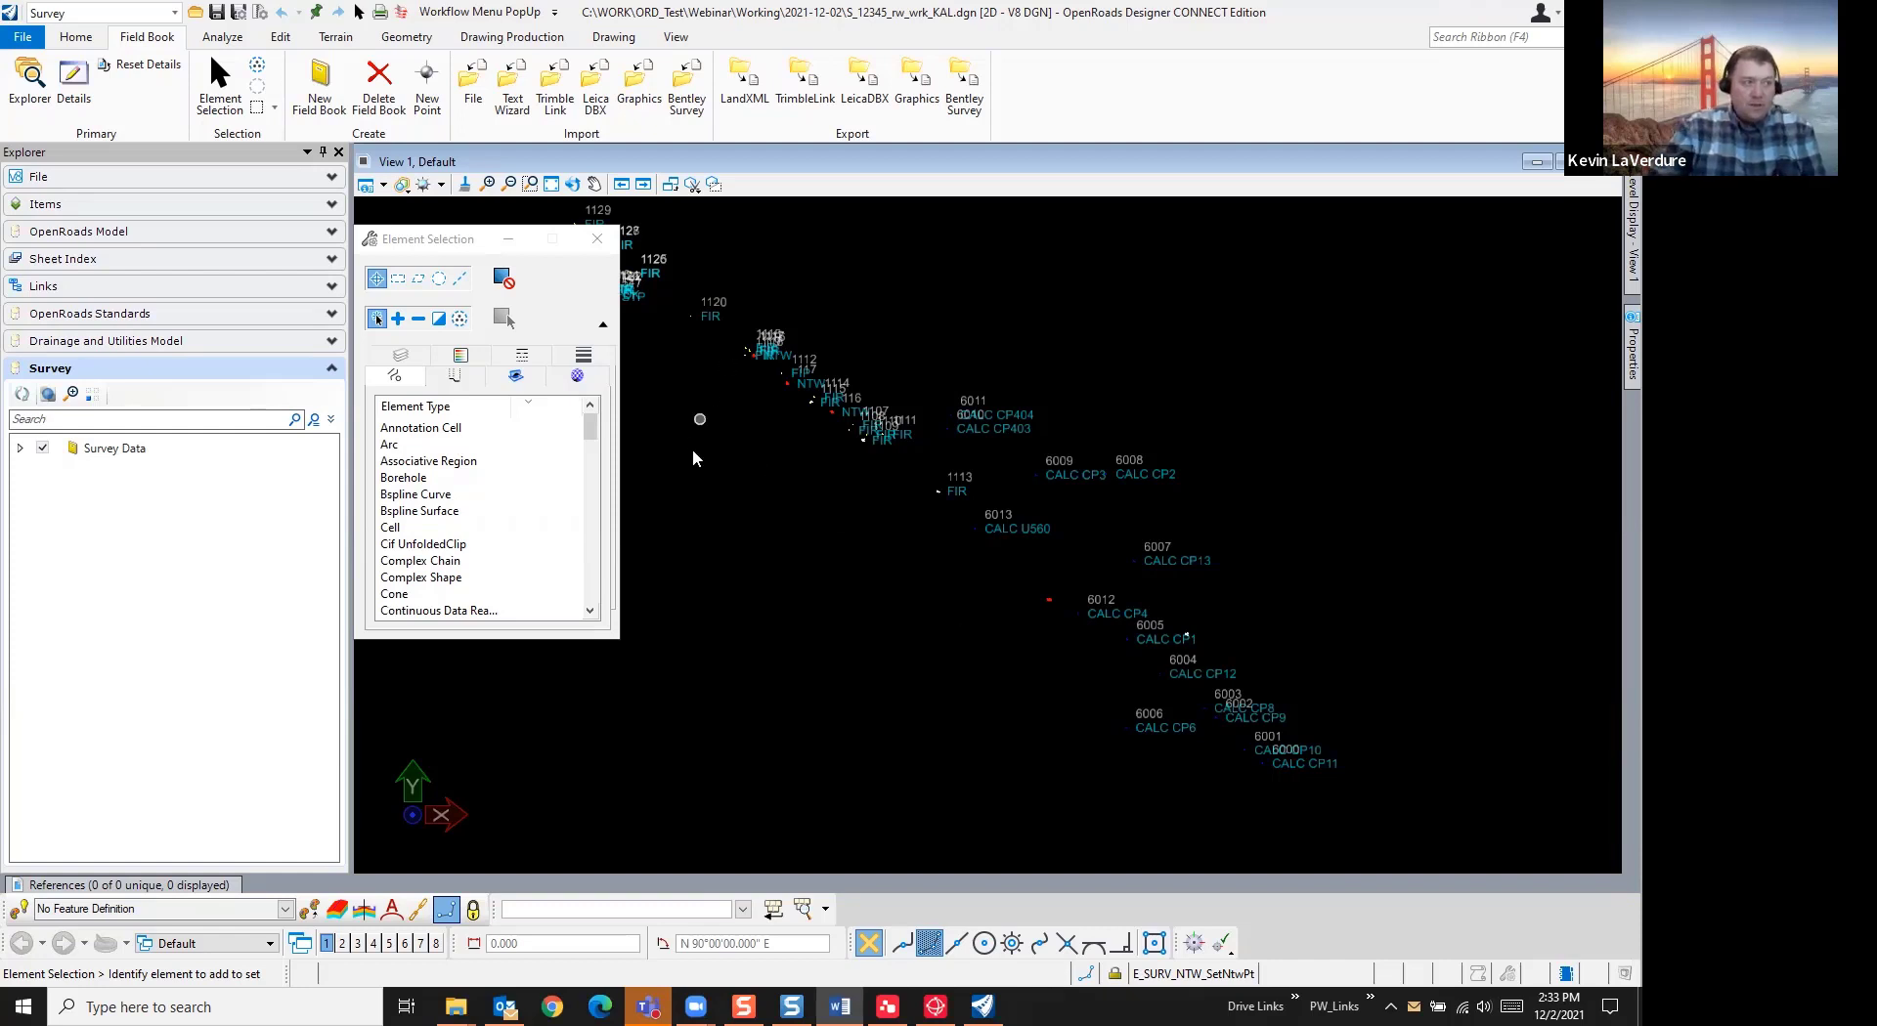
Move the Element Selection dialog aside and expand Survey Data down to the individual field books of the Default model
drag(431, 240, 314, 210)
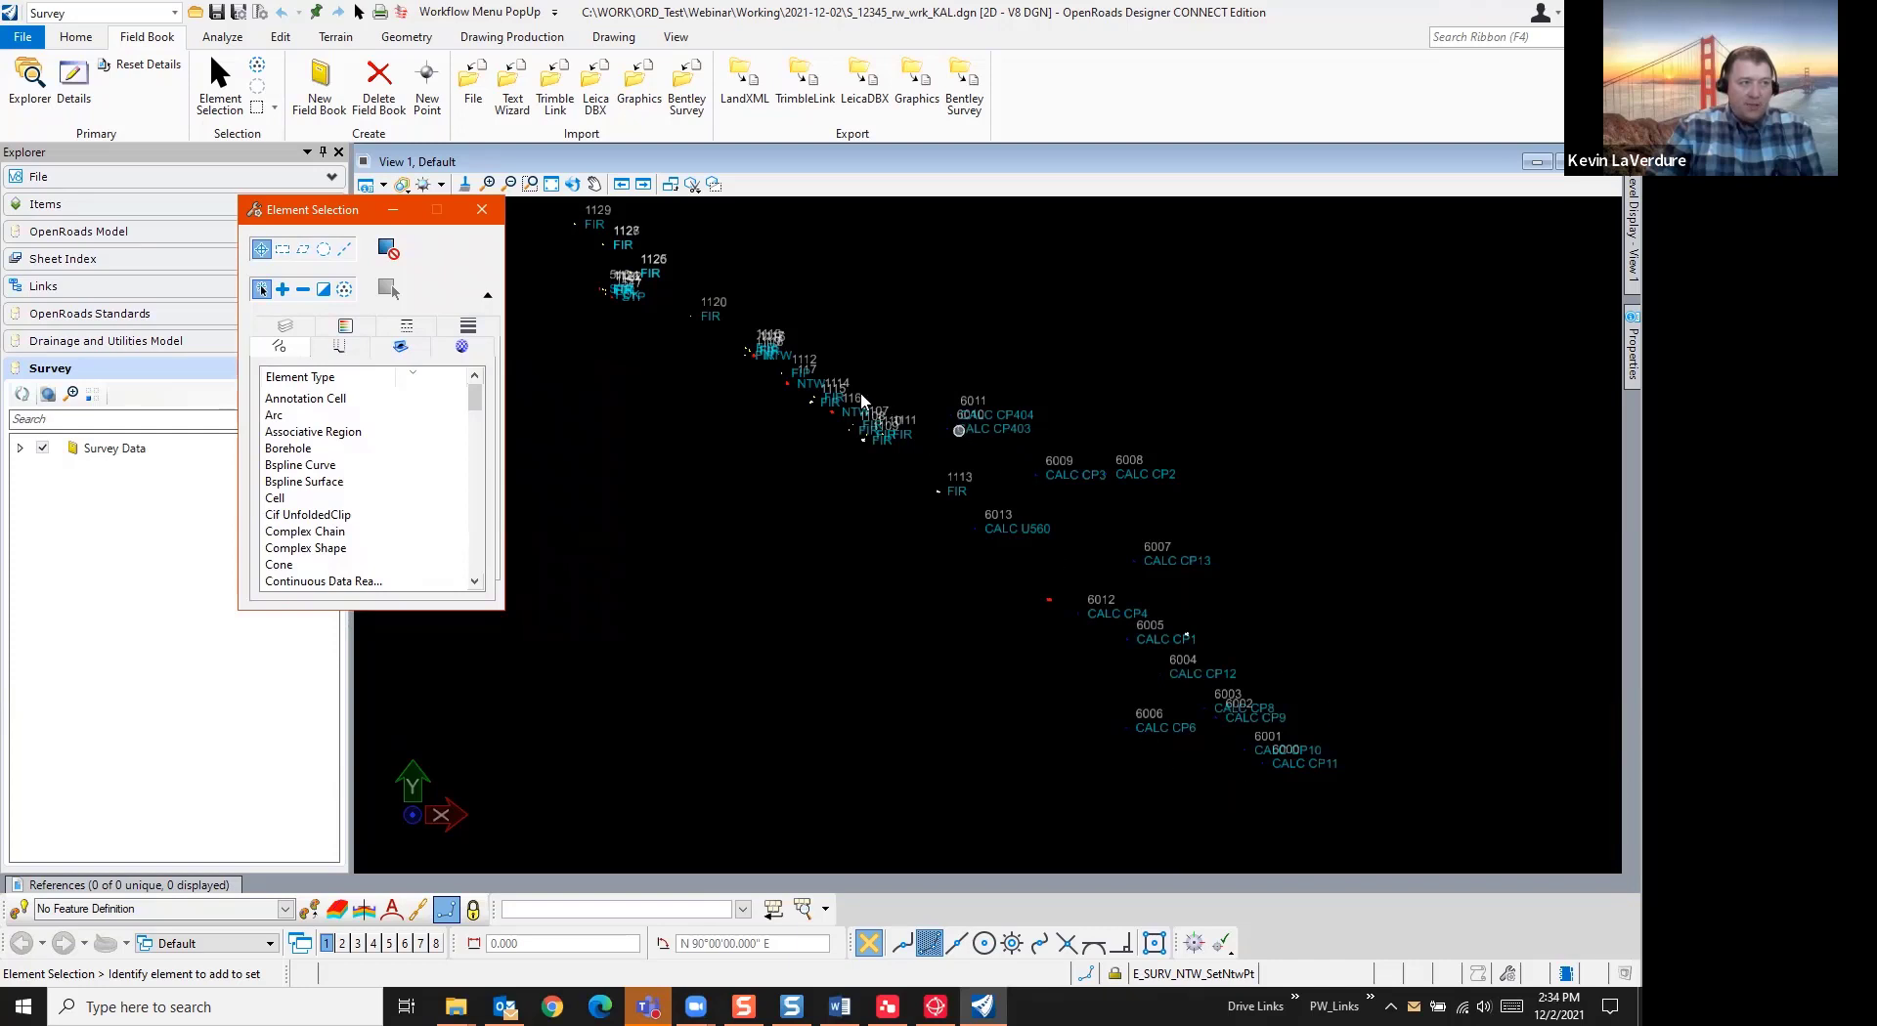
click(23, 450)
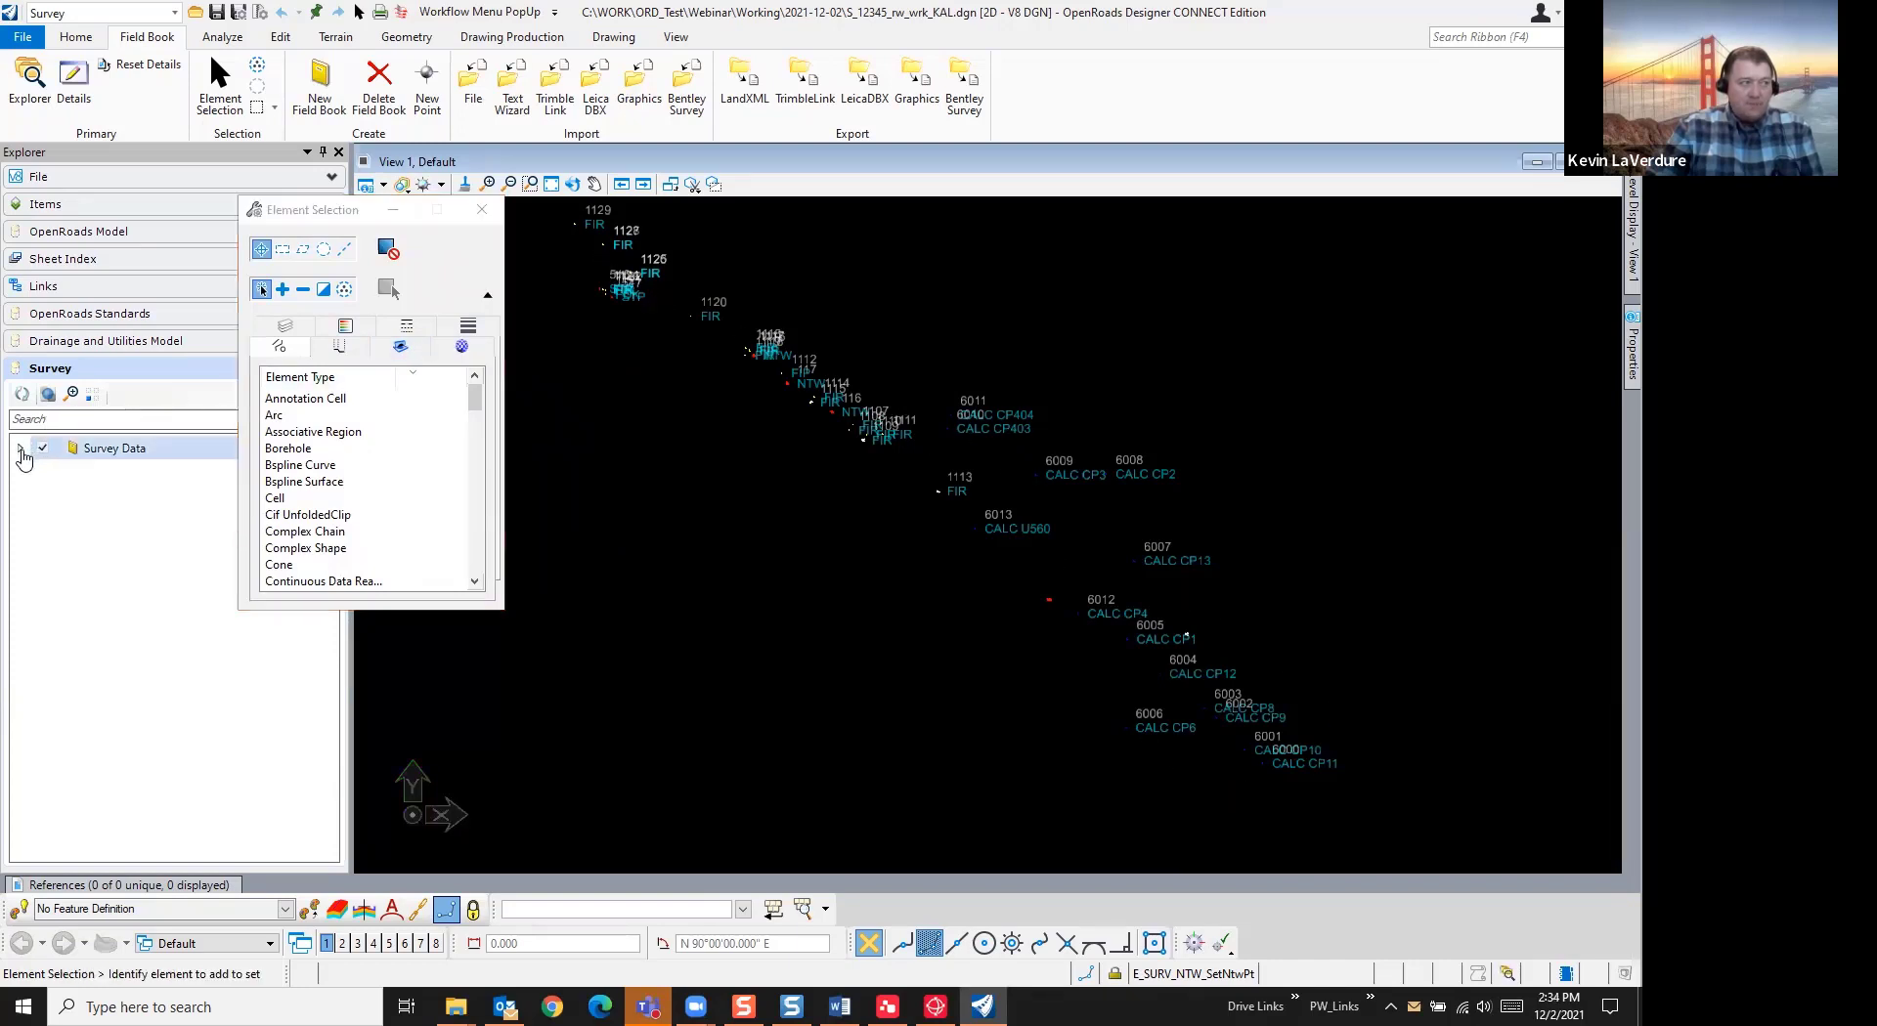
click(22, 450)
click(40, 473)
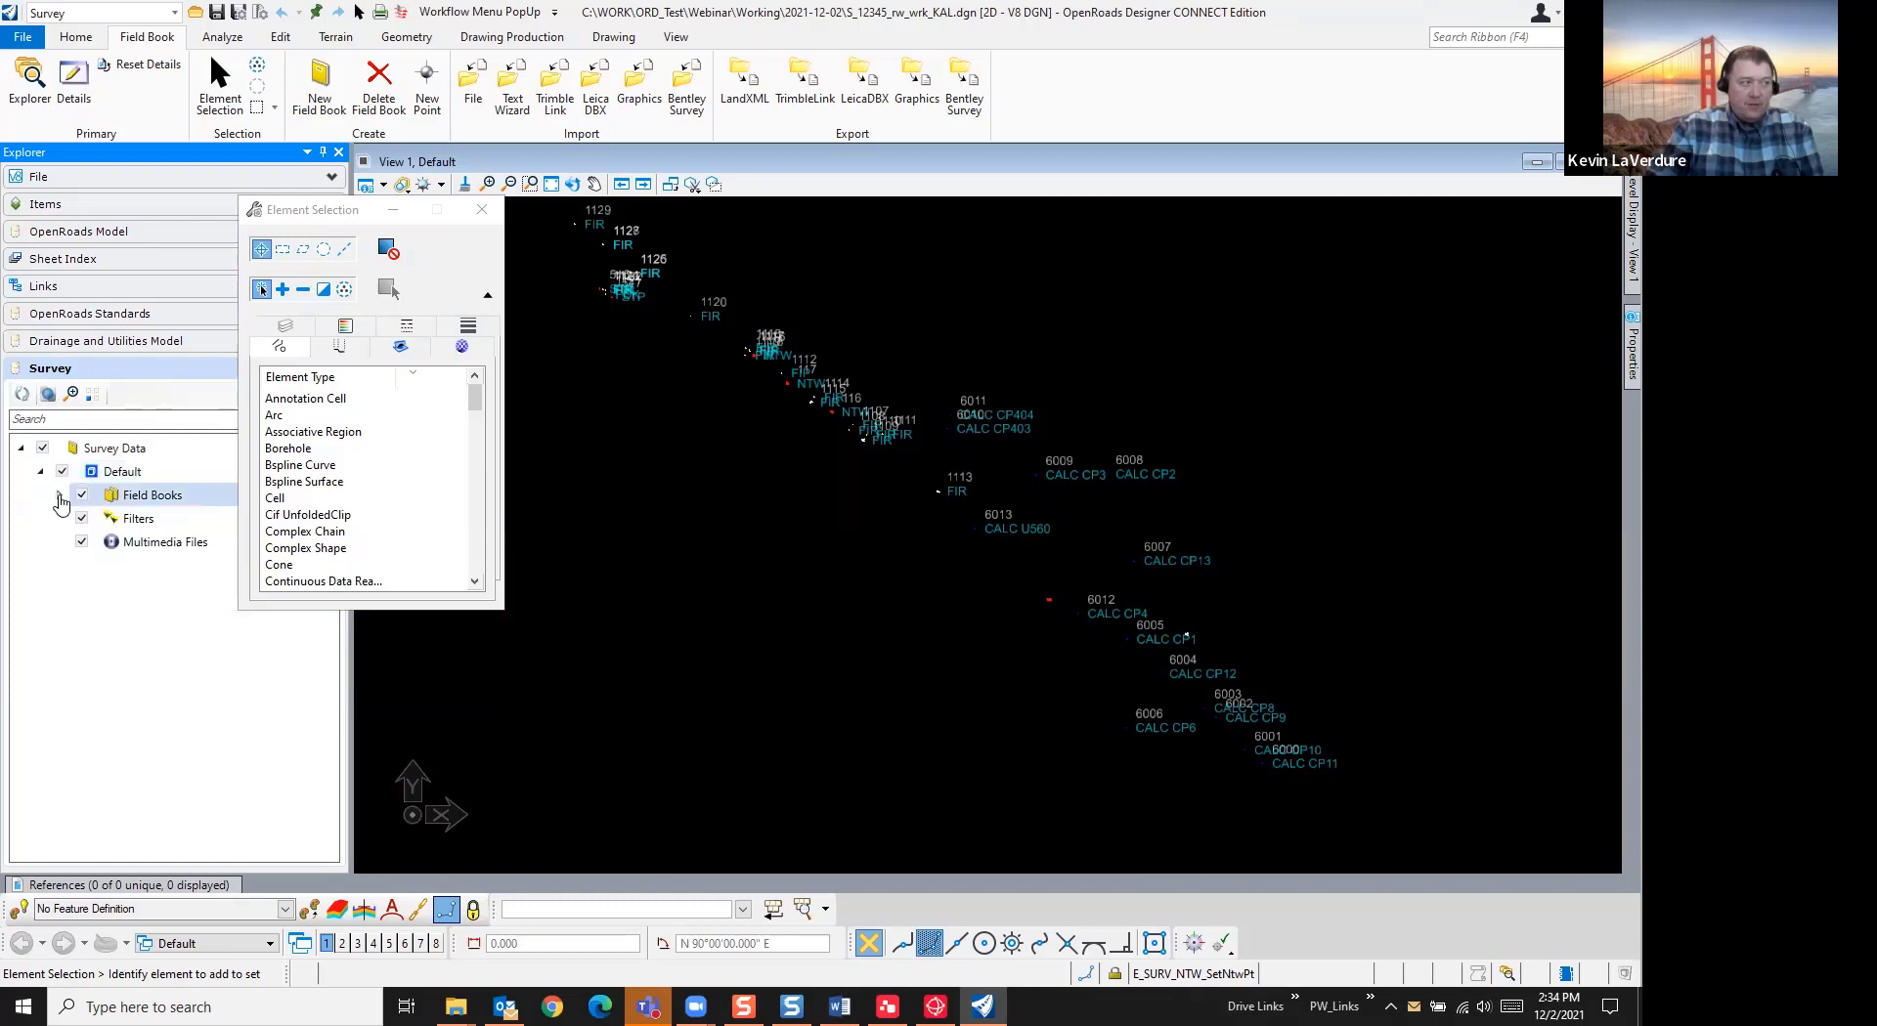
click(59, 496)
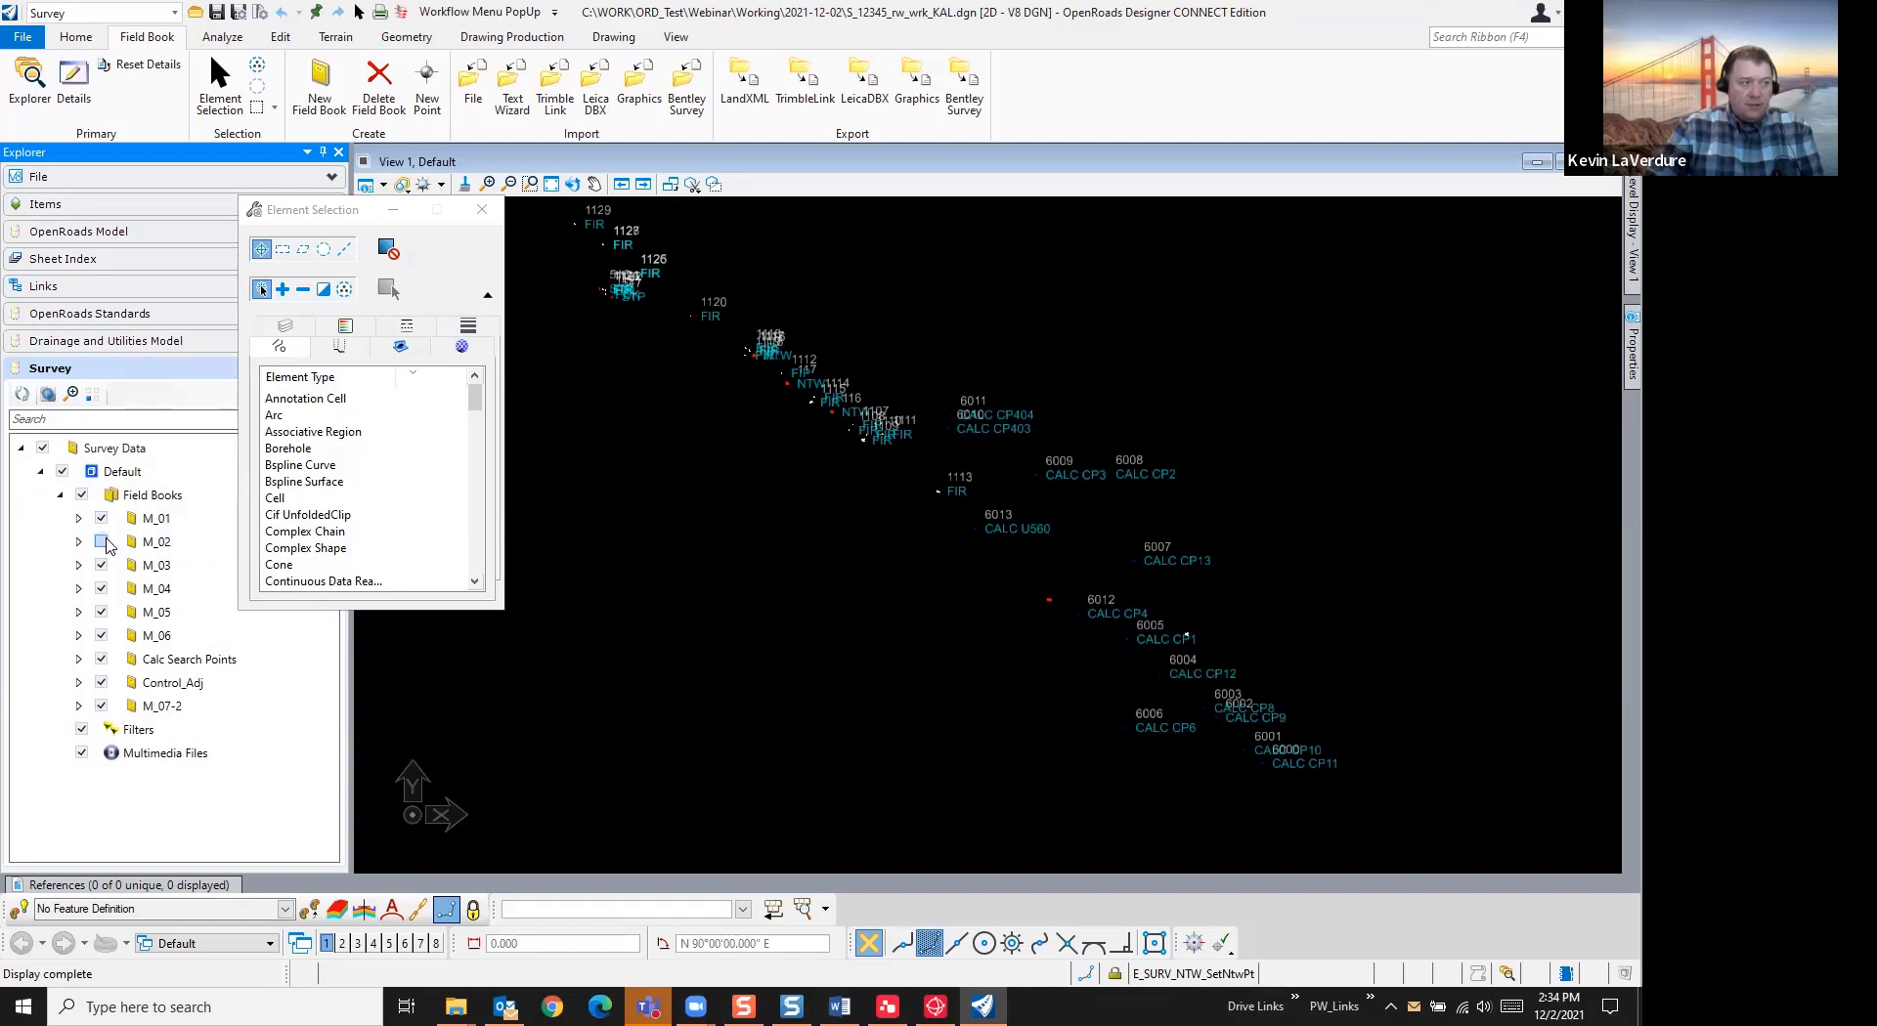
click(102, 568)
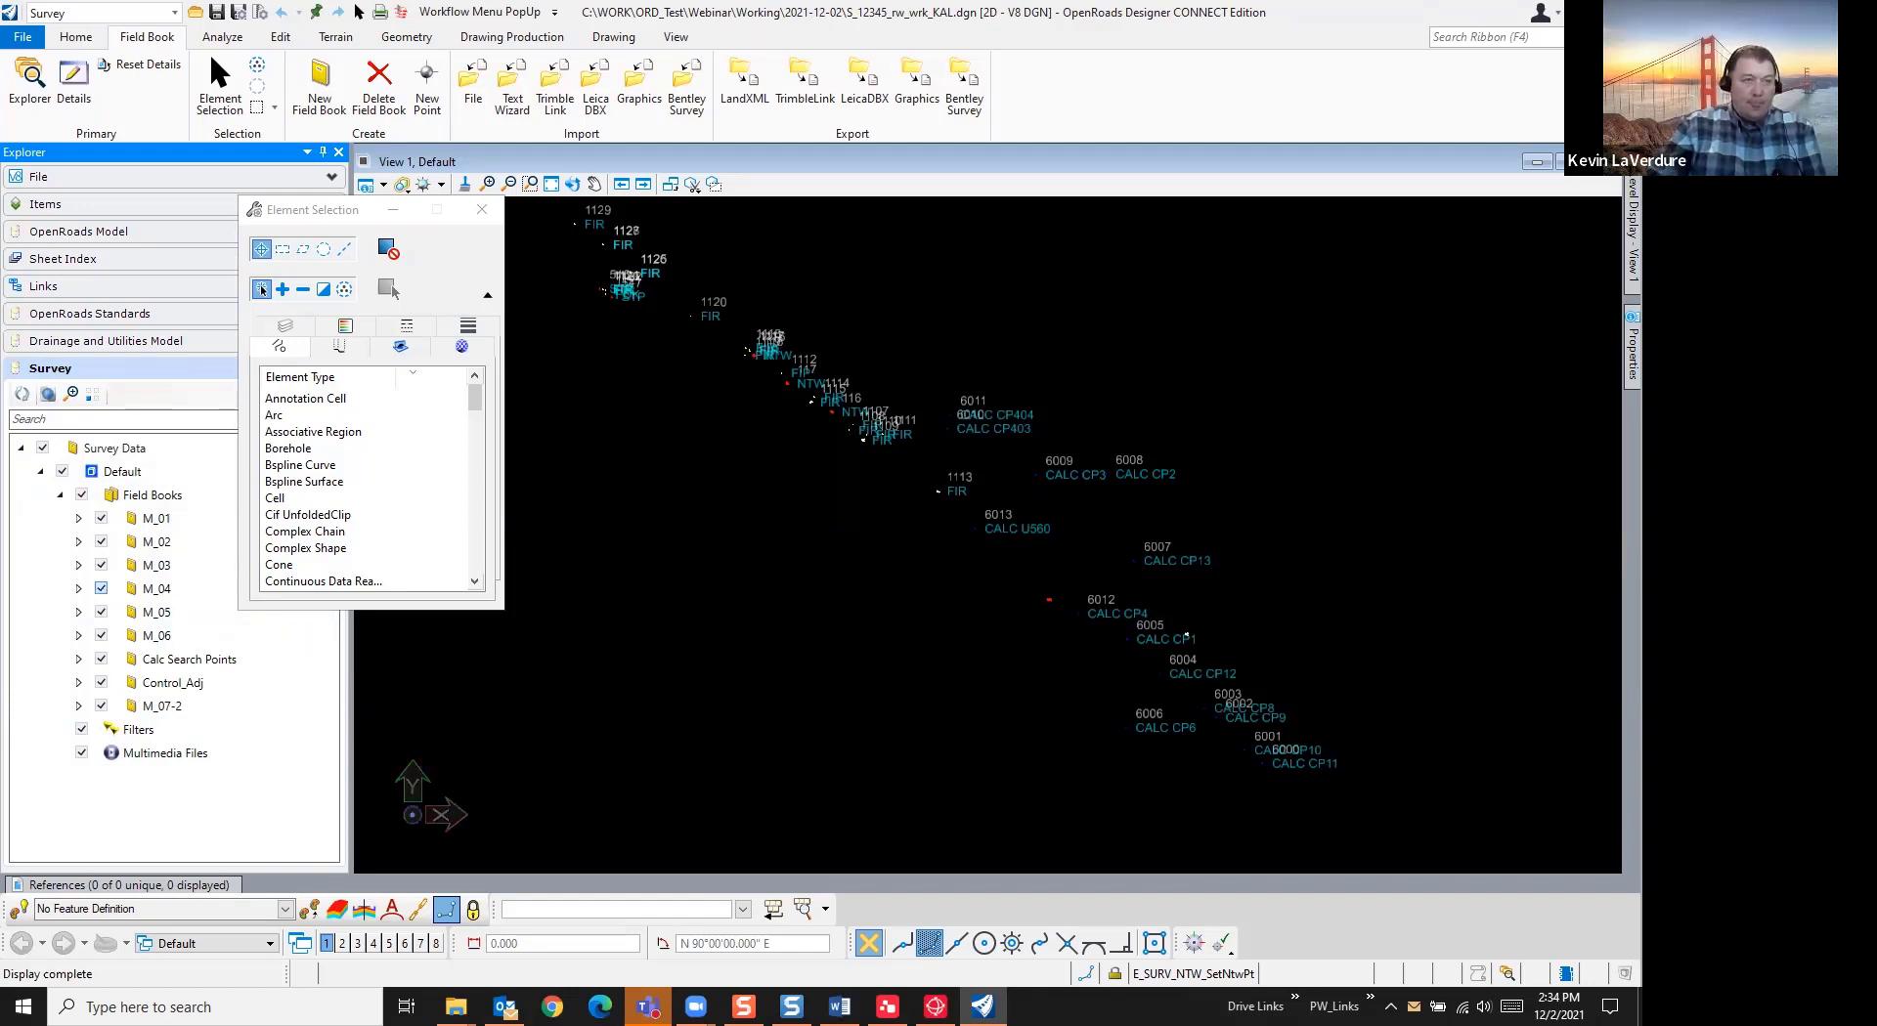
Compare the drawing's level list under the (none), RW Lines and Used filters, ending on Used
click(1631, 235)
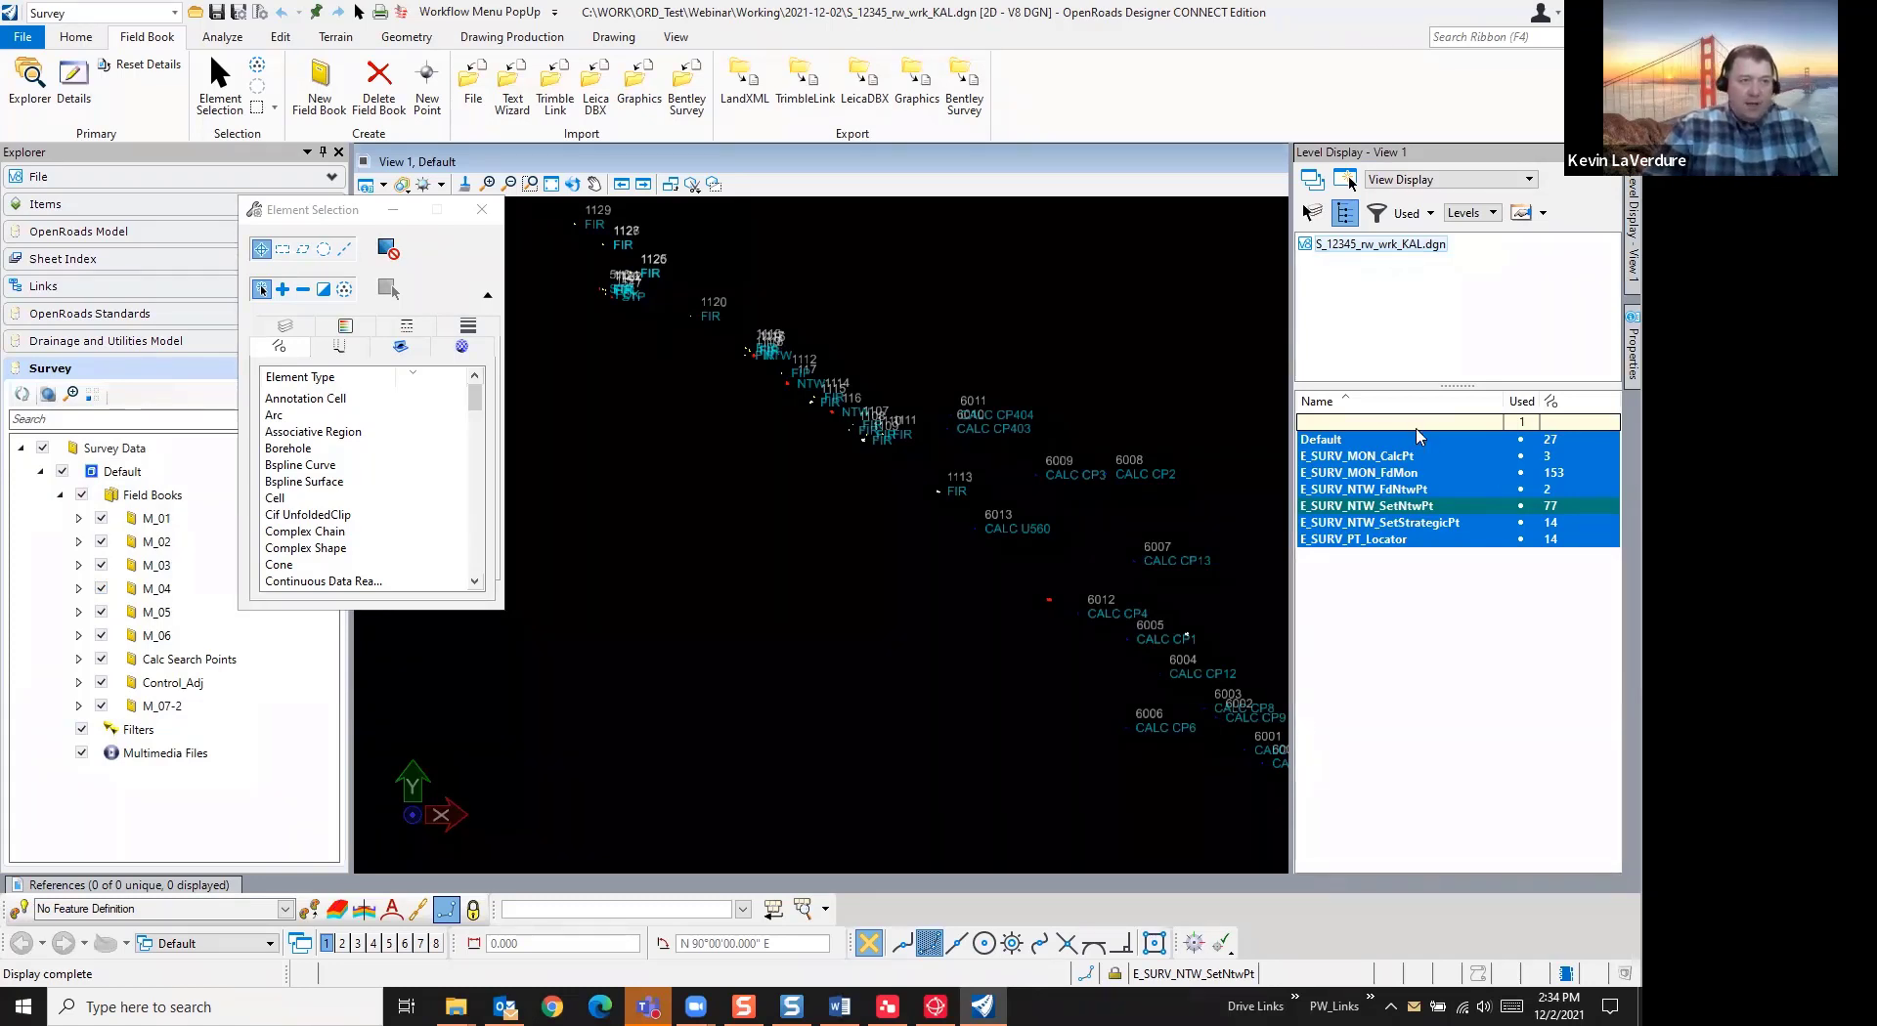
click(1426, 214)
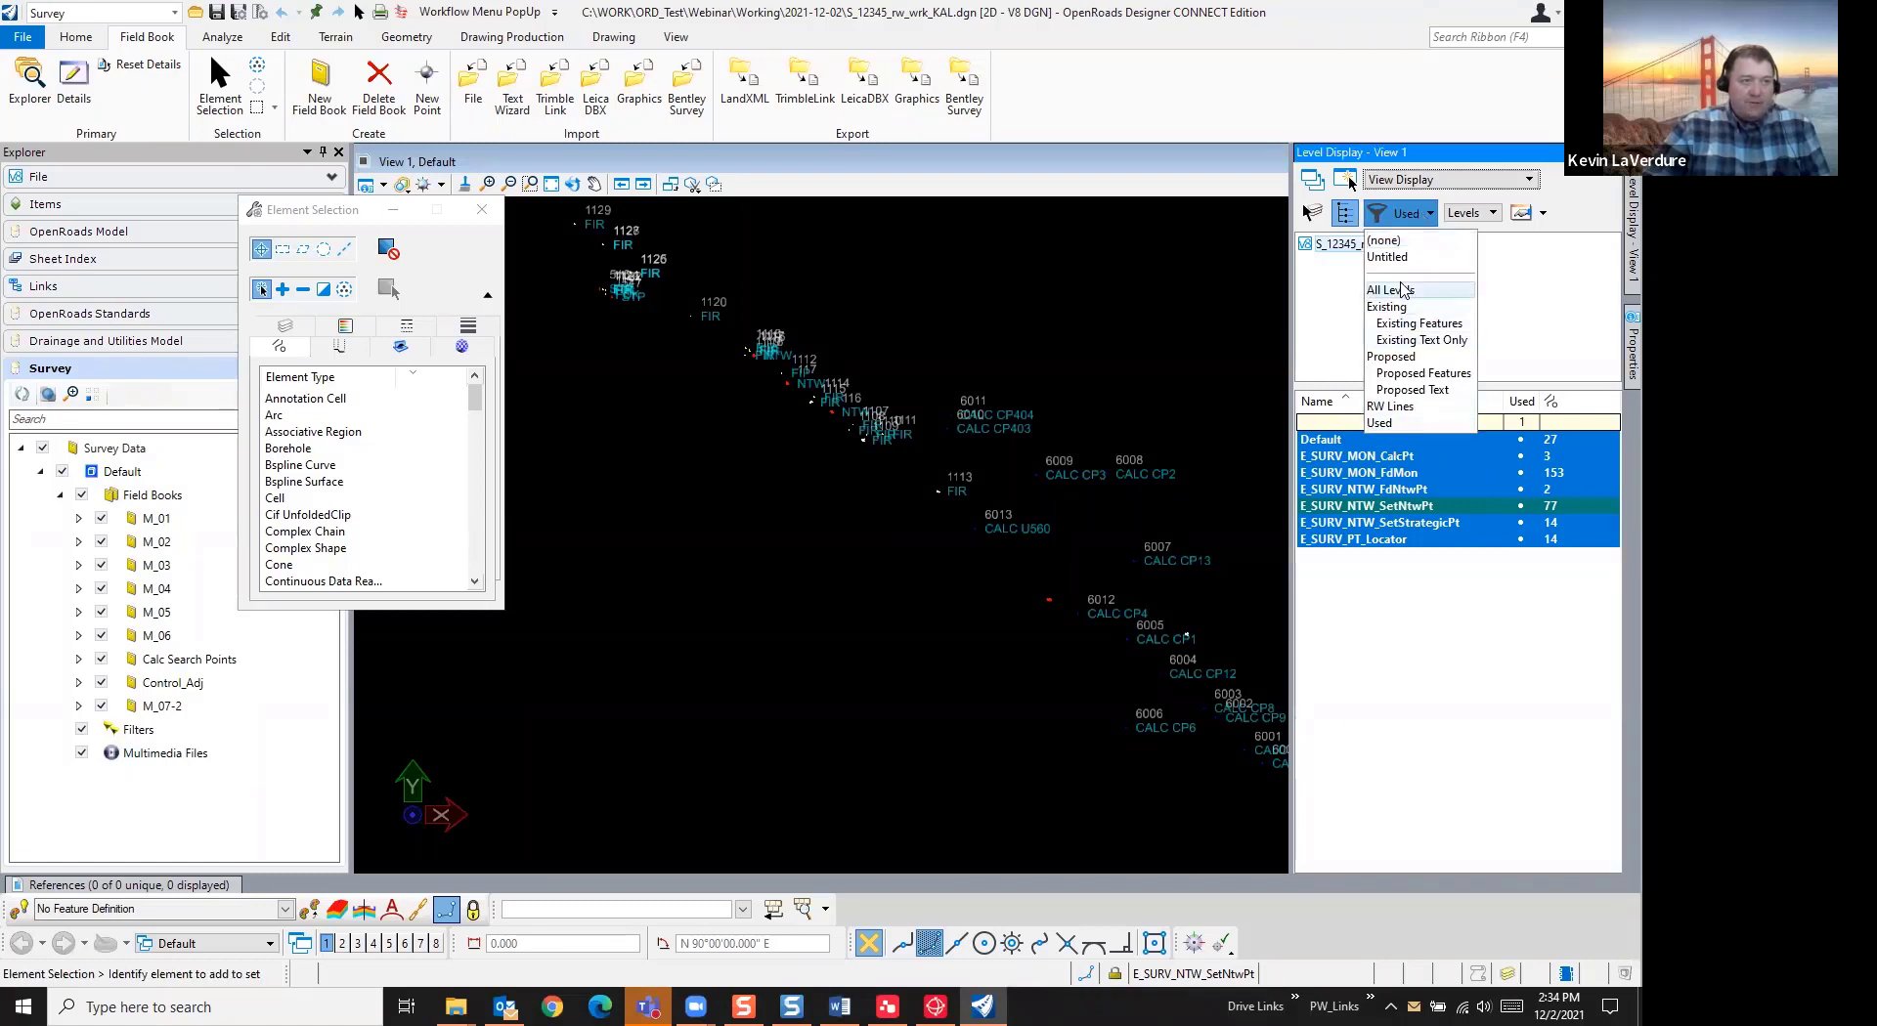
click(1398, 241)
click(1398, 212)
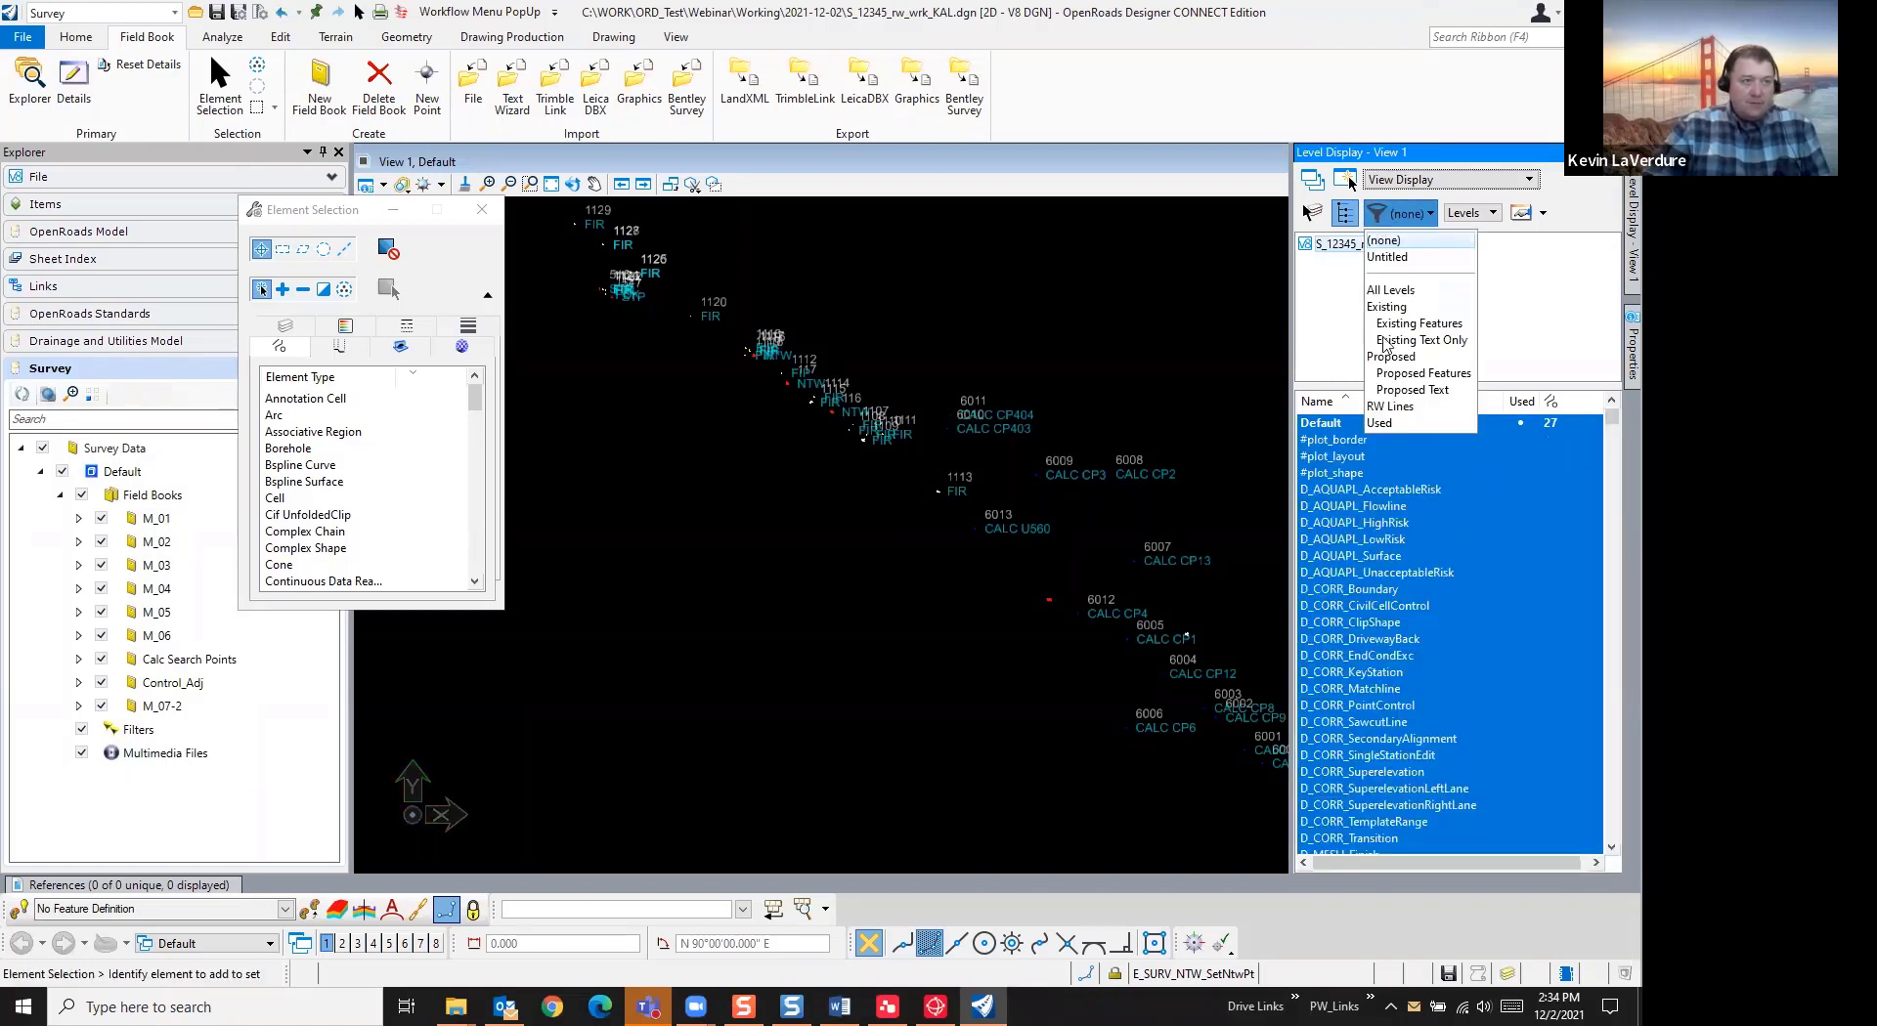
click(1384, 421)
click(1398, 213)
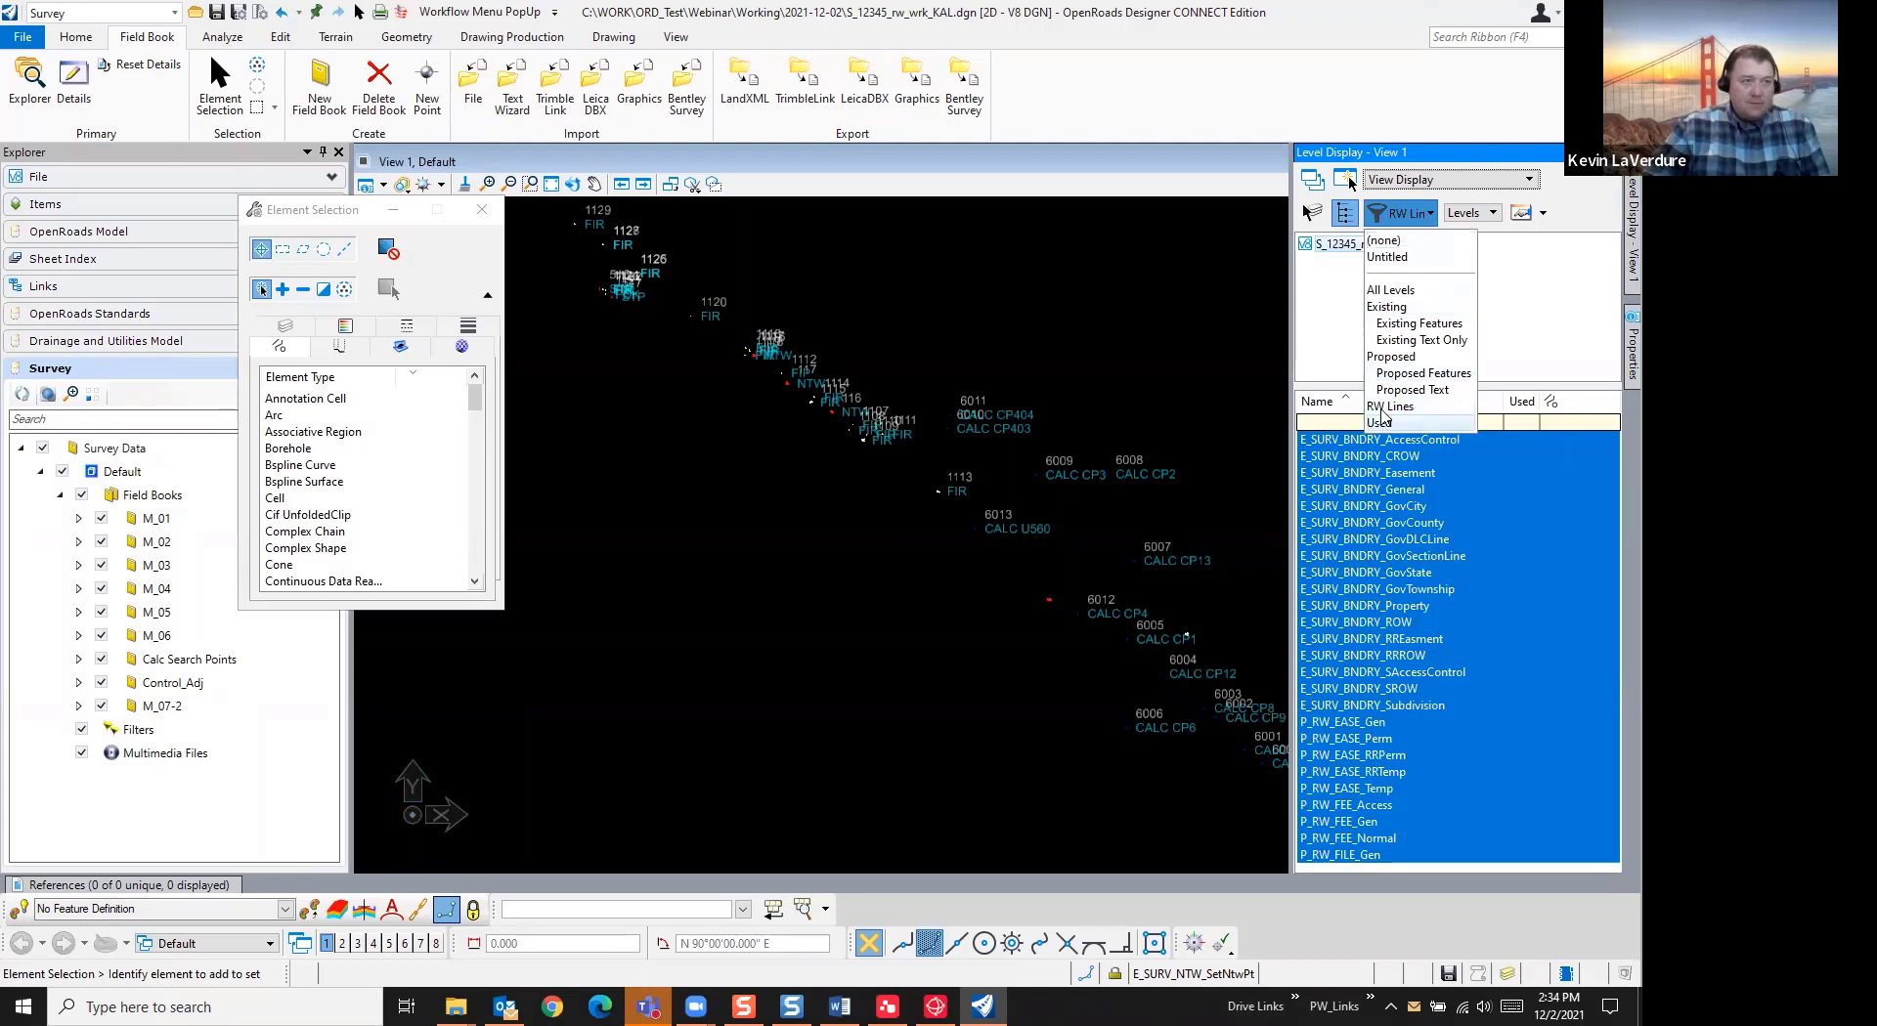
click(1388, 428)
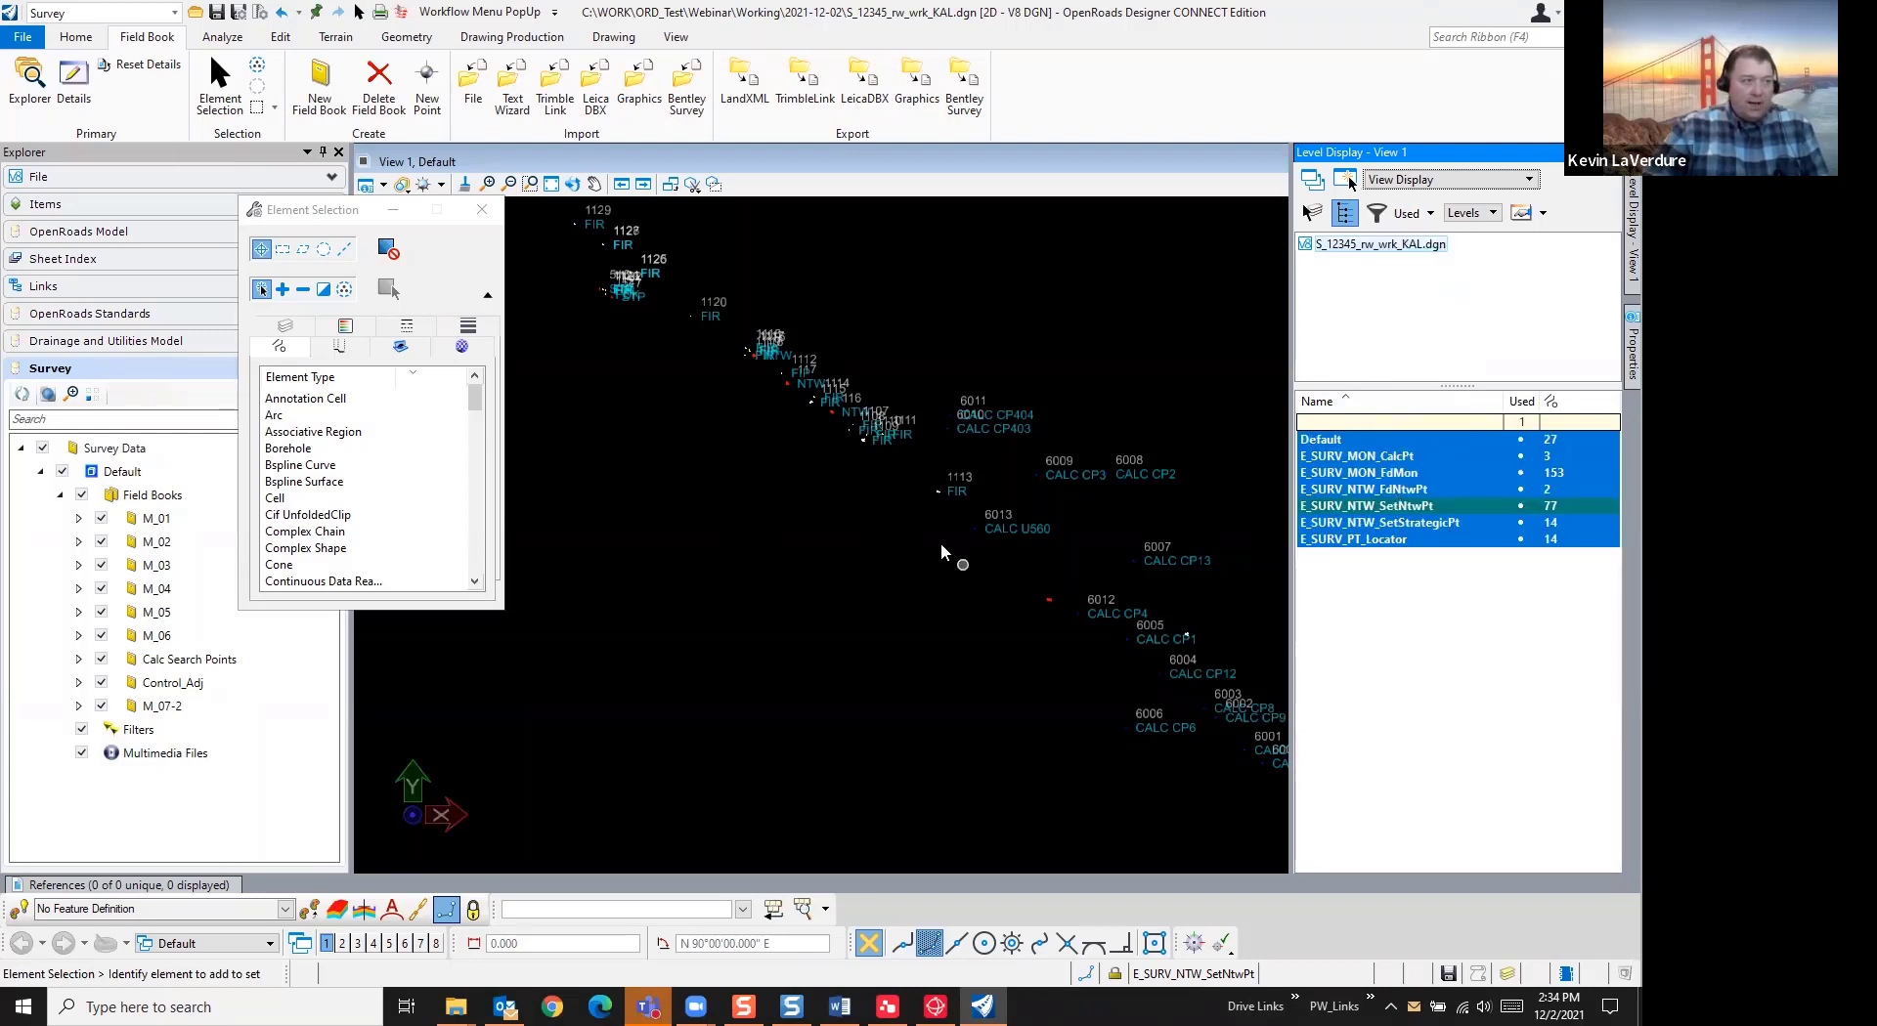
Inspect the feature information of survey point 1108 and survey the full extent of the points
scroll(826, 413, up, 5)
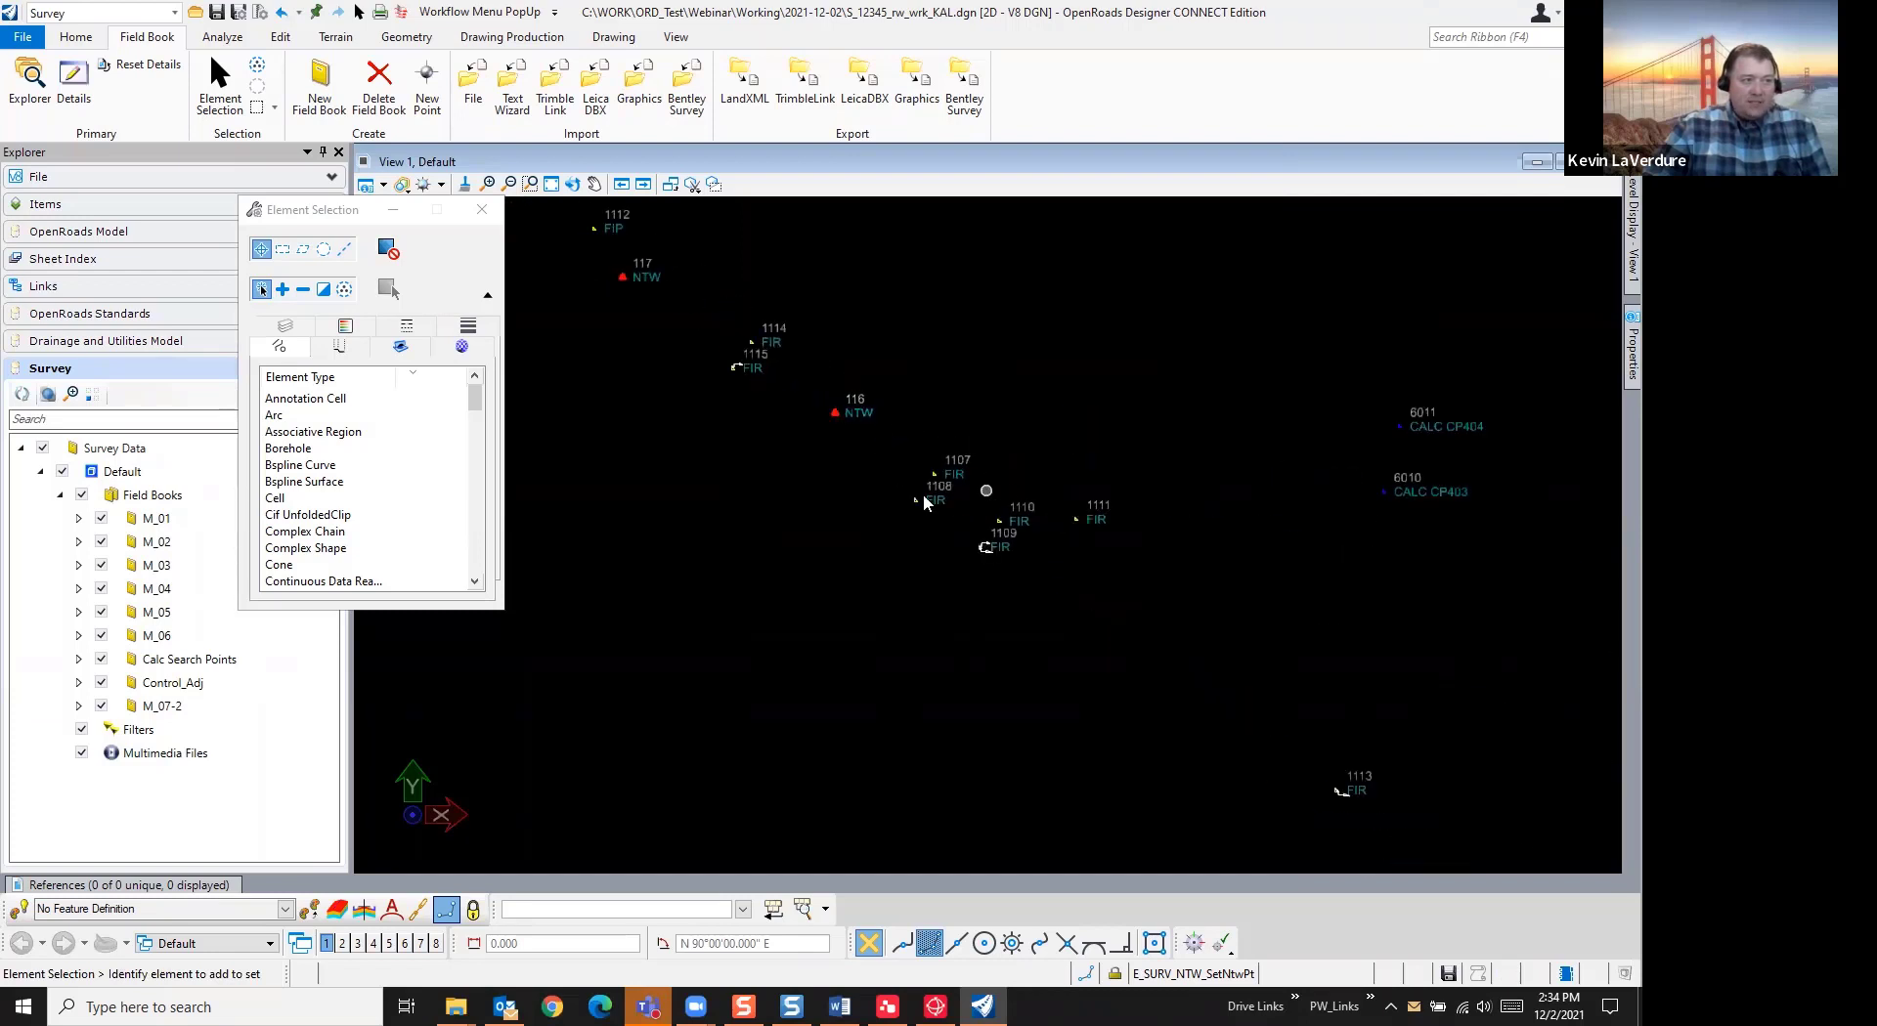
scroll(950, 495, up, 6)
mouse_move(823, 540)
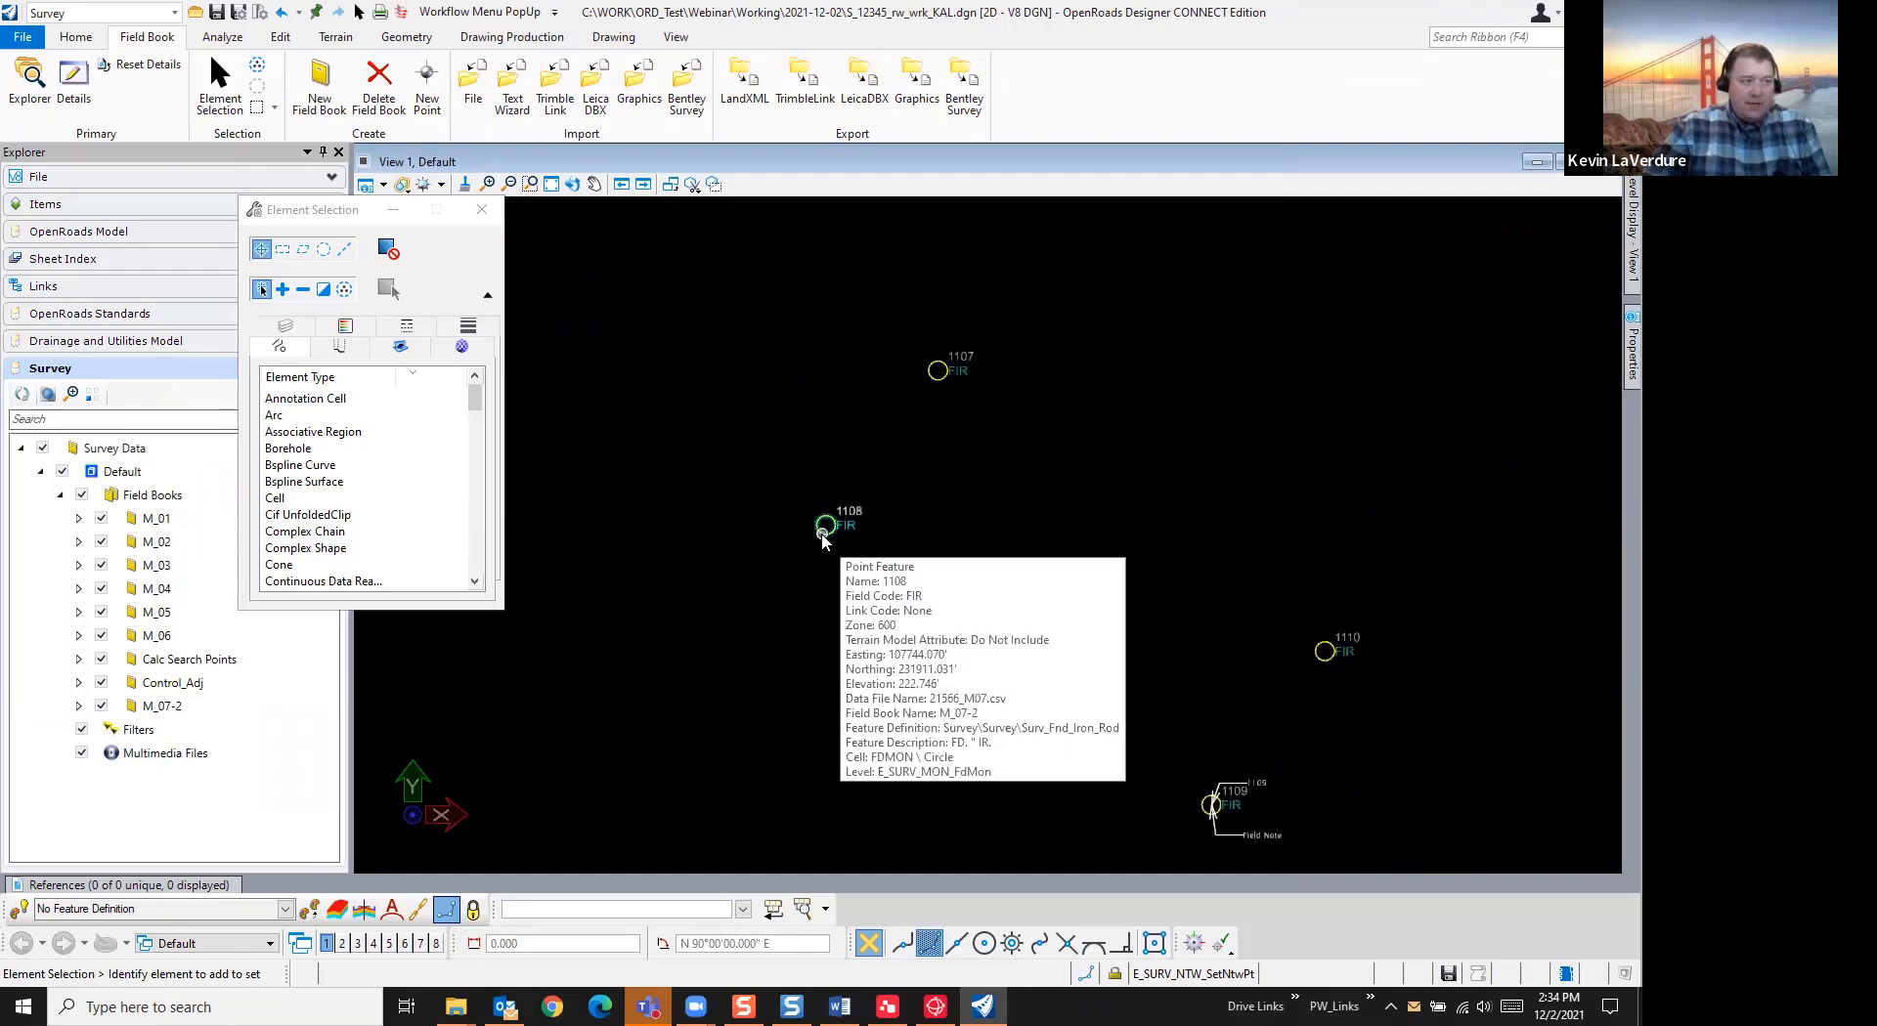
scroll(790, 473, down, 8)
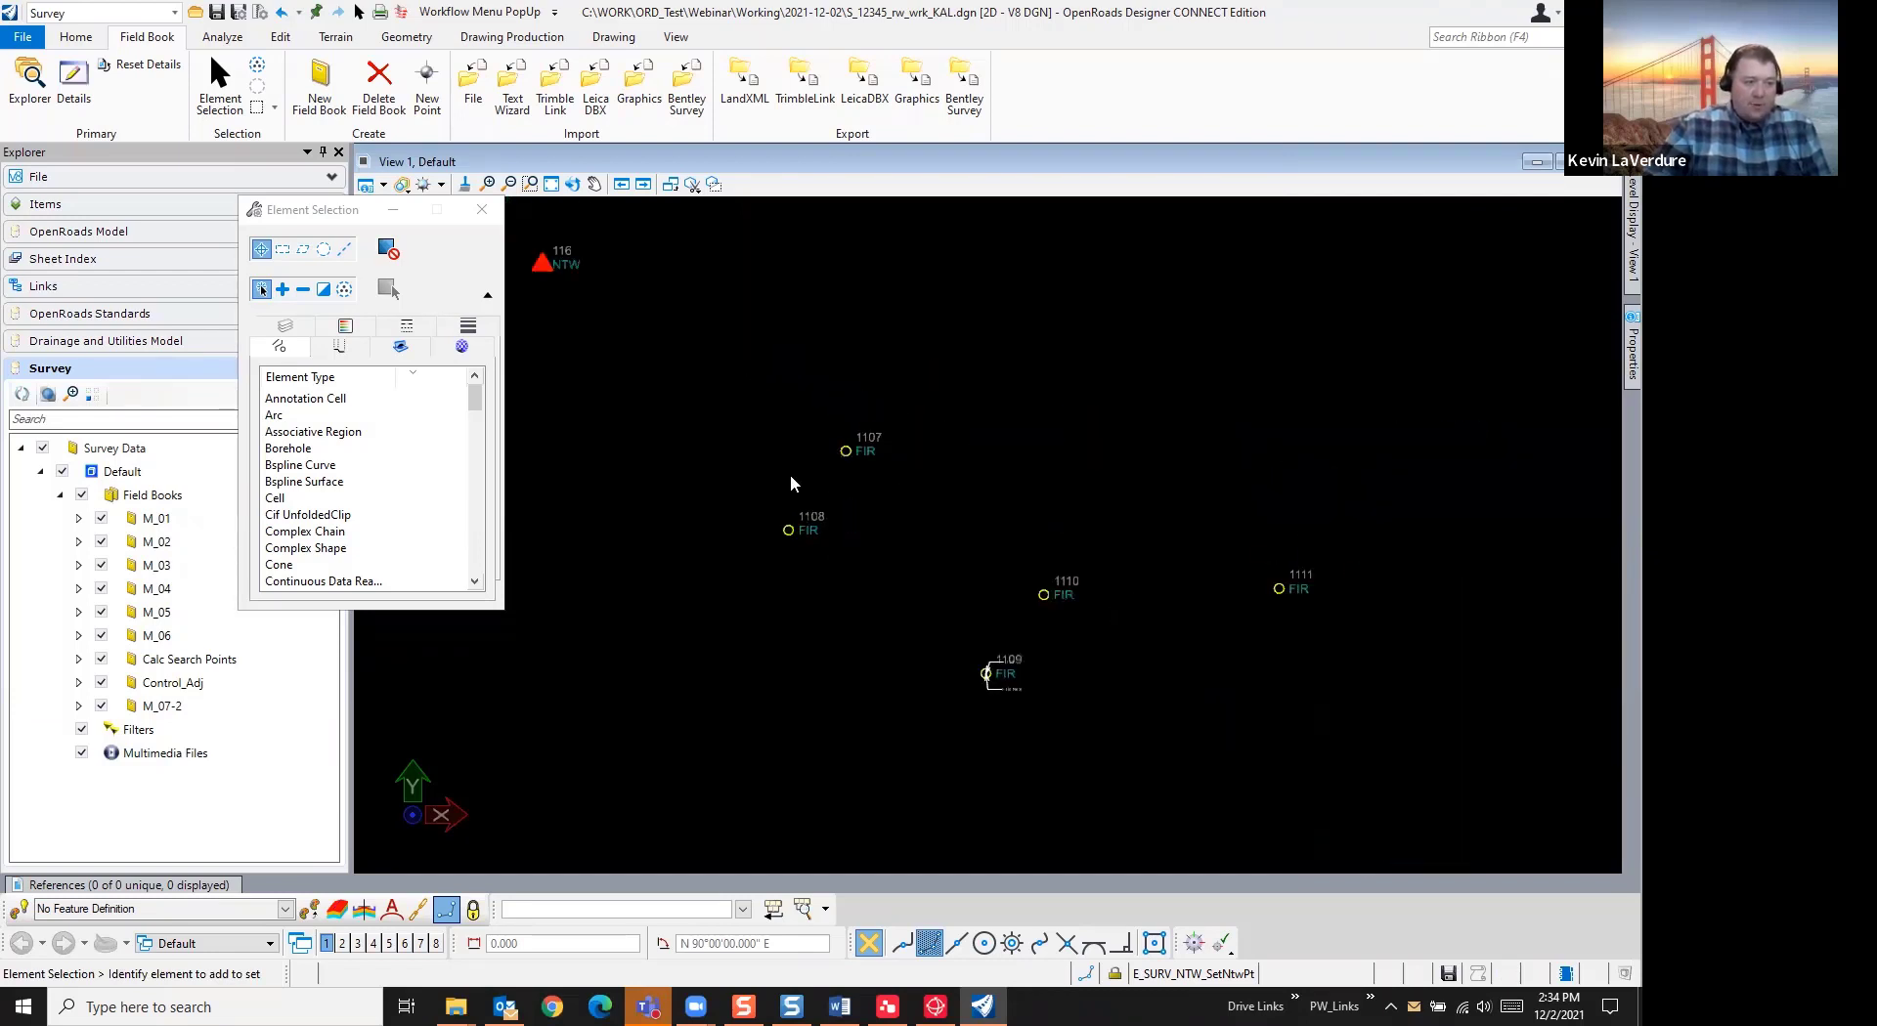
scroll(1029, 520, down, 4)
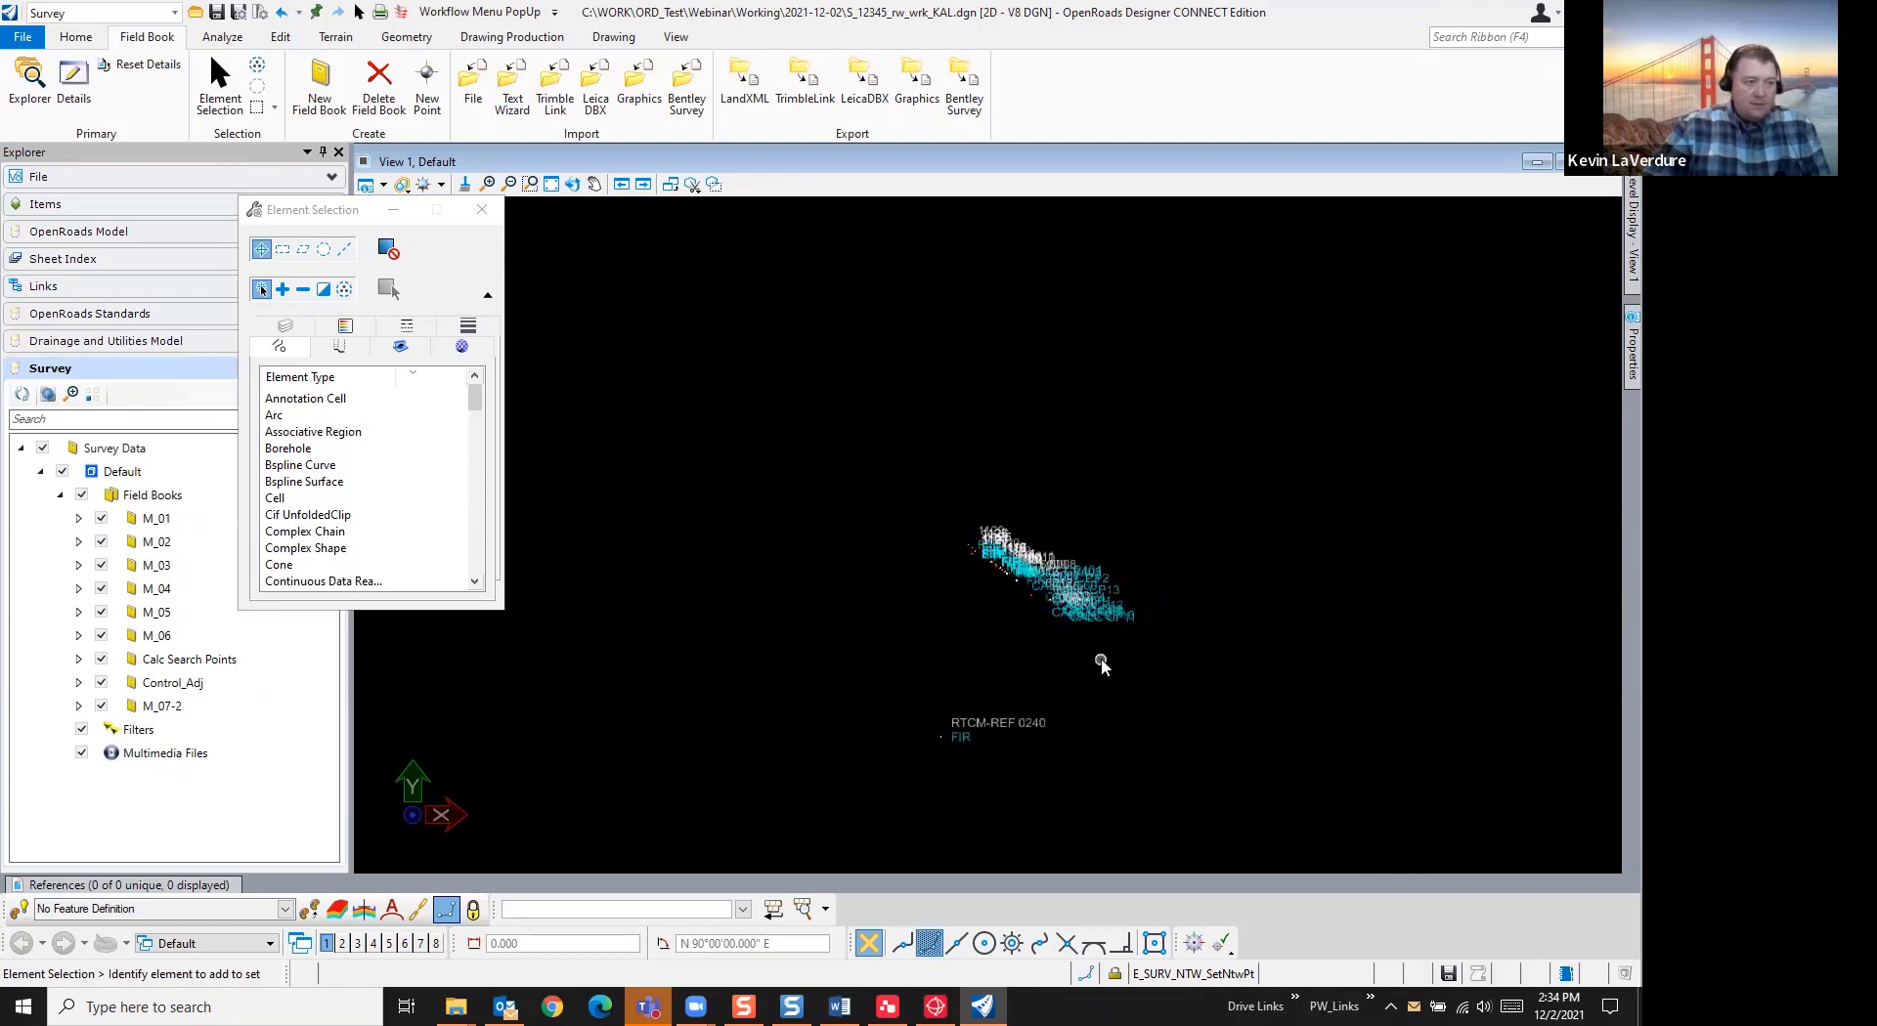
scroll(1101, 659, up, 2)
scroll(870, 553, up, 3)
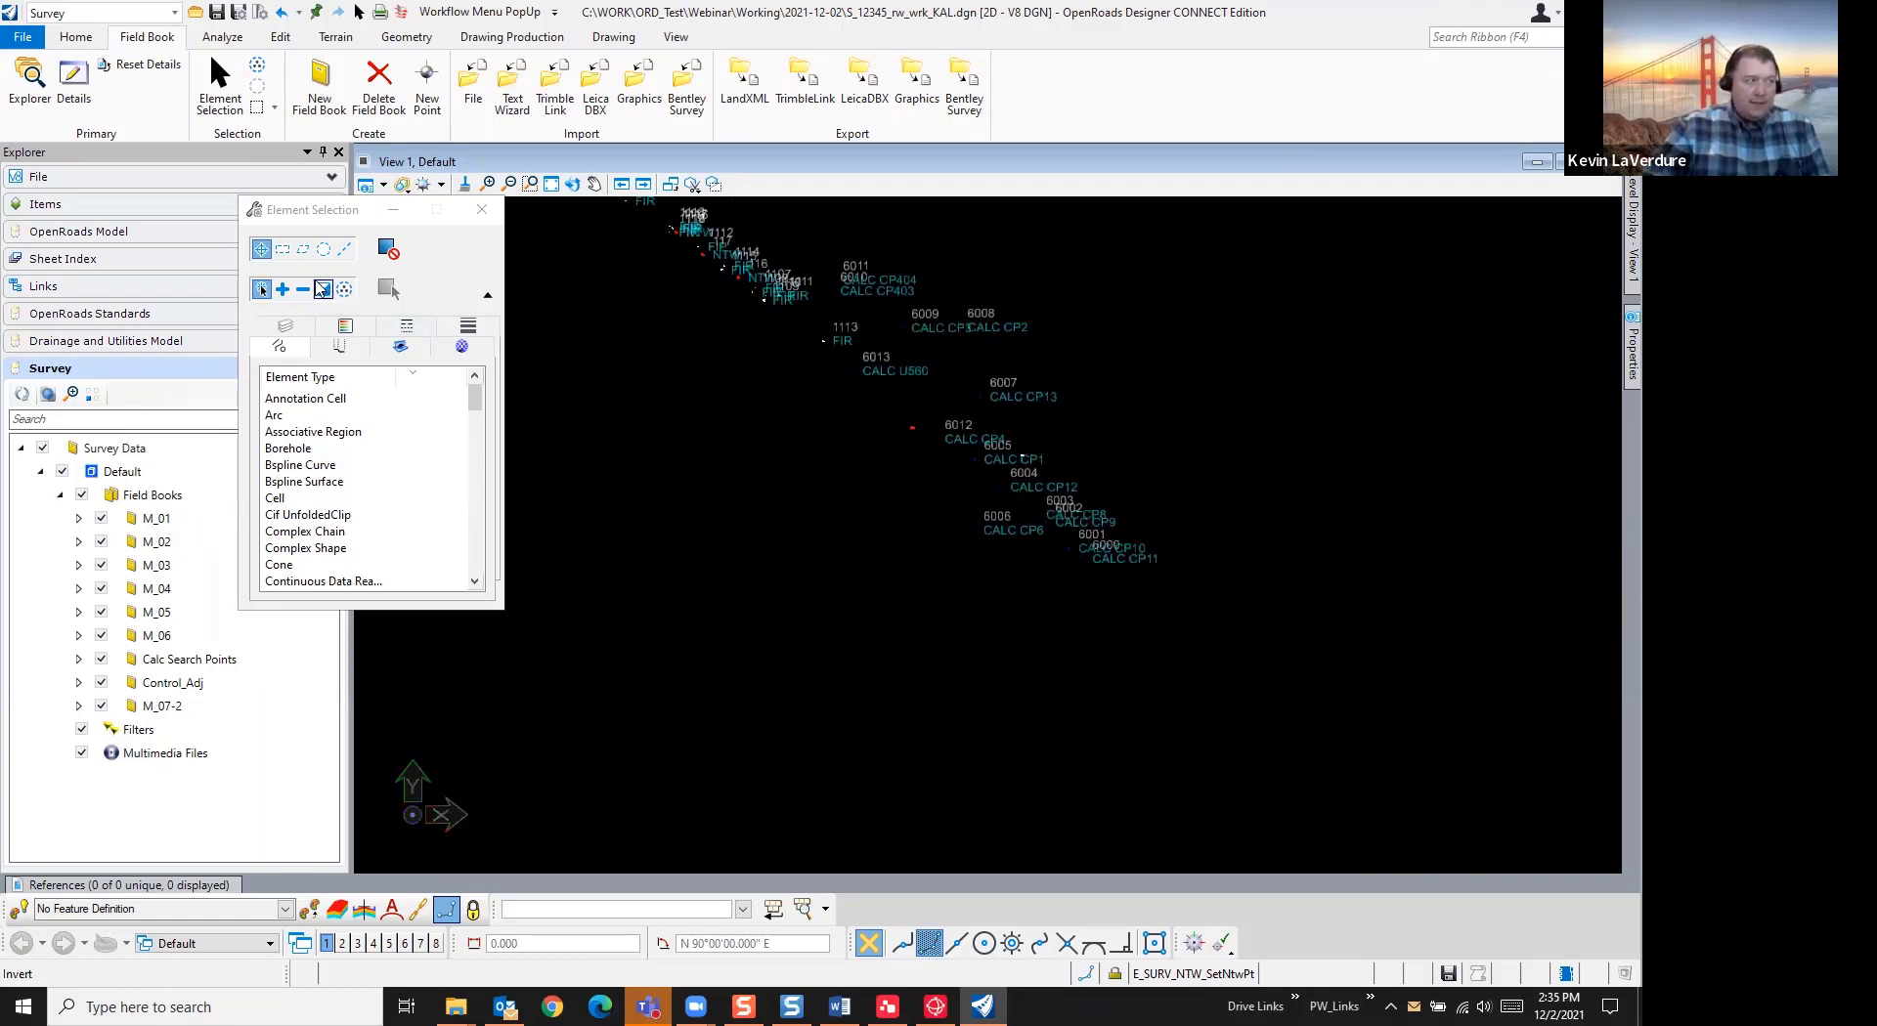
Select all elements on the level E_SURV_MON_FdMon using the level criteria of Element Selection
click(285, 329)
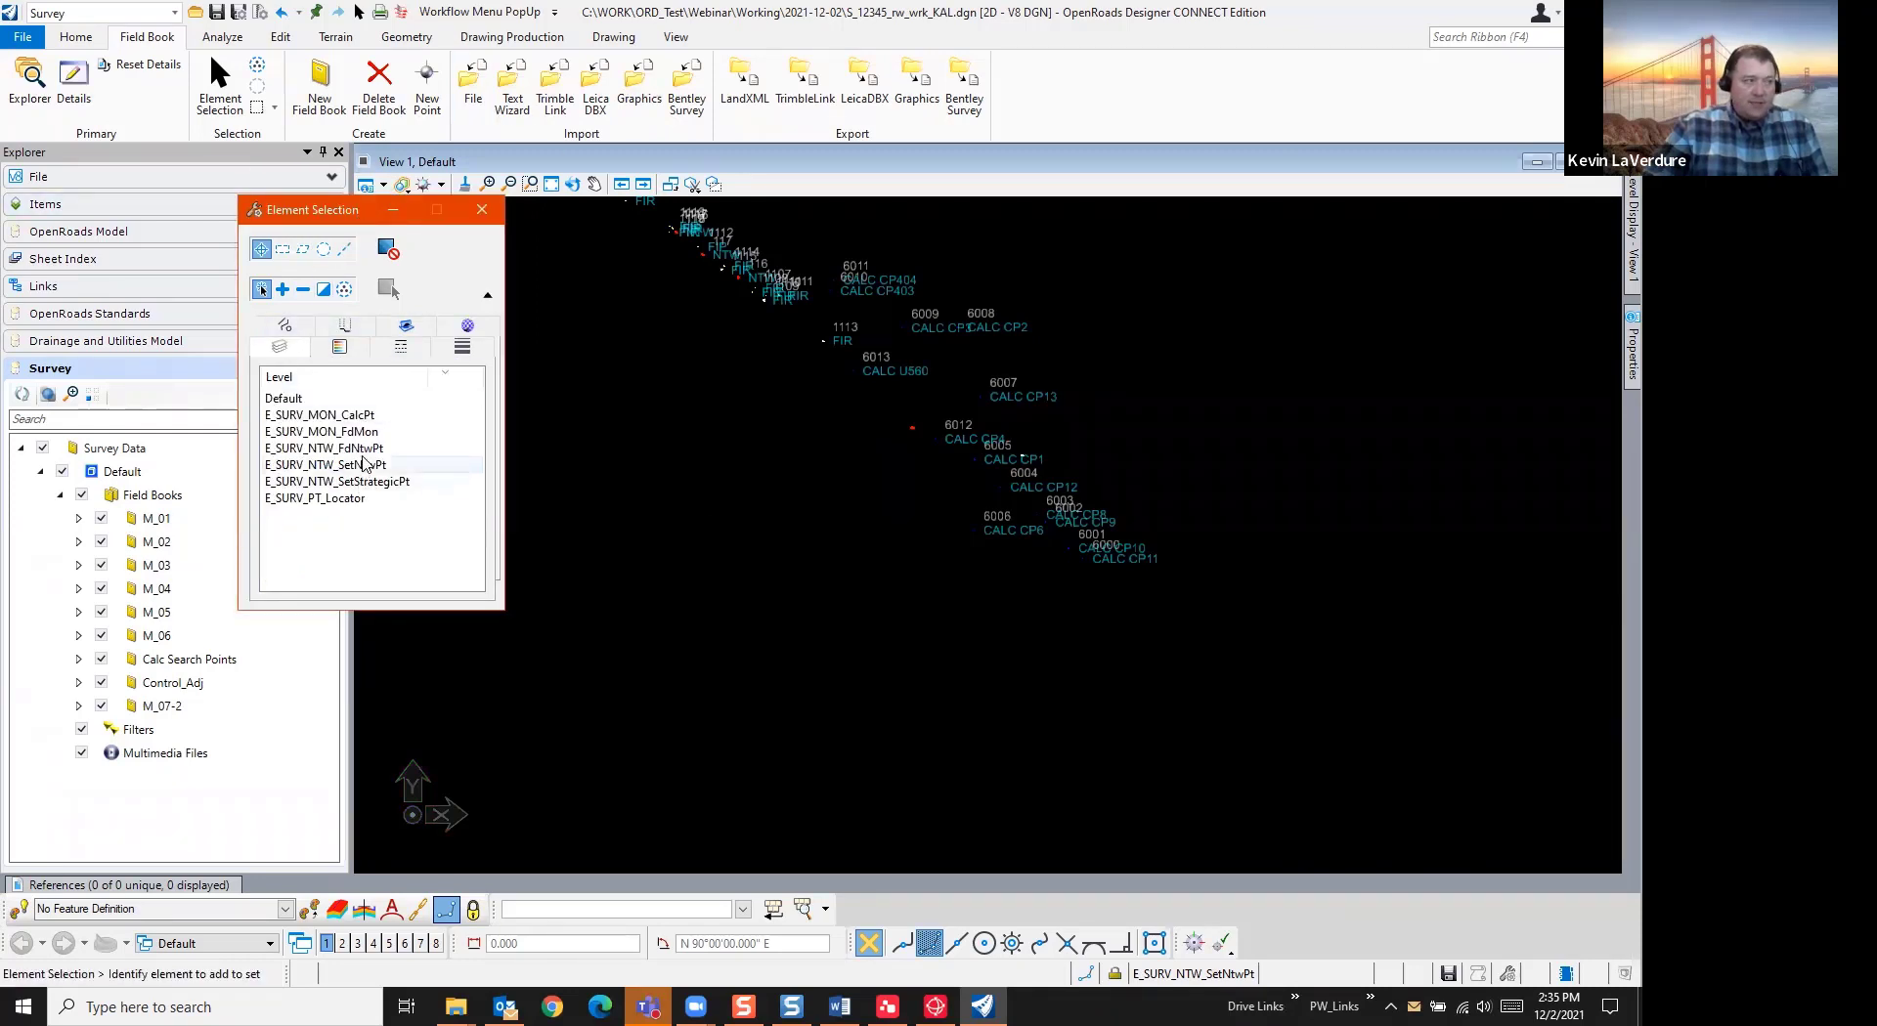
click(343, 433)
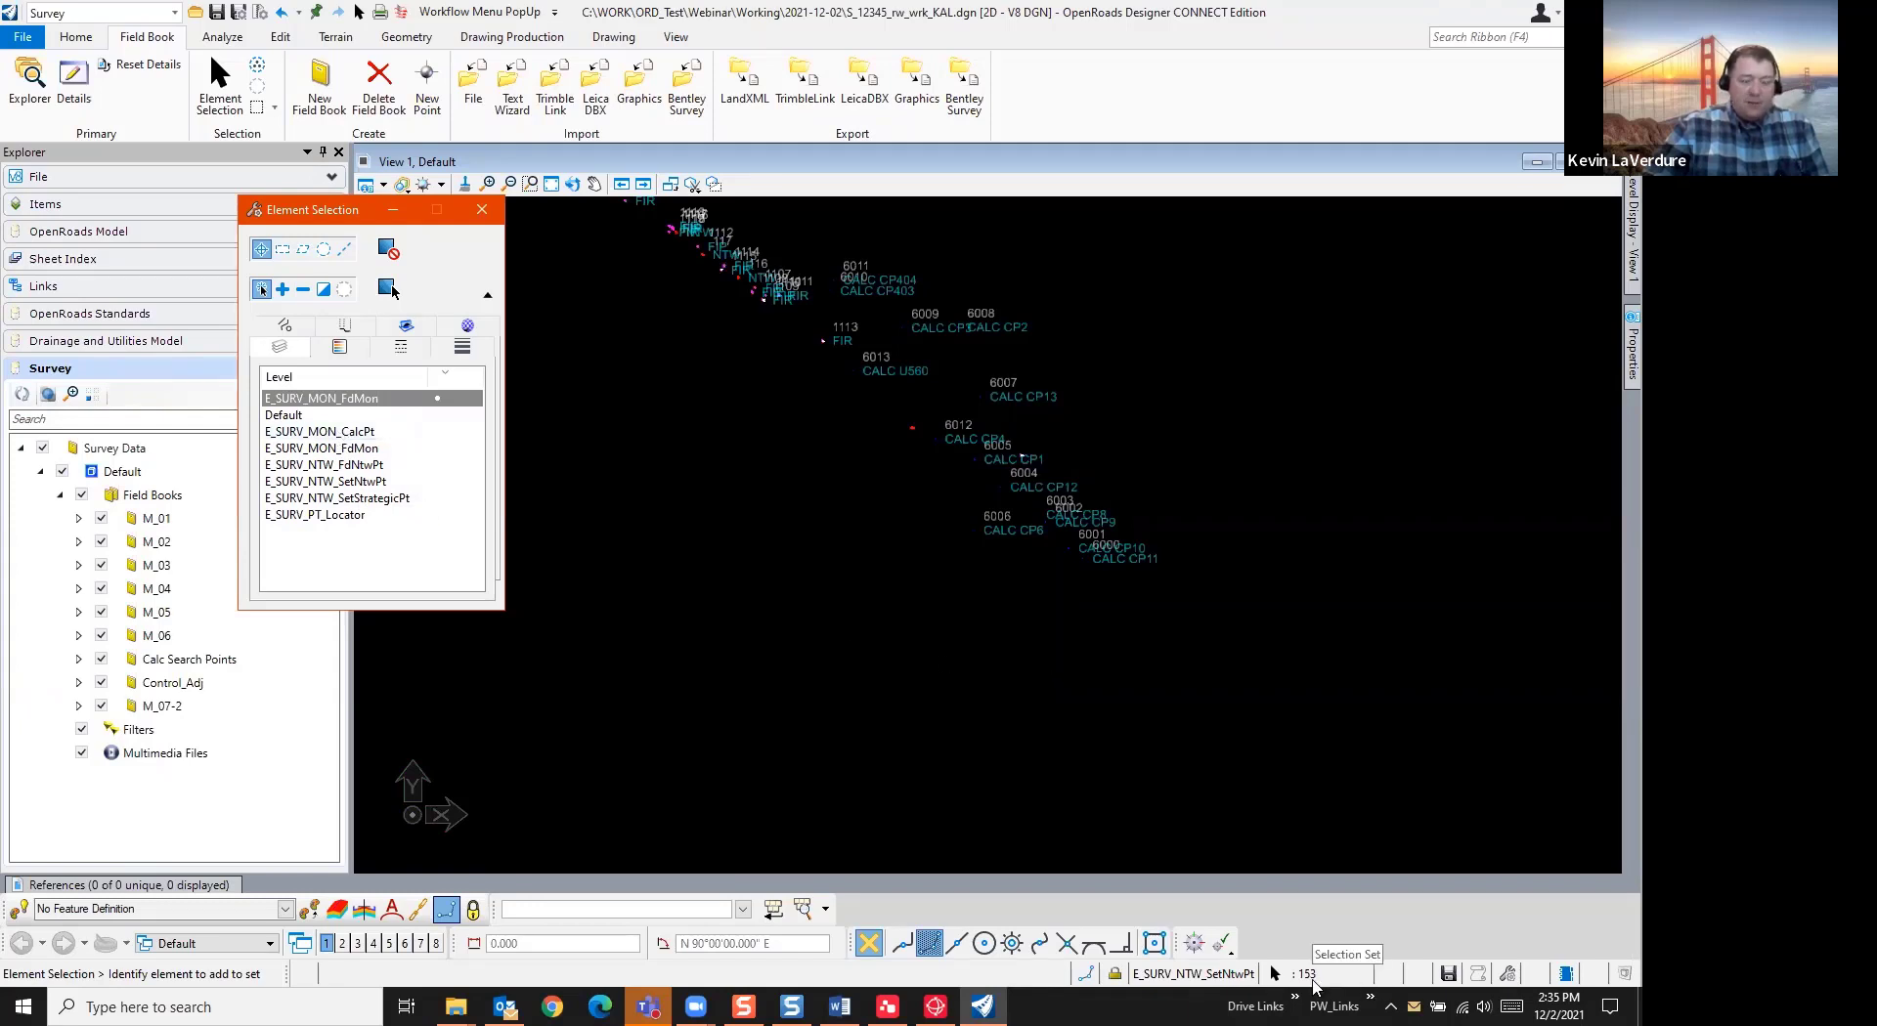
scroll(786, 488, down, 3)
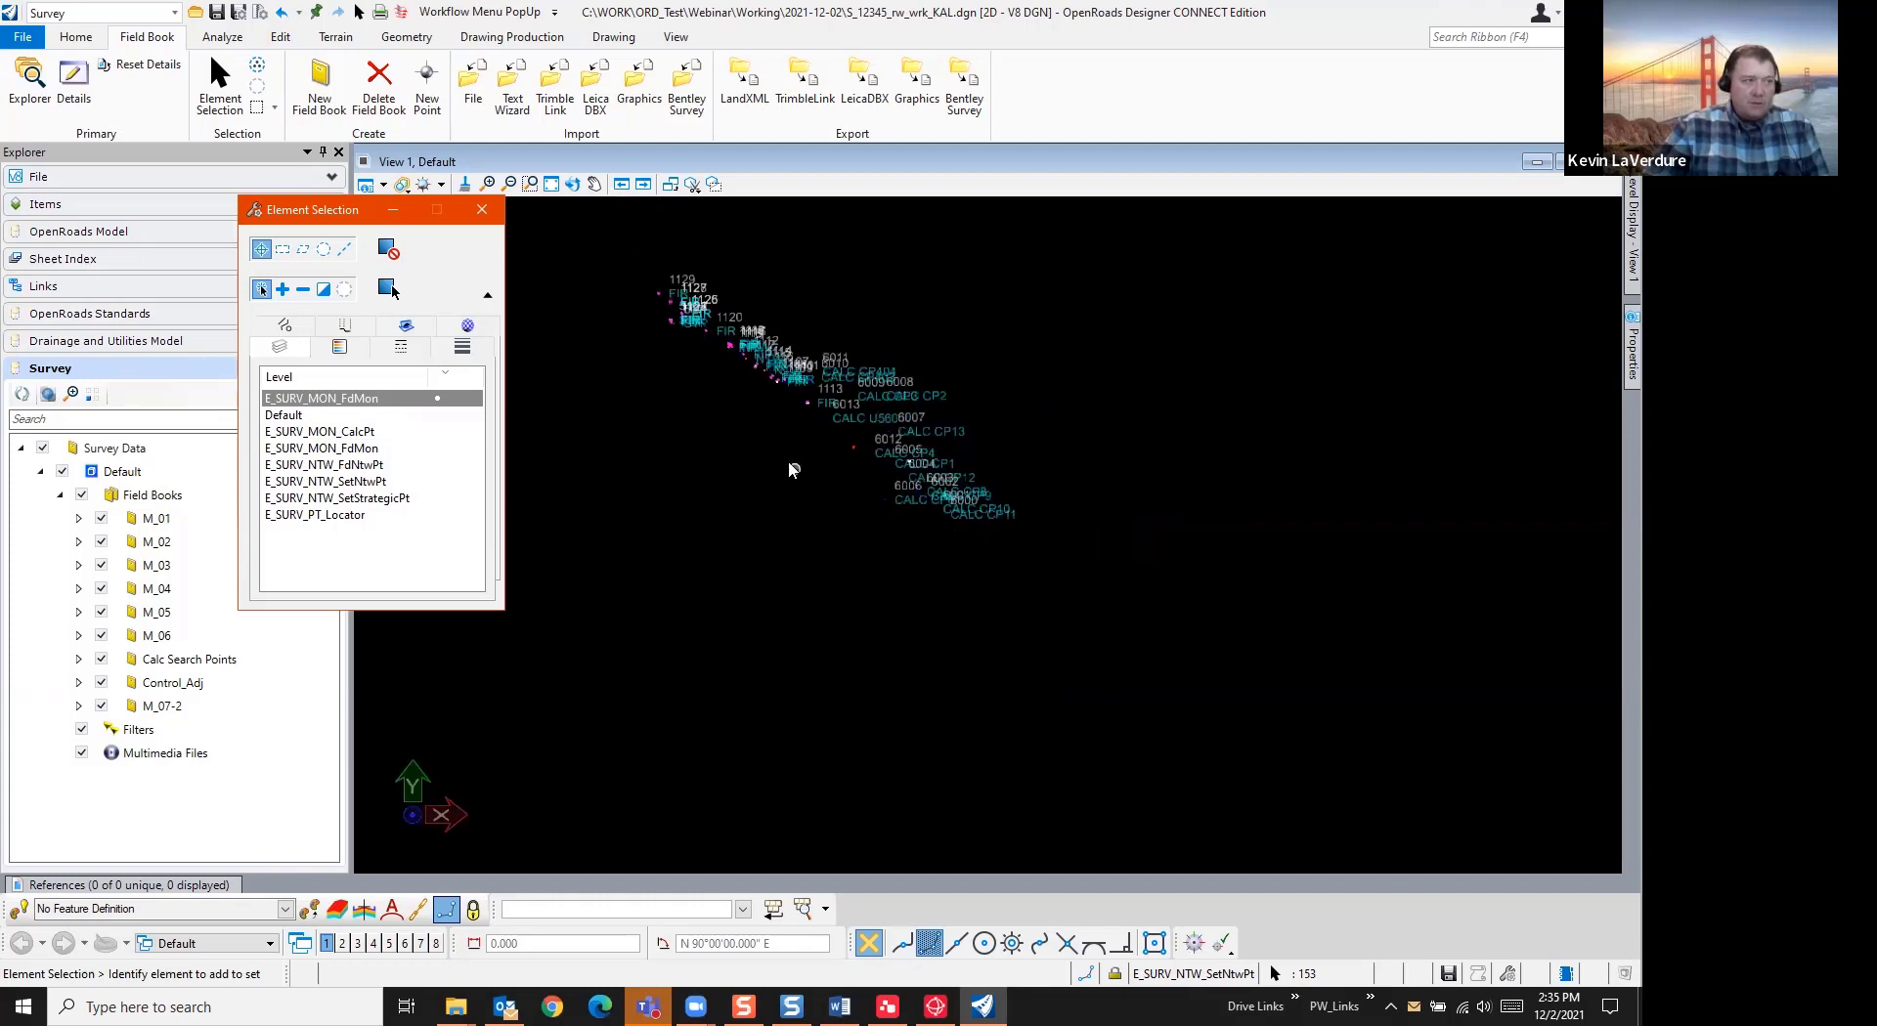
scroll(735, 354, up, 3)
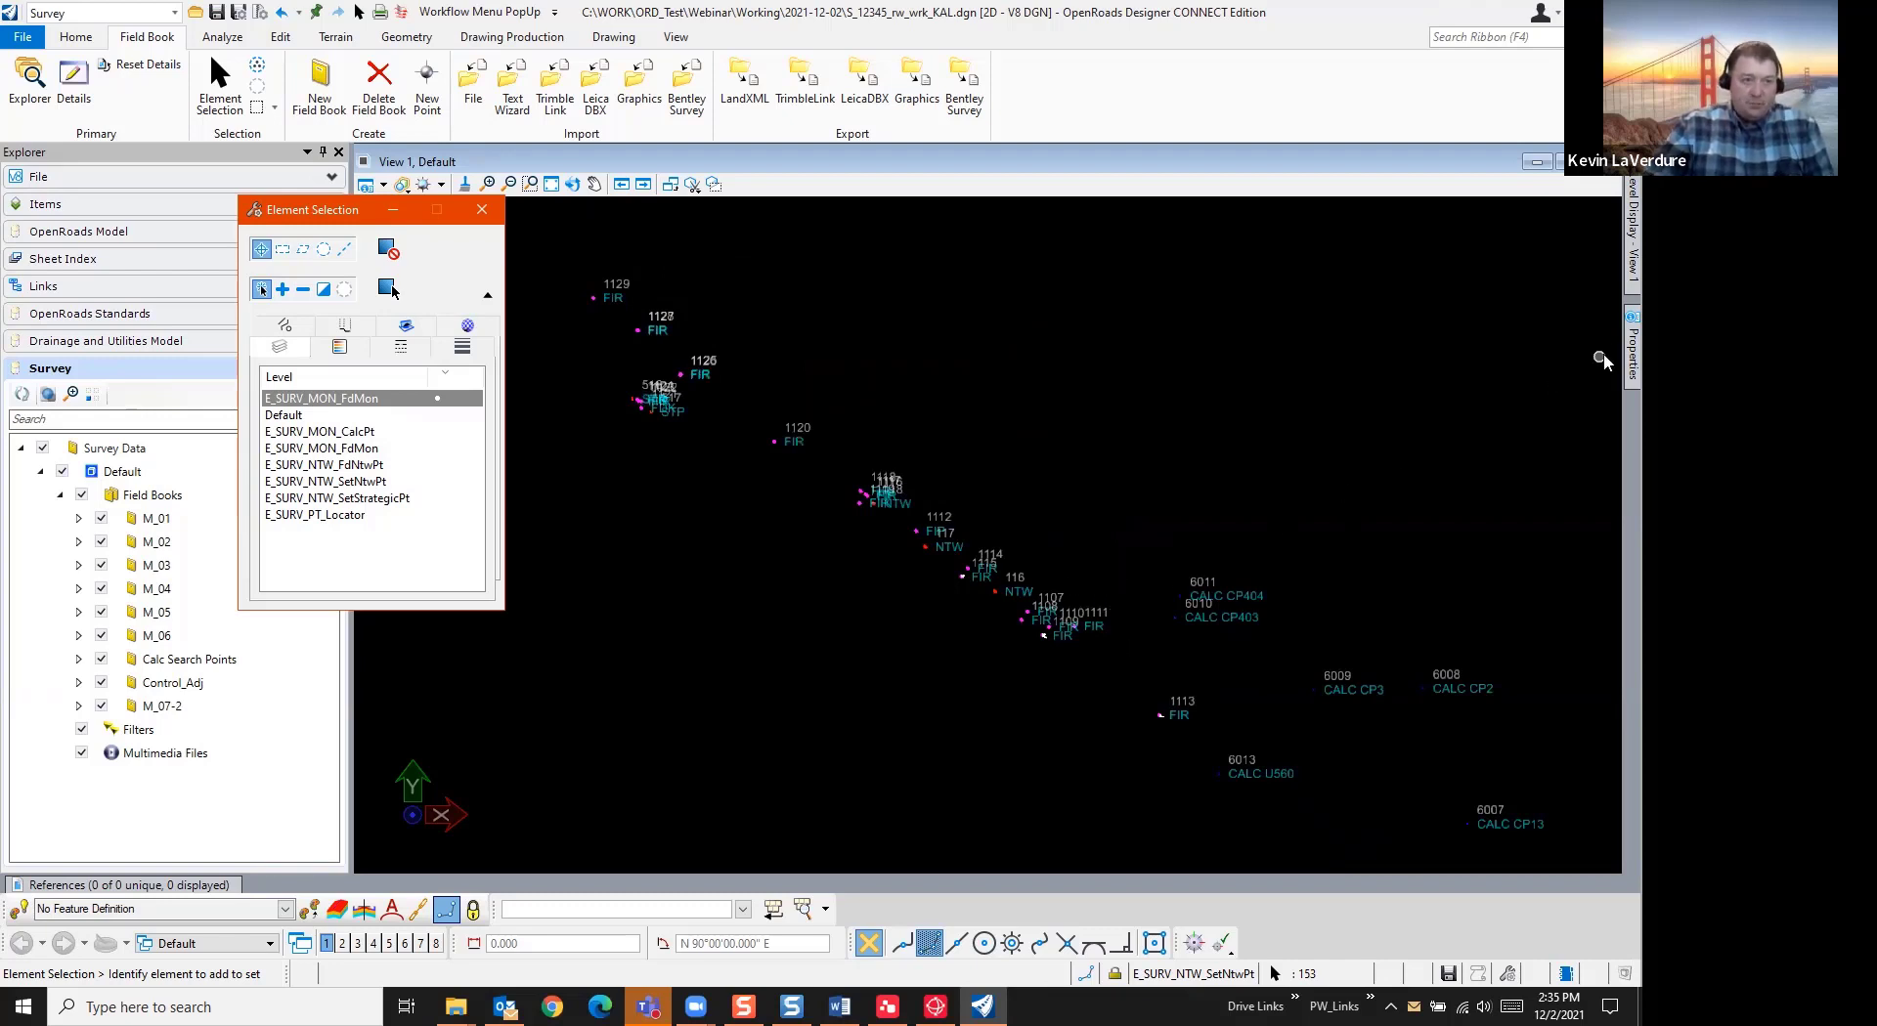
Examine the properties of selected element 1000 and of the shared cell FDMON nested within it
mouse_move(1627, 342)
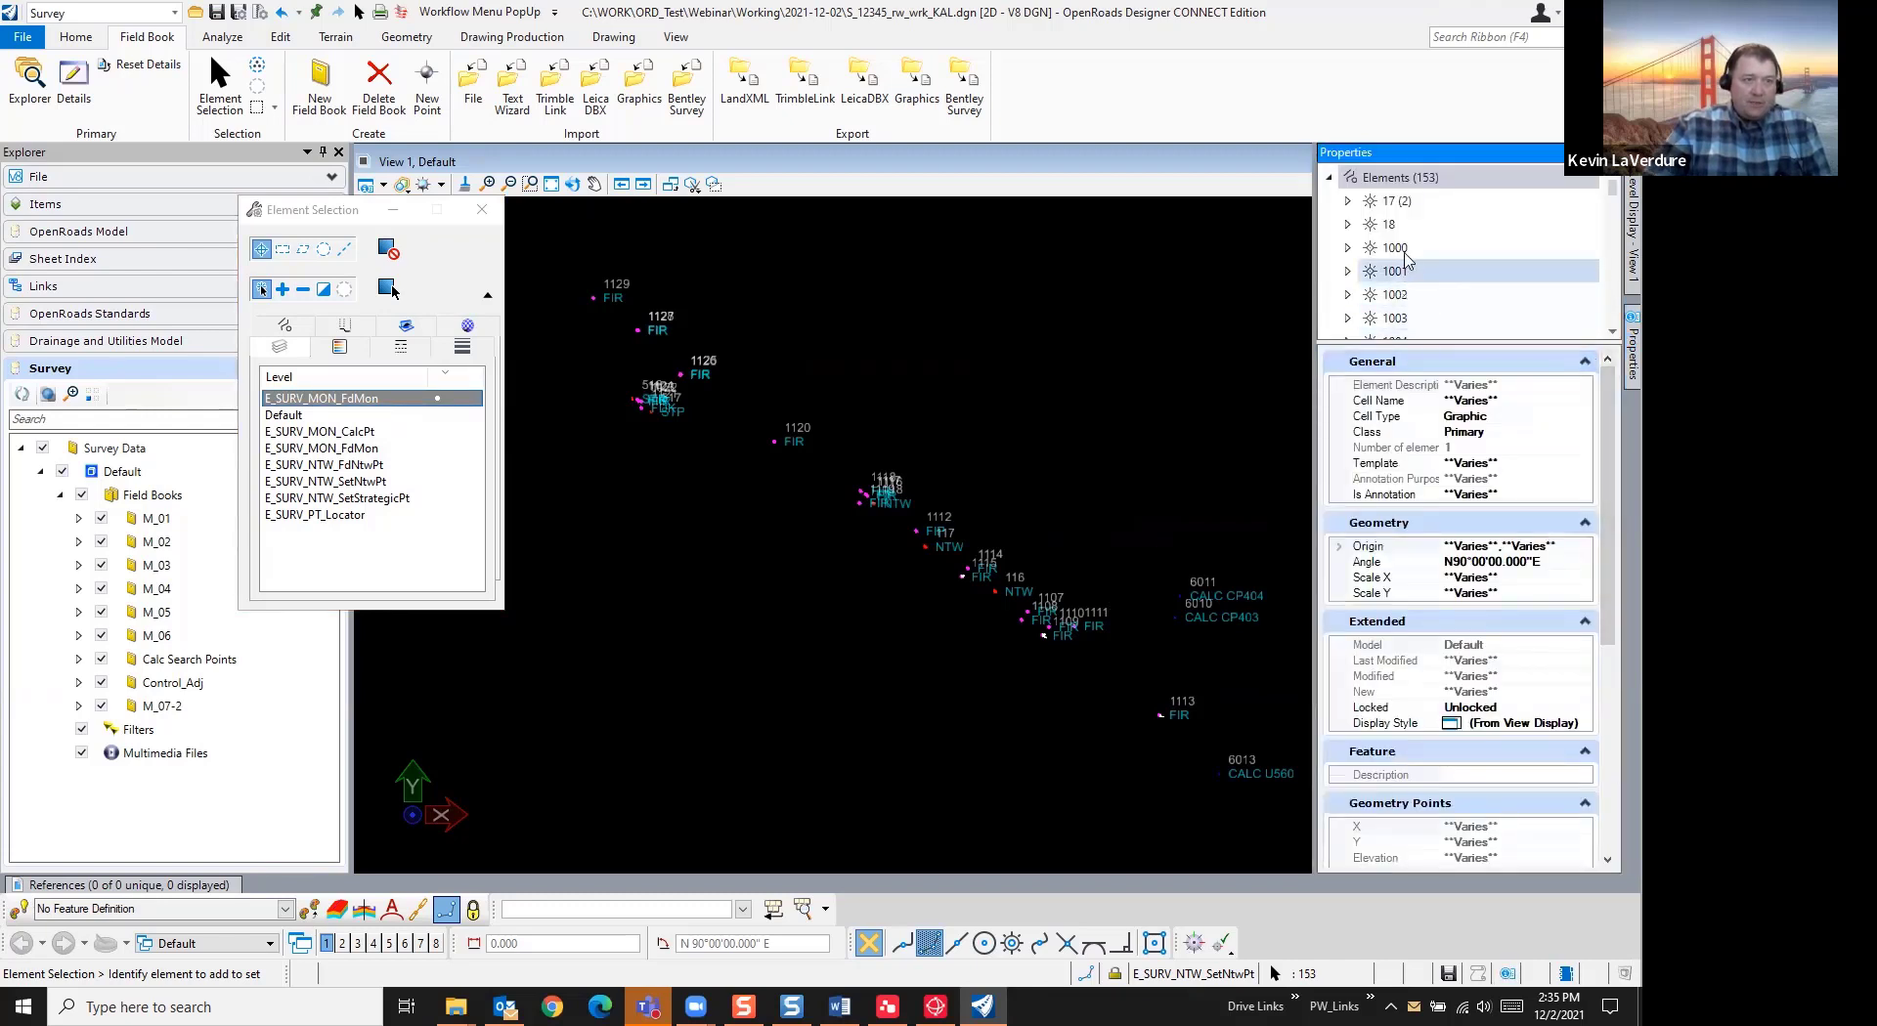
click(1333, 232)
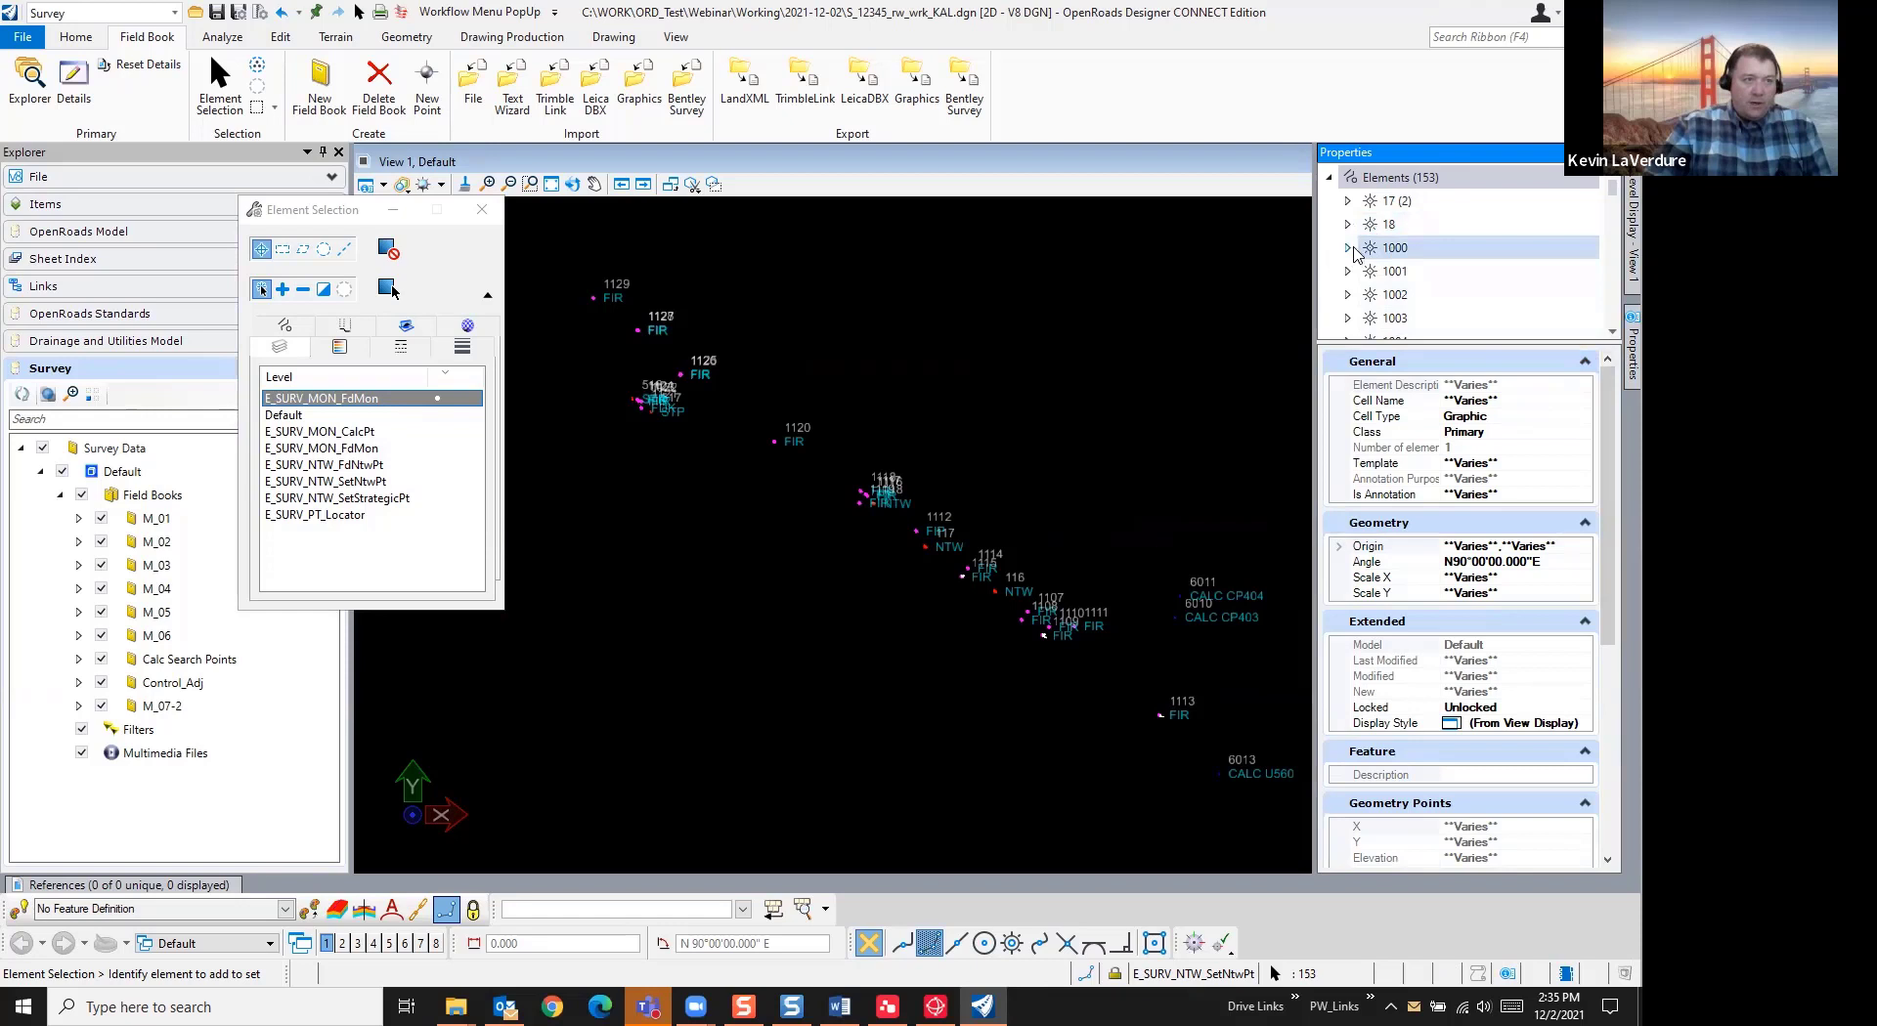
click(1380, 250)
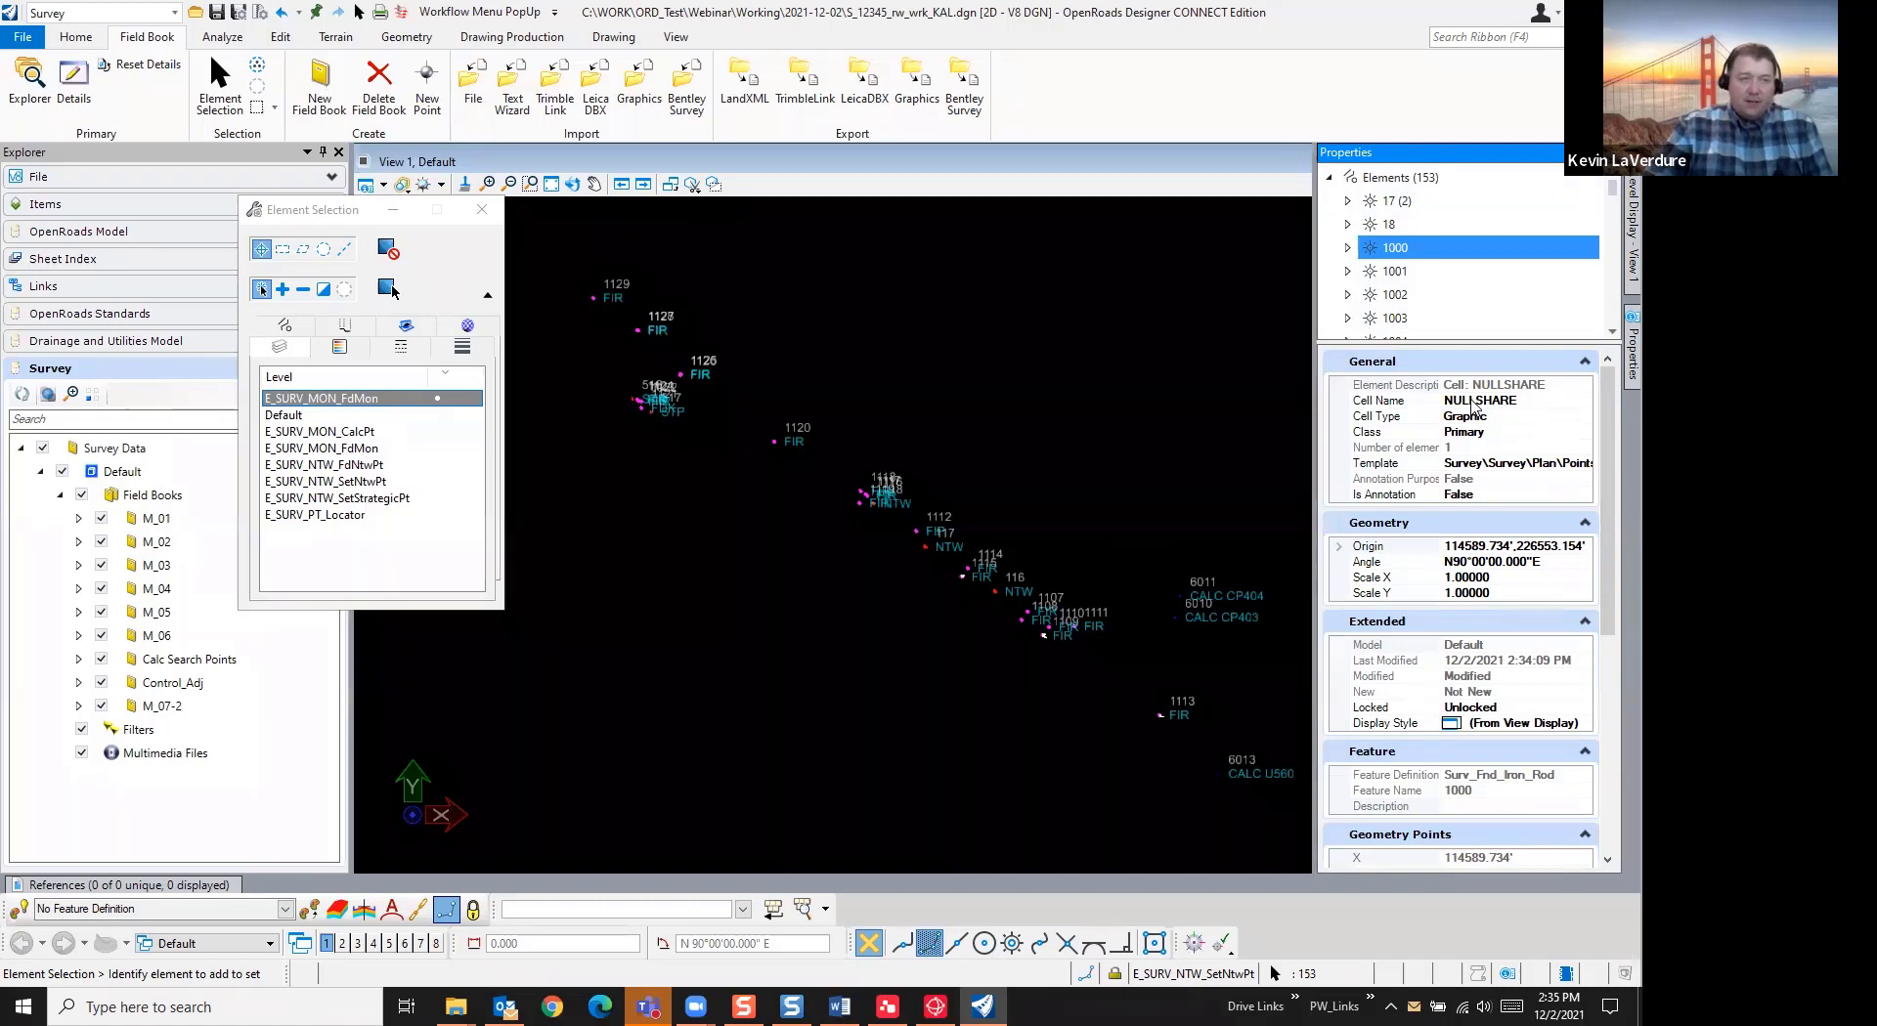
click(1348, 251)
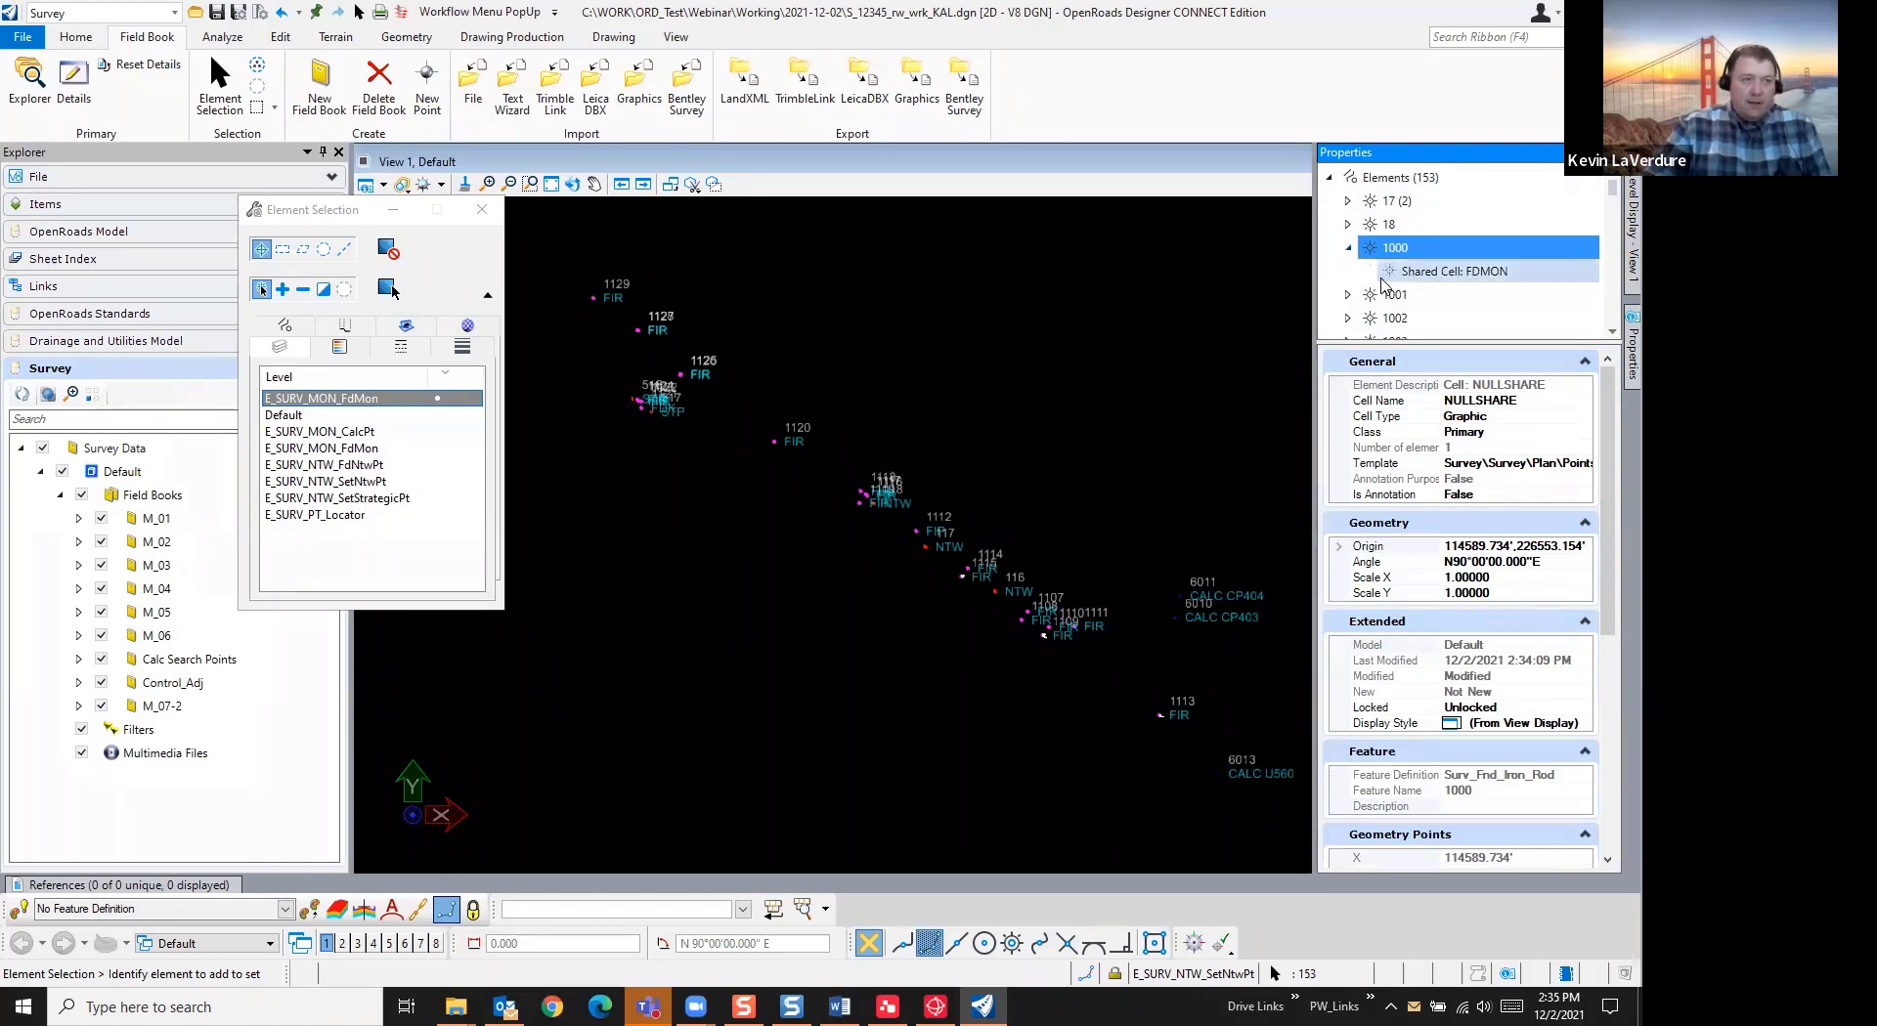
click(1432, 280)
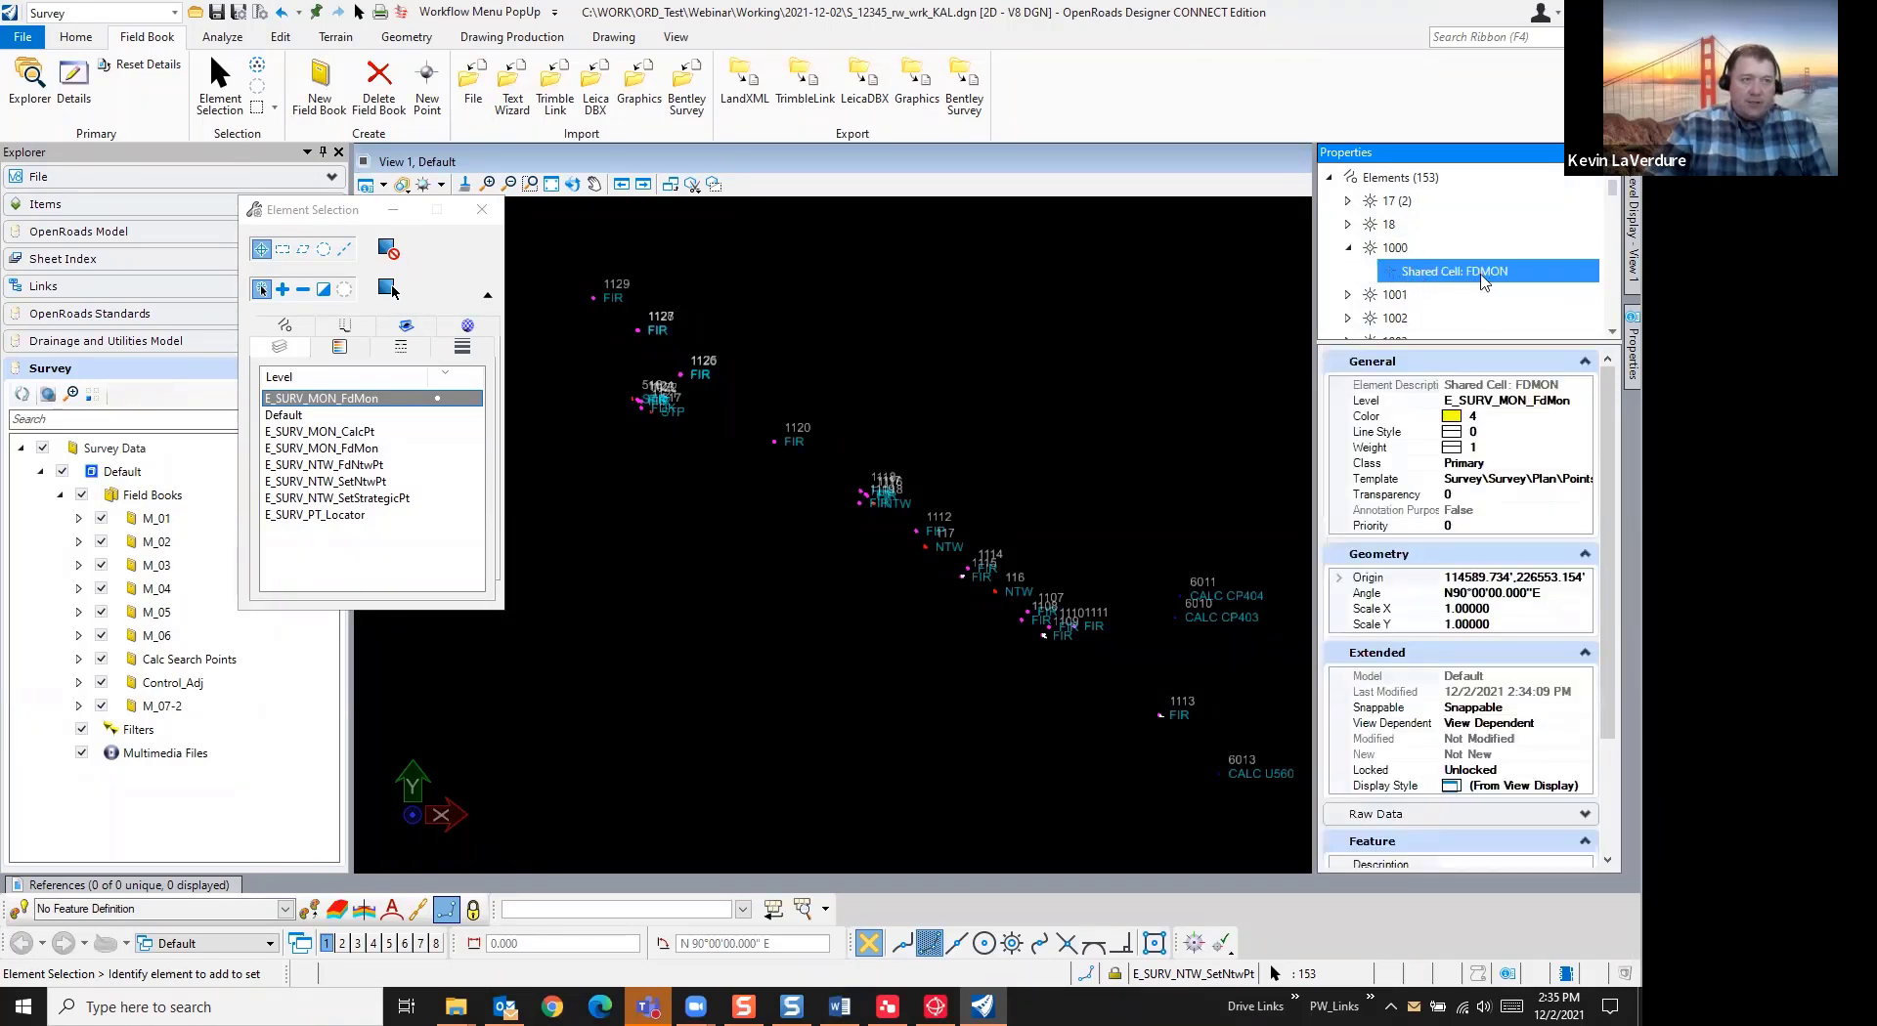
click(1415, 250)
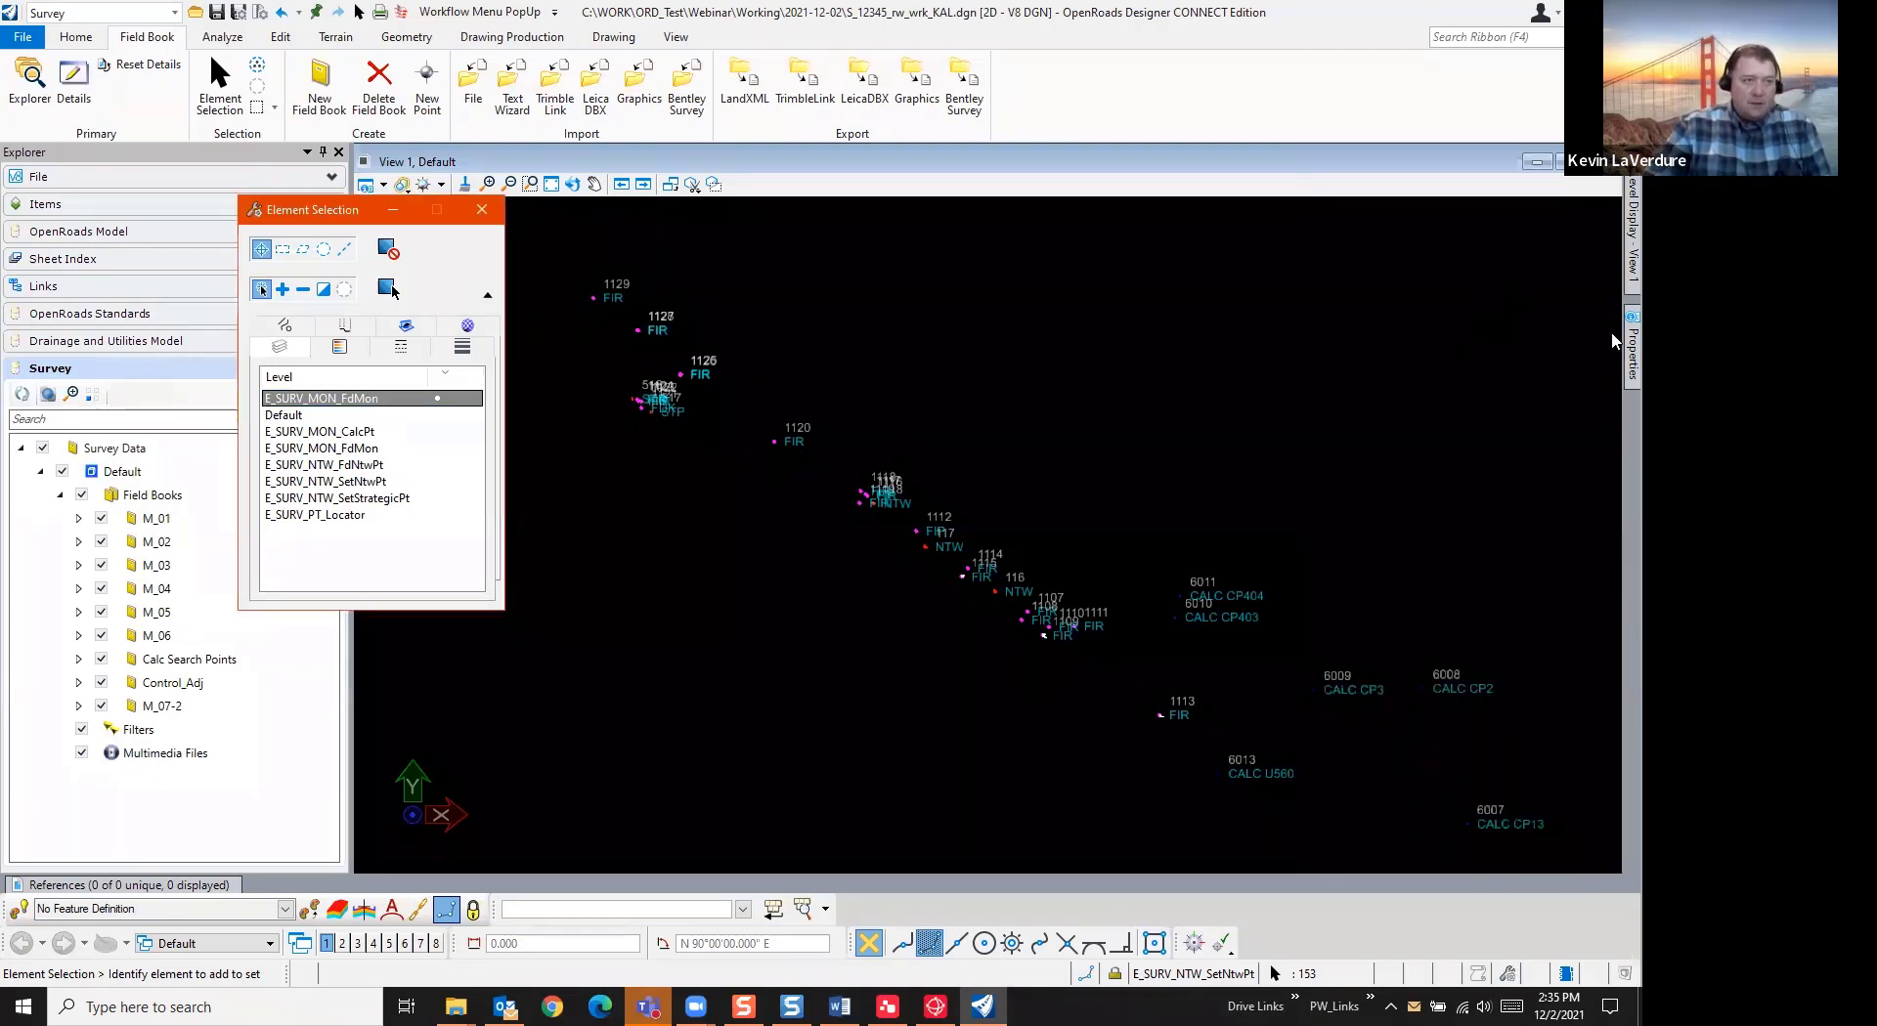
Find element 1120 in the properties of the selection set and examine the elements nested in it
mouse_move(1631, 342)
scroll(1485, 298, down, 2)
scroll(1481, 298, down, 12)
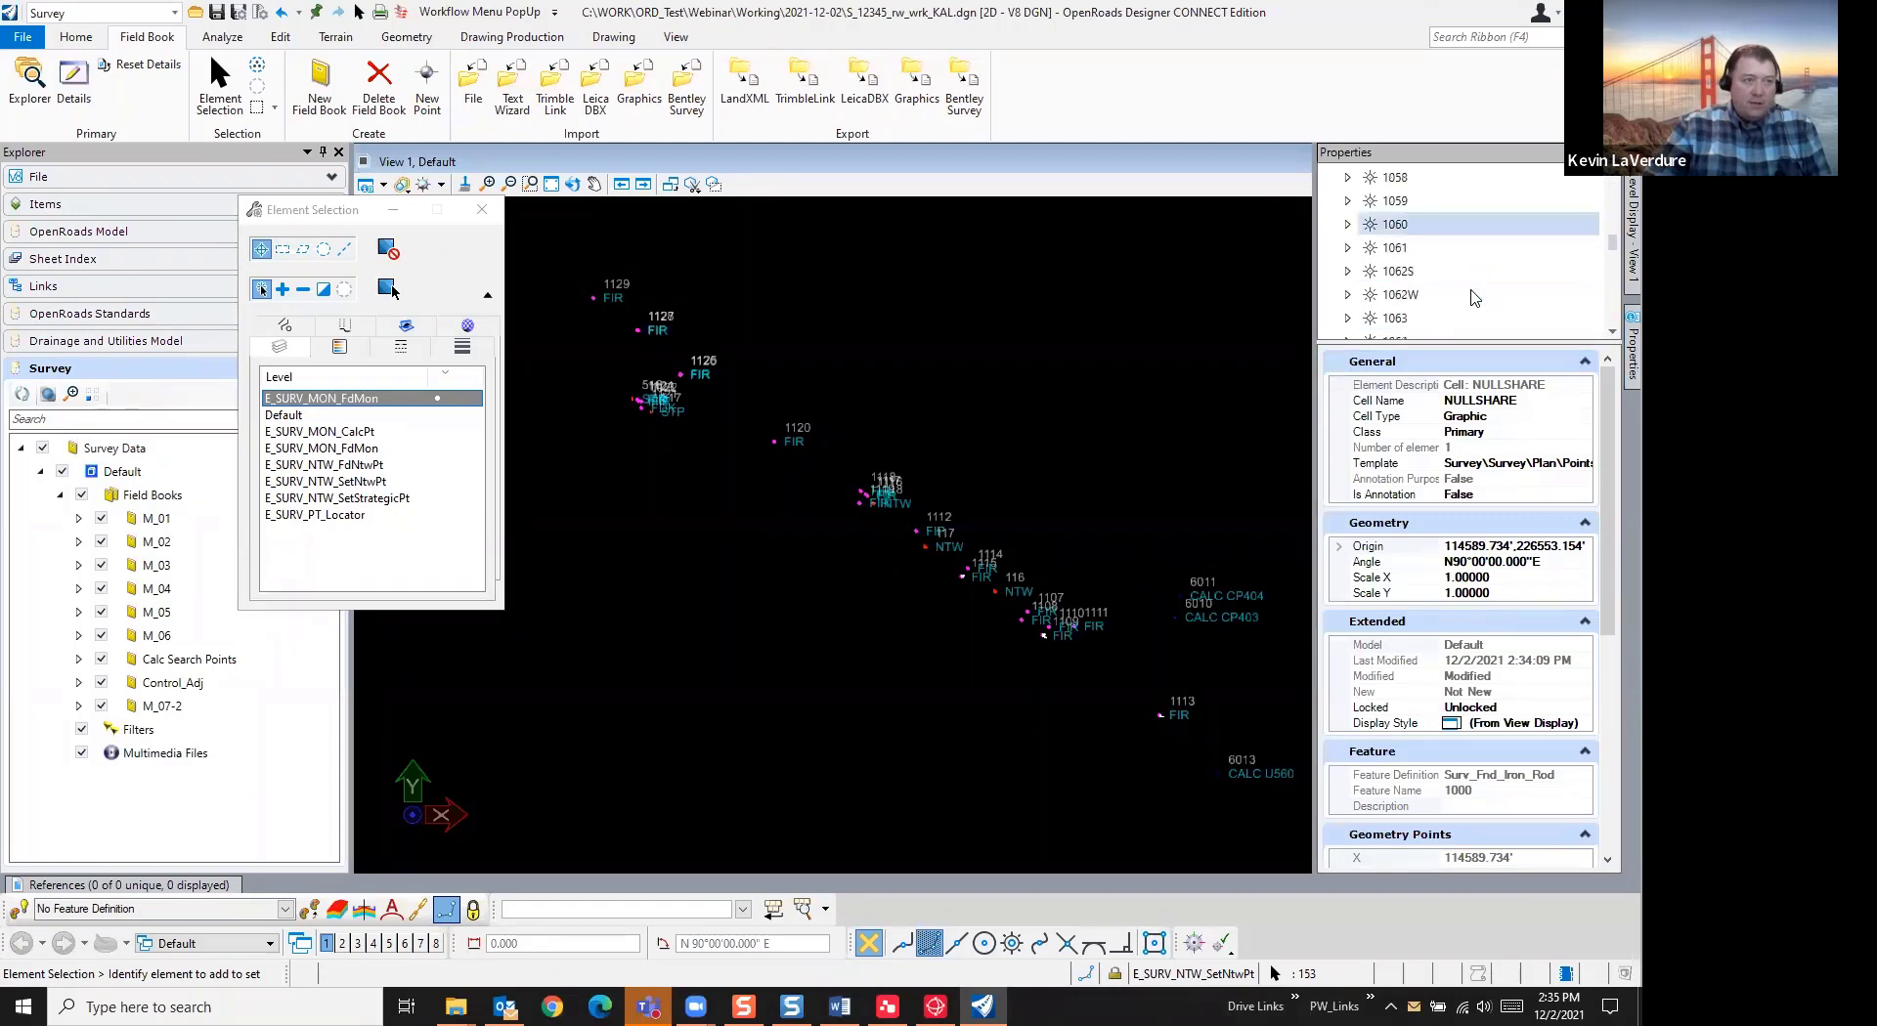
scroll(1473, 298, down, 3)
scroll(1472, 298, down, 10)
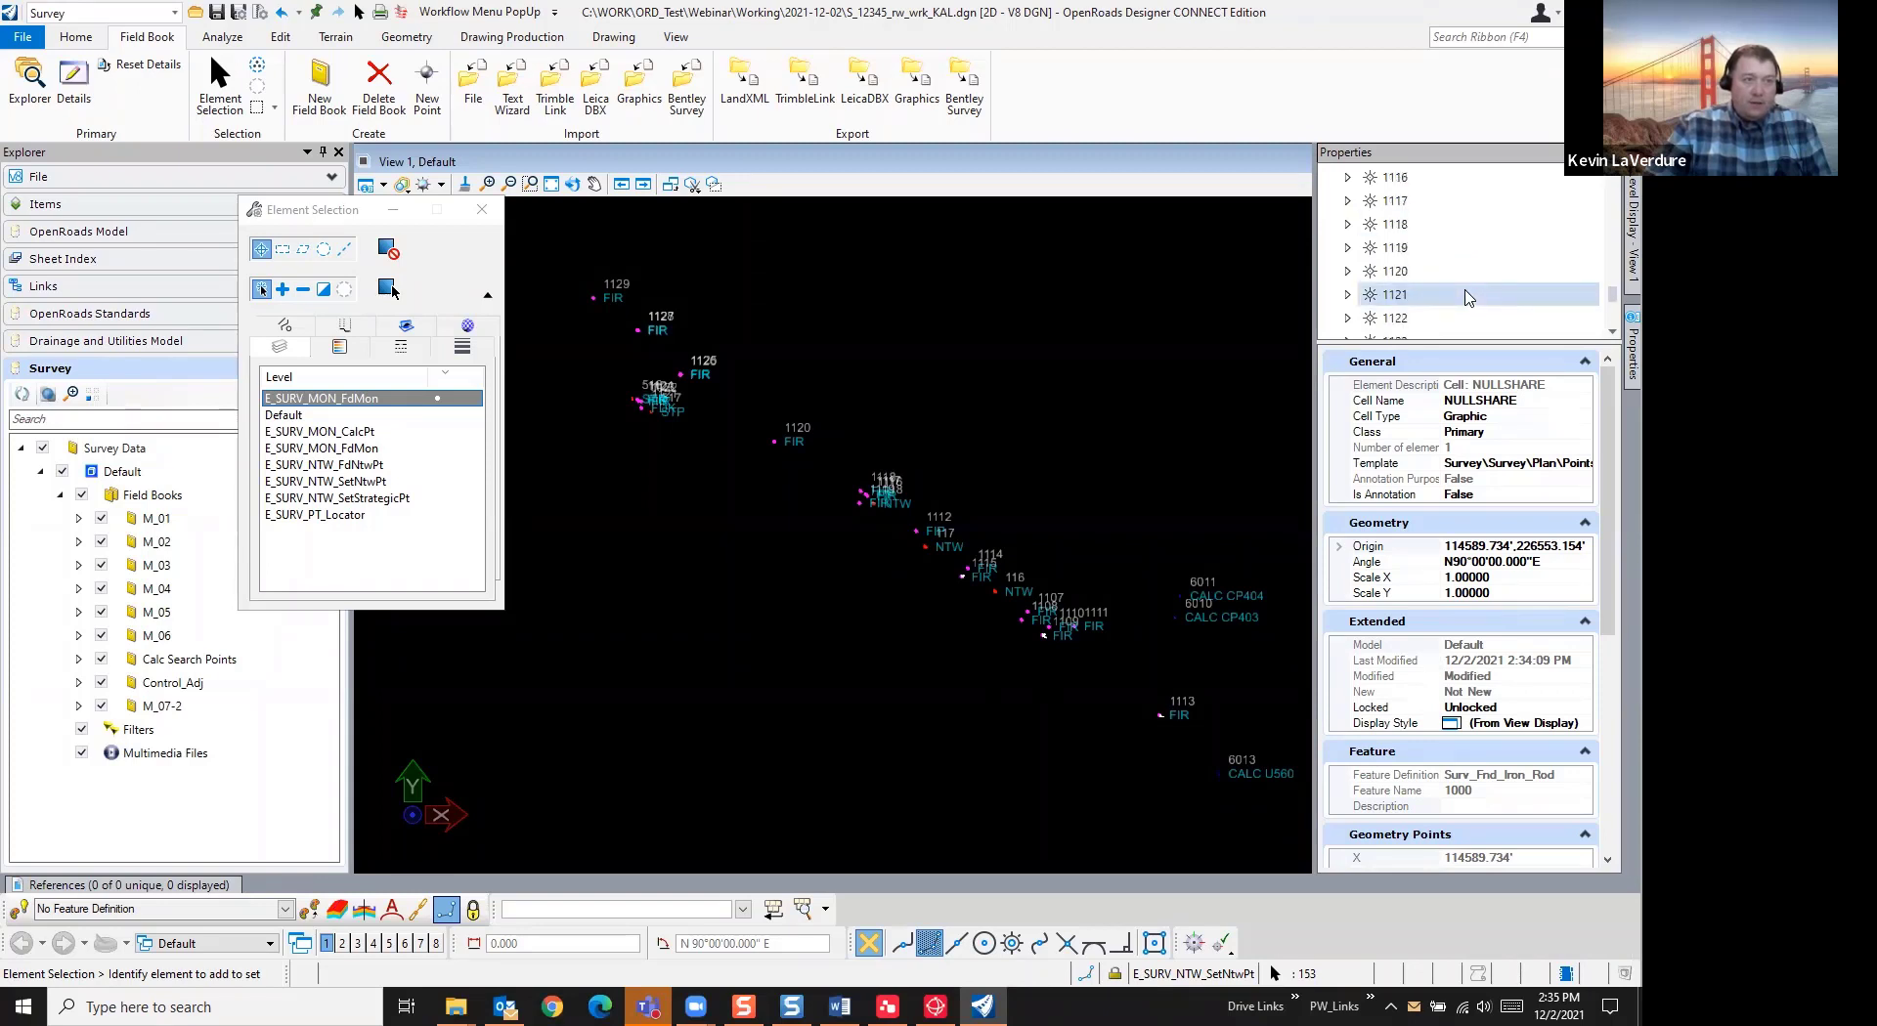
double_click(1384, 273)
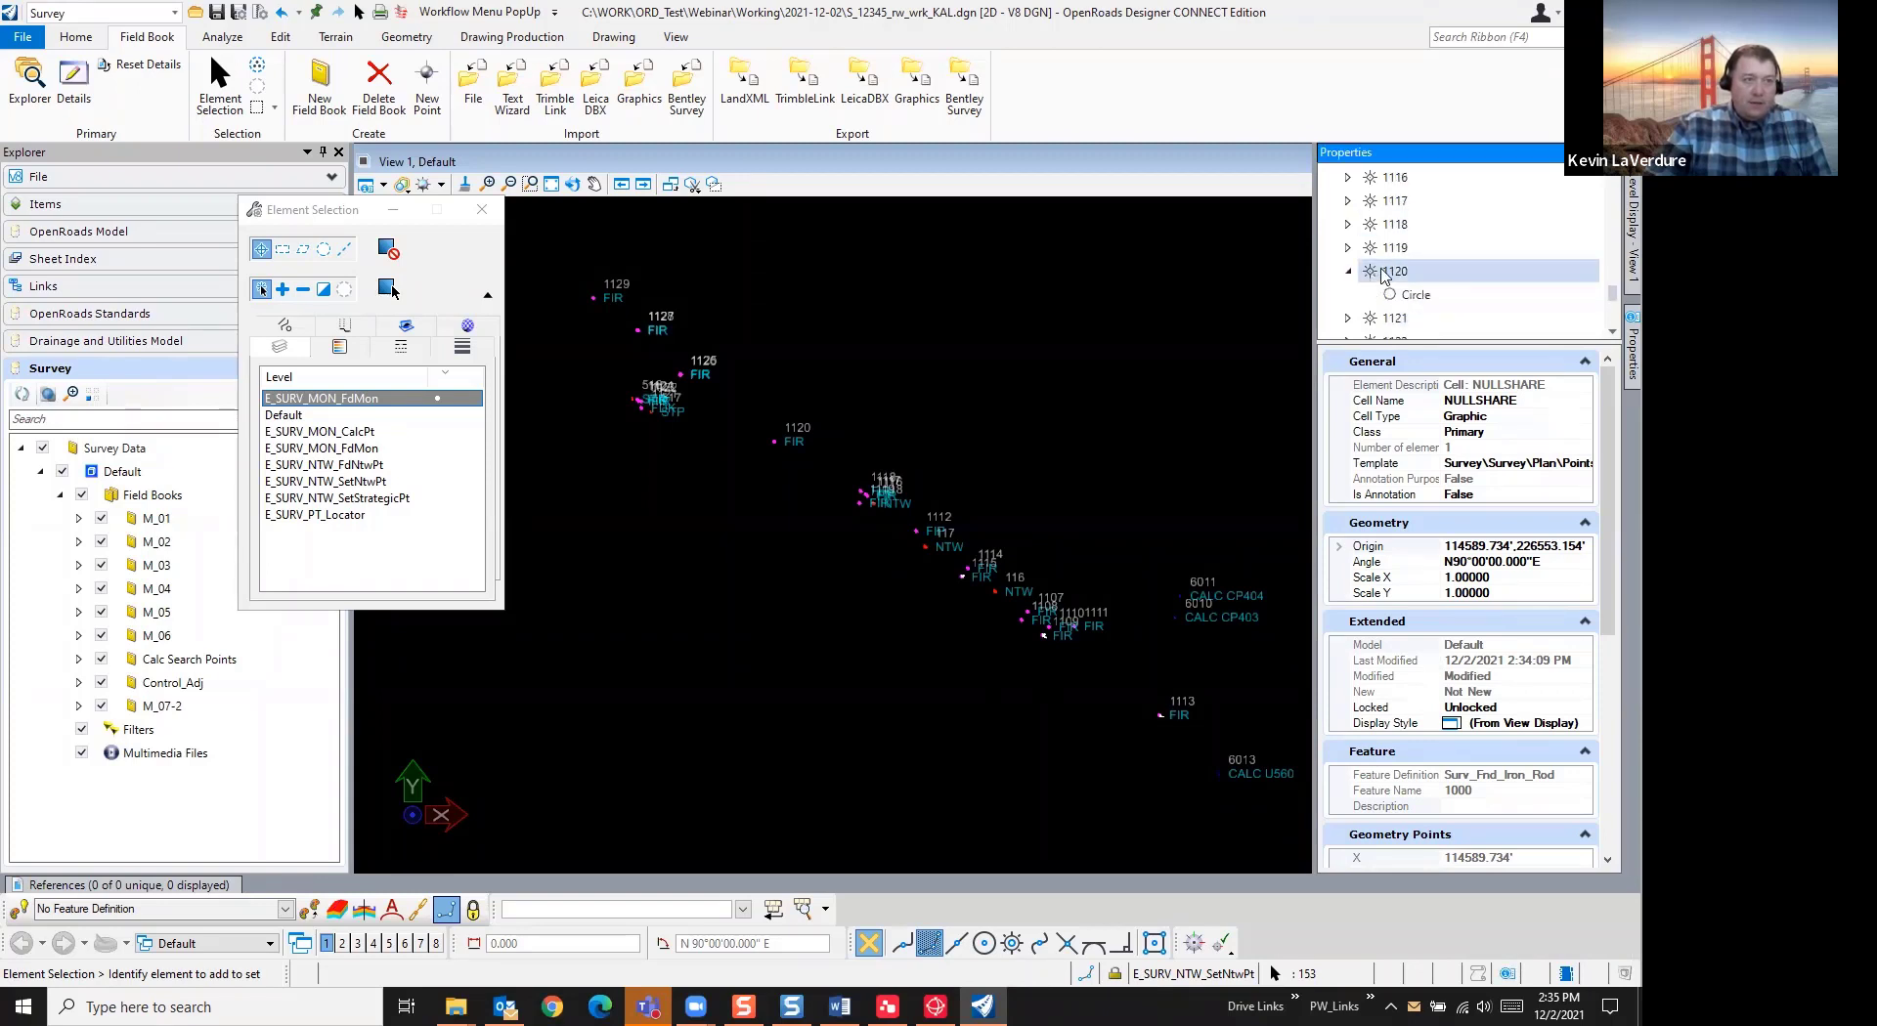
click(1384, 276)
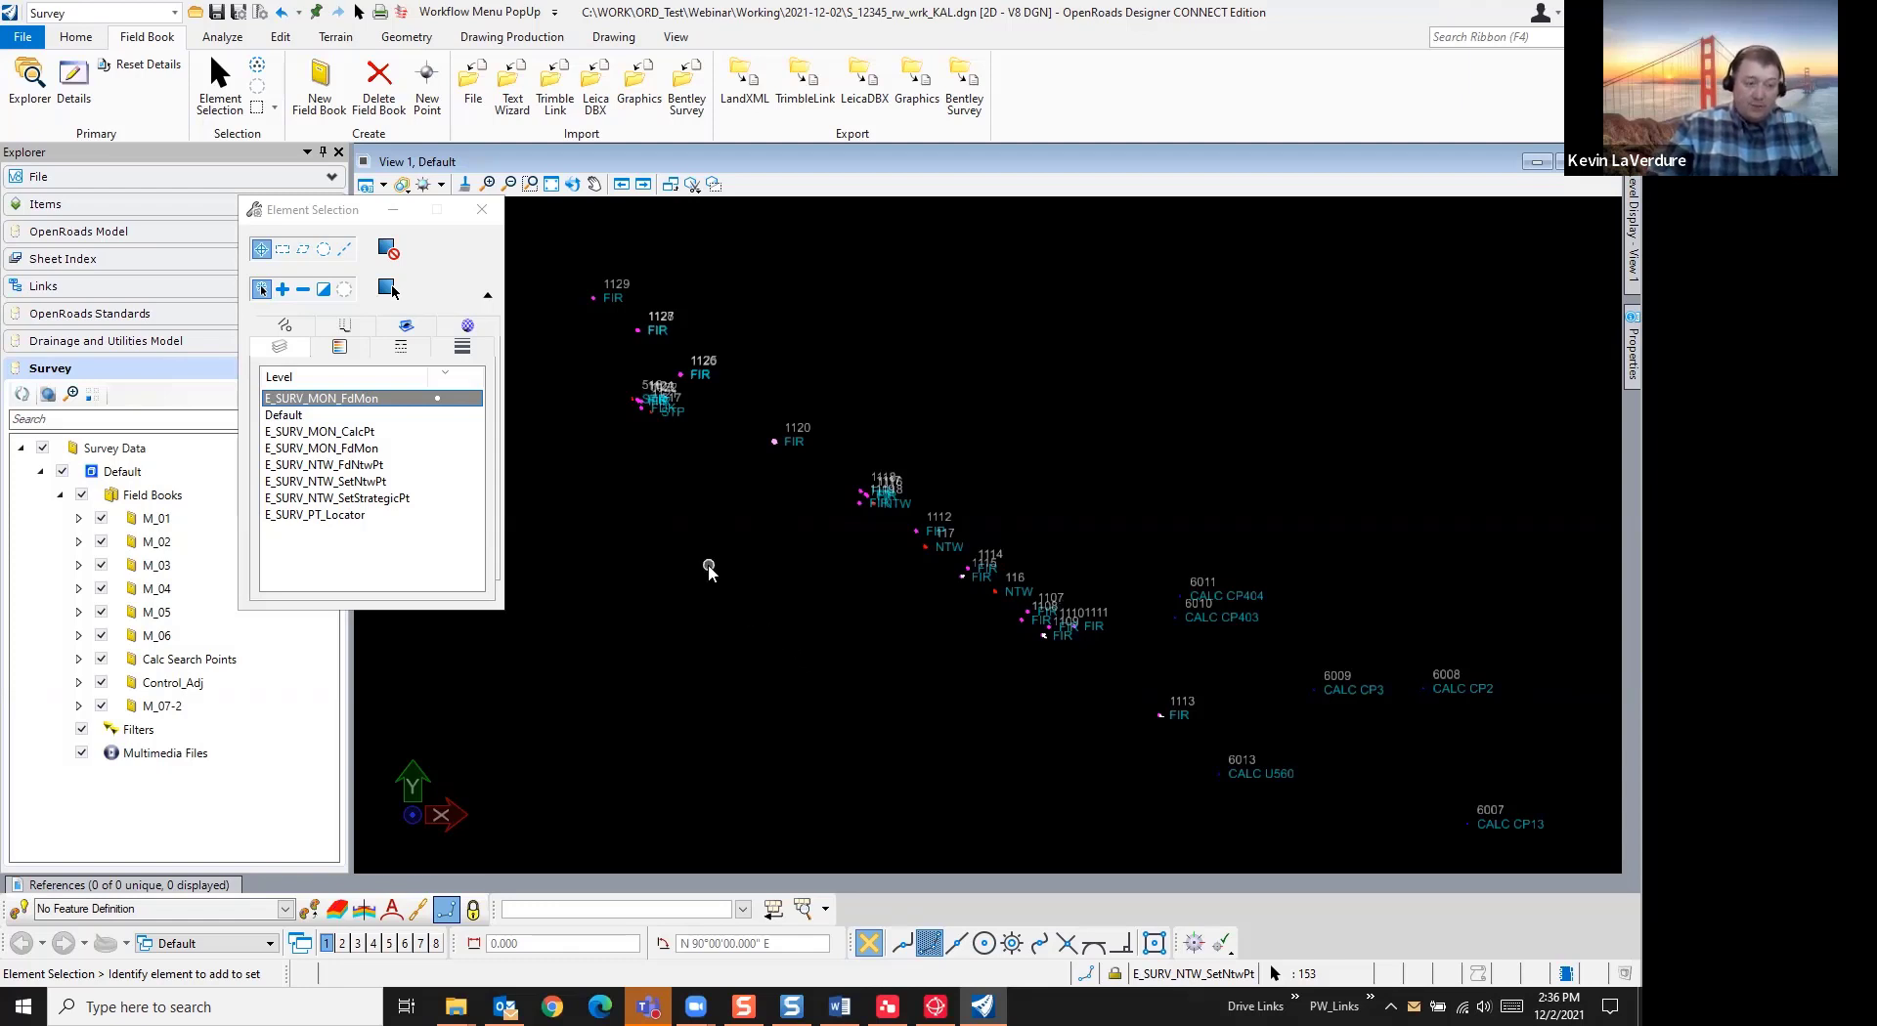
Locate found-monument point 1112 in the drawing and inspect its point feature information
scroll(709, 572, down, 2)
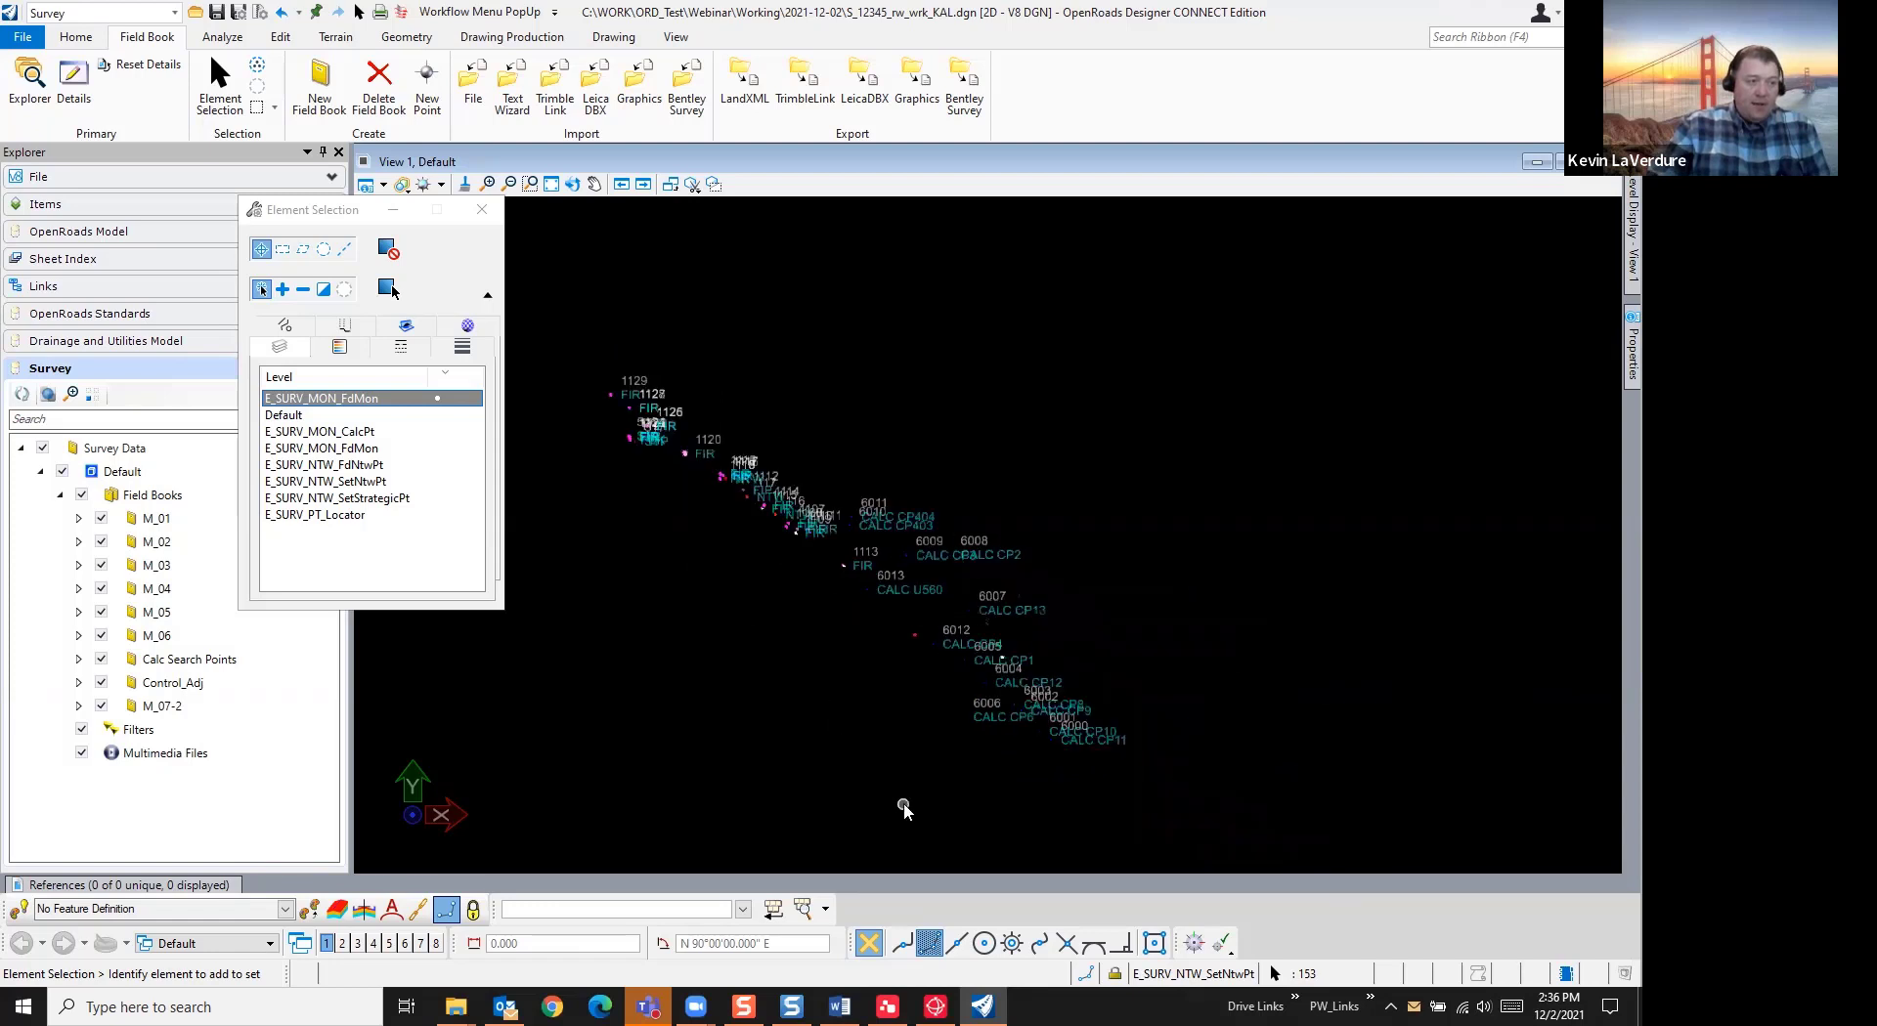
scroll(903, 808, up, 1)
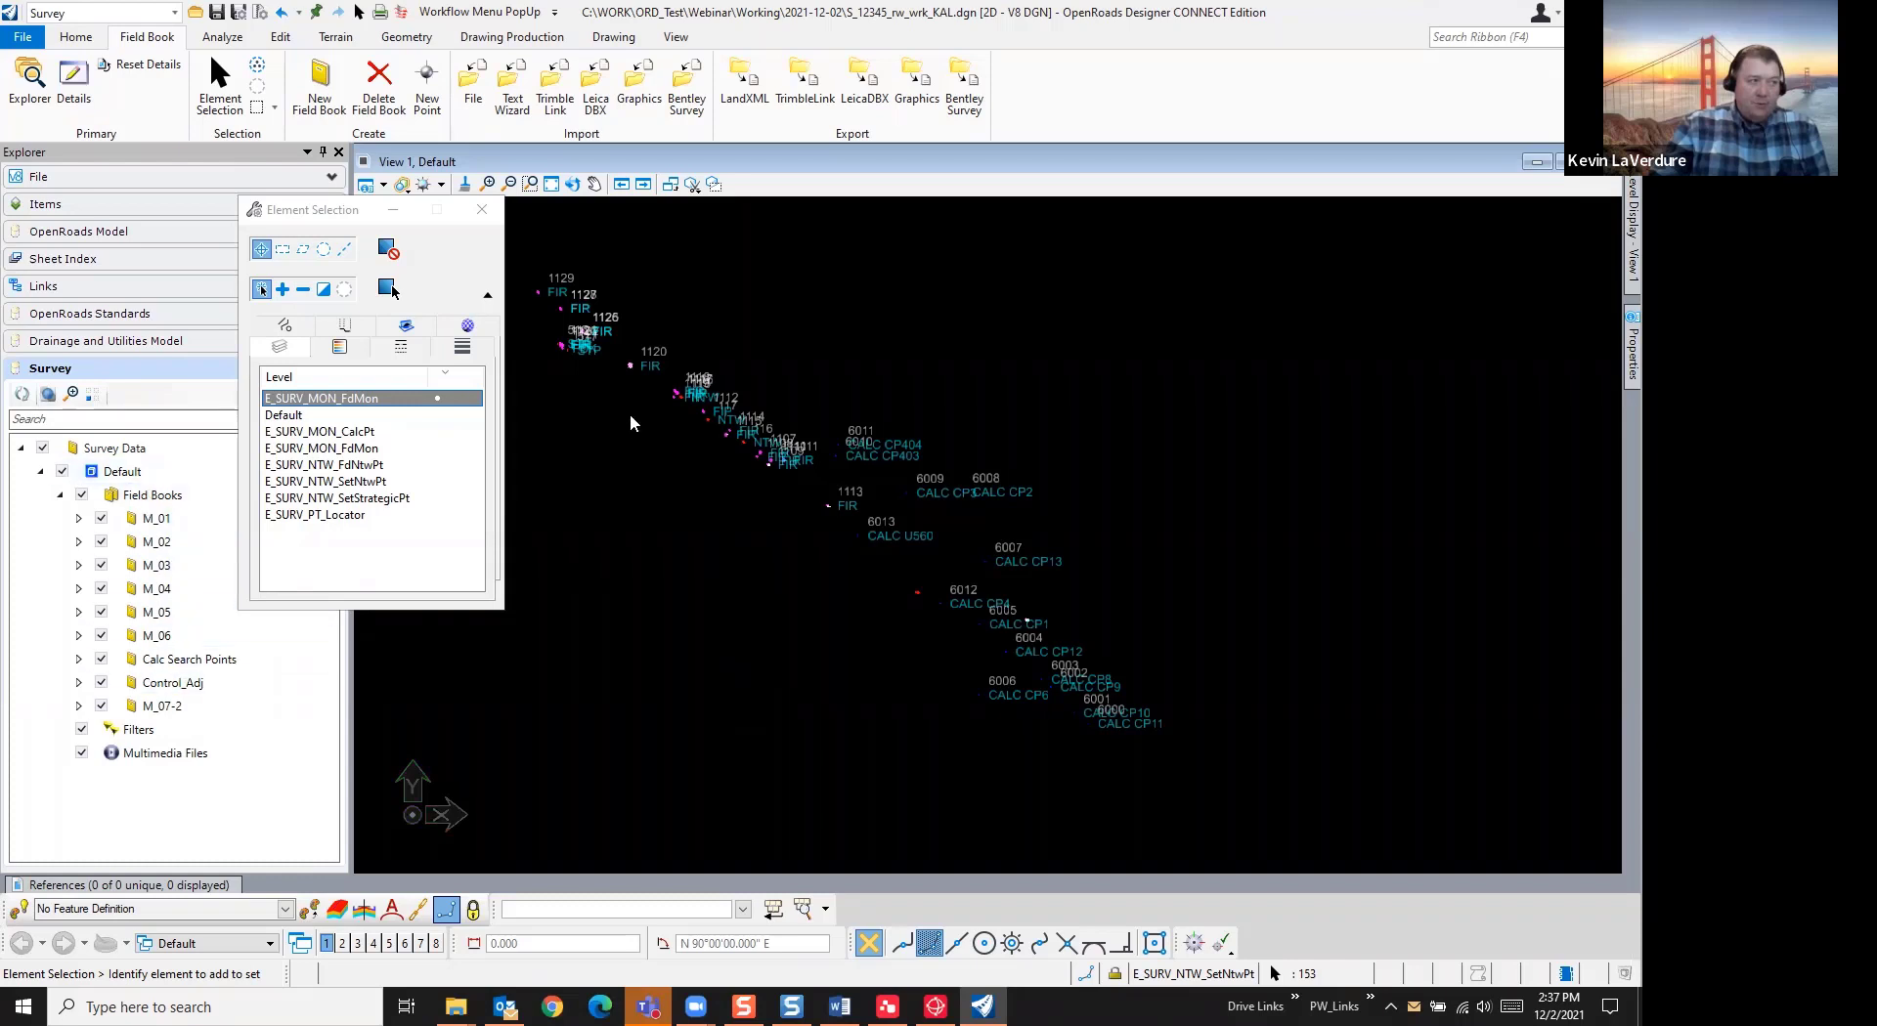
scroll(704, 426, up, 7)
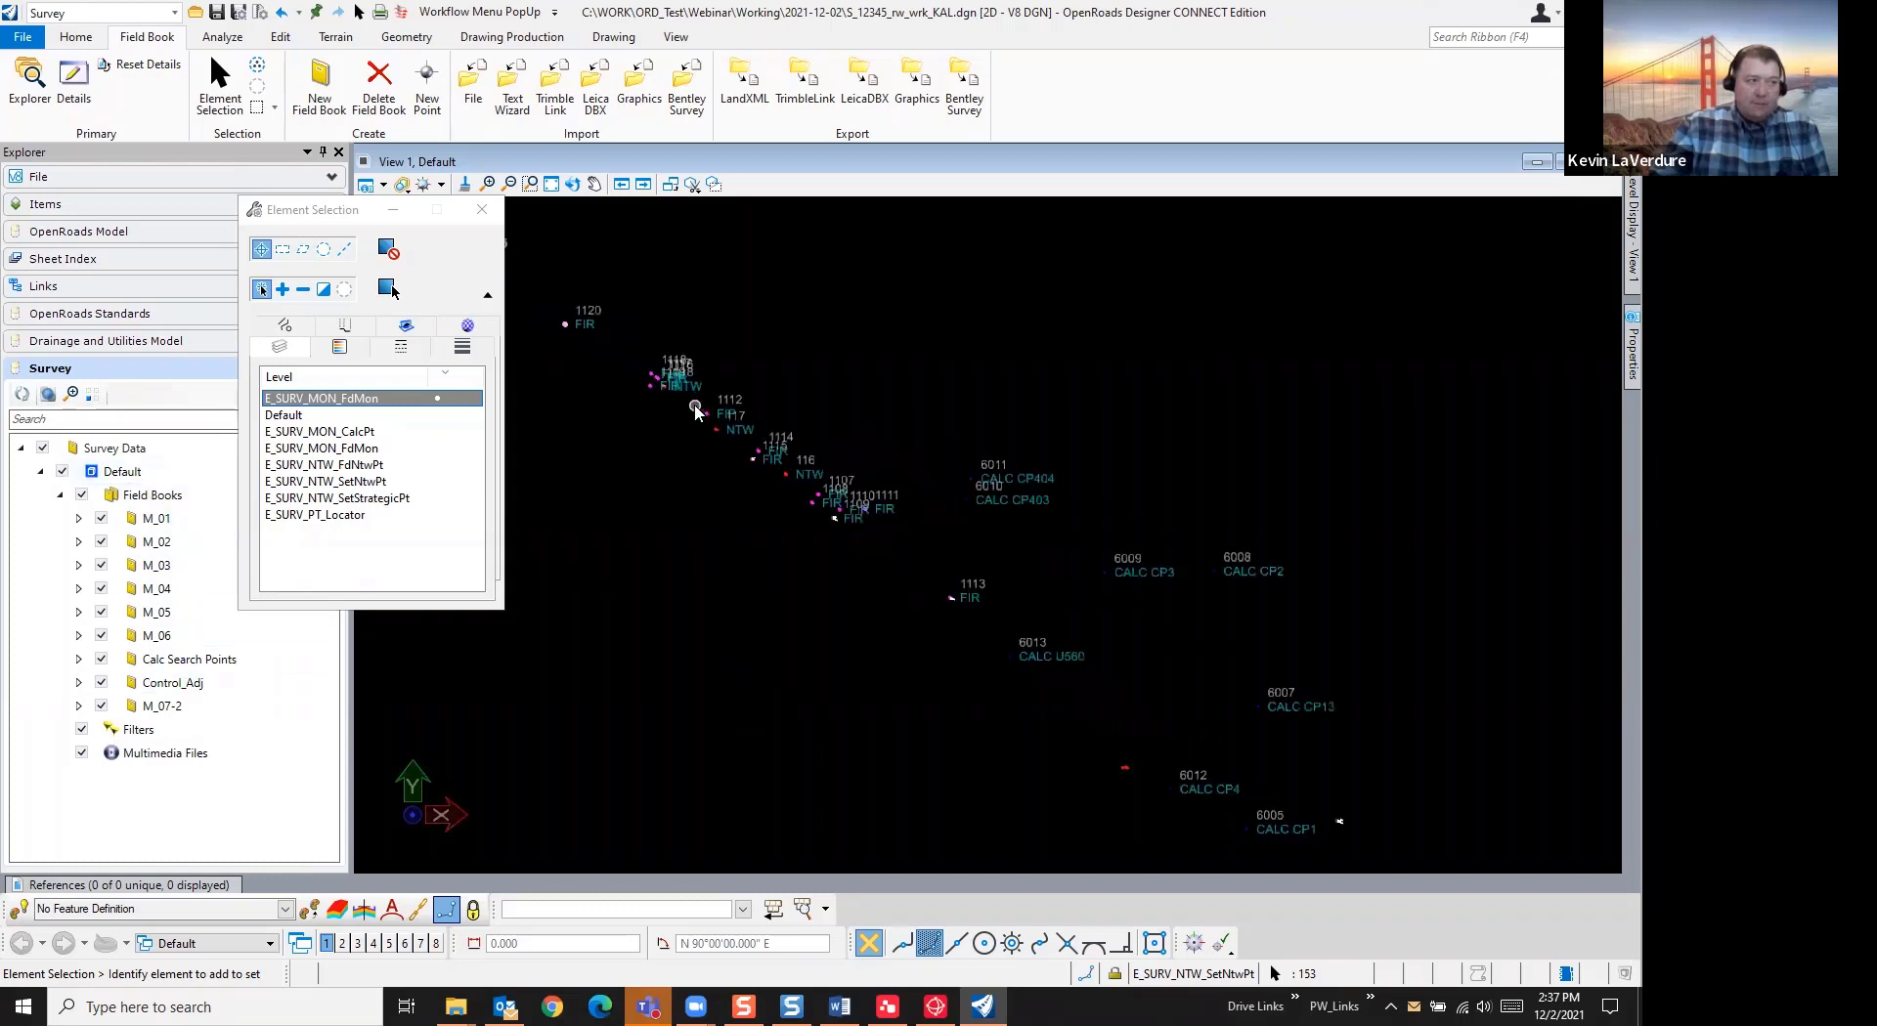
scroll(728, 435, up, 5)
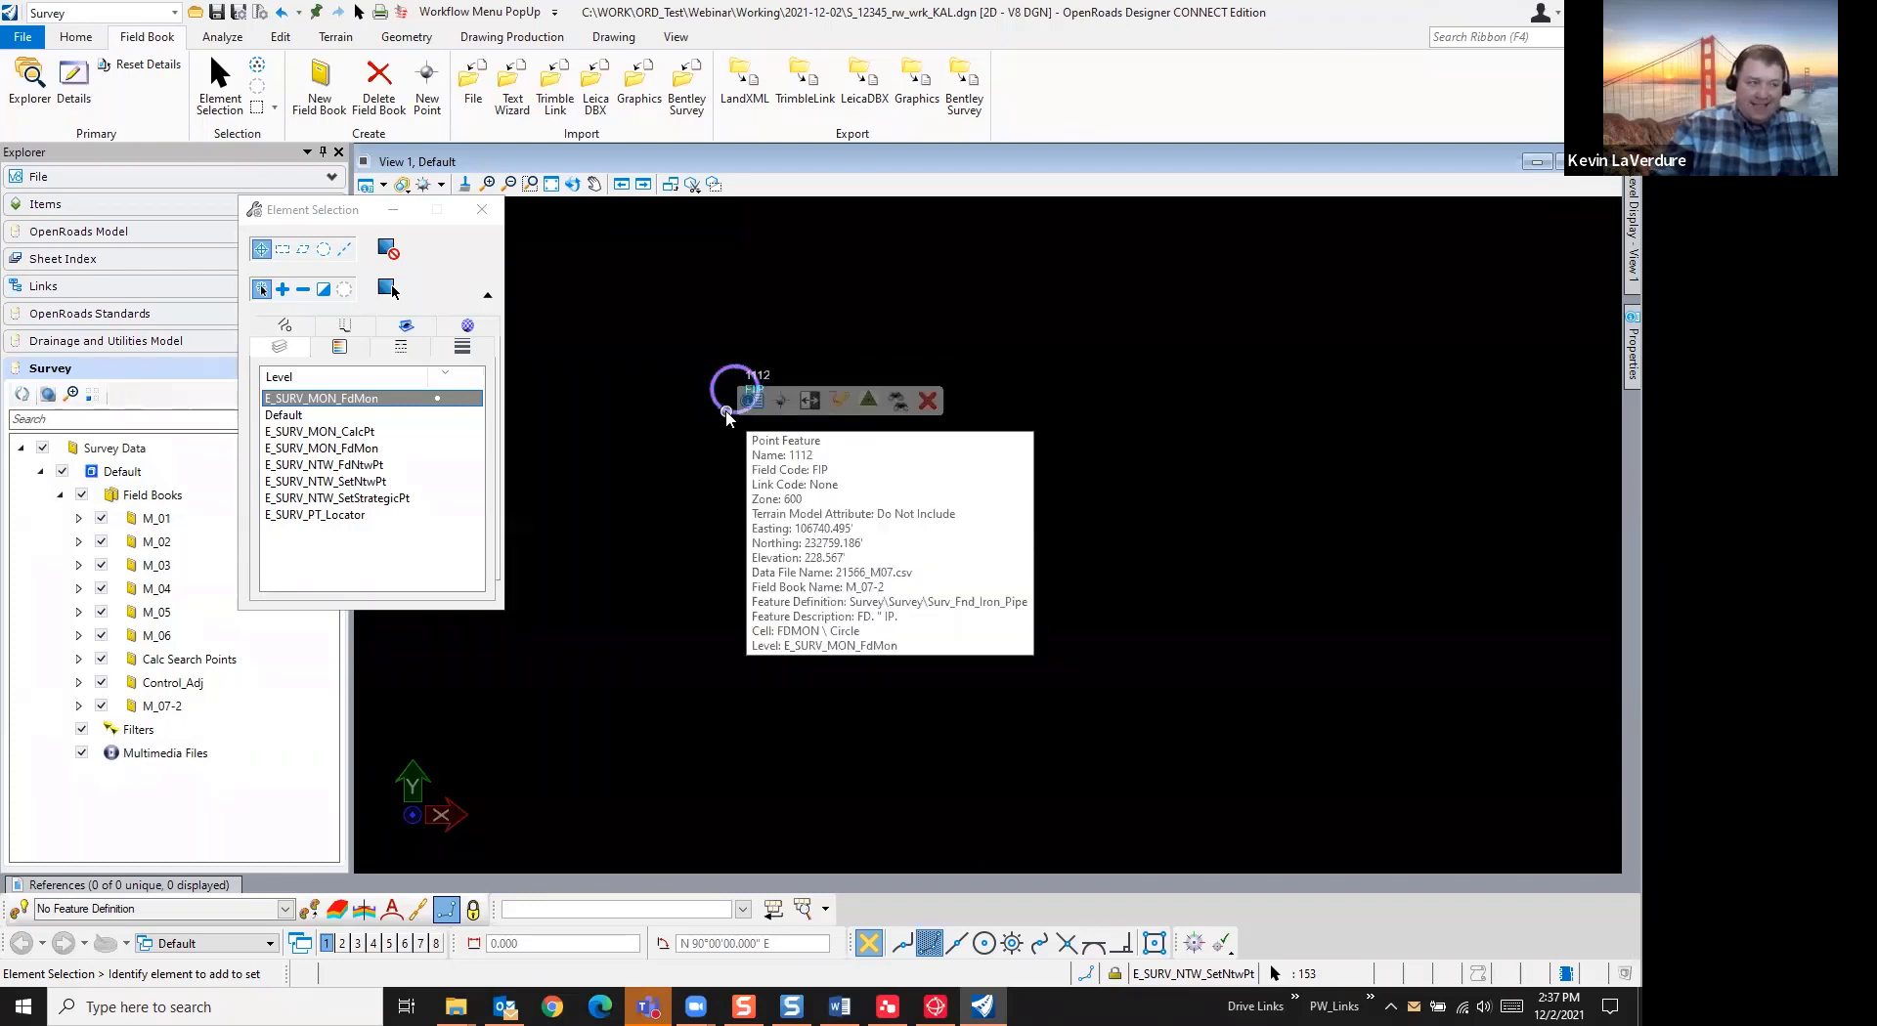
click(743, 392)
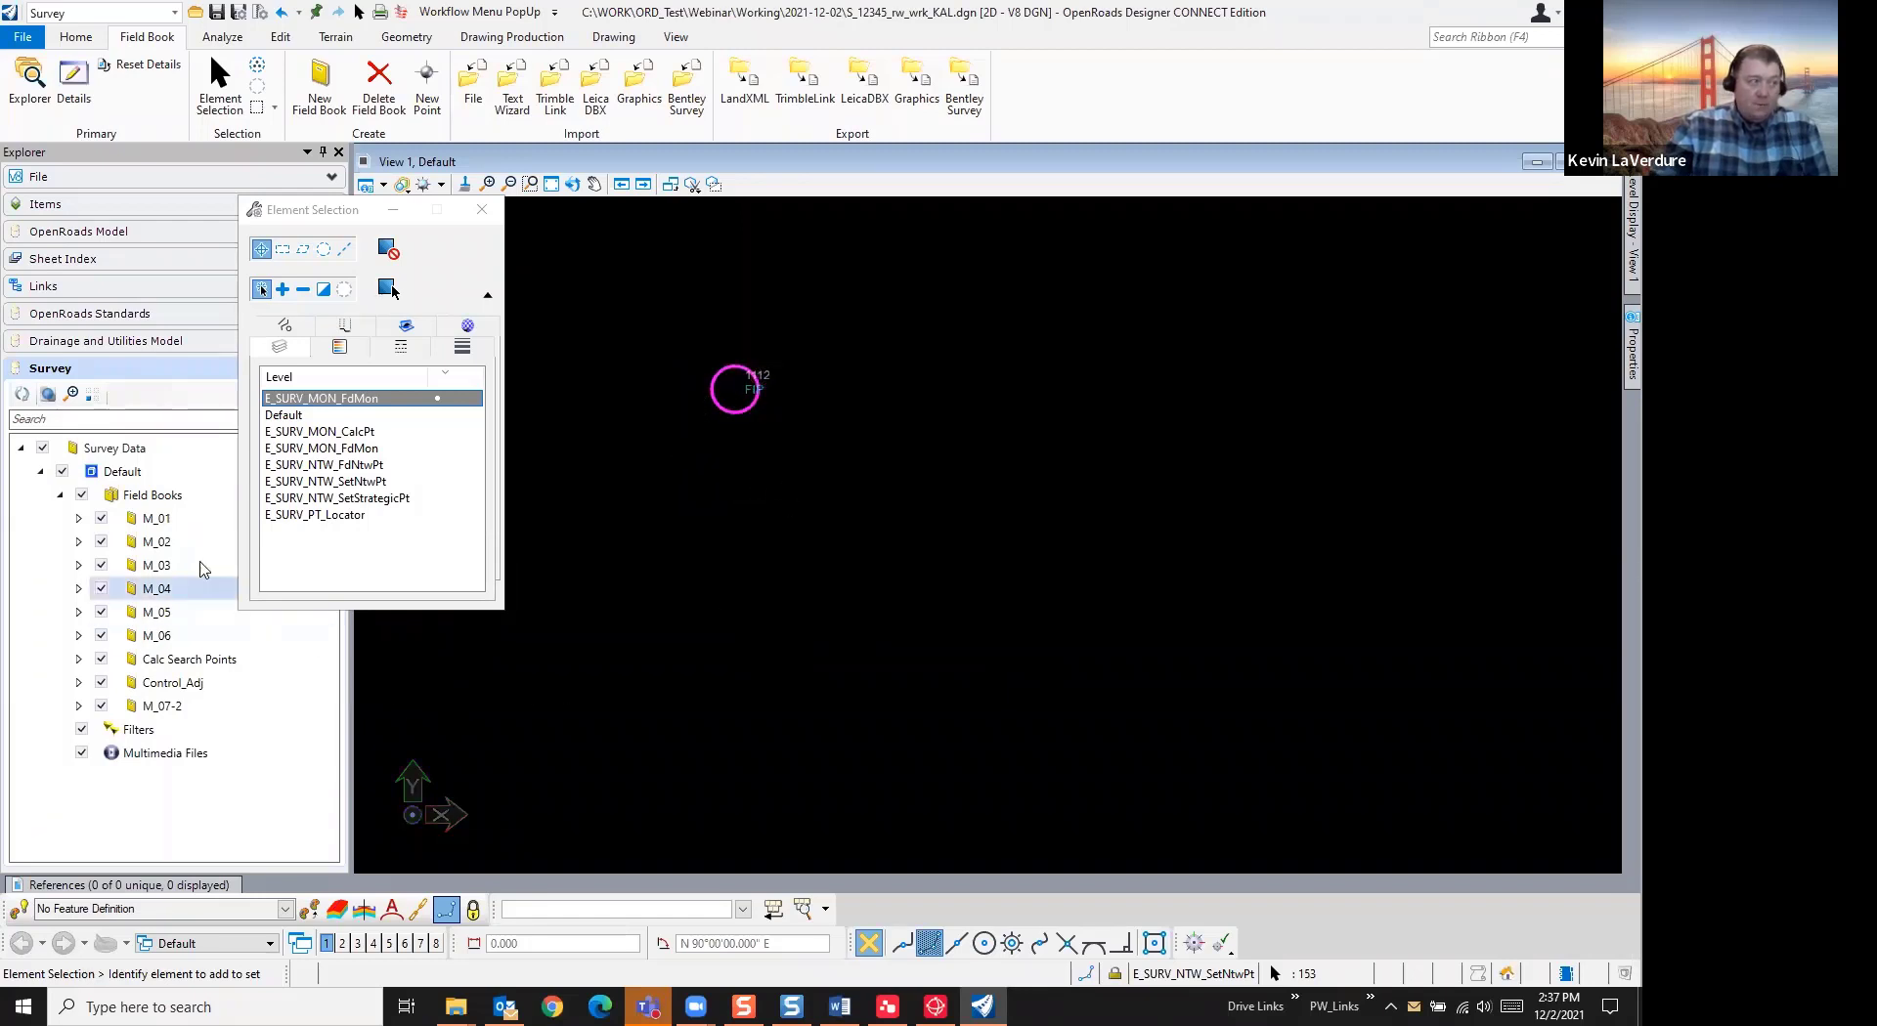
Examine the list of FIR point features of field book M_01 in Survey Details, and close the list
click(78, 518)
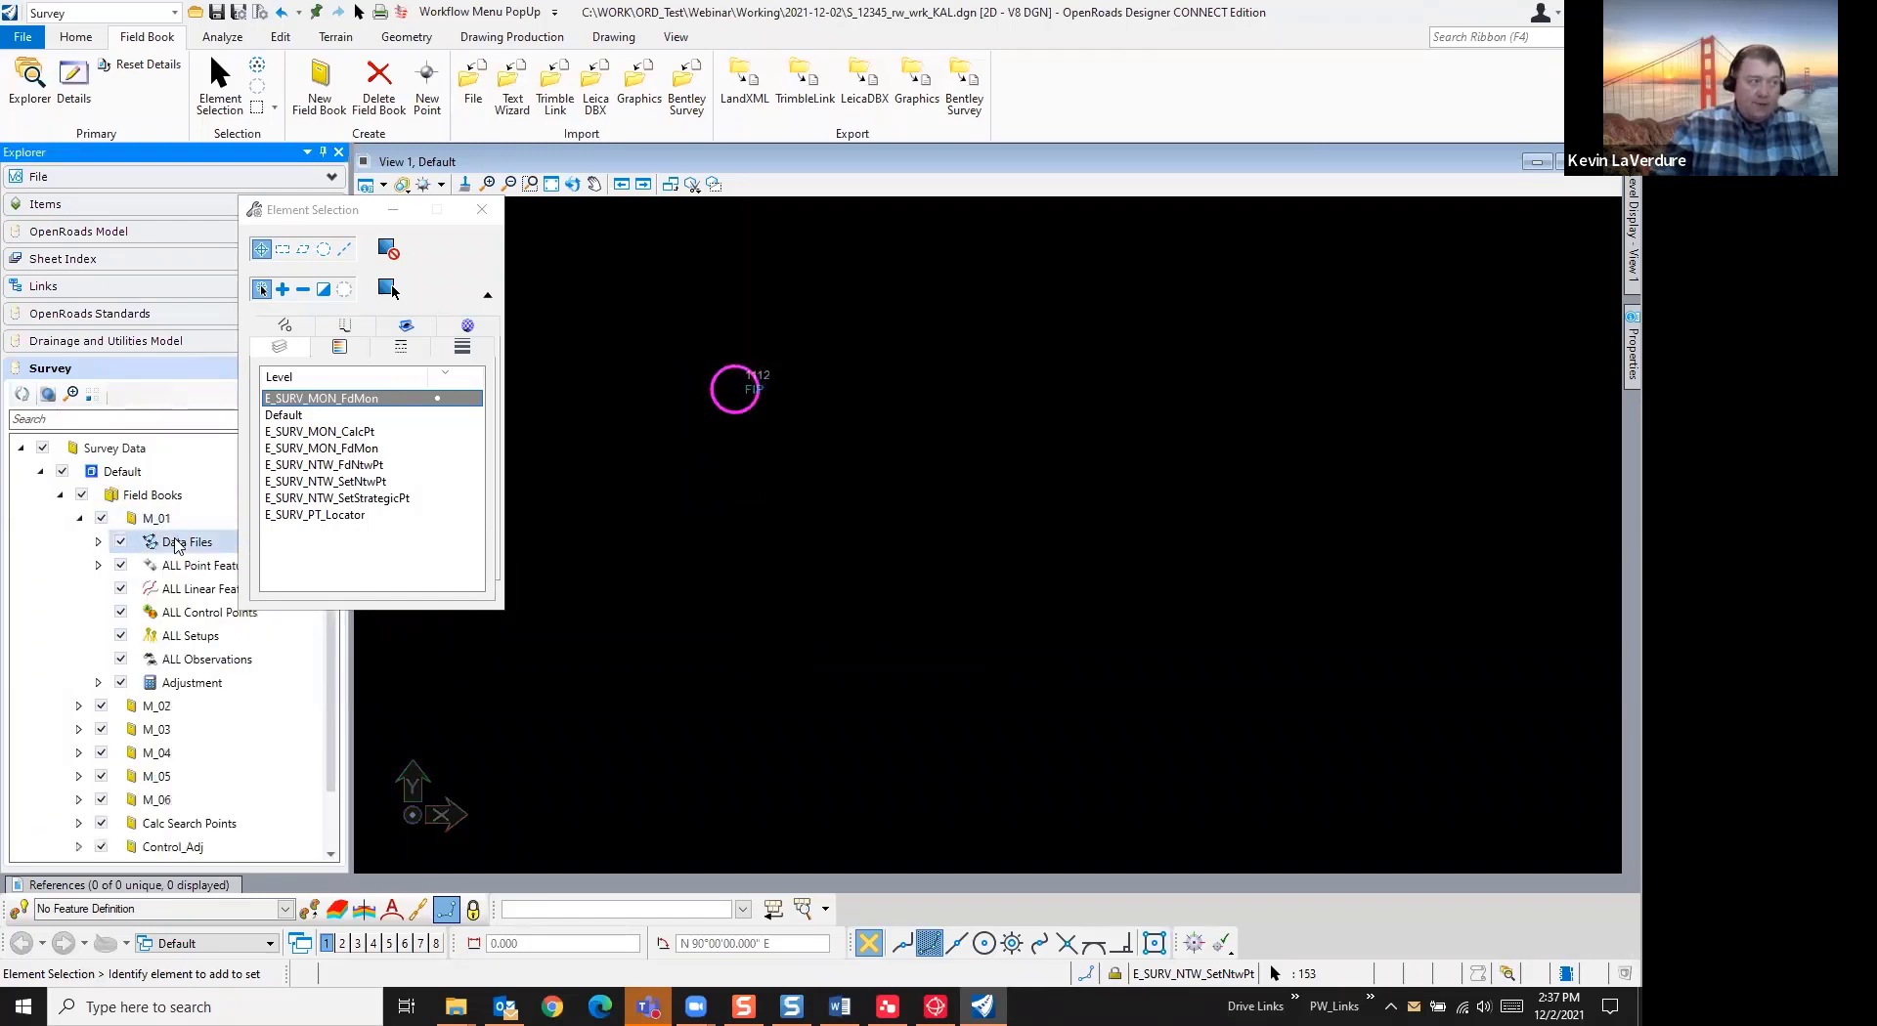
click(98, 565)
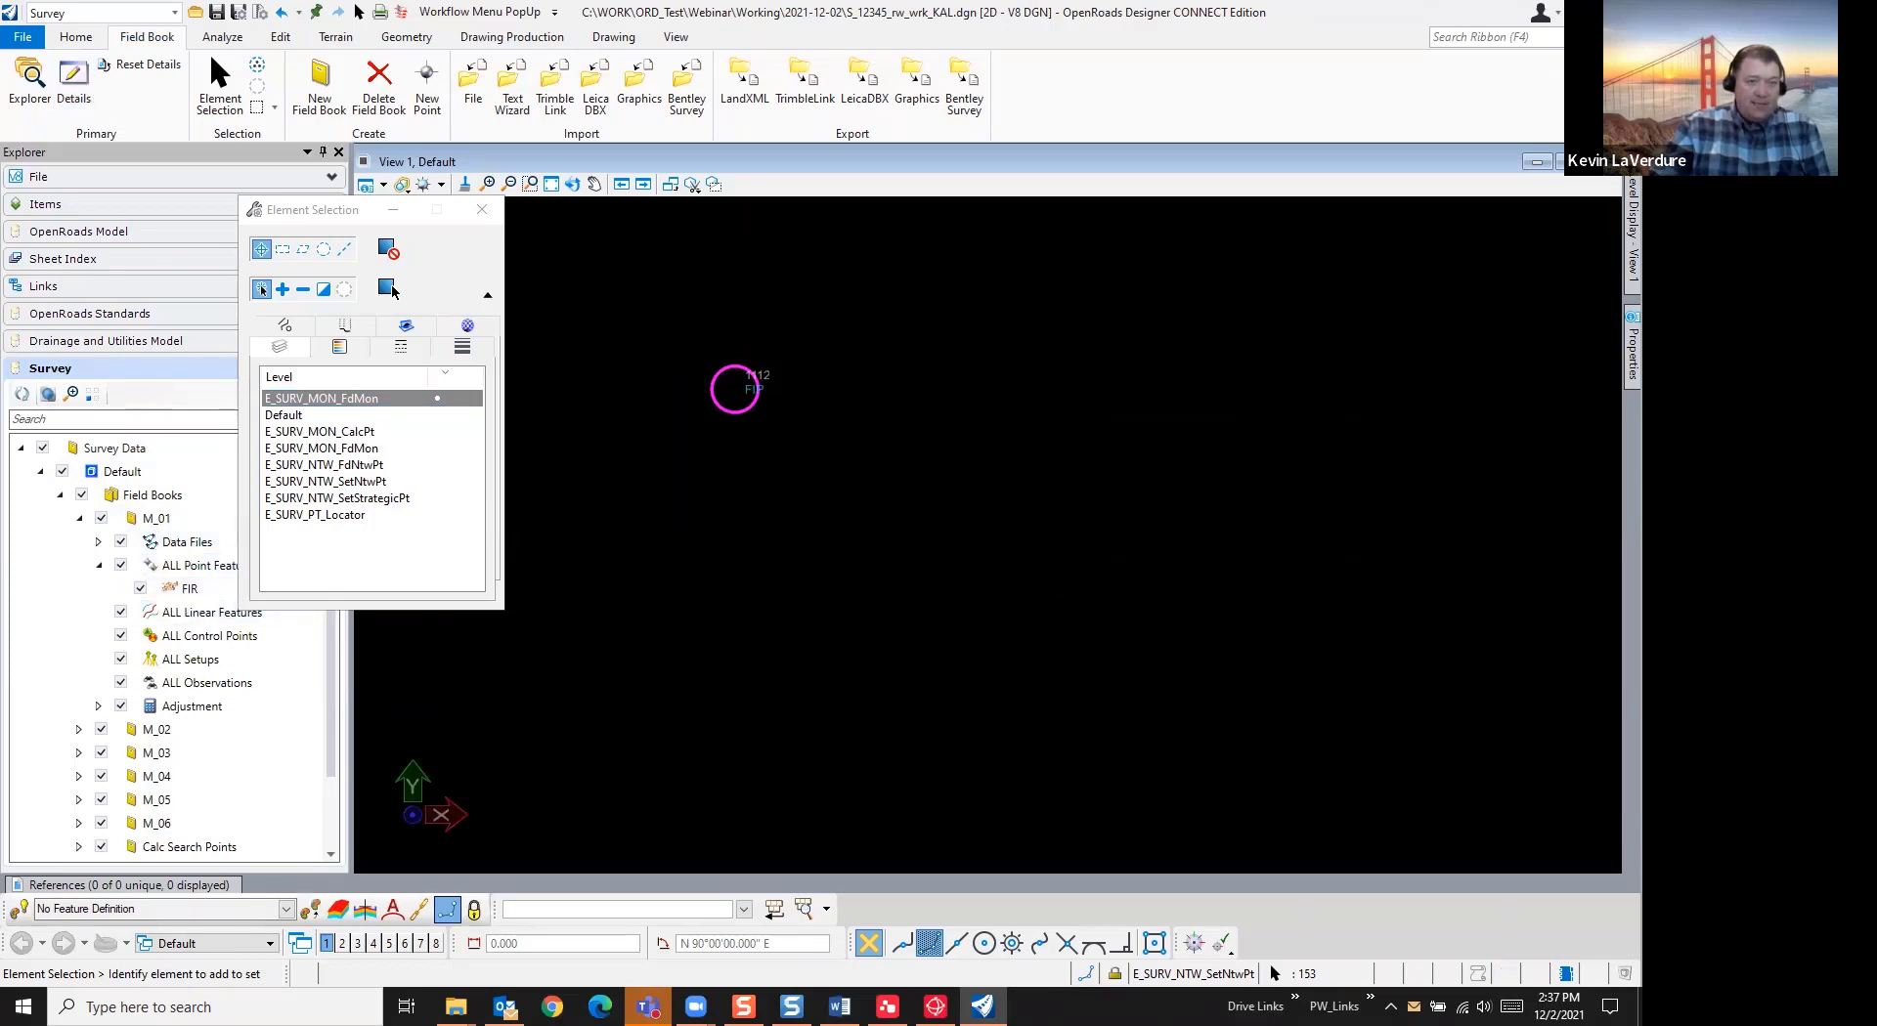
drag(1638, 440, 1083, 344)
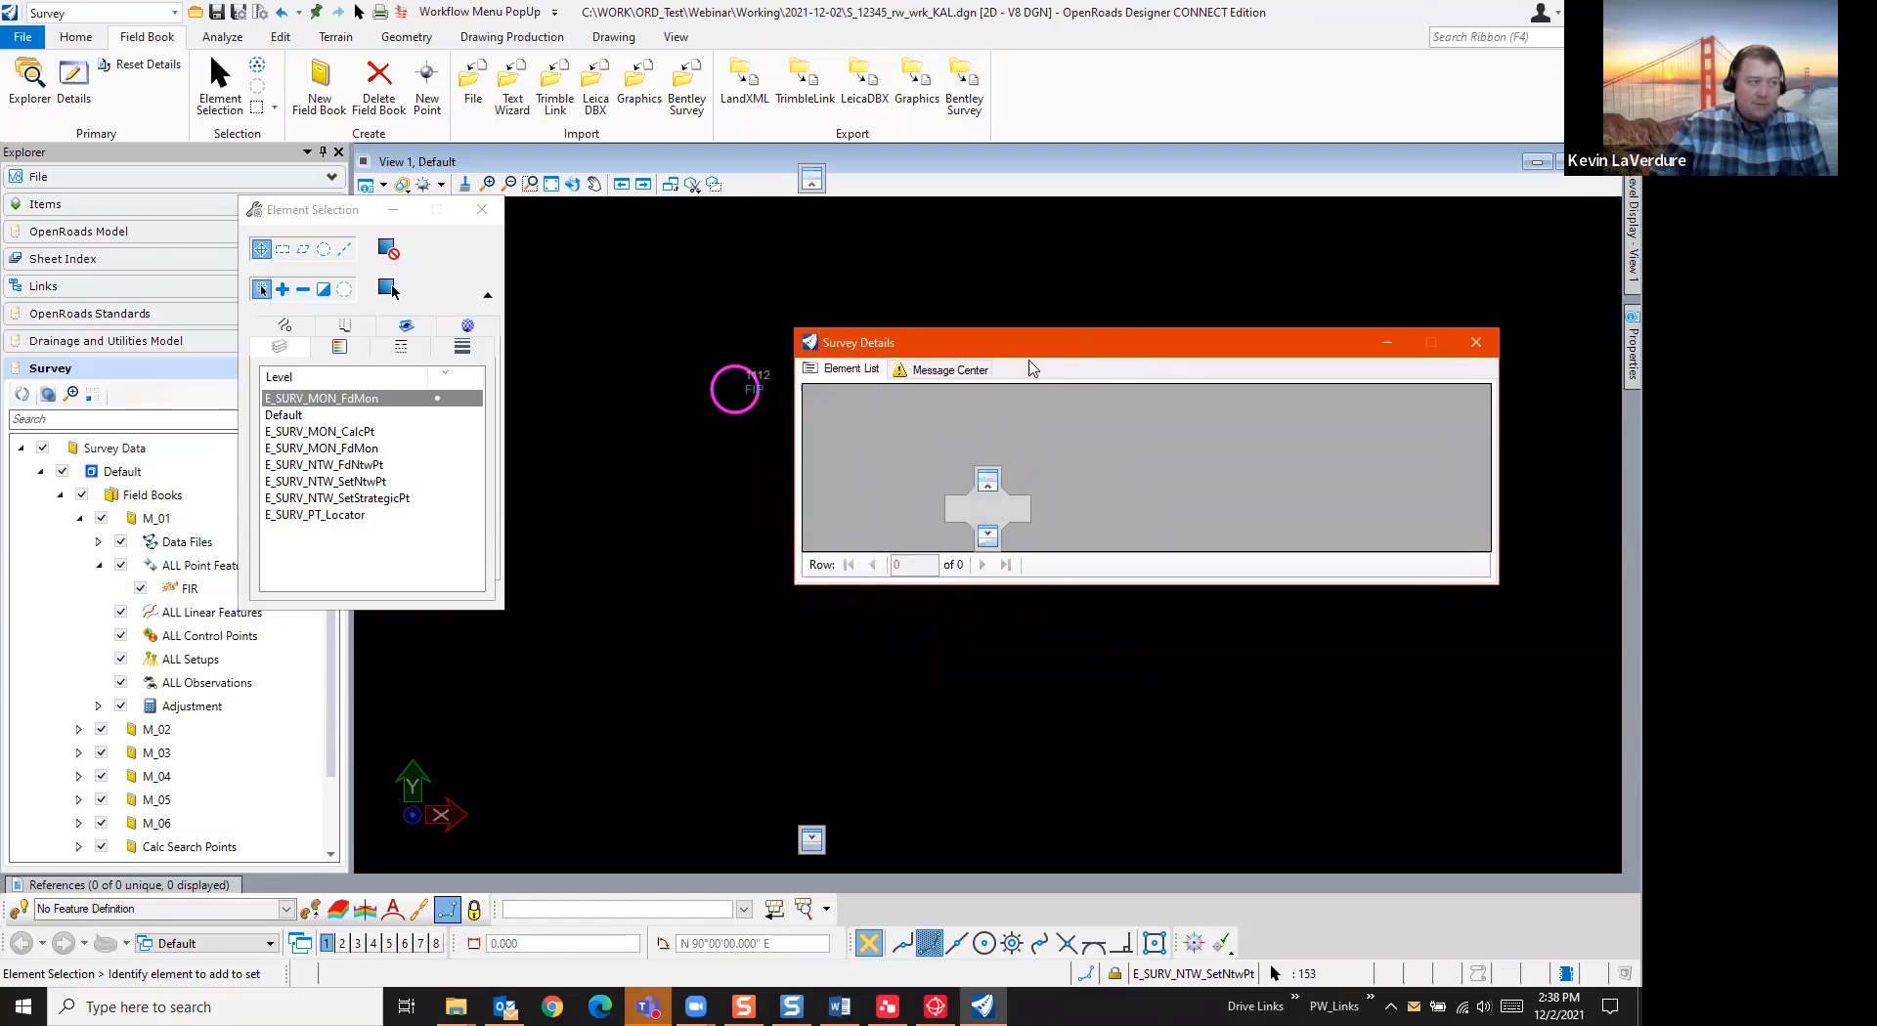
click(191, 590)
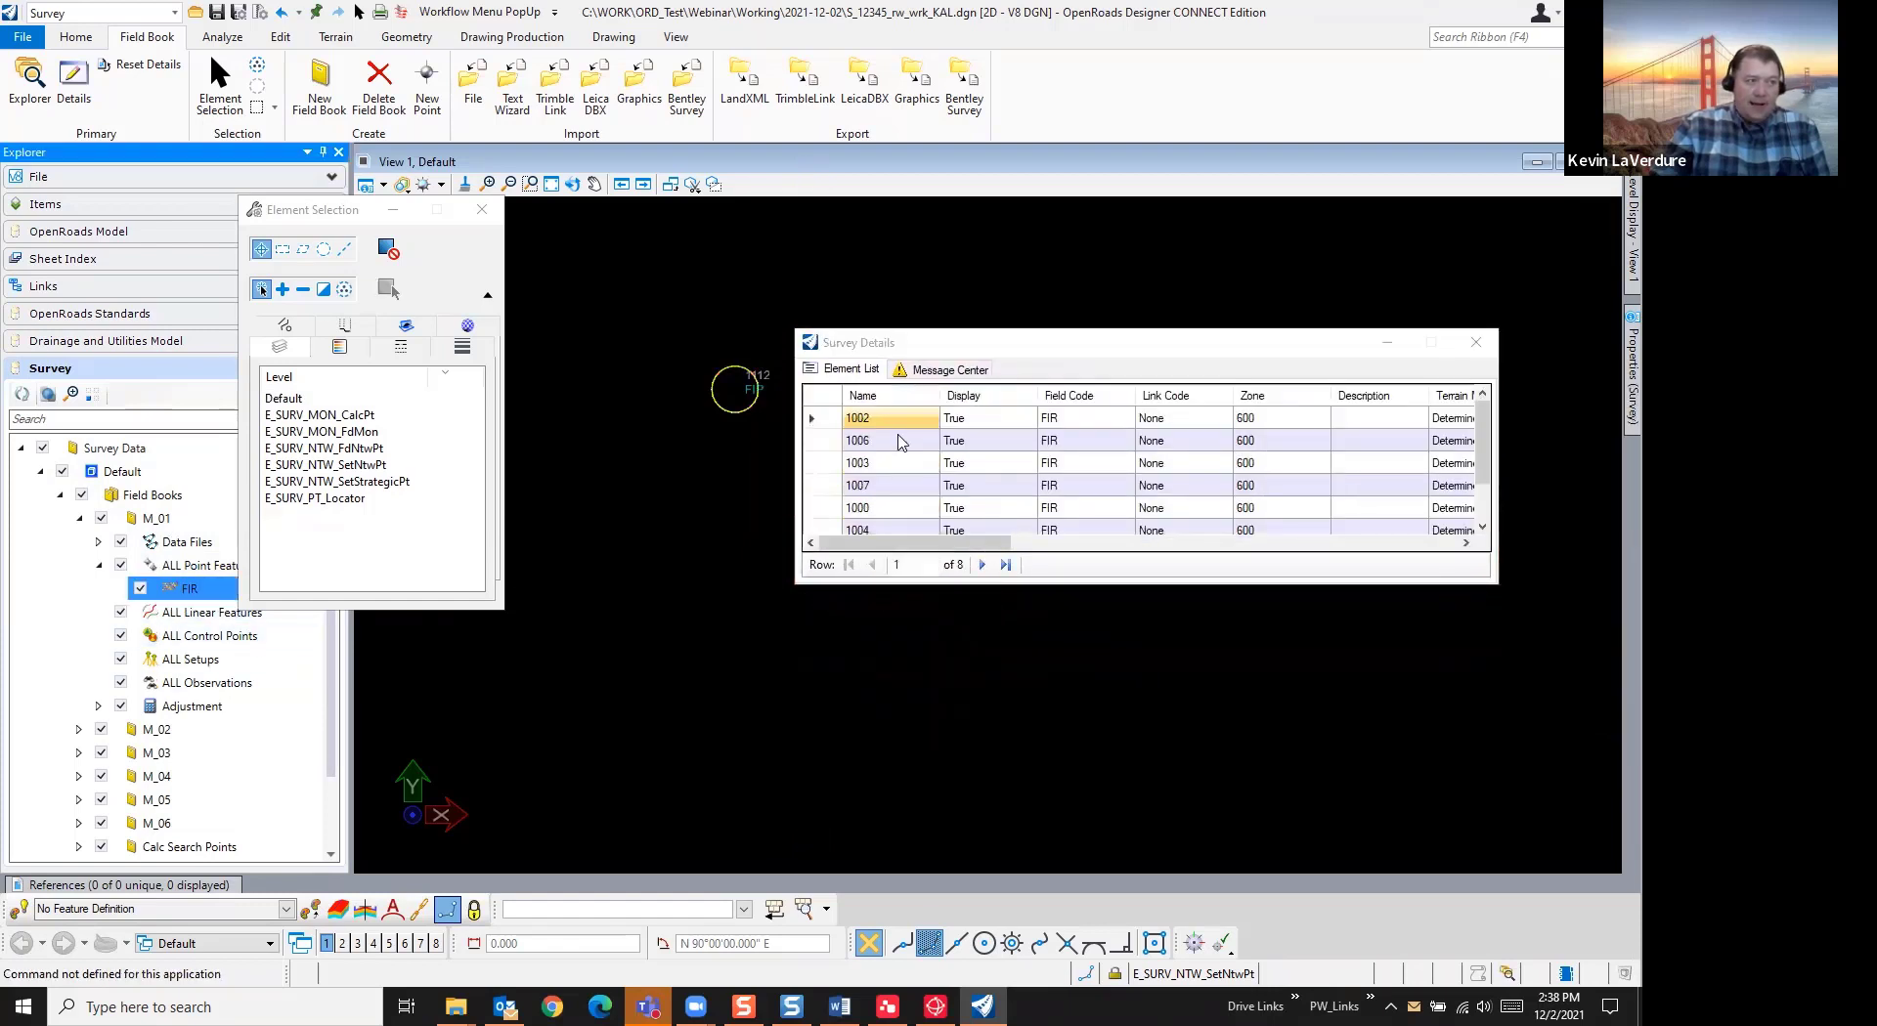
scroll(899, 441, down, 1)
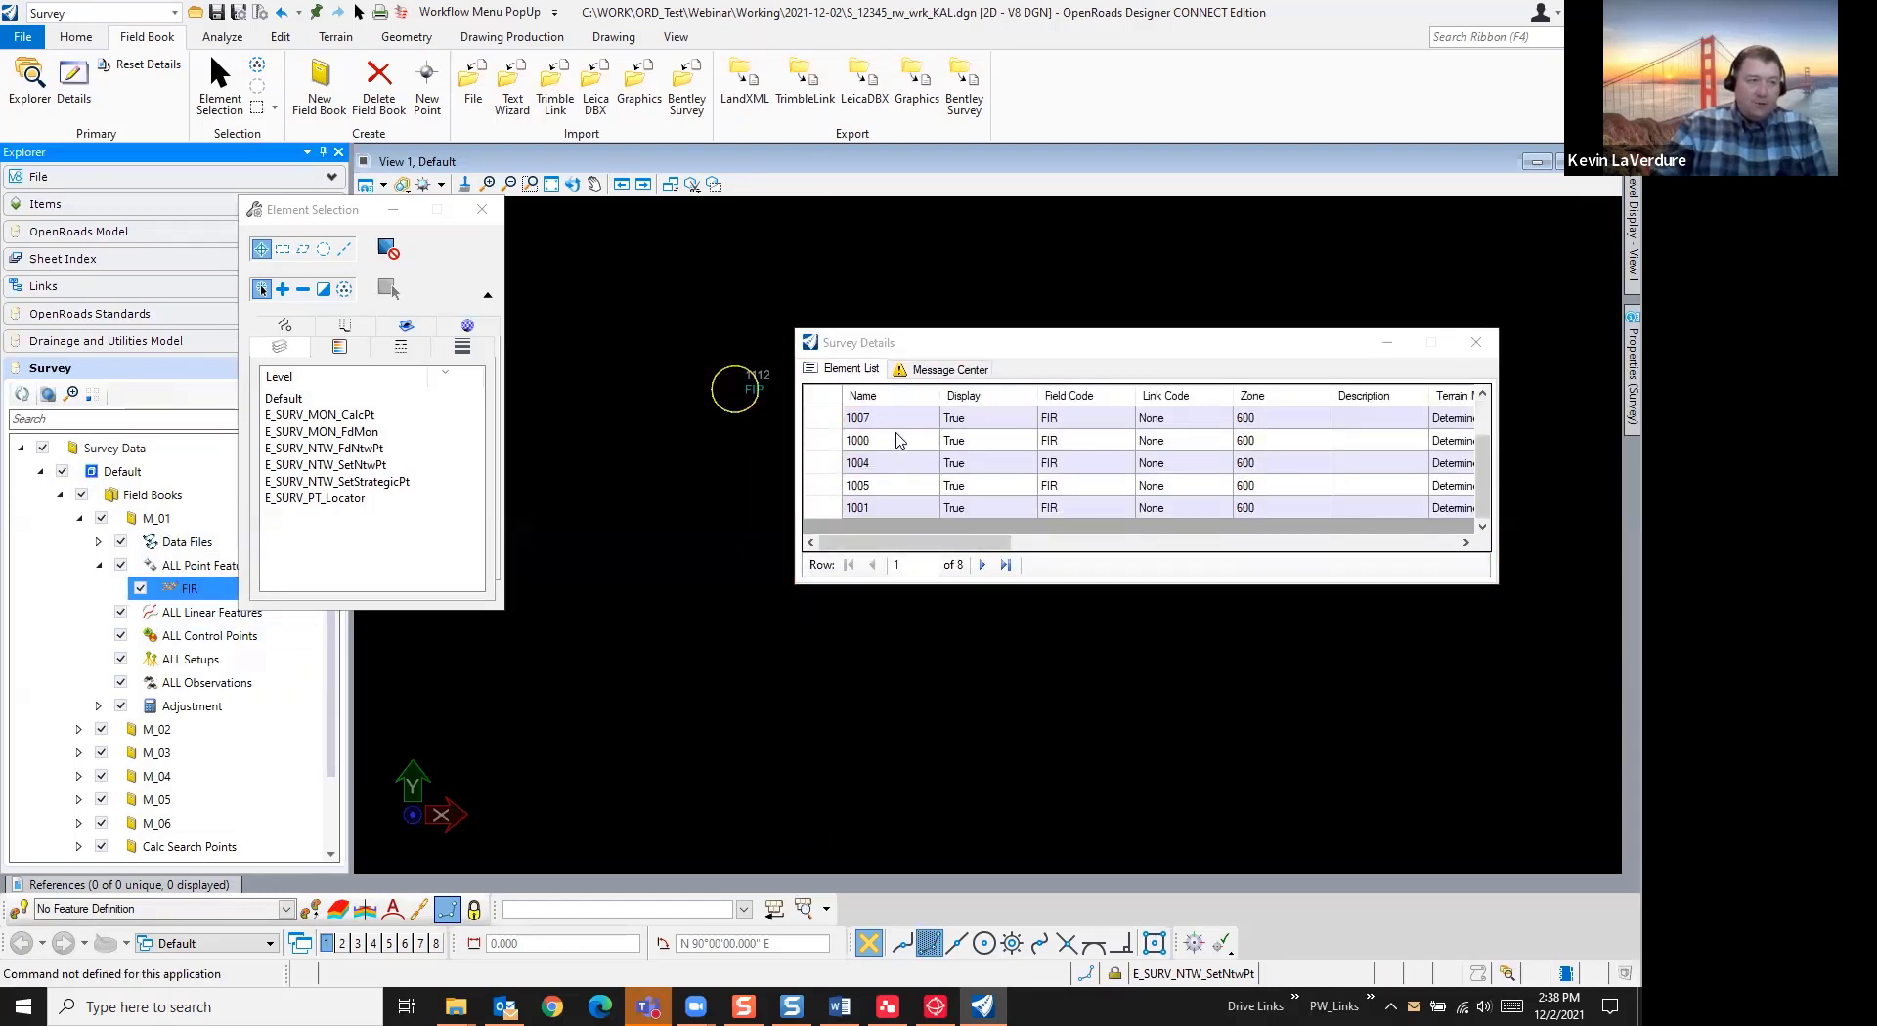
scroll(899, 441, up, 1)
click(994, 547)
drag(994, 547, 936, 557)
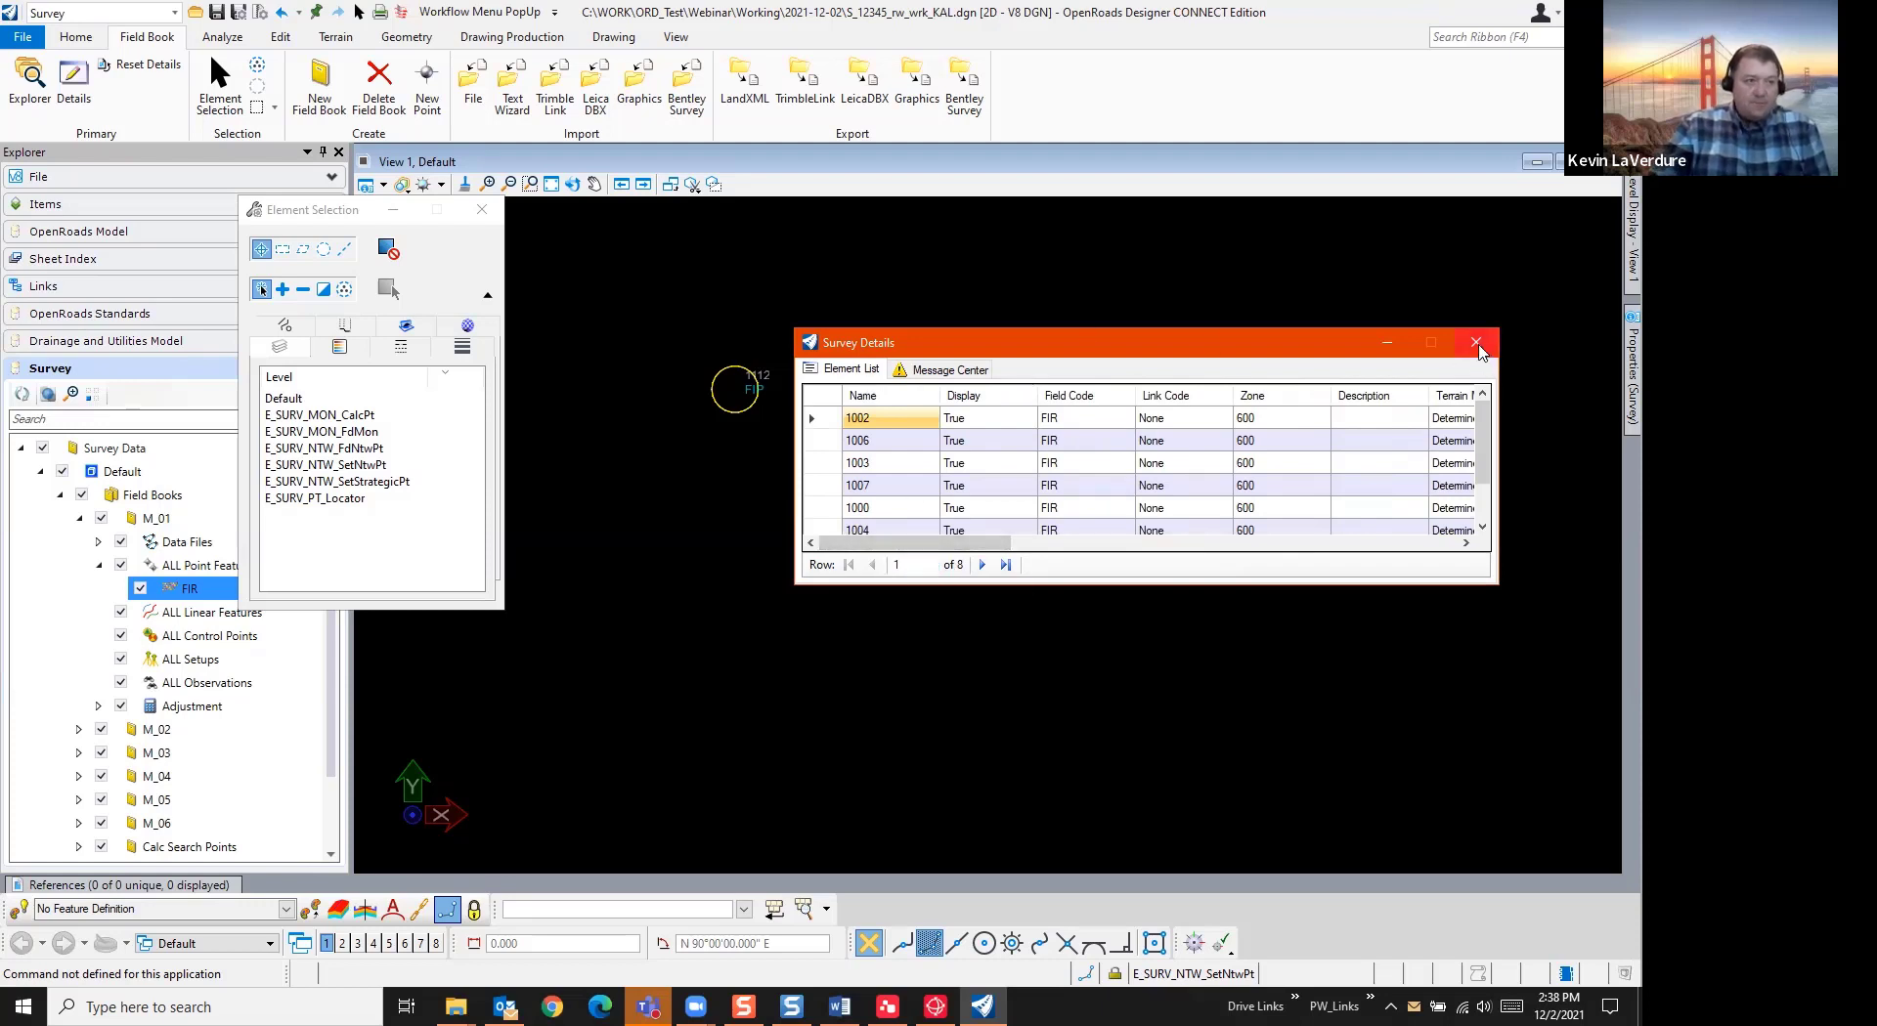
click(1476, 342)
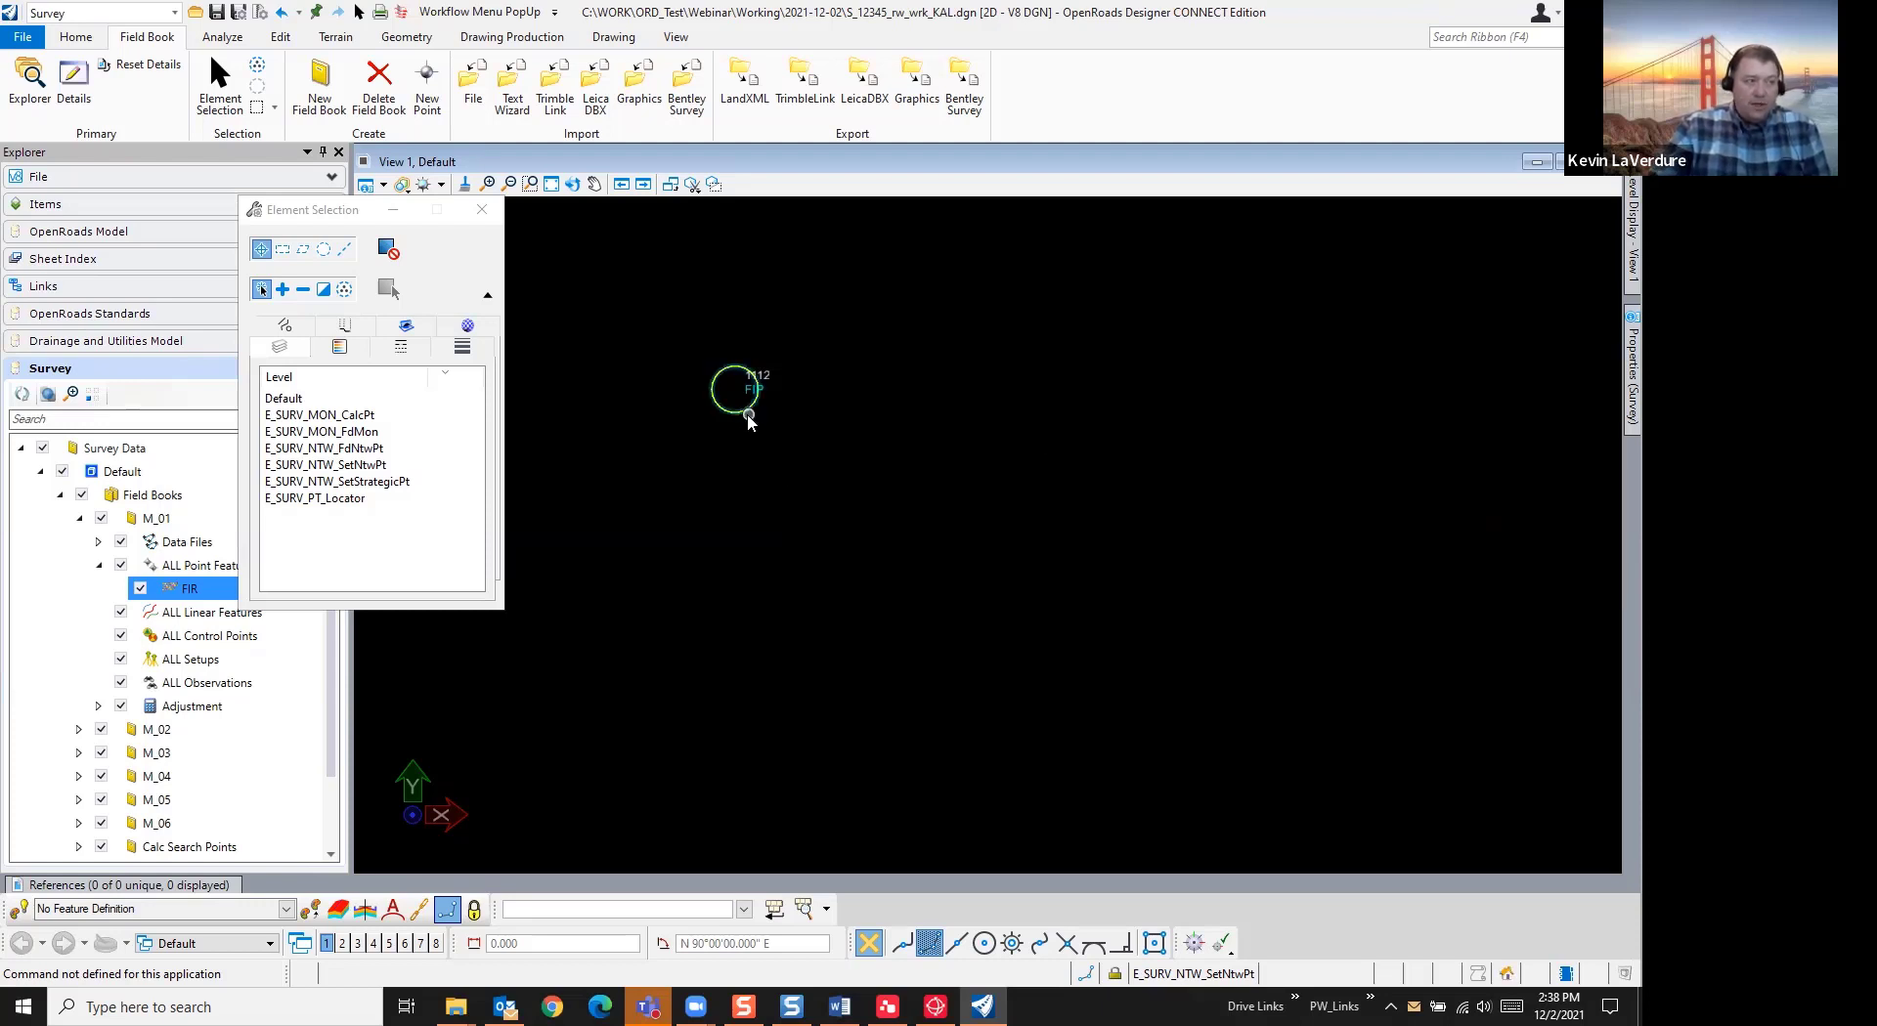
Run Model Annotation on the current model only, with All Drawing Models off and the annotation group None
mouse_move(743, 418)
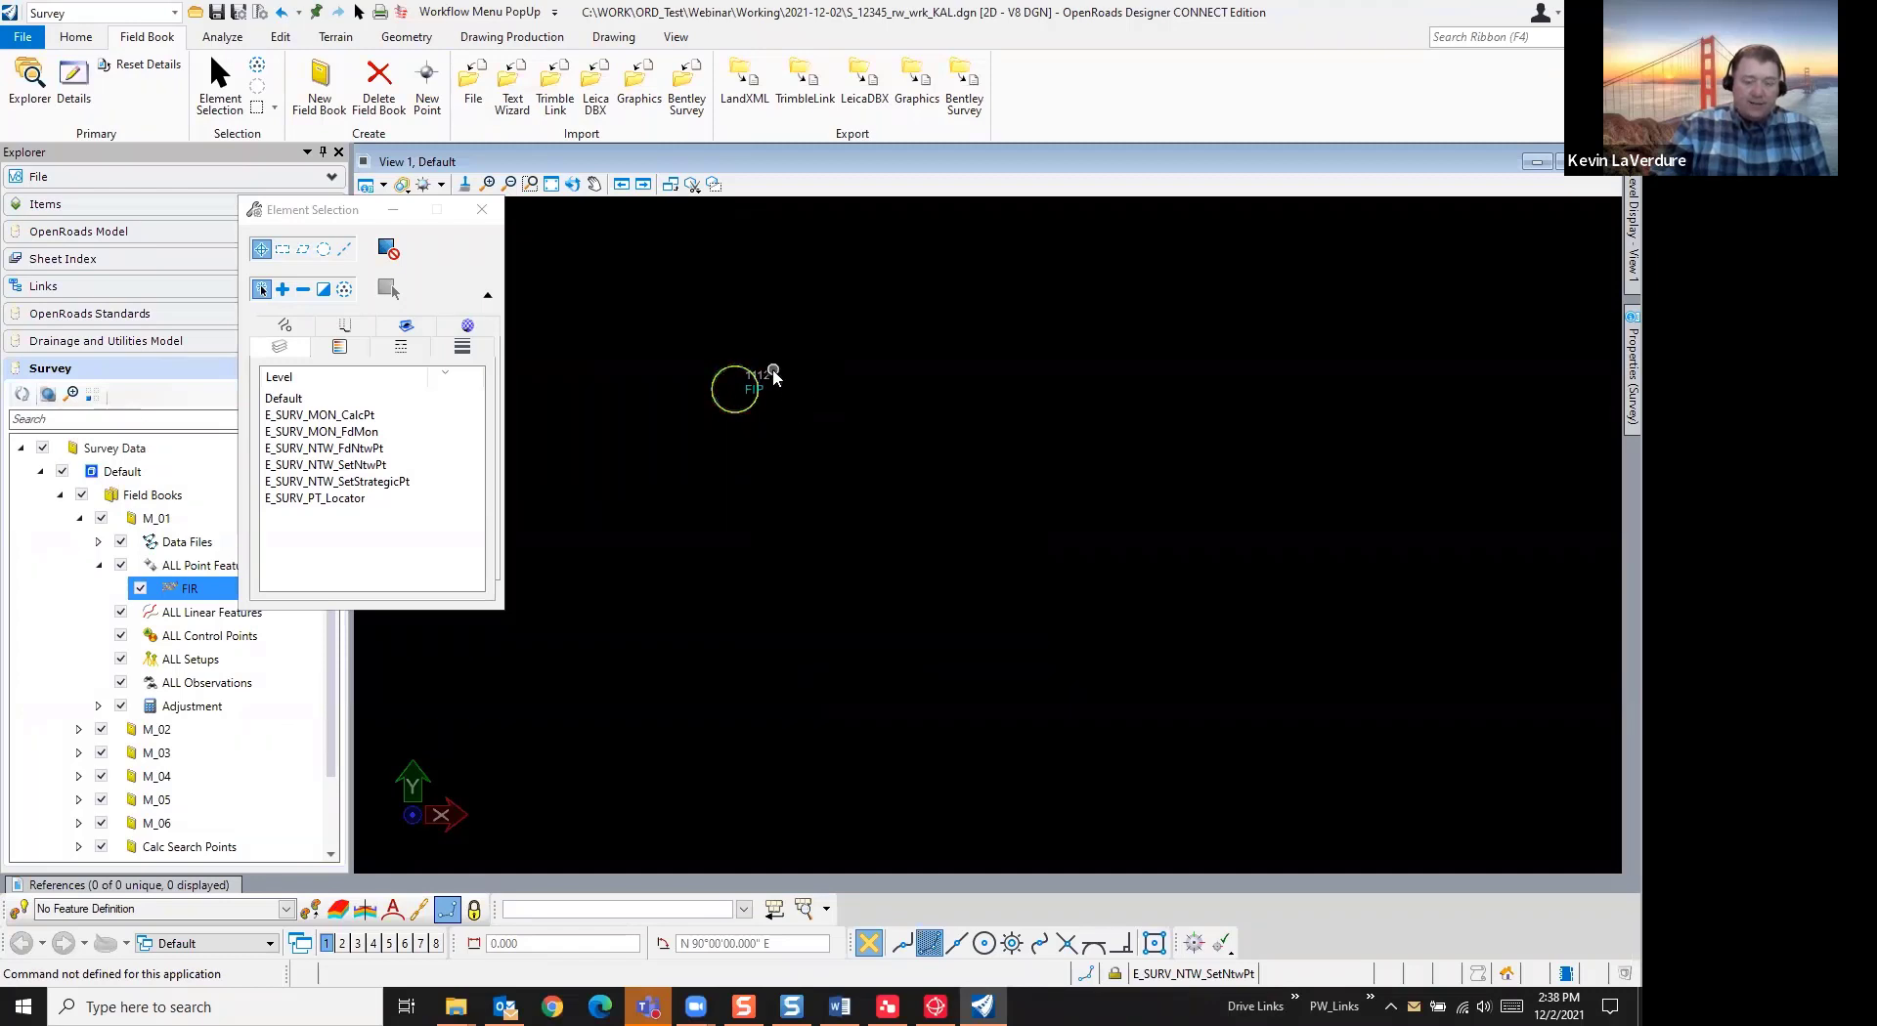
scroll(884, 479, down, 5)
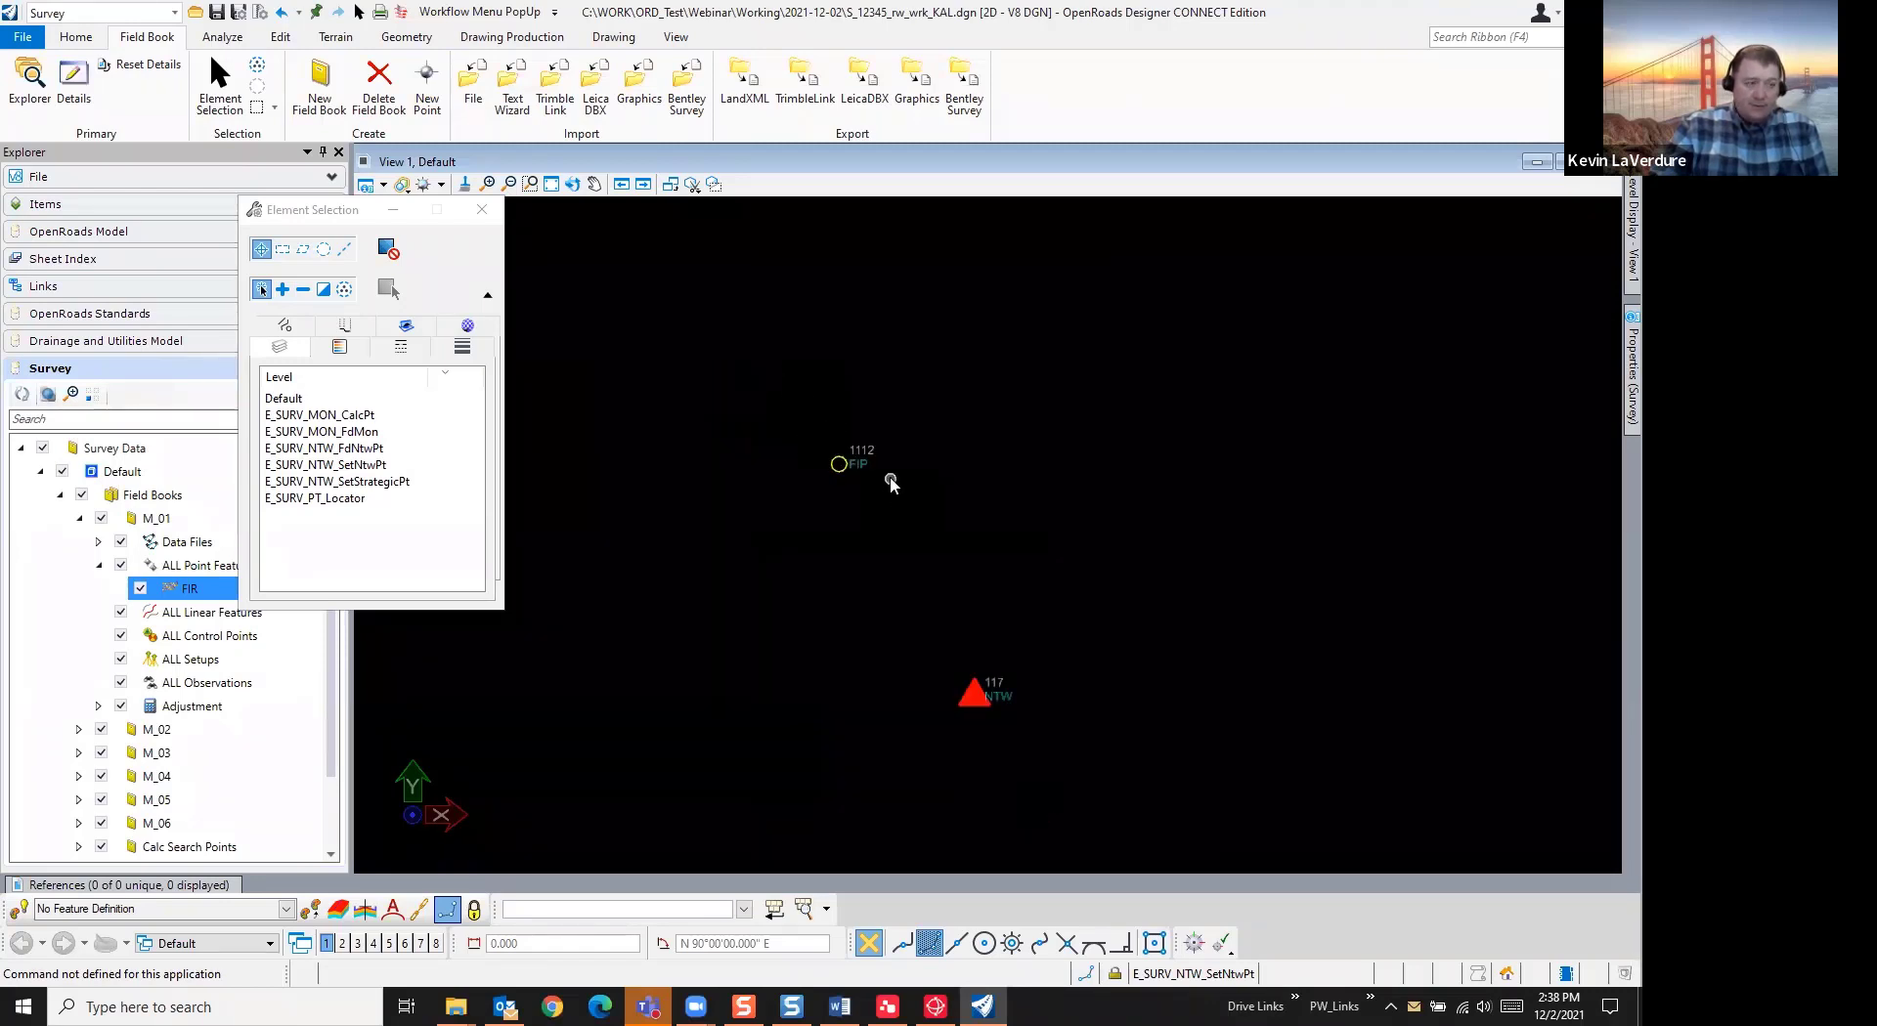
scroll(885, 467, down, 3)
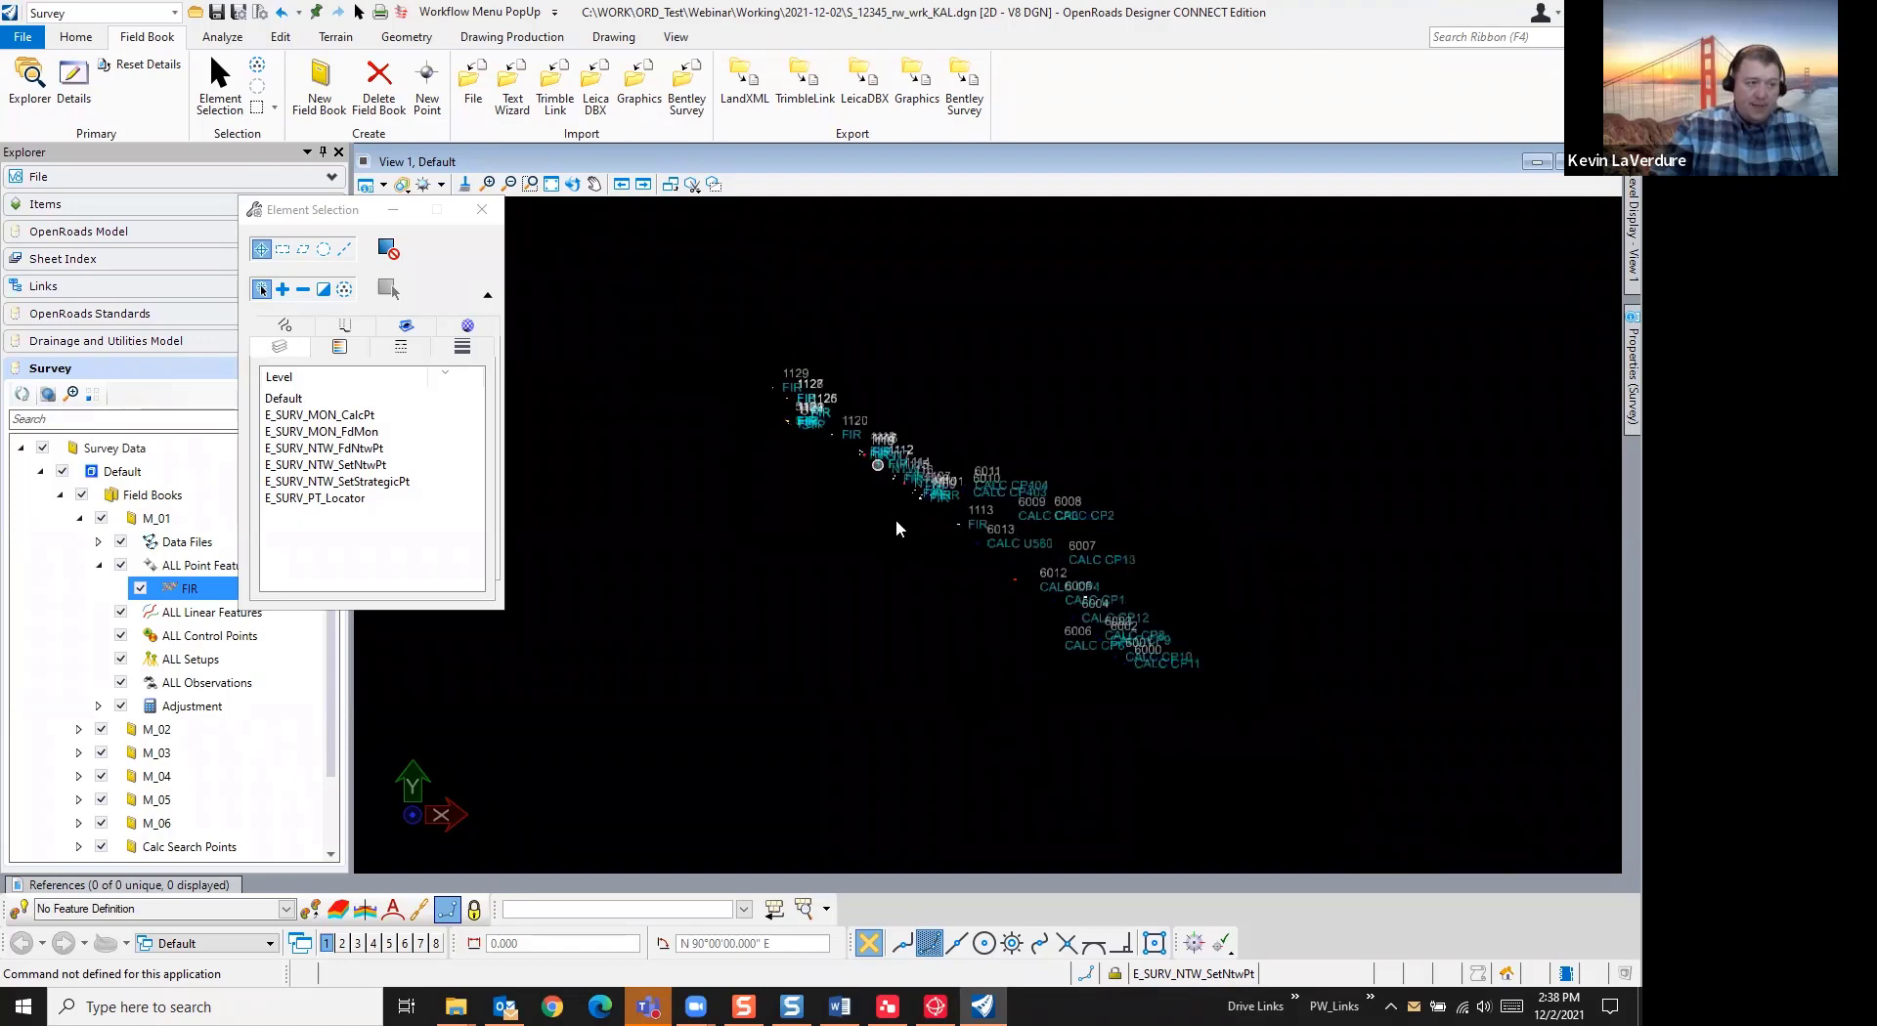
scroll(980, 687, up, 1)
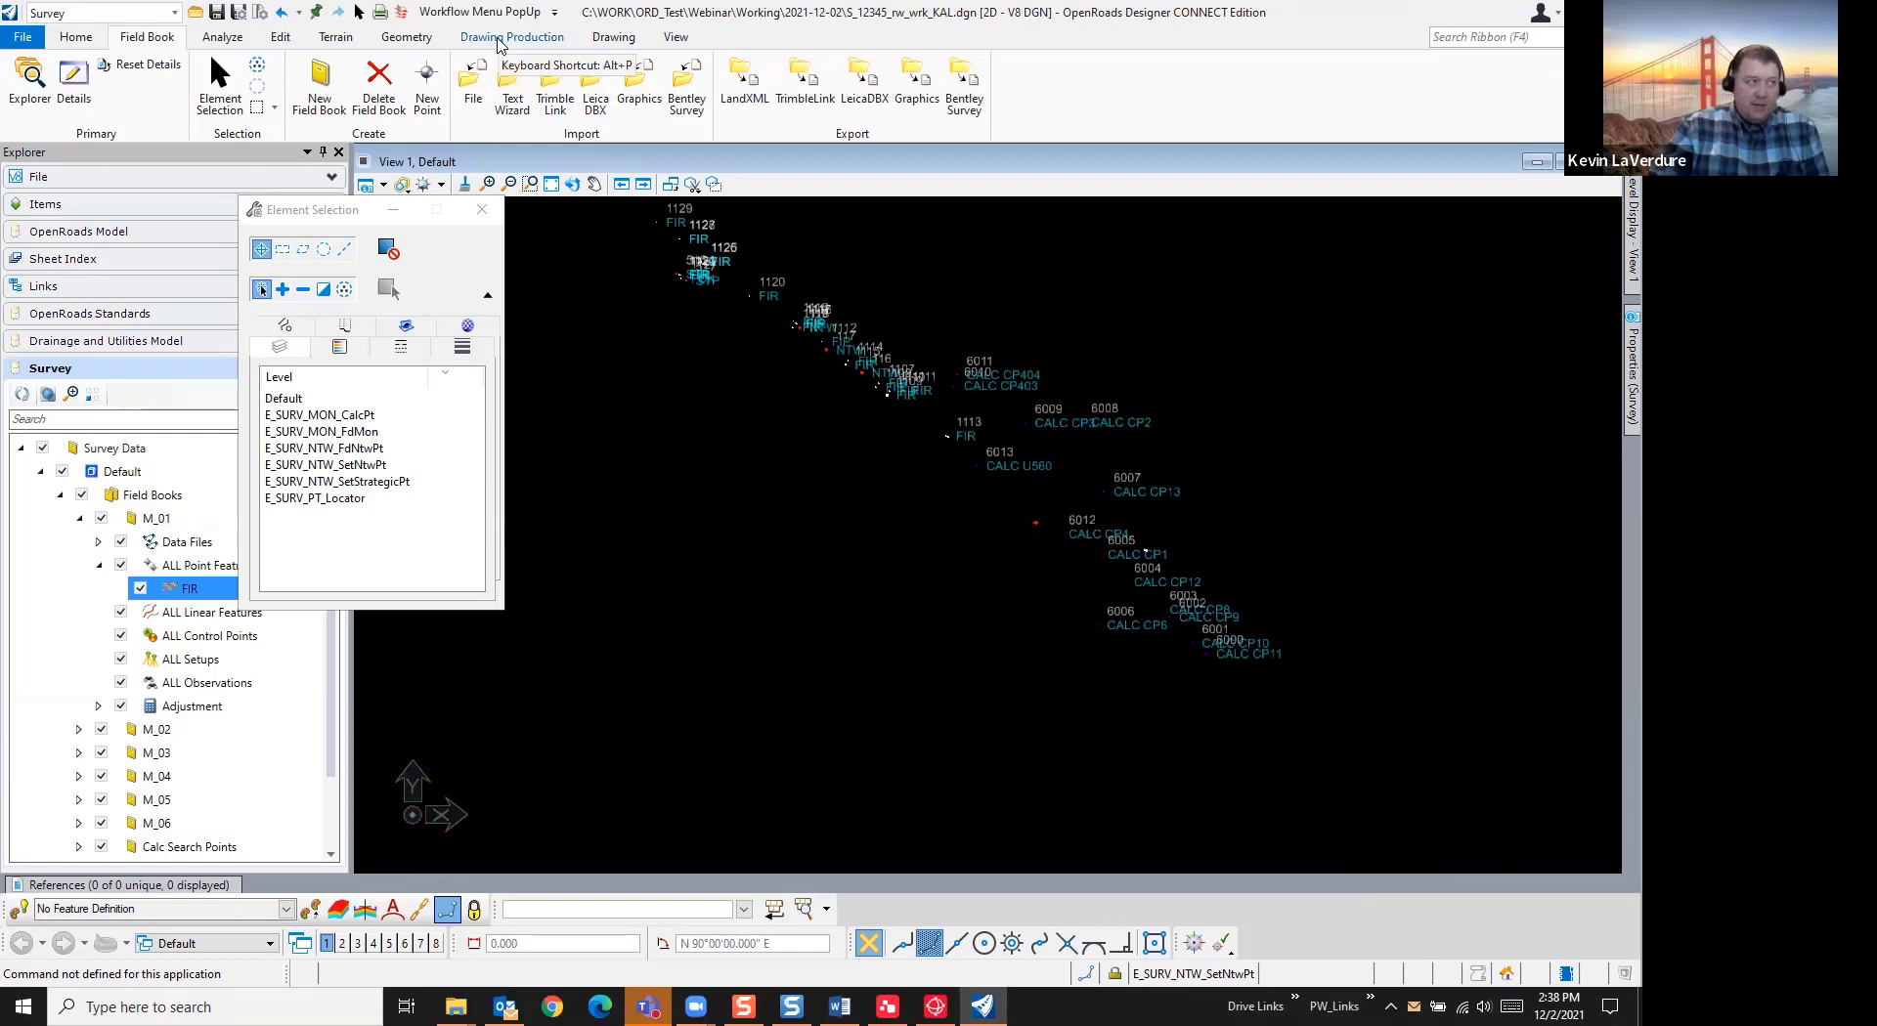
click(502, 39)
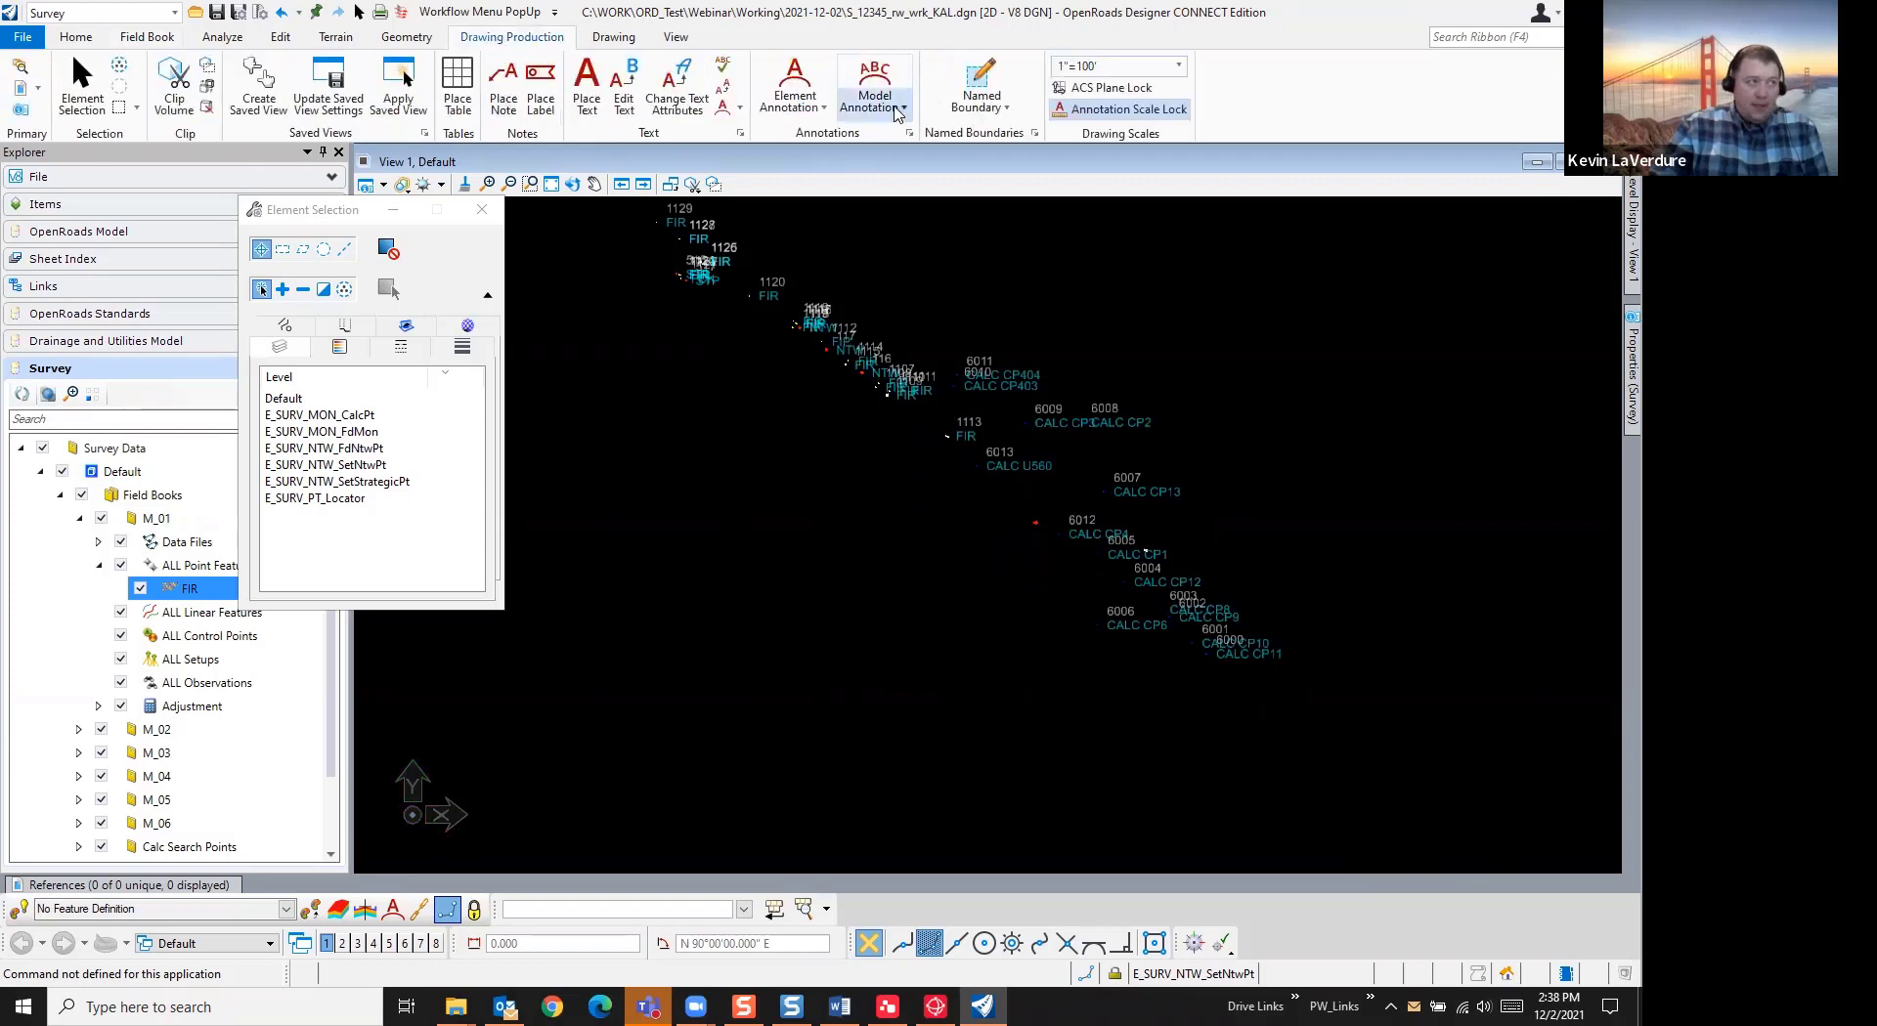
click(897, 108)
click(901, 126)
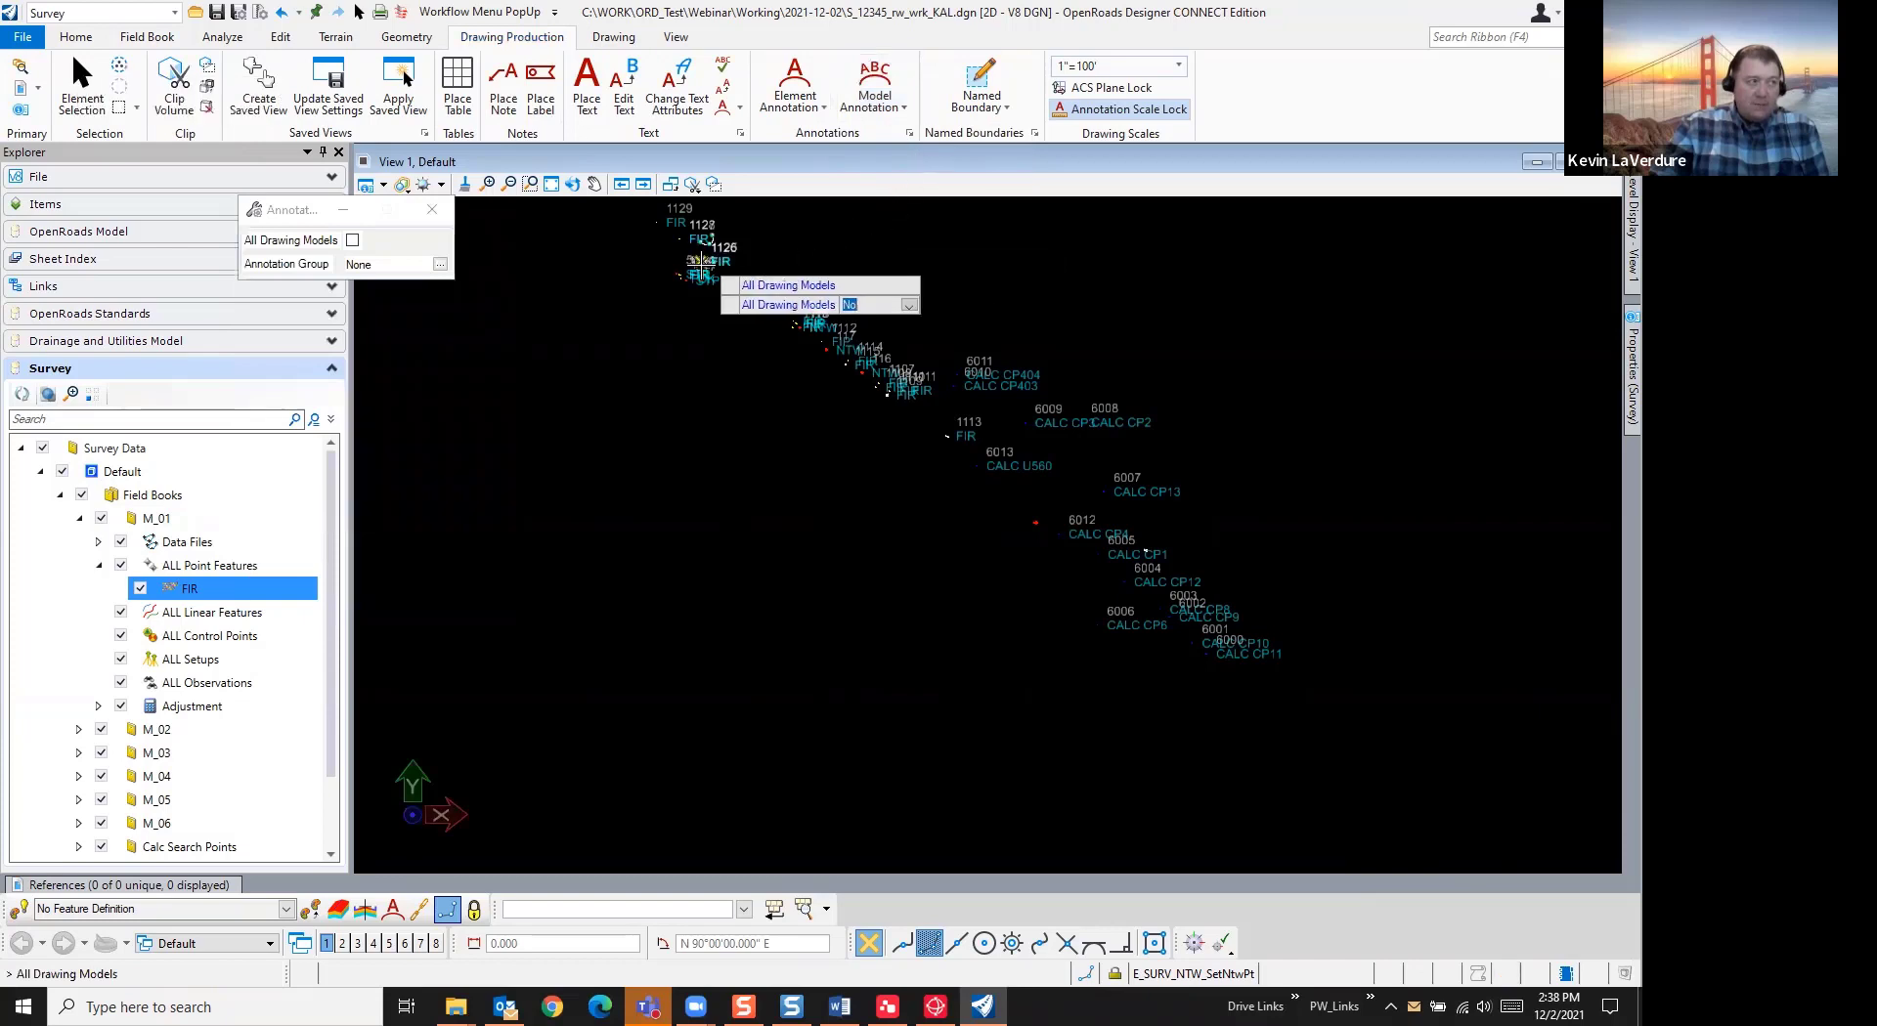
click(708, 269)
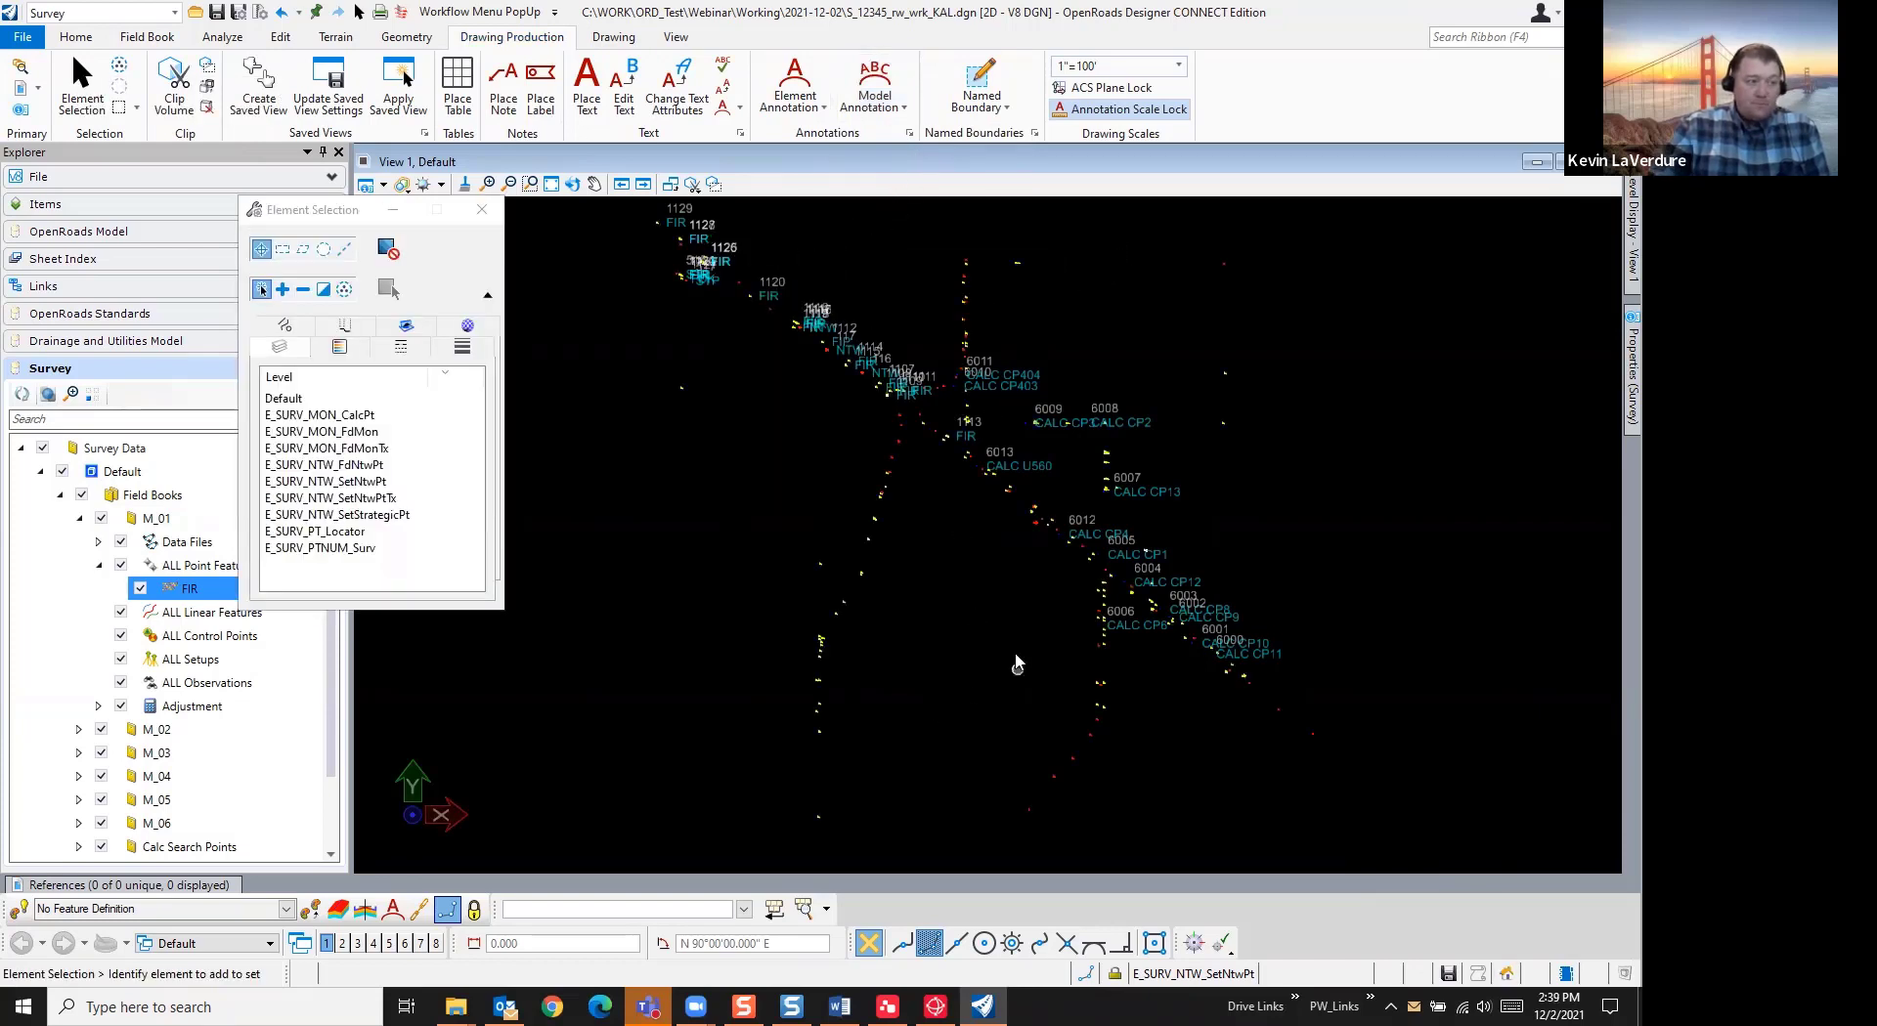
Examine the annotated point labels across the survey, including found monument 1102 and the text and level of network point 132
scroll(800, 740, up, 6)
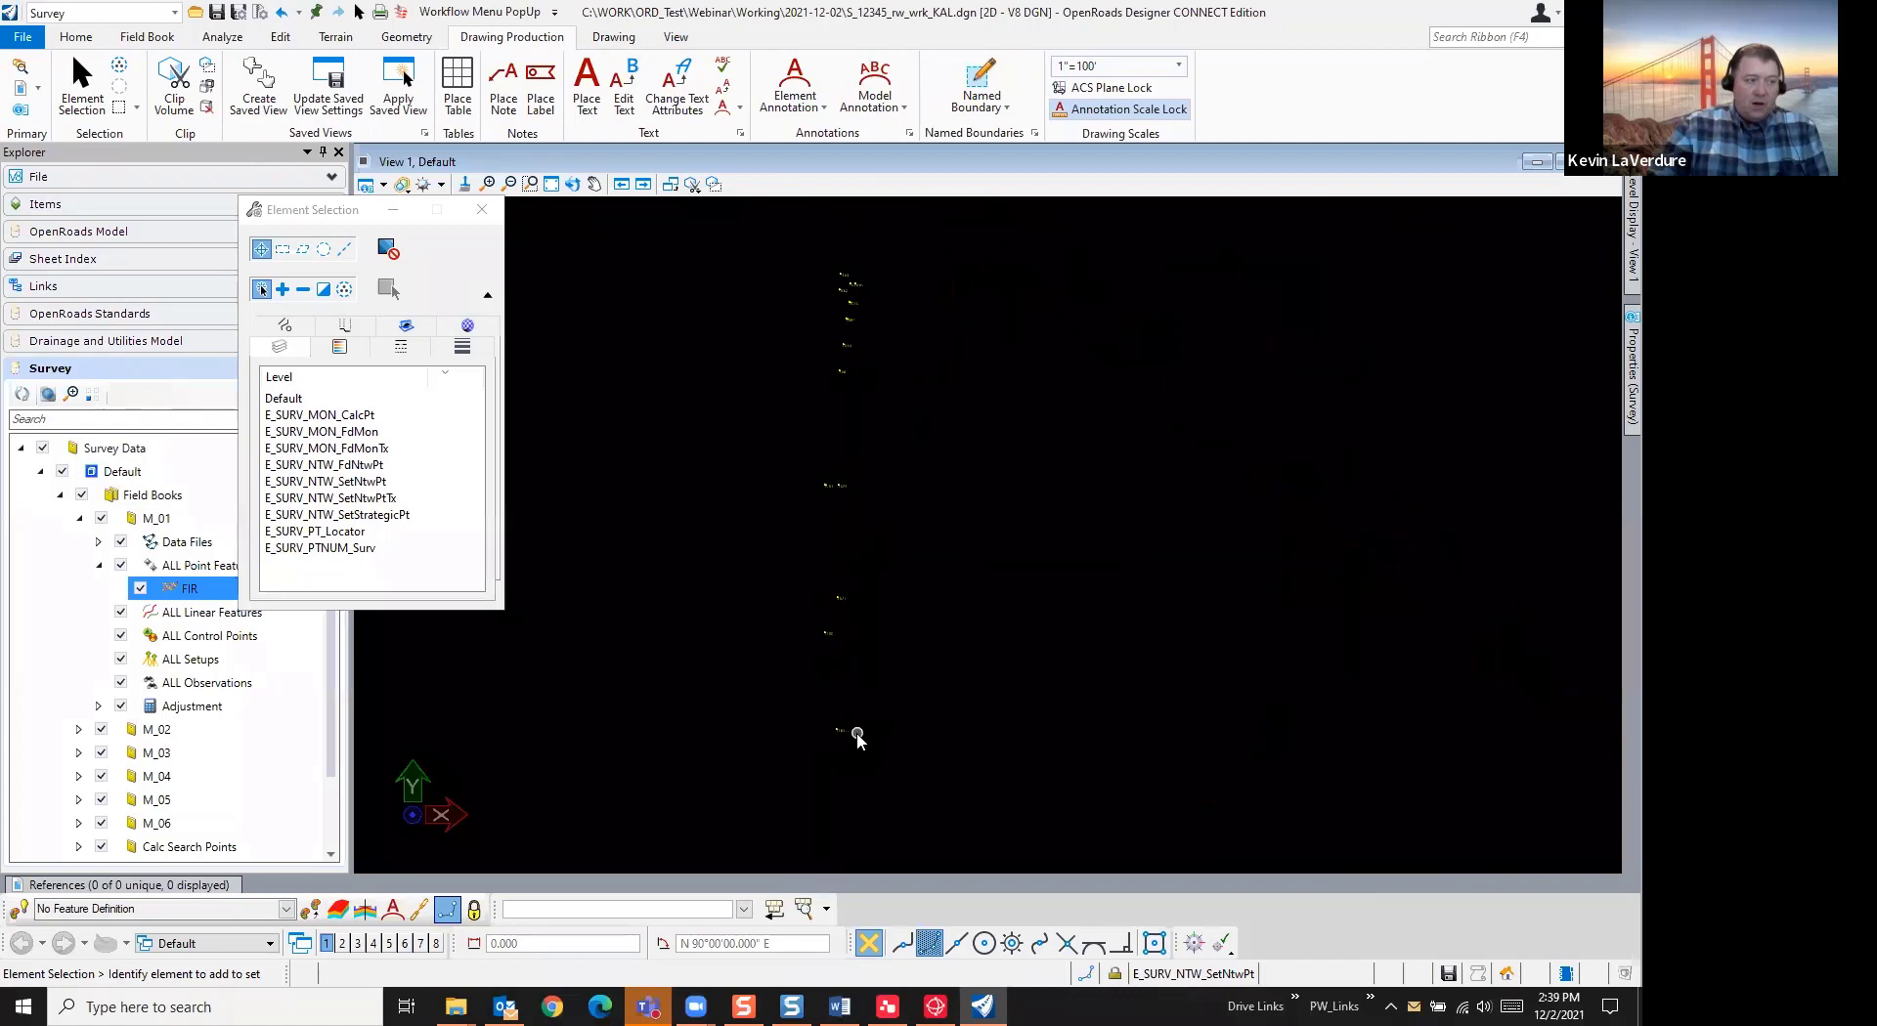
scroll(785, 740, up, 2)
scroll(767, 722, down, 8)
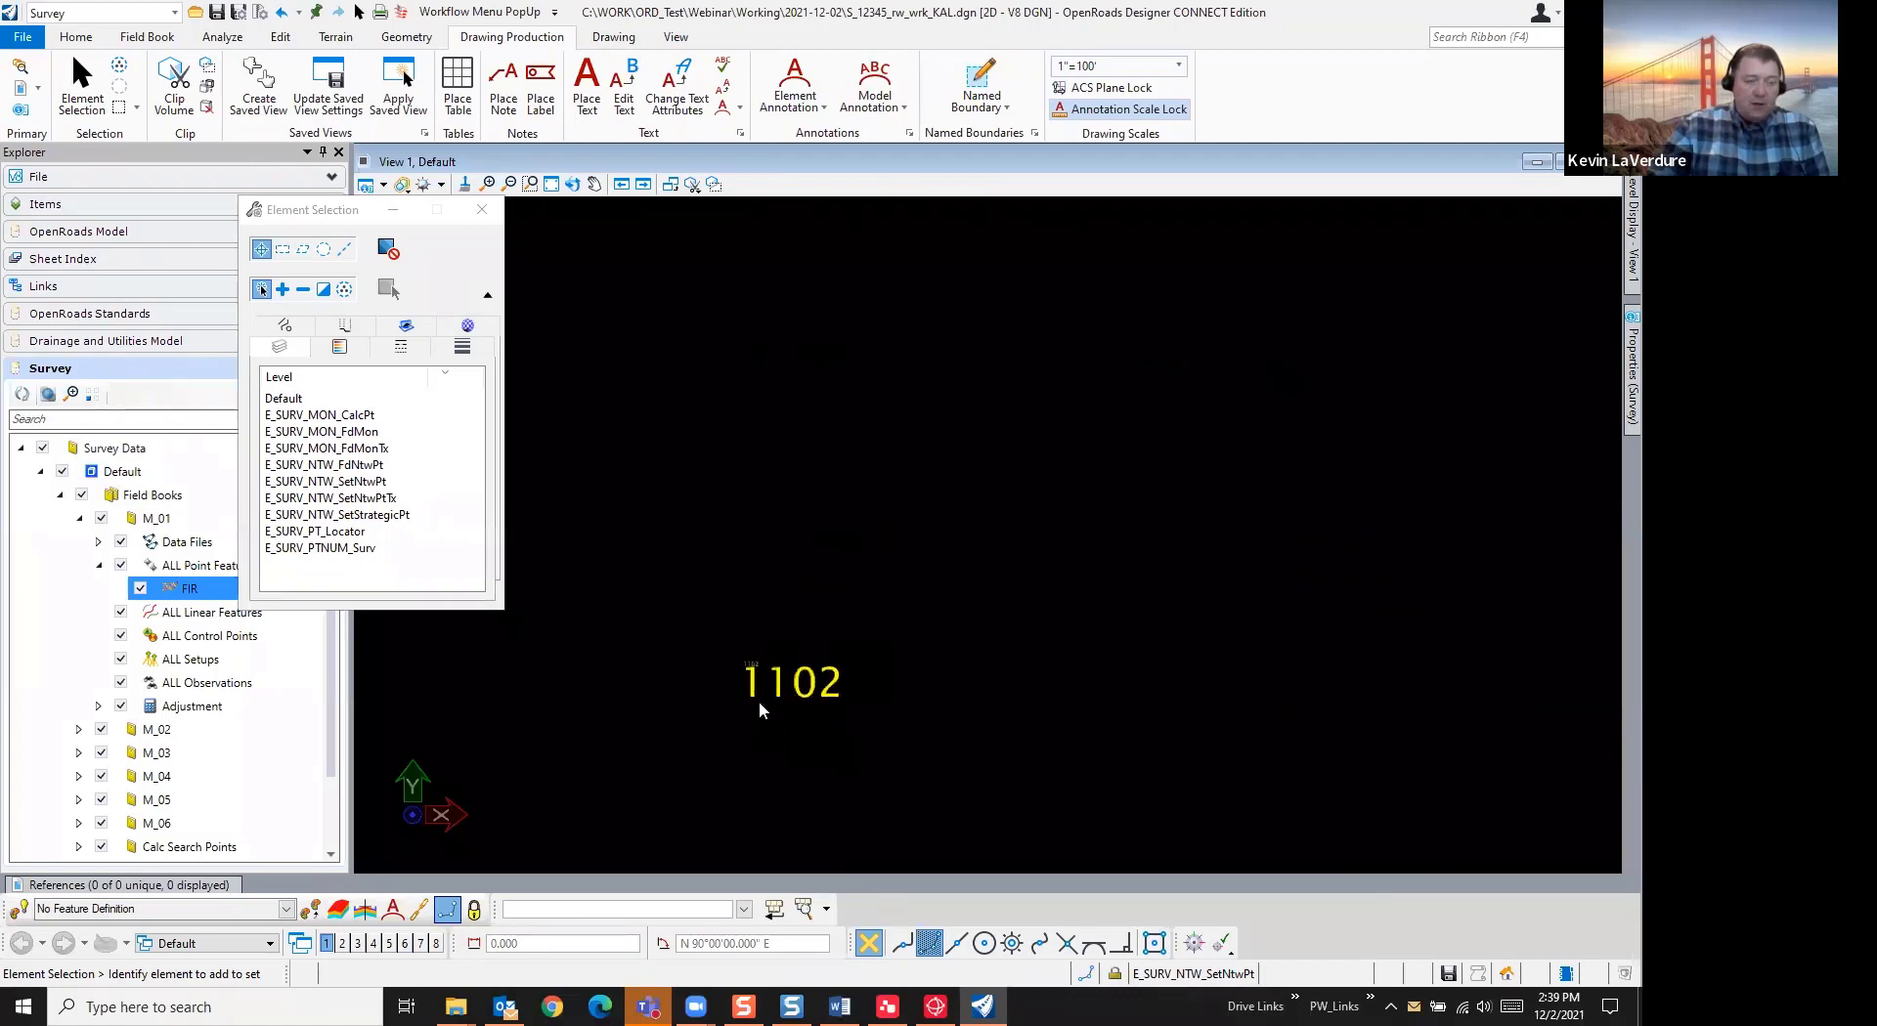
scroll(767, 685, down, 3)
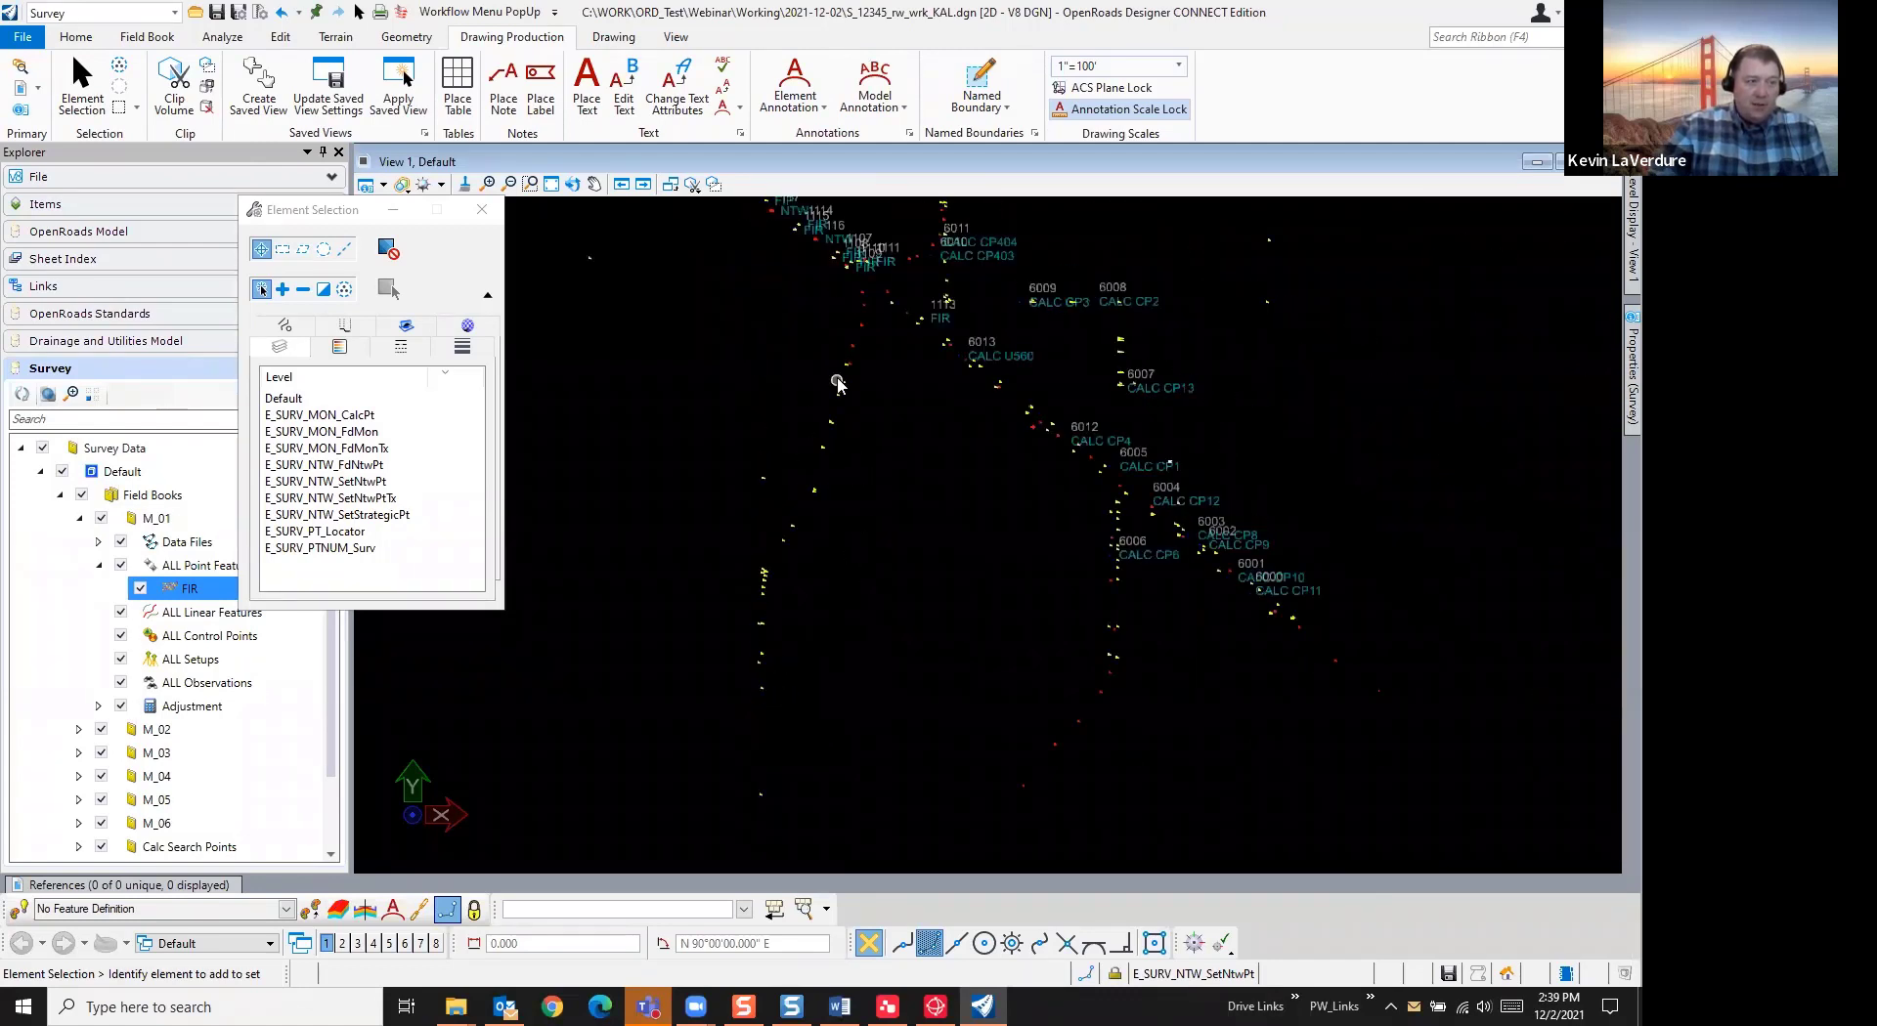
scroll(879, 341, up, 4)
scroll(880, 364, up, 5)
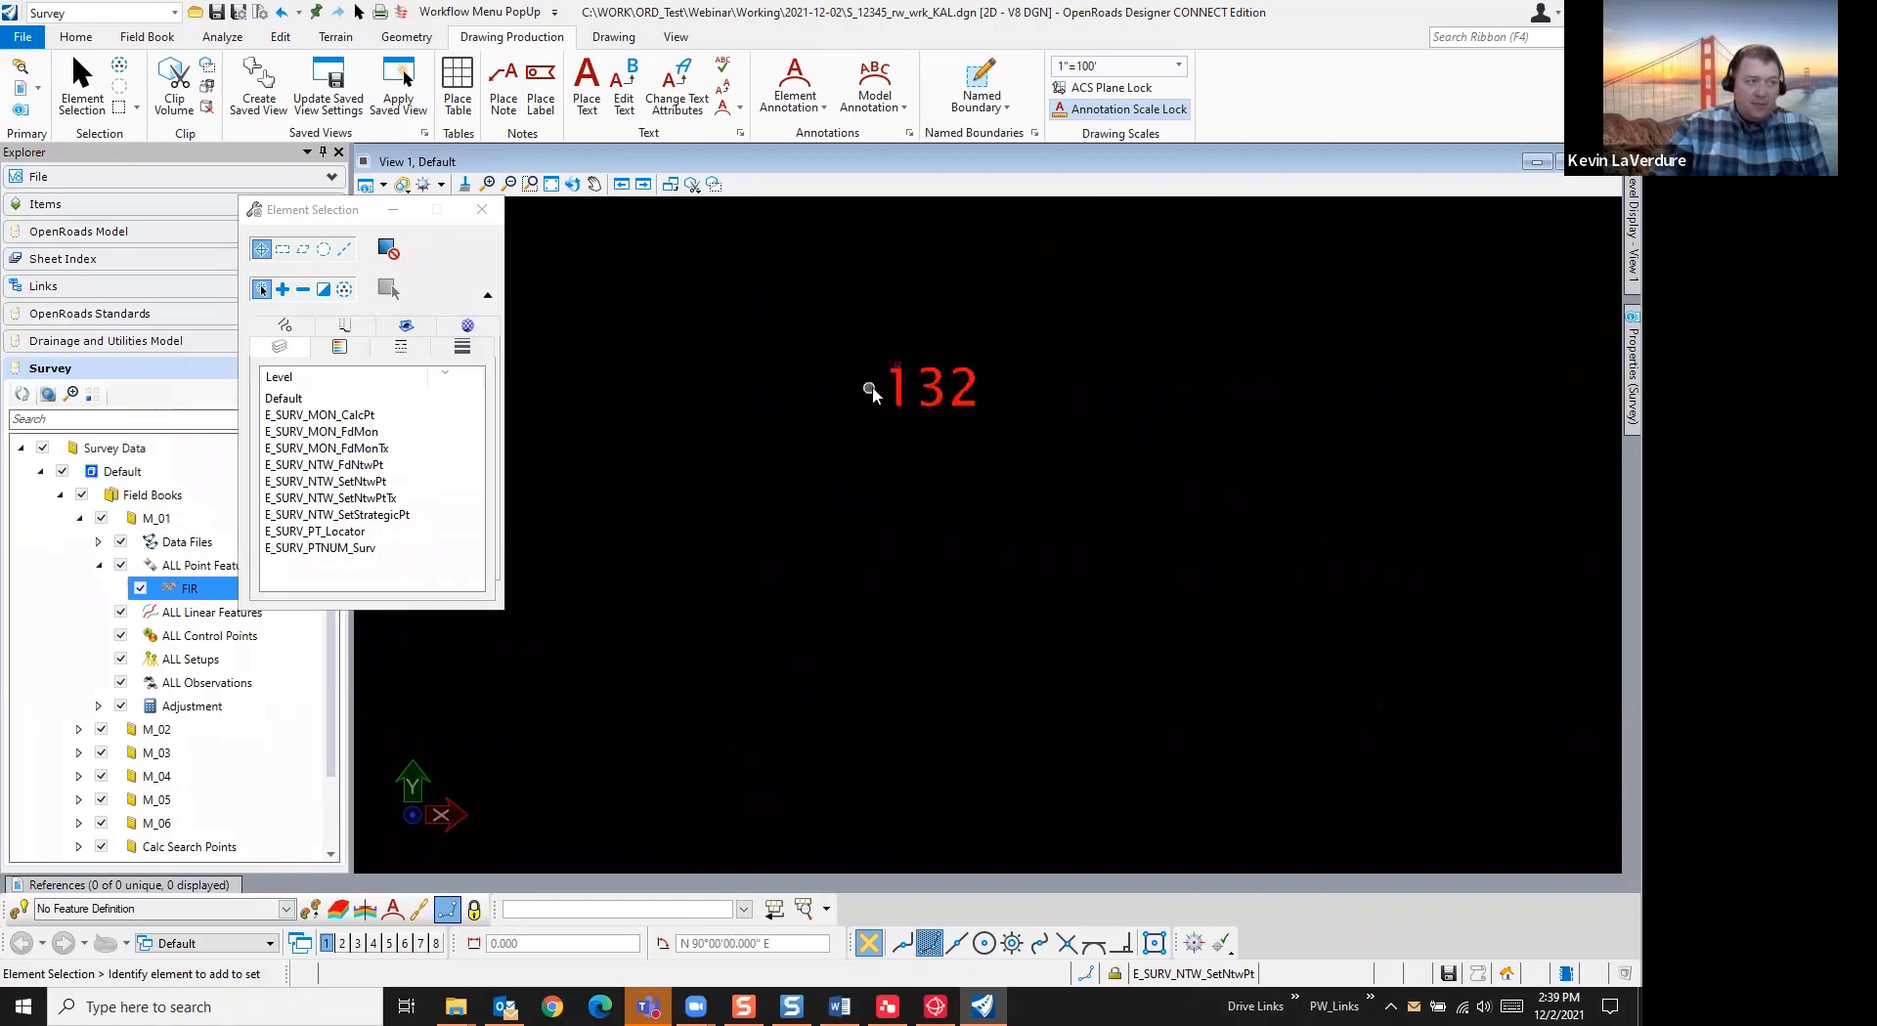
mouse_move(1010, 404)
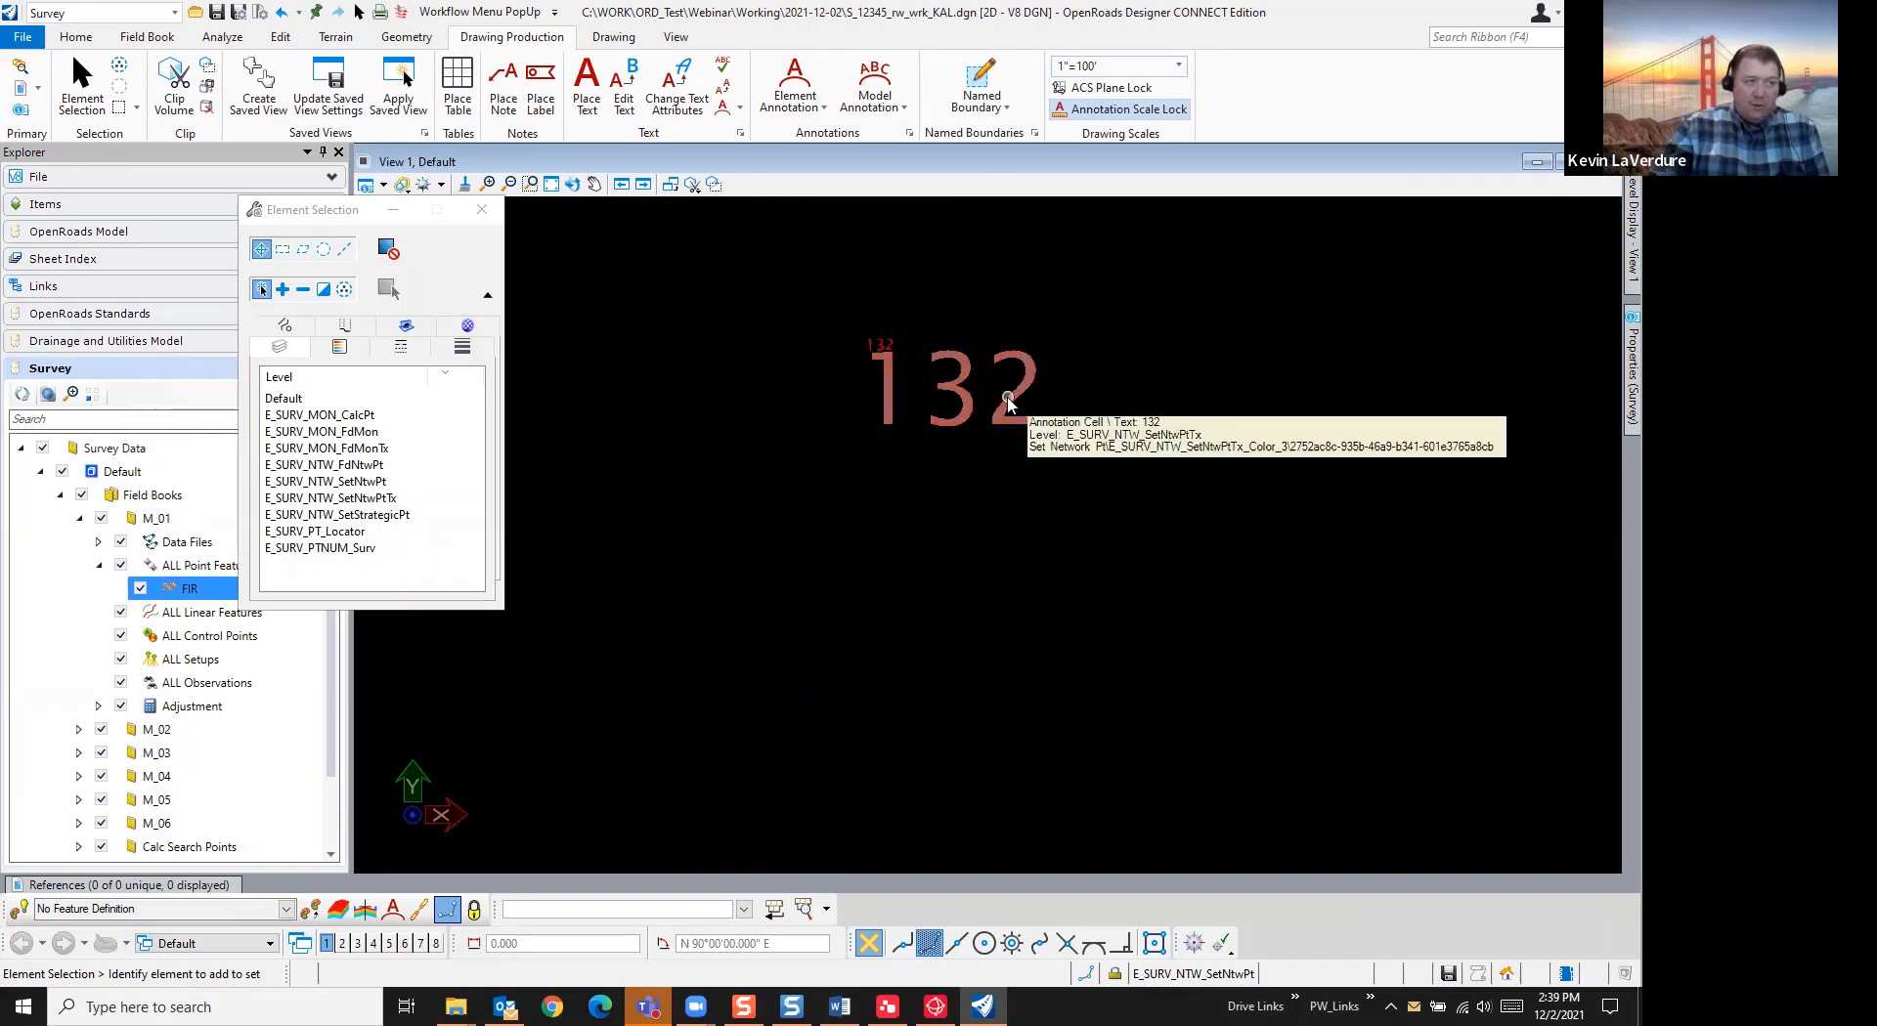
scroll(905, 423, down, 5)
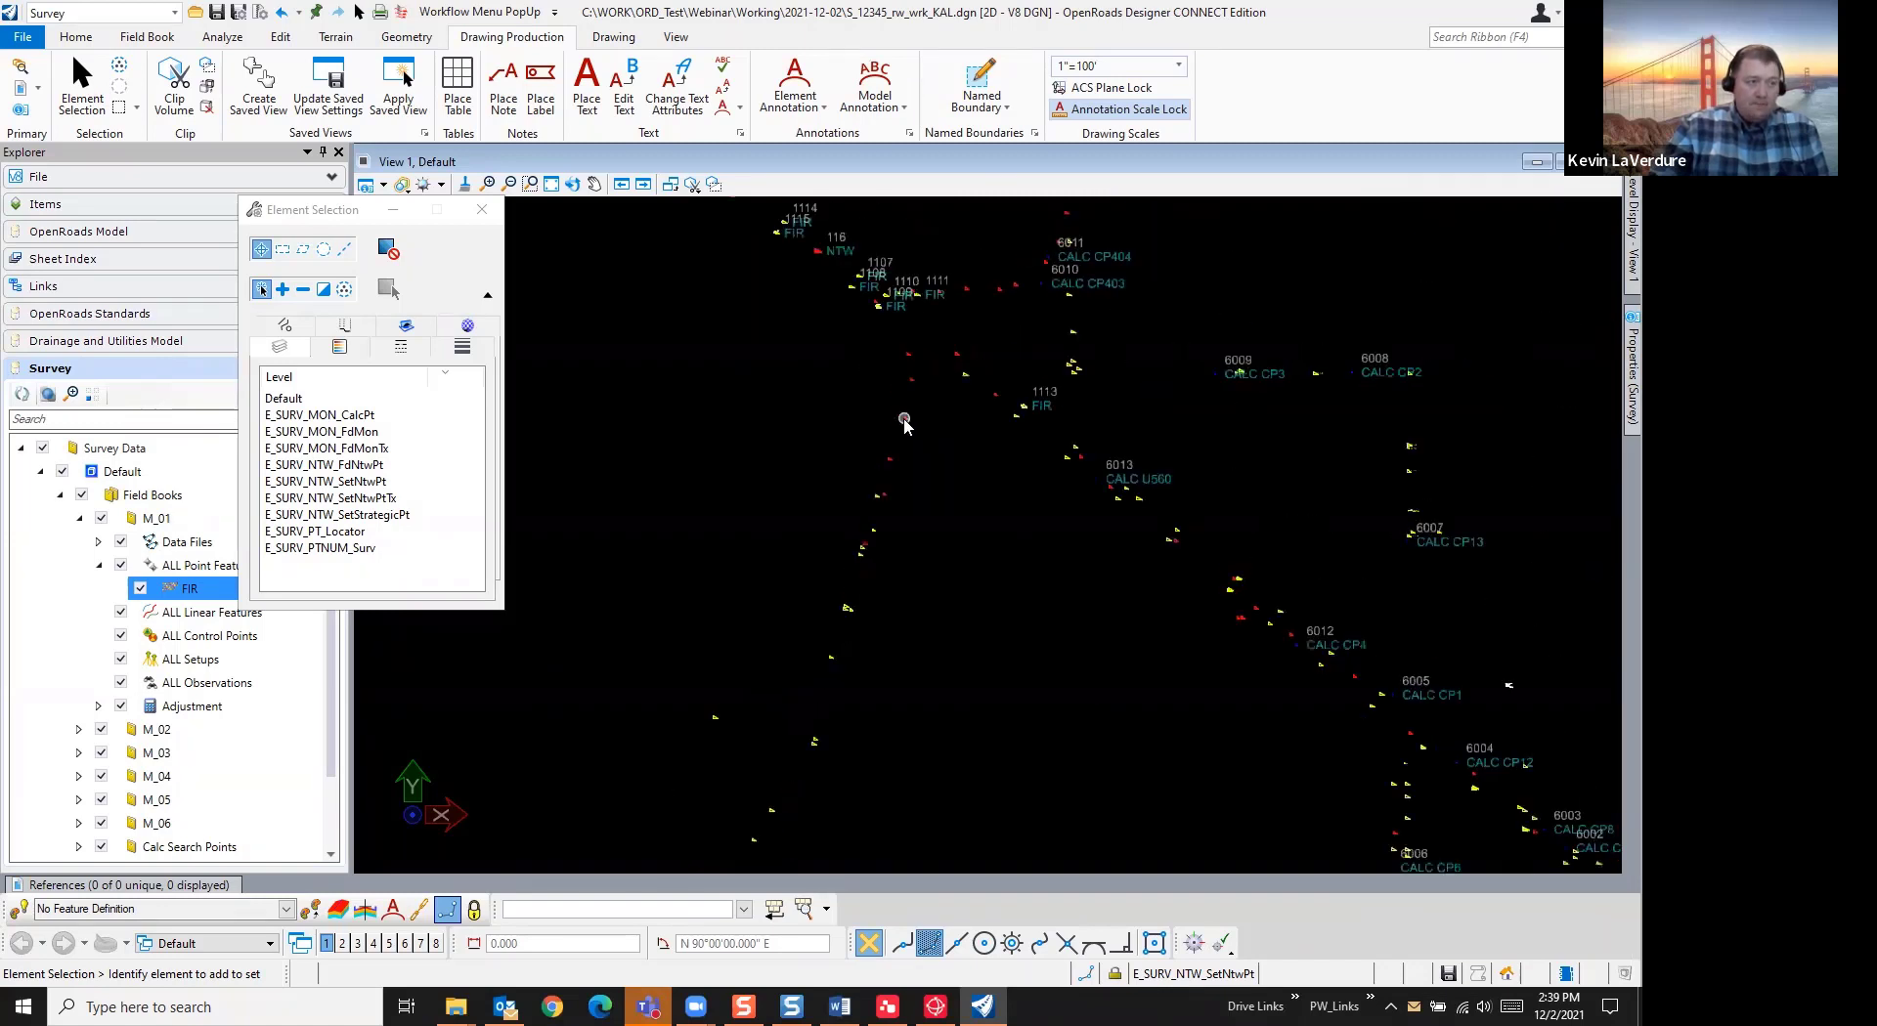
scroll(905, 423, down, 1)
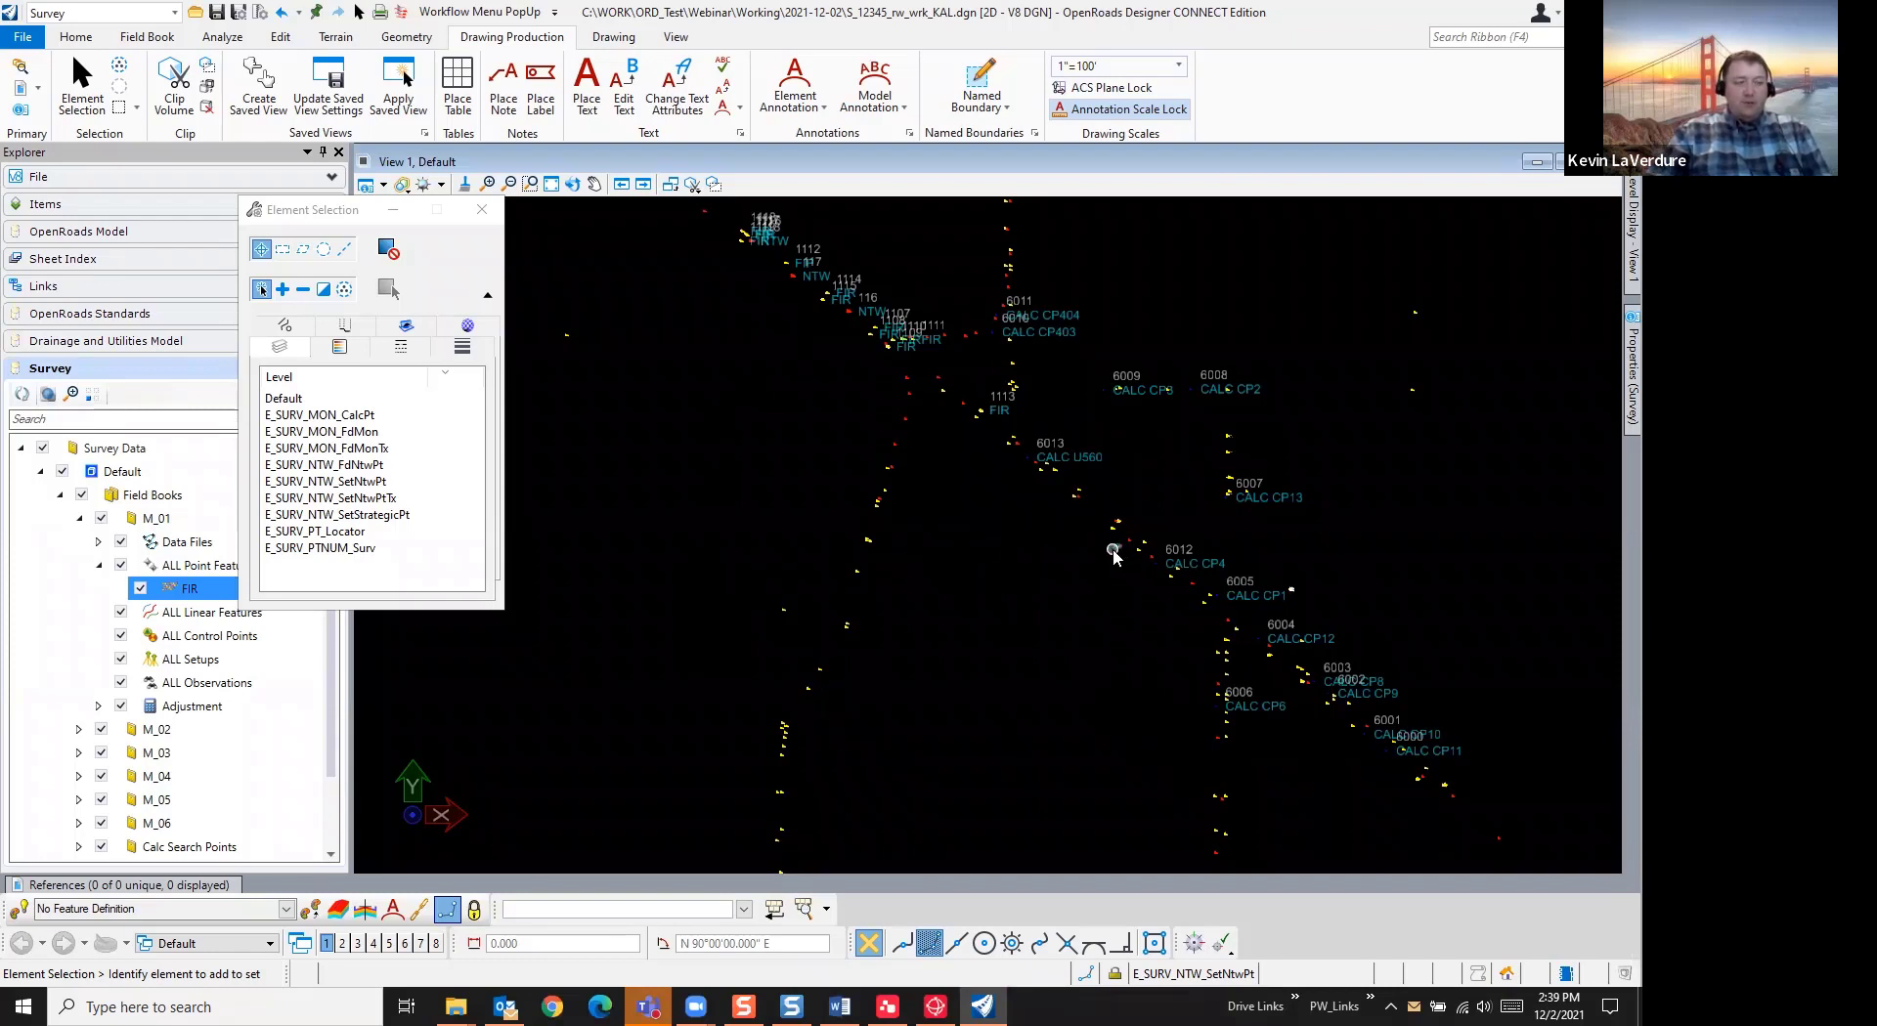
mouse_move(1113, 556)
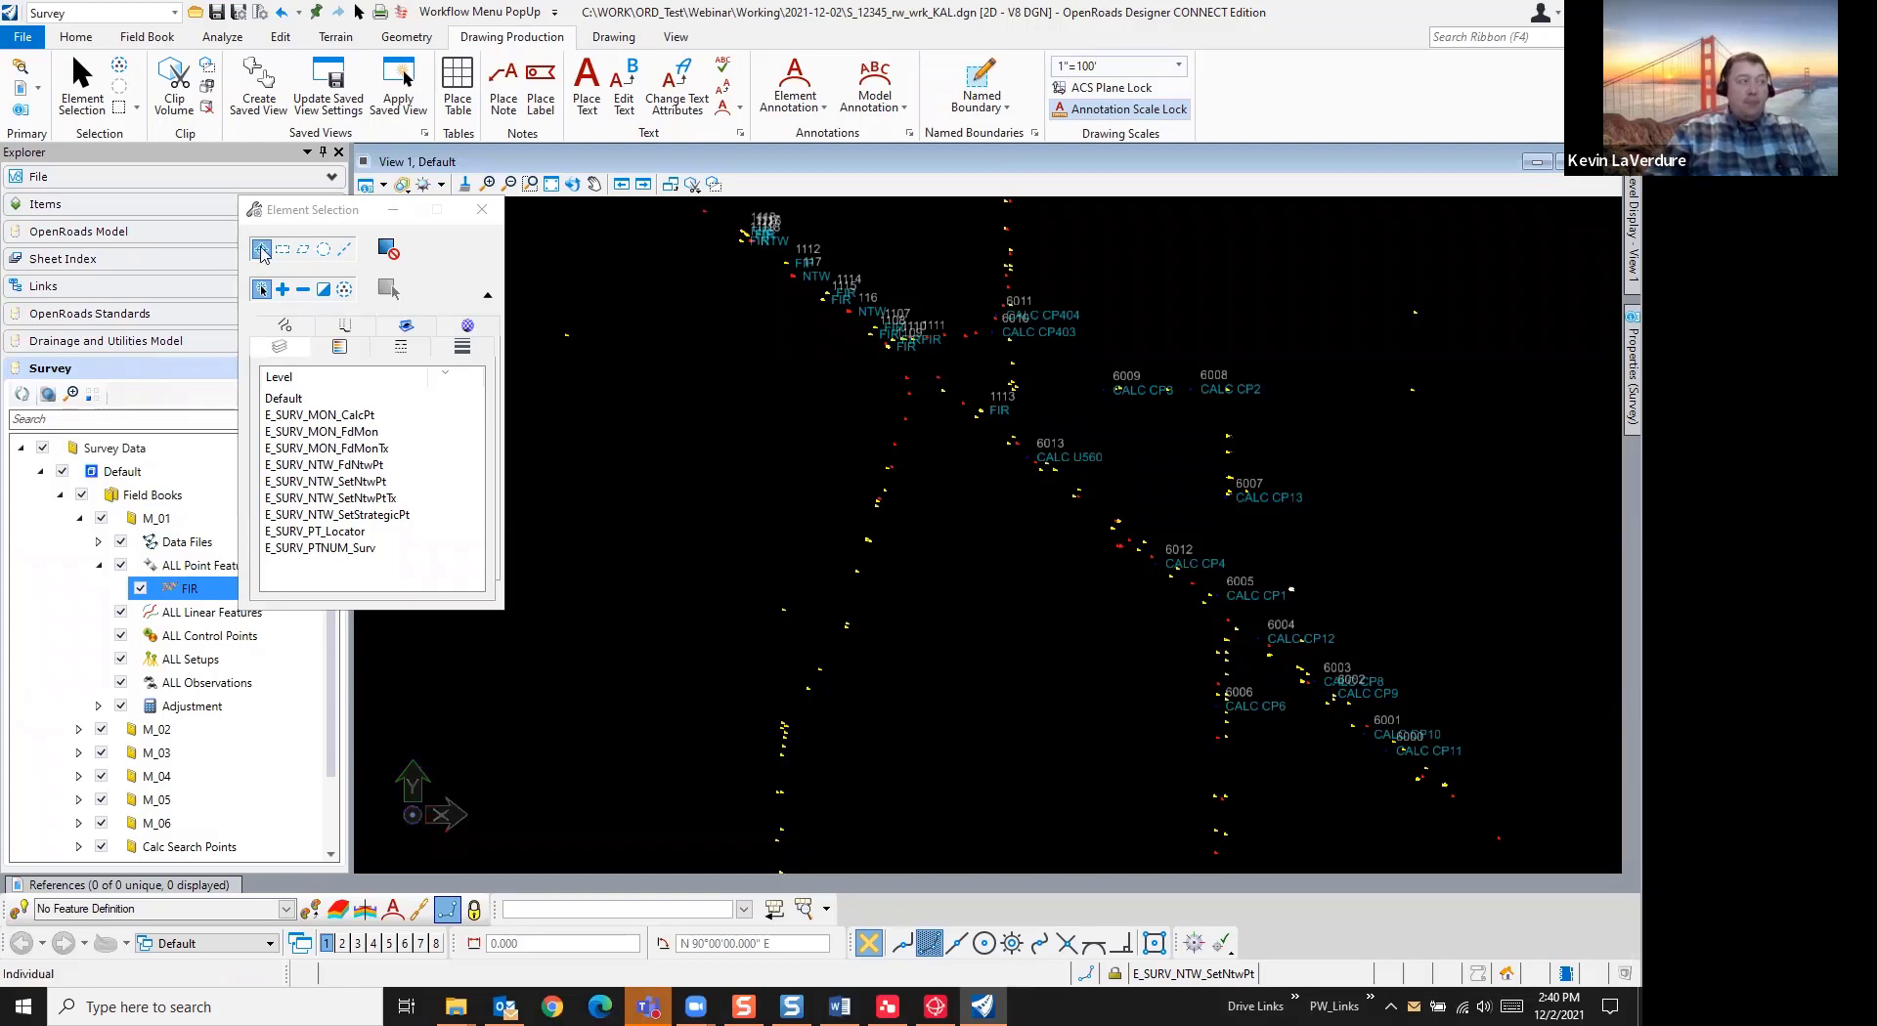
Try to open the drawing 13778ret.dgn from the 2021-12-02 working folder, declining read-only mode
click(24, 36)
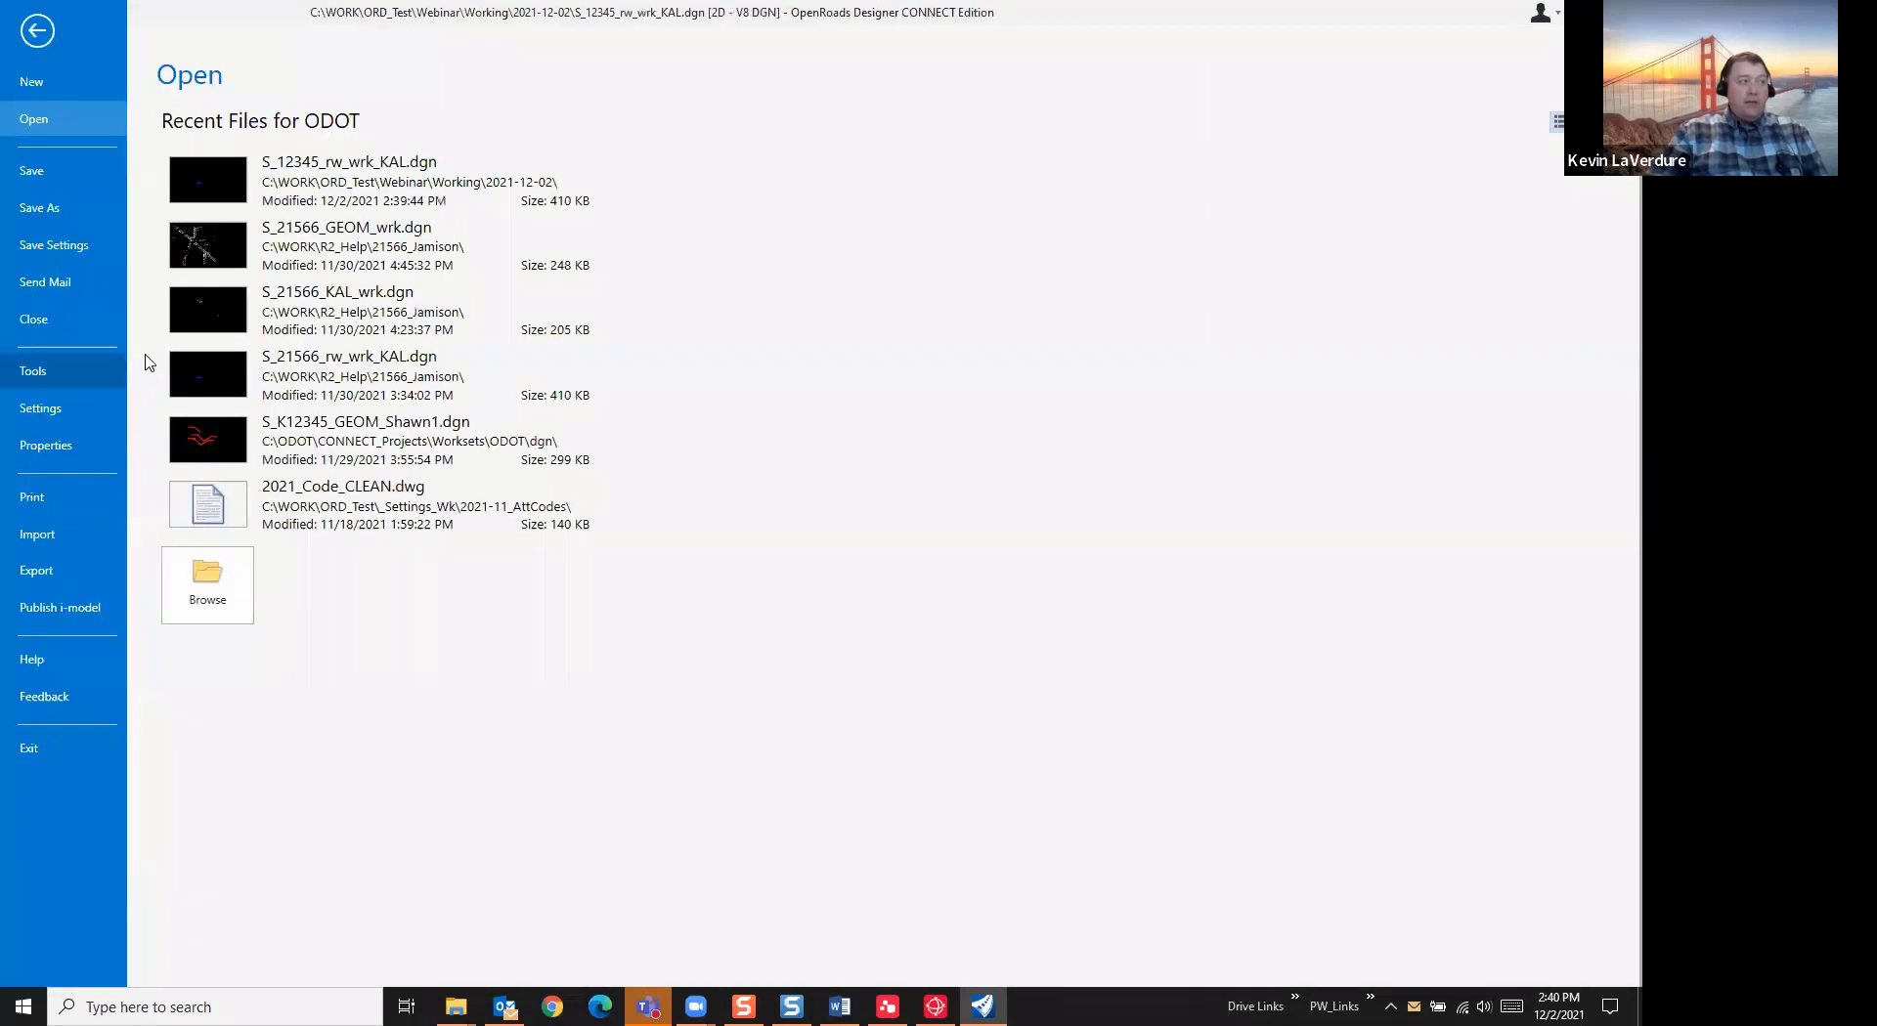
click(221, 580)
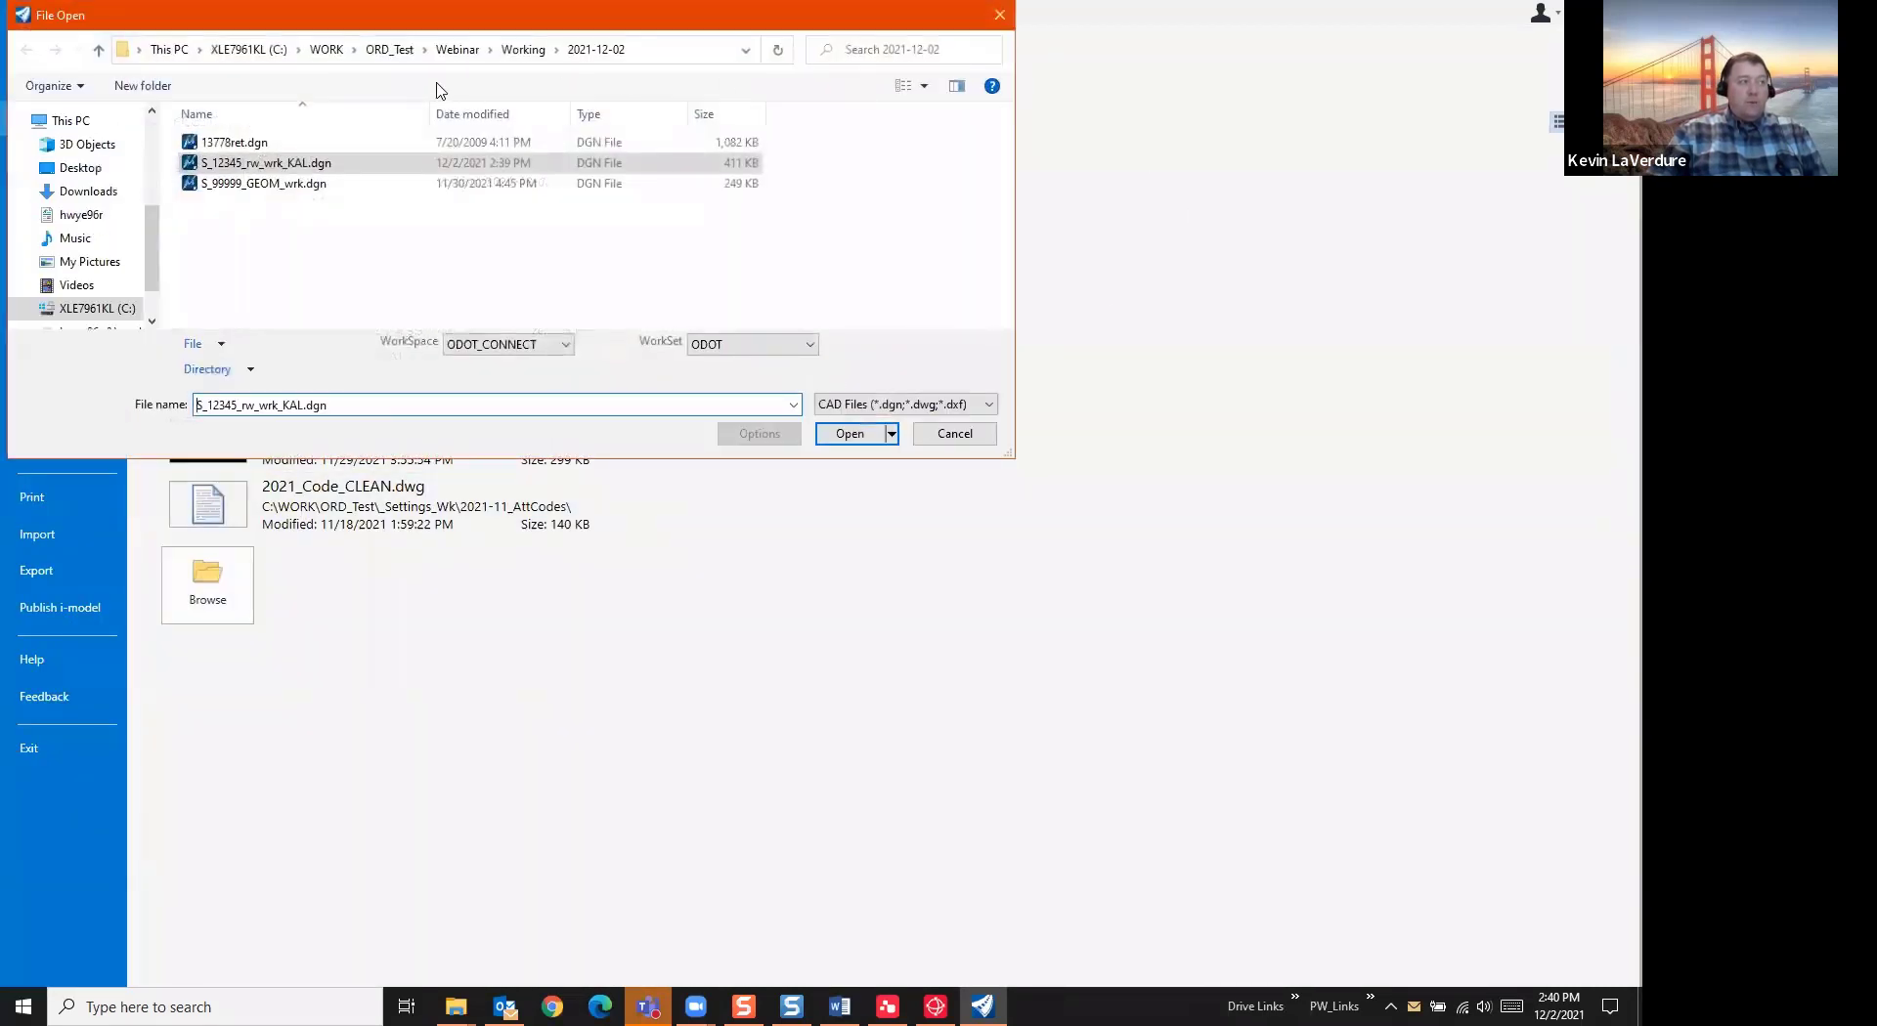
click(239, 144)
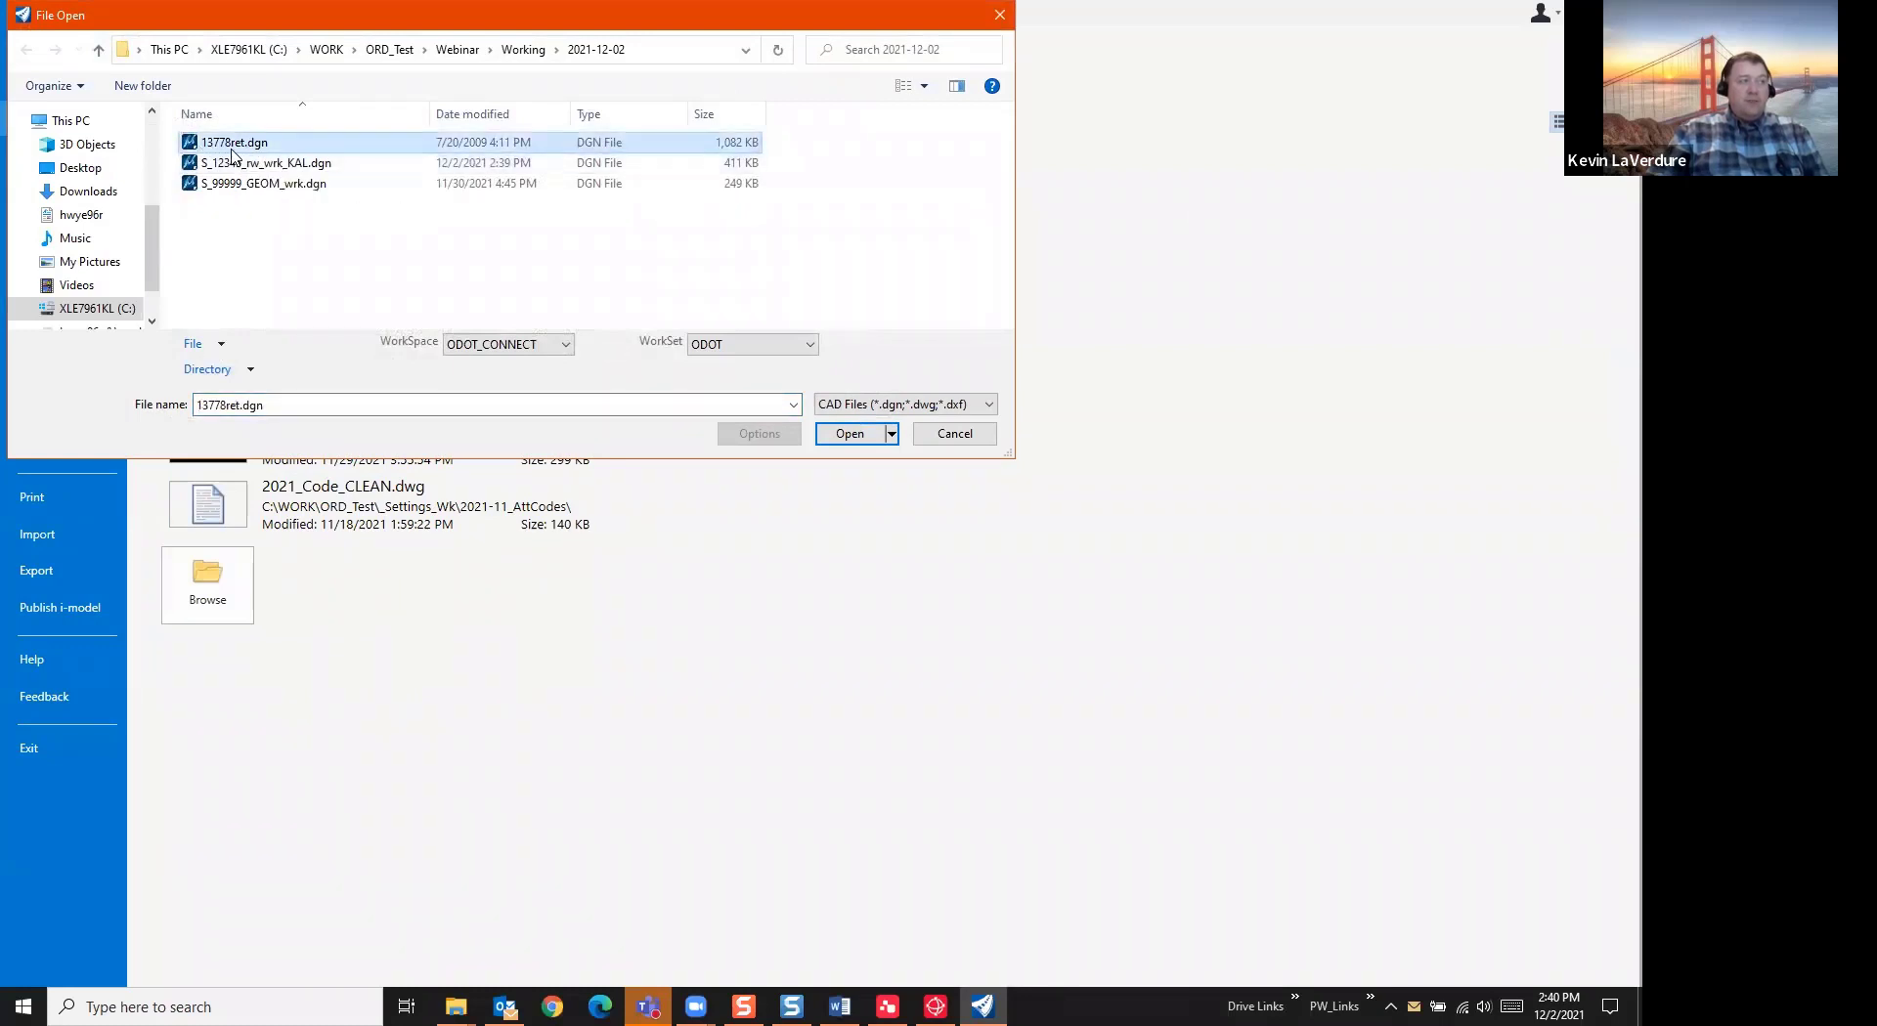
click(857, 436)
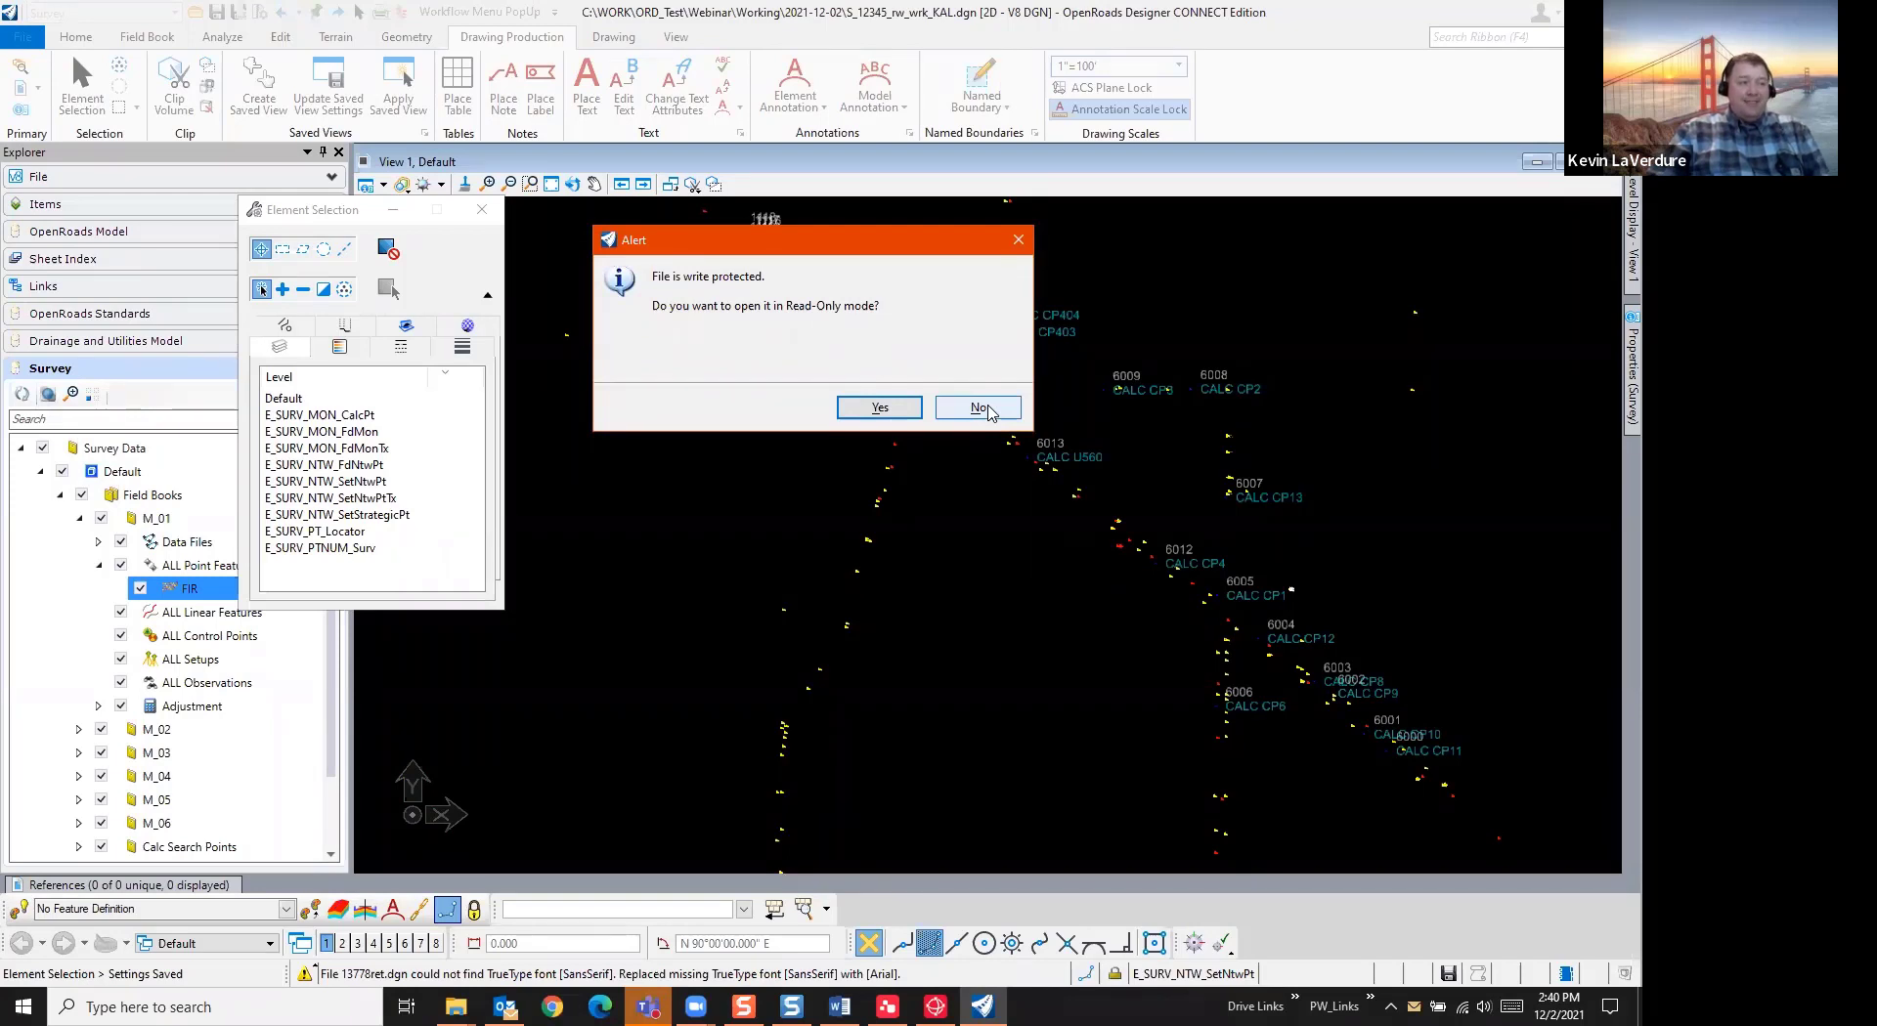
click(982, 407)
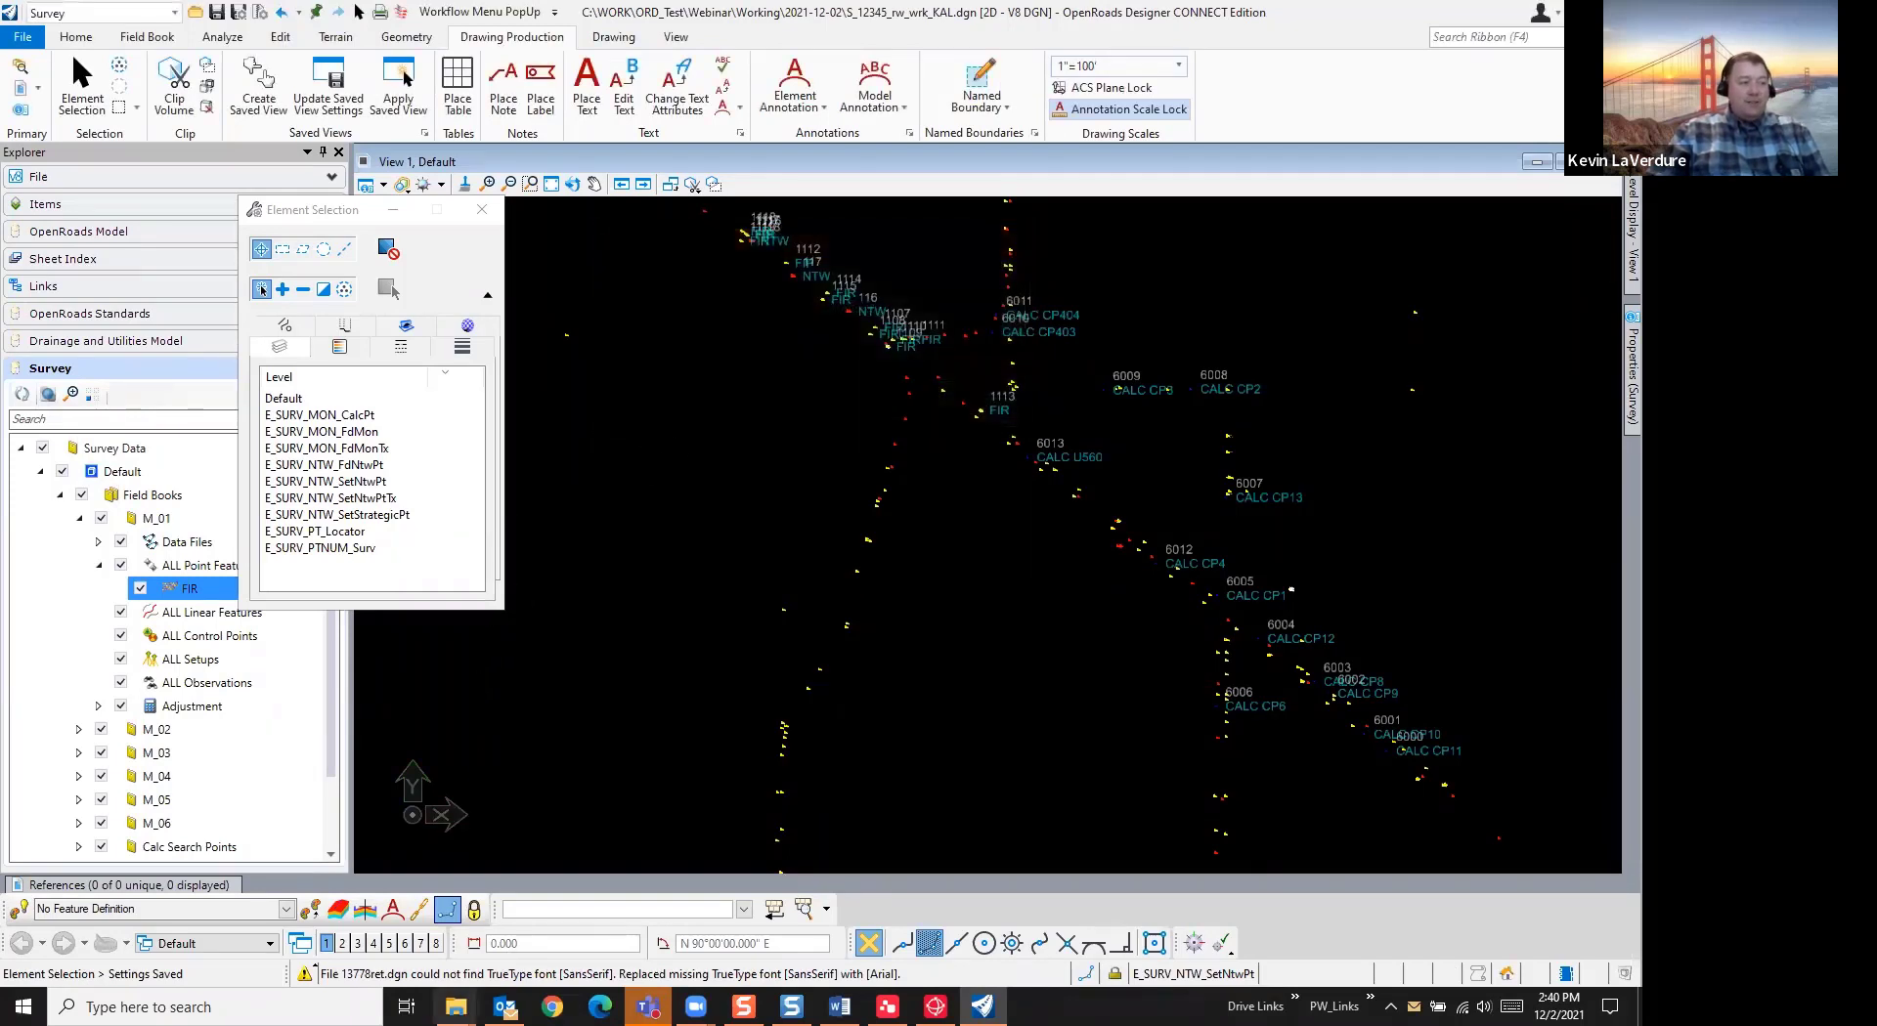
Switch to the 2021-12-02 folder in File Explorer and clear the Read-only attribute of 13778ret.dgn
mouse_move(456, 1007)
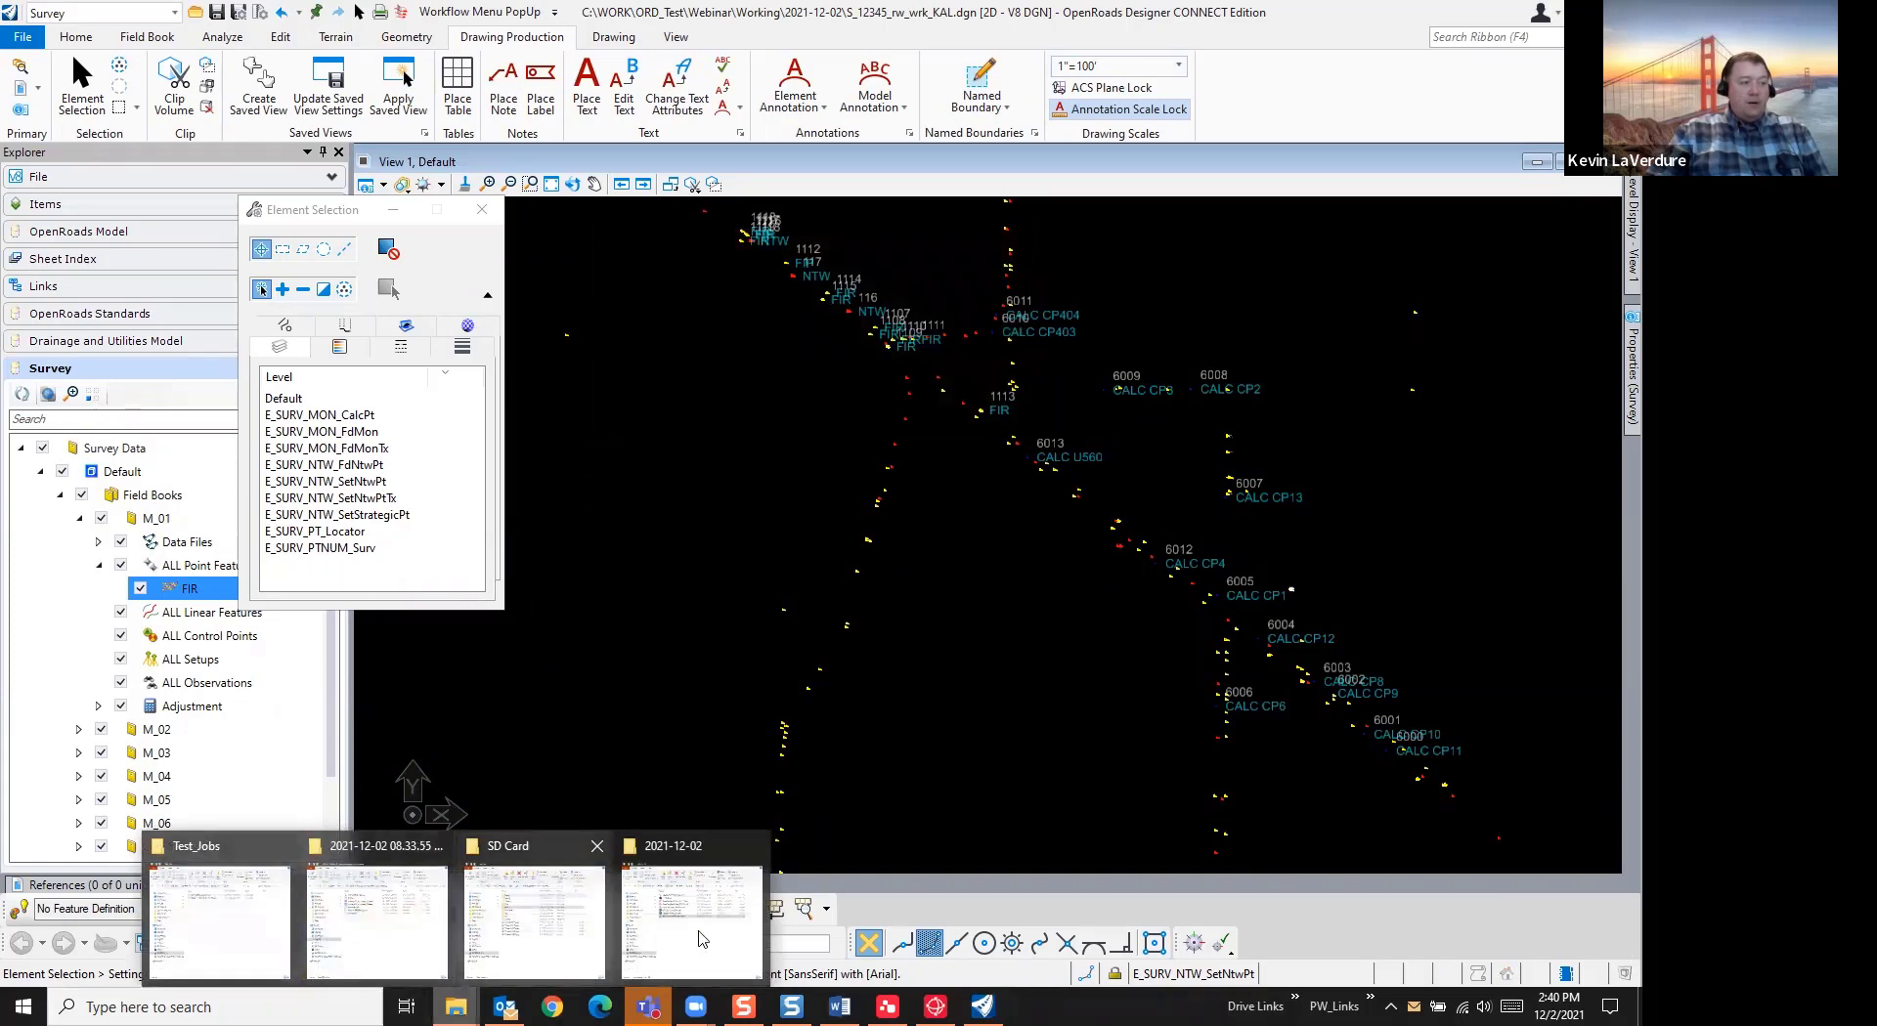
click(692, 919)
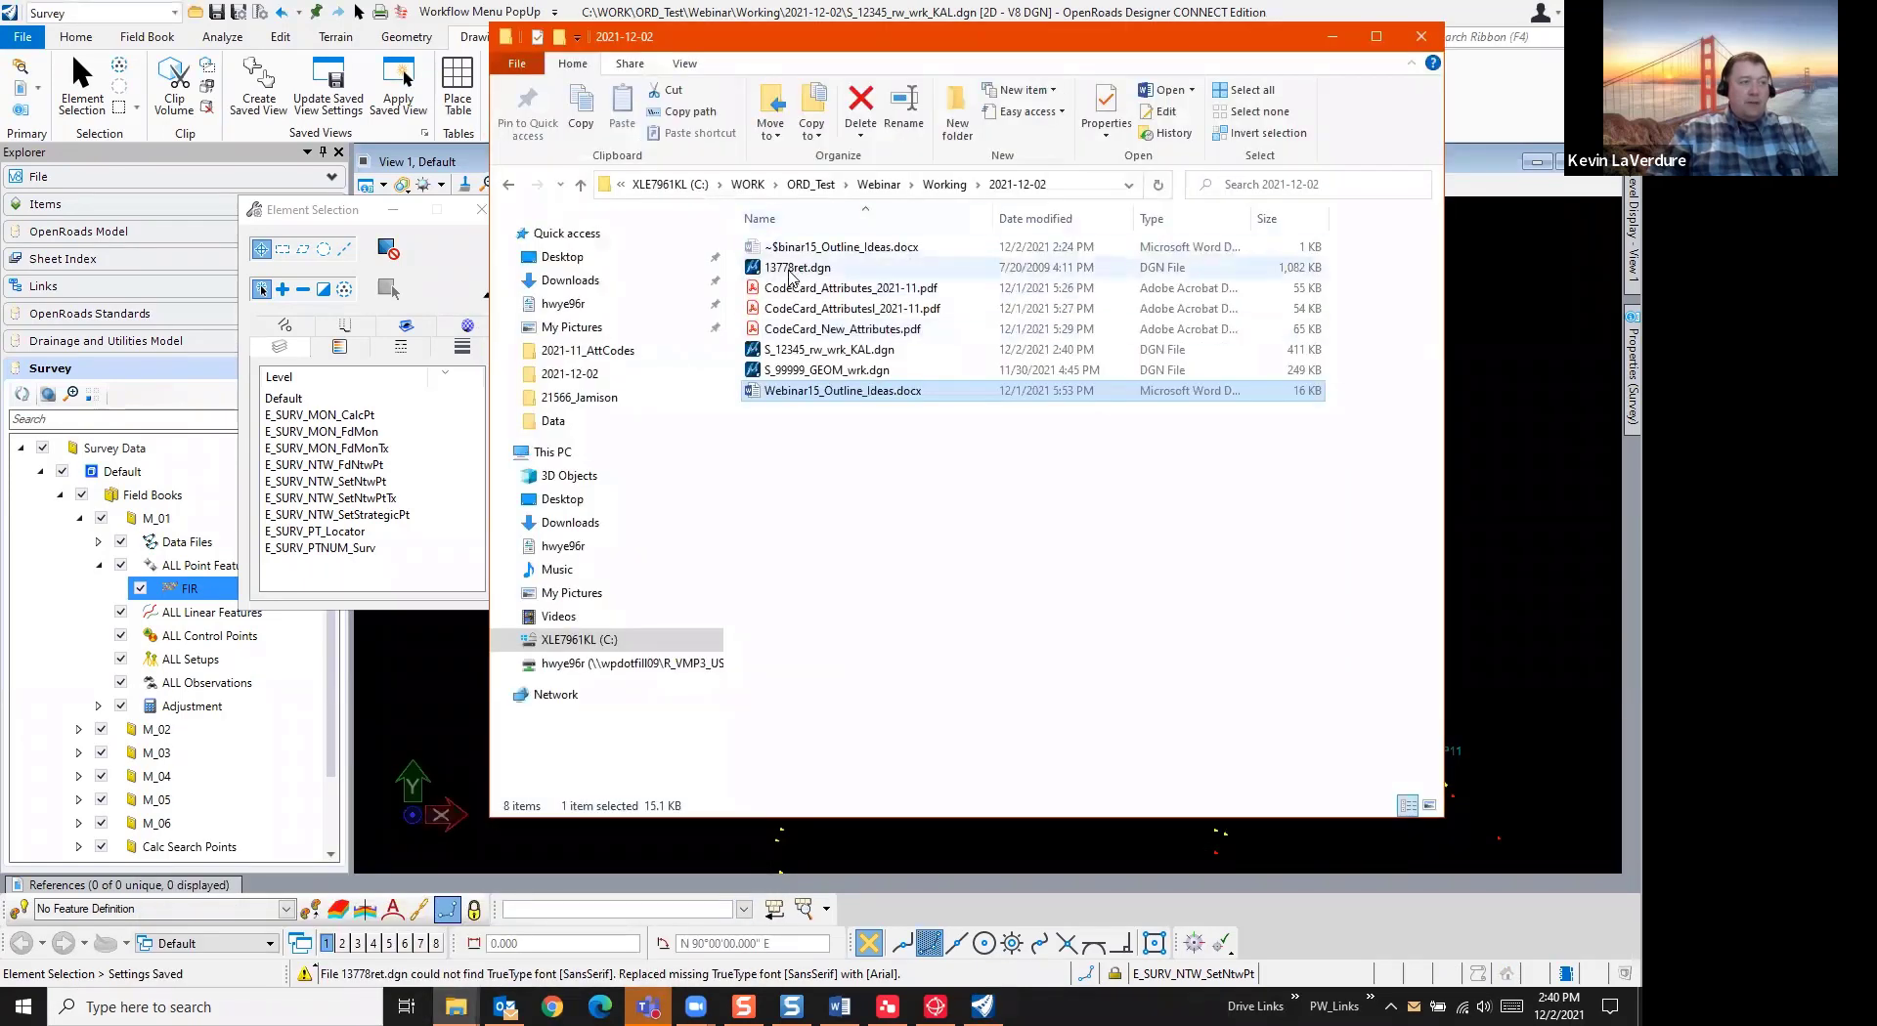
right_click(792, 275)
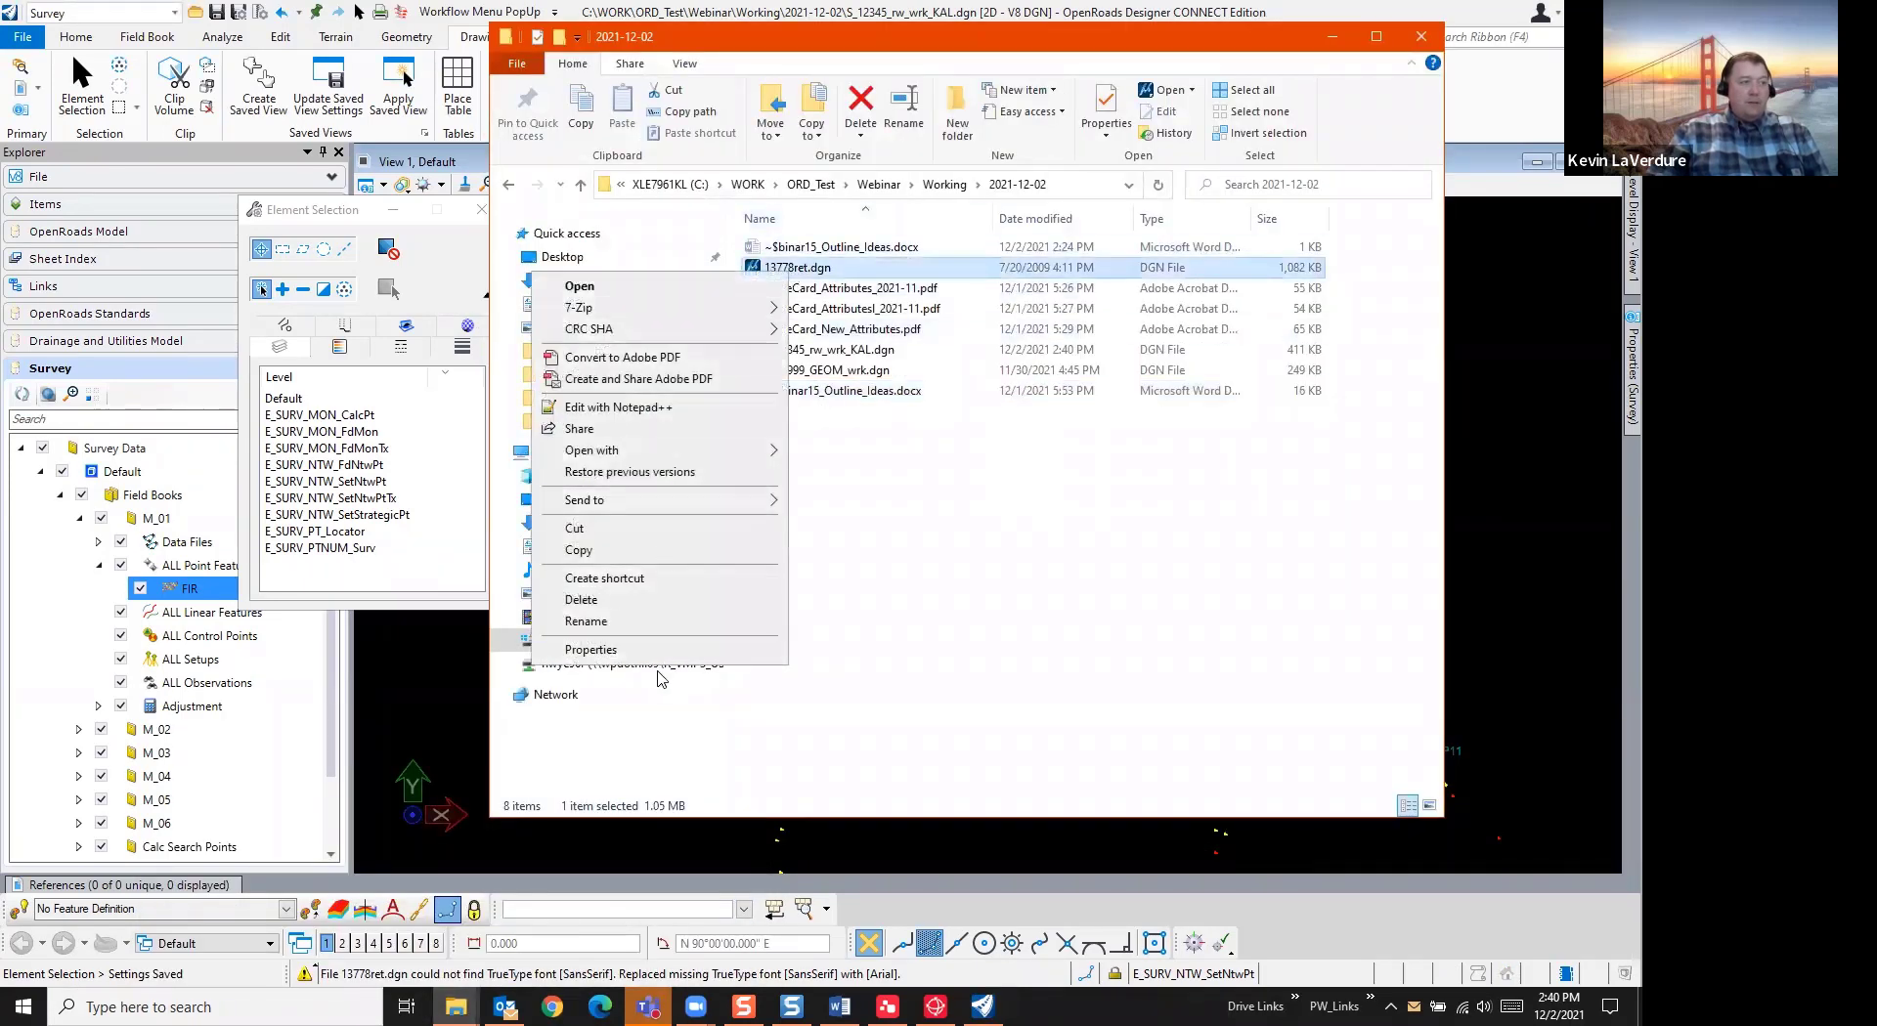
click(596, 649)
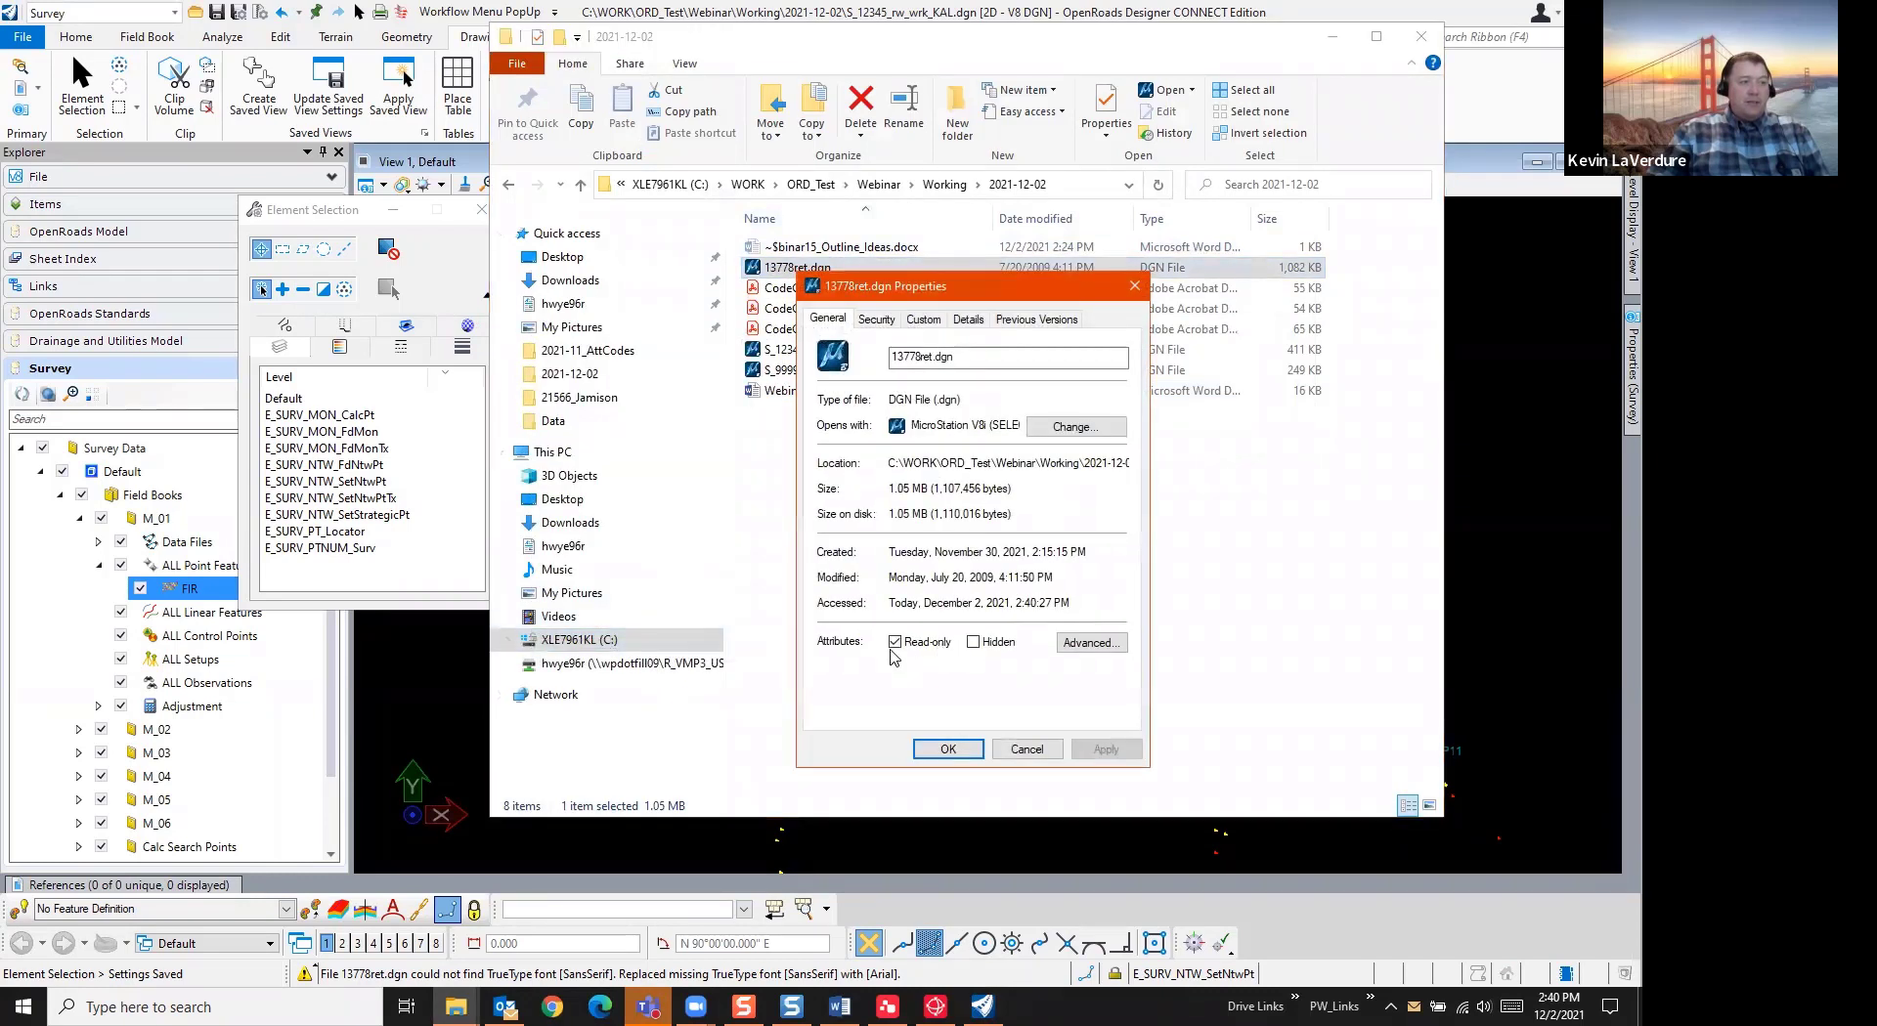
click(894, 642)
click(948, 749)
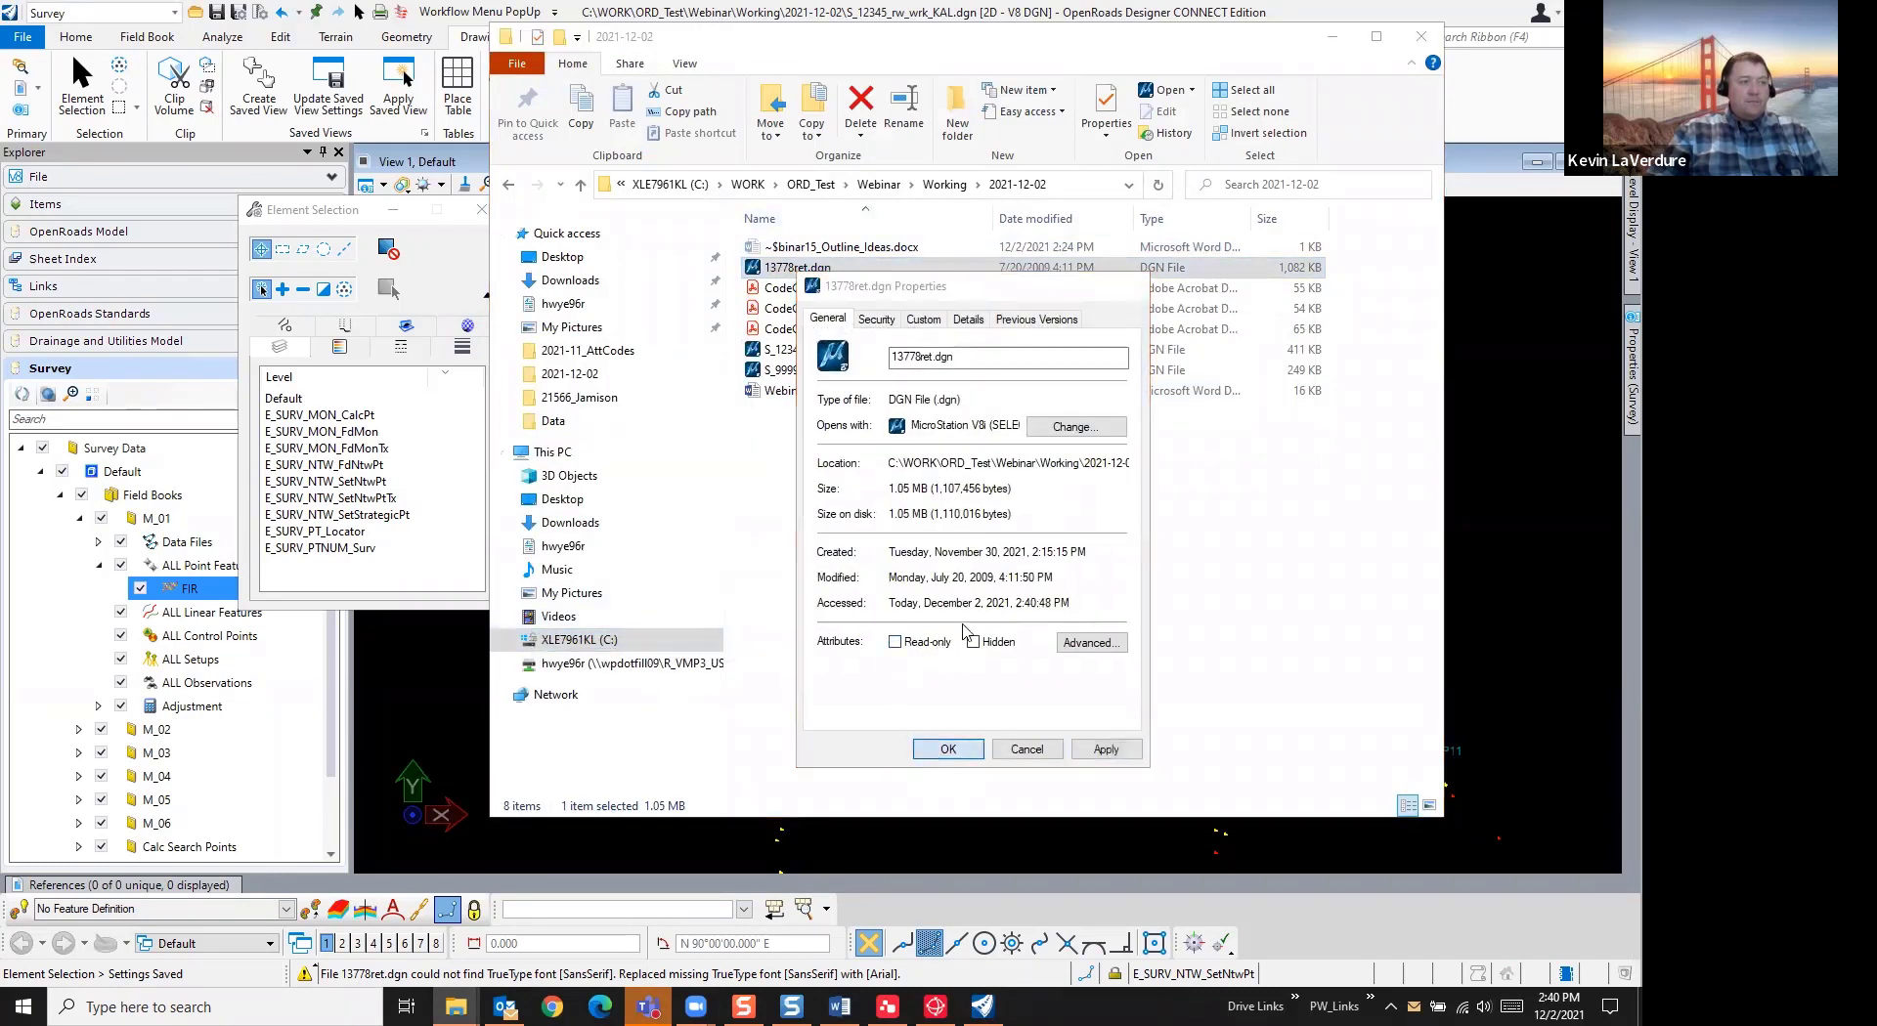
Rename the file 13778ret.dgn in the 2021-12-02 folder as 13778ret_EDIT.dgn
click(810, 266)
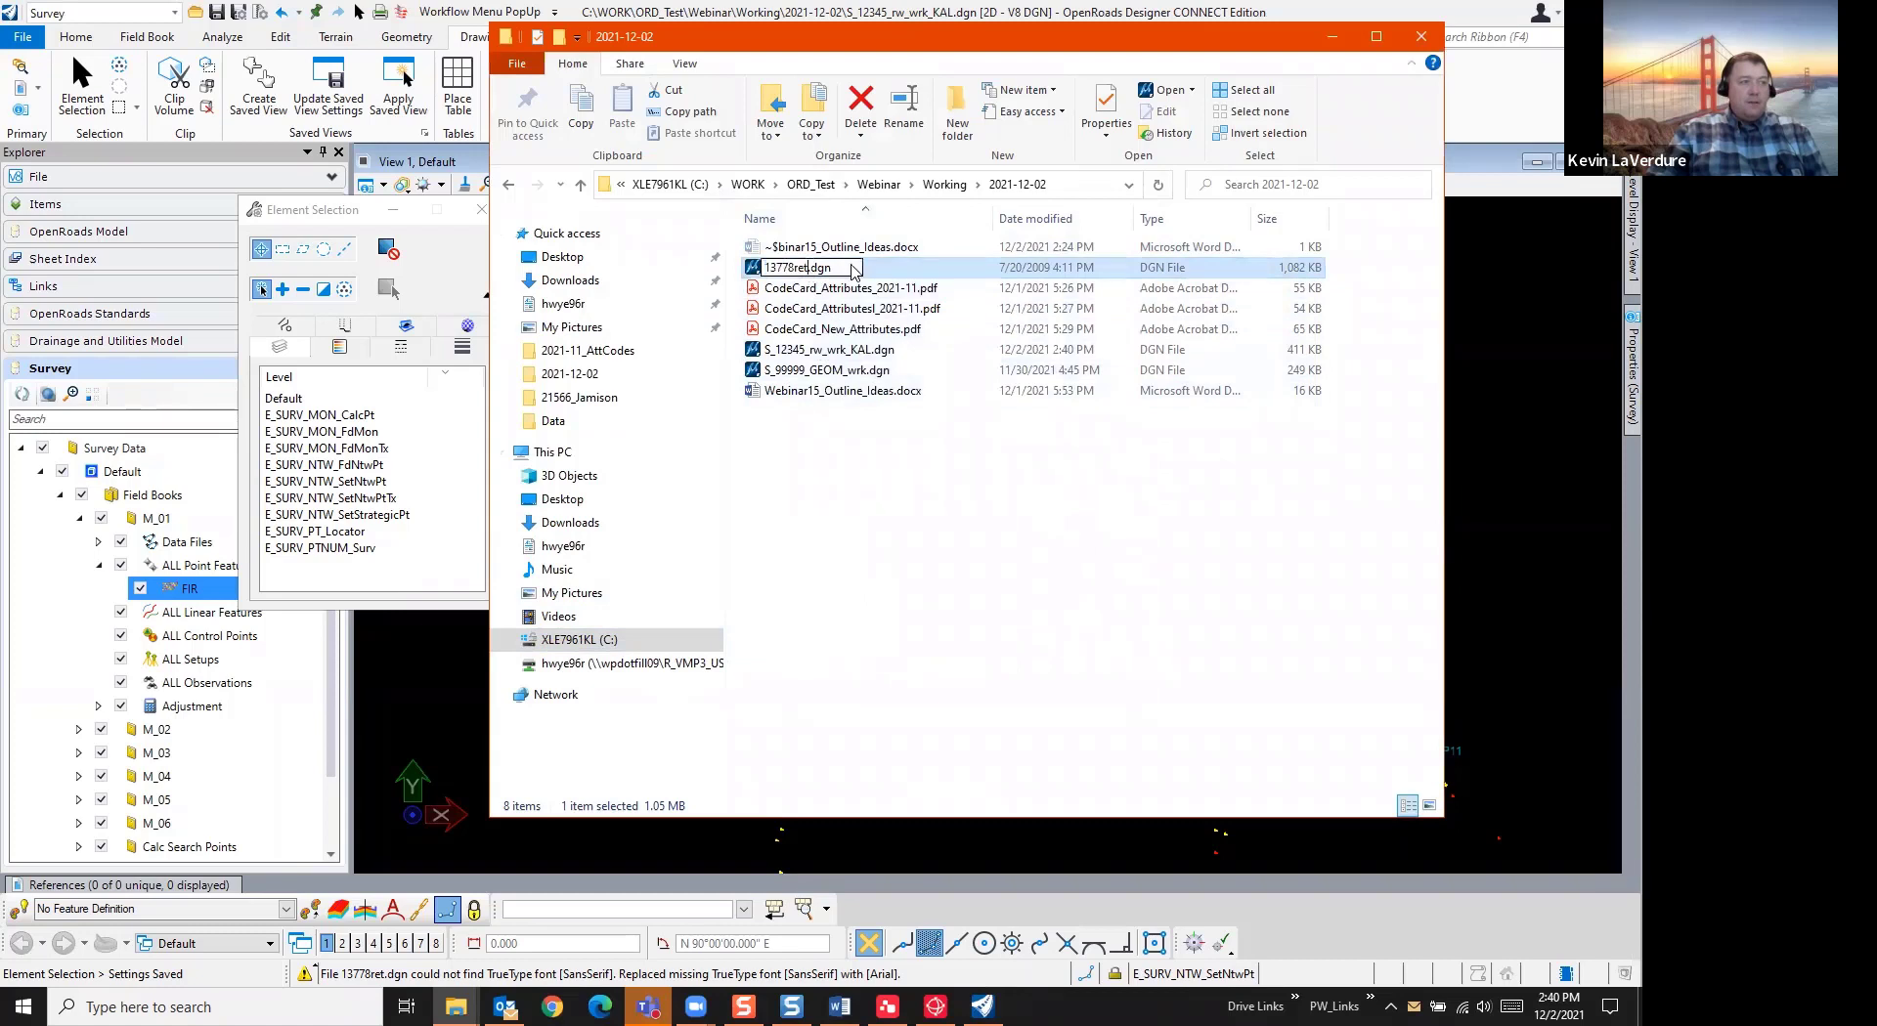
text(_eDIT)
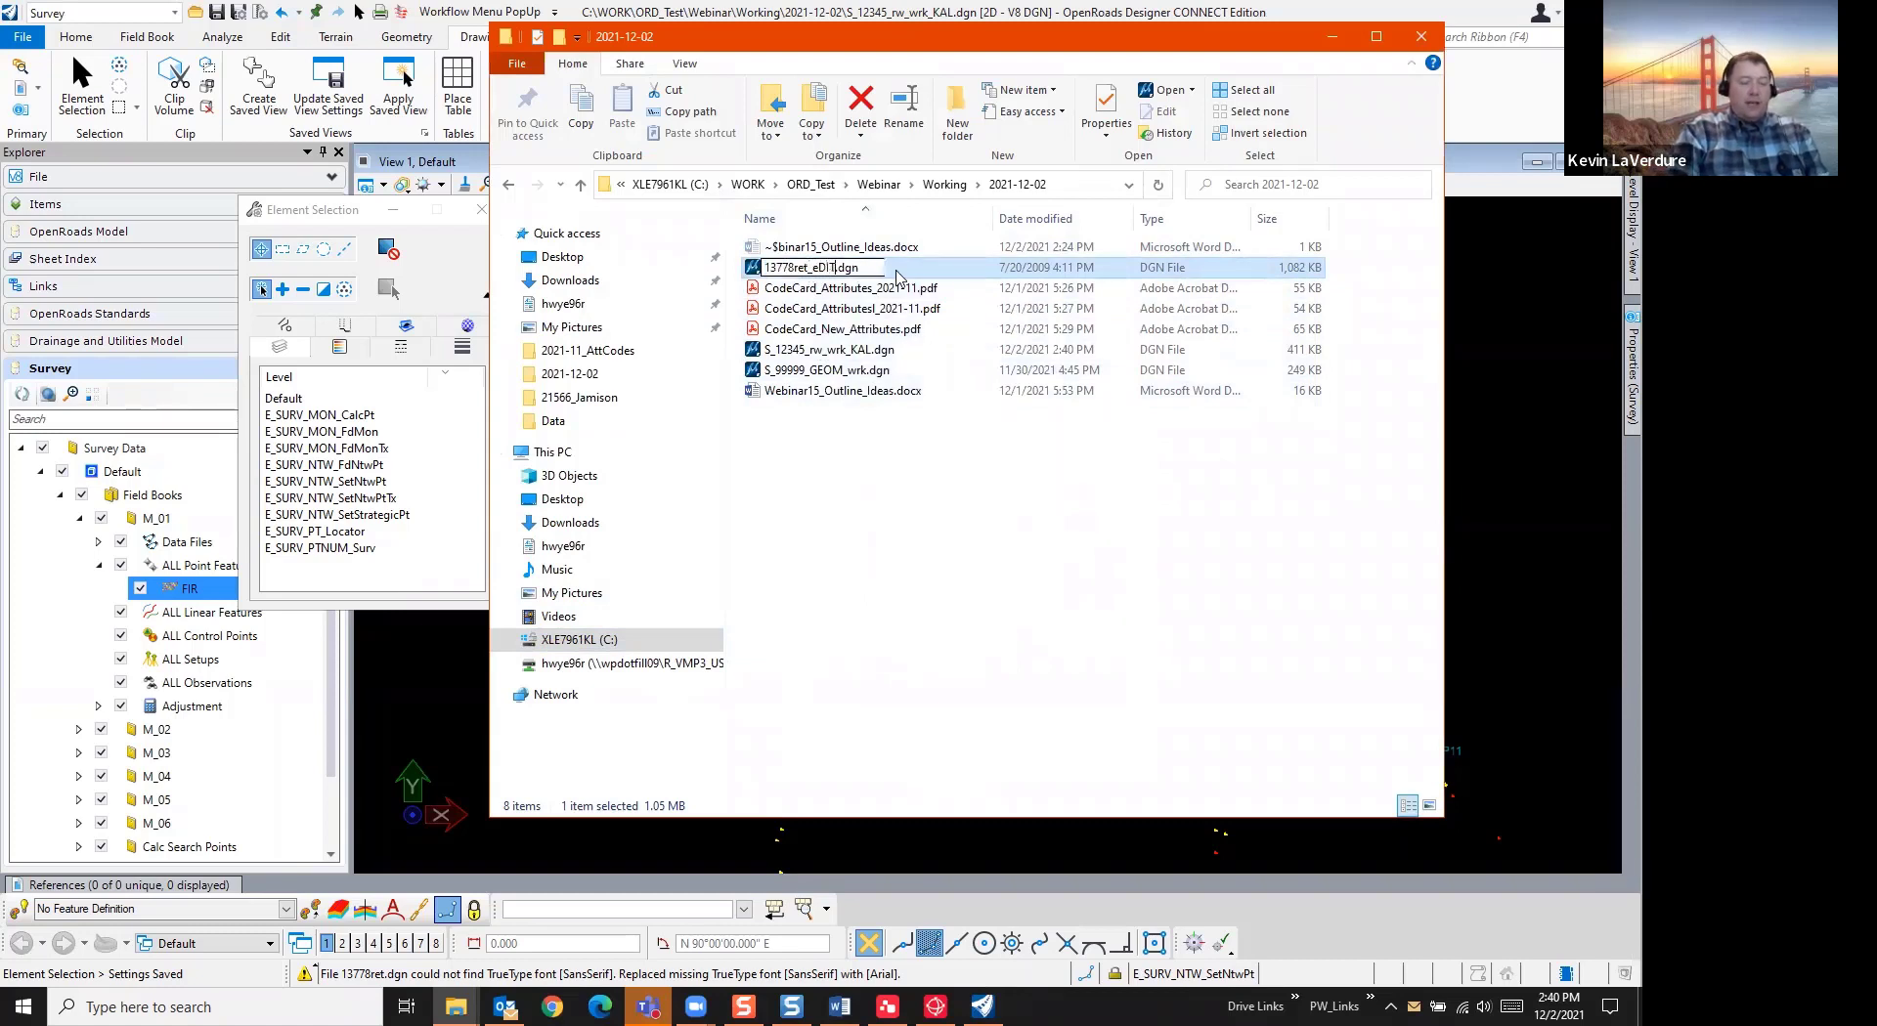
key(BackSpace)
key(BackSpace)
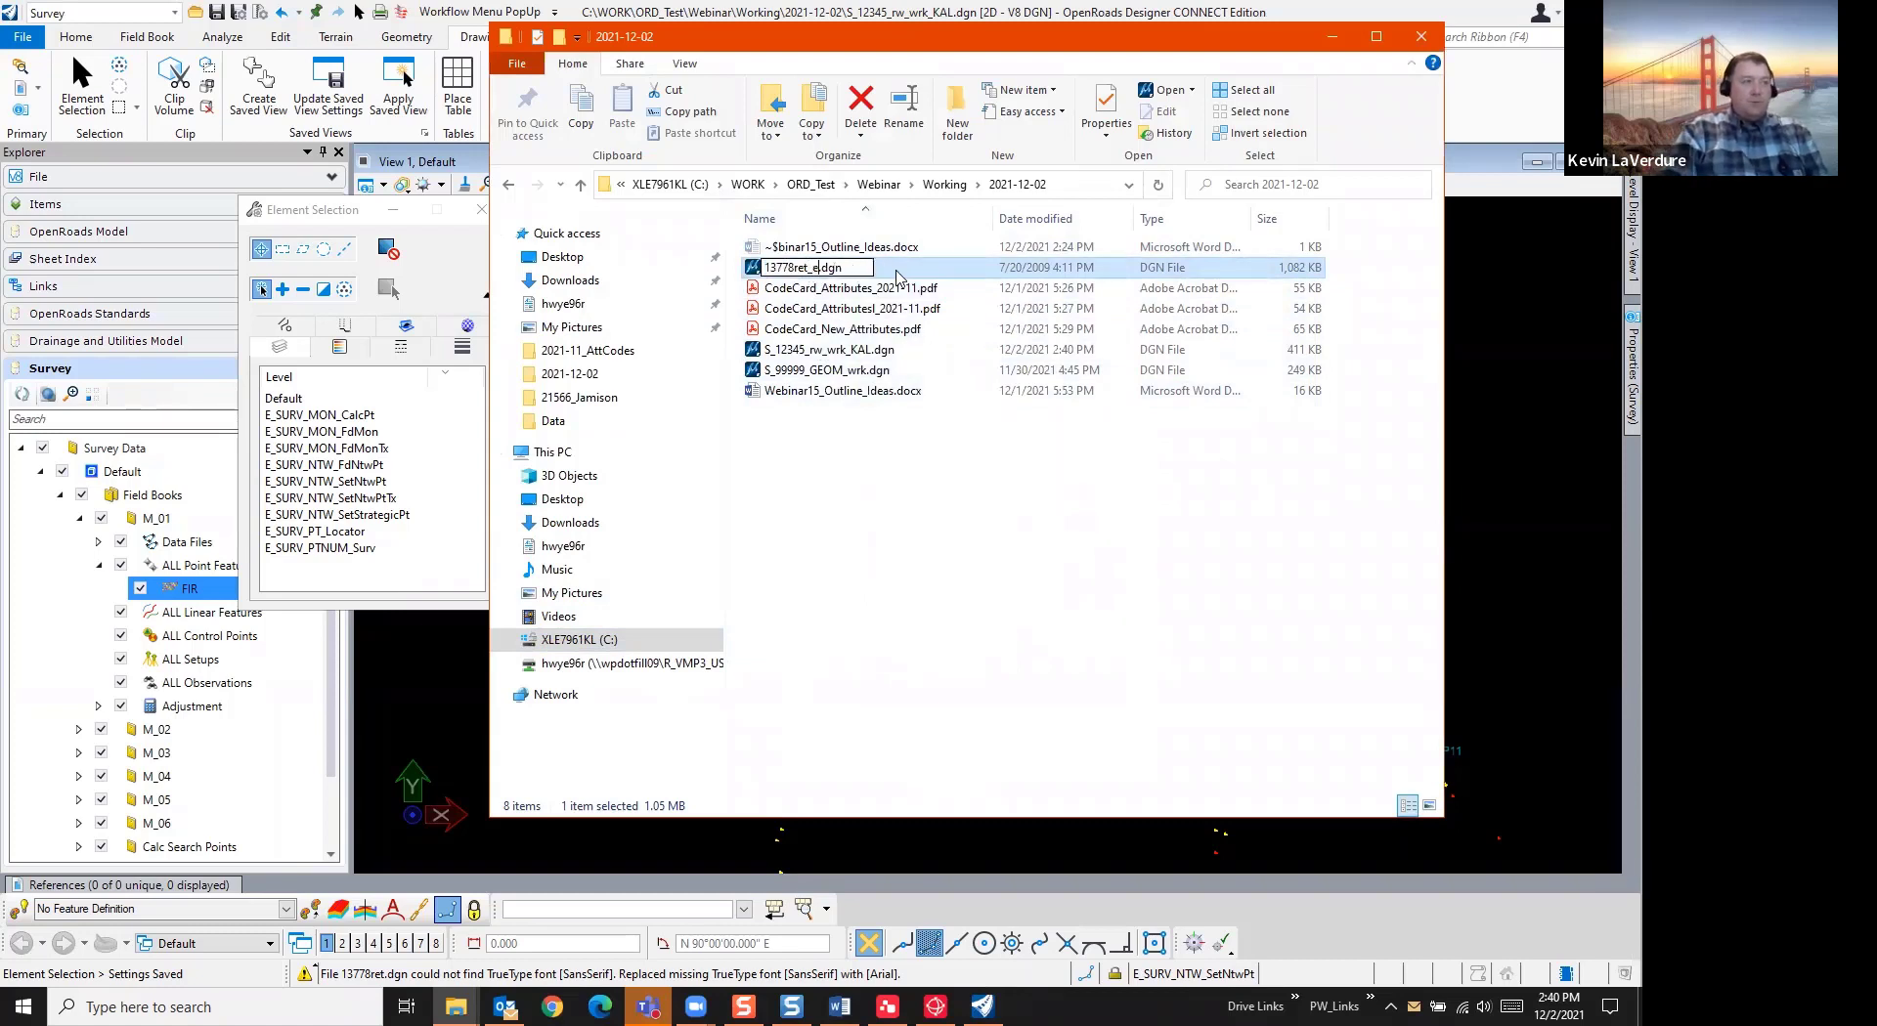
text(EDIT)
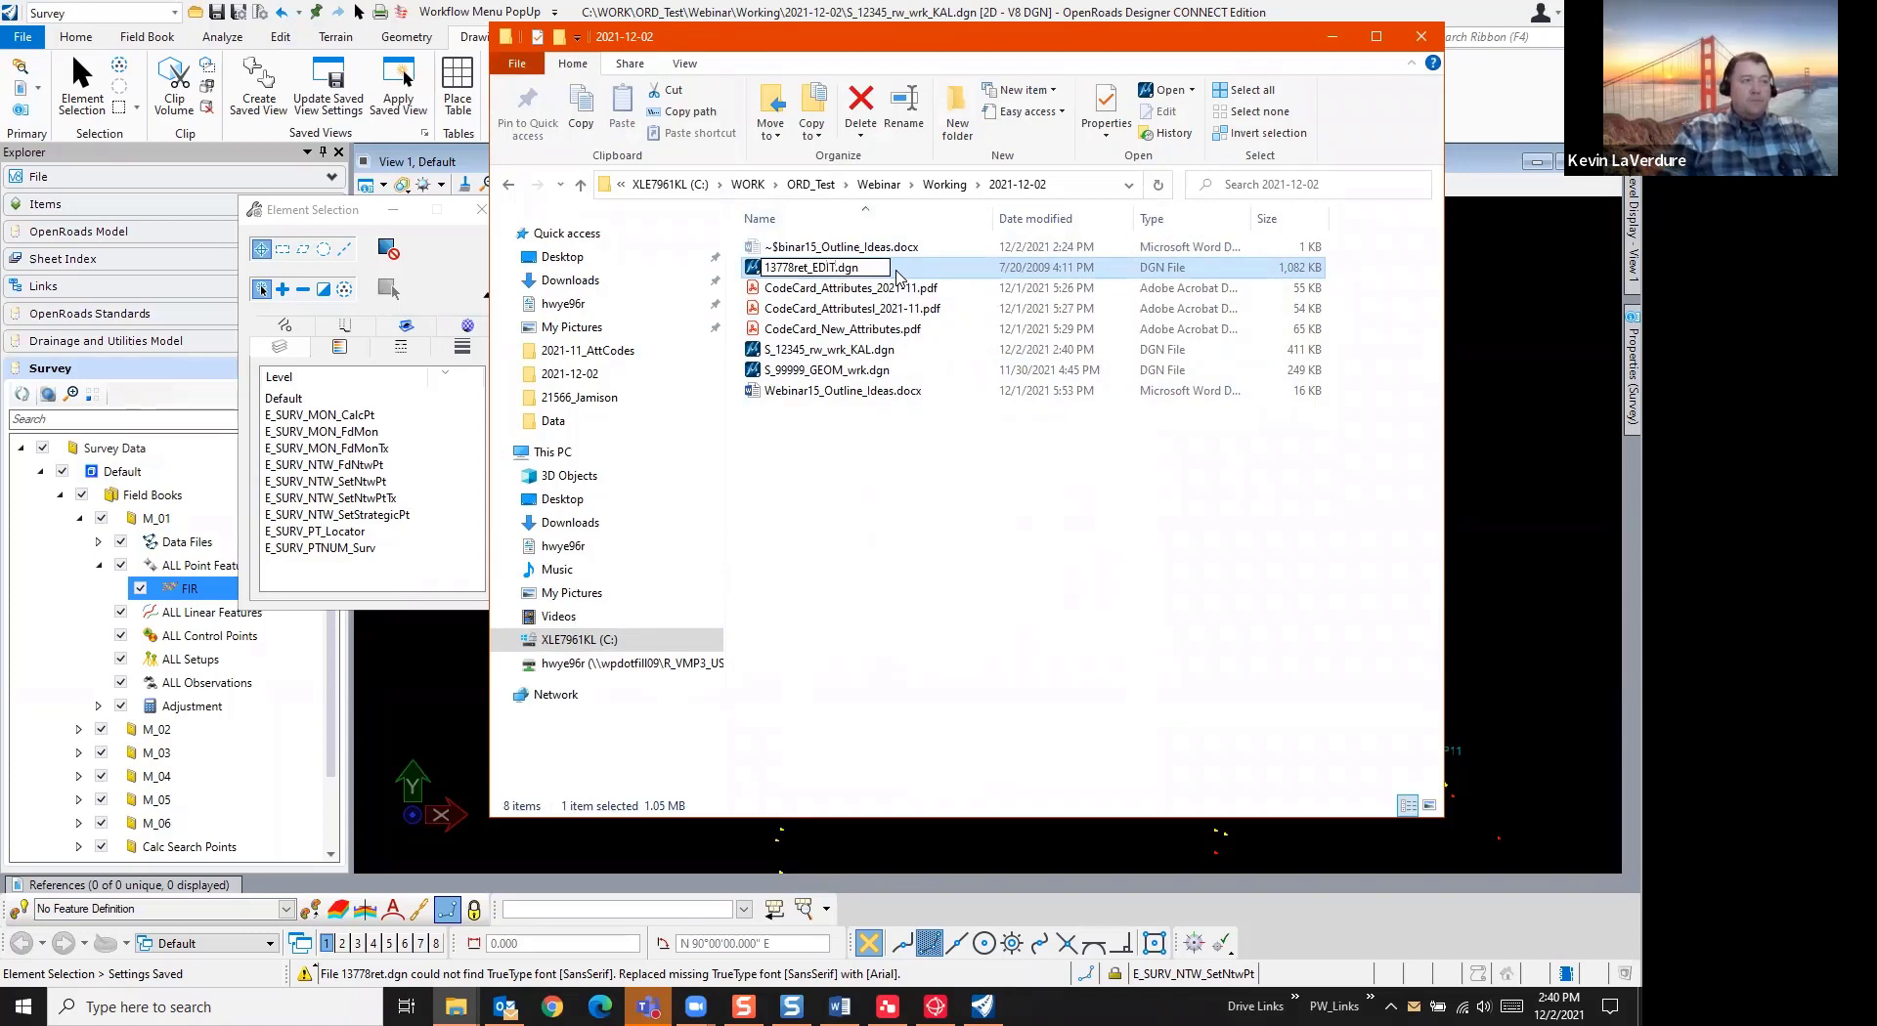
click(876, 592)
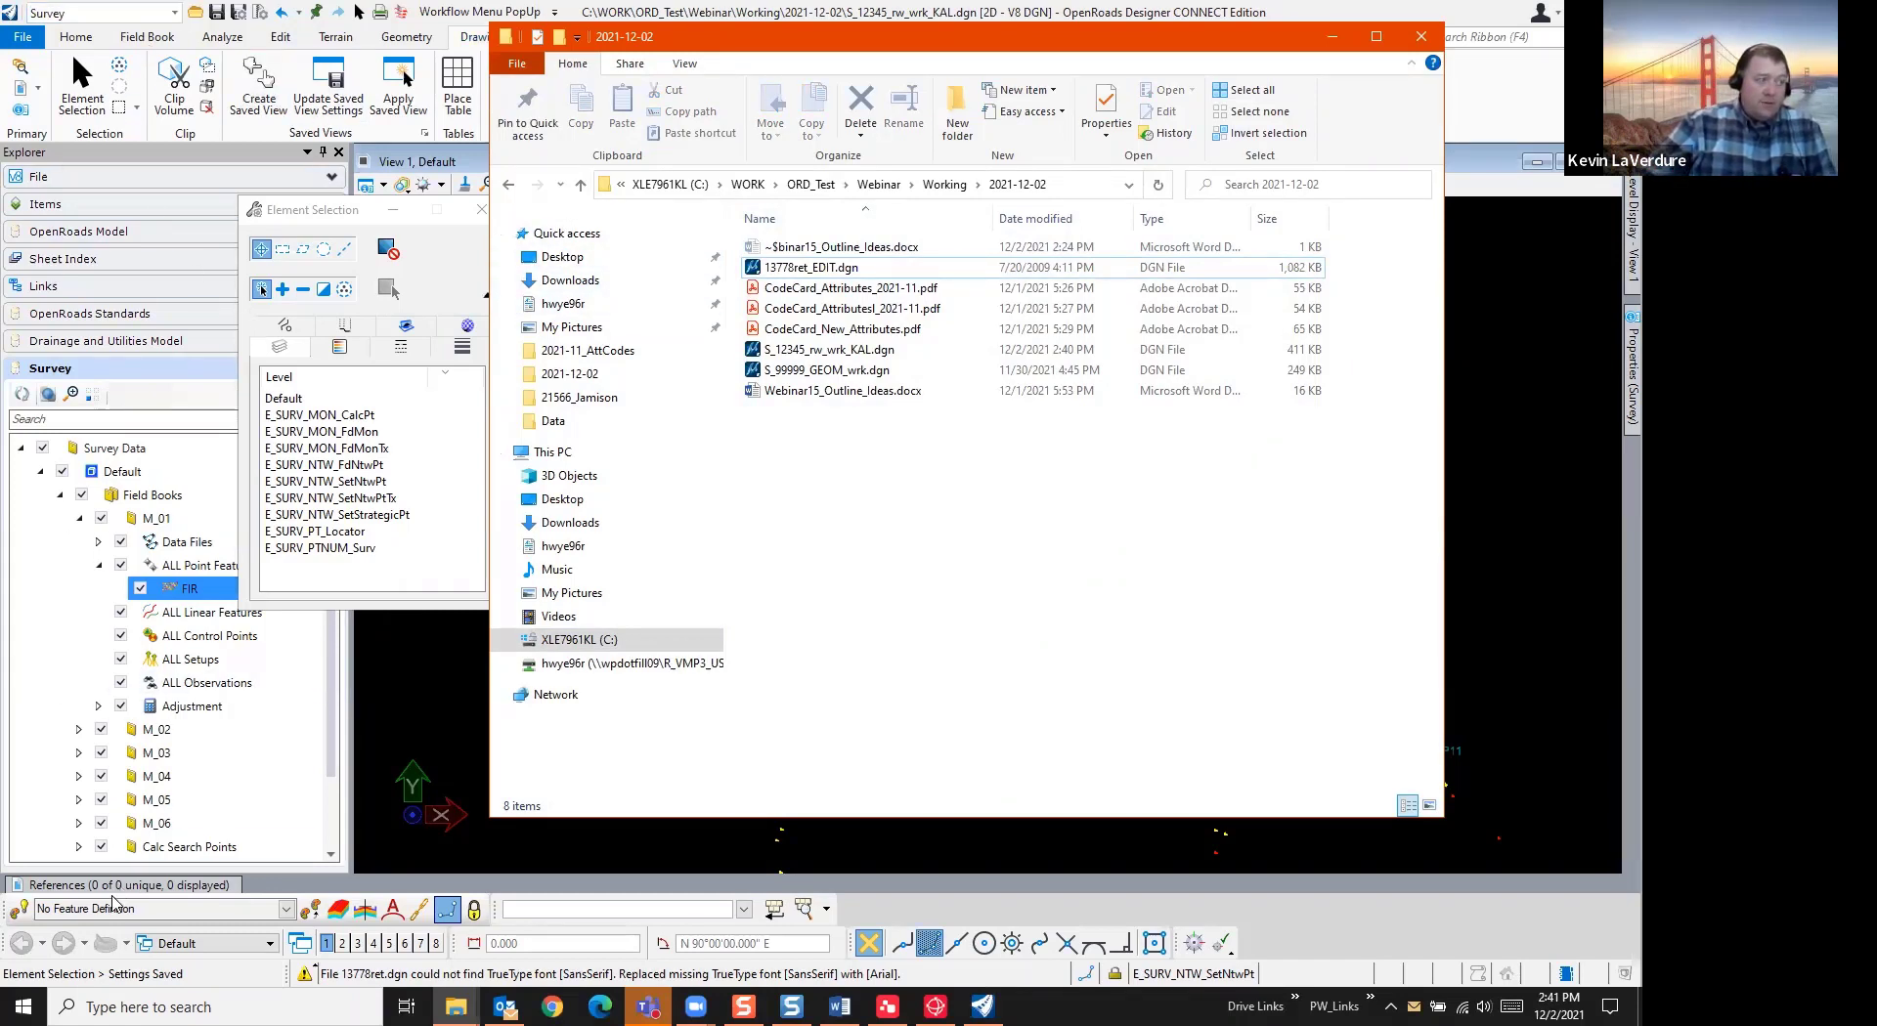
Switch to OpenRoads Designer and open 13778ret_EDIT.dgn using the active WorkSpace ODOT_CONNECT and WorkSet ODOT
click(20, 44)
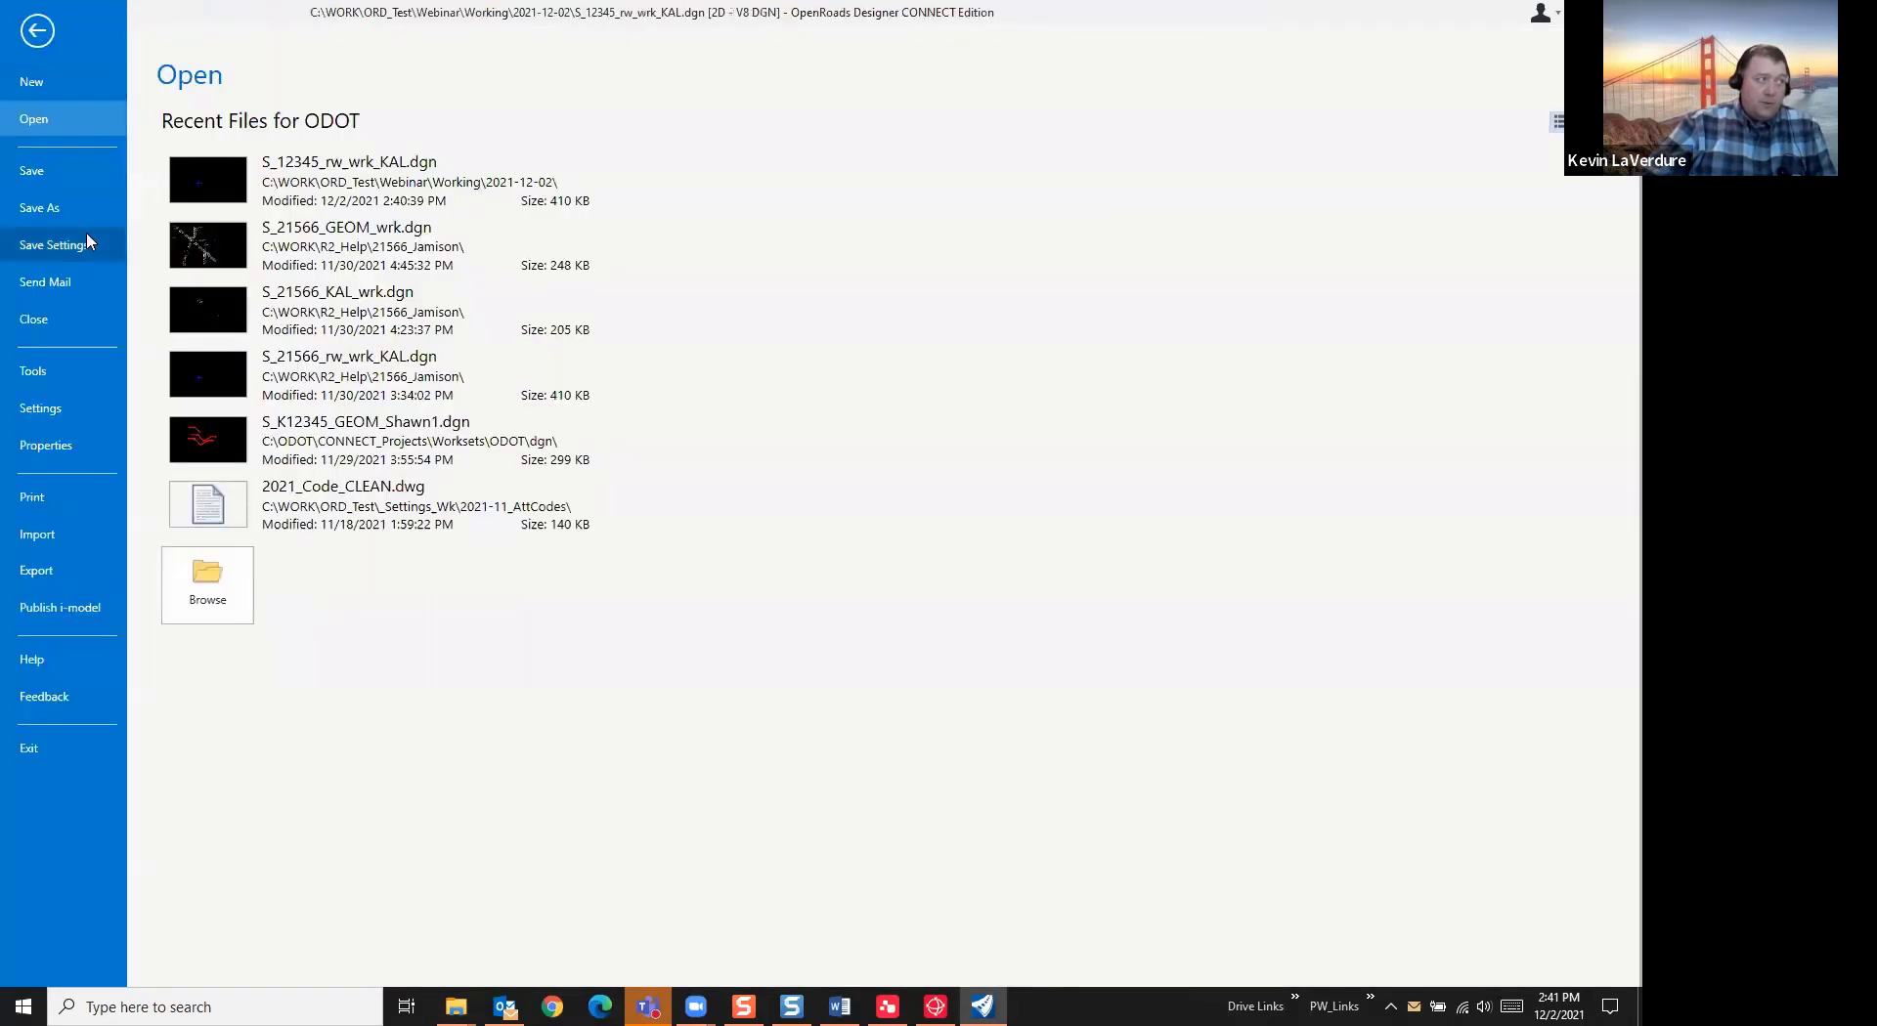
click(208, 587)
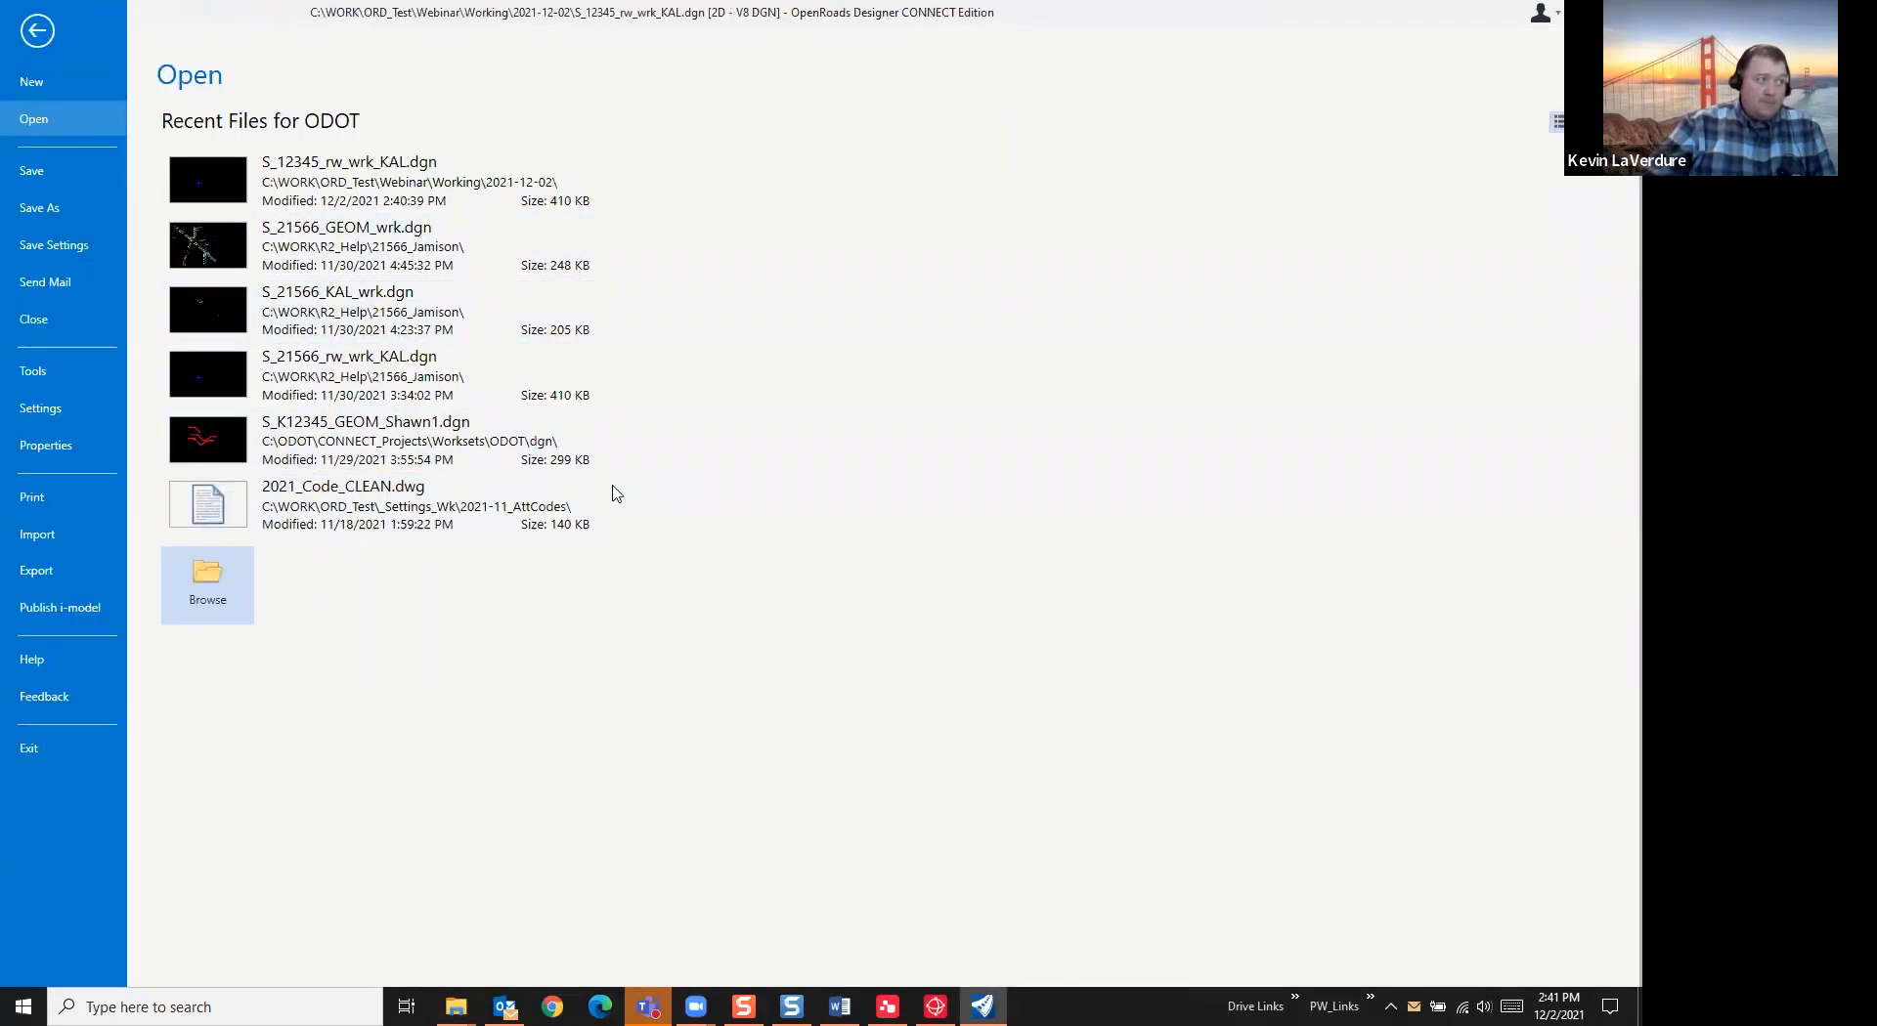
click(266, 143)
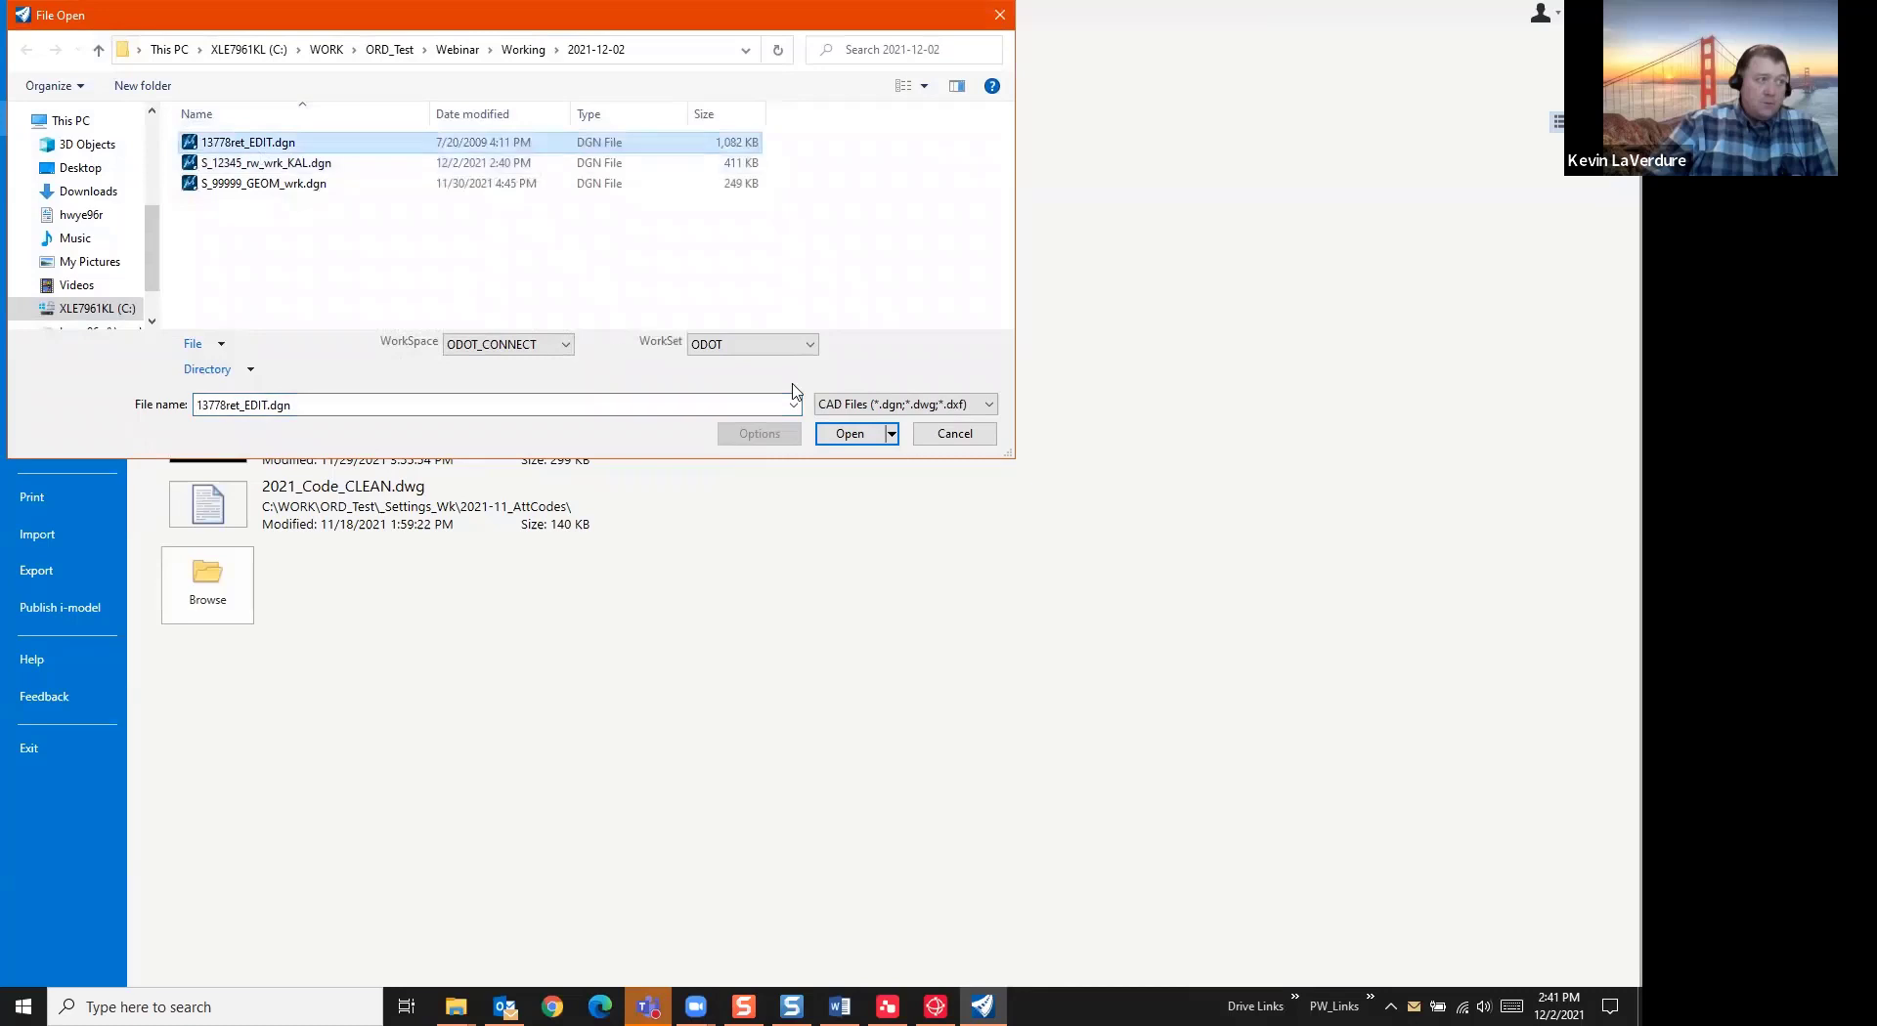
click(850, 435)
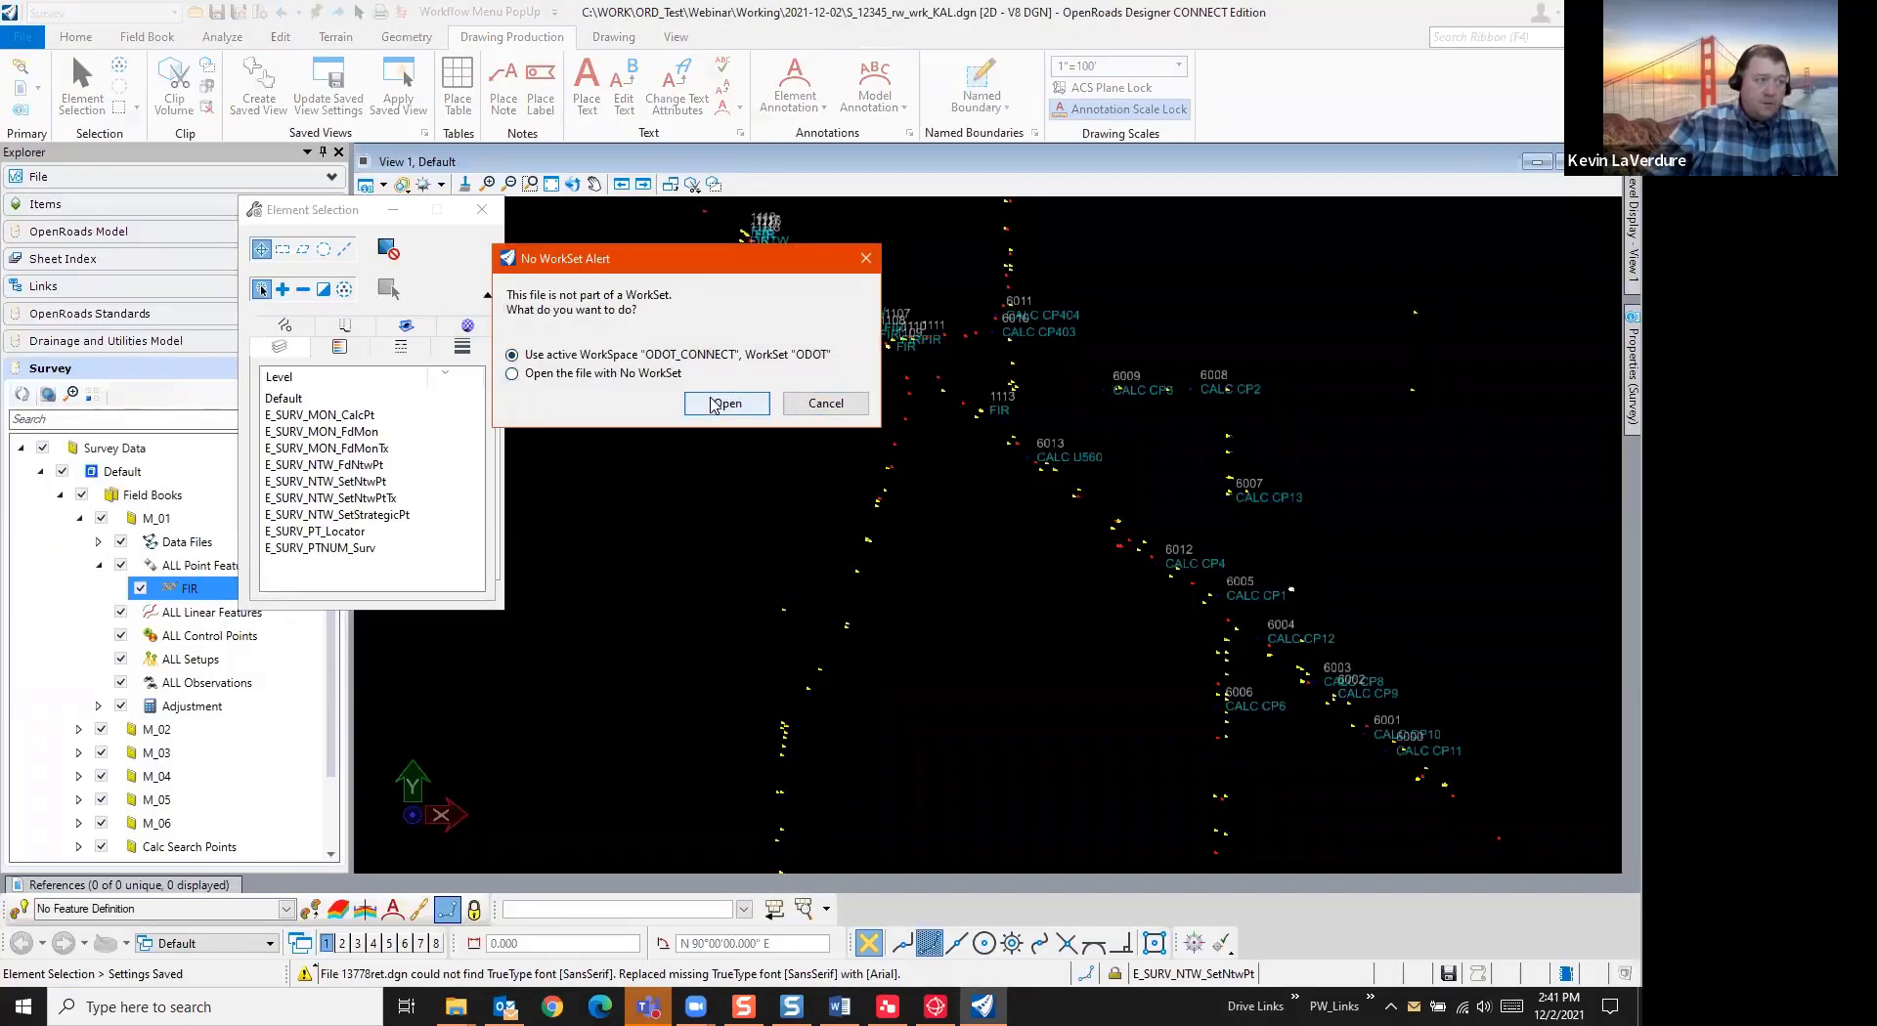
click(723, 404)
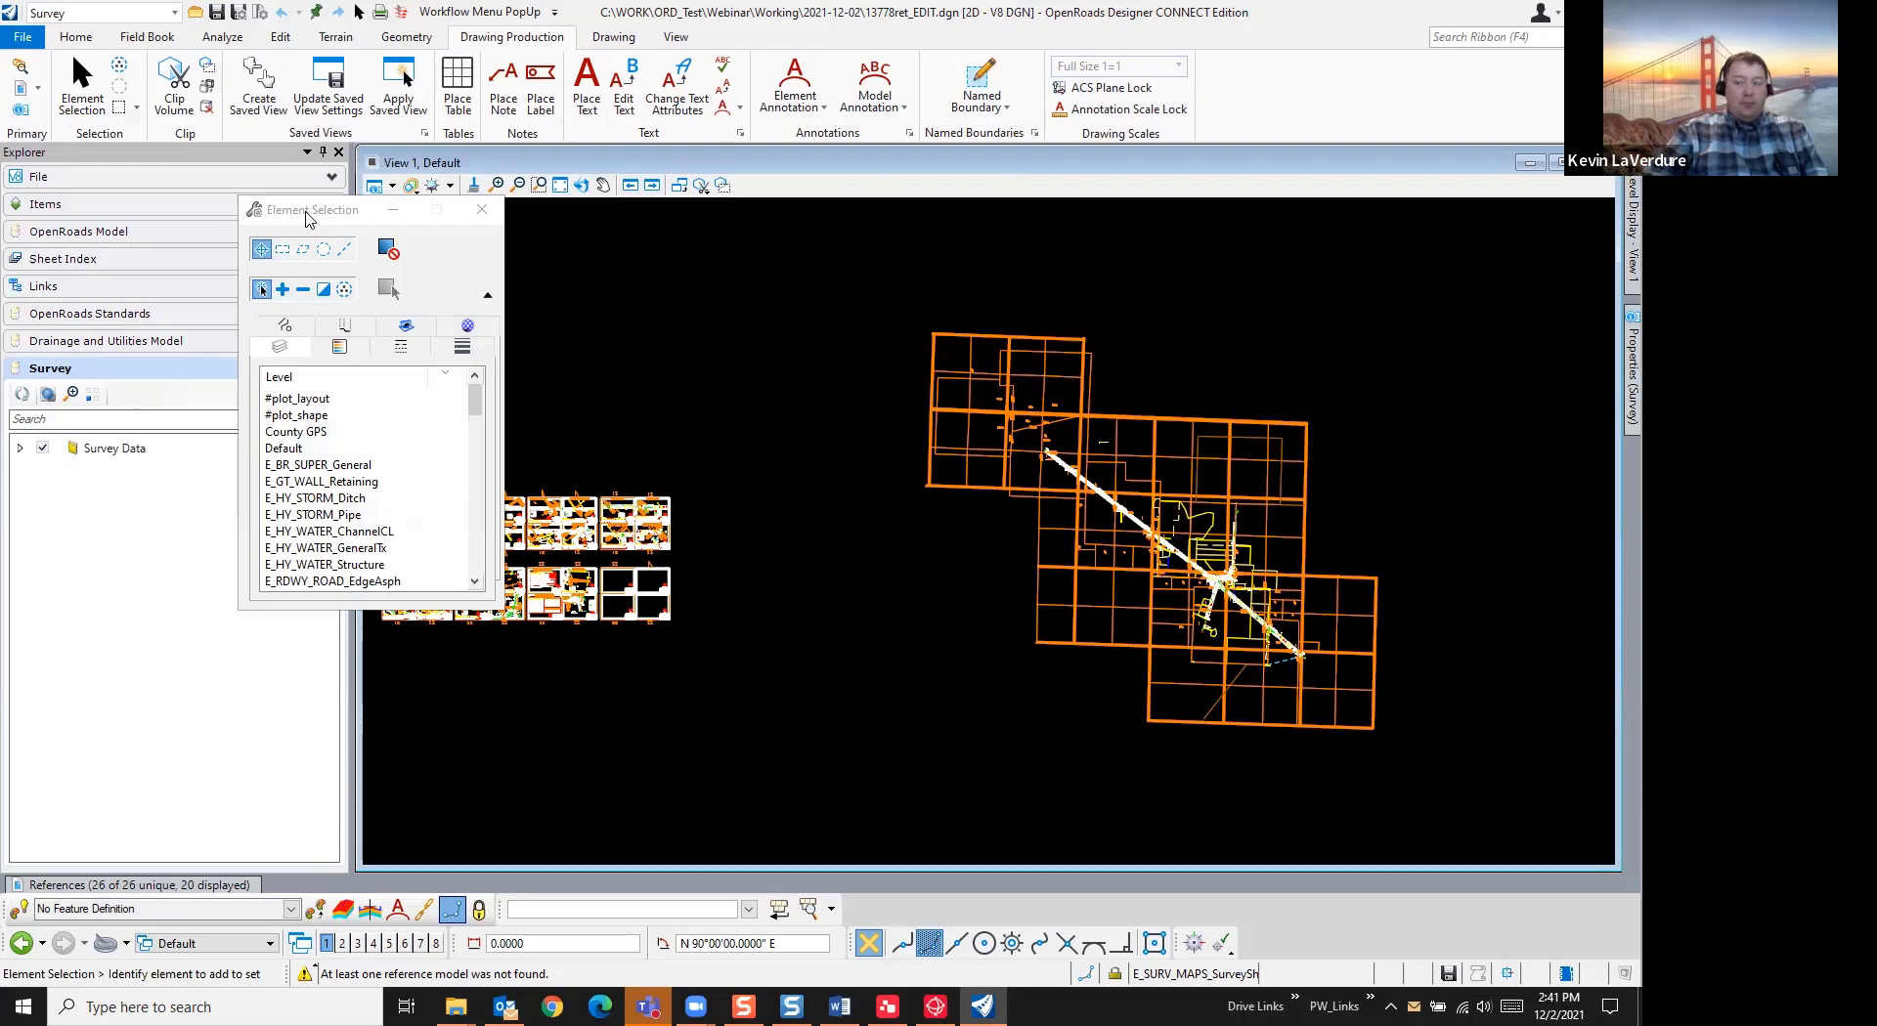
Select every shared cell in the drawing by element type, check the selection around the sheet 23 legend, and delete the selected cells
click(285, 329)
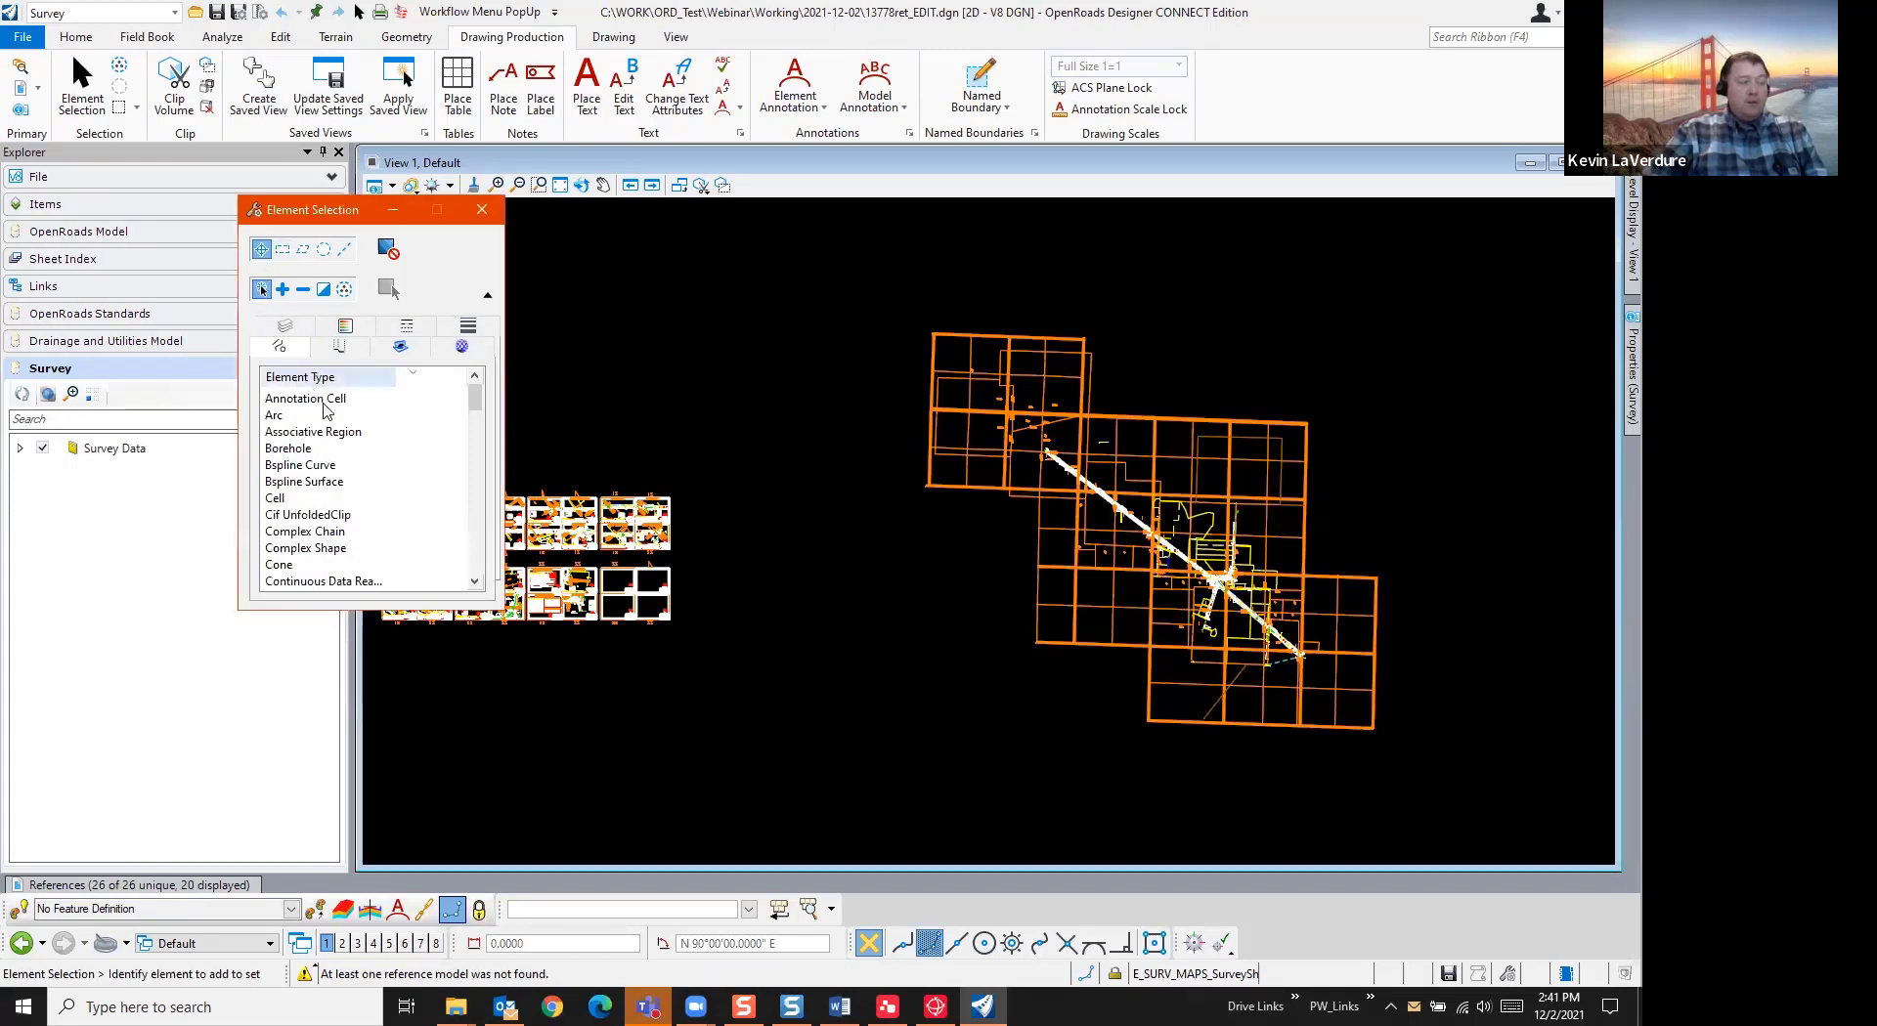
click(479, 433)
drag(479, 428, 482, 537)
click(316, 529)
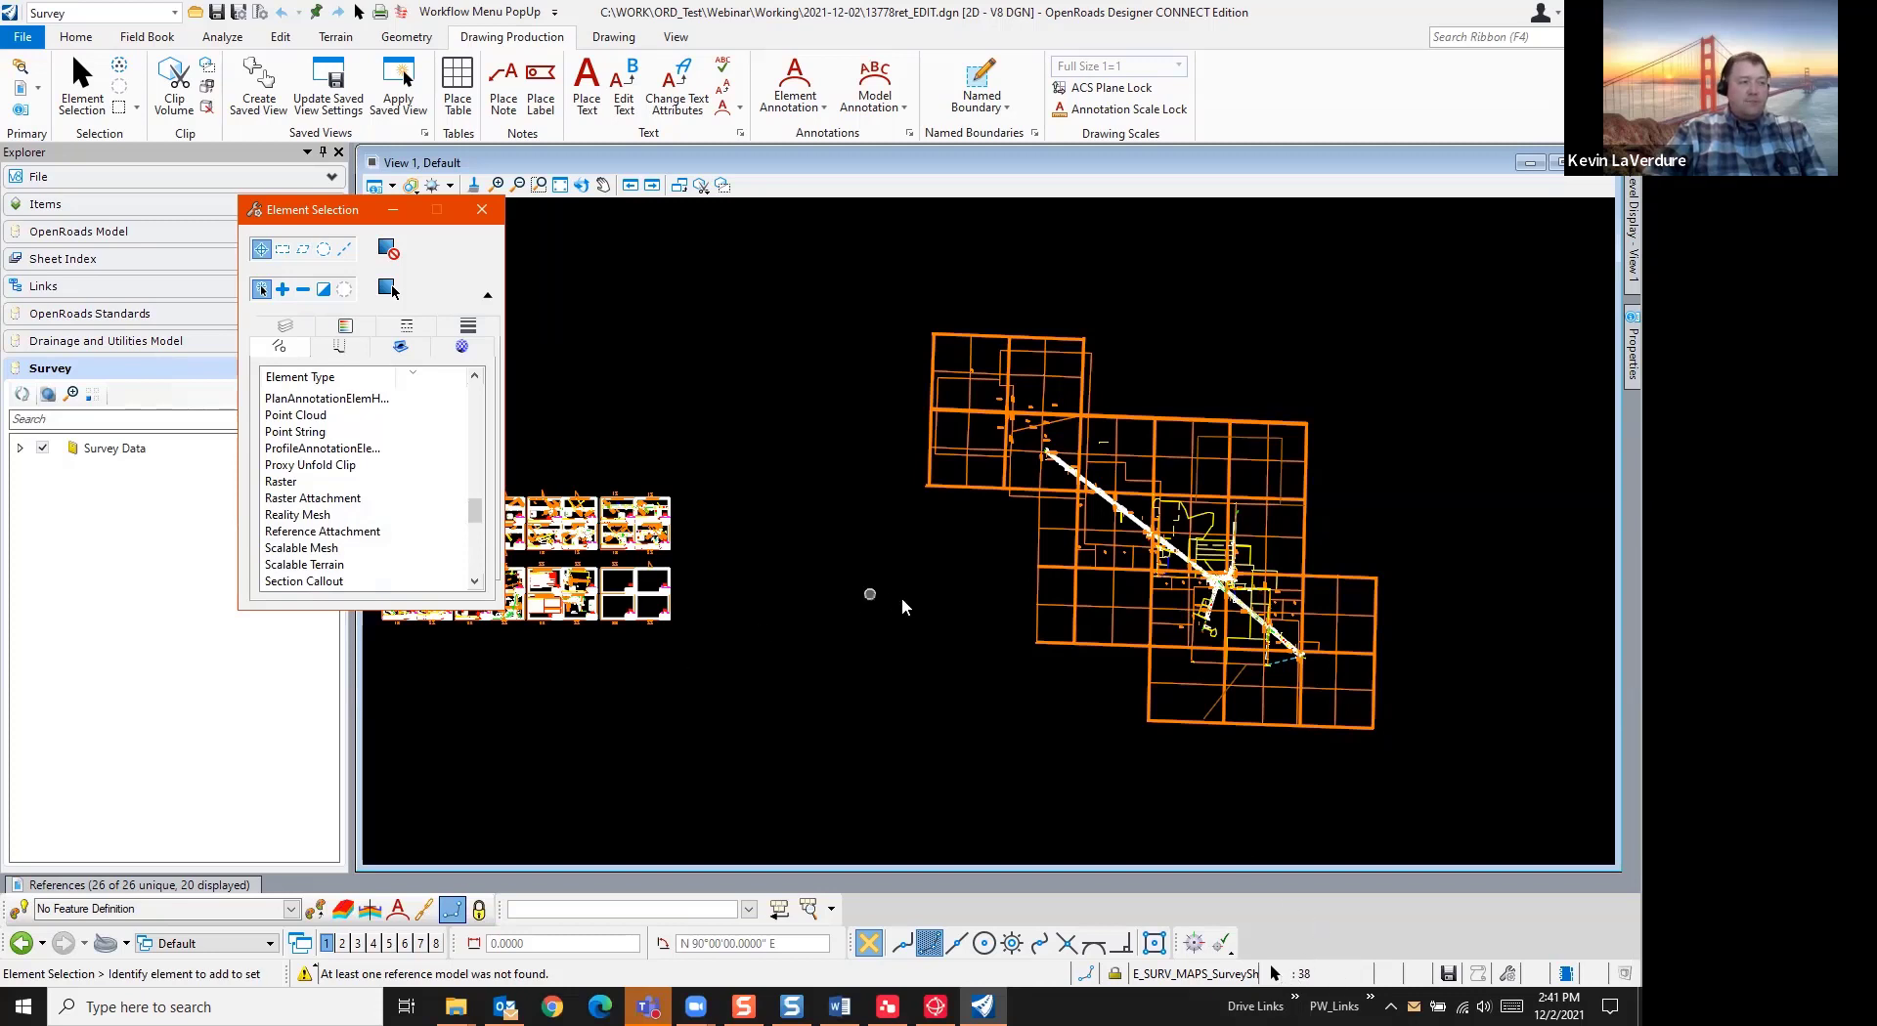
scroll(952, 598, down, 3)
scroll(718, 565, up, 5)
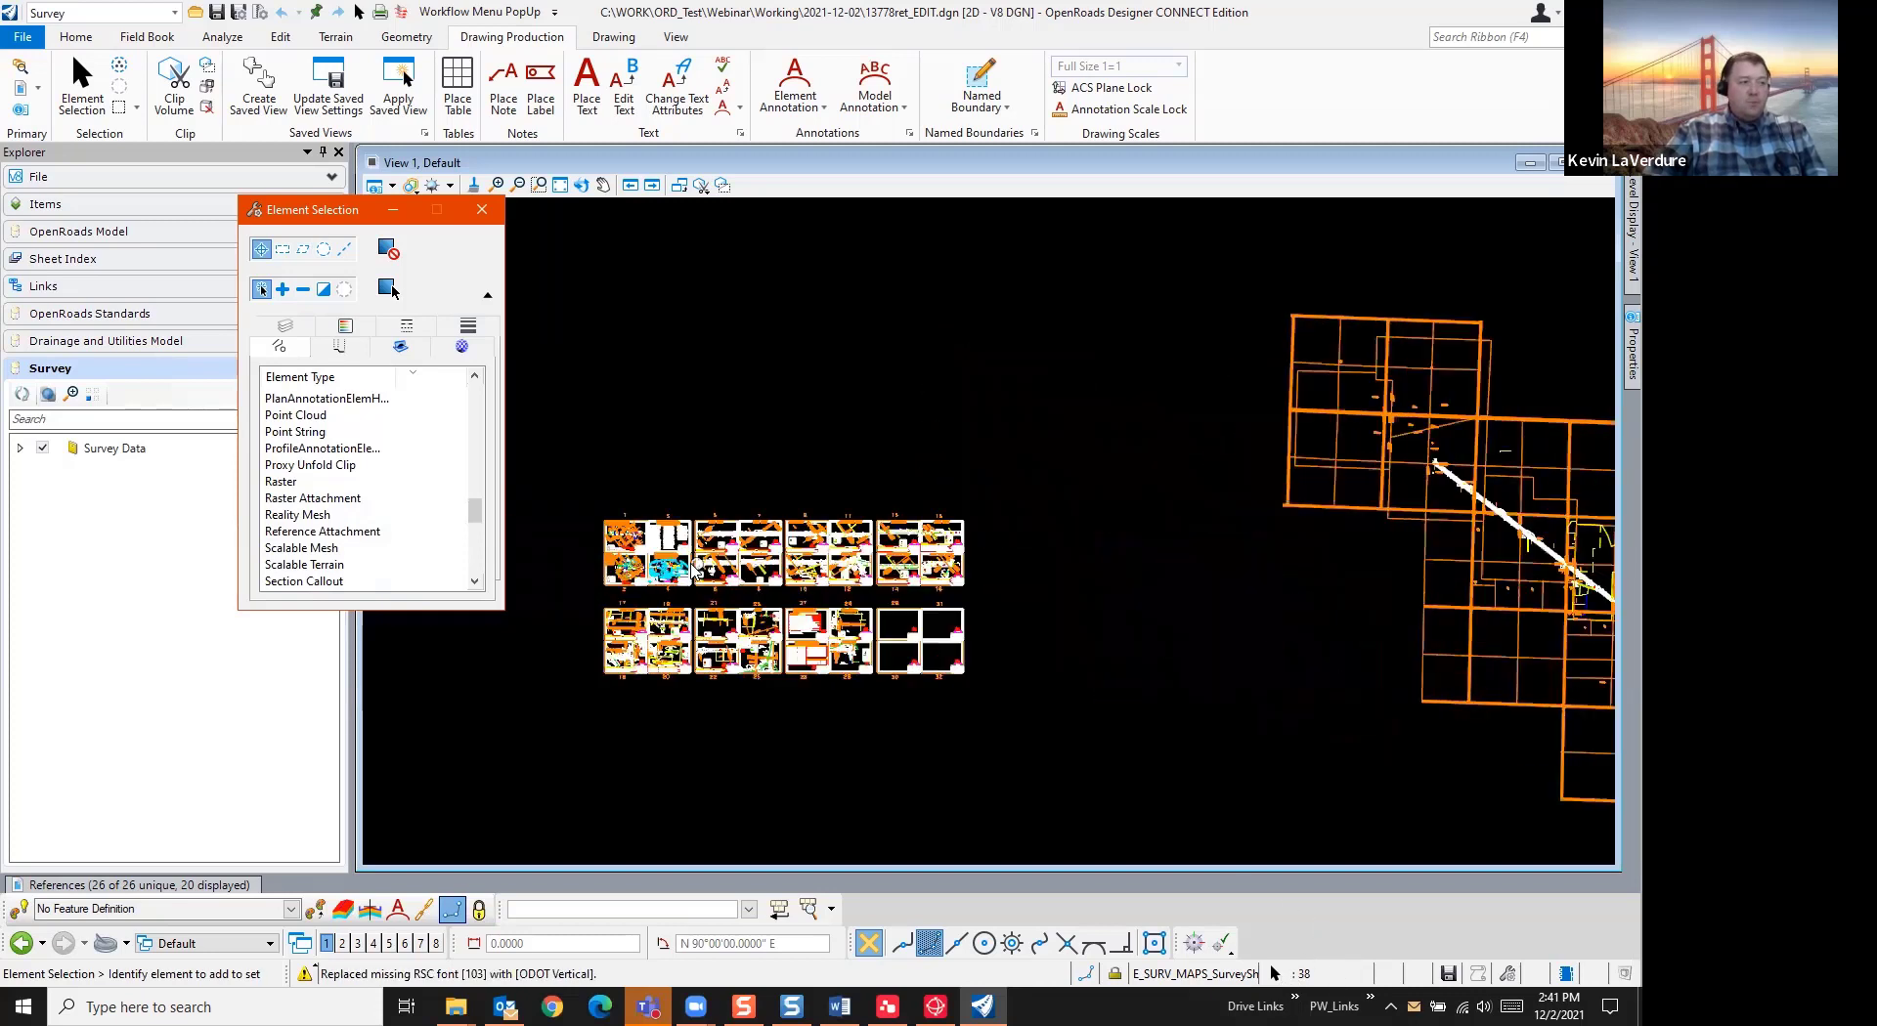
scroll(675, 626, up, 8)
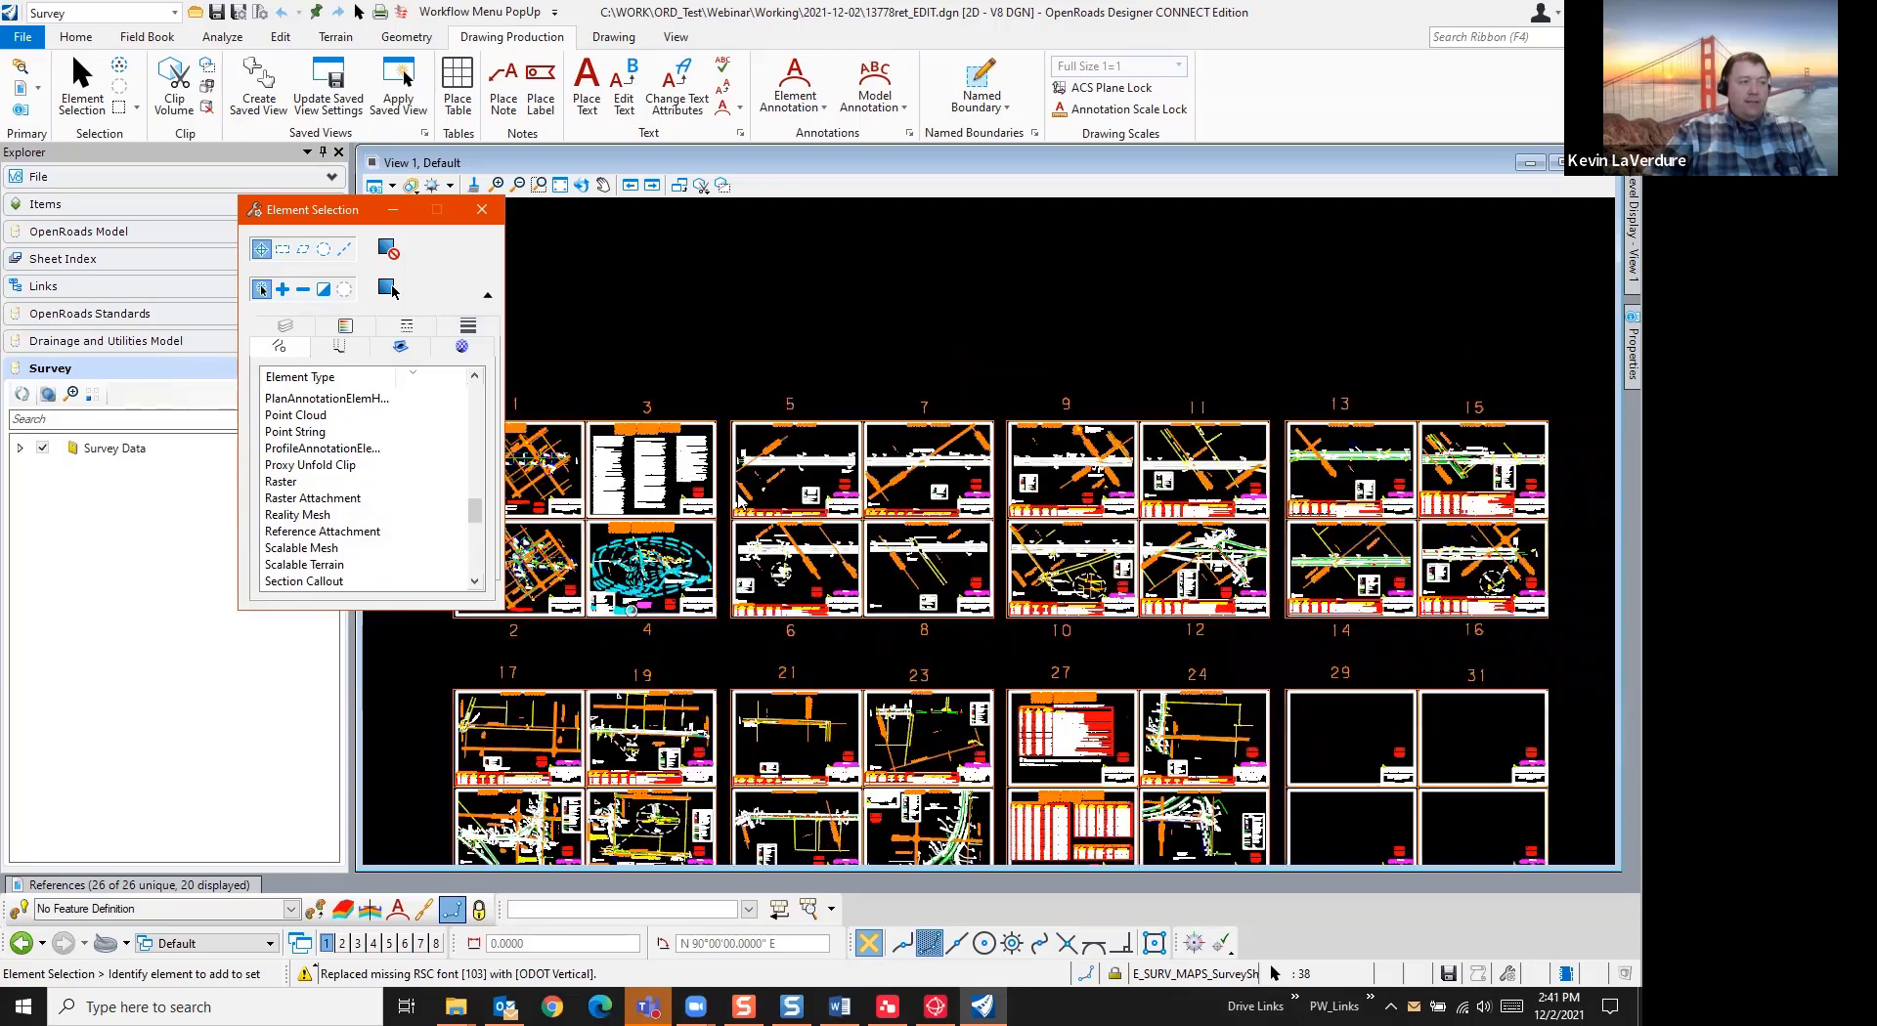
scroll(1474, 603, up, 6)
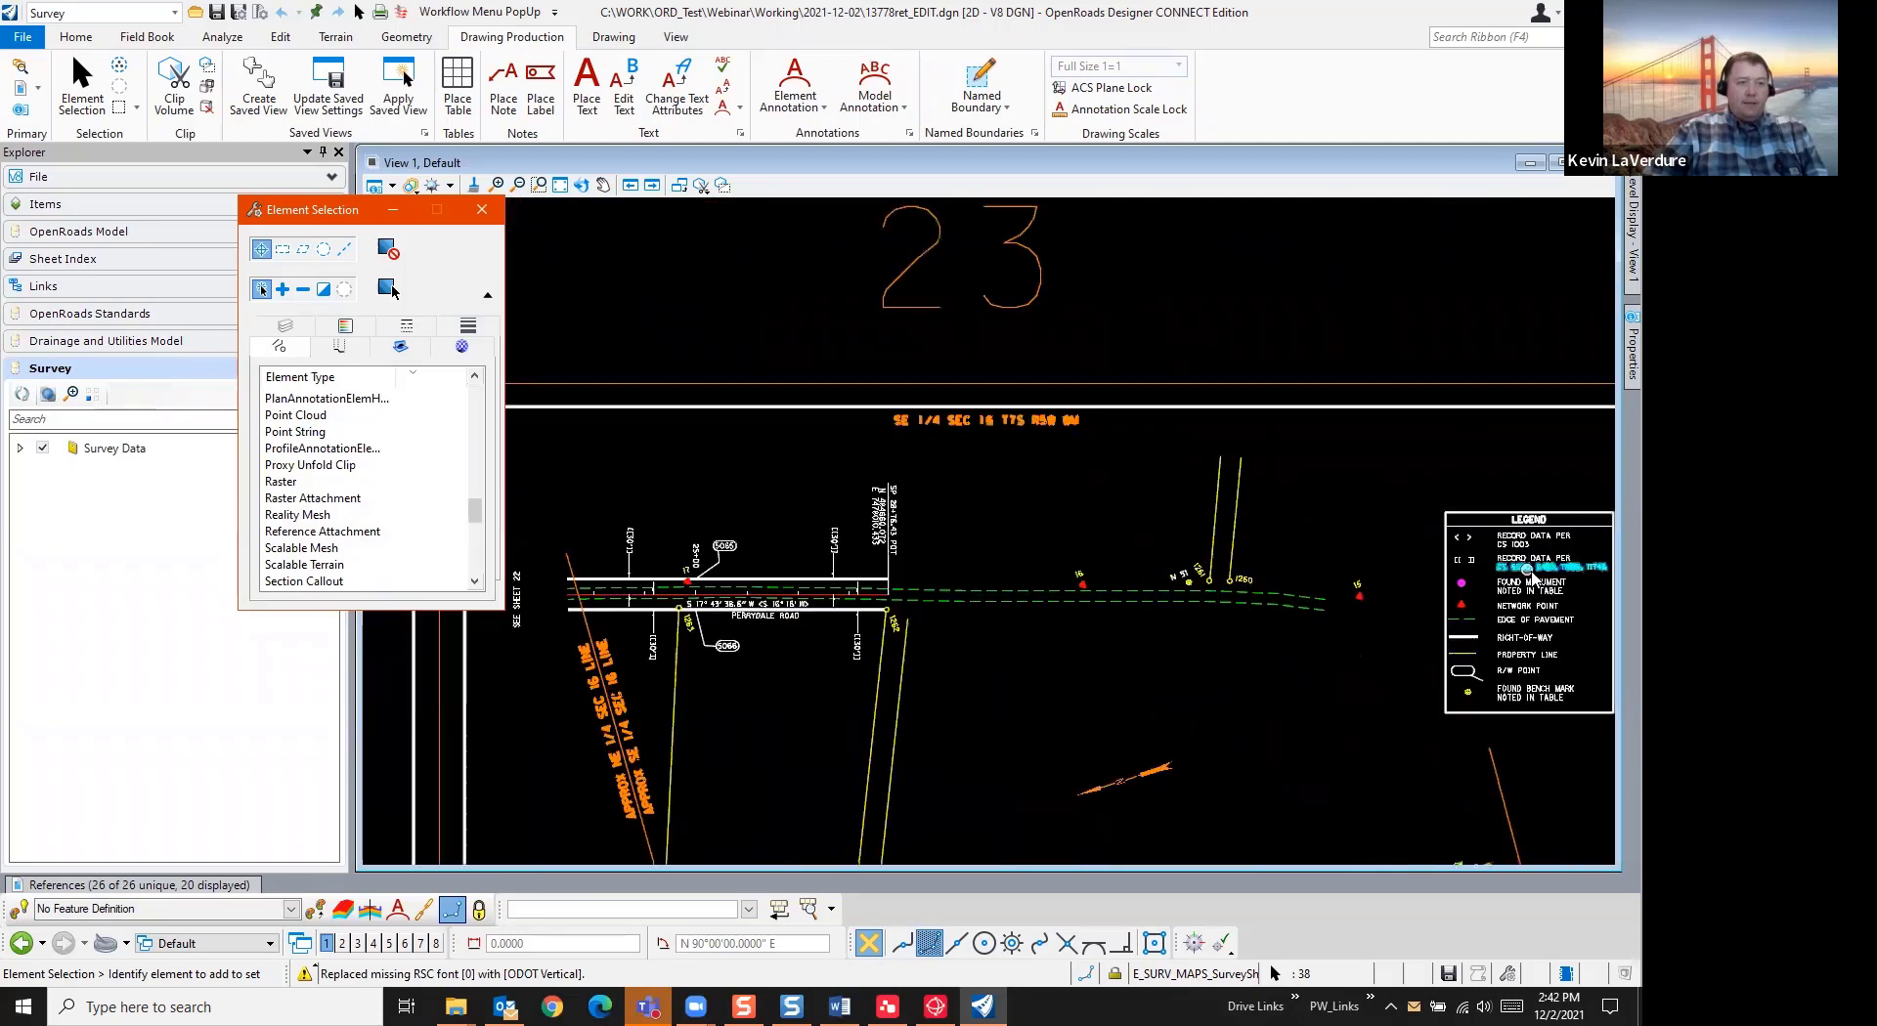
drag(1474, 602, 1006, 538)
mouse_move(914, 525)
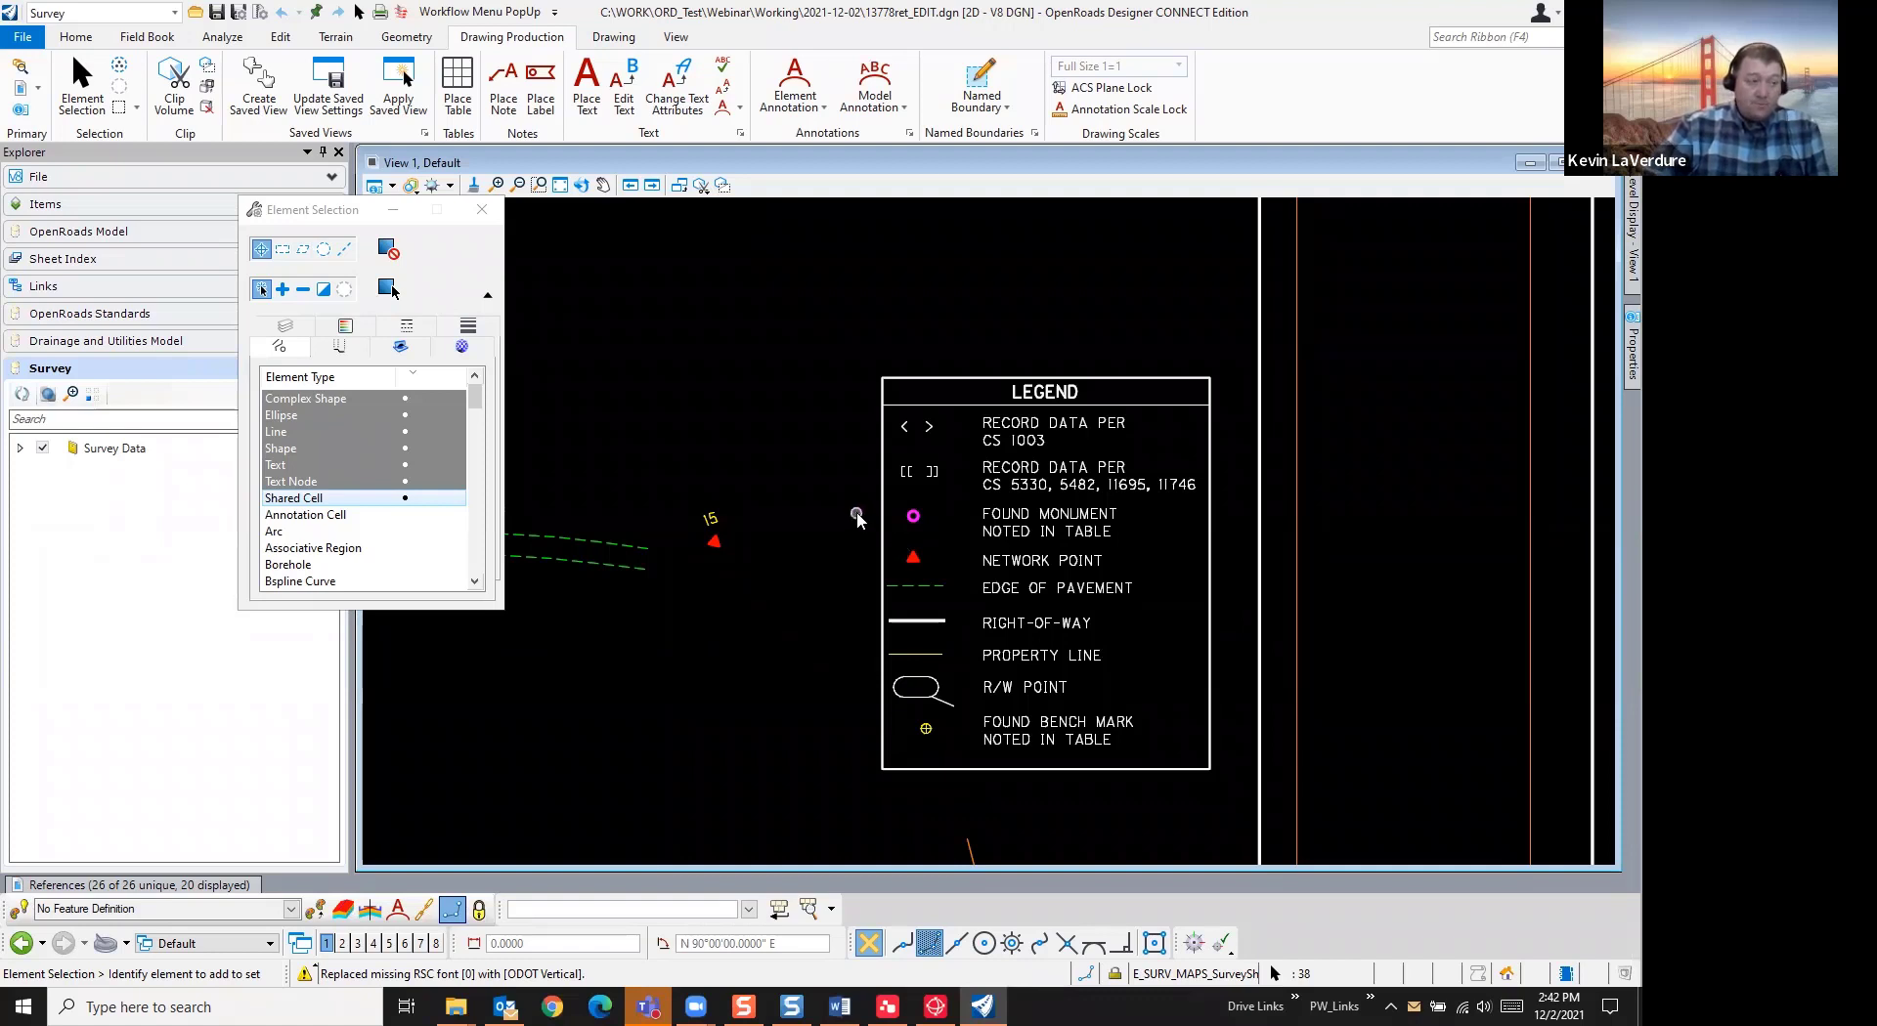
scroll(857, 518, down, 5)
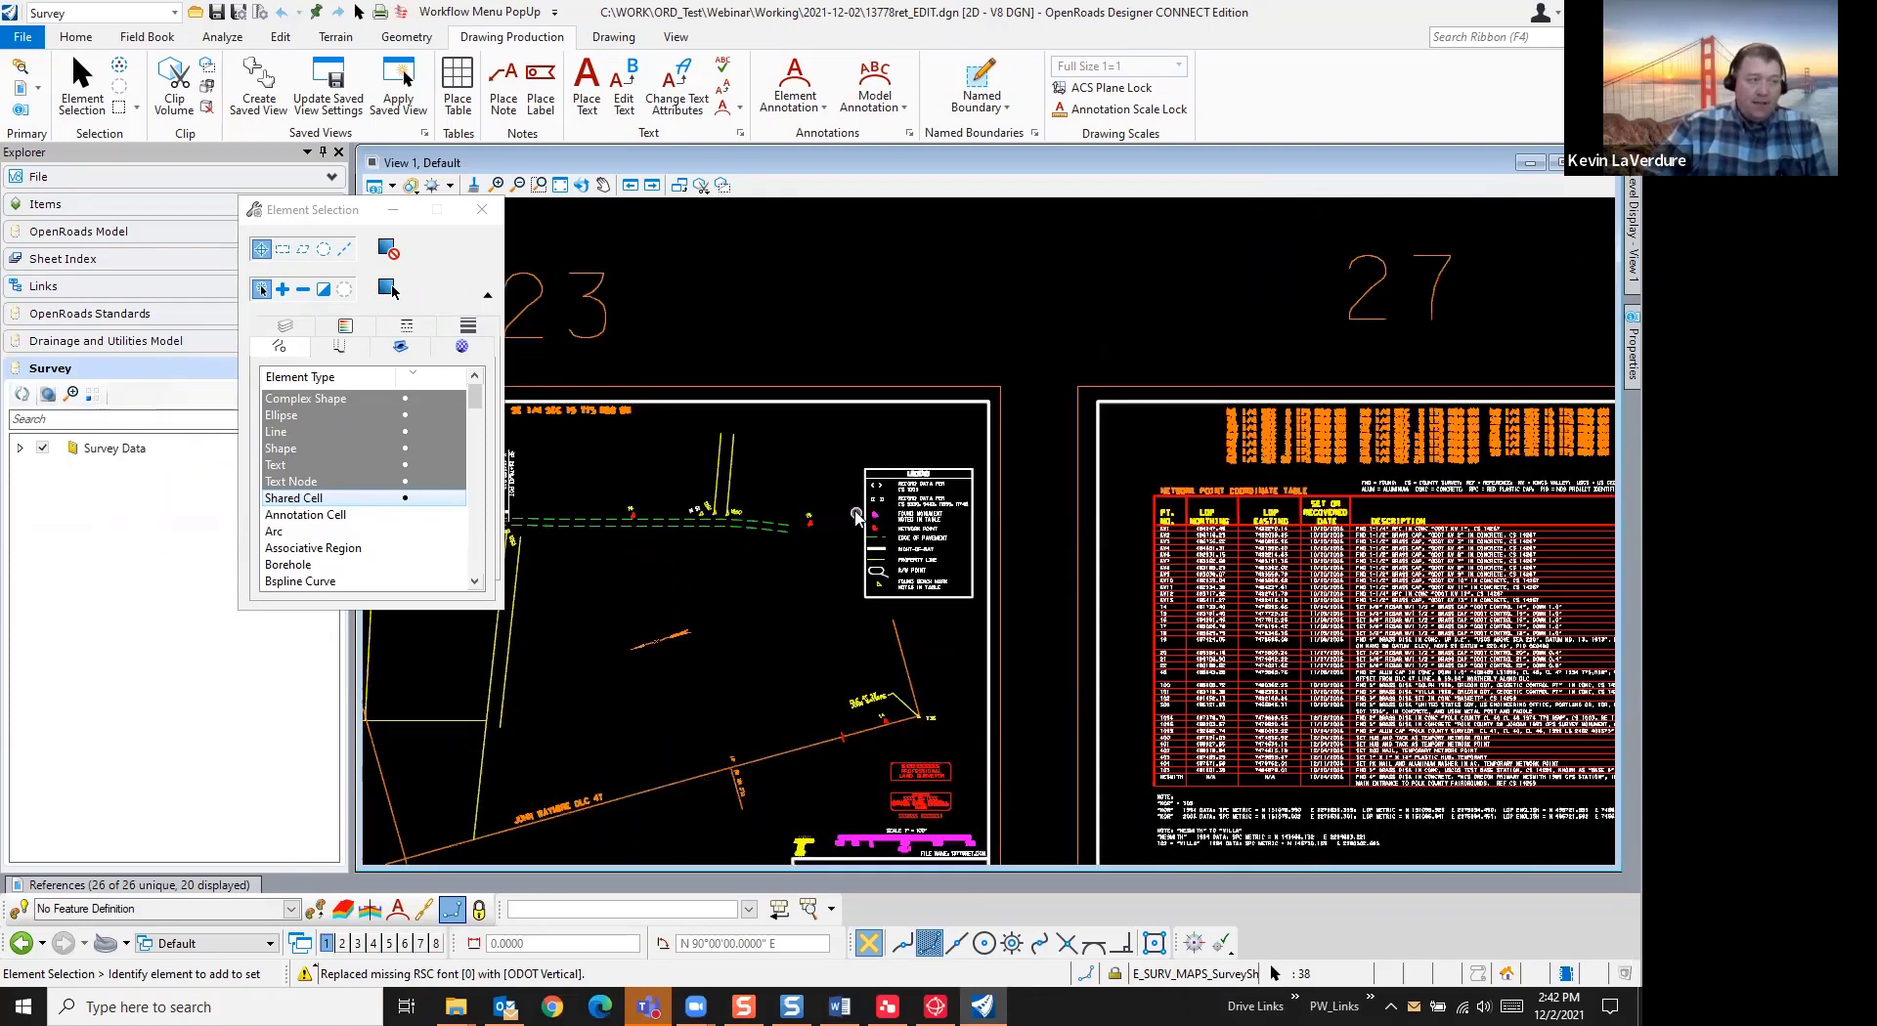
scroll(857, 518, down, 6)
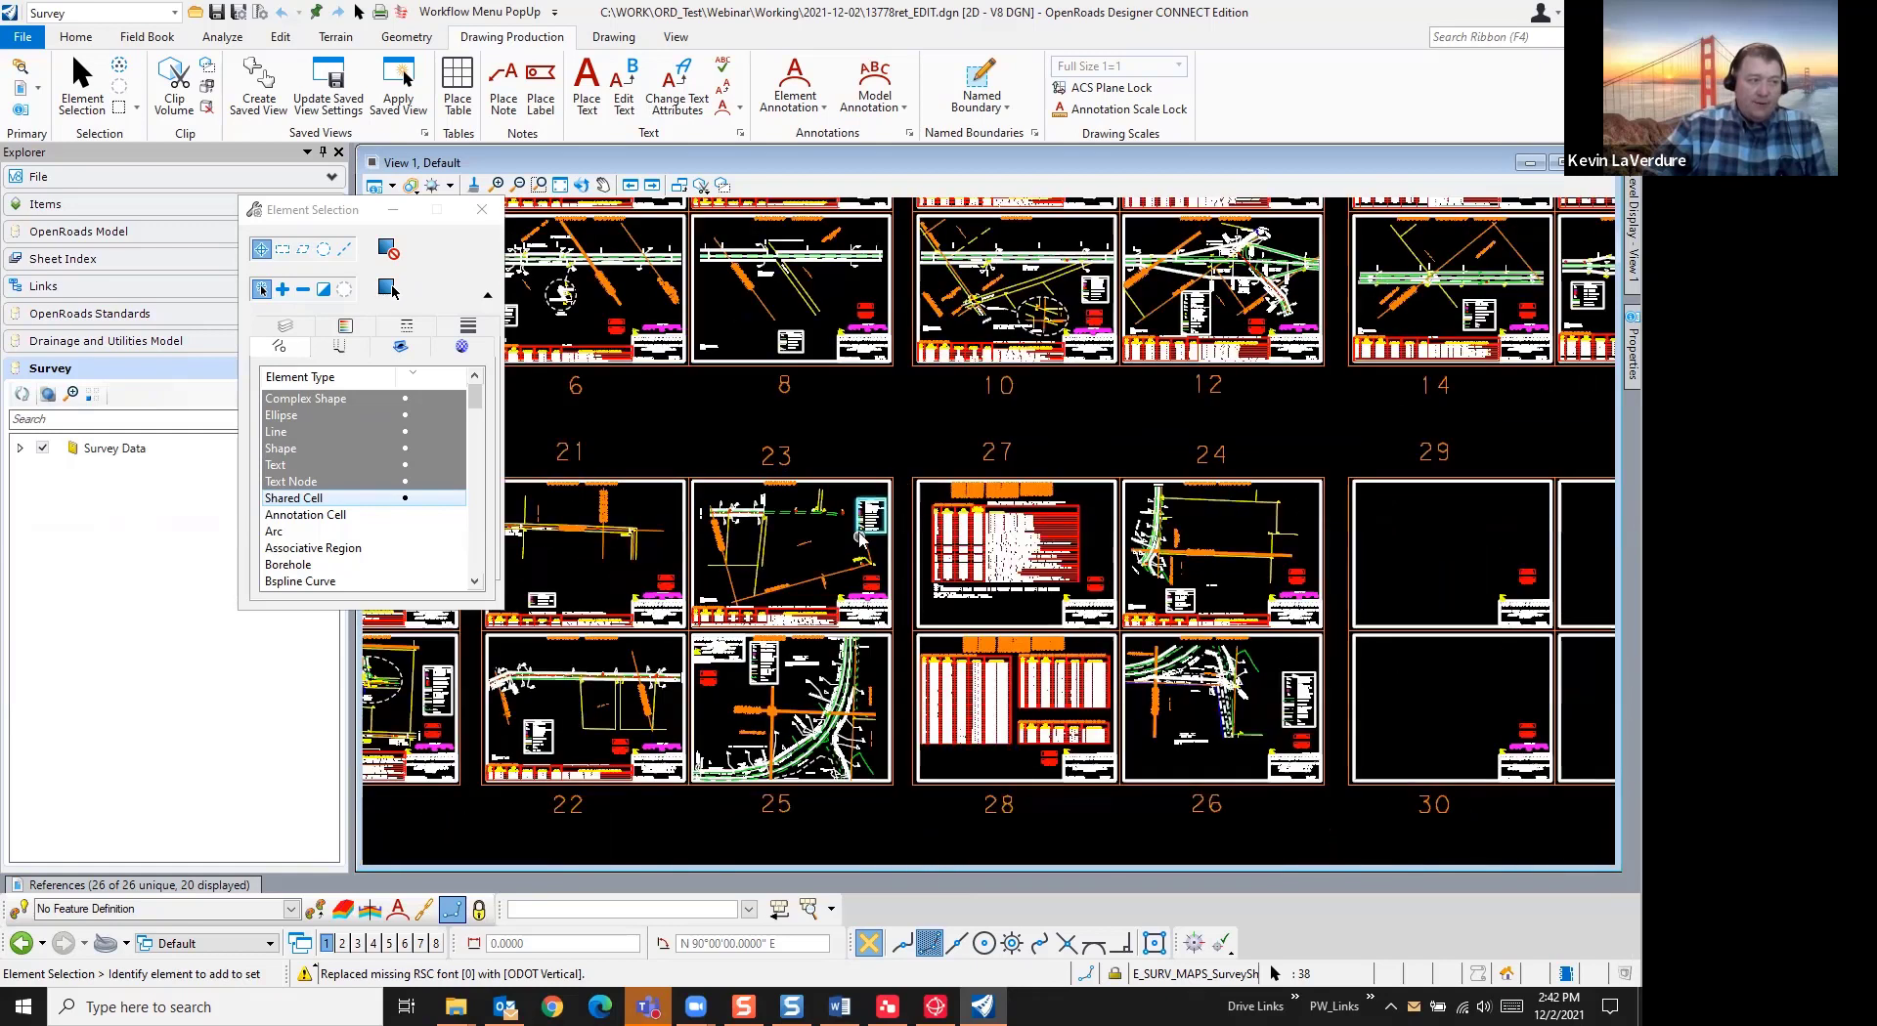
scroll(852, 512, up, 10)
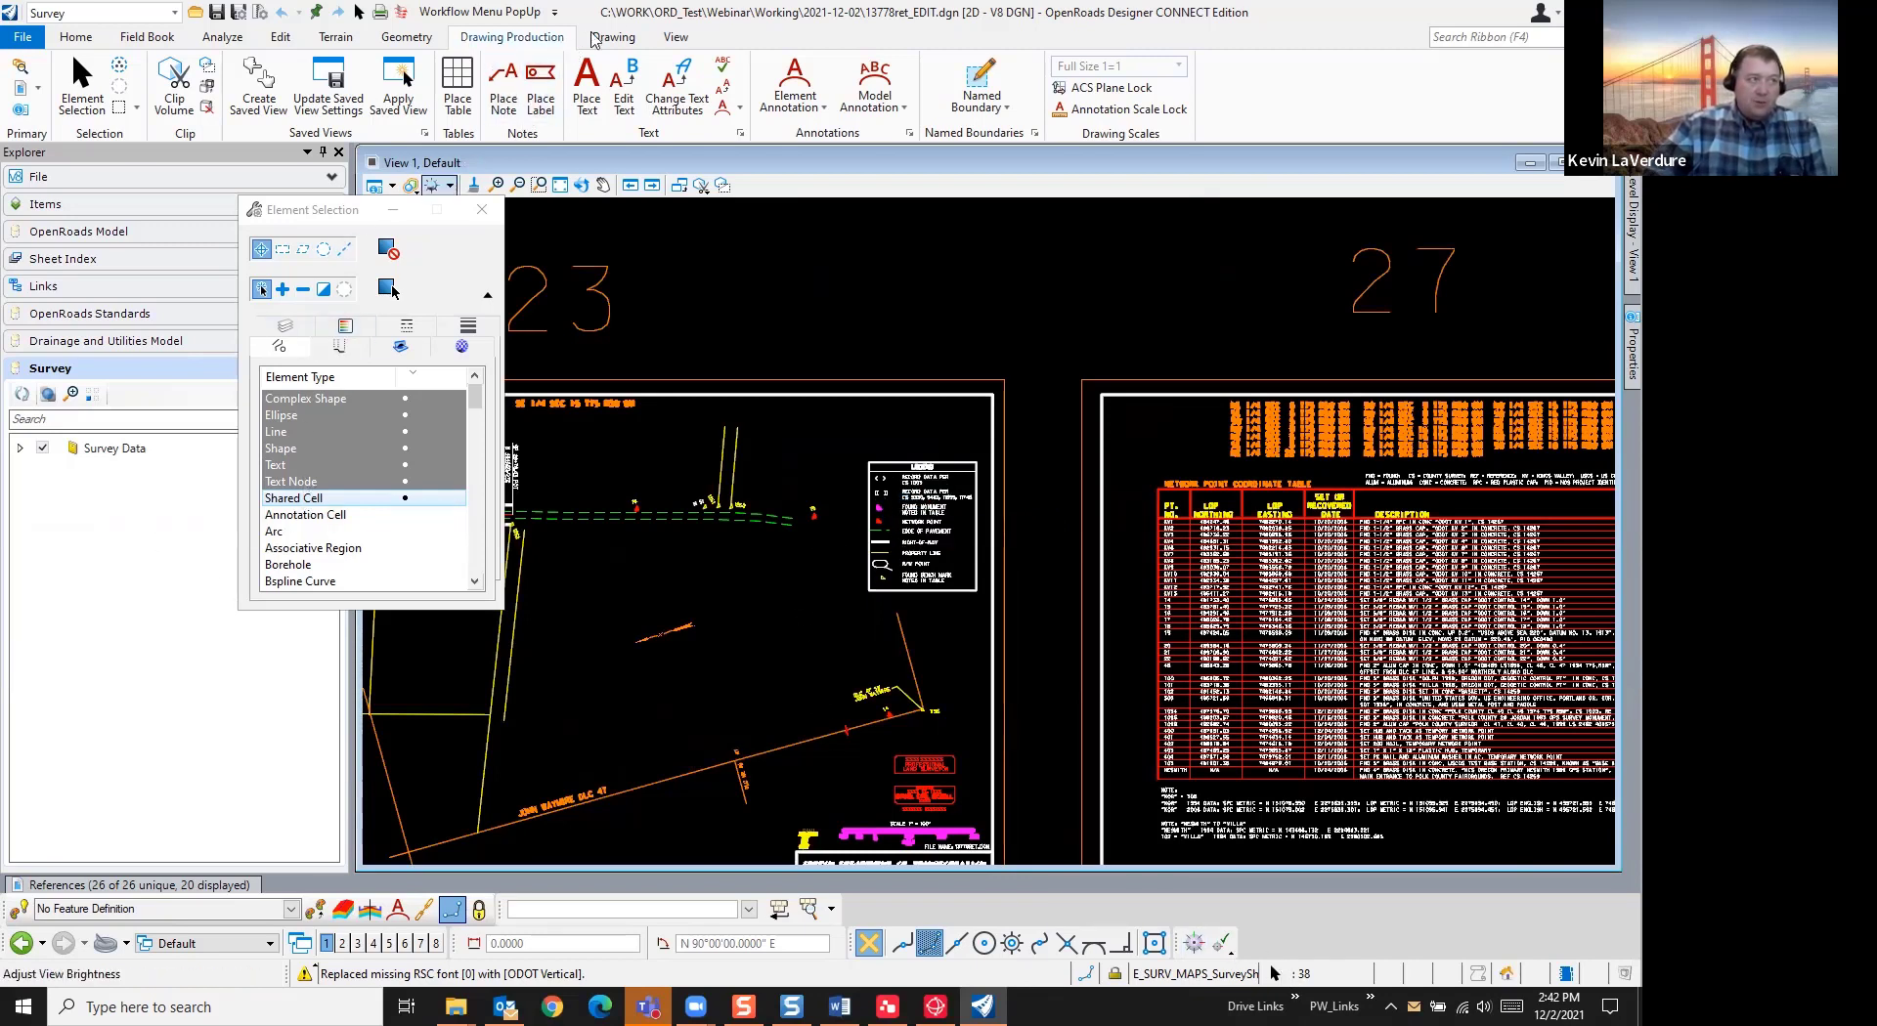
click(611, 41)
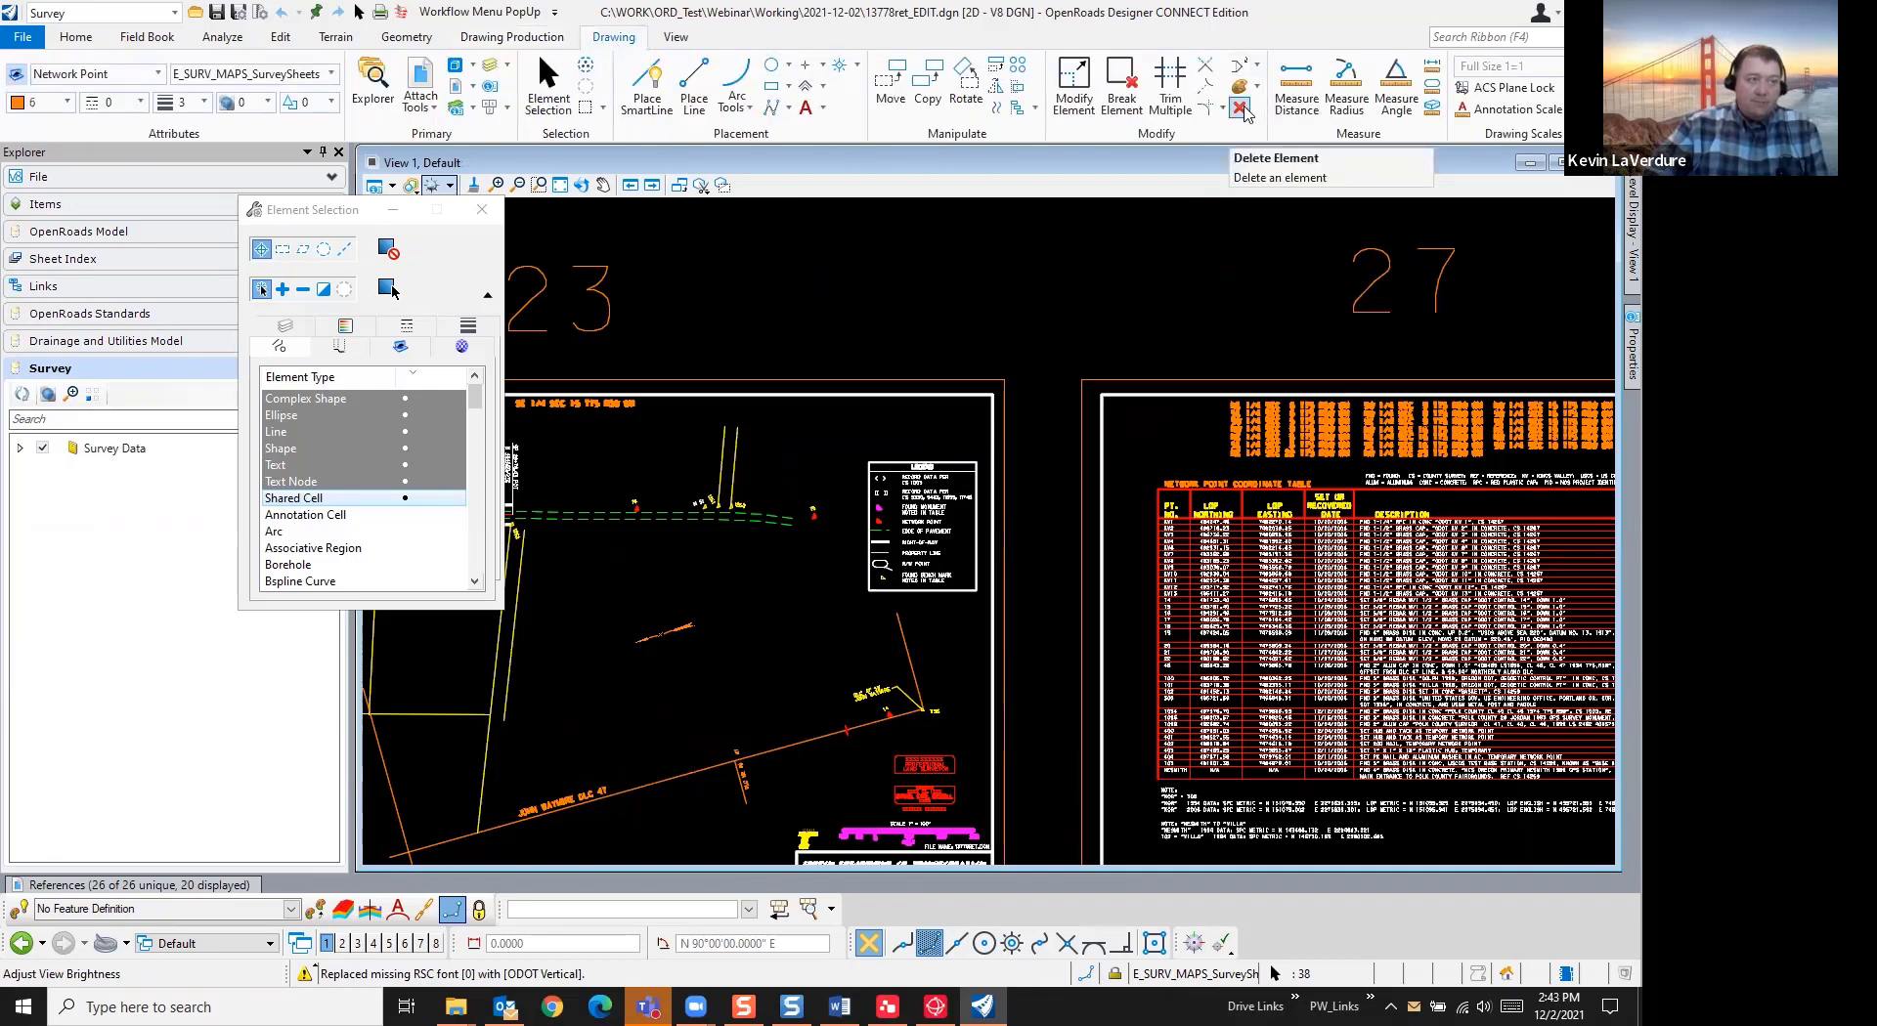
click(1244, 111)
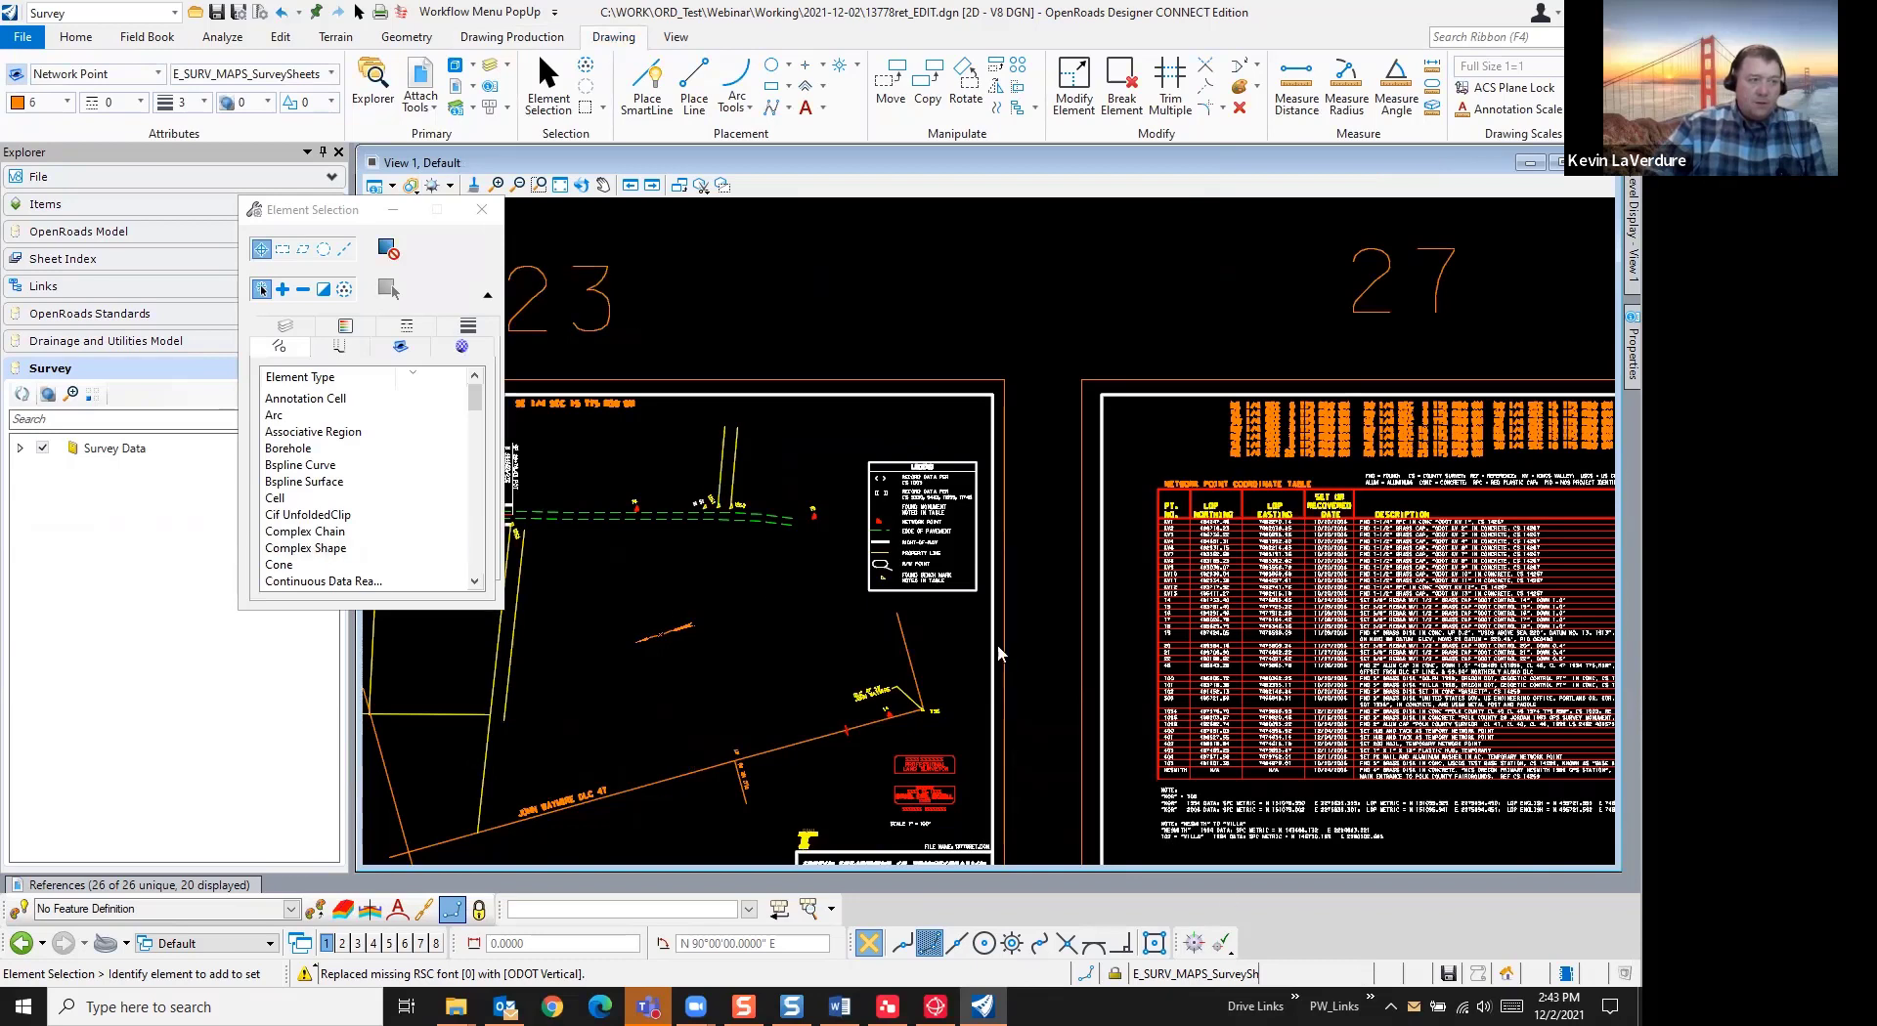
Examine the sheet layouts and the survey map for remaining point symbols, including point 1203 near Perrydale Road
scroll(838, 476, down, 5)
scroll(837, 477, down, 3)
scroll(838, 479, down, 2)
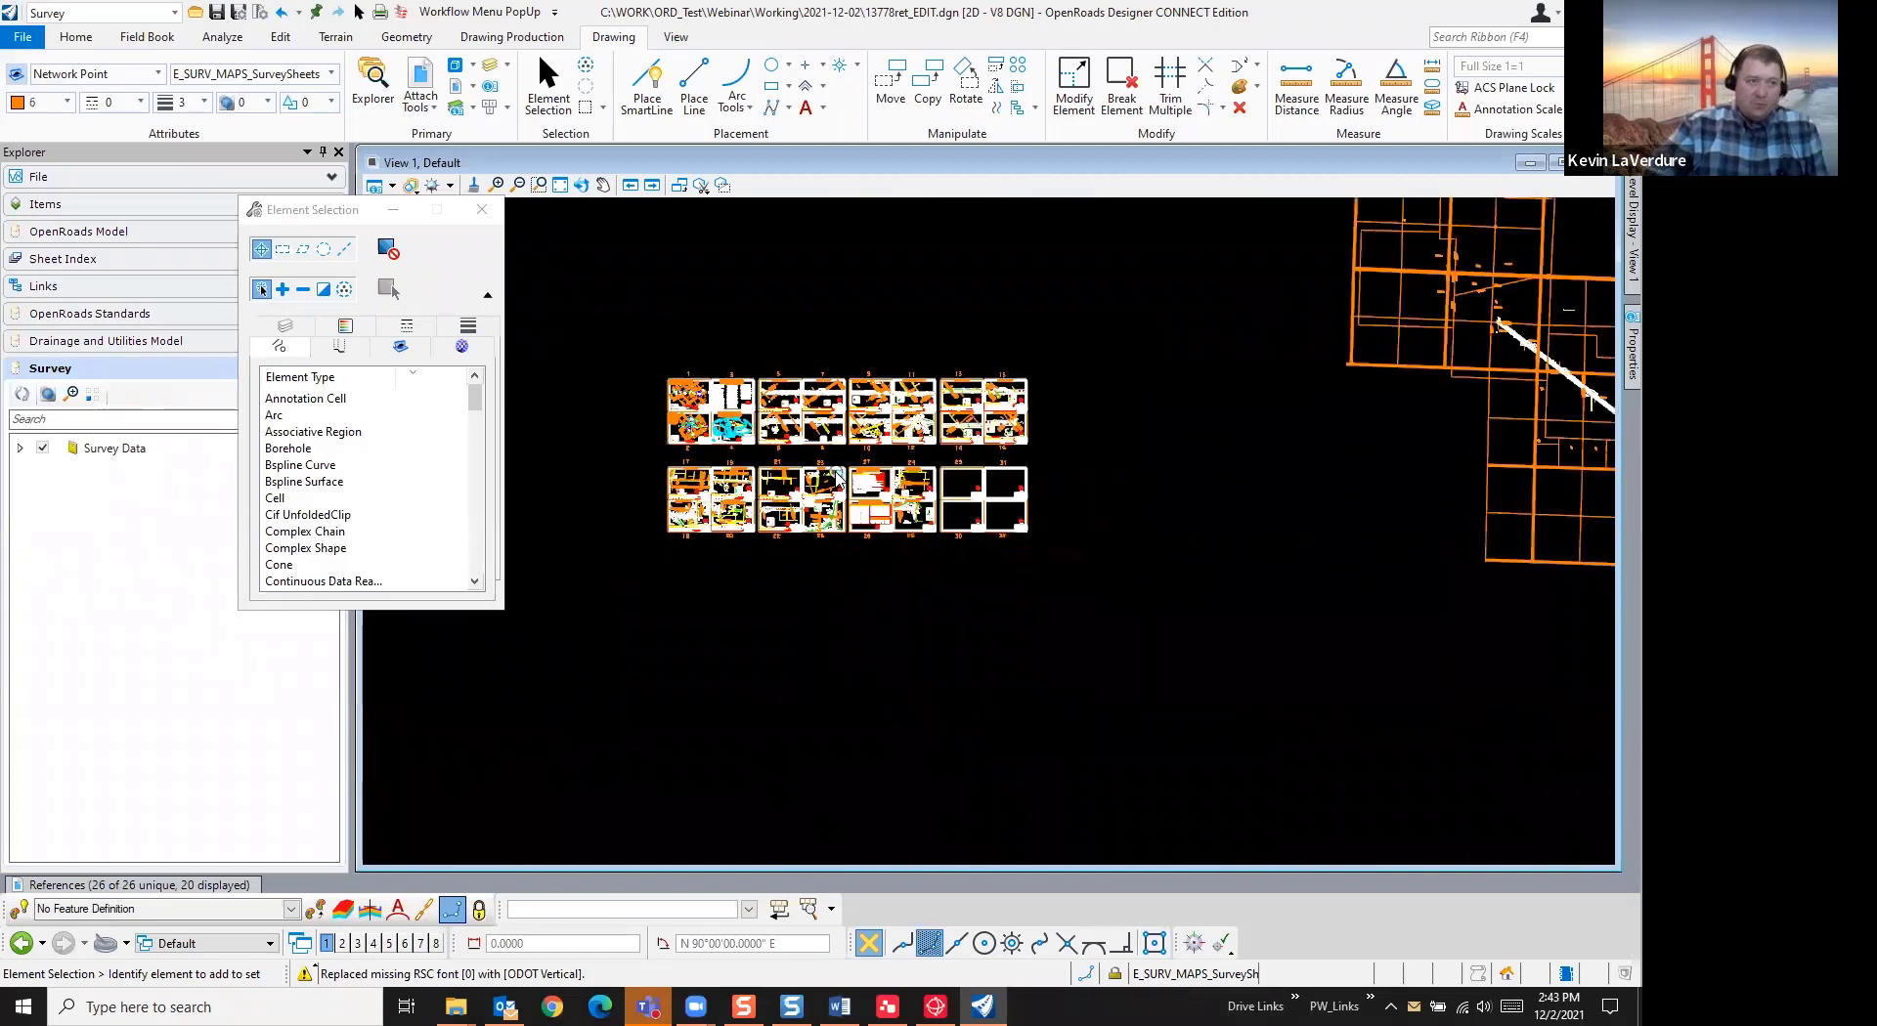
scroll(838, 476, down, 1)
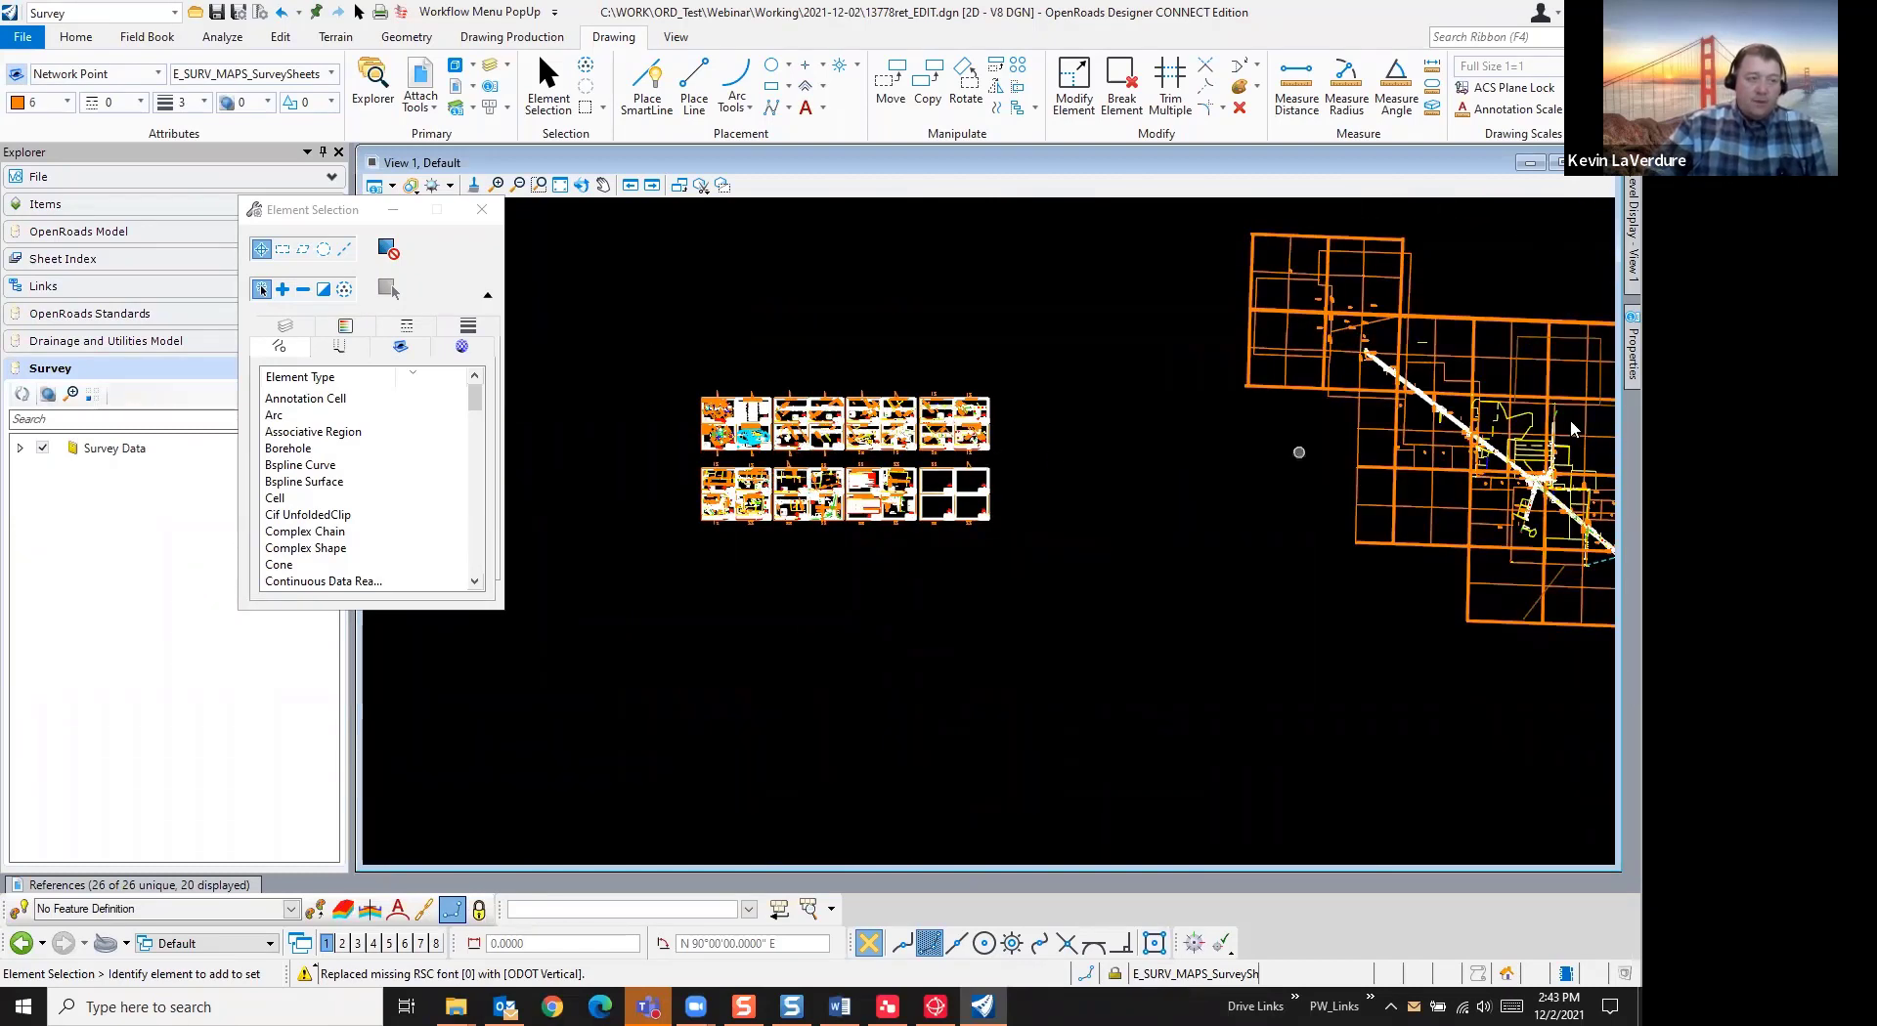
scroll(1476, 528, up, 5)
scroll(1479, 530, up, 5)
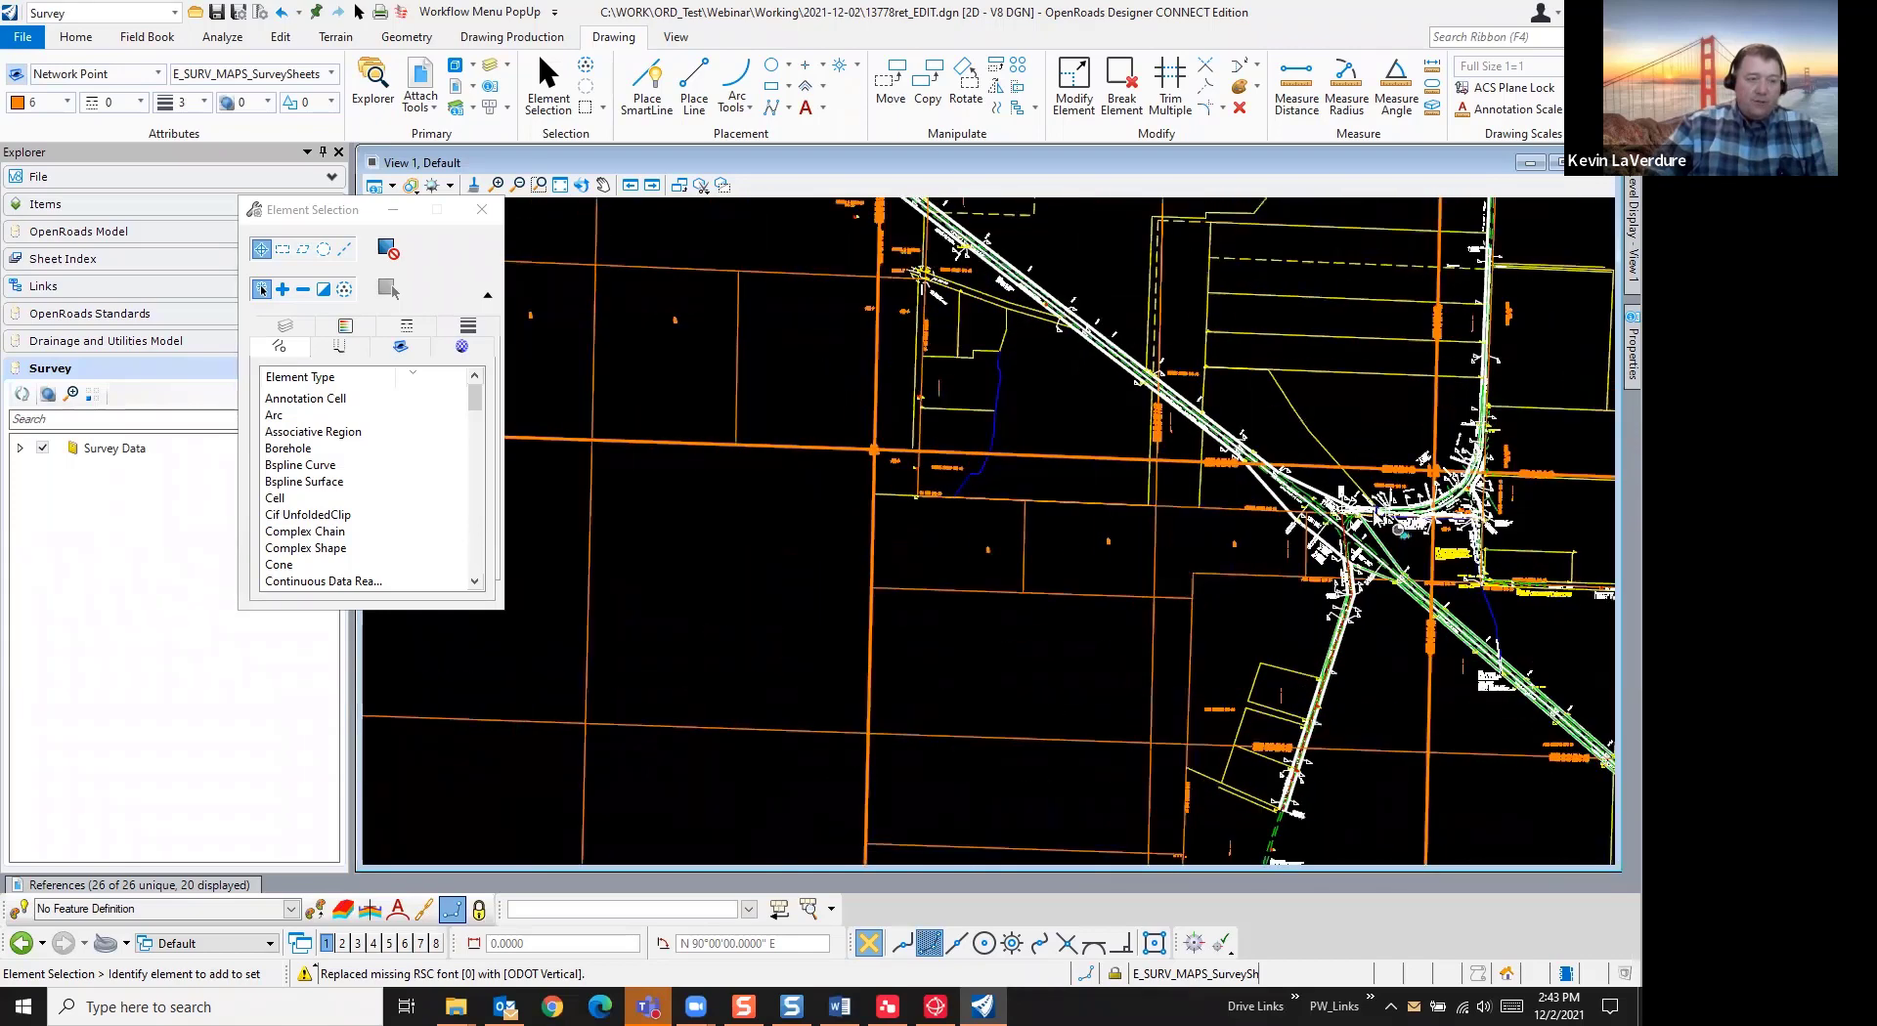
scroll(1188, 497, up, 5)
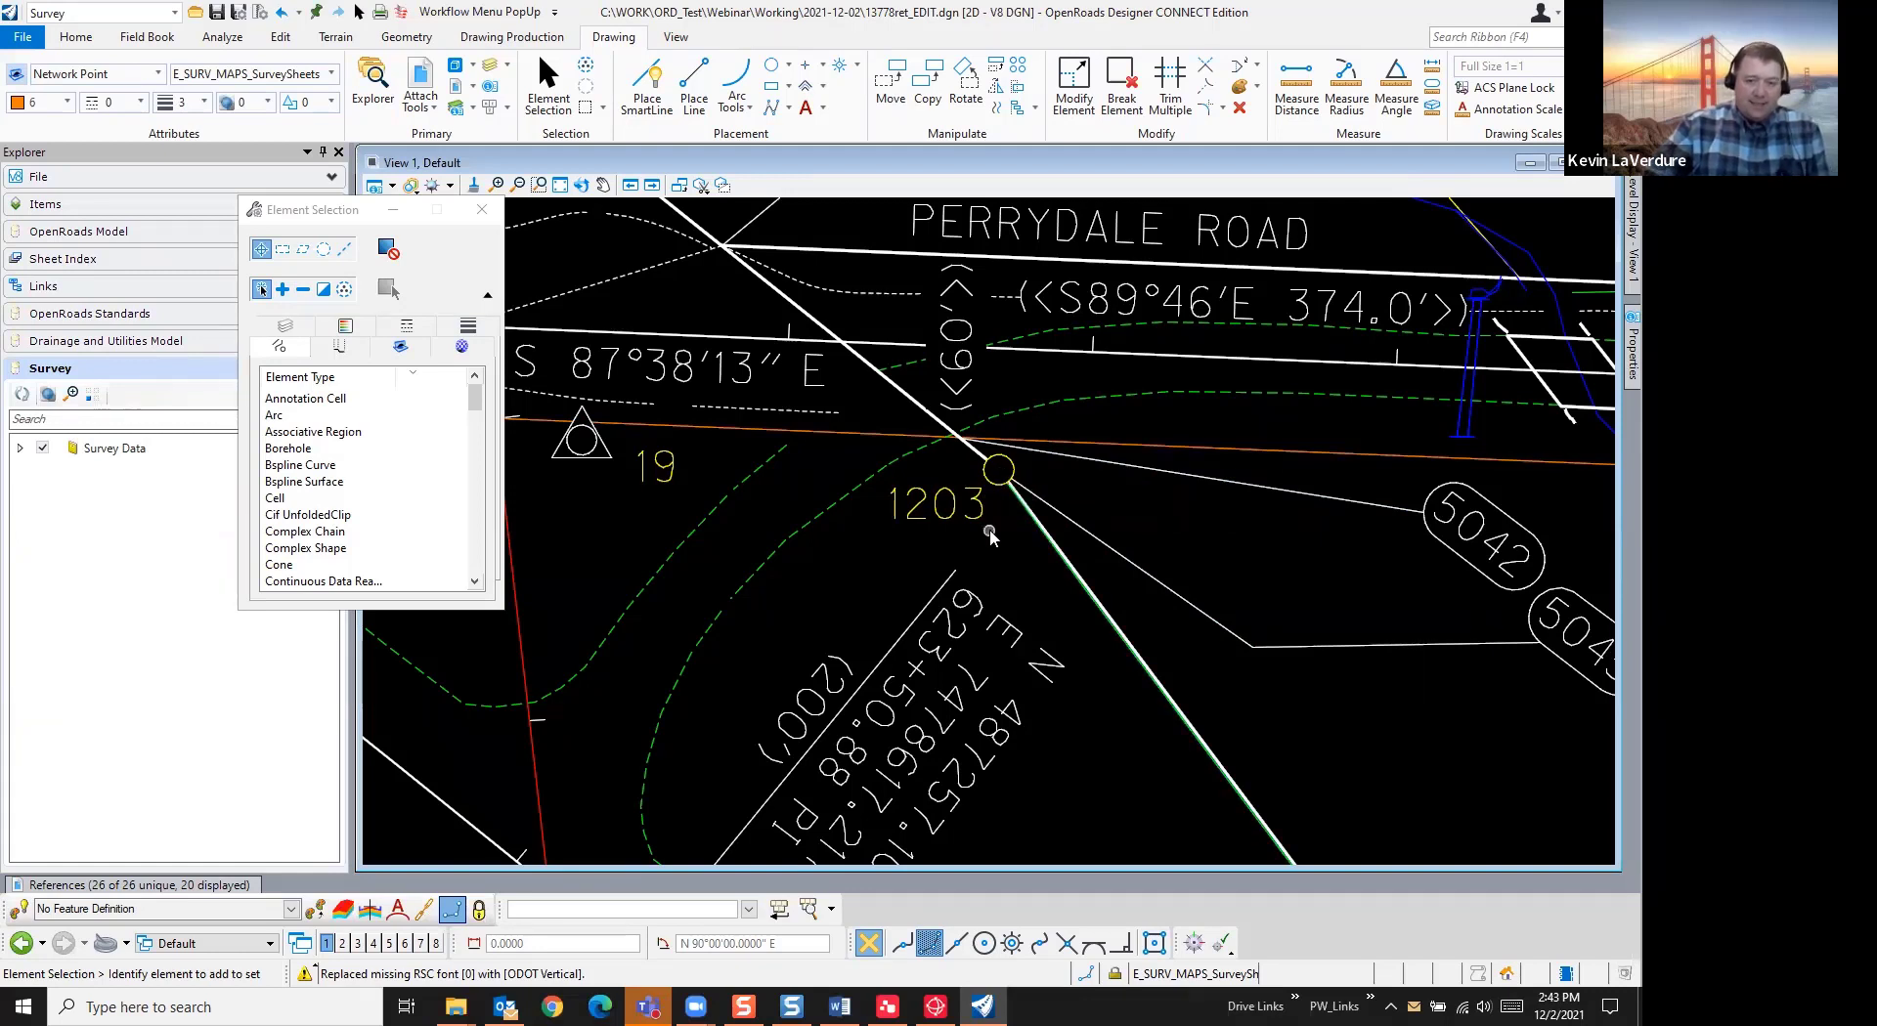
scroll(968, 562, down, 10)
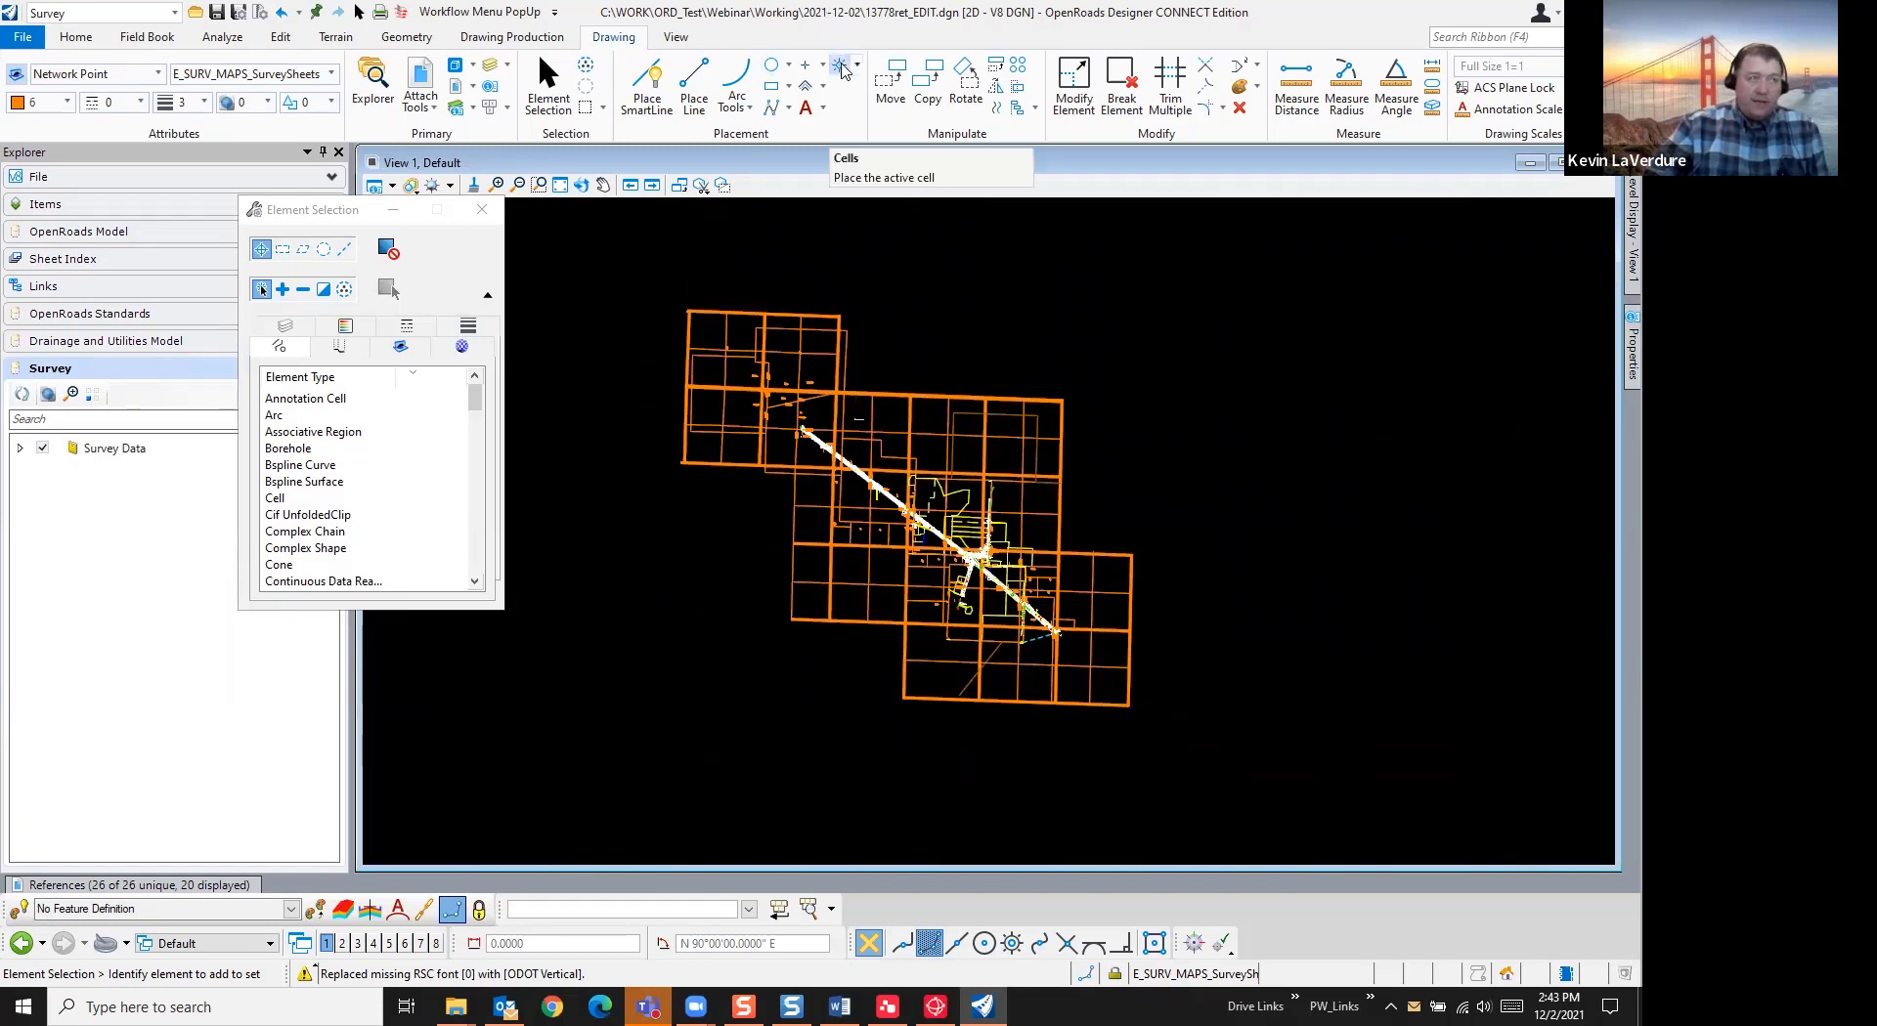
Detach the cadastral.cel library through the cell placement tool's browser and show the drawing's shared and parametric cell definitions
click(839, 67)
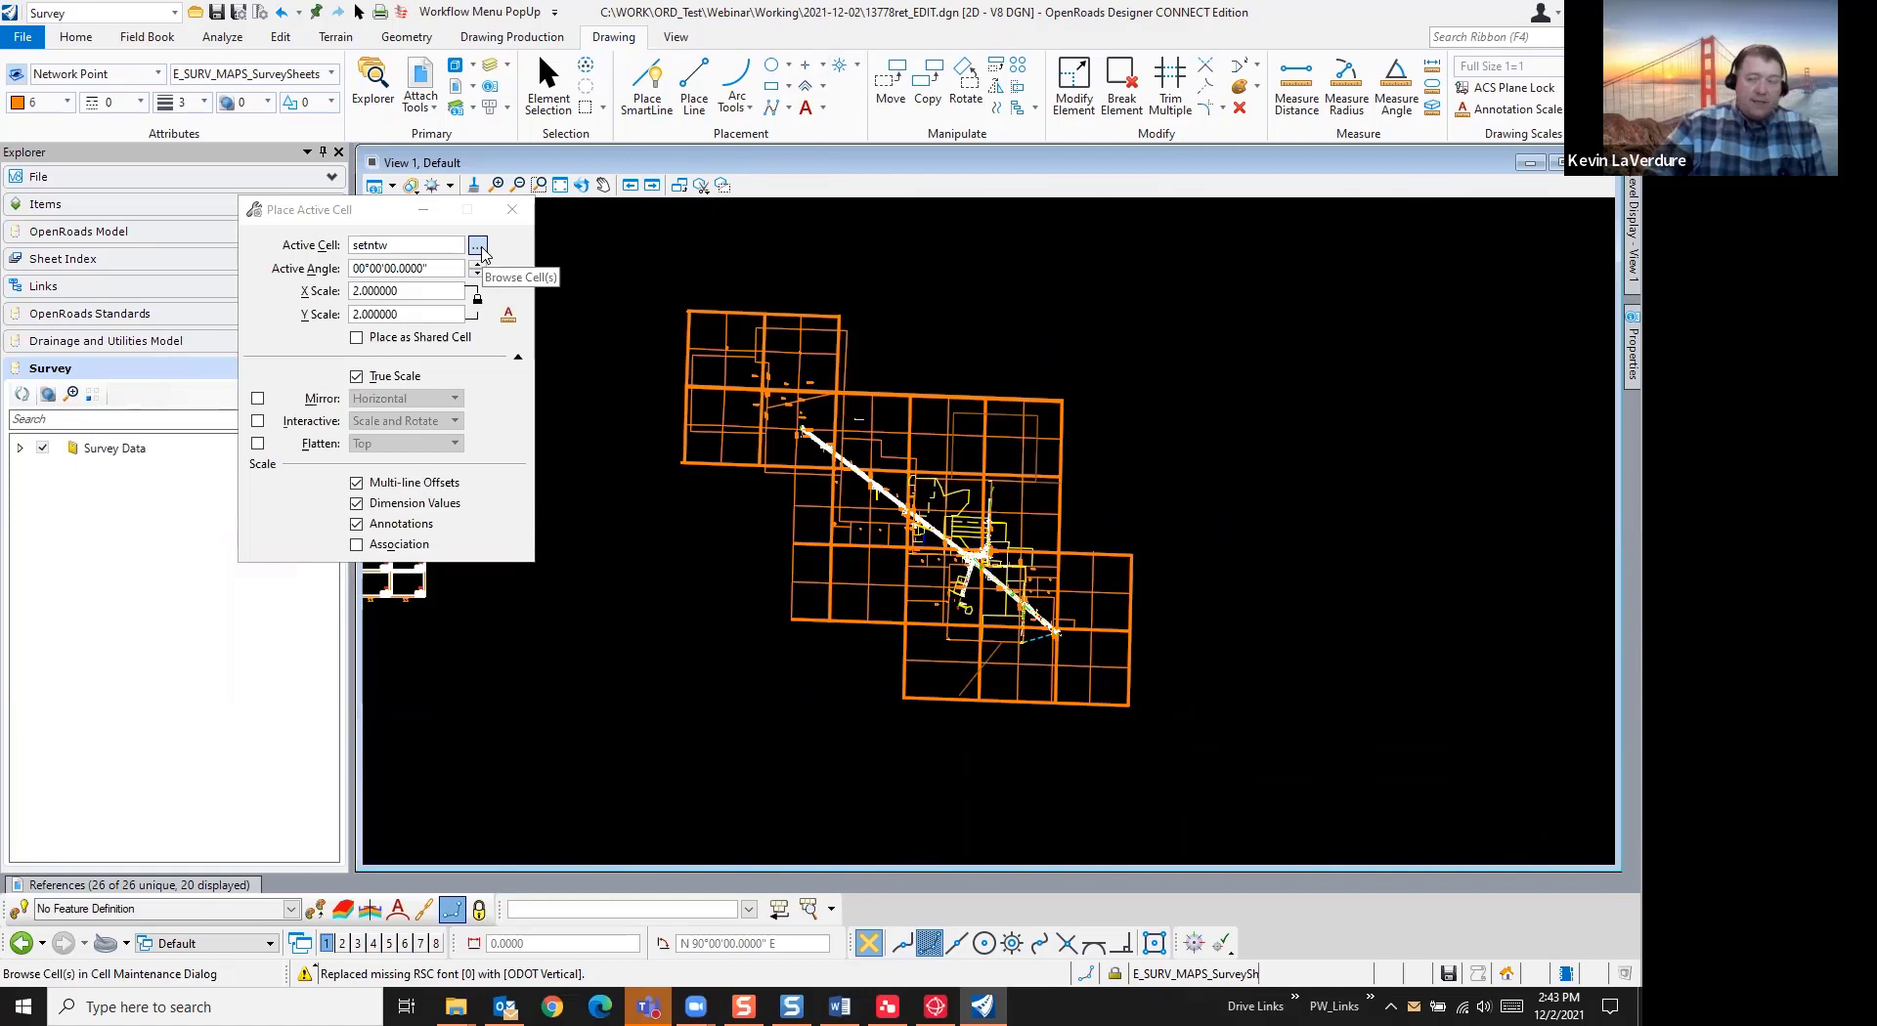
click(478, 246)
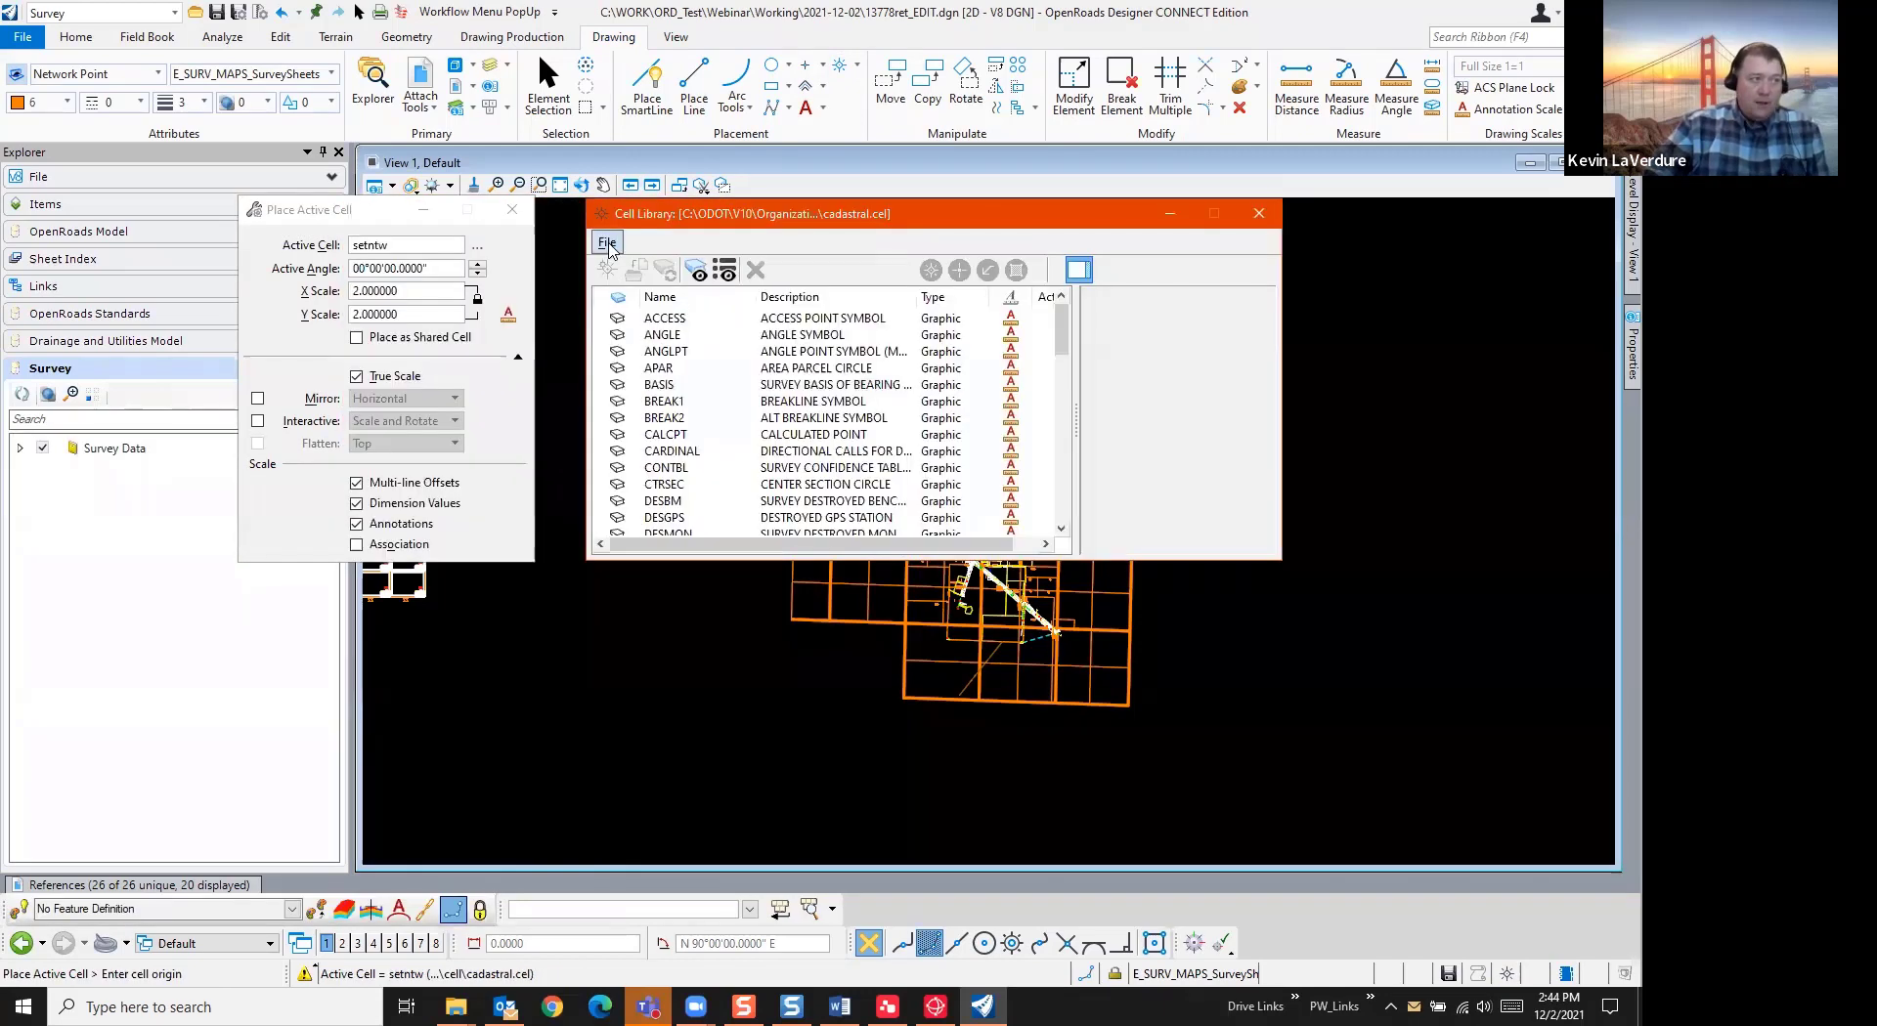
click(607, 244)
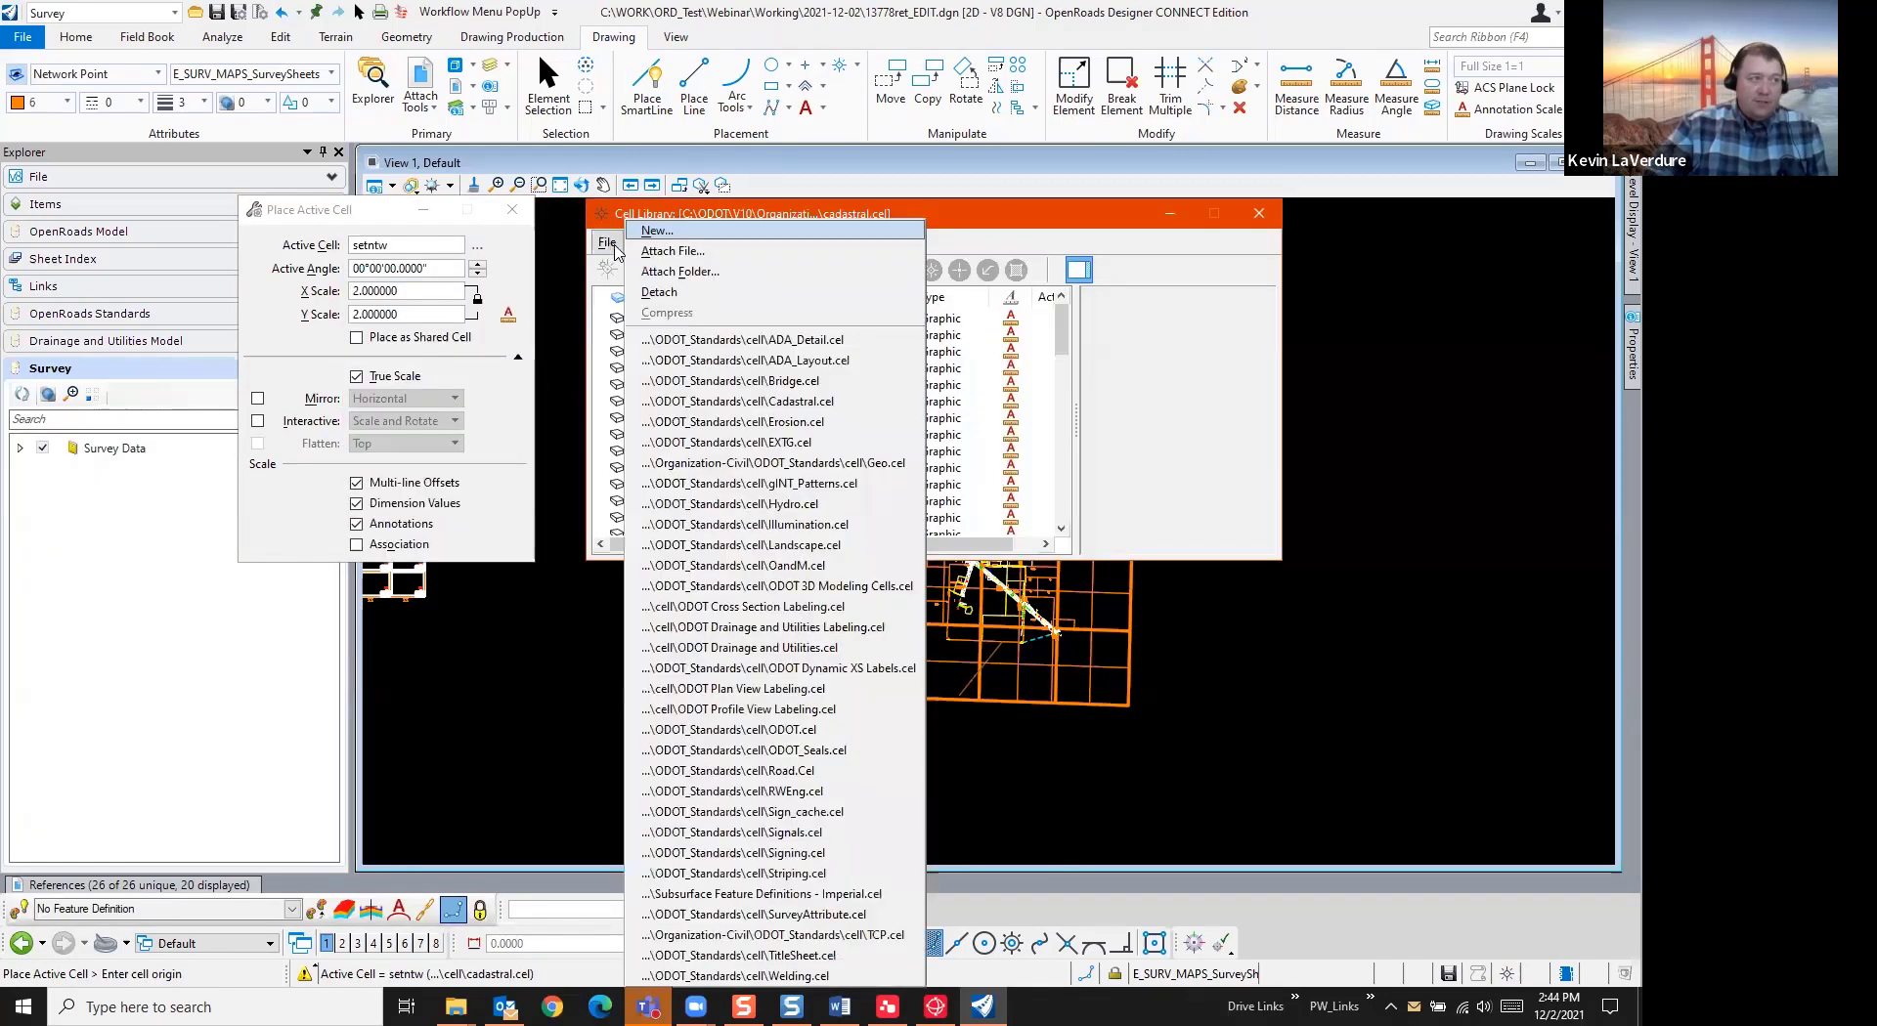
click(657, 292)
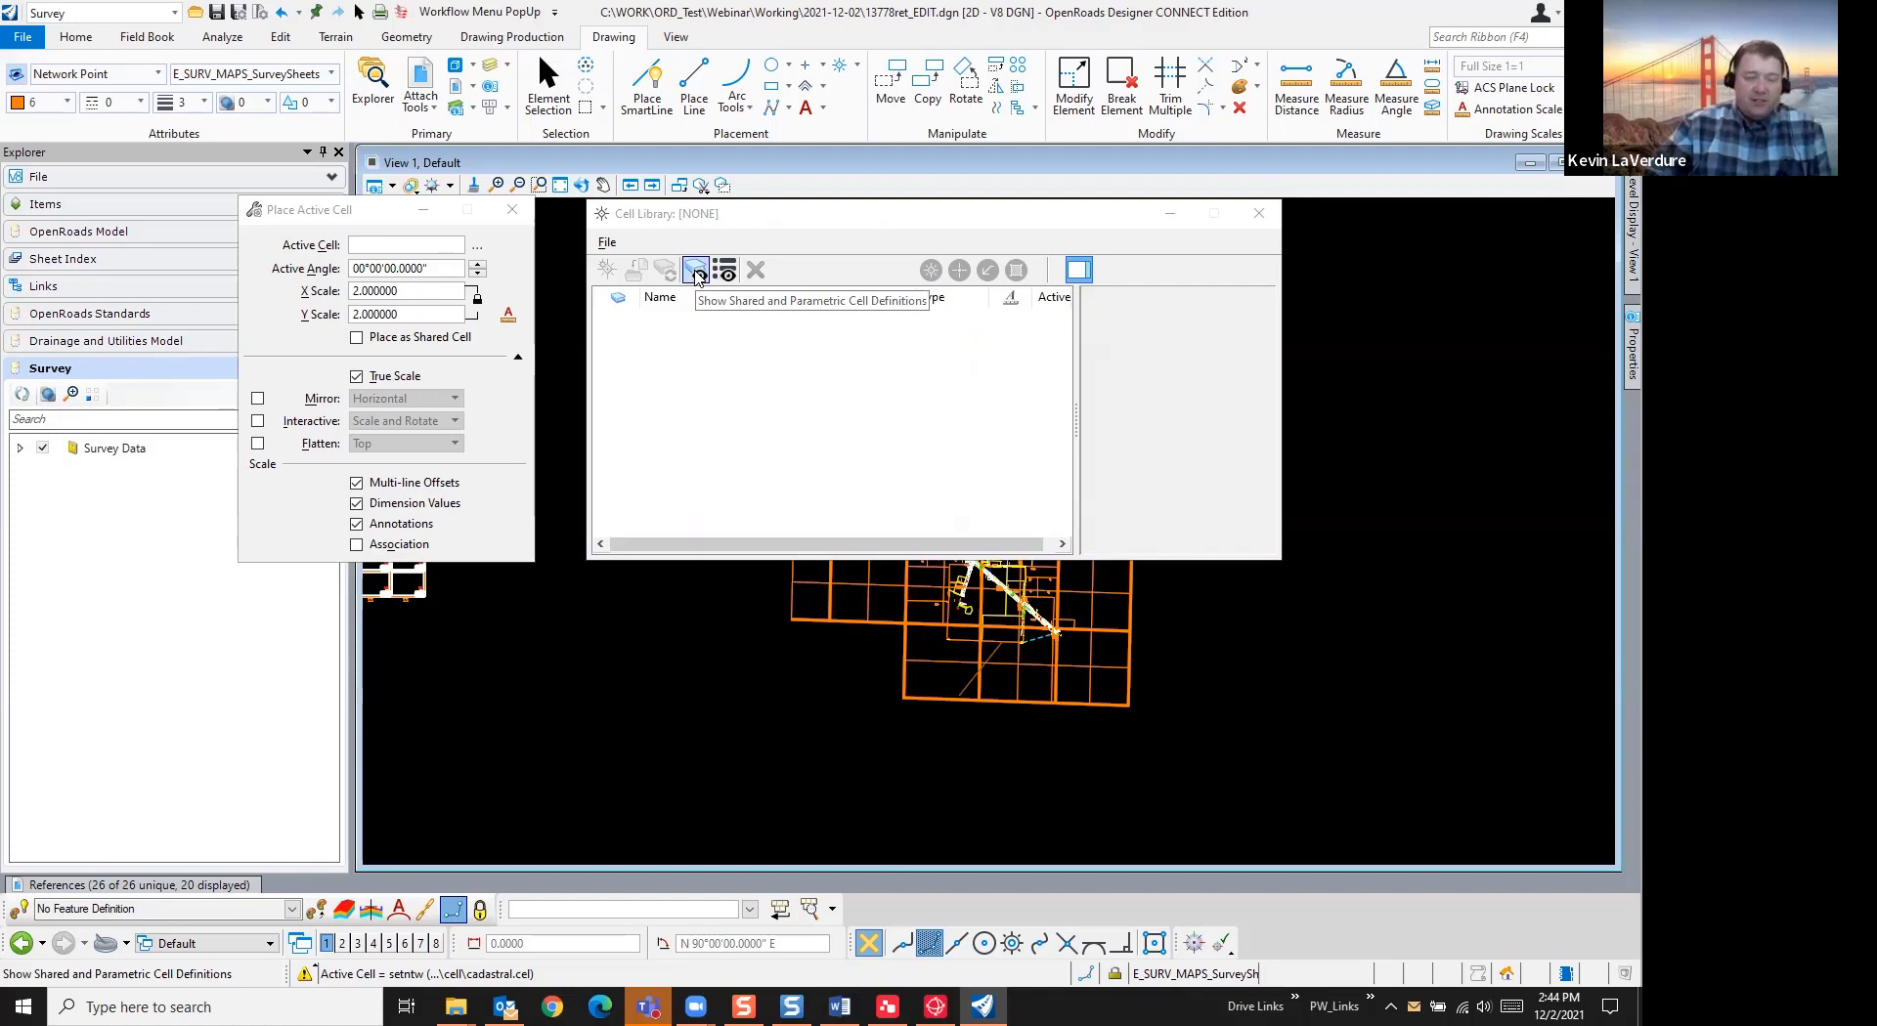
click(696, 272)
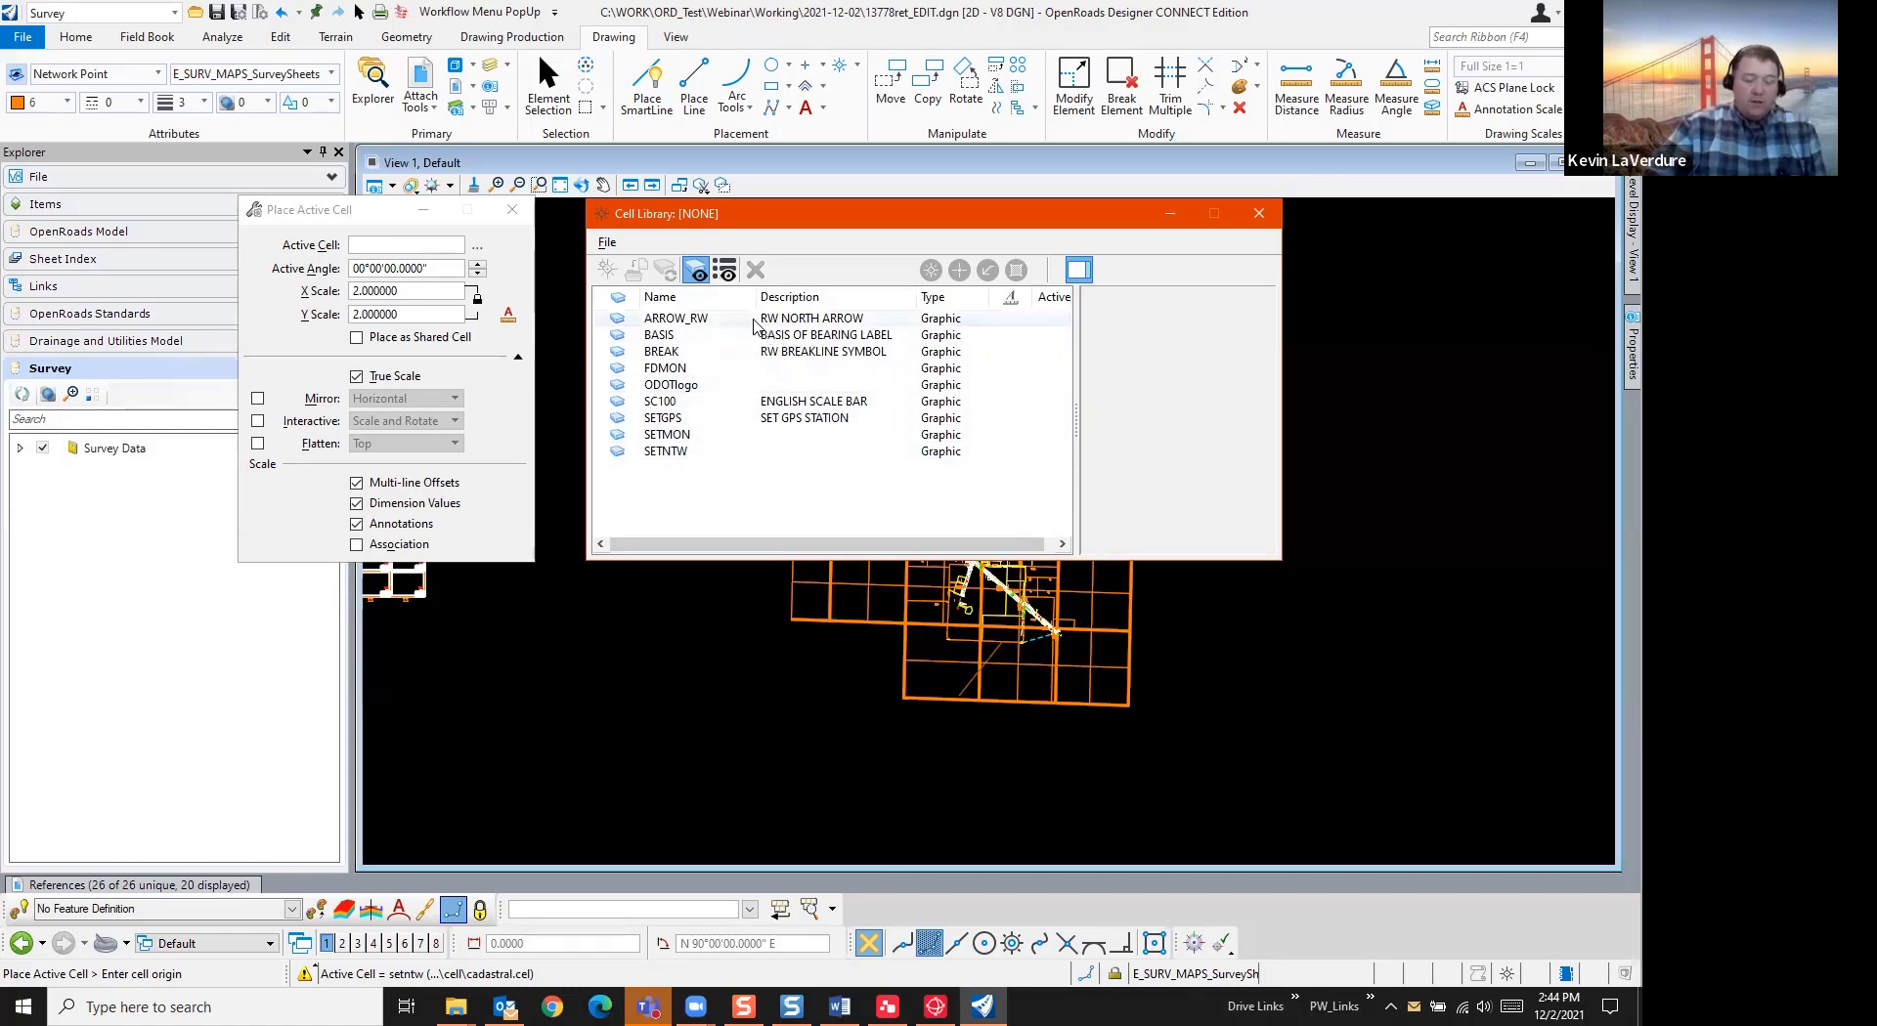
Delete all the shared cell definitions from ARROW_RW through SETNTW from the drawing
click(669, 322)
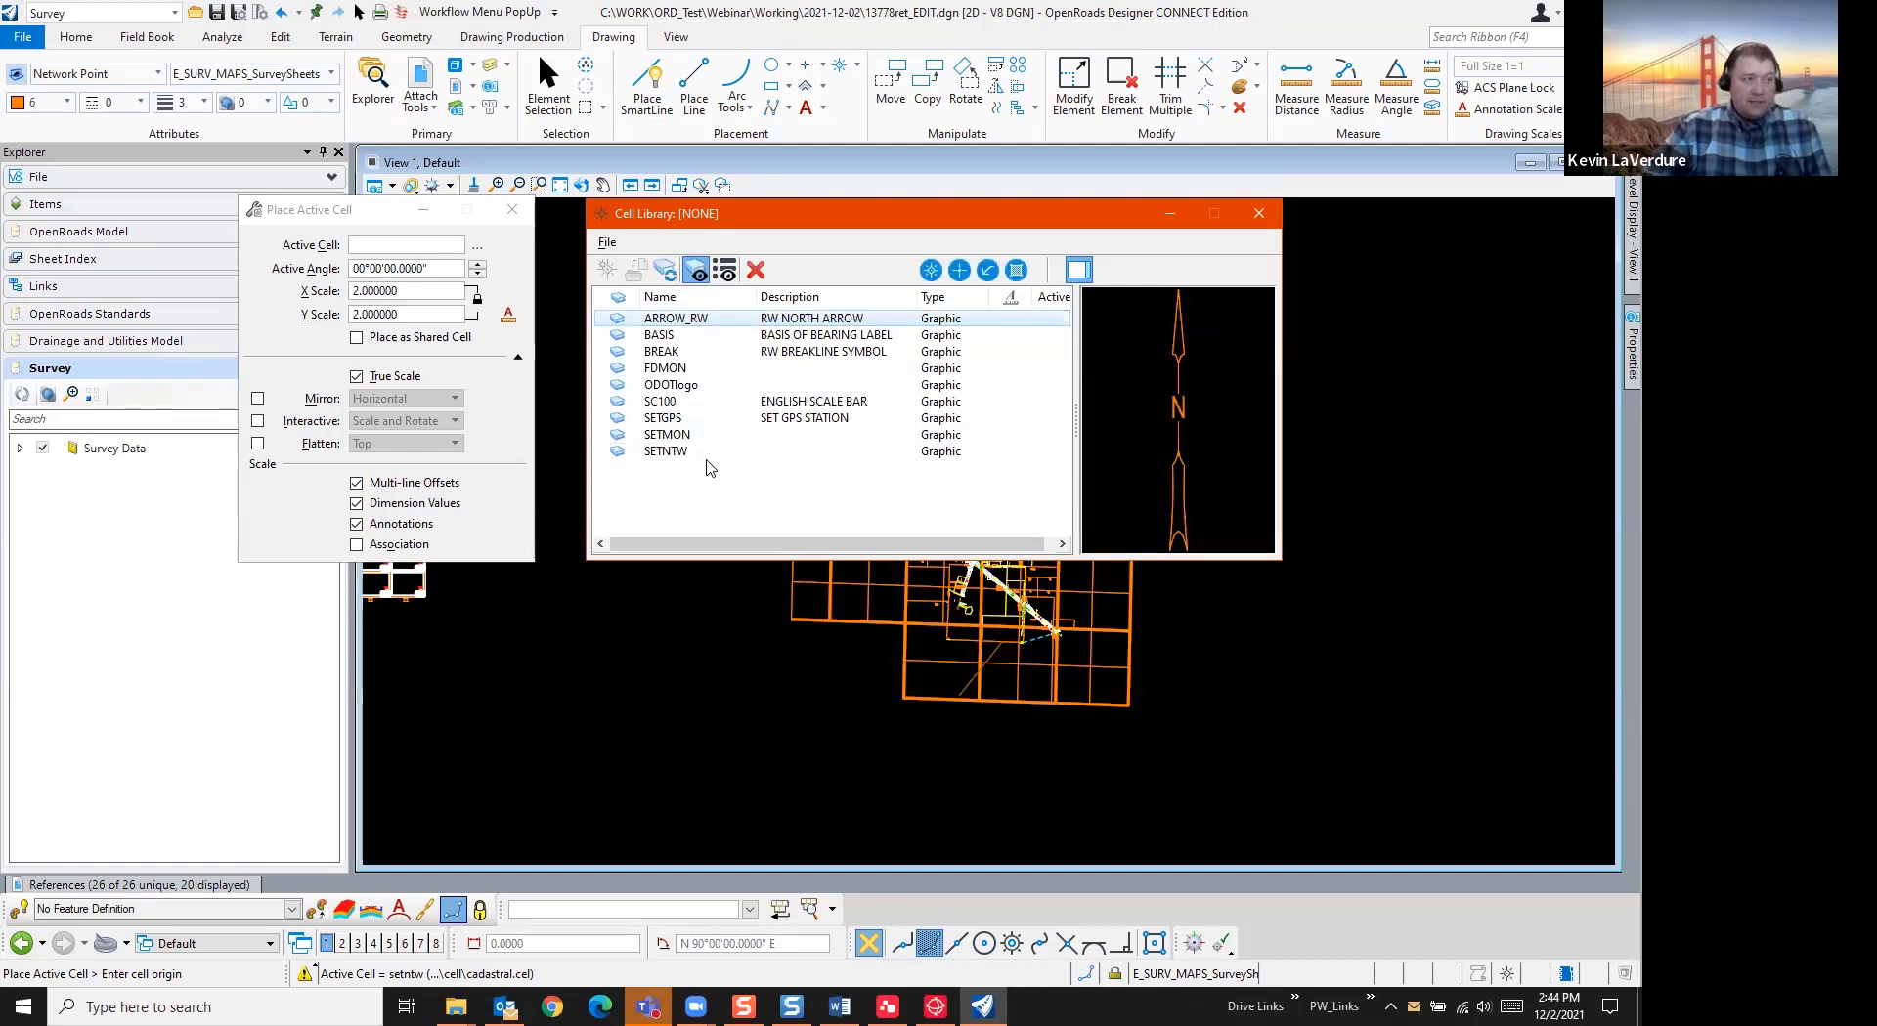
shift+click(671, 456)
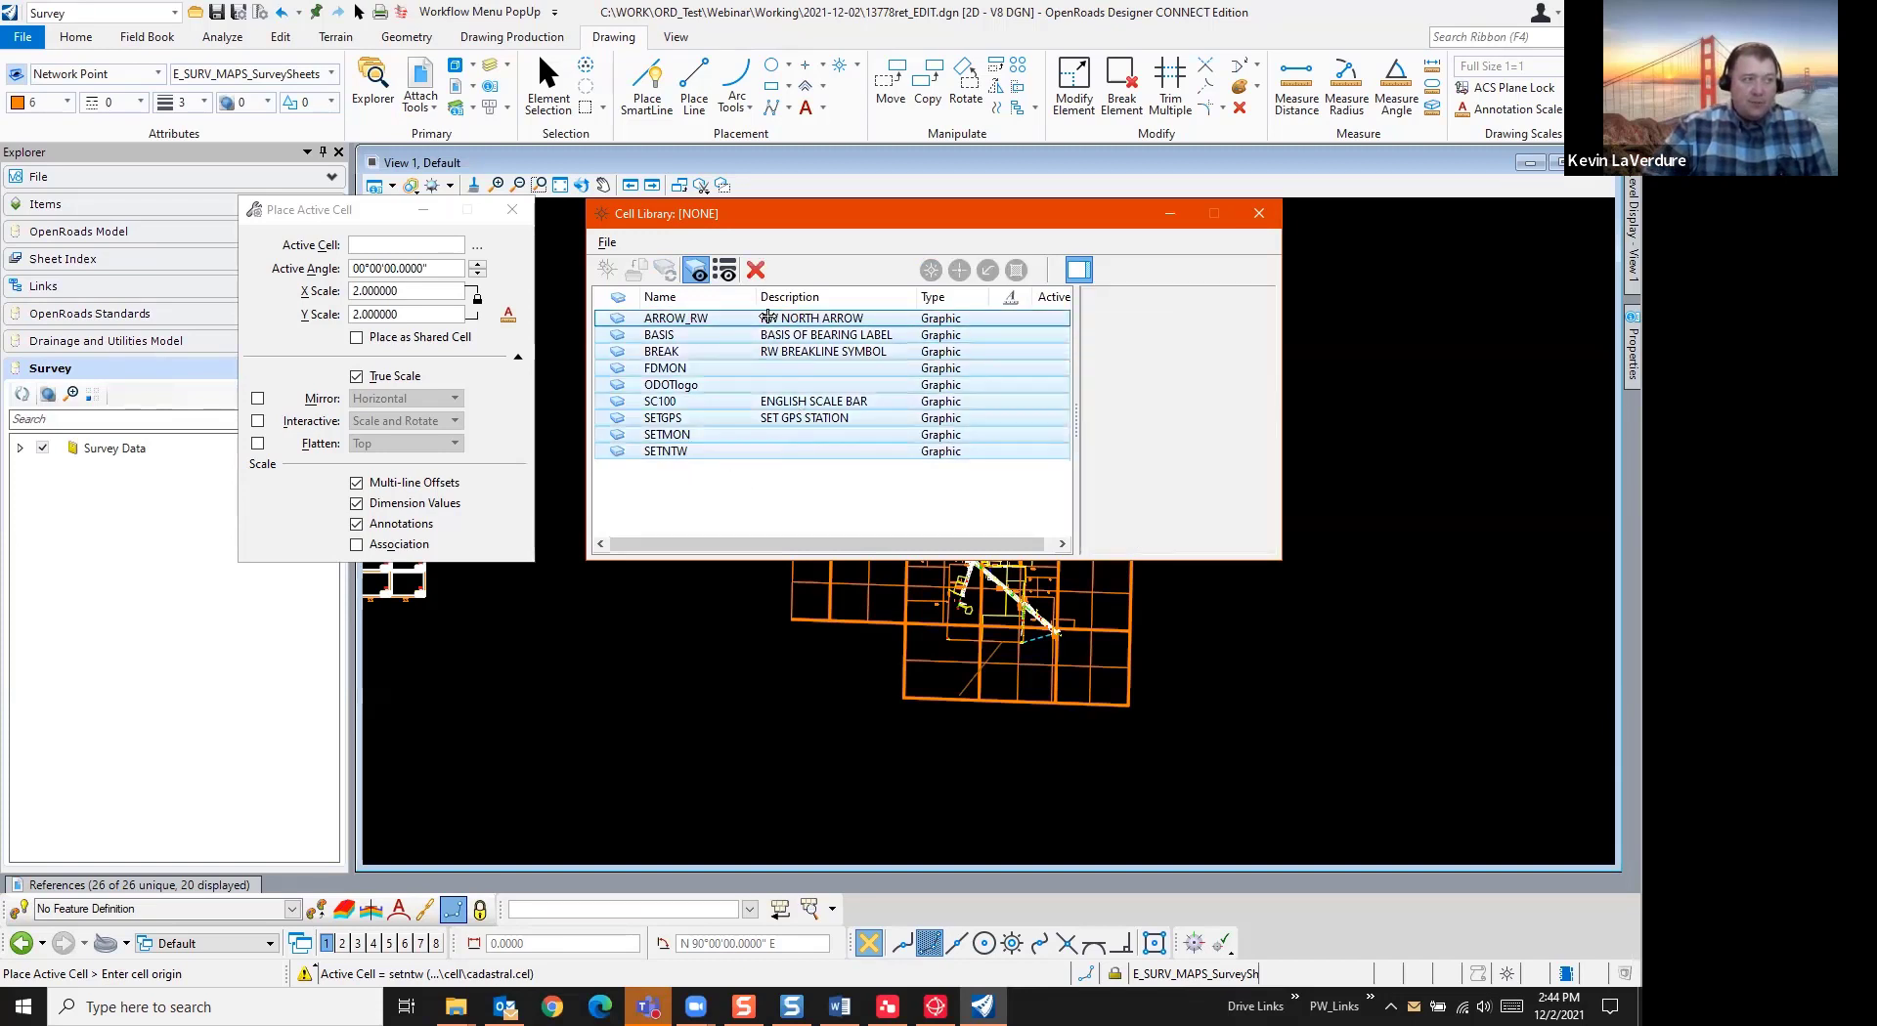
click(757, 272)
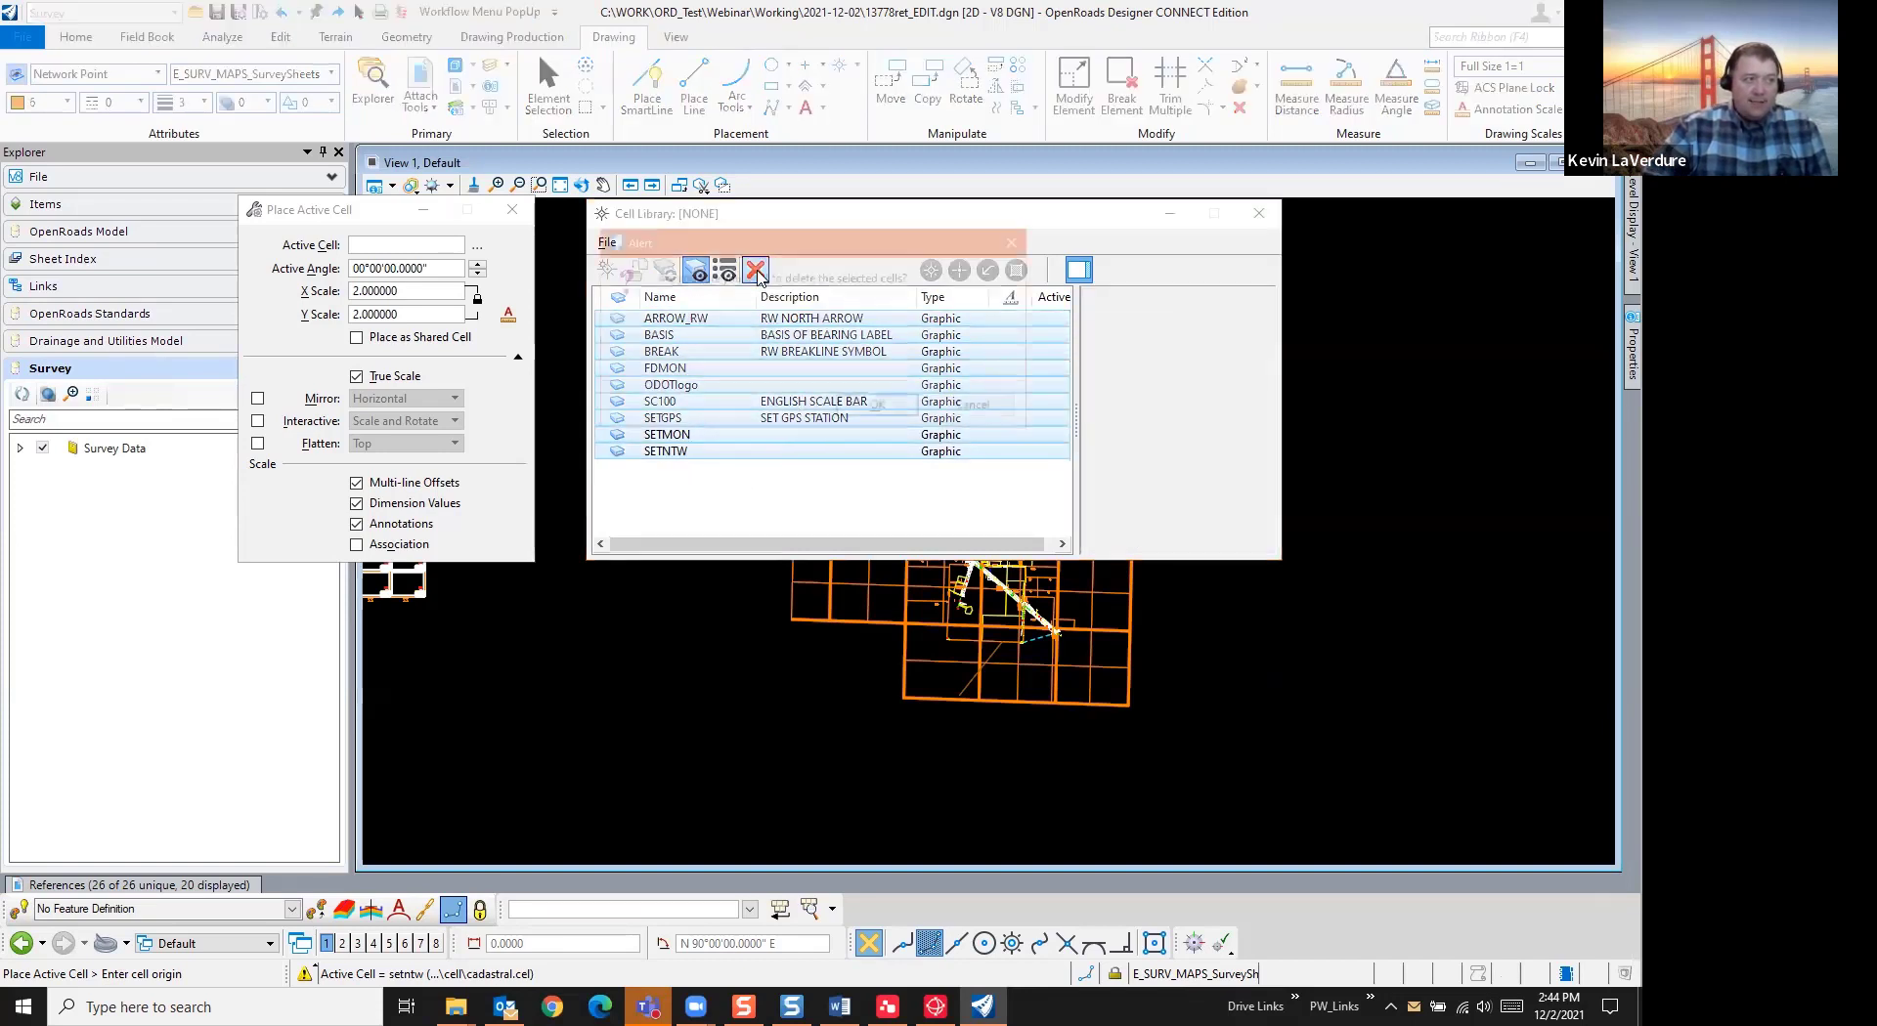
click(876, 411)
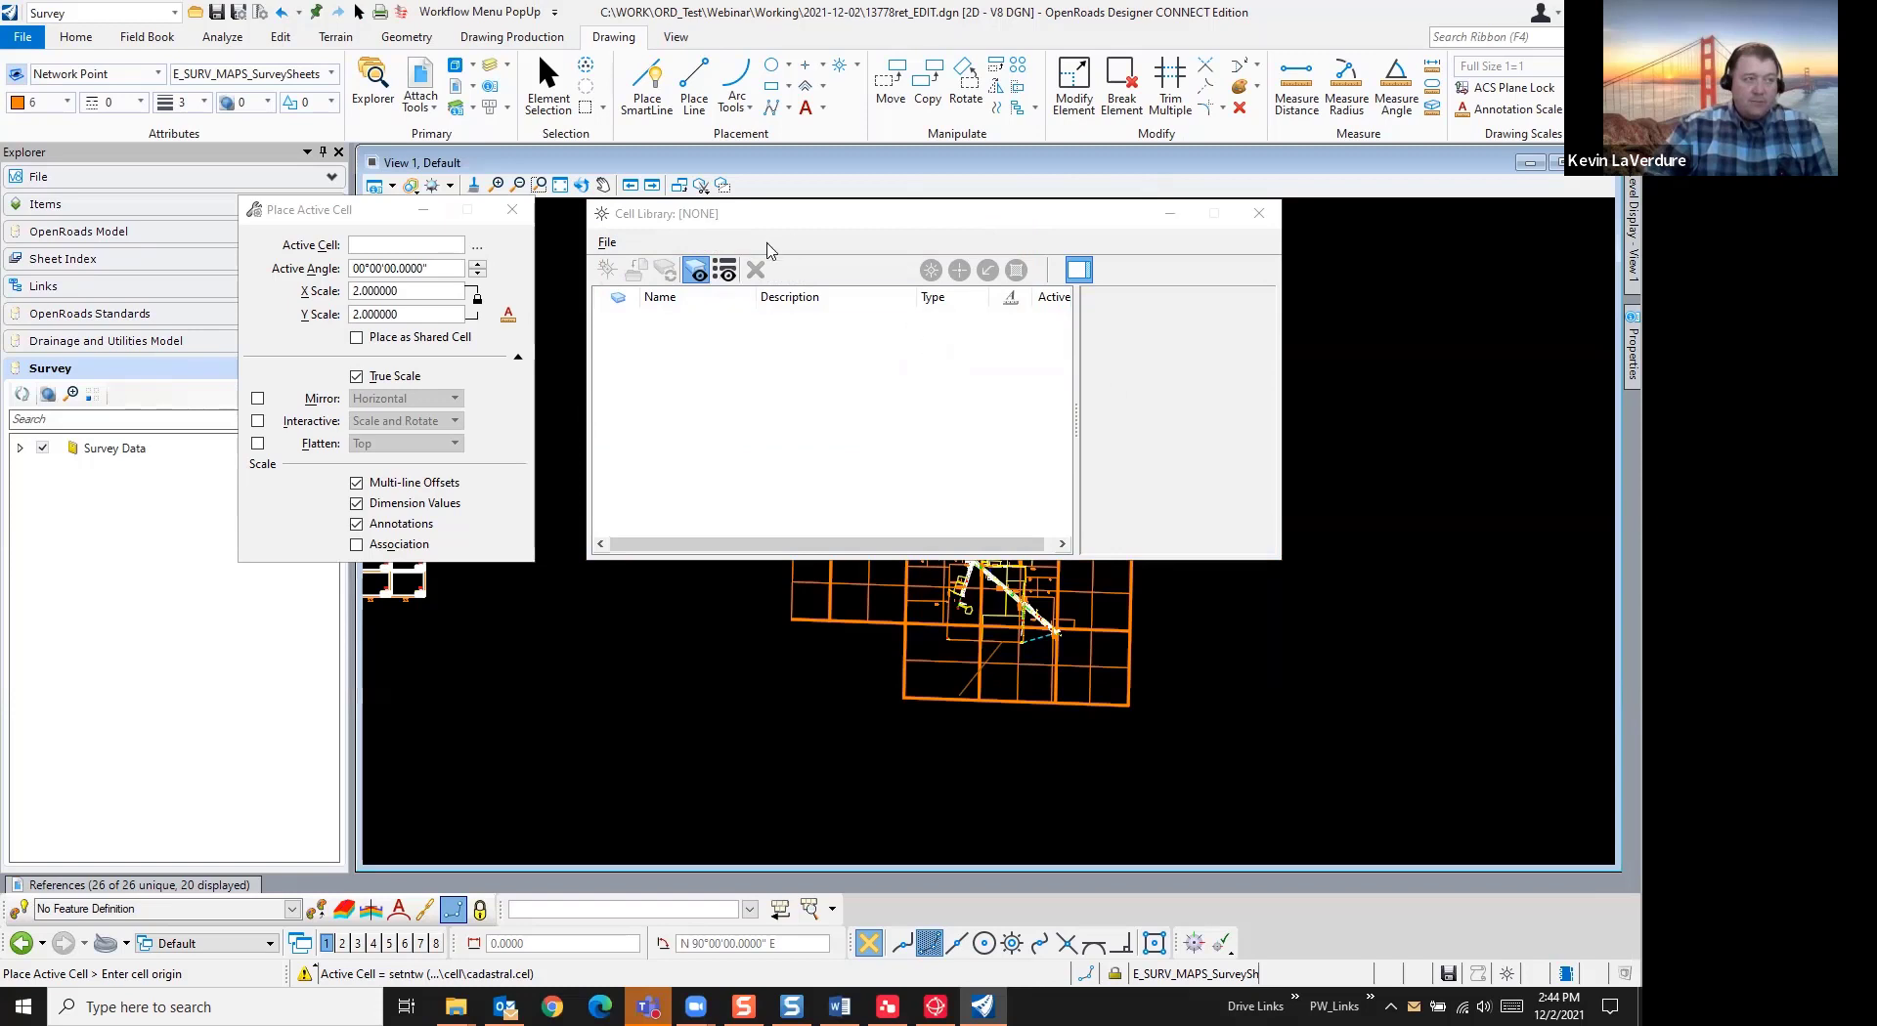
Close the cell library browser, leave the cell placement tool, and compress 13778ret_EDIT.dgn
click(696, 270)
click(1261, 211)
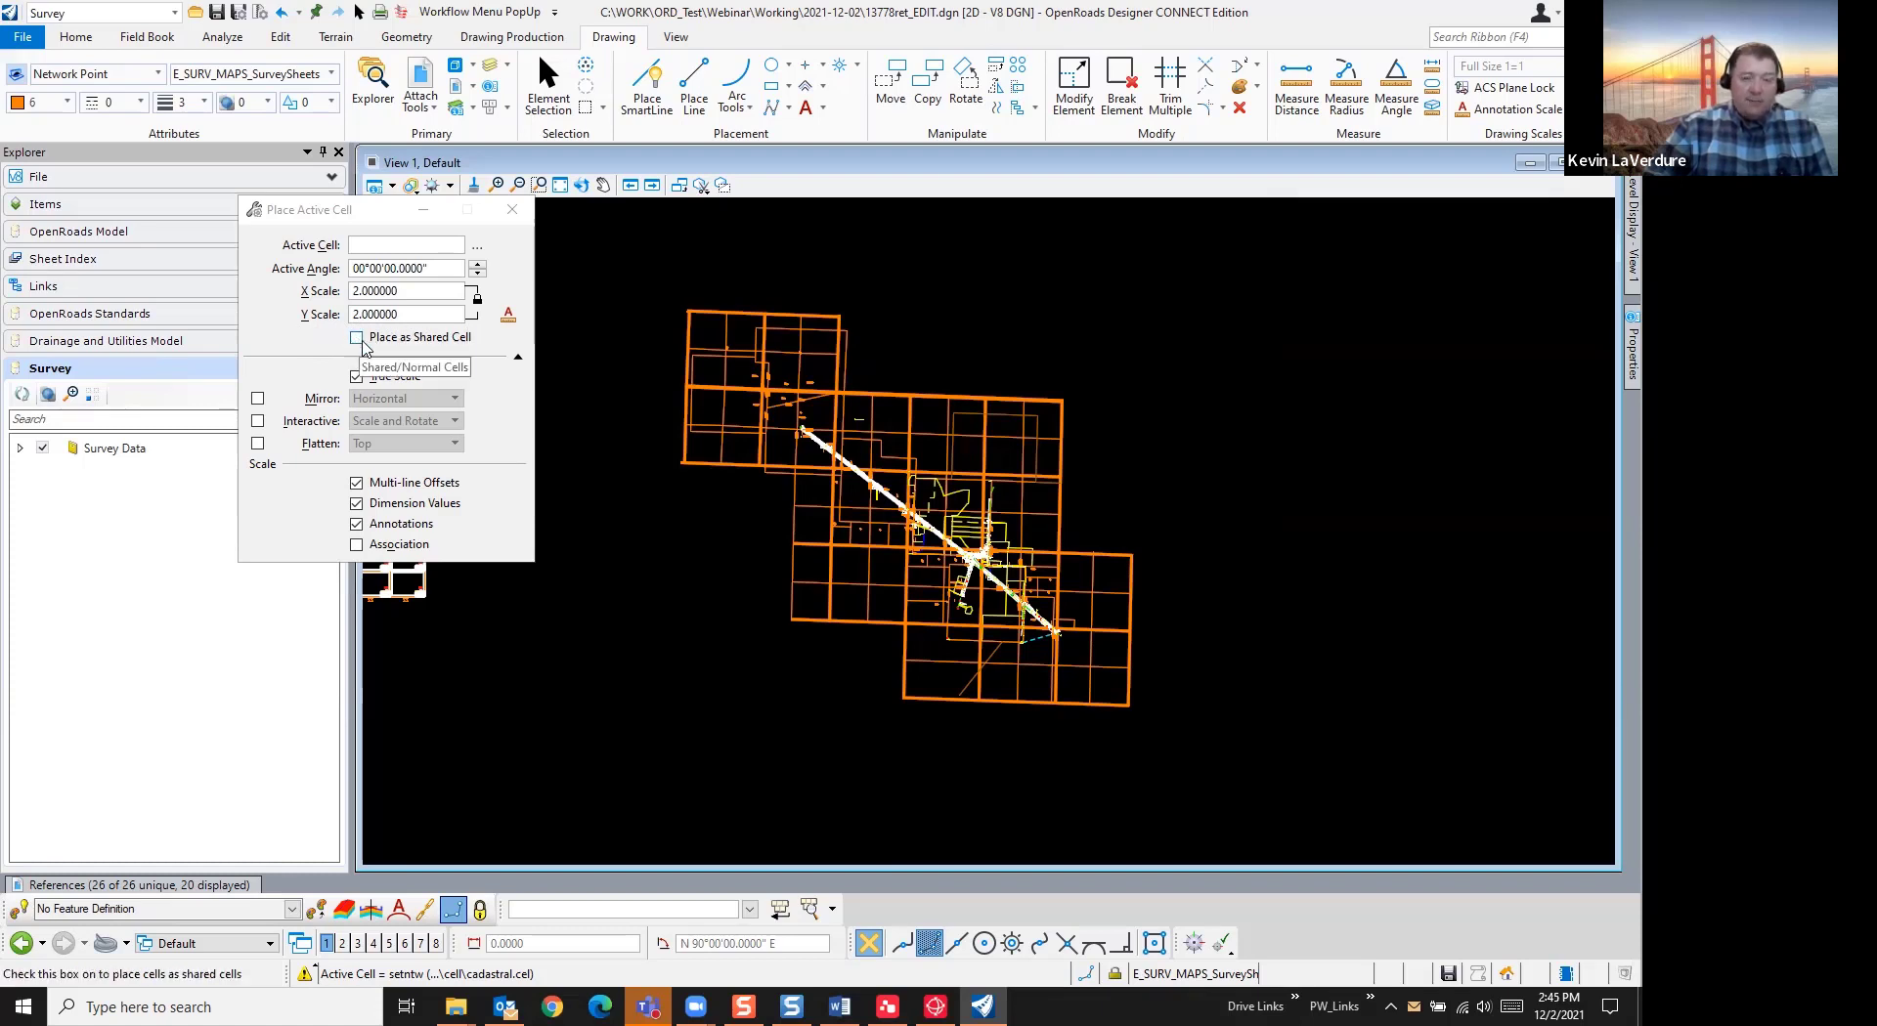
key(Escape)
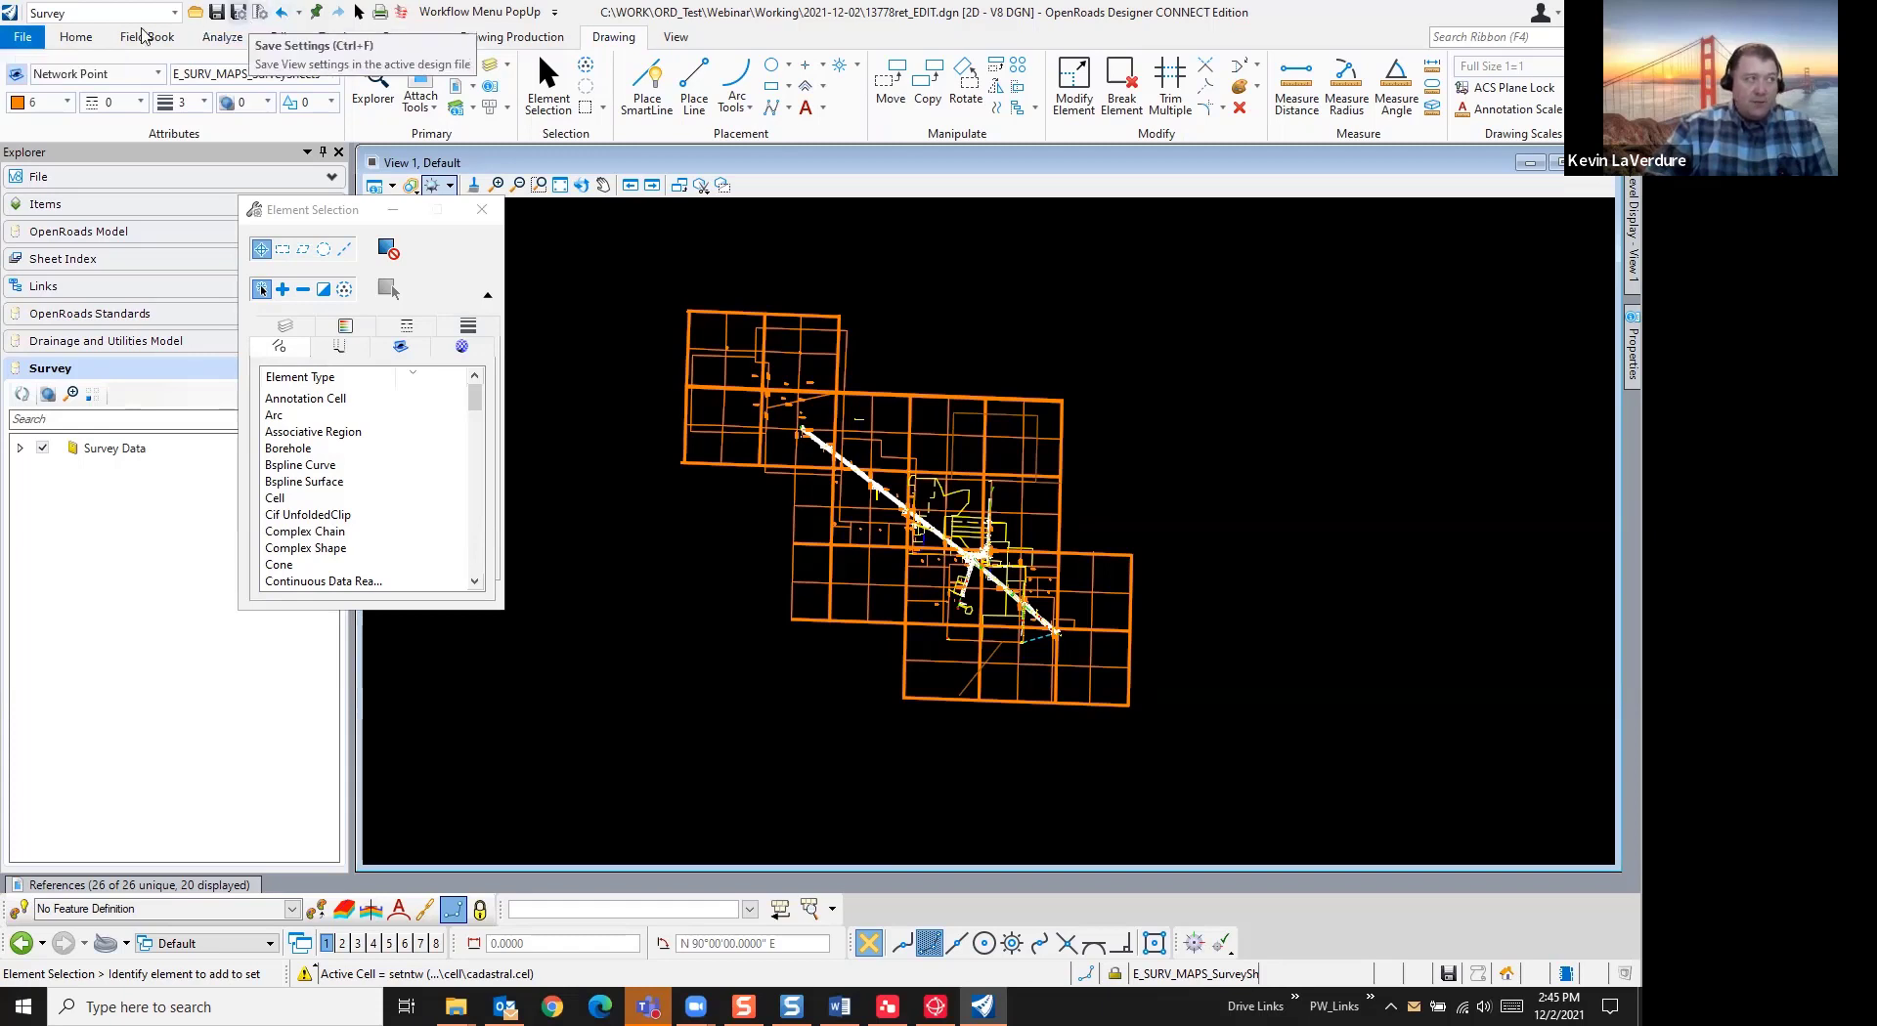
click(28, 45)
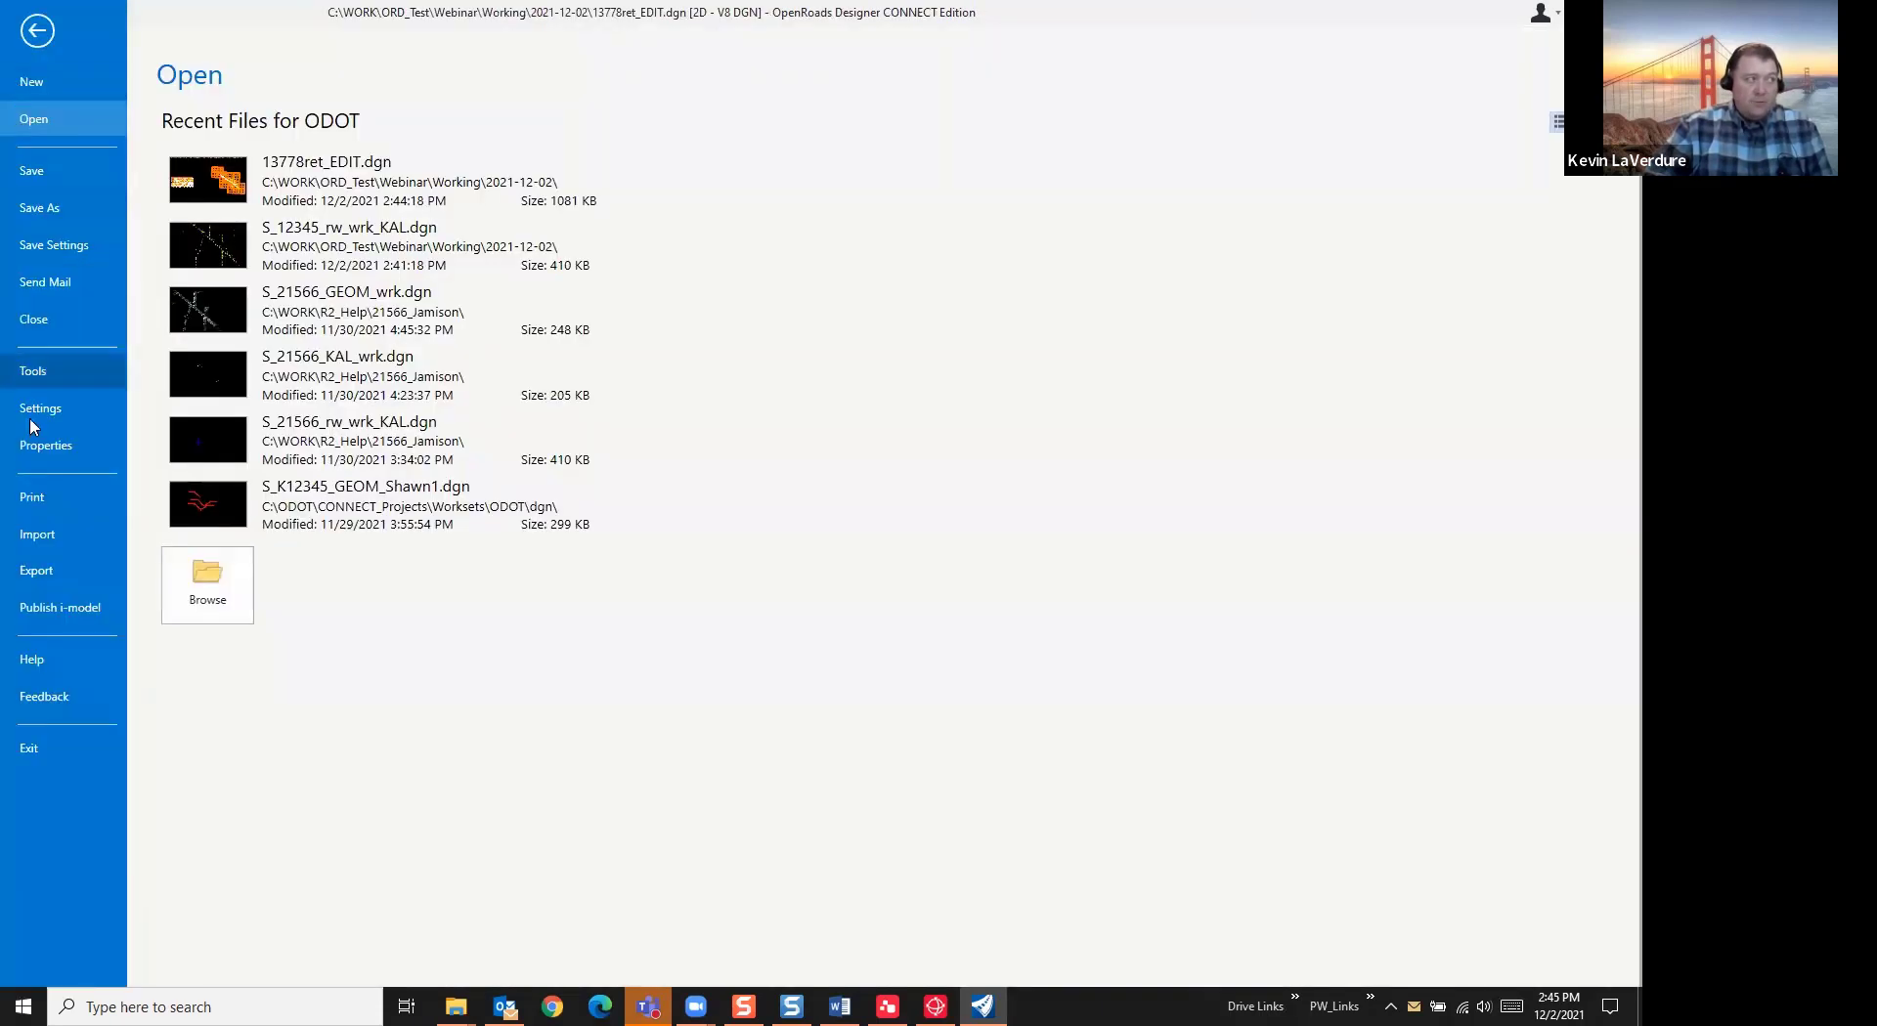
click(39, 373)
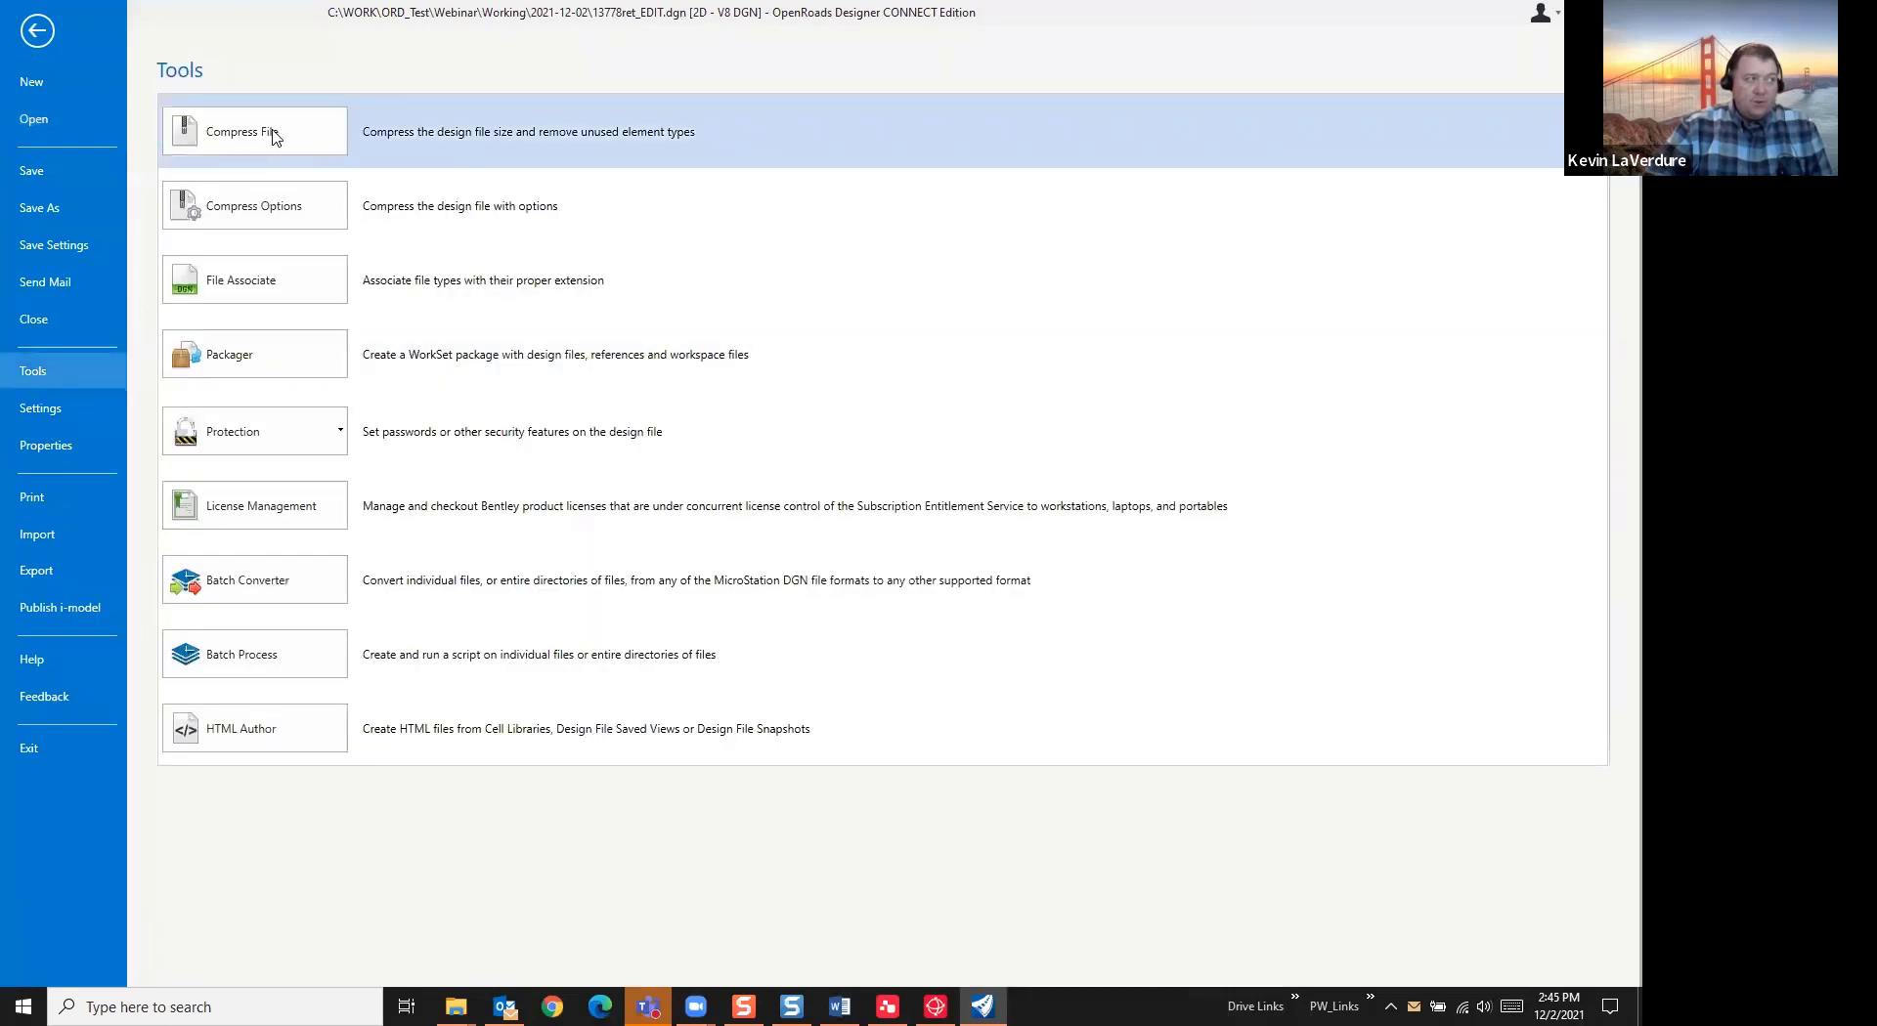
click(273, 137)
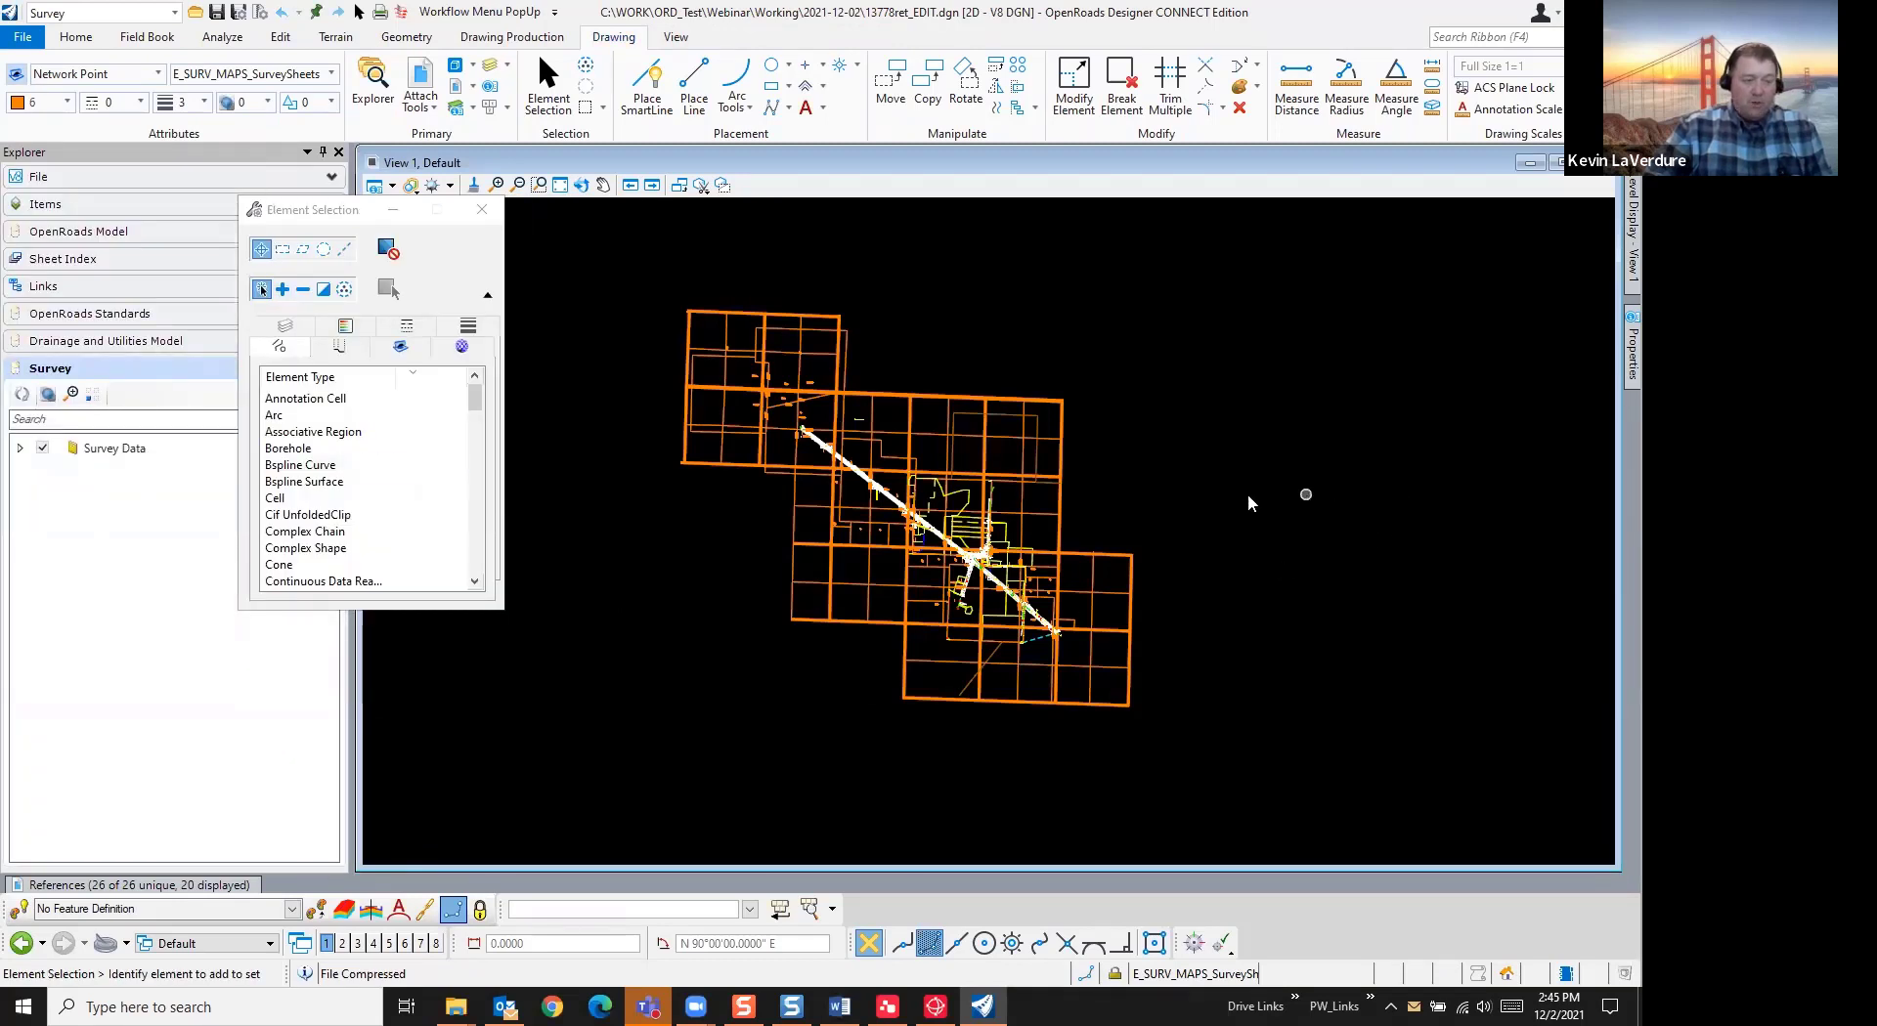
Compress the drawing with every delete option enabled, references excluded, and check by element type for remaining shared cells
click(24, 41)
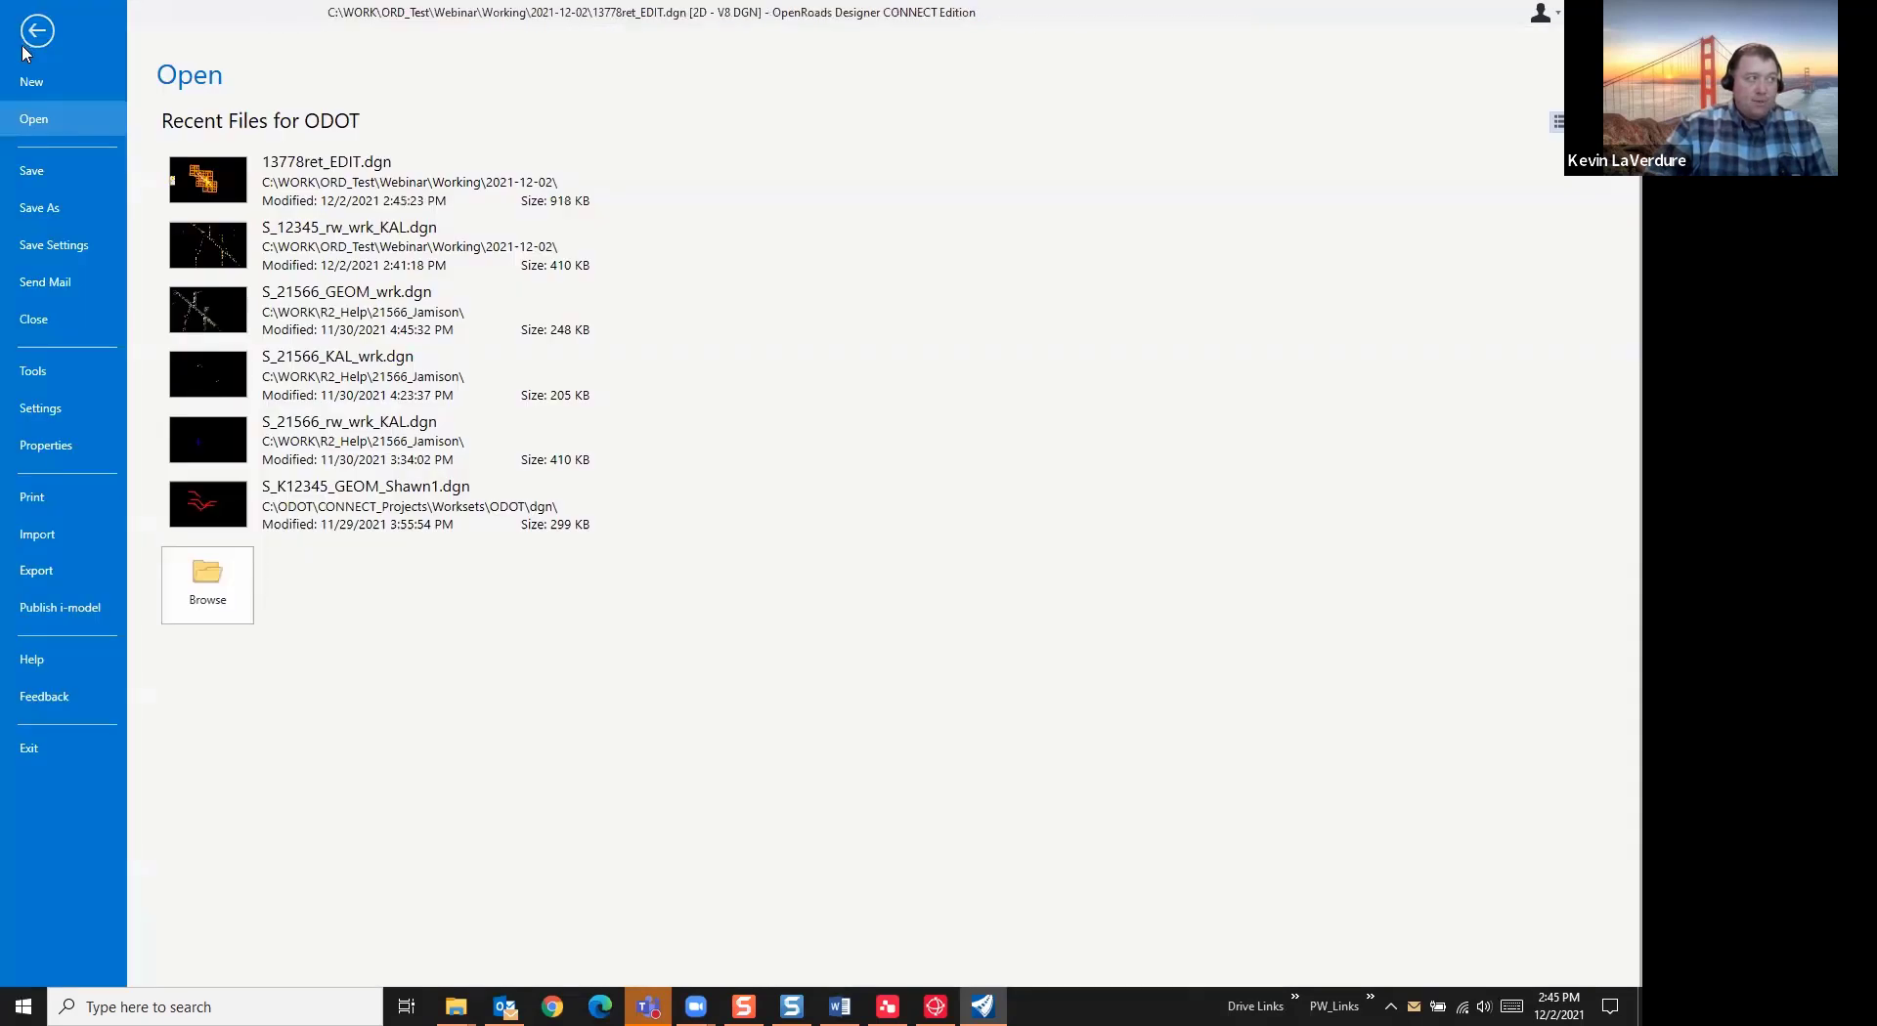
click(49, 373)
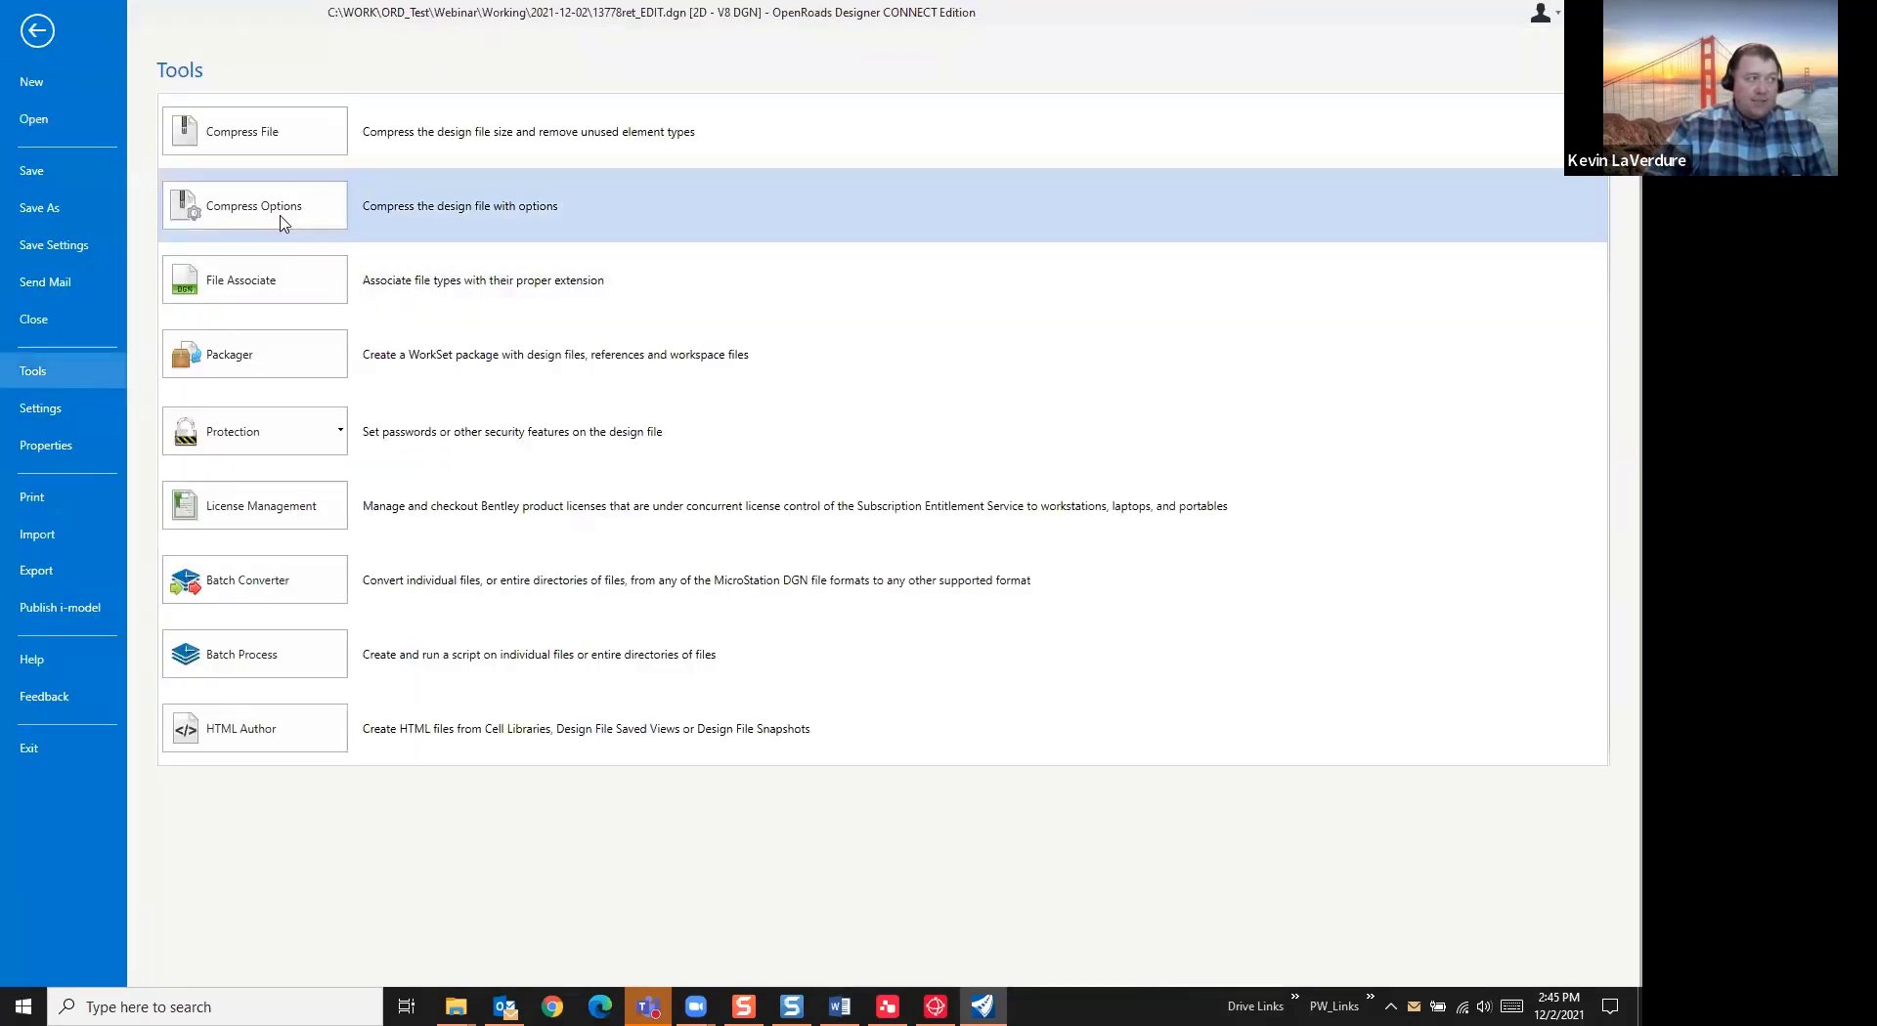
click(283, 222)
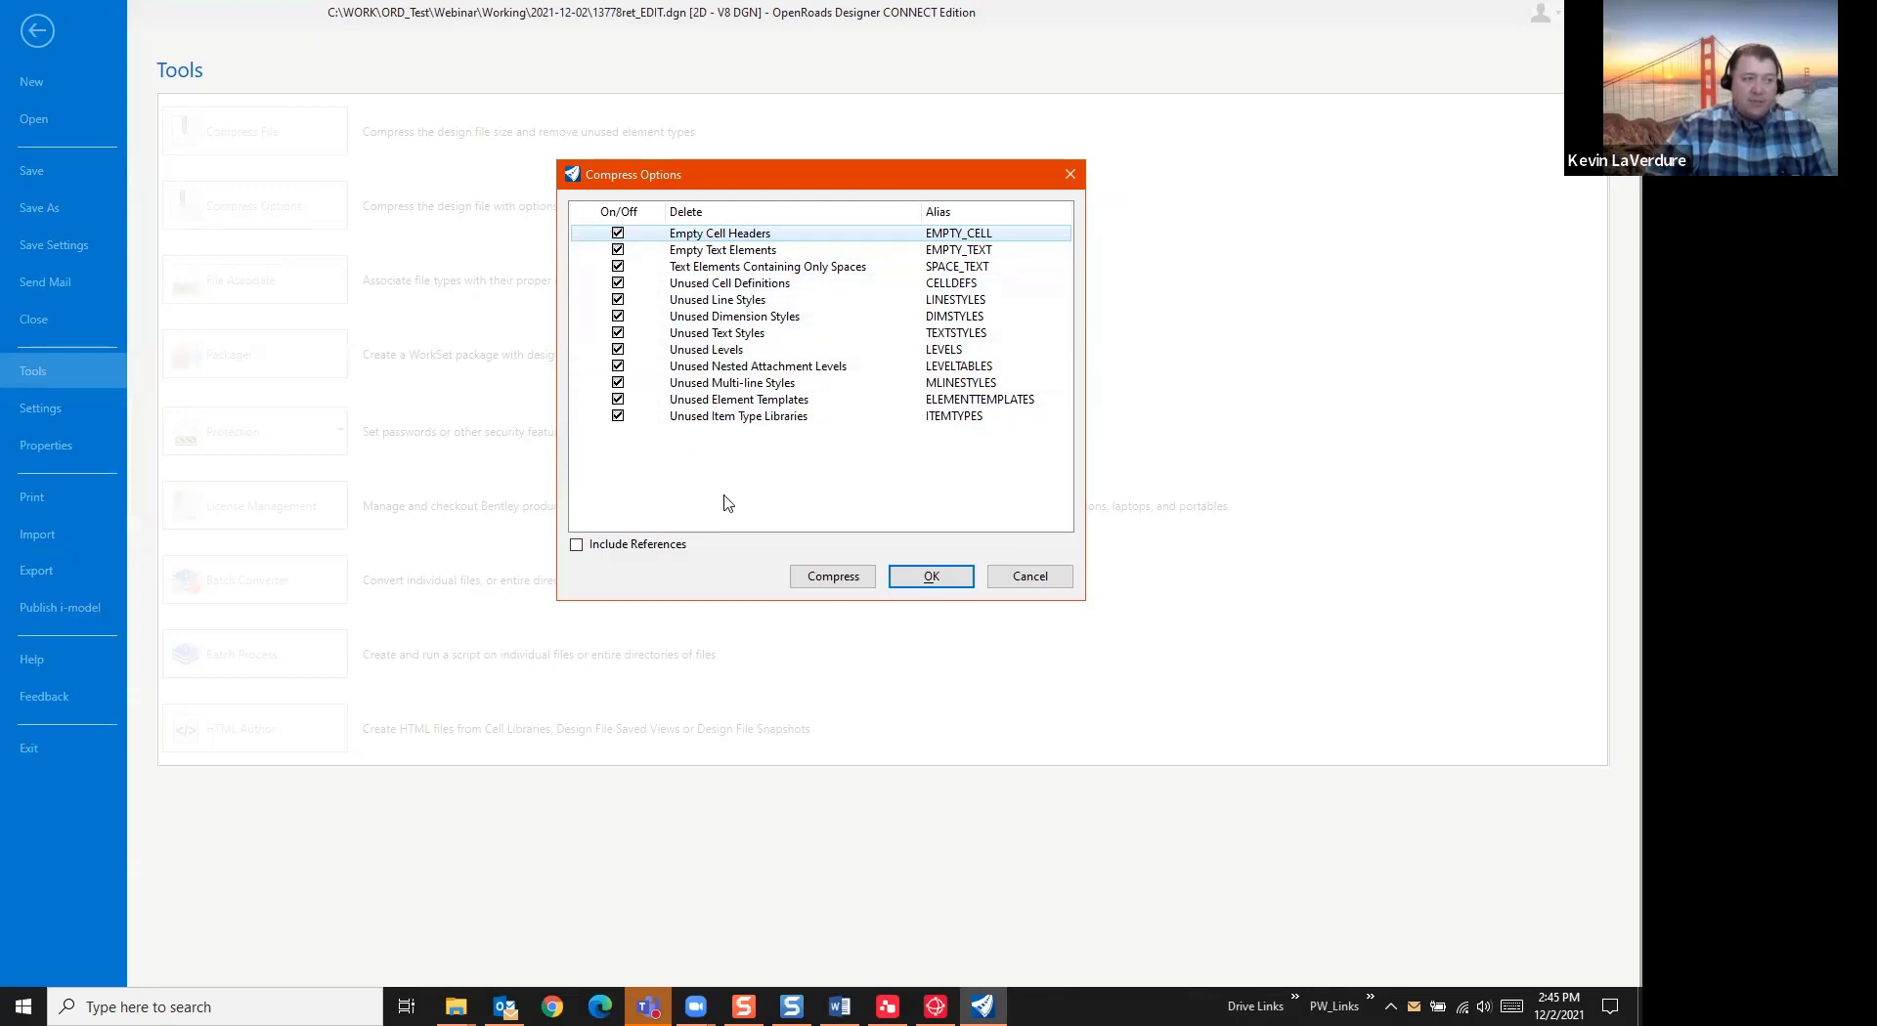
click(830, 578)
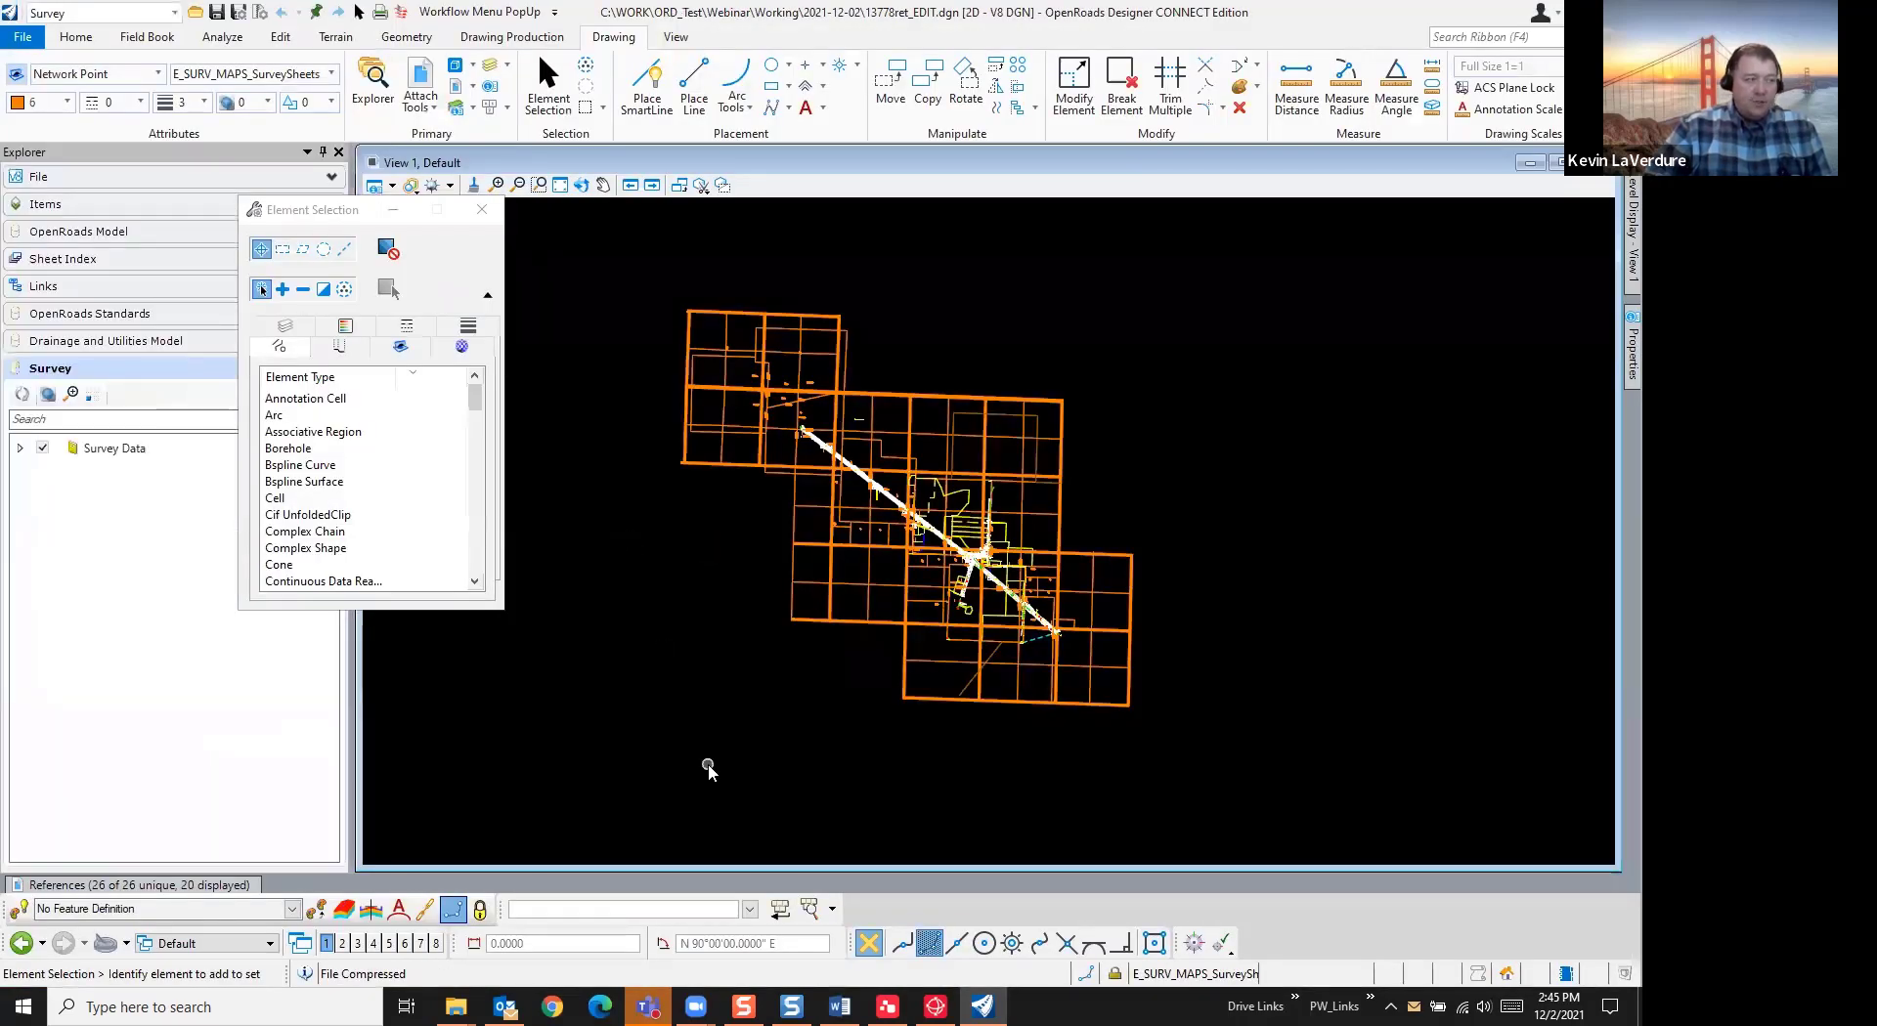
drag(477, 403, 485, 526)
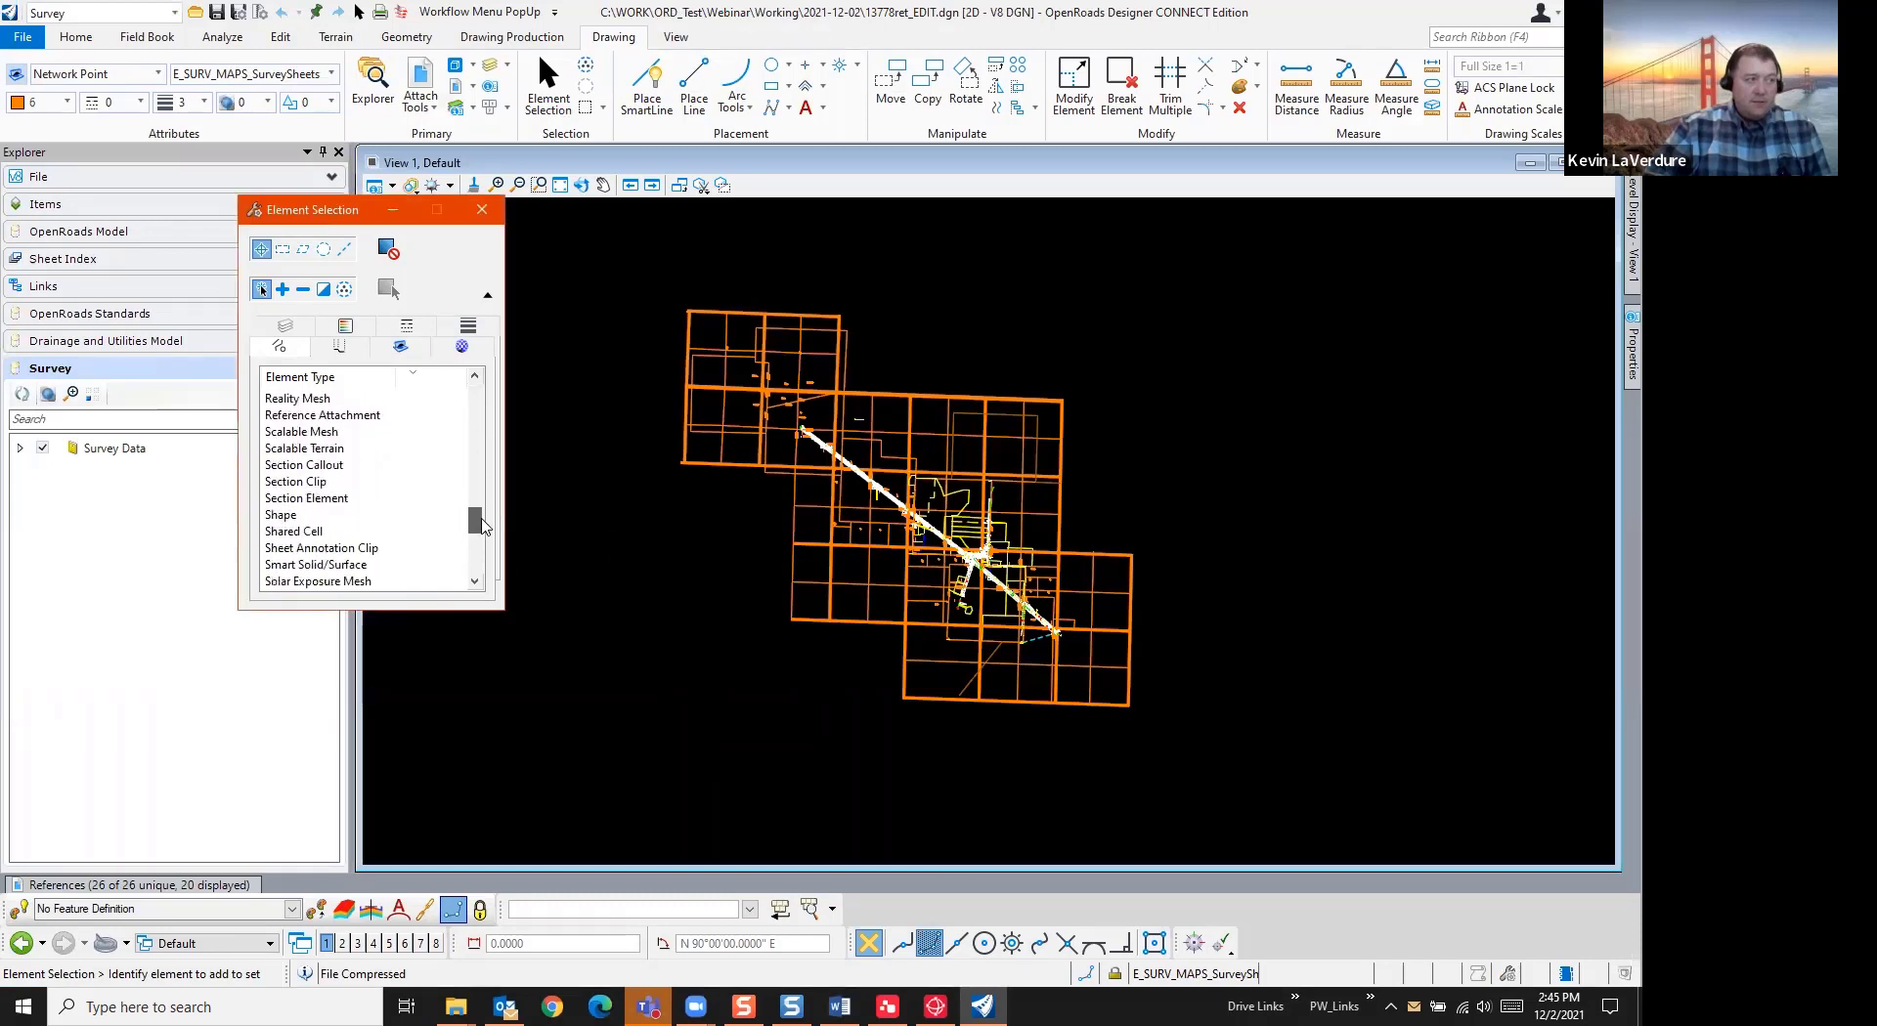
click(281, 534)
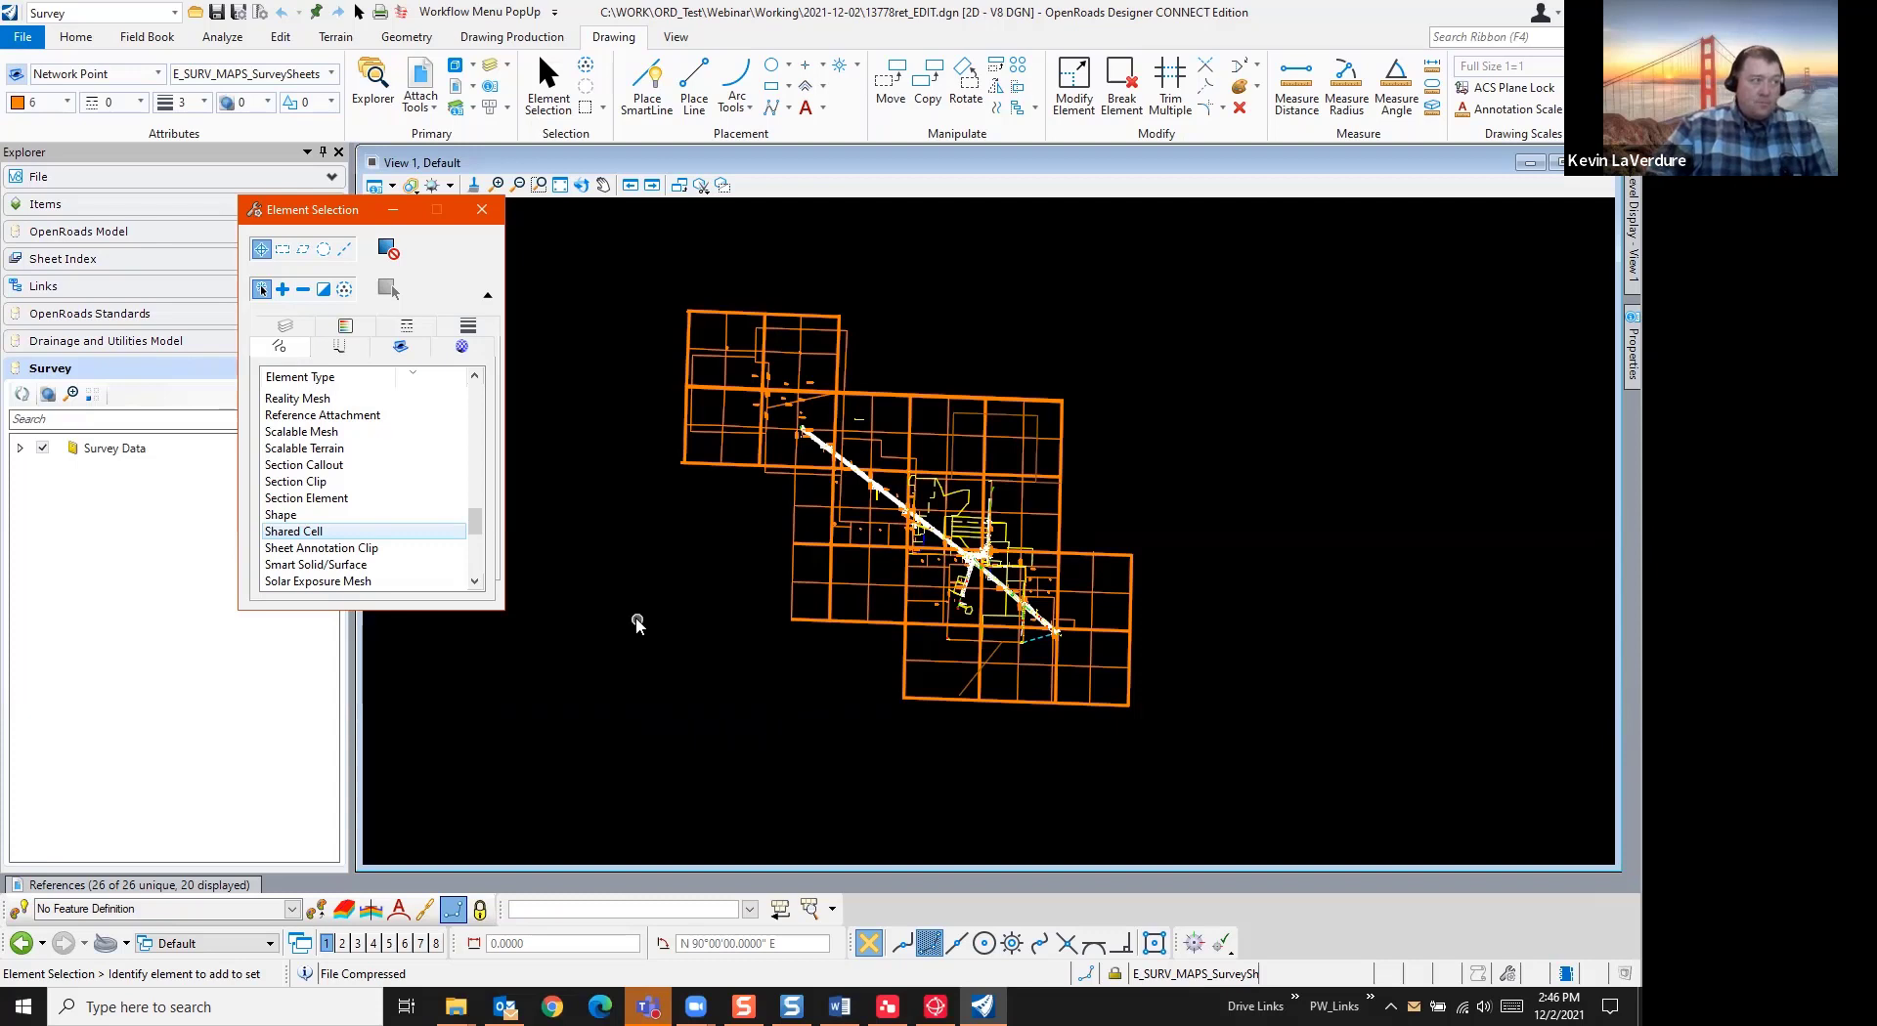
Open S_12345_rw_wrk_KAL.dgn and list the field books under the Default model's survey data
click(24, 37)
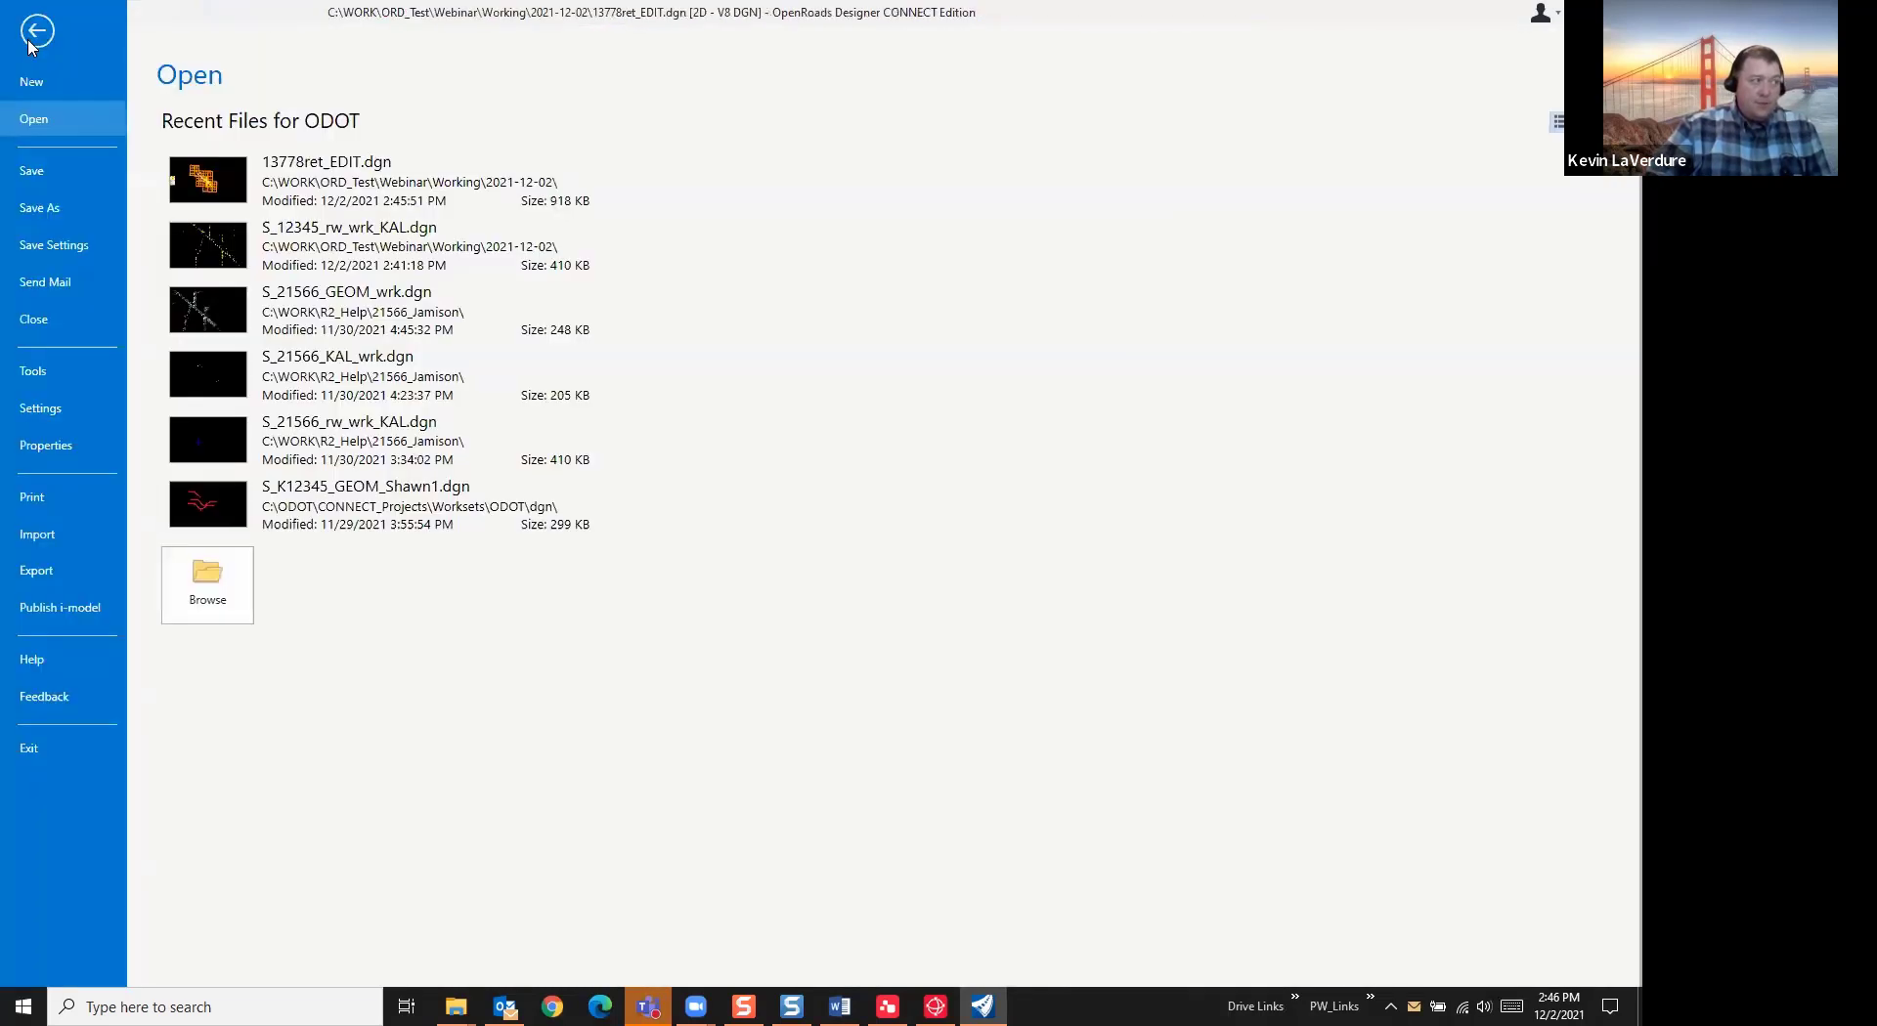
click(208, 241)
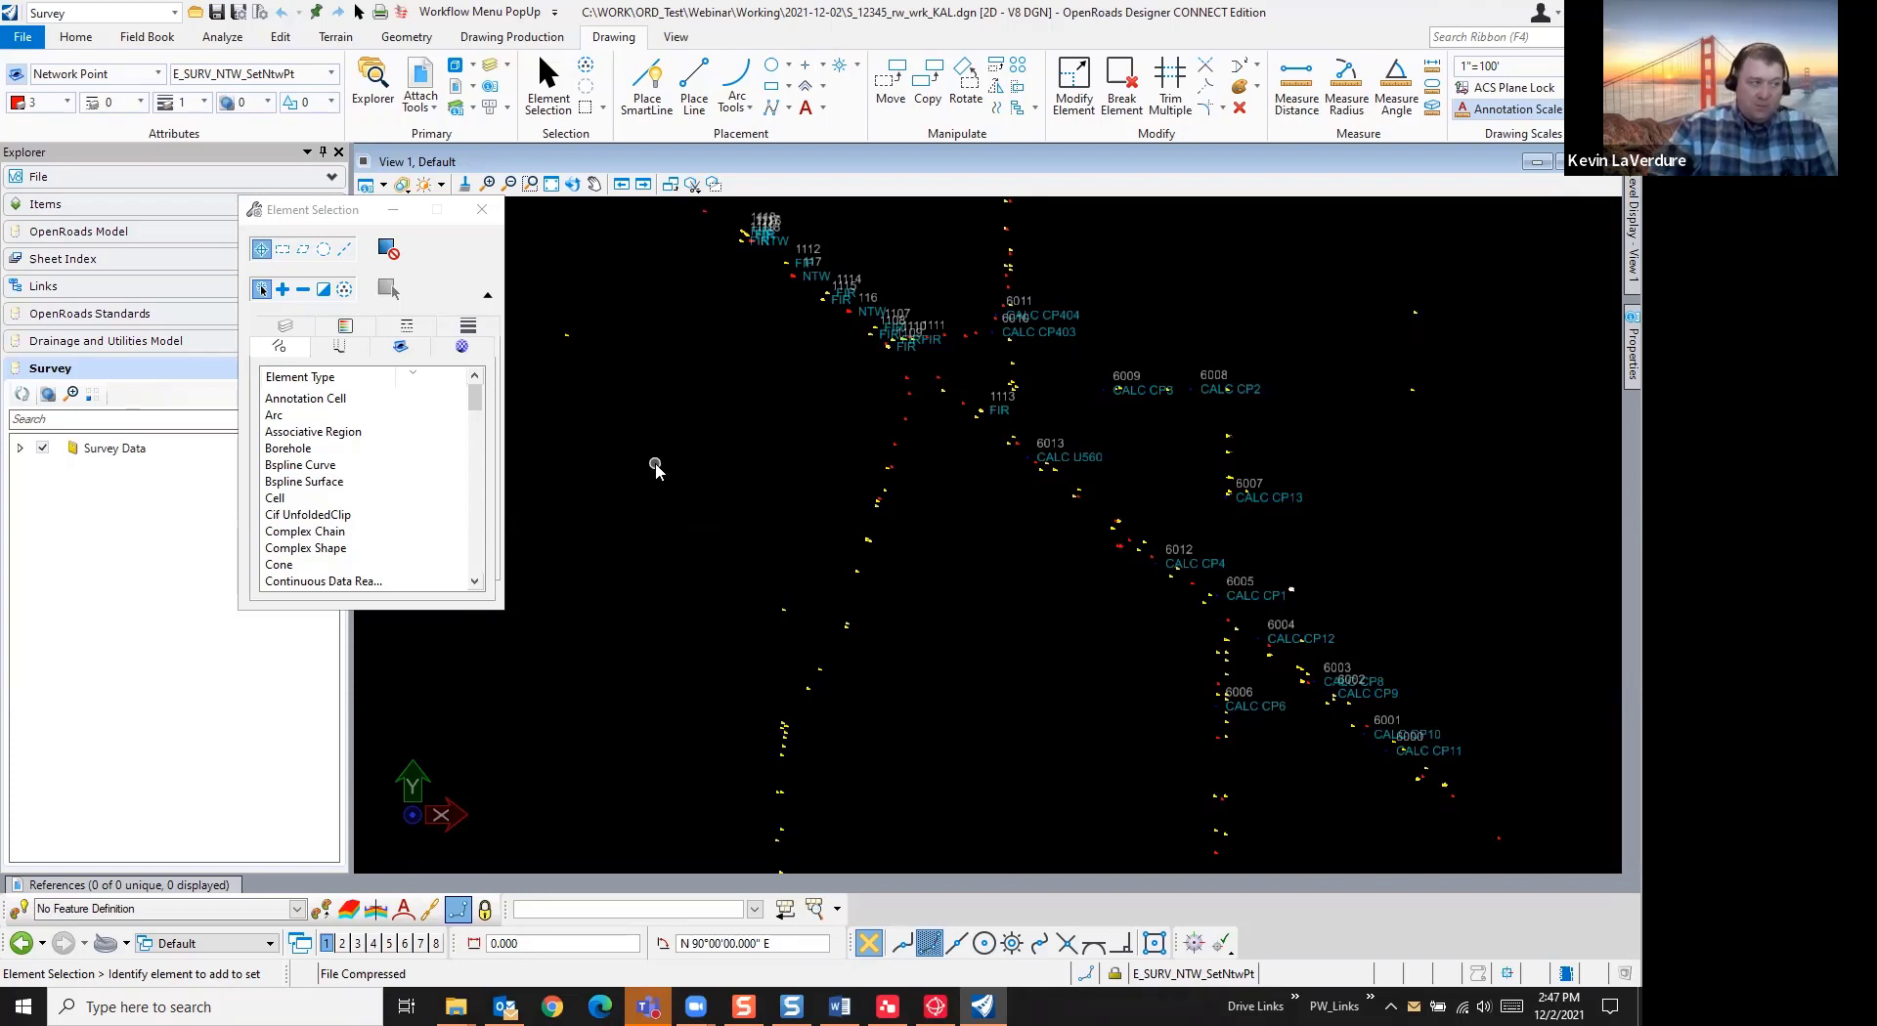
click(20, 448)
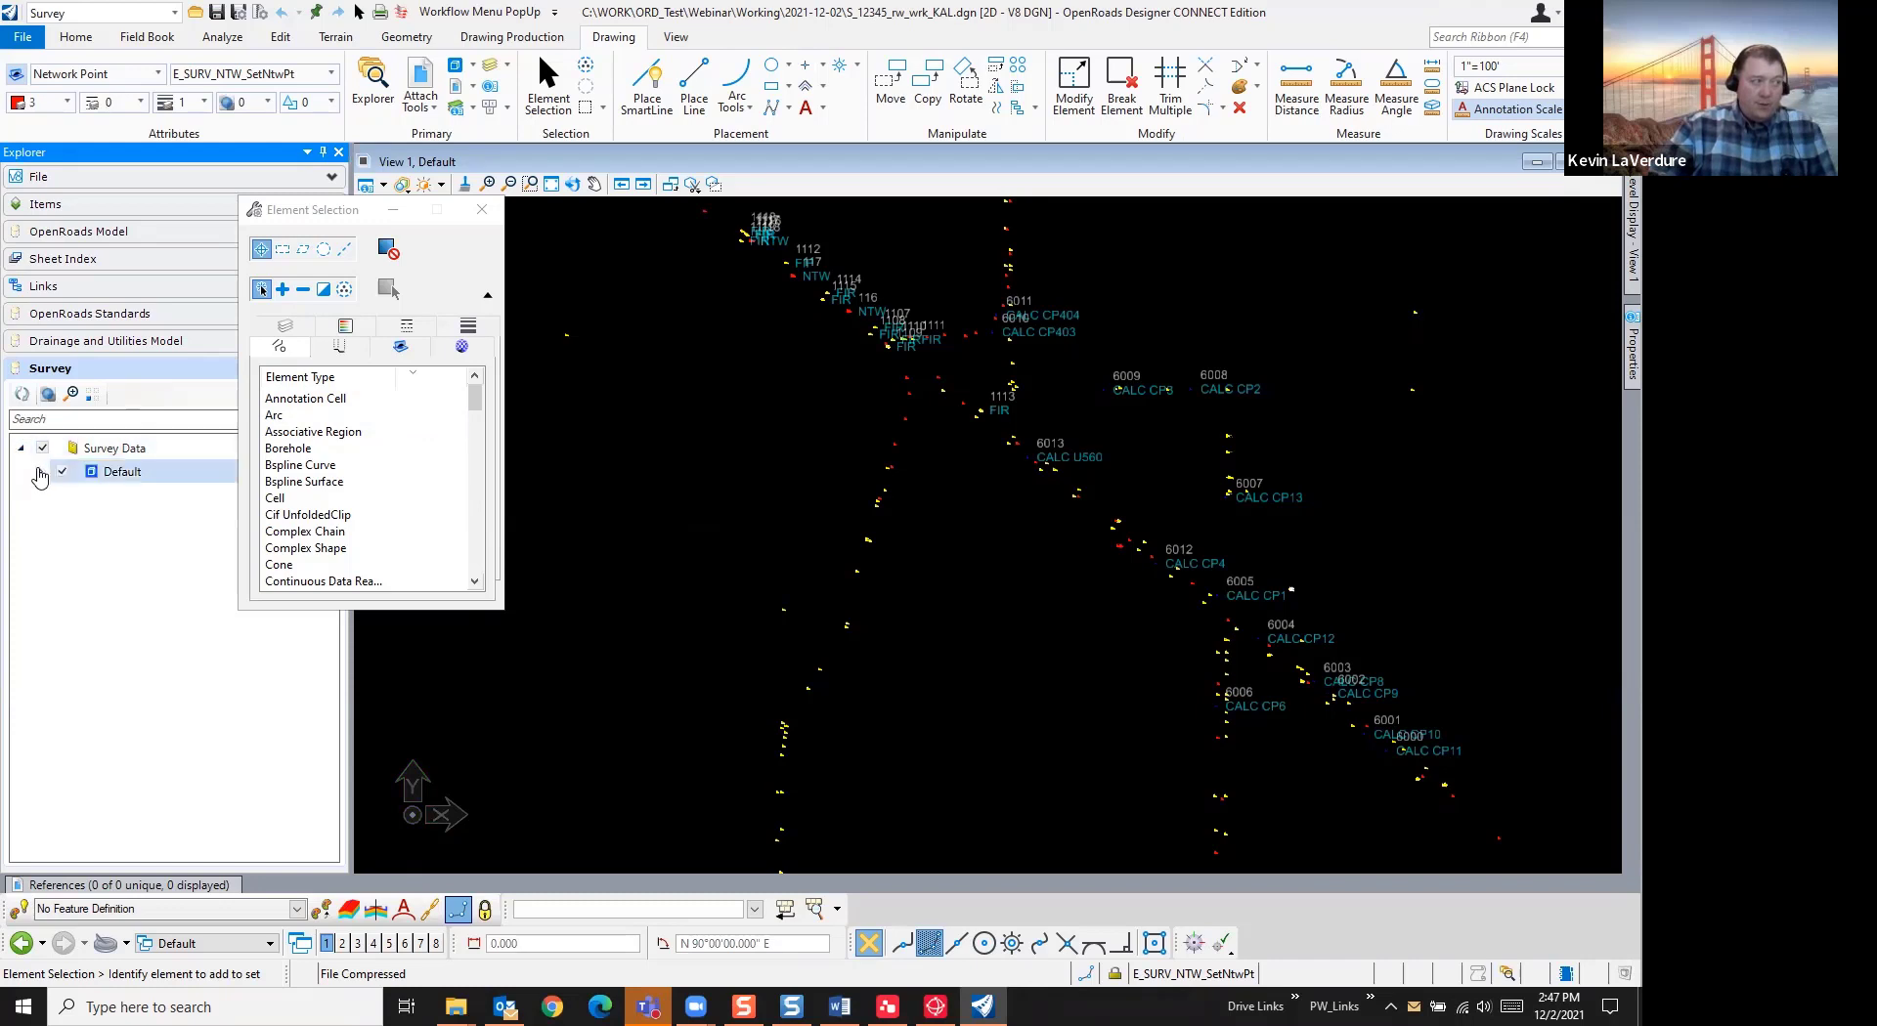
click(40, 473)
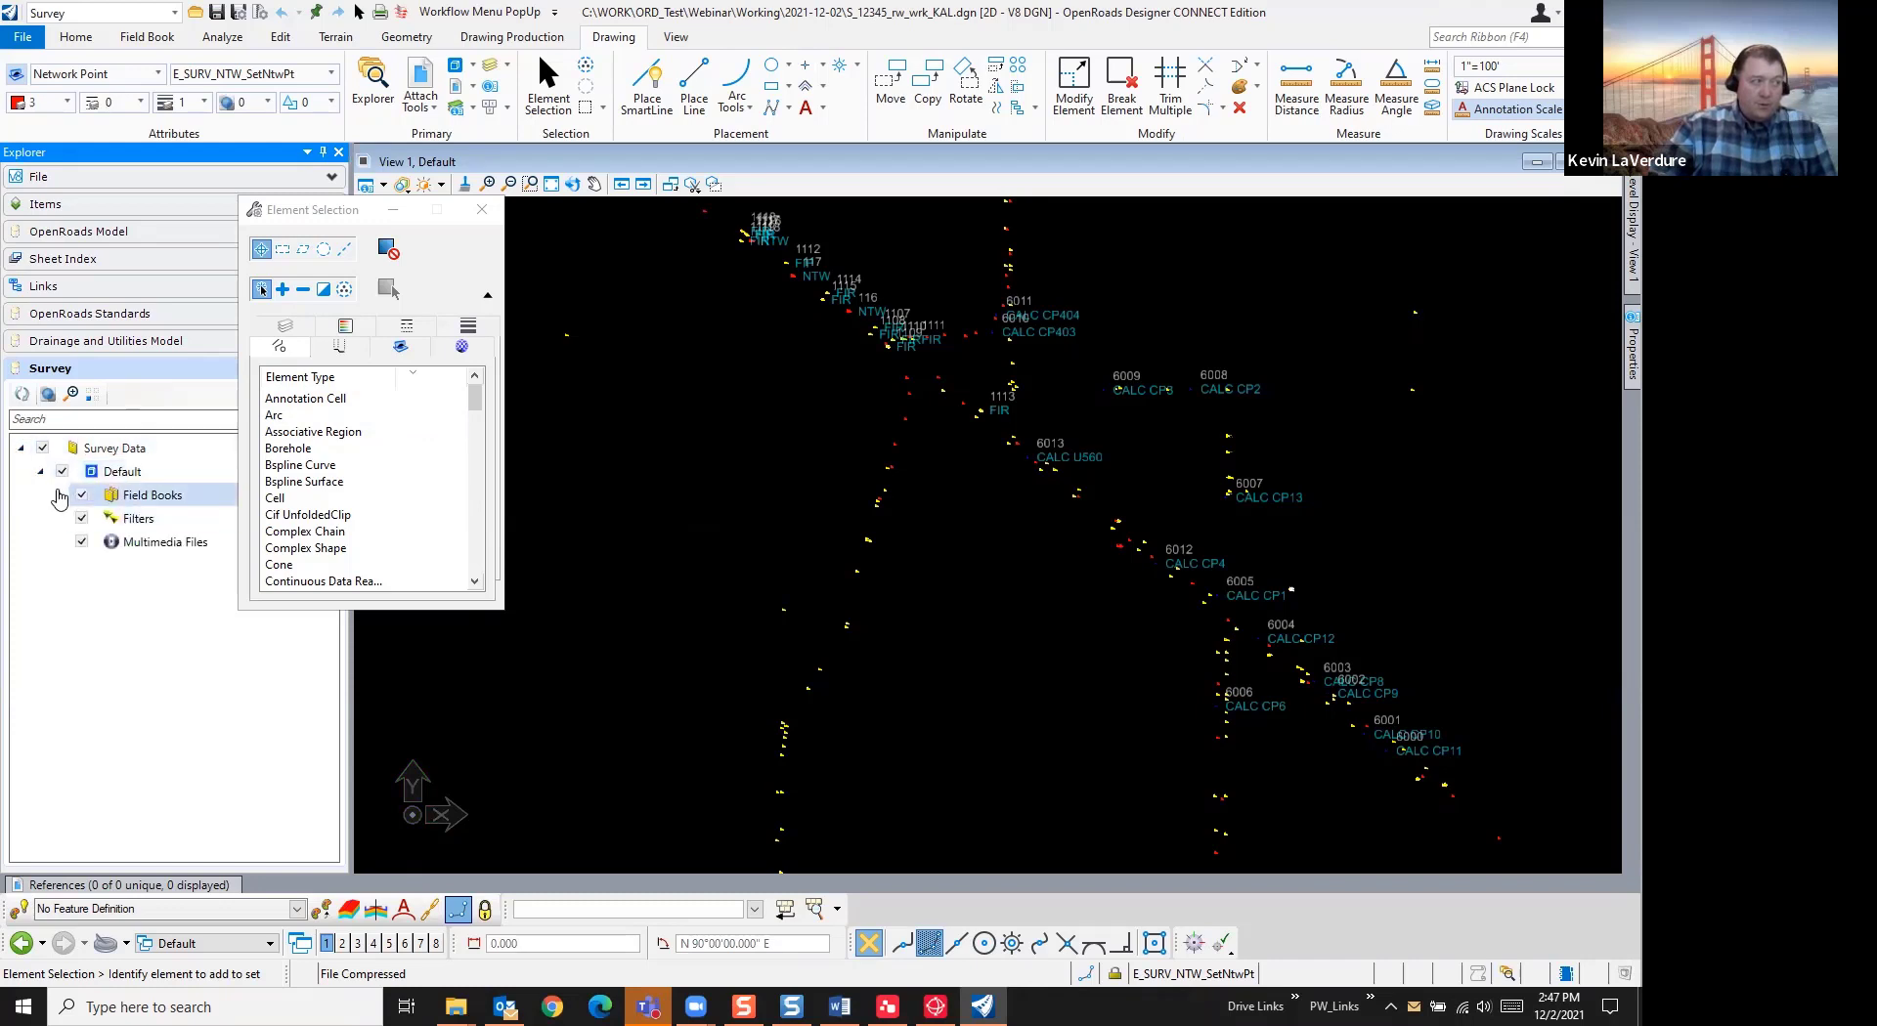
click(59, 495)
Delete the field books M_01 and M_02 from the survey data
right_click(159, 525)
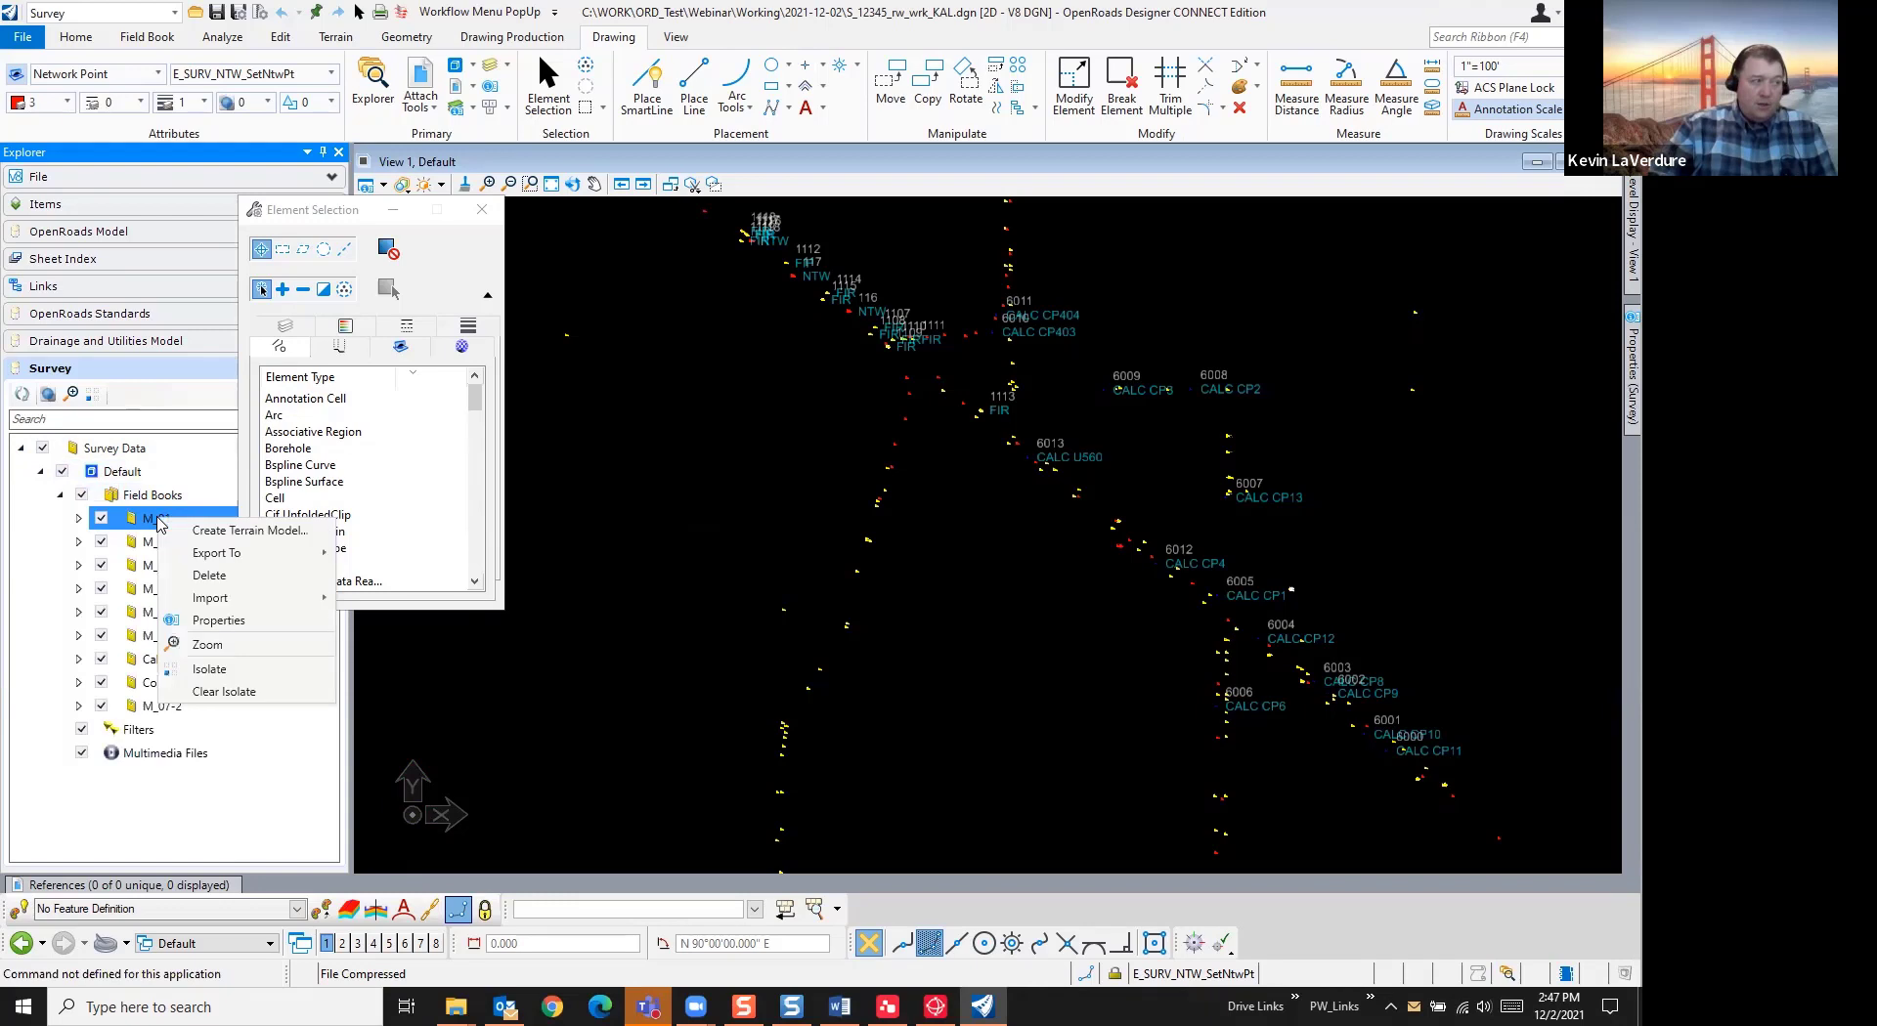
click(220, 581)
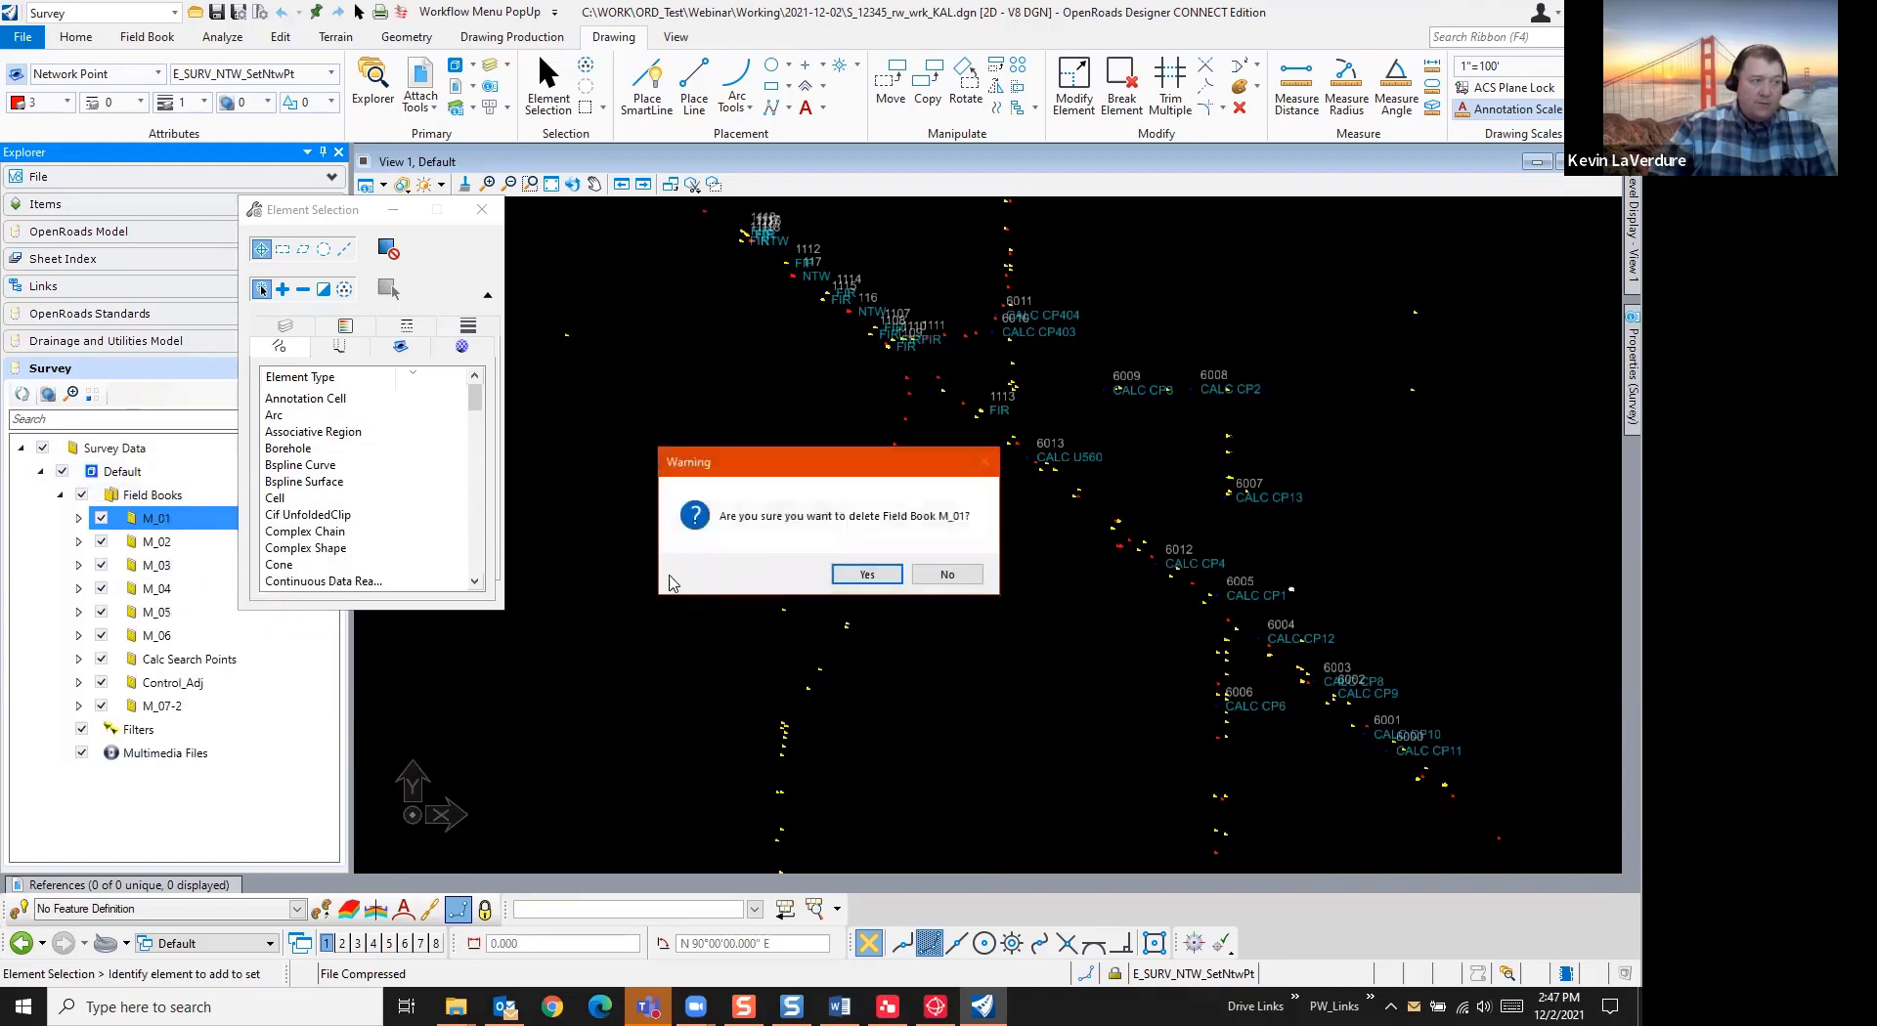
click(866, 575)
right_click(160, 522)
click(186, 601)
right_click(153, 522)
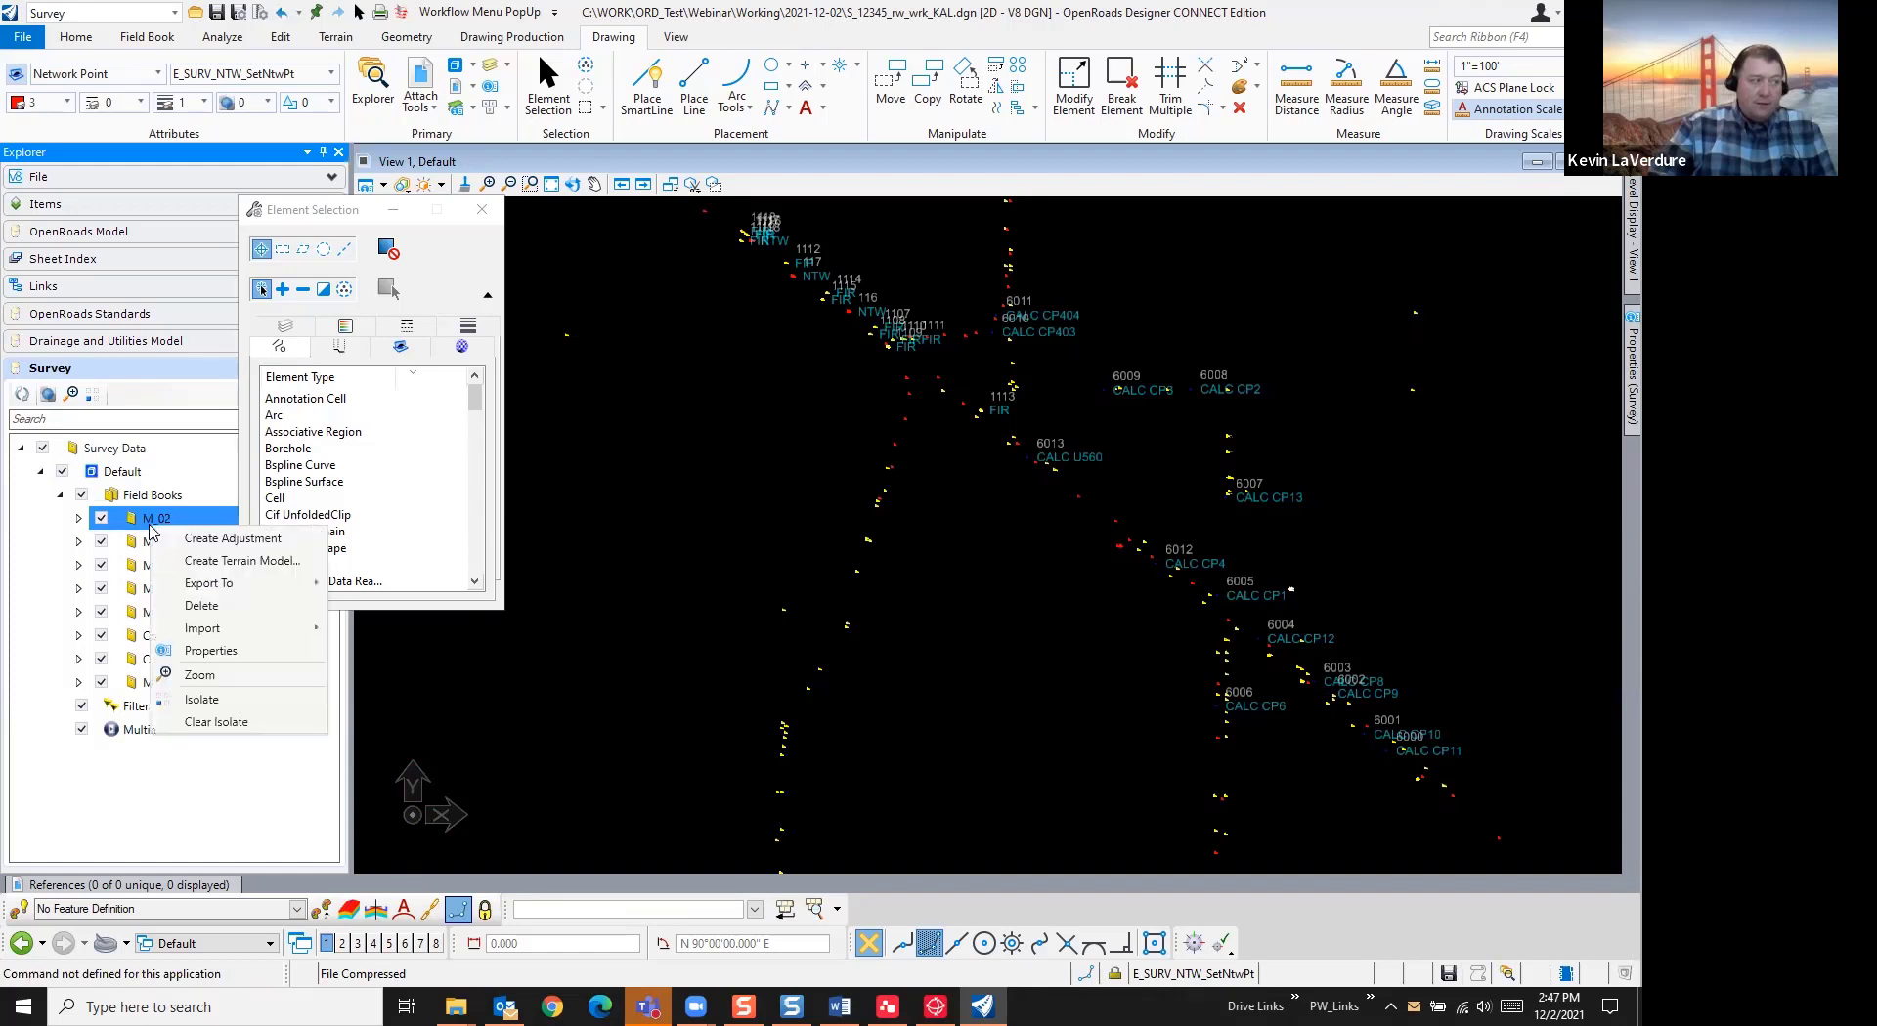
click(199, 598)
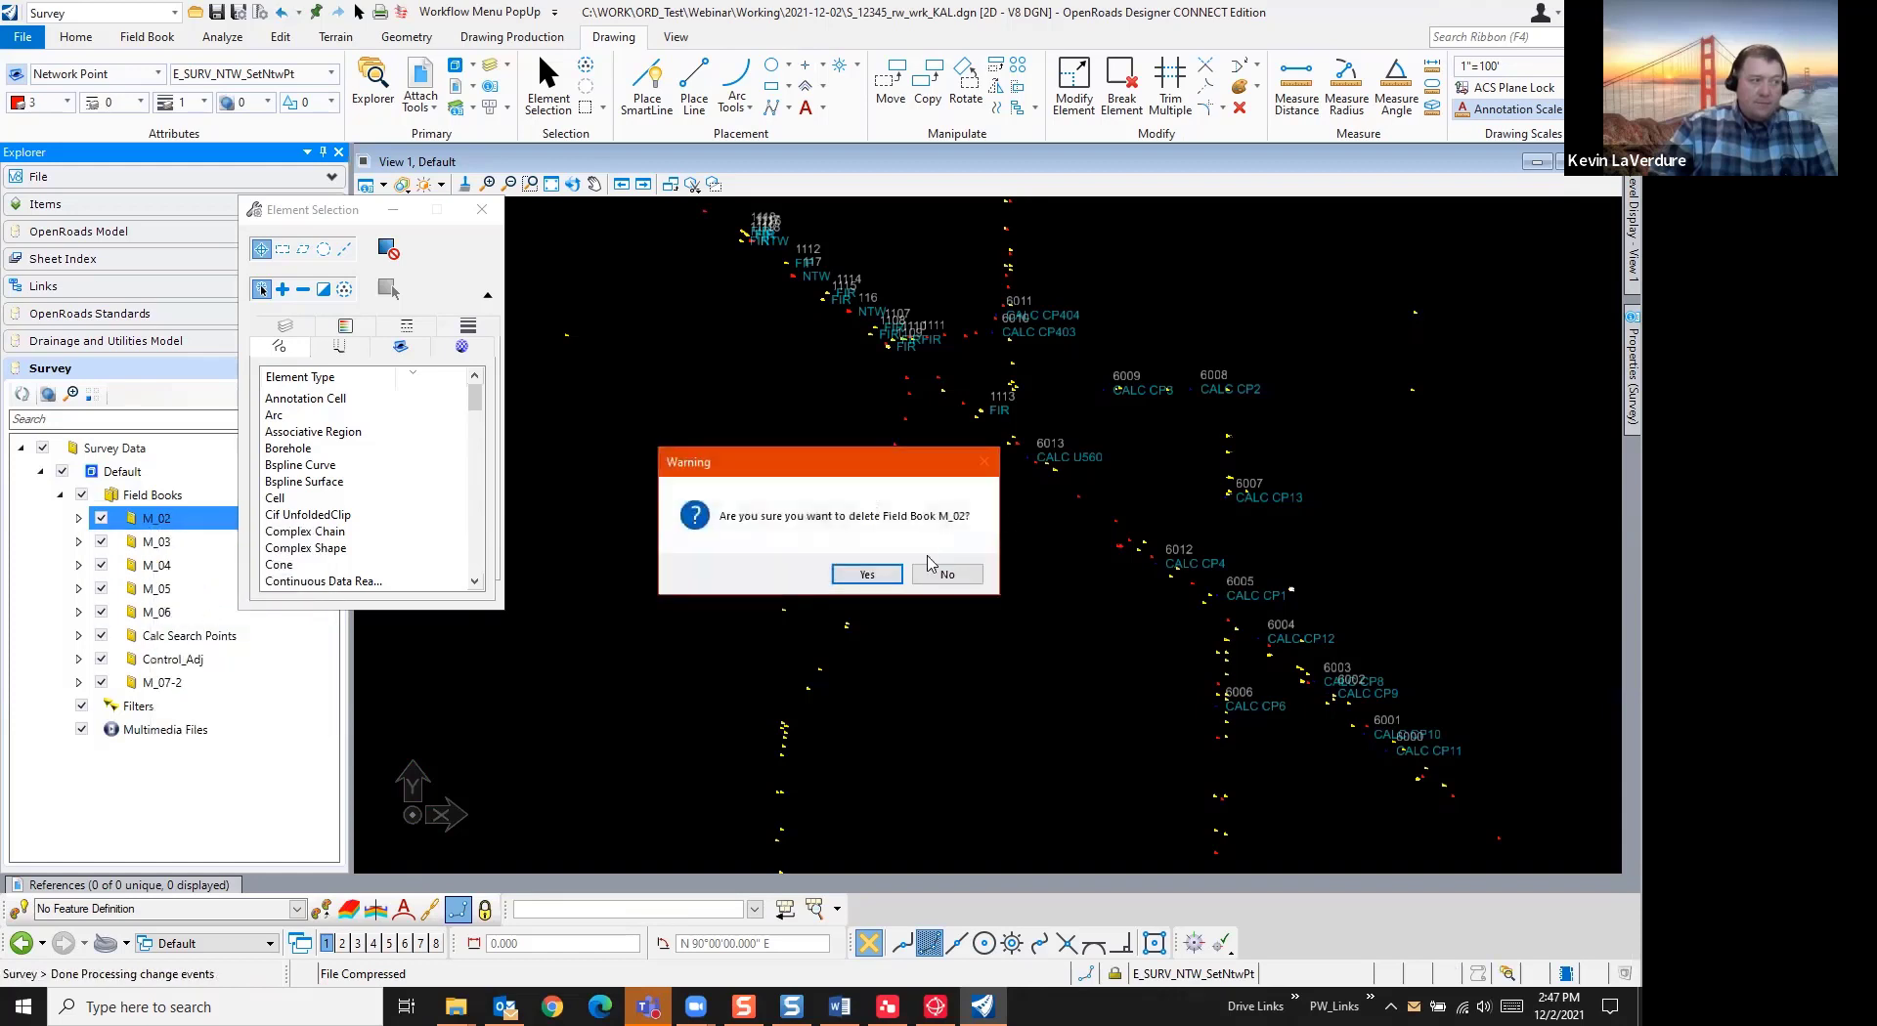
click(889, 577)
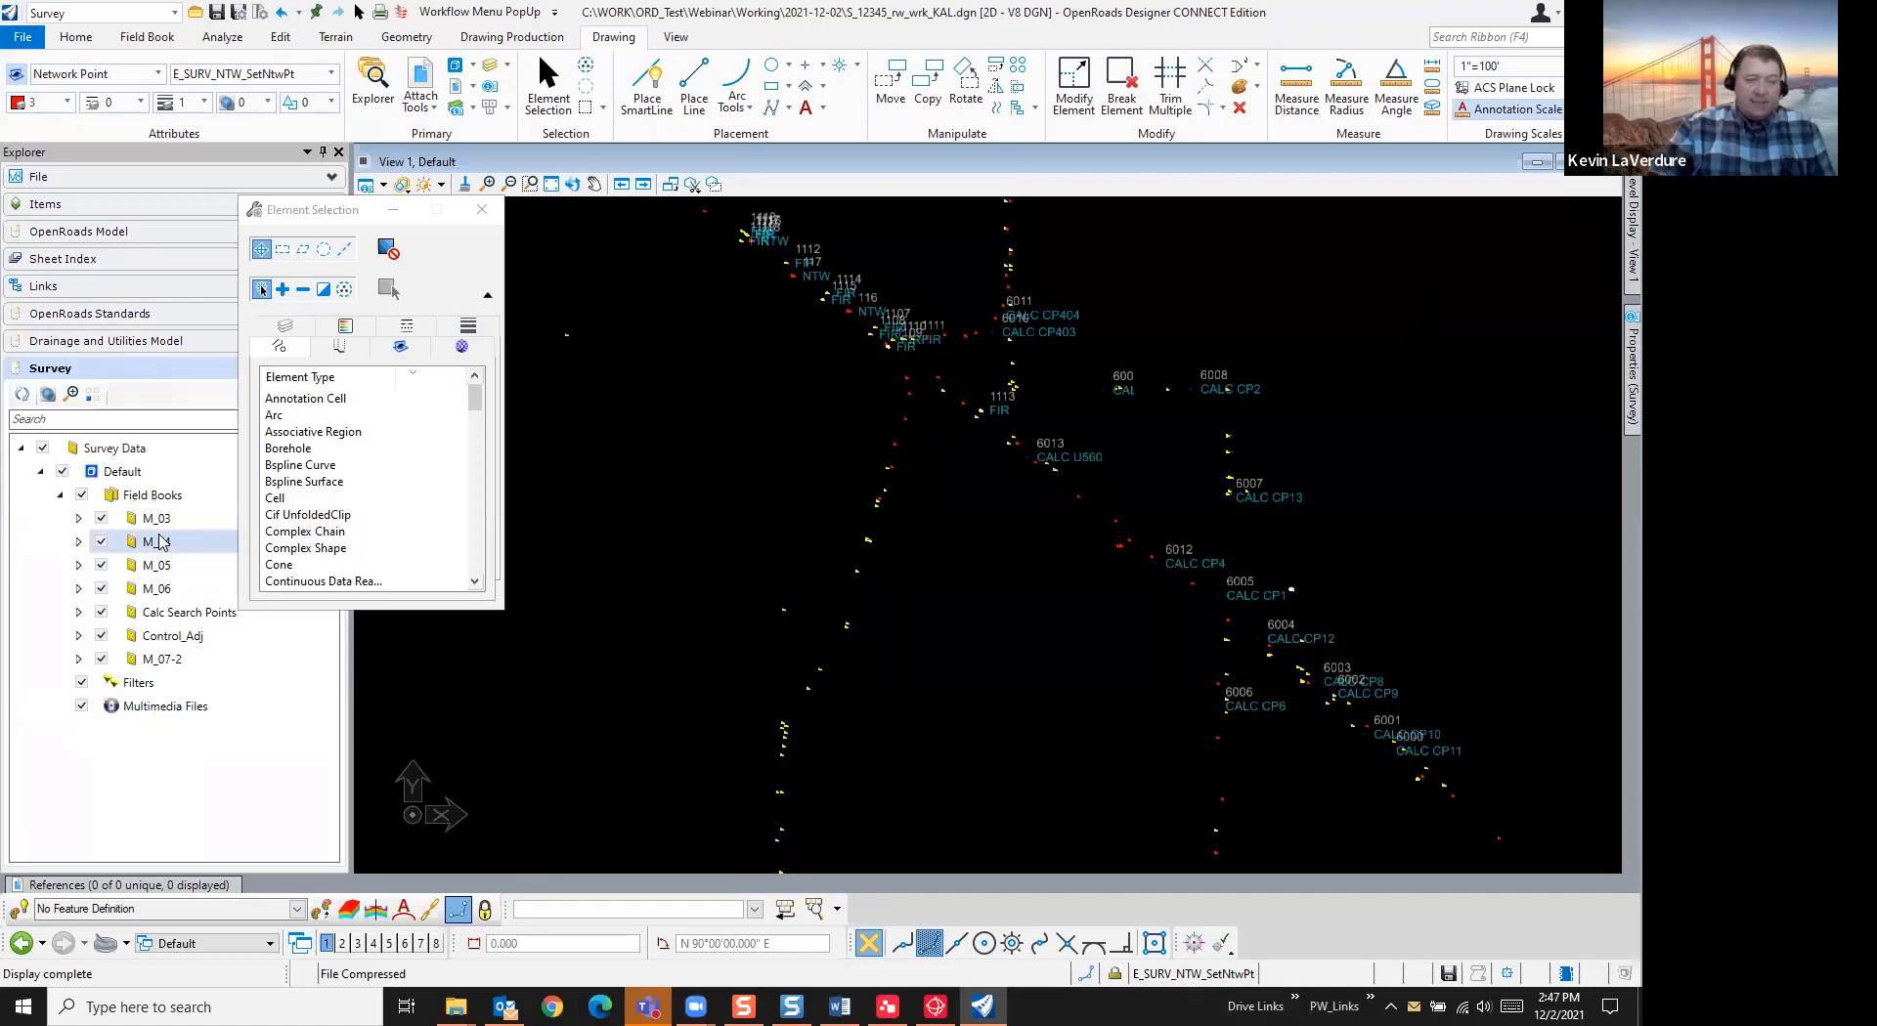
Delete the field books M_03 through M_06 from the survey data
right_click(157, 520)
click(164, 529)
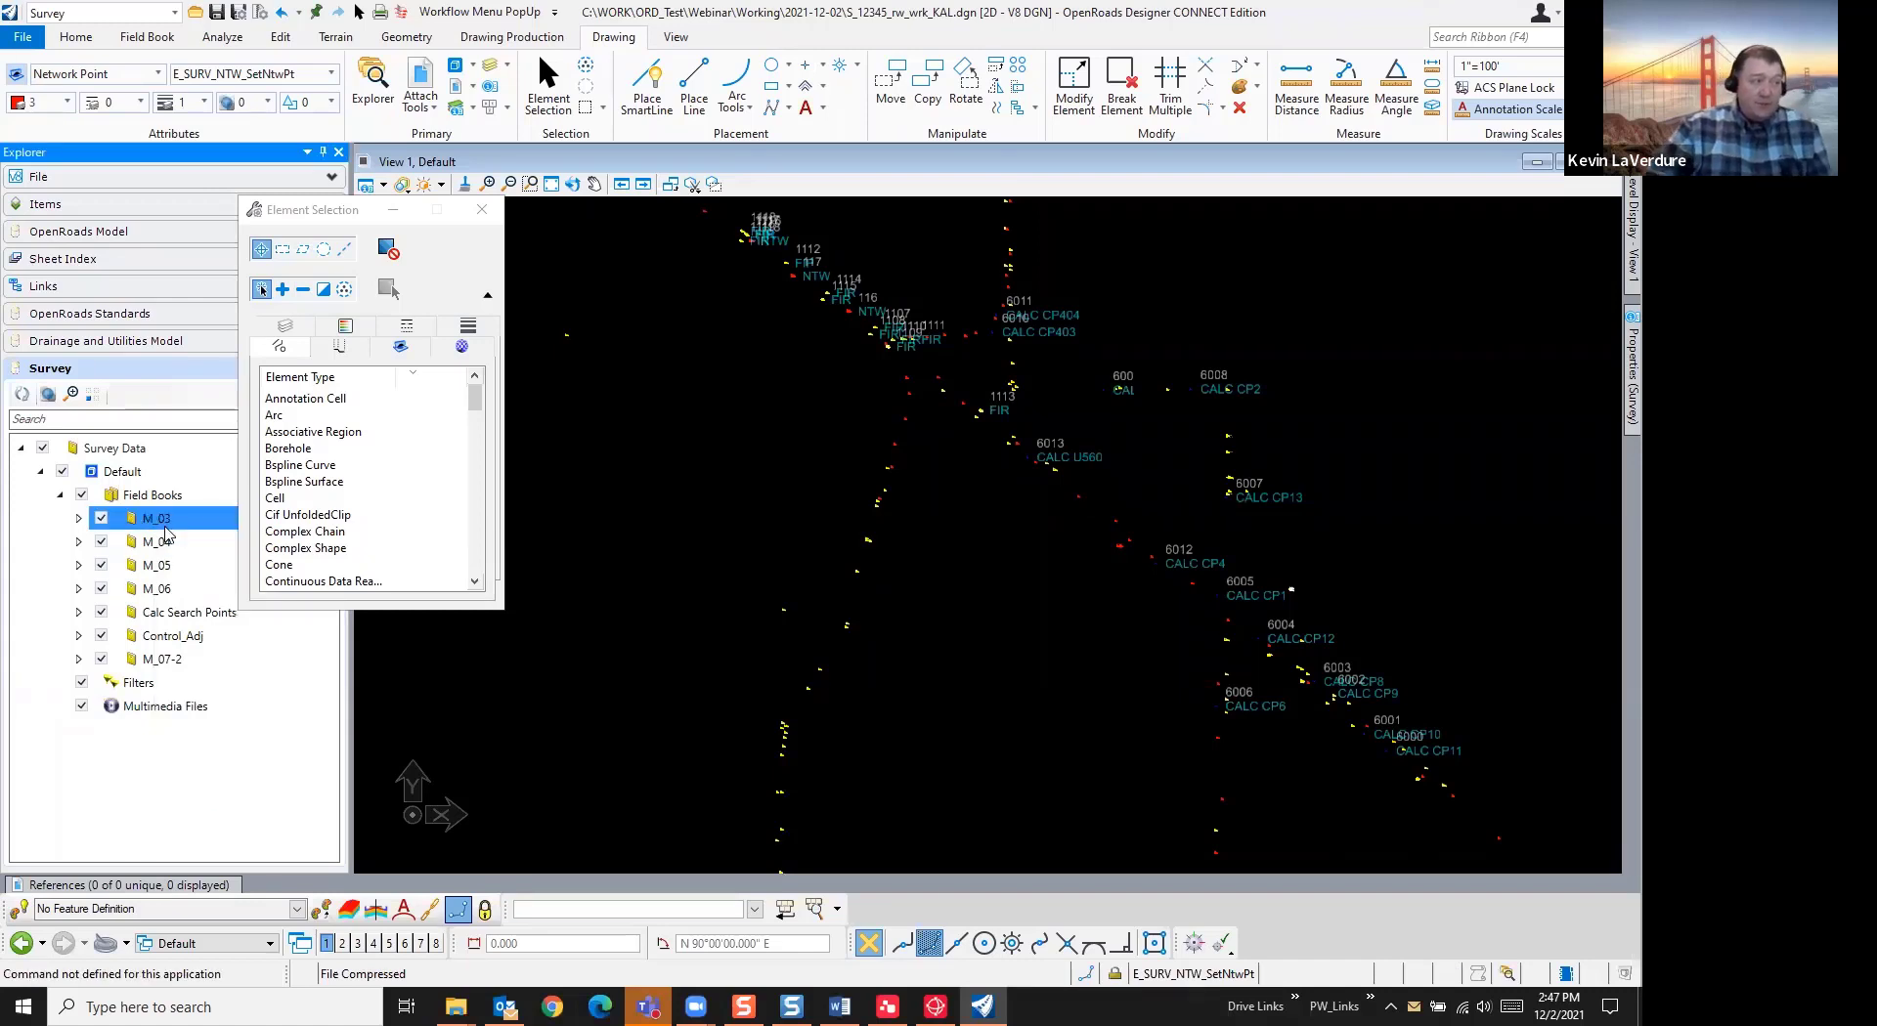
right_click(165, 528)
click(225, 606)
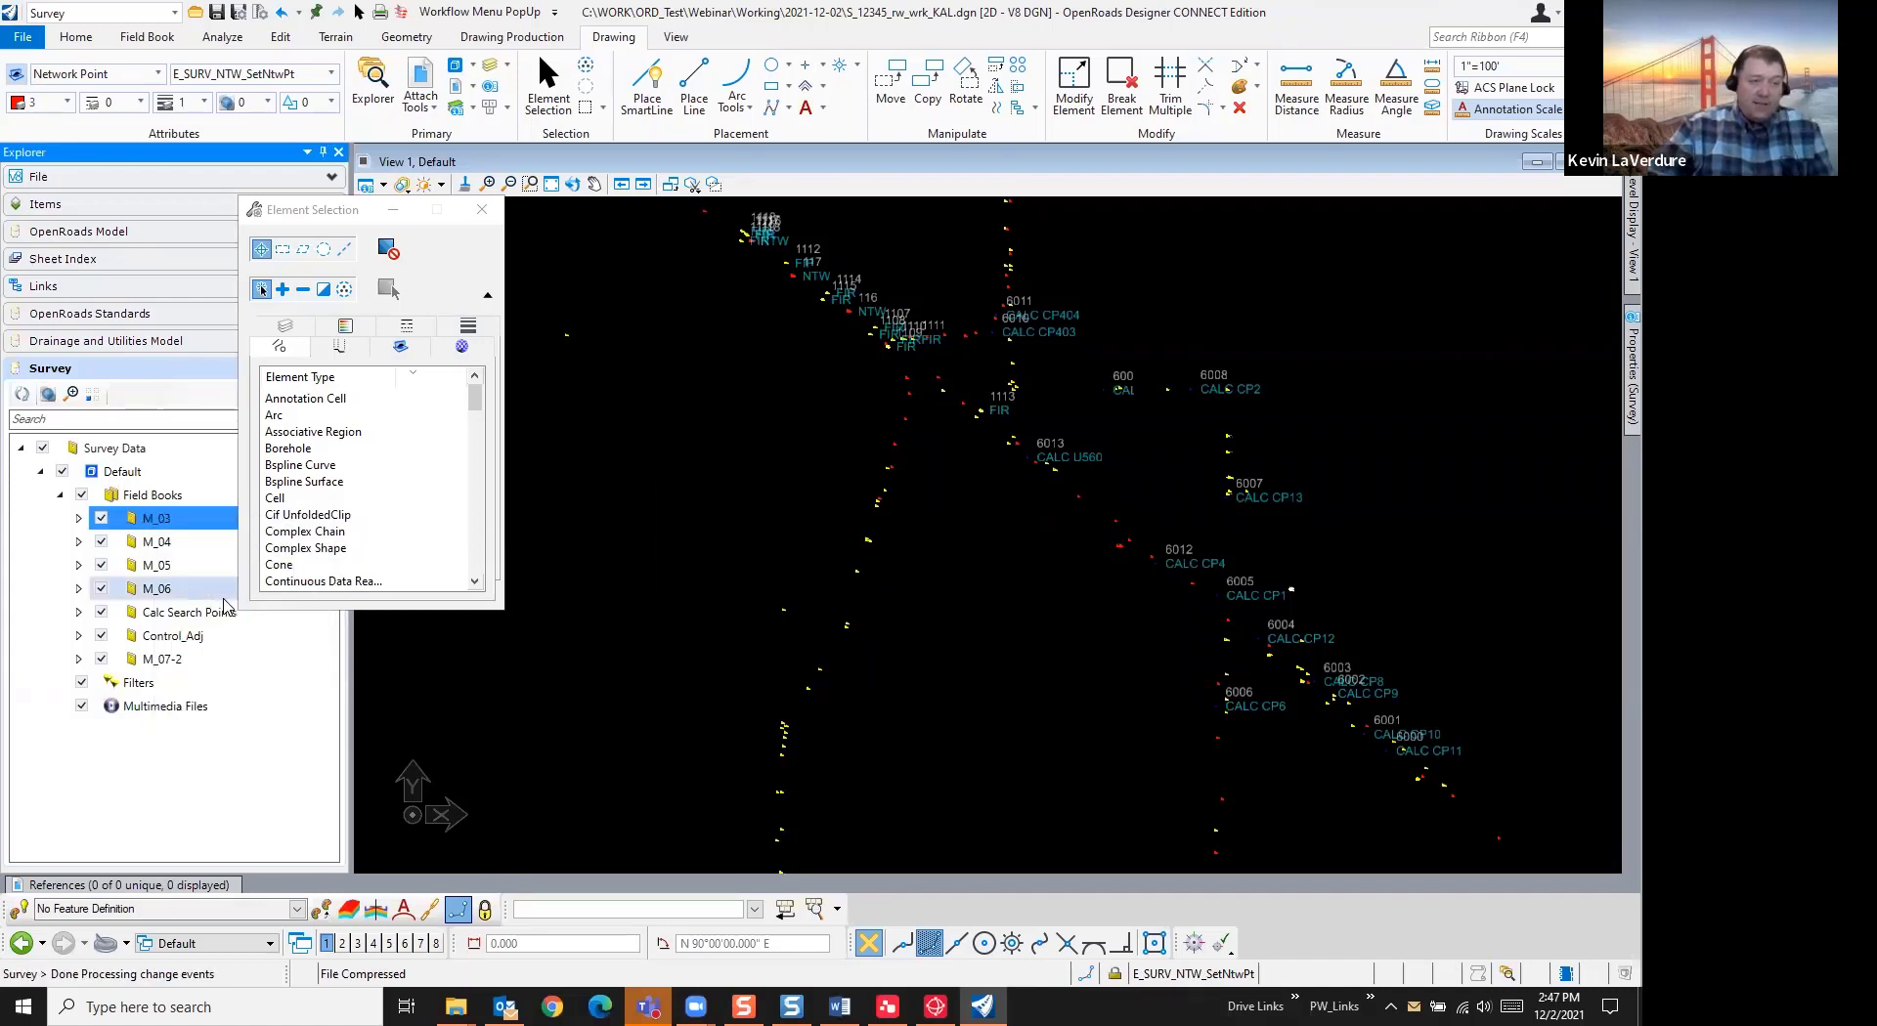
click(867, 577)
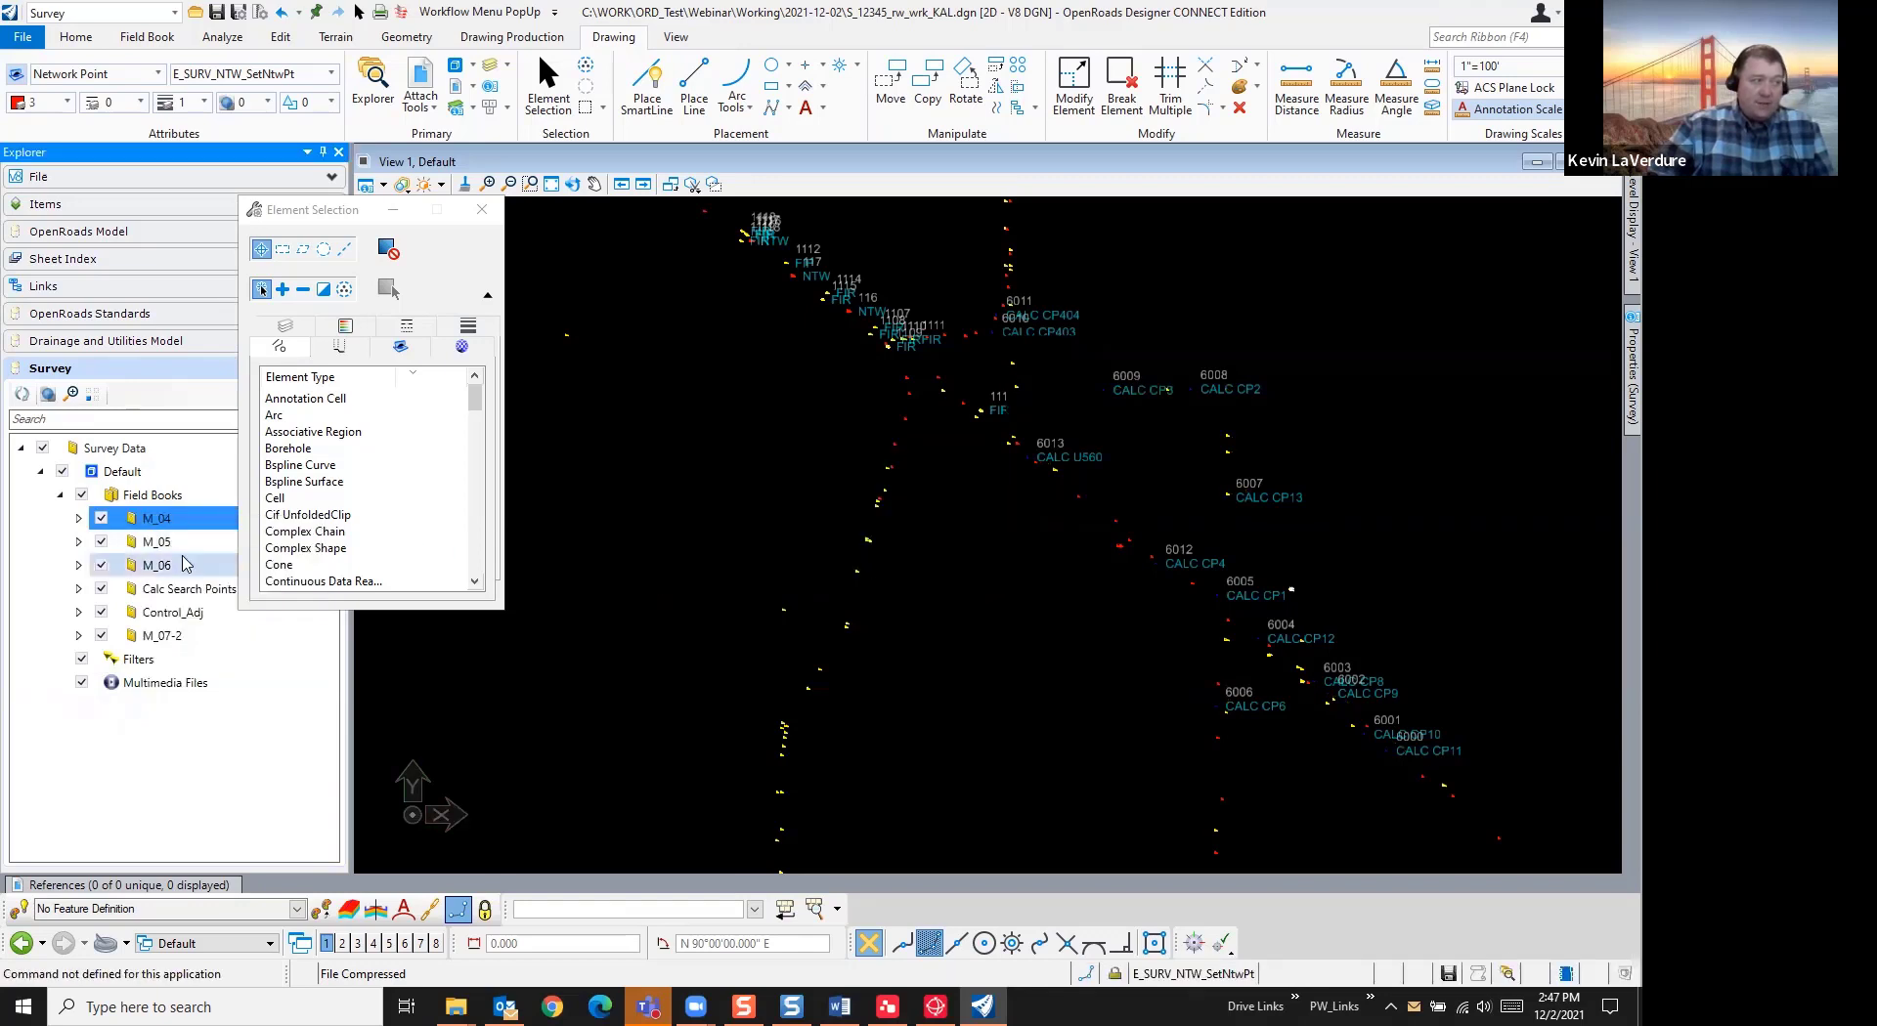
right_click(160, 520)
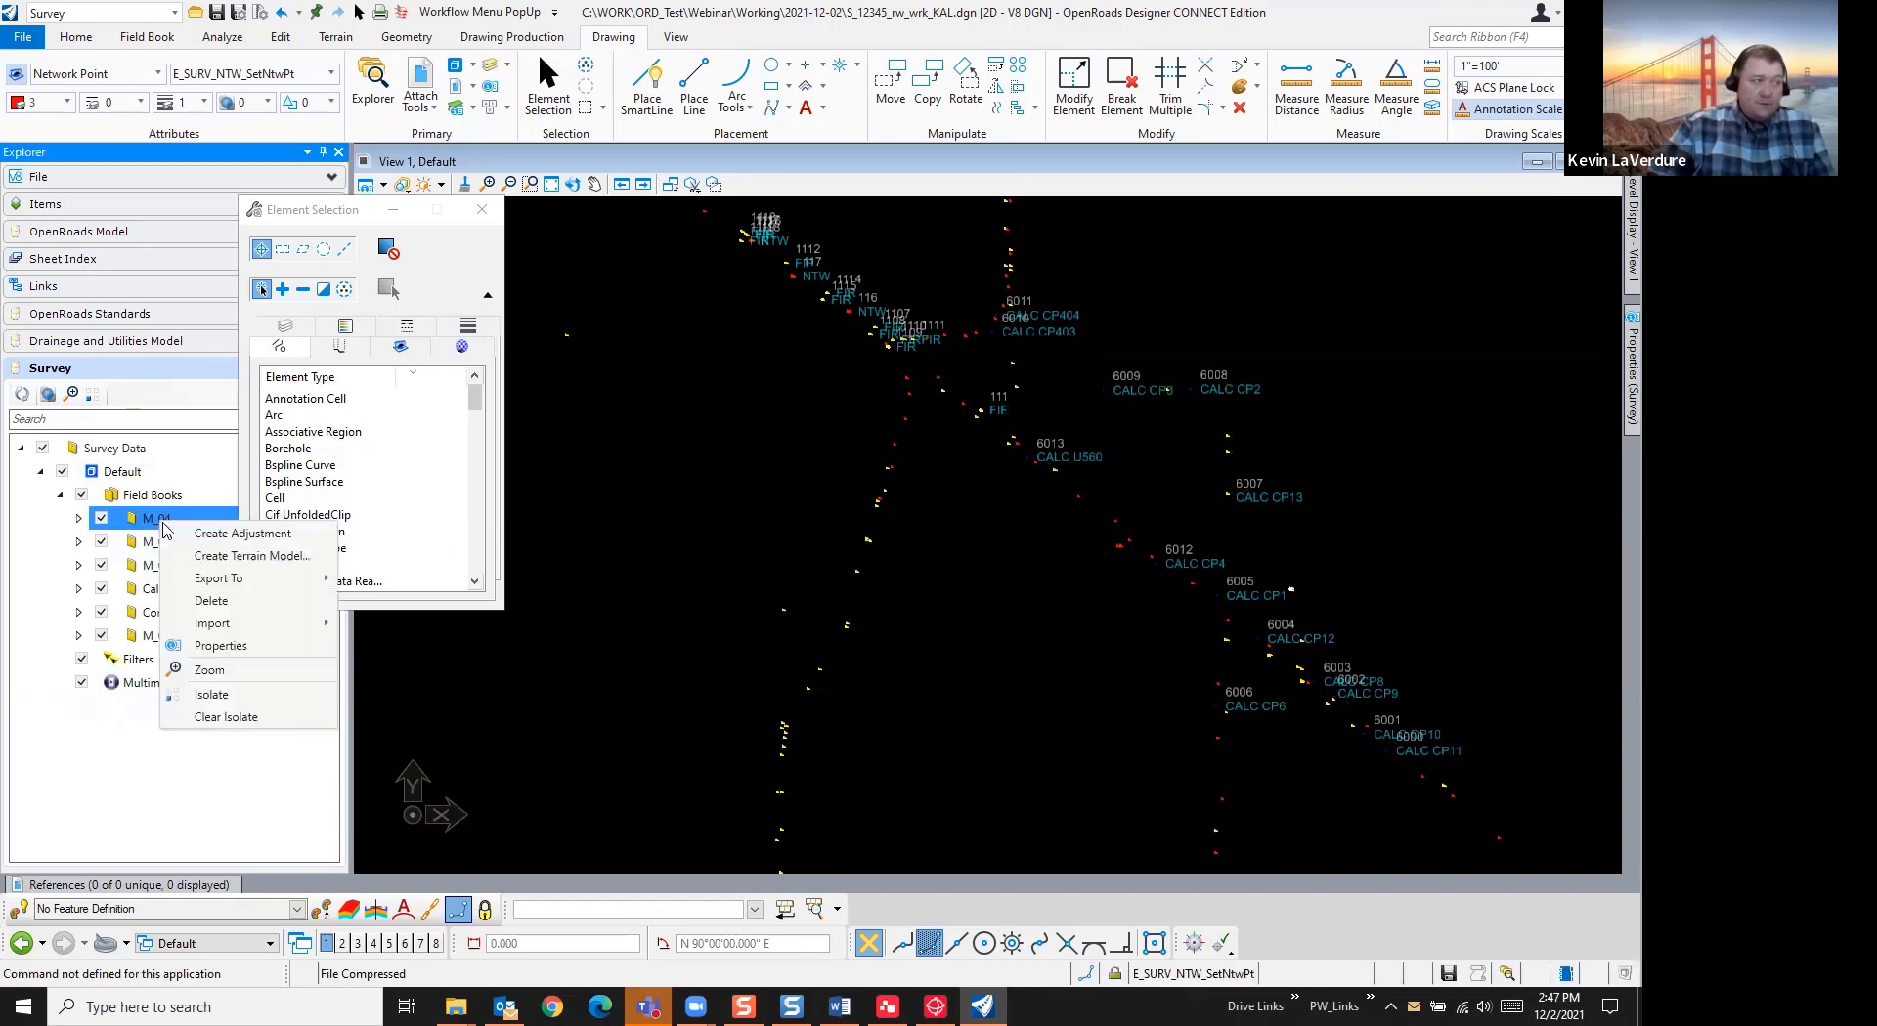
click(210, 600)
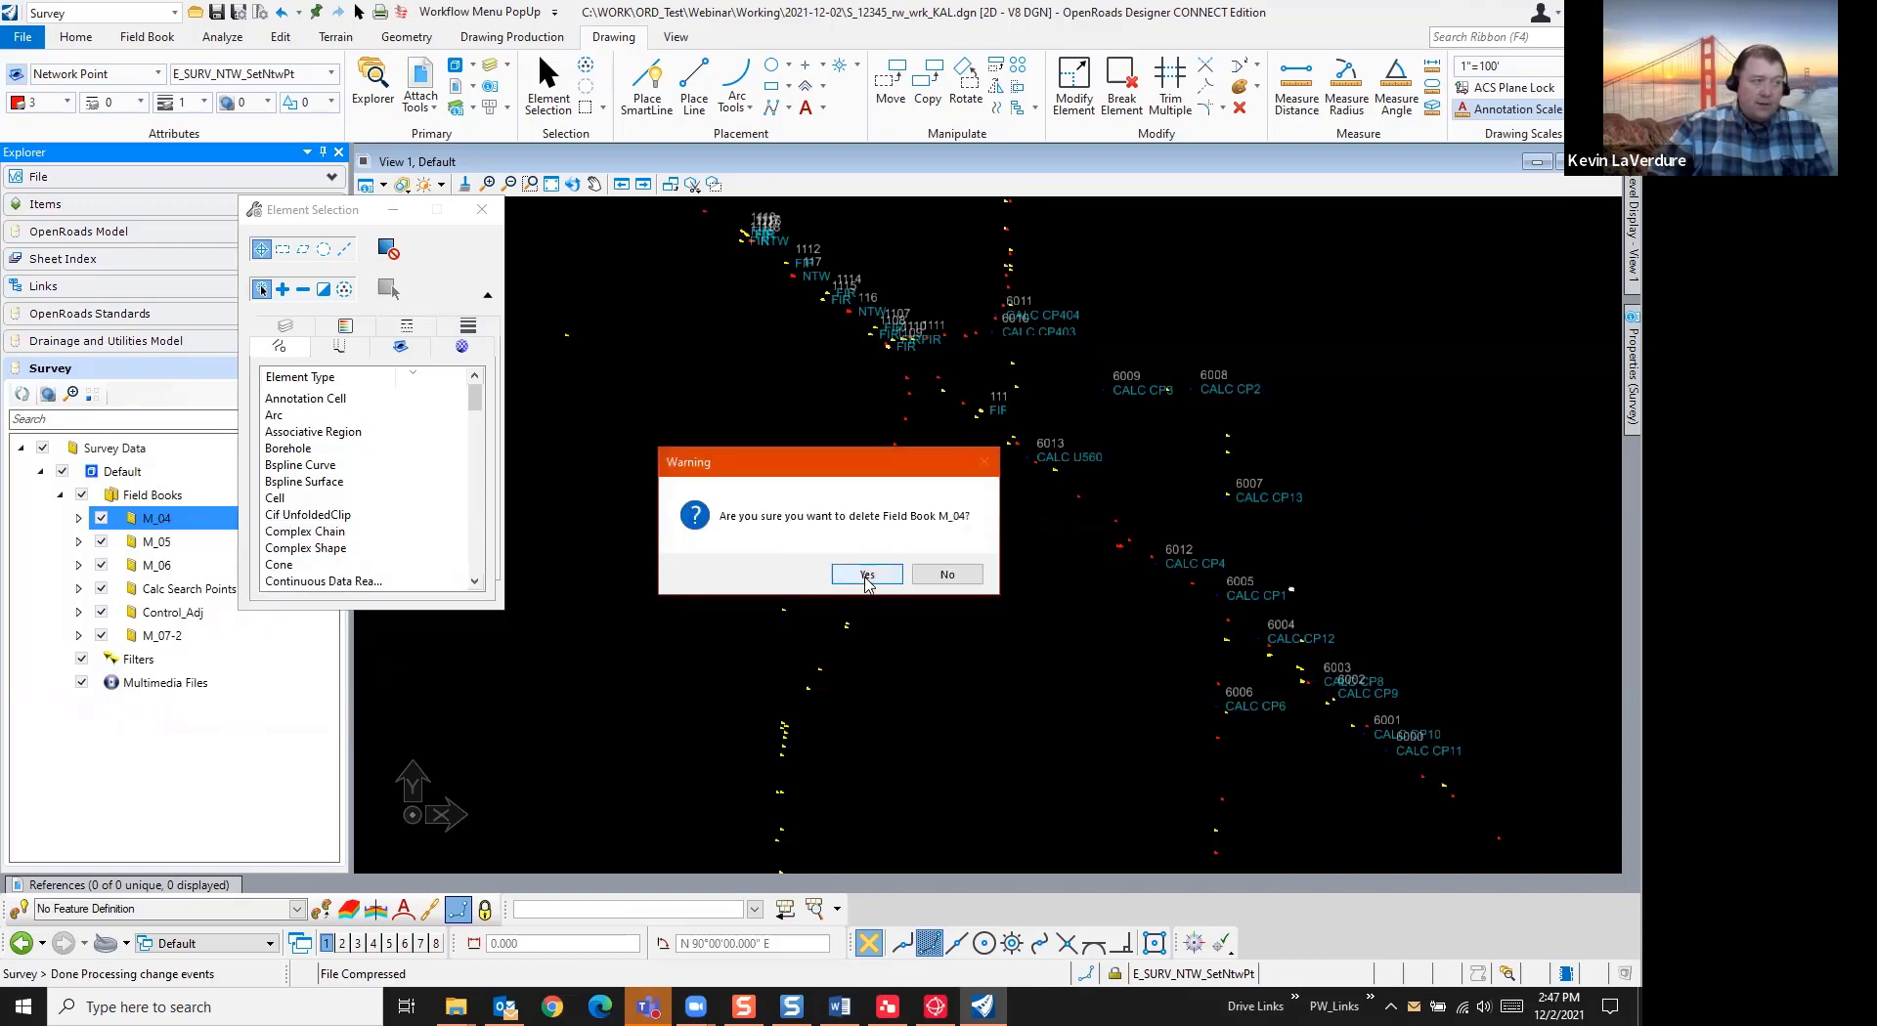
click(866, 574)
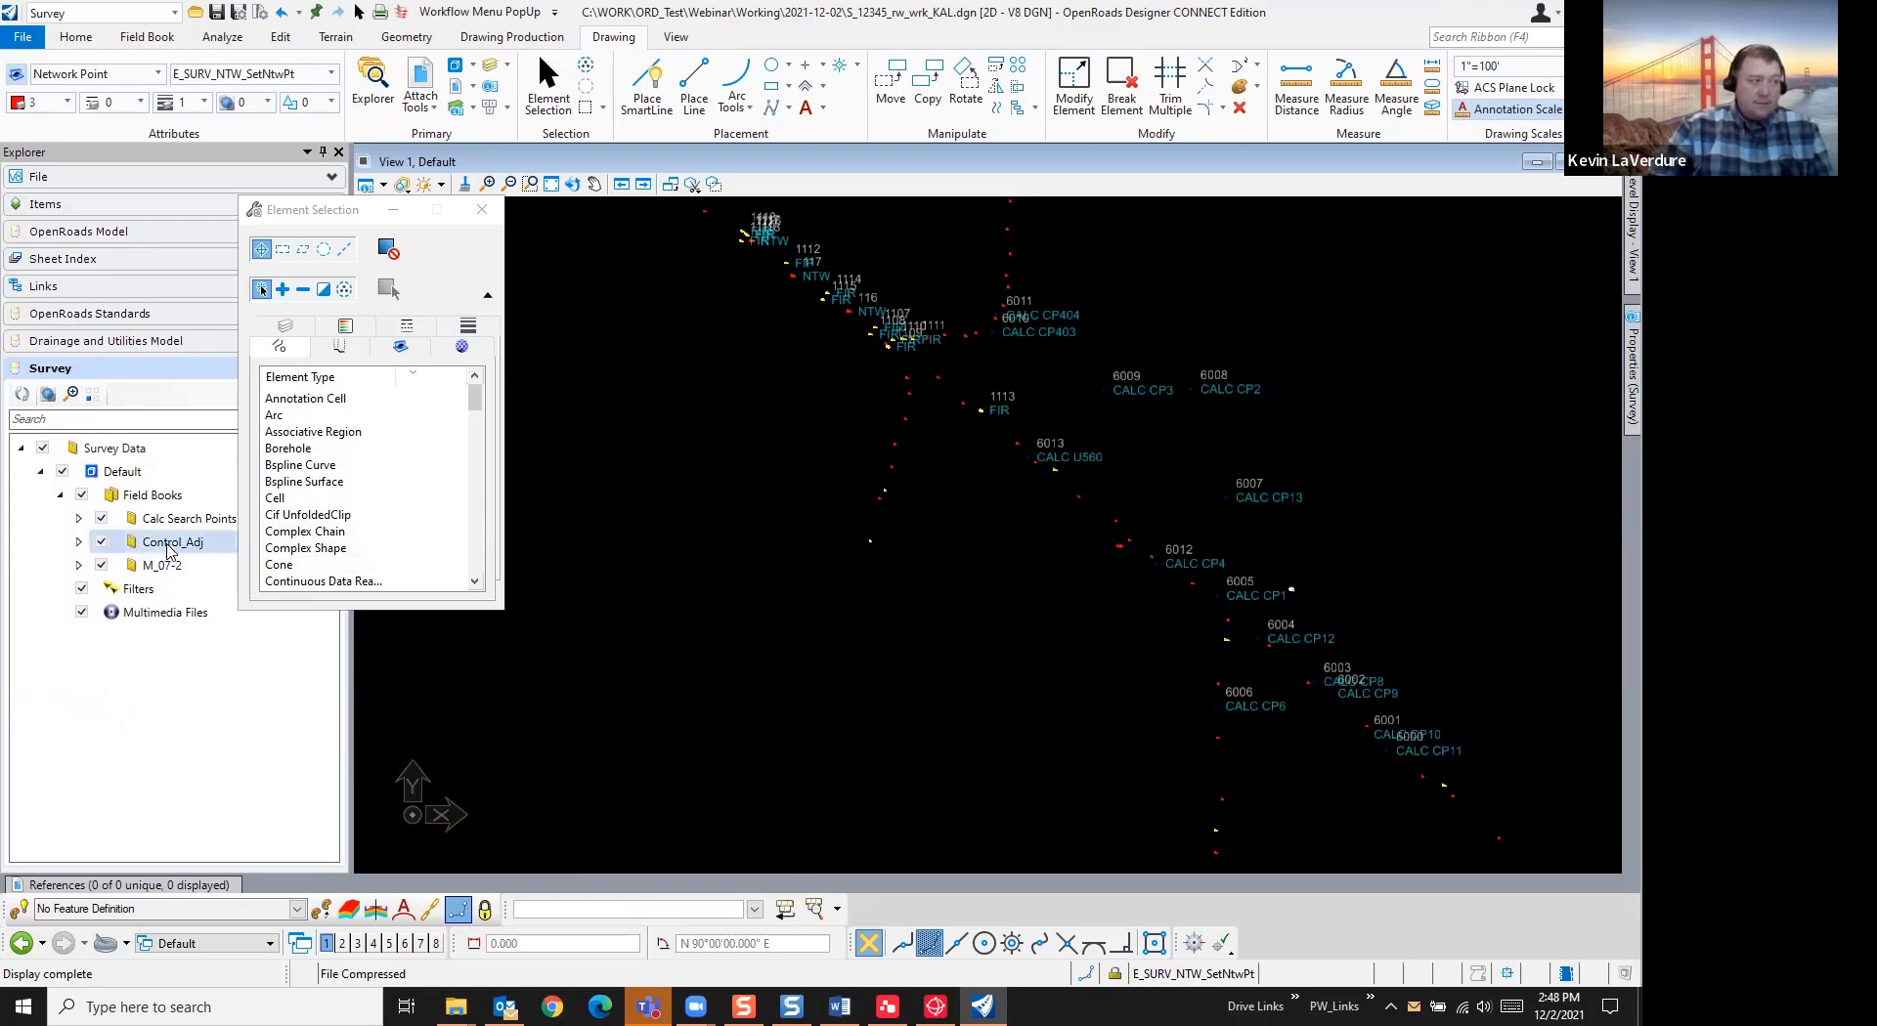
Delete the Control_Adj field book, keeping Calc Search Points and M_07-2
click(167, 545)
right_click(169, 548)
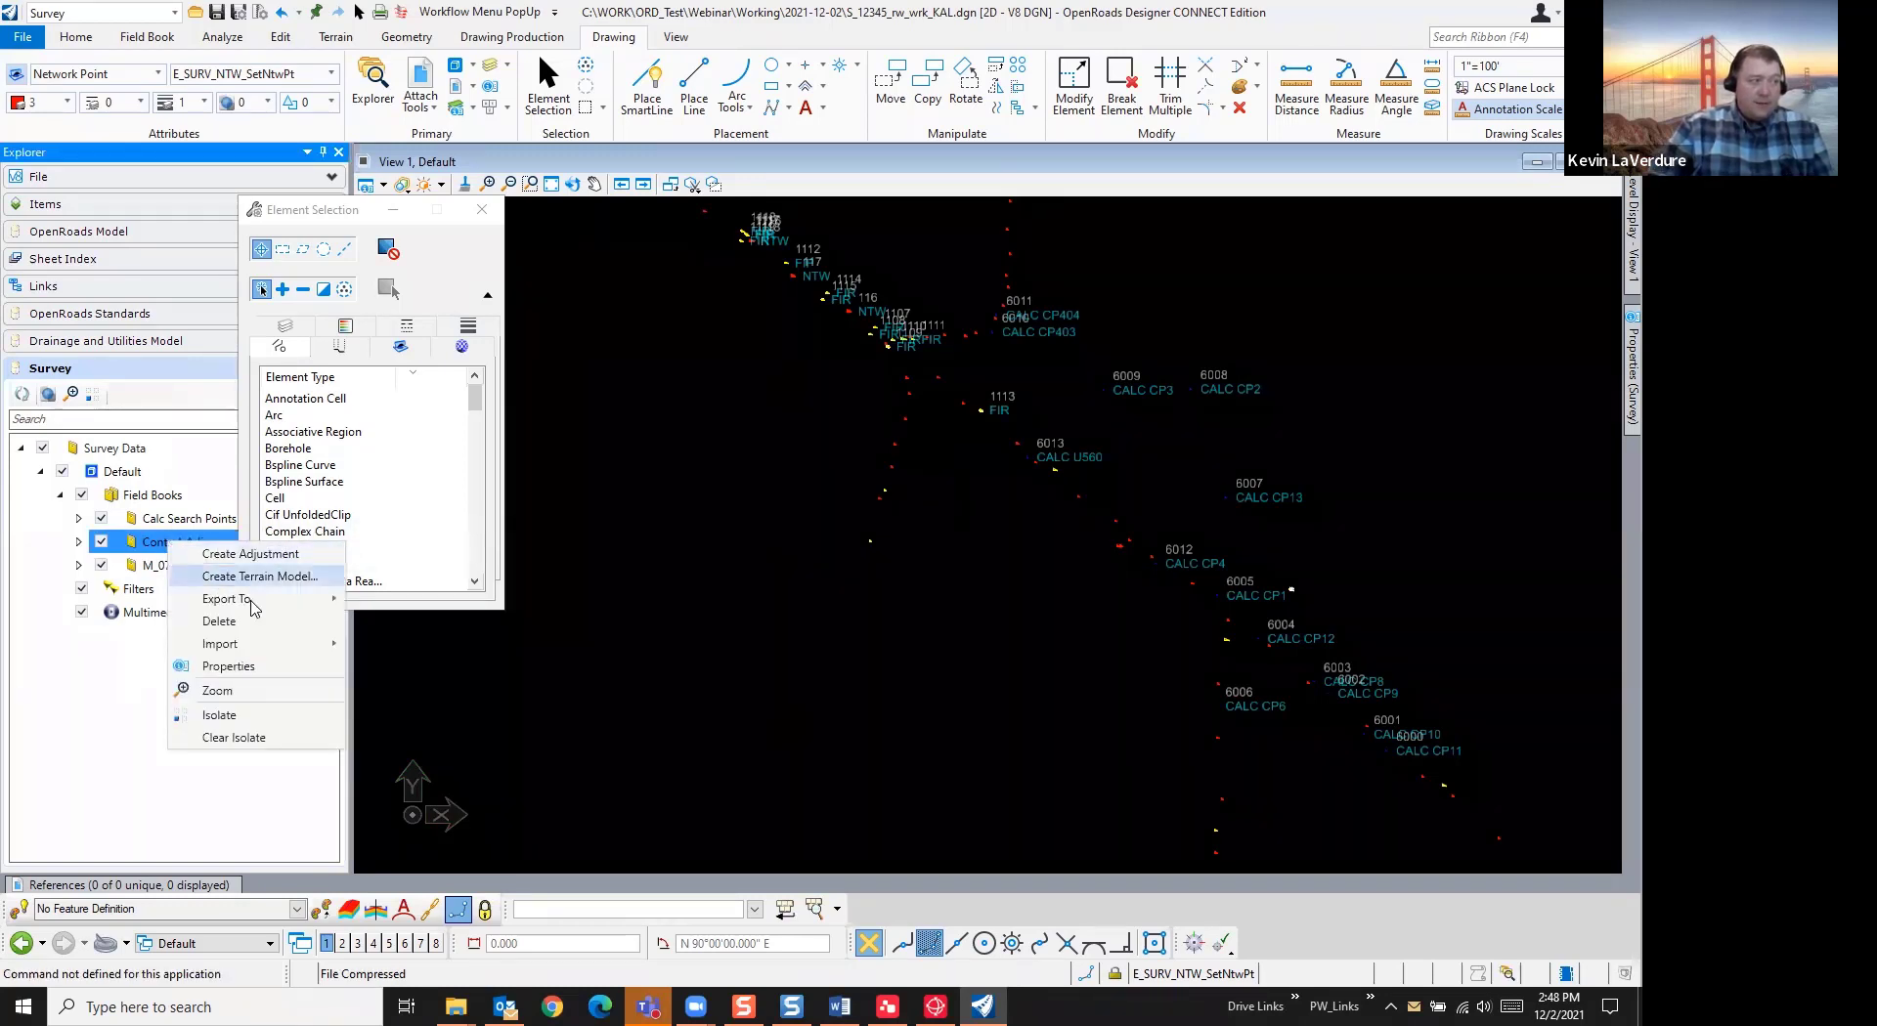
click(254, 621)
click(885, 576)
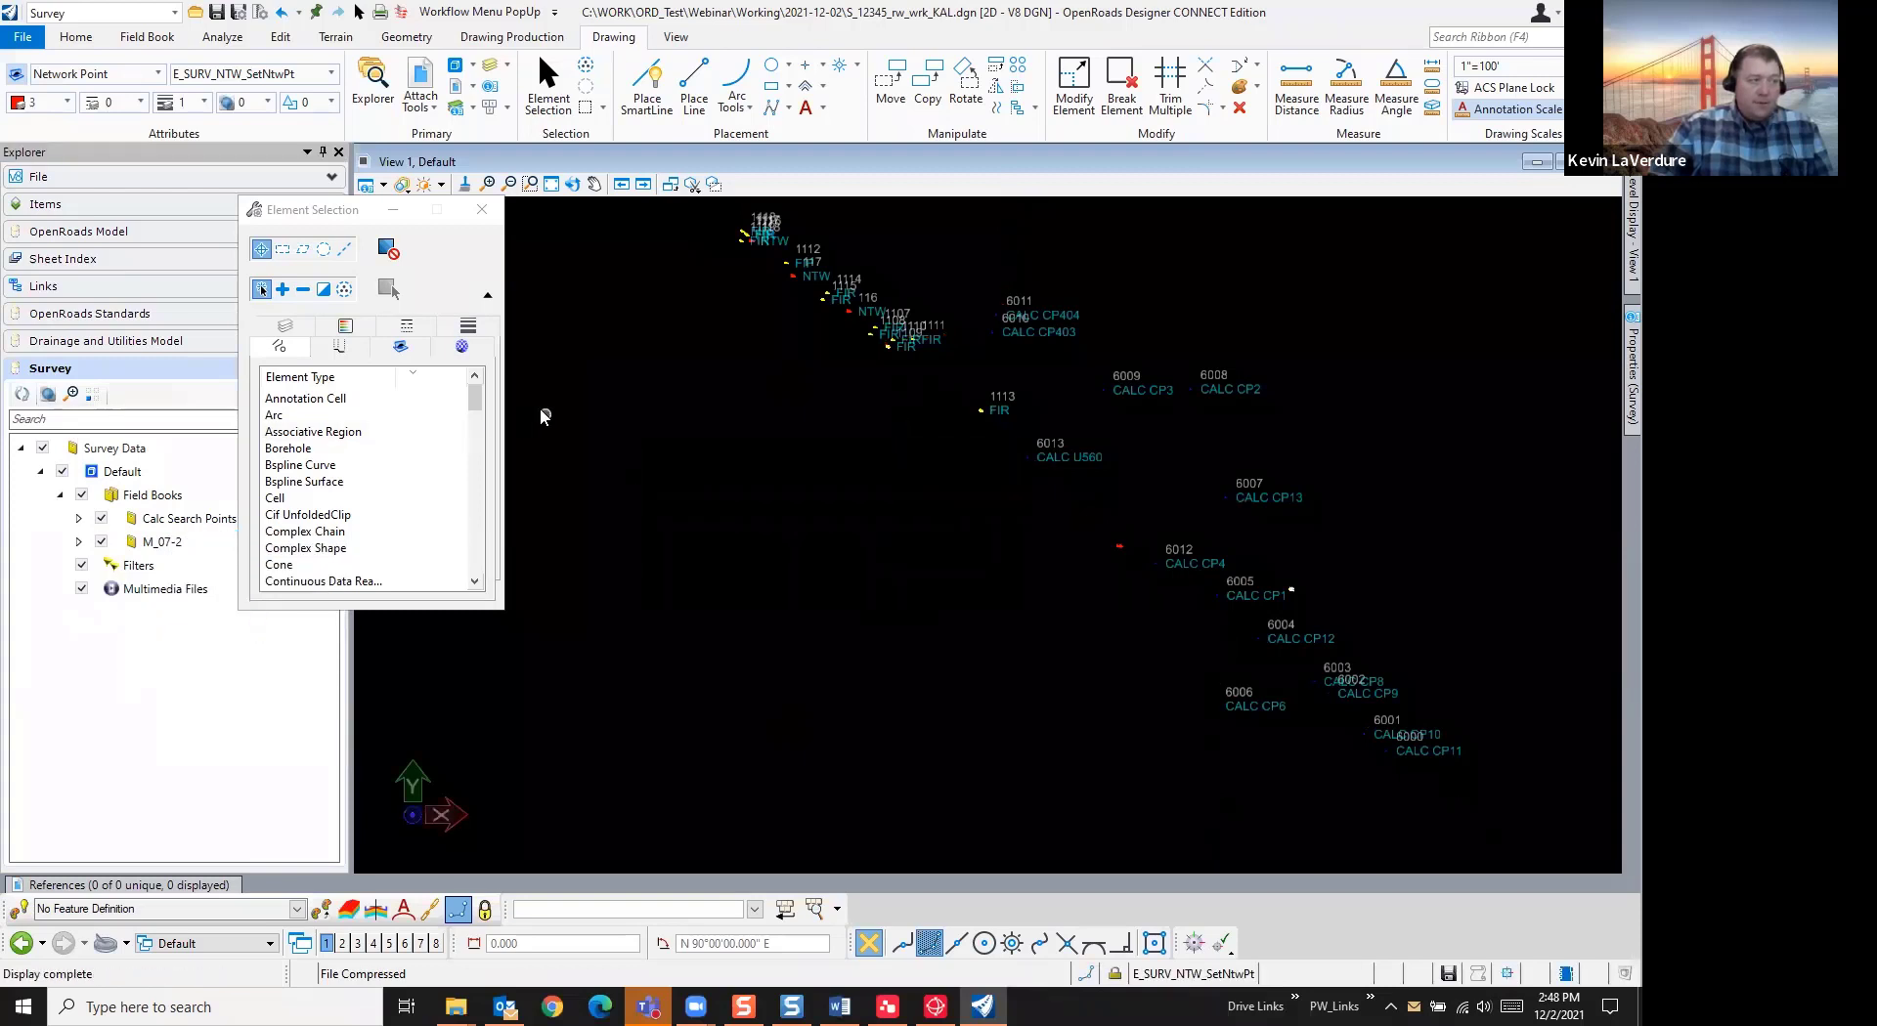
Check the drawing for remaining shared cells by element type and look for shared cell definitions in the cell library browser
drag(477, 396, 476, 525)
click(337, 515)
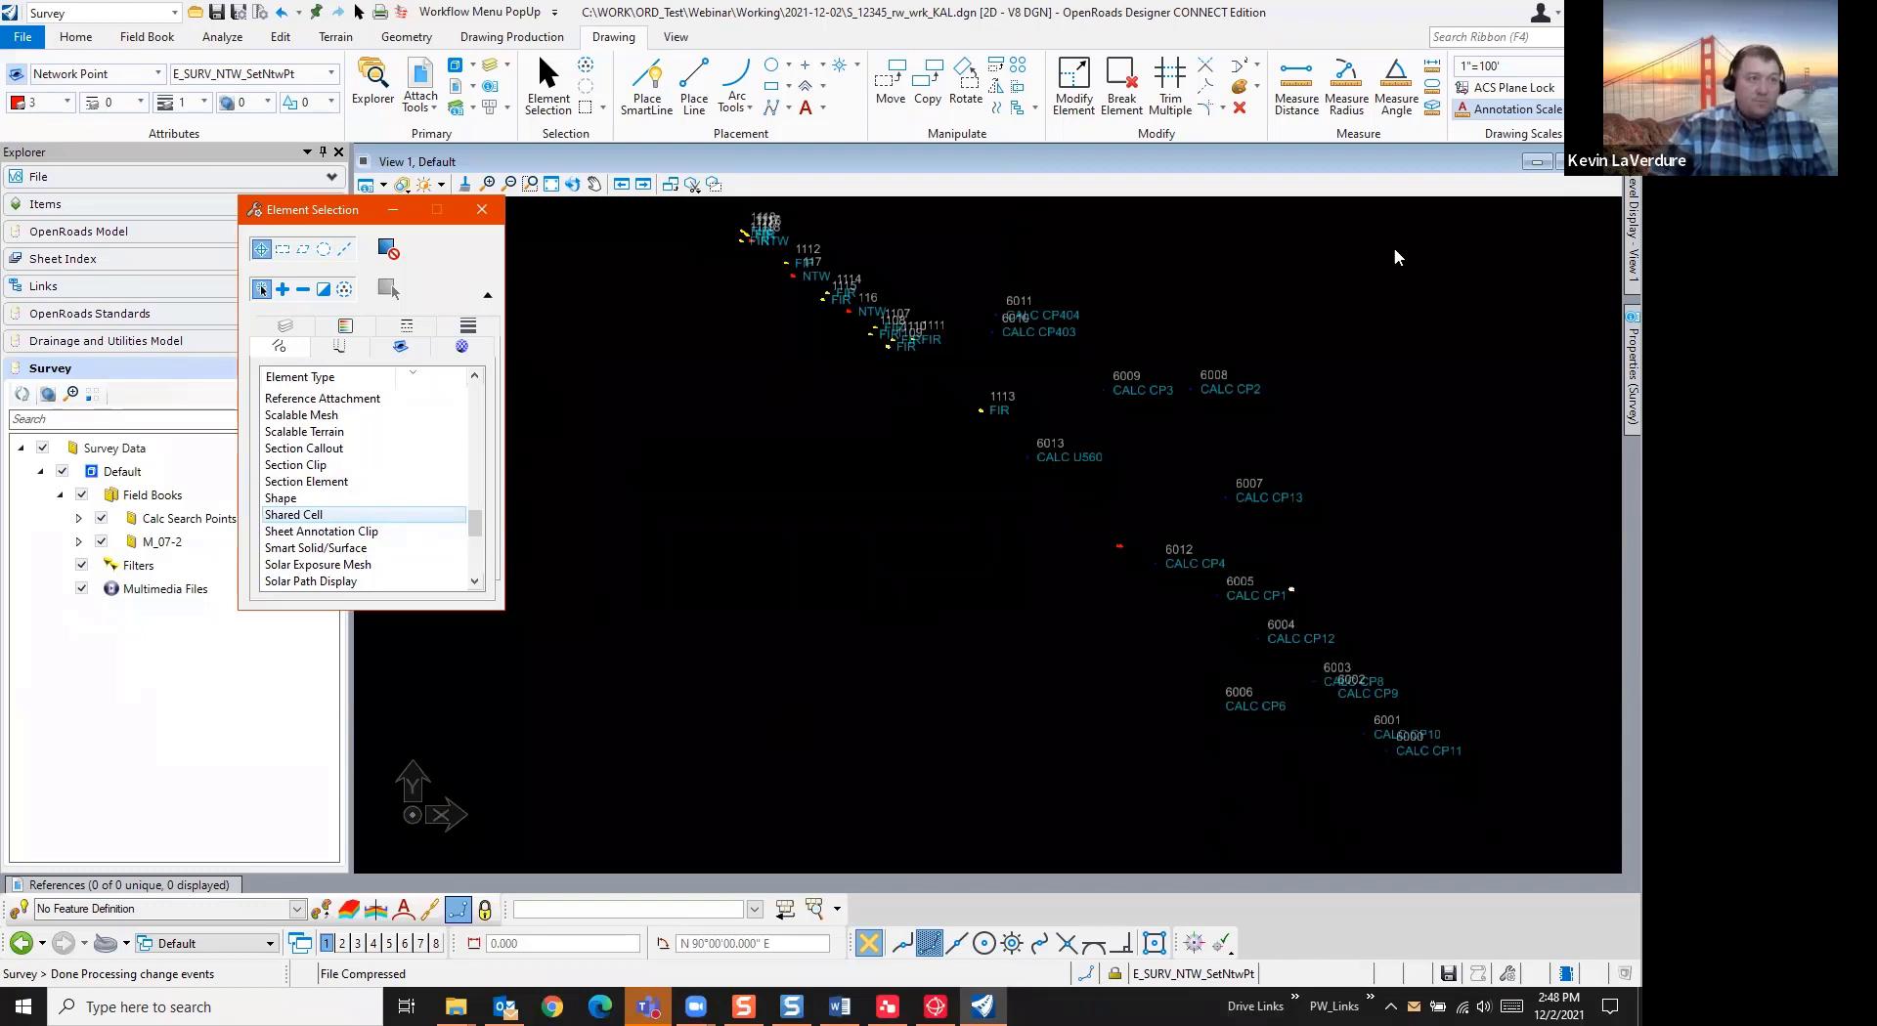
click(841, 66)
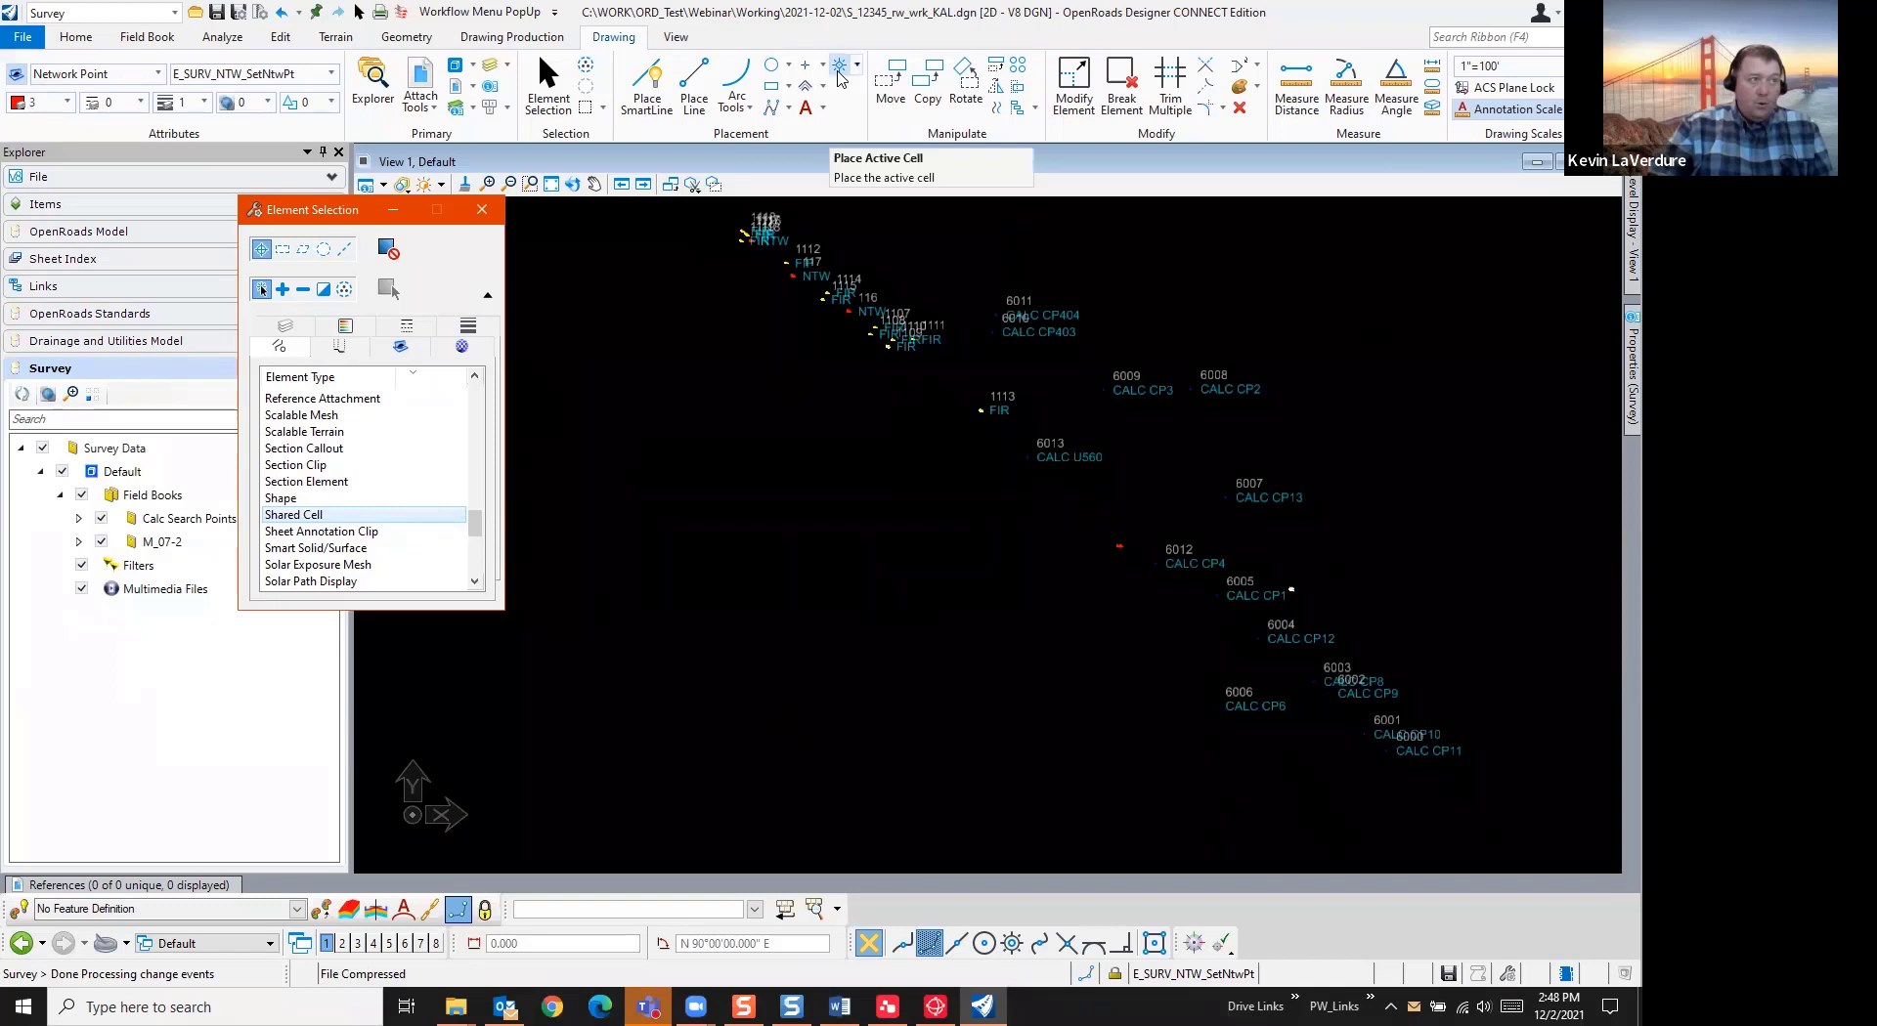
click(479, 244)
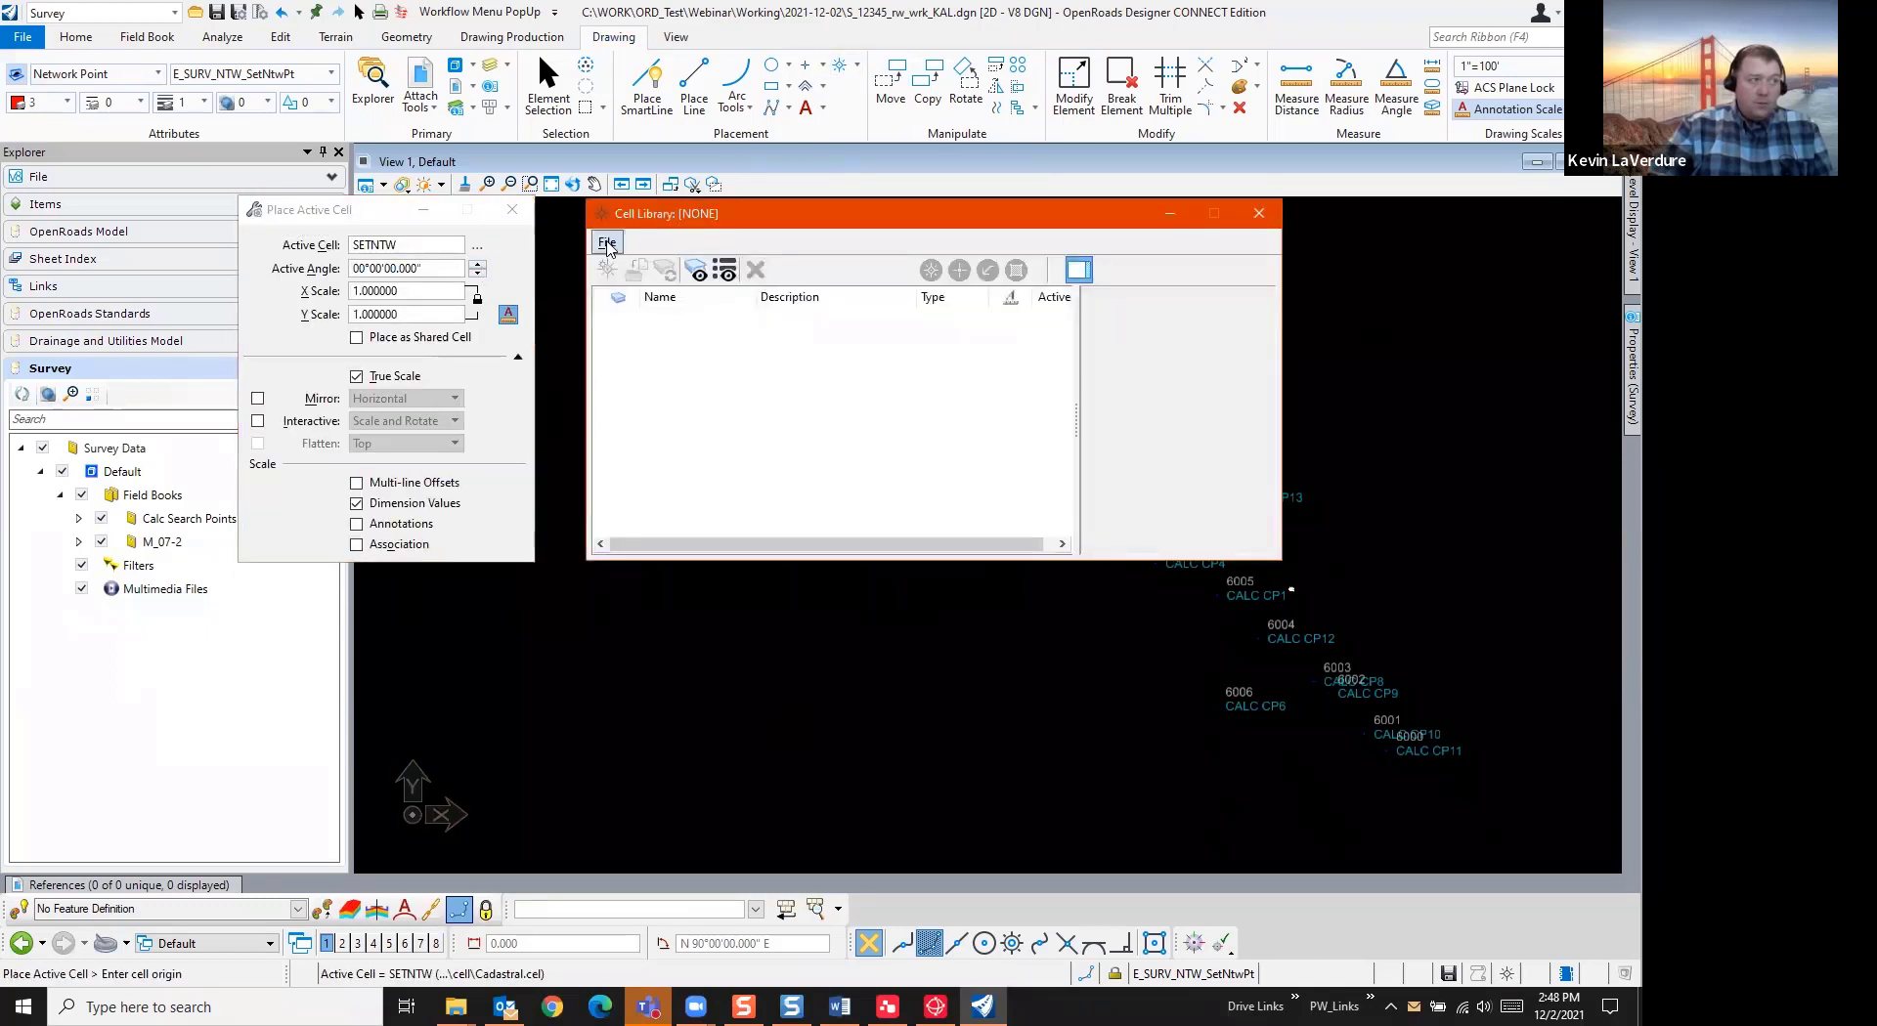
click(606, 242)
click(660, 272)
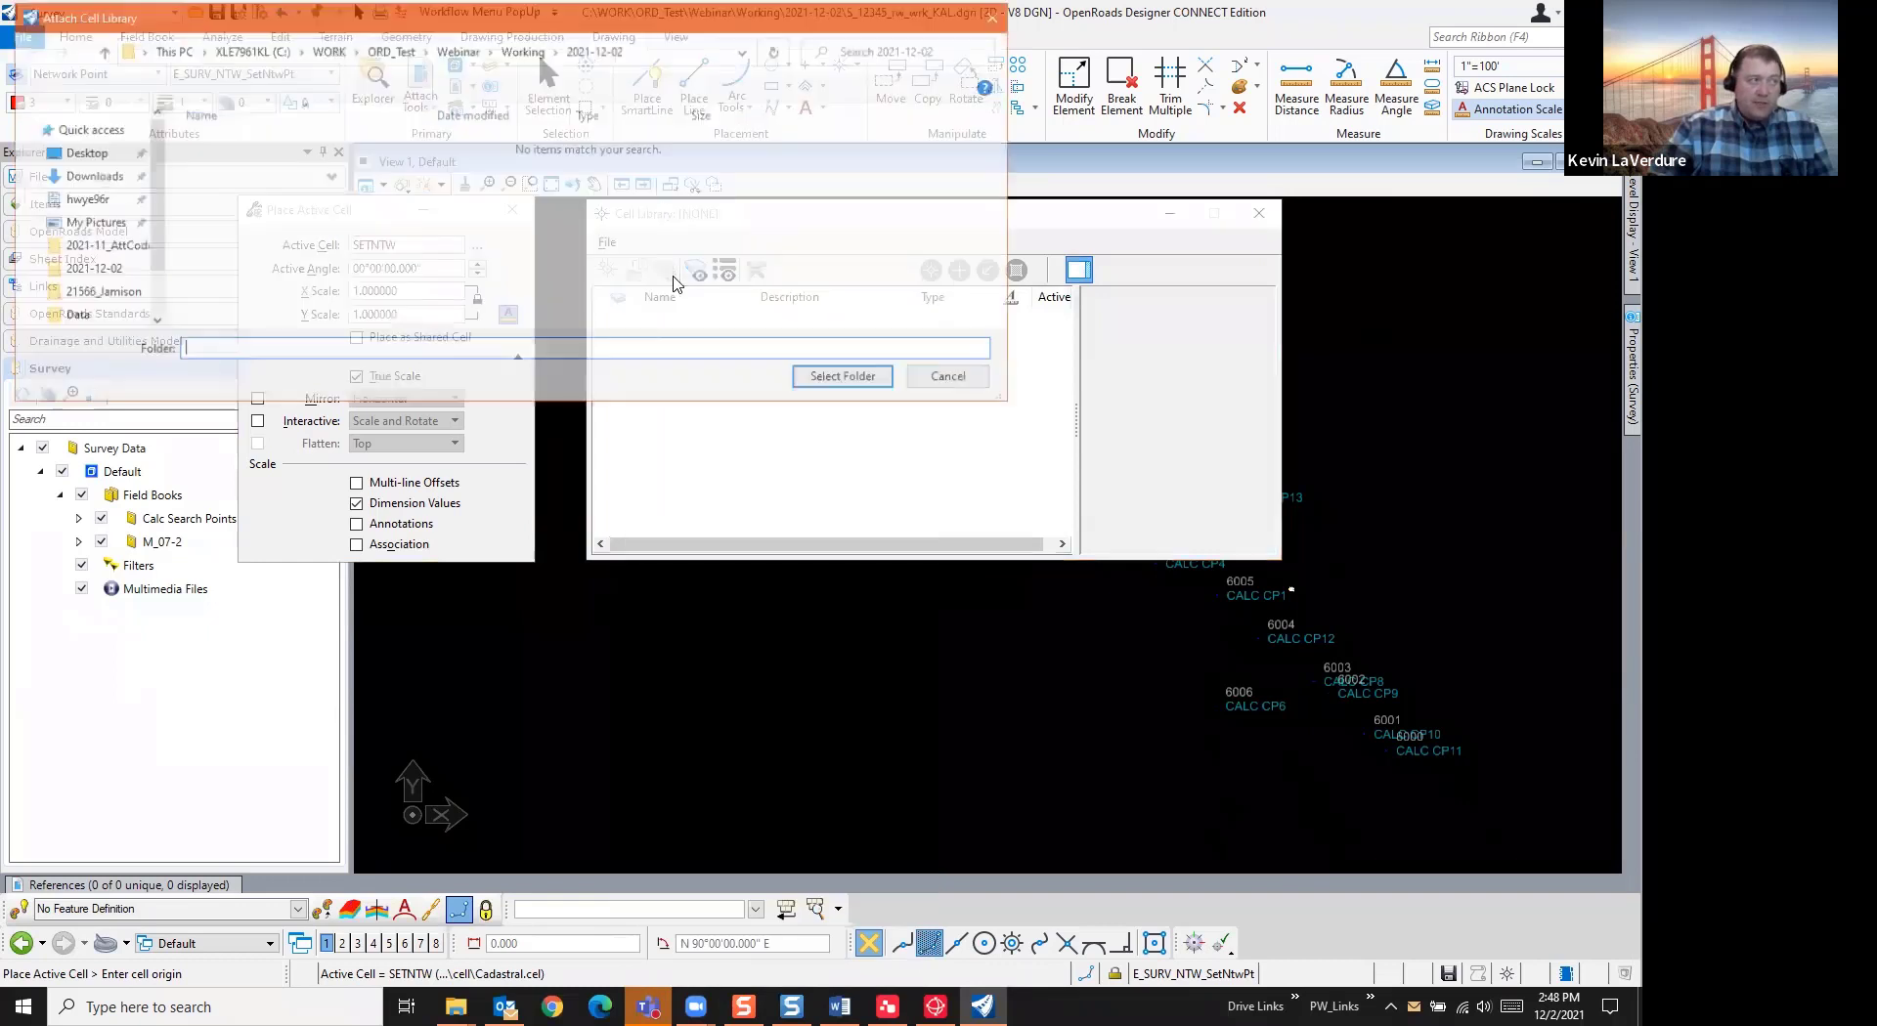
click(954, 378)
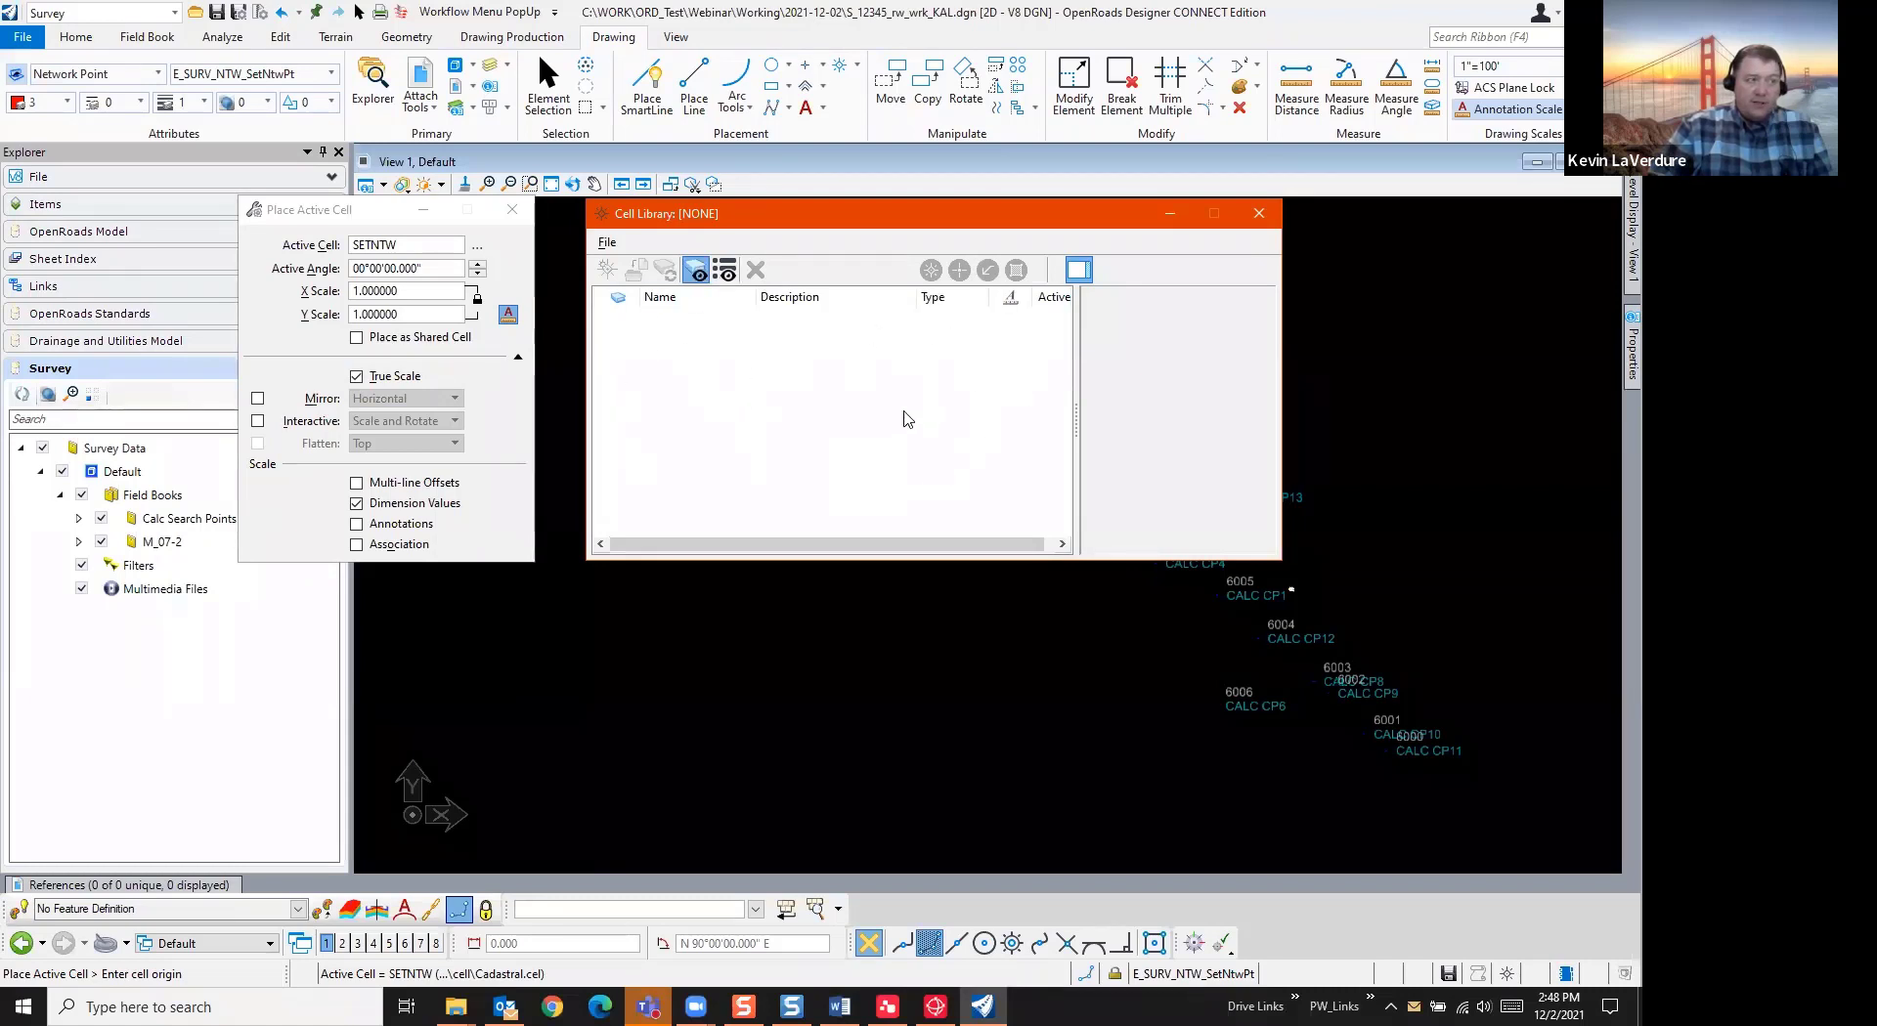
Close the cell library browser and compress S_12345_rw_wrk_KAL.dgn using the compress options
click(1260, 214)
click(261, 13)
click(849, 581)
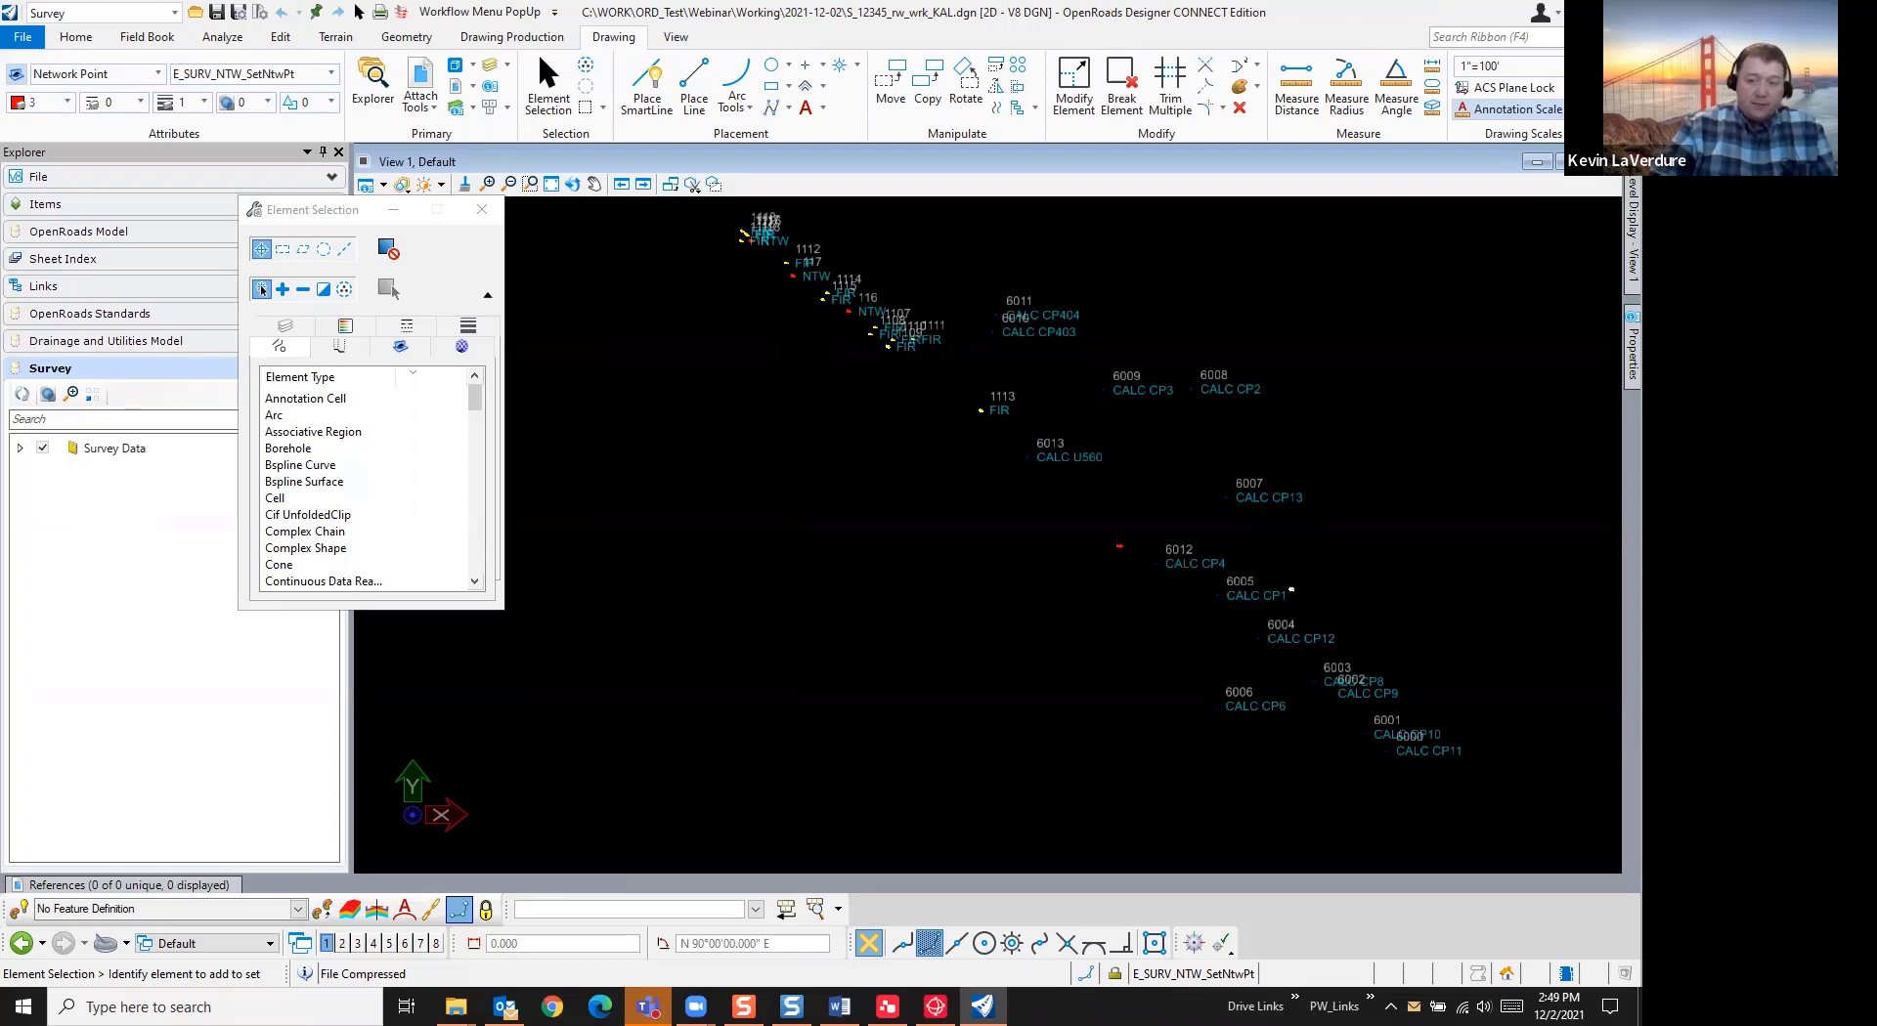
Minimize the drawing window, switch to Leica Infinity and show its list of code tables
click(1580, 12)
mouse_move(887, 1007)
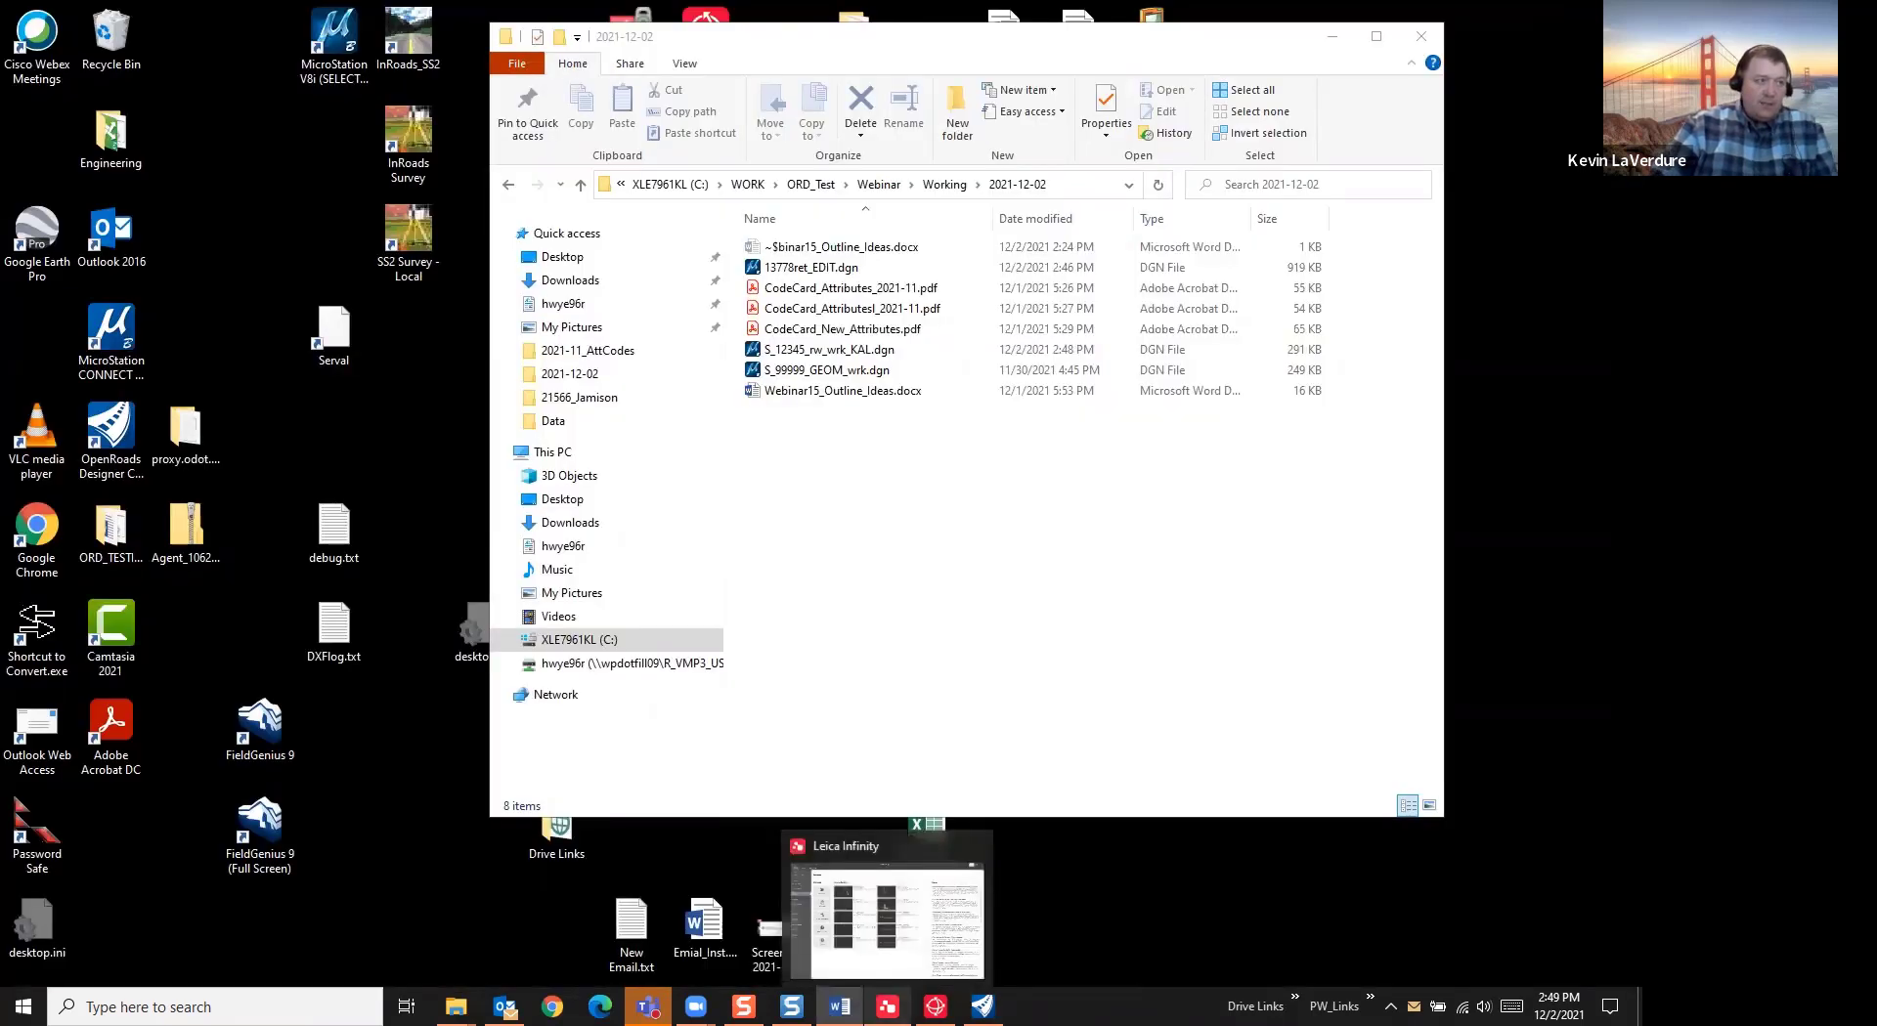
click(888, 1007)
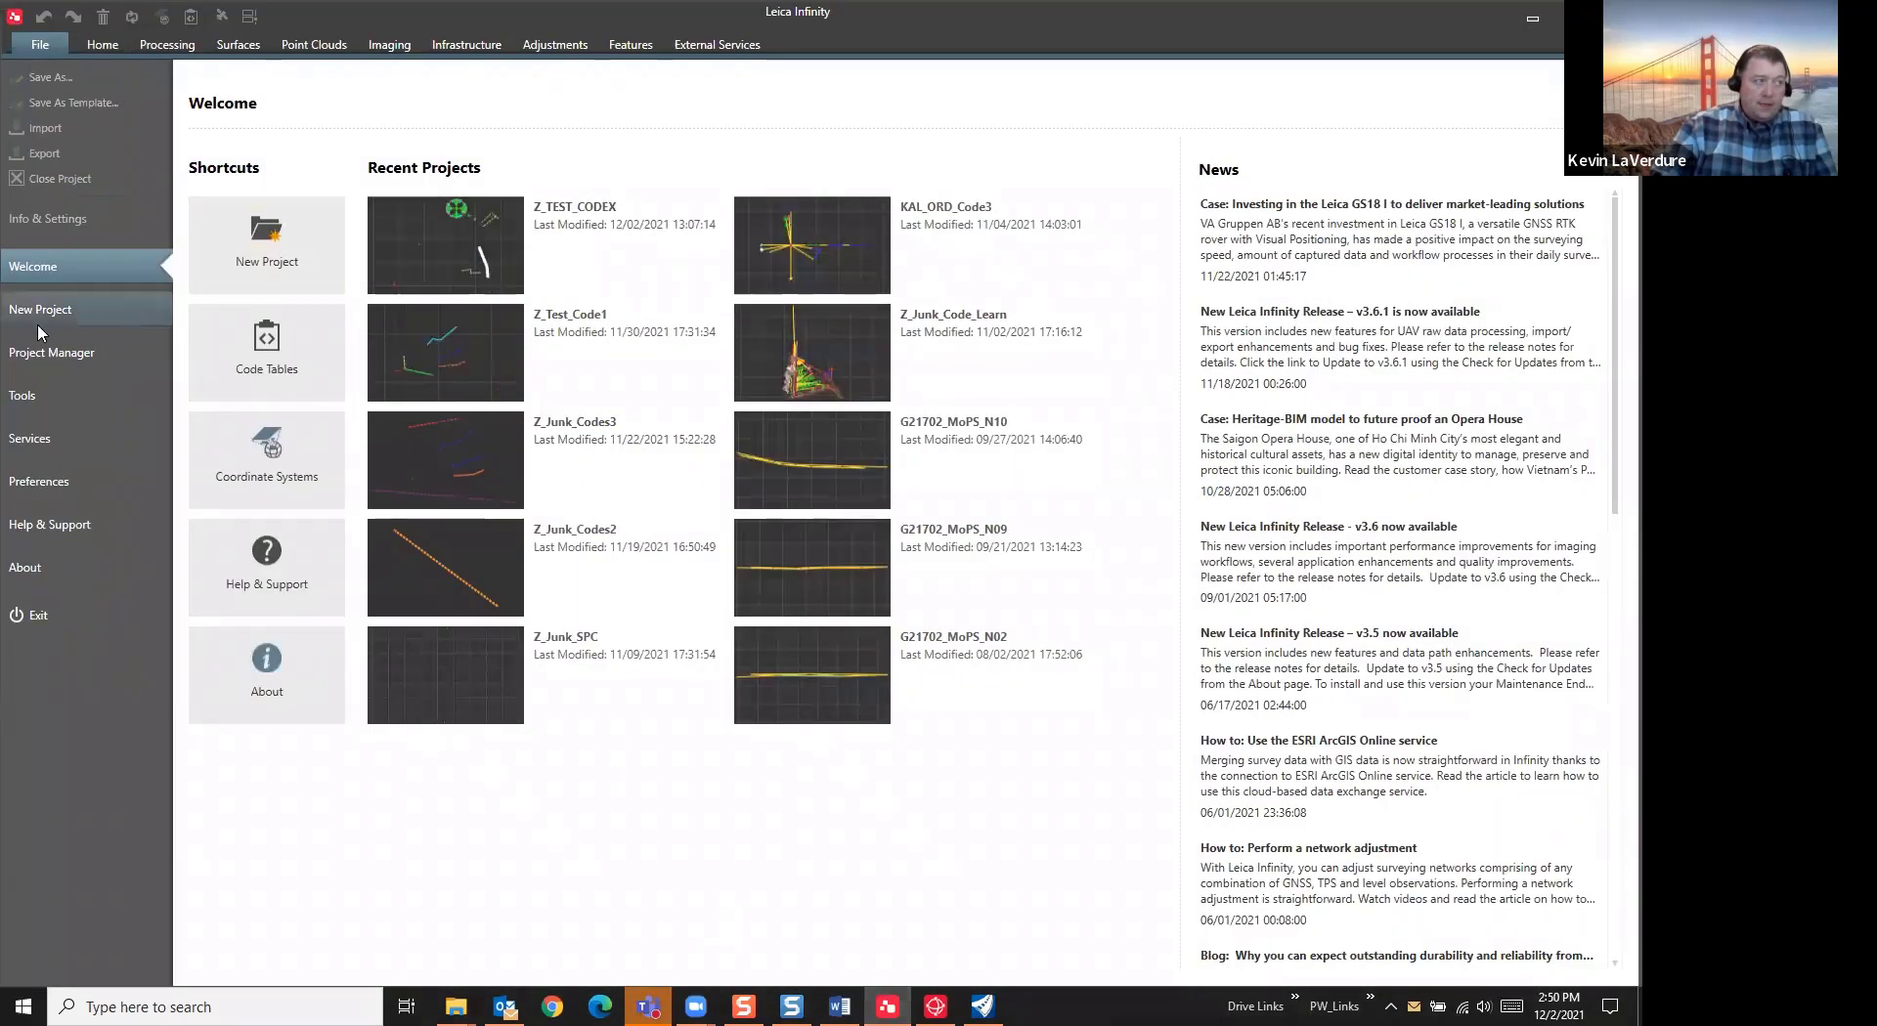
click(146, 401)
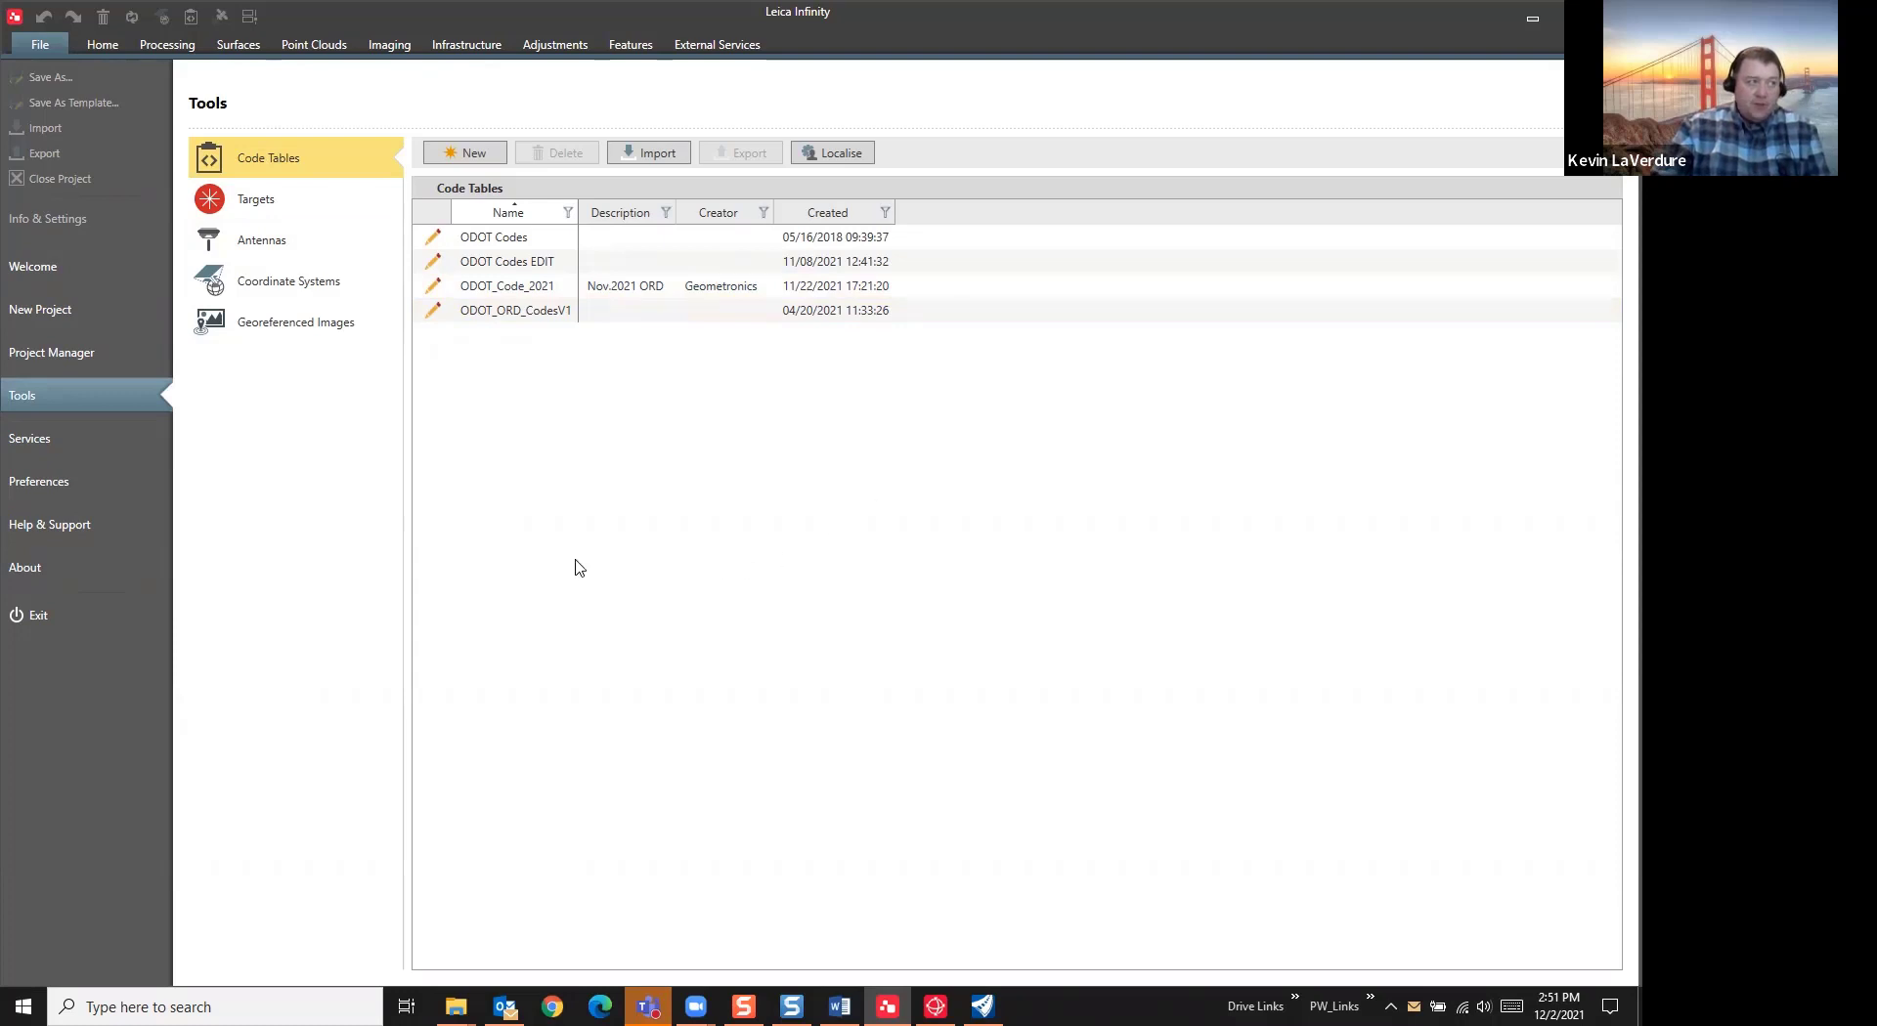
Locate ODOT_Code_2021.lict in the 2021-11_AttCodes folder and view the code table import dialog without importing a file
mouse_move(455, 1007)
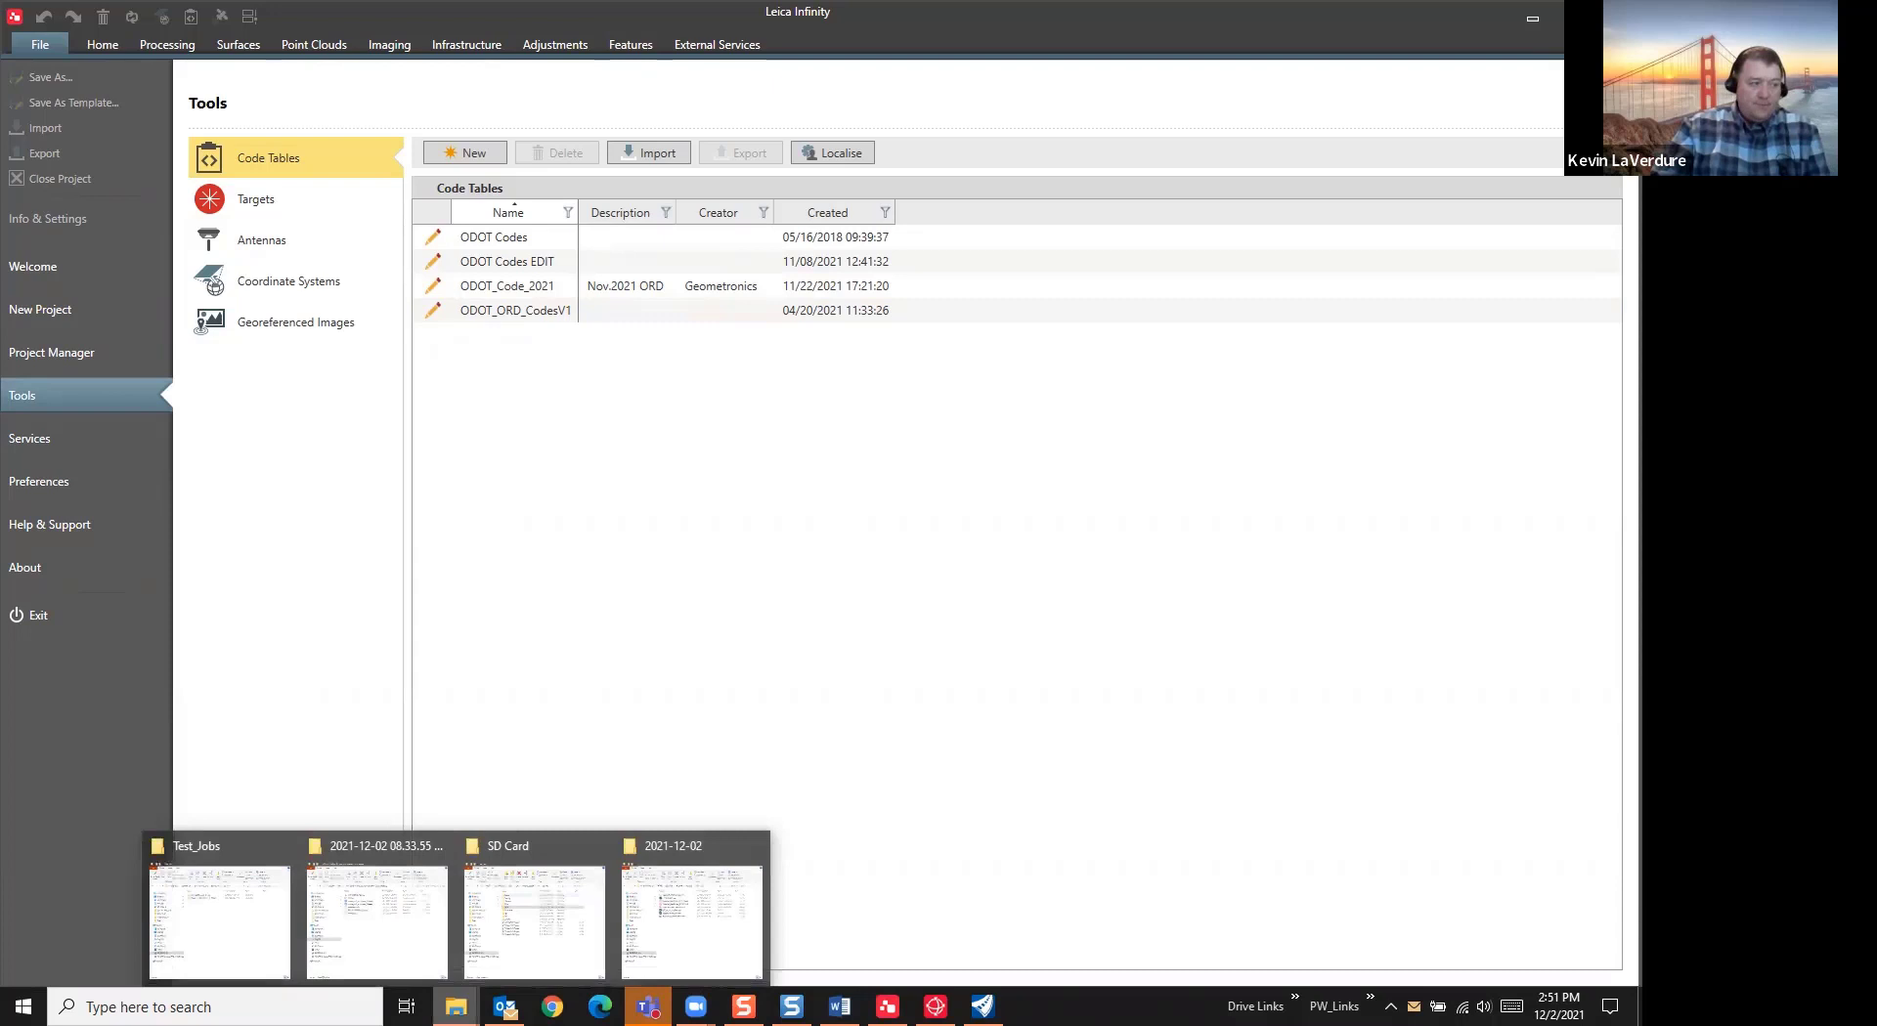
click(635, 412)
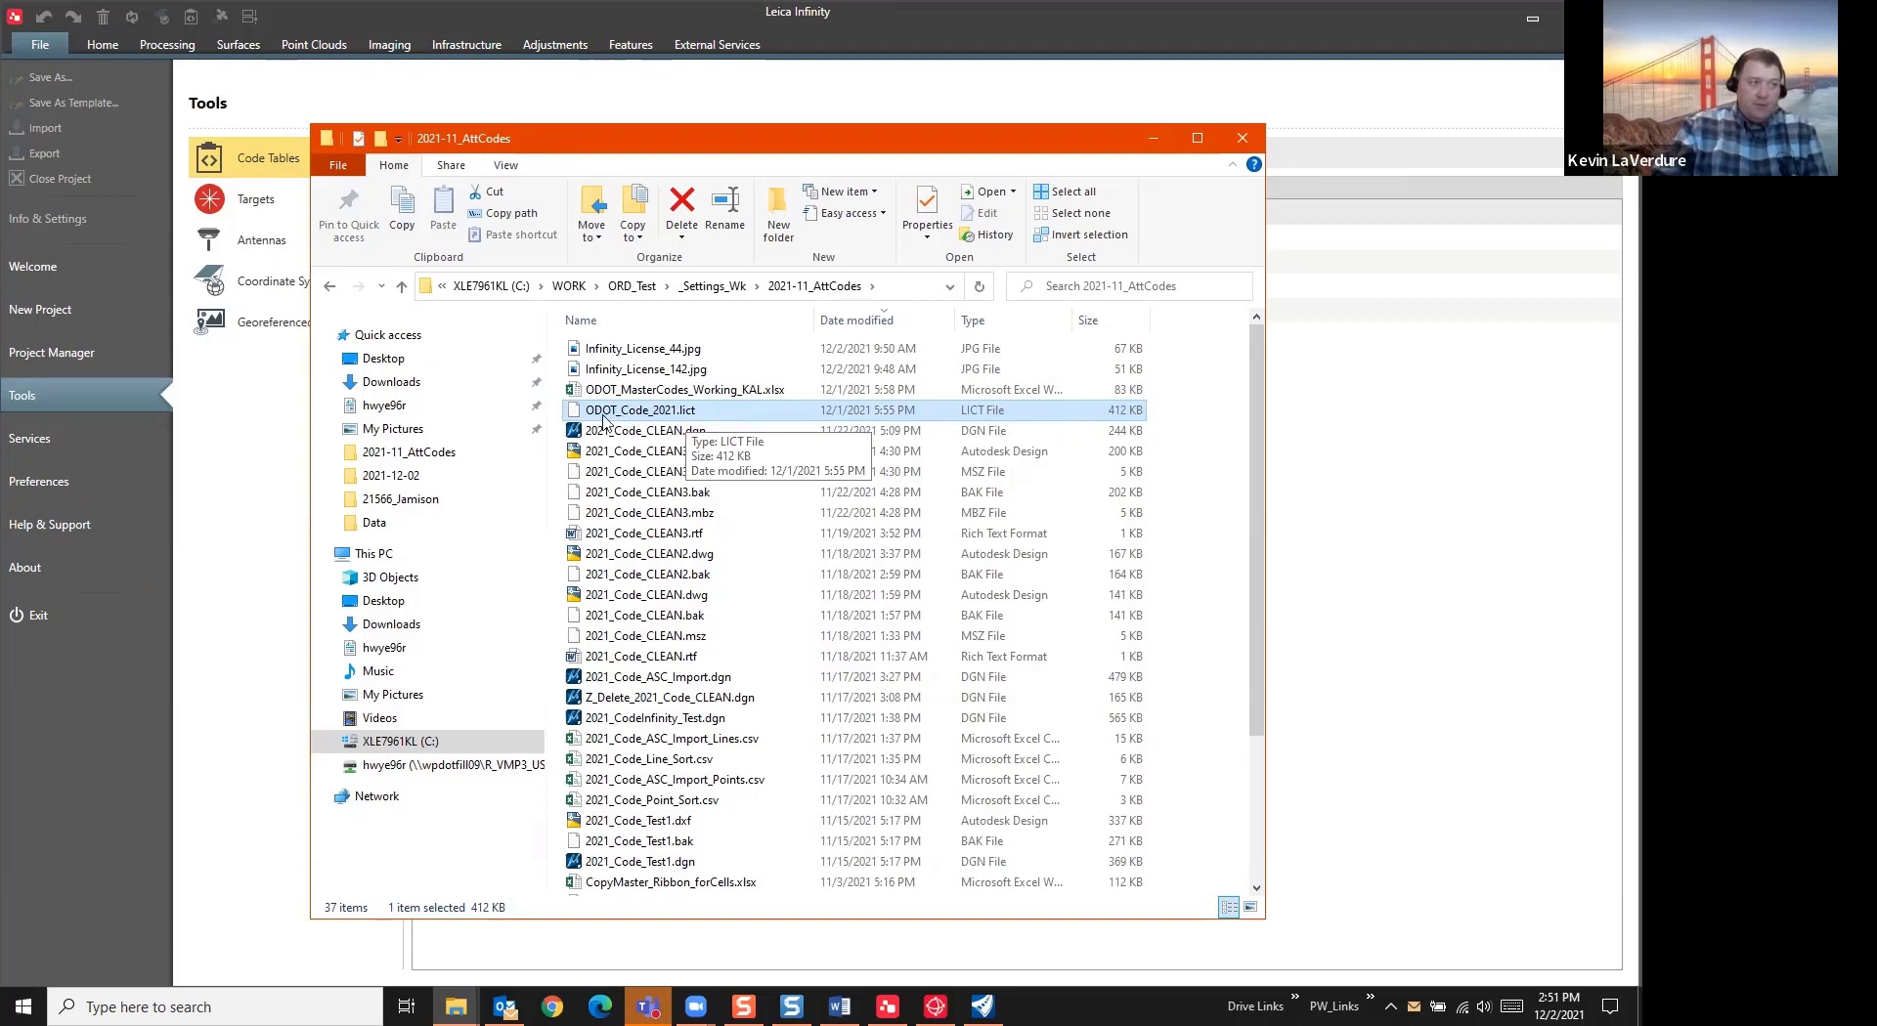
click(1153, 140)
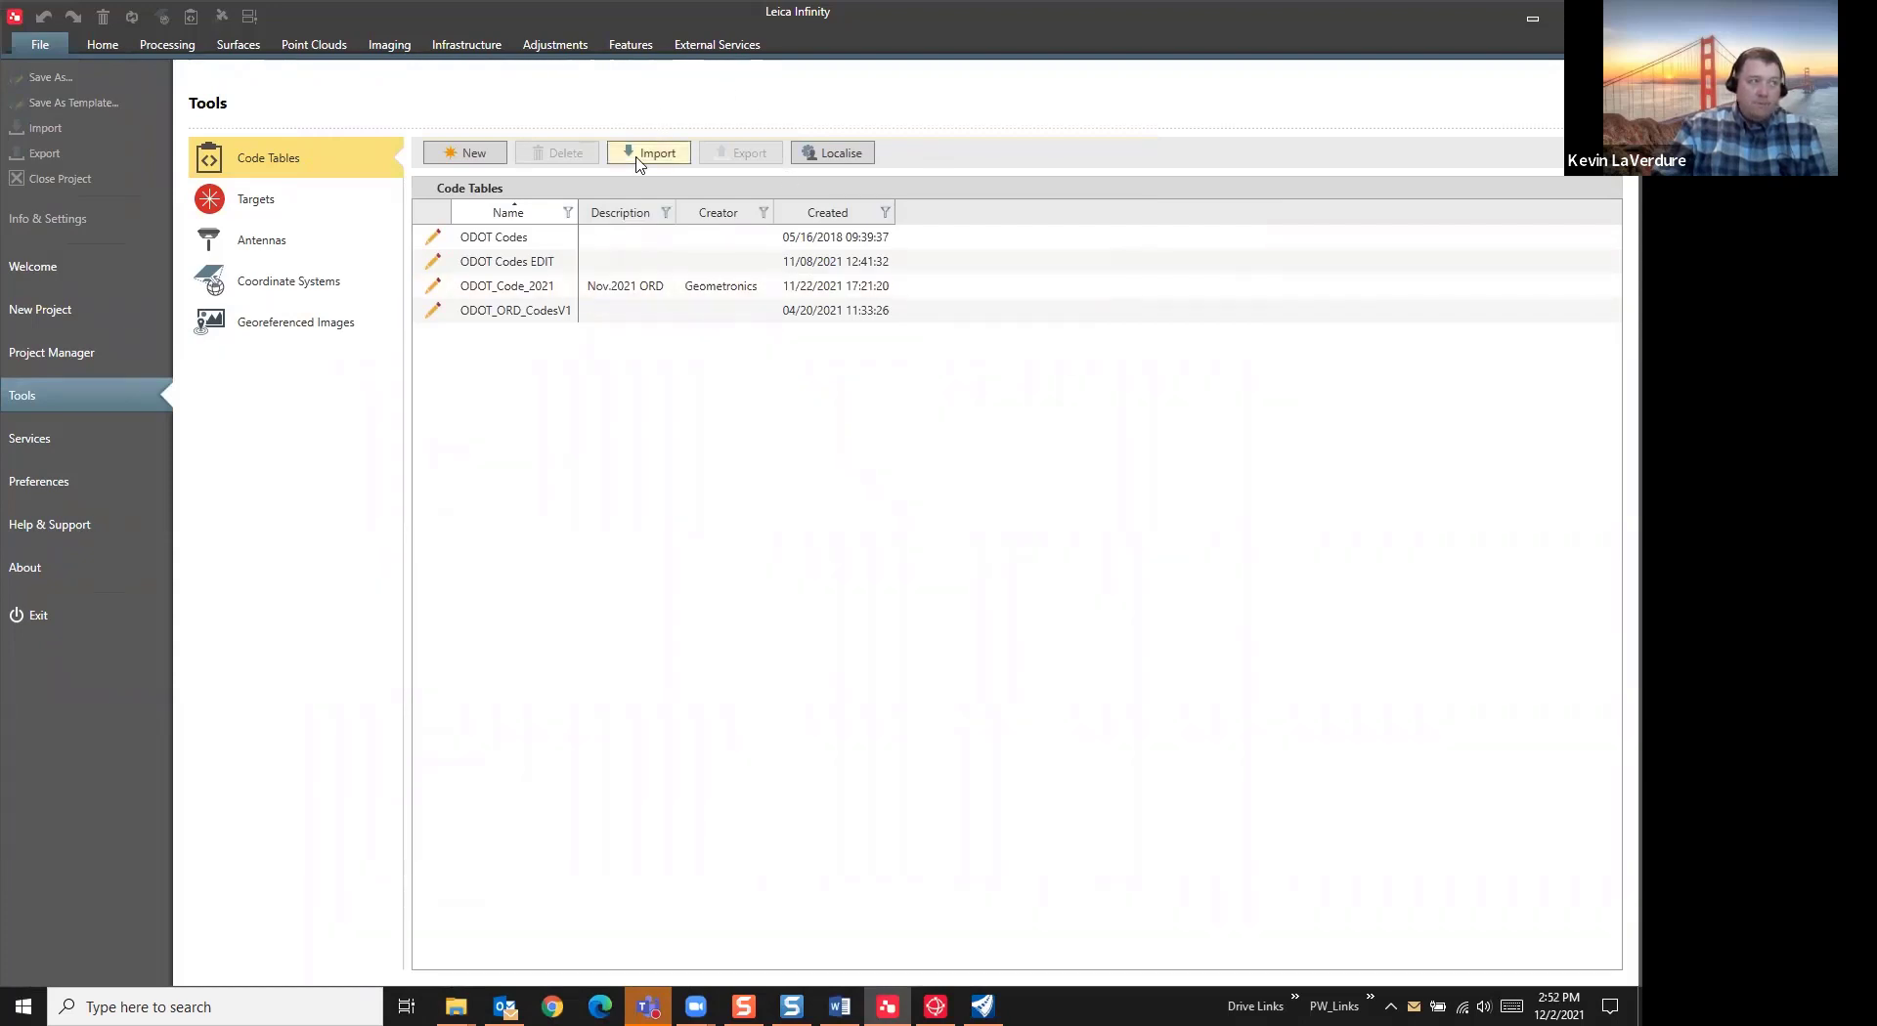
click(636, 157)
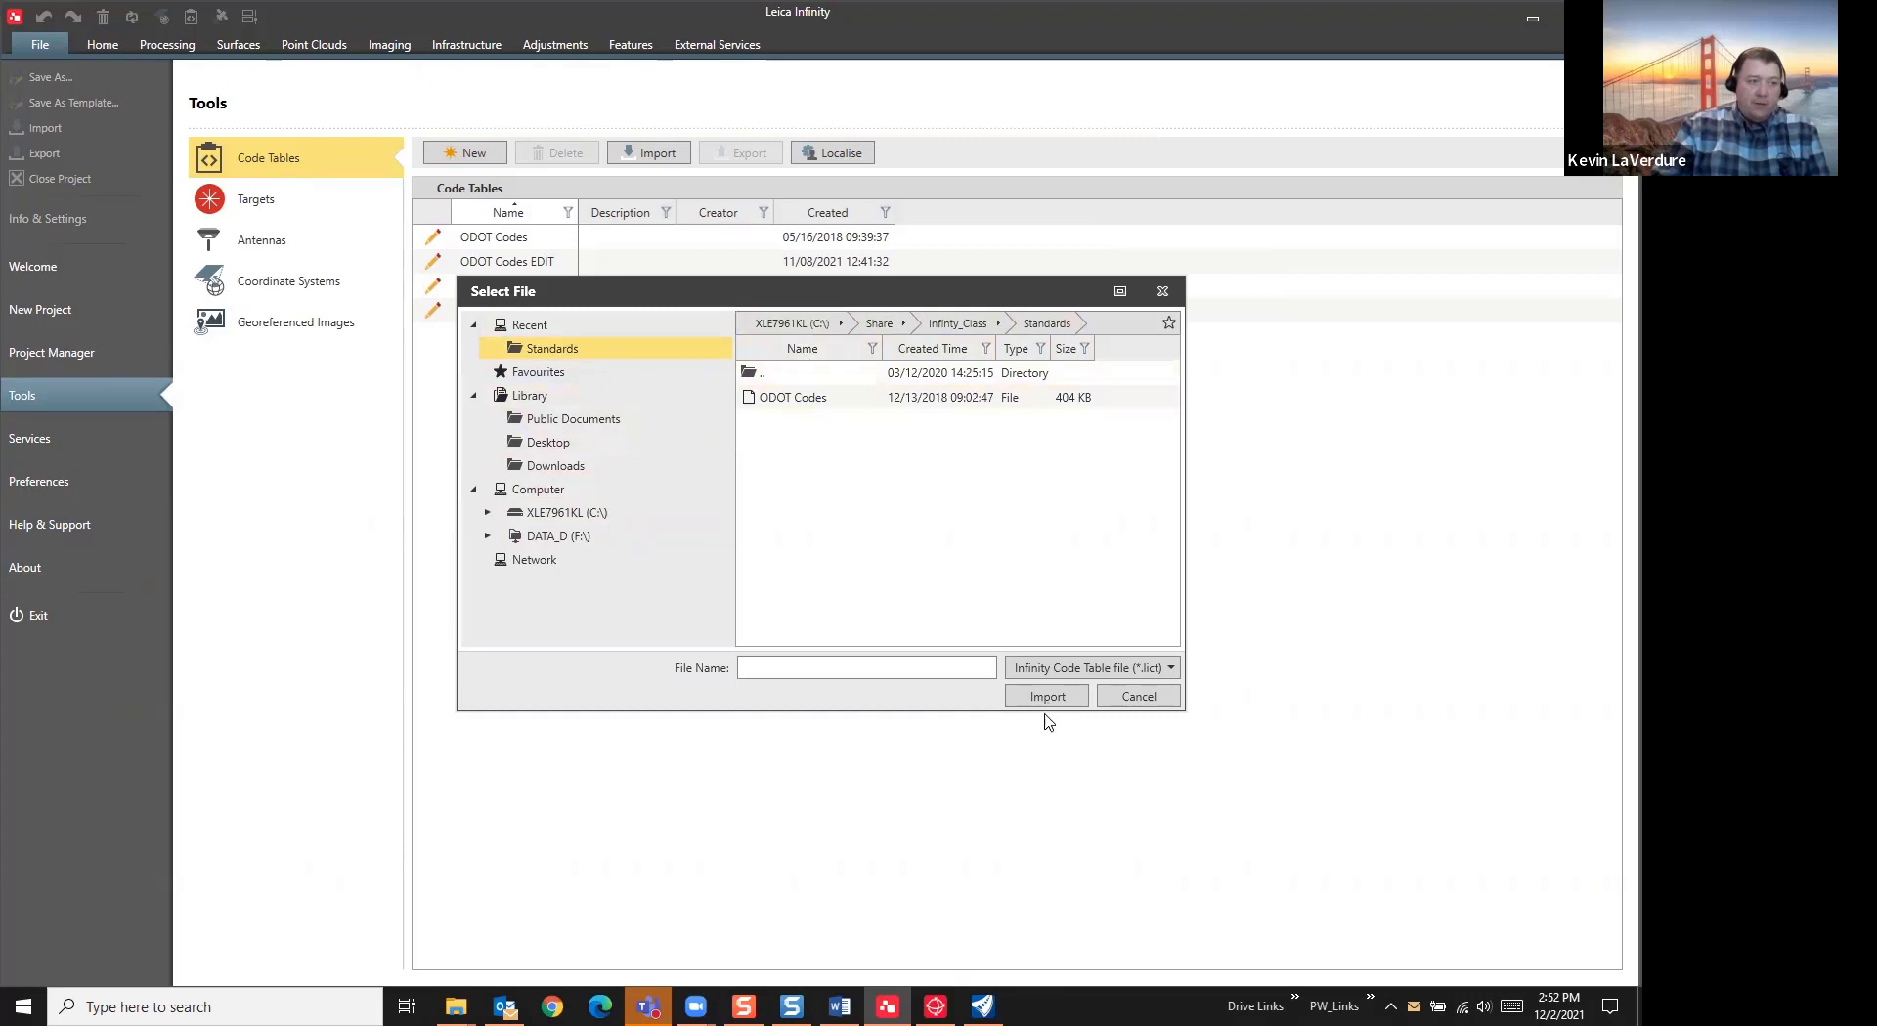
click(1139, 697)
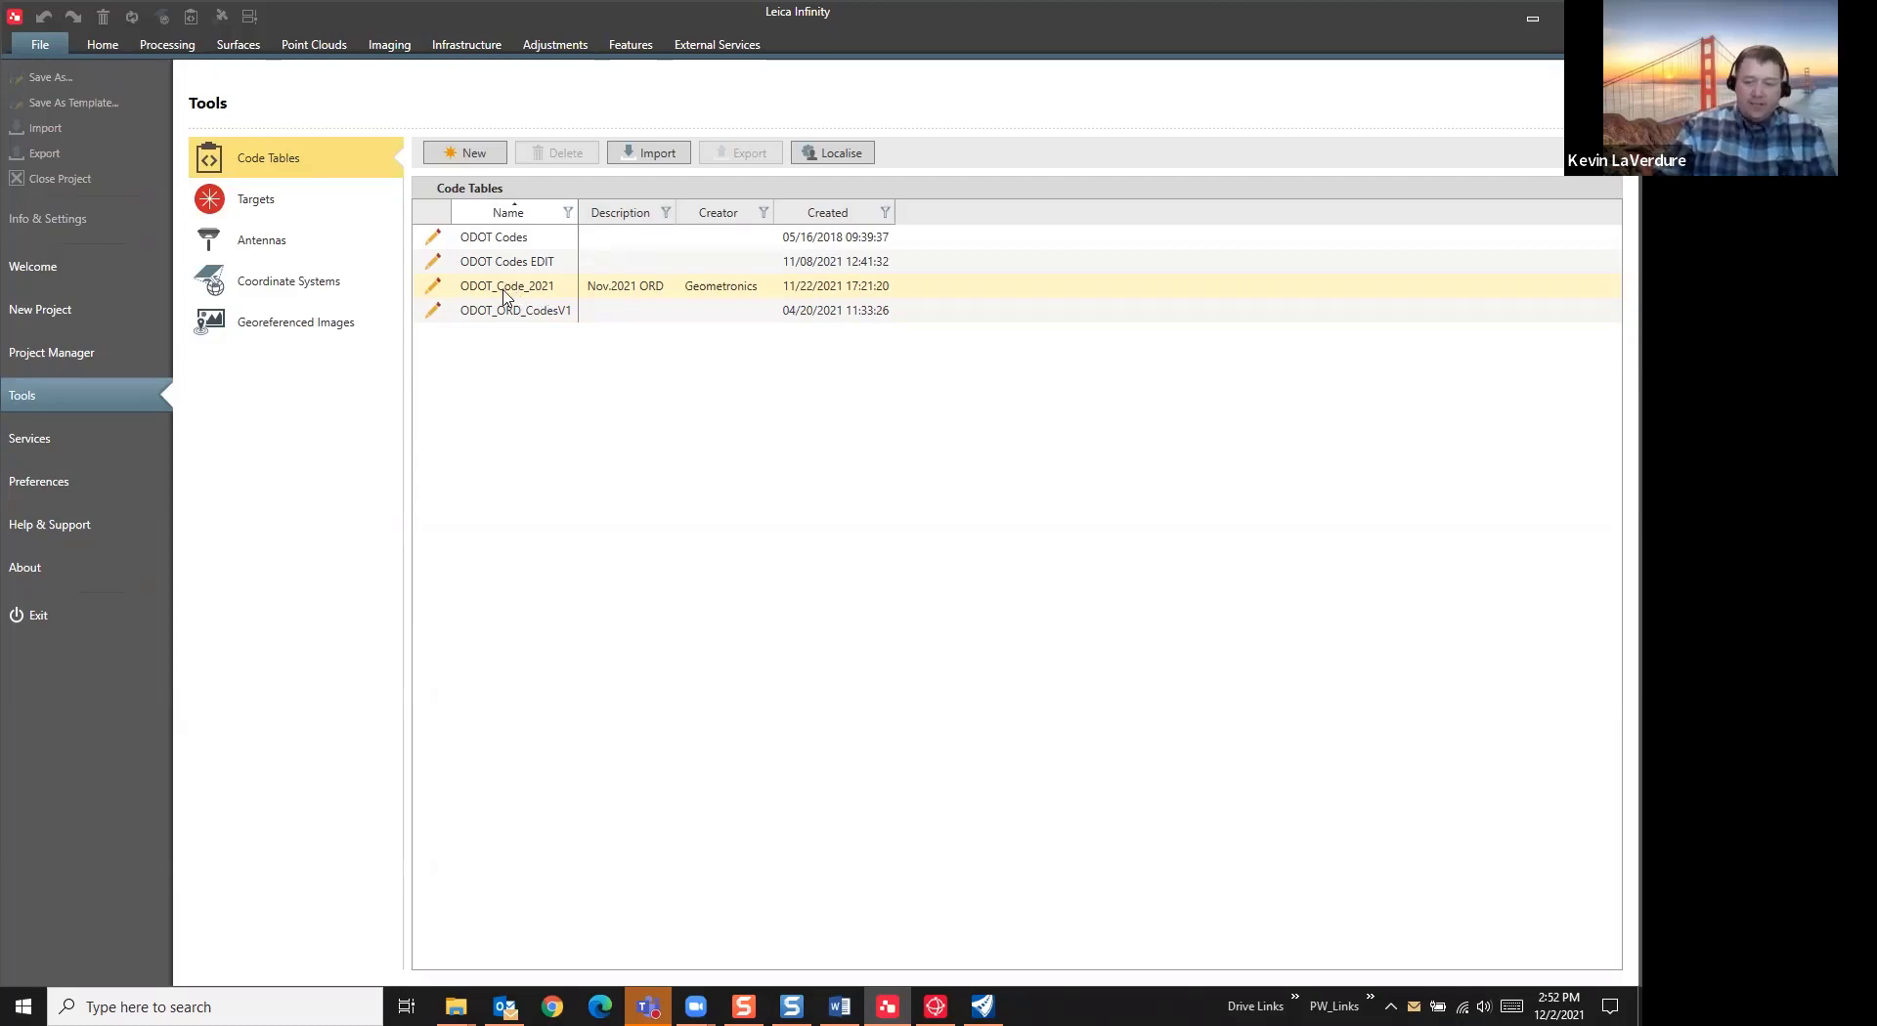
Set the new project's feature coding code table to ODOT_Code_2021
click(25, 320)
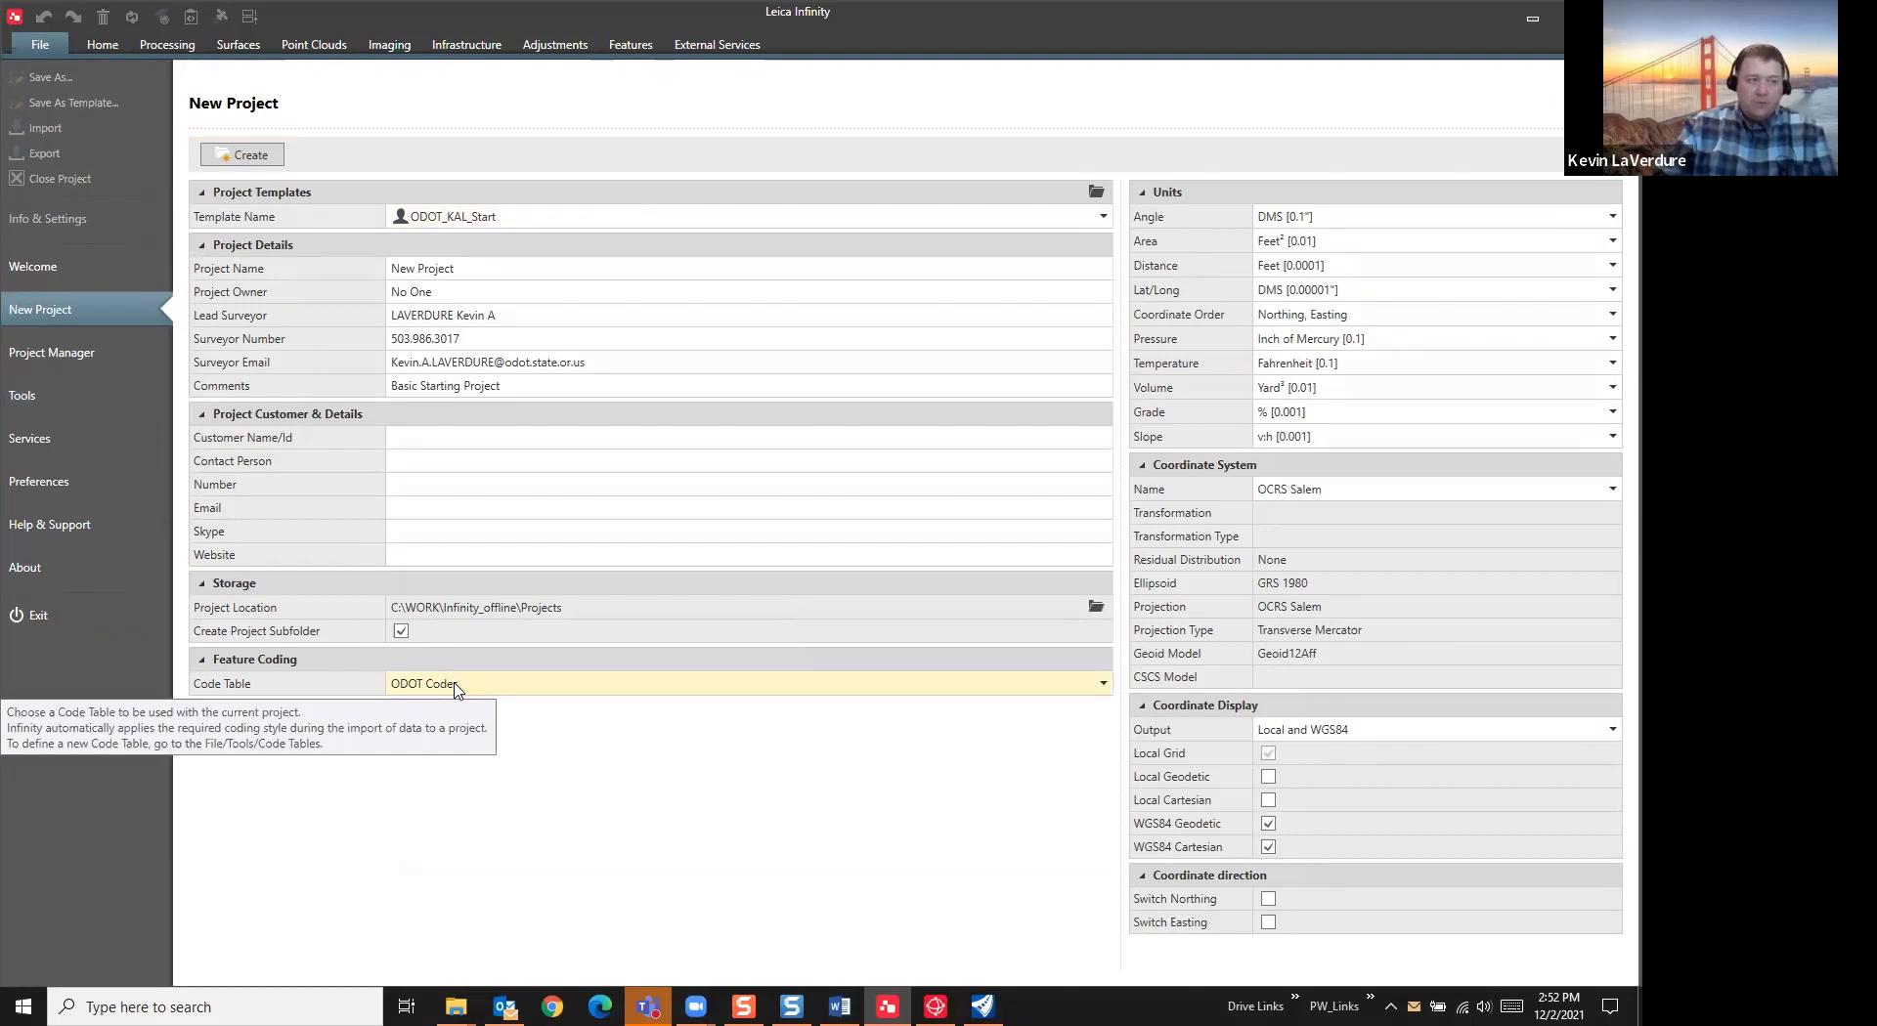
click(1085, 685)
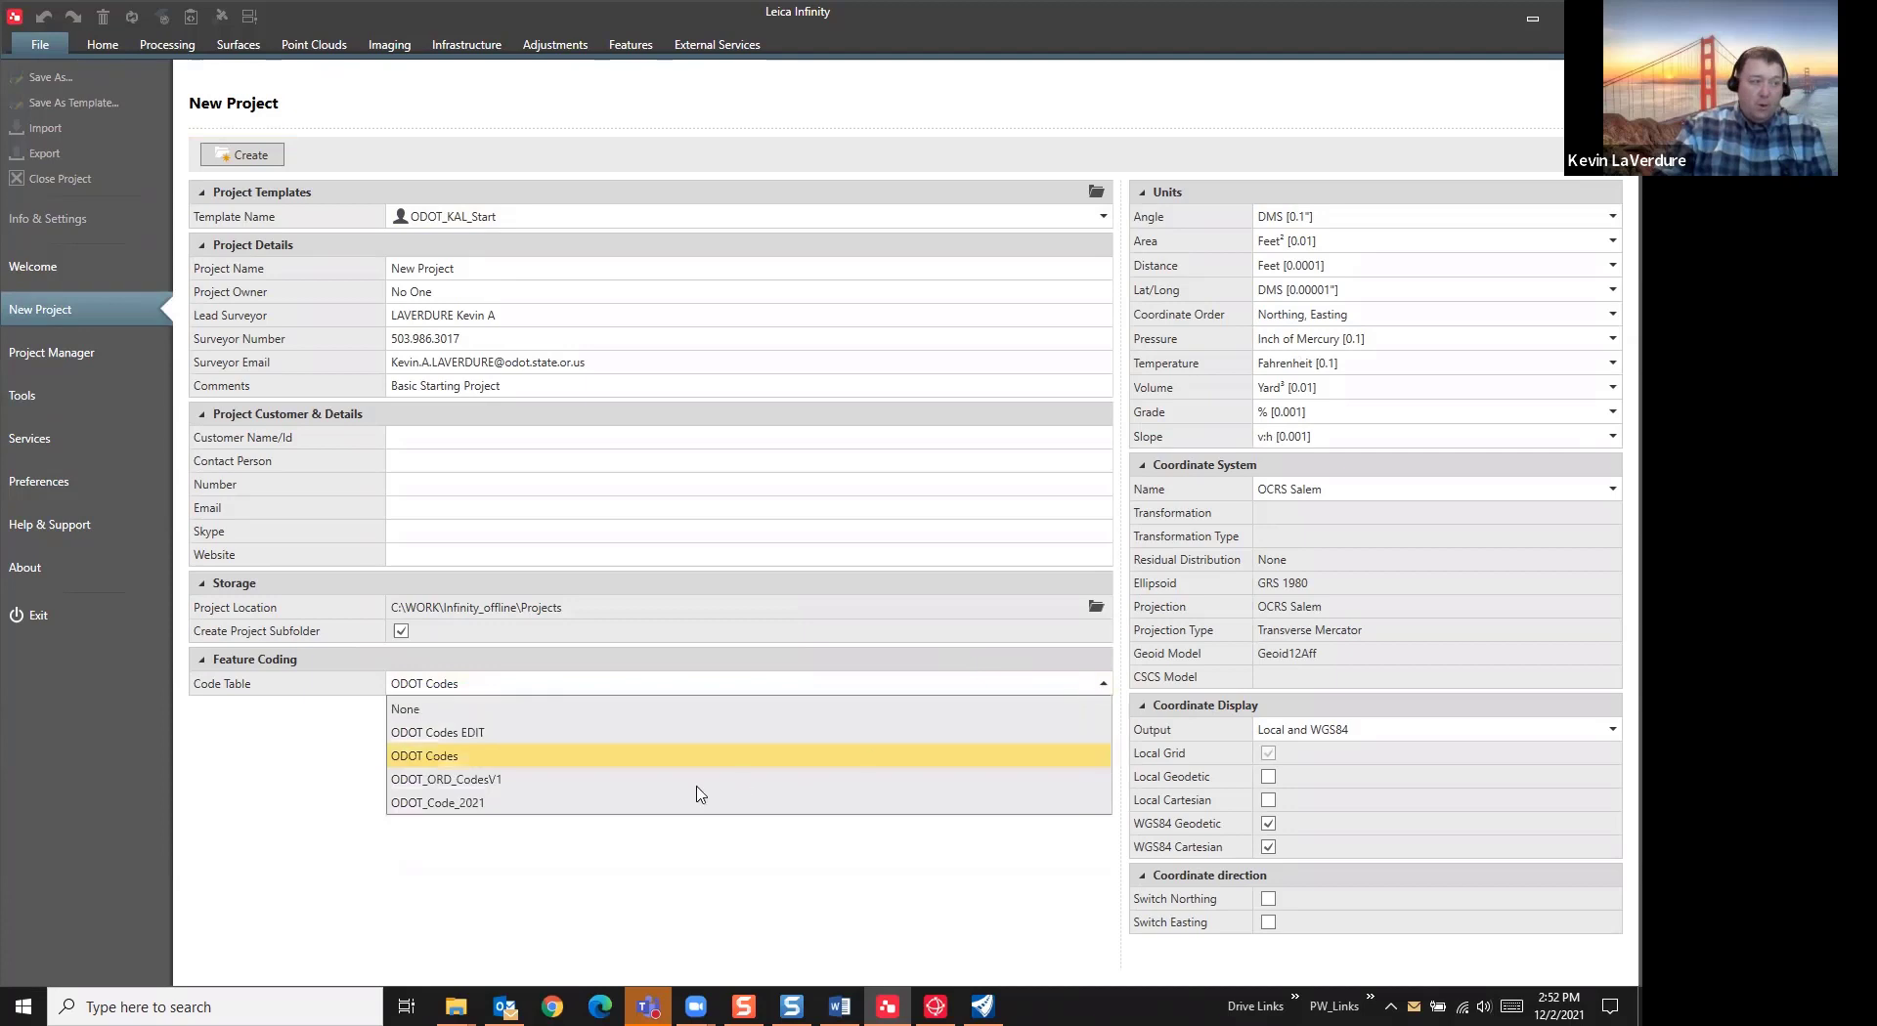
click(451, 805)
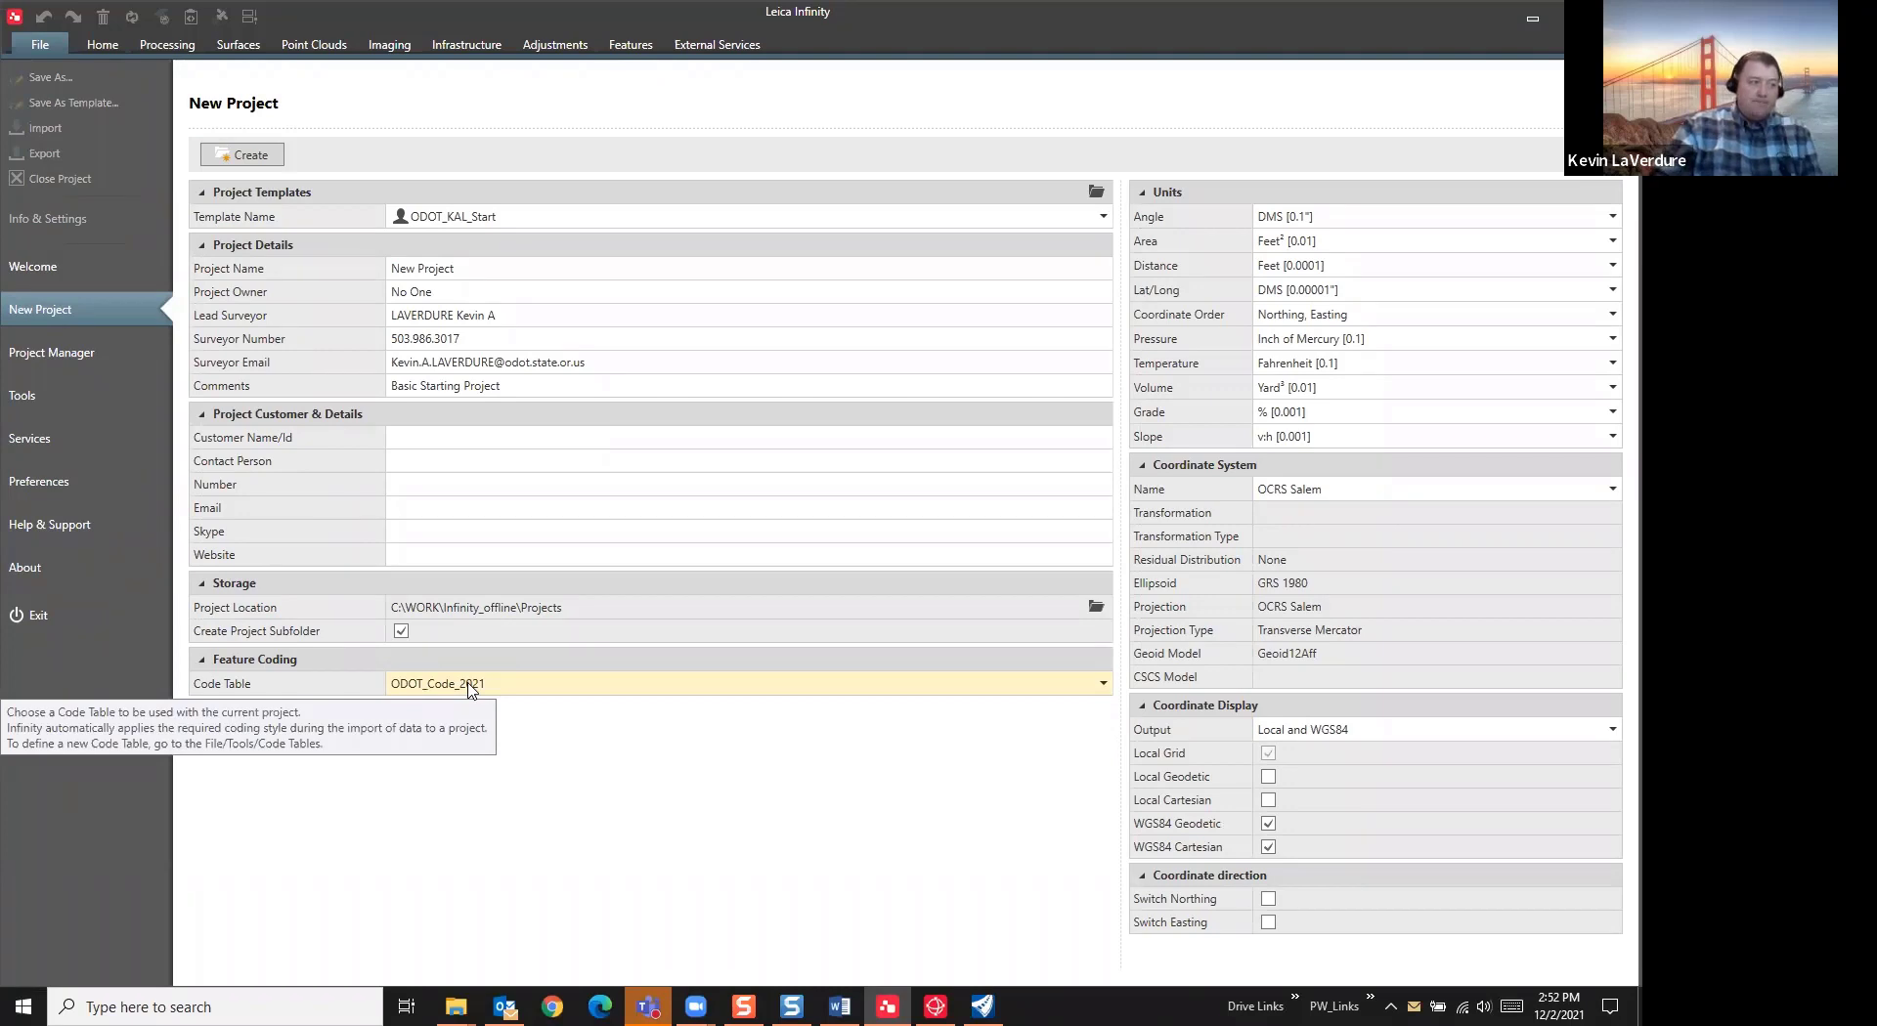
Open the ODOT_Code_2021 code table in Code Manager and maximize its window
click(59, 396)
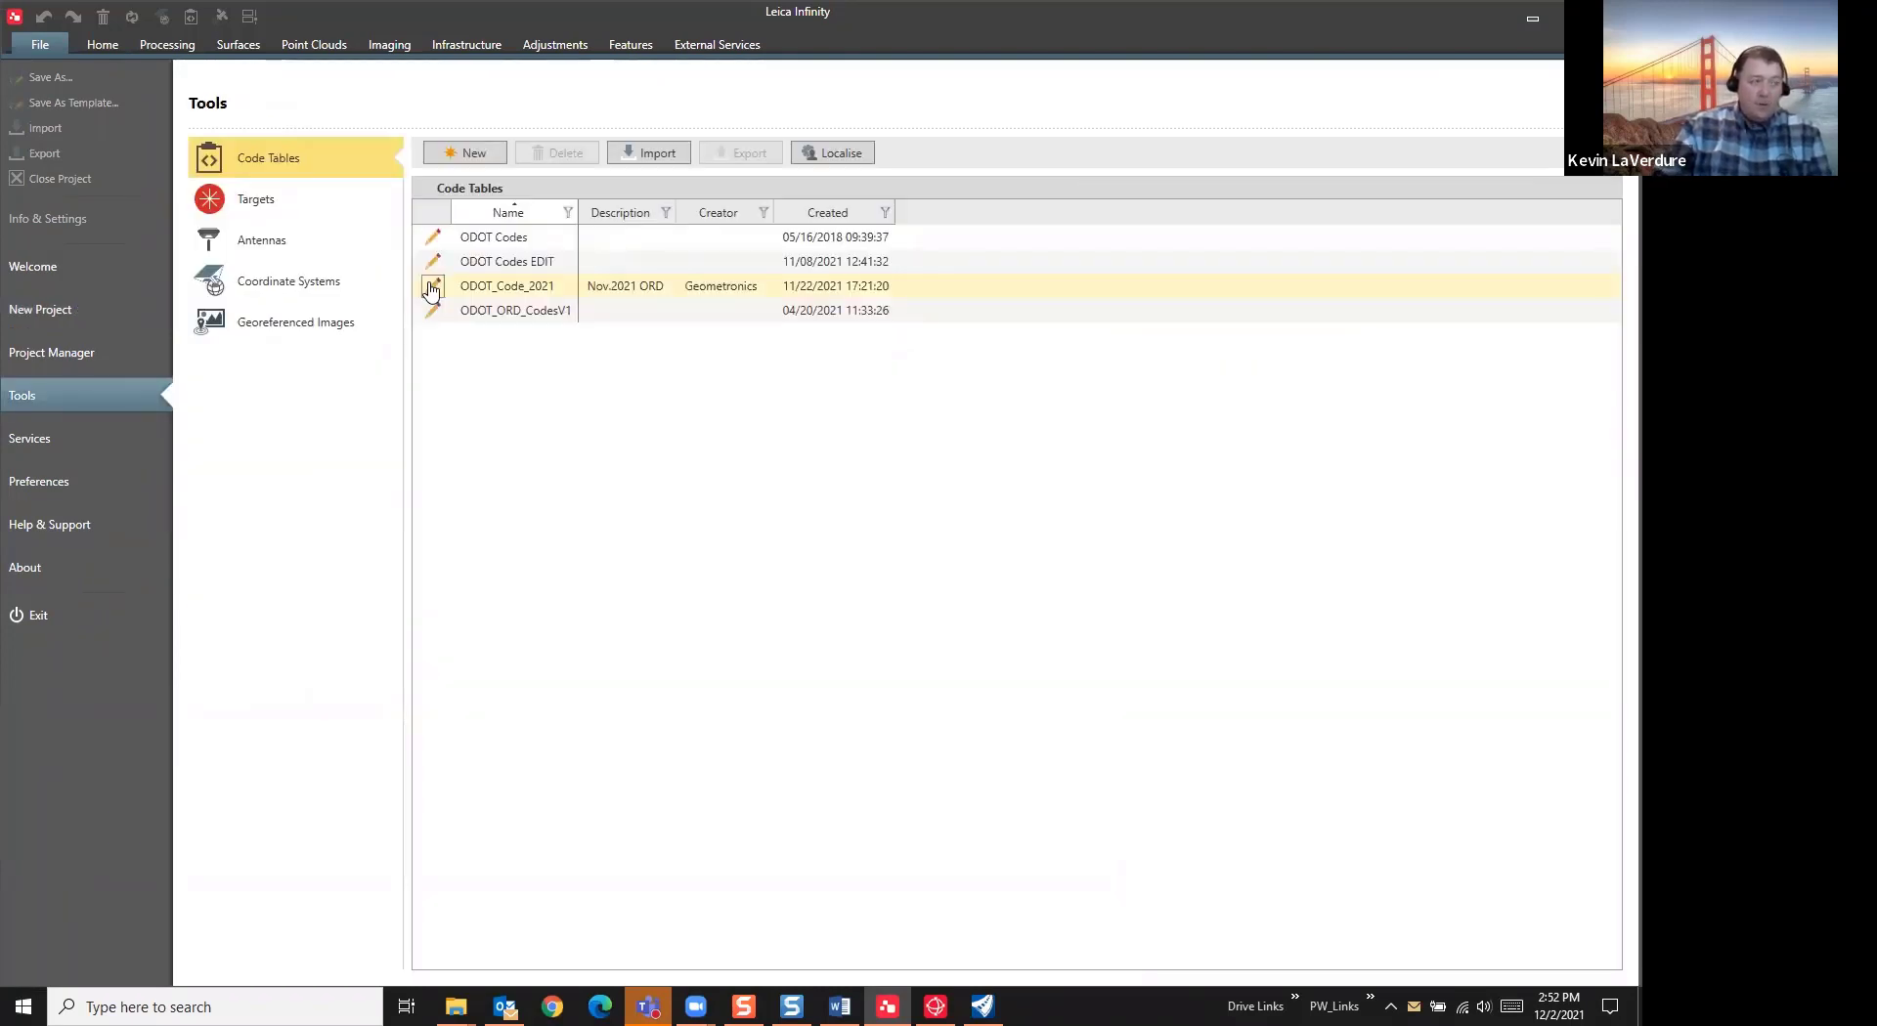
click(431, 287)
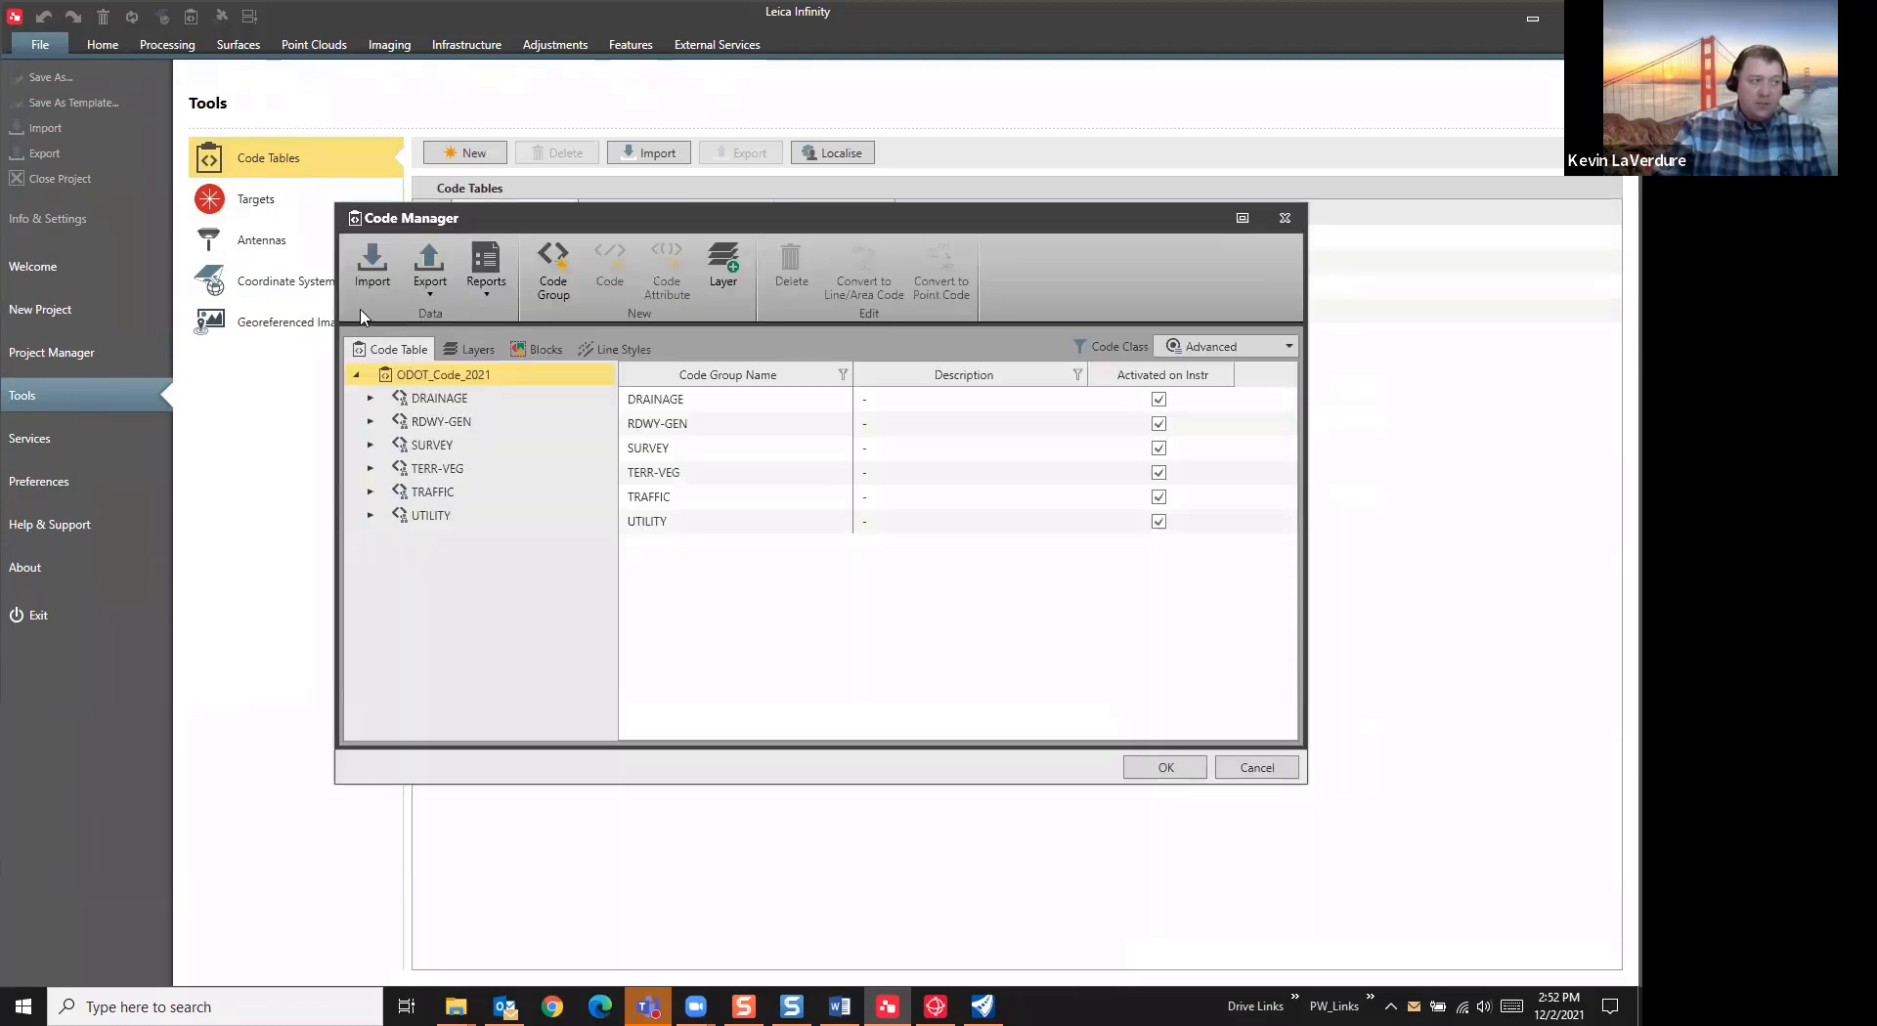
click(1243, 217)
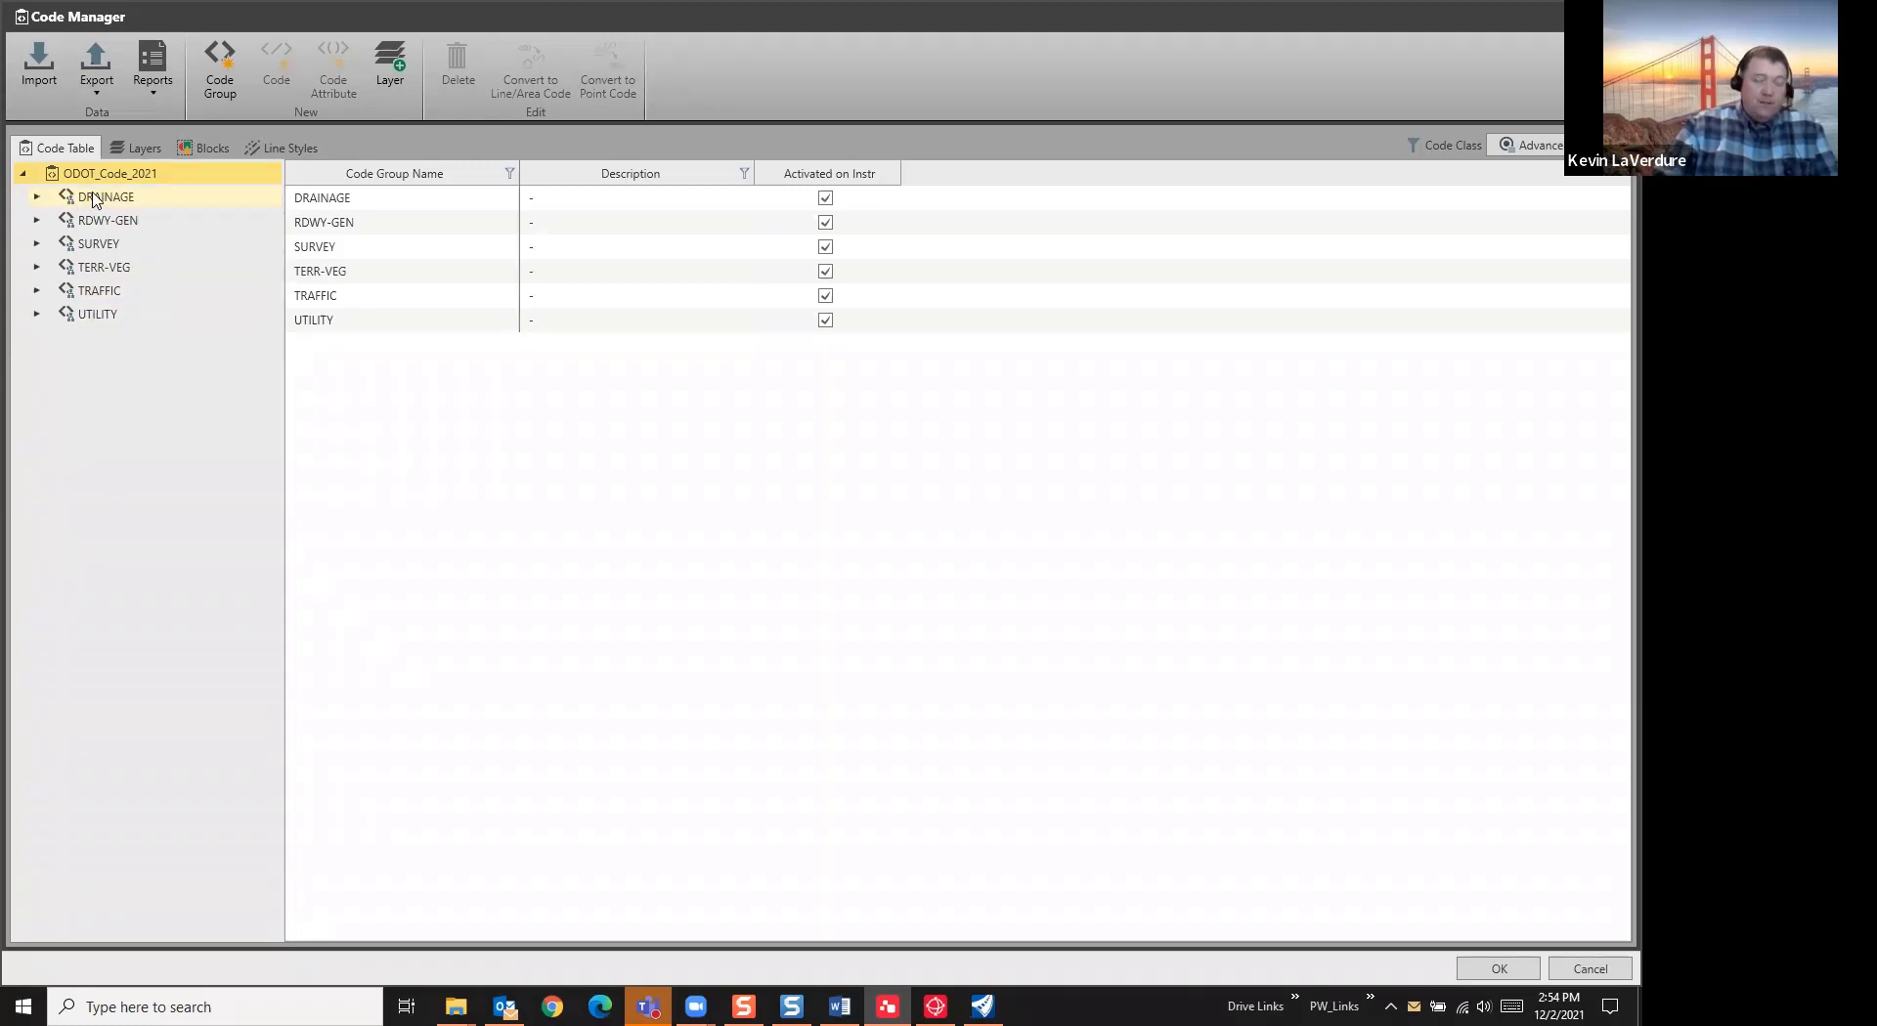
Review the codes in the DRAINAGE, SURVEY and TERR-VEG groups, collapsing each group after viewing
click(36, 199)
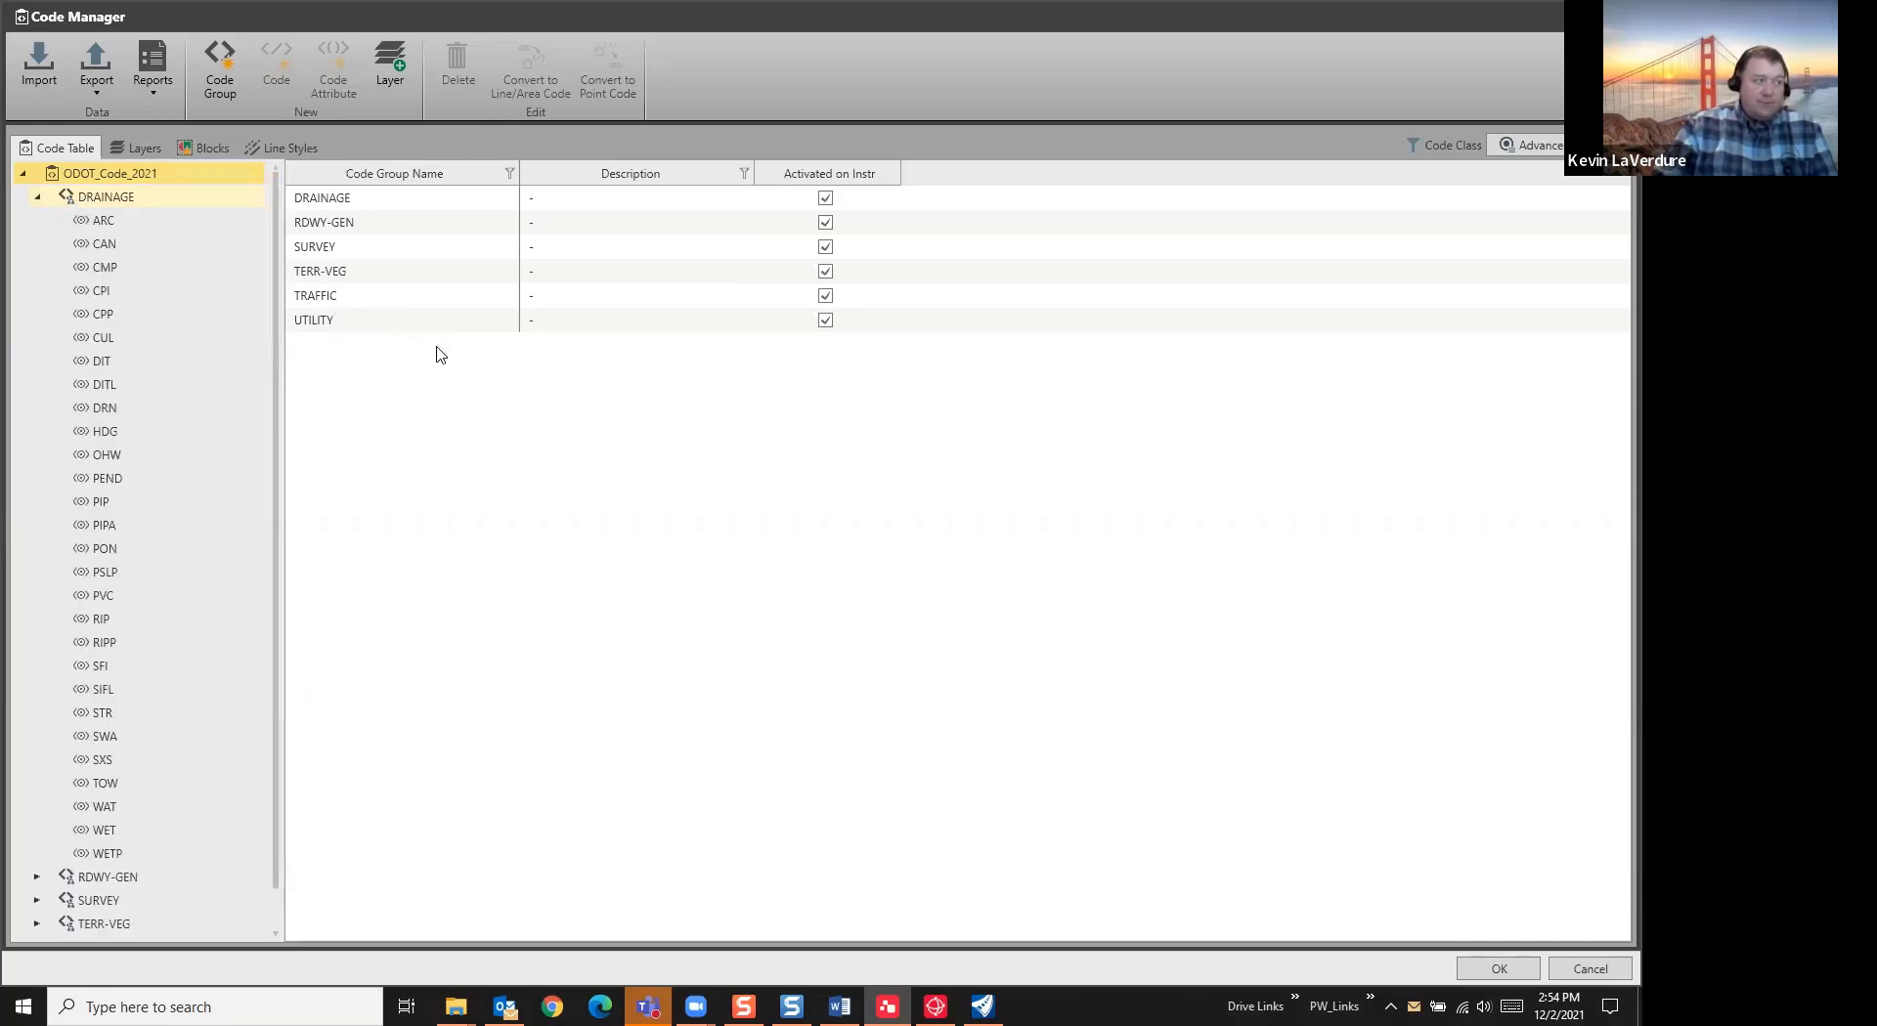
double_click(349, 199)
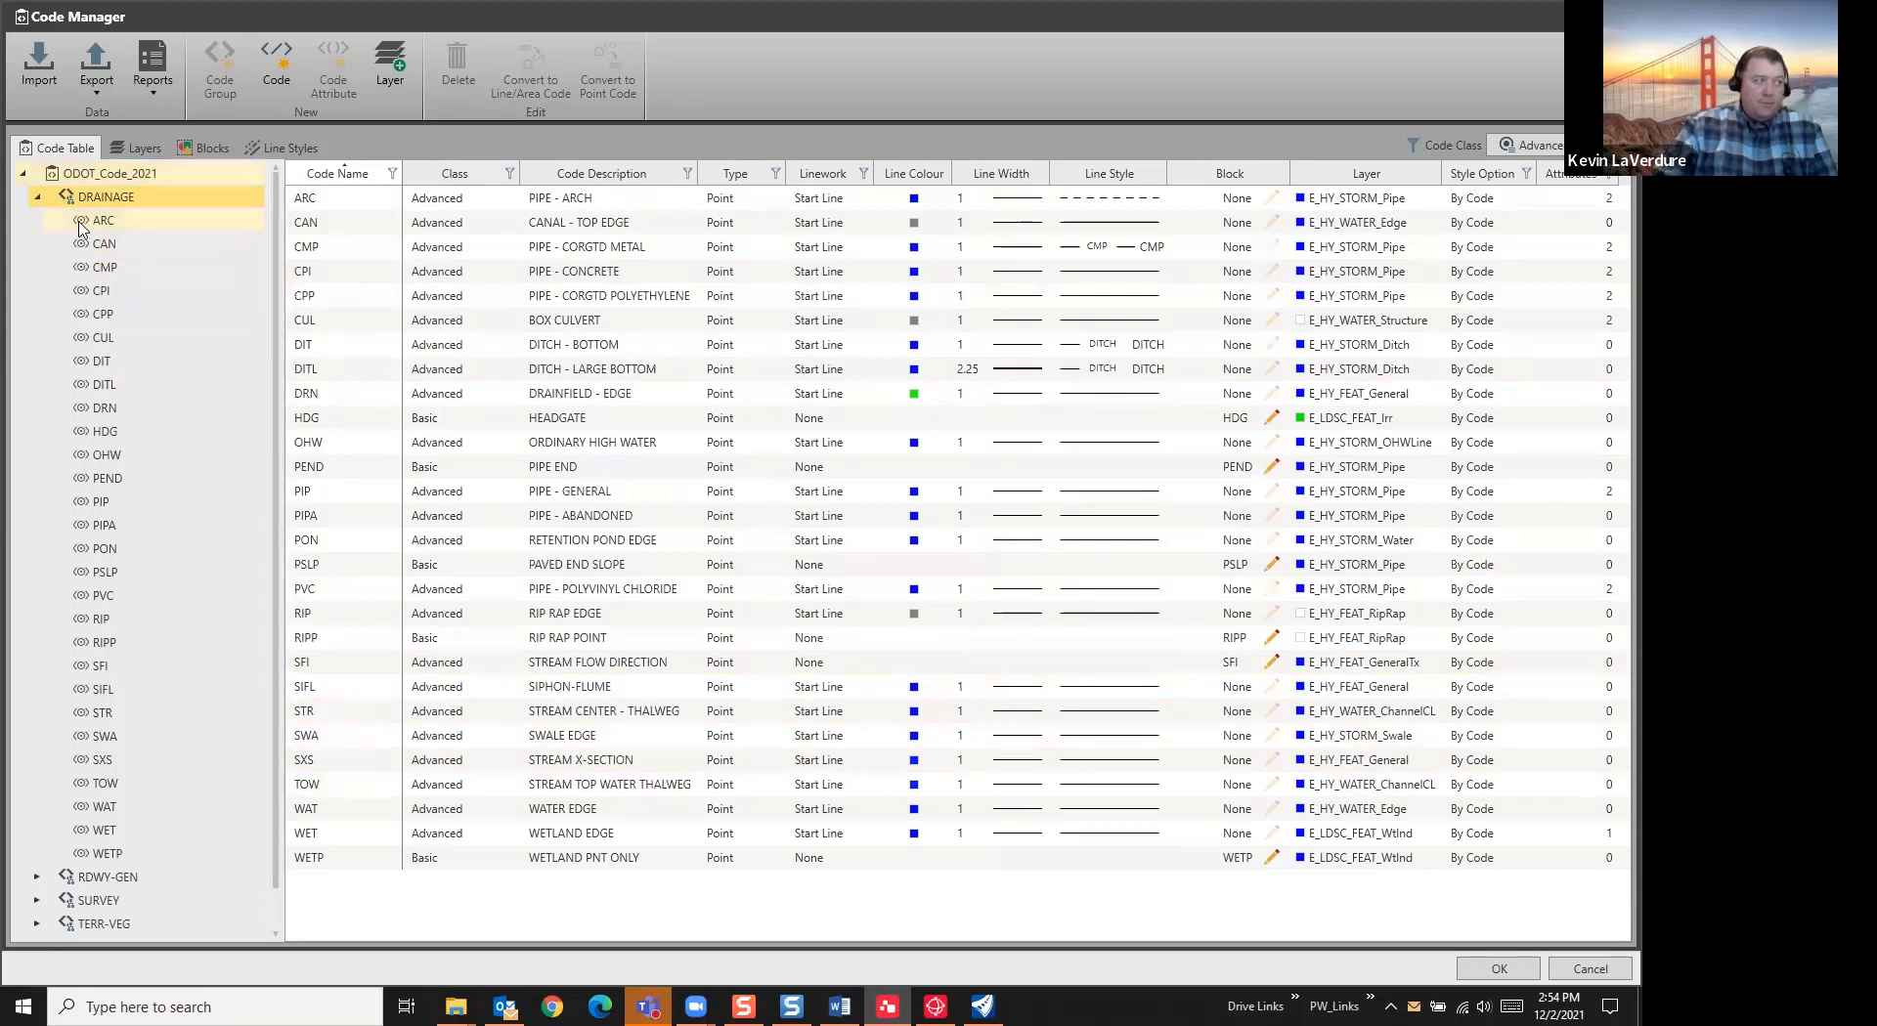
click(38, 199)
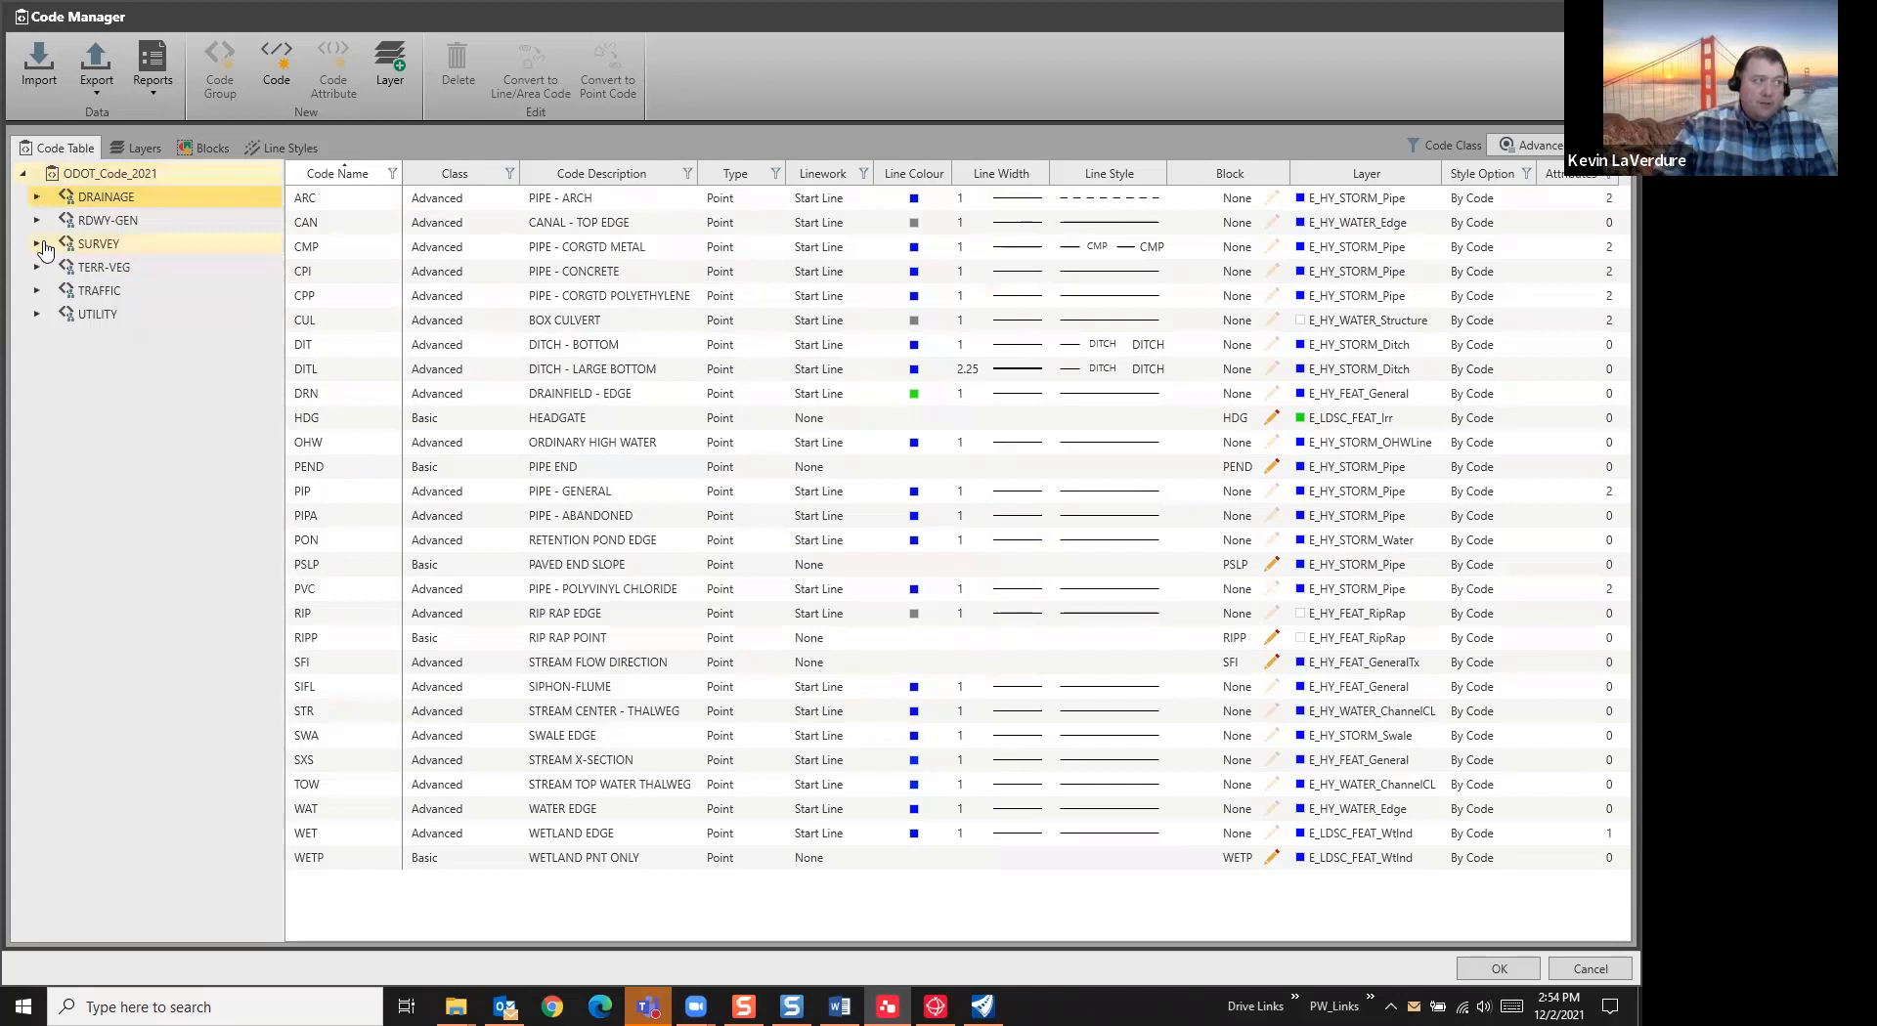
click(37, 243)
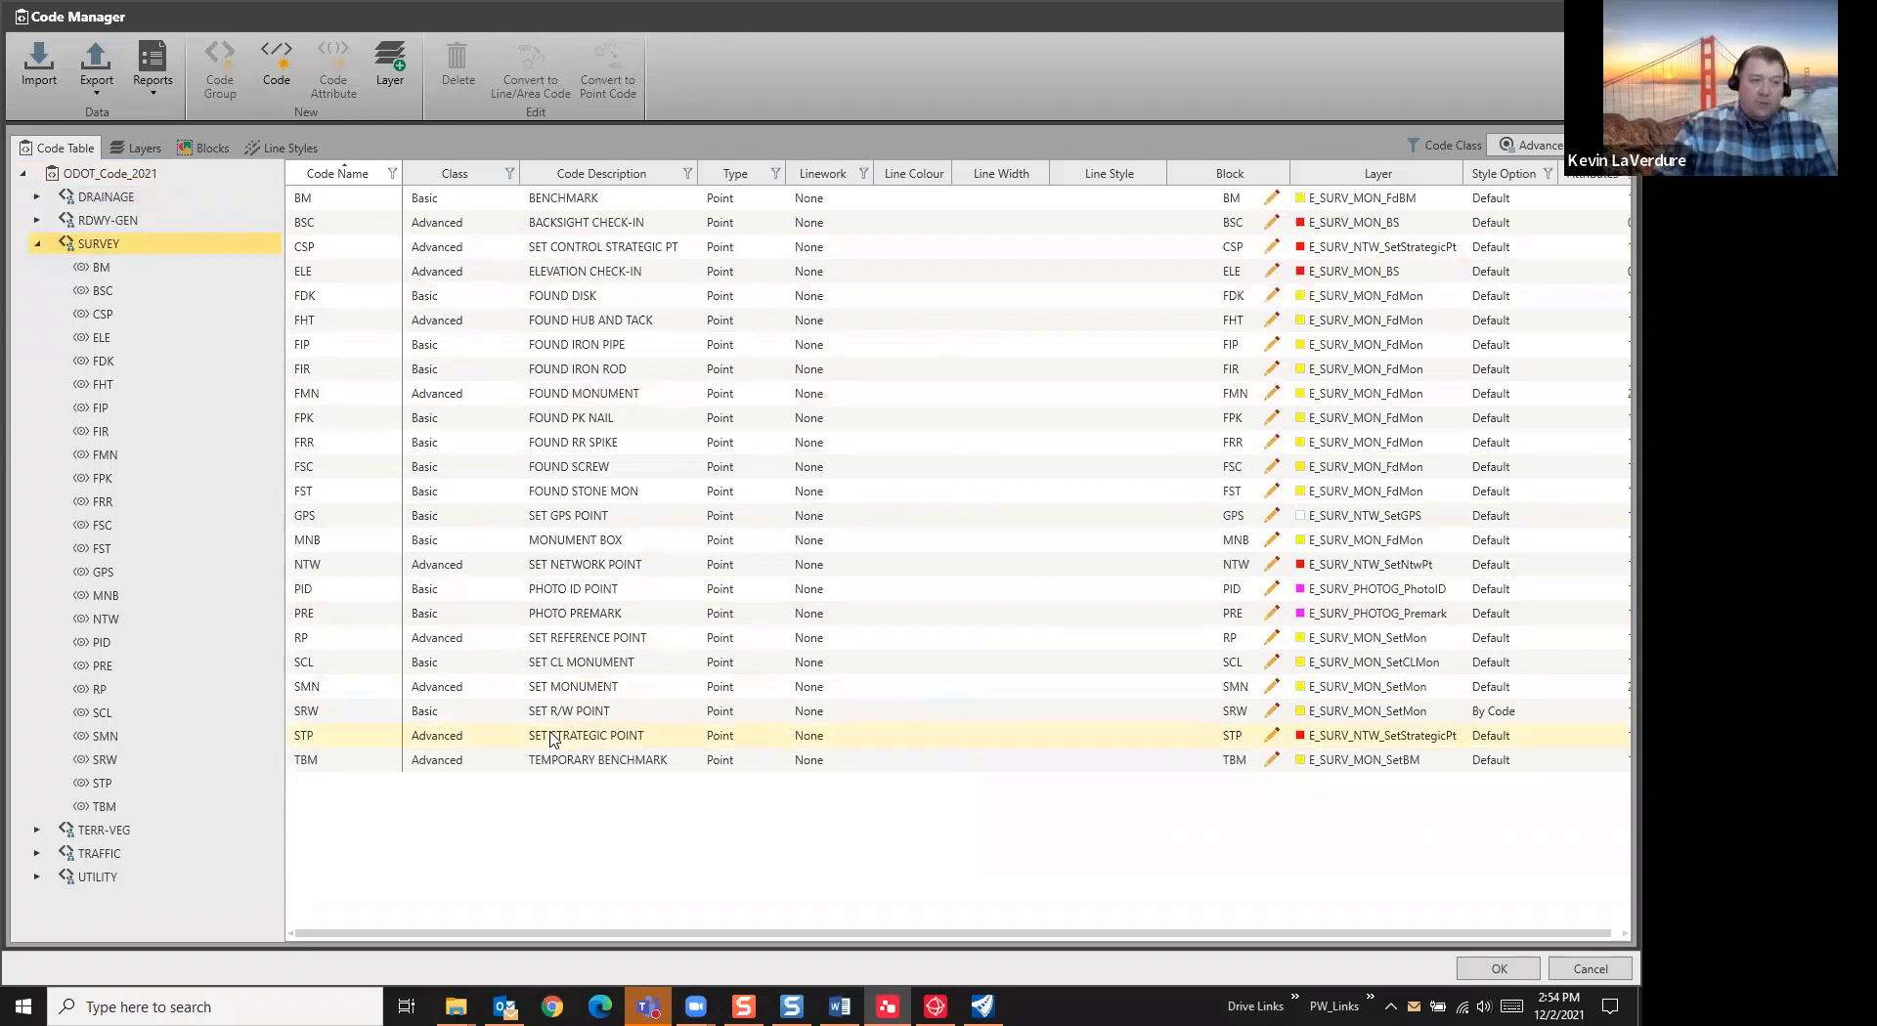
click(37, 243)
click(37, 266)
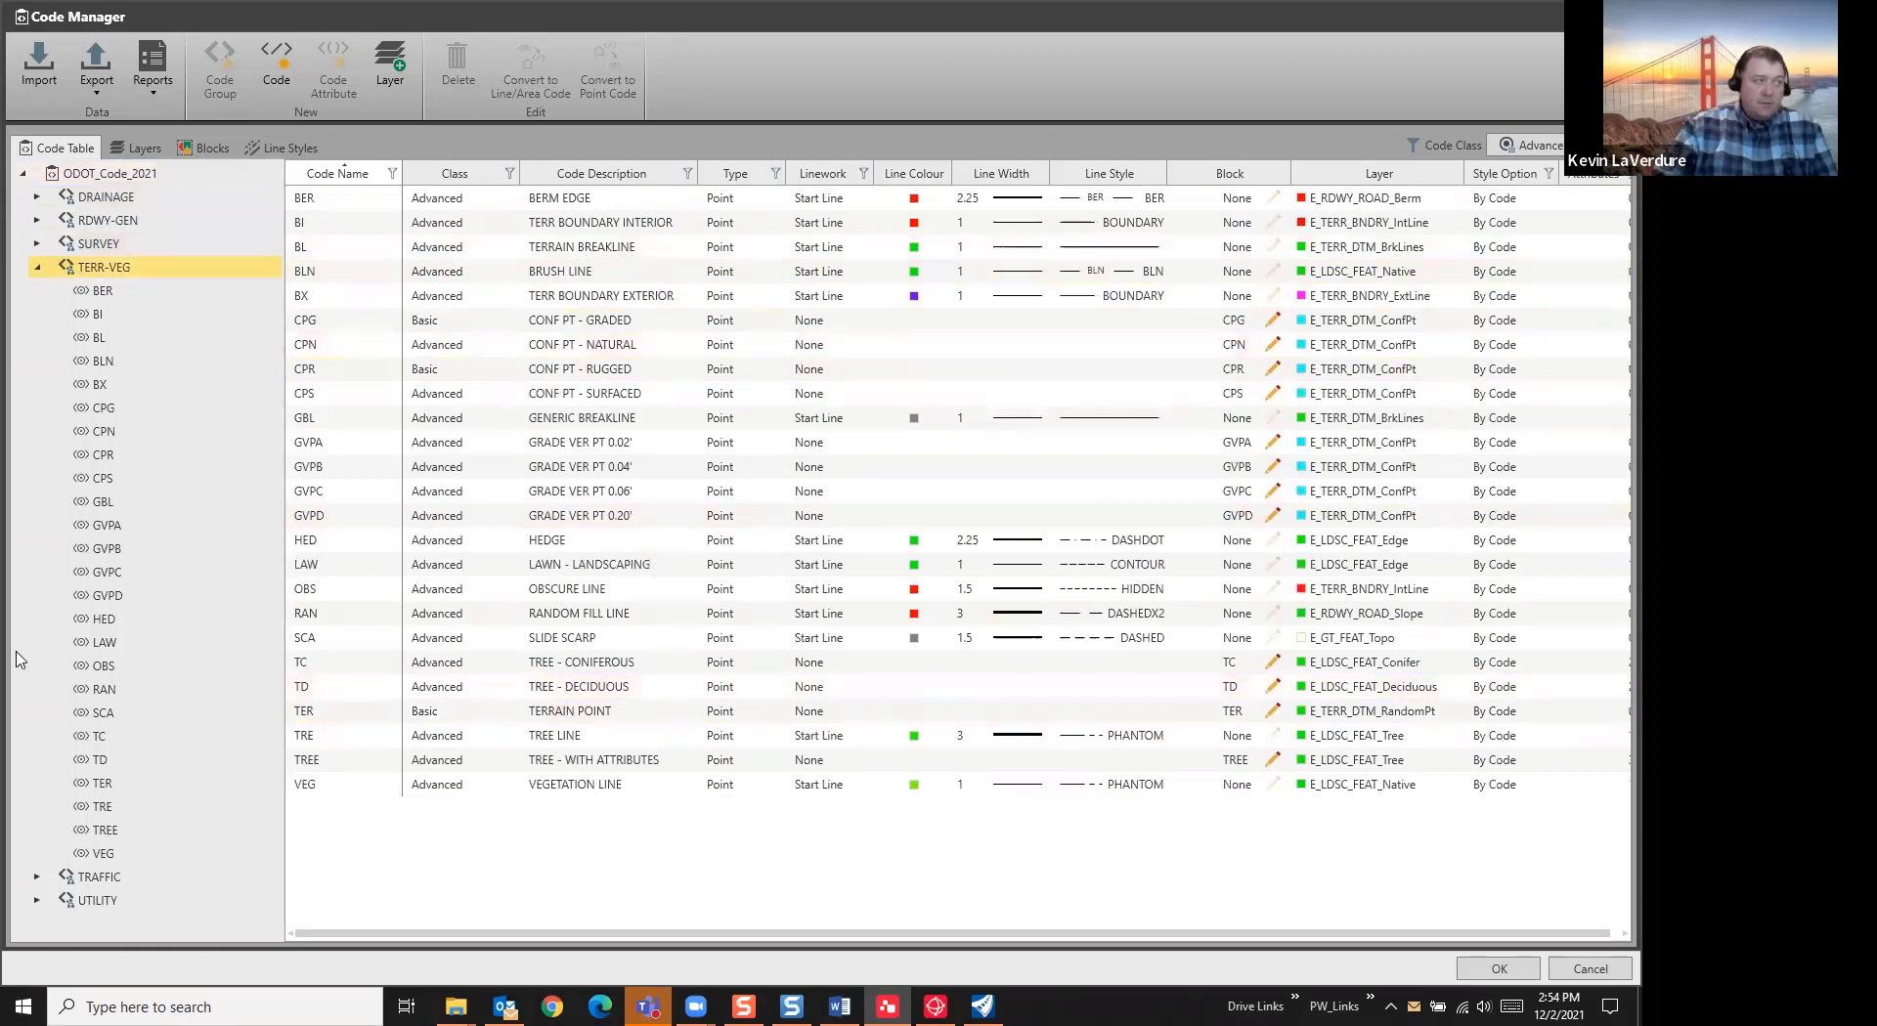
click(38, 267)
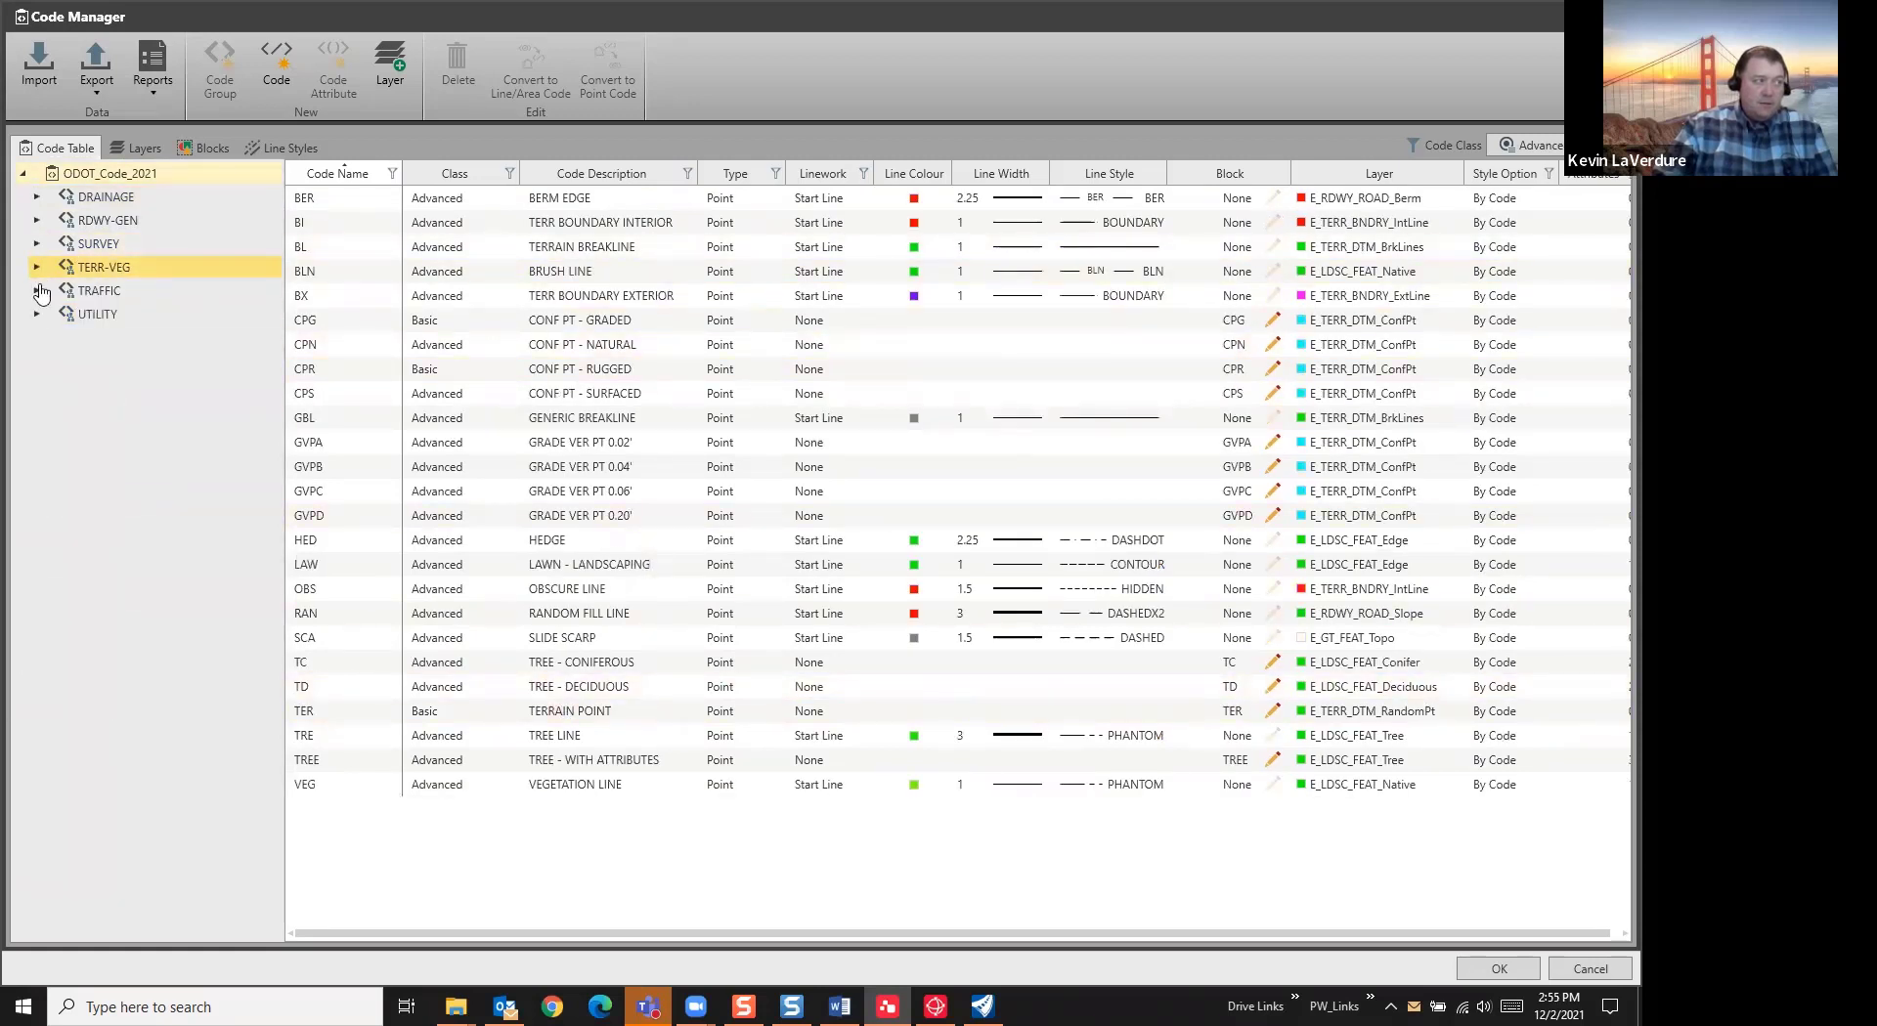
Review the full list of codes in the UTILITY group, including their line styles, blocks and layers
click(38, 321)
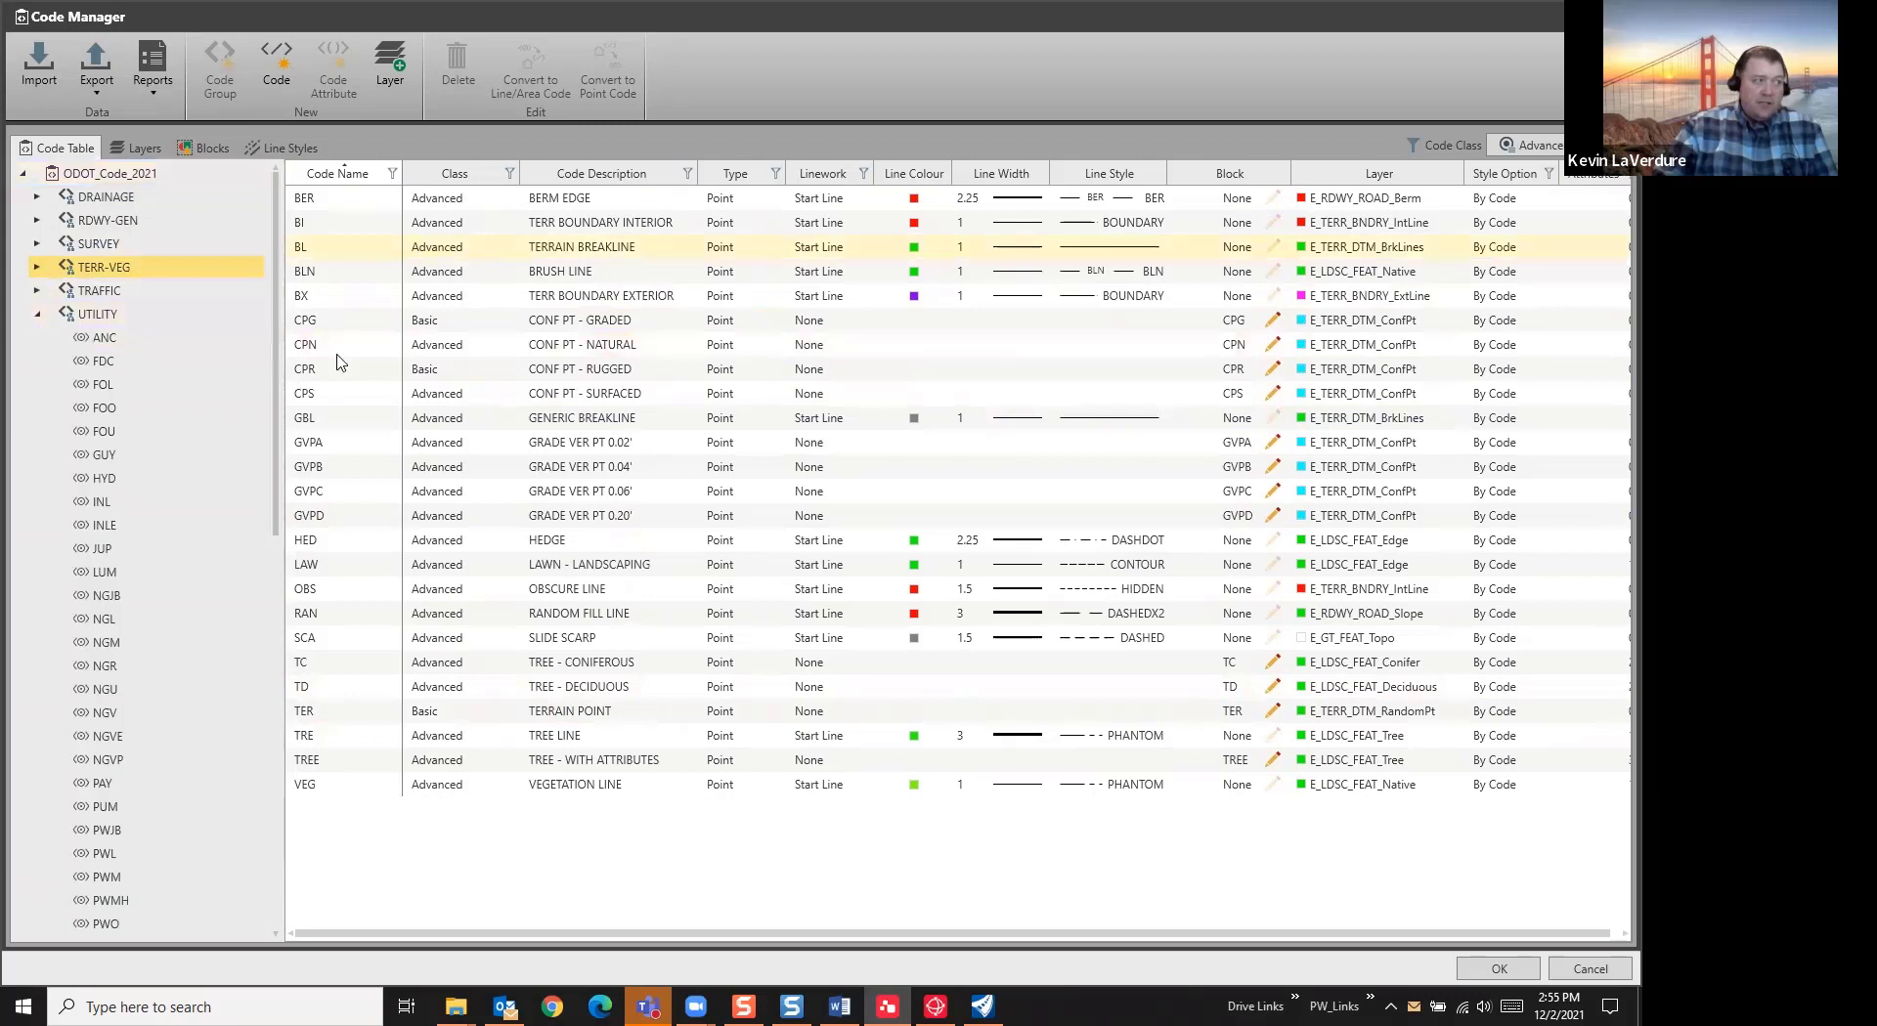
click(110, 317)
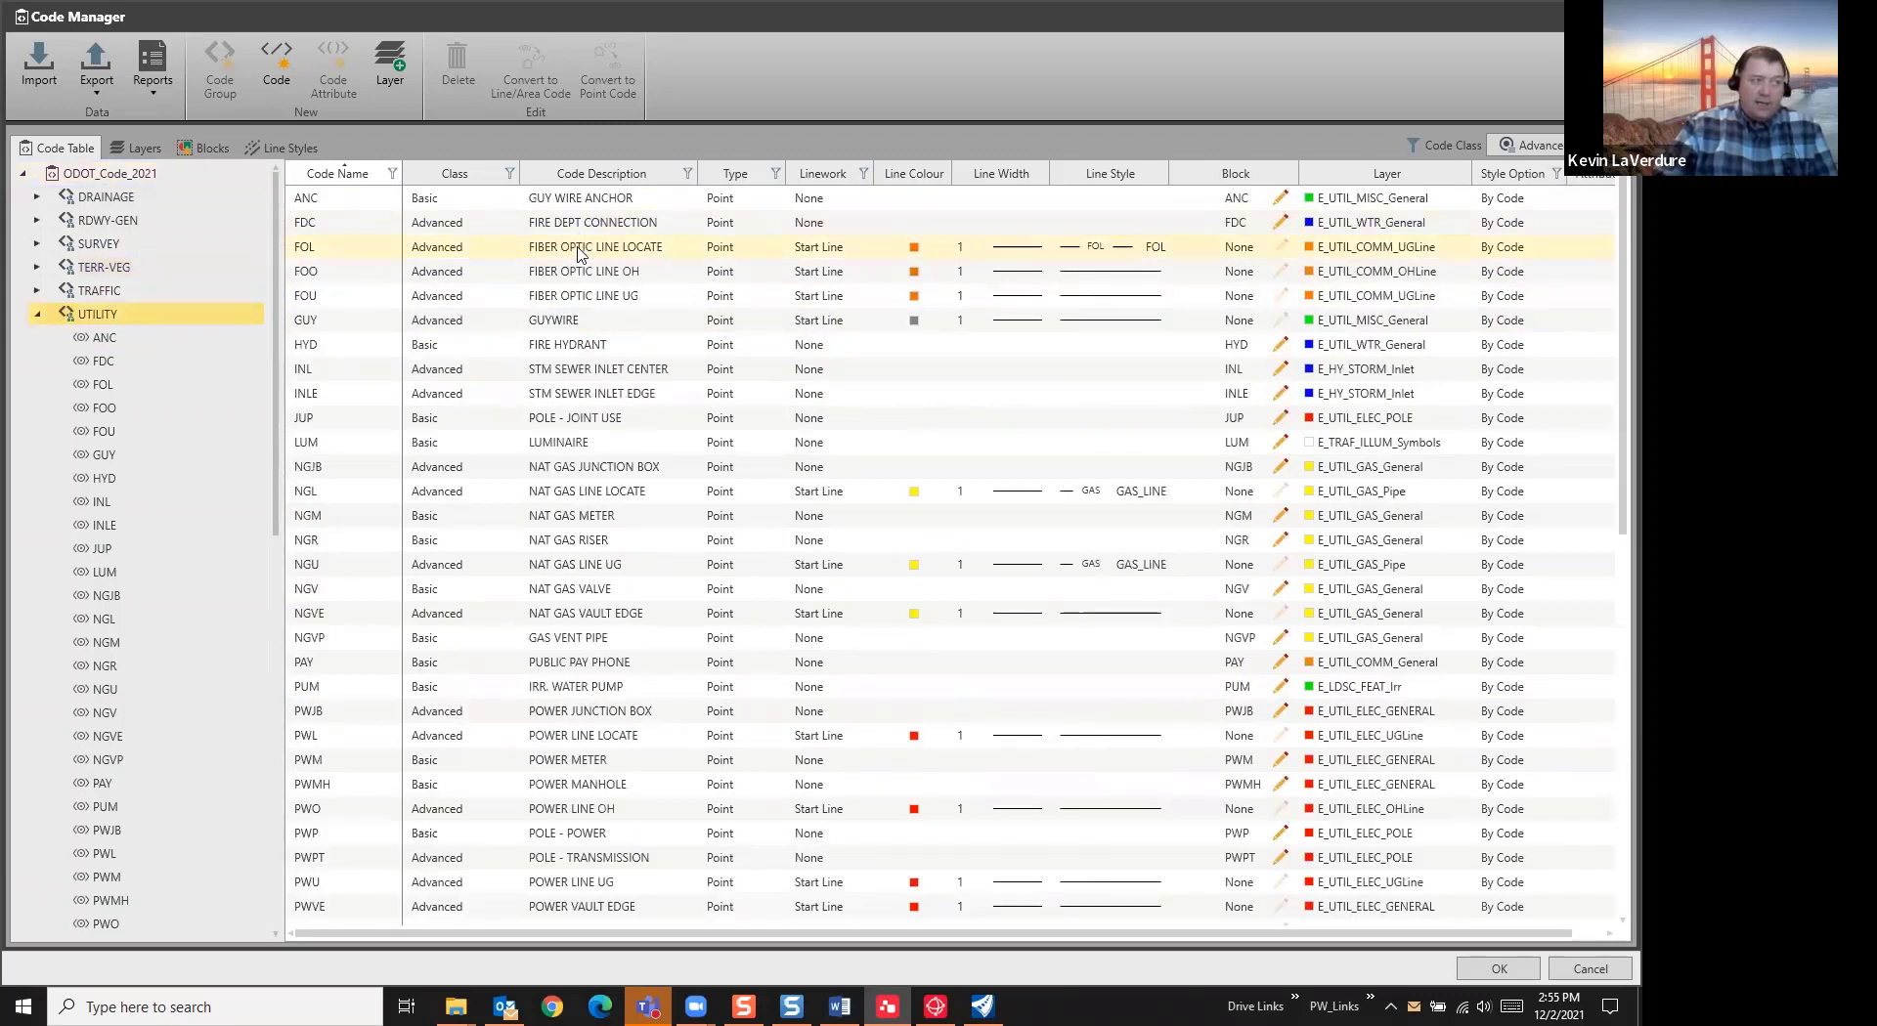
scroll(586, 283, down, 7)
scroll(586, 344, down, 4)
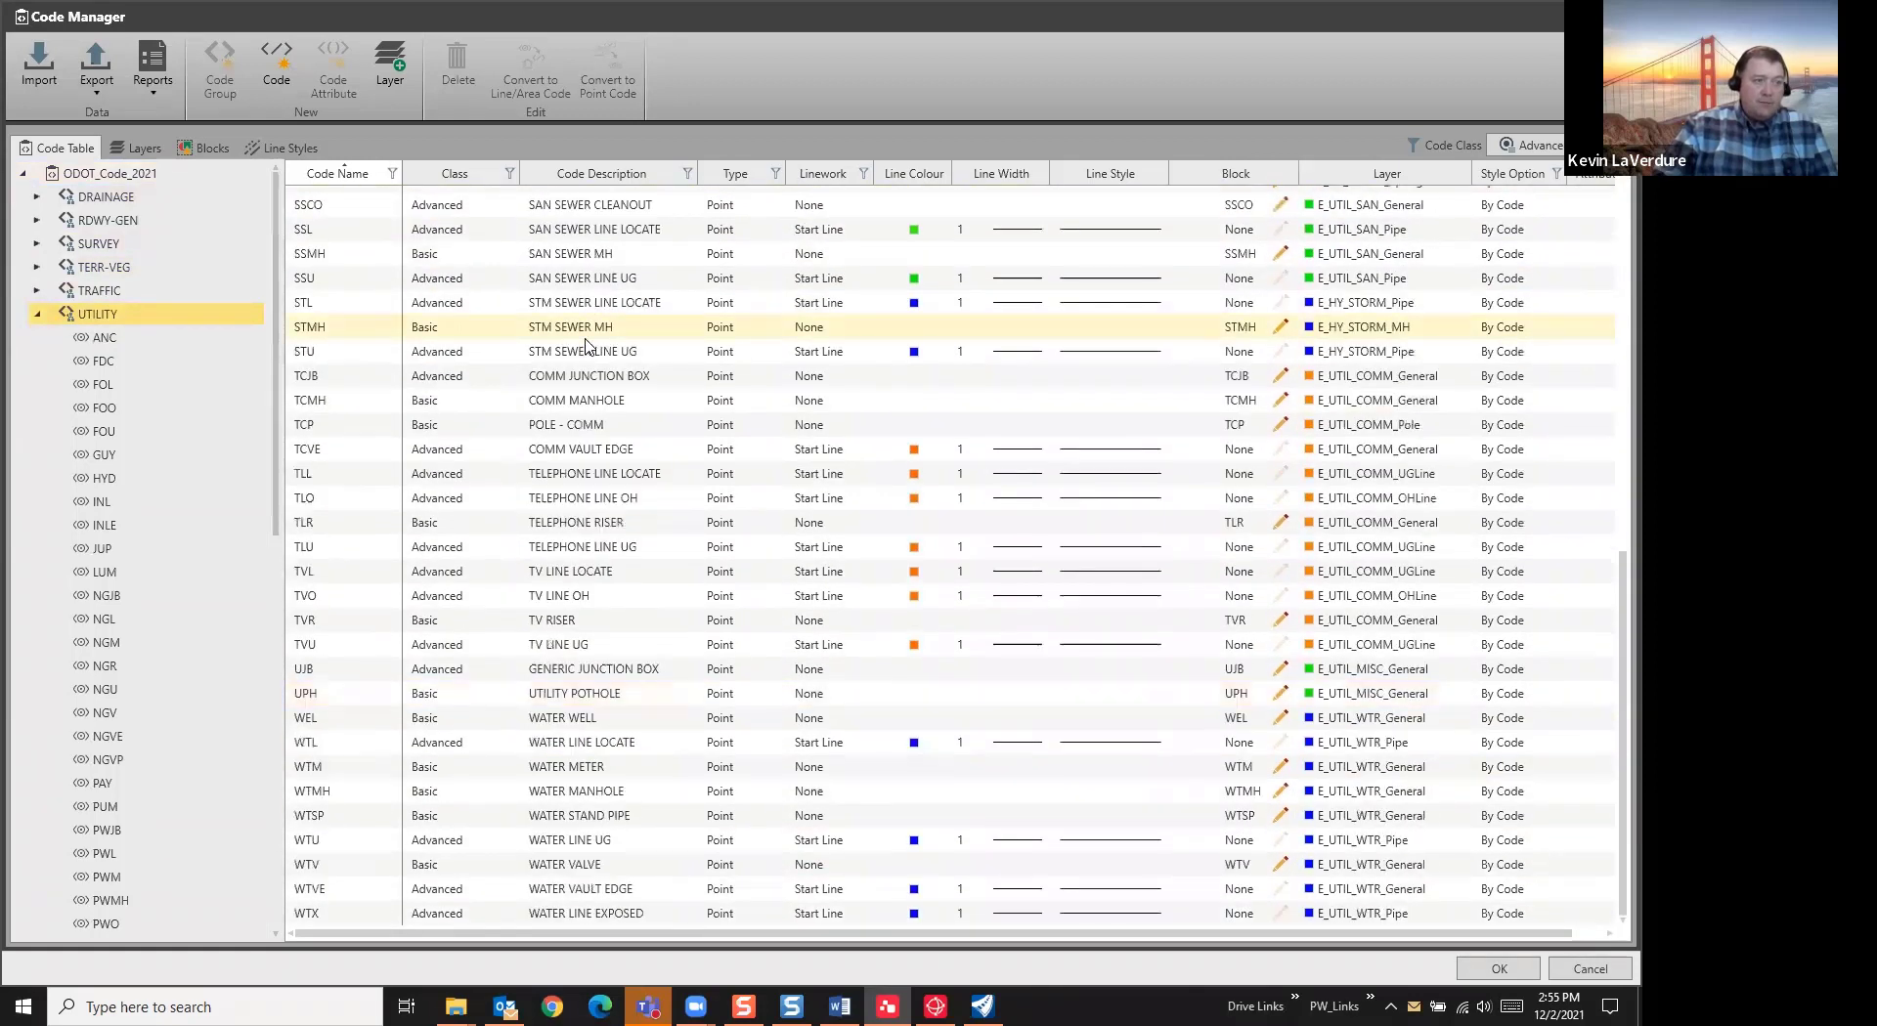
scroll(587, 344, up, 11)
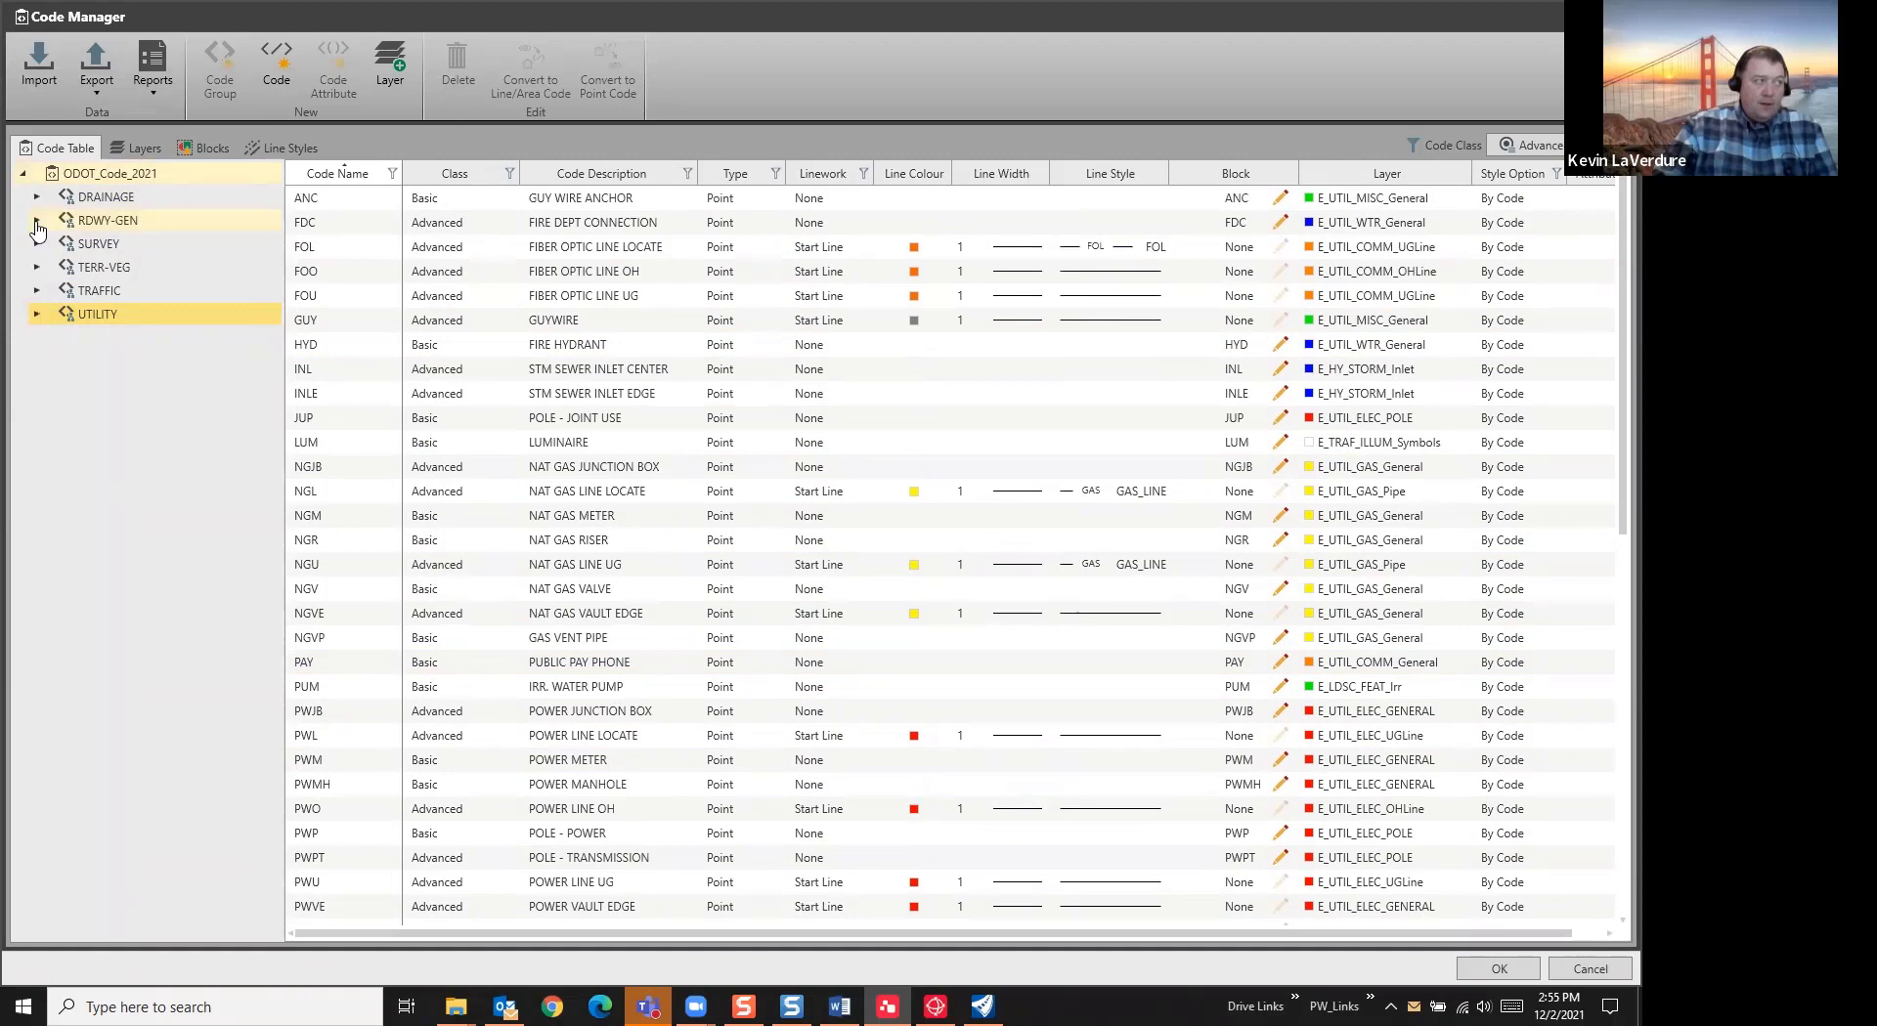
Examine the RDWY-GEN code list for descriptions, linework, line styles and layers, and collapse the group in the tree
double_click(122, 222)
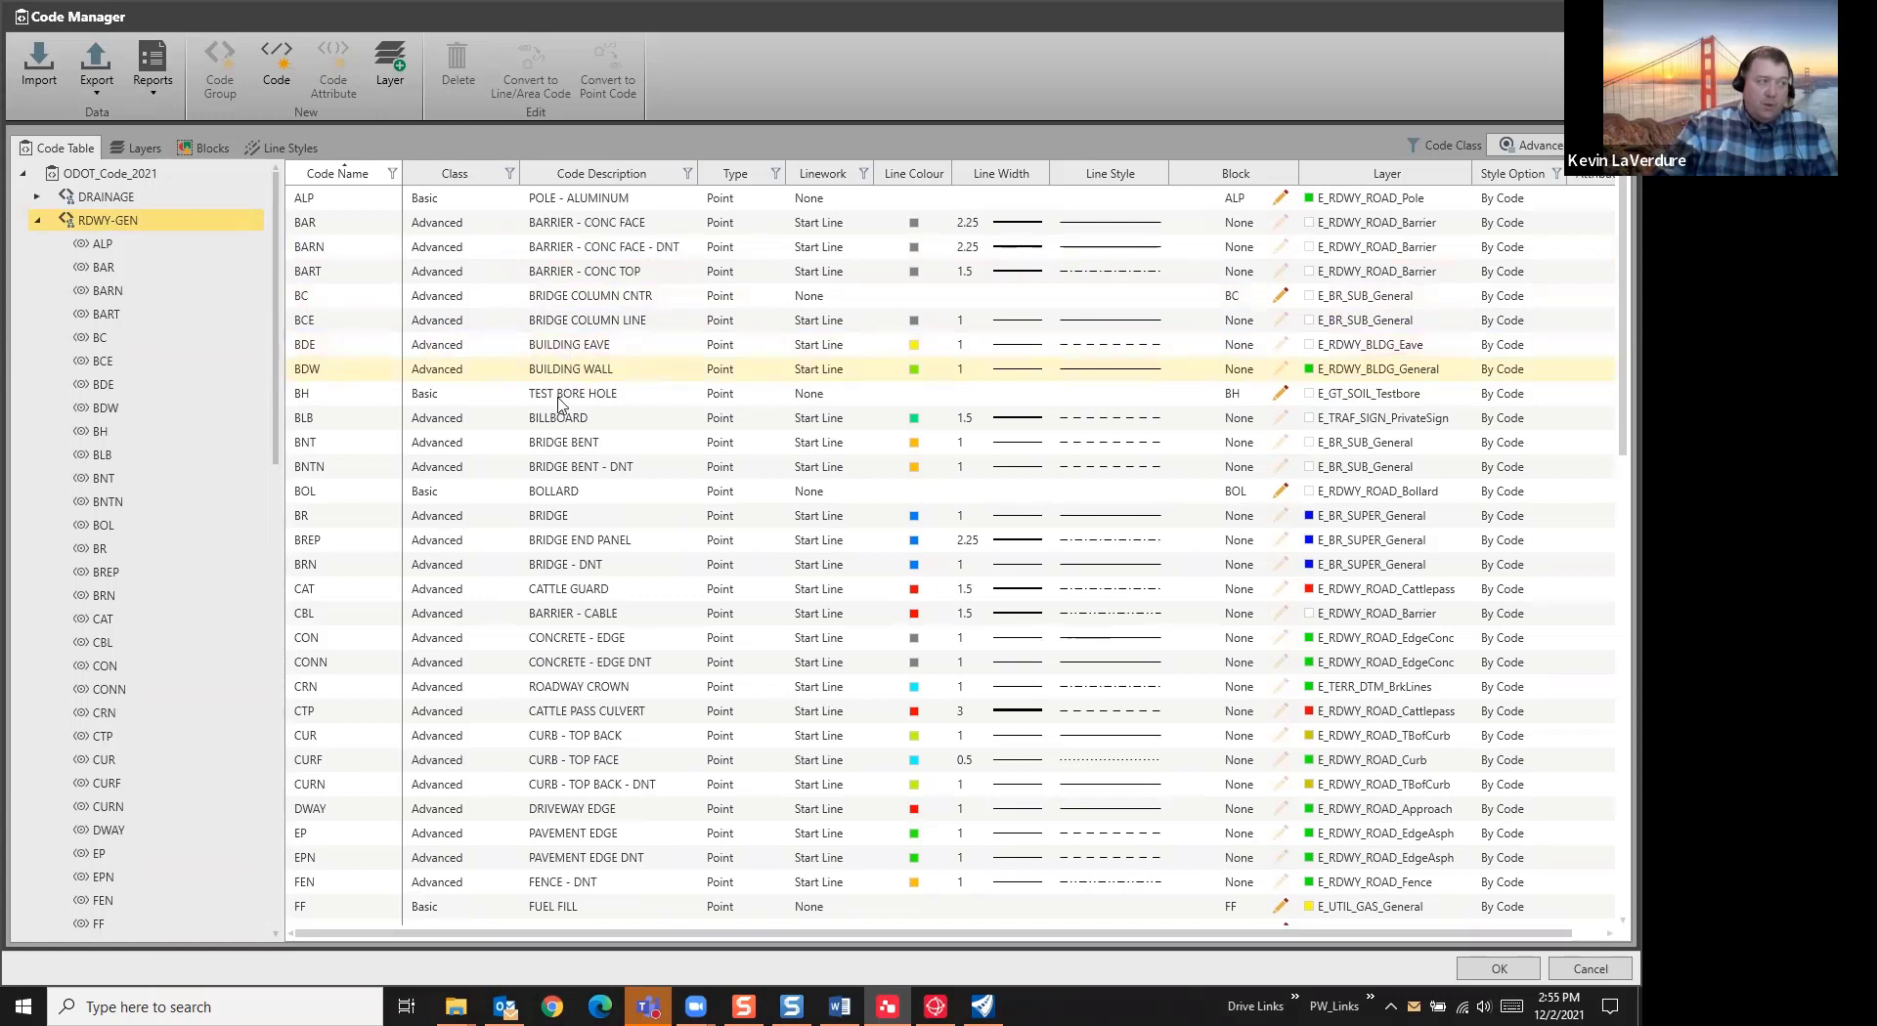
scroll(559, 486, down, 3)
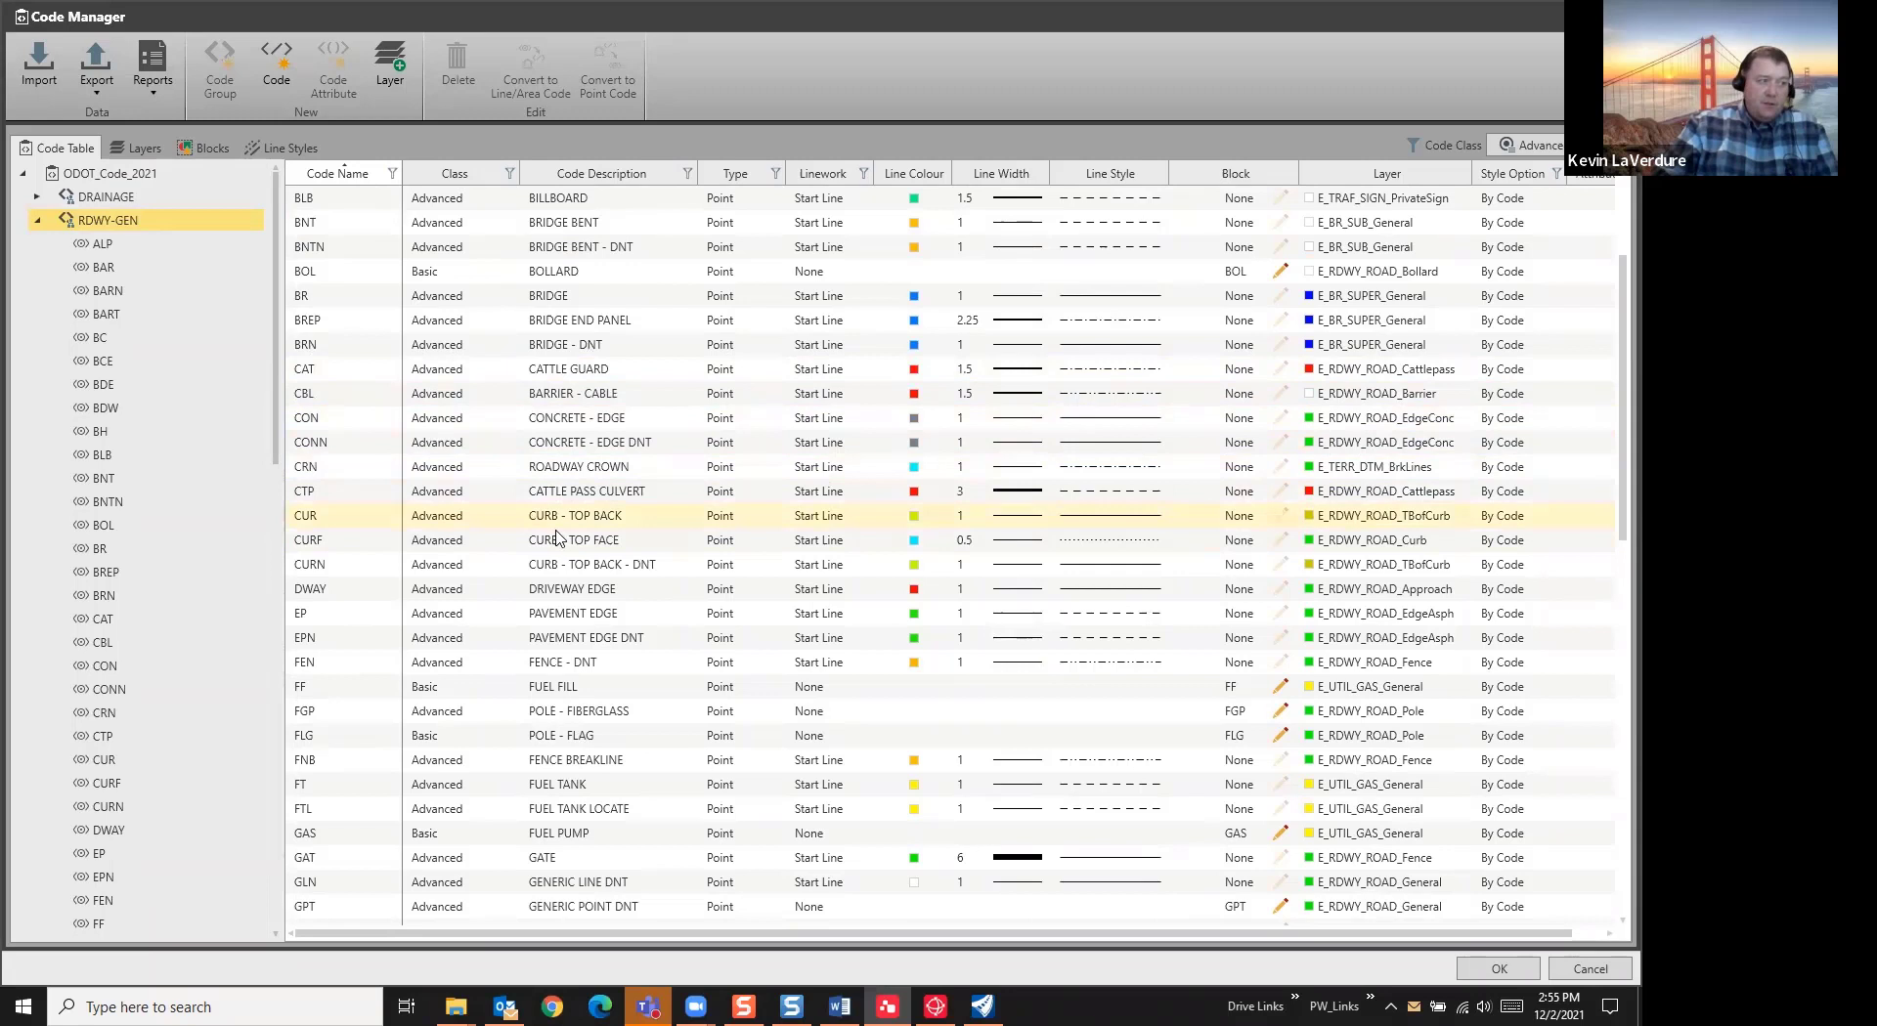
scroll(567, 547, down, 6)
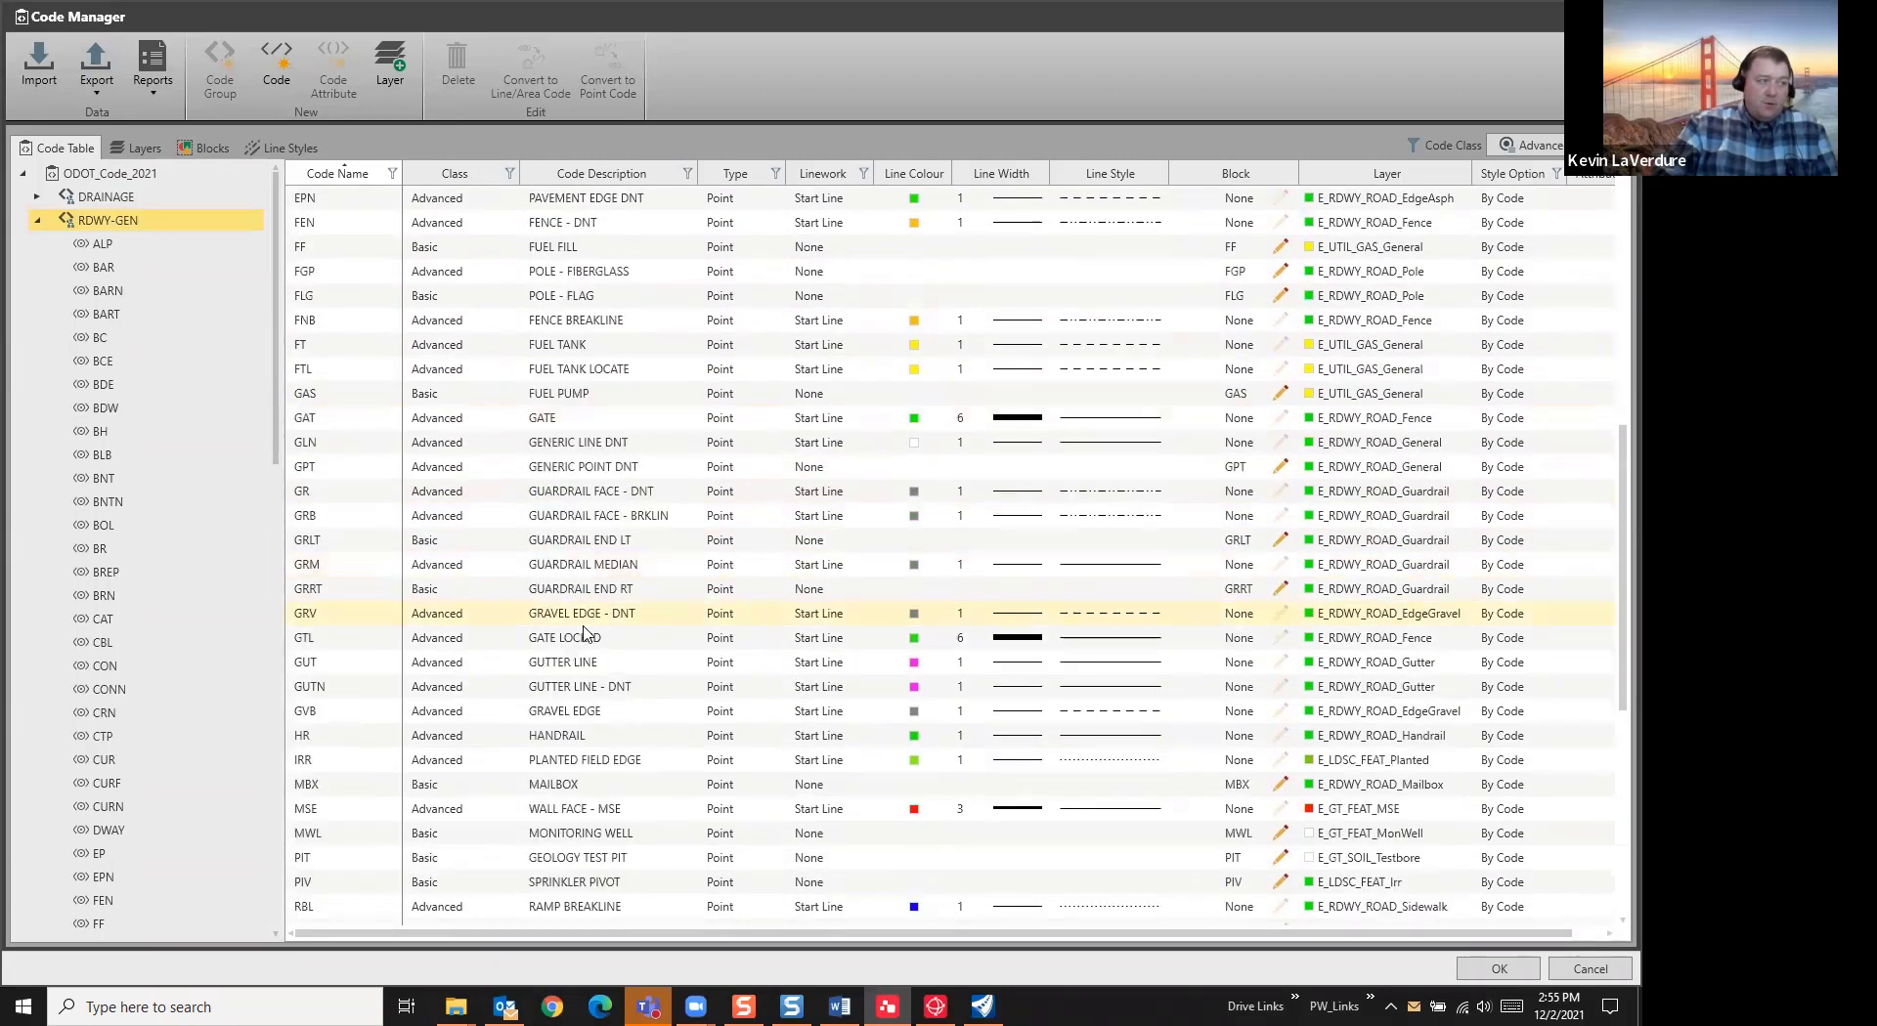
scroll(585, 633, down, 3)
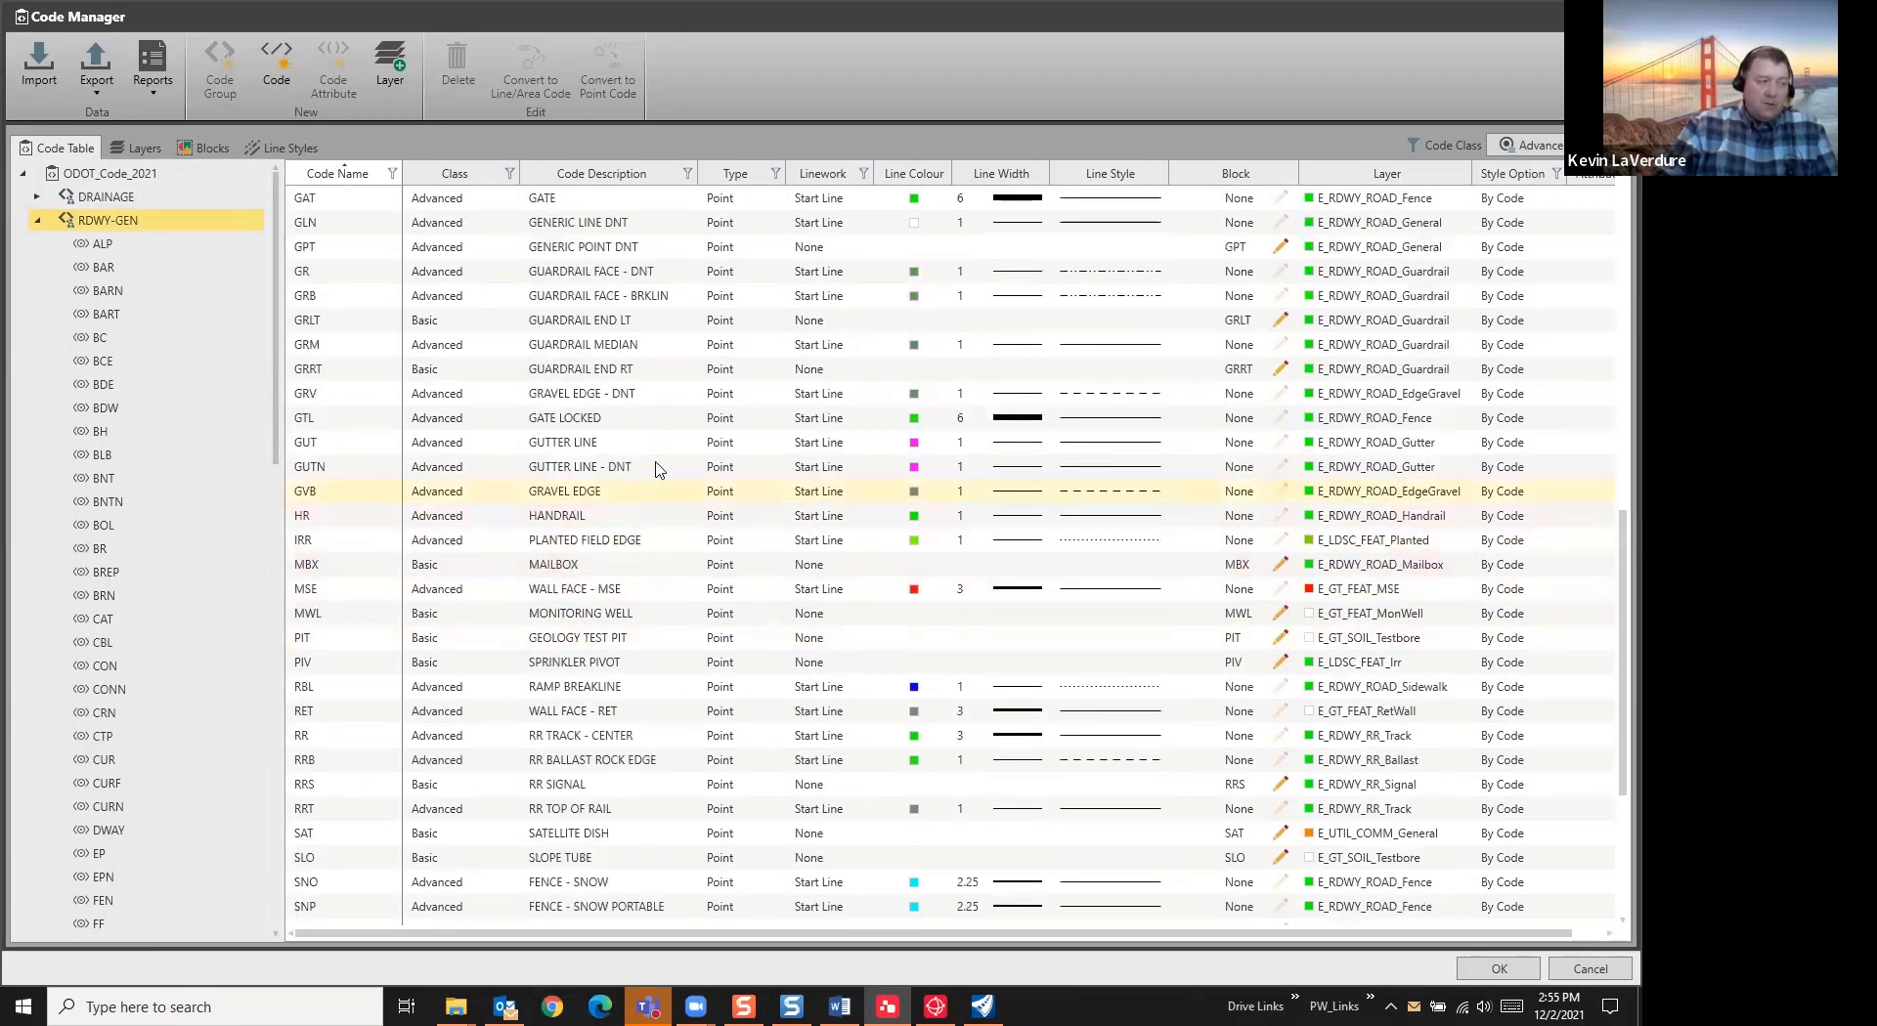
scroll(481, 471, down, 4)
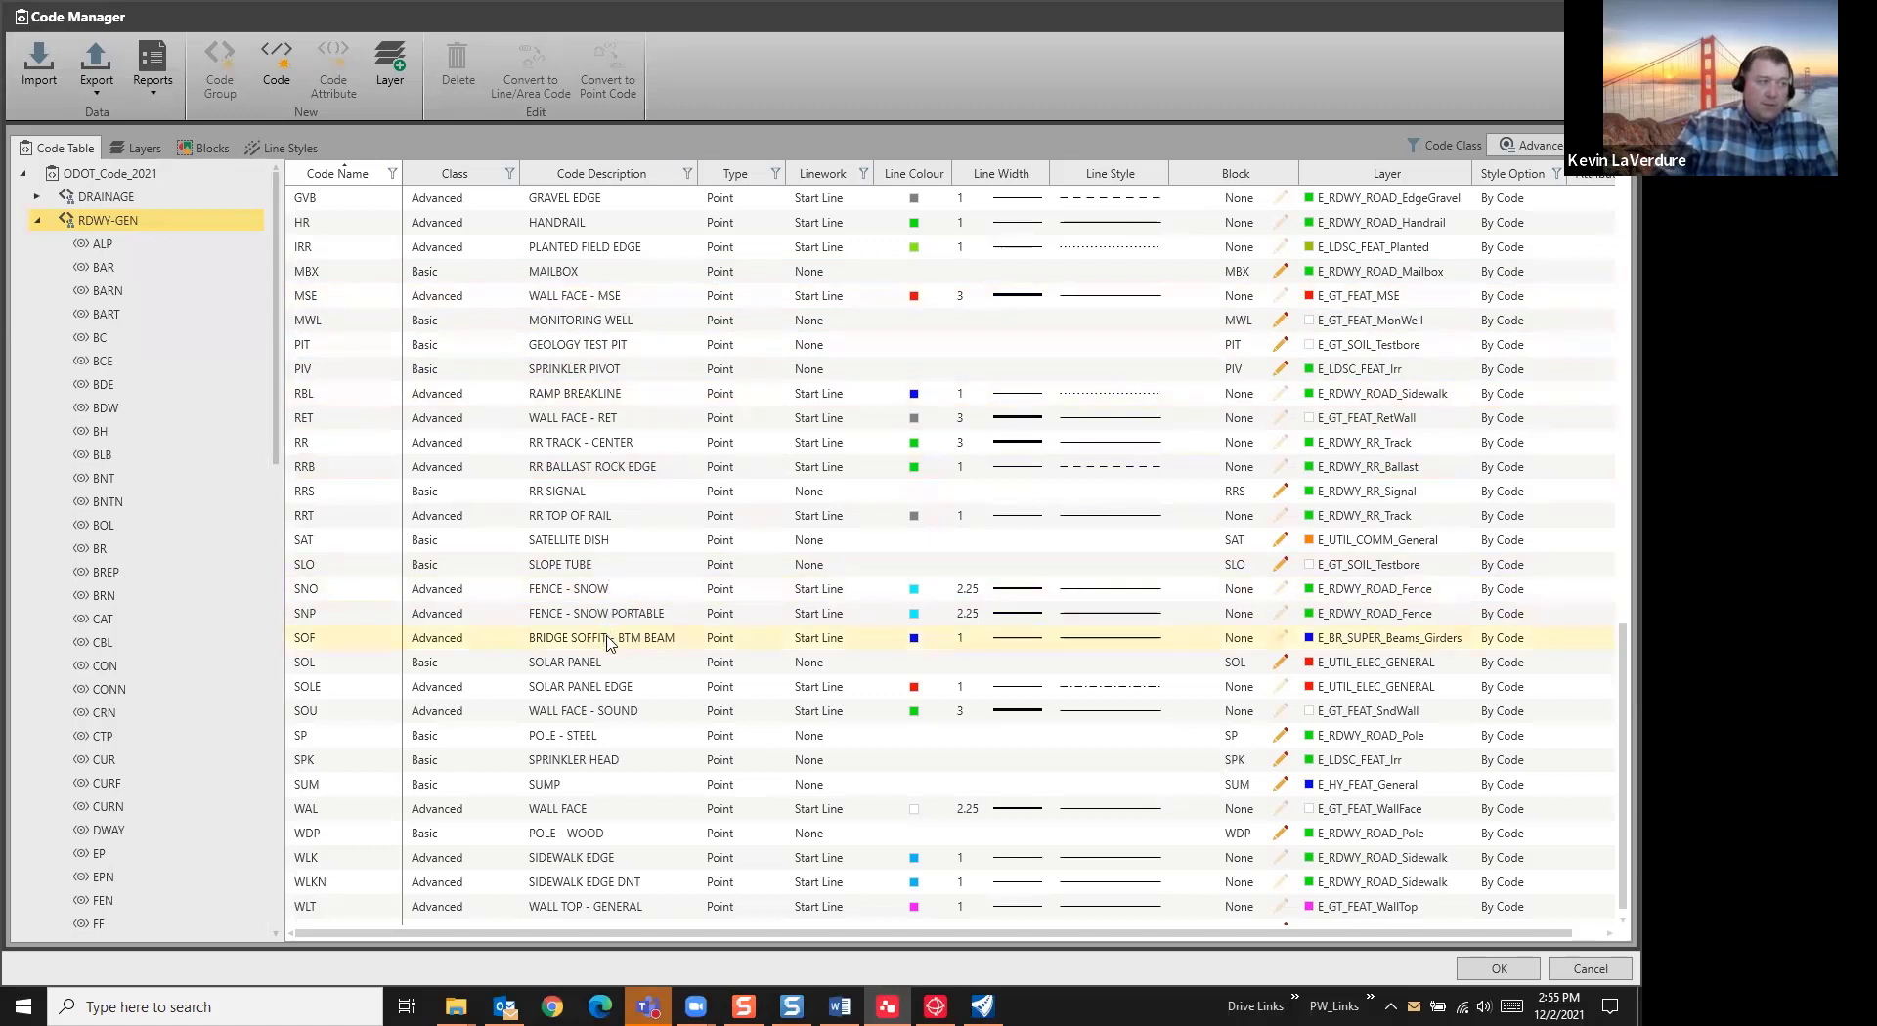
scroll(607, 642, up, 4)
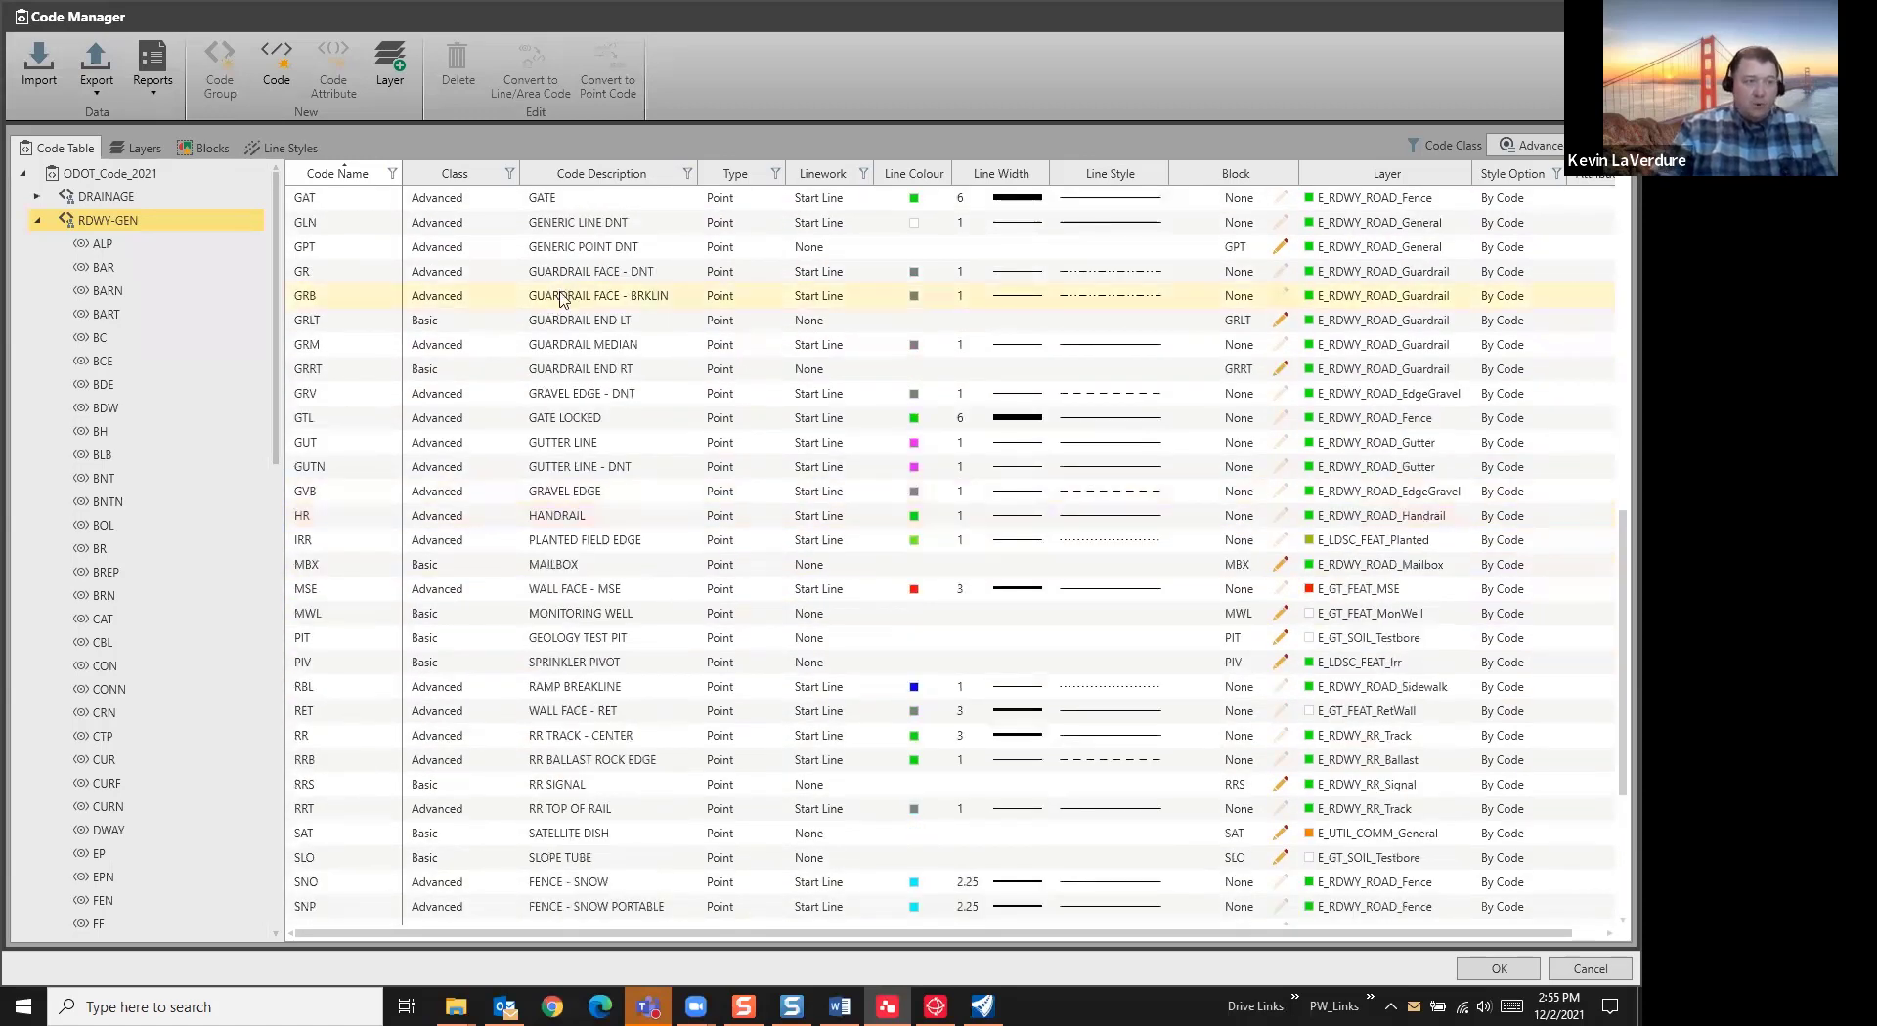
scroll(563, 435, down, 4)
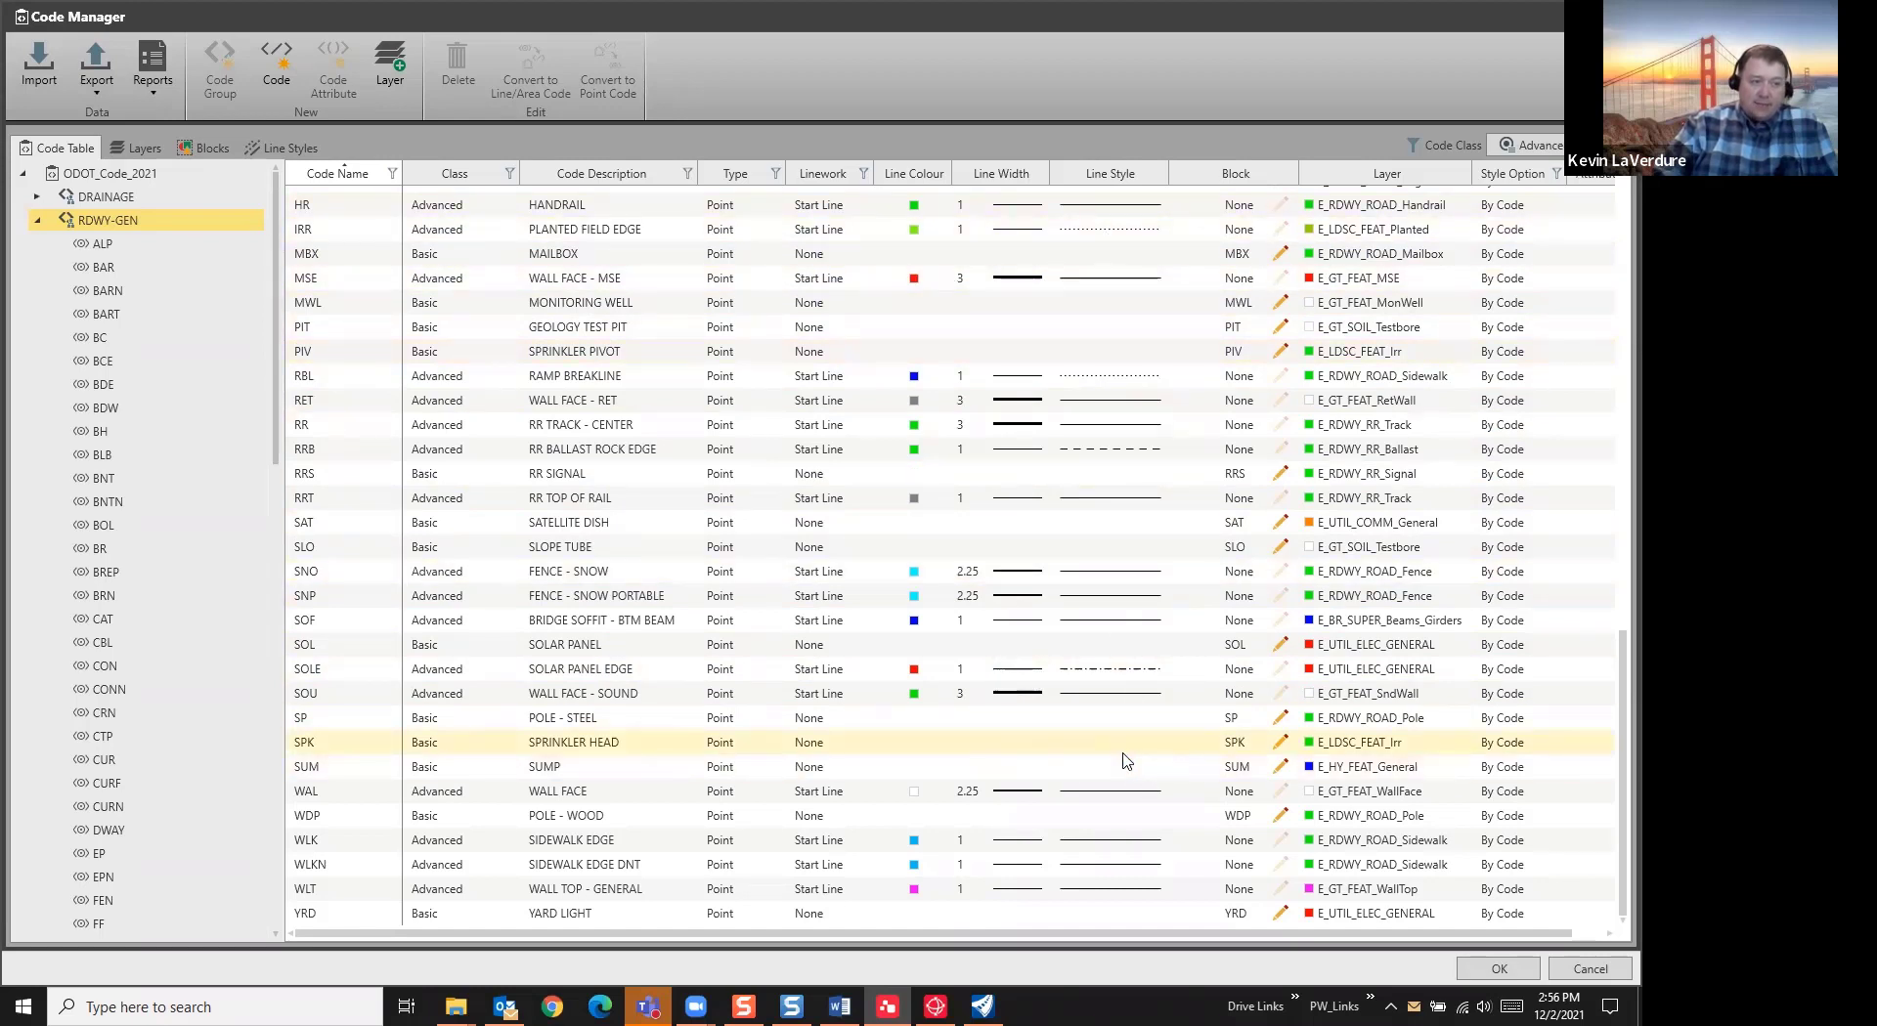
scroll(1128, 758, up, 10)
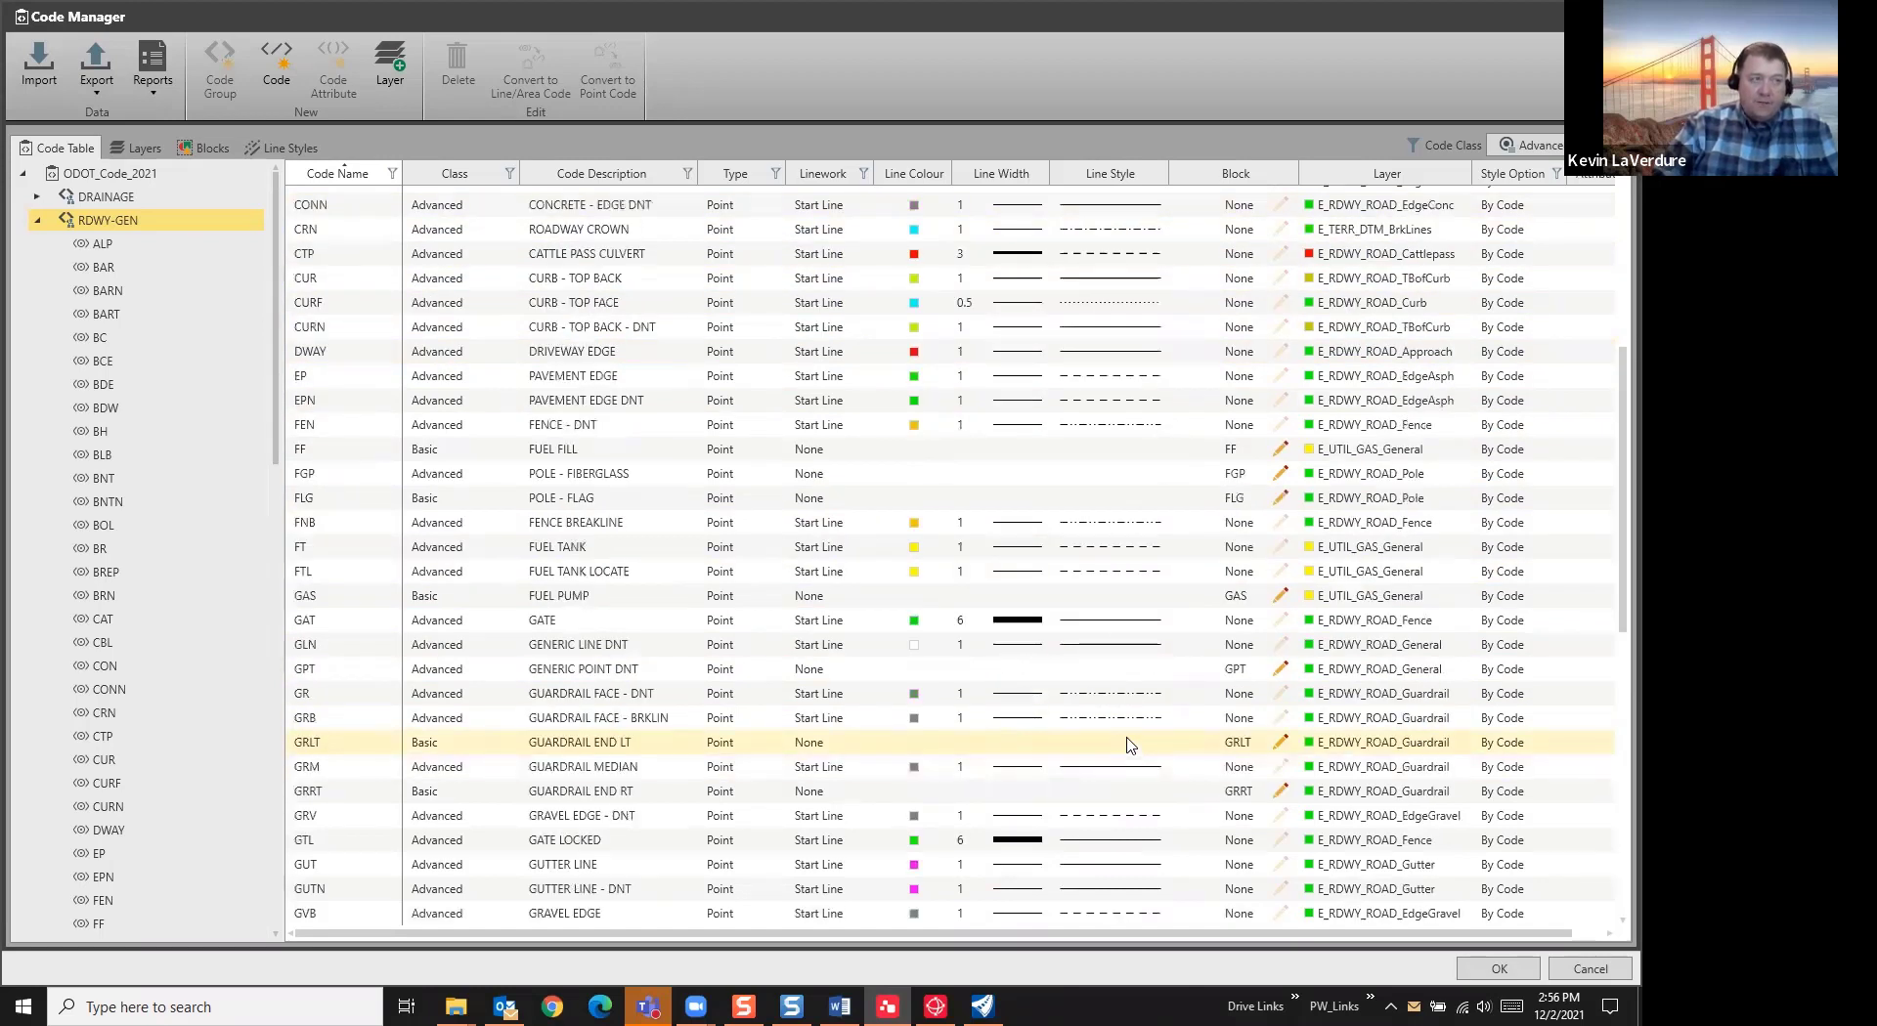
scroll(1128, 745, up, 6)
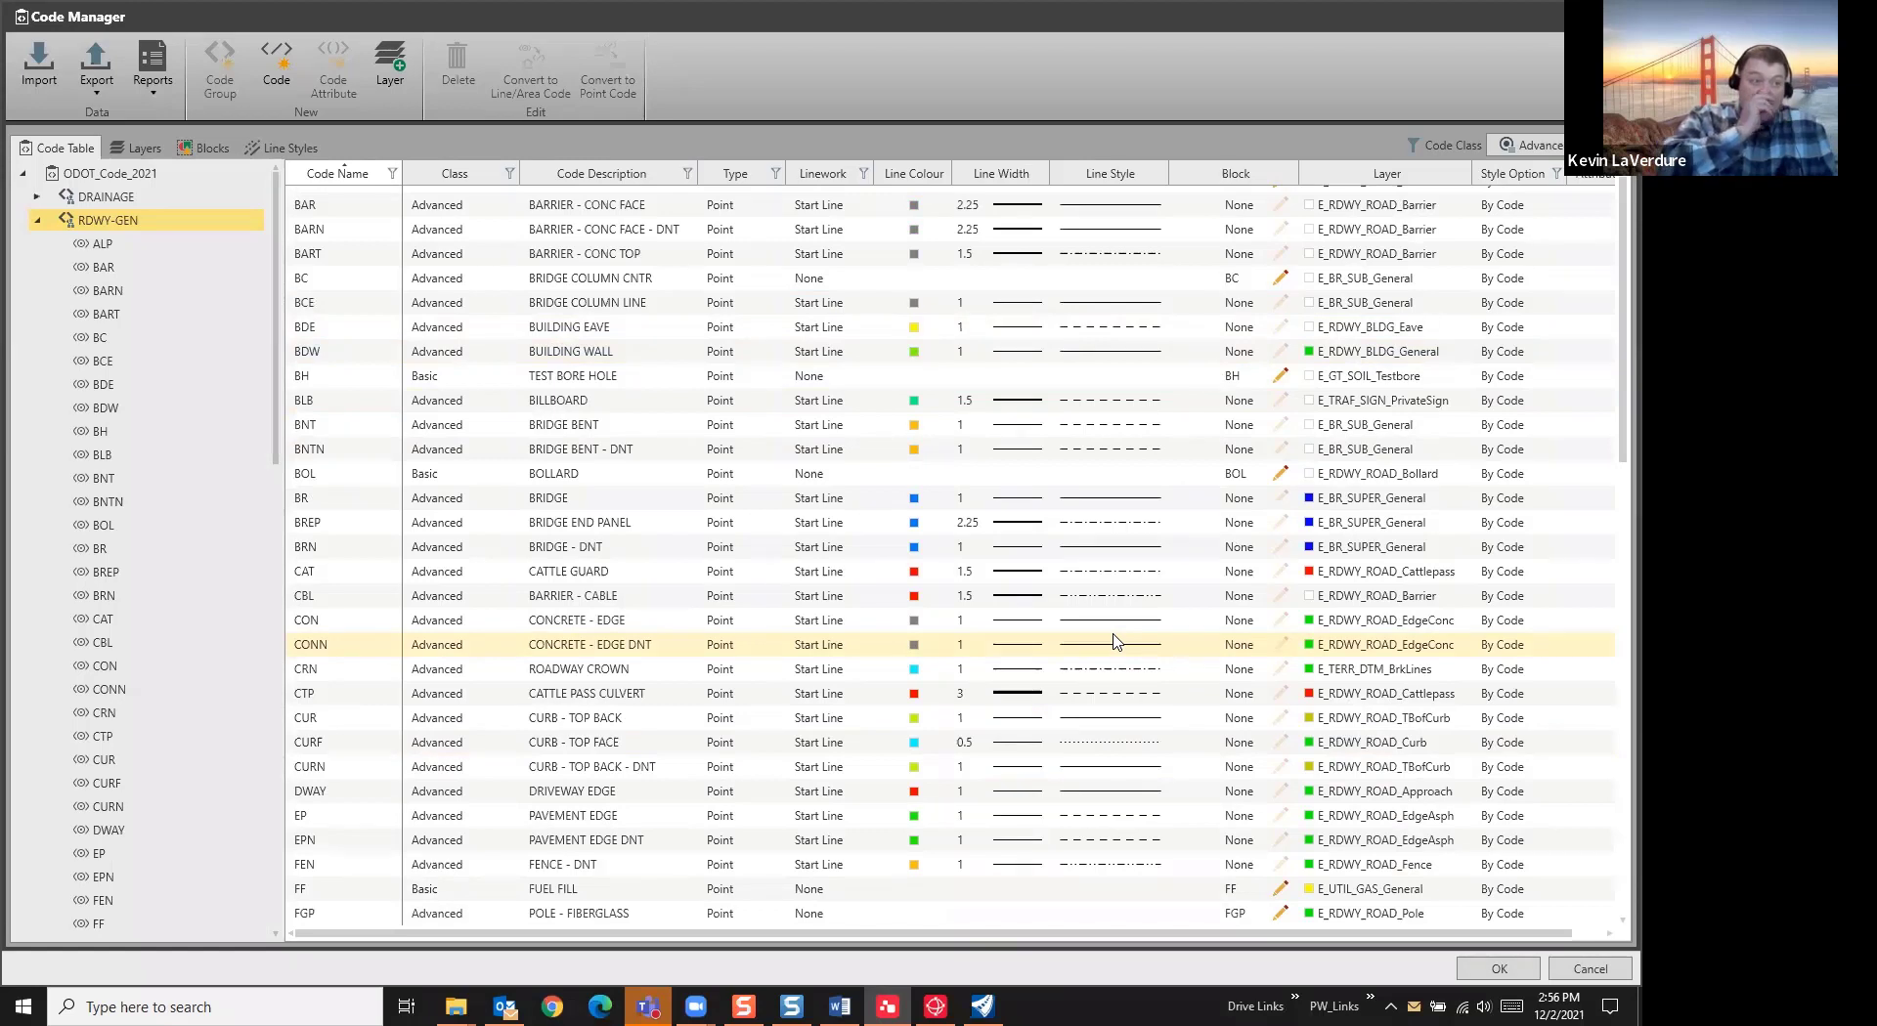
click(37, 220)
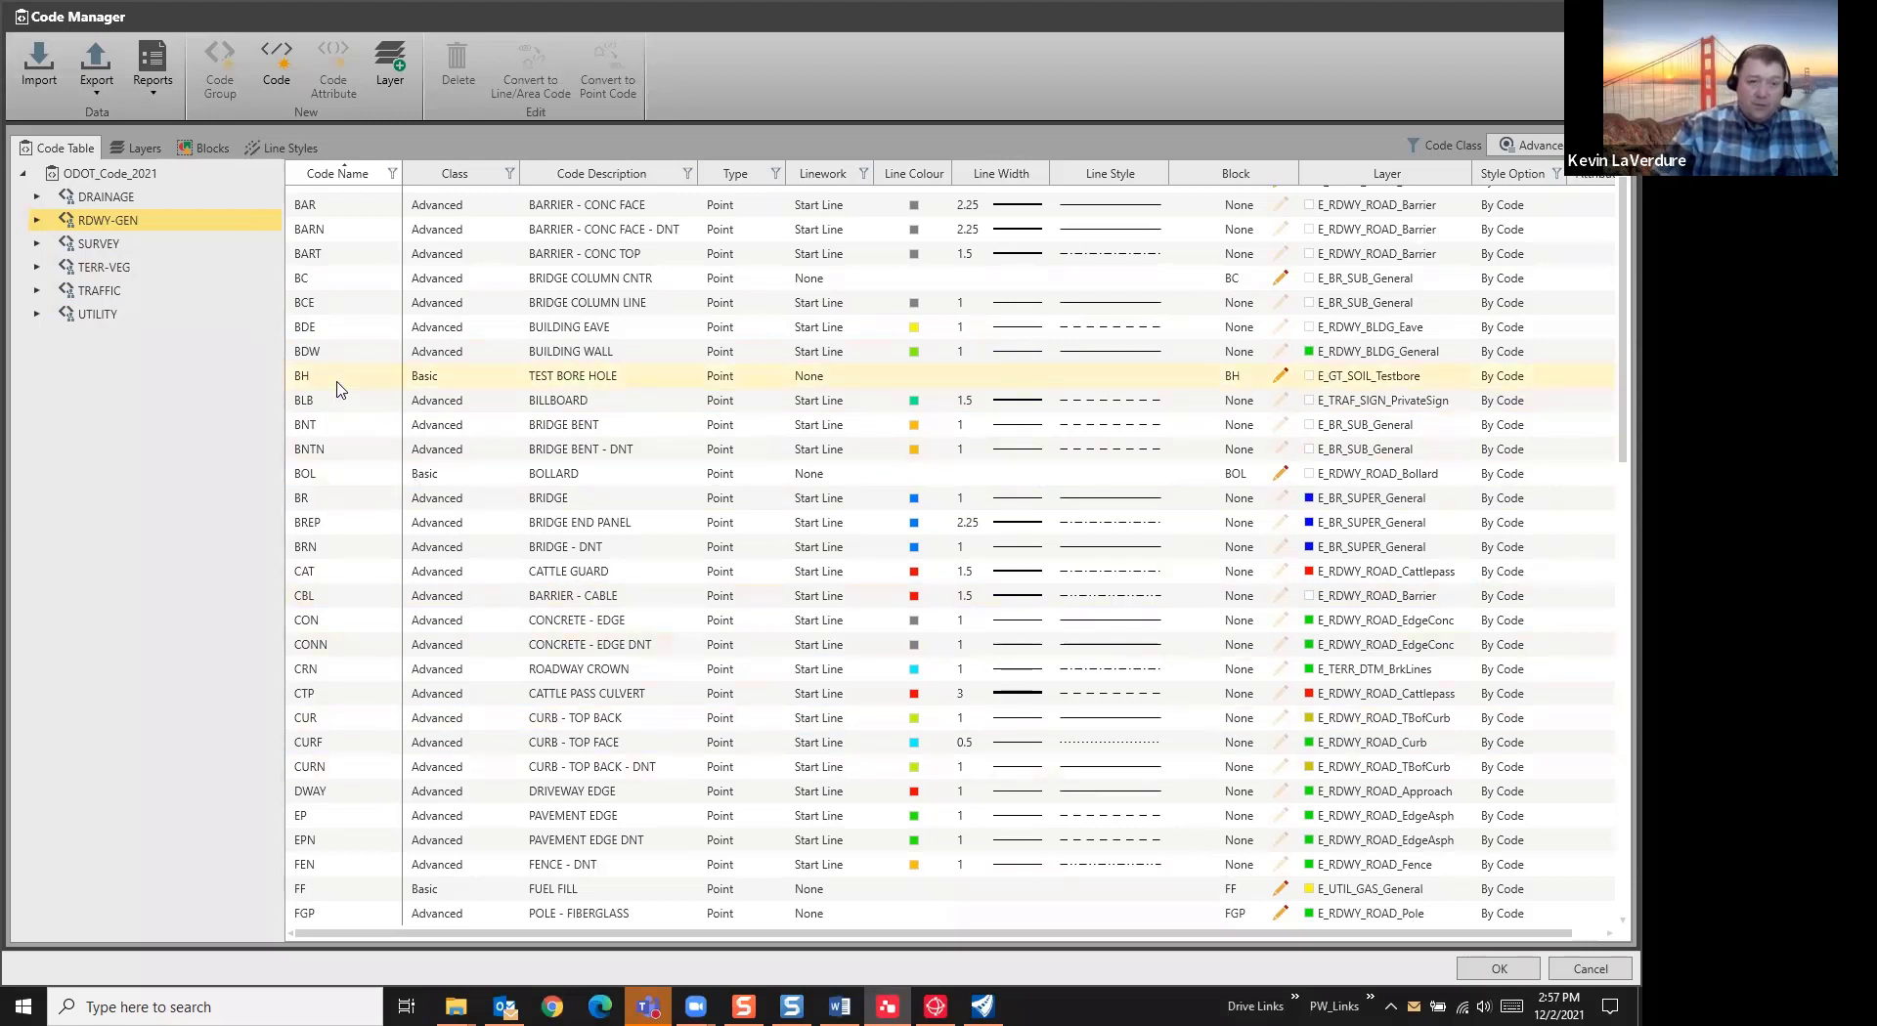
scroll(607, 460, down, 6)
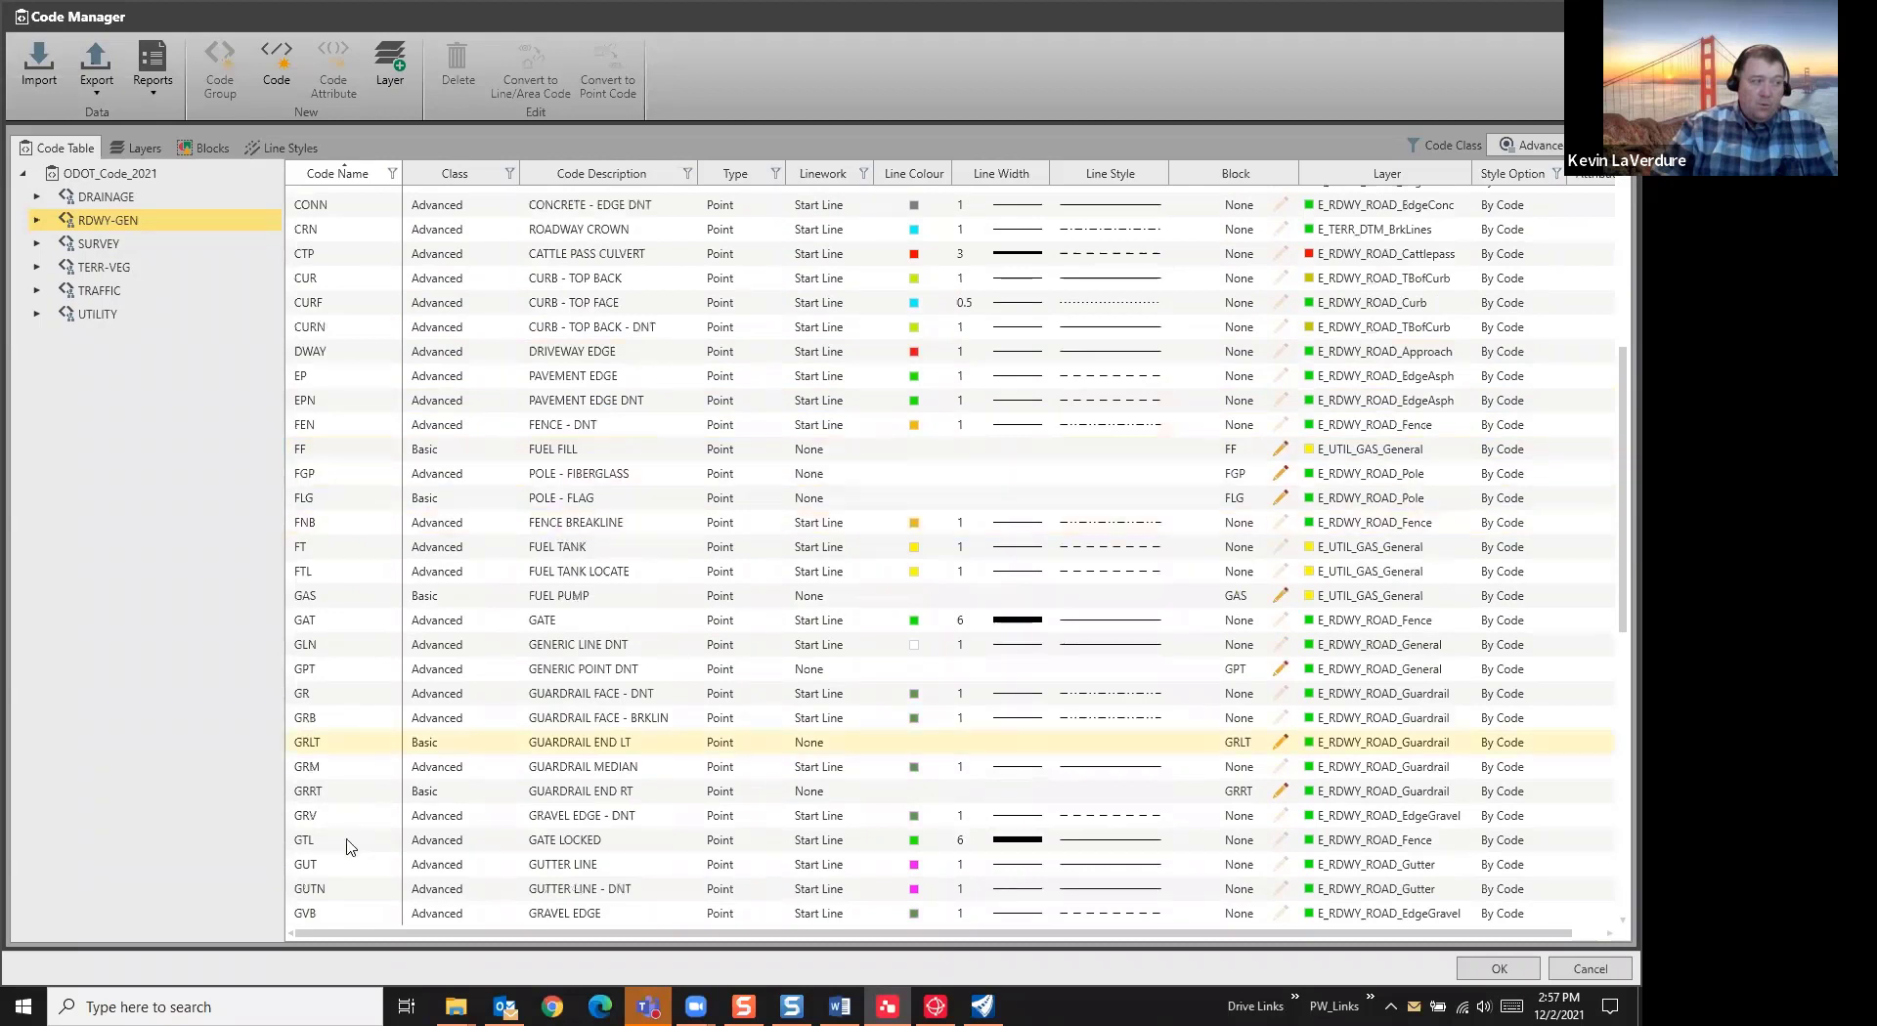
Review the code group list of ODOT_Code_2021 and the codes in the DRAINAGE and RDWY-GEN groups
double_click(323, 745)
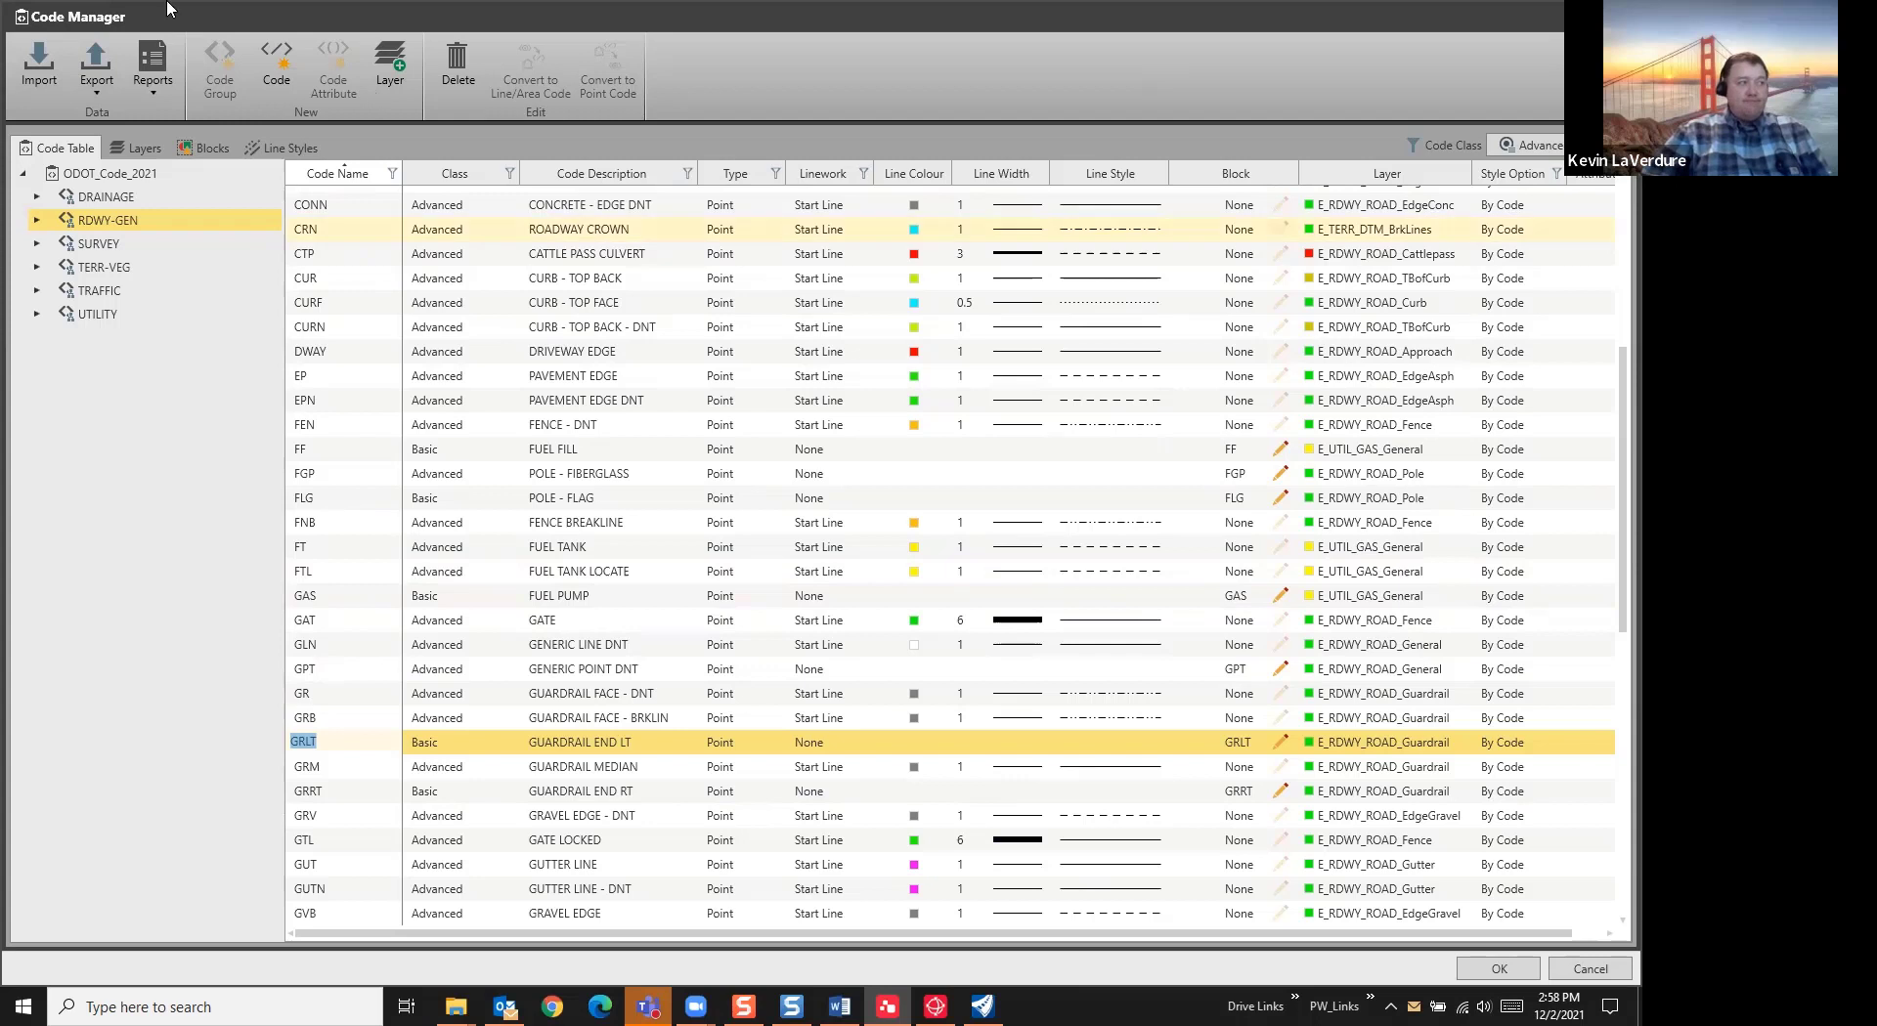
click(99, 175)
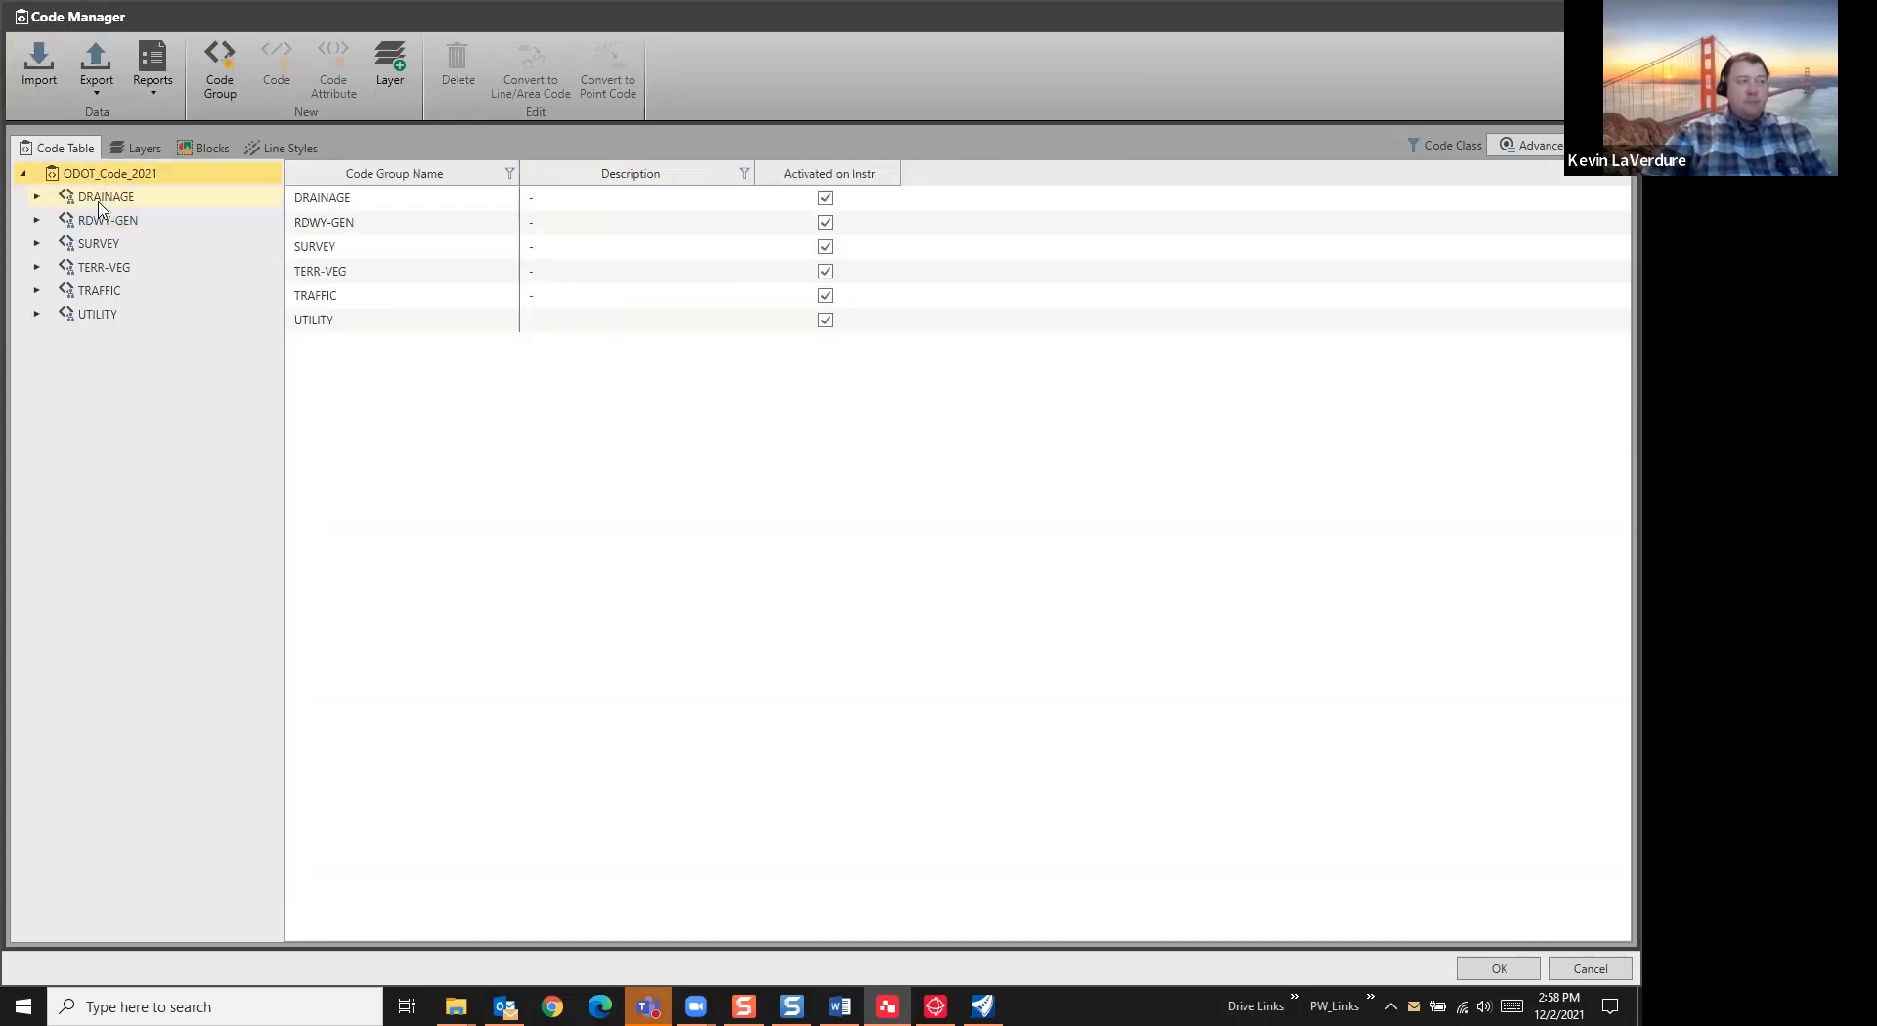
click(99, 200)
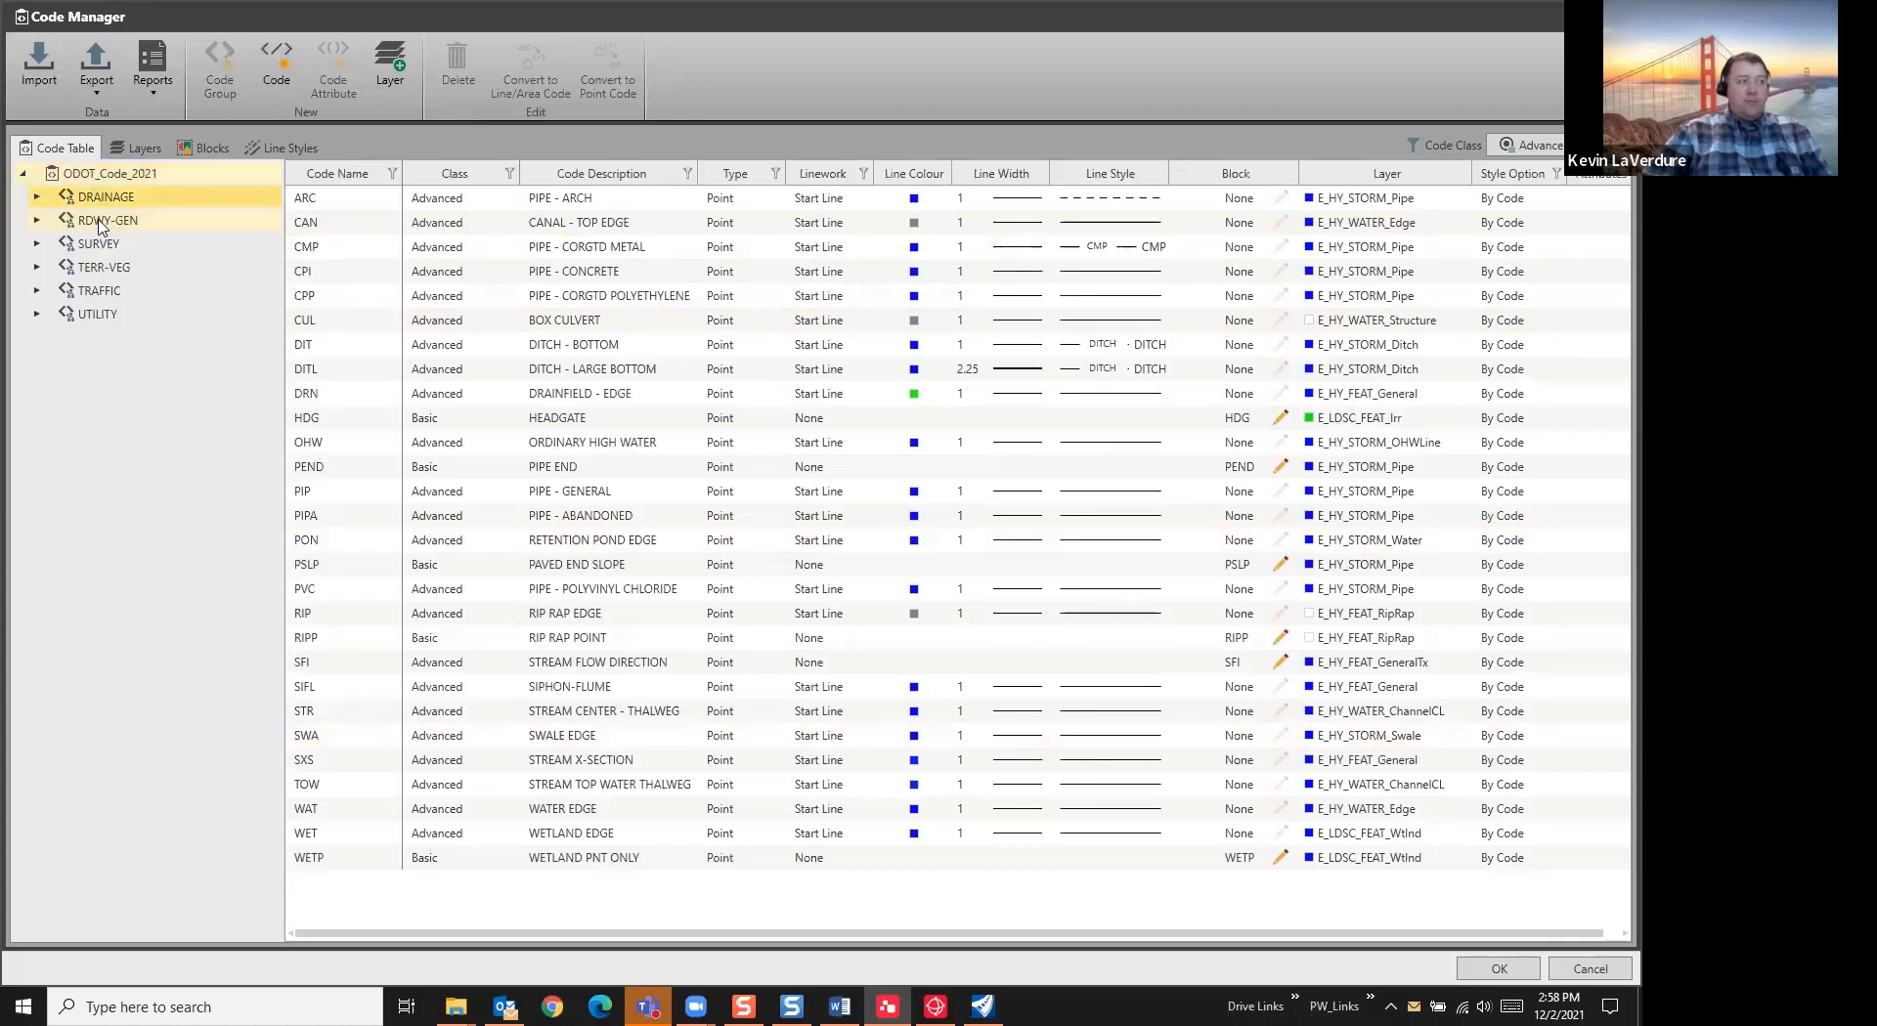
key(Down)
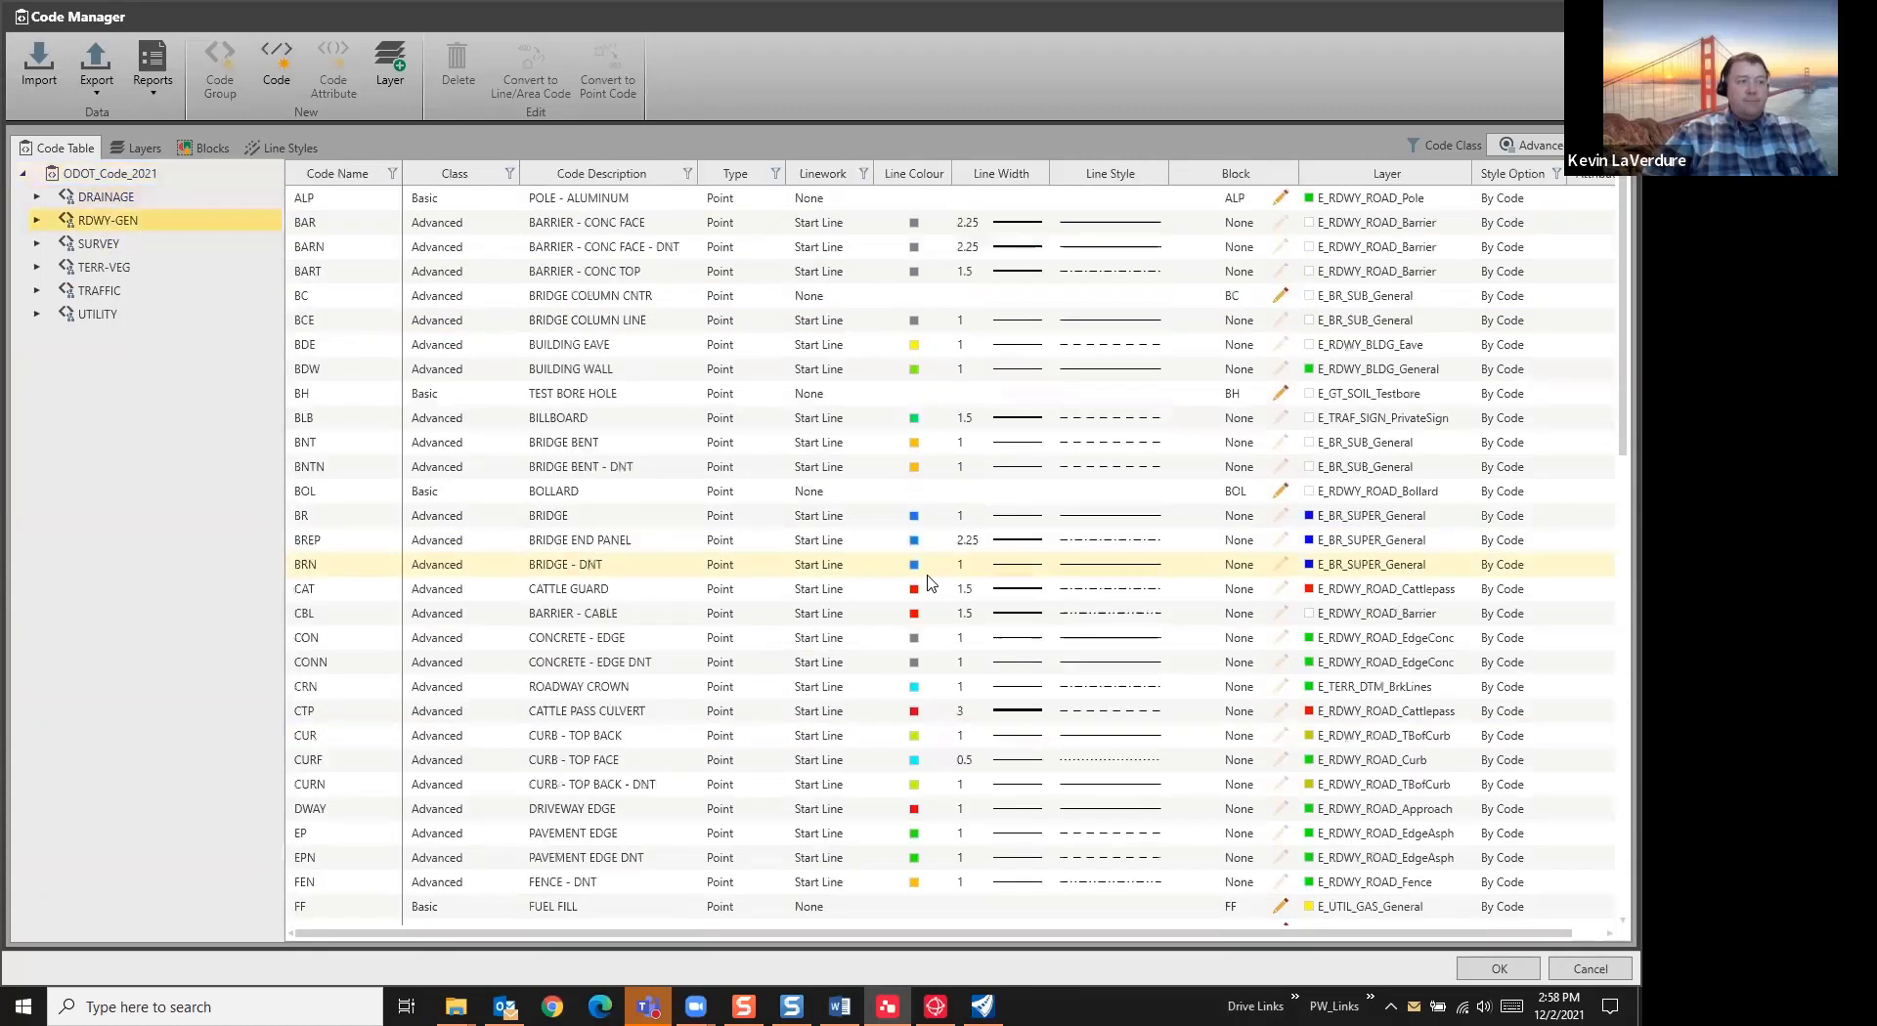
click(107, 176)
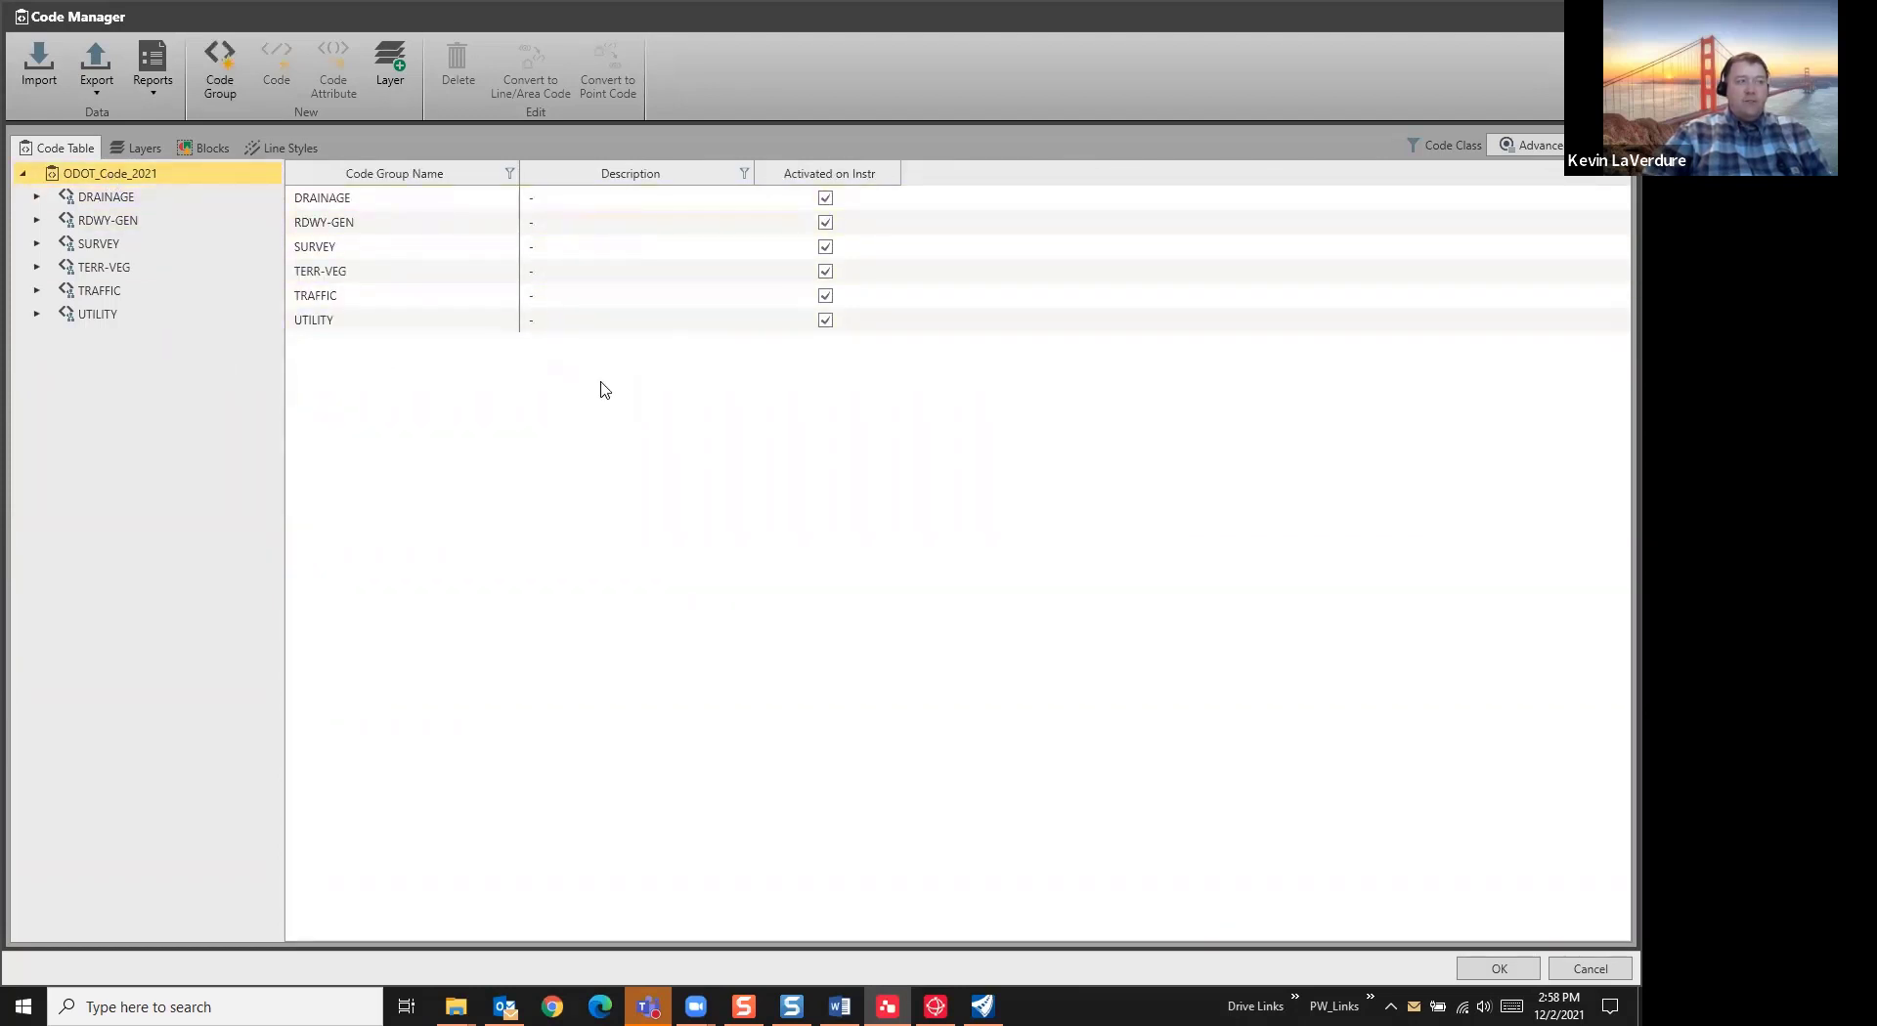
click(106, 199)
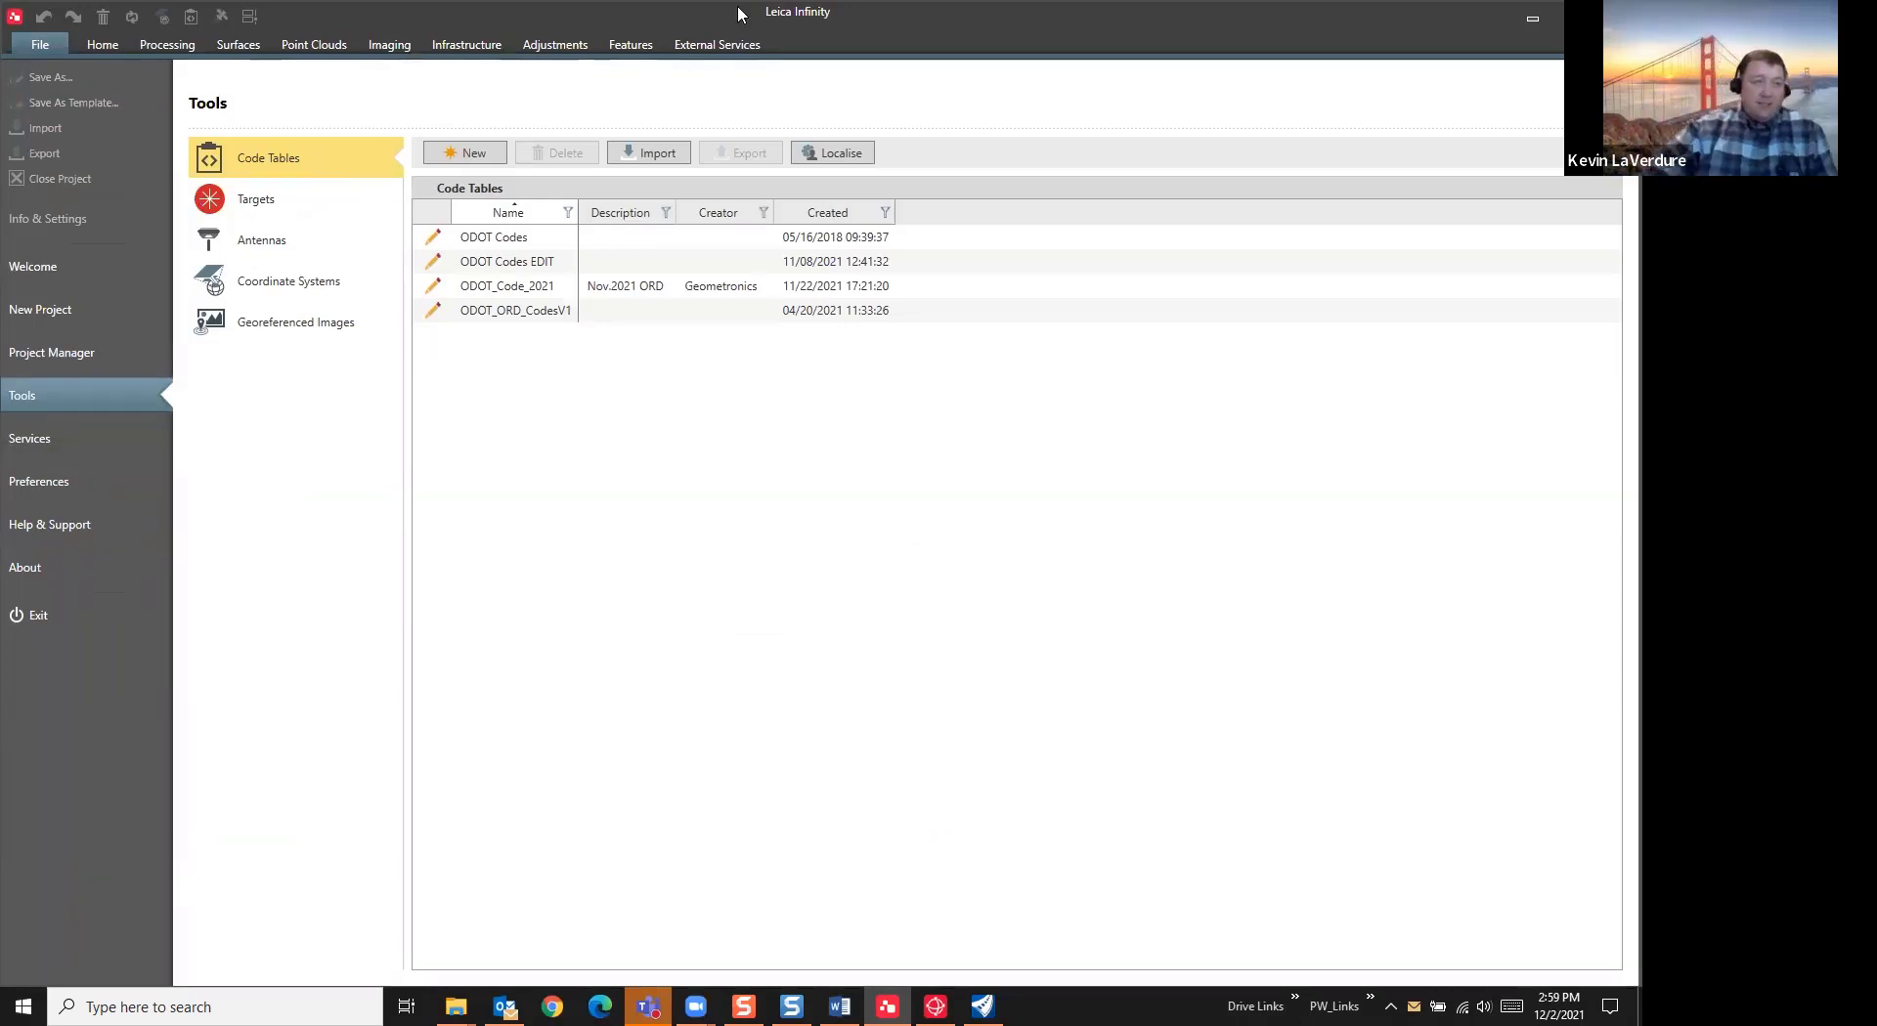
Minimize Leica Infinity, switch to the Leica Captivate simulator and dismiss the hints over its home screen
click(1532, 18)
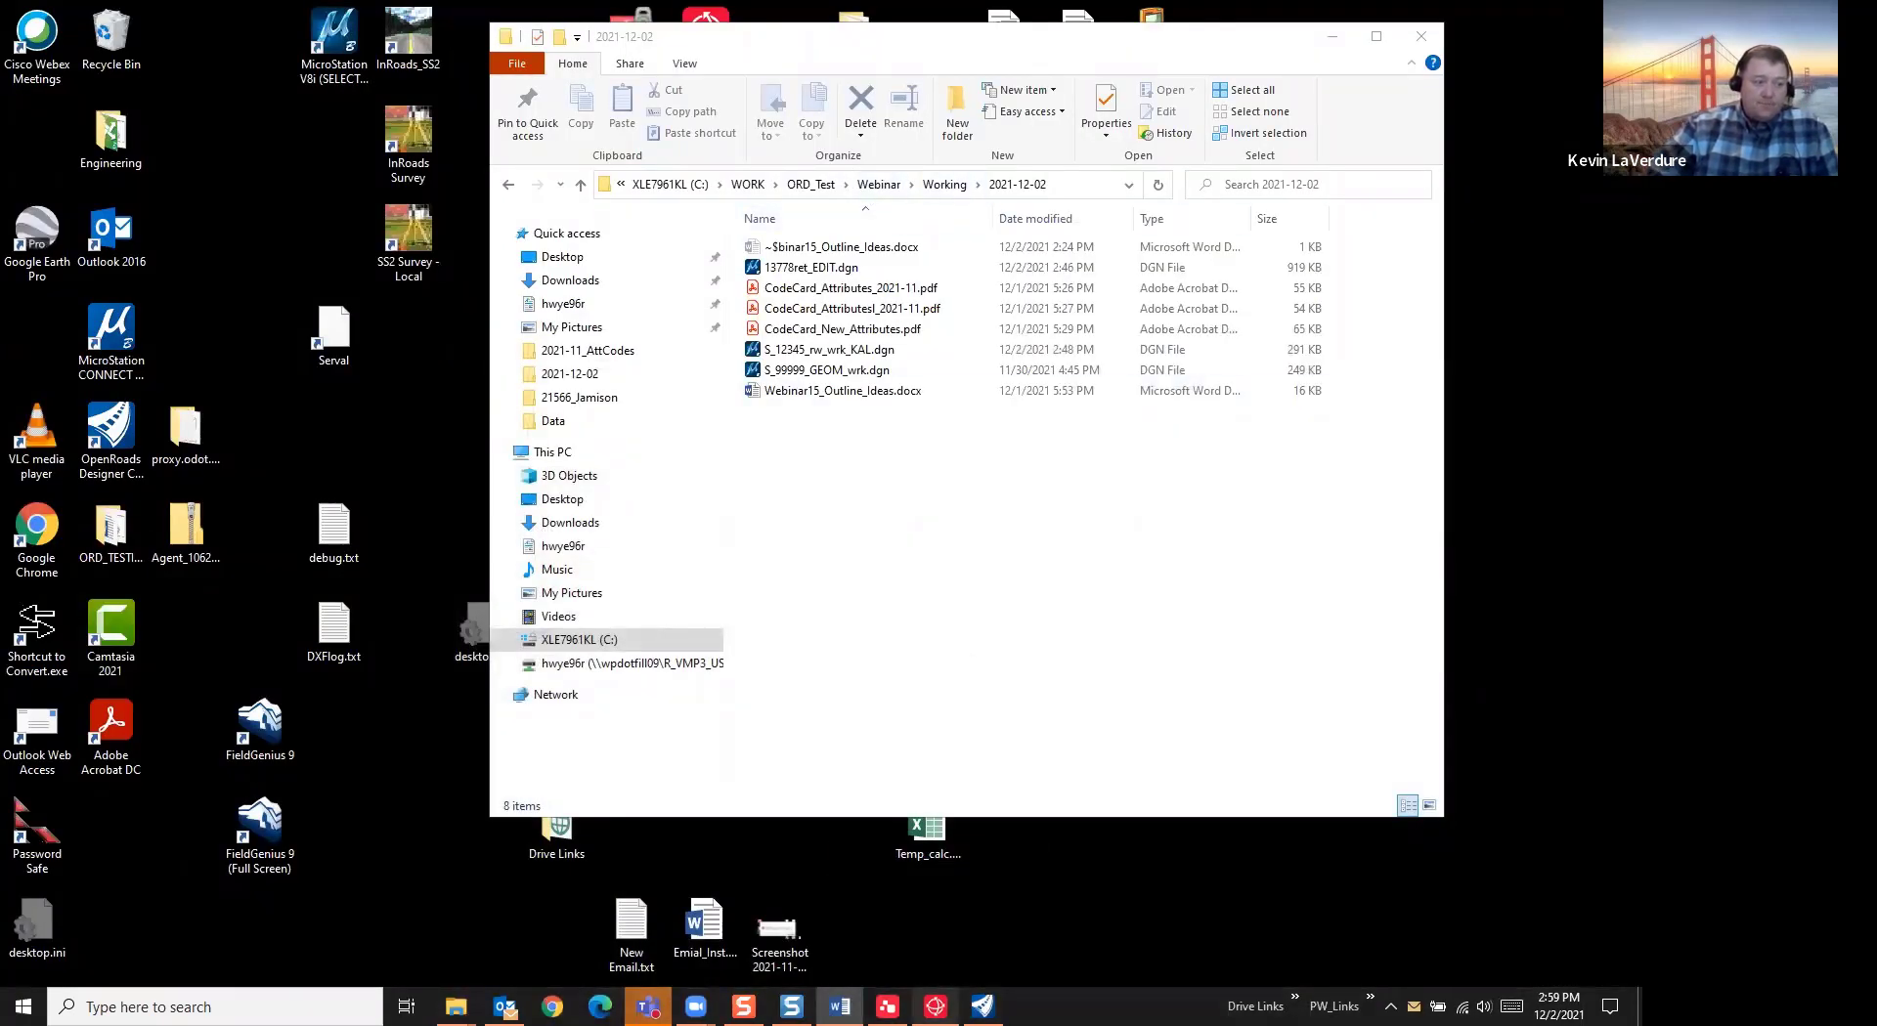
click(936, 1007)
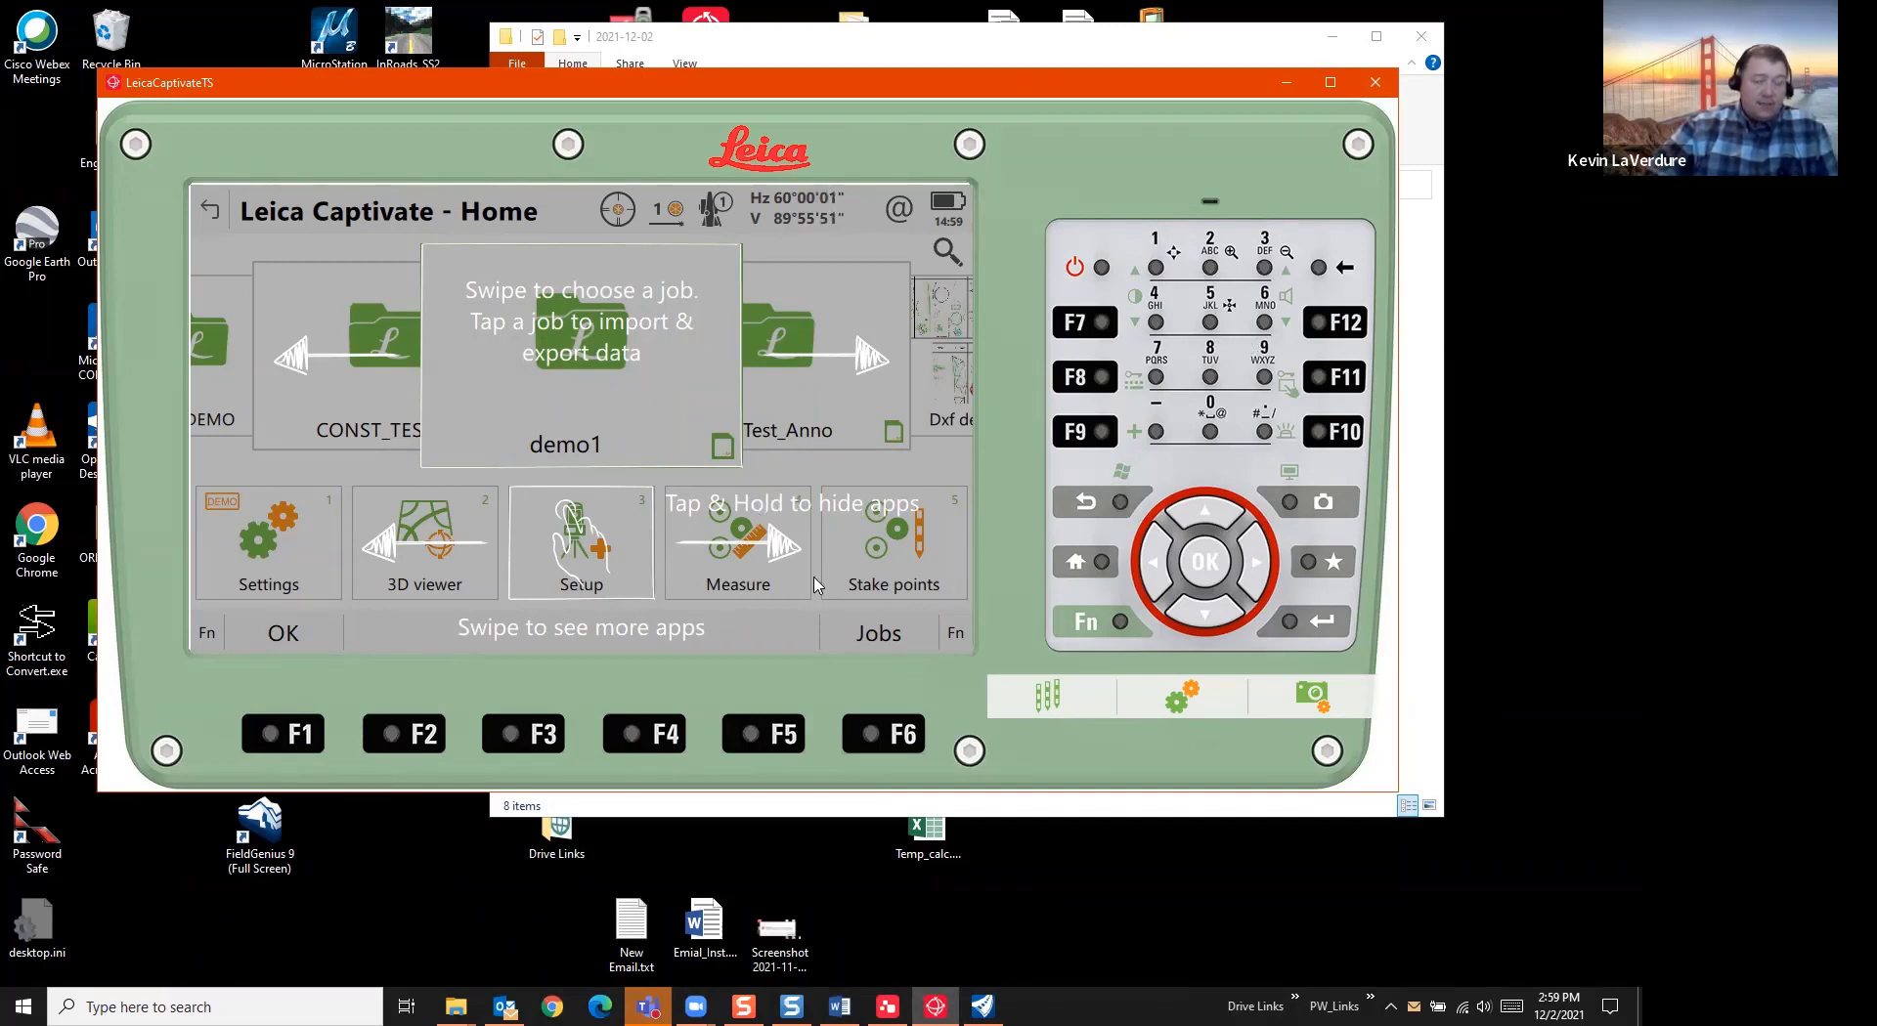
click(208, 637)
click(207, 637)
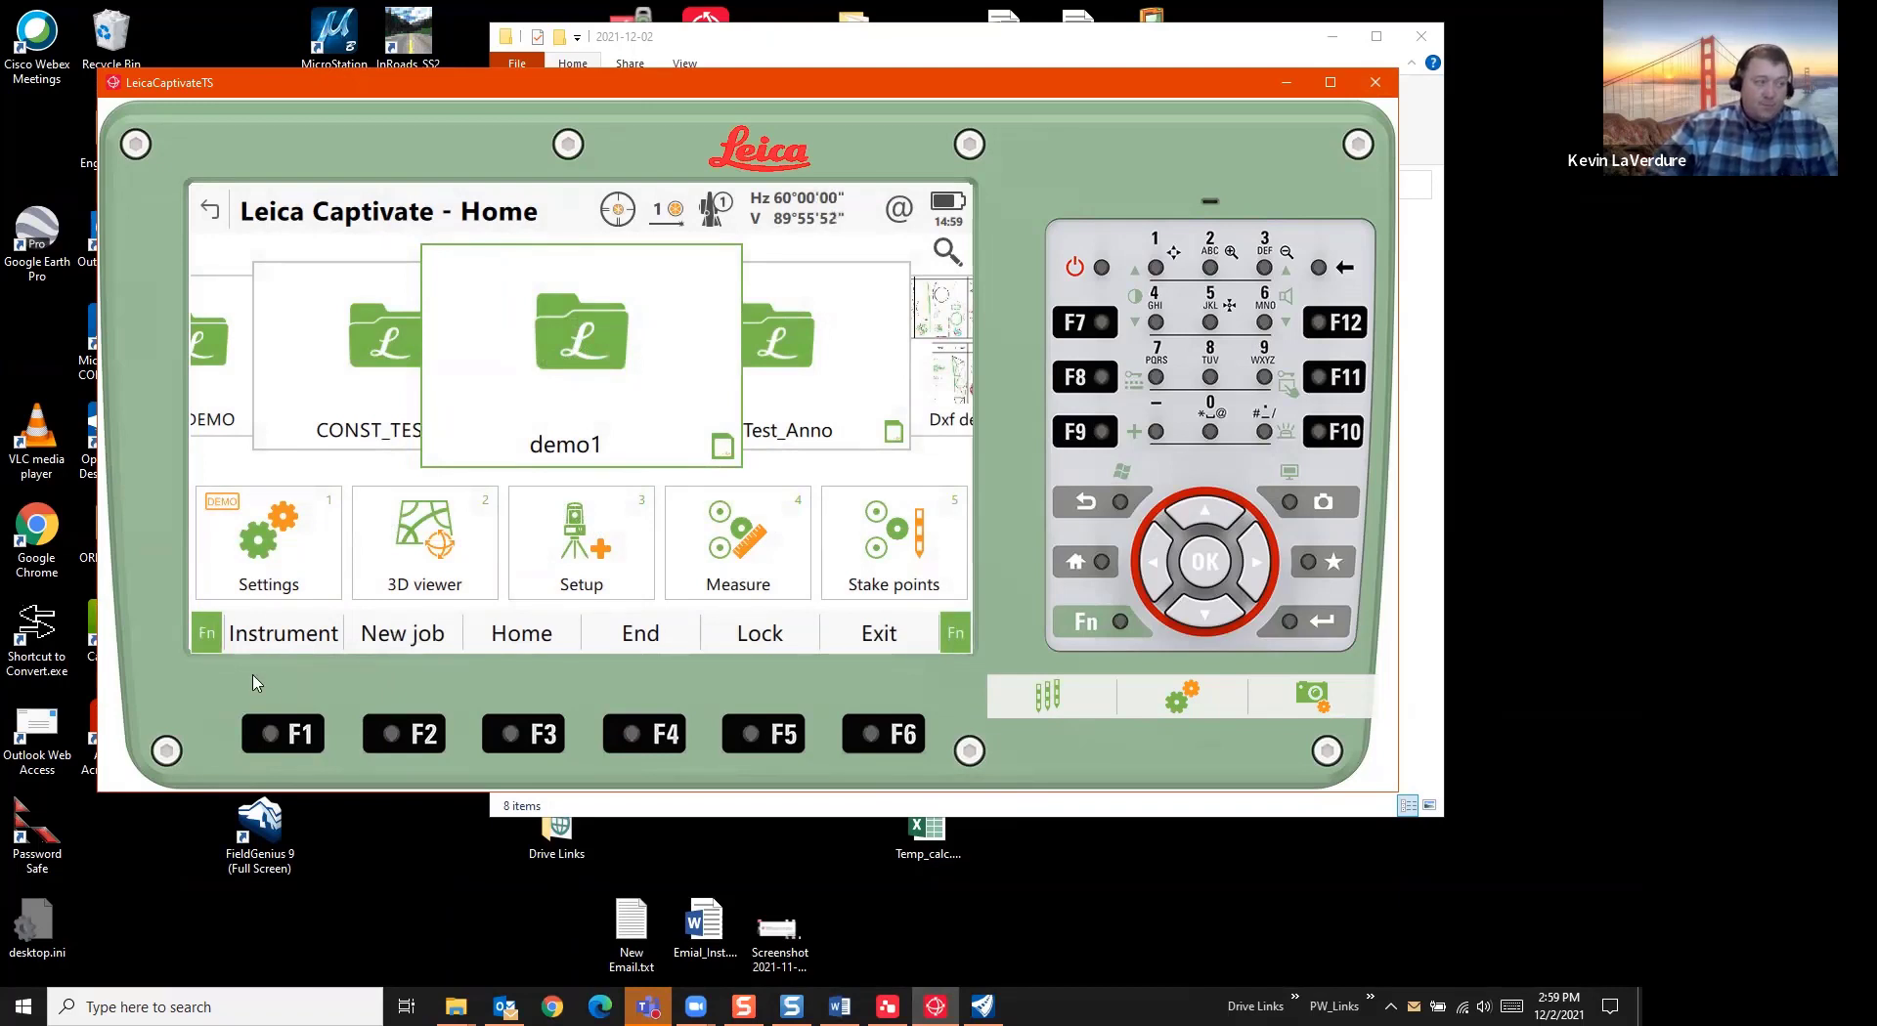
click(206, 635)
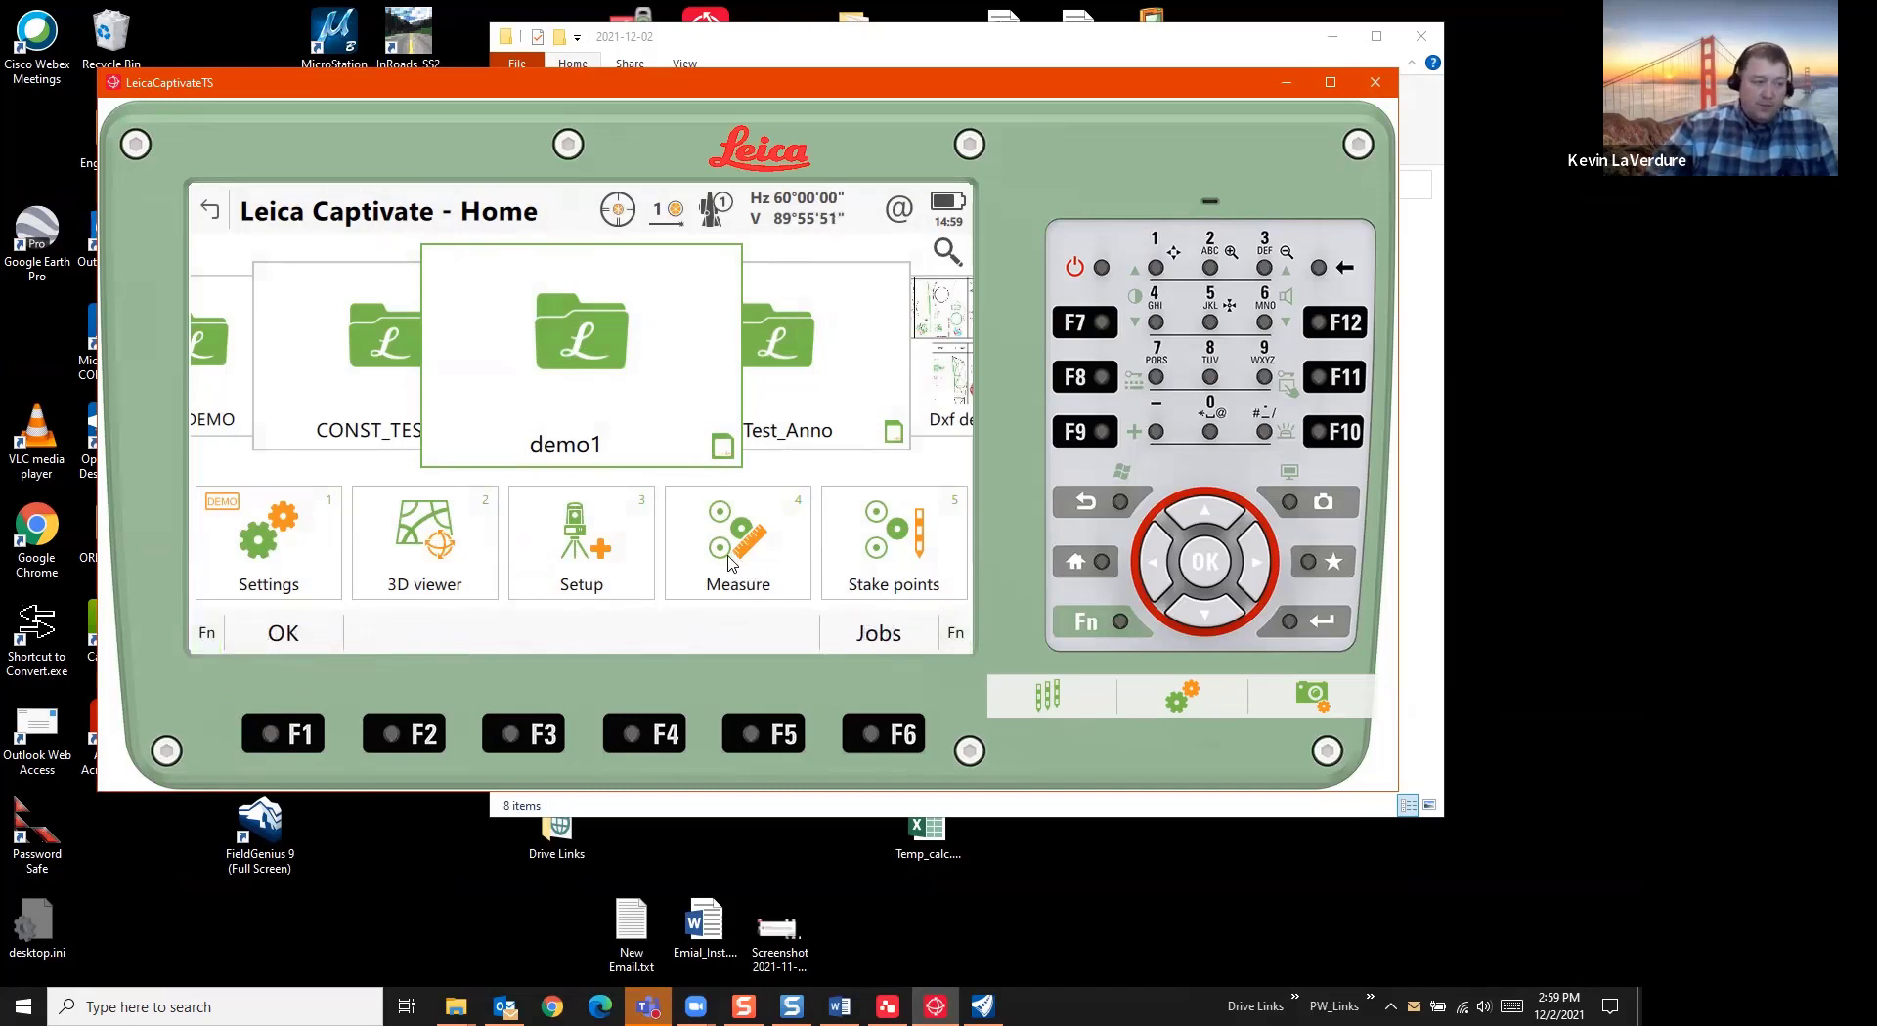
Switch to File Explorer, open the Code folder on the SD Card and select the three ODOT_Code_2021_1201_140719 files (X06, X23, XCF)
click(455, 1007)
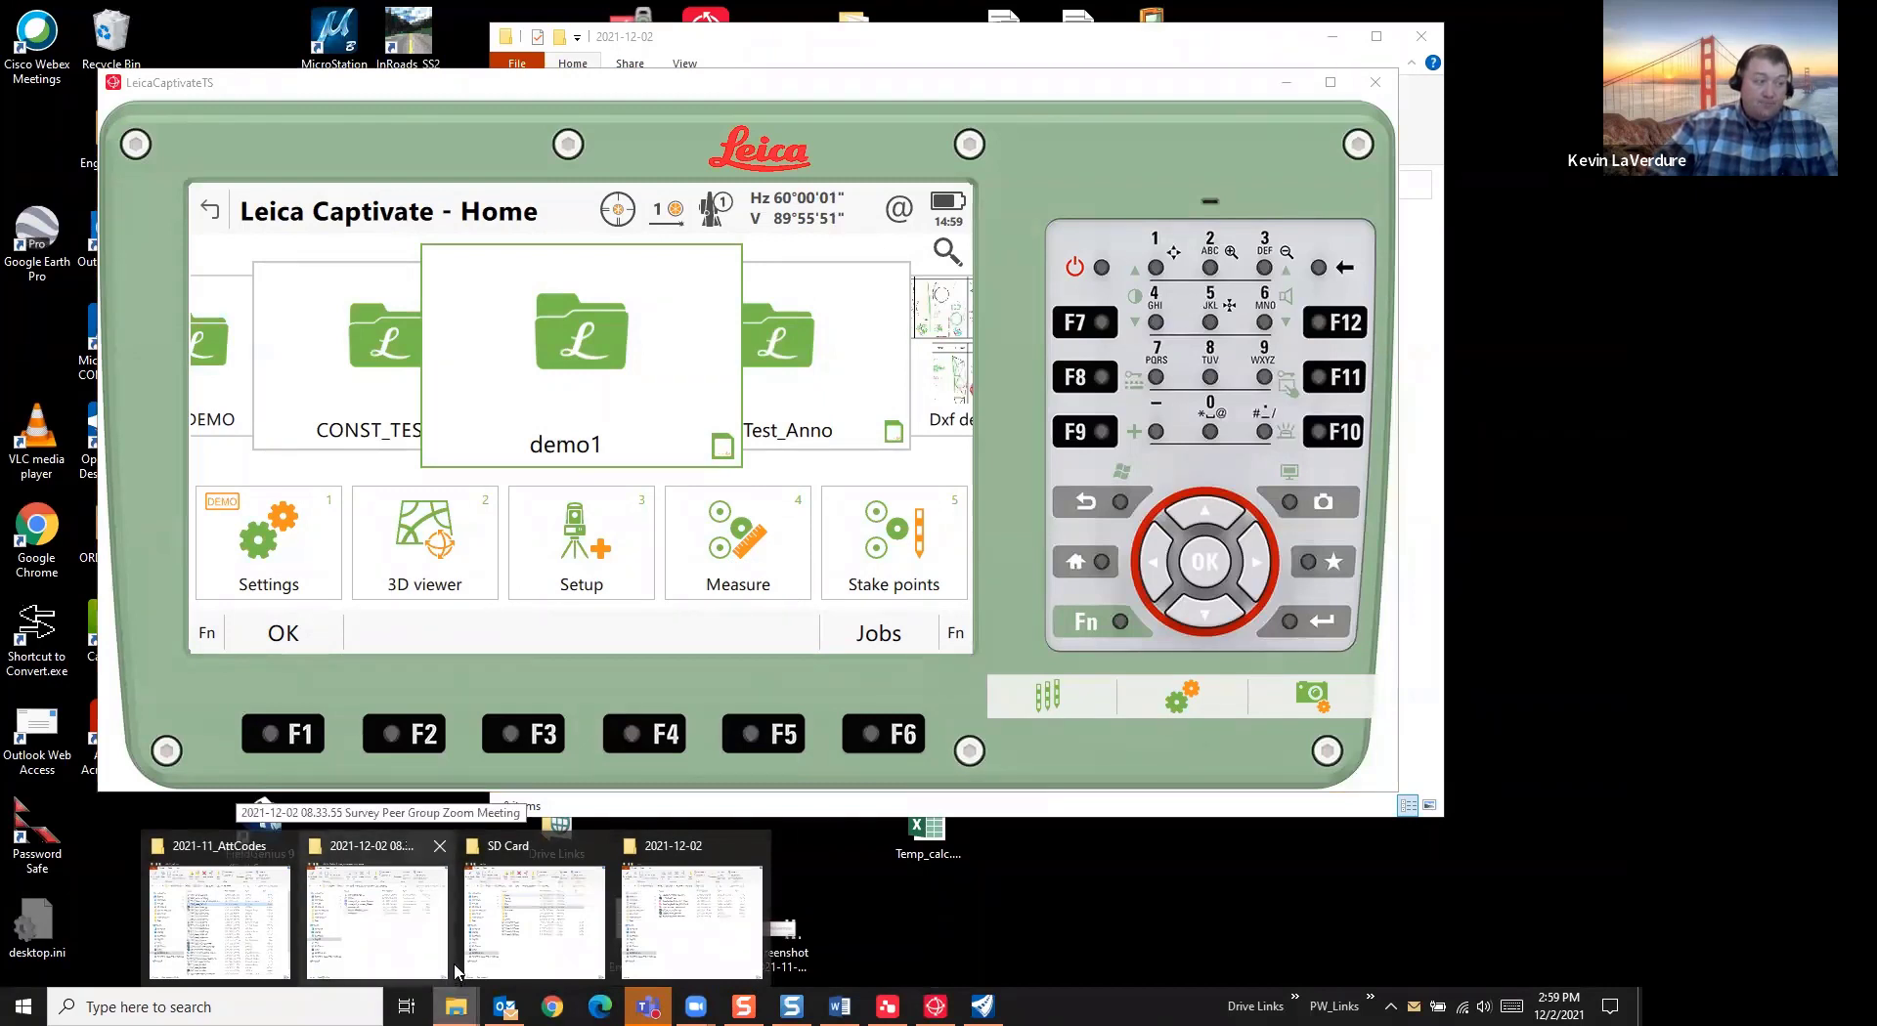
click(576, 889)
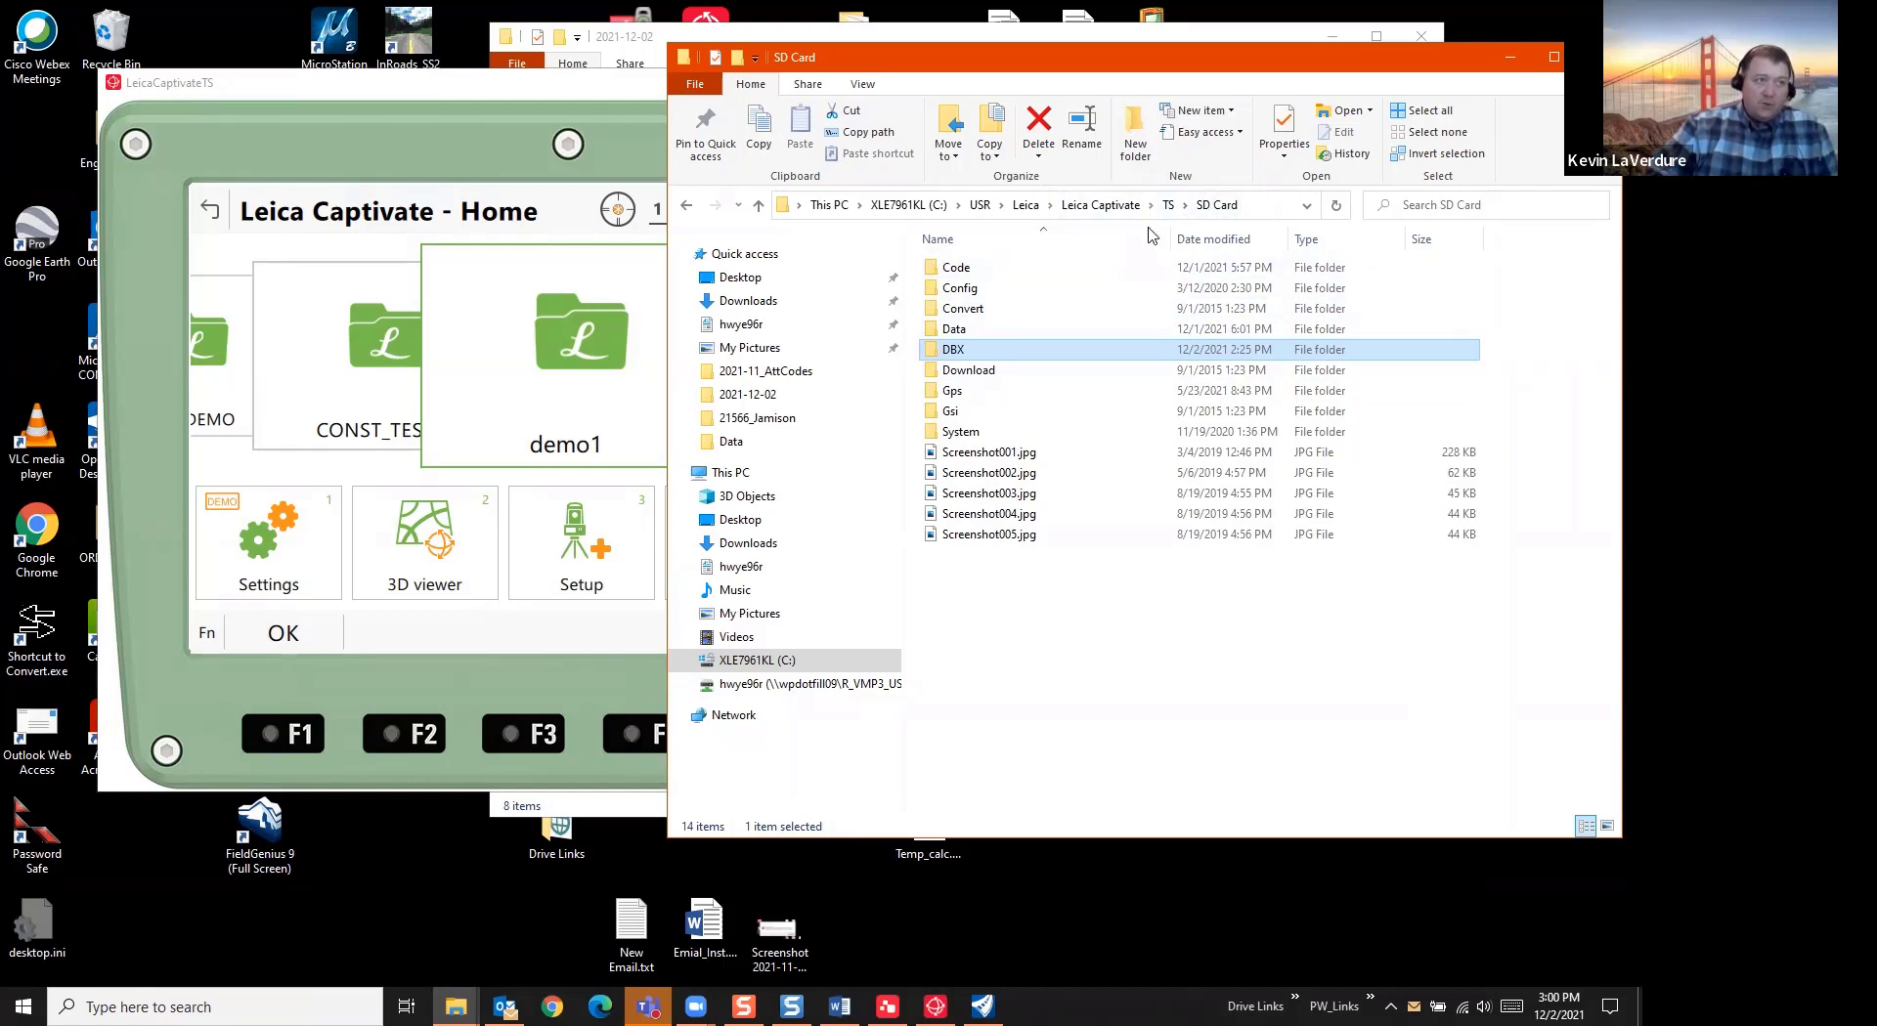
double_click(948, 268)
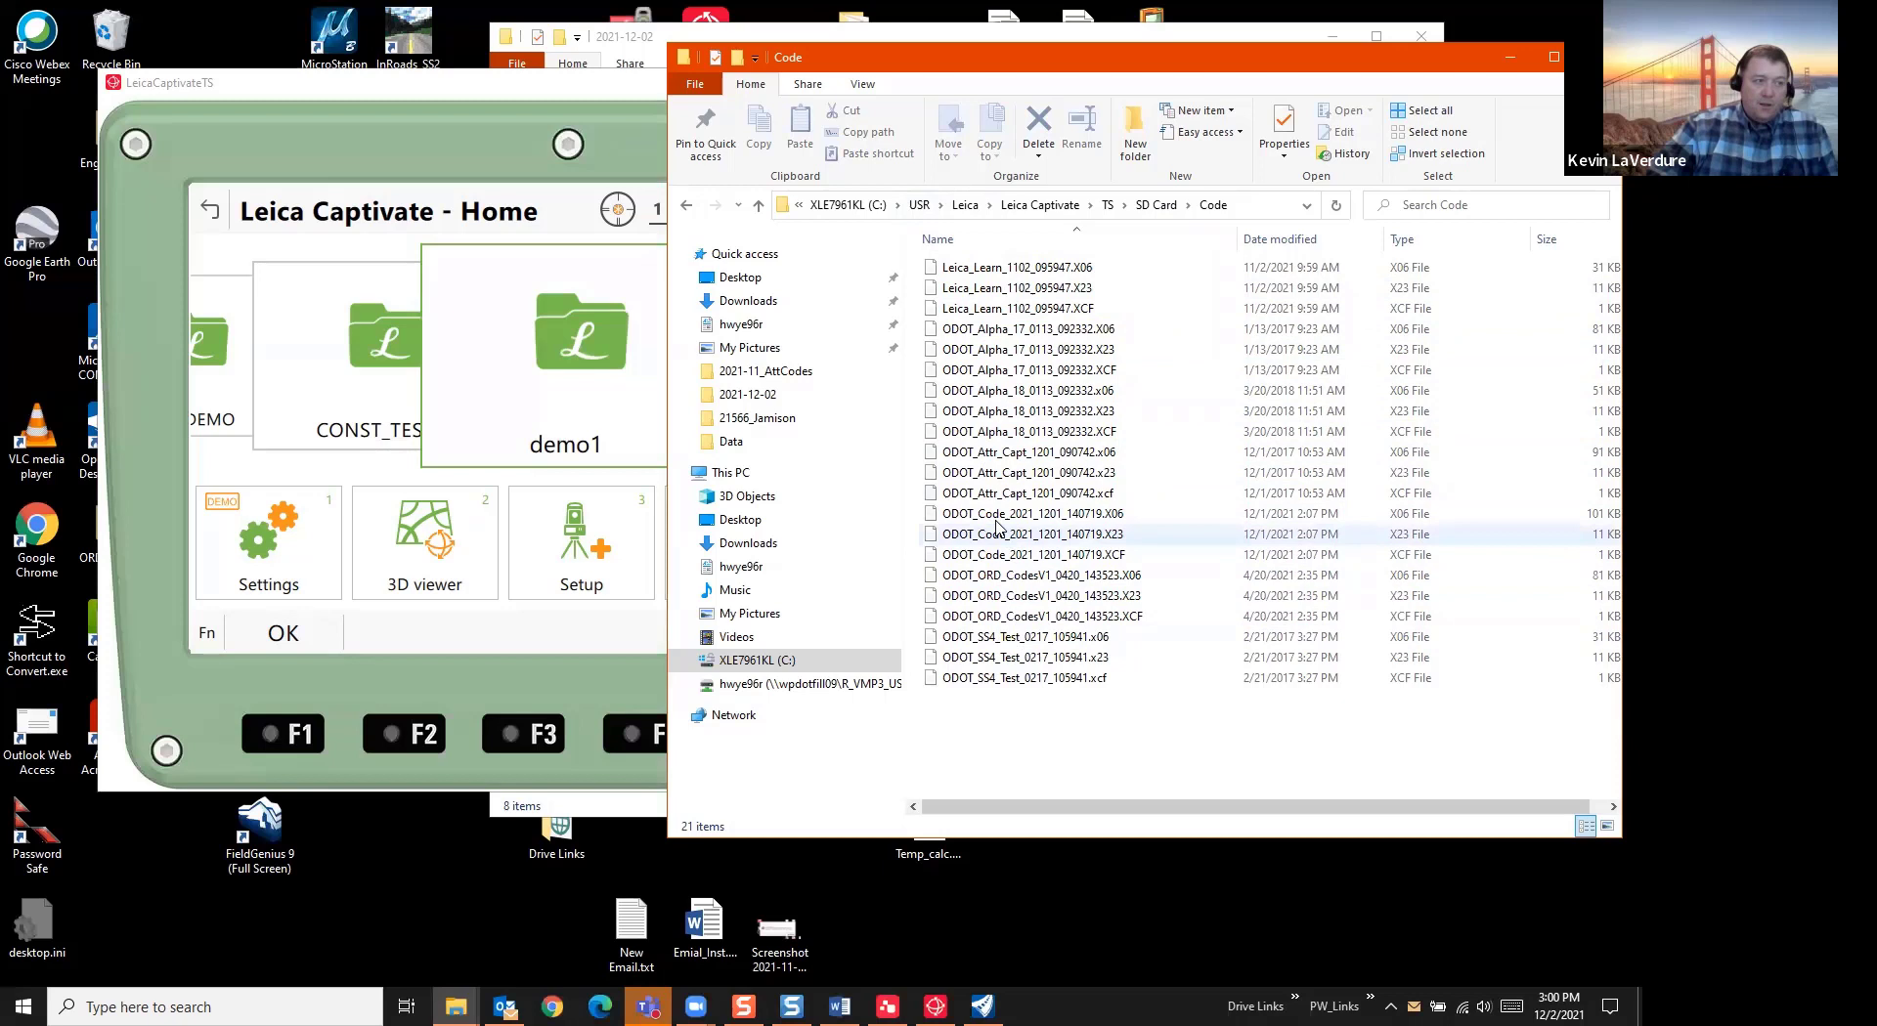
click(1036, 513)
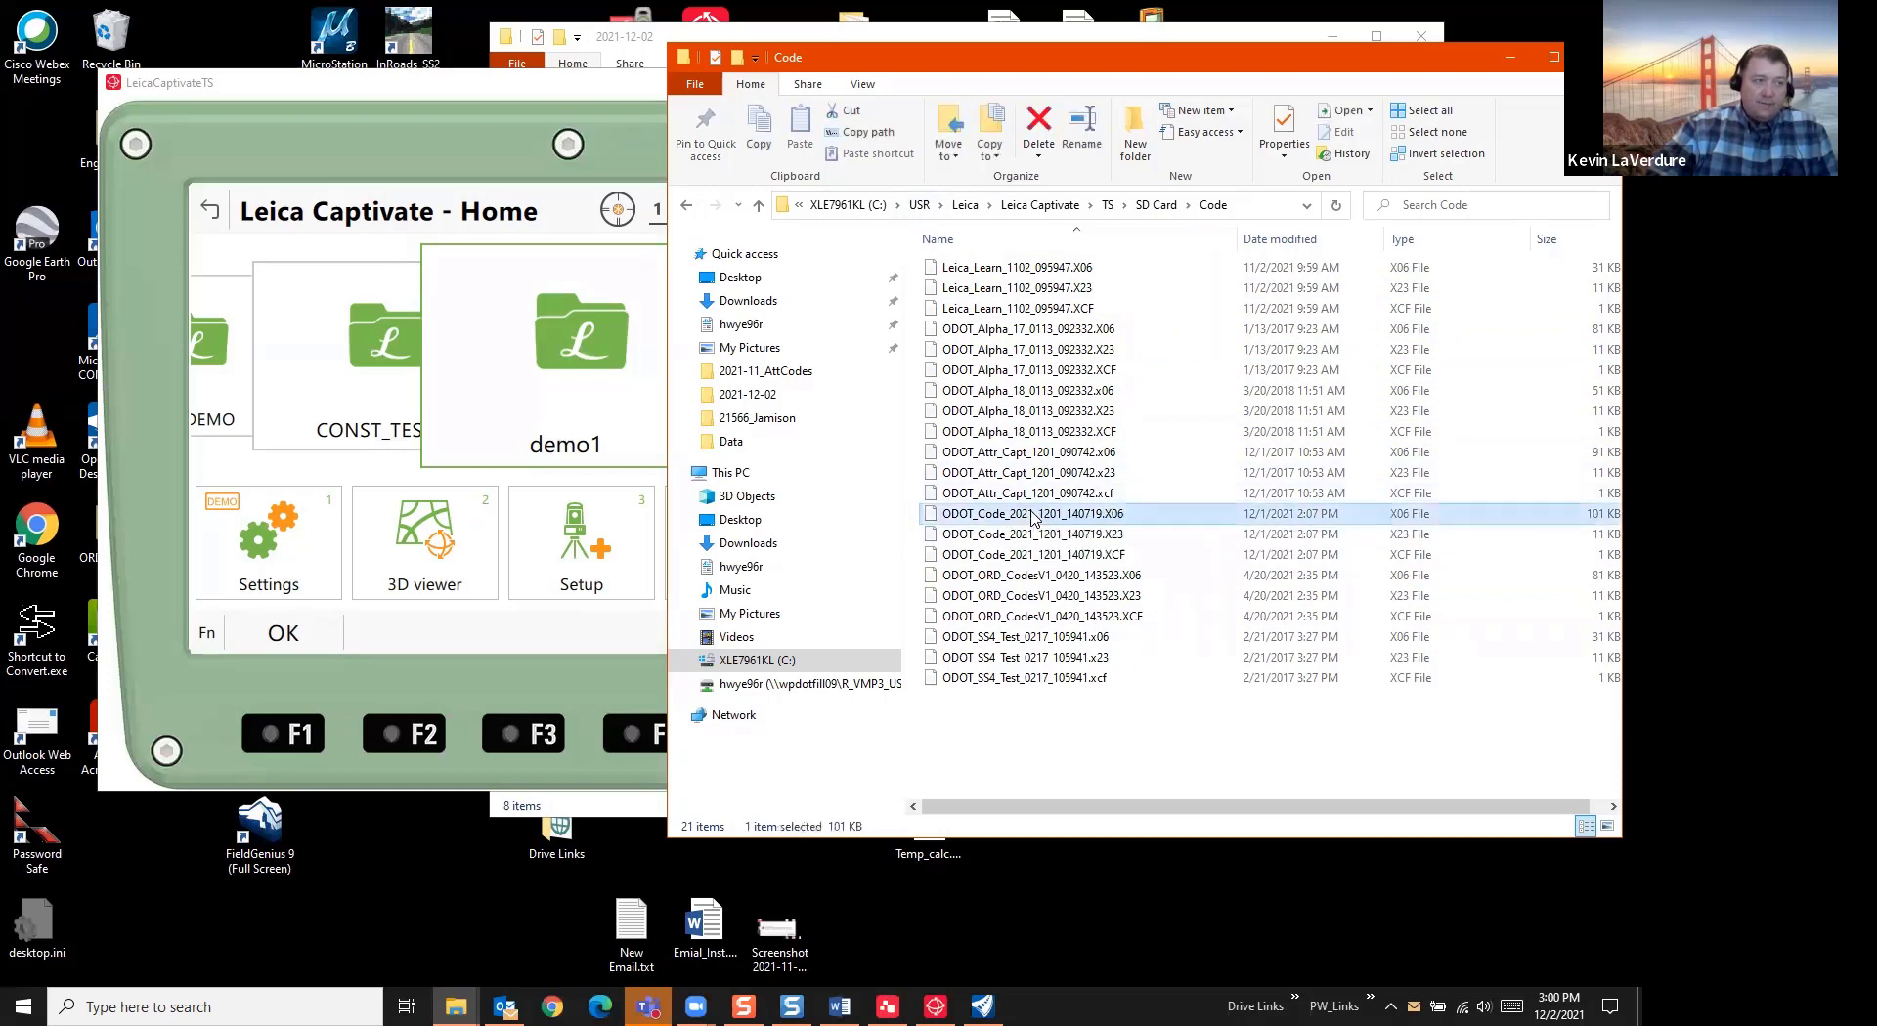
shift+click(1063, 559)
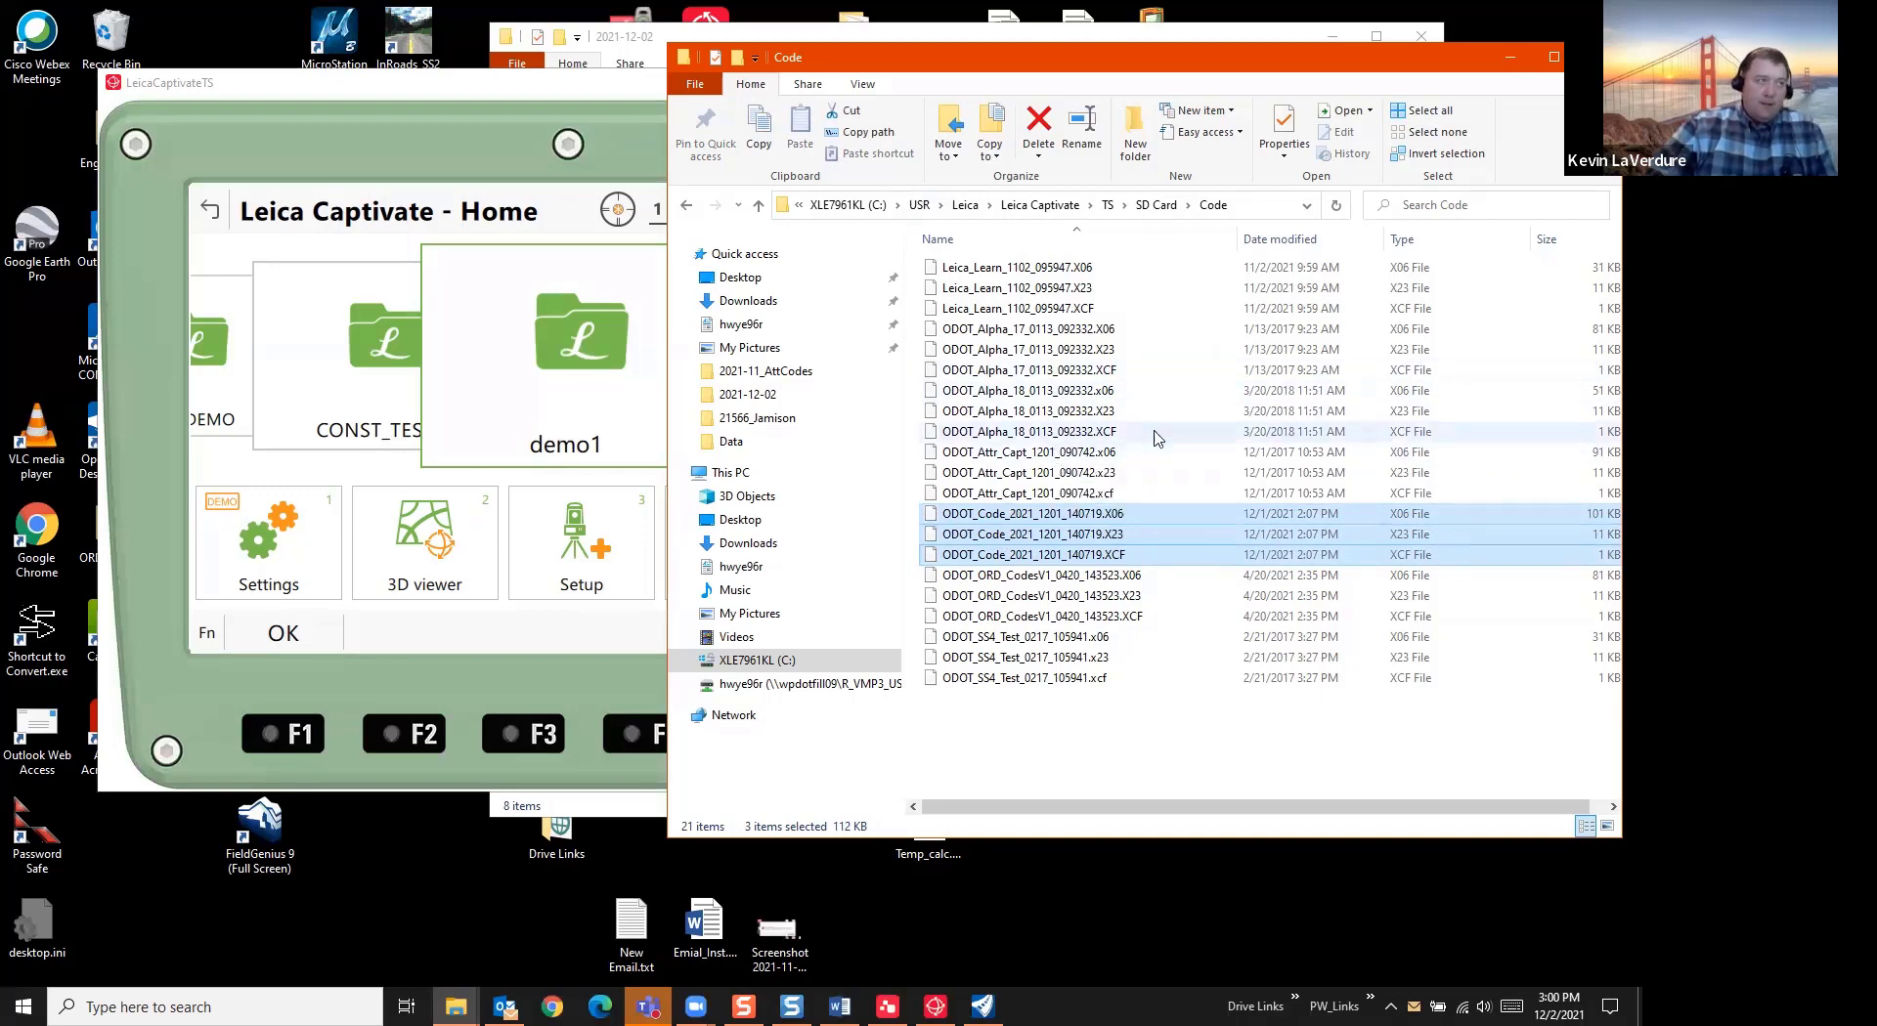
Switch back to Leica Captivate, open the Transfer User Objects tool and set the object to transfer to Codelist
click(467, 137)
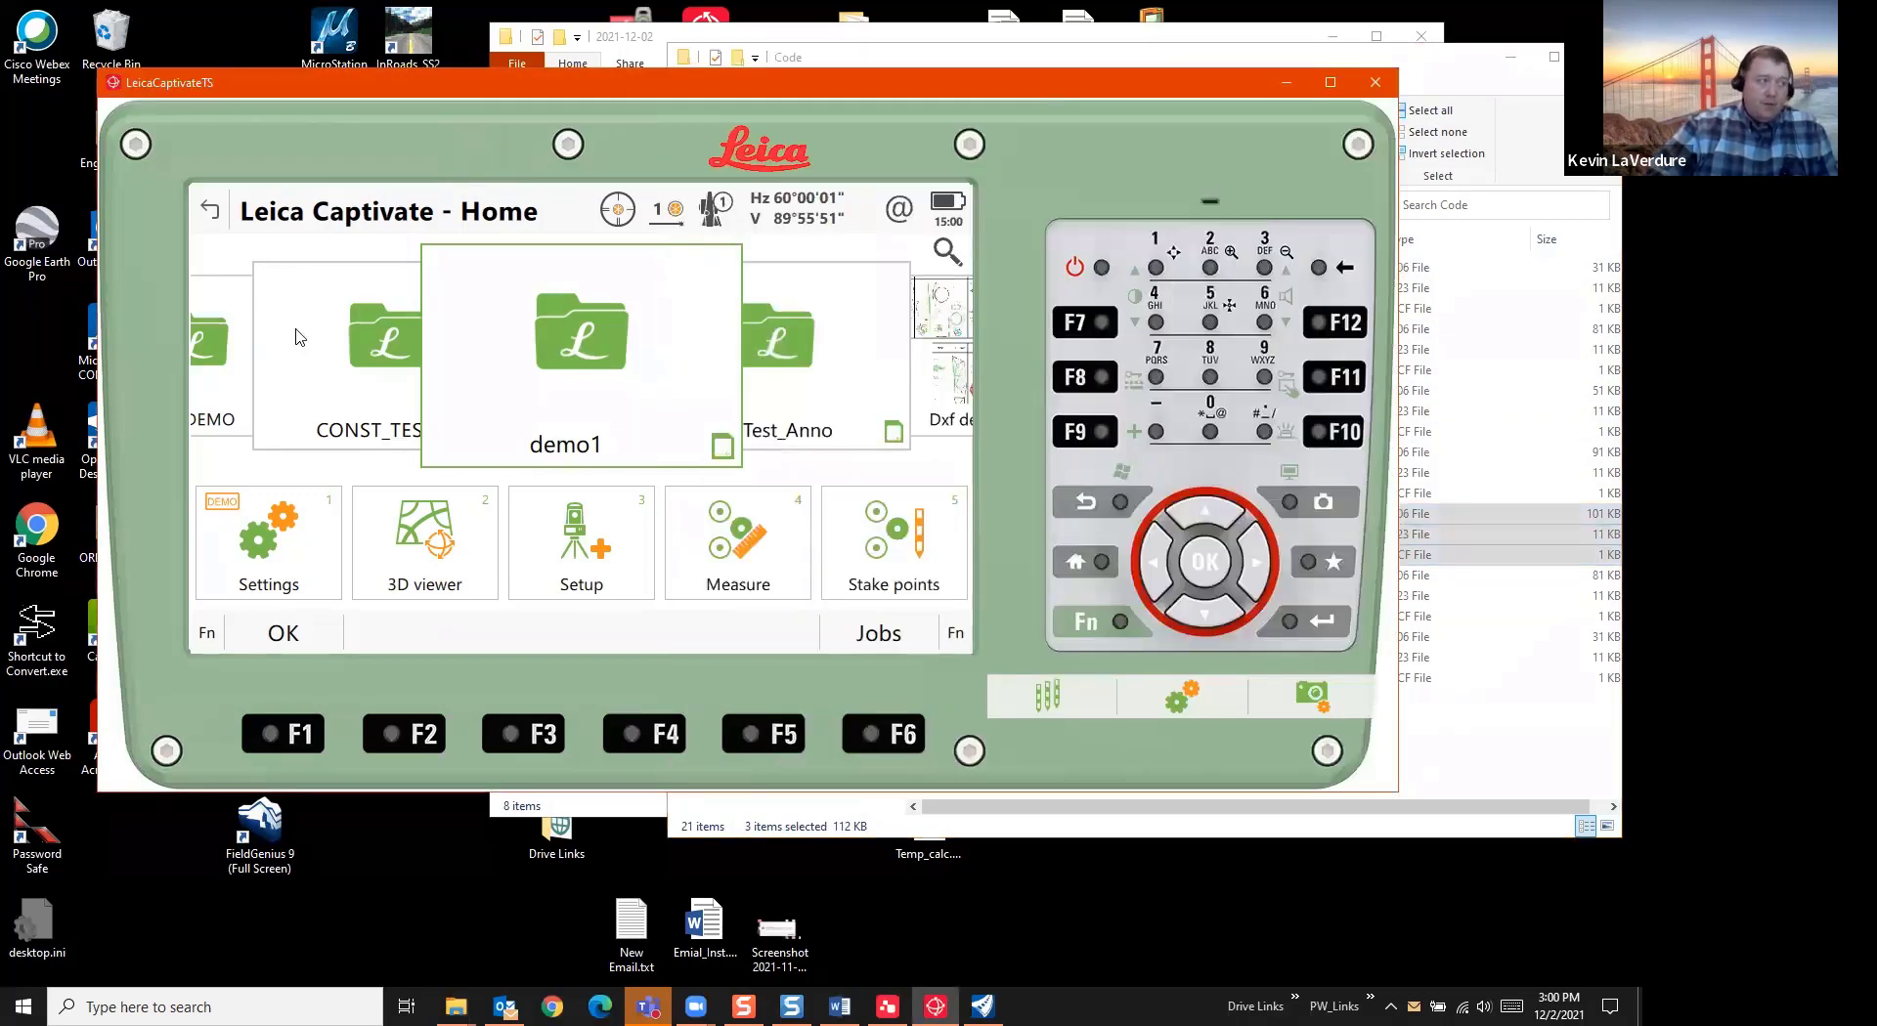
click(264, 557)
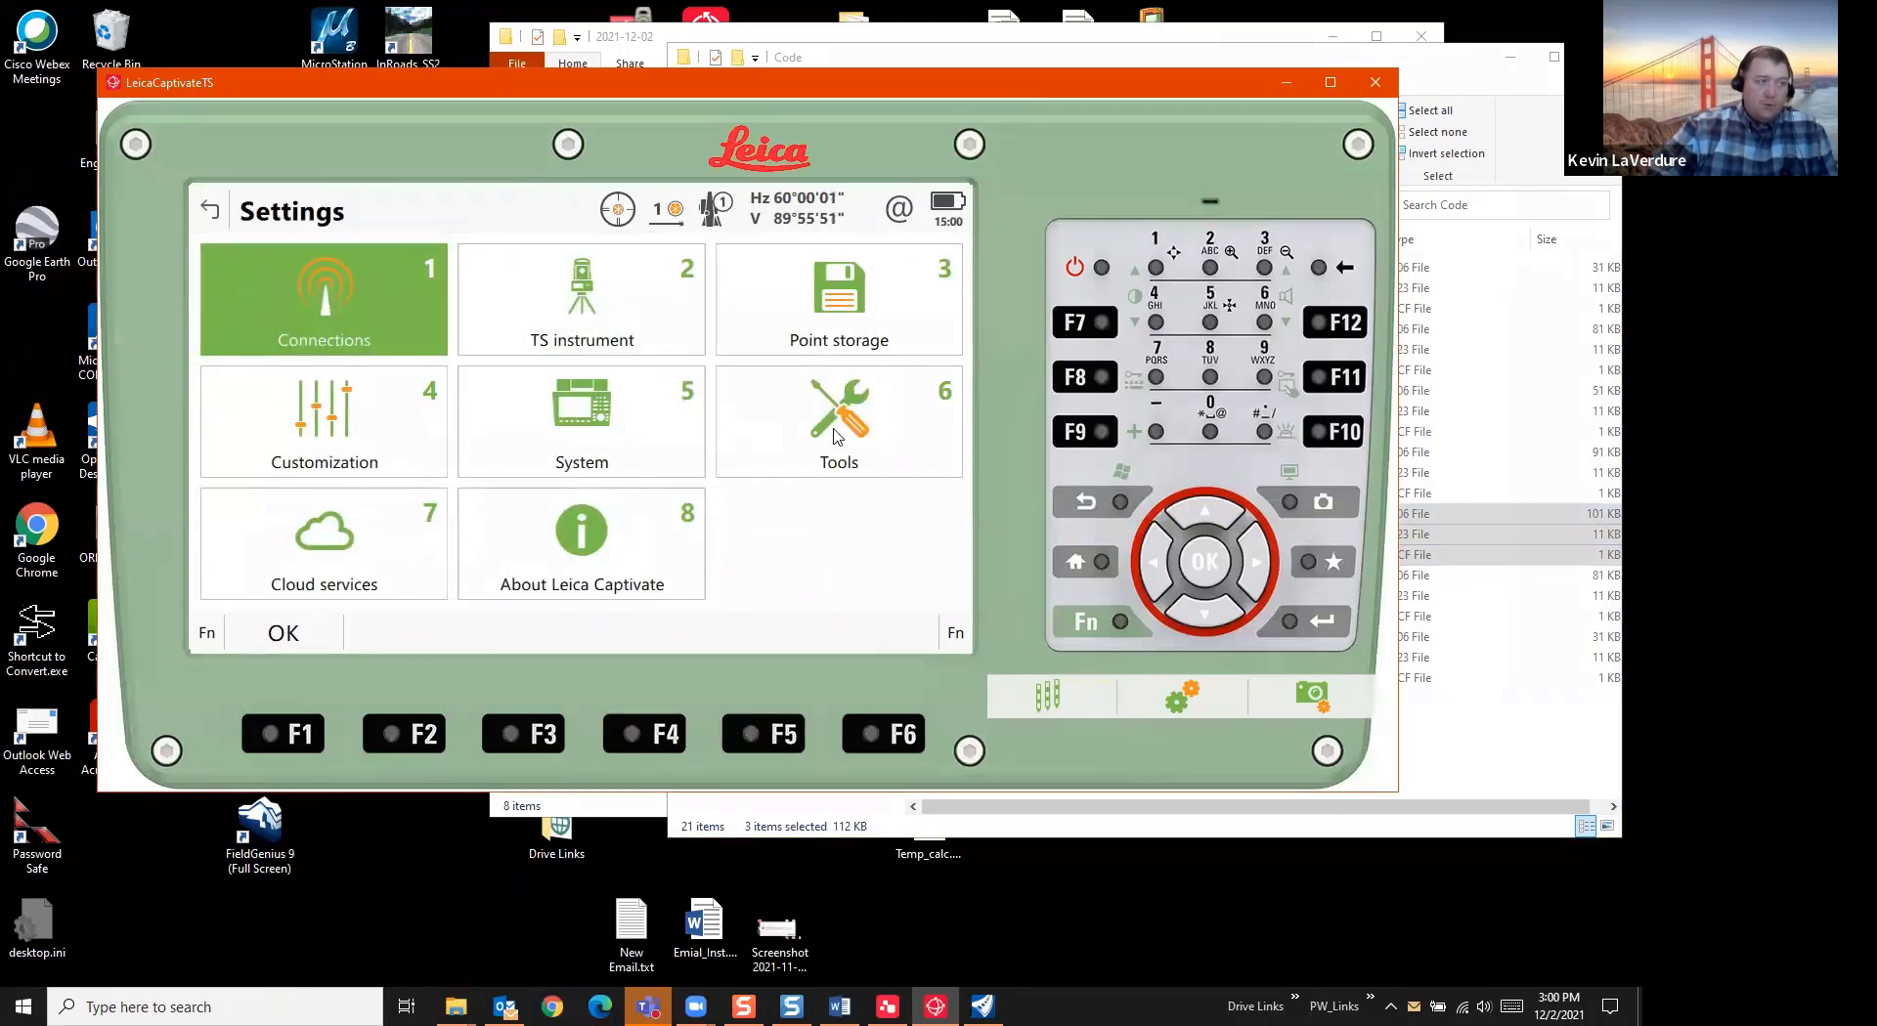
click(836, 436)
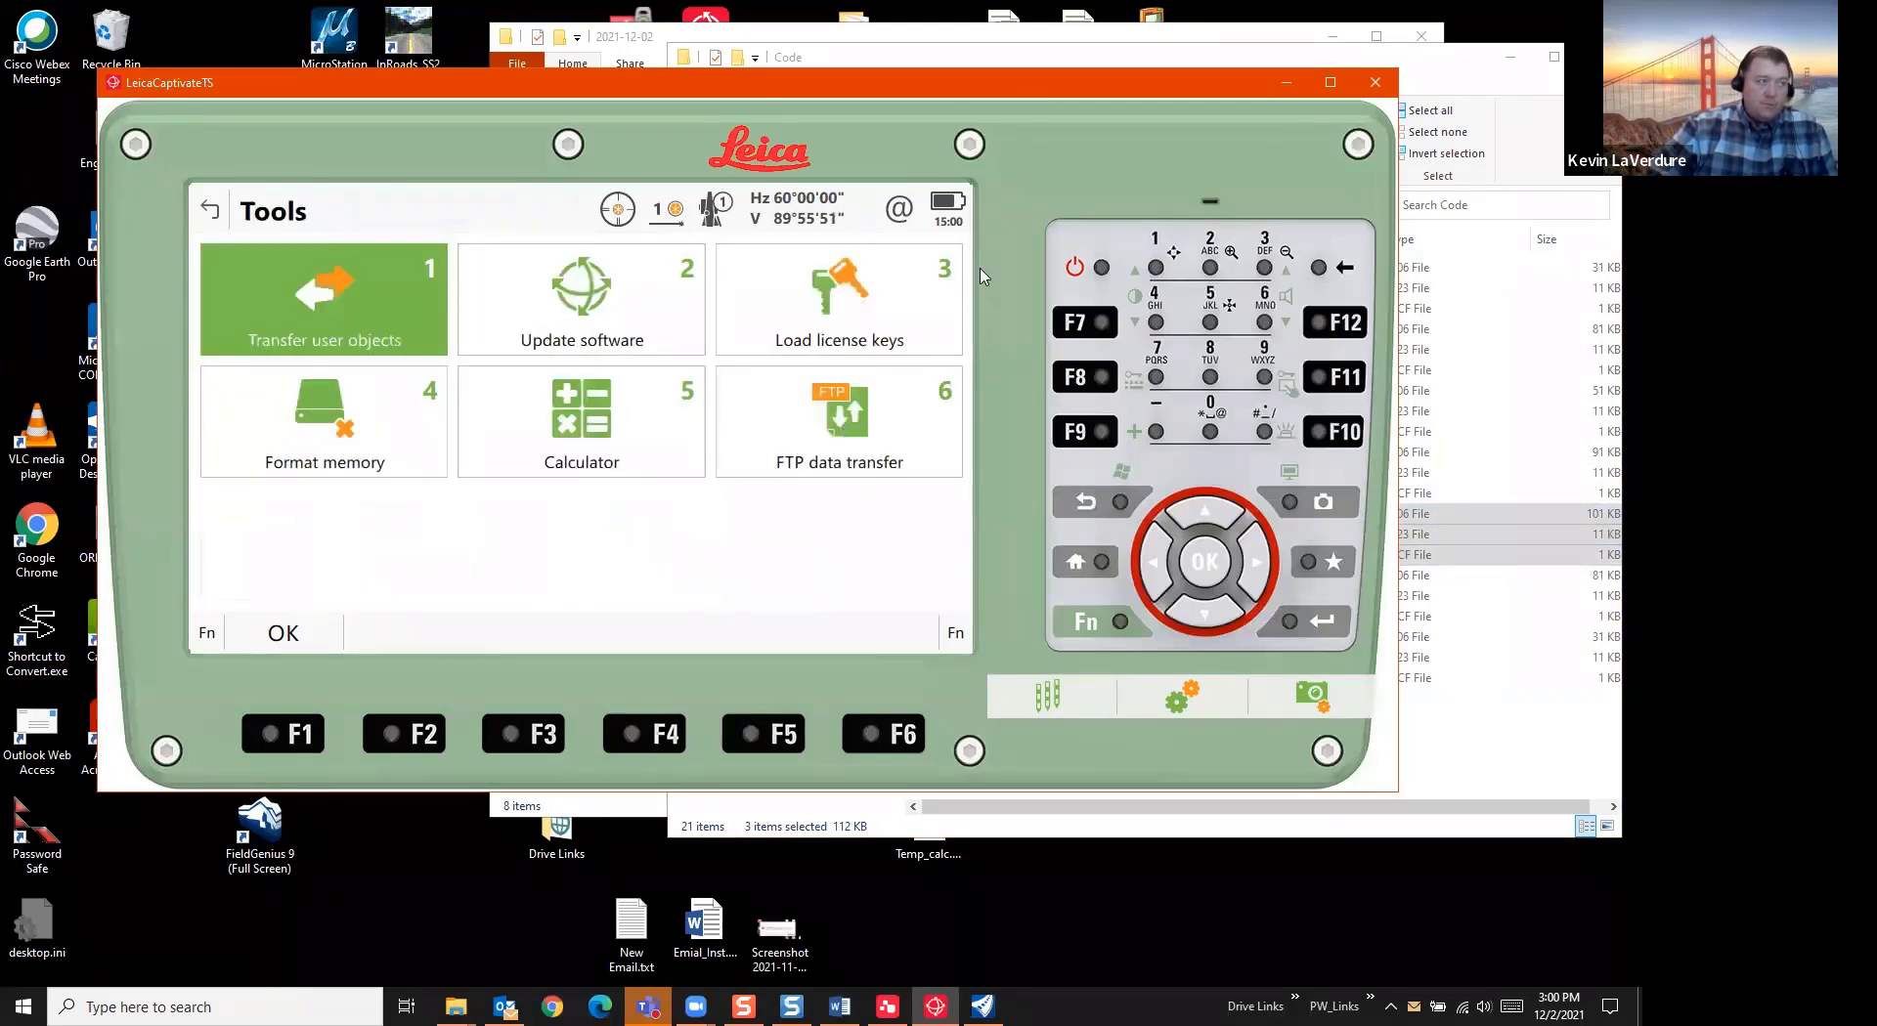
click(330, 320)
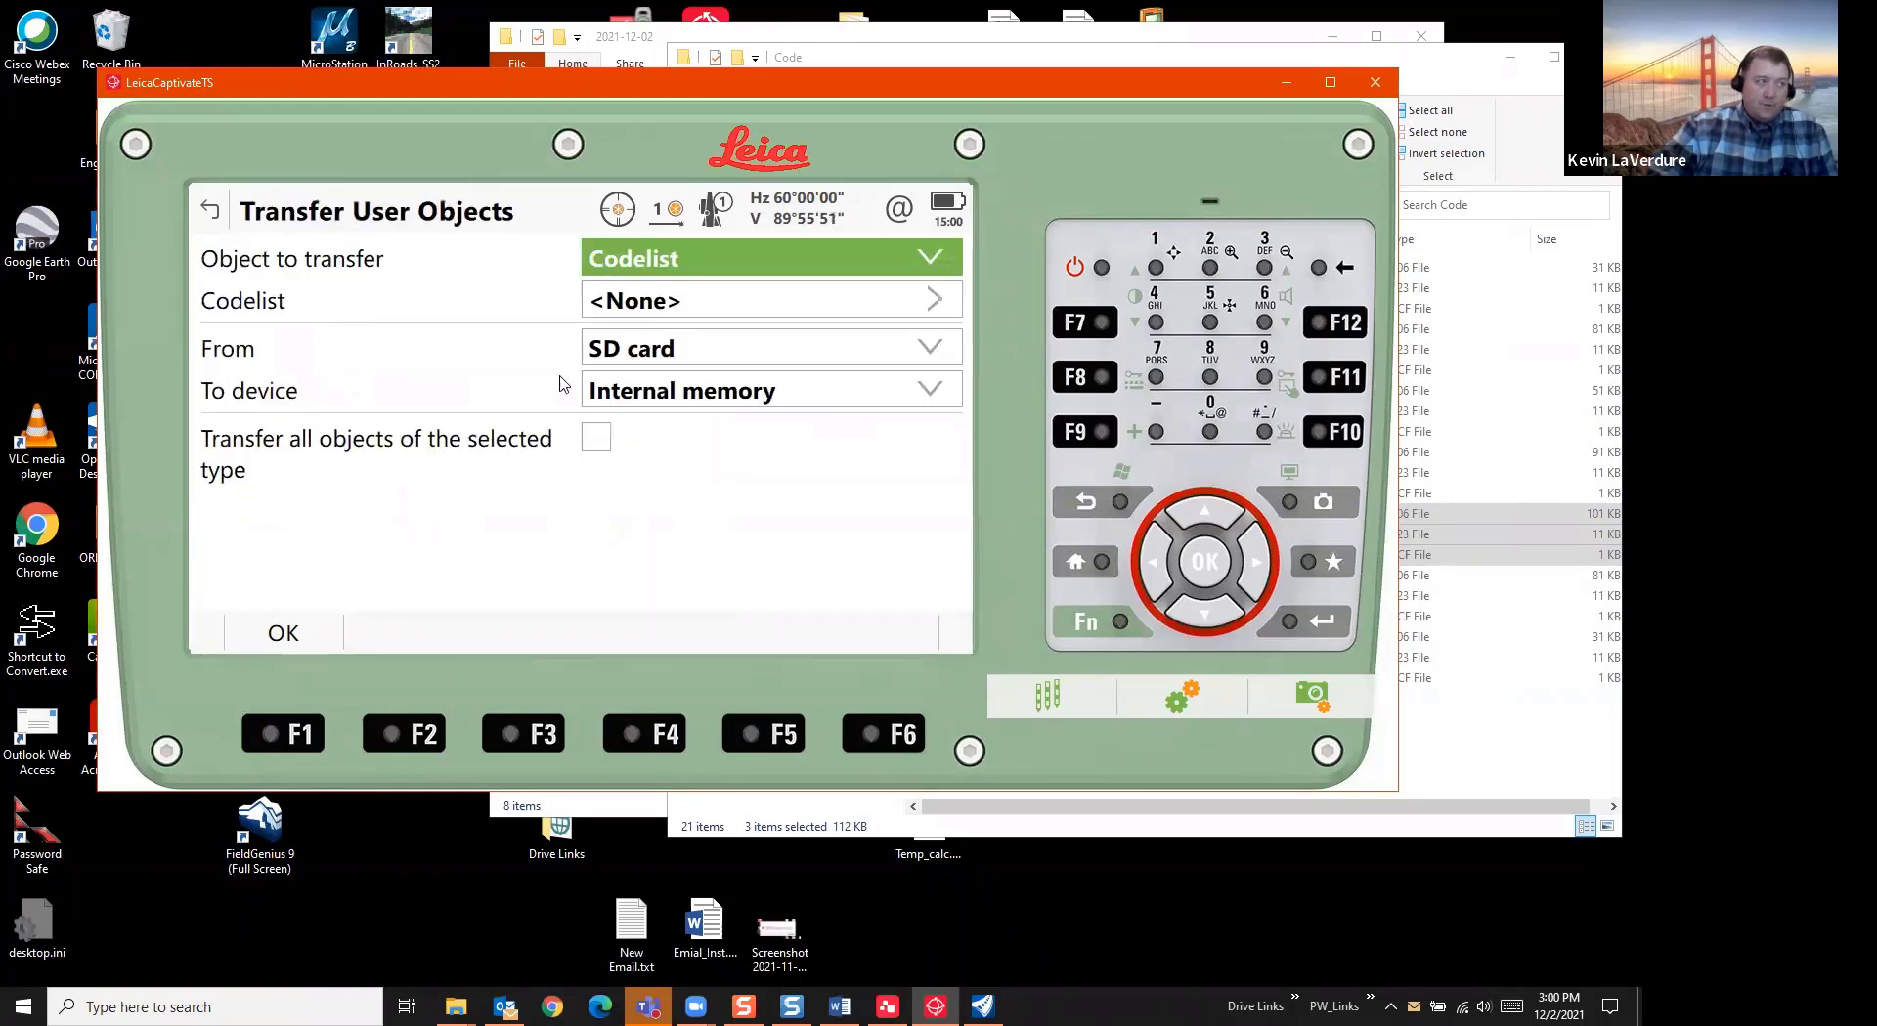
click(596, 260)
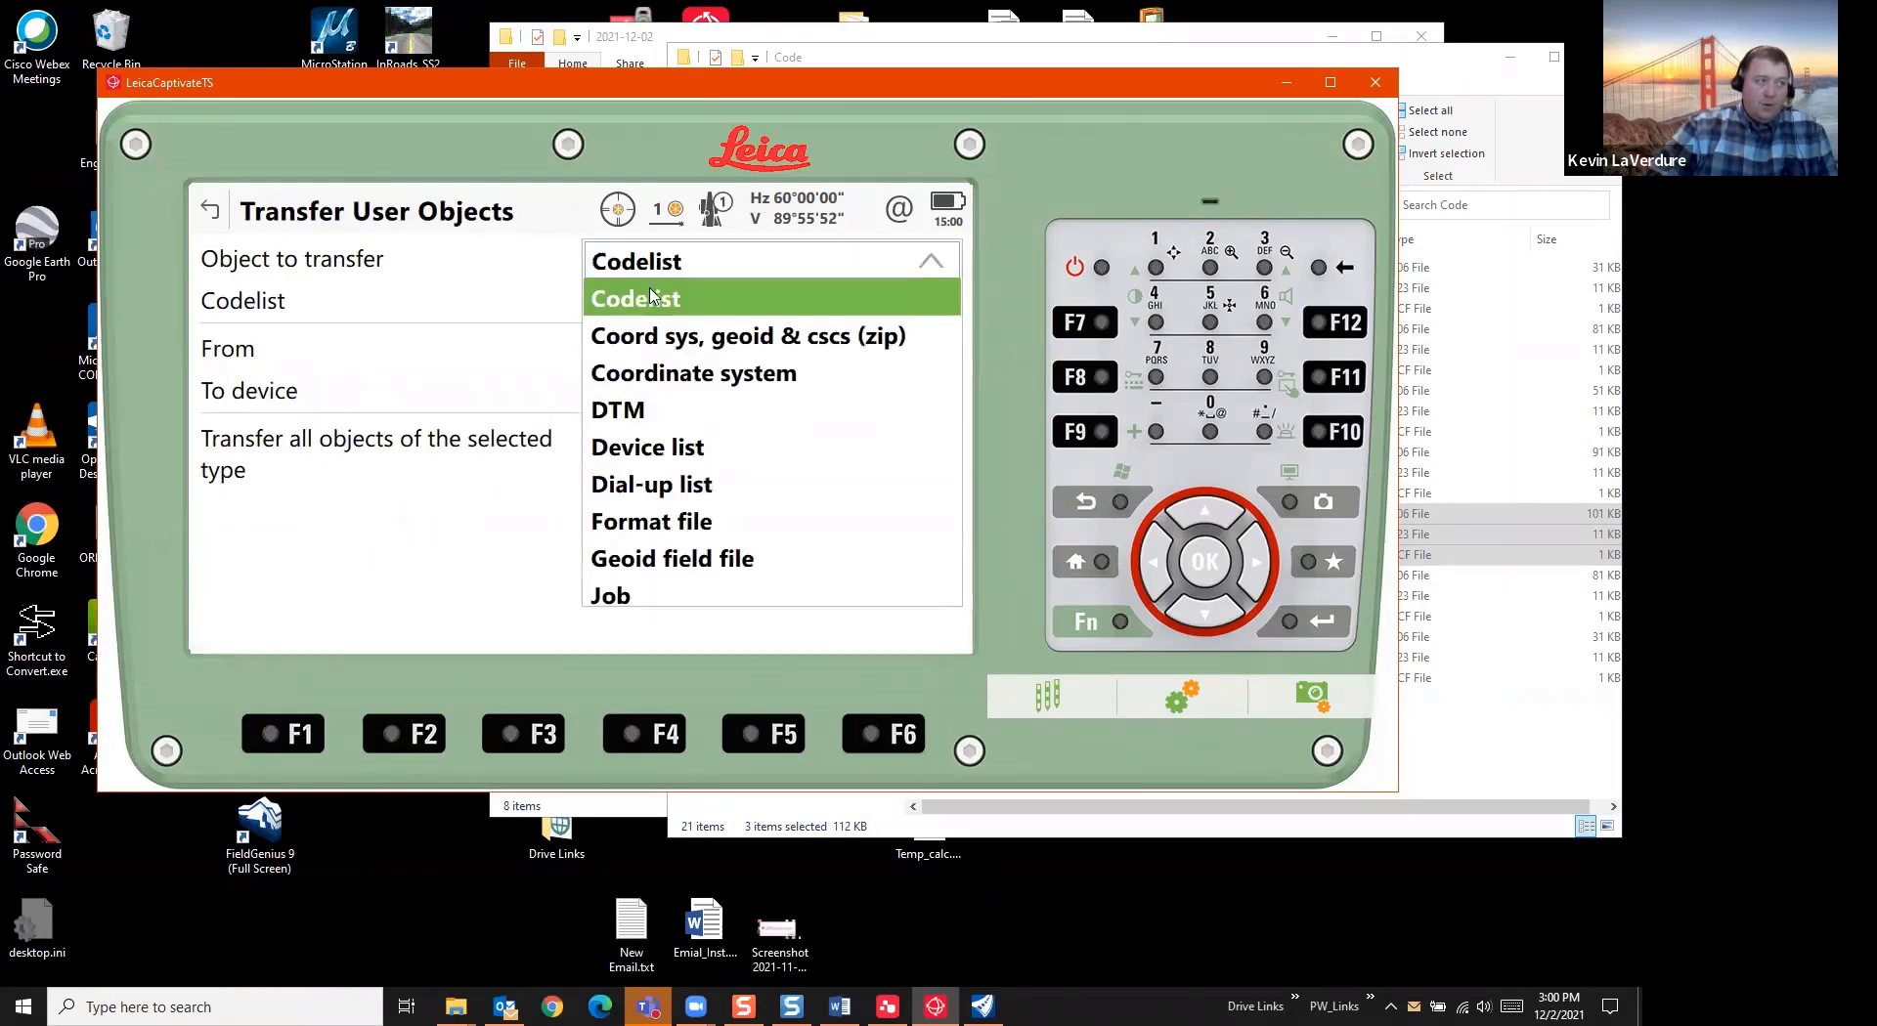
click(650, 302)
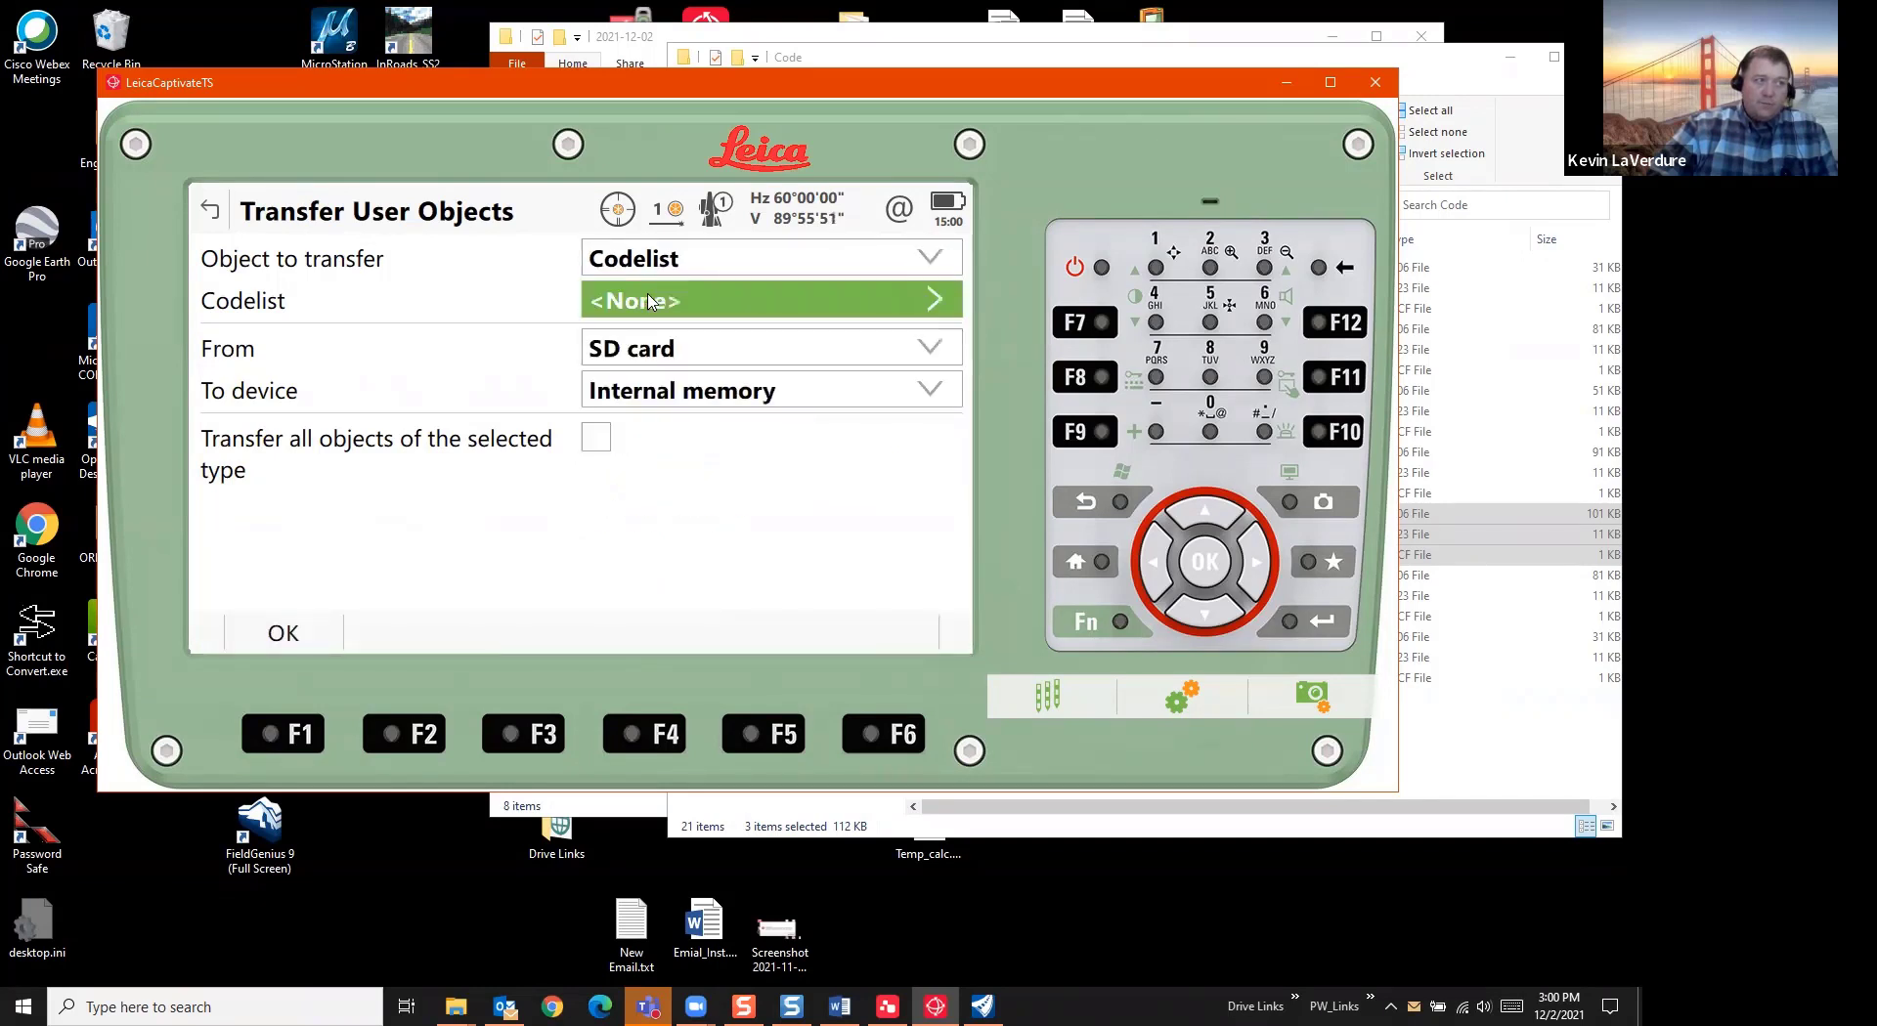
Choose ODOT_Code_2021 as the codelist and transfer it from the SD card to internal memory
click(650, 303)
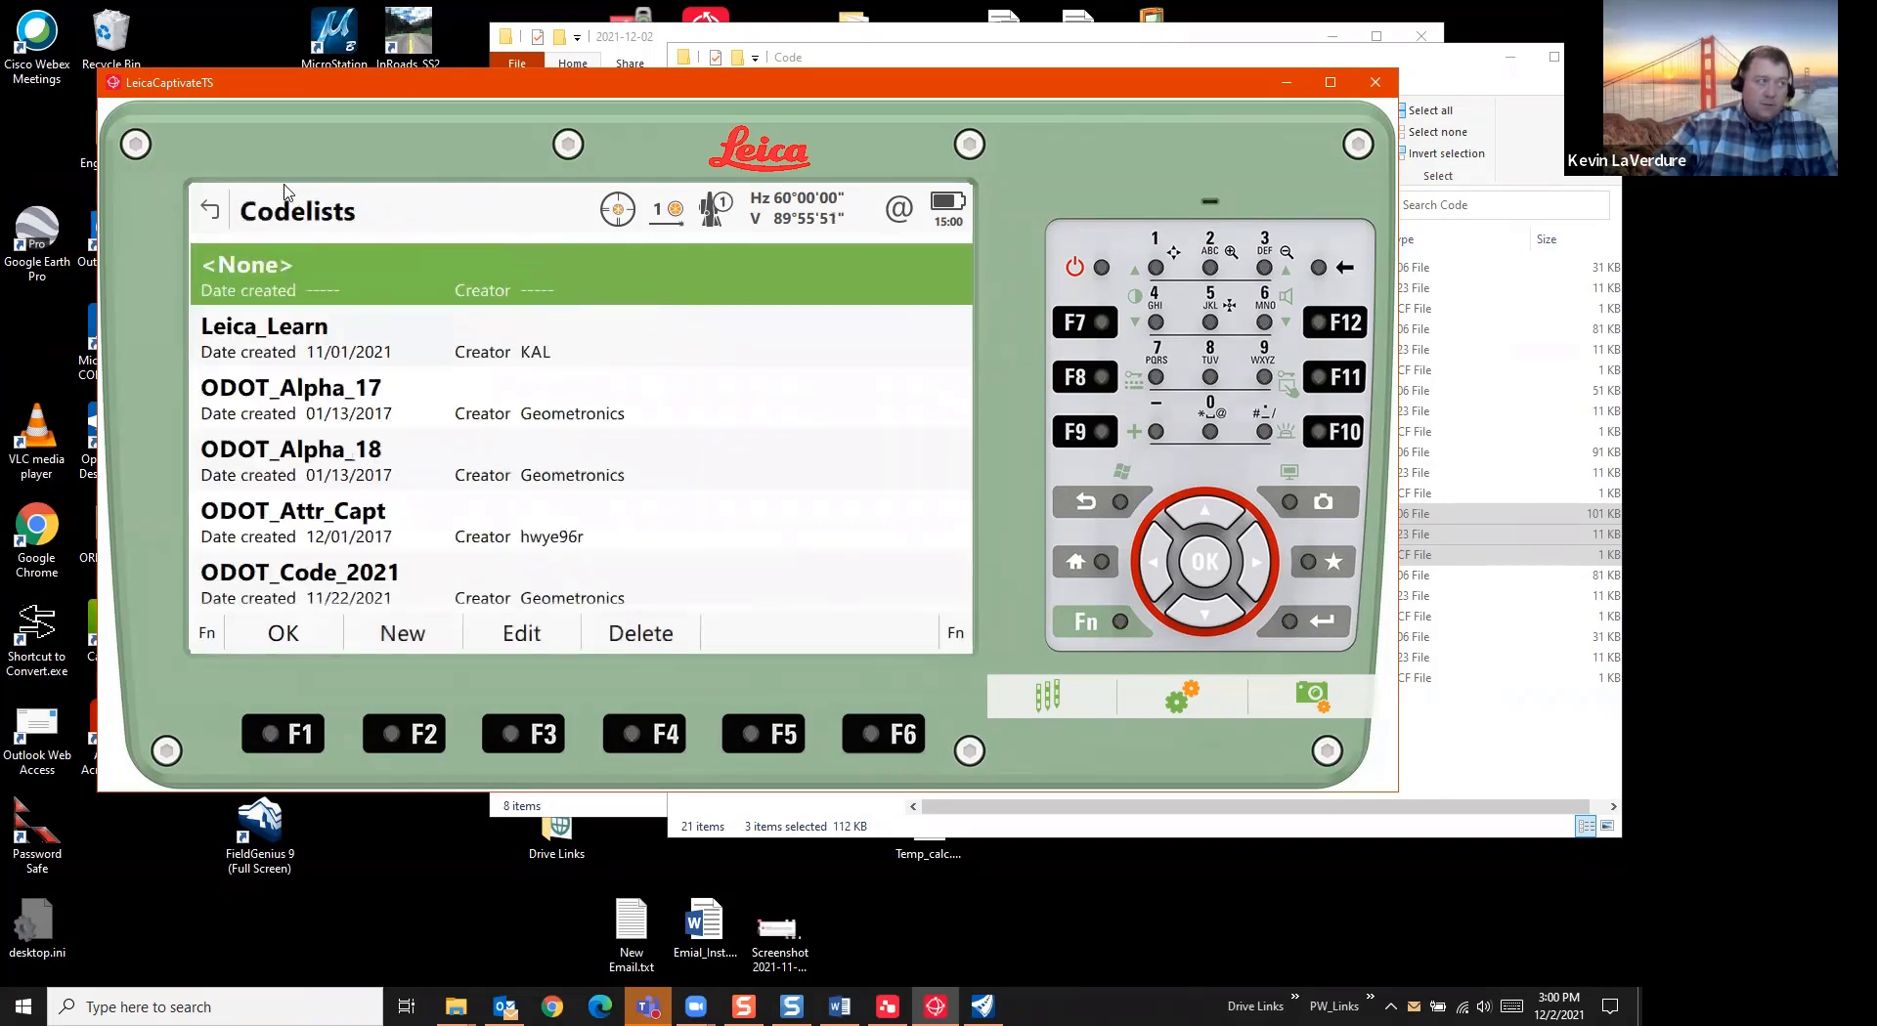
click(219, 222)
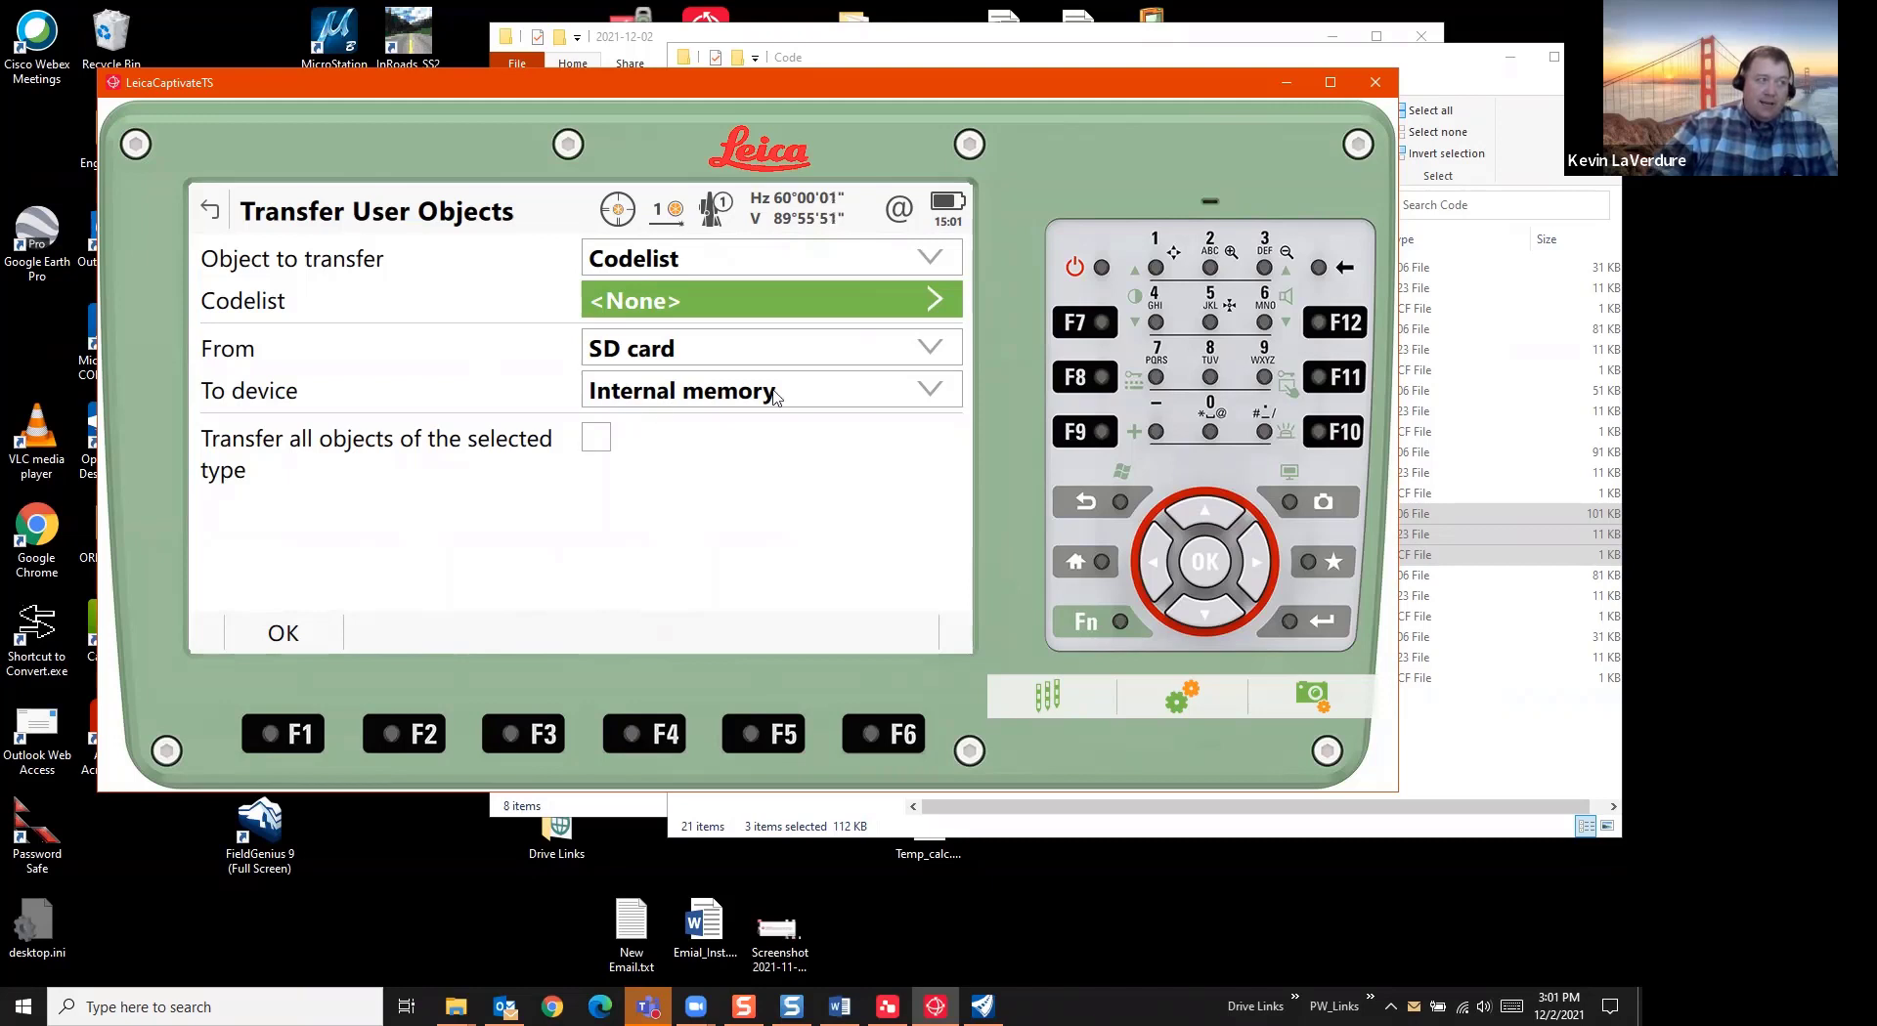
click(708, 309)
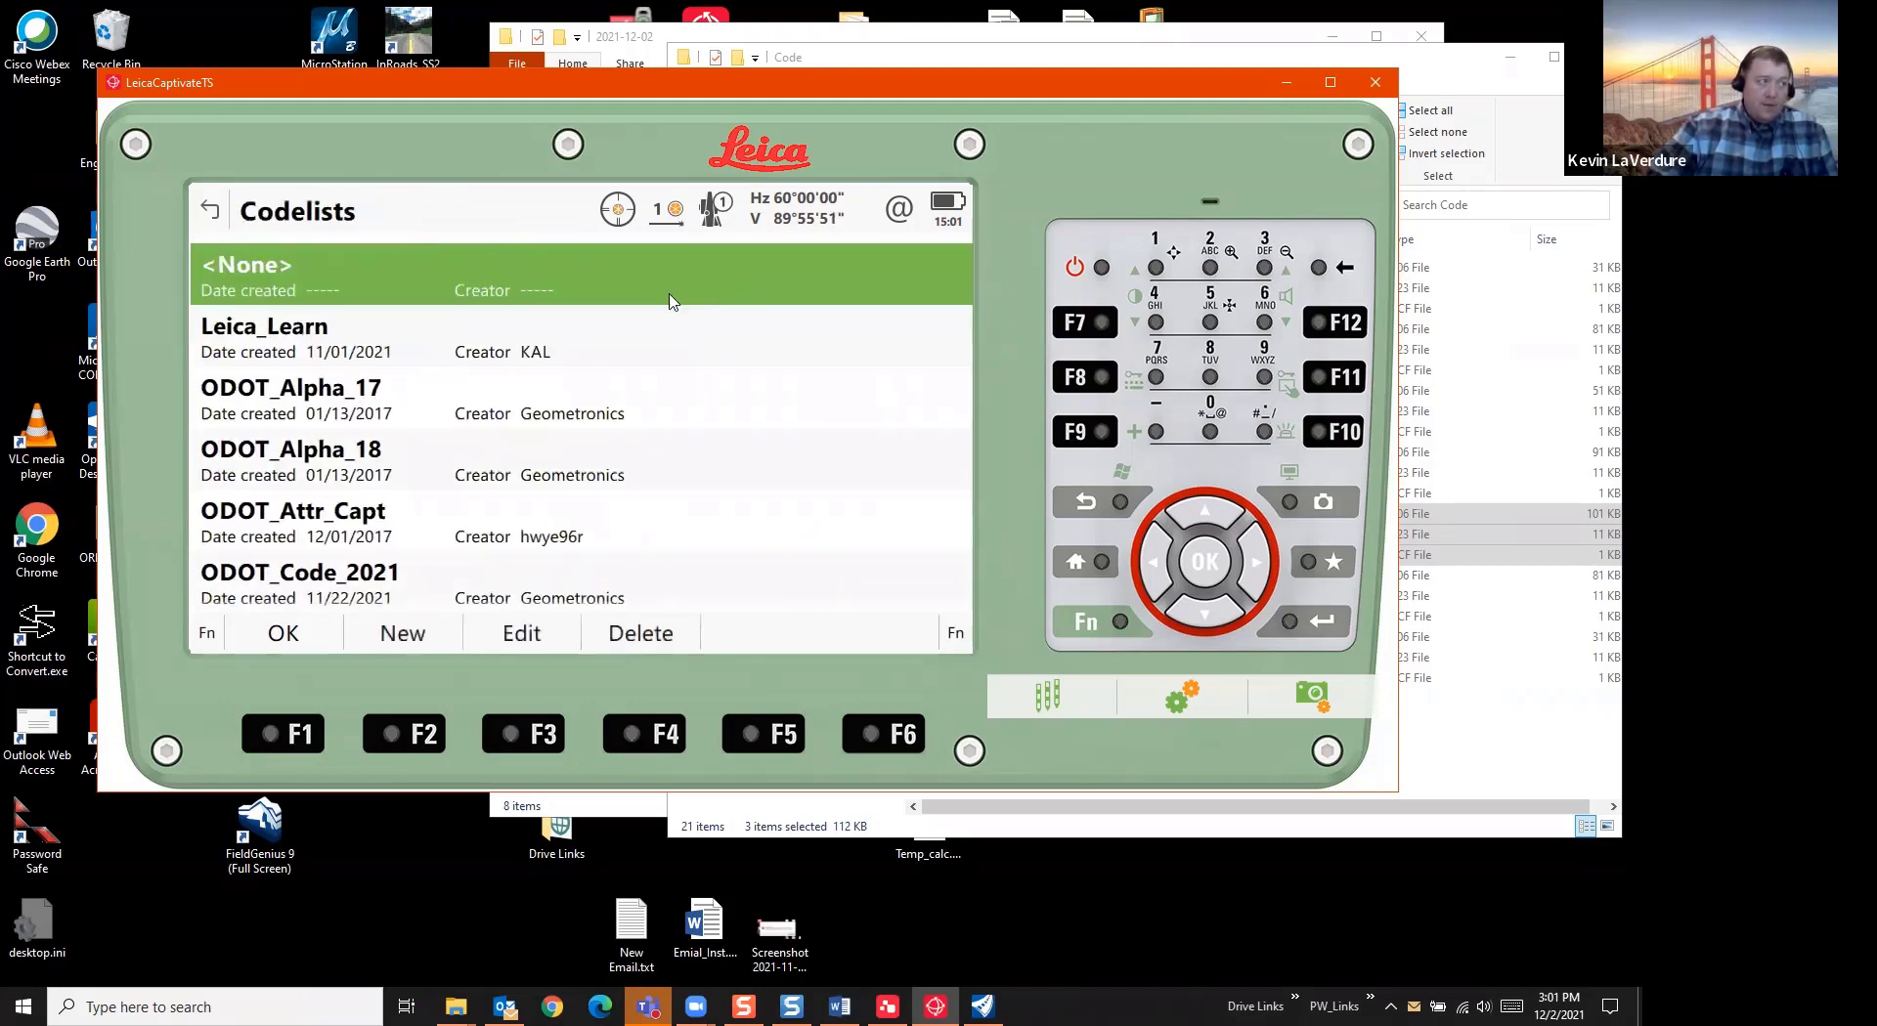
scroll(583, 517, down, 3)
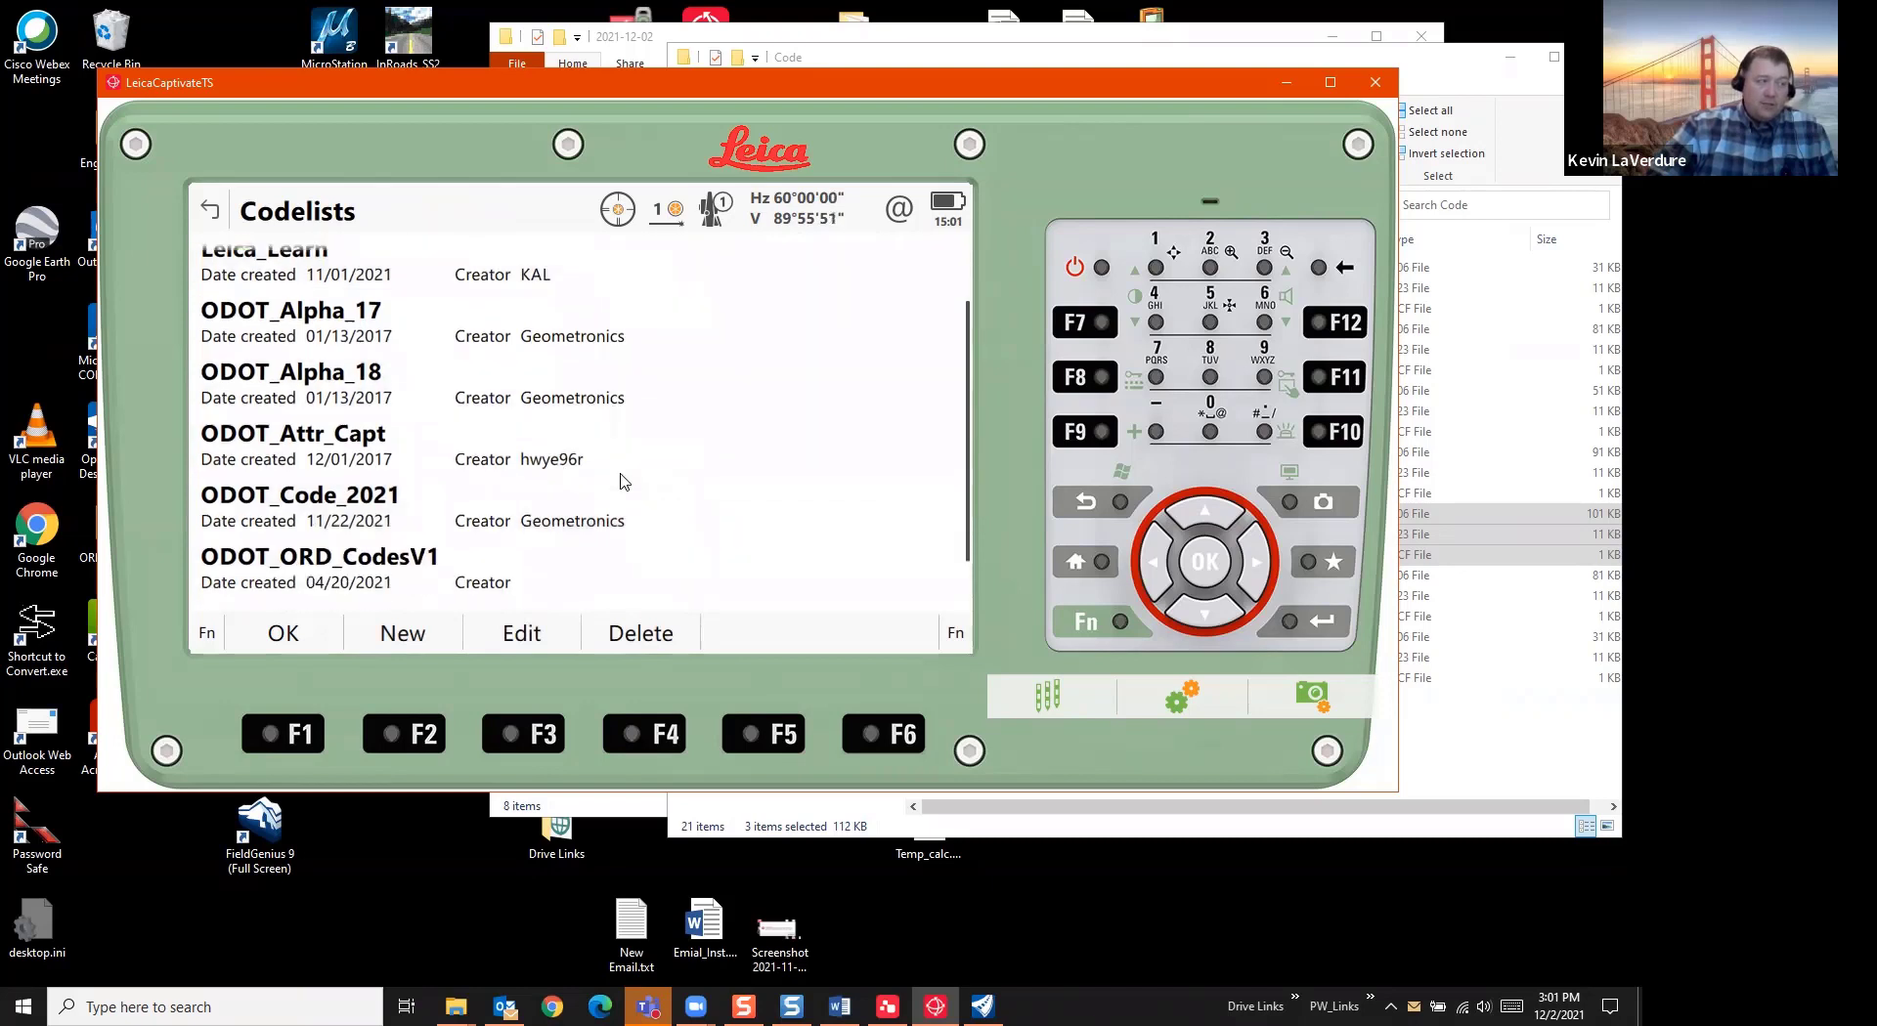
click(291, 459)
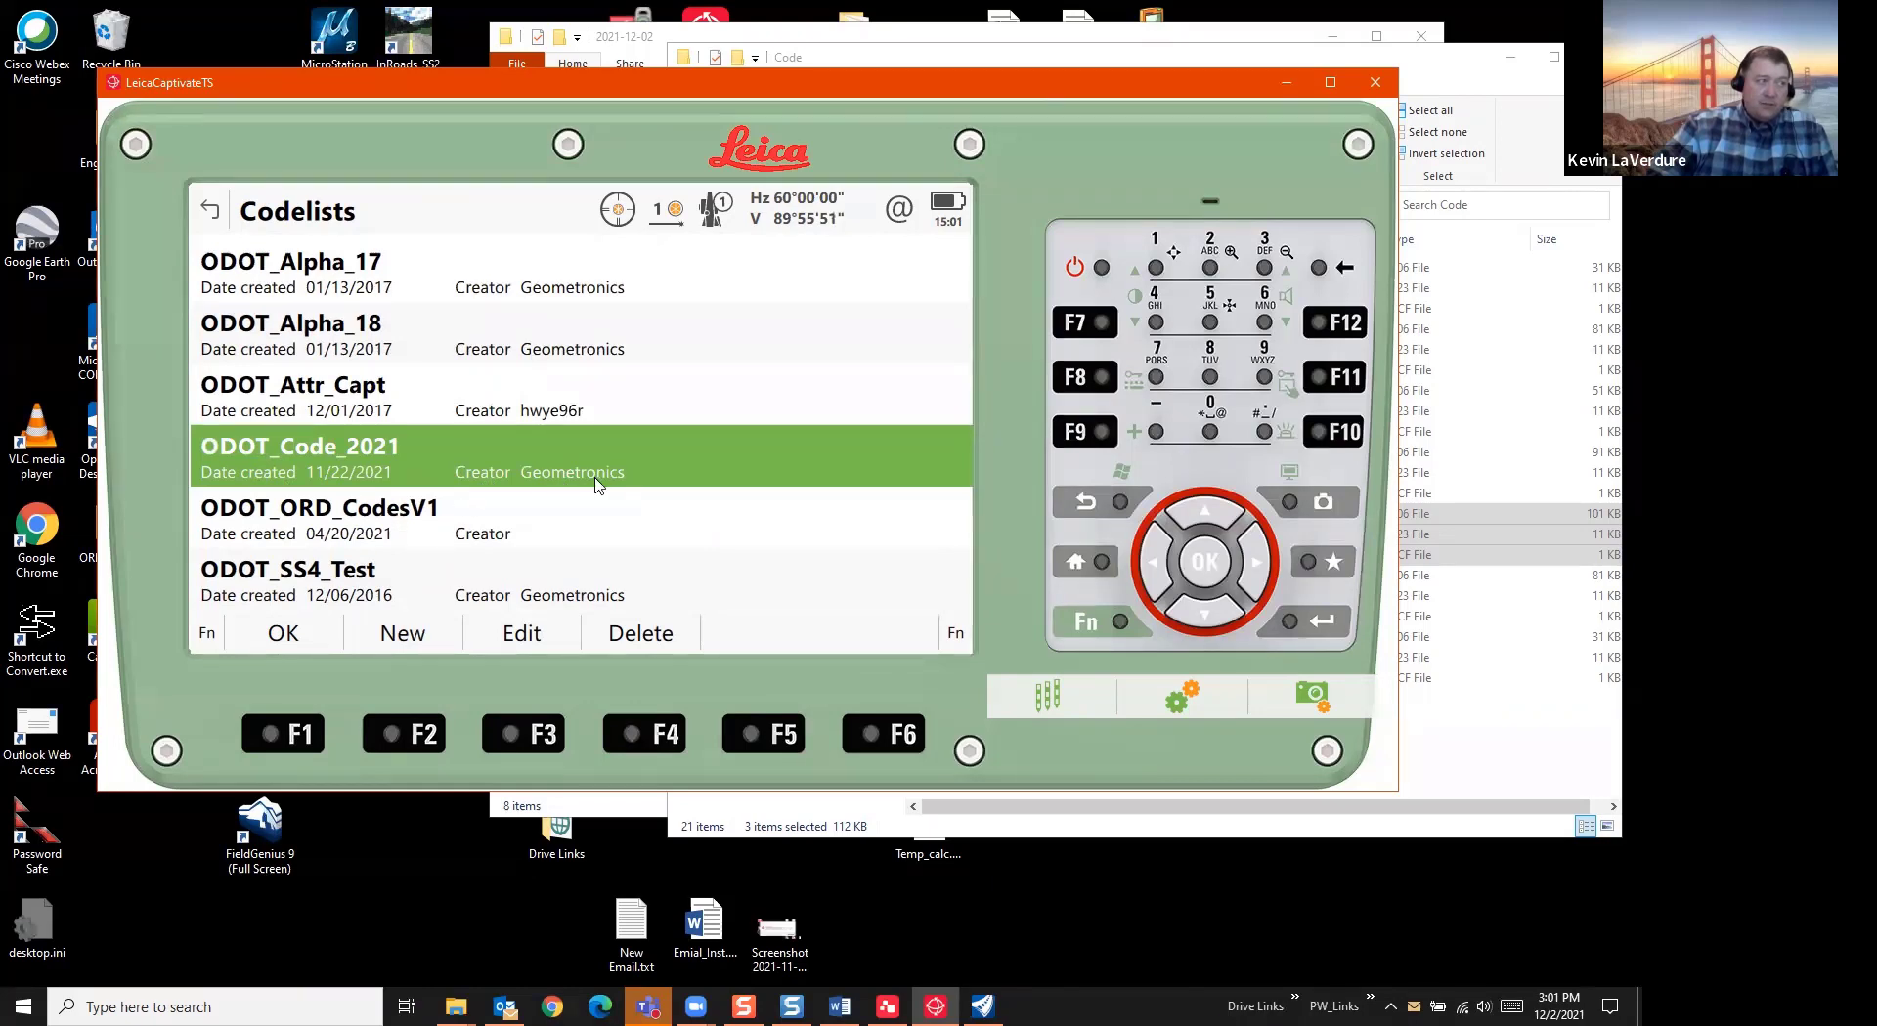
click(279, 643)
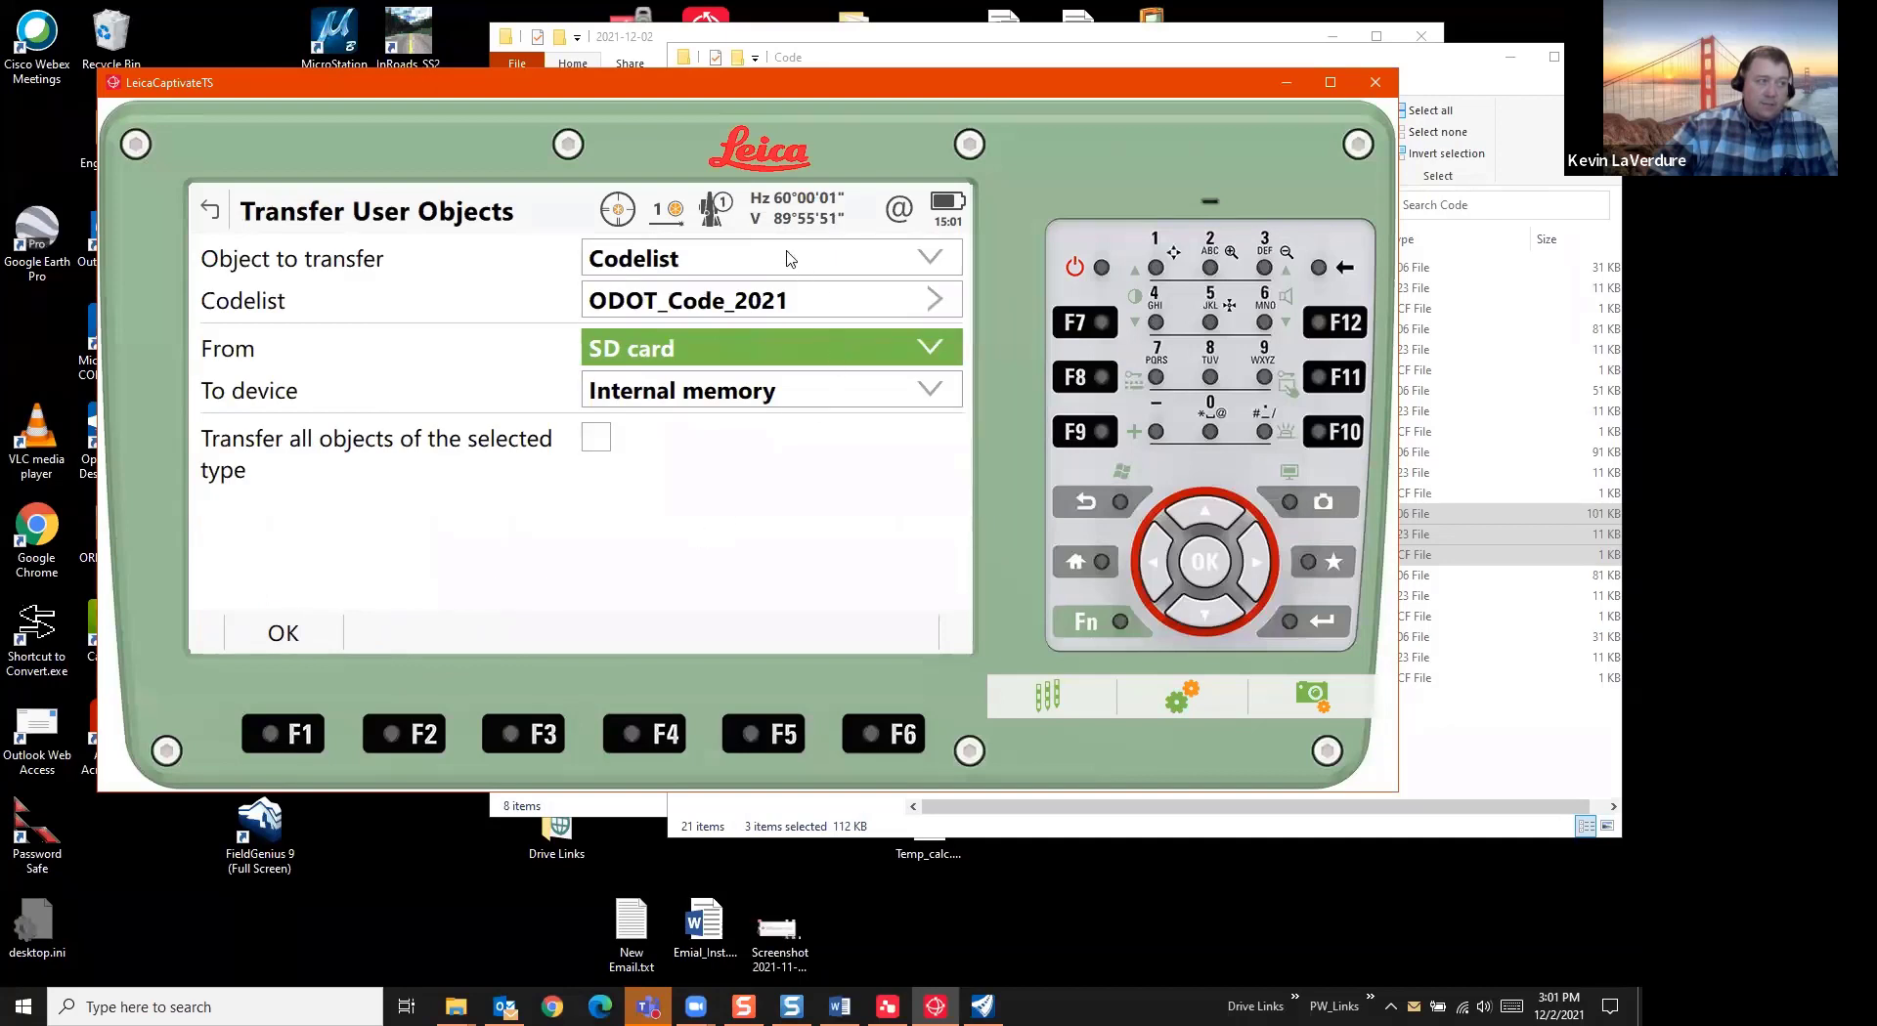
click(274, 645)
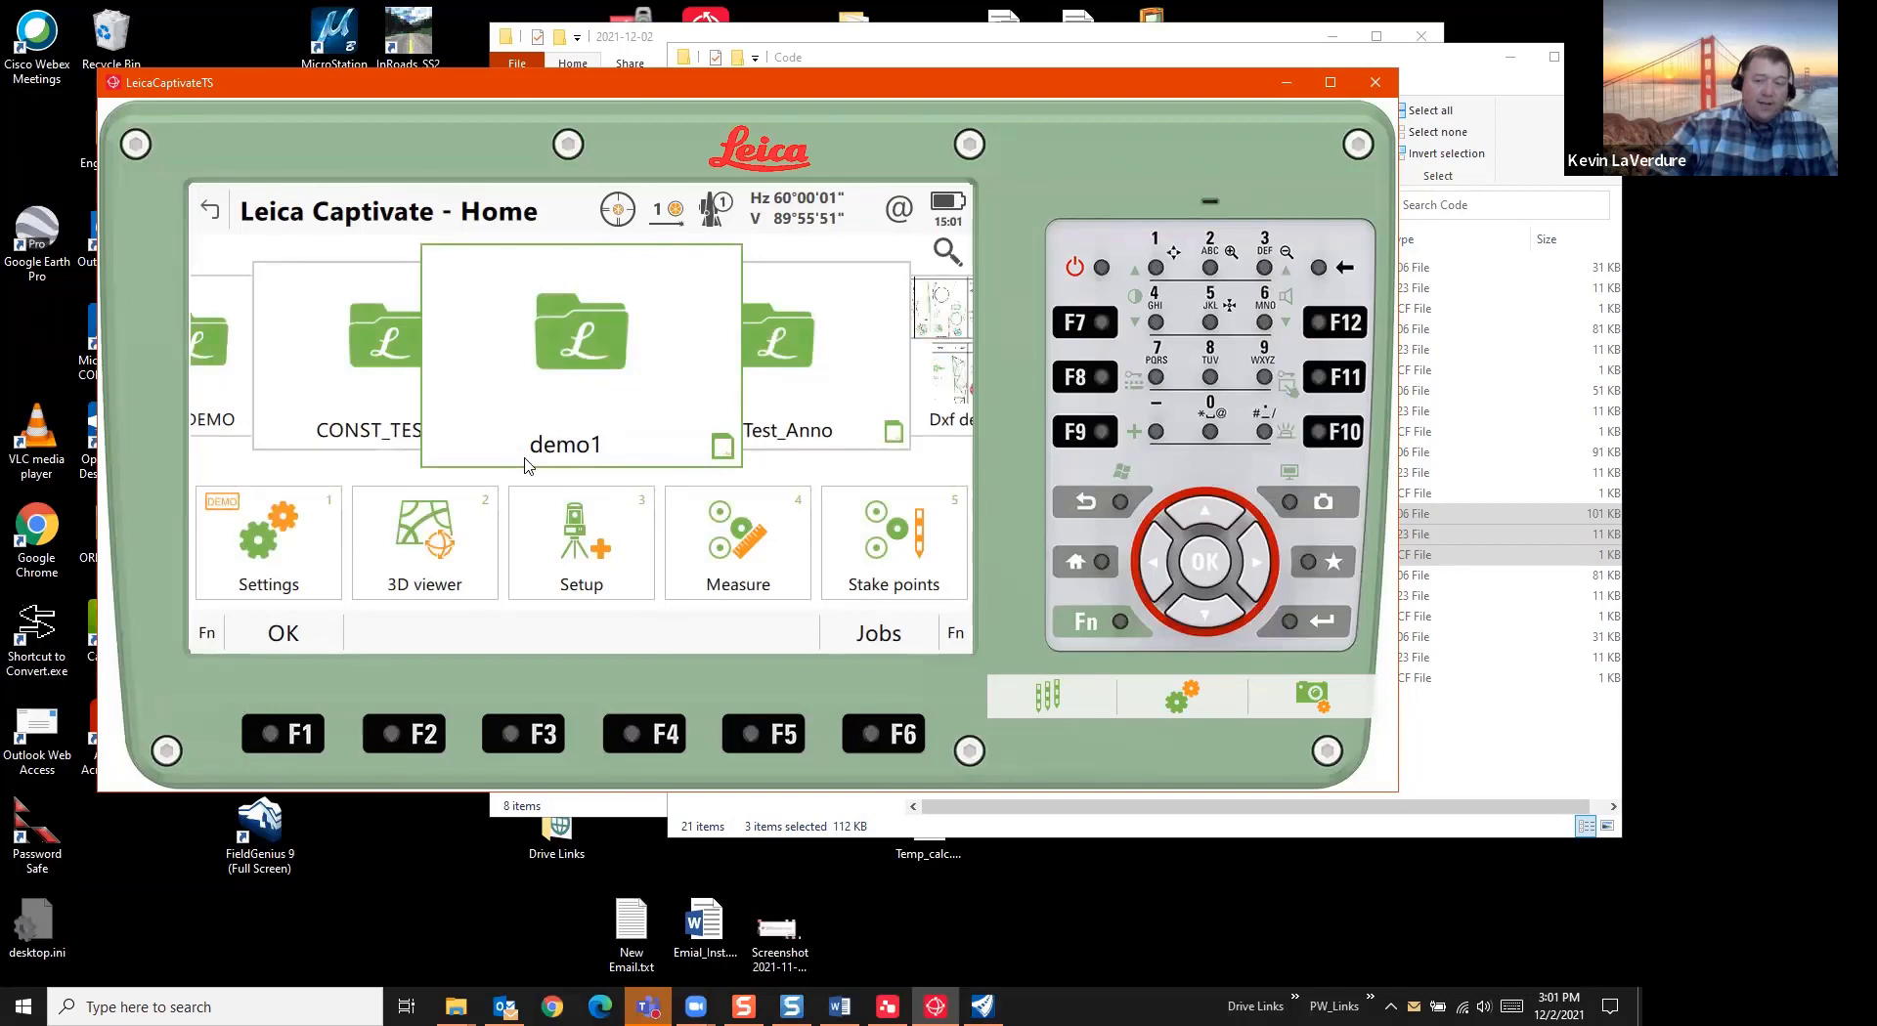
Start a new job named WEB_DEMO with the description TEST and enter the creator's initials
click(208, 636)
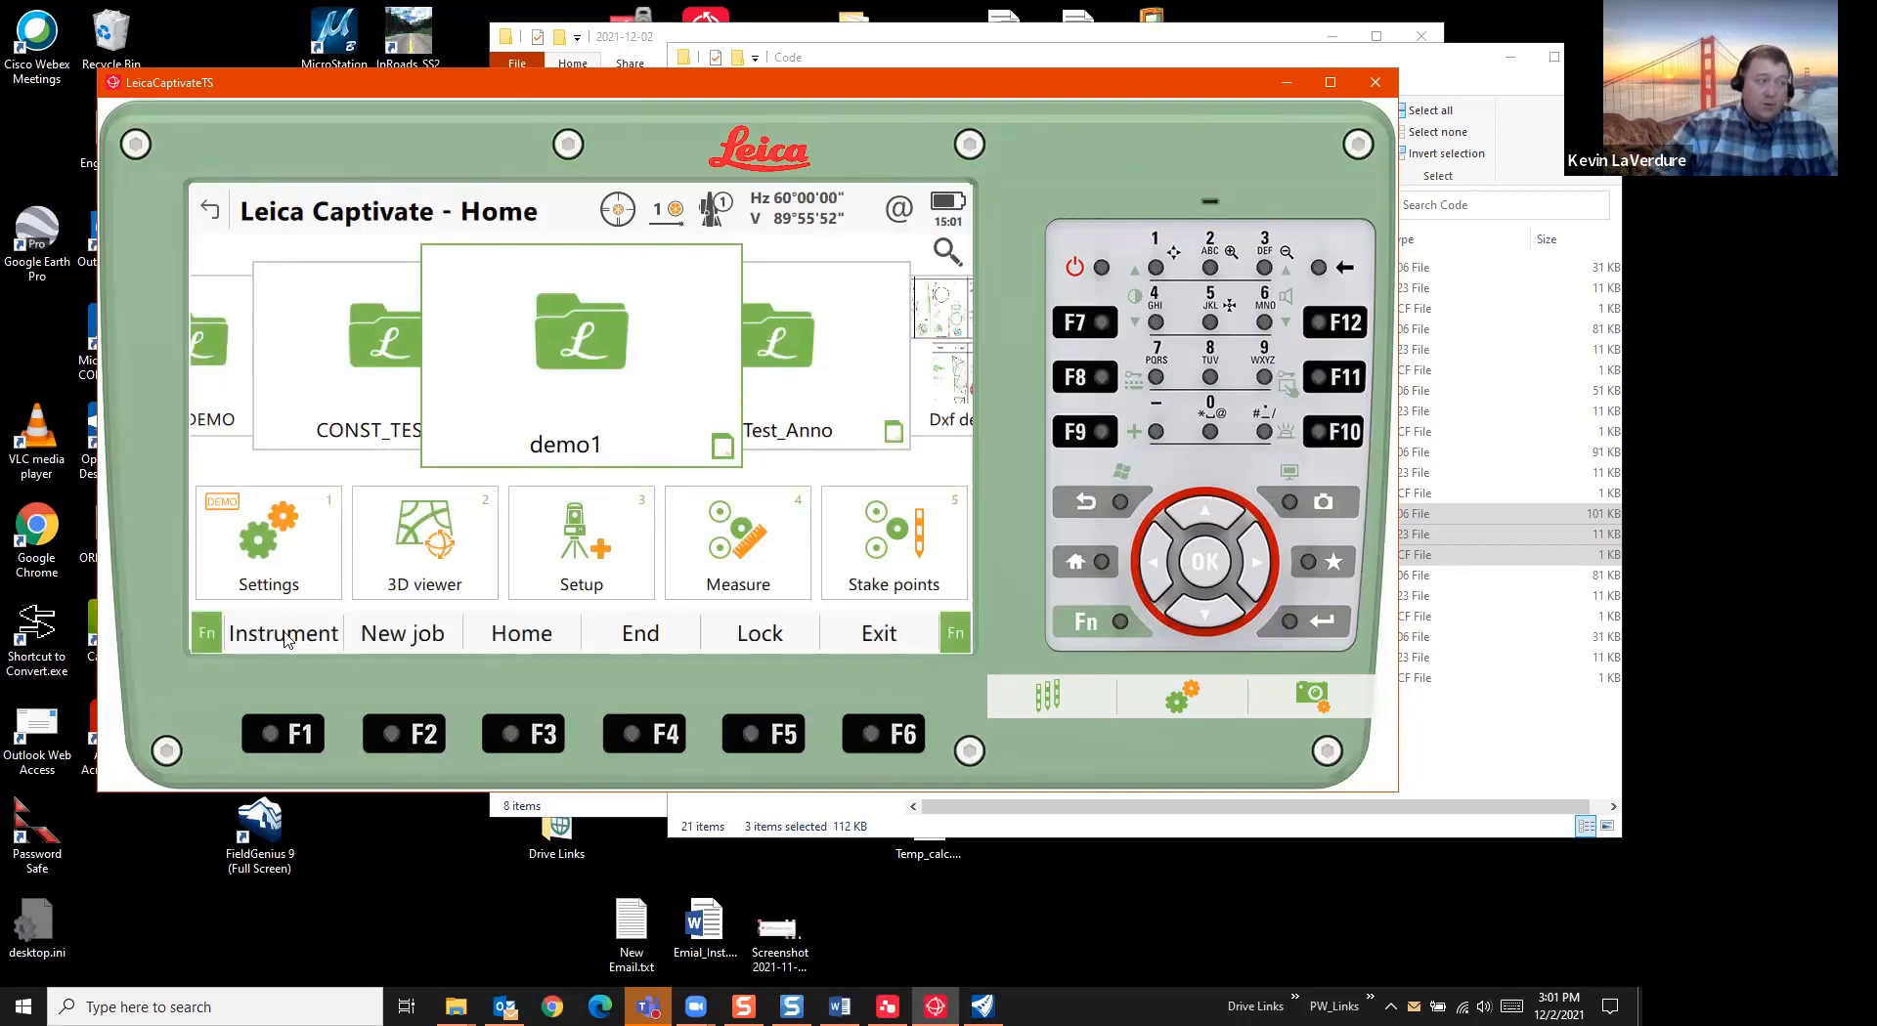
click(423, 637)
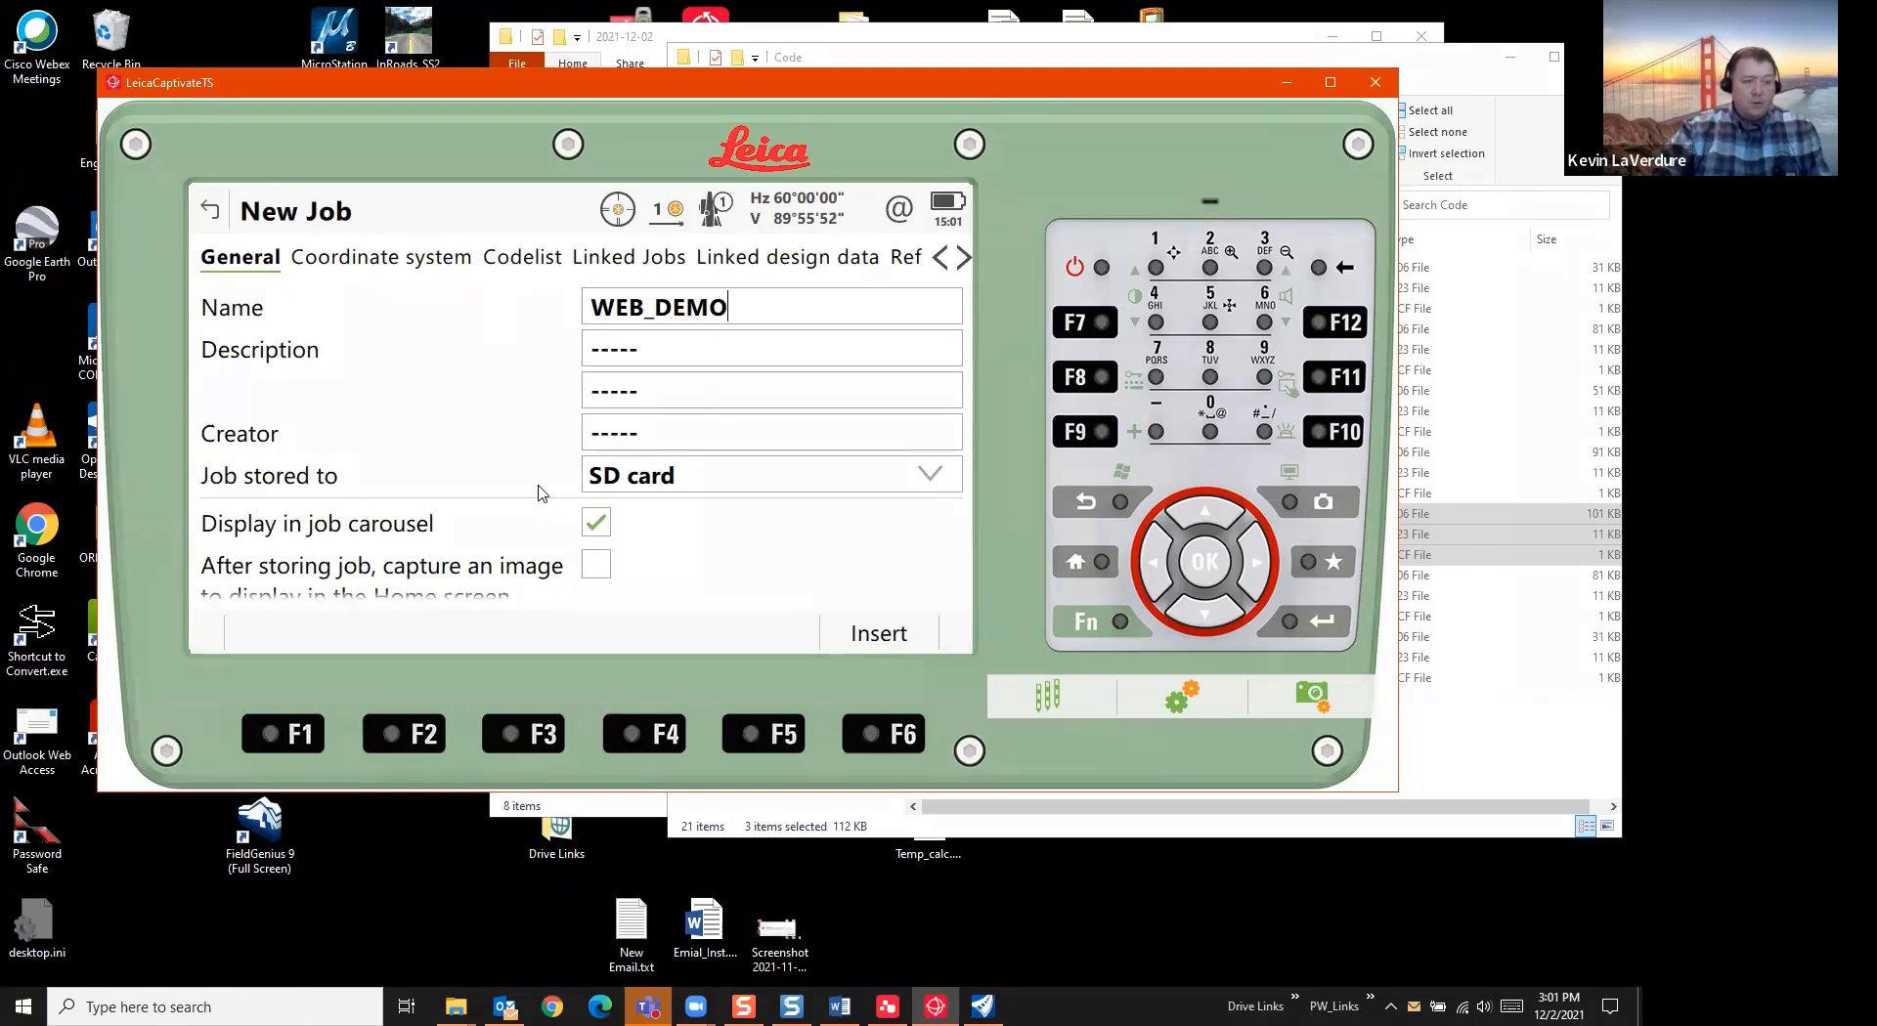
key(Return)
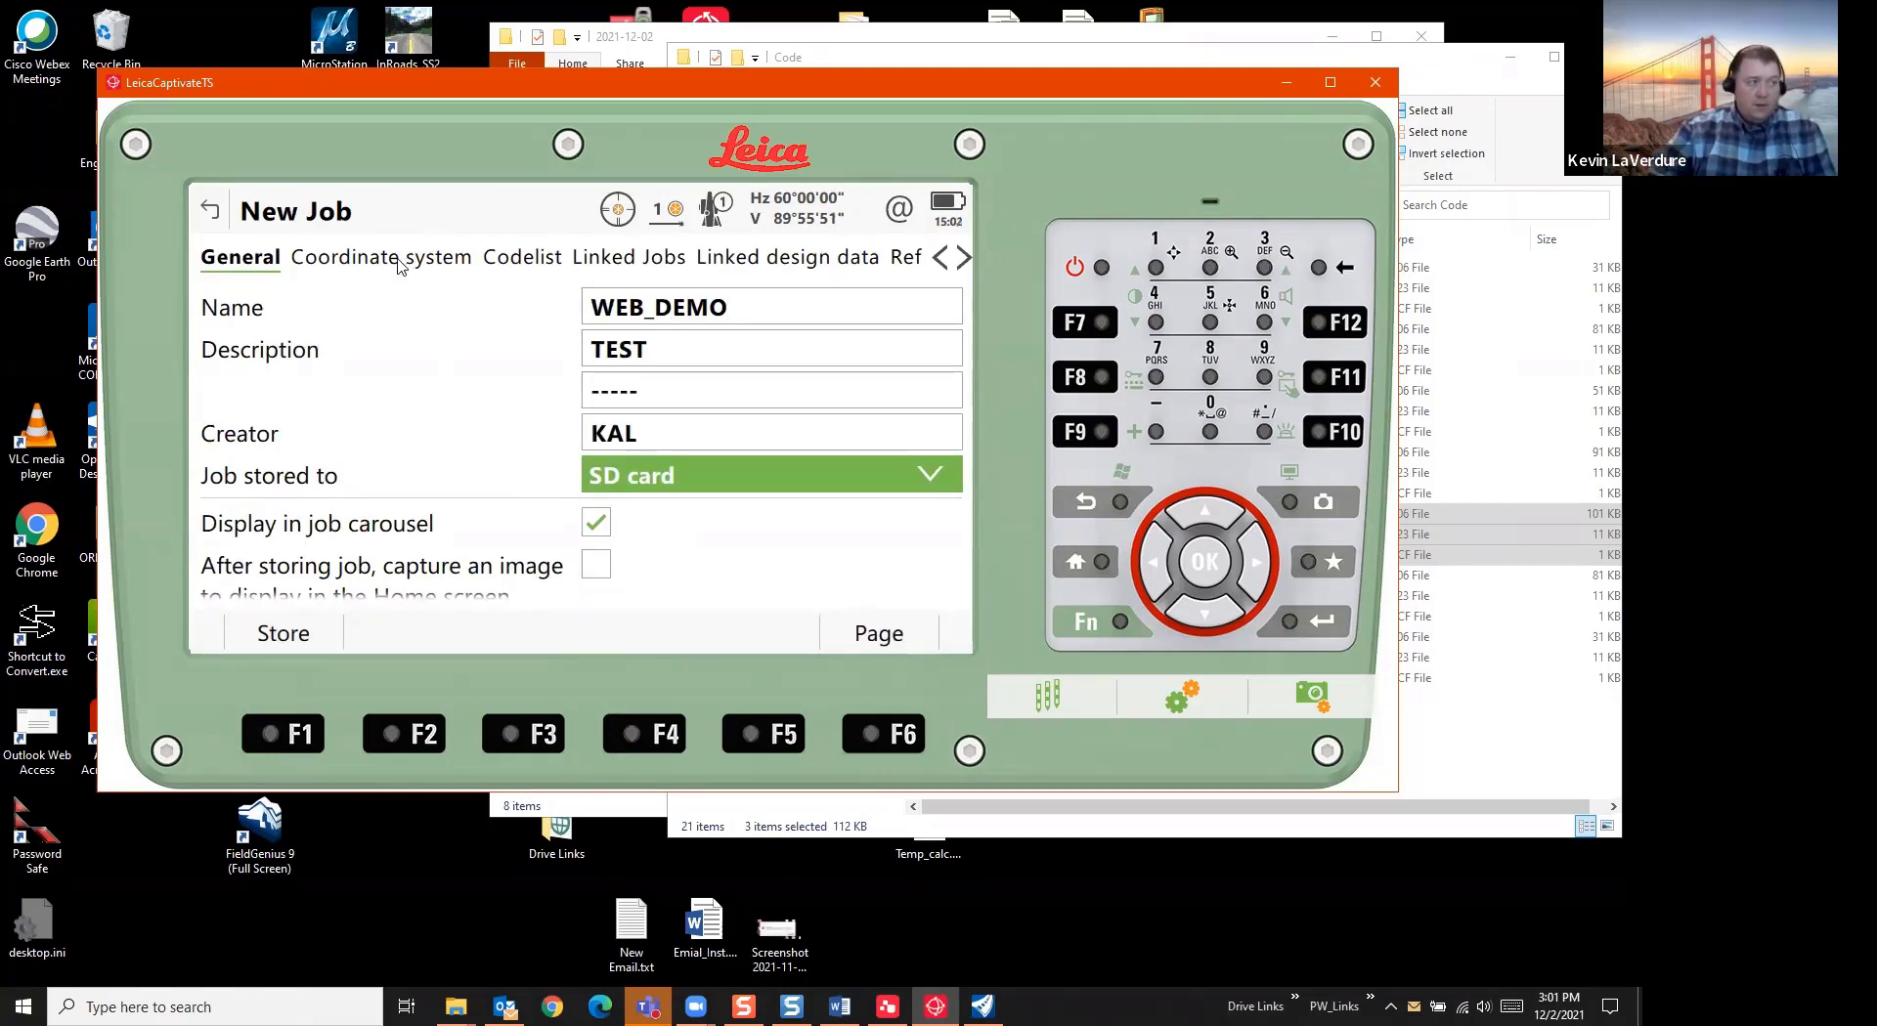
Check the new job's coordinate system, assign ODOT_Code_2021 as its codelist and store the job
click(398, 262)
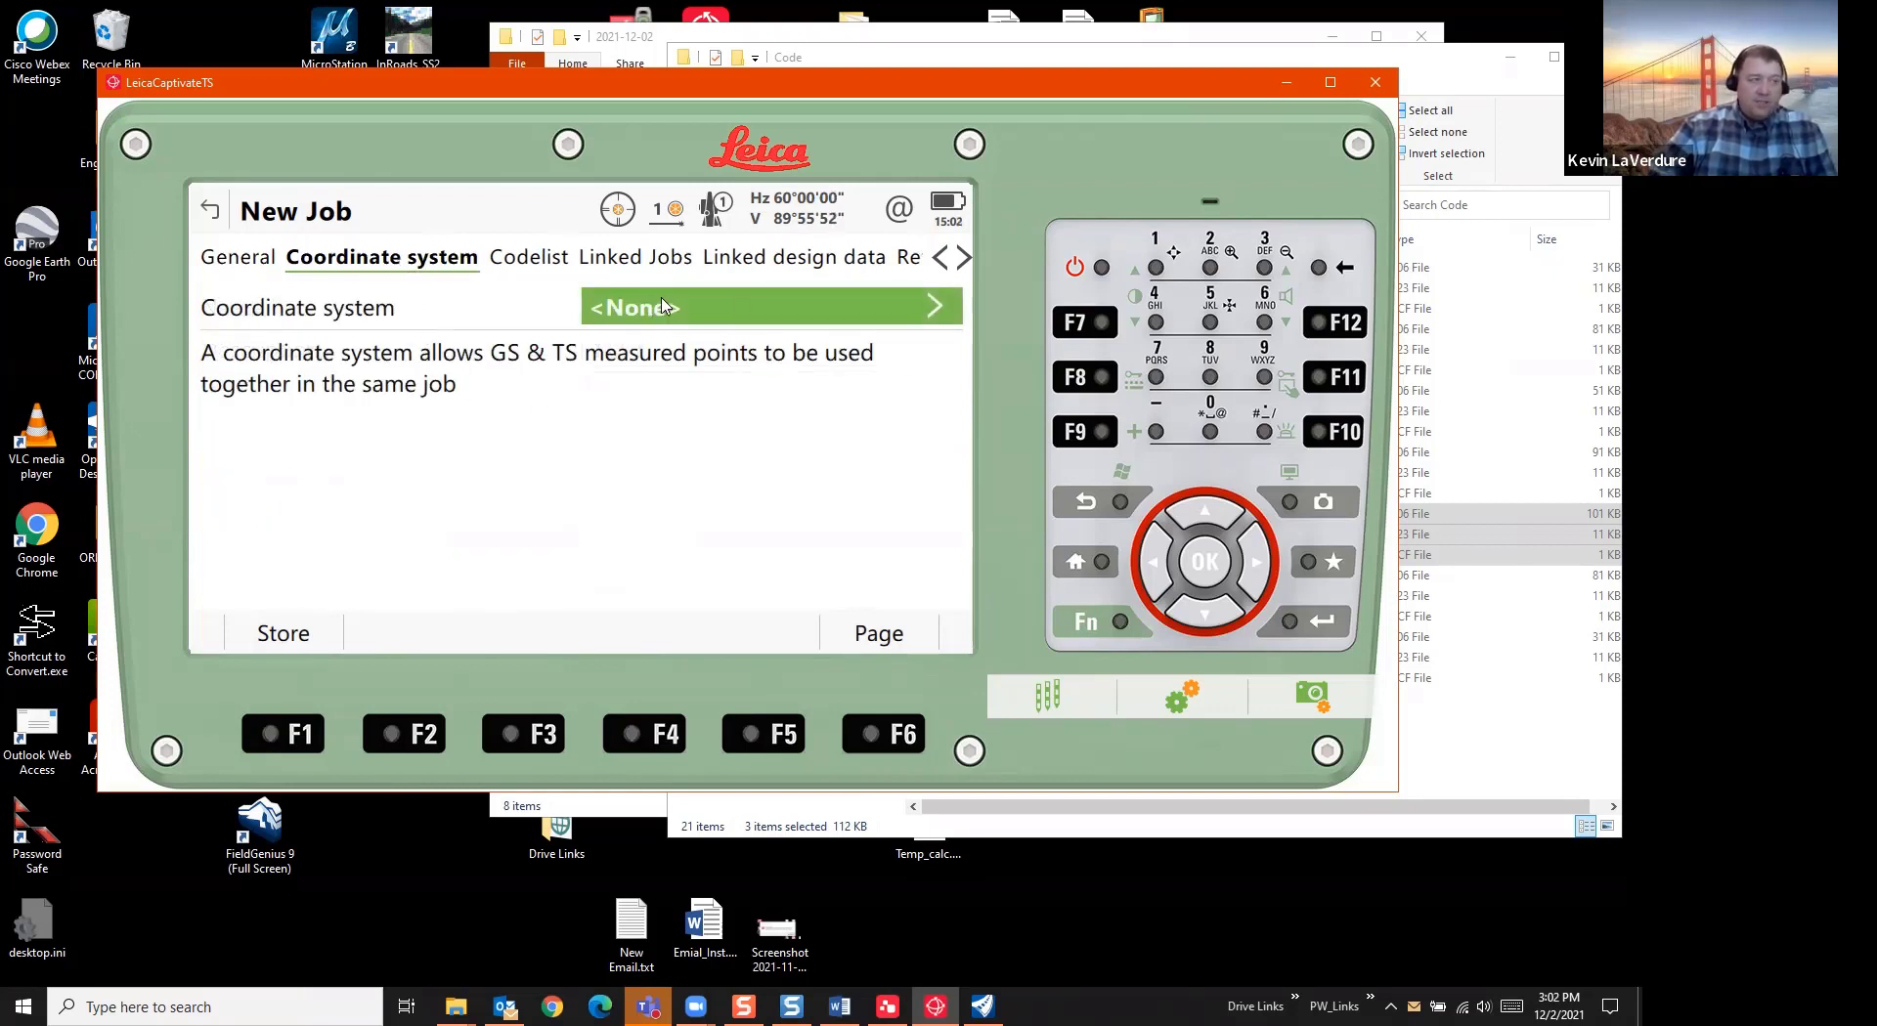
click(521, 264)
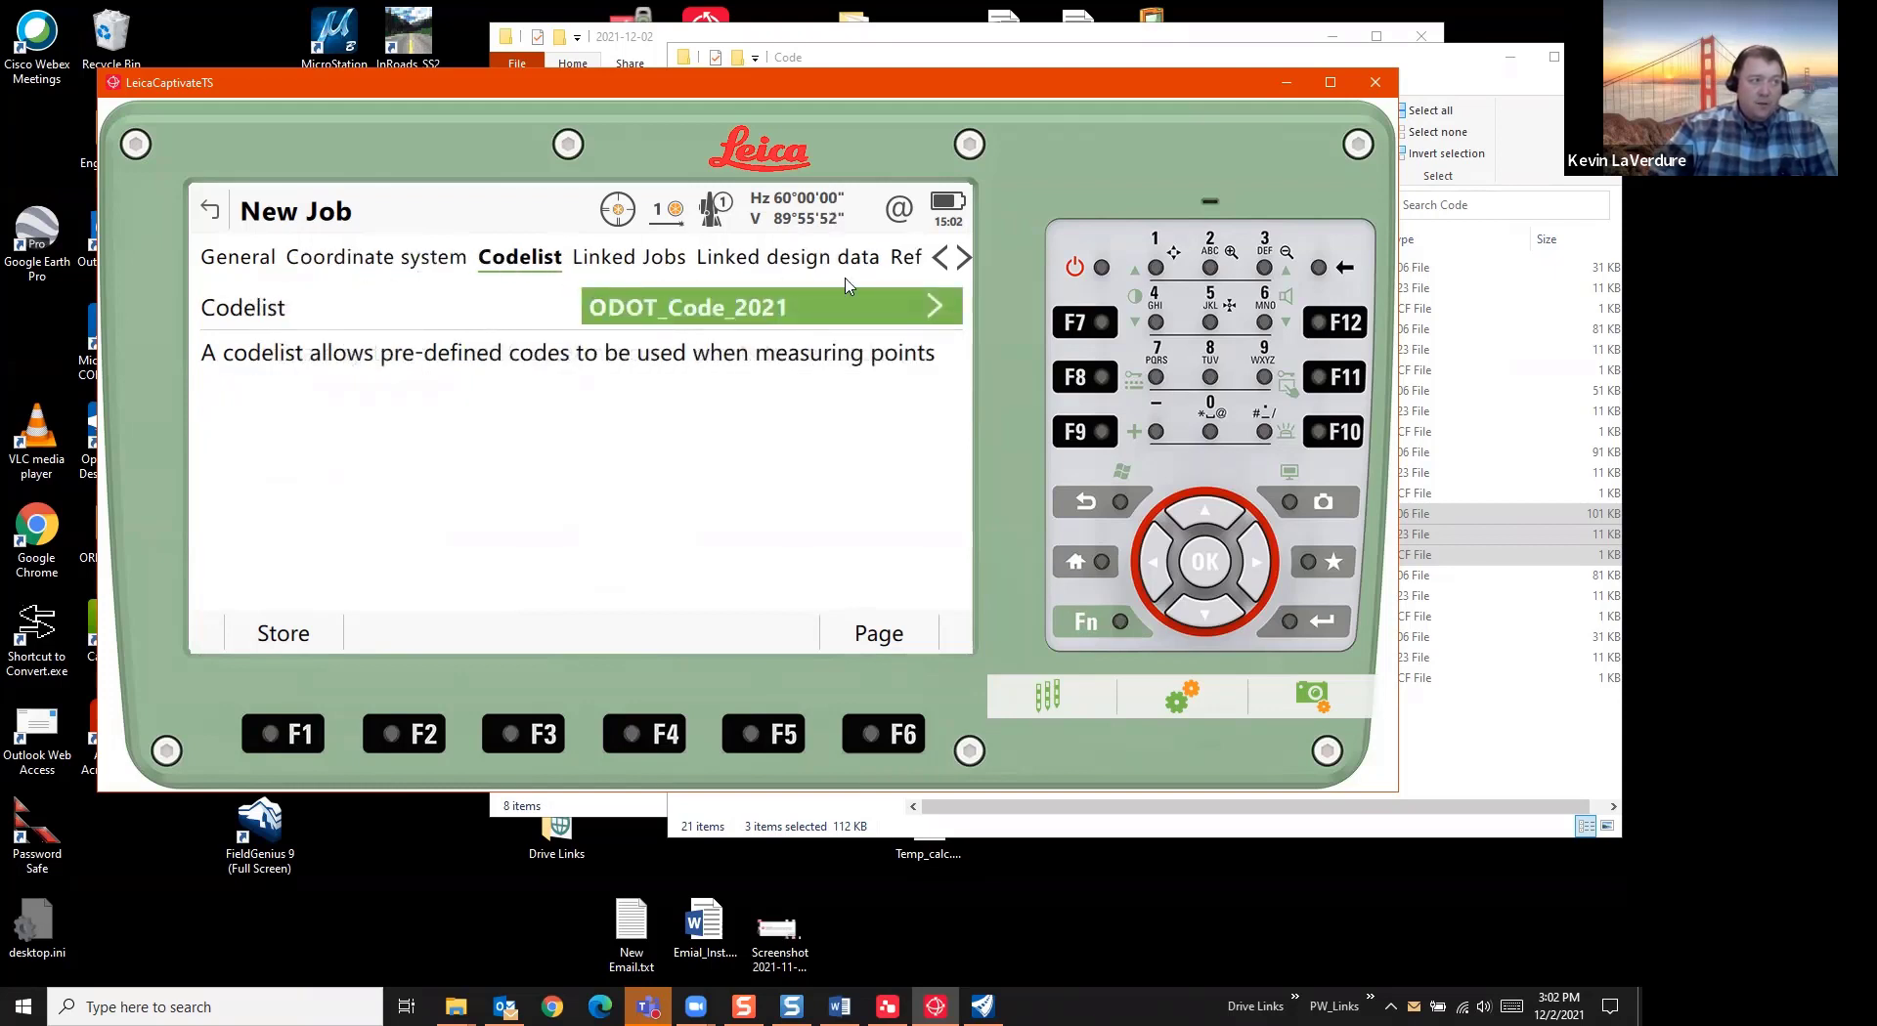
click(718, 314)
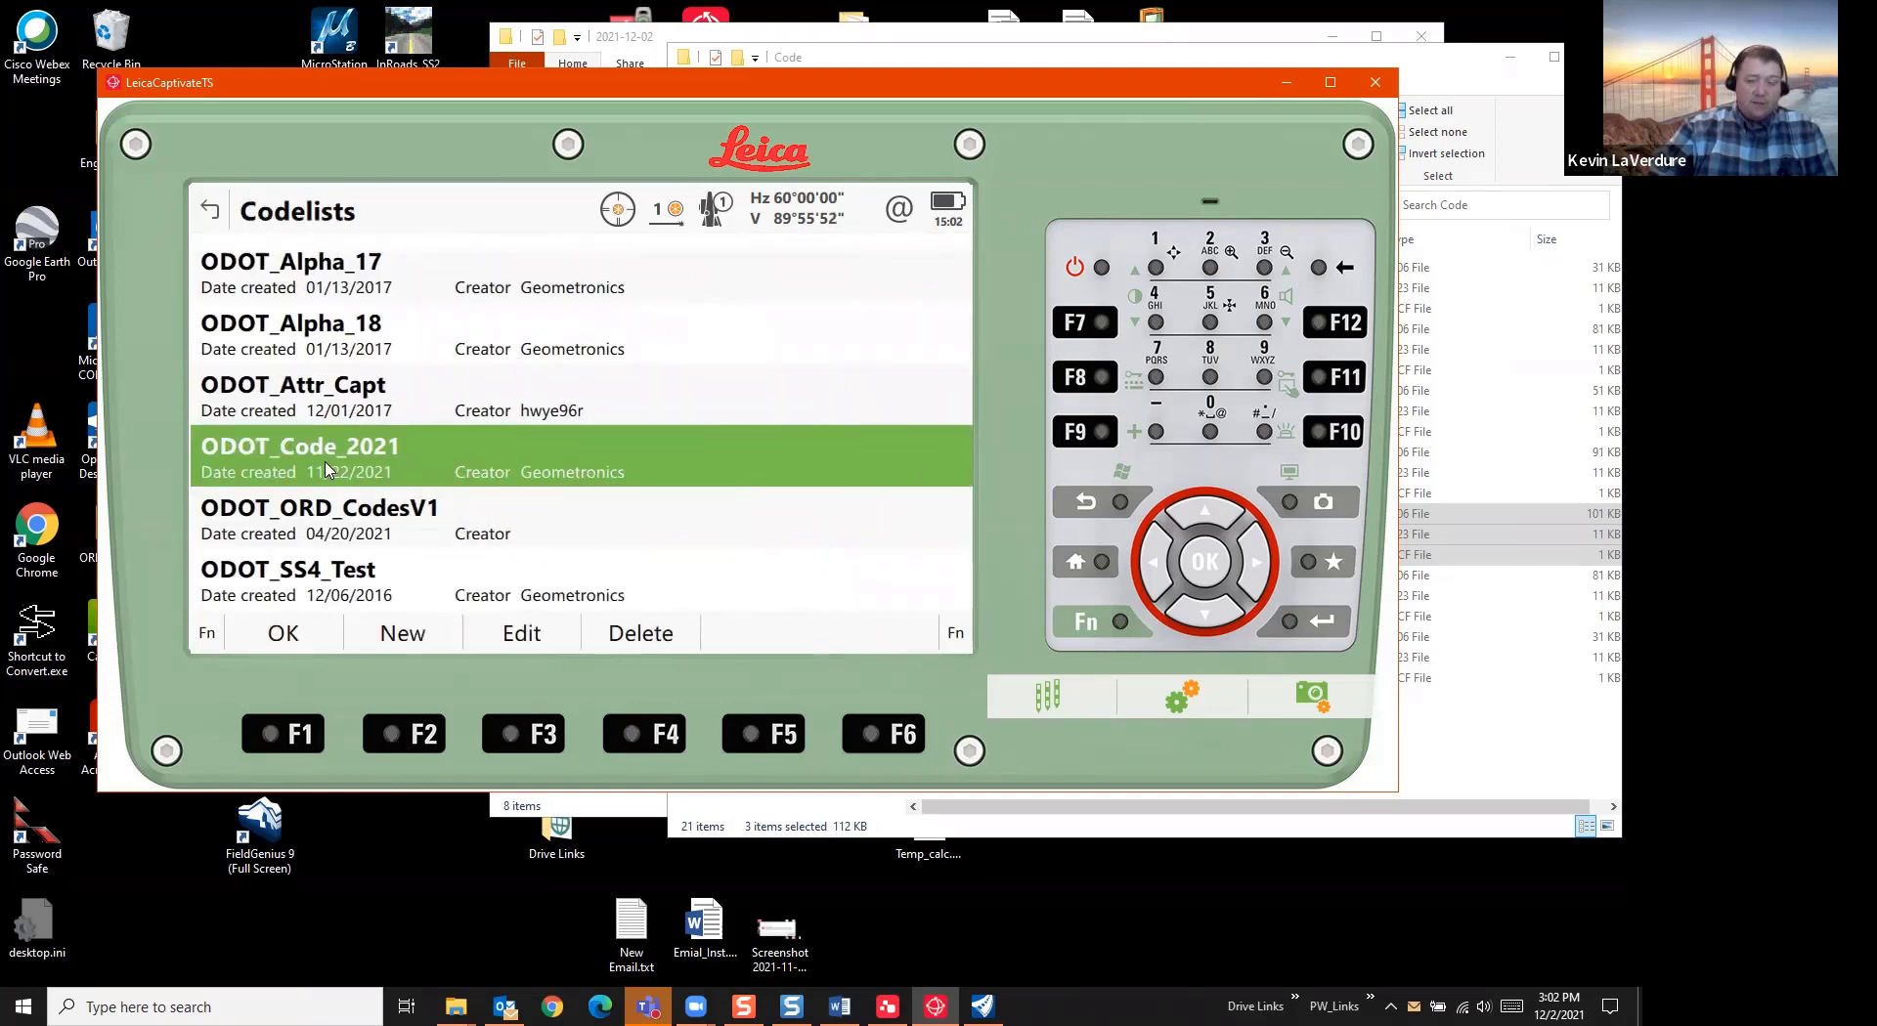
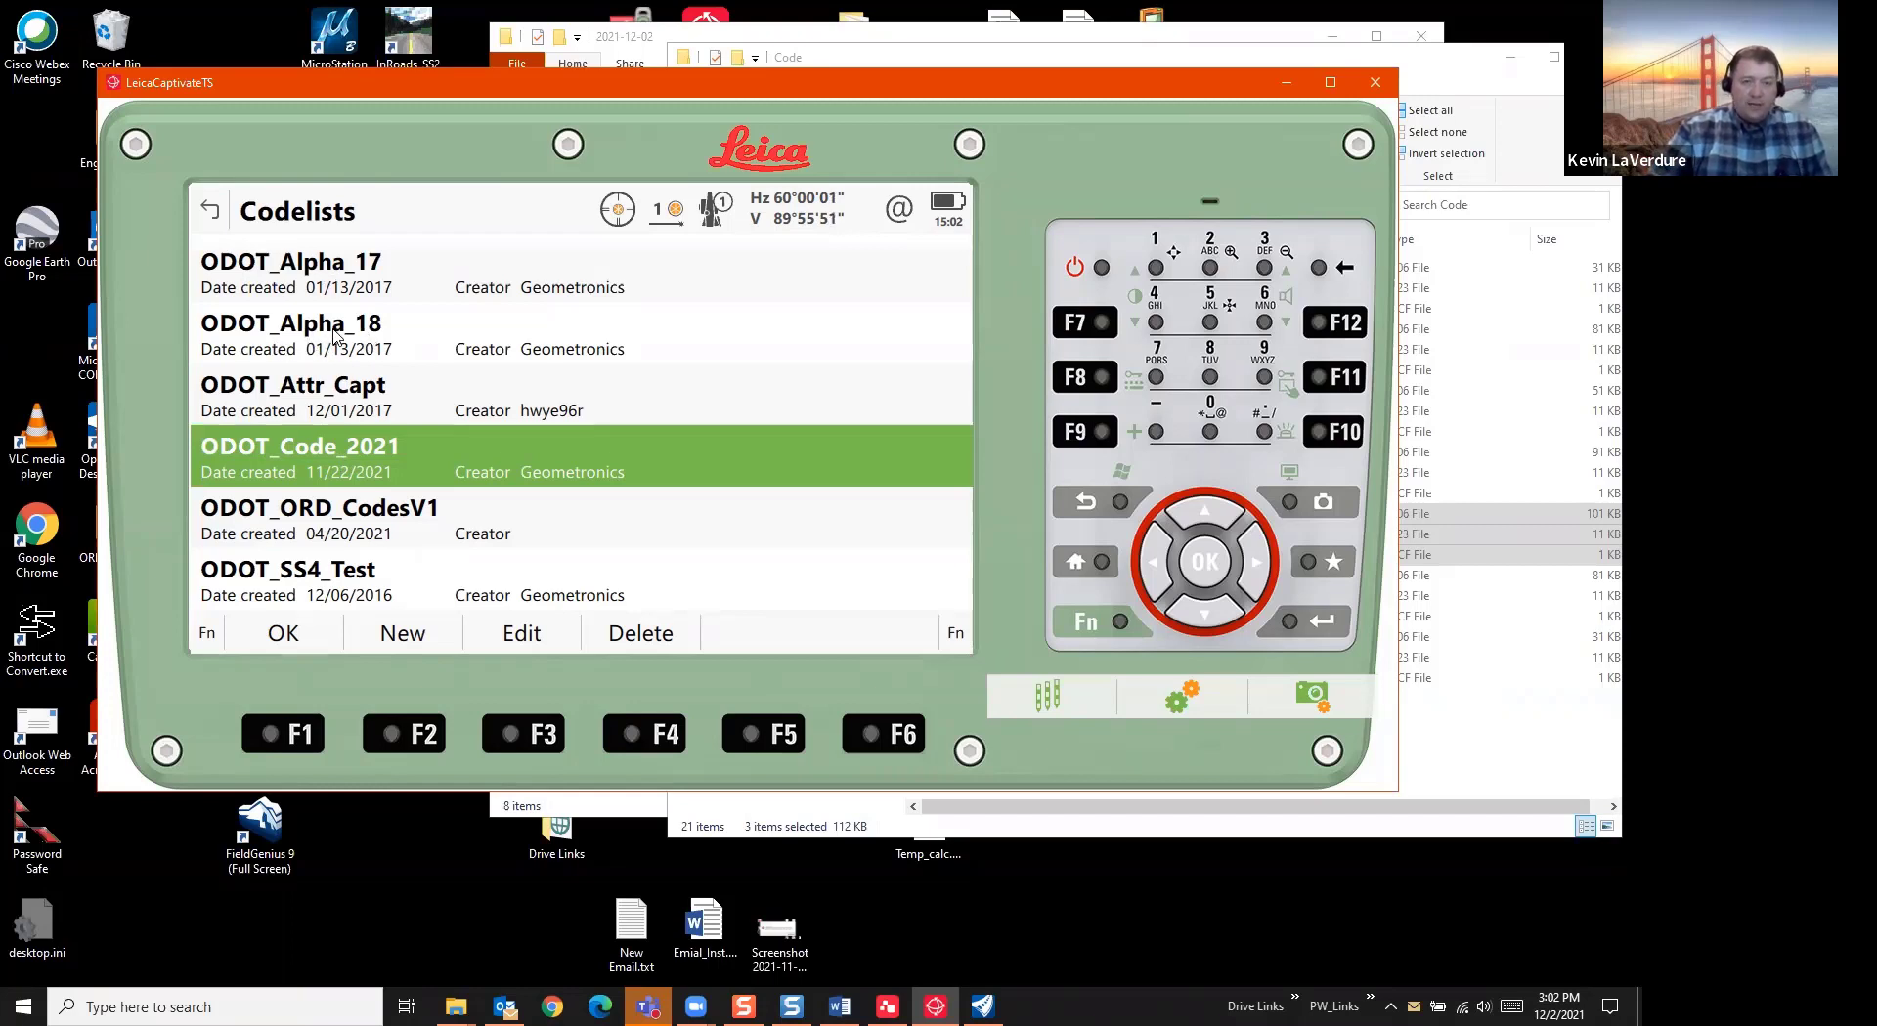
click(290, 640)
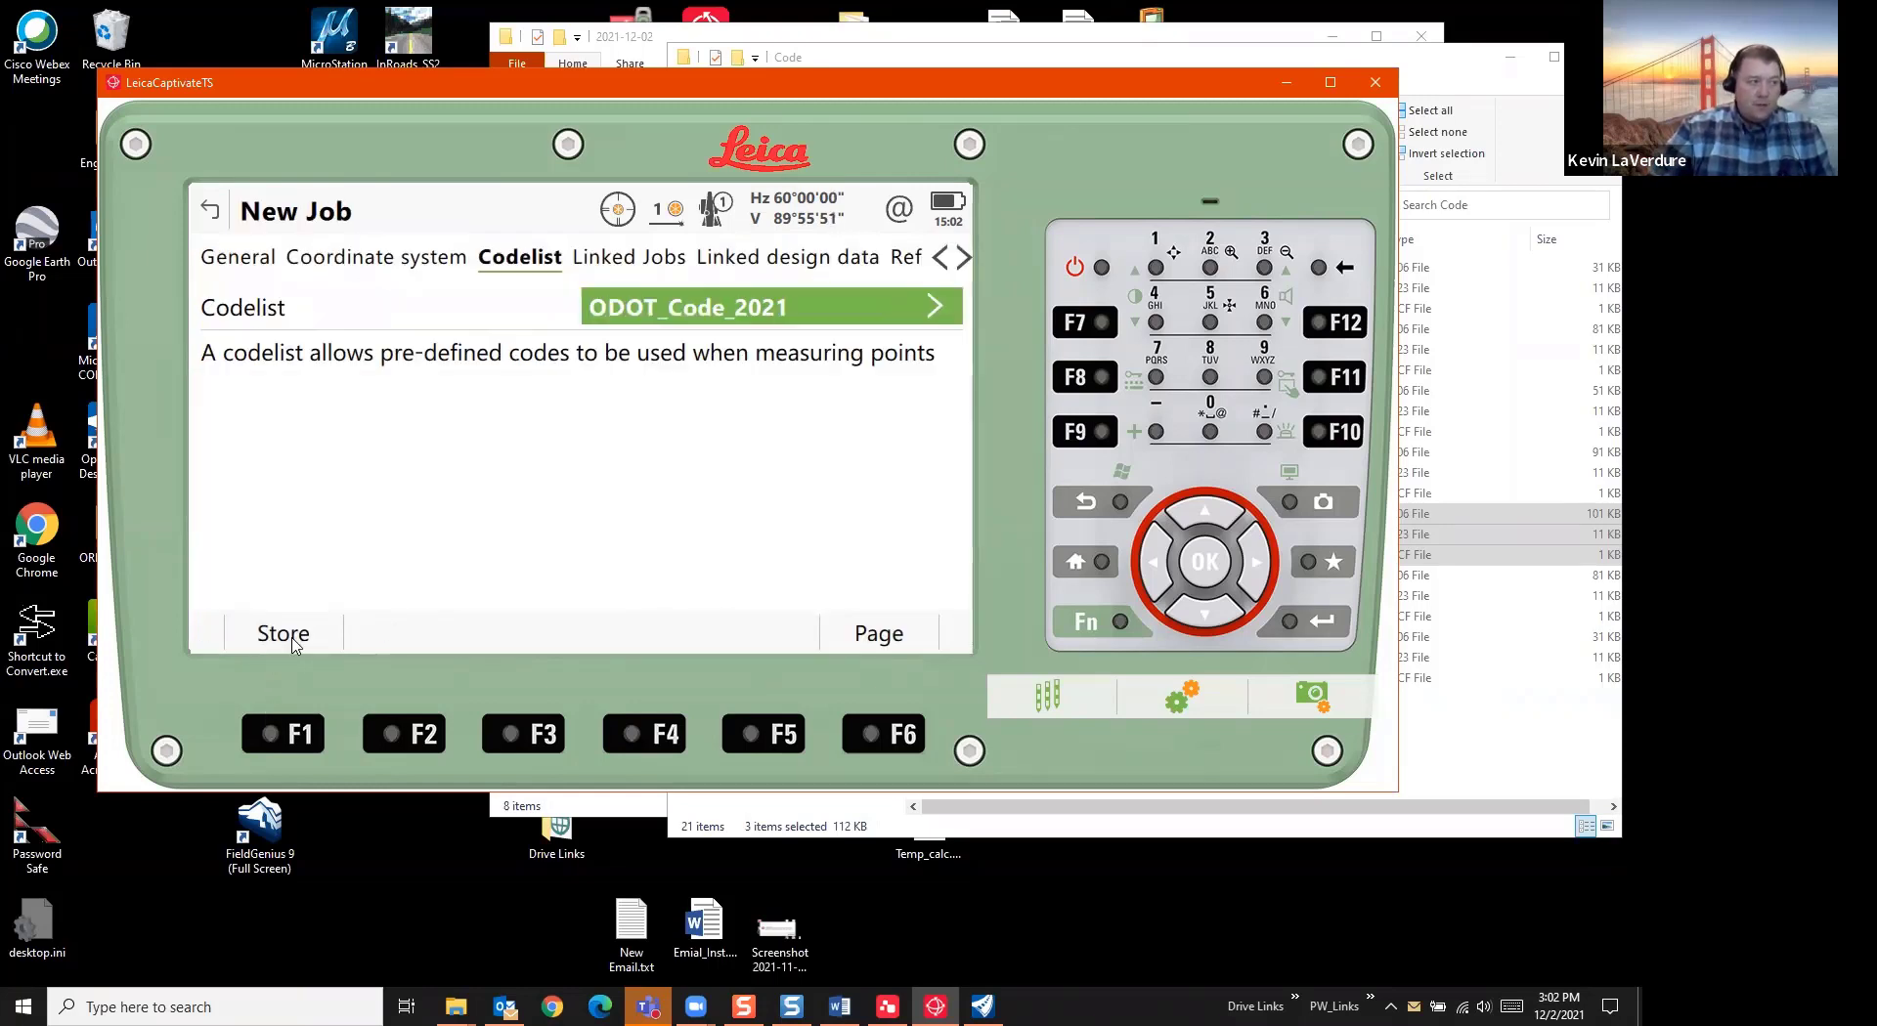
click(292, 646)
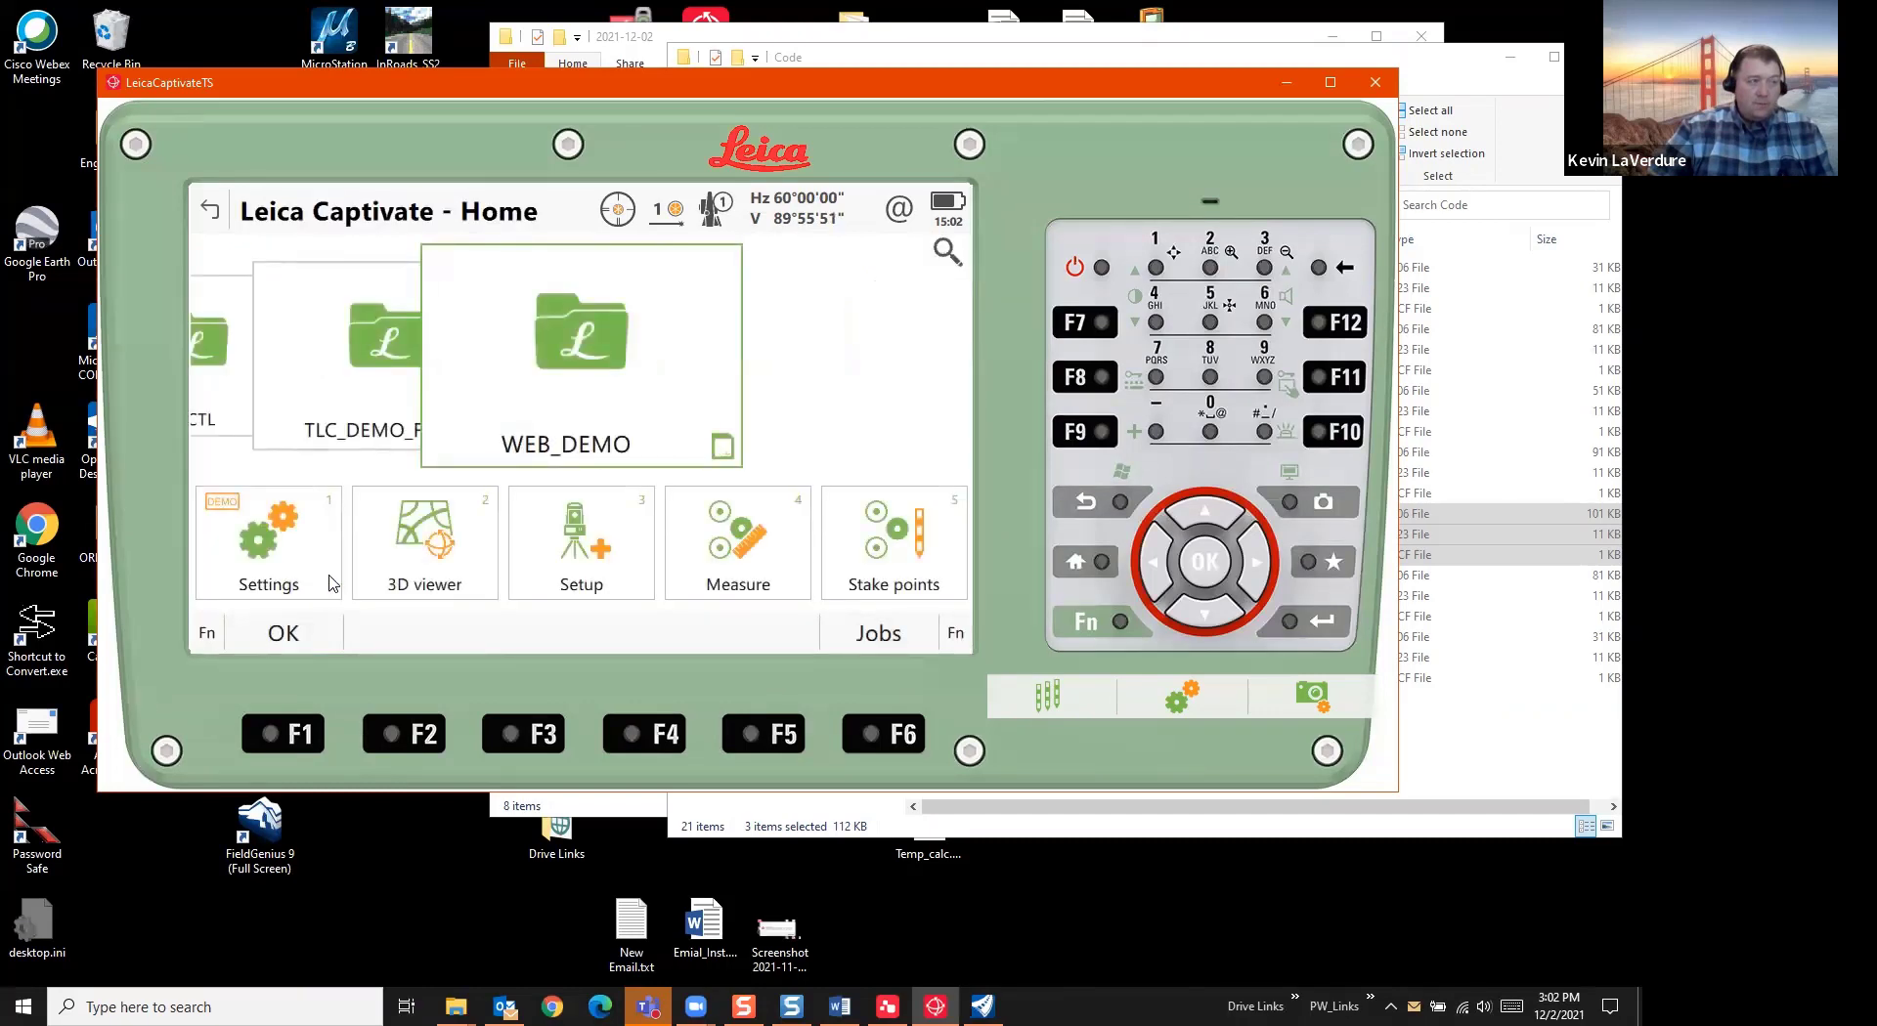
Start an ASCII data import from the SD card into WEB_DEMO and choose Infinity_Class_Metric.csv as the source file
click(420, 413)
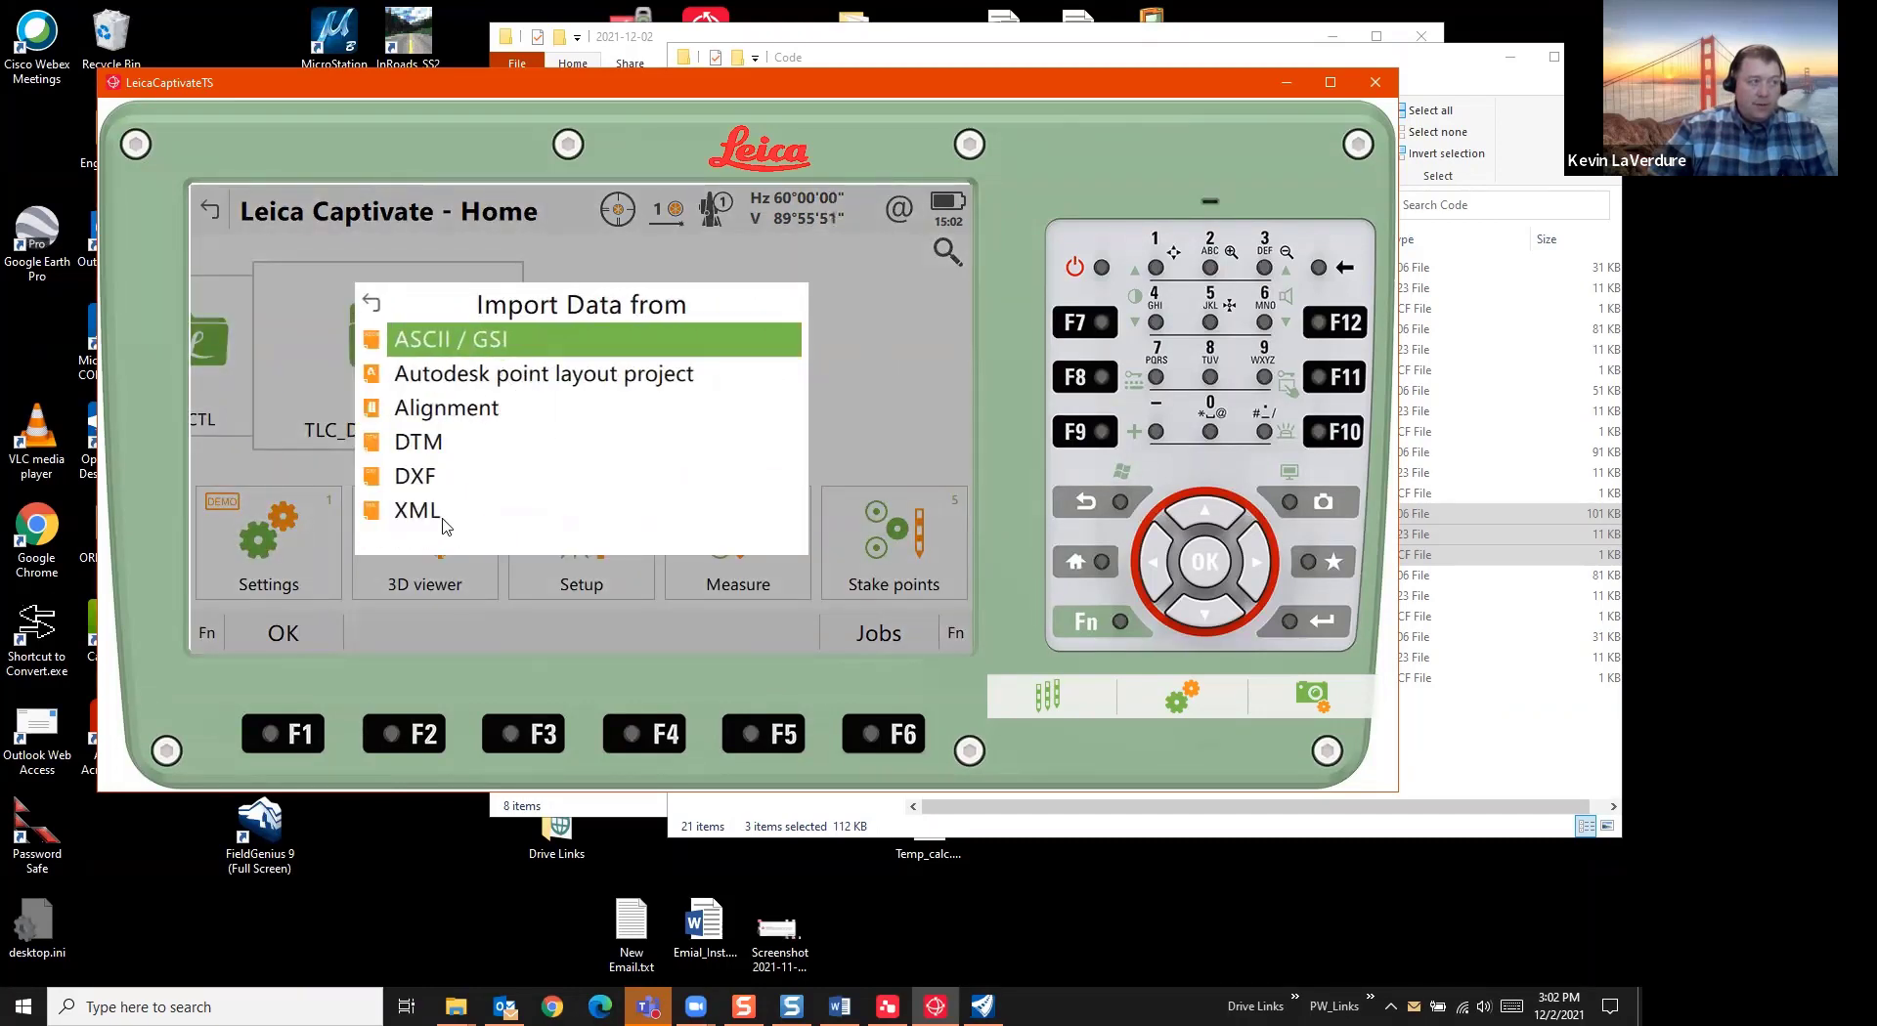
click(427, 344)
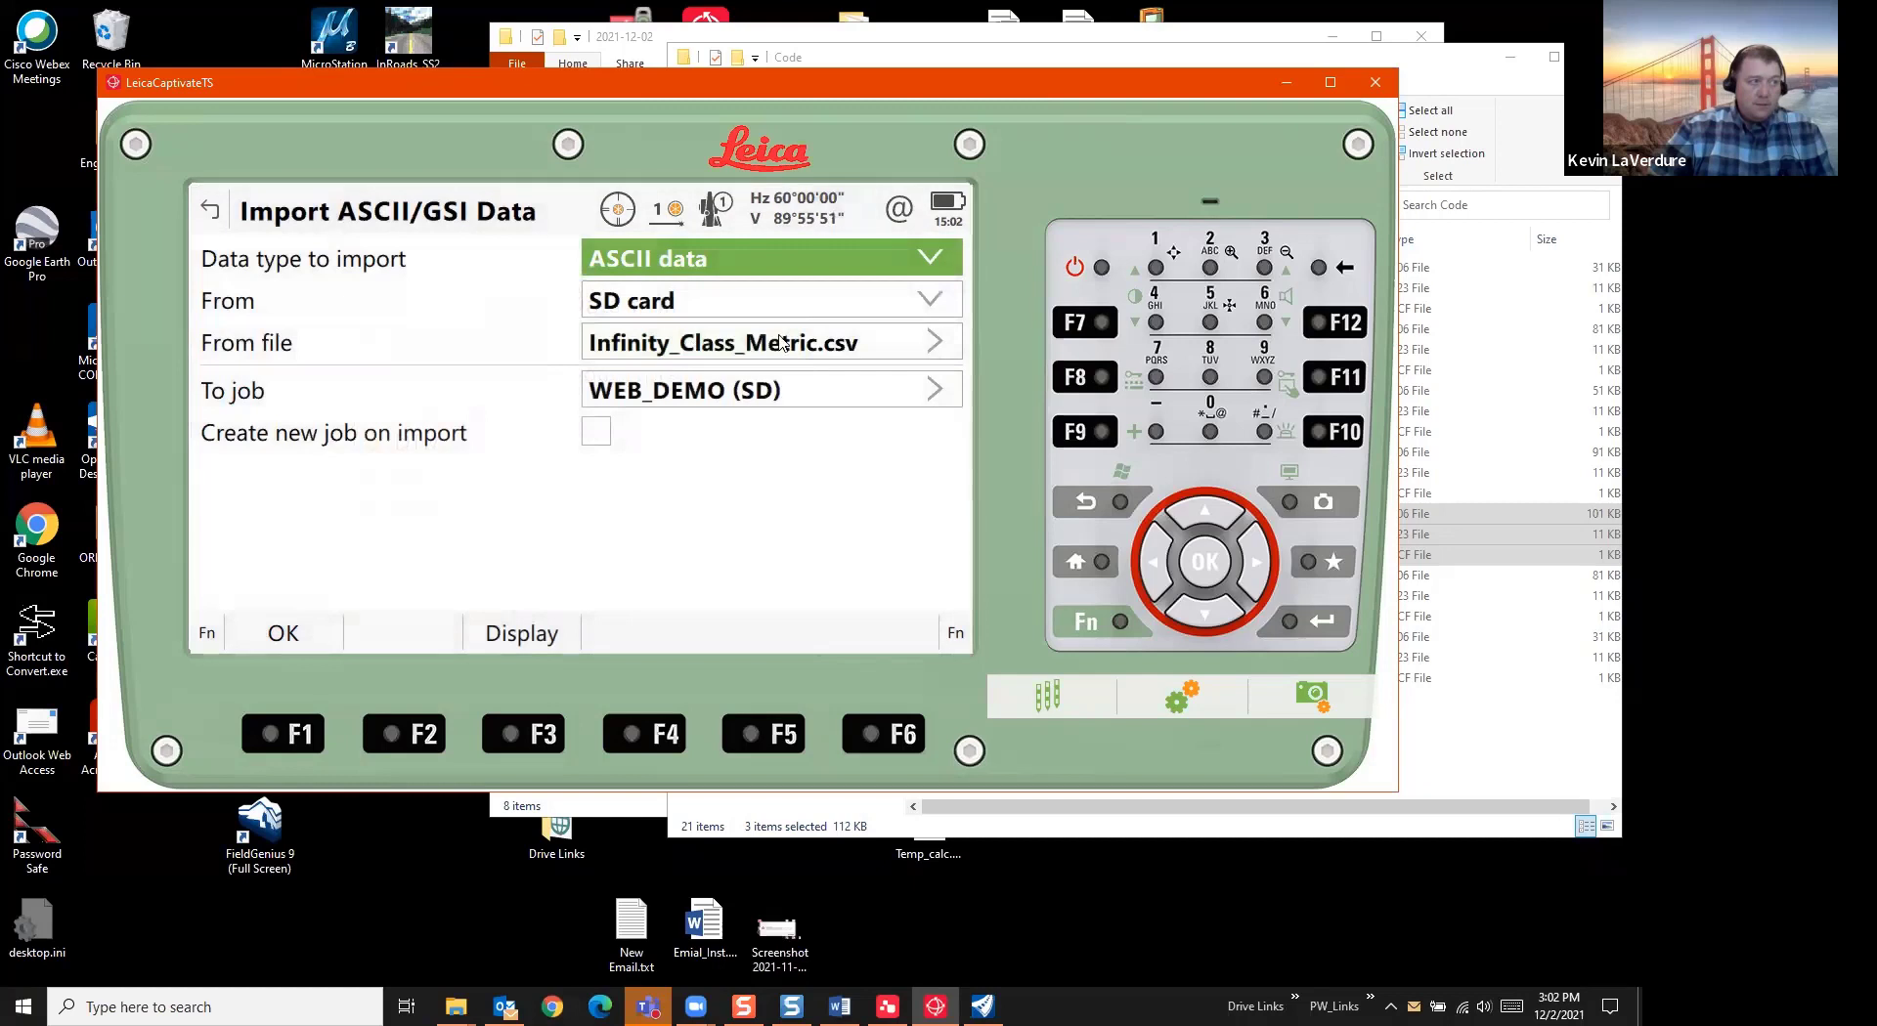
click(729, 345)
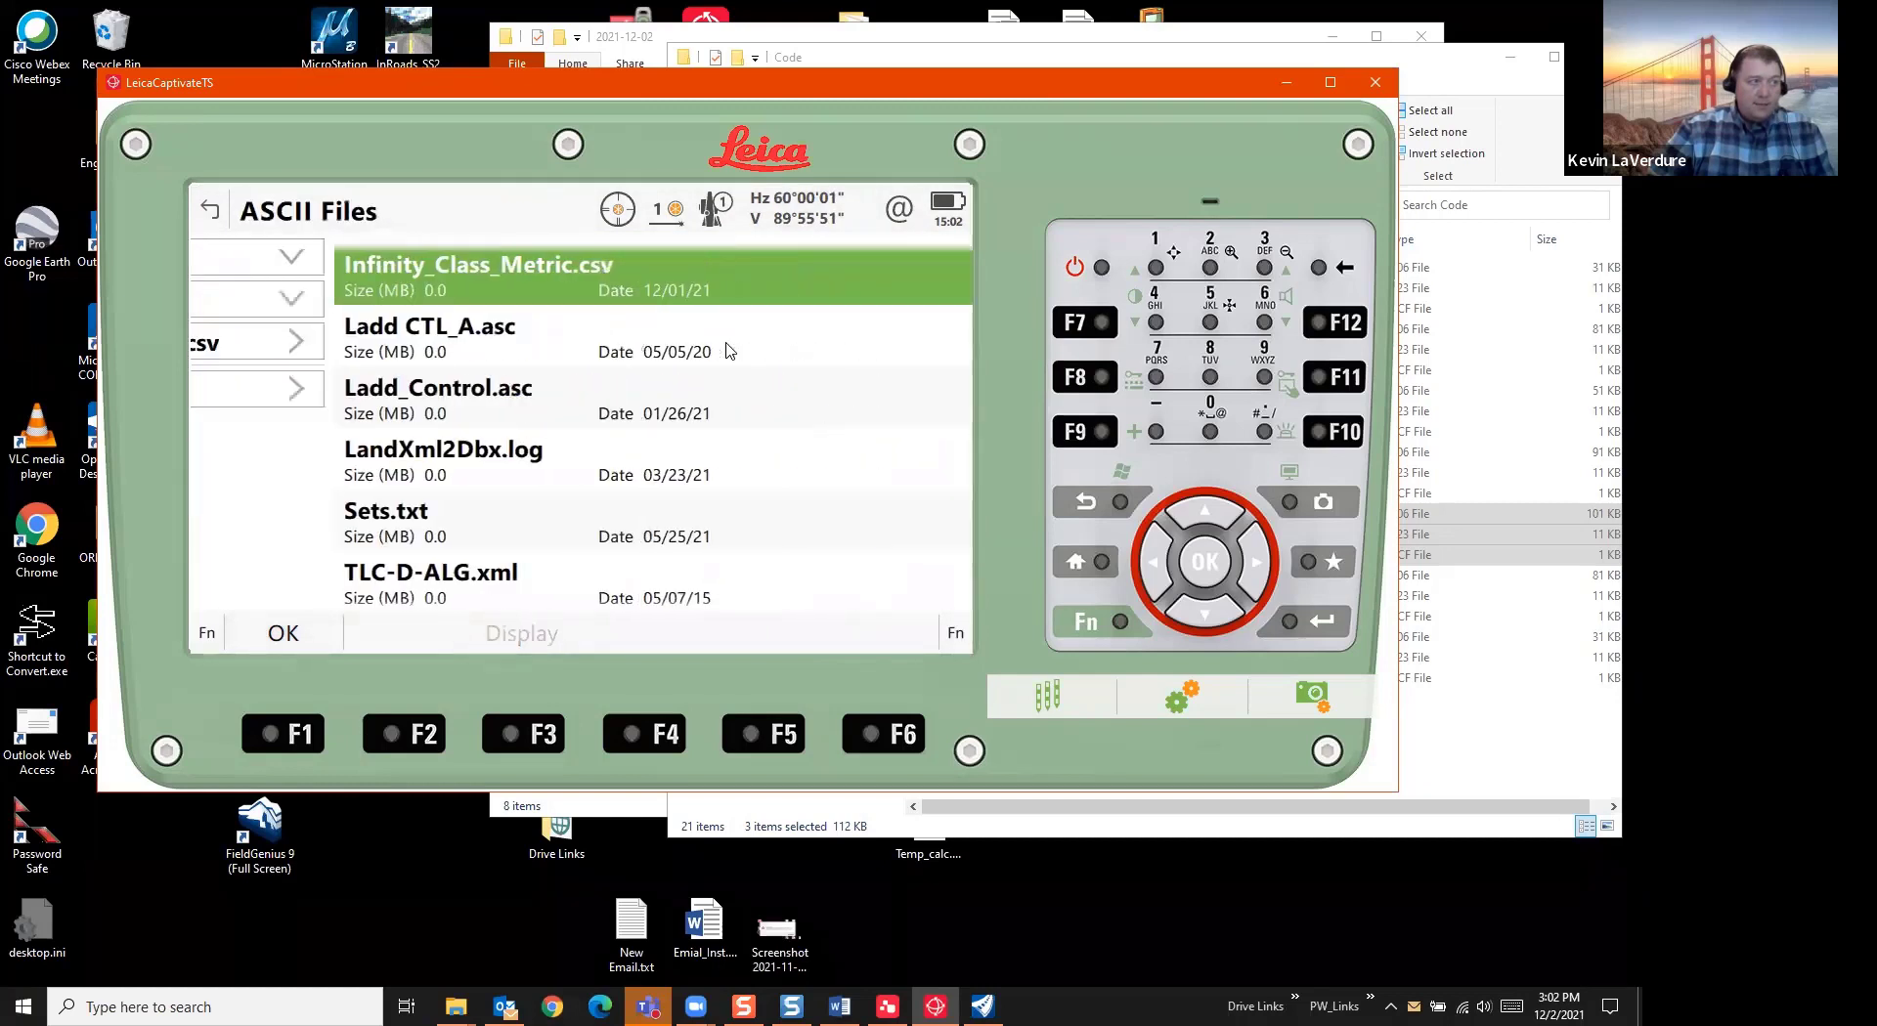
click(294, 633)
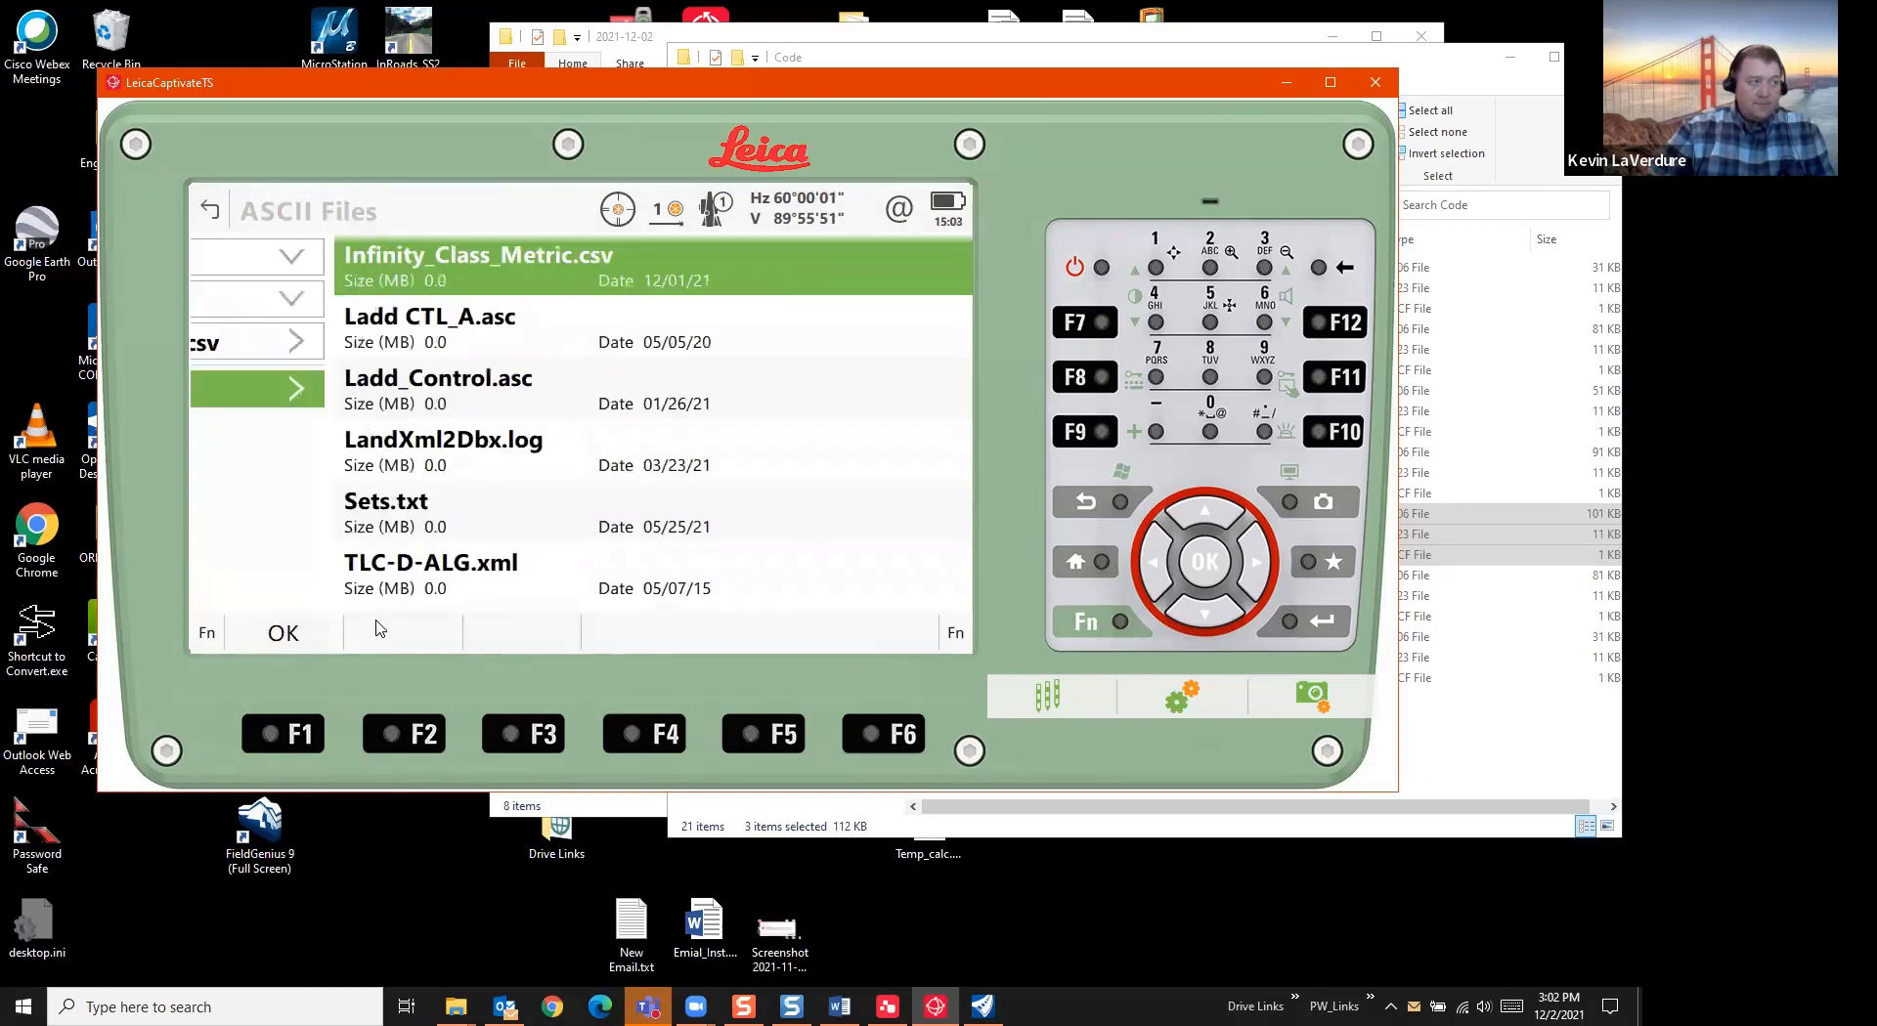
Set the import's header lines to 1 and import the points into the WEB_DEMO job
click(208, 634)
click(269, 634)
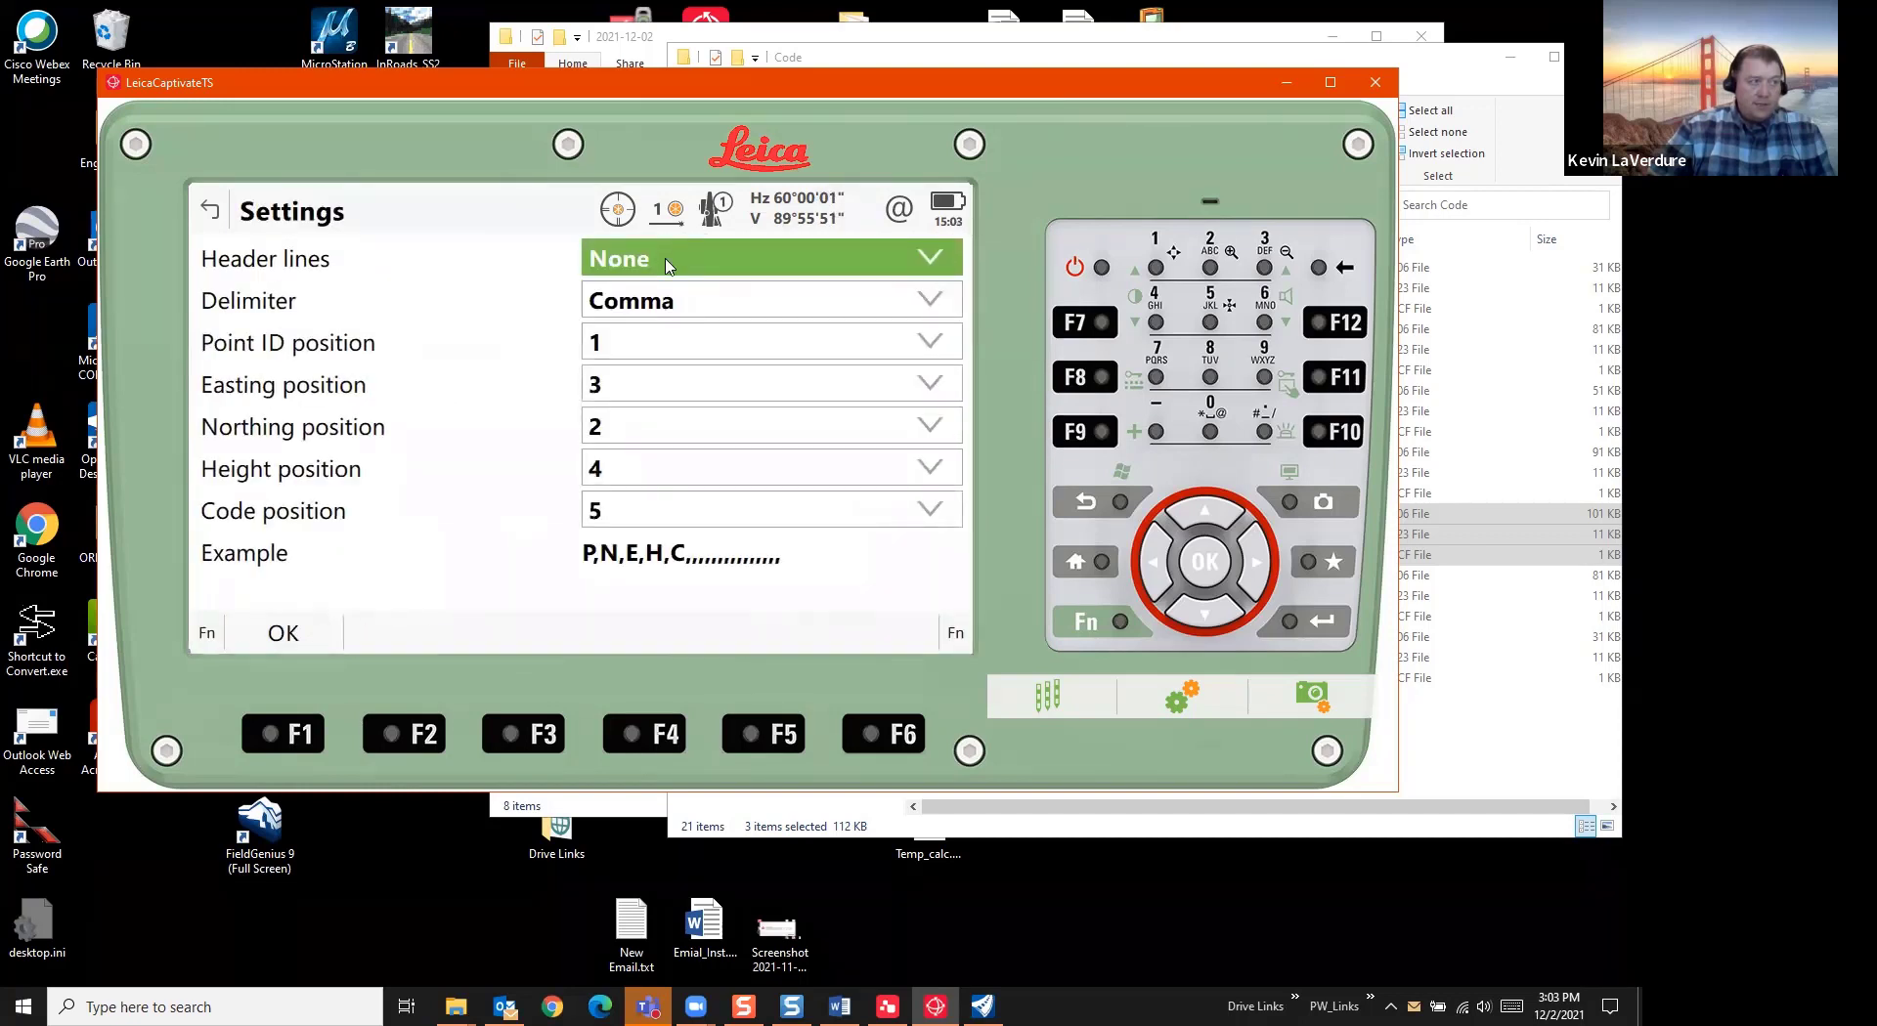
click(666, 262)
click(622, 344)
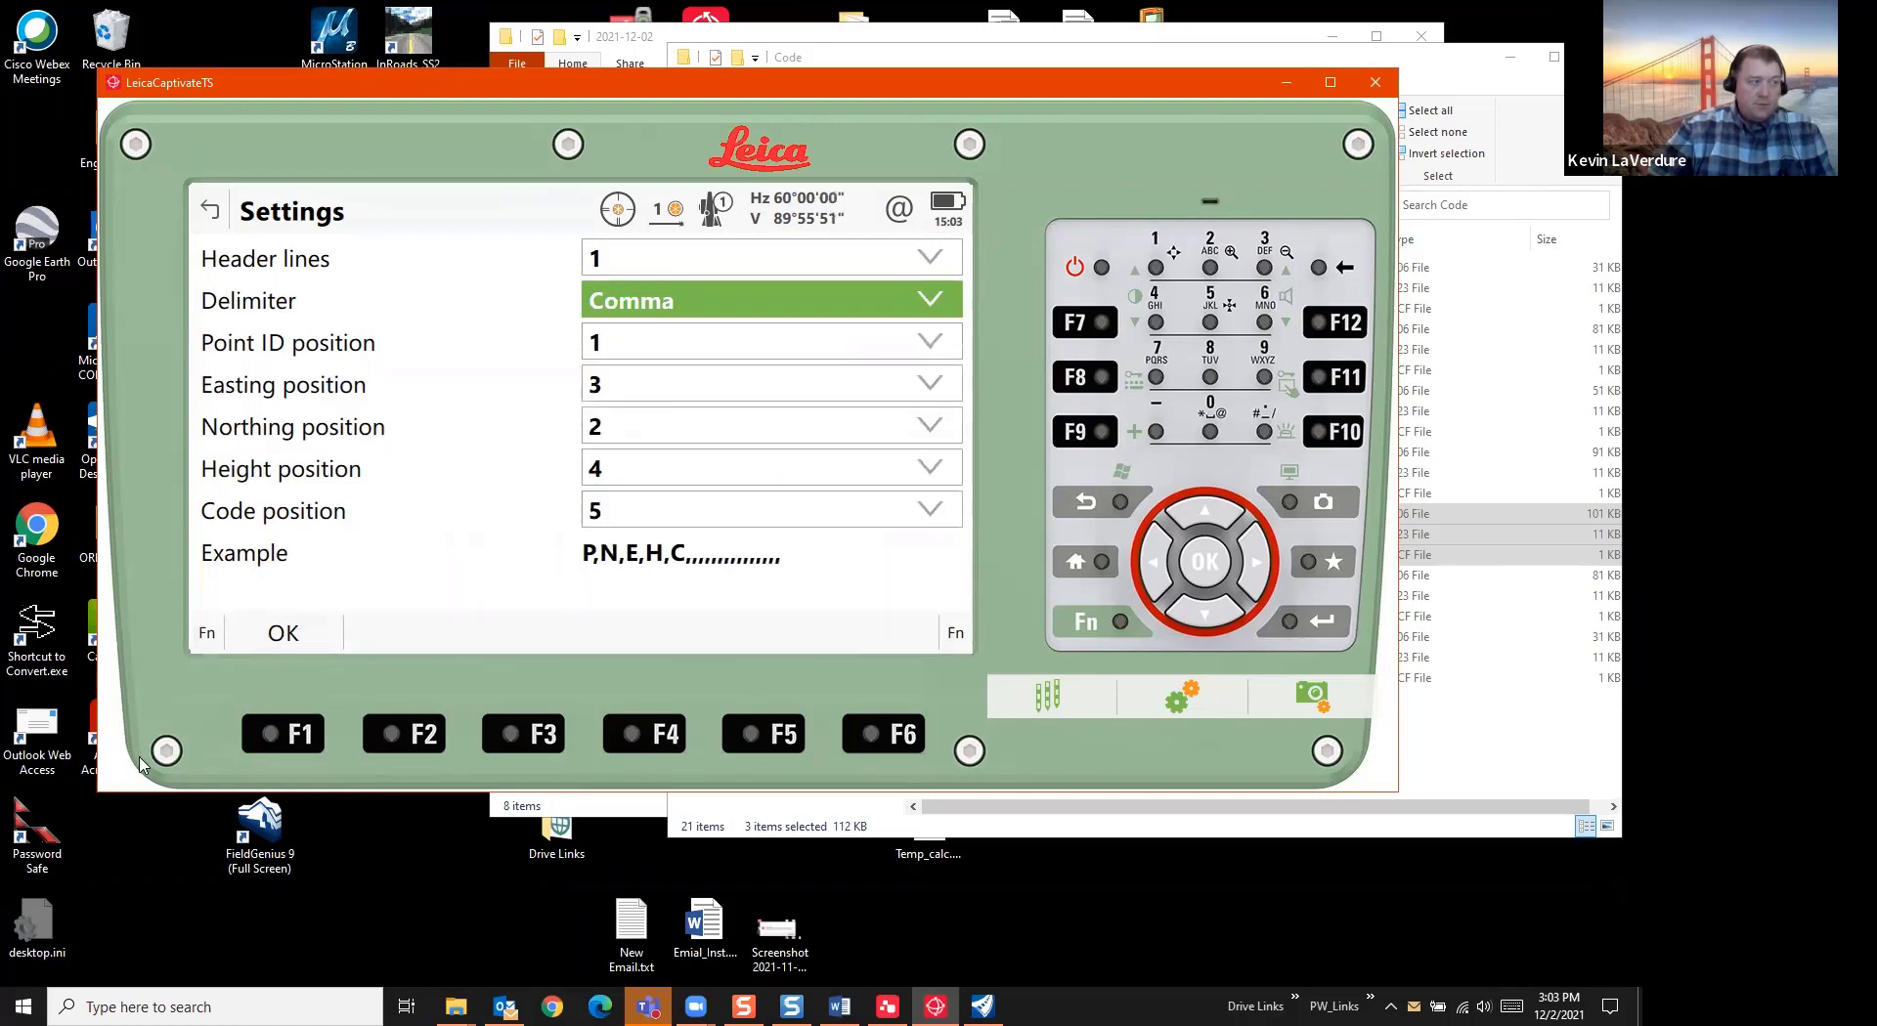
click(281, 636)
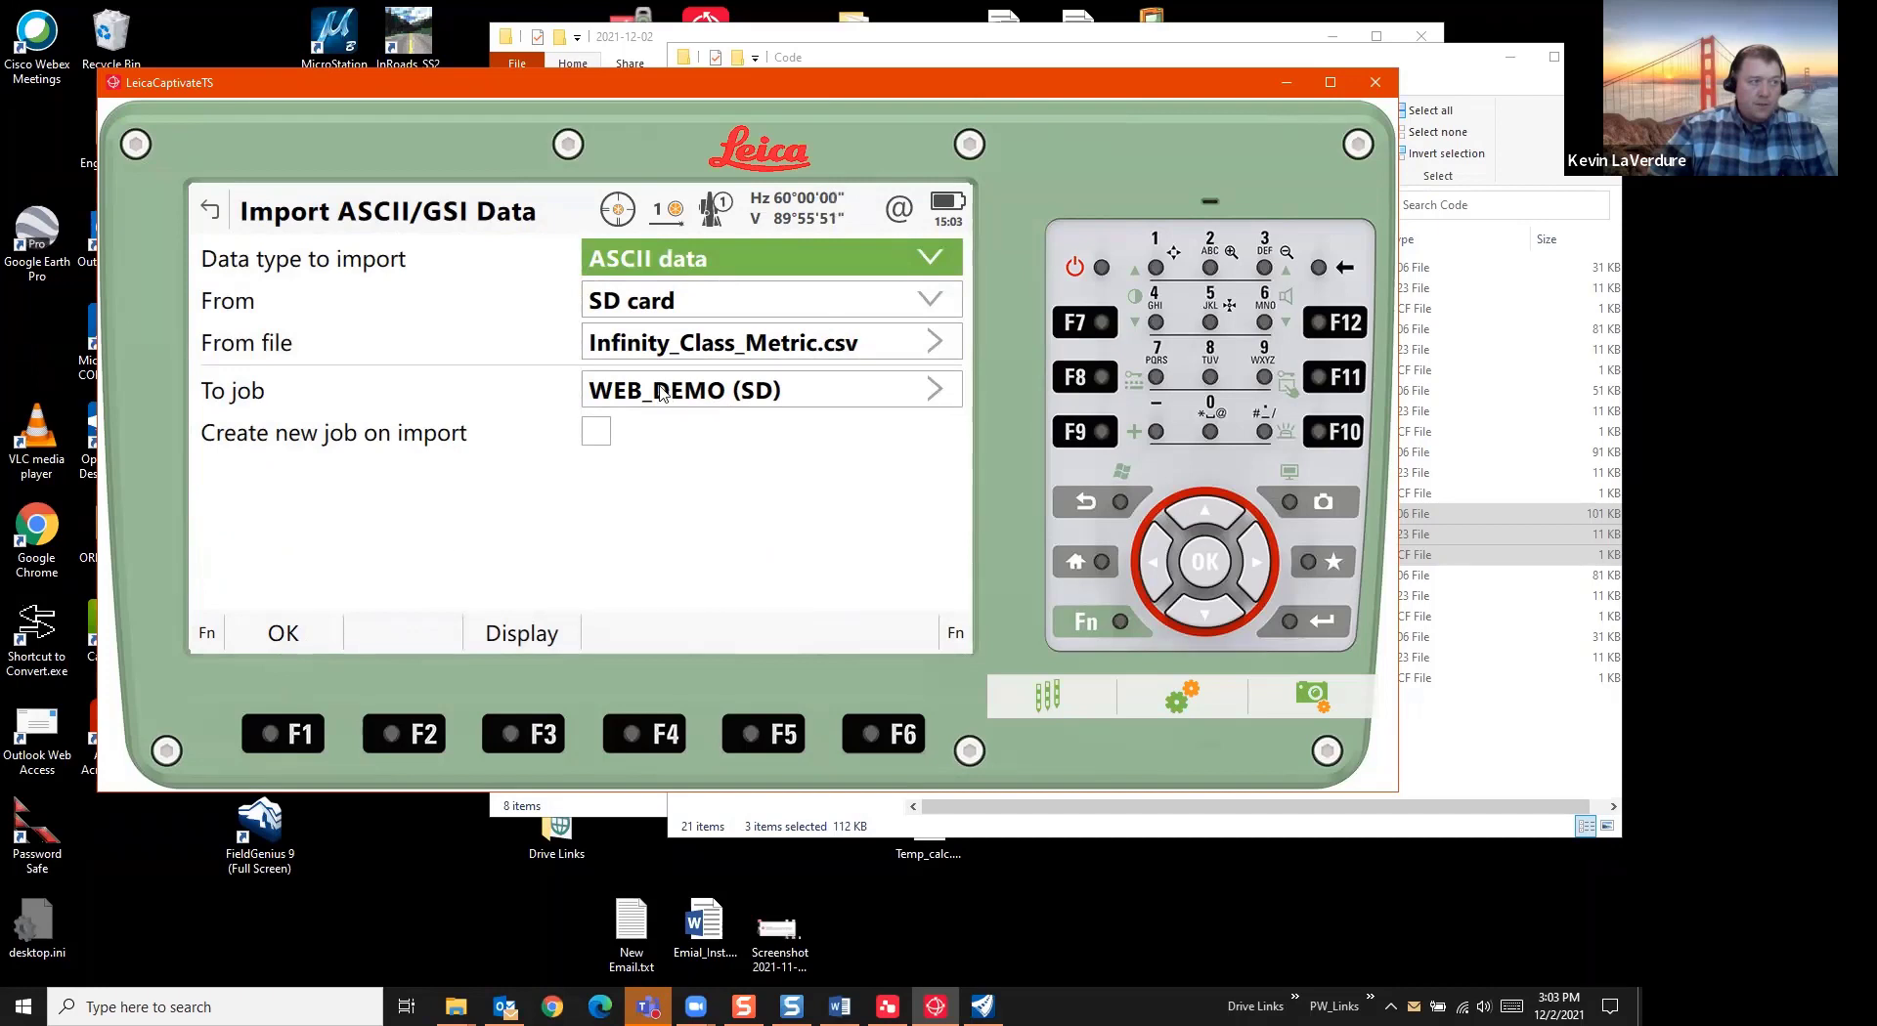
click(283, 635)
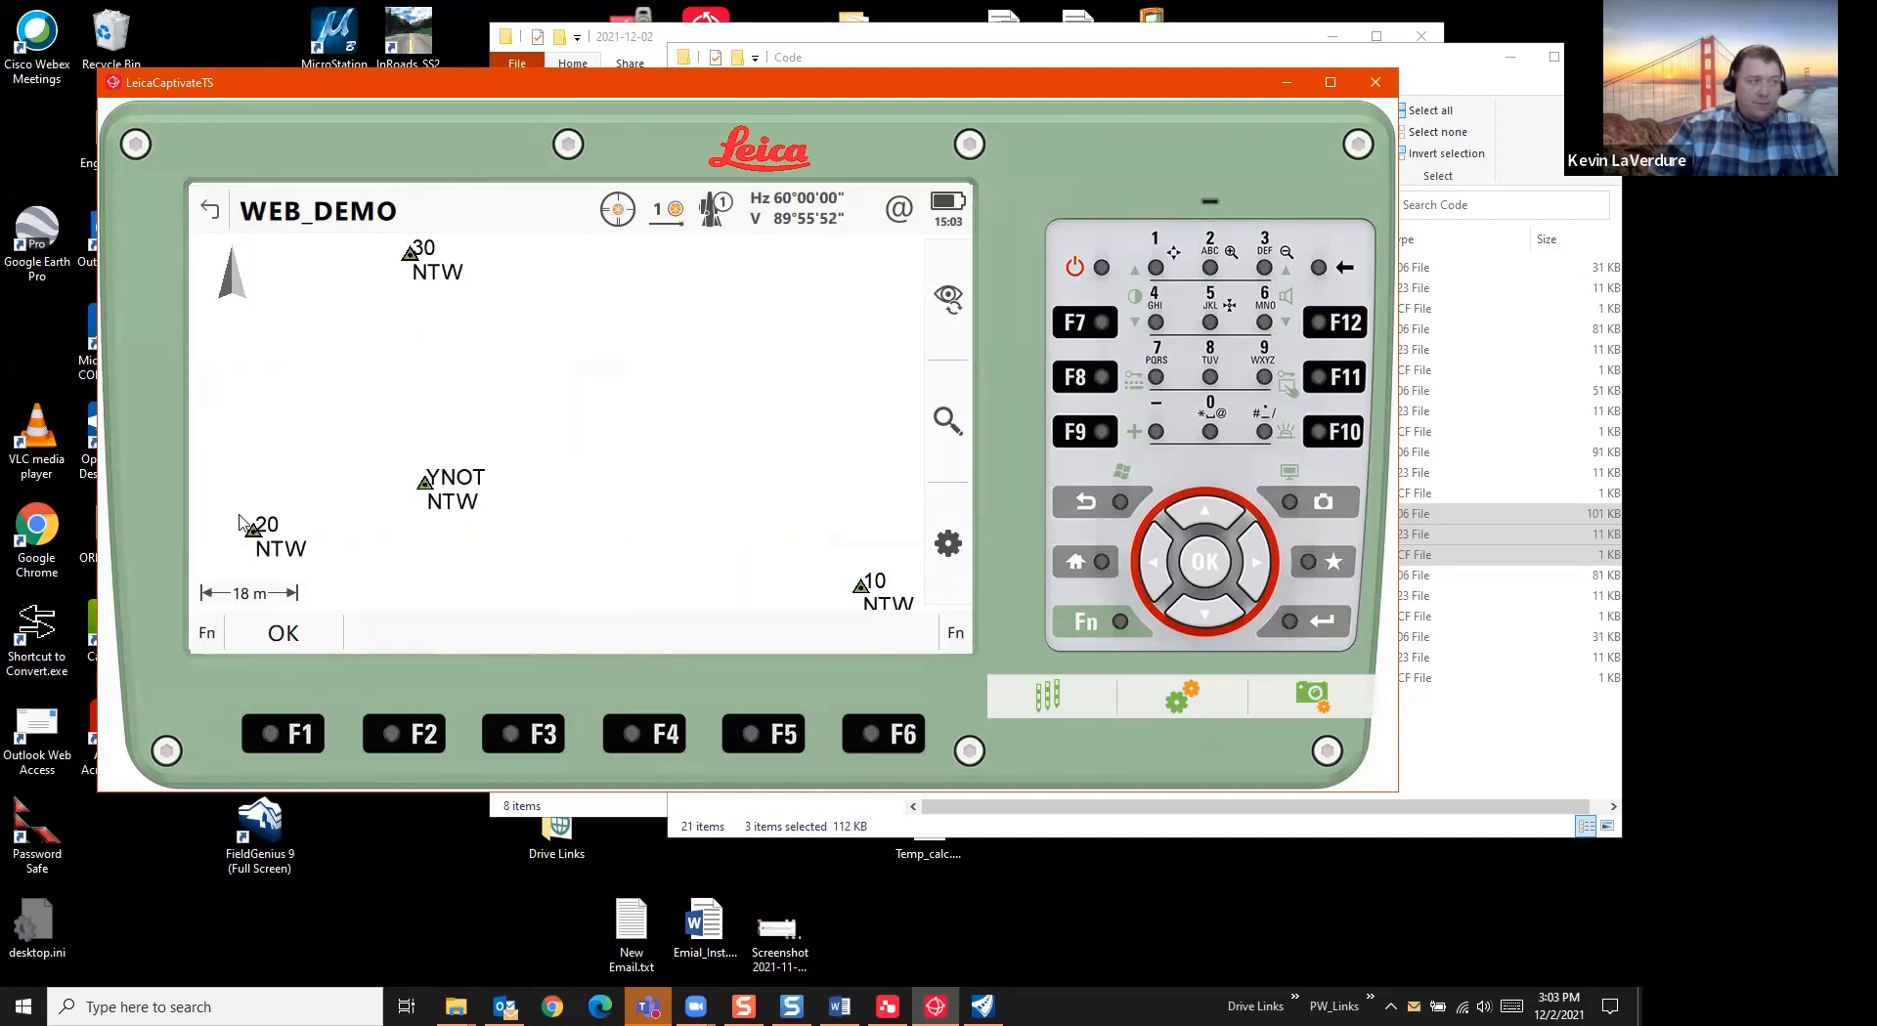
Start a known backsight setup on point YNOT from WEB_DEMO and open the simulator's angle and distance controls
click(586, 544)
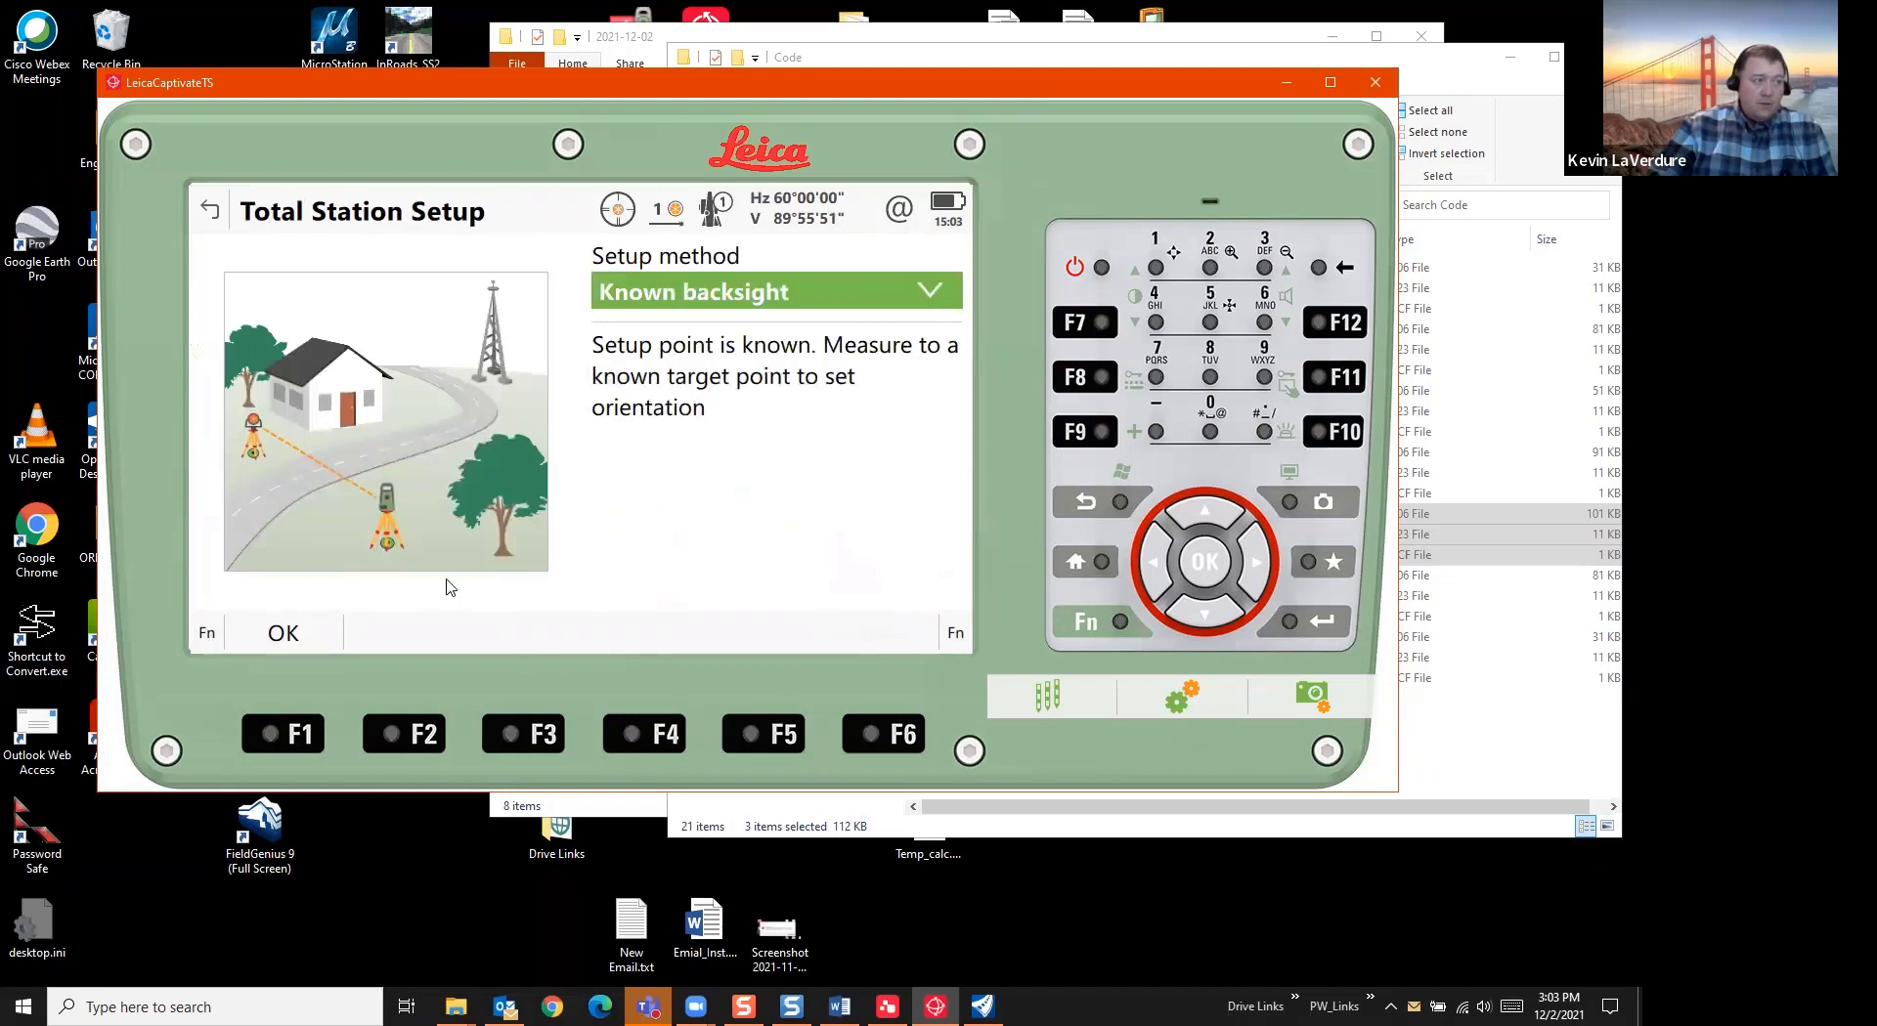
click(311, 641)
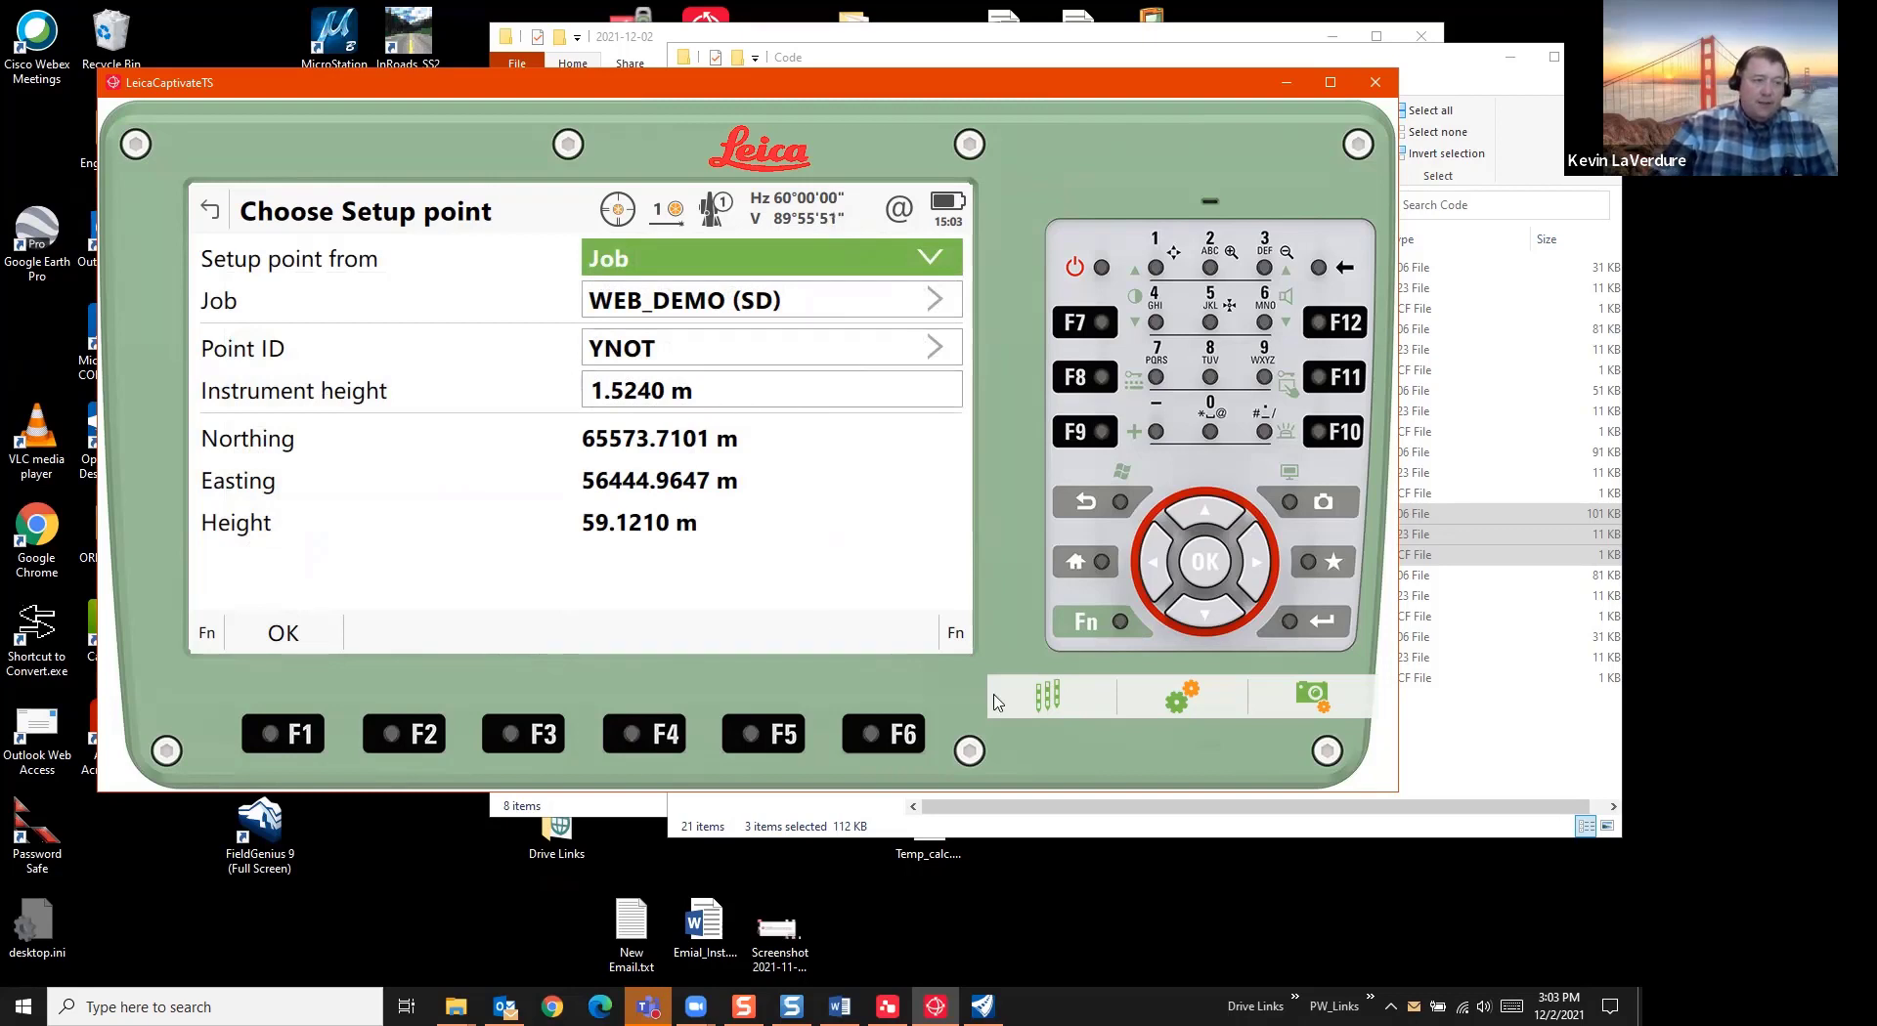
click(1053, 714)
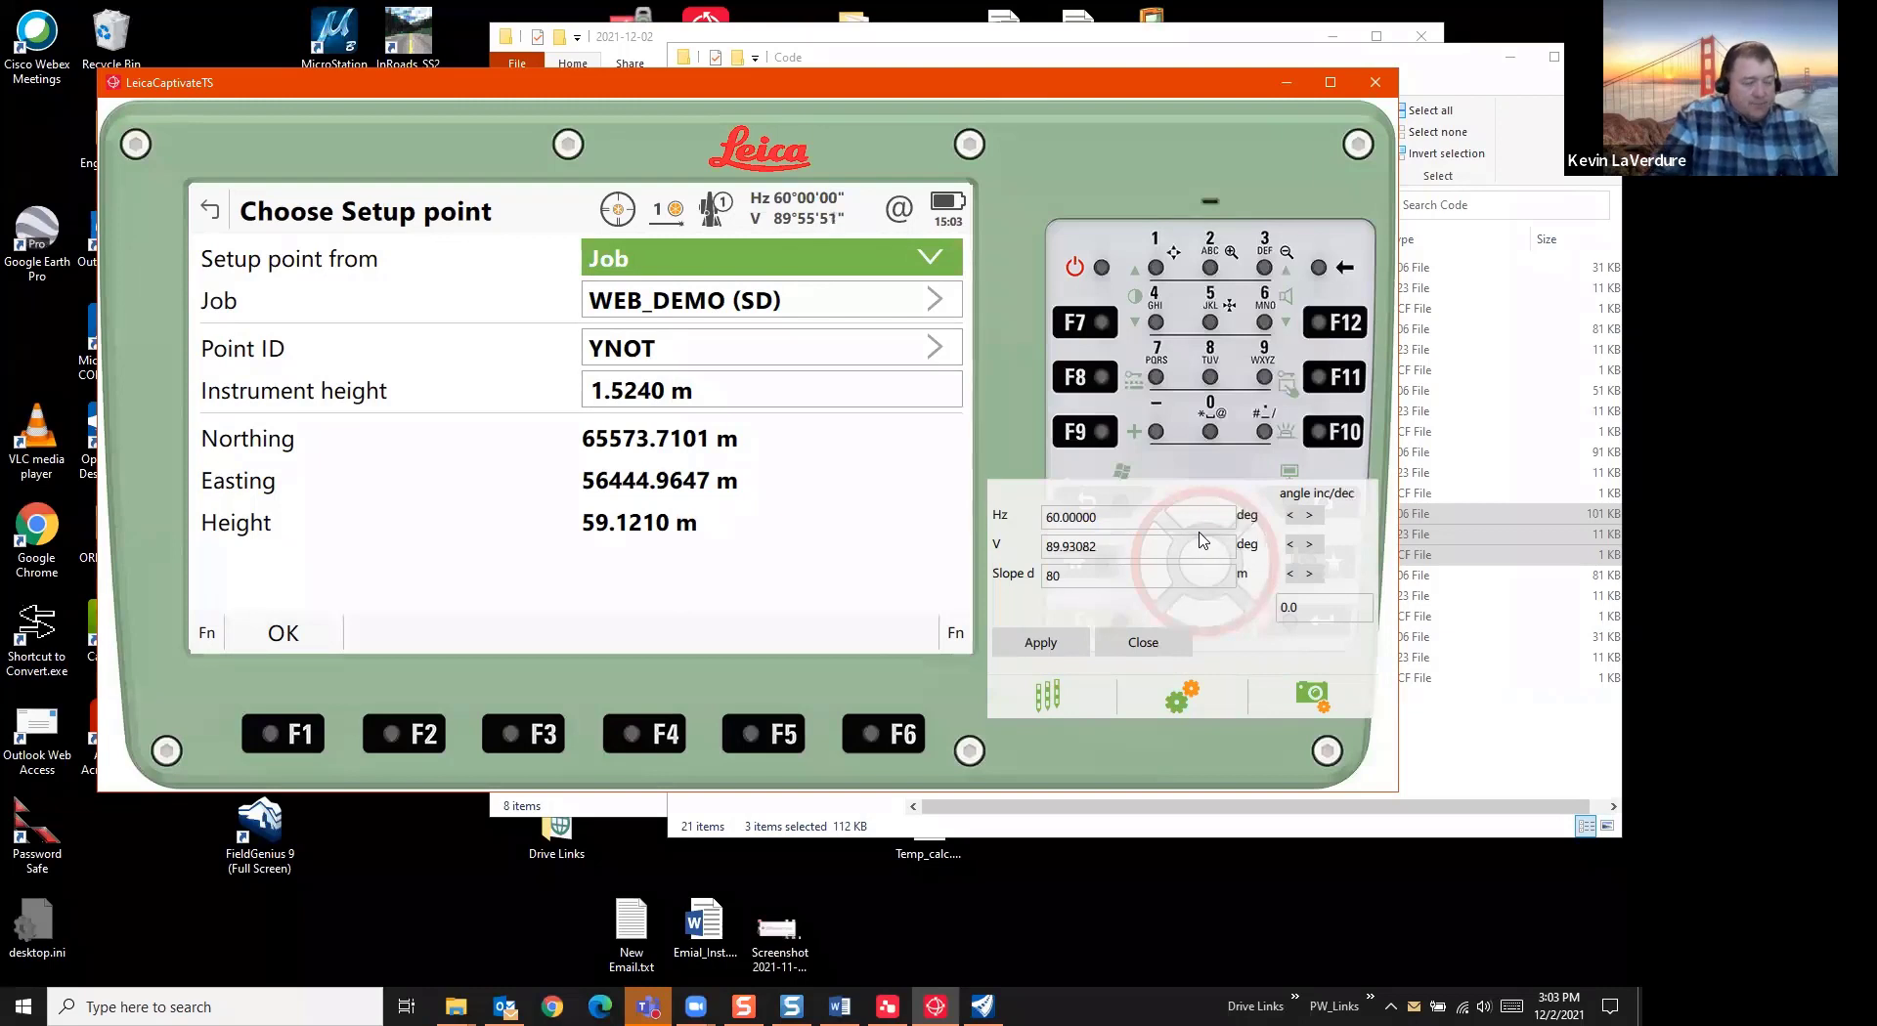
click(288, 637)
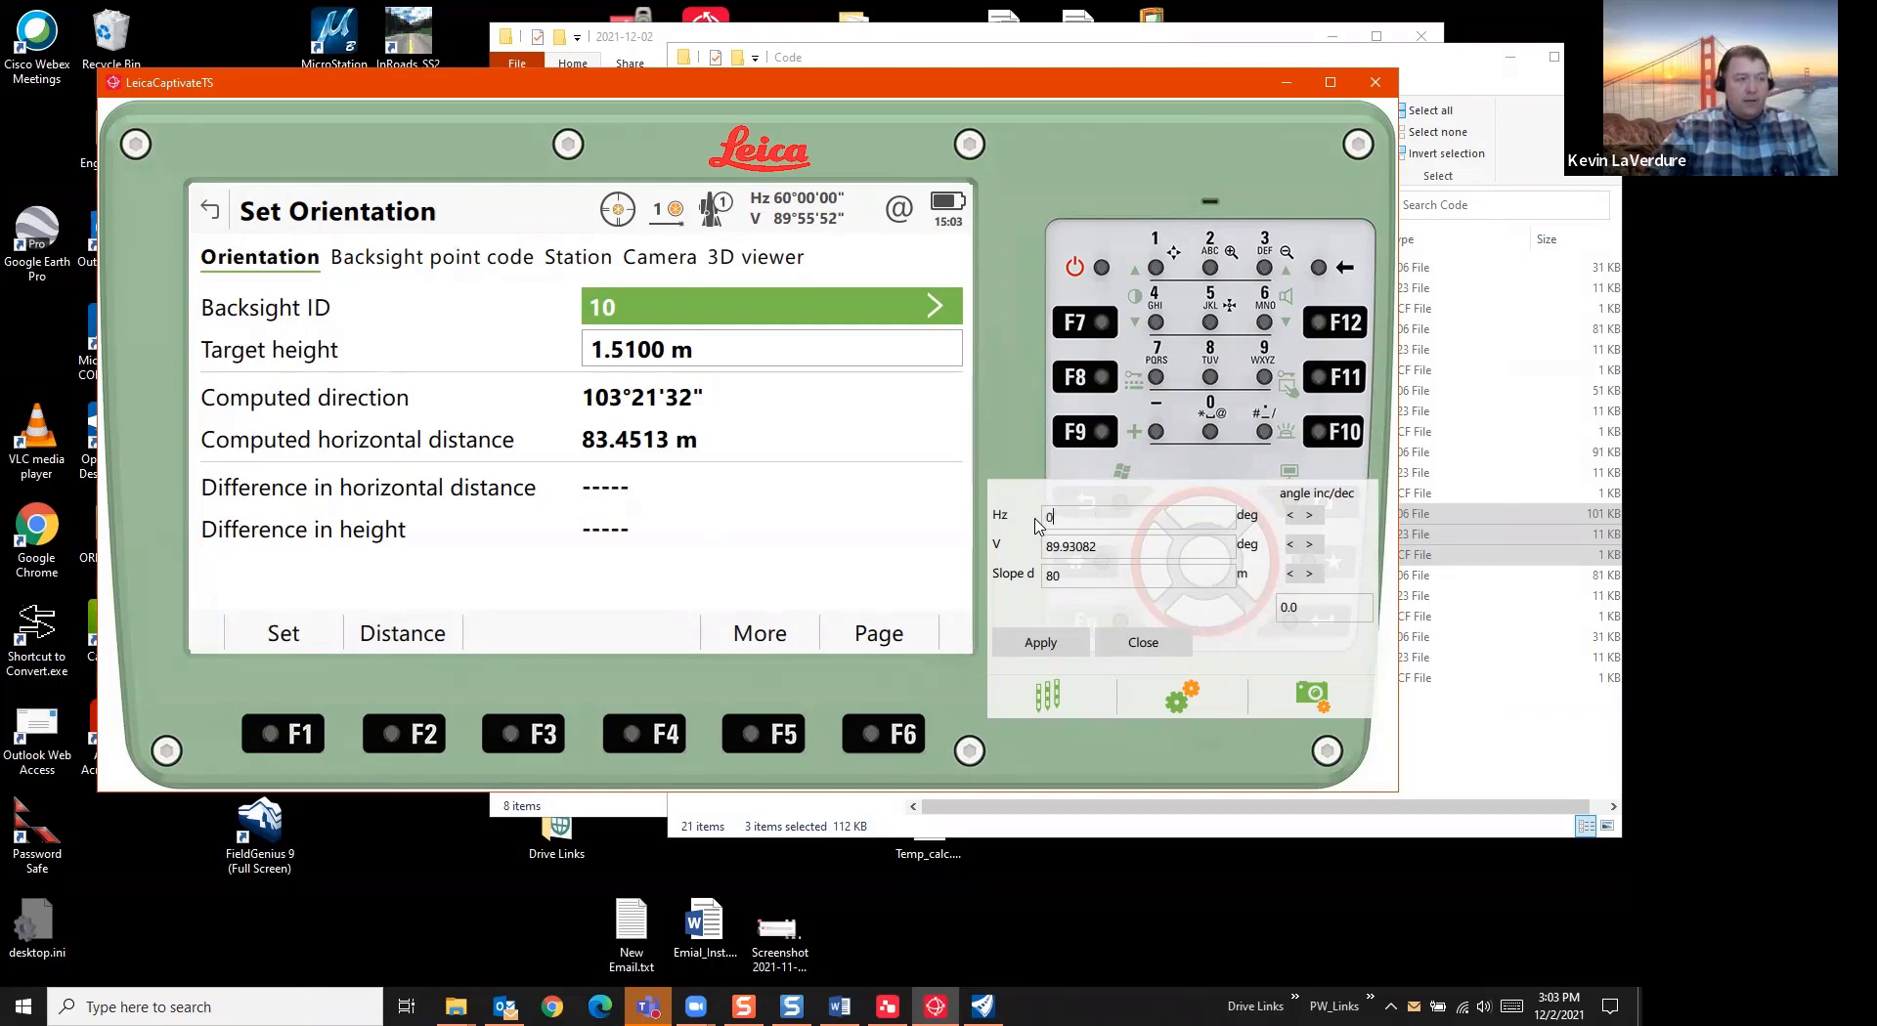
Measure backsight 10 with a simulated horizontal angle of 0 degrees and slope distance of 83.45 m, and set the orientation without a panoramic image
click(1060, 645)
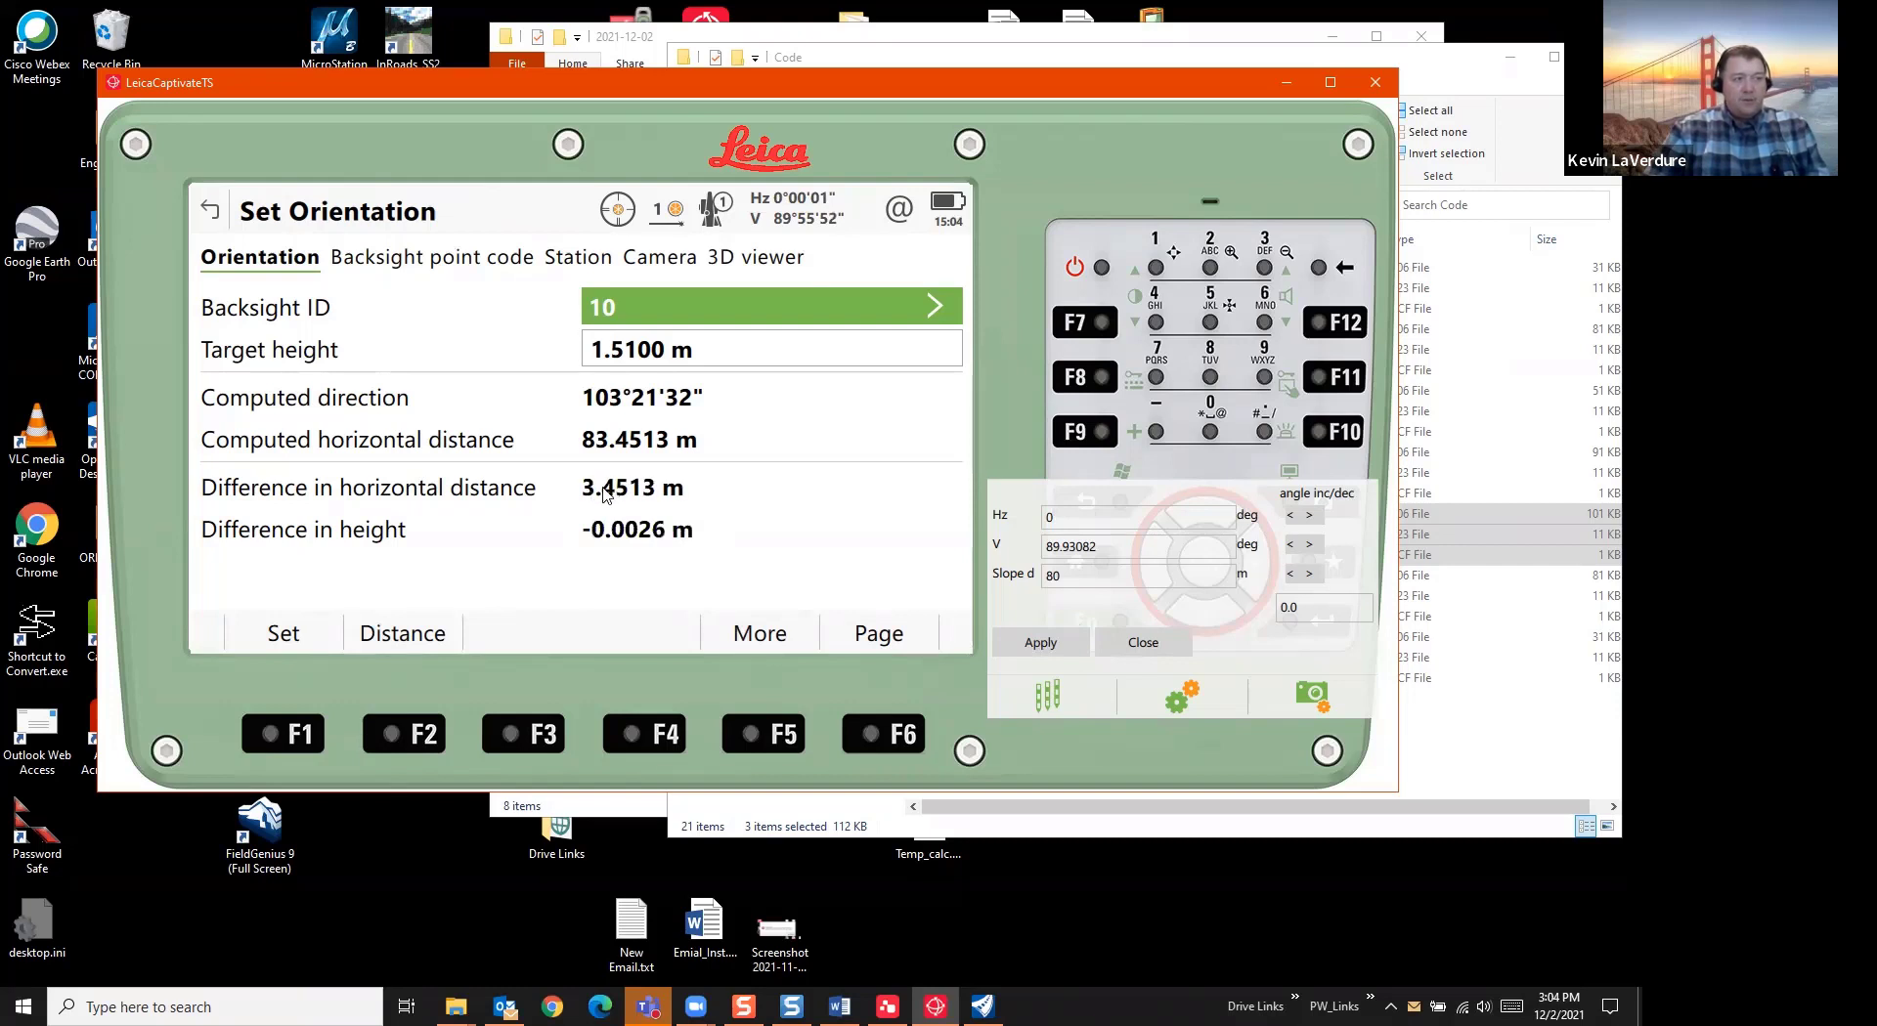
click(1061, 585)
key(BackSpace)
text(3.45)
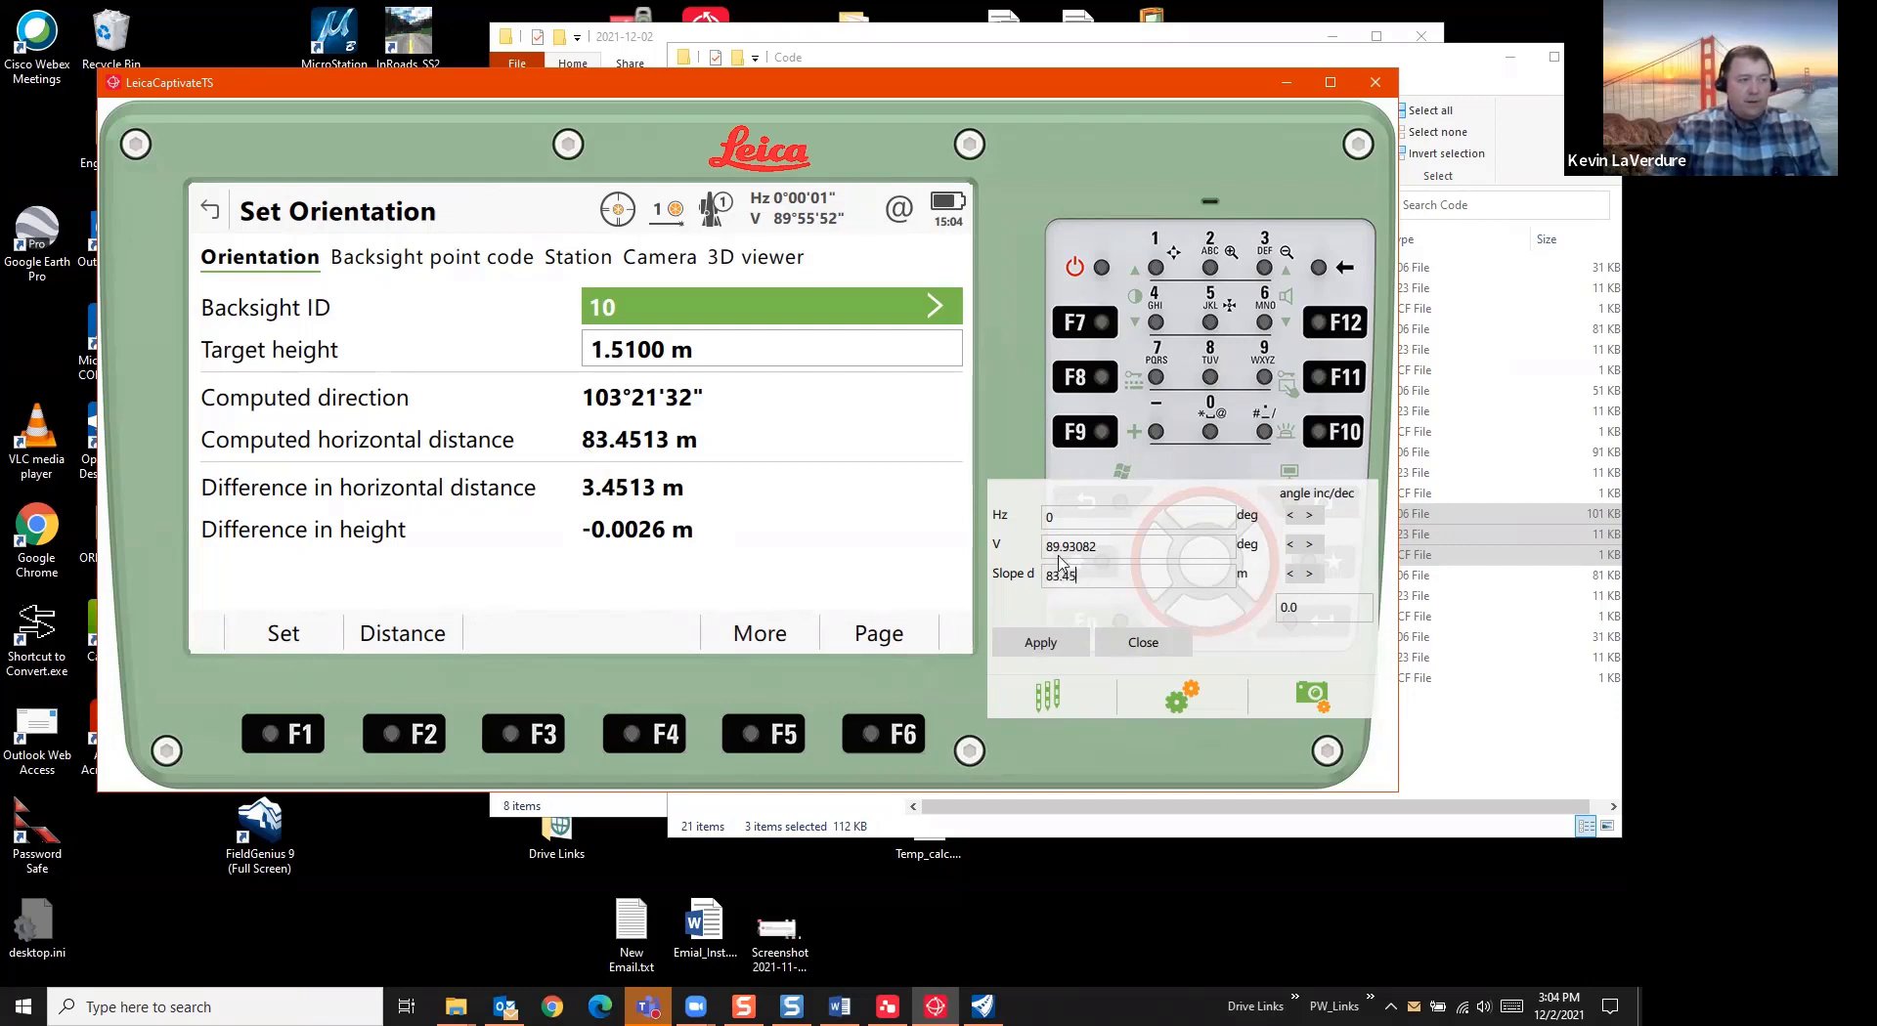
click(381, 635)
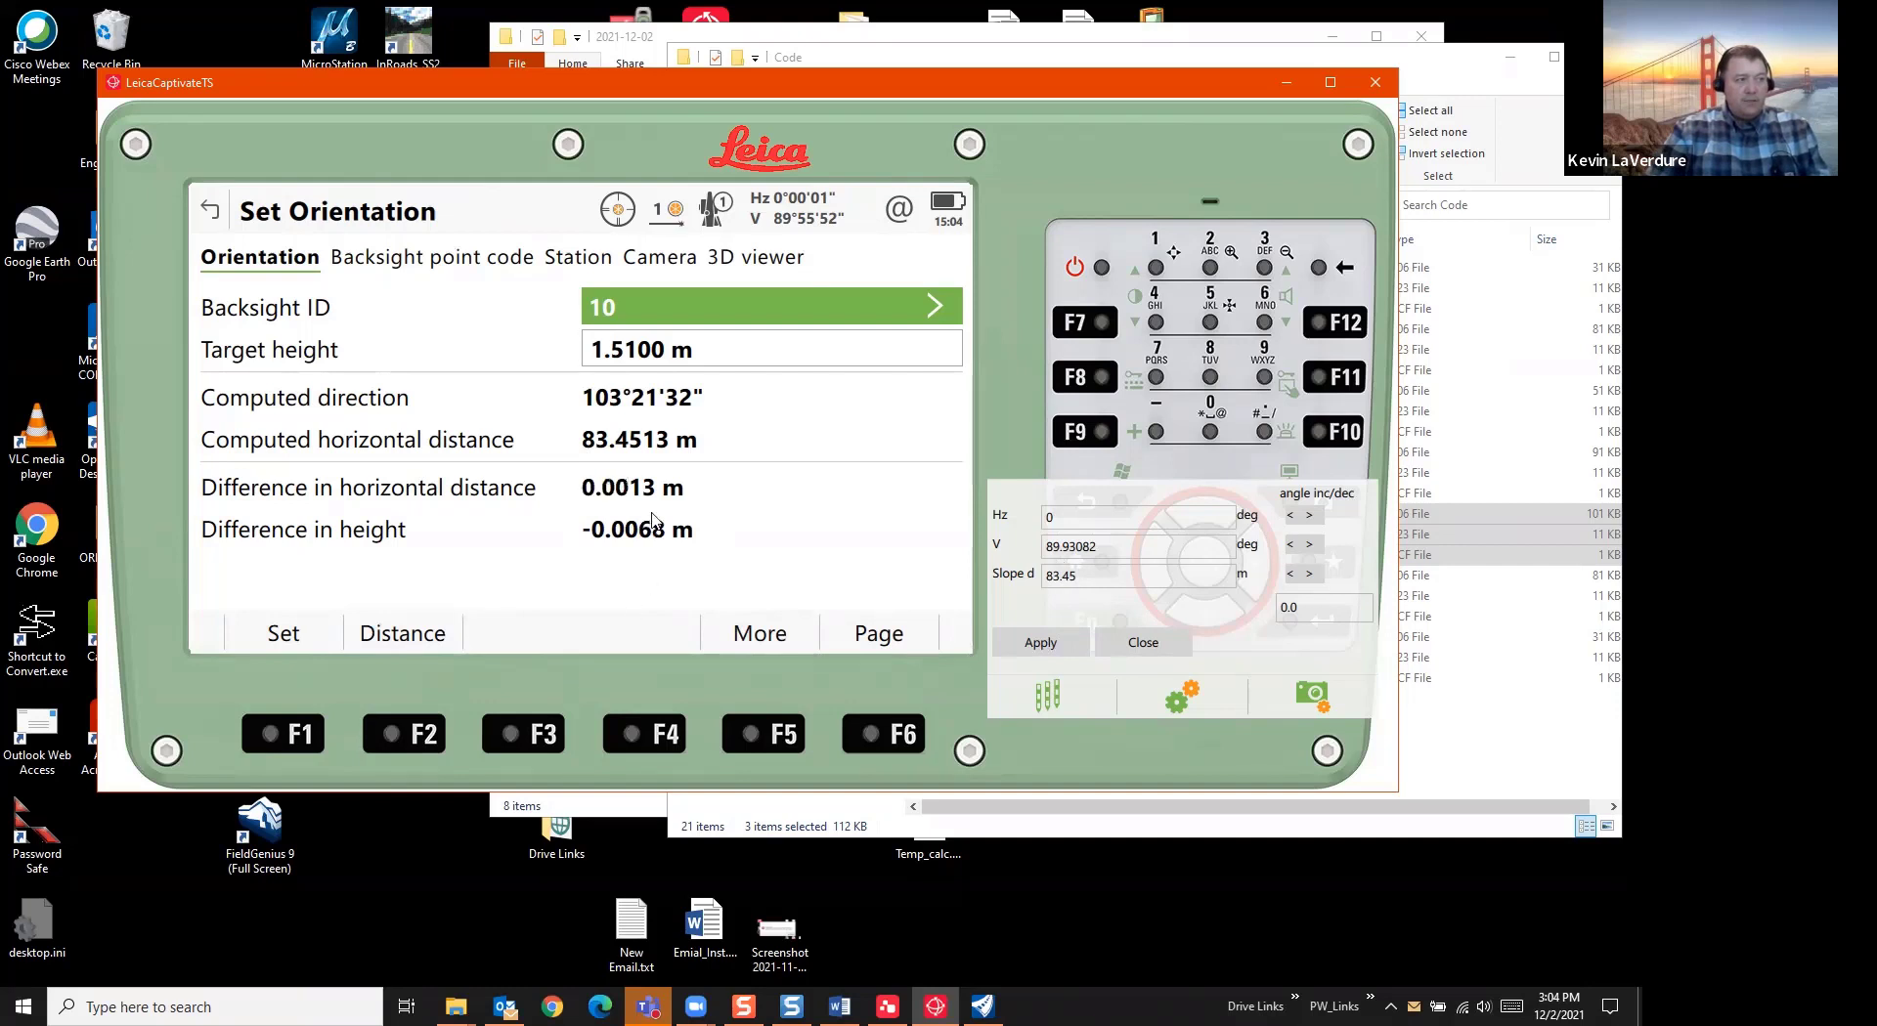
click(283, 634)
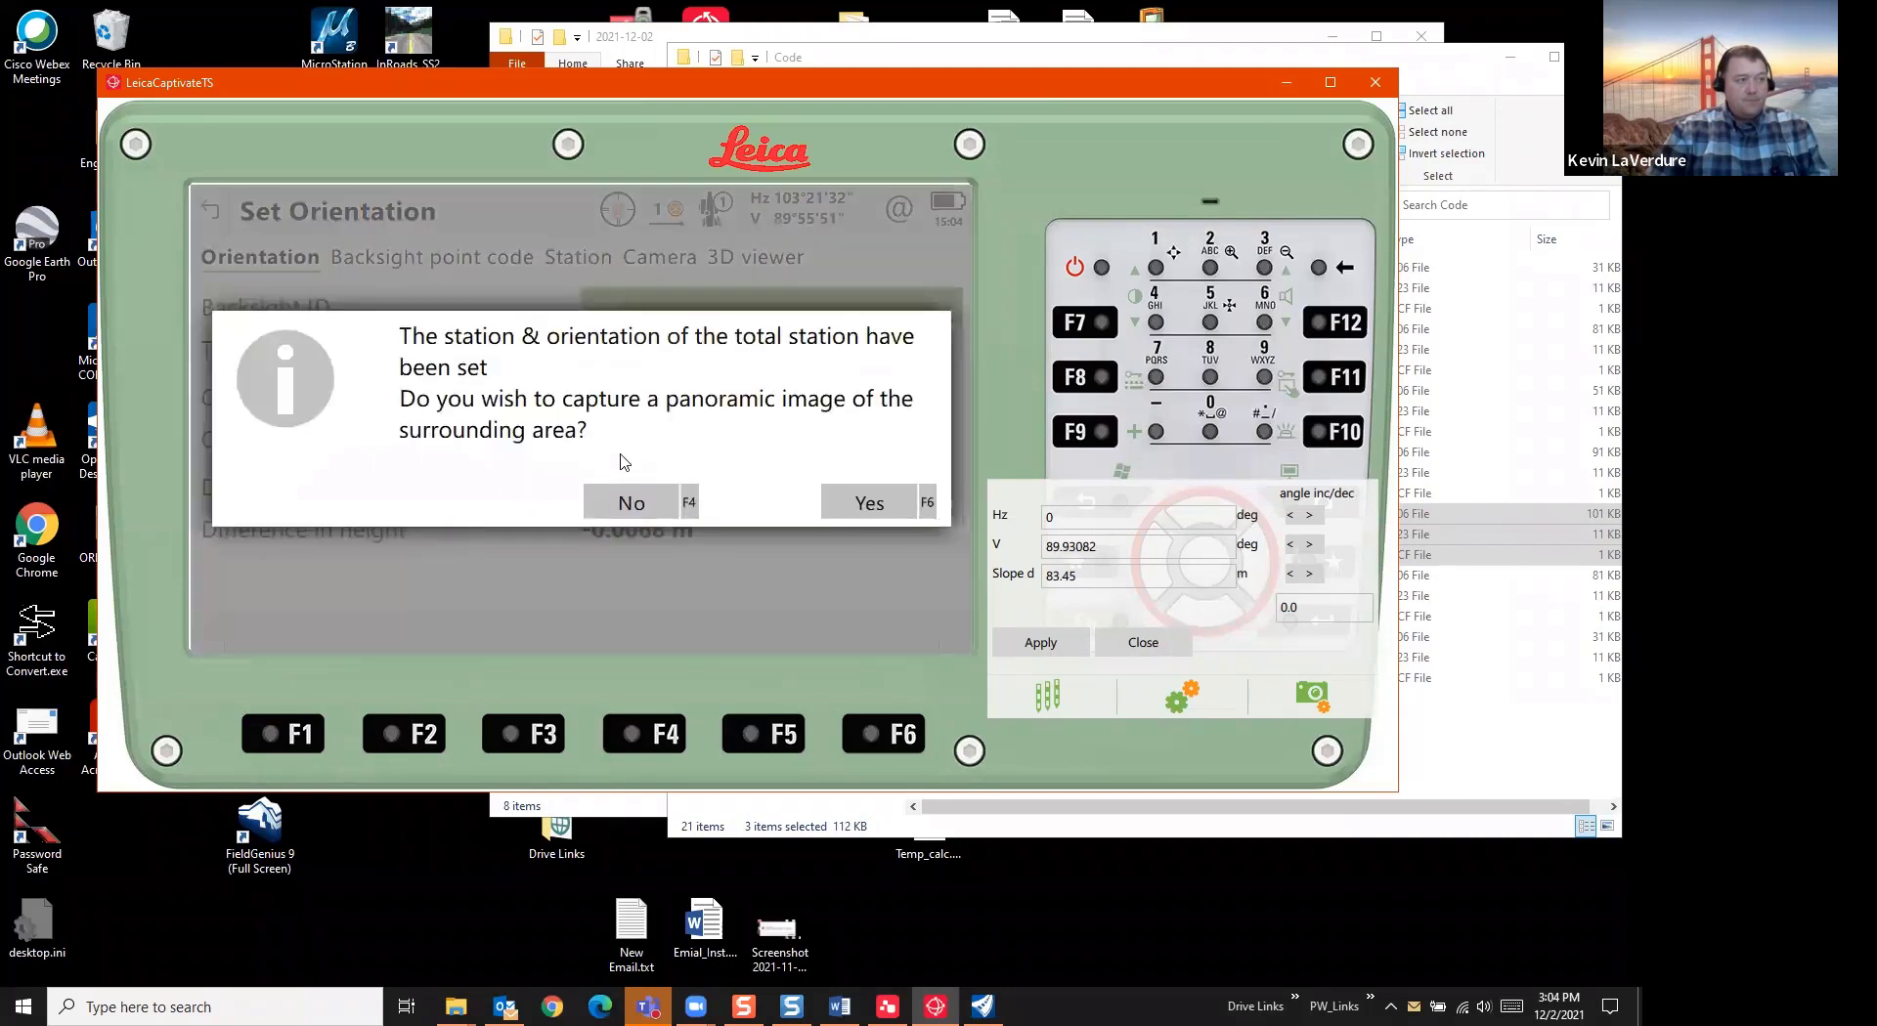
click(631, 503)
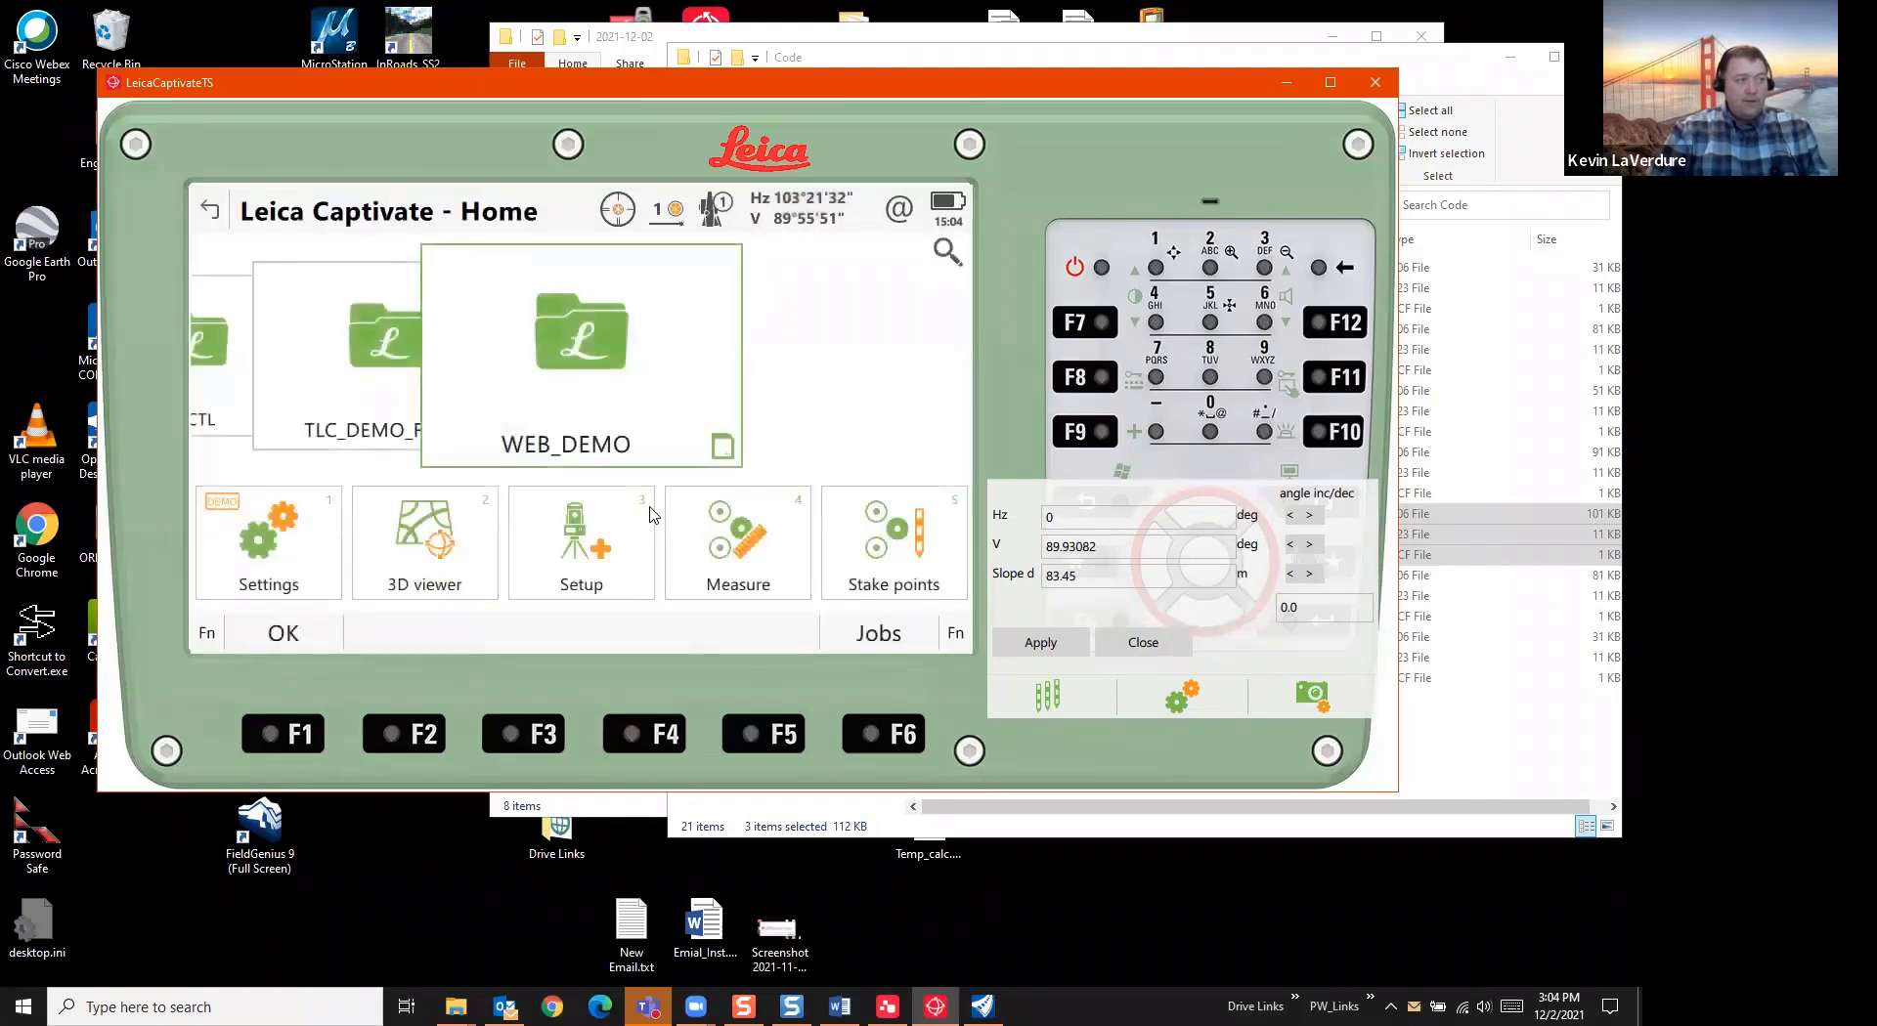
Open Measure for the WEB_DEMO job, show the code page and enter a simulated horizontal angle of 20 degrees
click(753, 550)
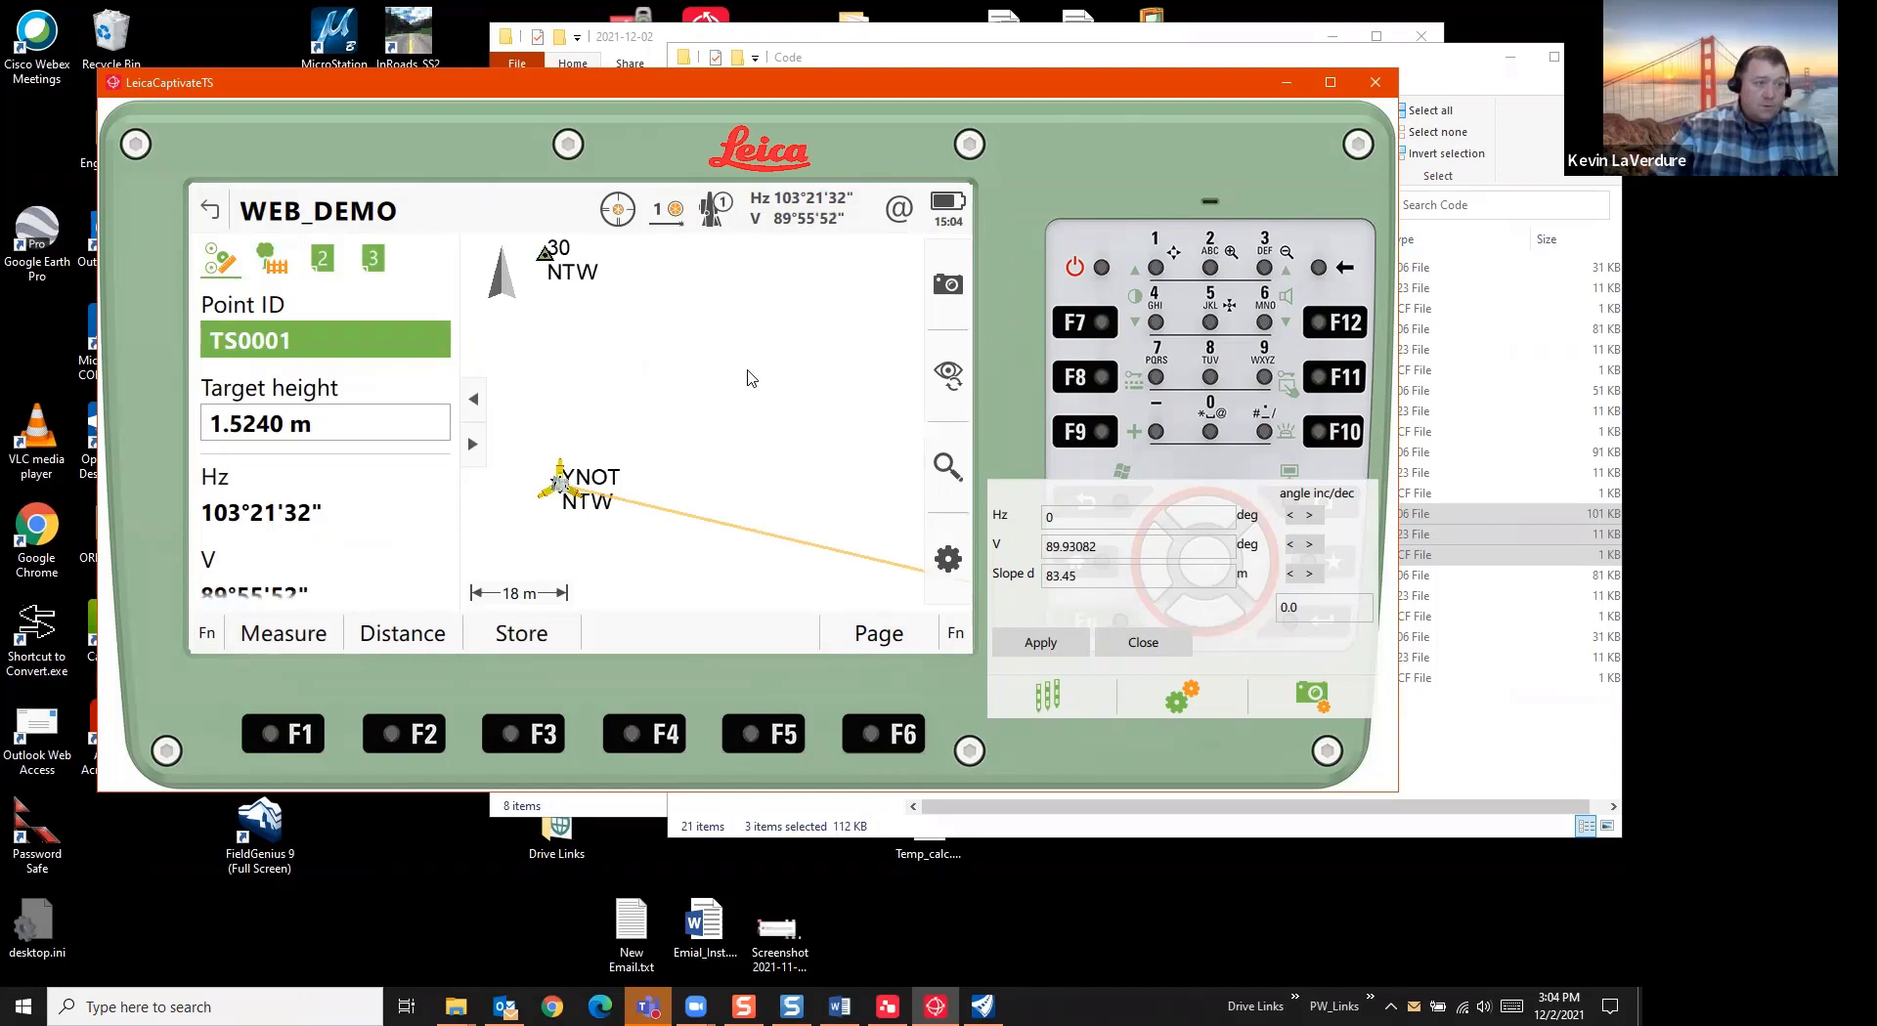
click(271, 260)
click(1081, 521)
key(BackSpace)
text(20)
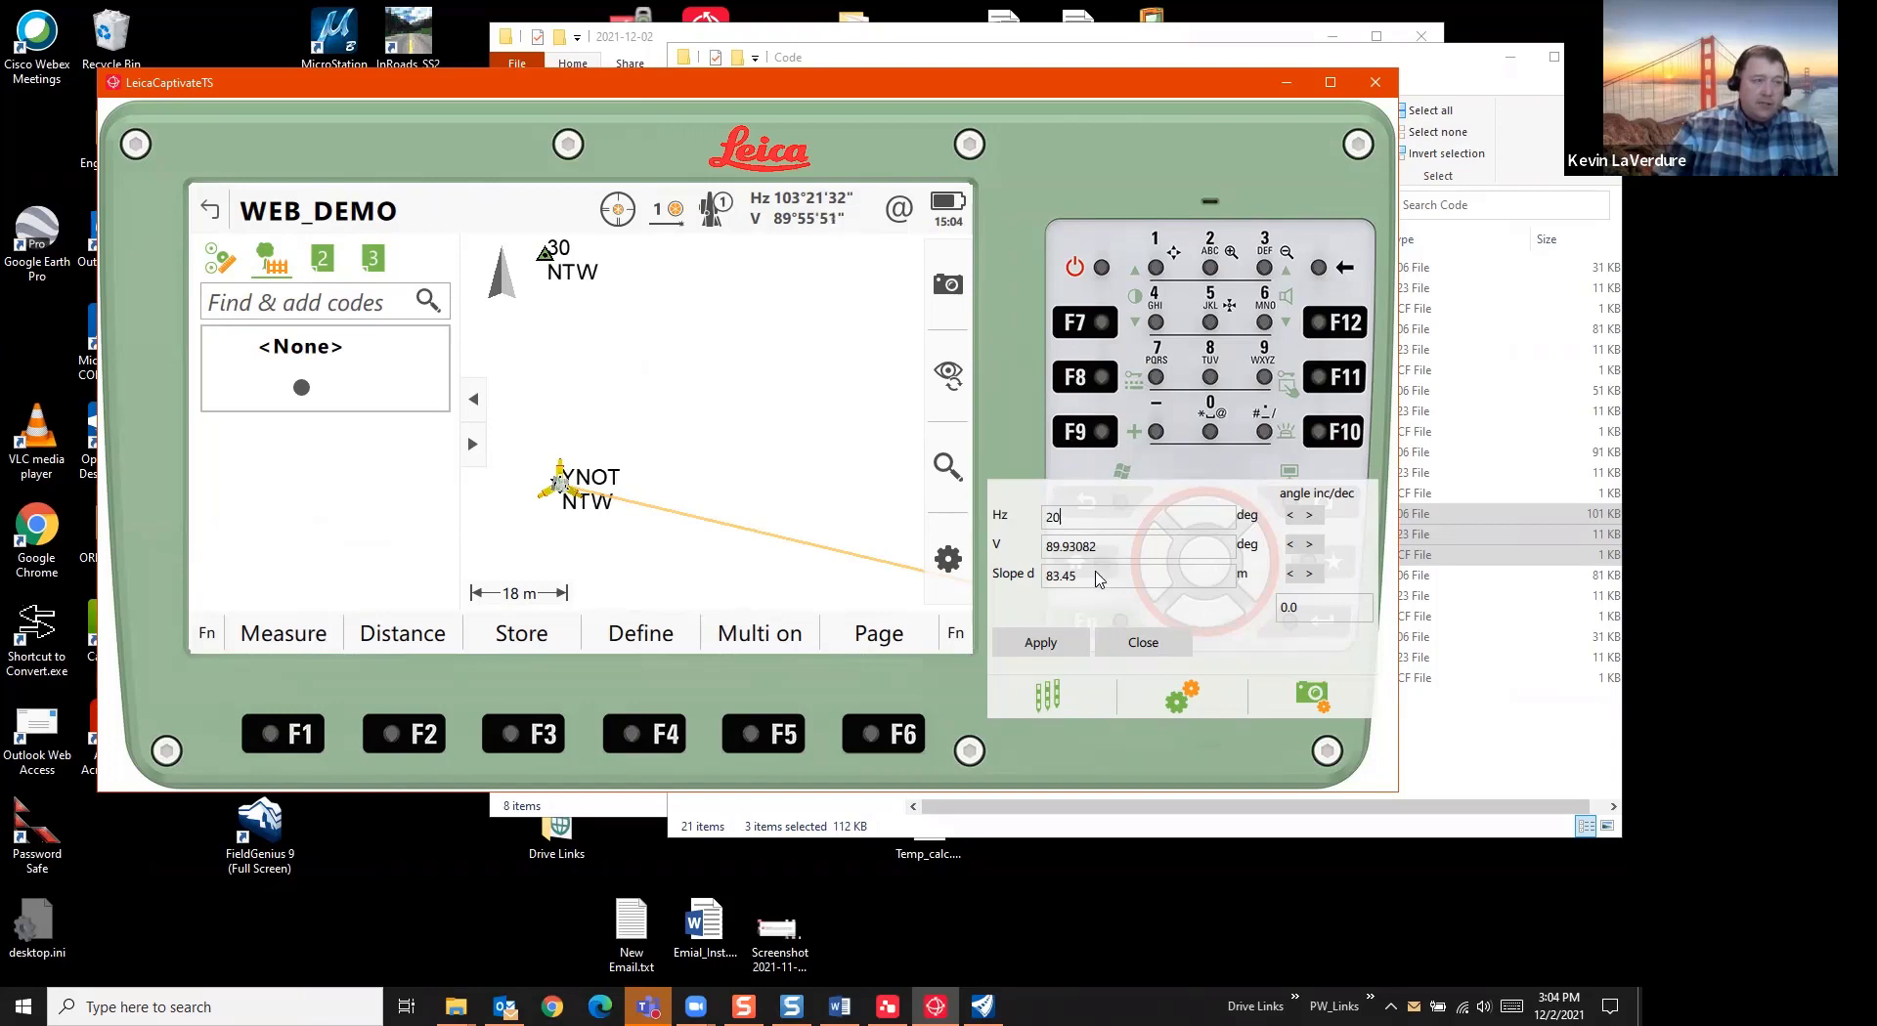
Set the simulated slope distance to 25 m, apply the values and measure the distance
click(1095, 583)
key(BackSpace)
key(BackSpace)
key(BackSpace)
key(BackSpace)
key(BackSpace)
text(2)
click(1040, 642)
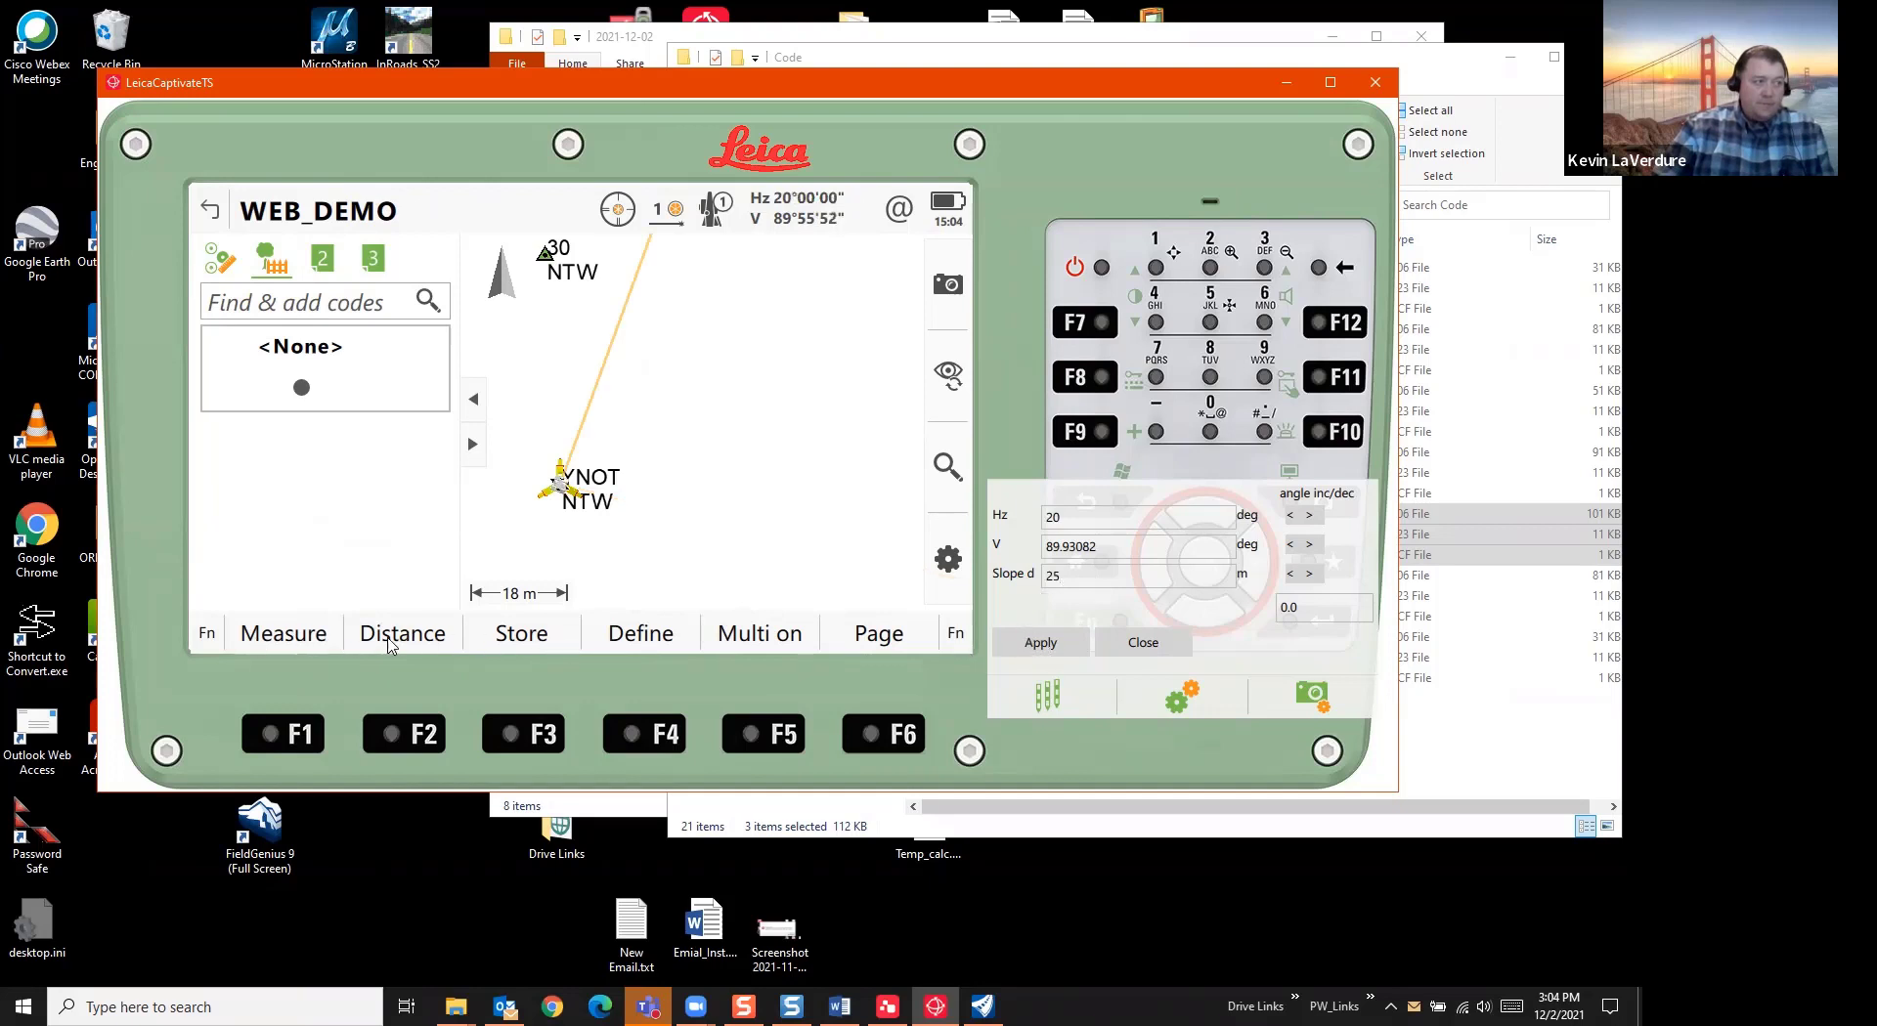
click(391, 637)
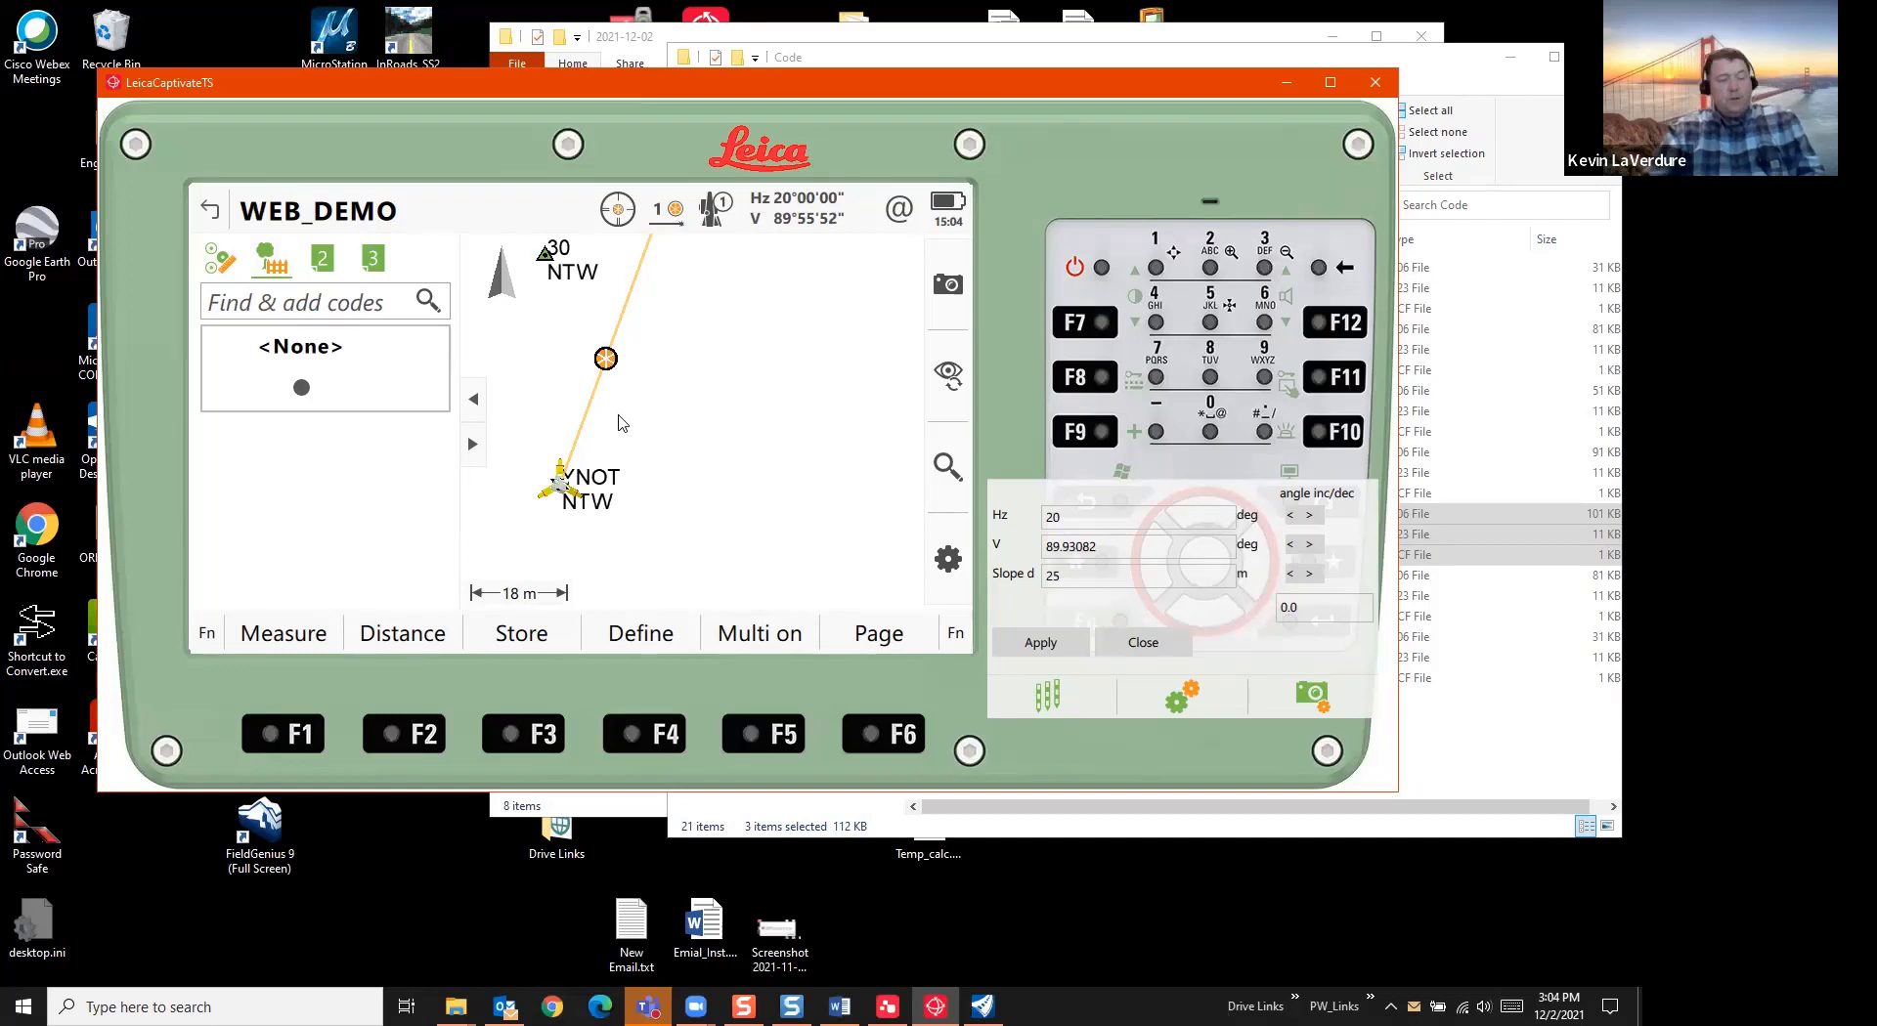
Search the codelist for TC, assign the coniferous tree code and measure the point
click(430, 302)
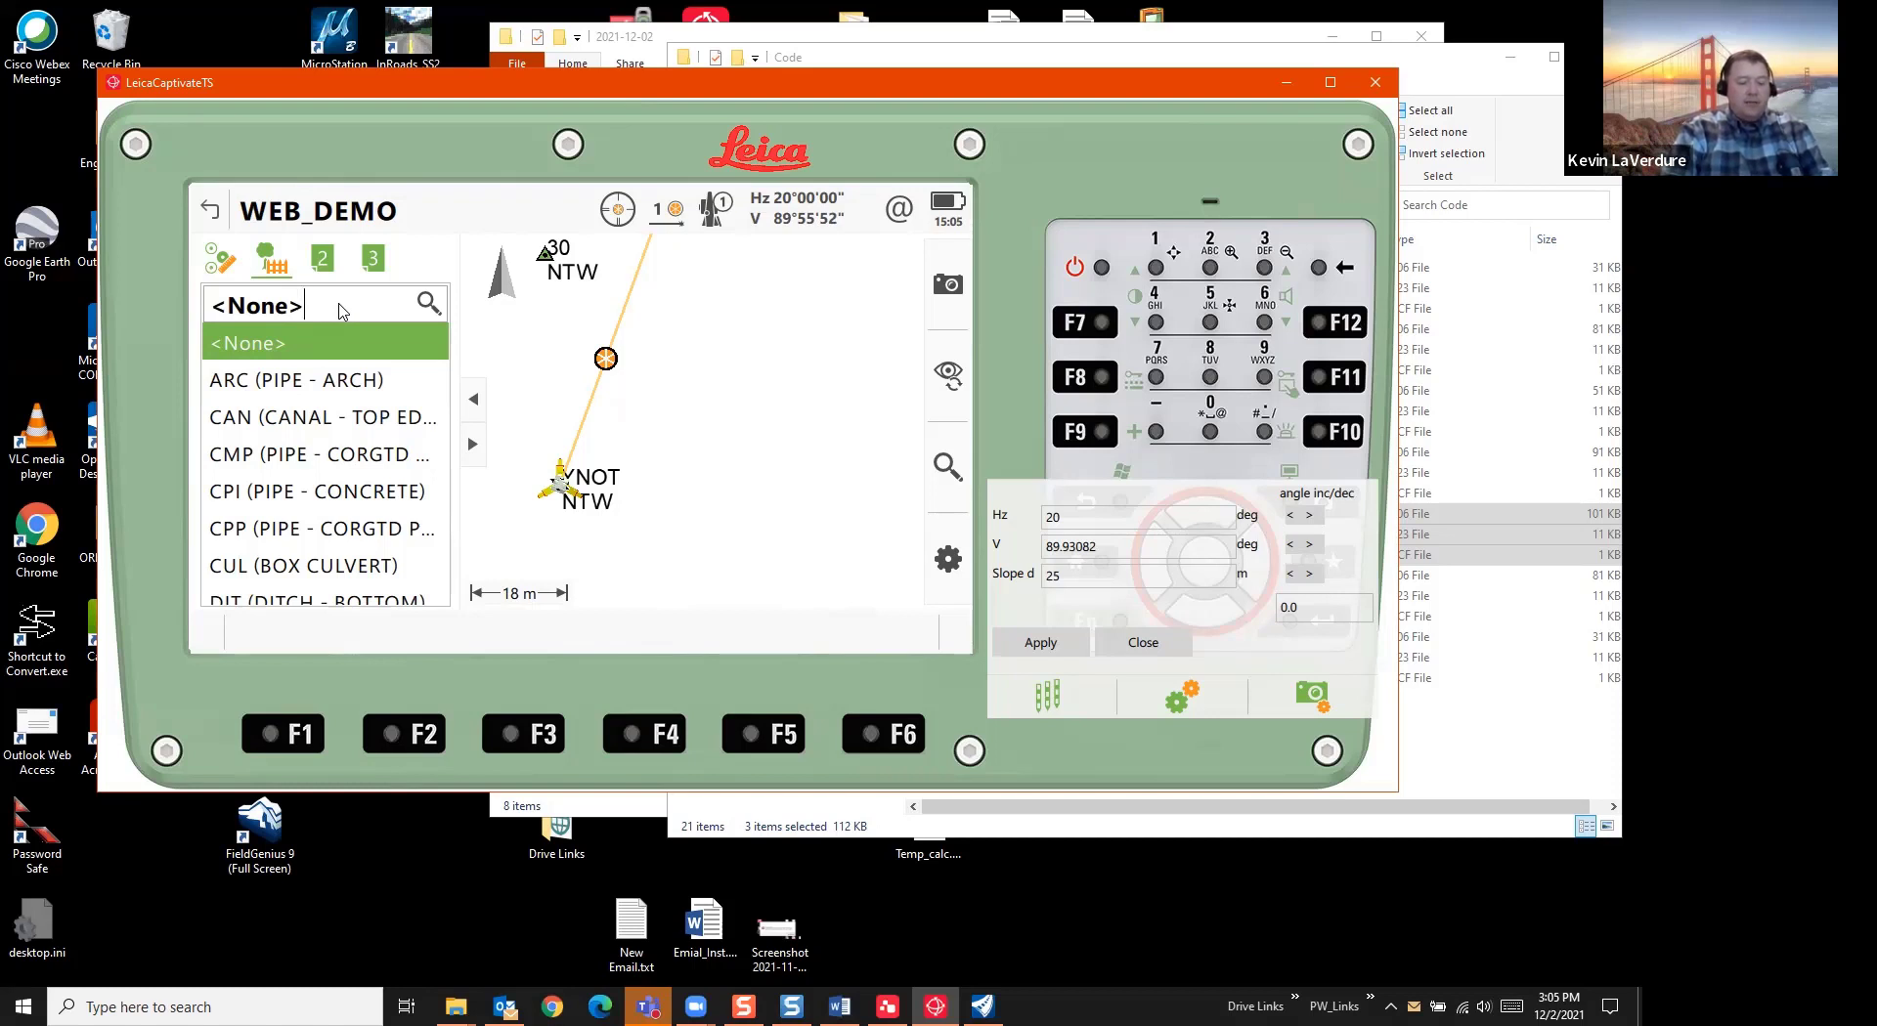
text(TC)
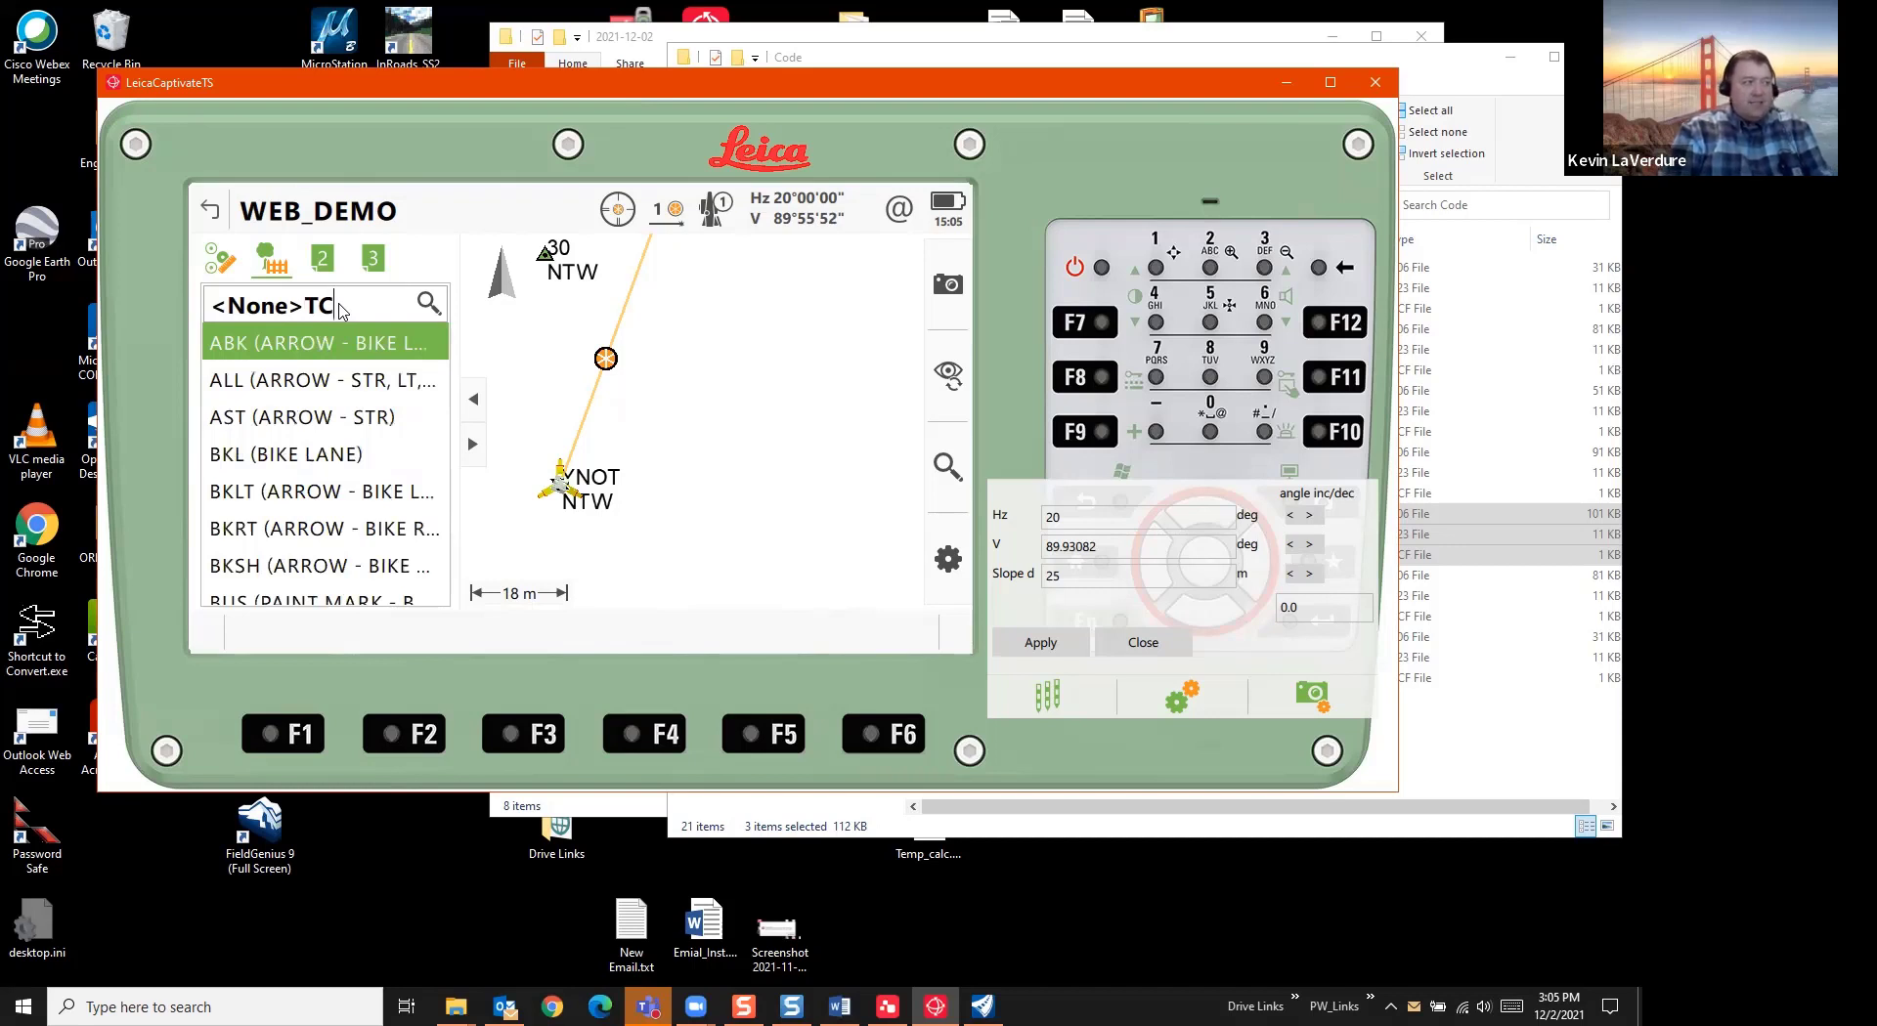
key(BackSpace)
key(BackSpace)
key(BackSpace)
key(BackSpace)
key(BackSpace)
key(BackSpace)
key(BackSpace)
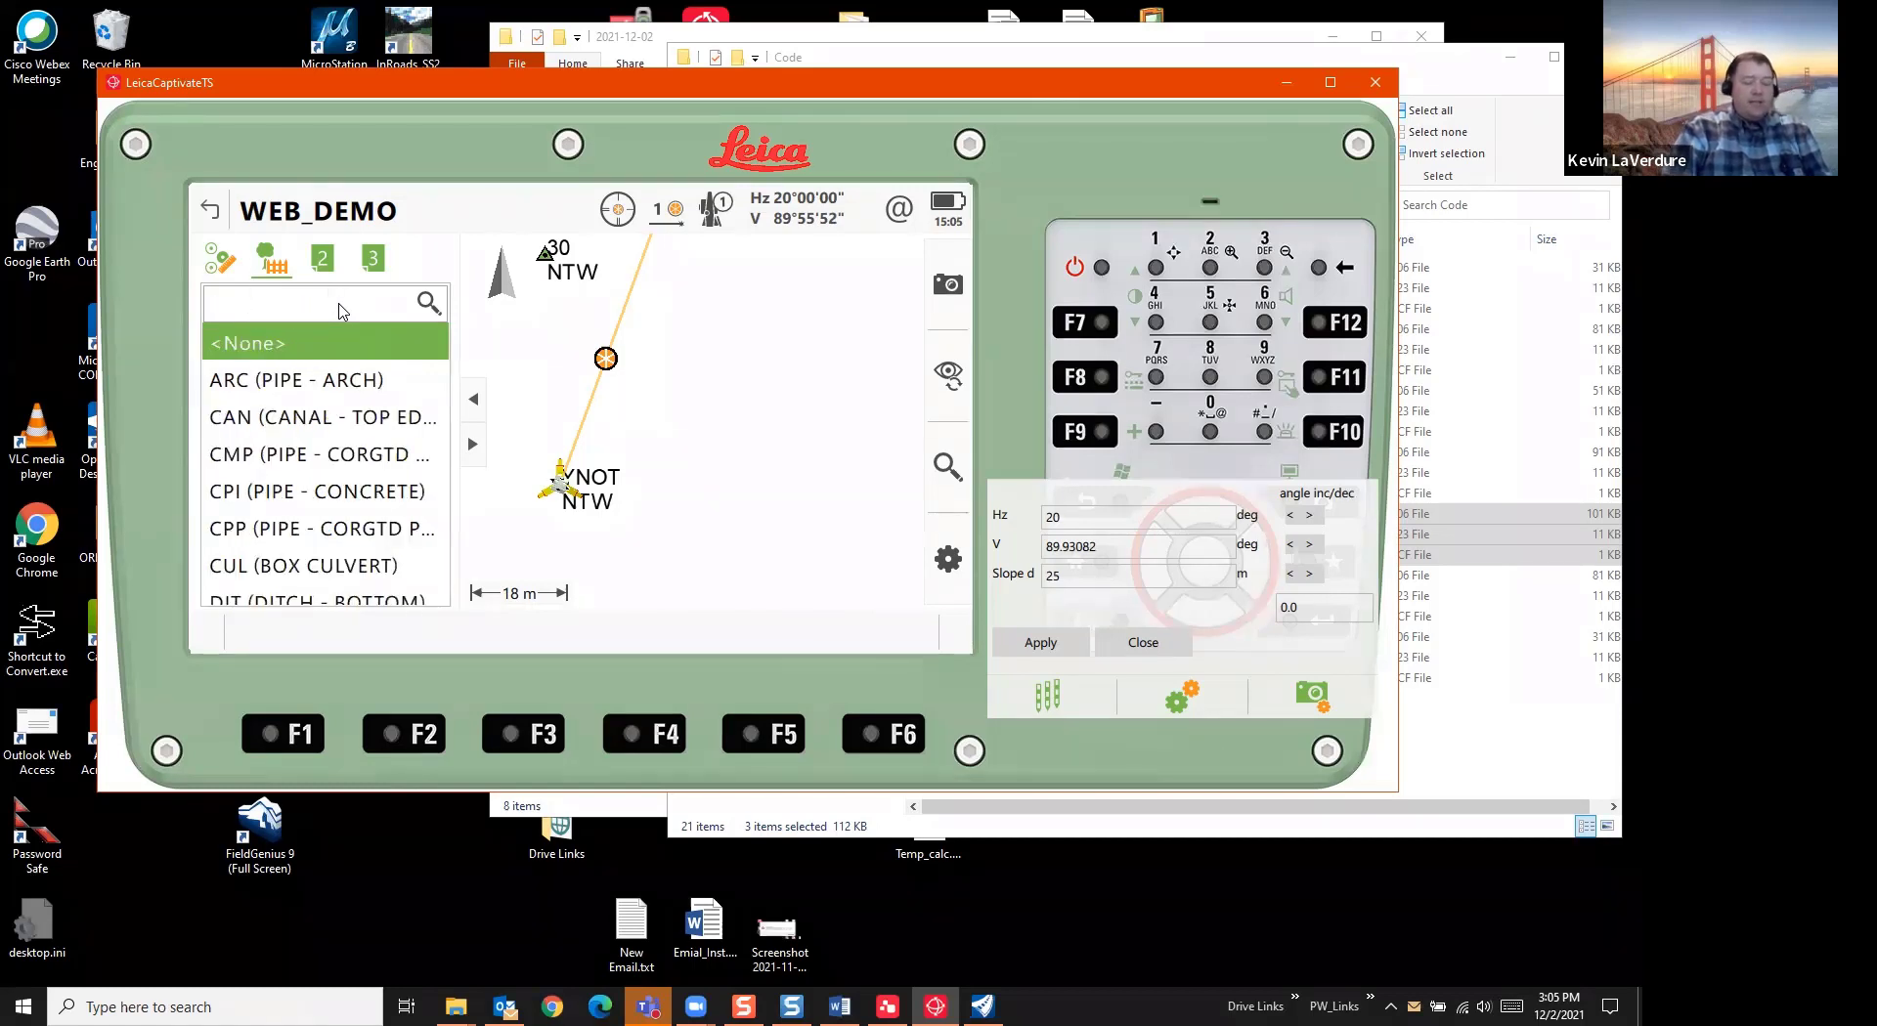
text(tc)
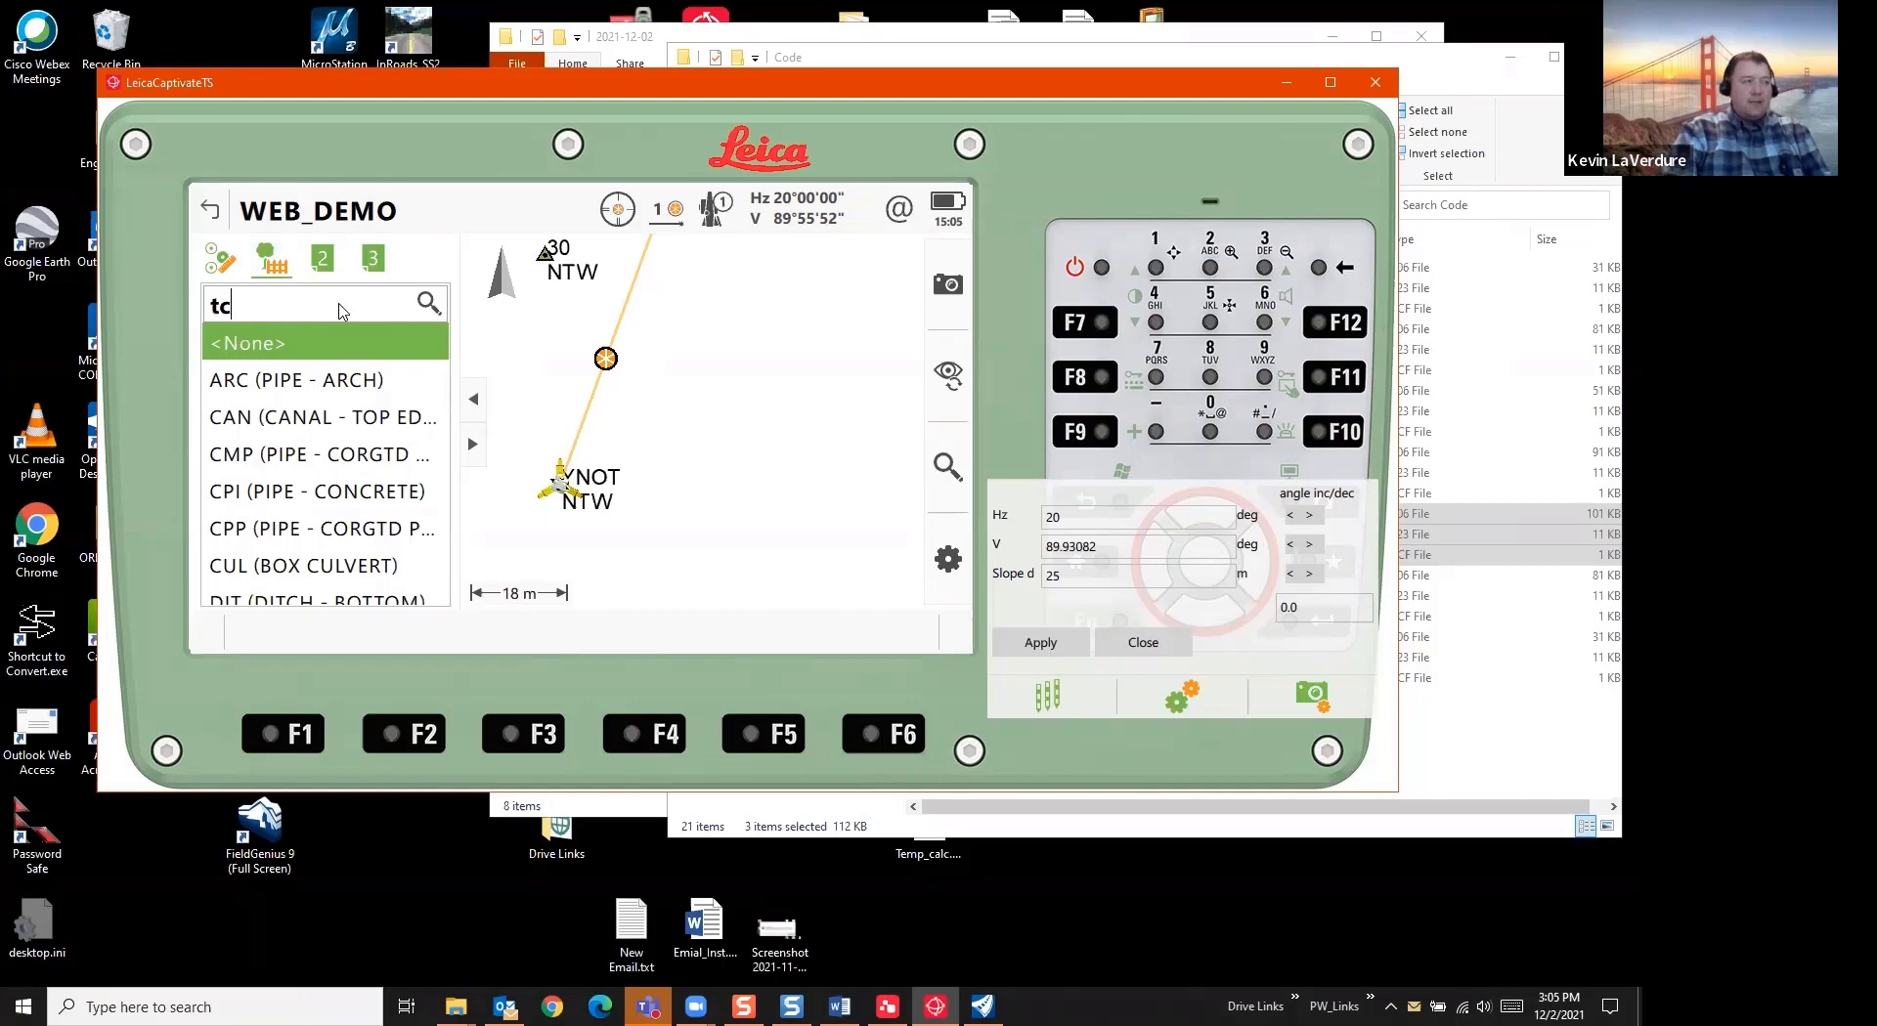
text(tc)
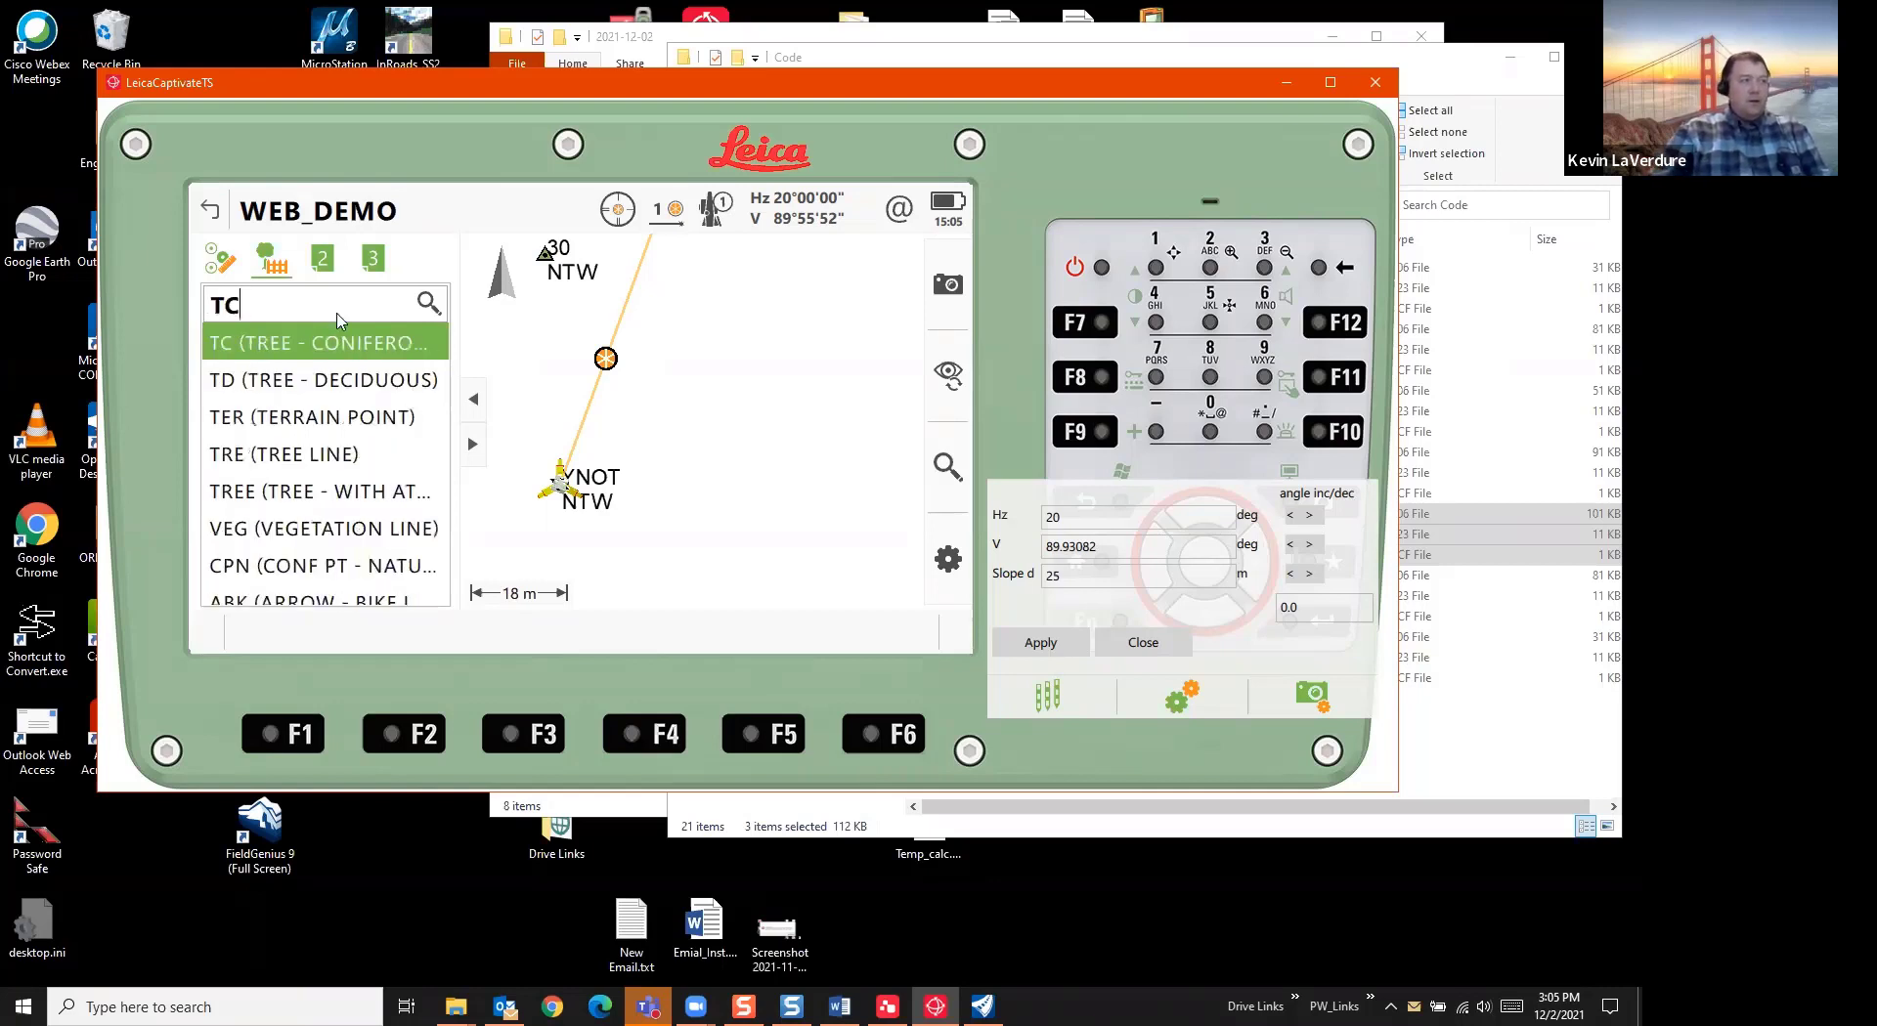
click(304, 344)
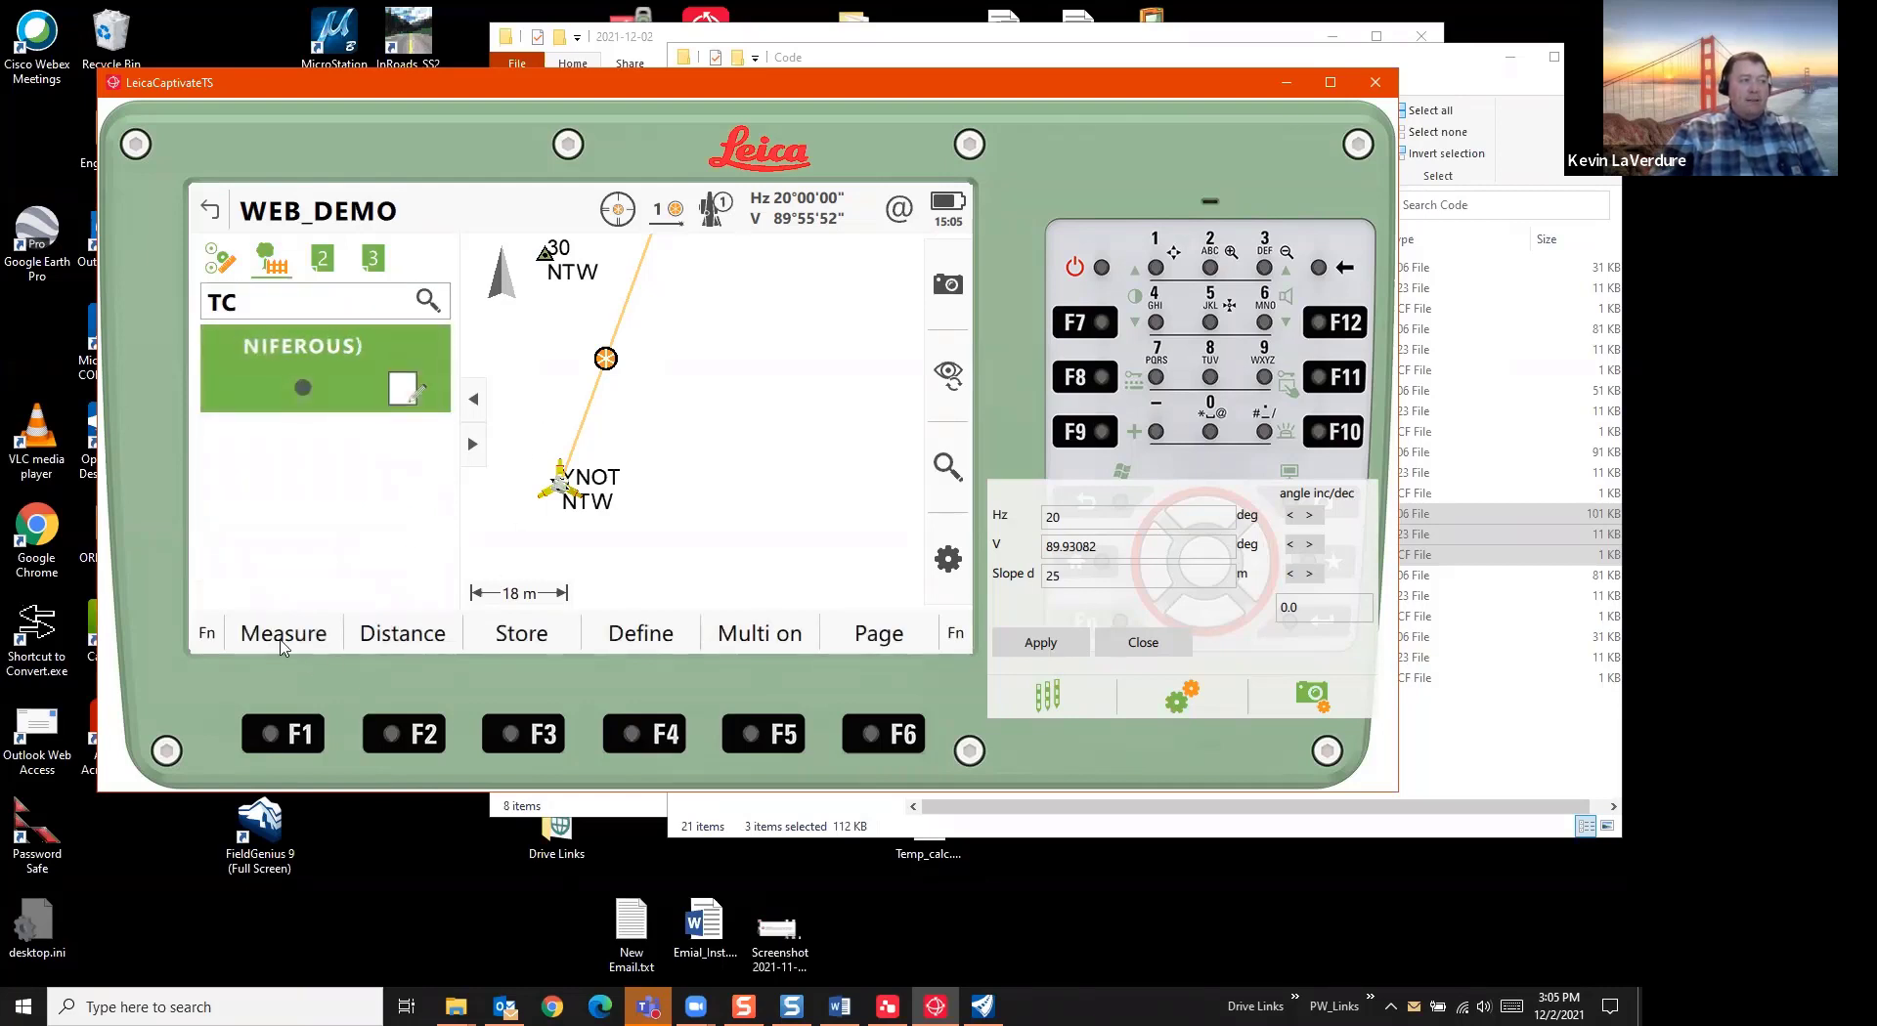
click(281, 635)
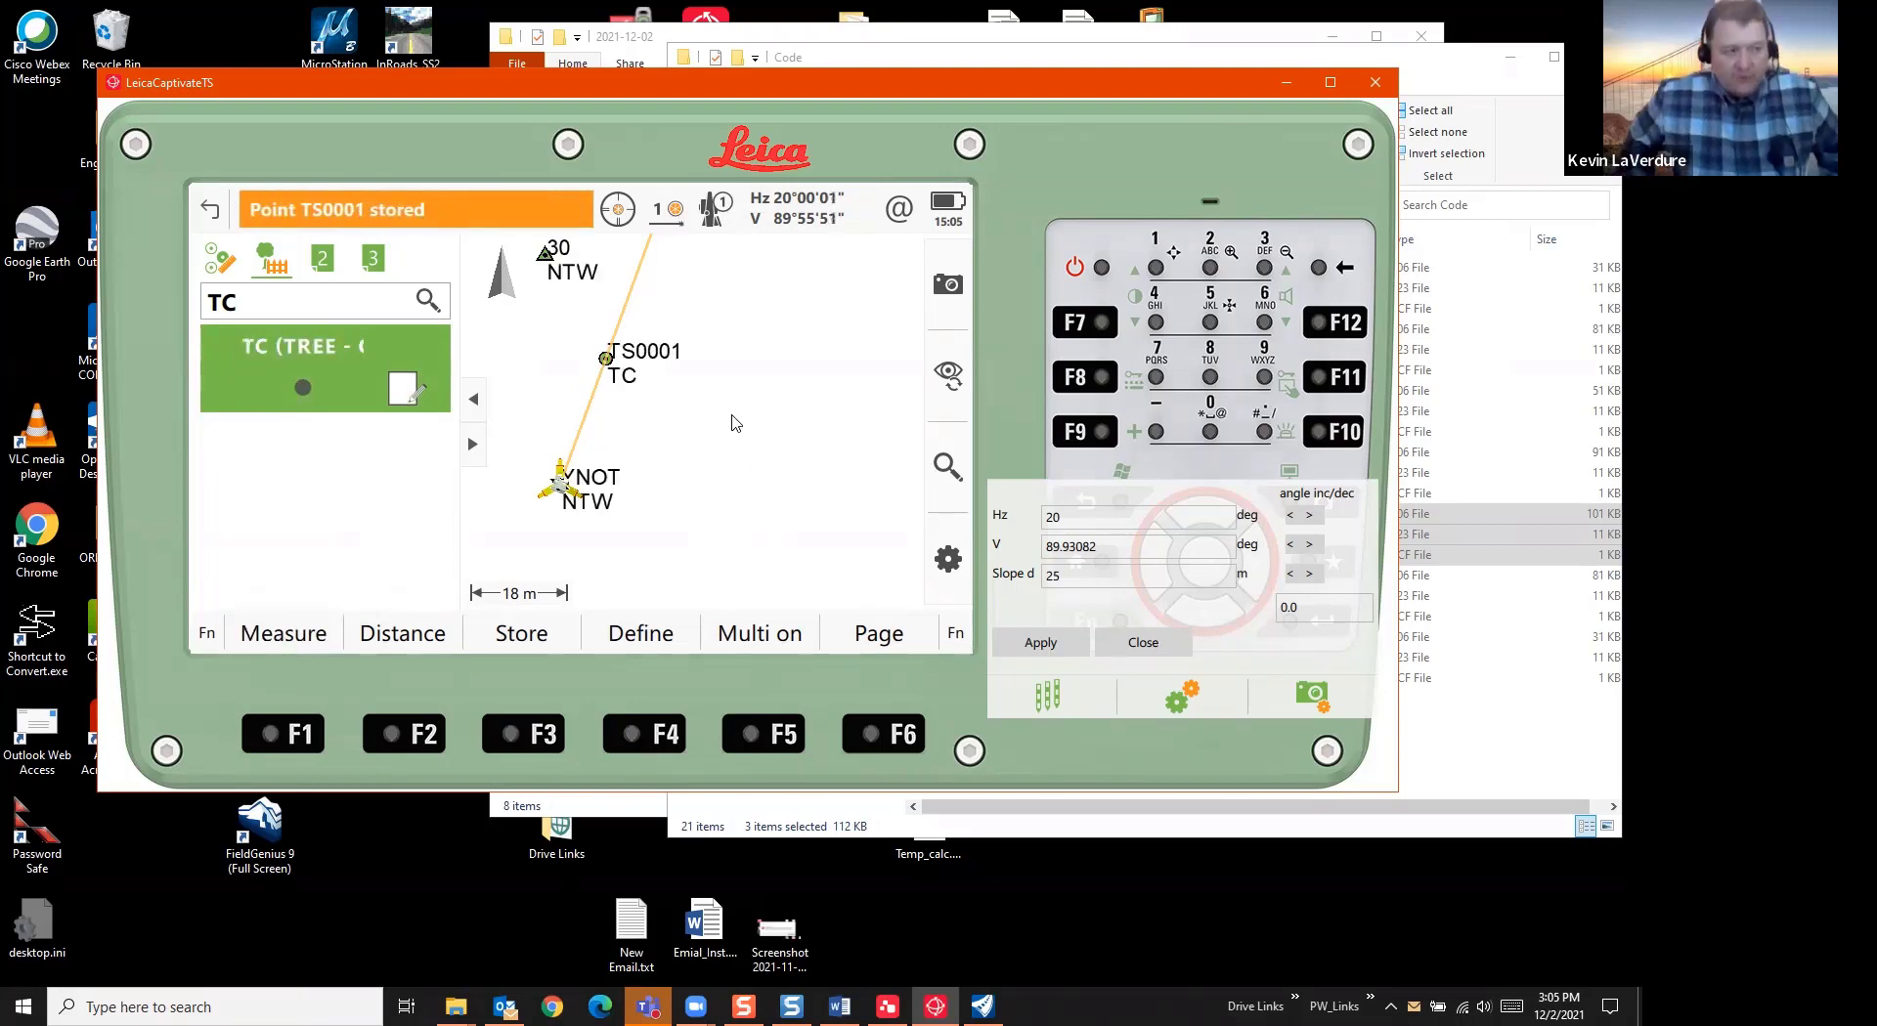
Set the simulated horizontal angle to 25 degrees and apply it
click(1087, 517)
key(BackSpace)
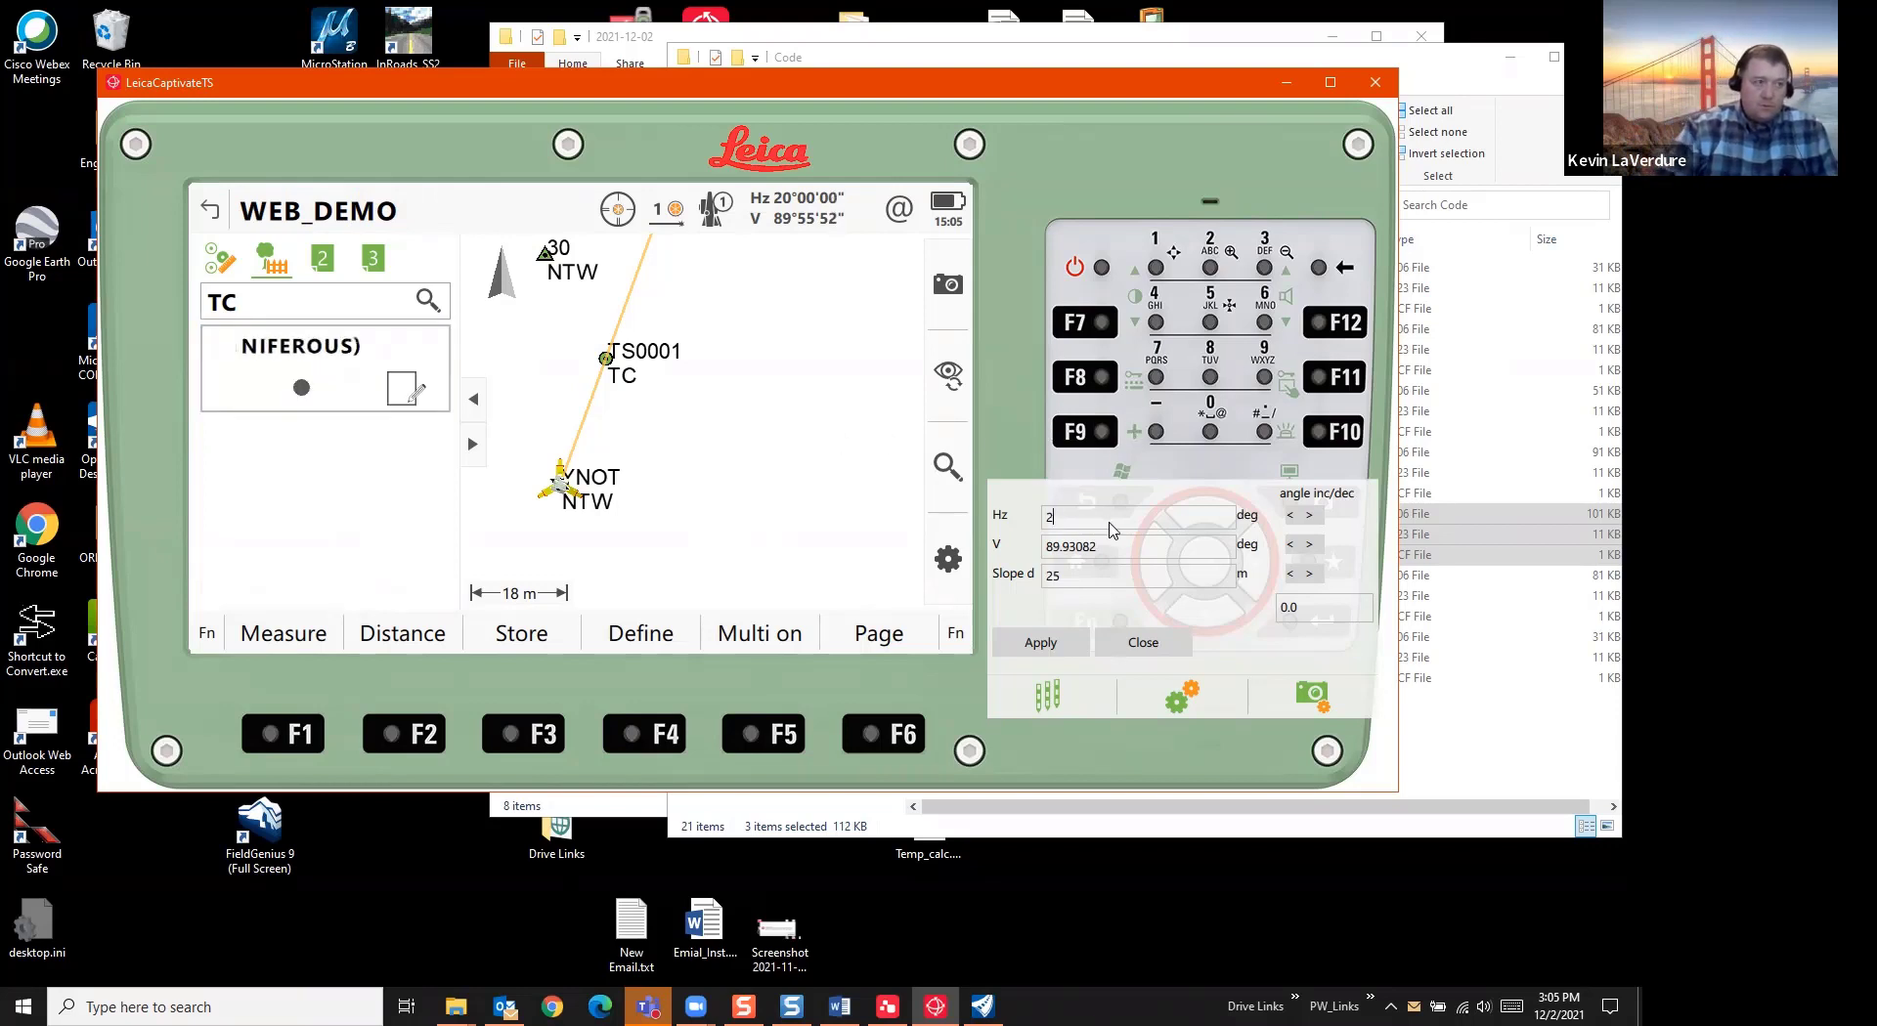
text(5)
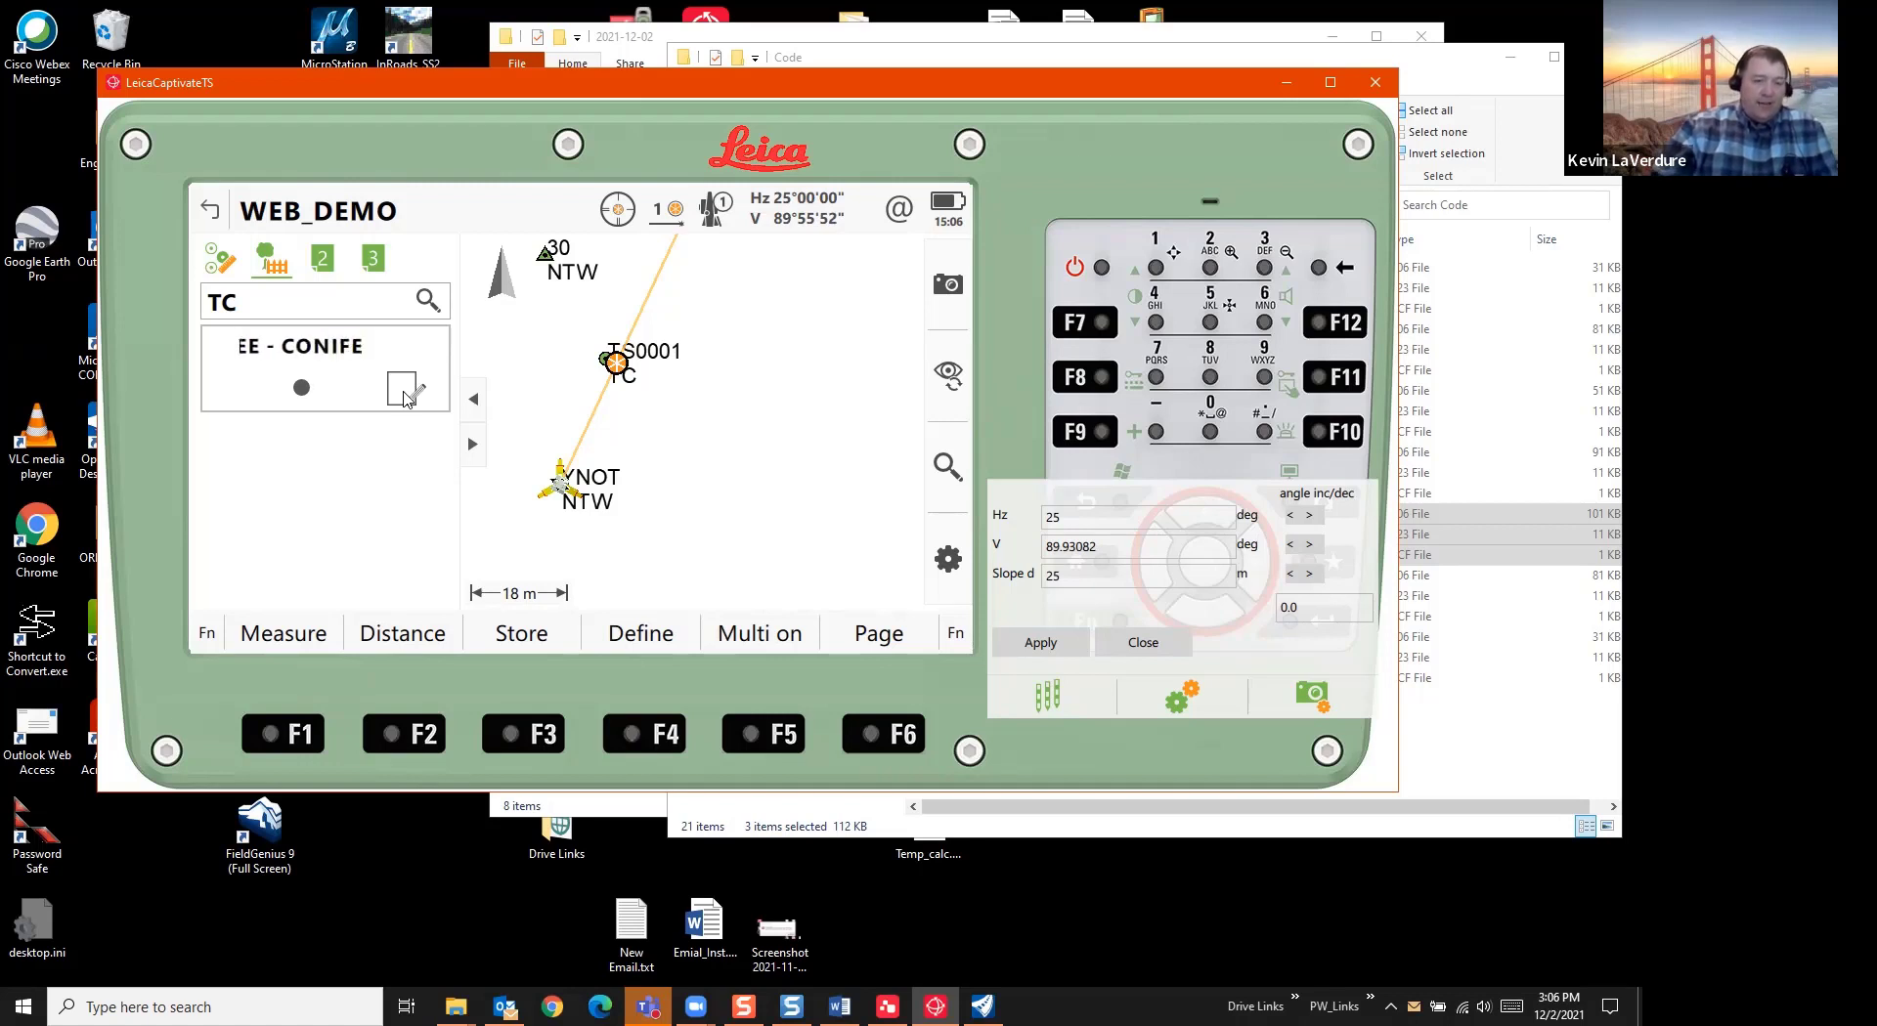
Set the DIAMINCH attribute of the TC coniferous tree code to 24 and measure the point
click(405, 398)
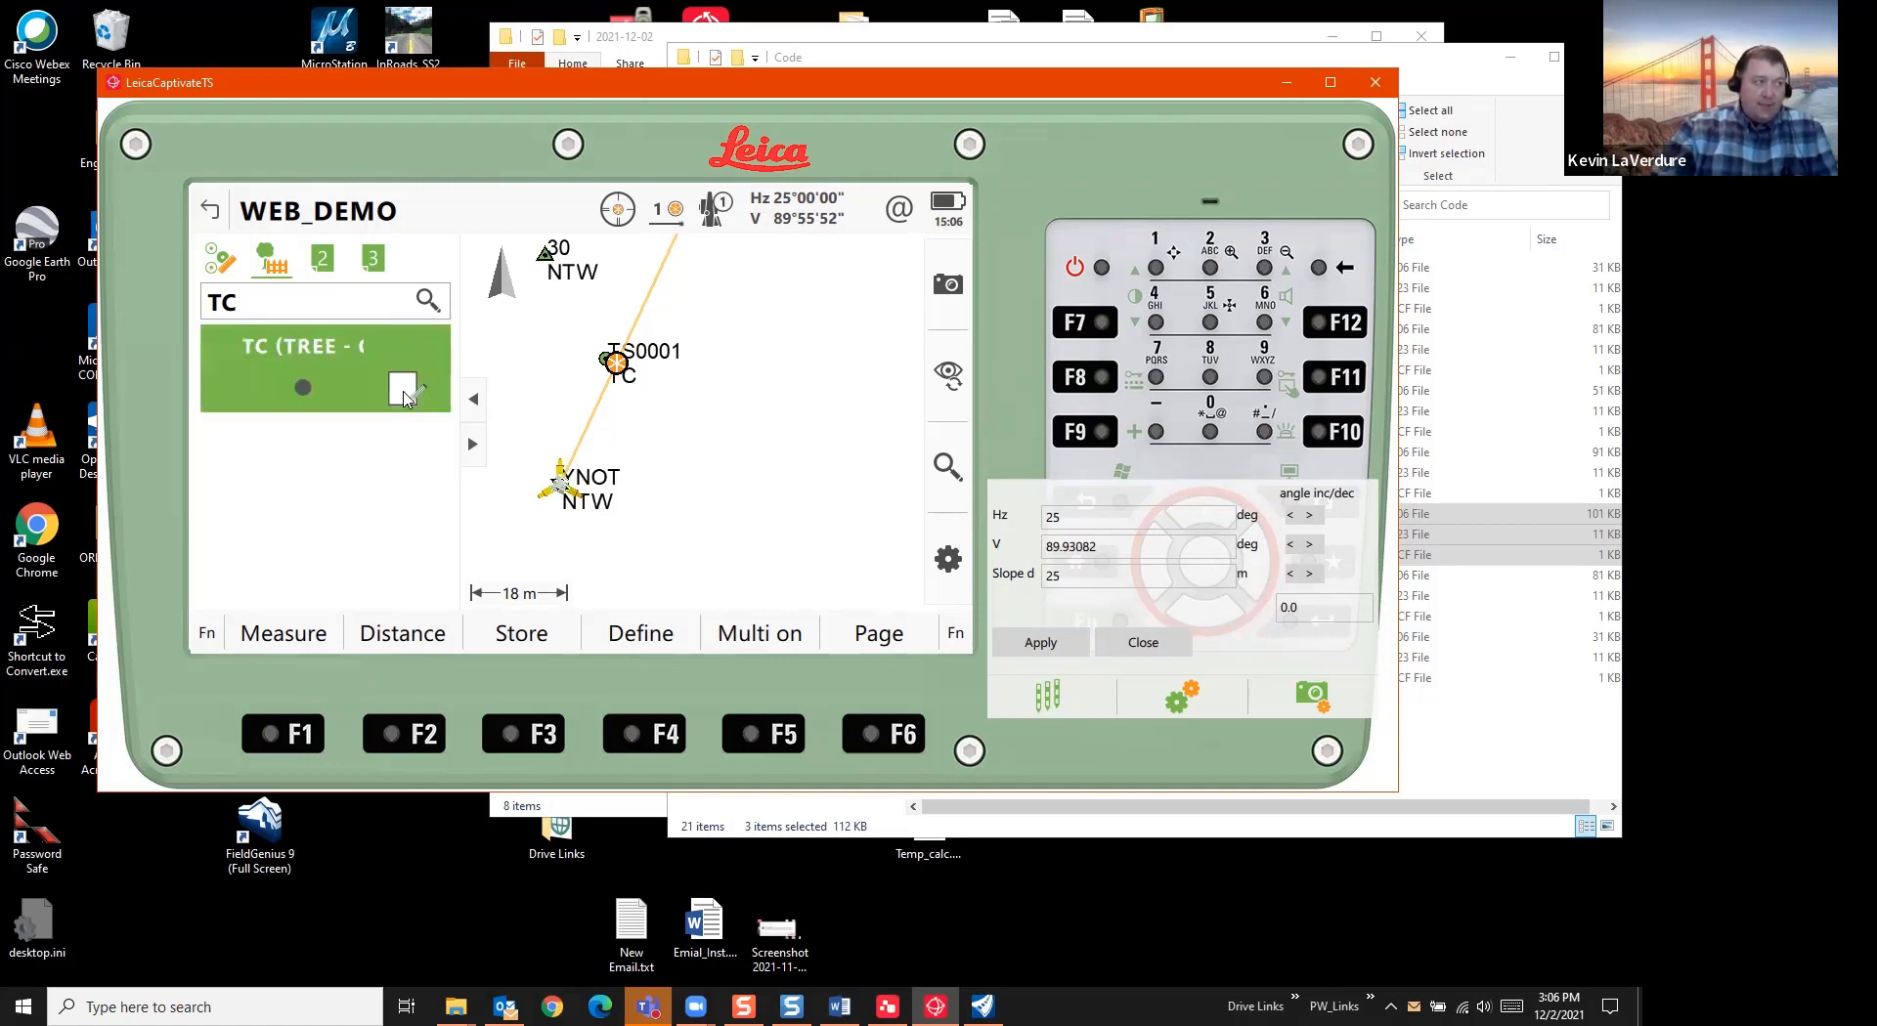
click(410, 400)
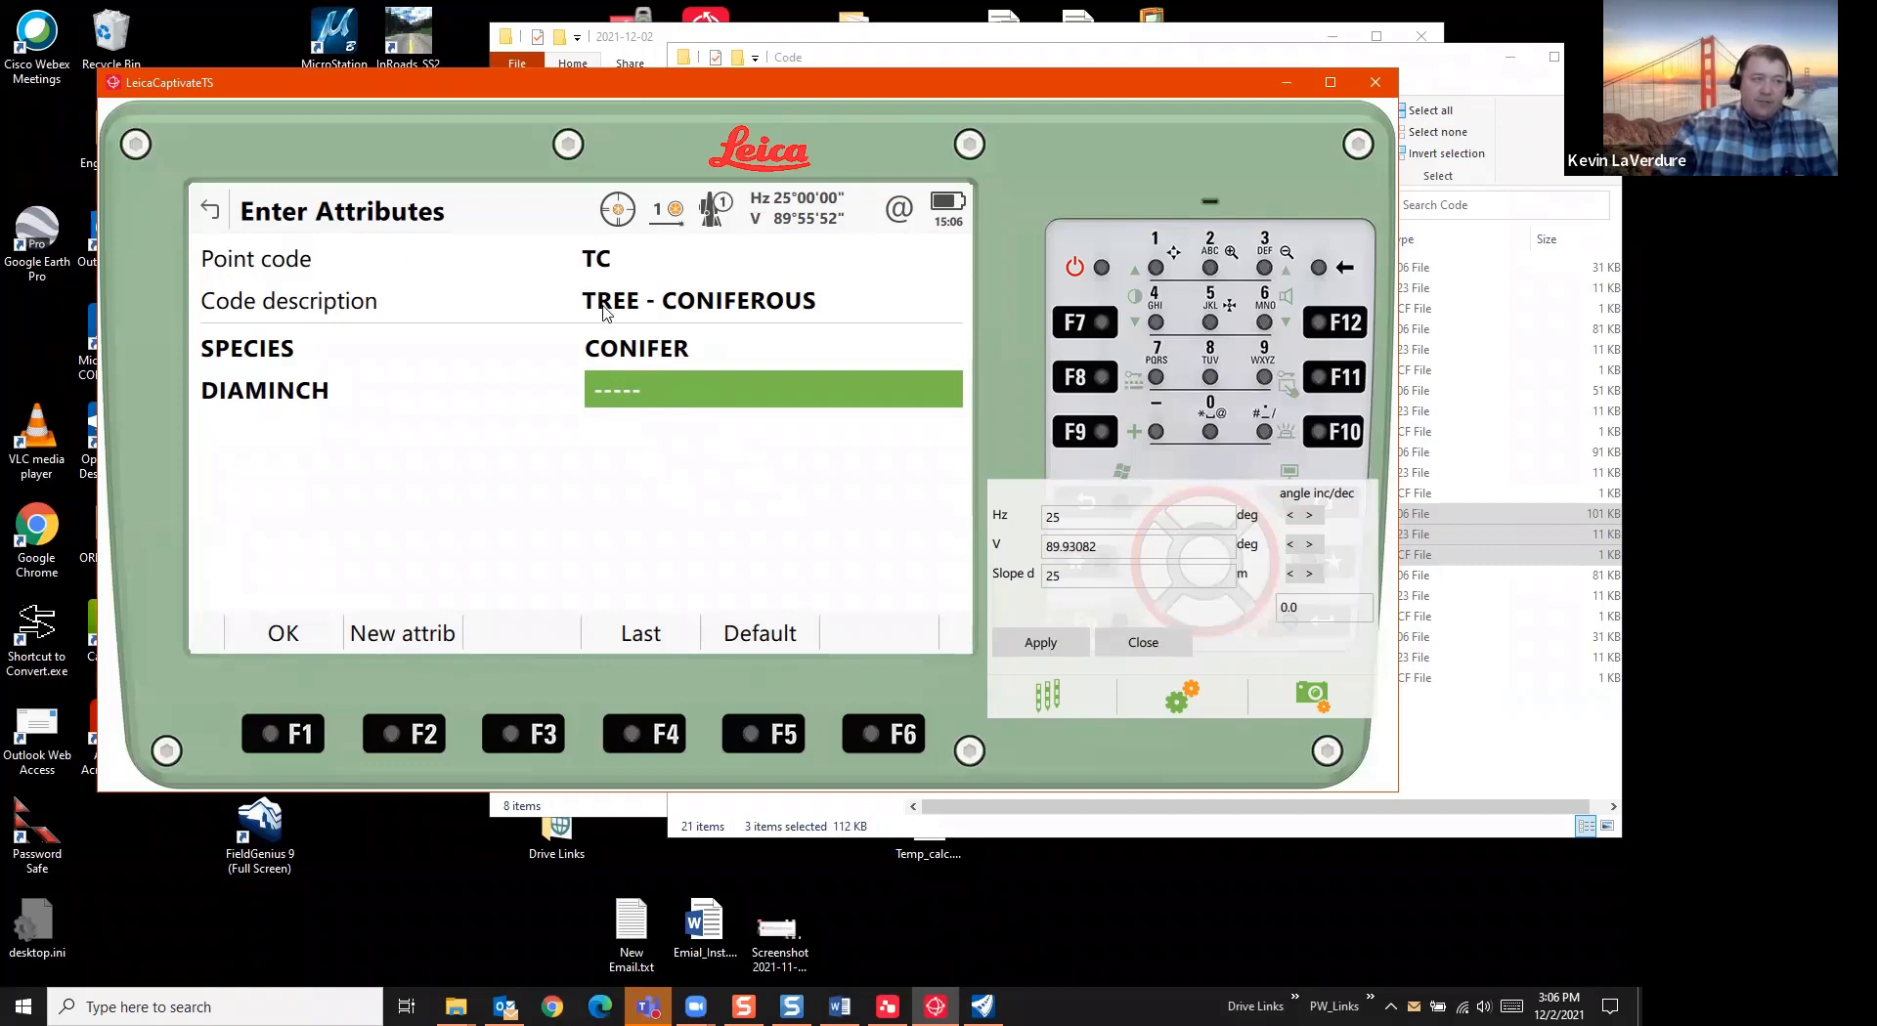
click(622, 398)
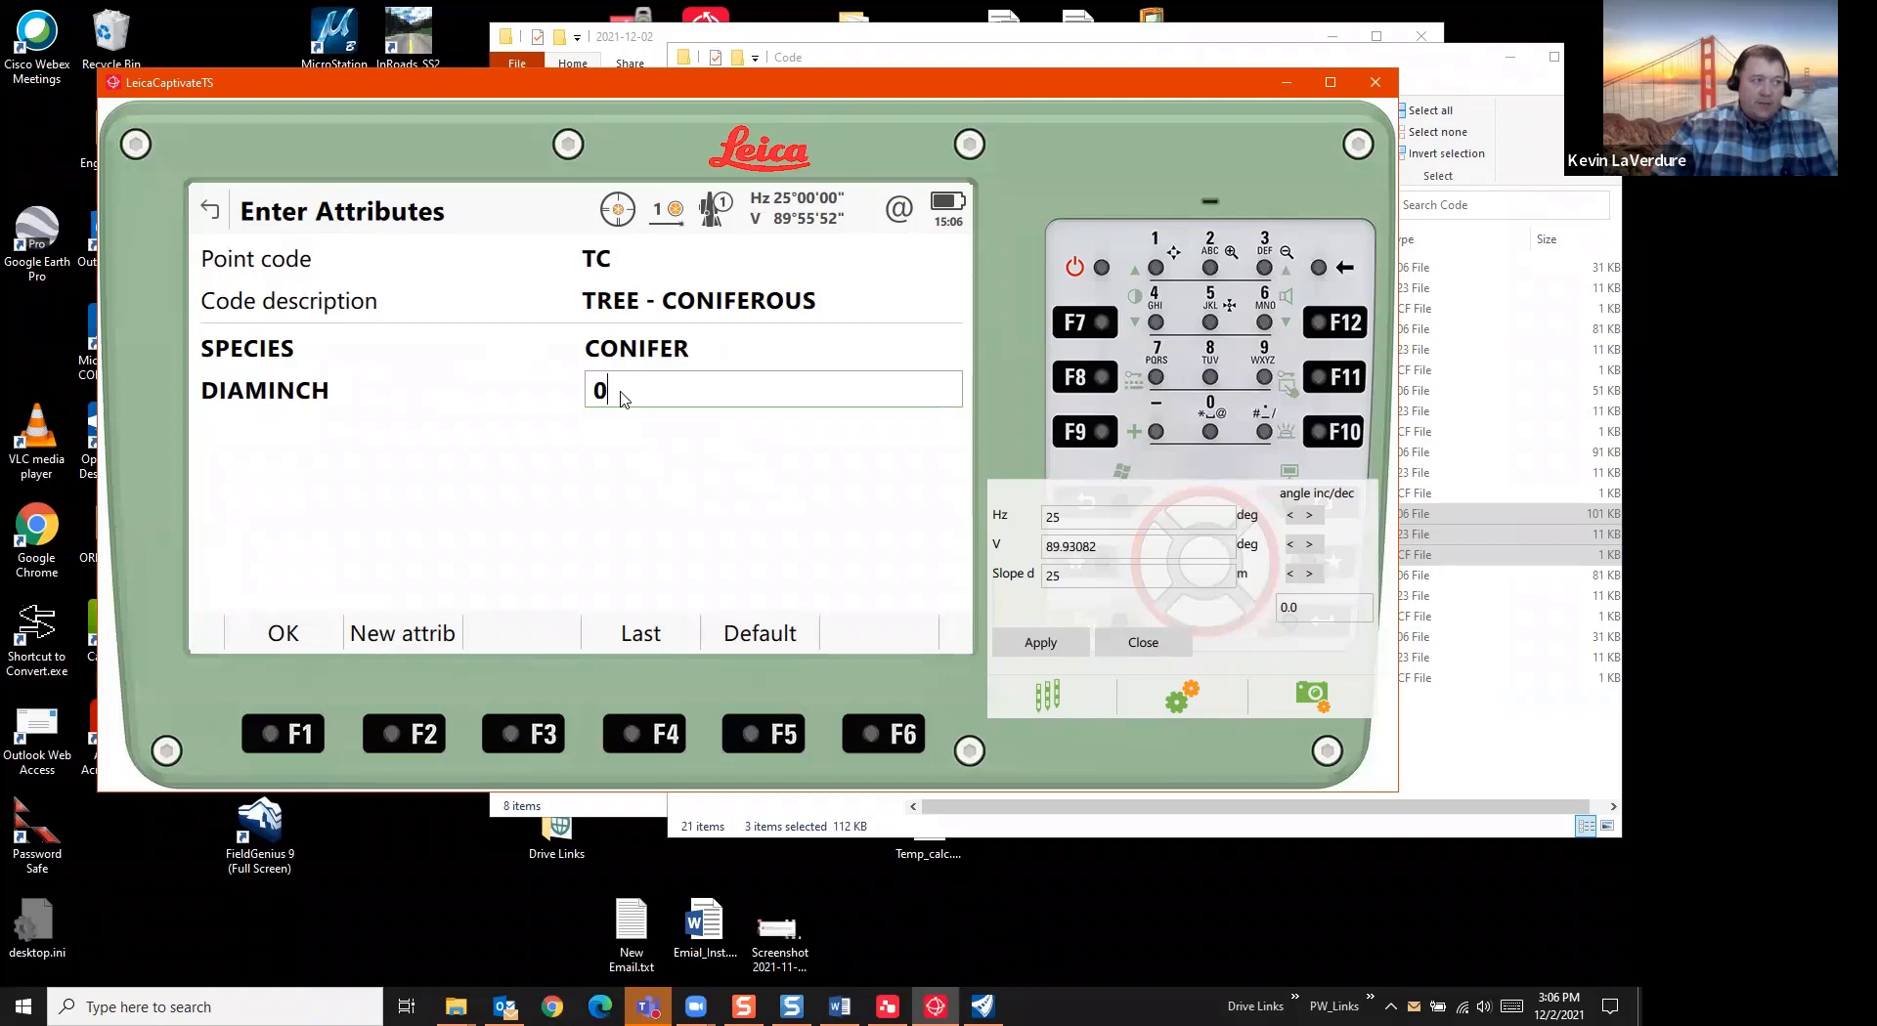
key(BackSpace)
text(24)
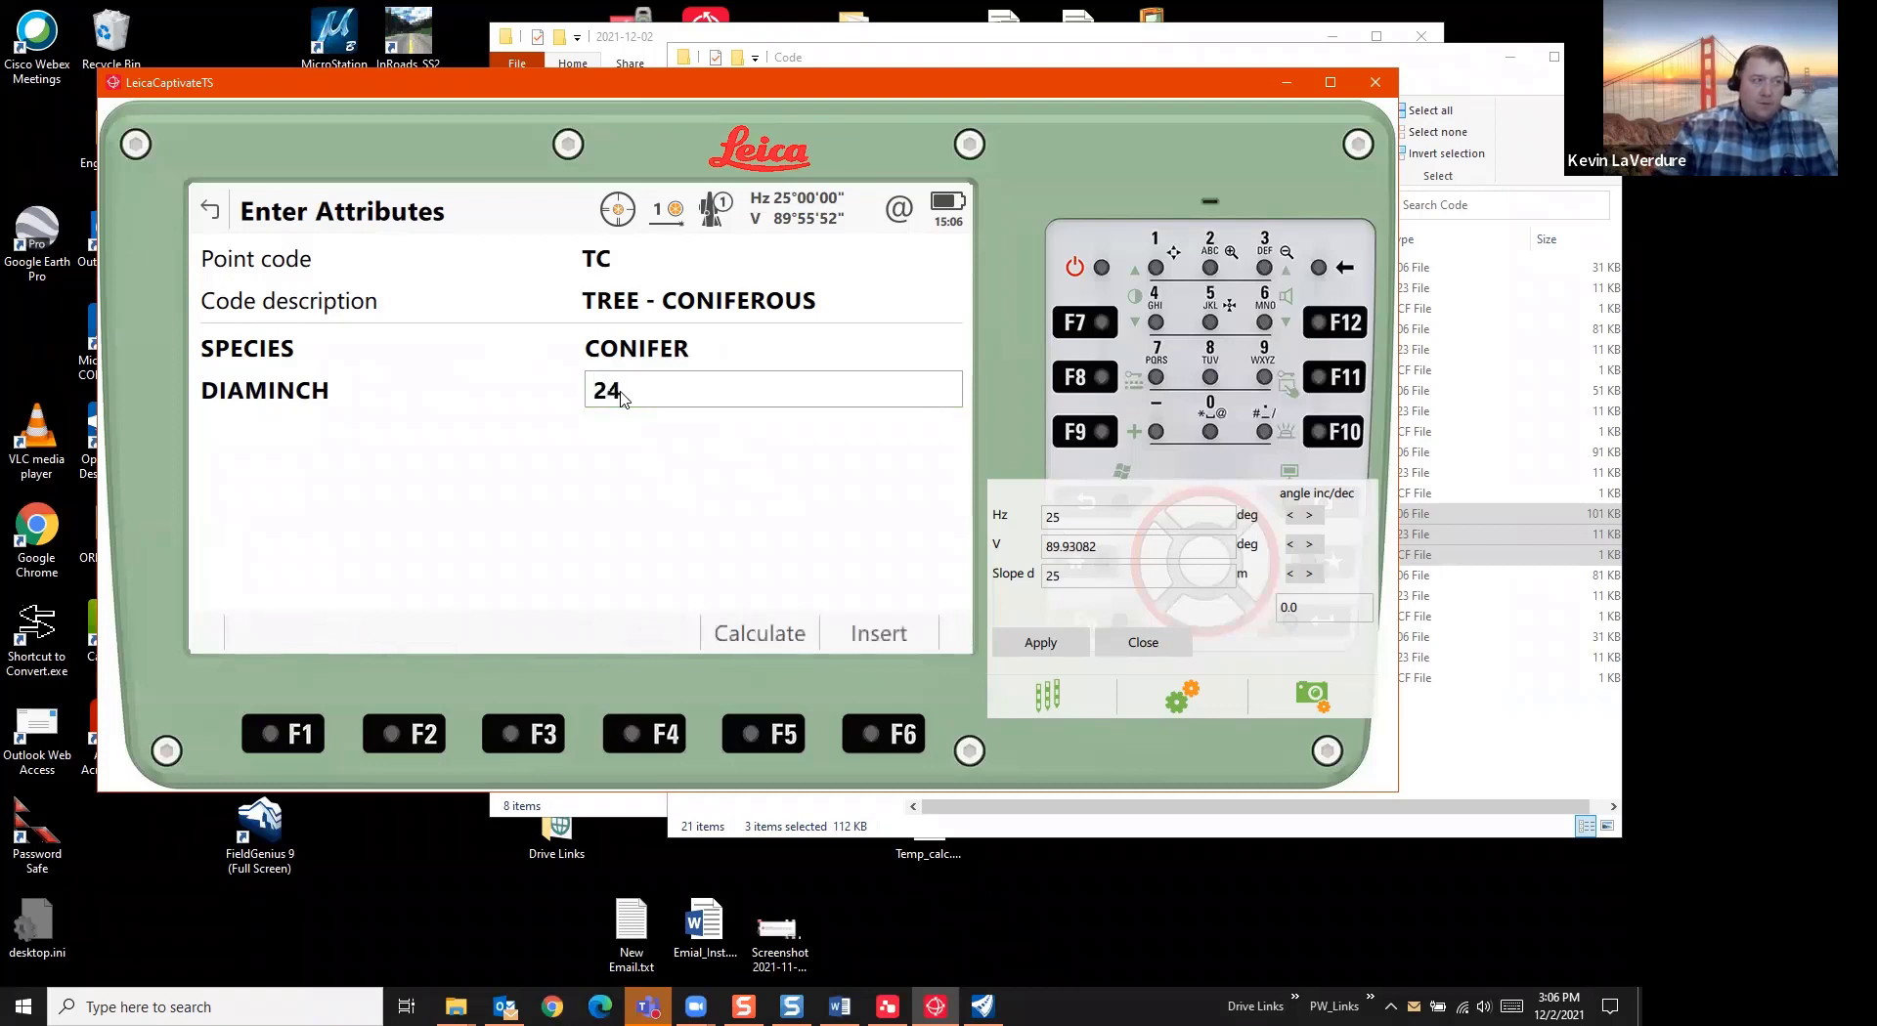
key(Return)
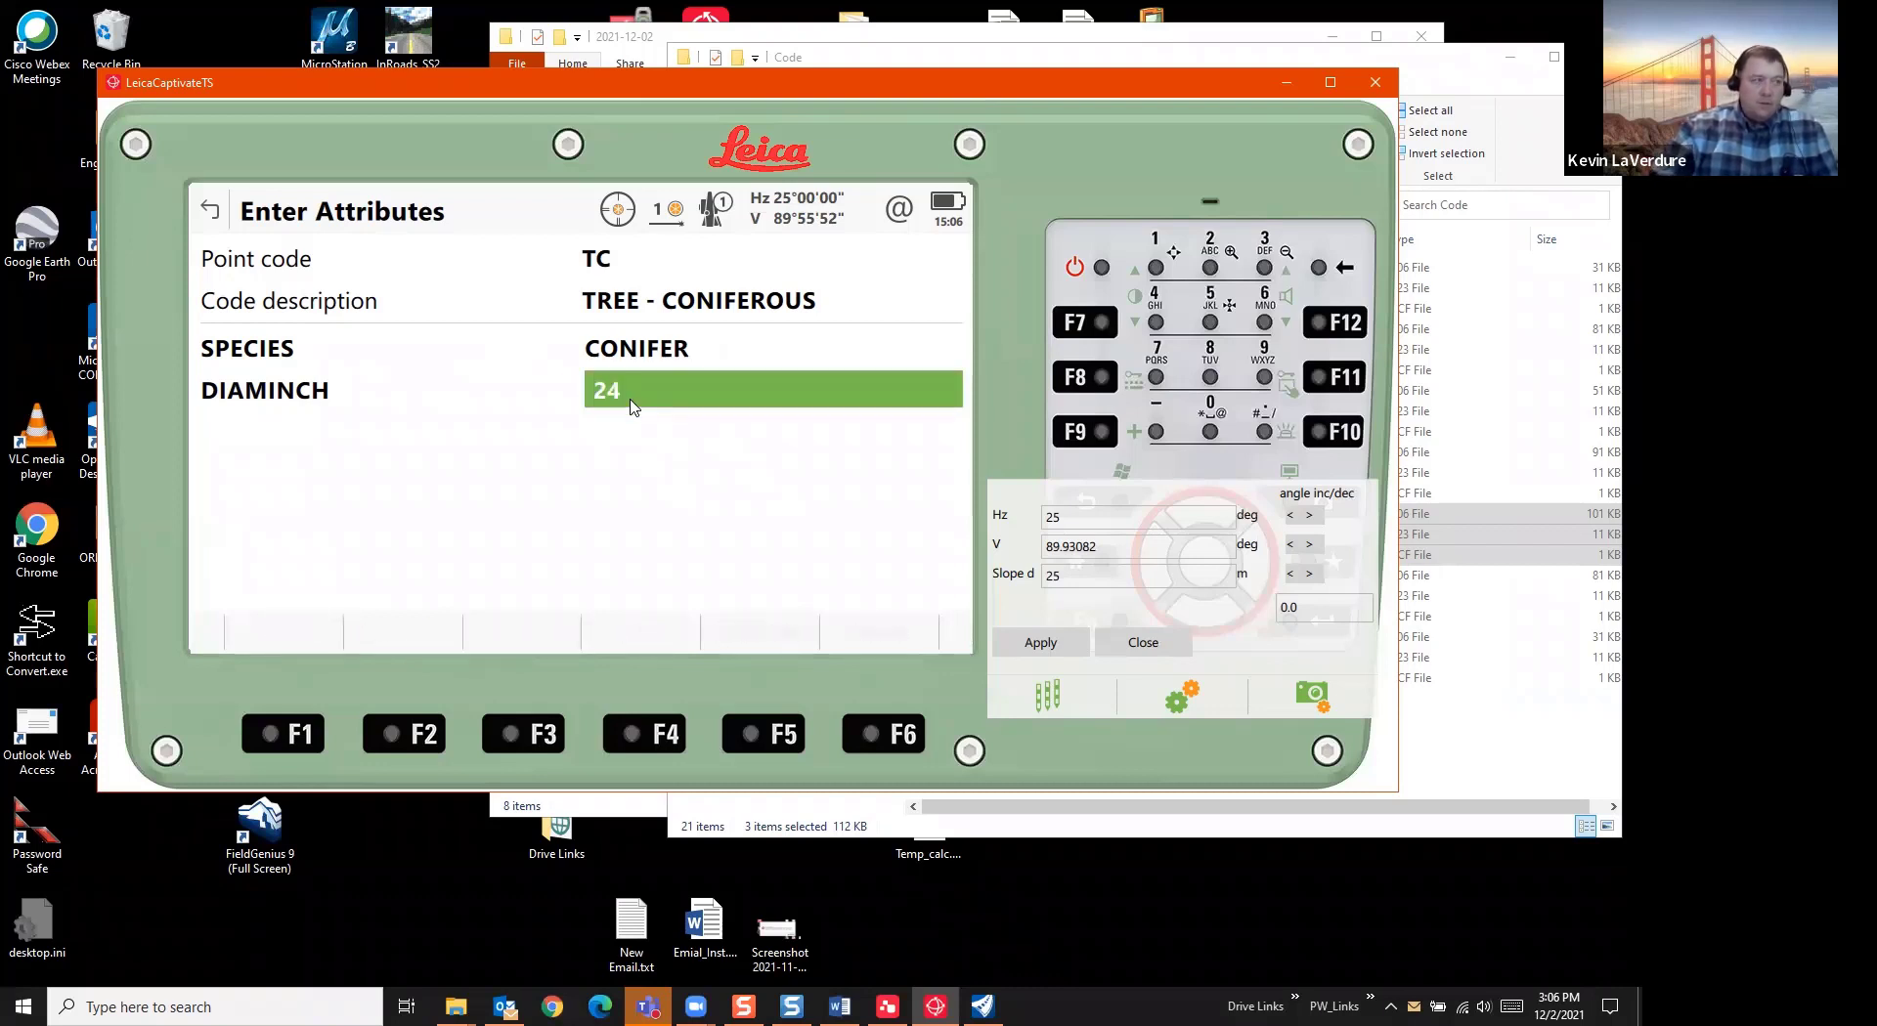
click(290, 637)
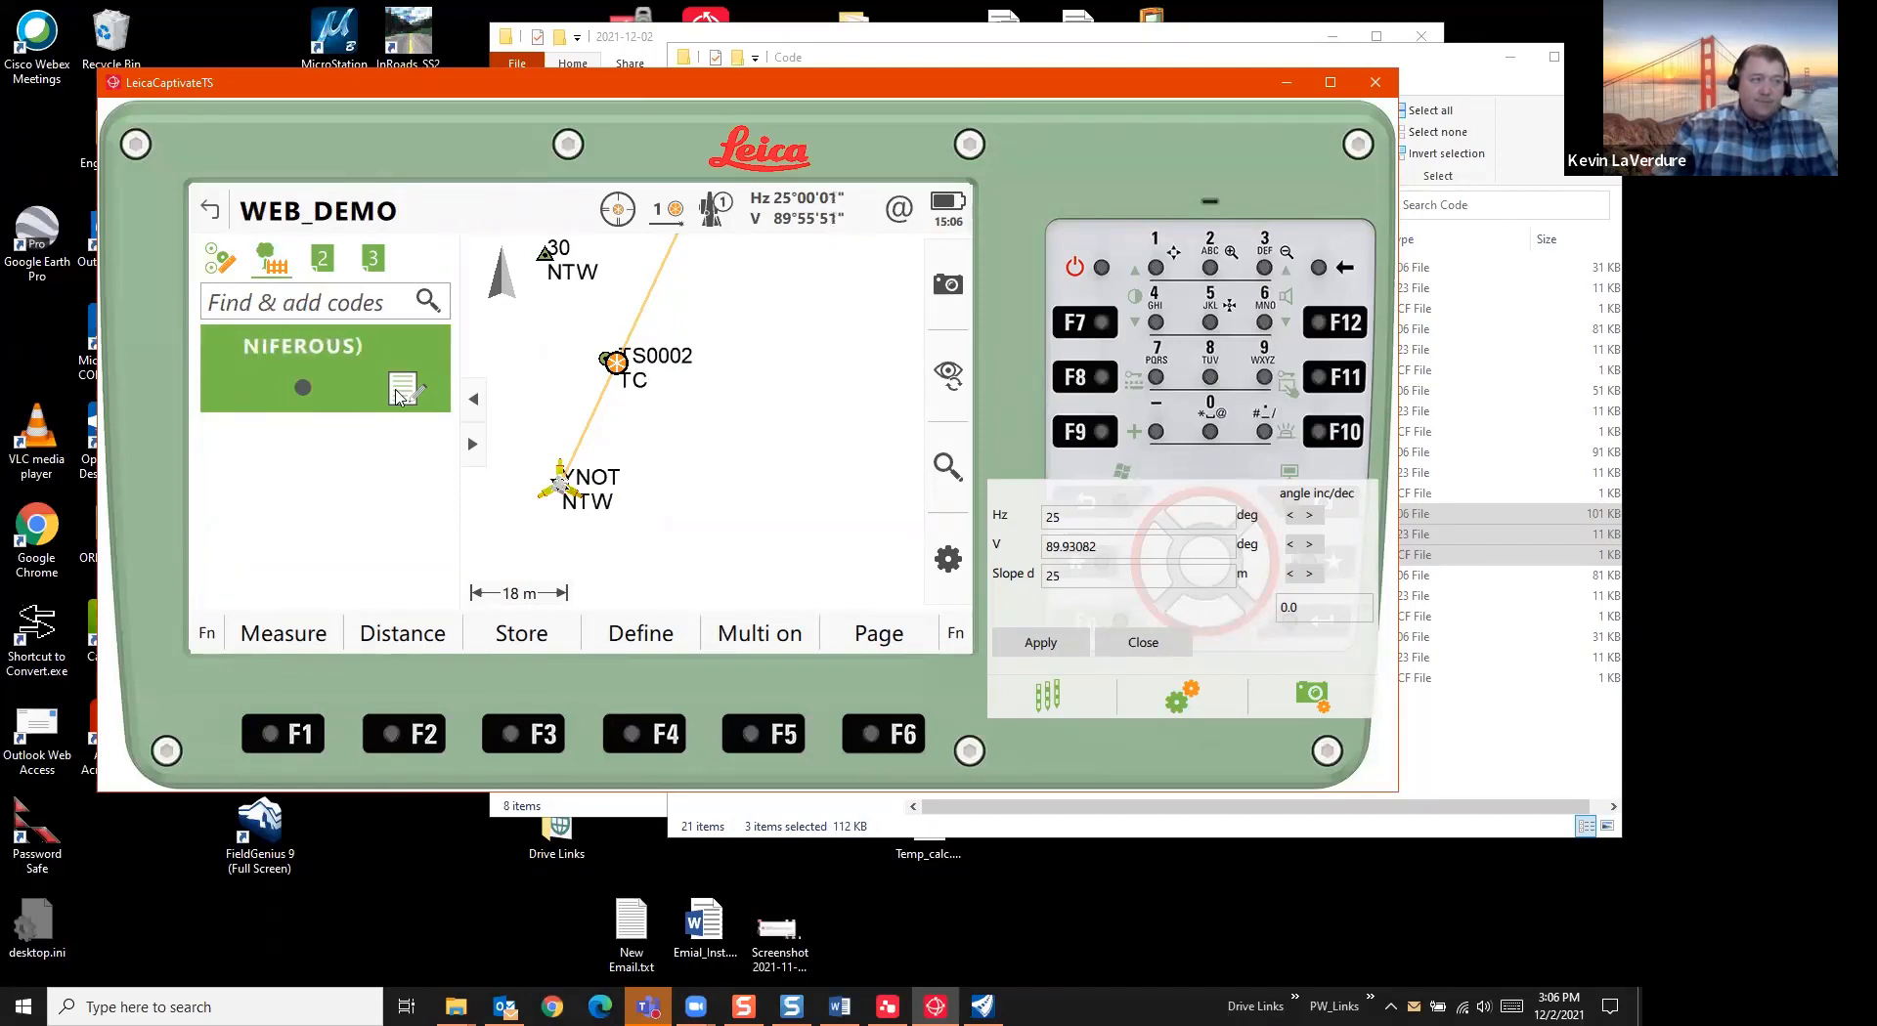
Apply a simulated horizontal angle of 30 degrees and measure another TC tree point with the same attributes
click(1098, 522)
key(BackSpace)
key(BackSpace)
text(30)
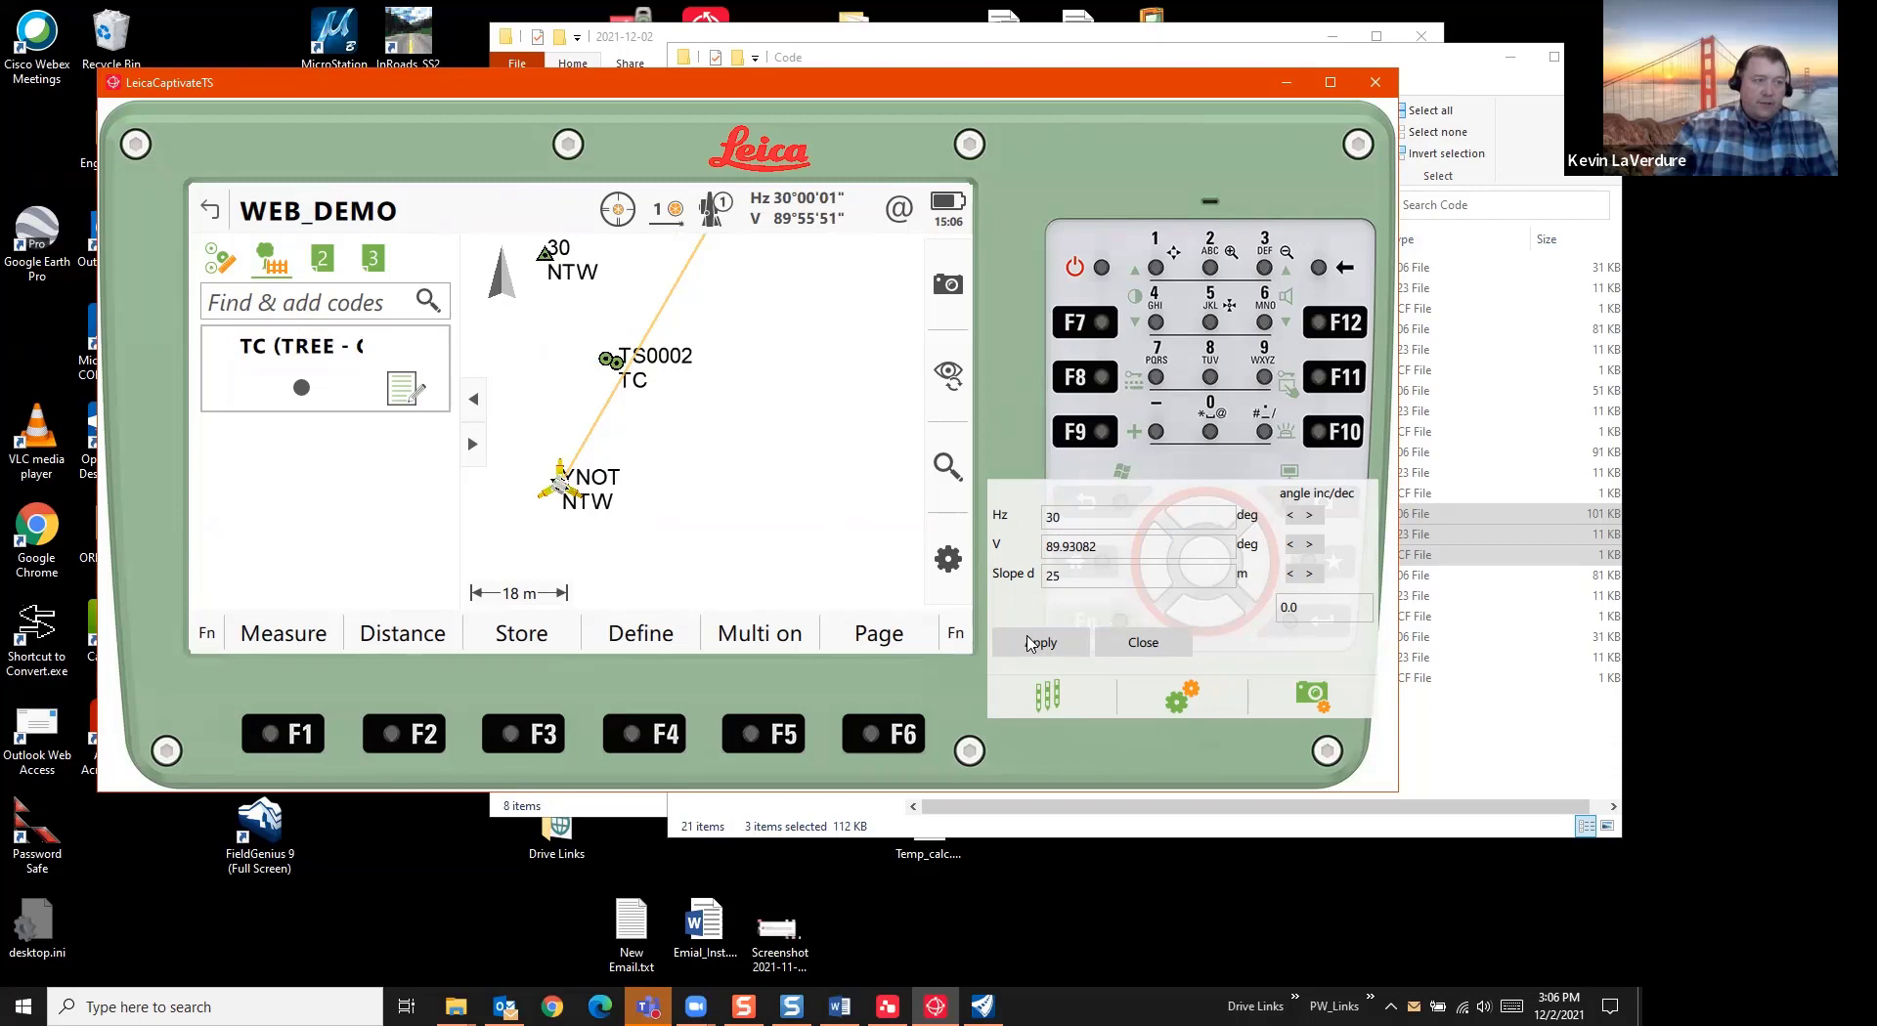
click(299, 643)
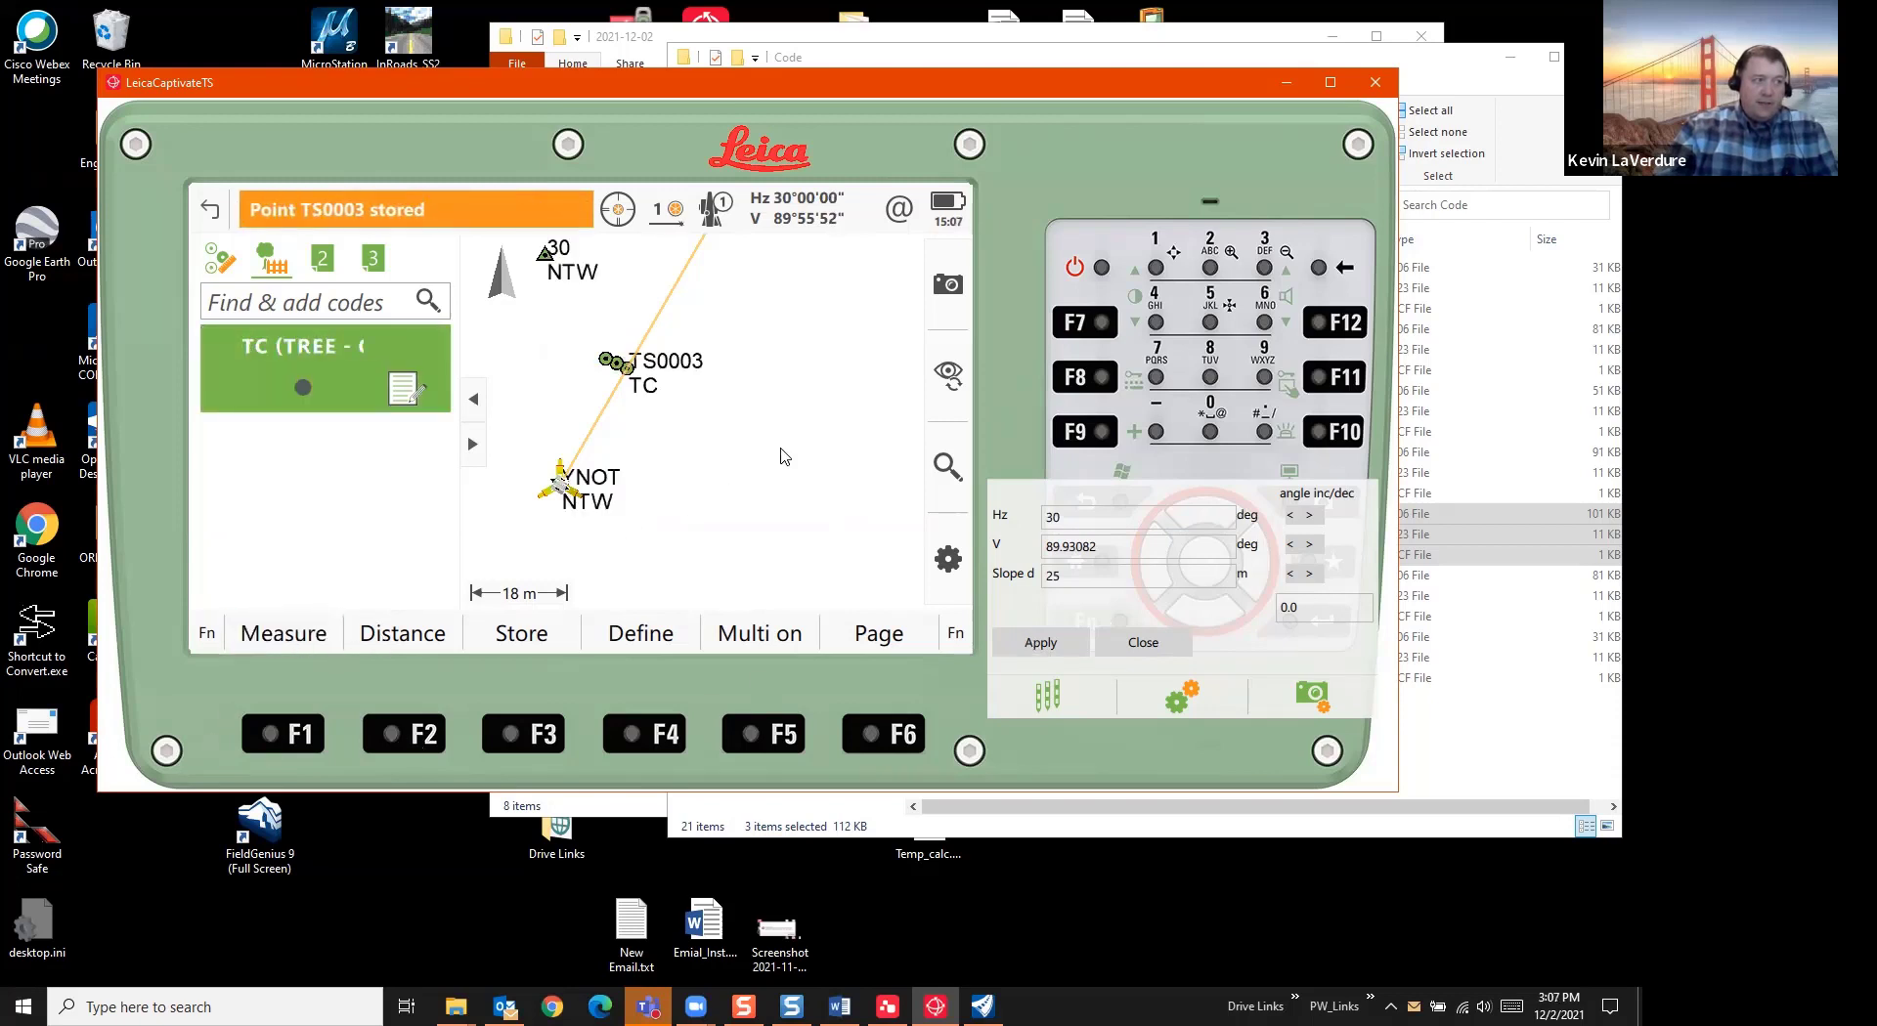
Open point TS0003 for editing, check its code attributes, and store DOUBLE 24 as Annotation 1
click(627, 372)
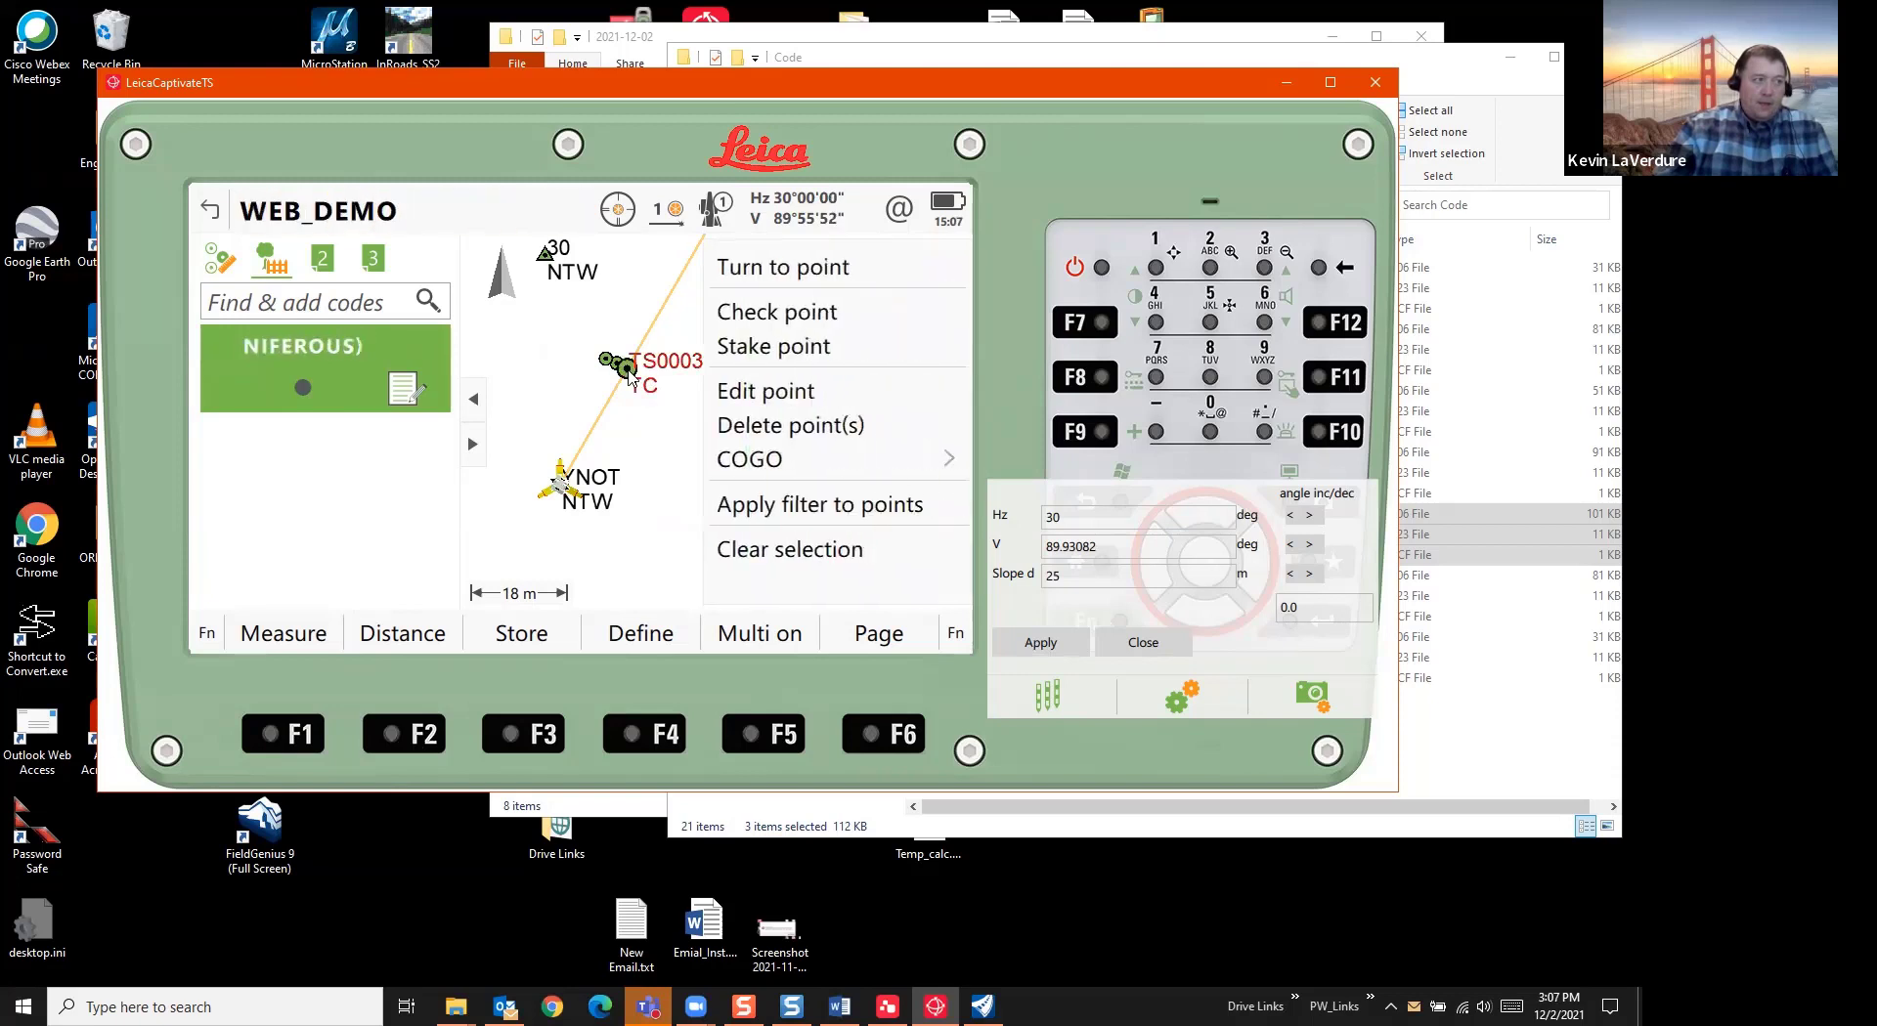
click(759, 390)
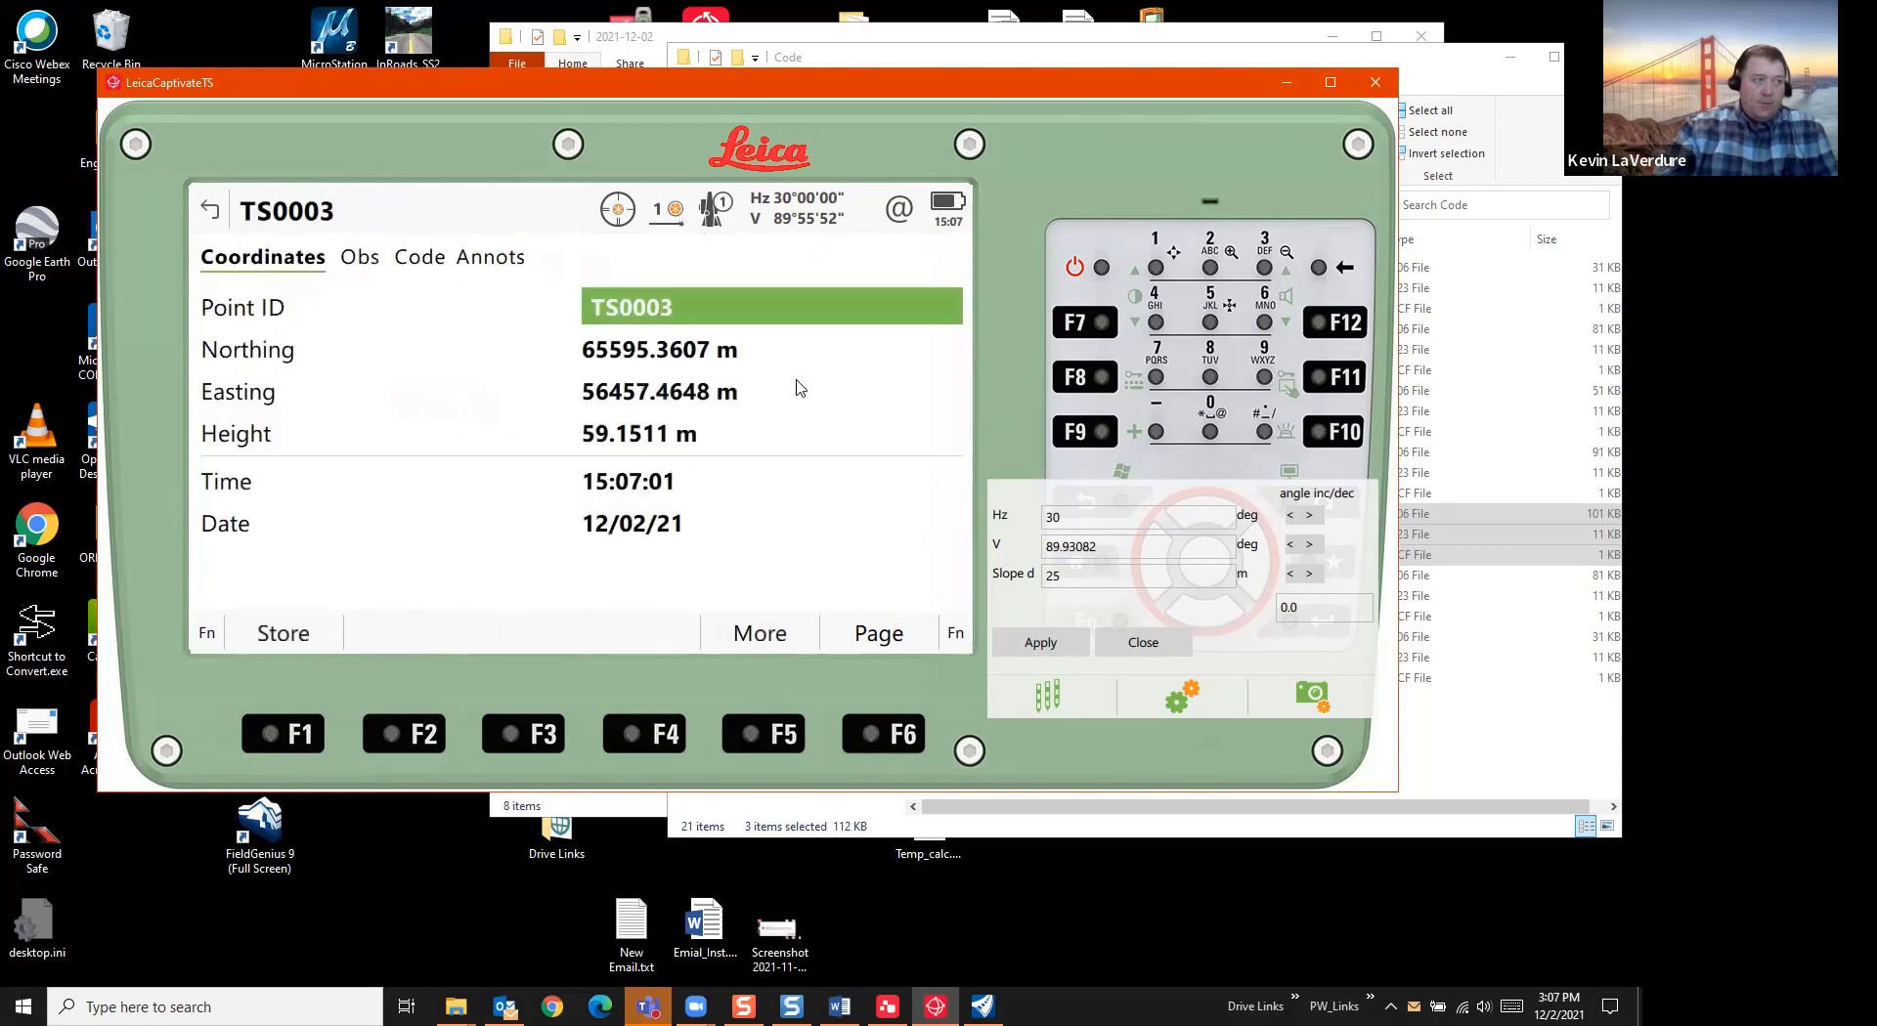
click(421, 259)
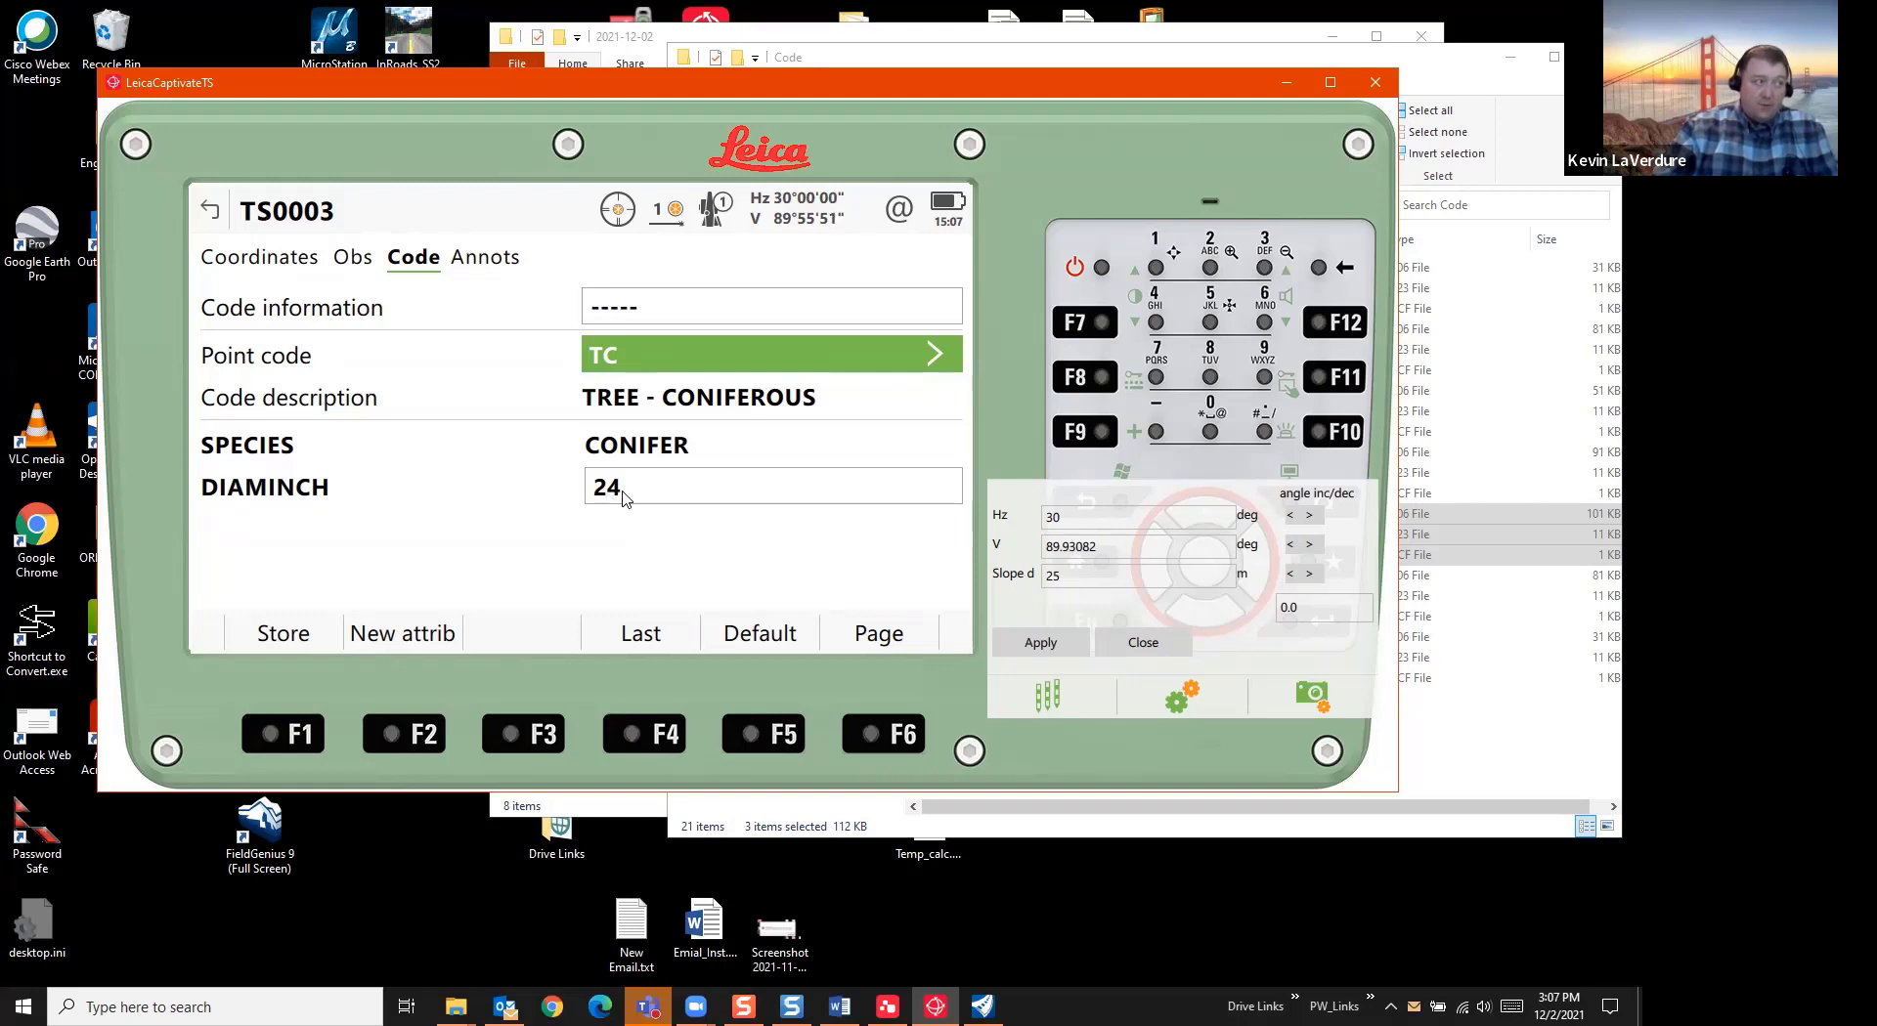
click(467, 260)
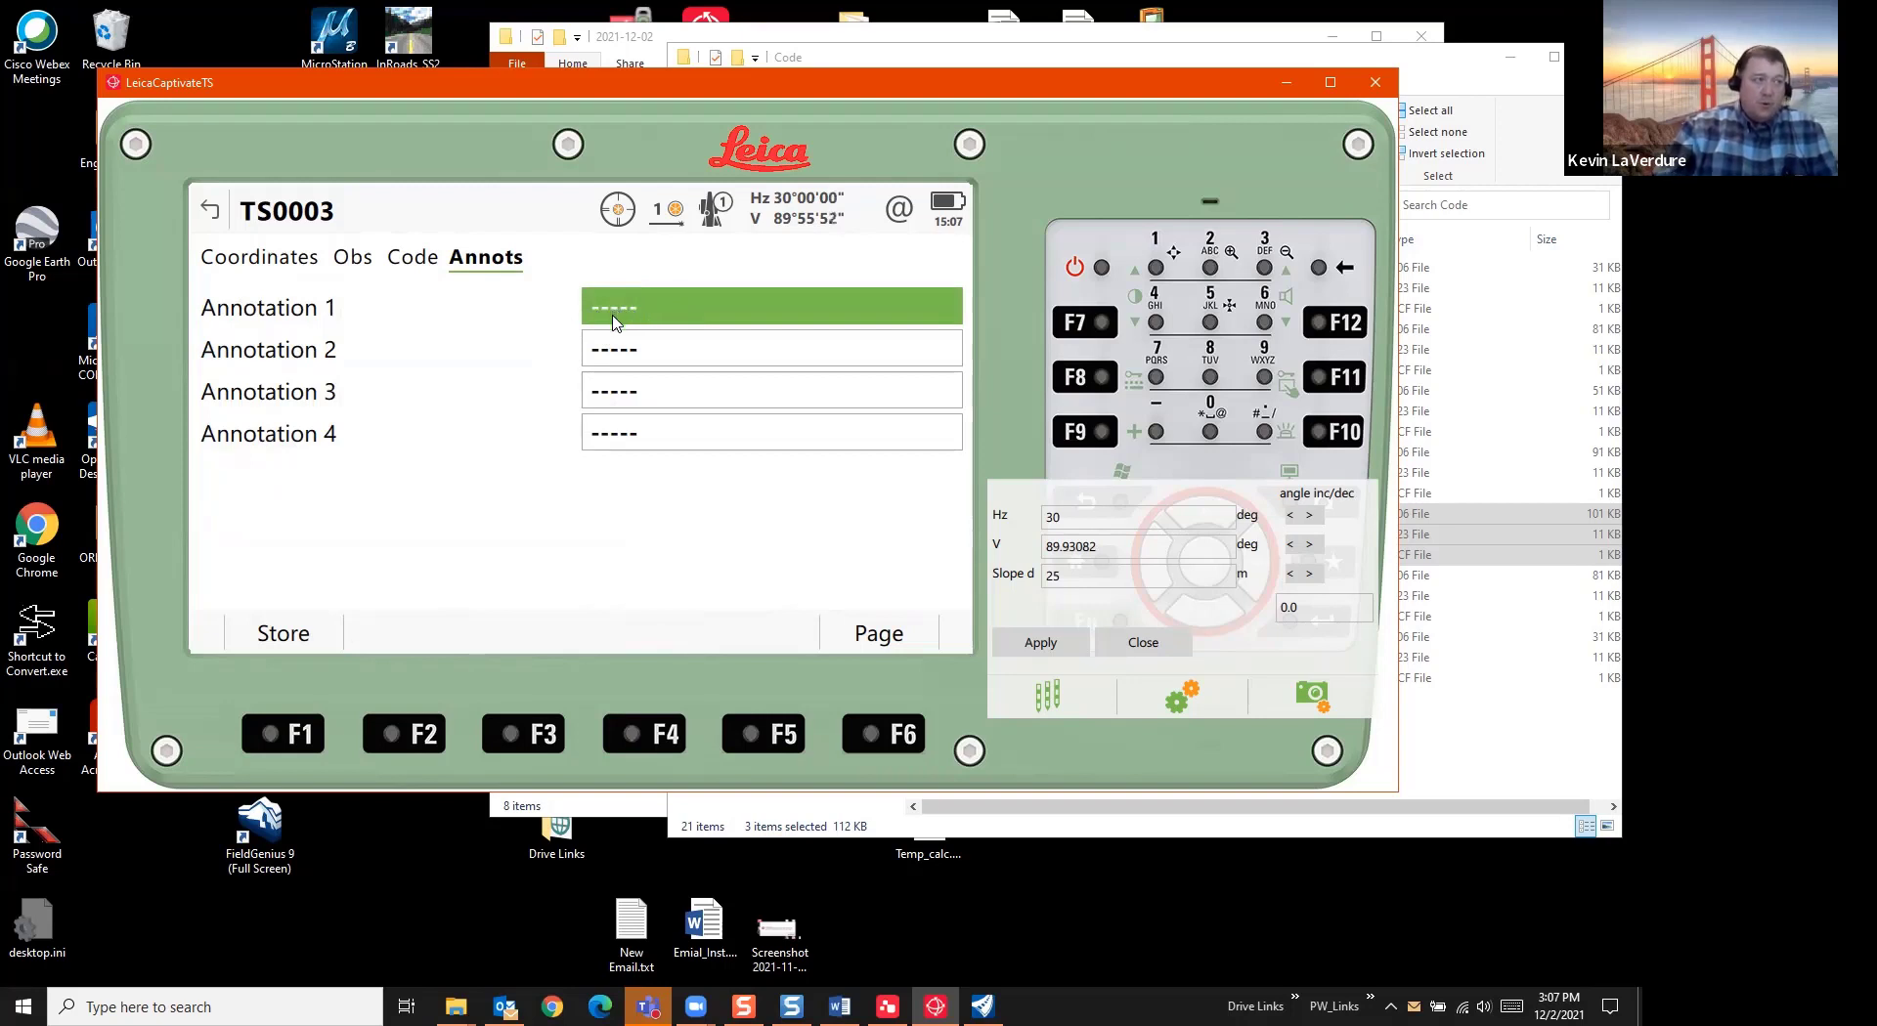
click(413, 262)
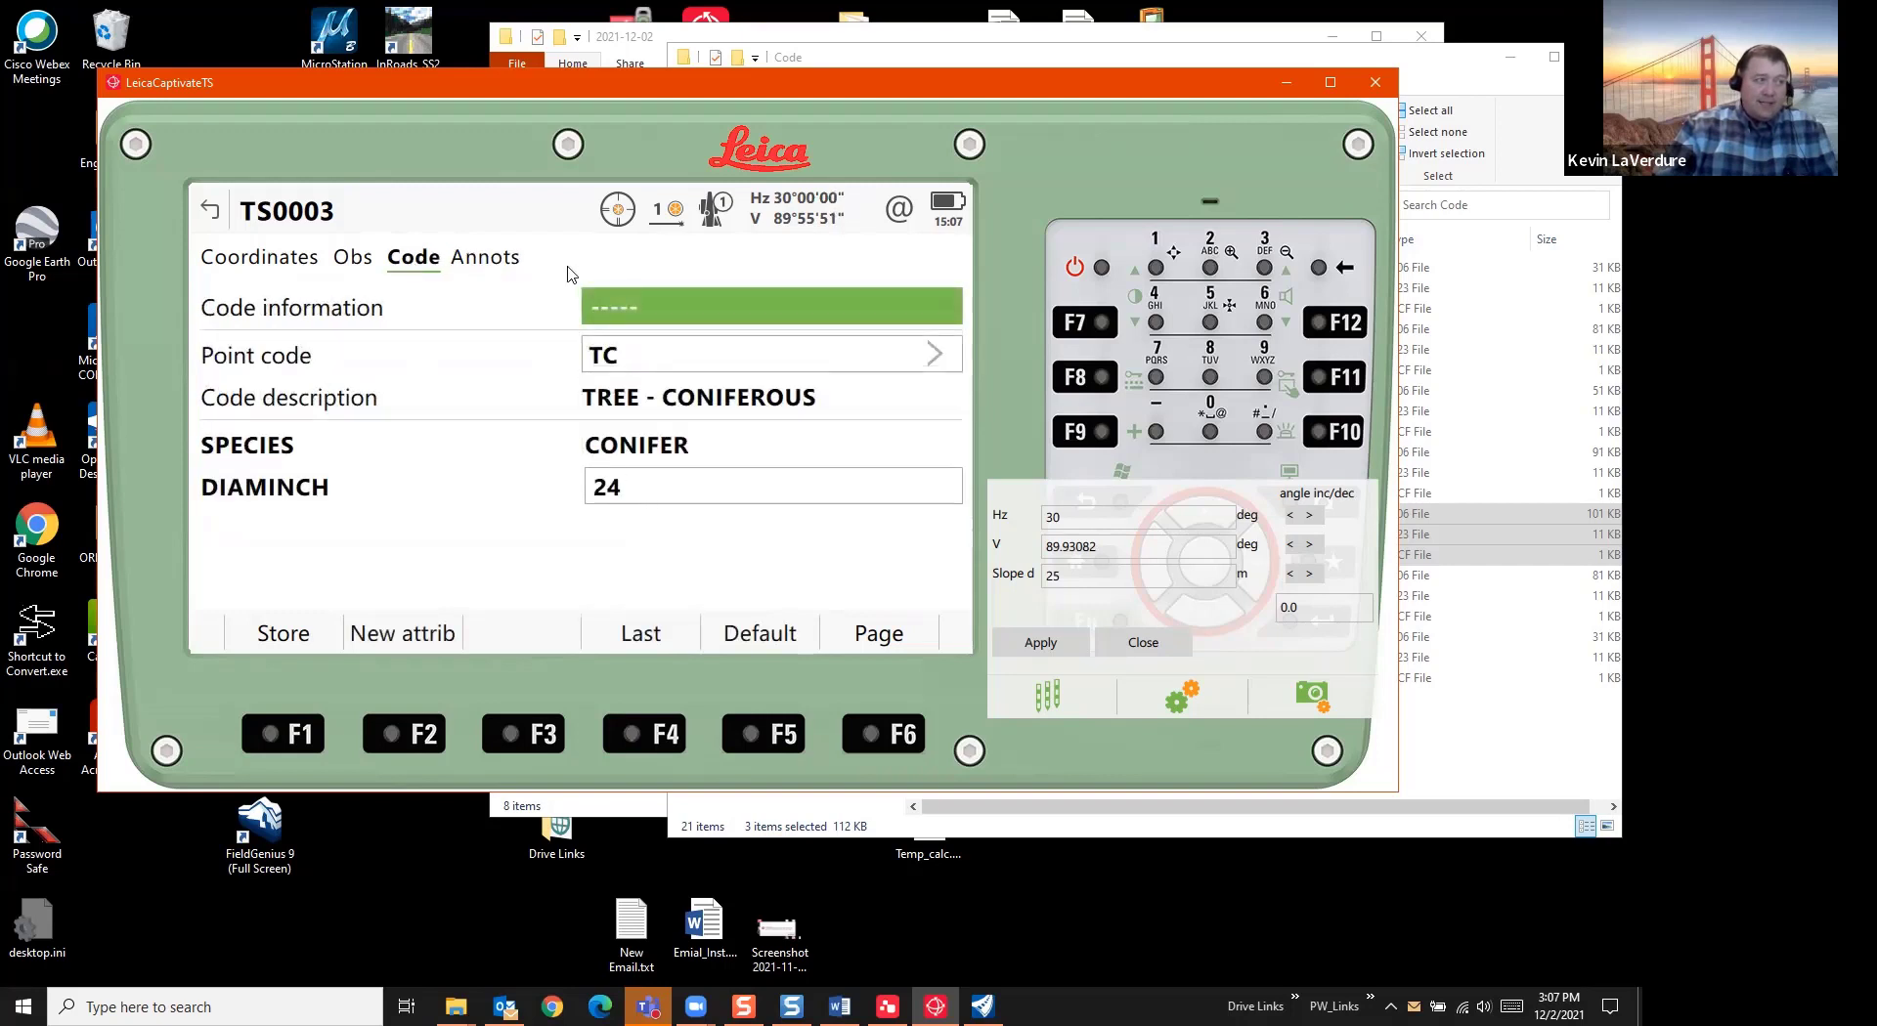
click(485, 259)
click(698, 317)
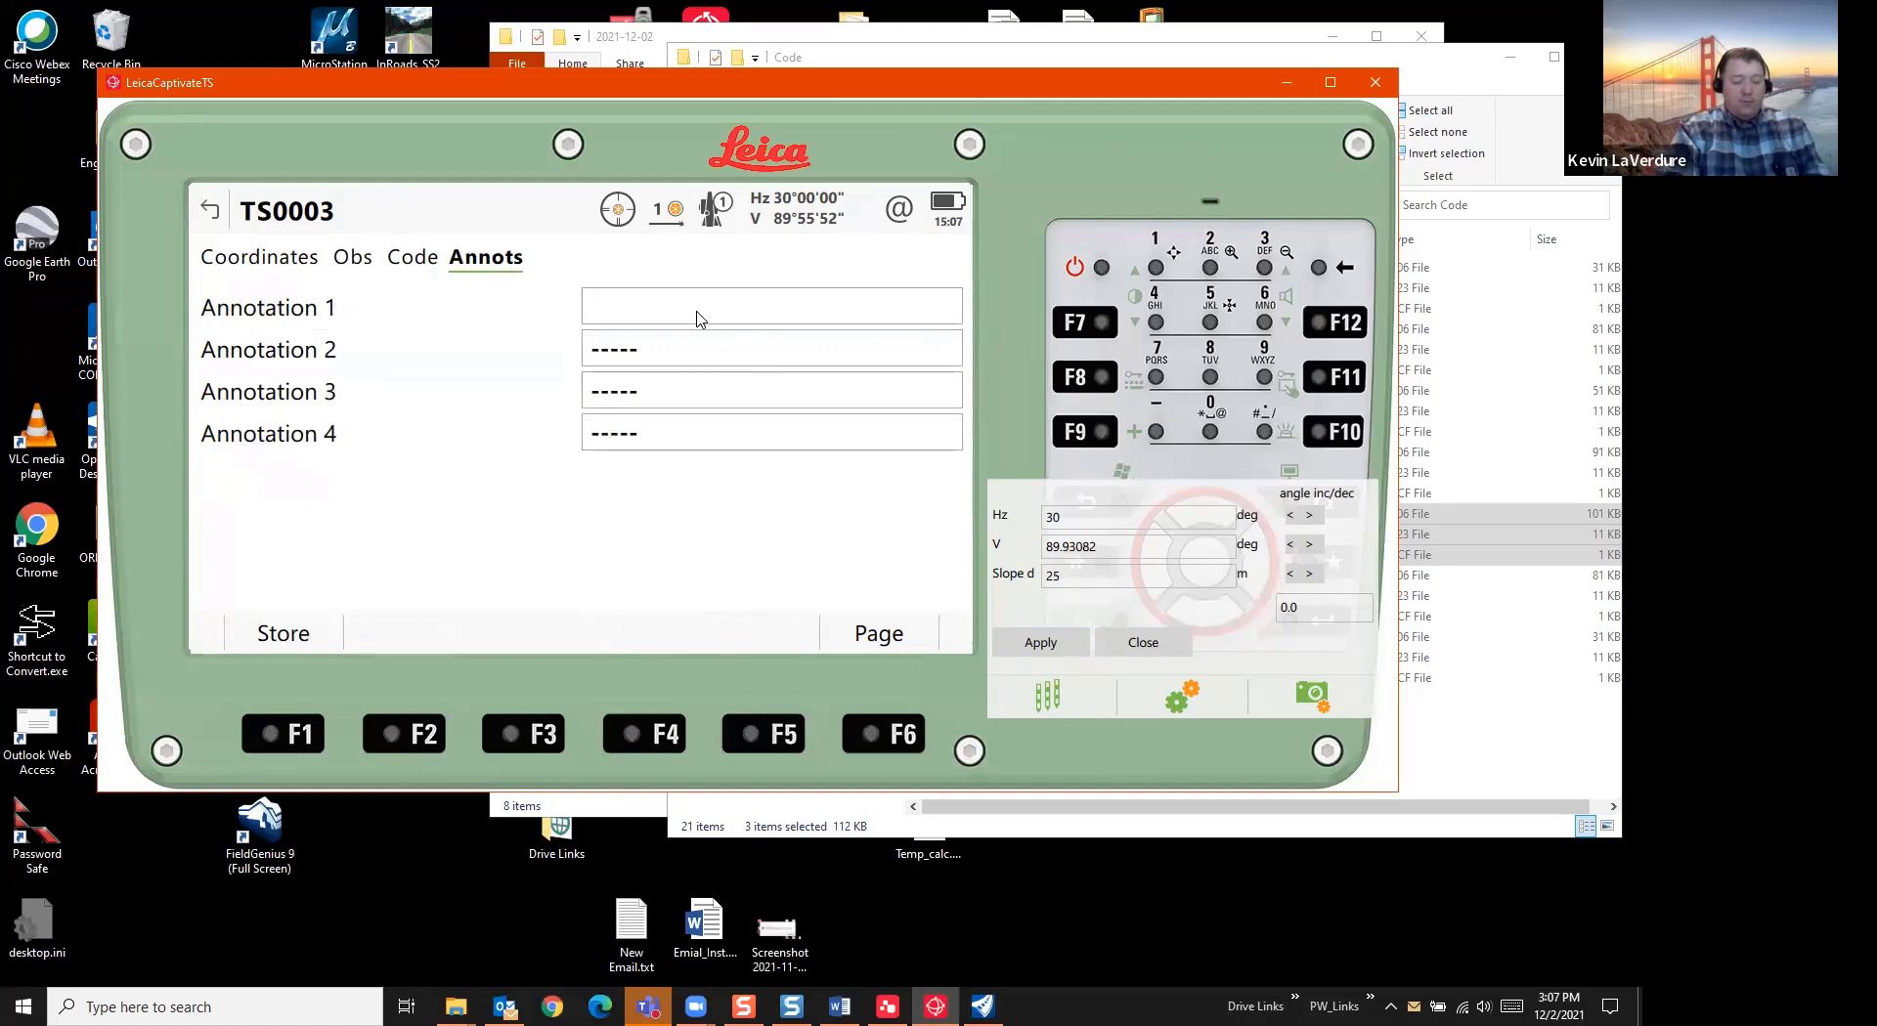
text(DOUBLE)
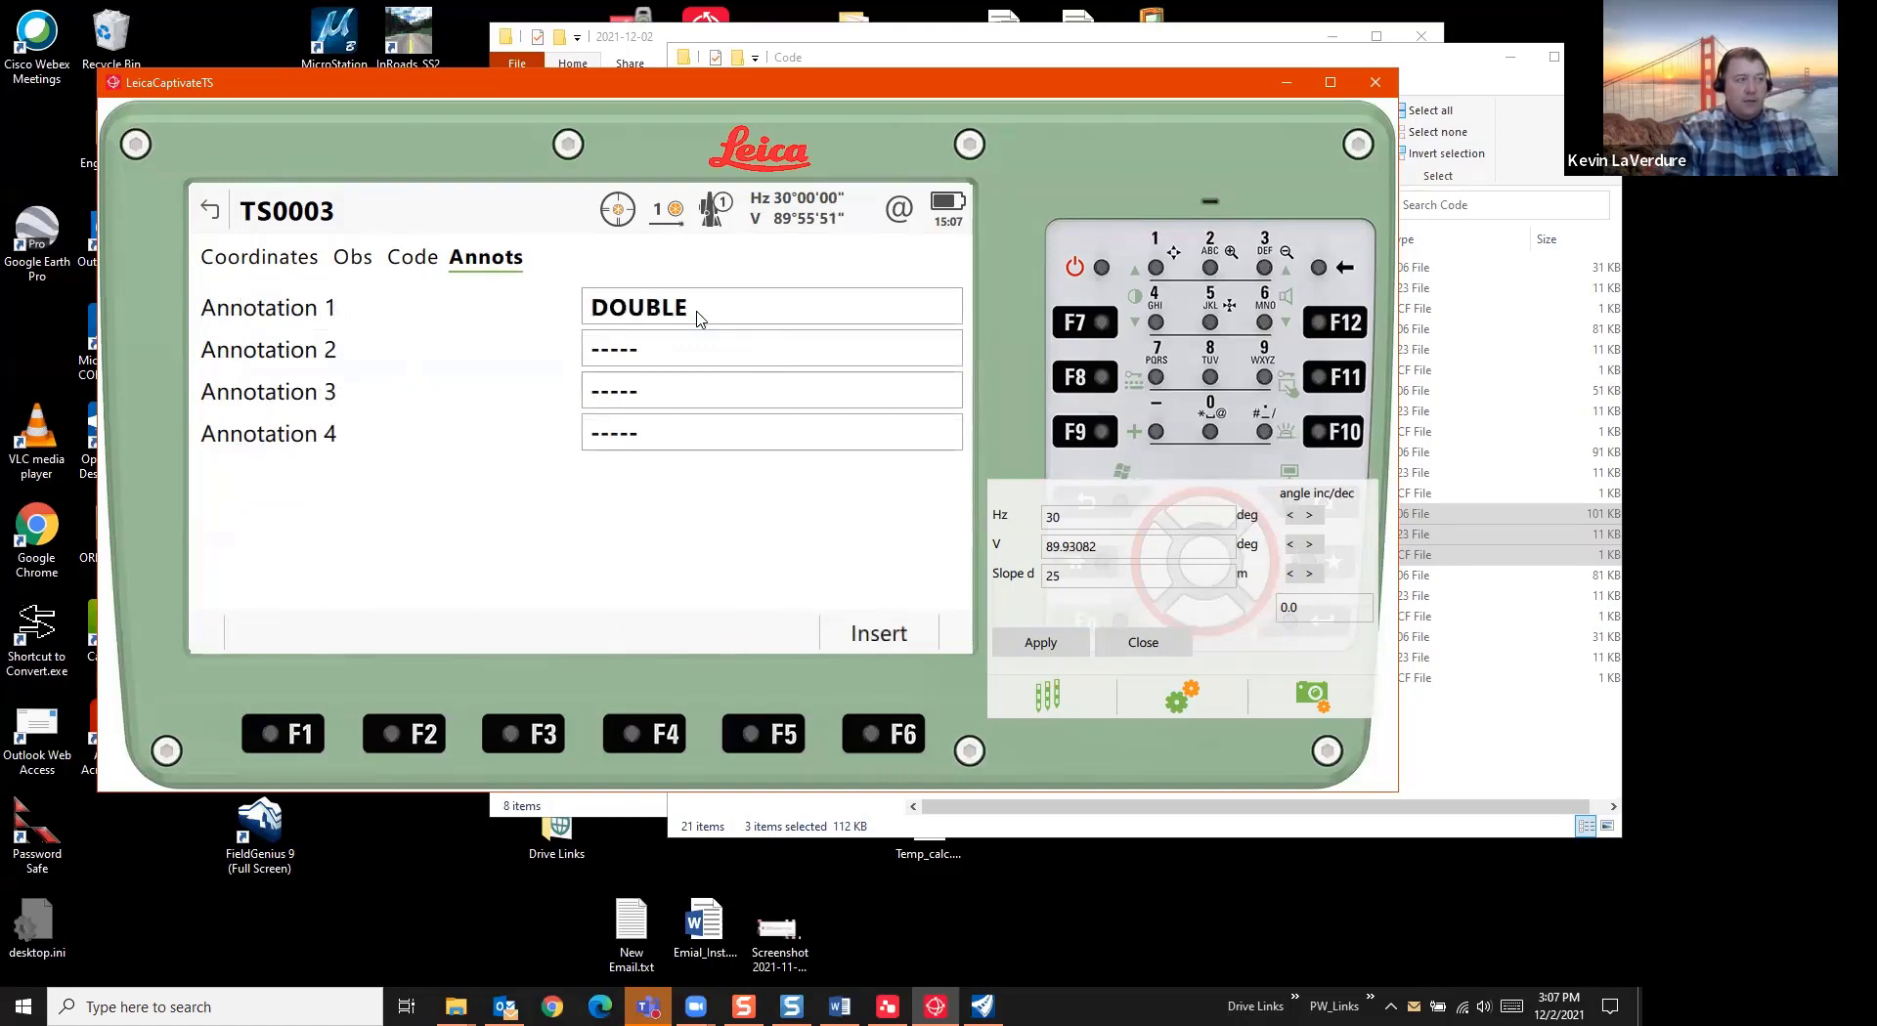
text( 24)
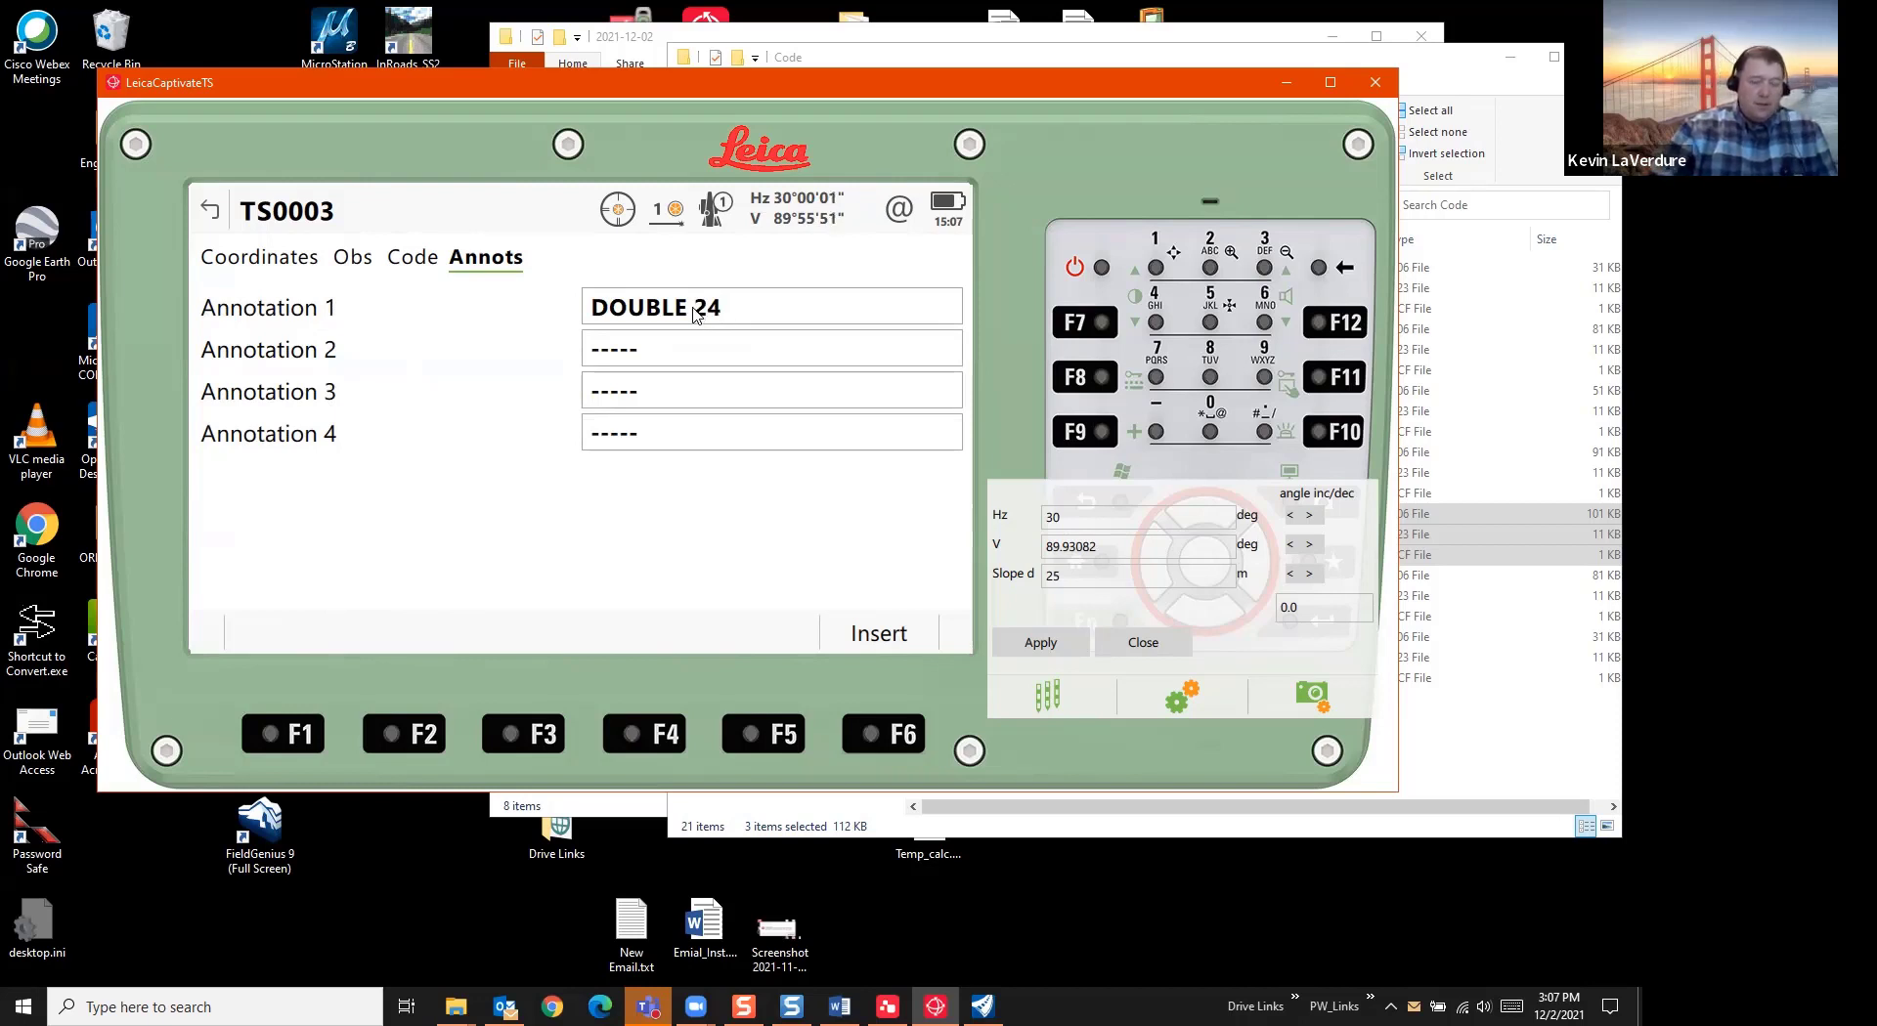
key(Return)
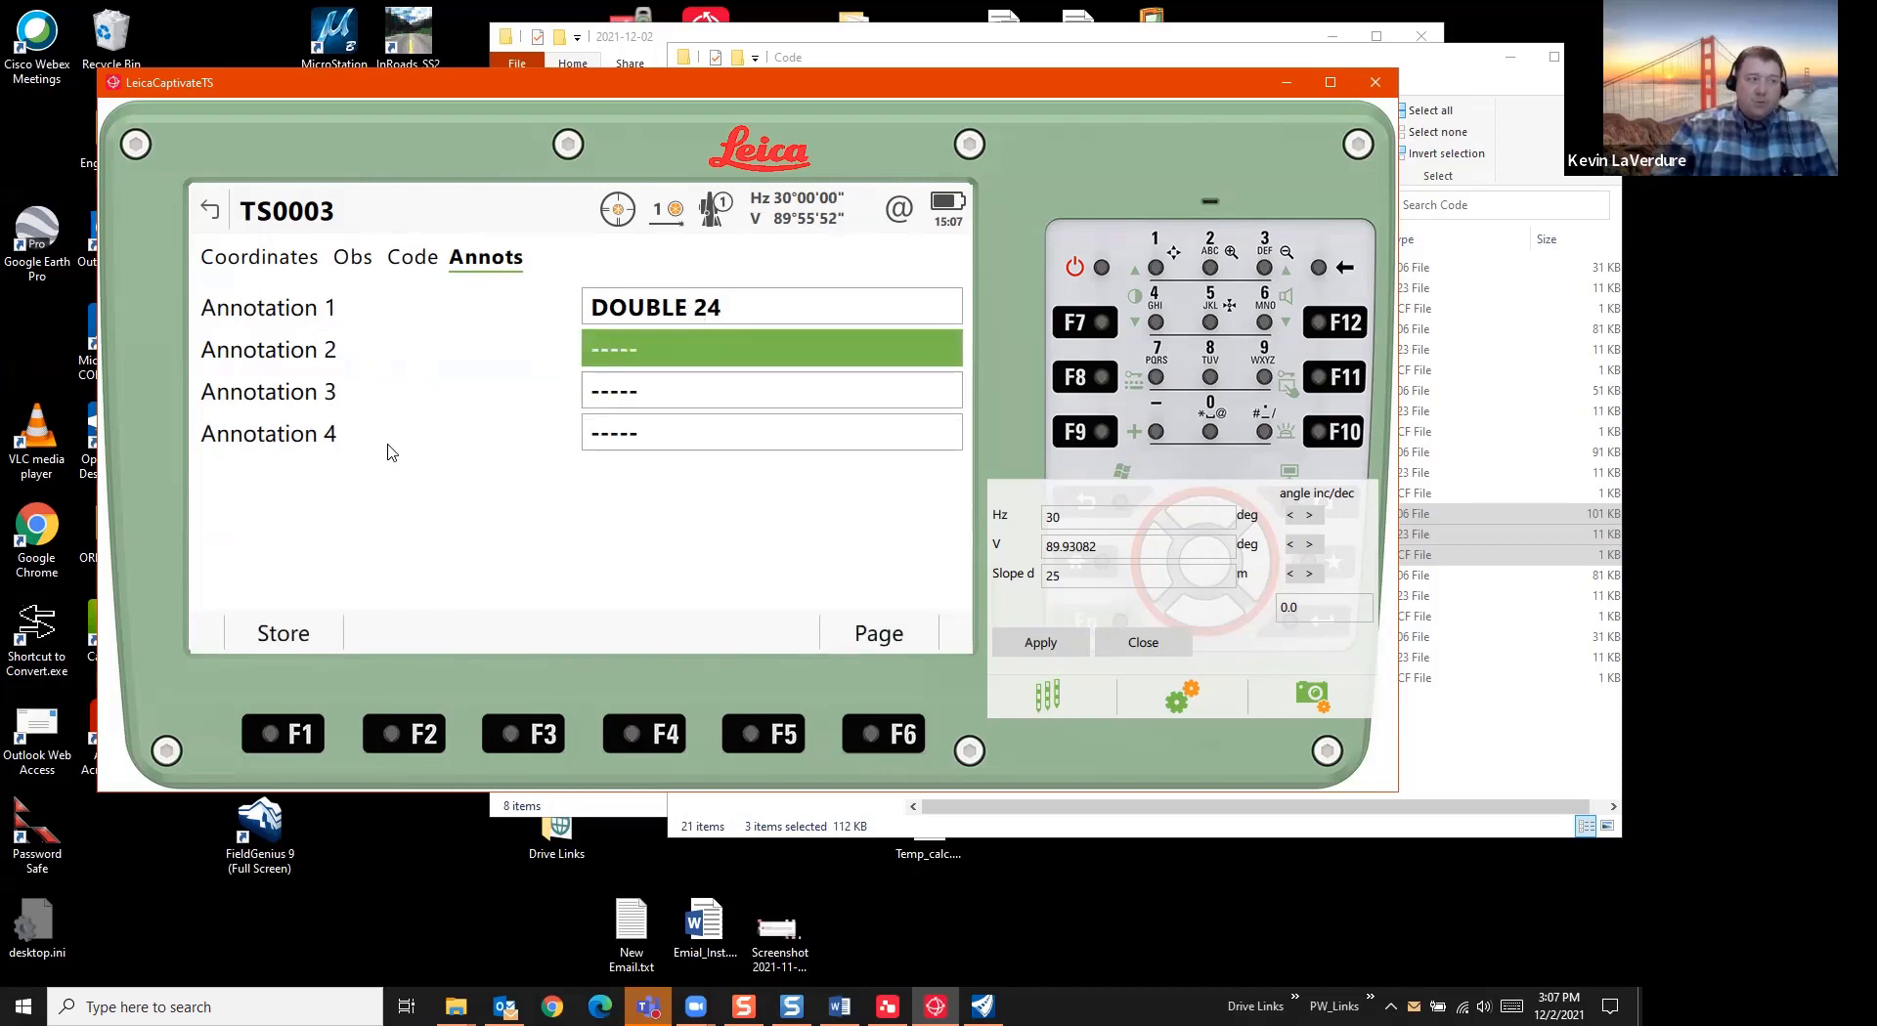
click(280, 632)
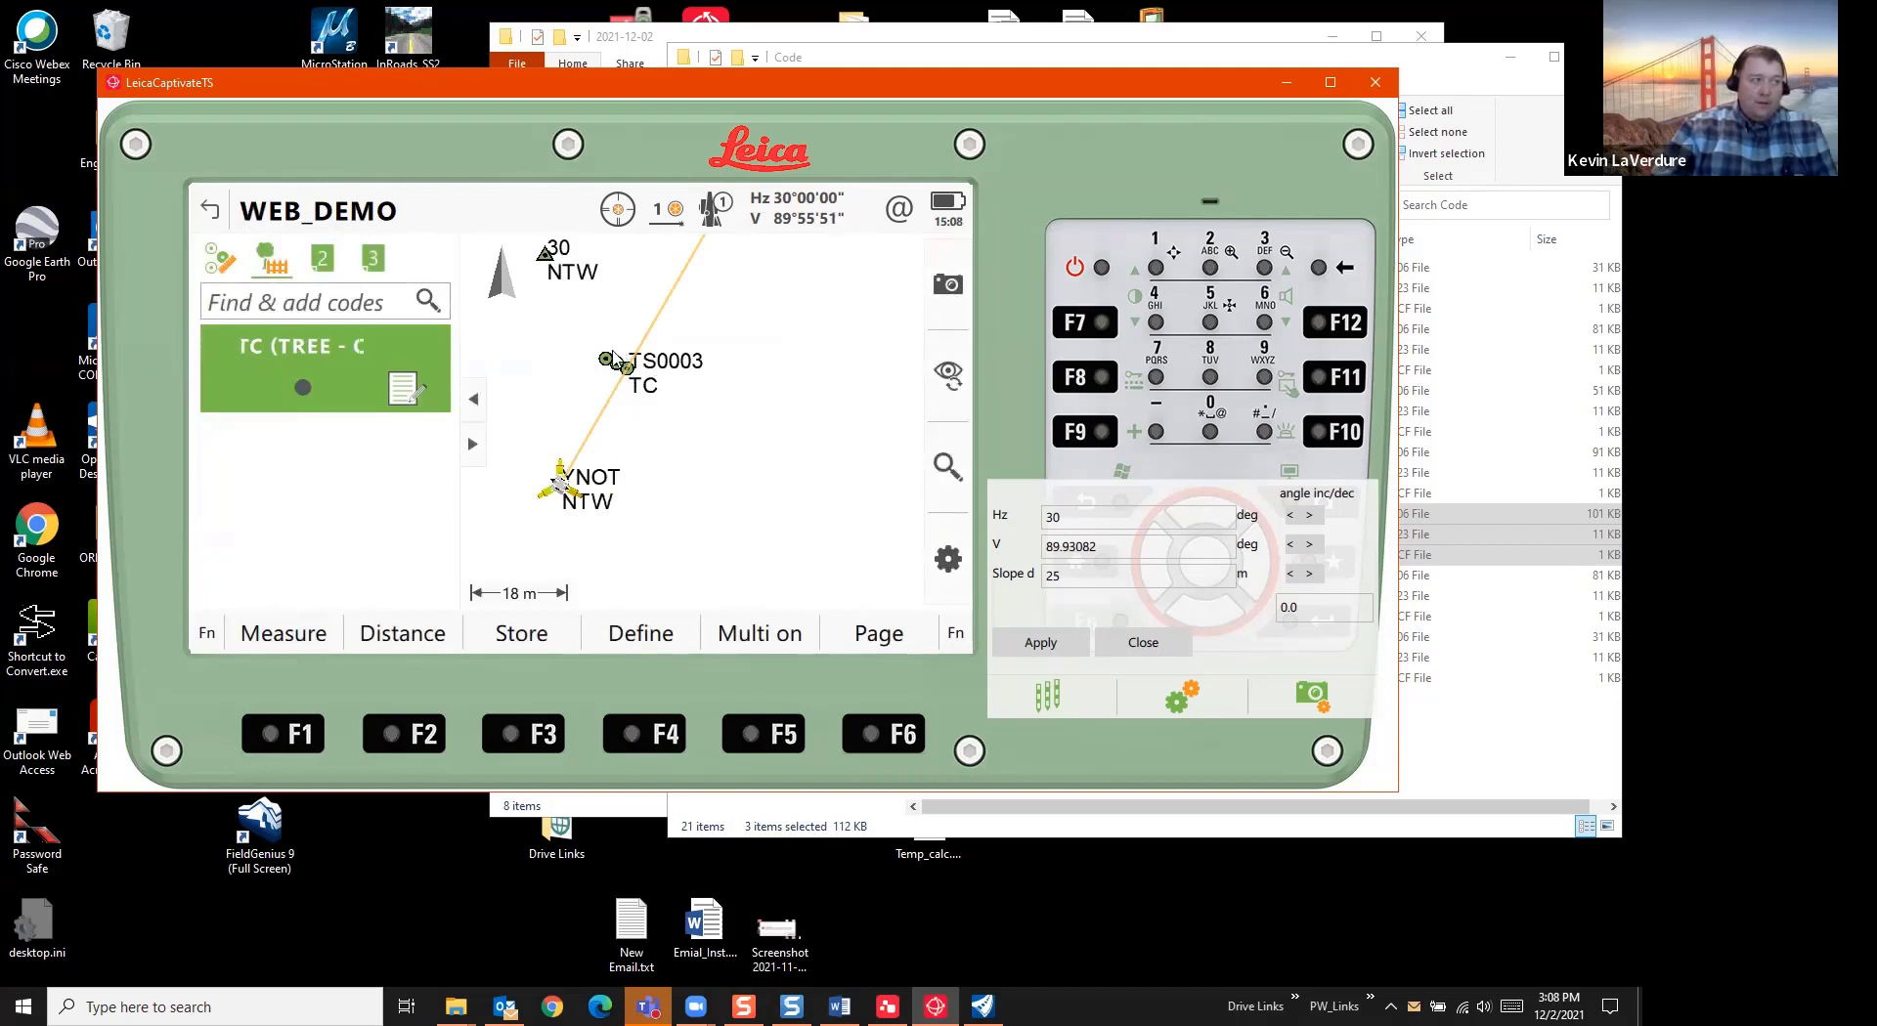
Open point TS0001 for editing from the map
click(608, 368)
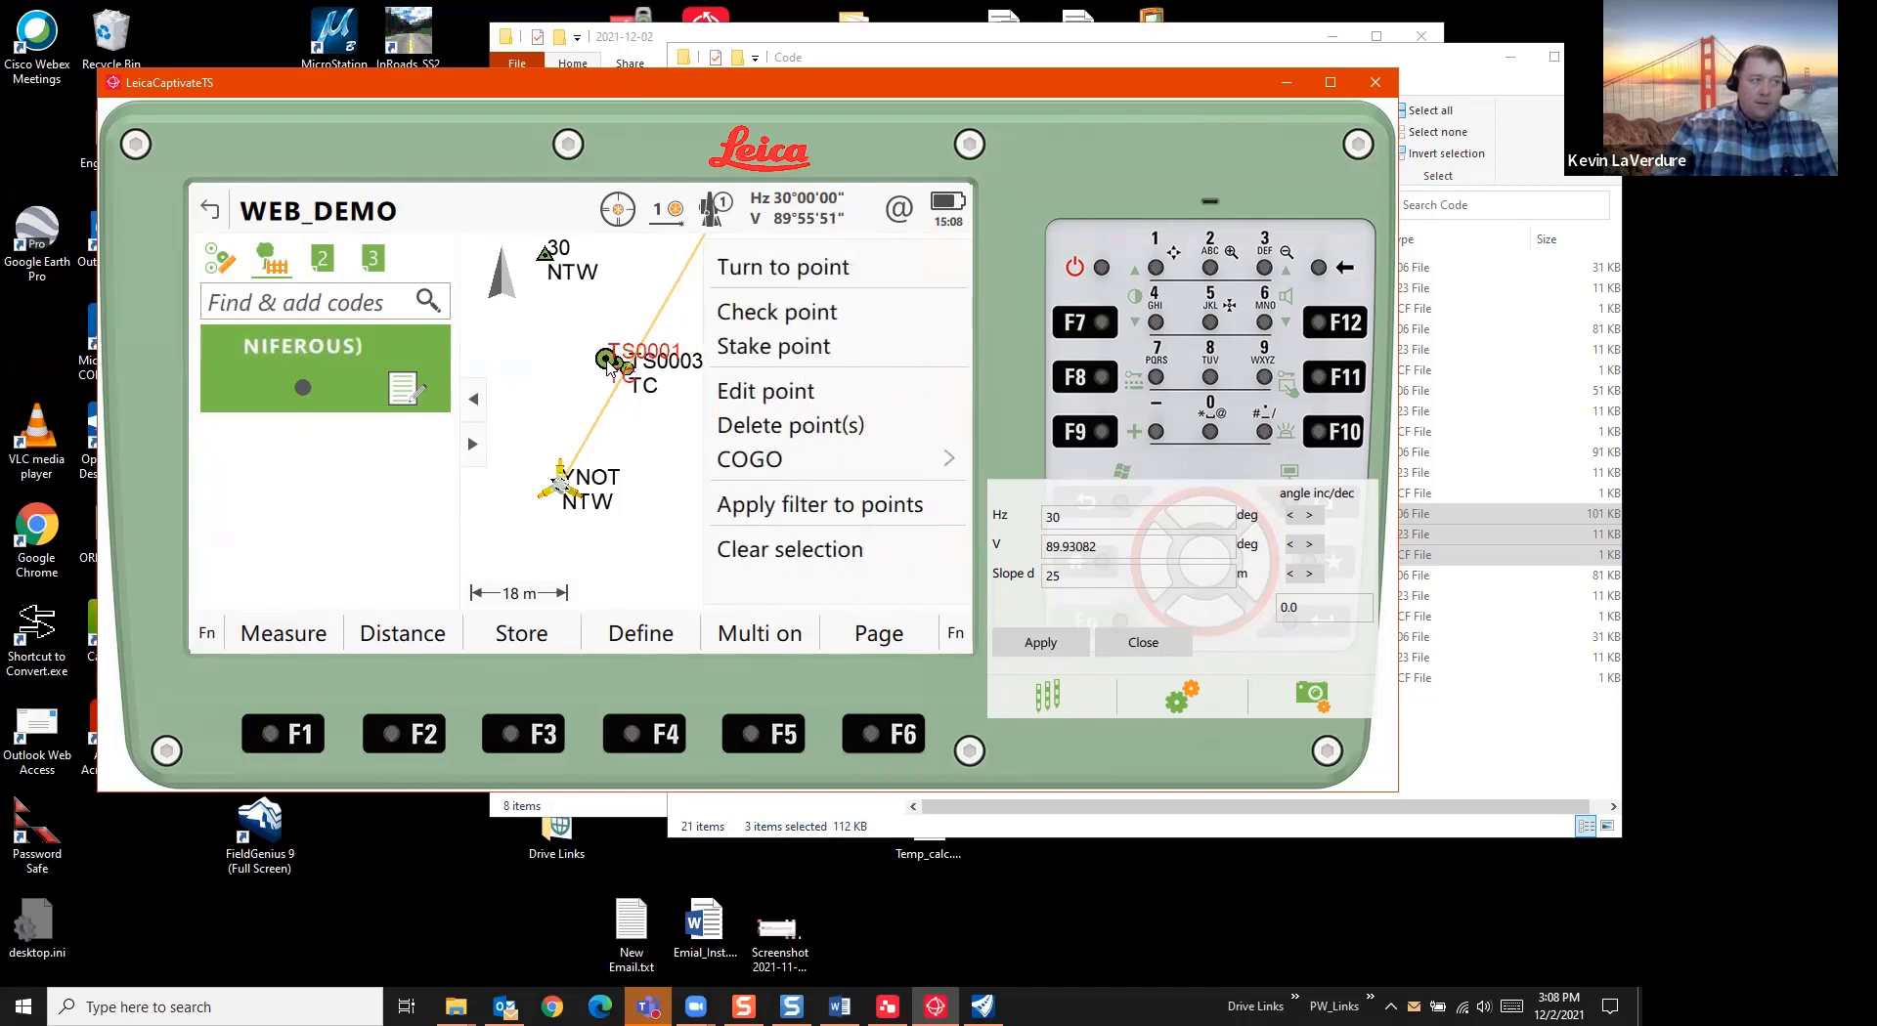
click(759, 394)
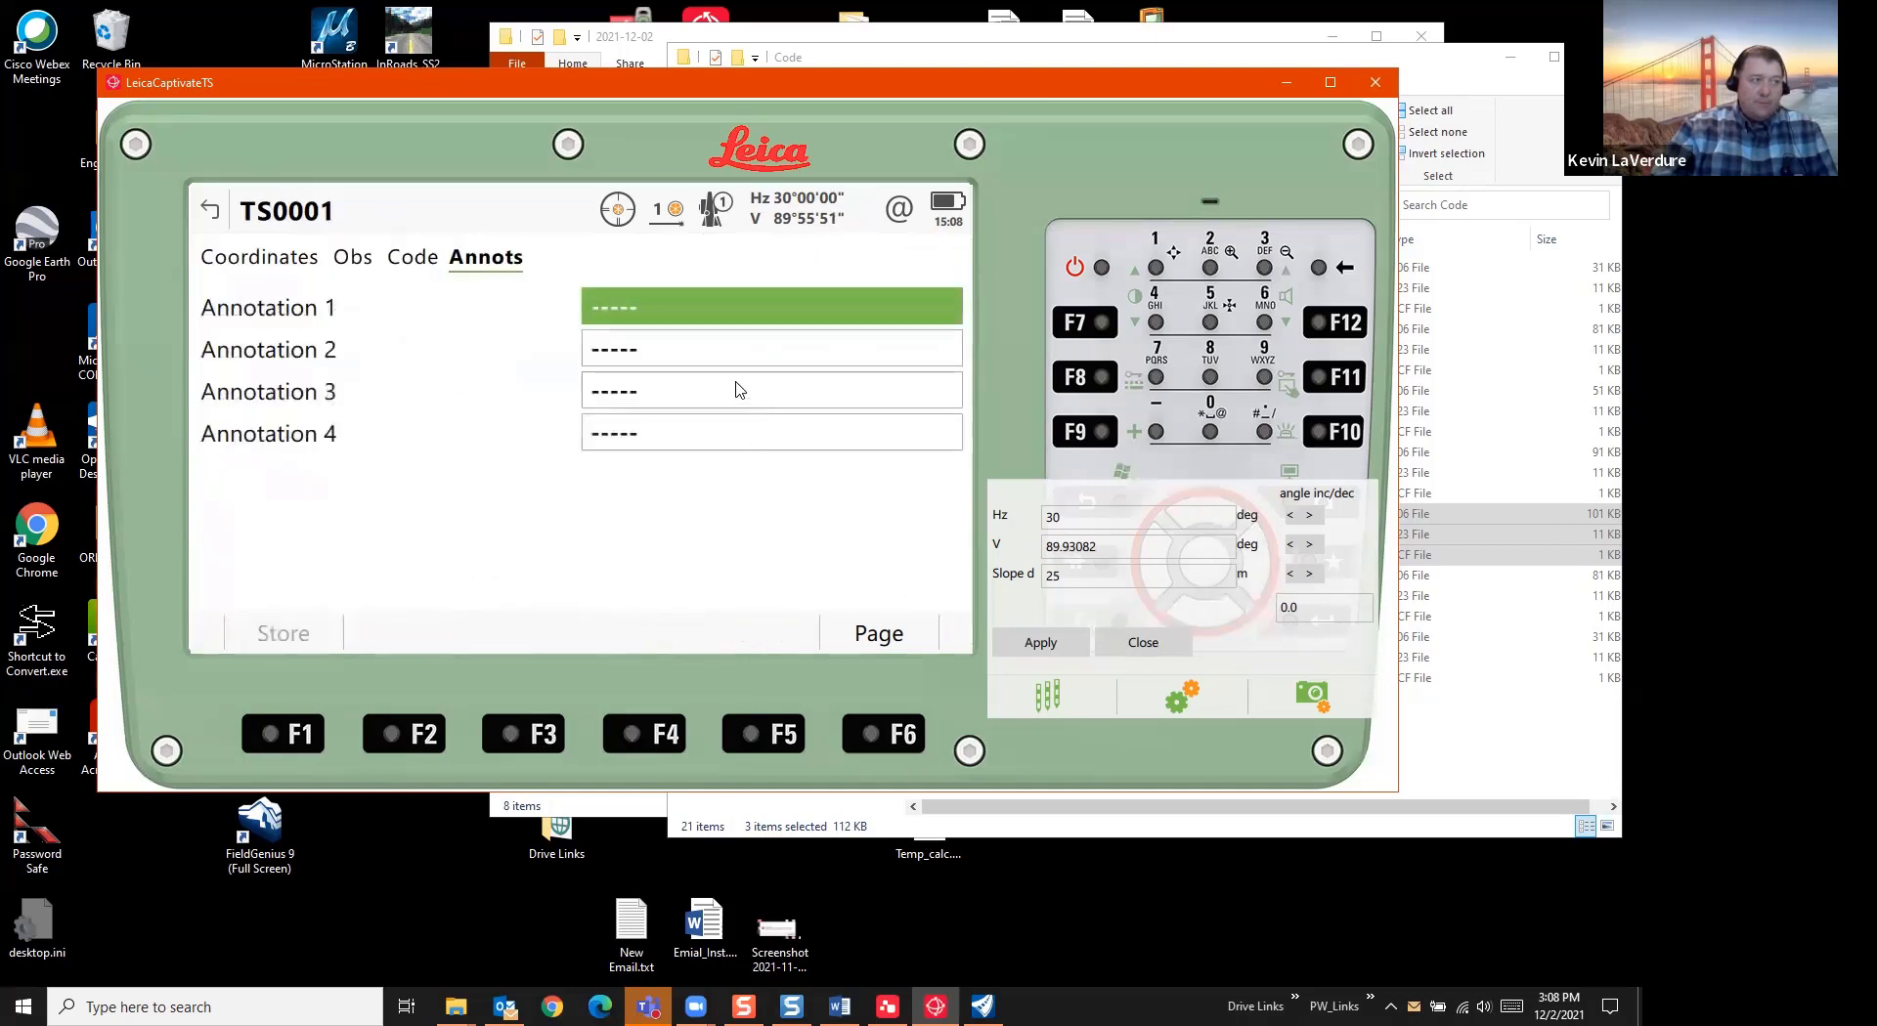
Set the DIAMINCH attribute of point TS0001's TC code to 12 and store the point
click(420, 260)
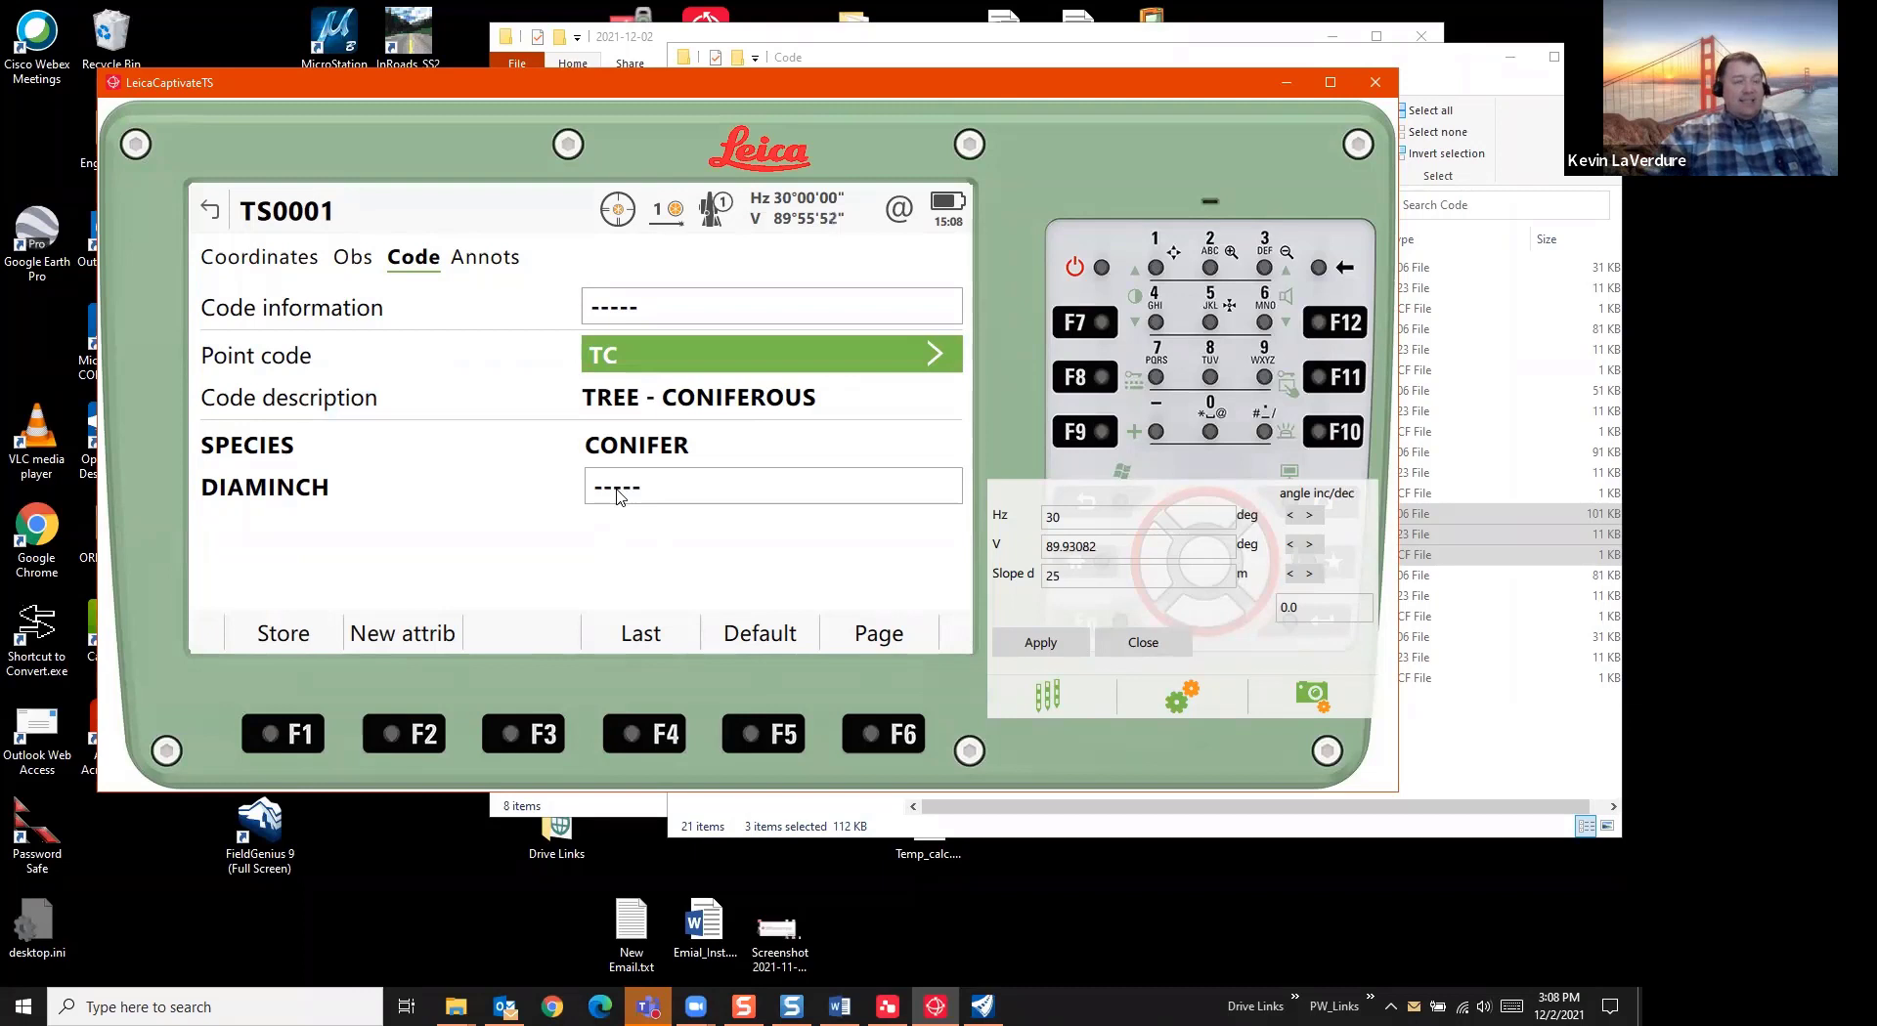
click(617, 496)
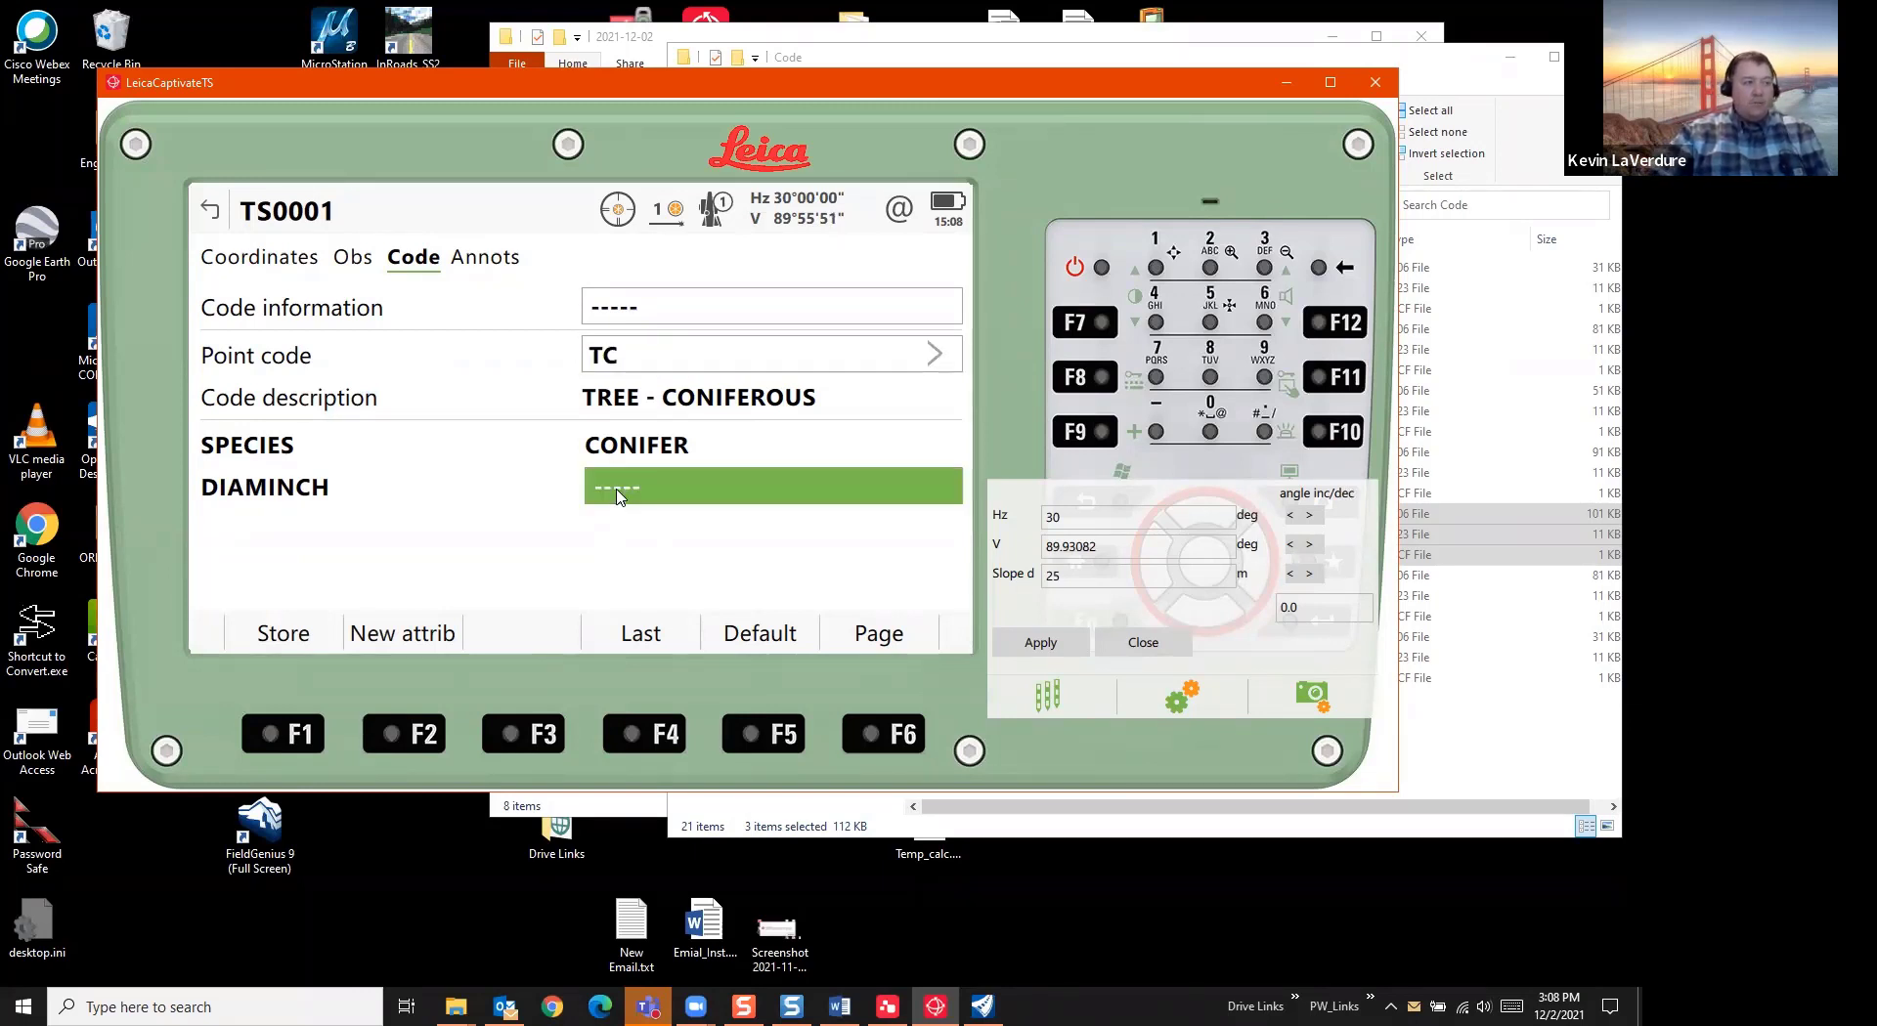
text(12)
key(Return)
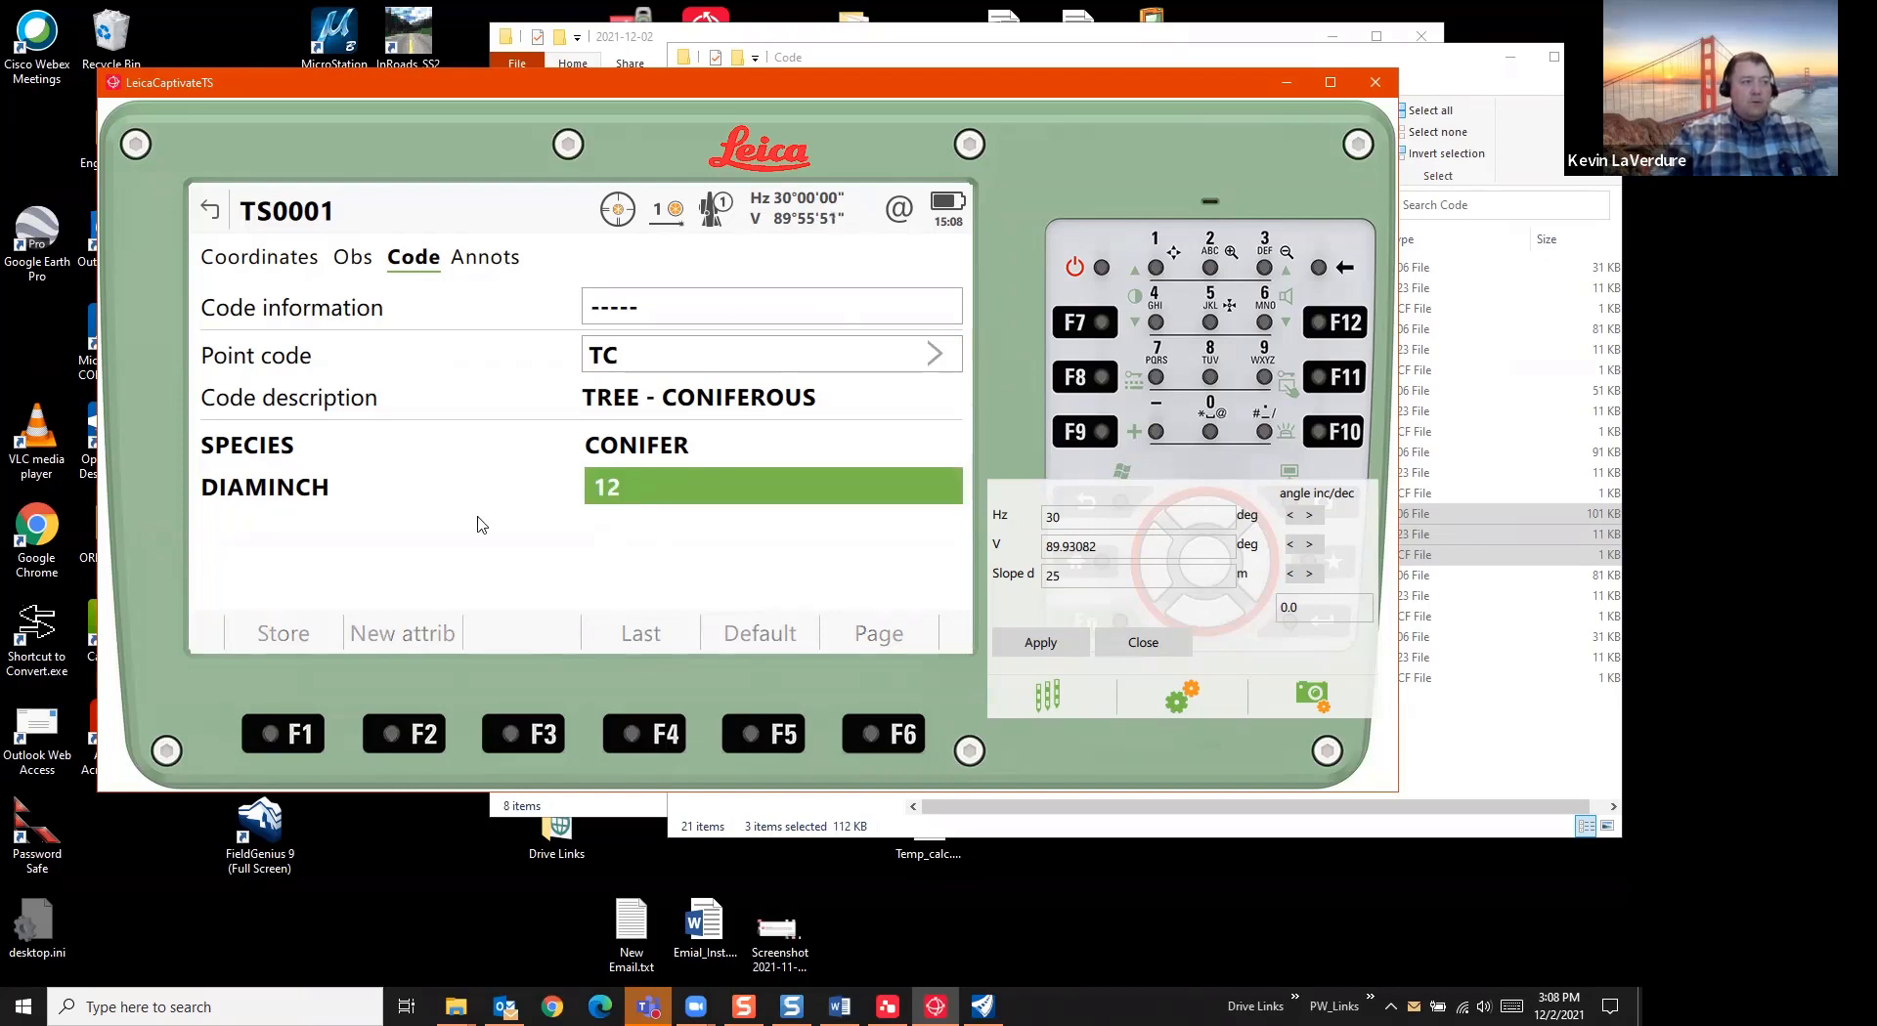
click(301, 646)
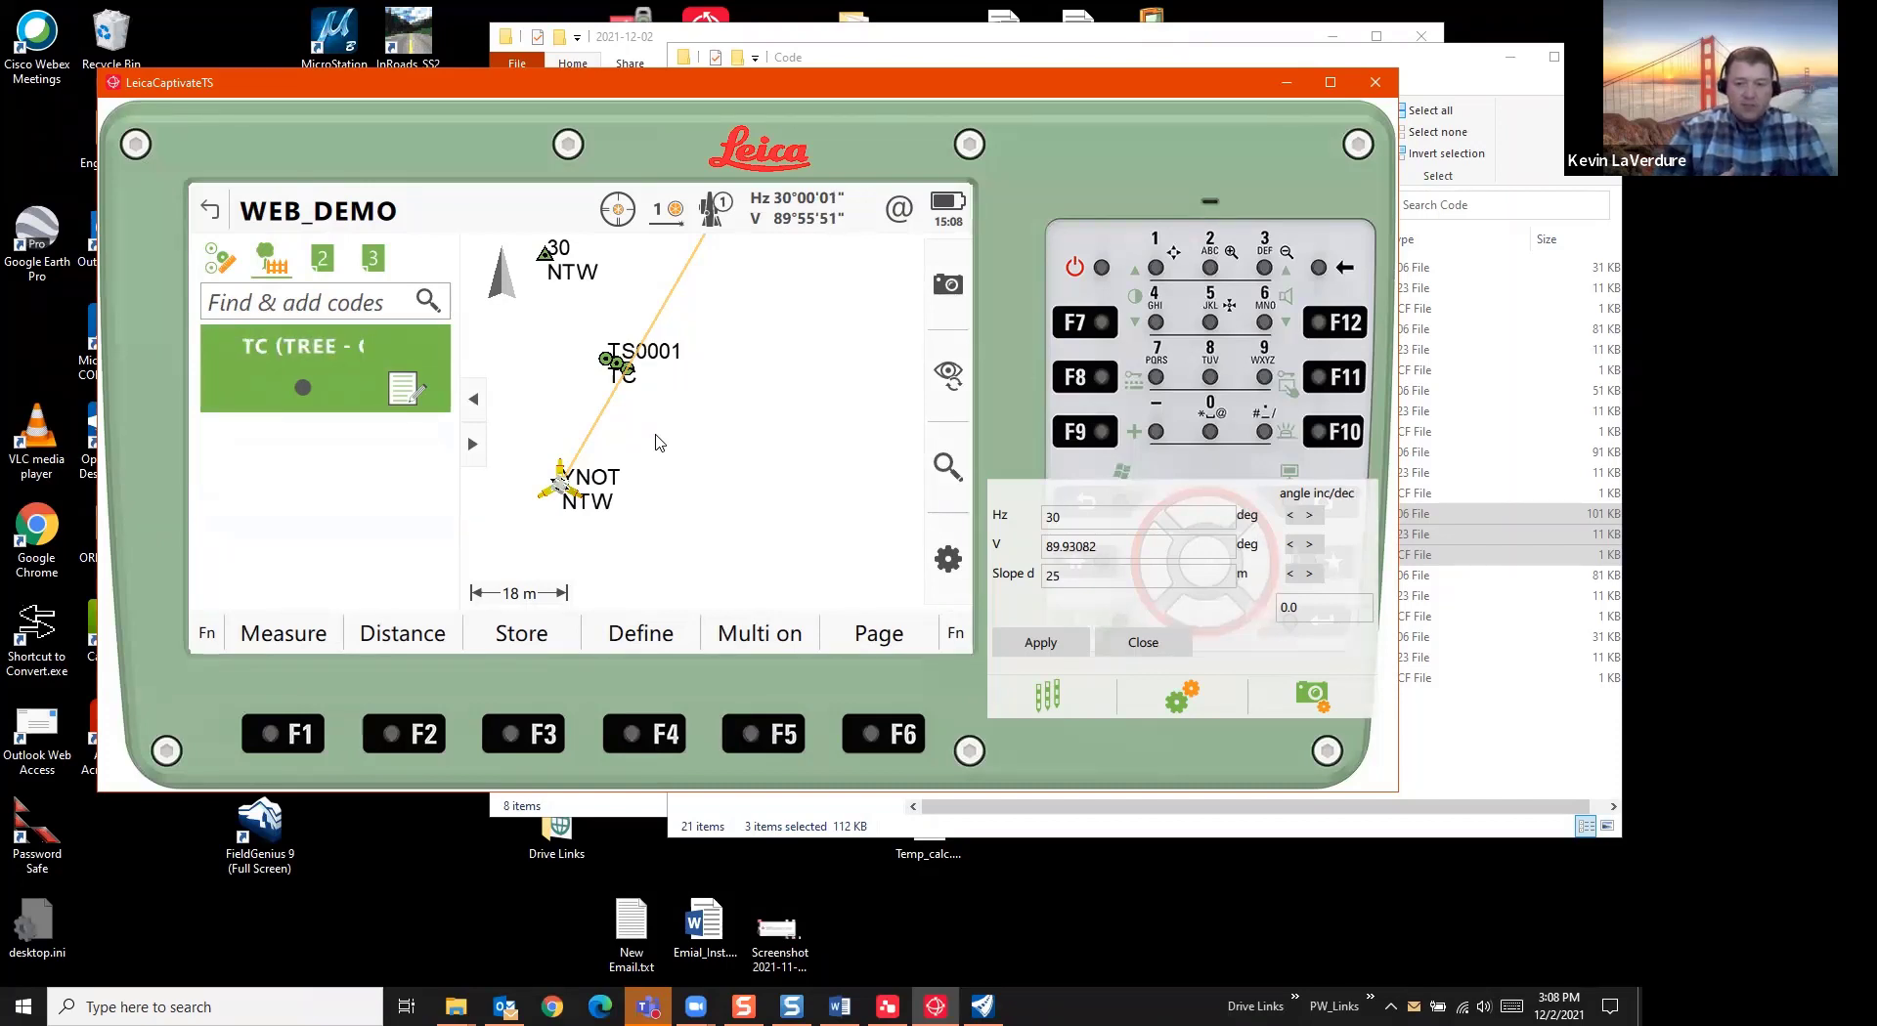
Turn the simulated instrument to a horizontal angle of 50 degrees and measure a point with the TREE (tree with attributes) code
click(1074, 518)
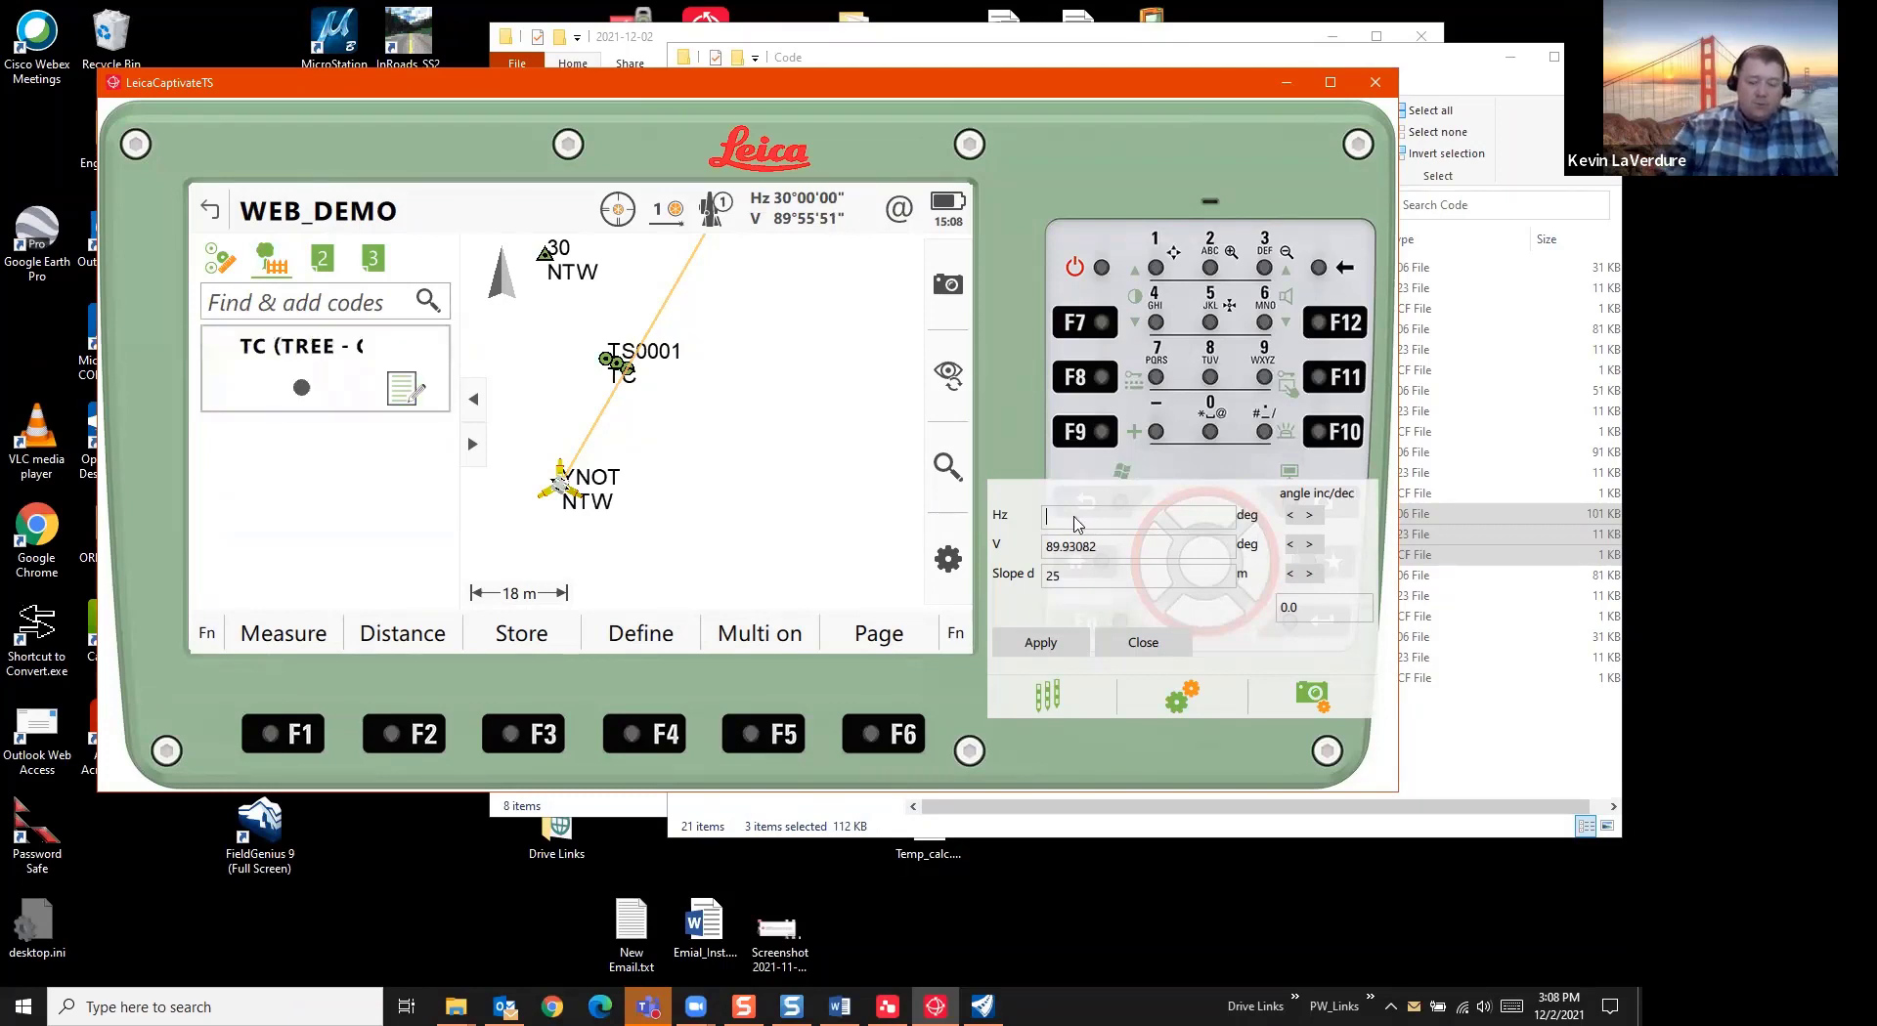
click(1042, 643)
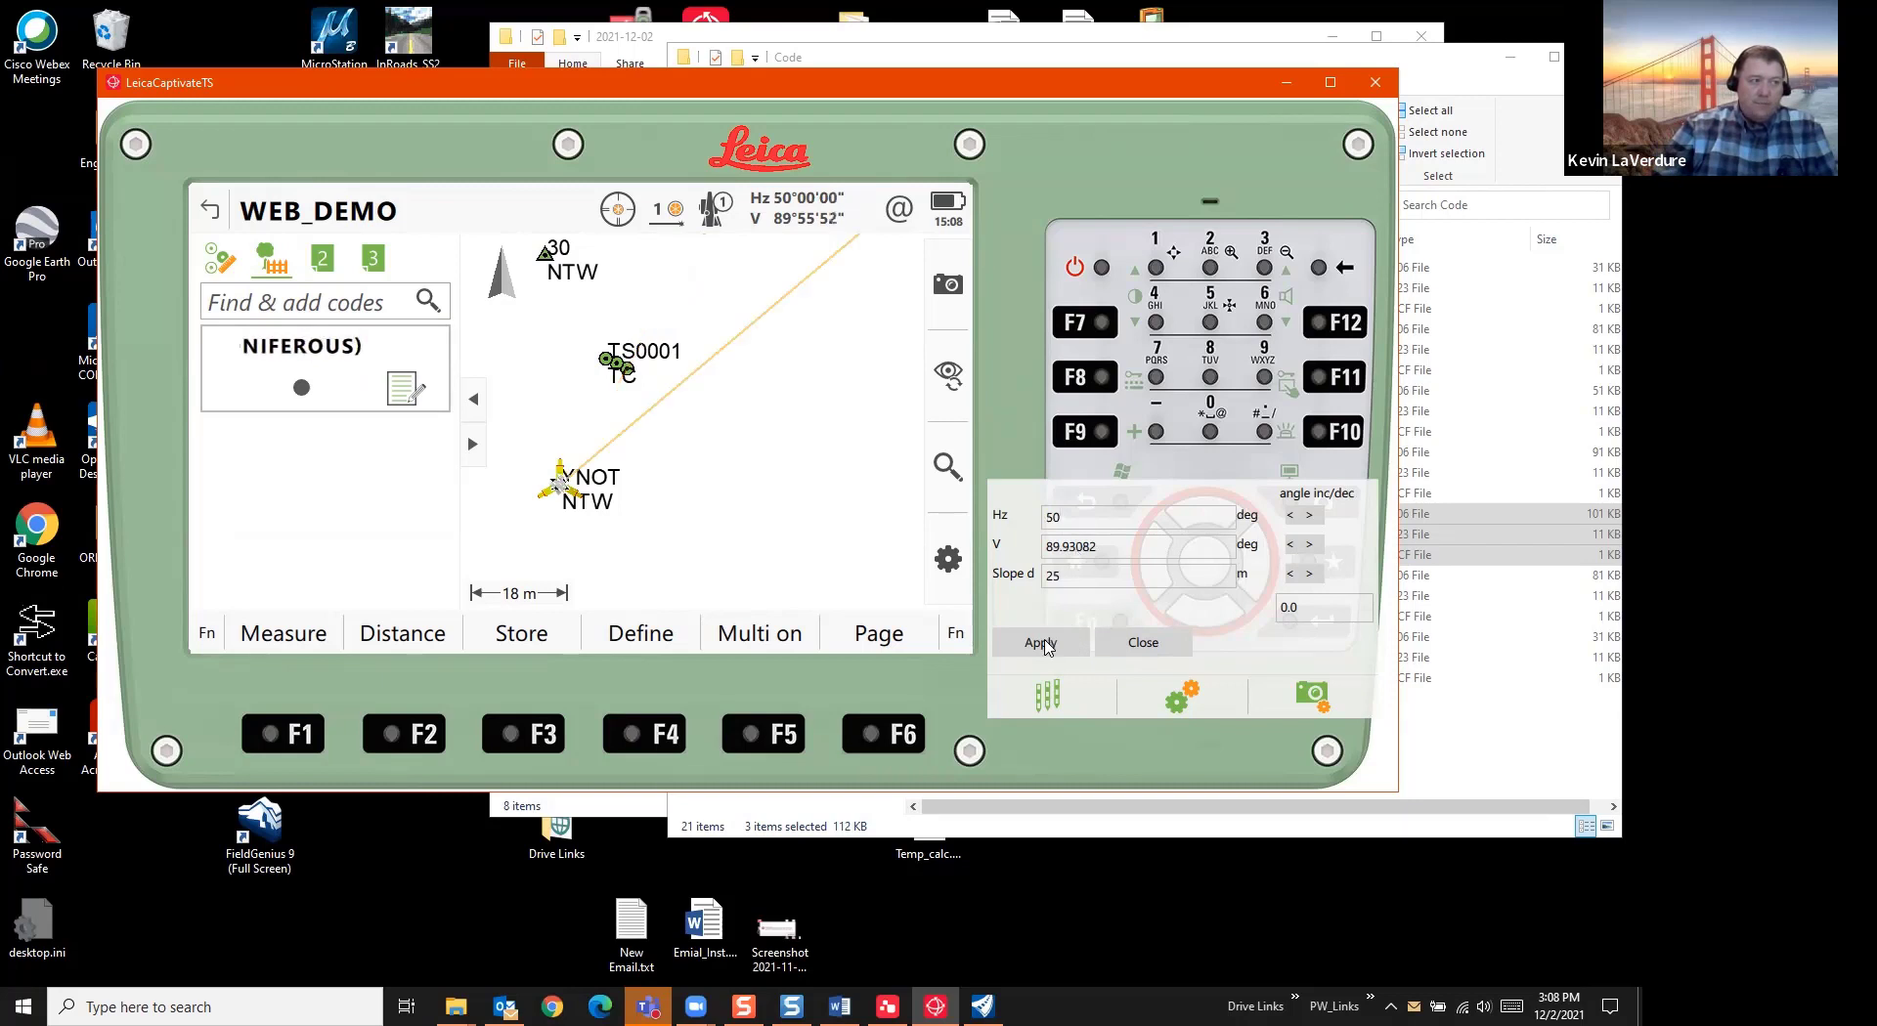
click(244, 310)
text(TR)
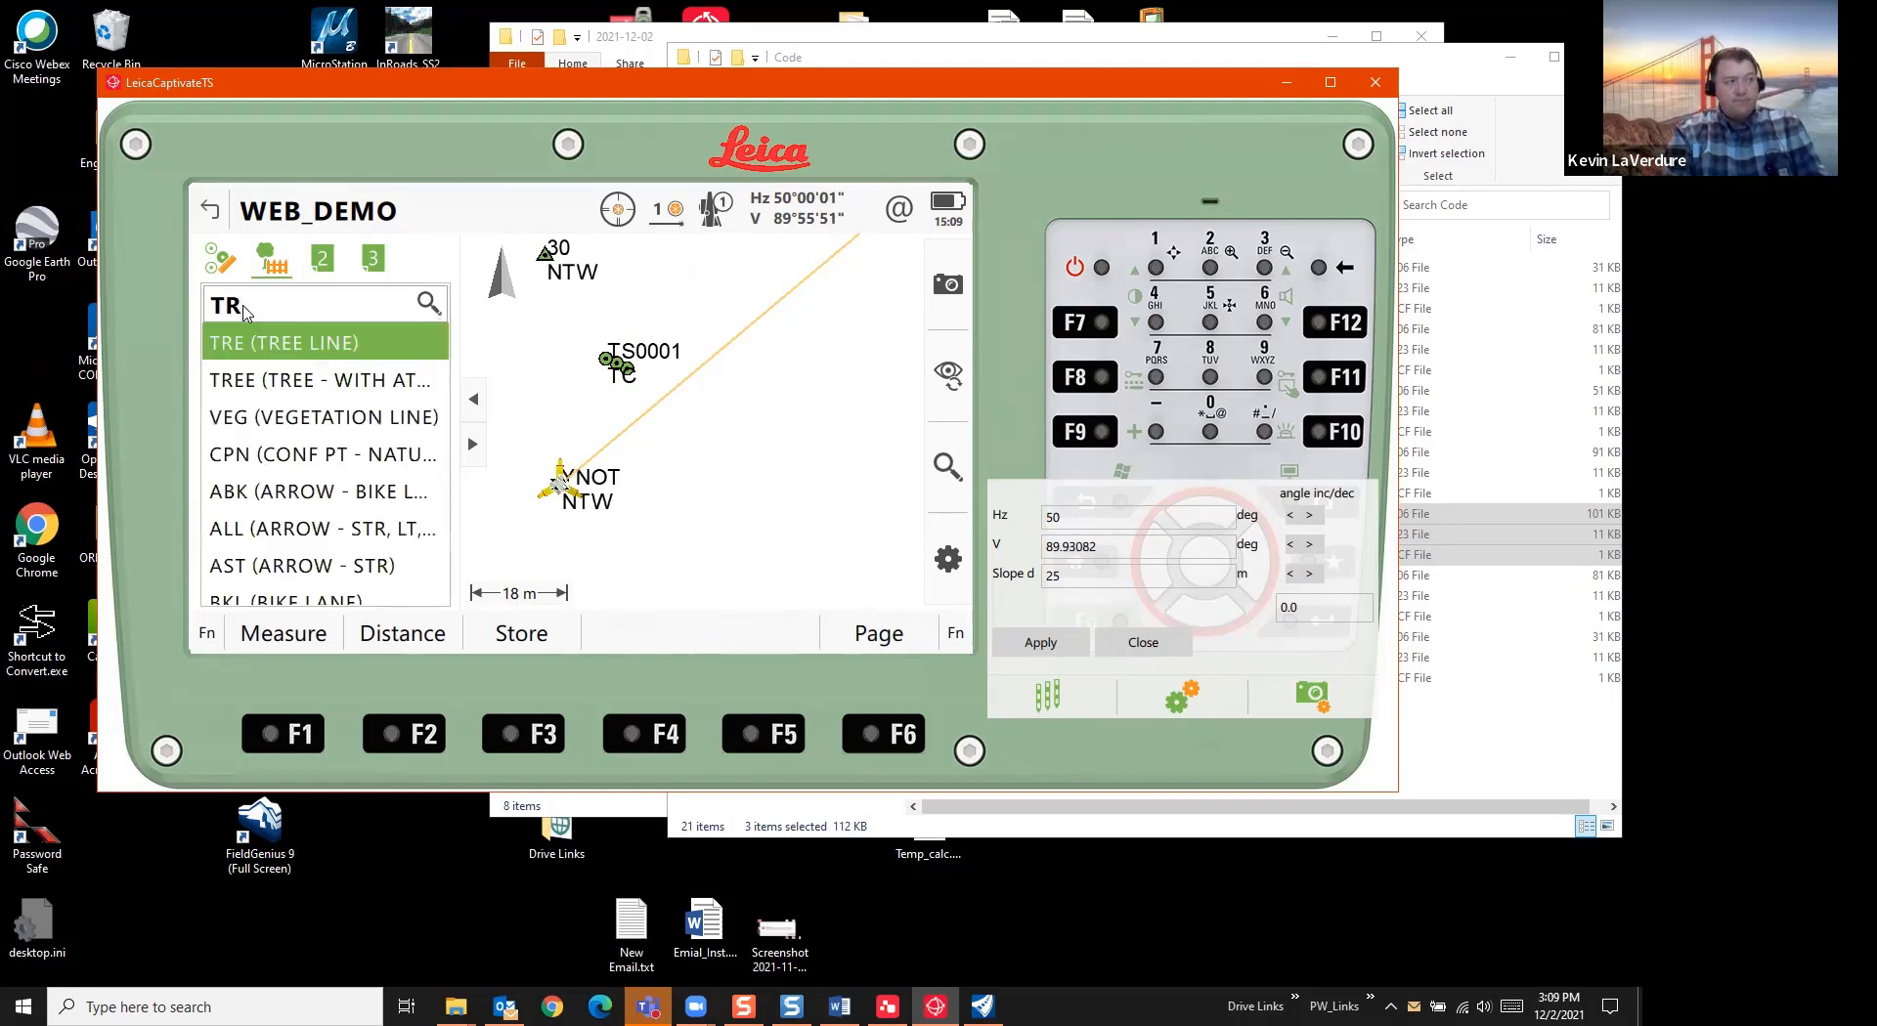
click(274, 390)
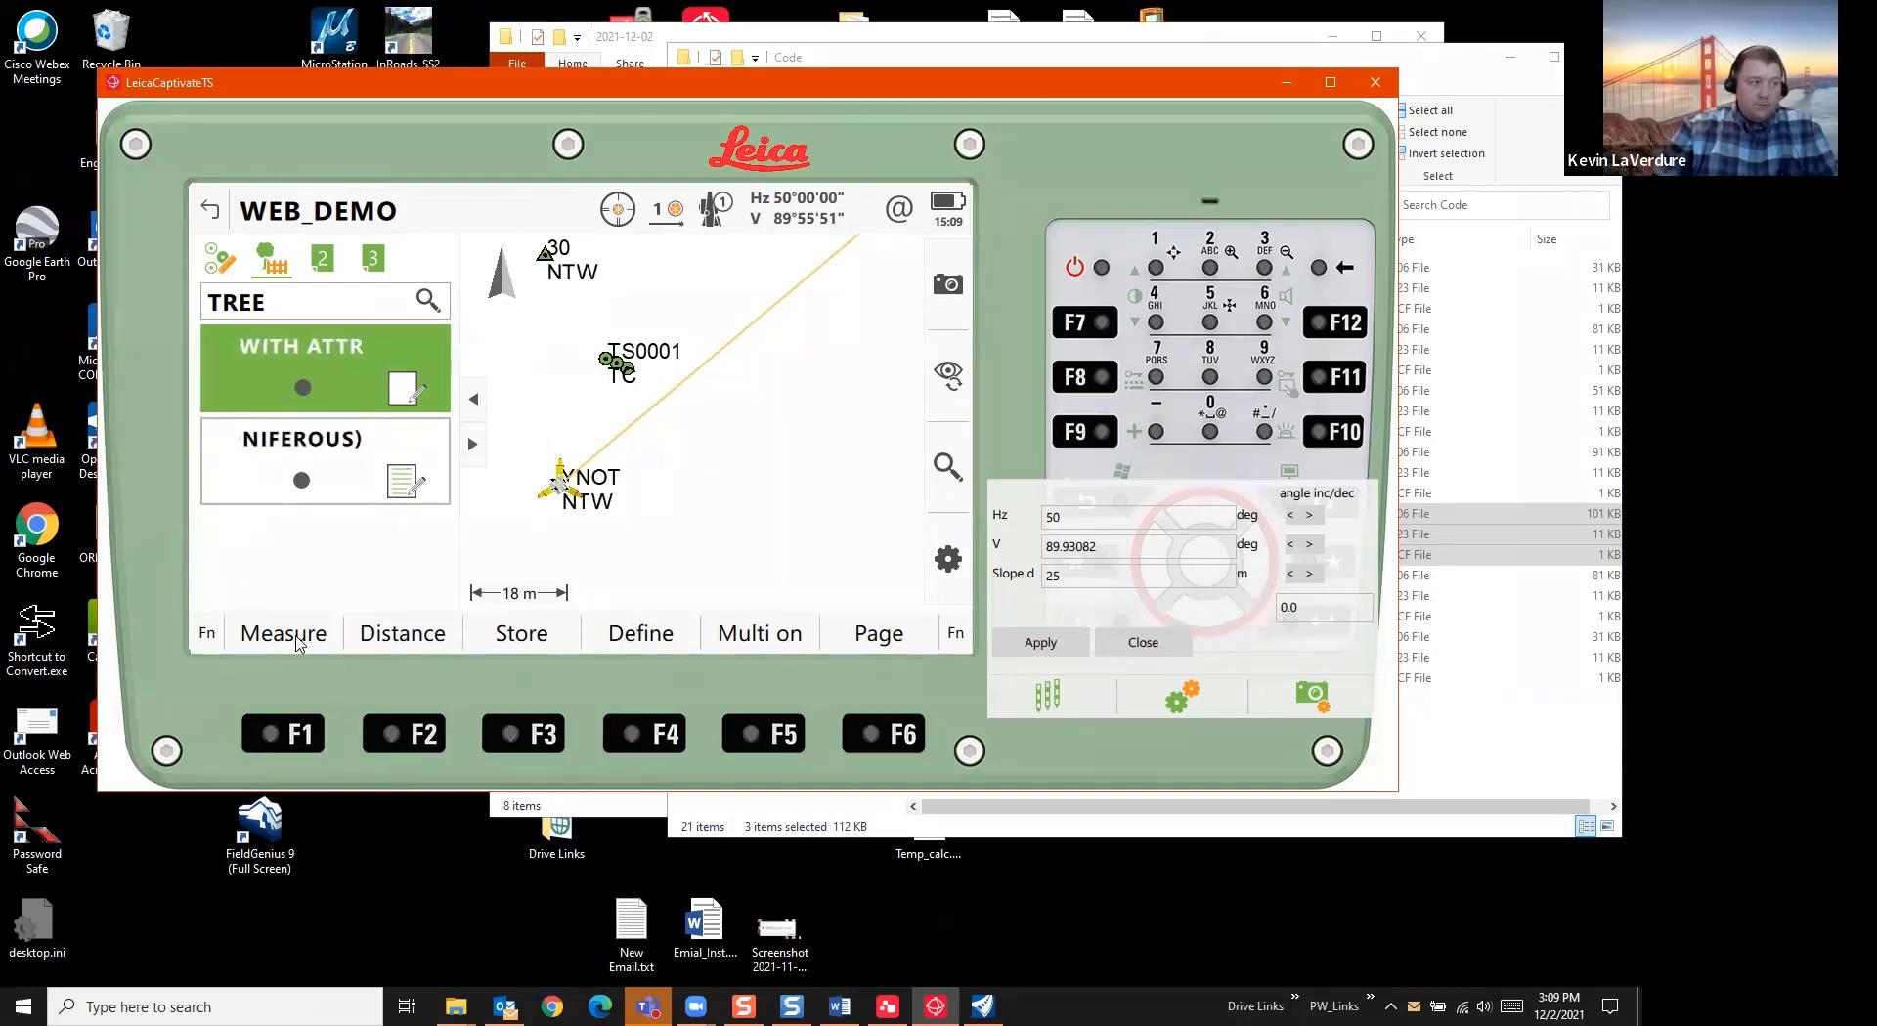
click(296, 639)
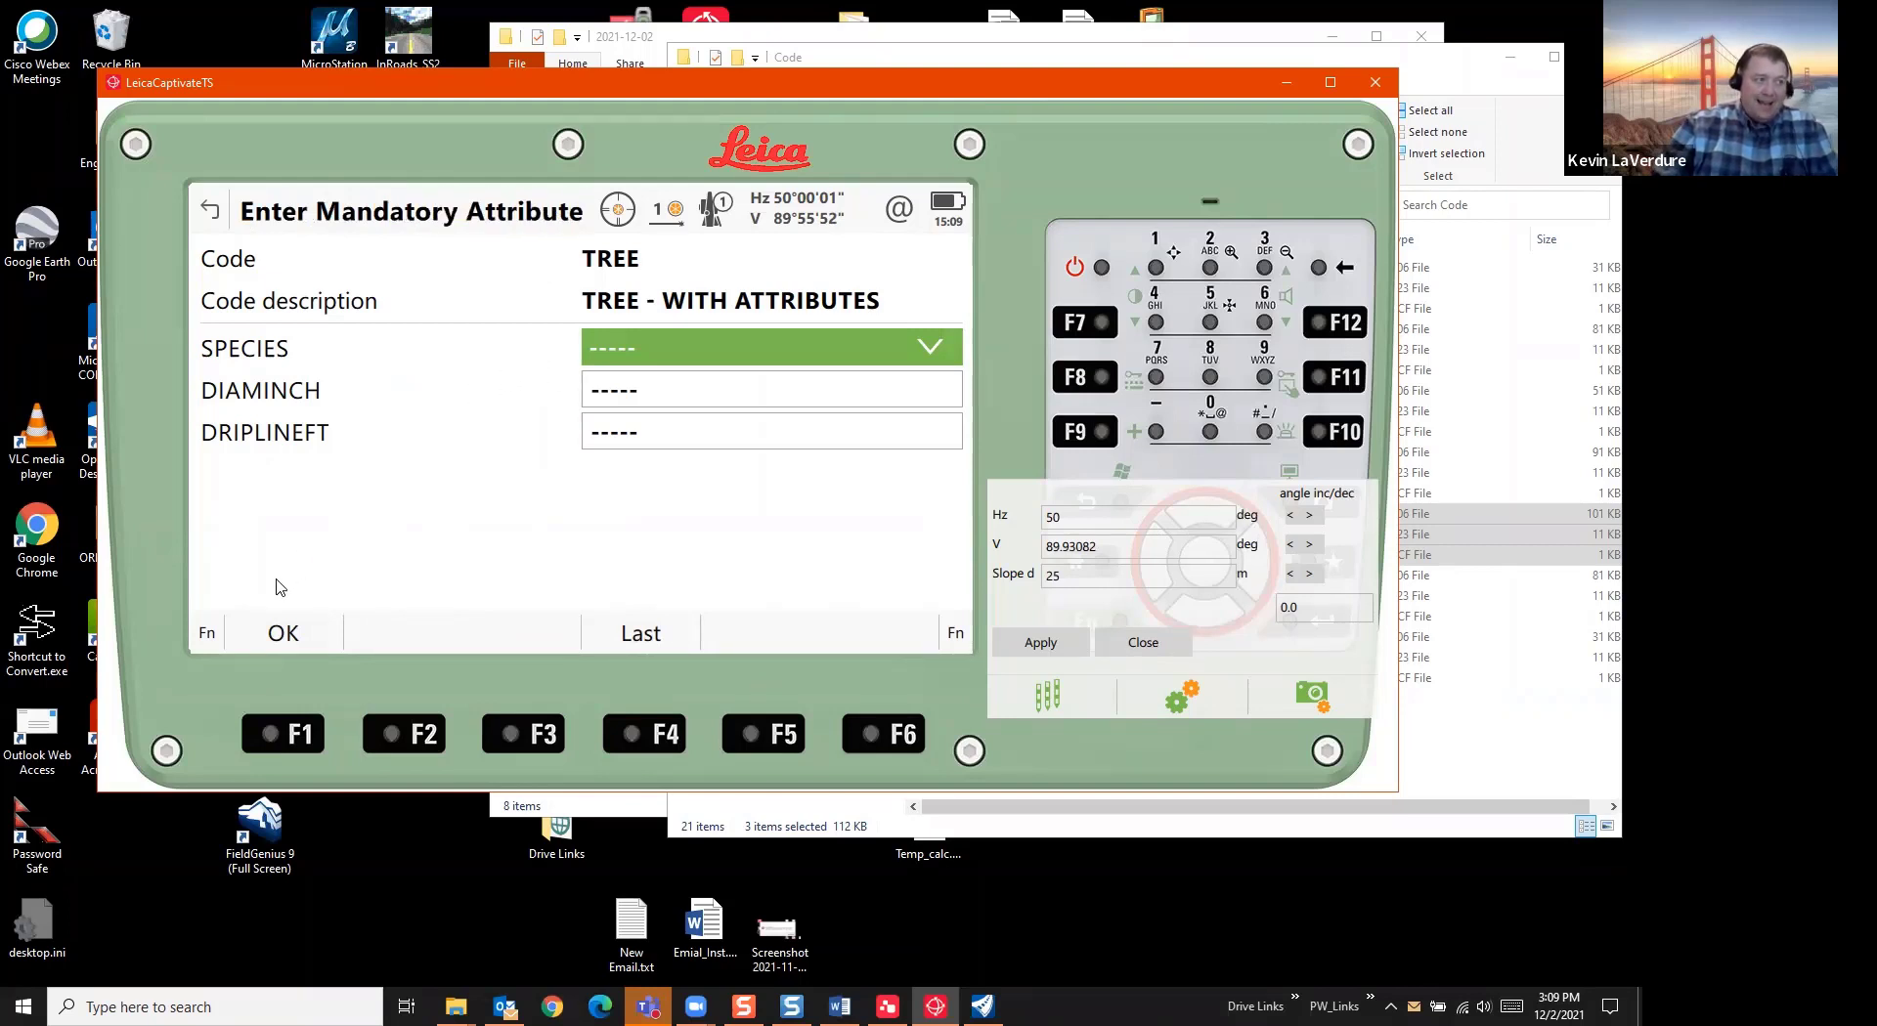
Fill in the mandatory TREE attributes with species DECIDUOUS, DIAMINCH 18 and DRIPLINEFT 12, and store the point
click(283, 635)
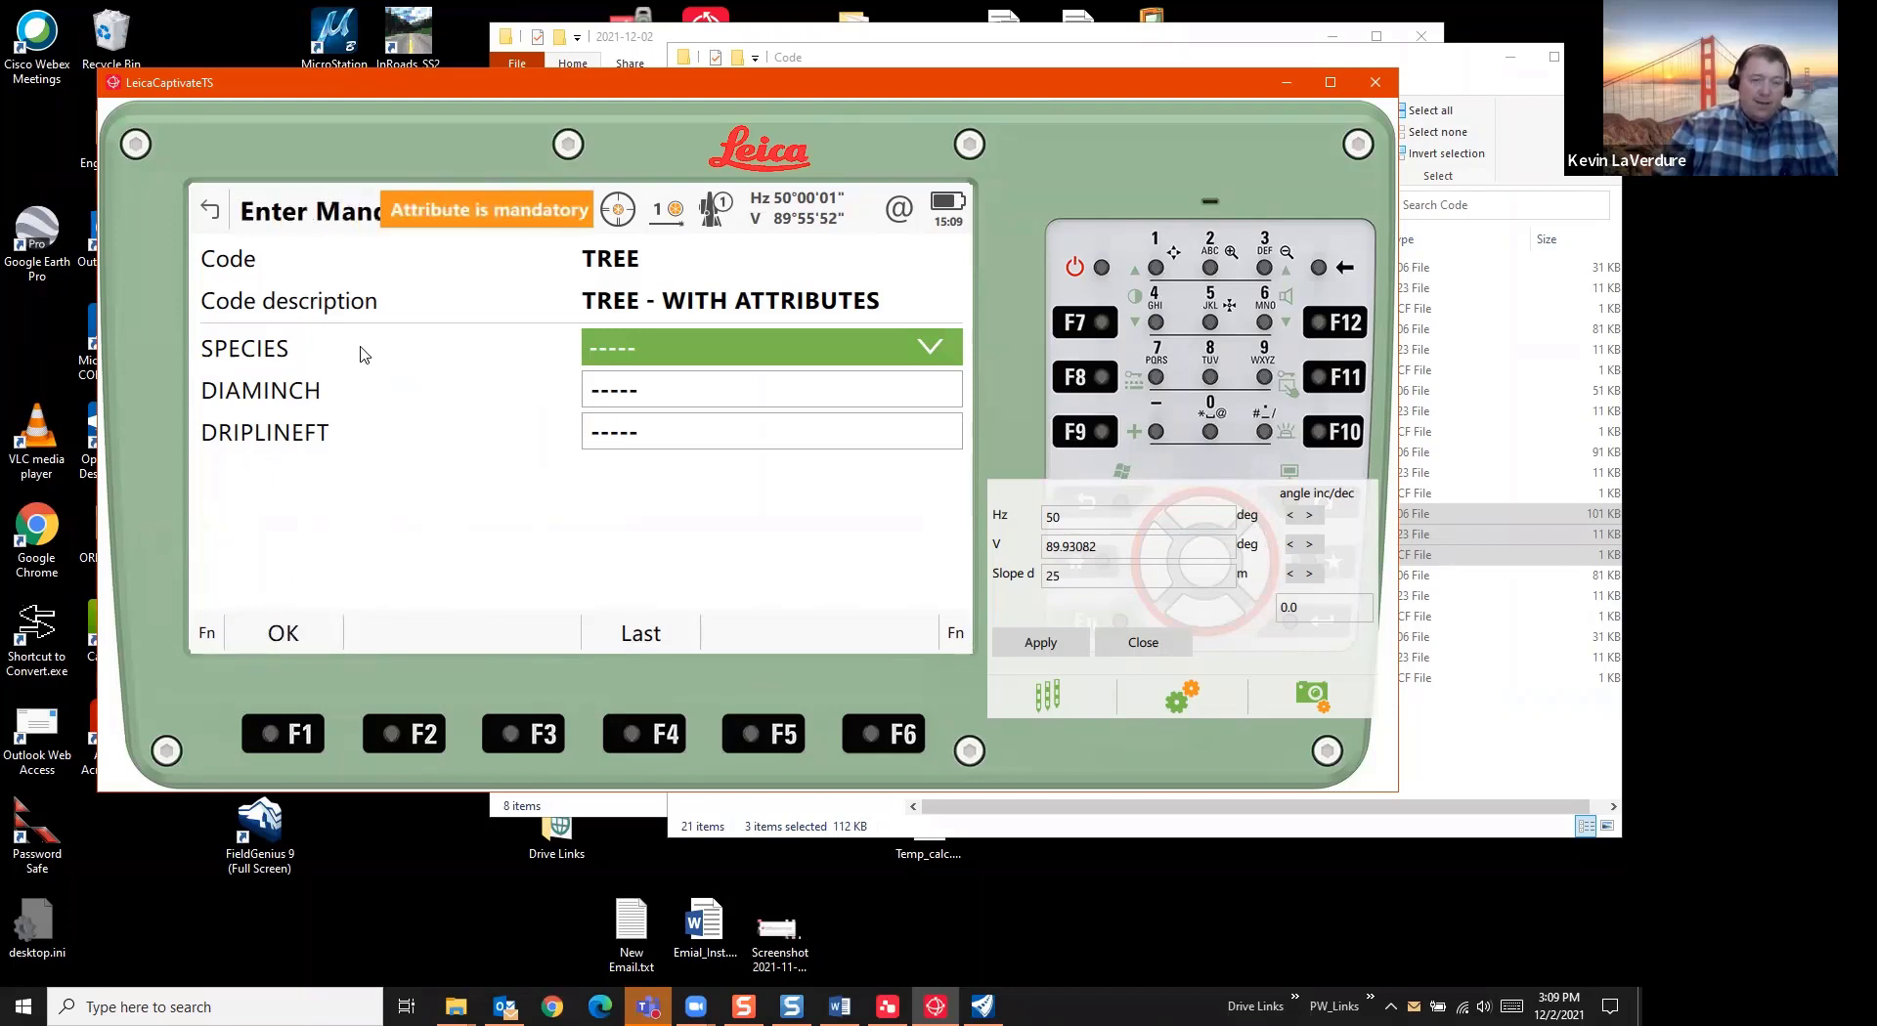
click(818, 356)
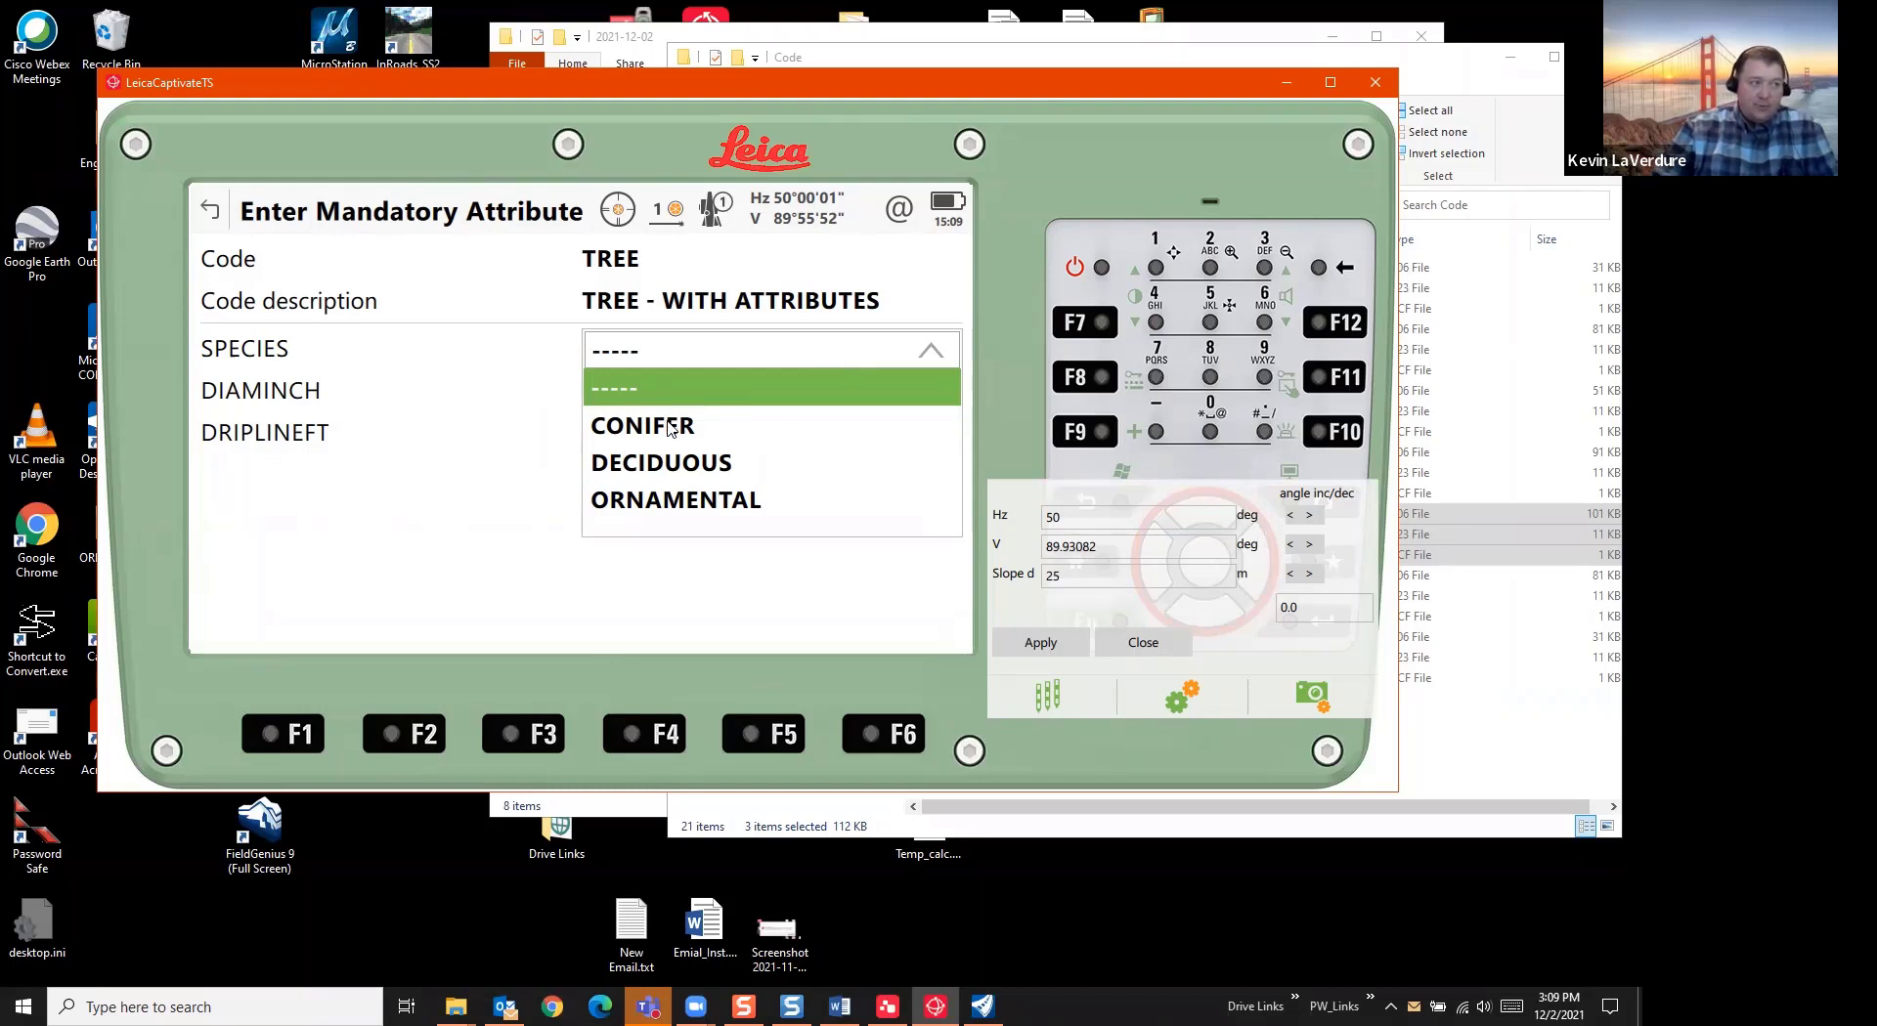
click(665, 465)
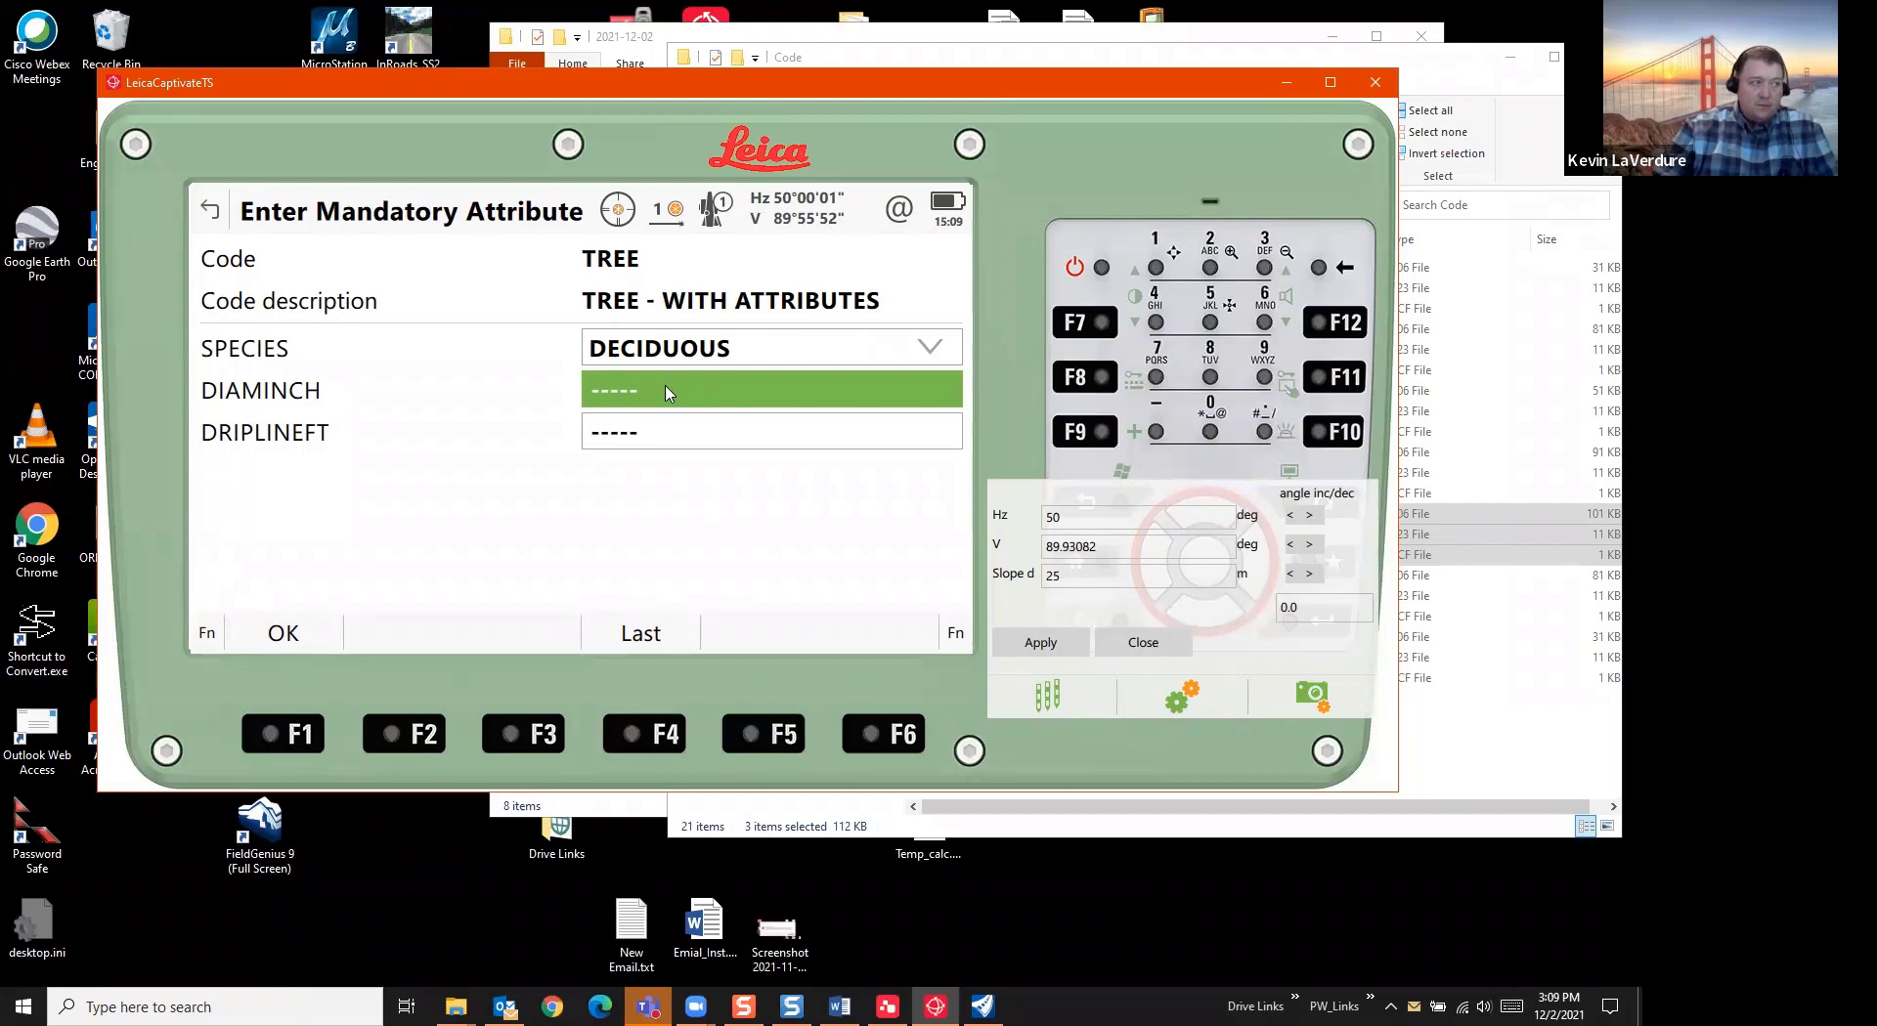
text(0)
key(BackSpace)
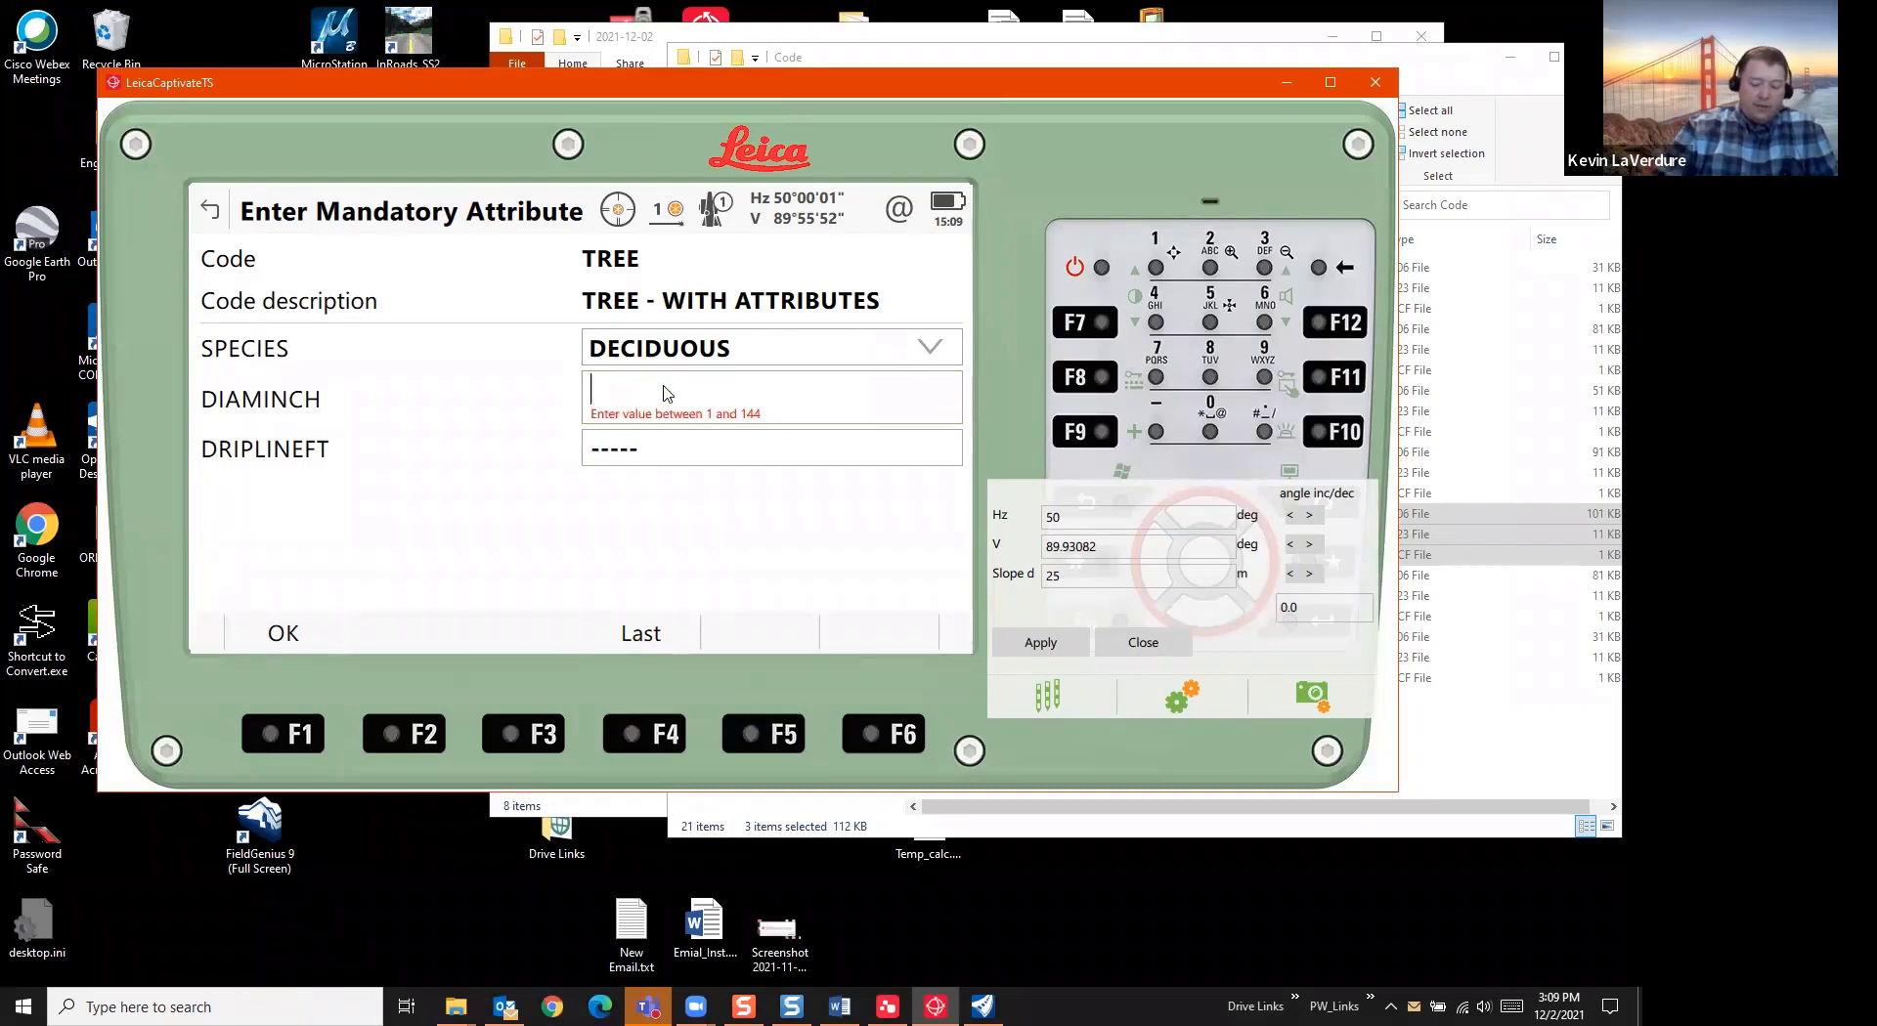
text(18)
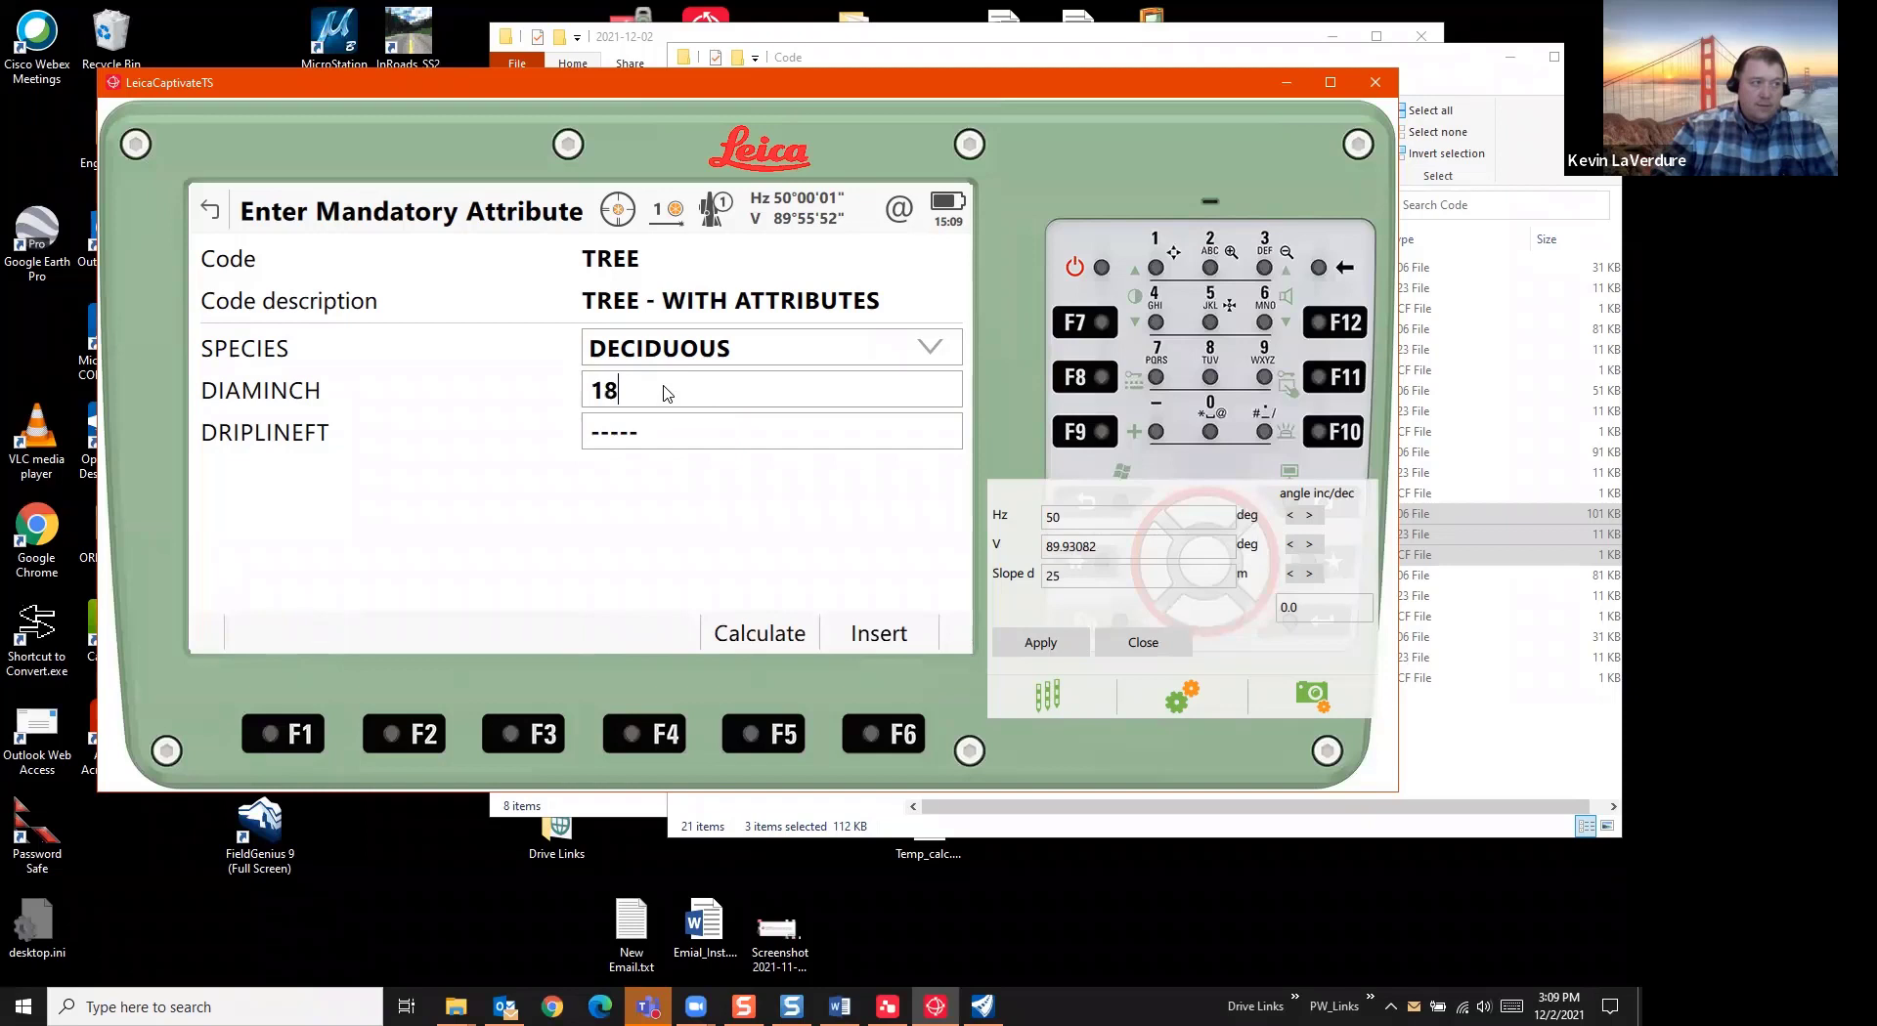
key(Return)
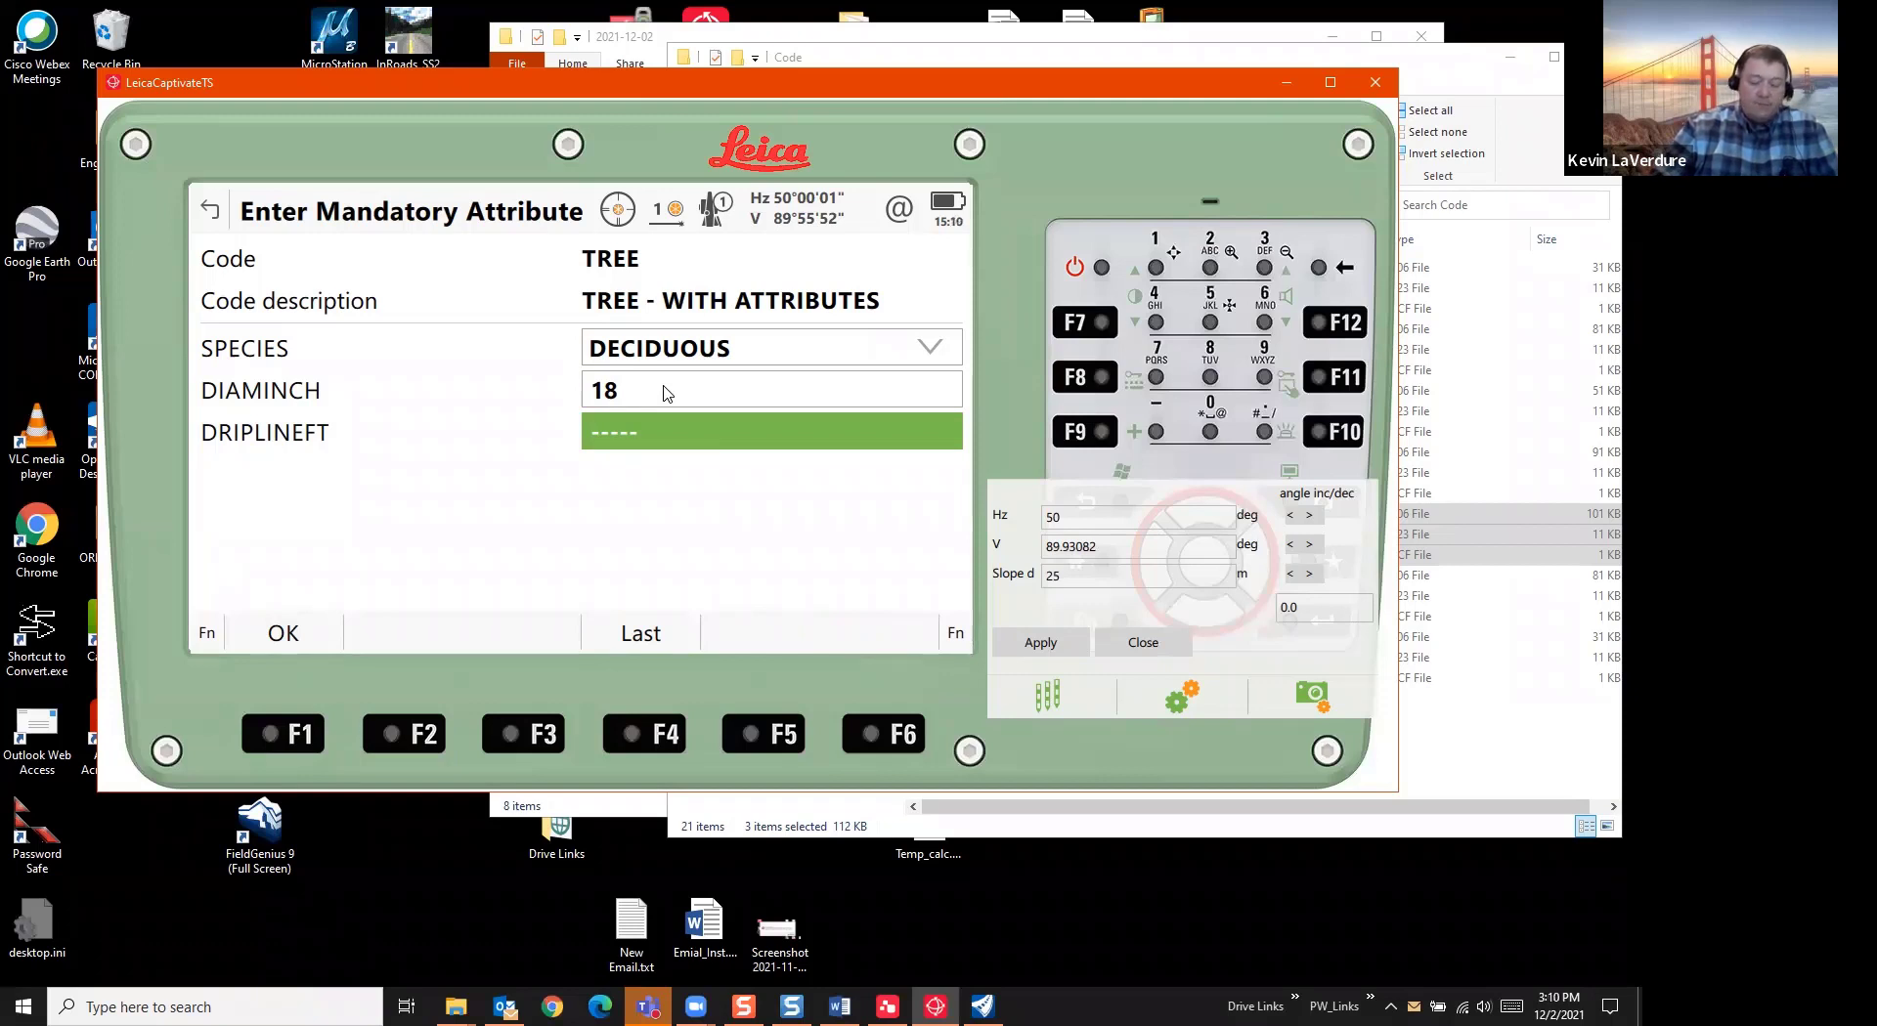
text(12)
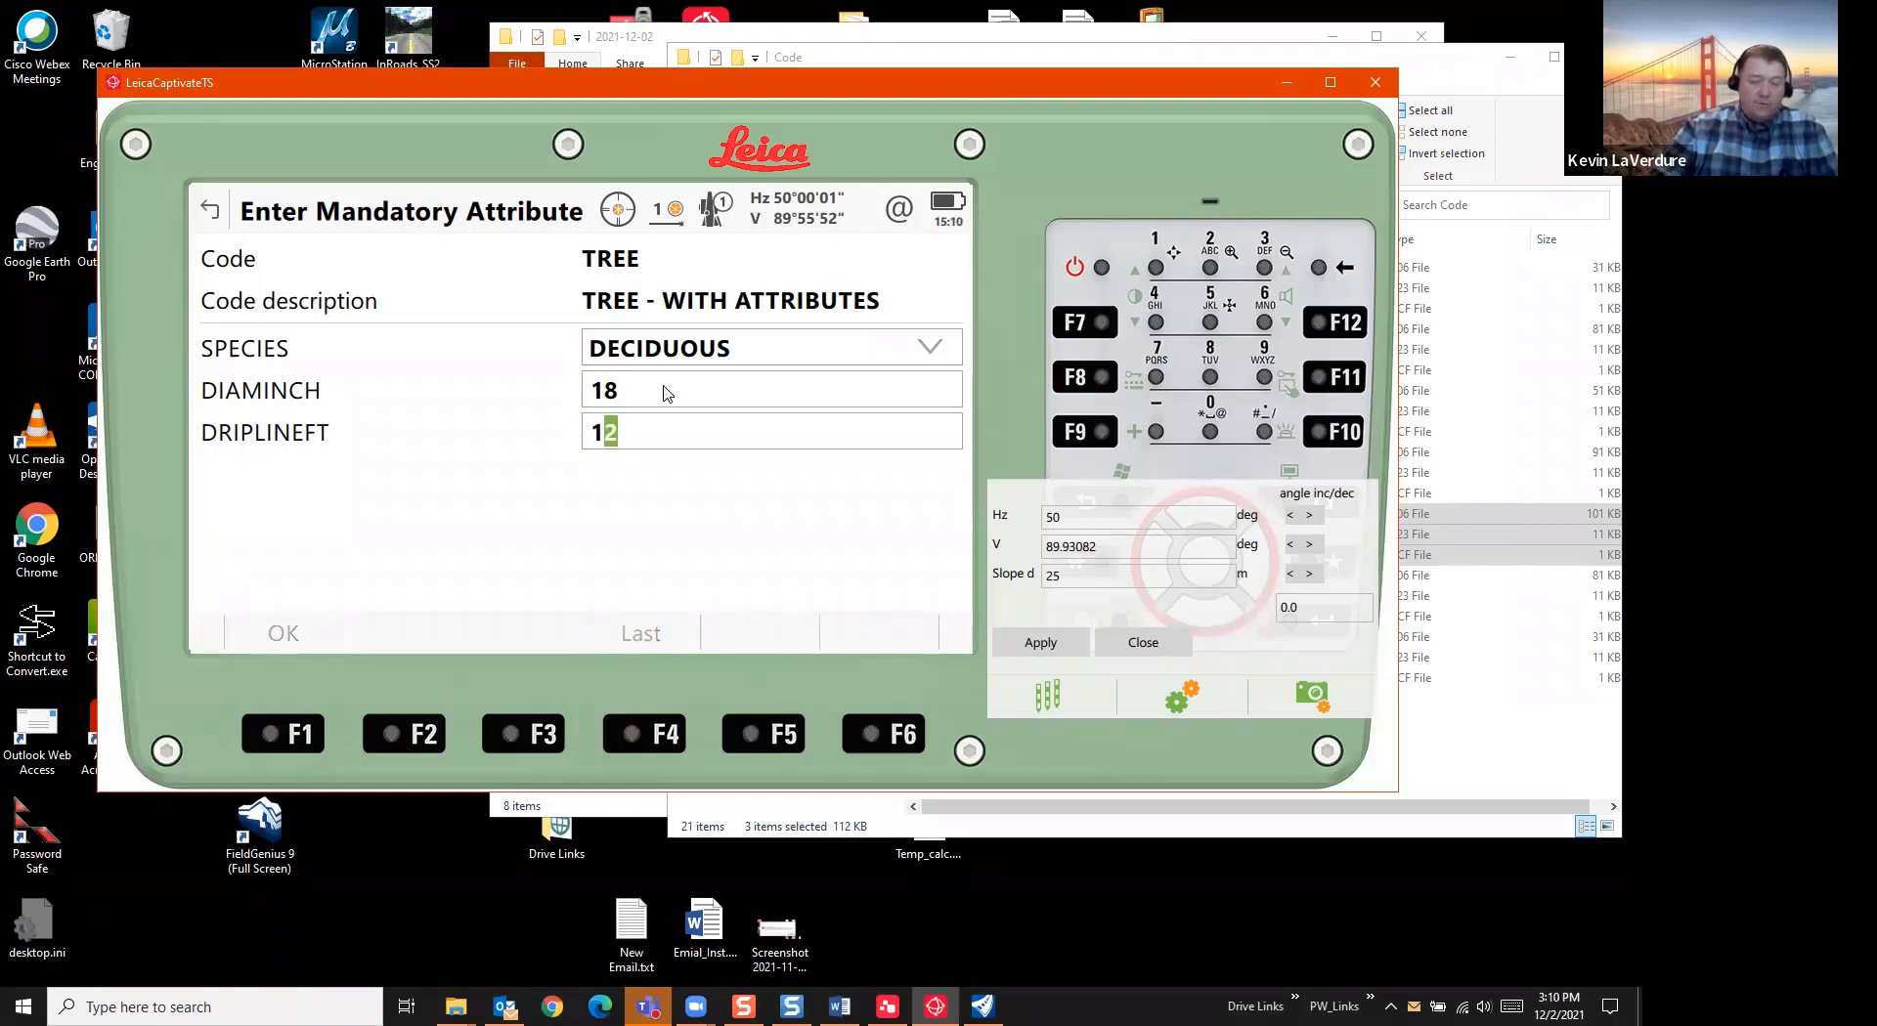
key(Return)
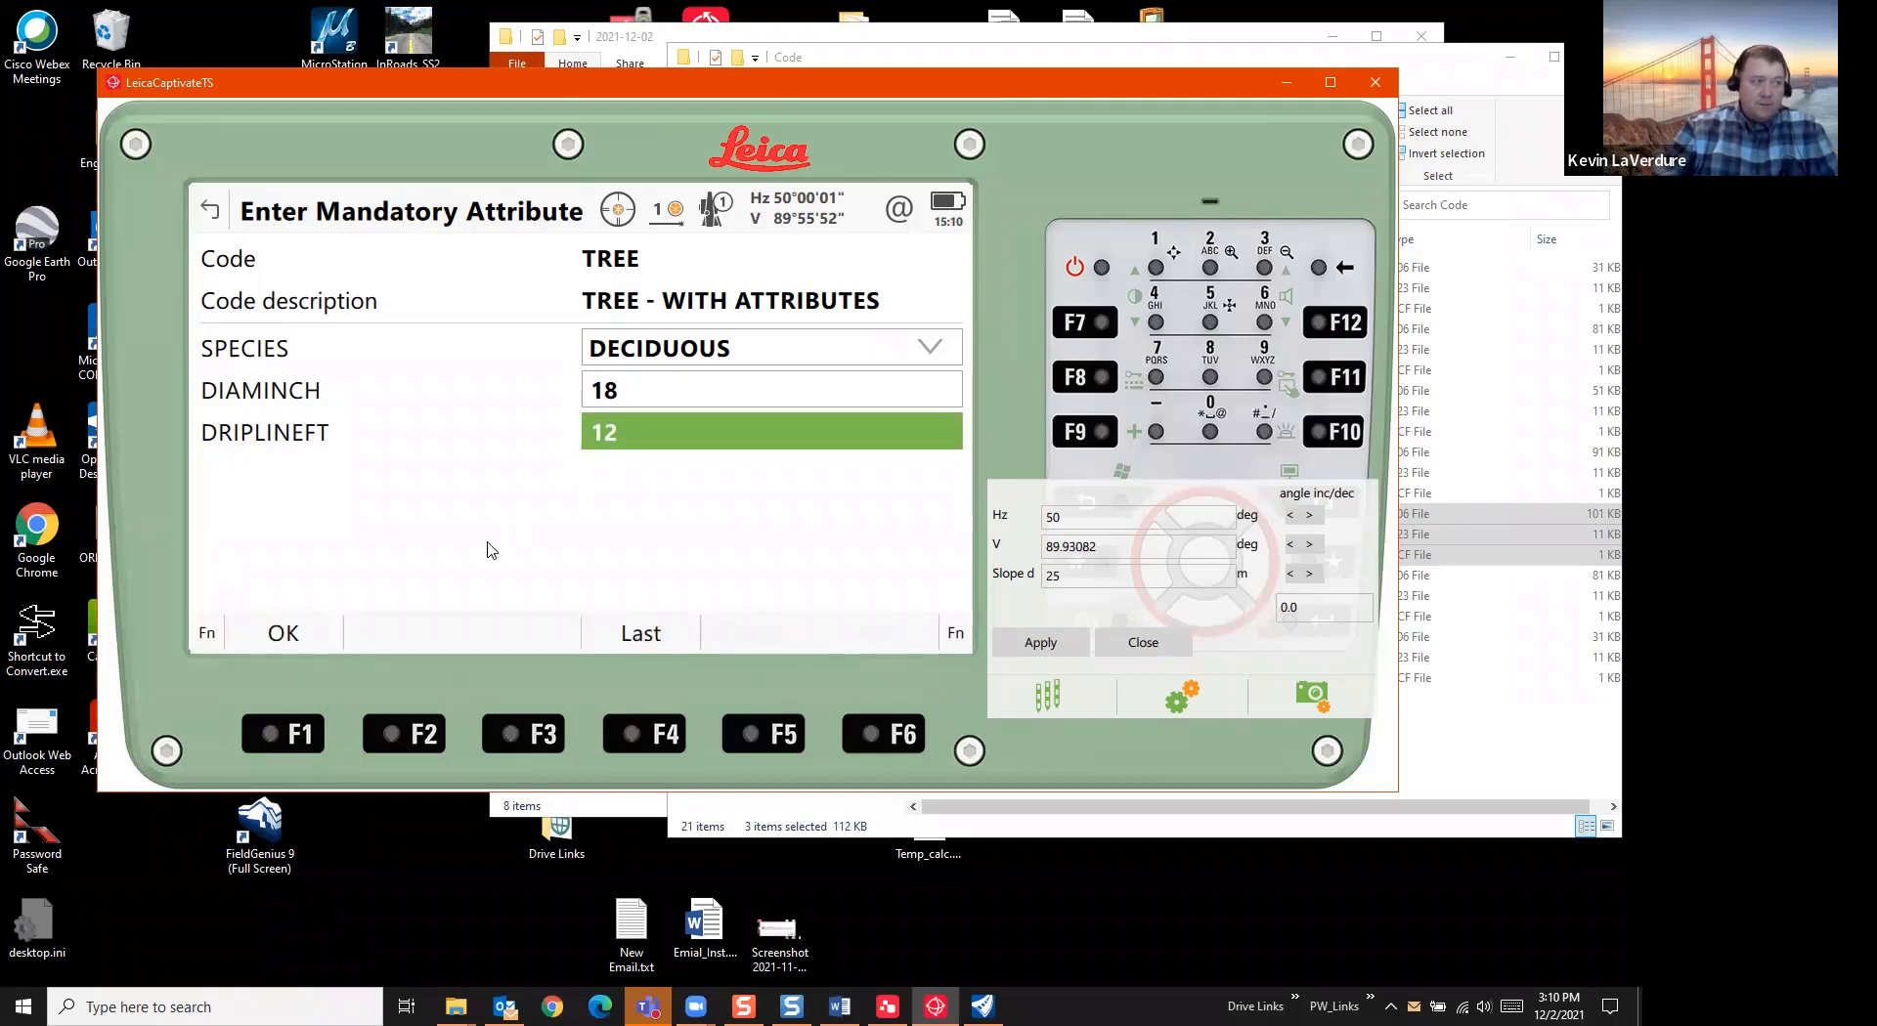
click(284, 633)
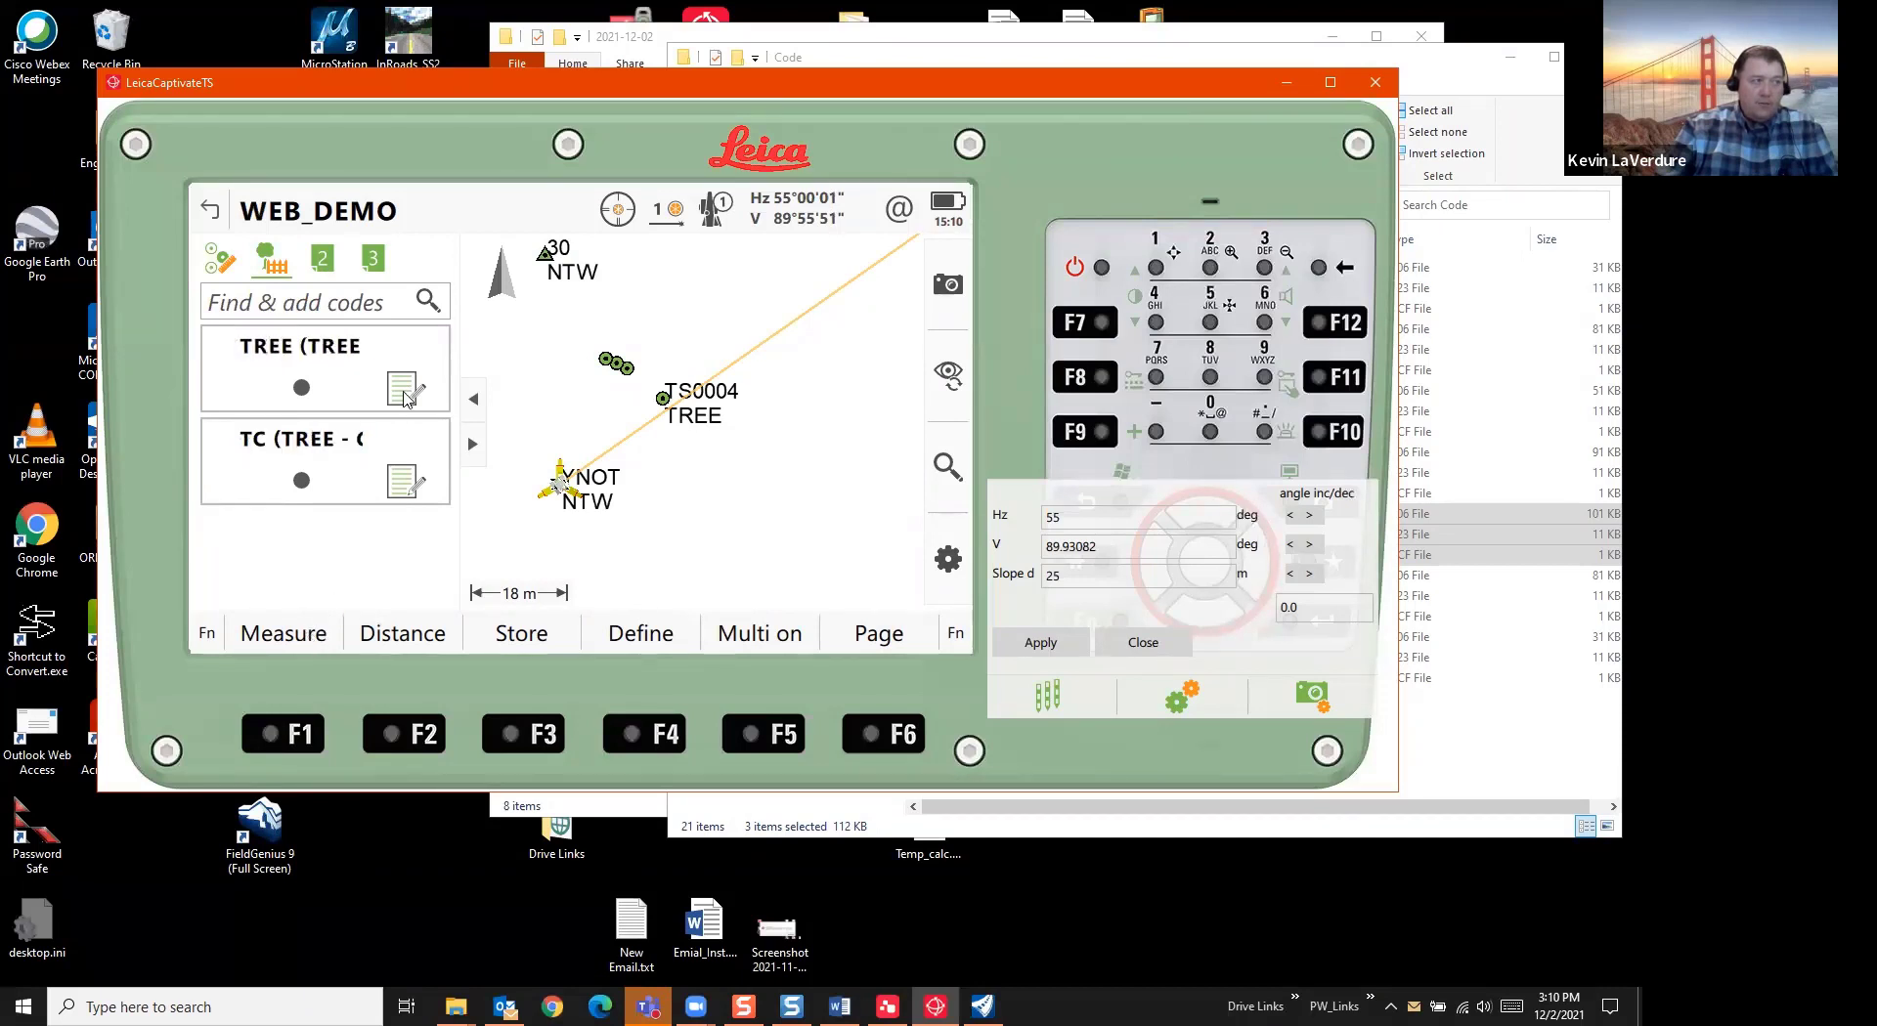
Measure another TREE point with species ORNAMENTAL, DIAMINCH 6 and DRIPLINEFT 5, and store it
click(302, 641)
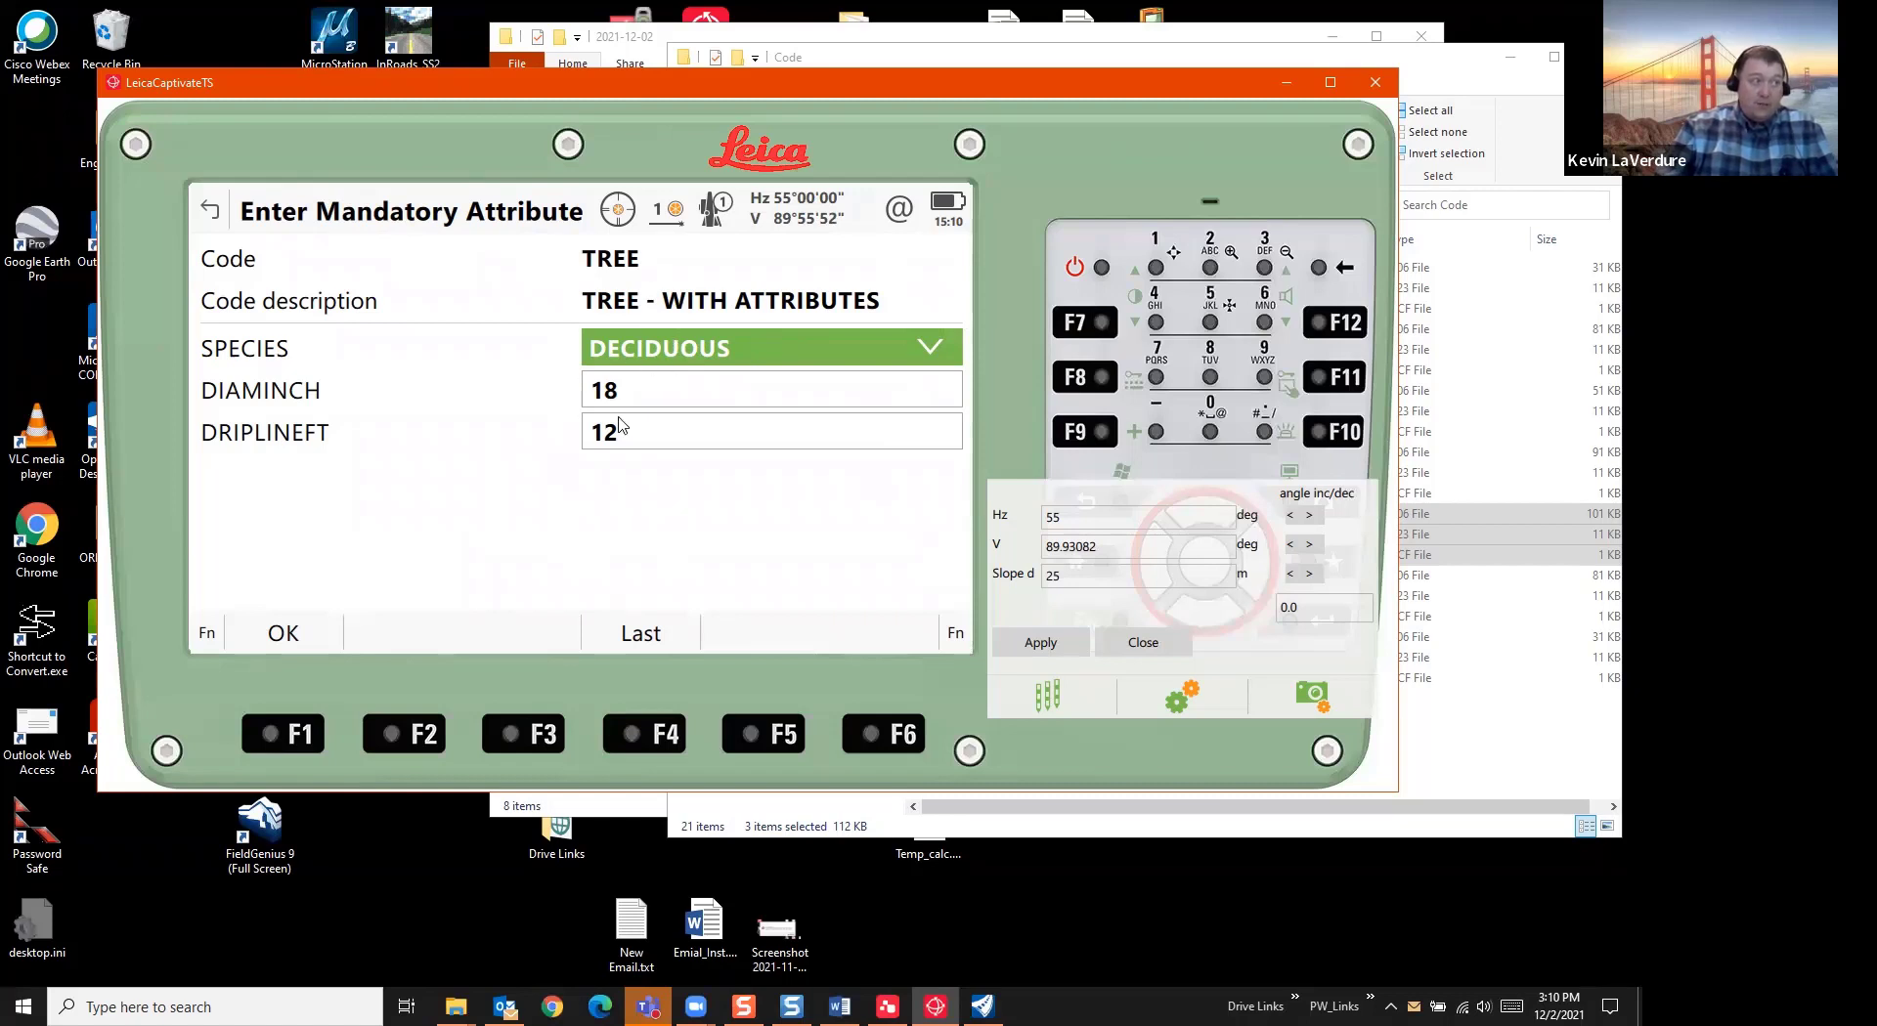
click(768, 350)
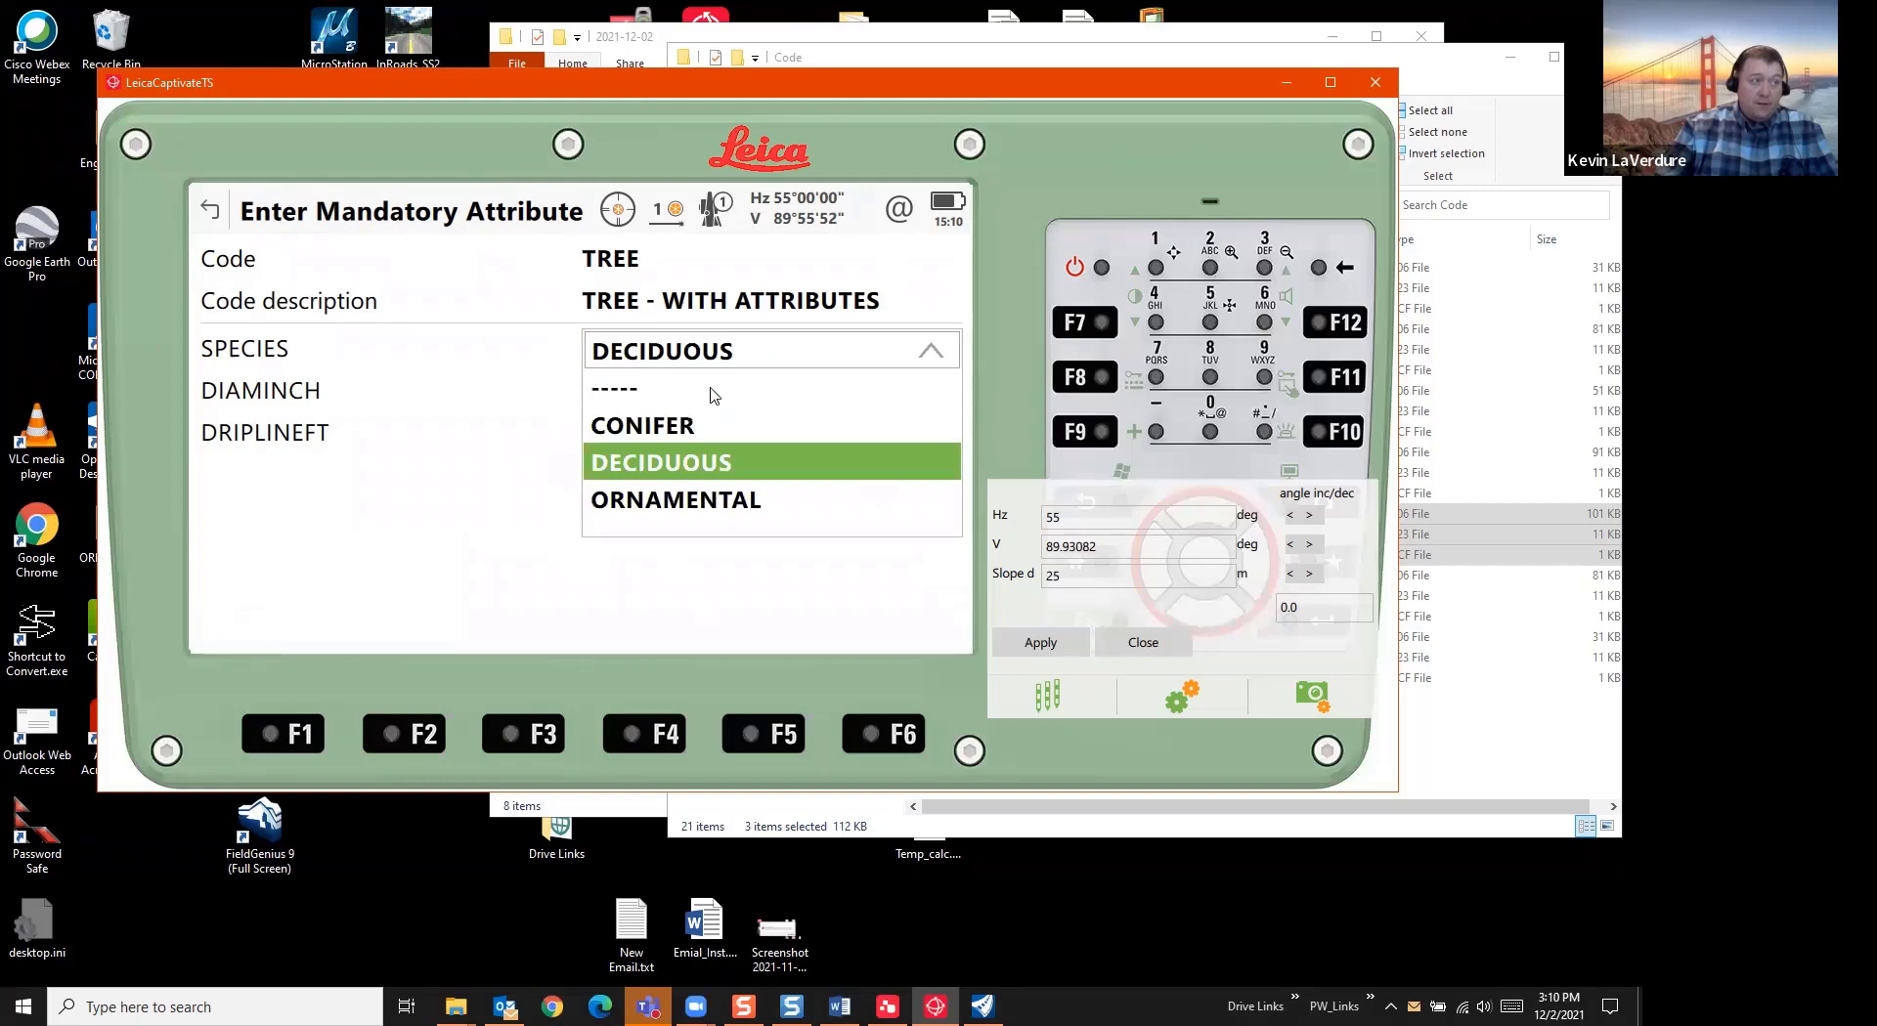
click(657, 550)
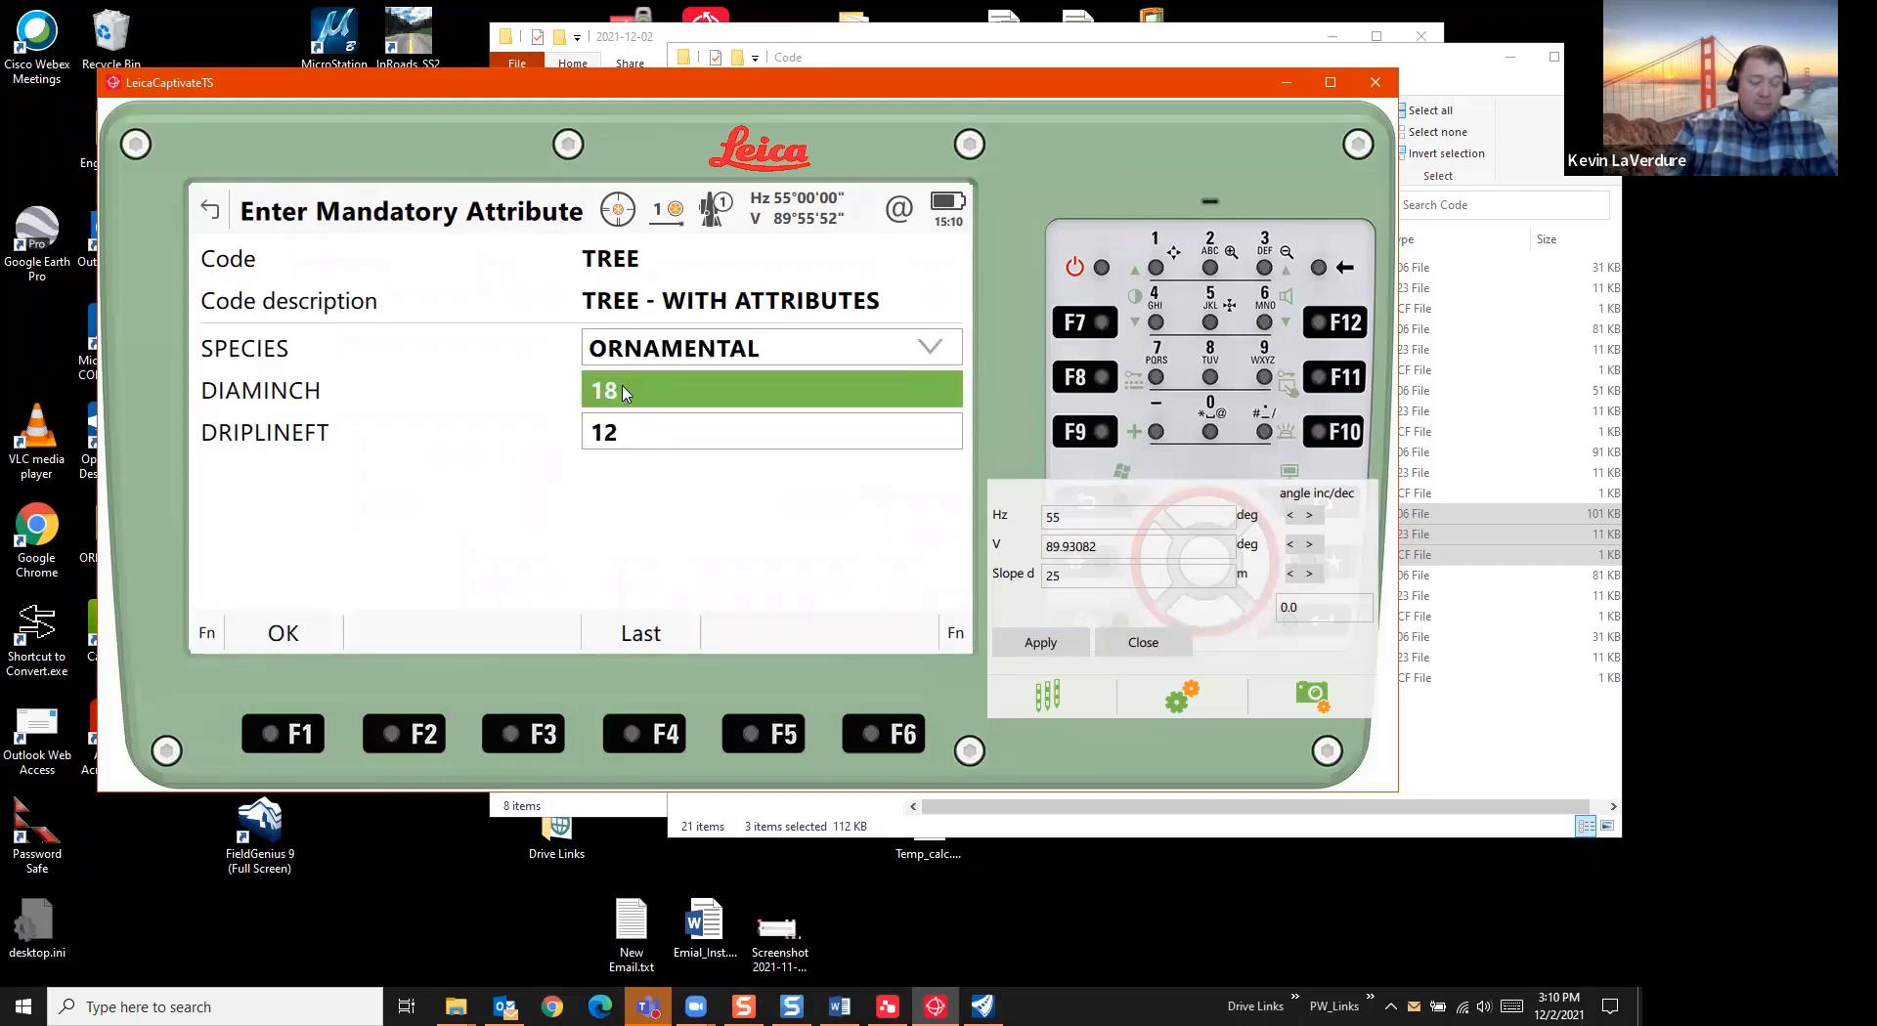
text(6)
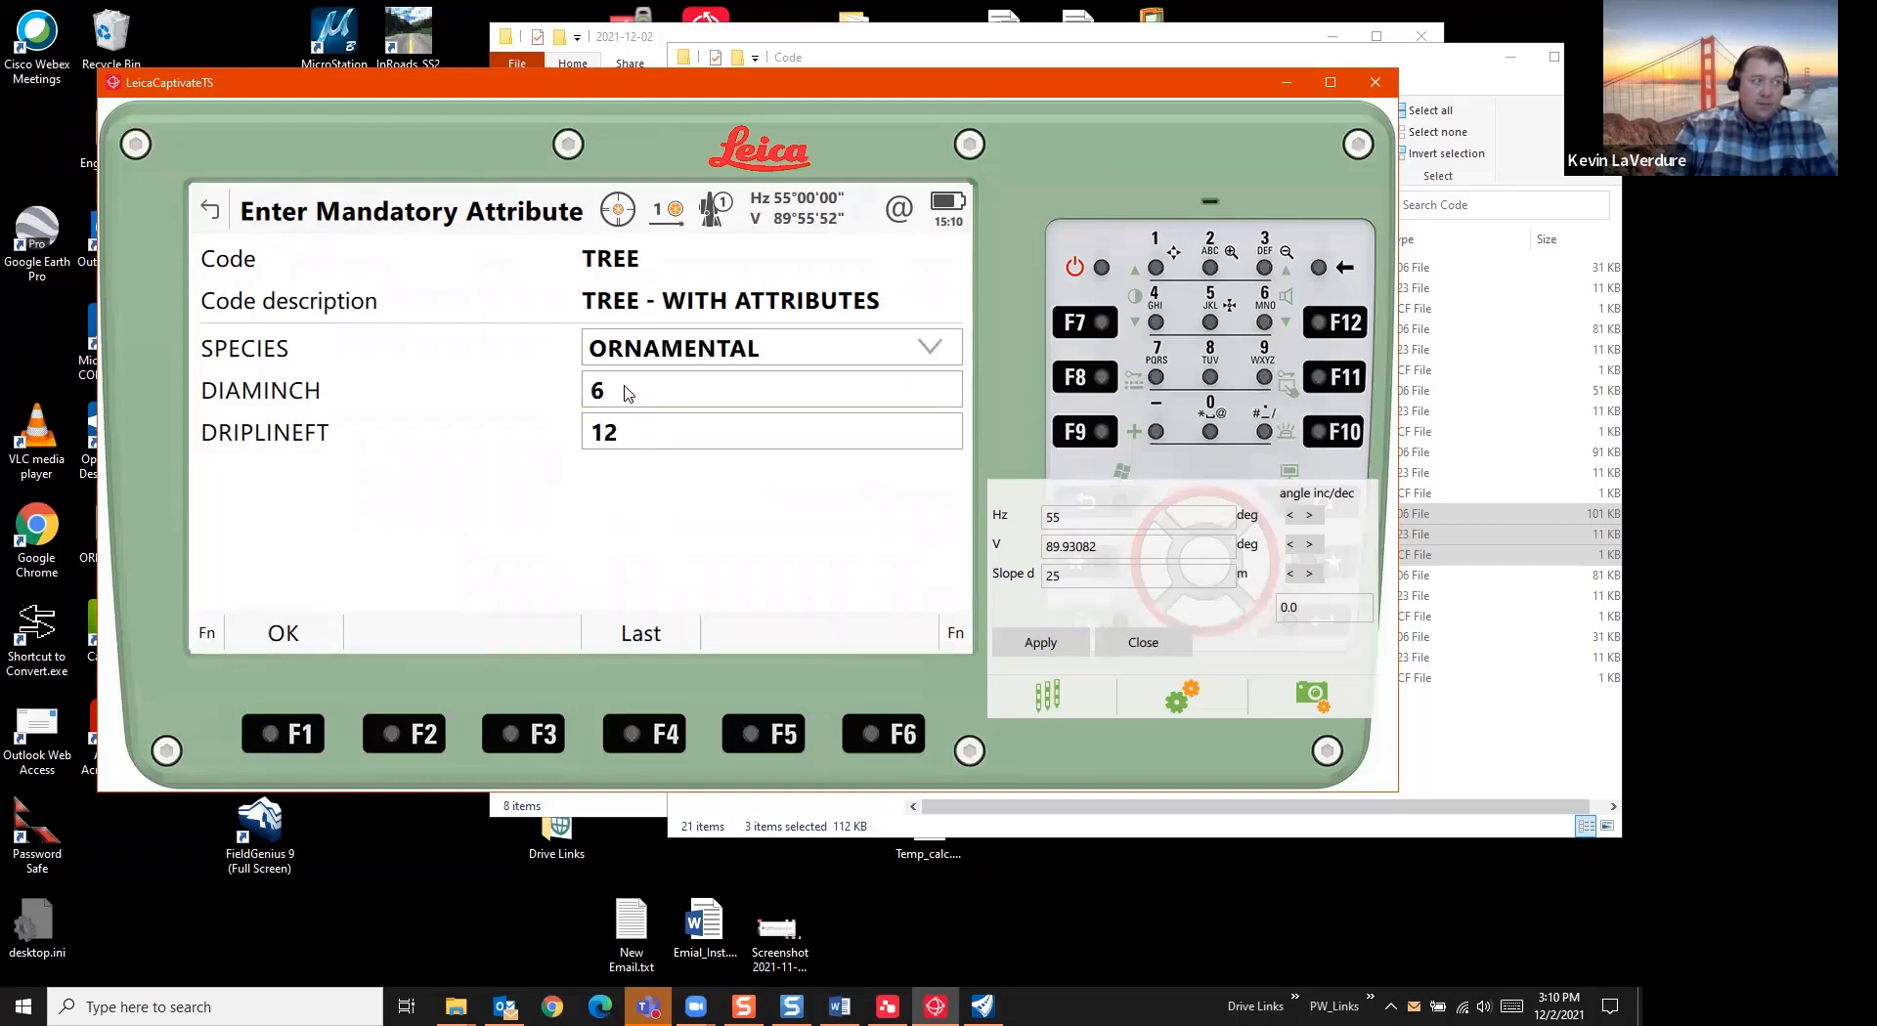
key(Tab)
text(5)
key(Return)
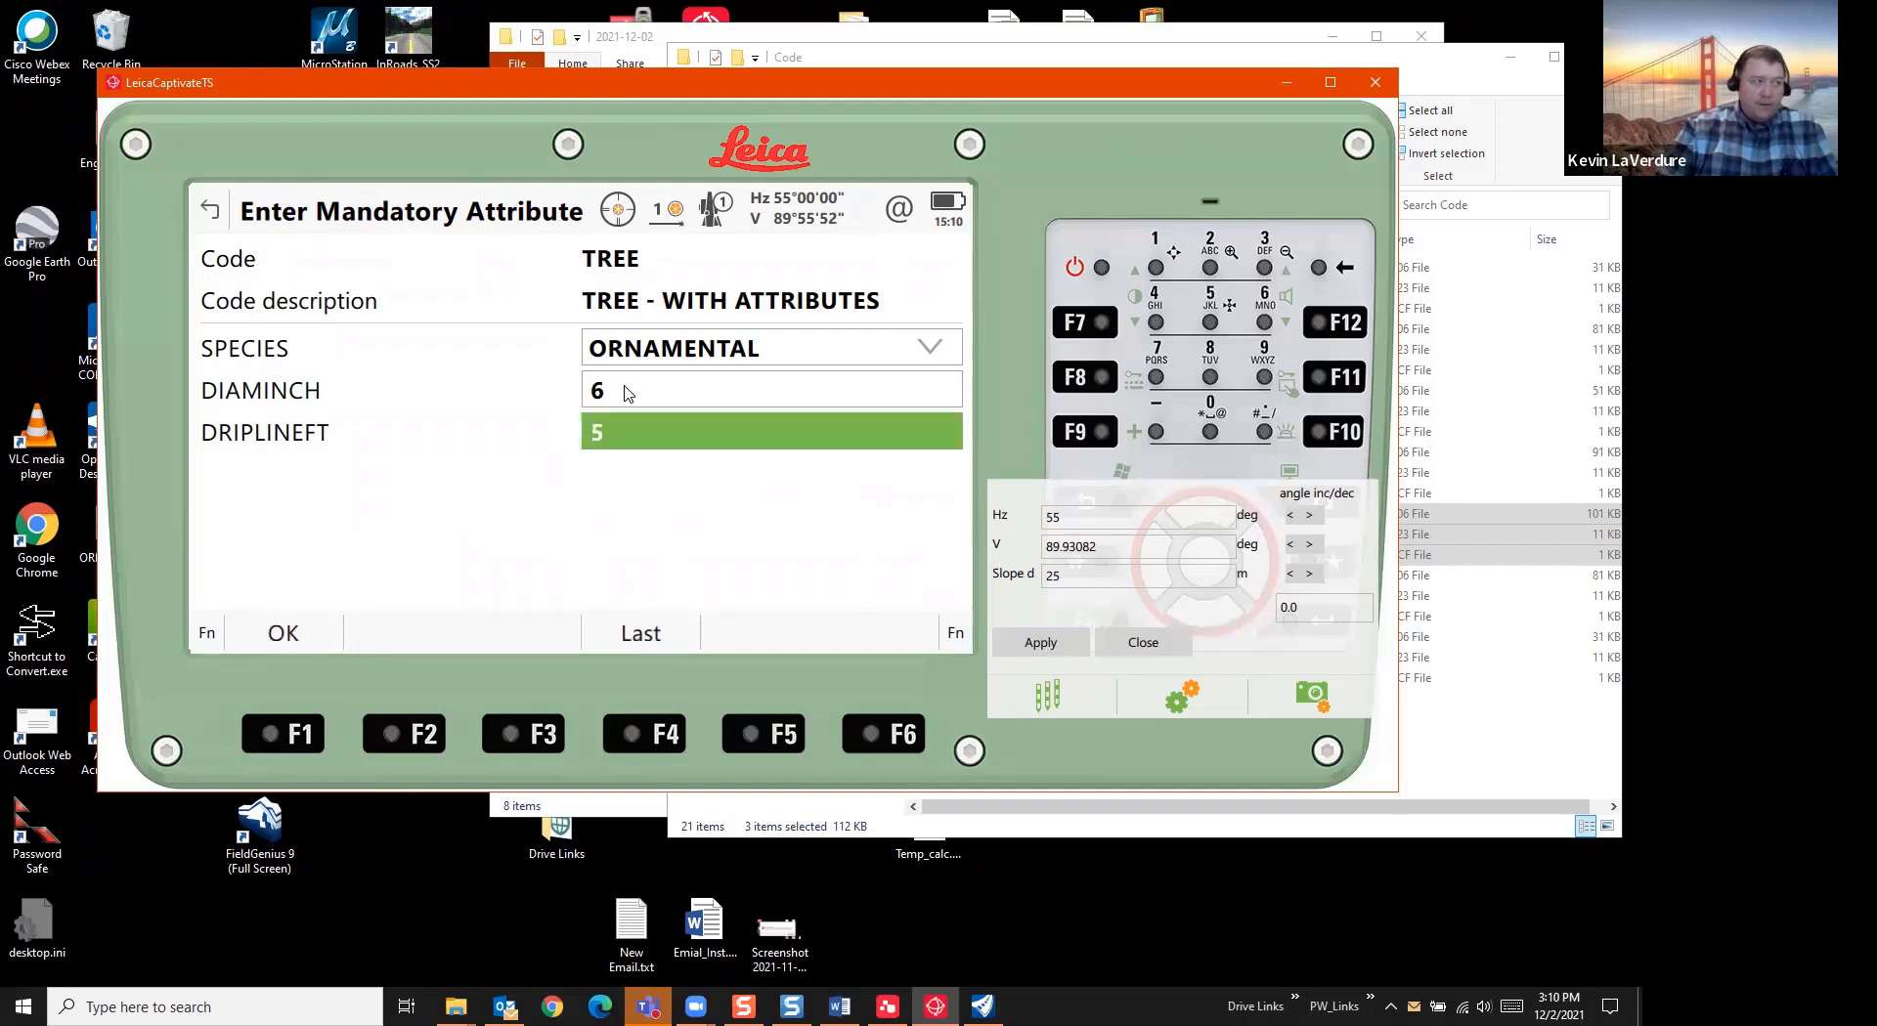
click(288, 632)
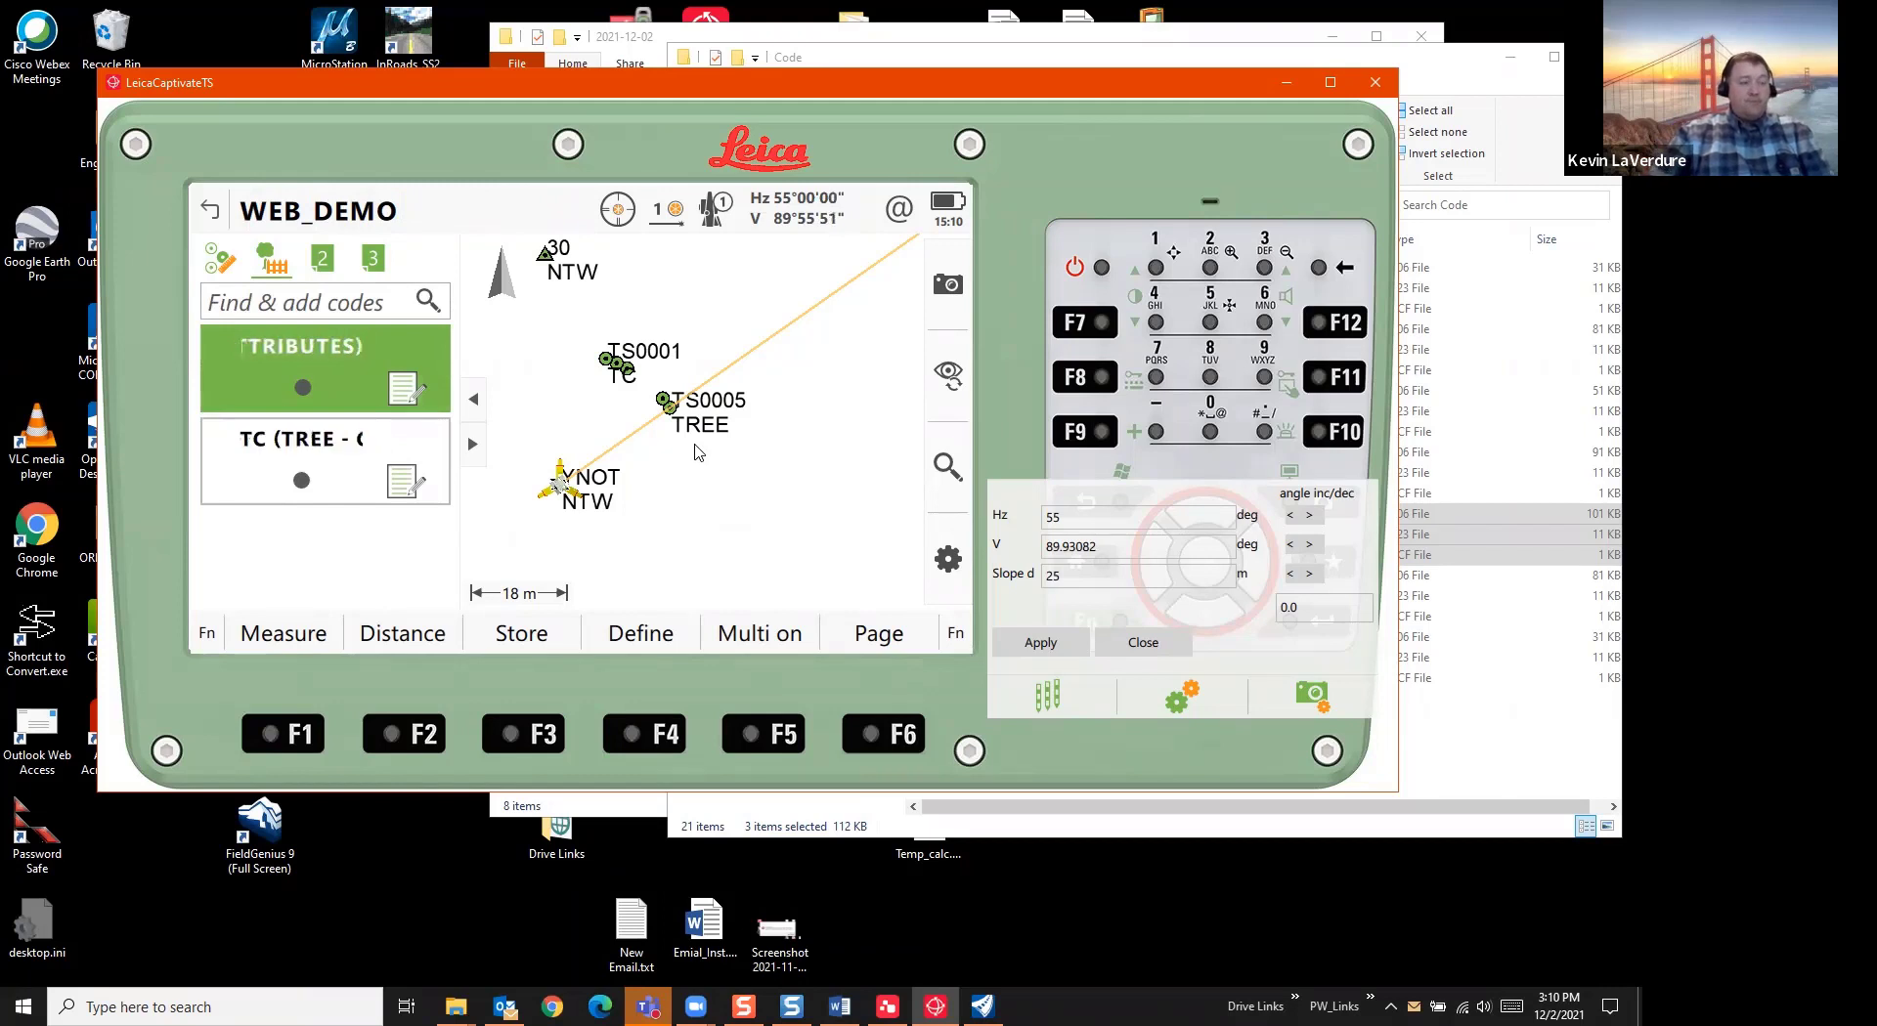
Turn the simulated instrument to a horizontal angle of 70 degrees
click(1078, 516)
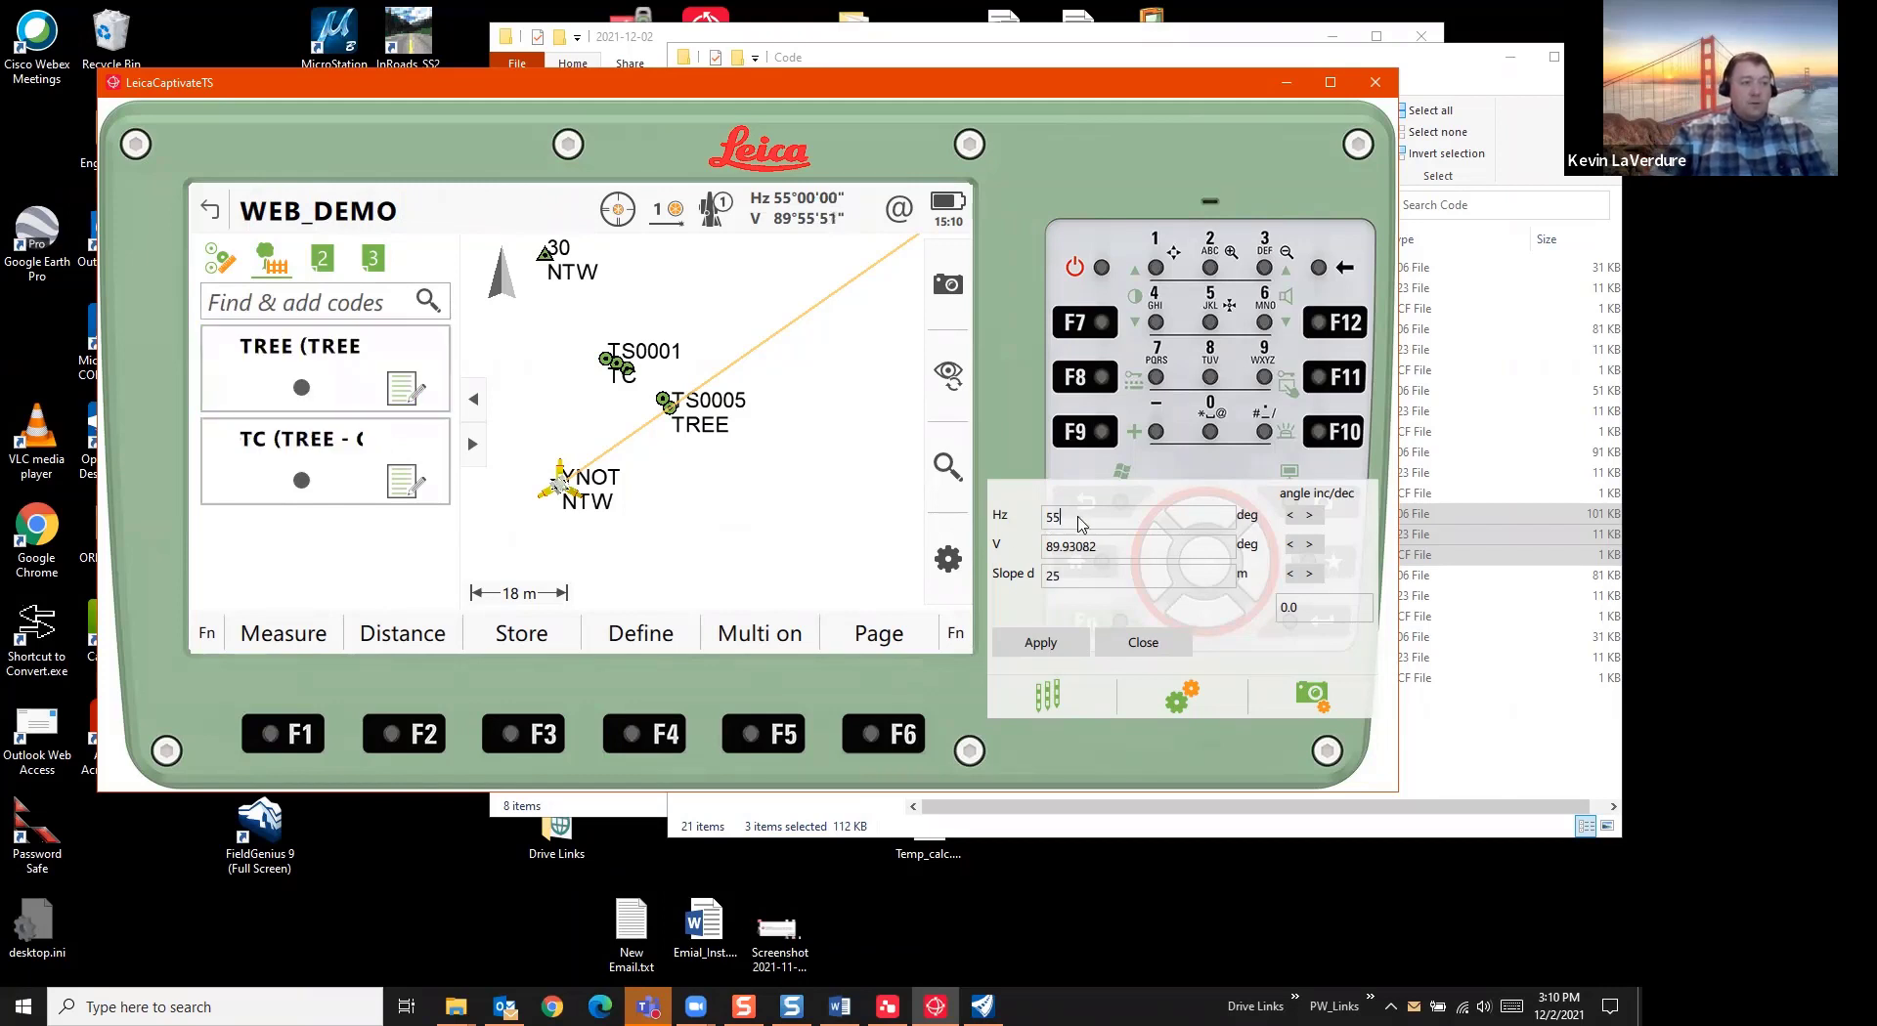
key(BackSpace)
key(BackSpace)
text(70)
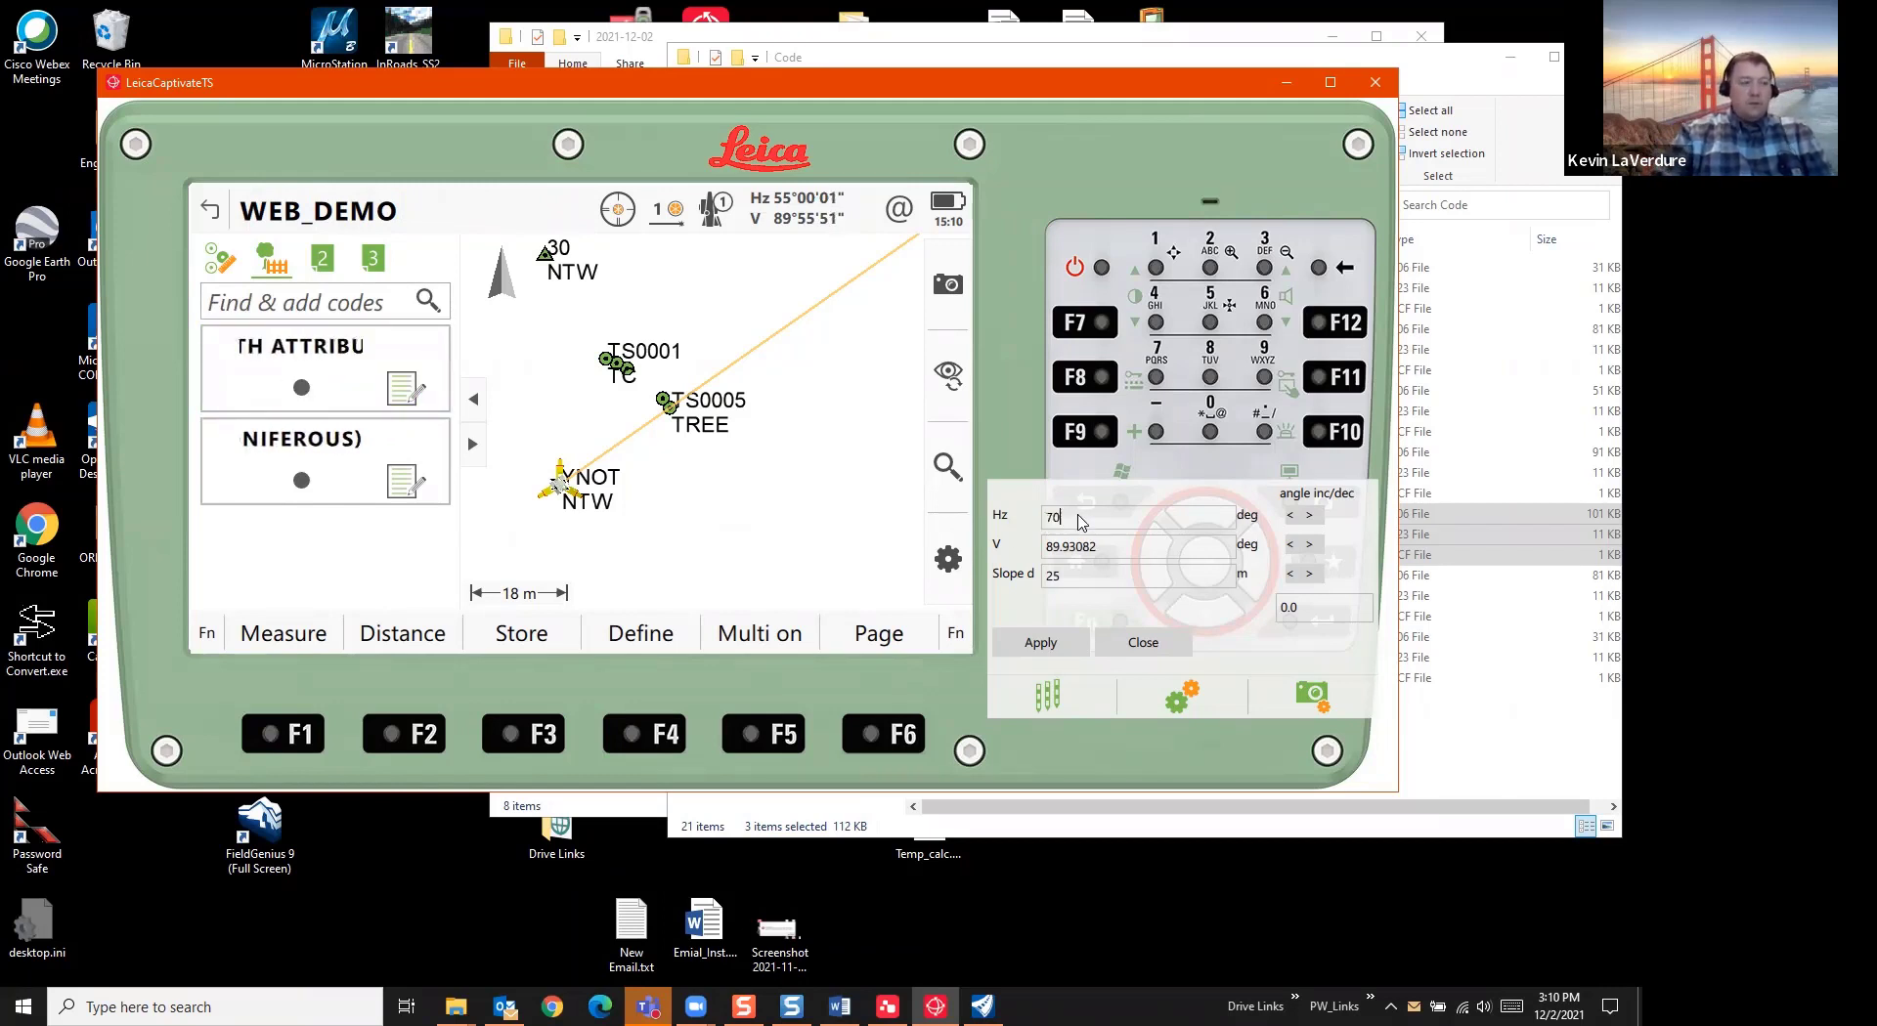
click(1040, 642)
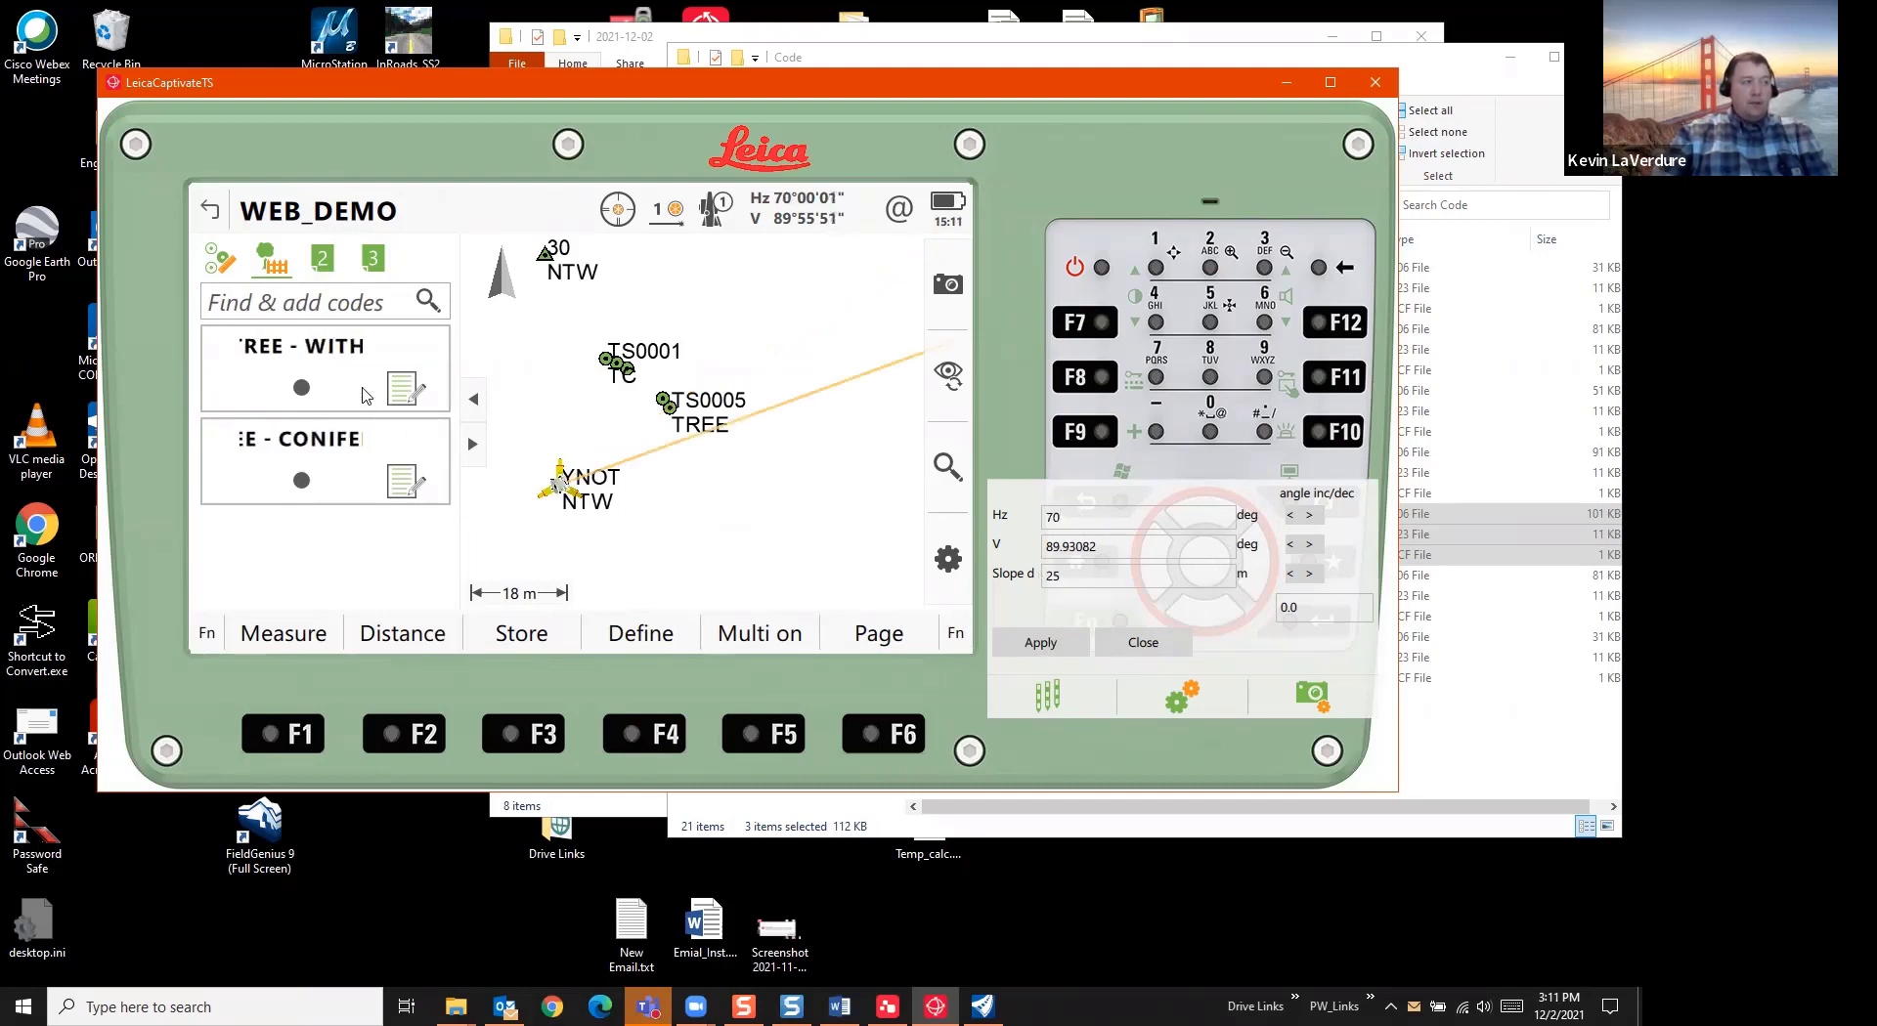
Add the GPT generic point code to the code list and measure a point with it
click(272, 309)
text(G)
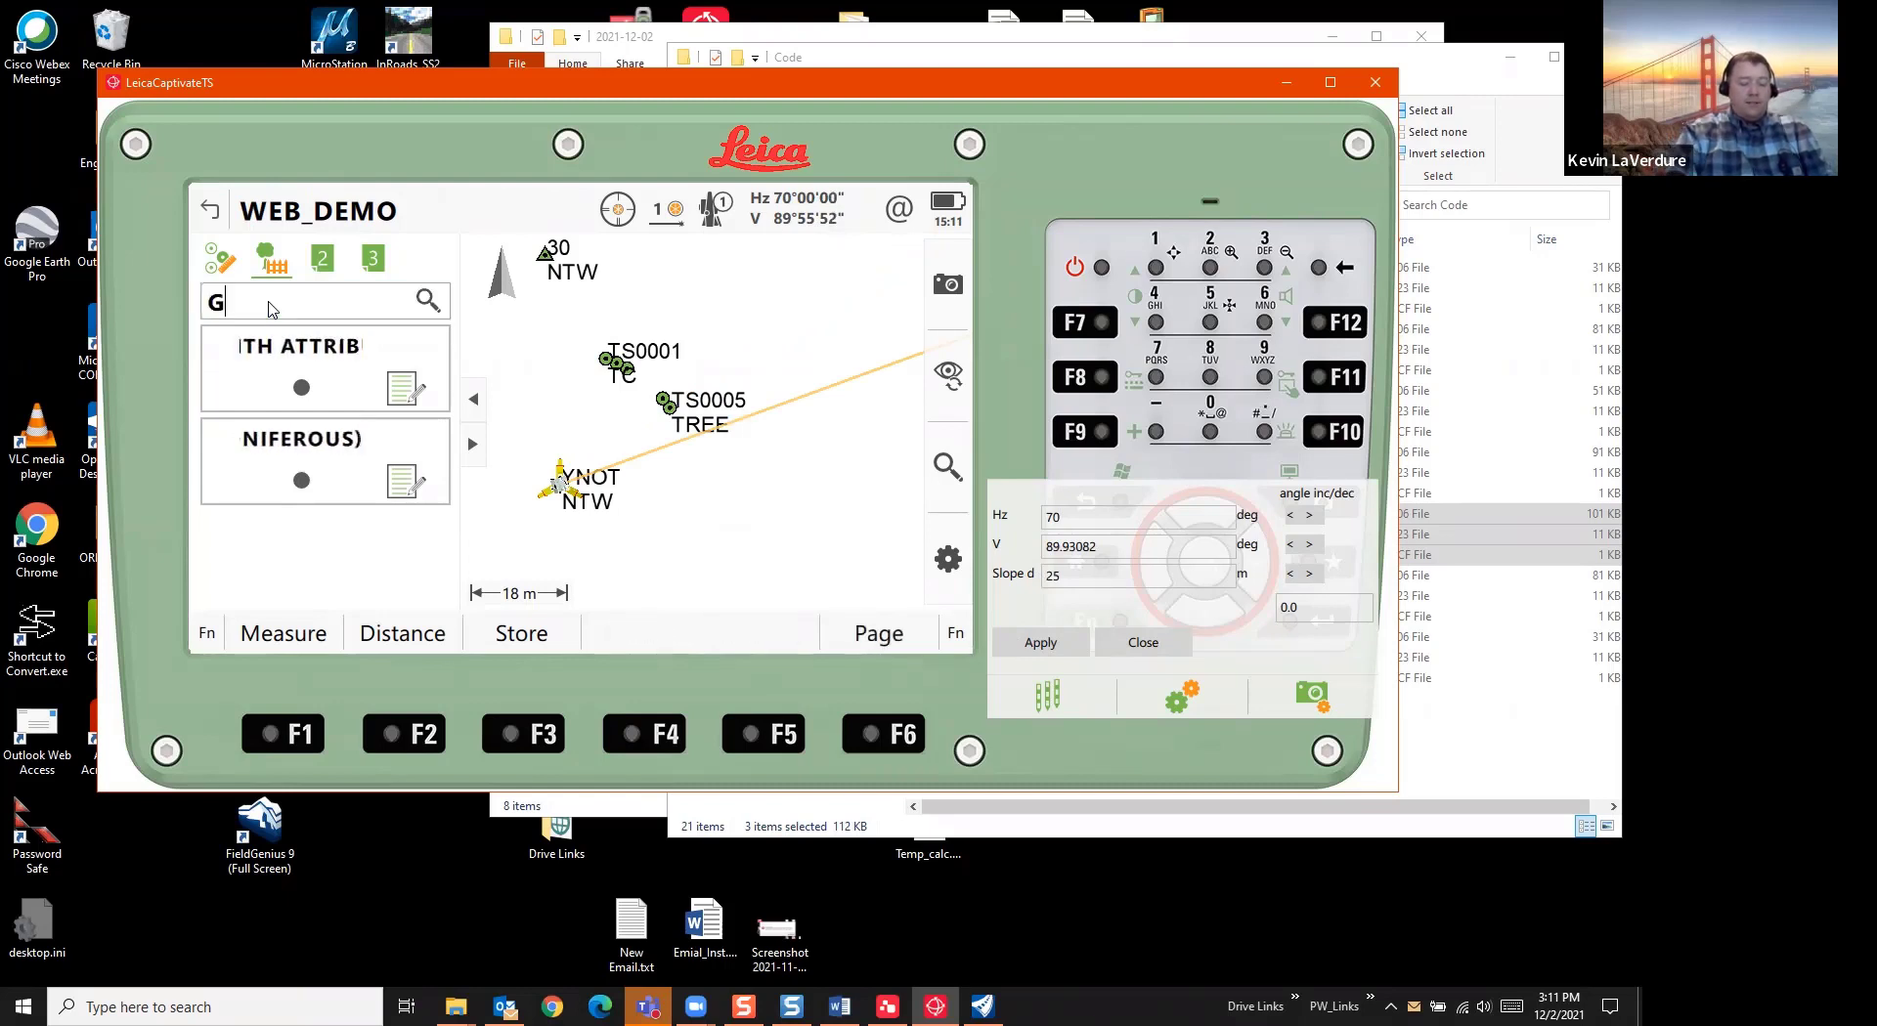
text(PT)
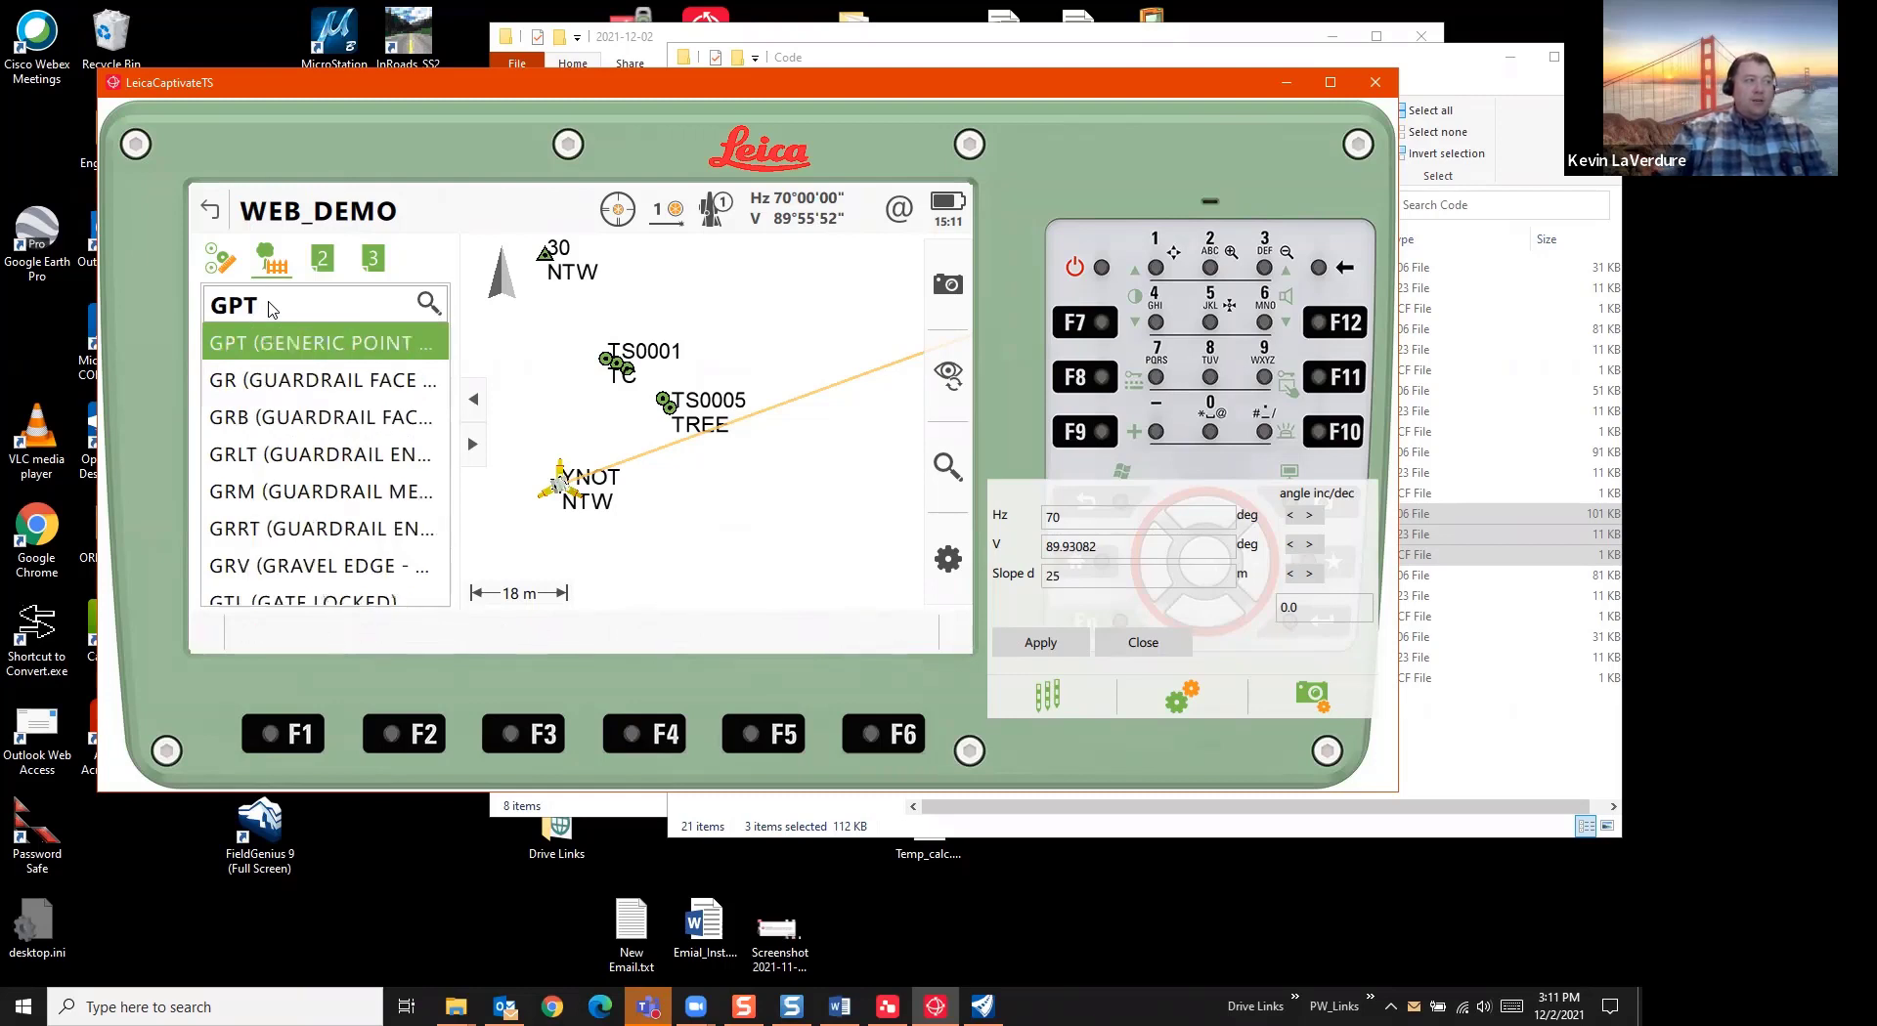
key(Return)
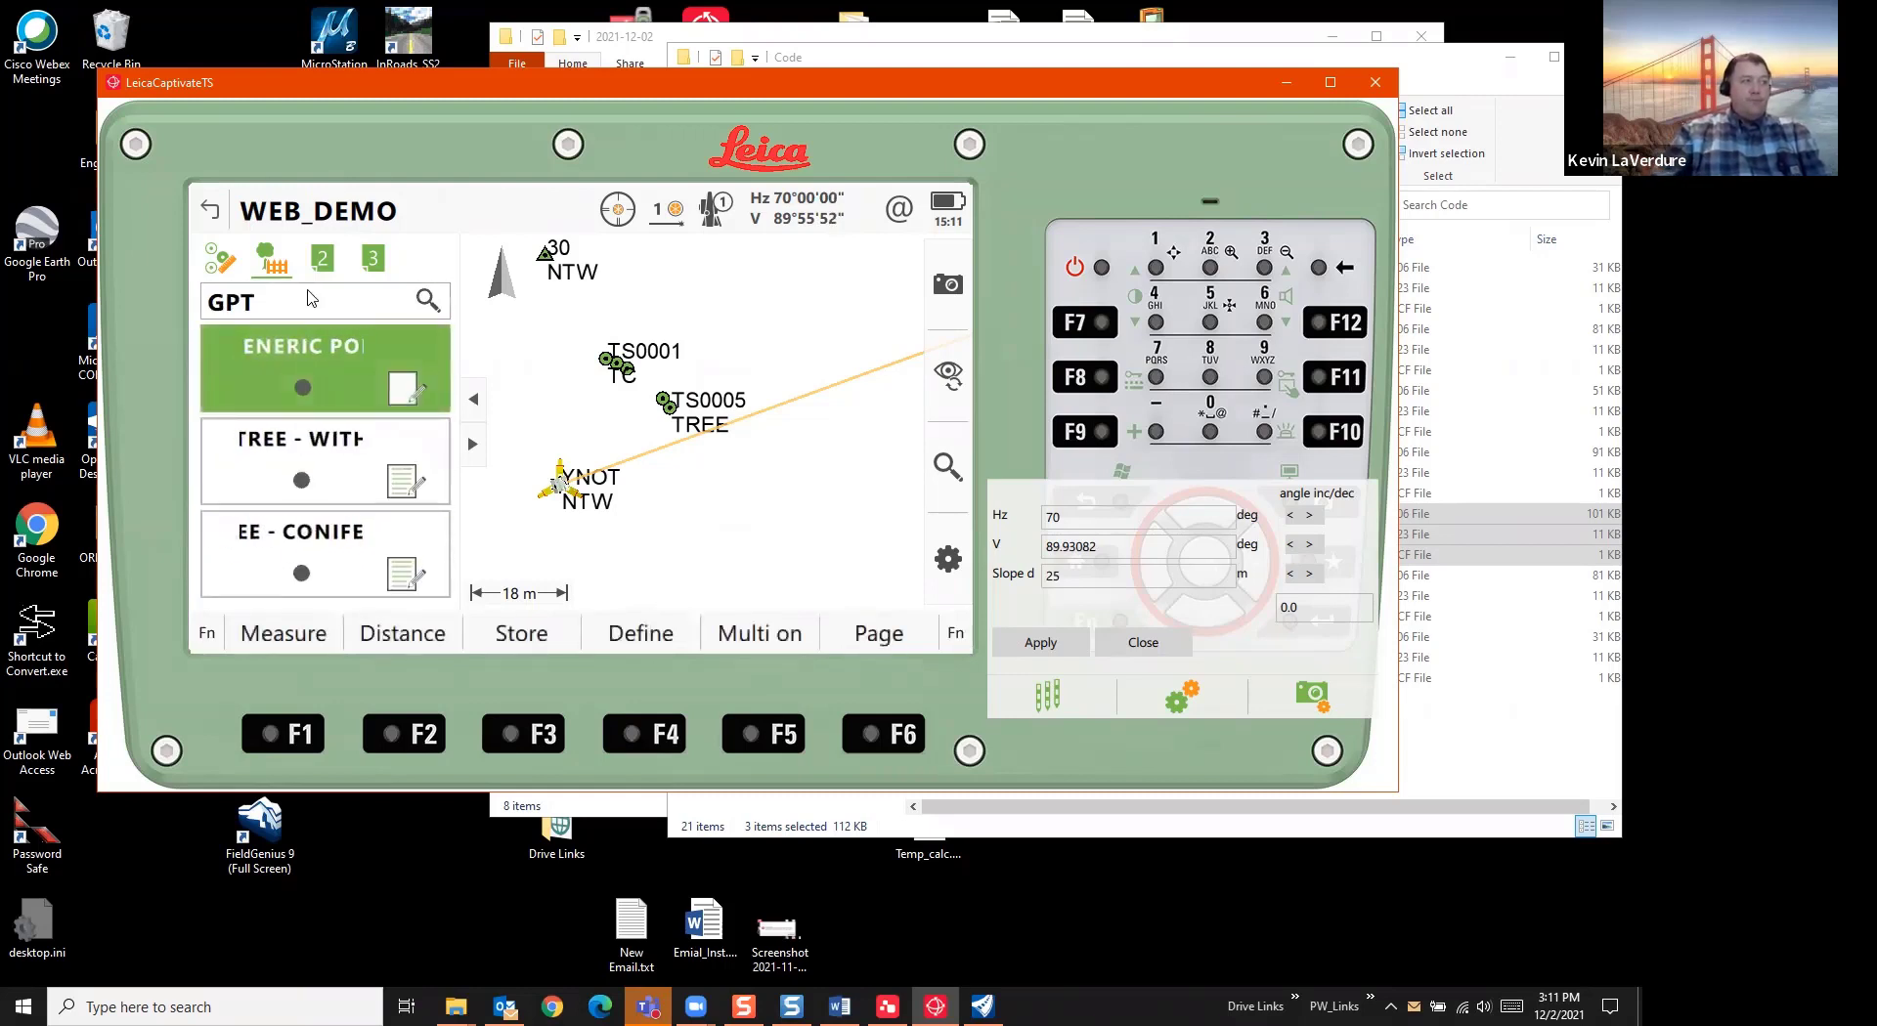
click(301, 637)
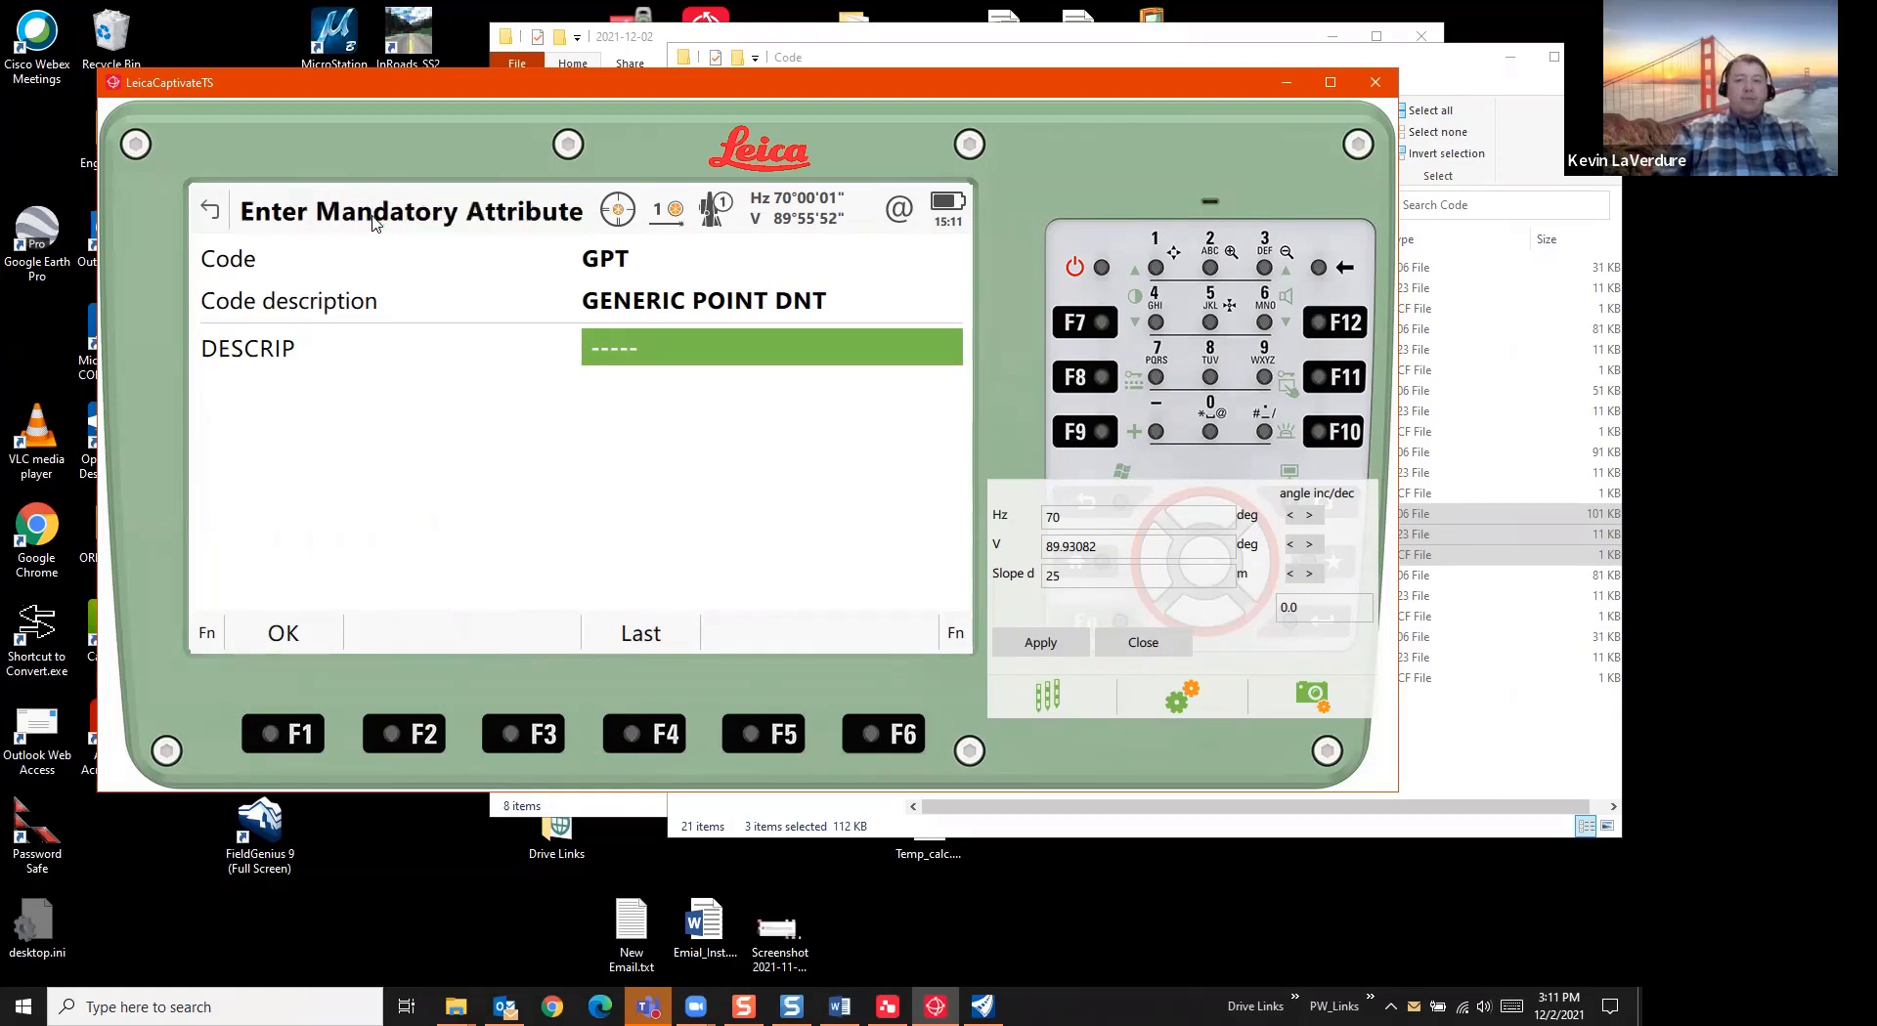
Enter FOUND BOLT as the mandatory DESCRIP attribute of the GPT point and store it
click(628, 362)
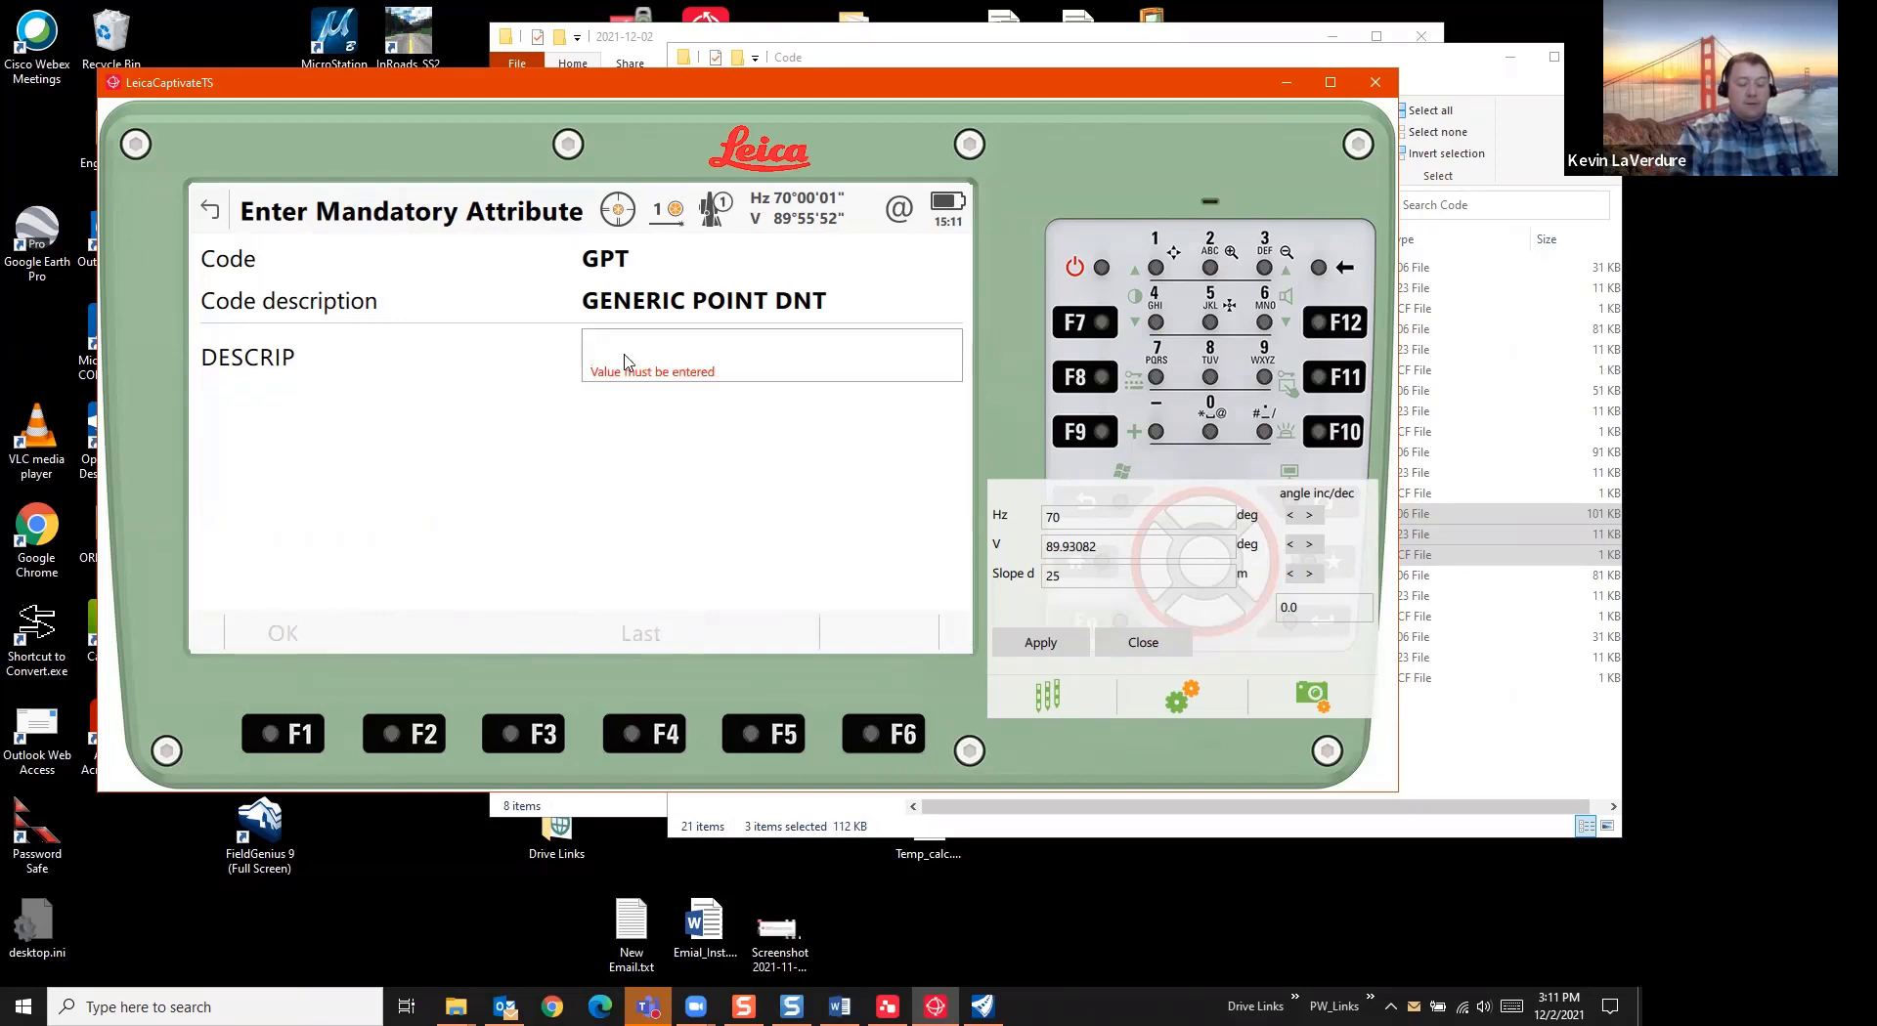
text(FOUND BOLT)
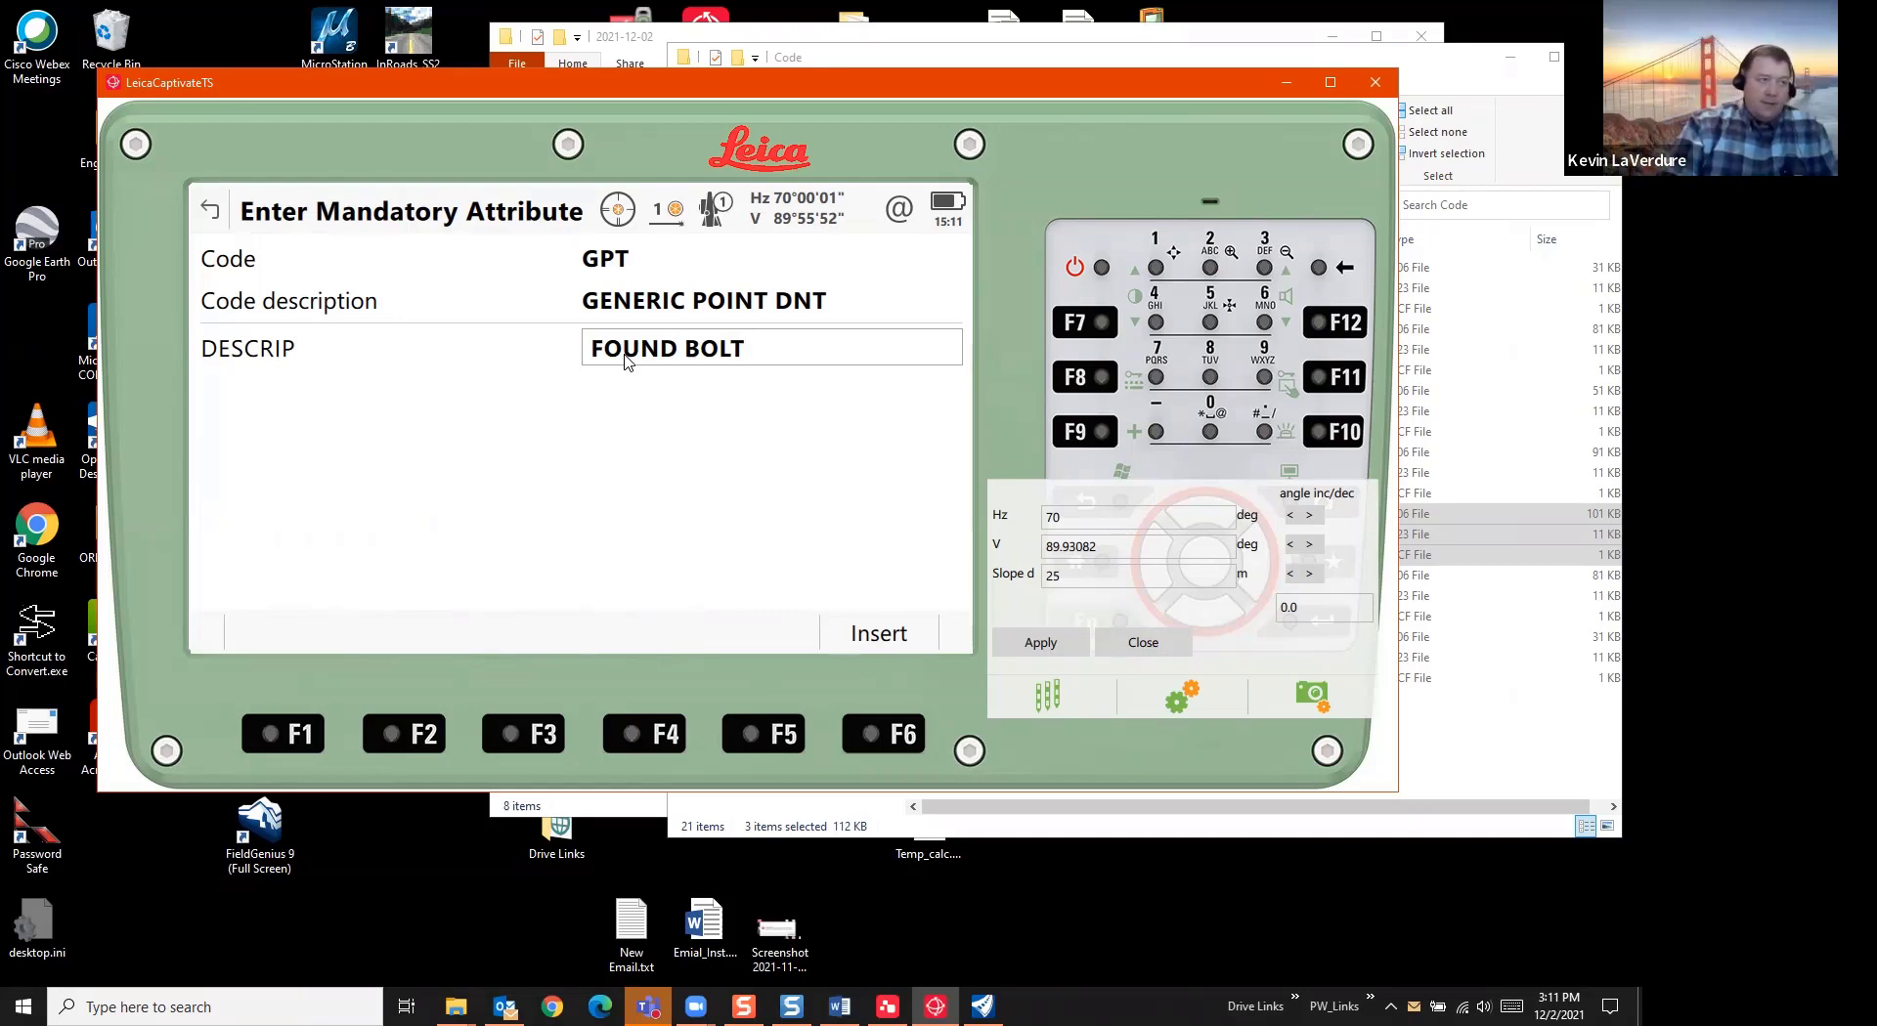
key(Return)
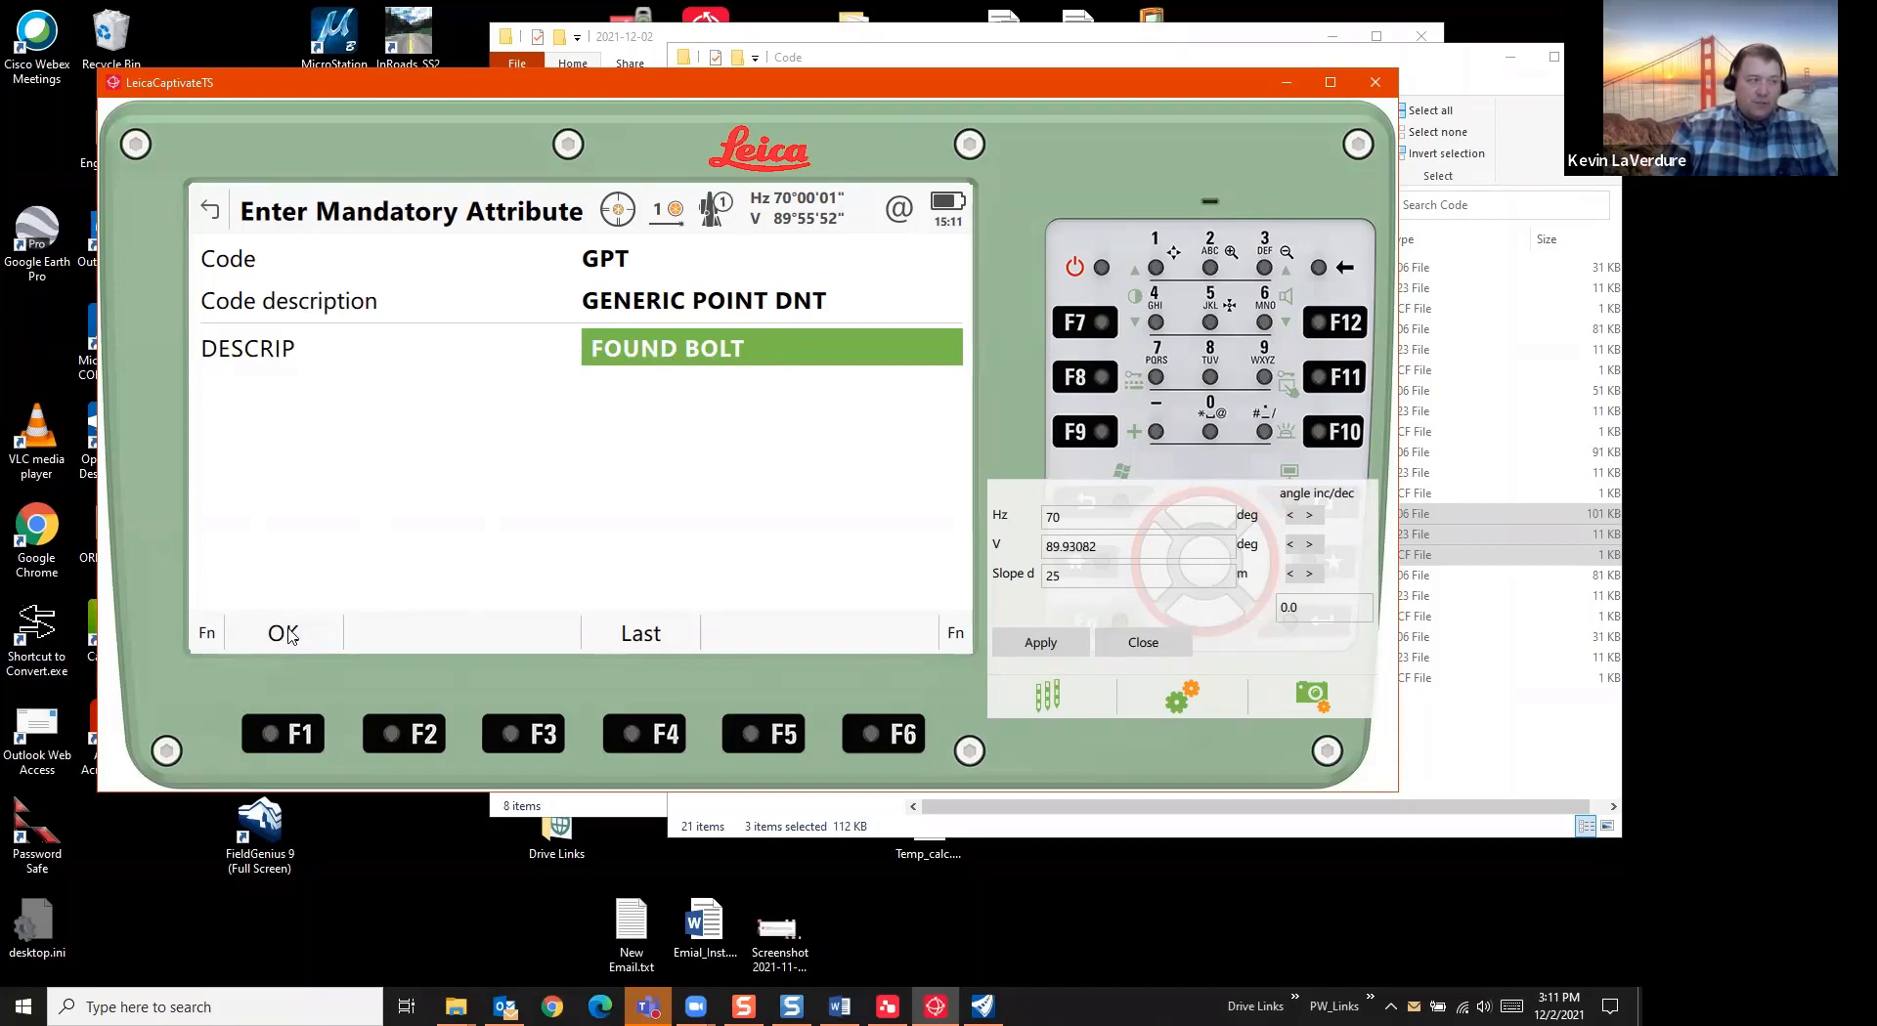
click(286, 634)
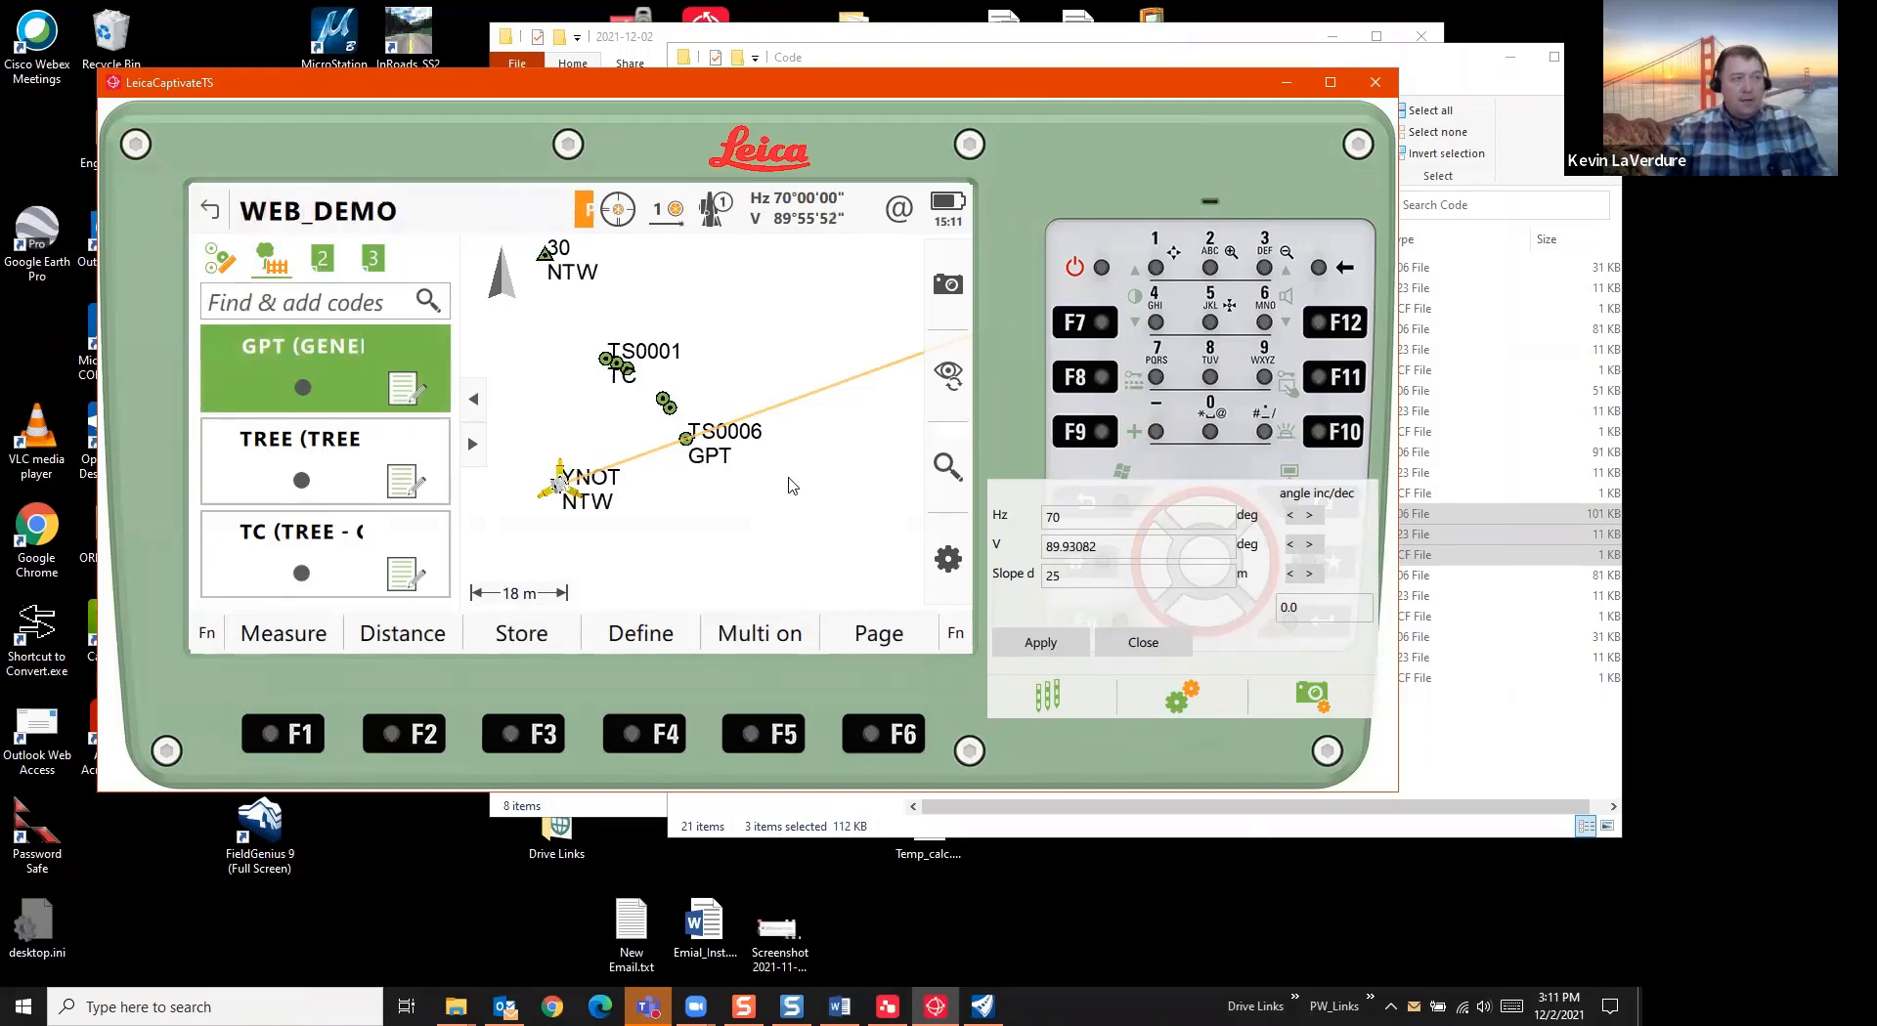
Turn the simulated instrument to a horizontal angle of 90 degrees
click(1086, 514)
key(BackSpace)
key(BackSpace)
text(90)
Add the FNB fence breakline code to the code list
click(295, 306)
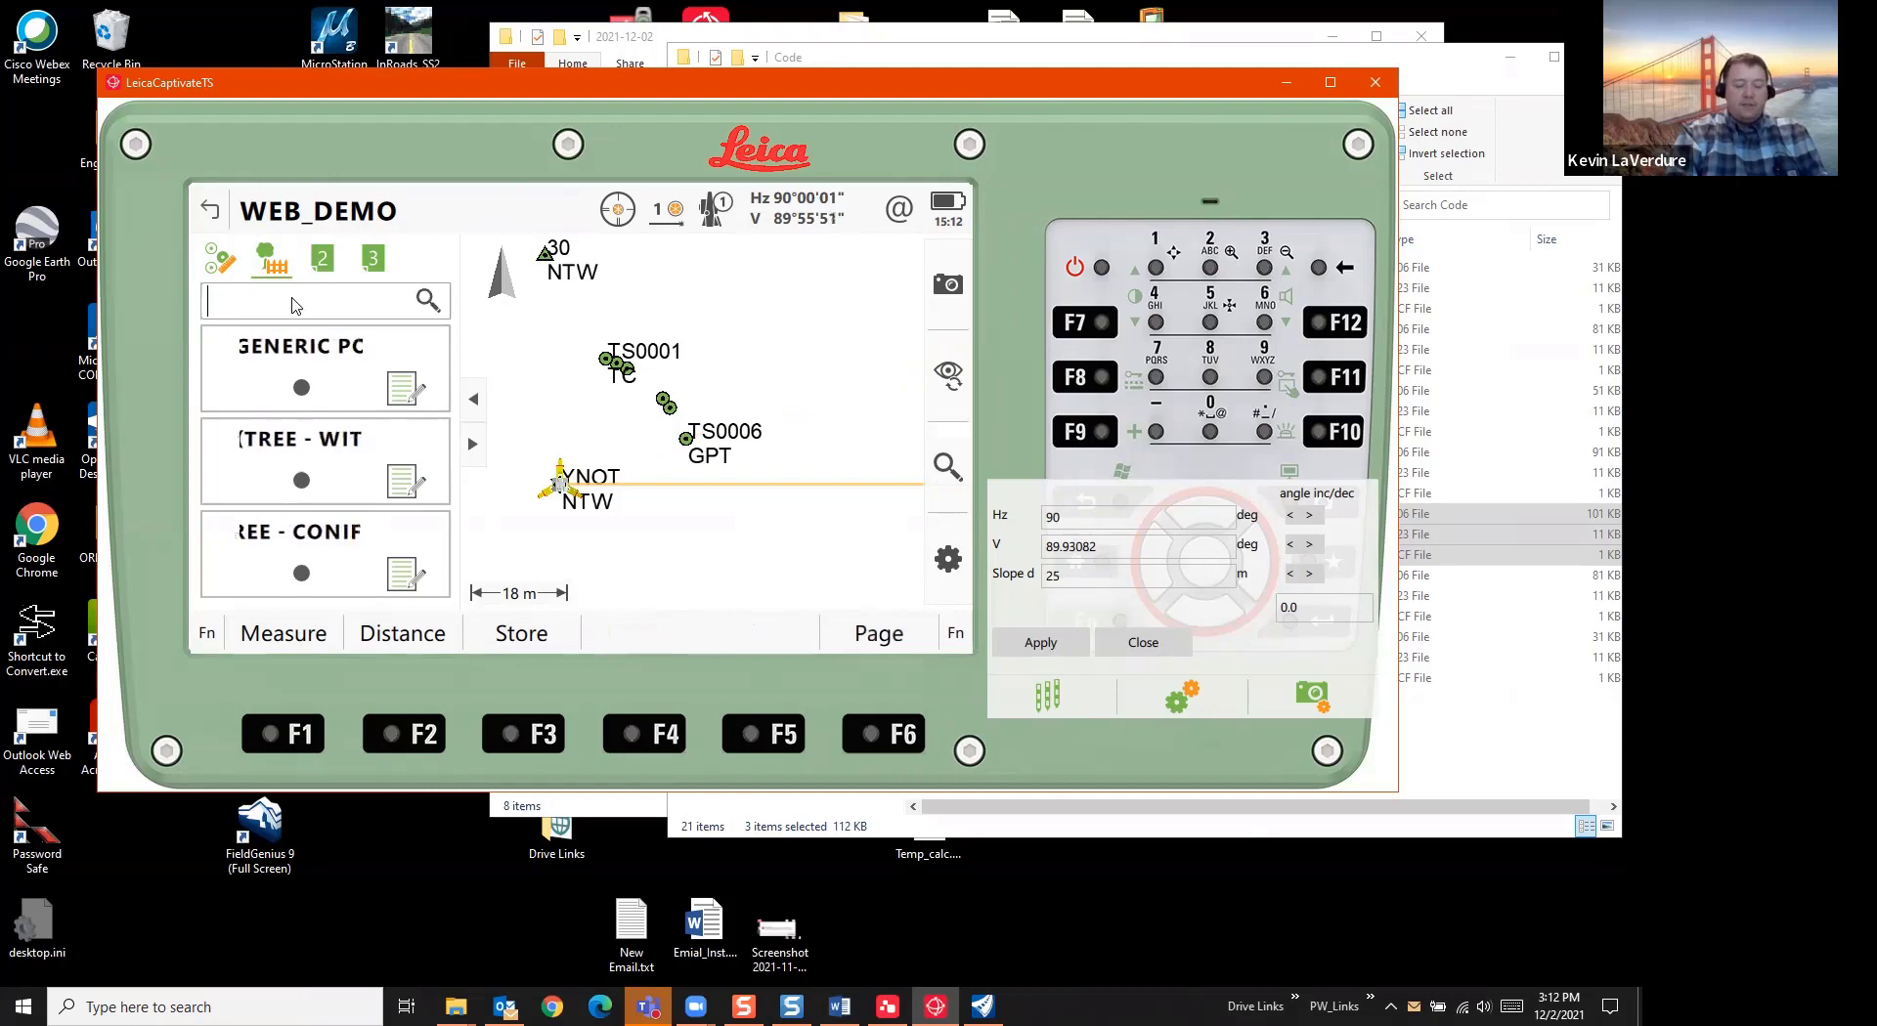
text(FNB)
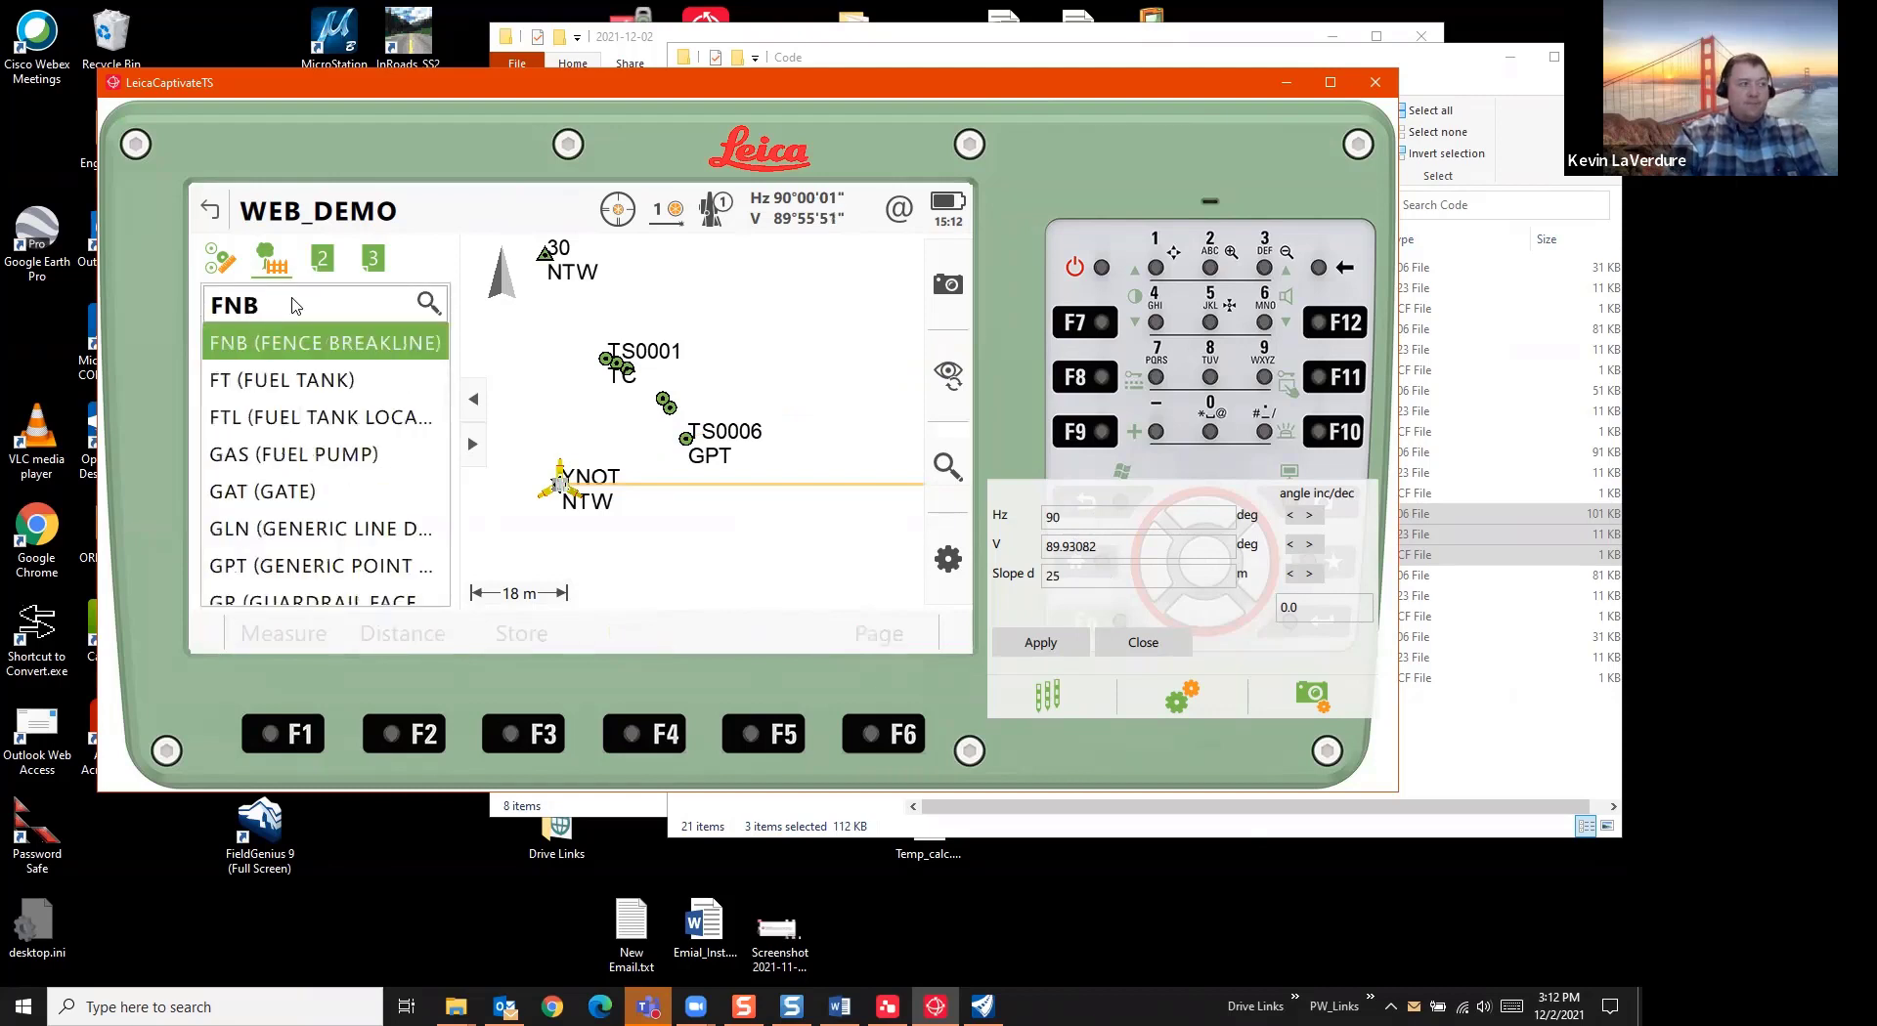
key(Return)
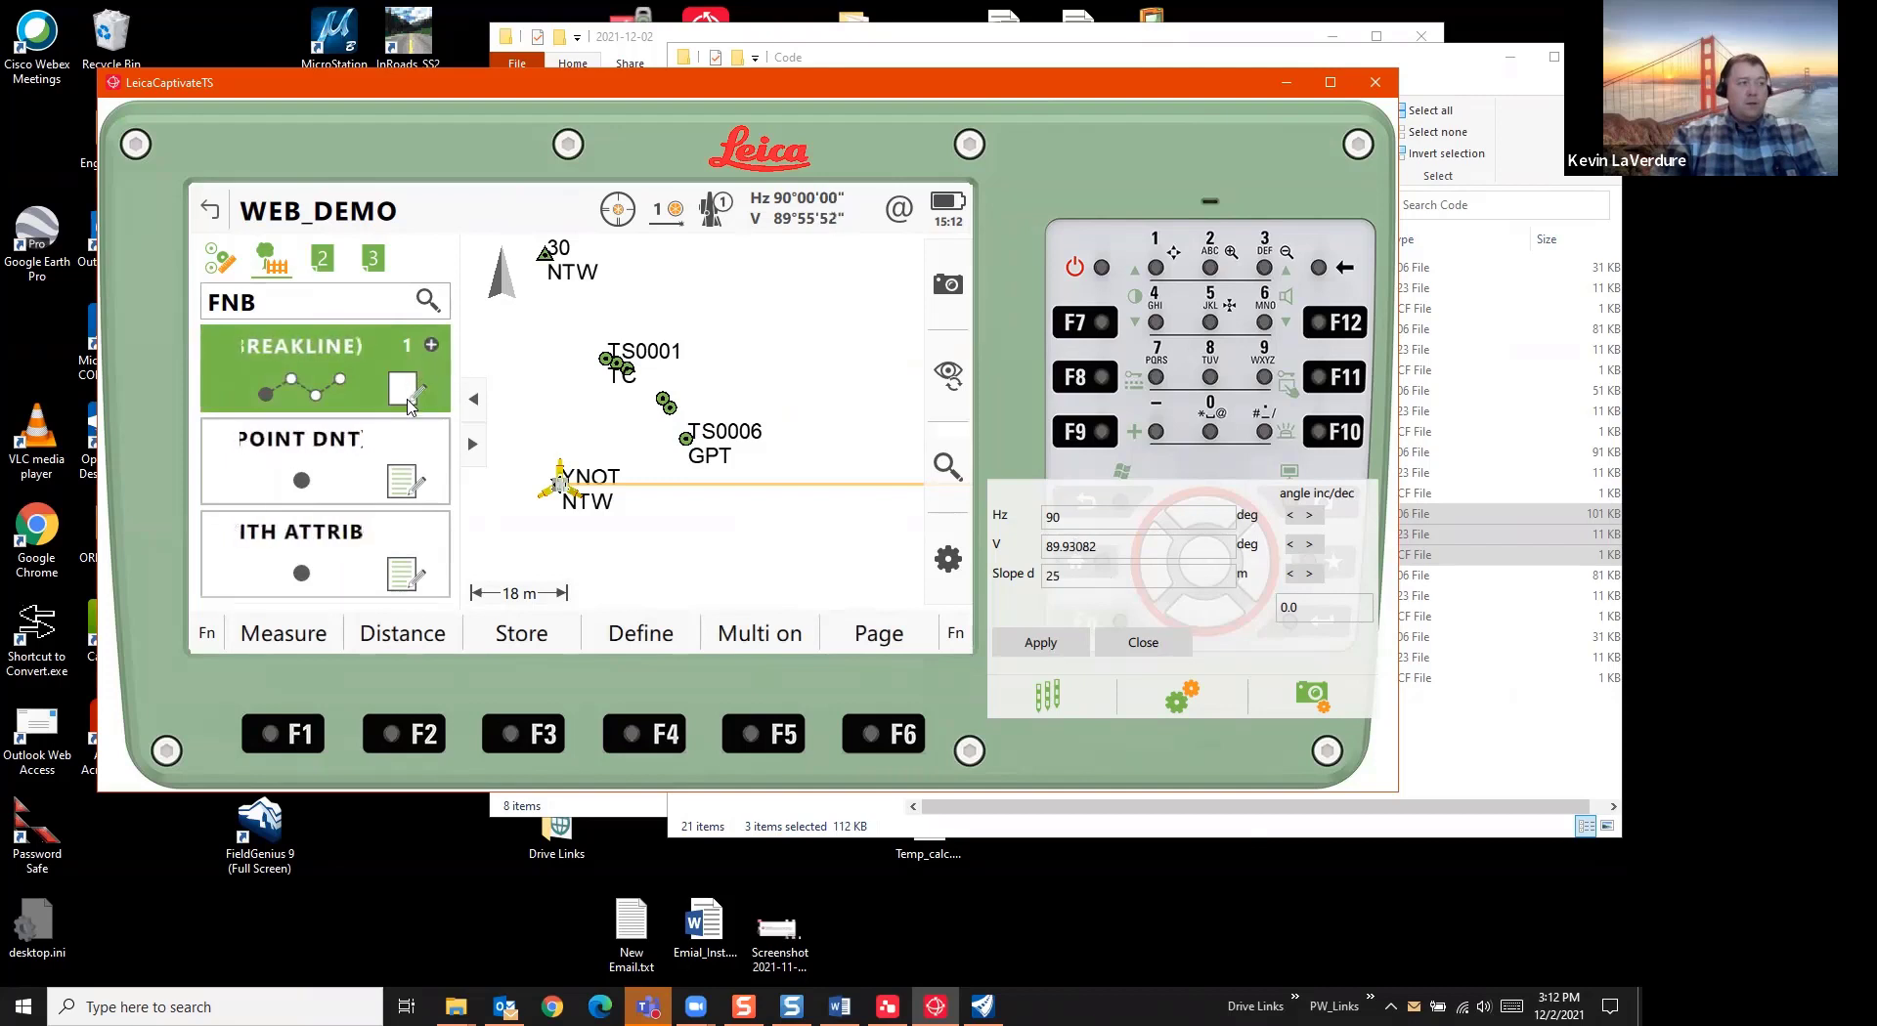
Enter 6.5 as the HGHT attribute of the FNB fence breakline code
click(408, 407)
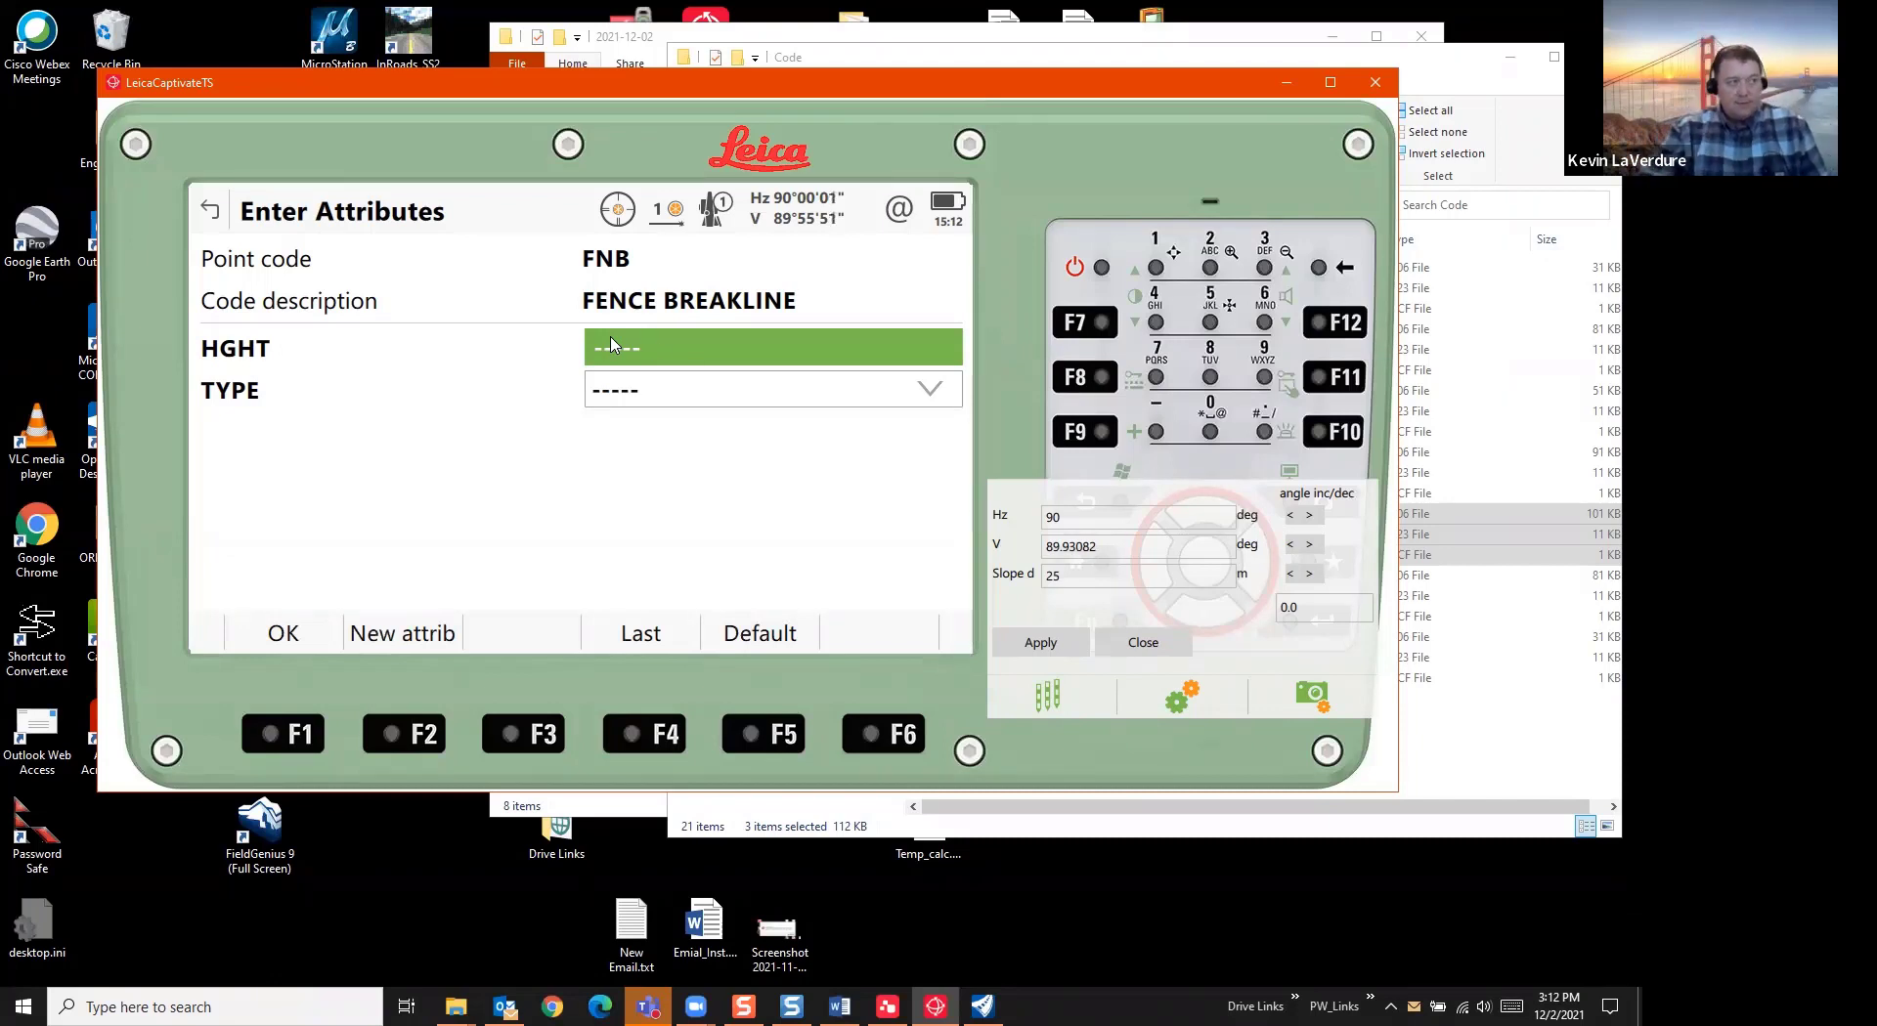
click(674, 349)
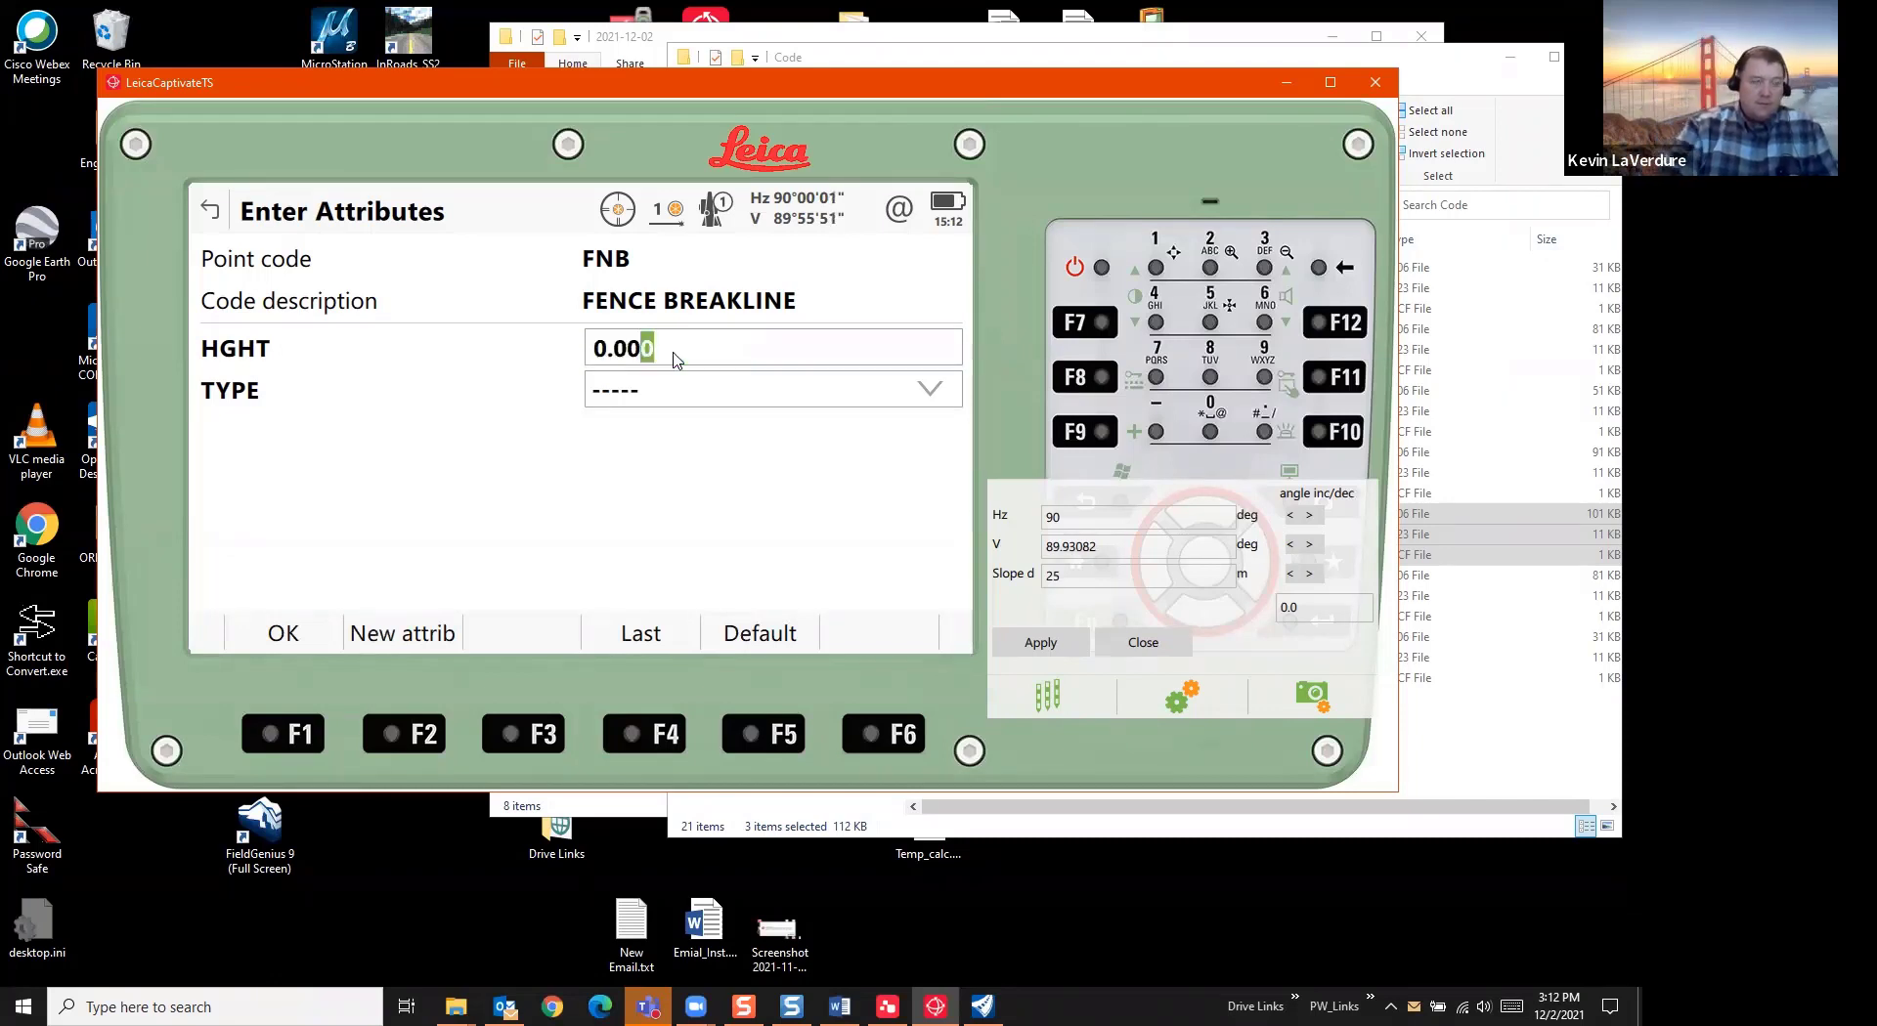
key(Left)
key(Left)
key(Left)
key(Left)
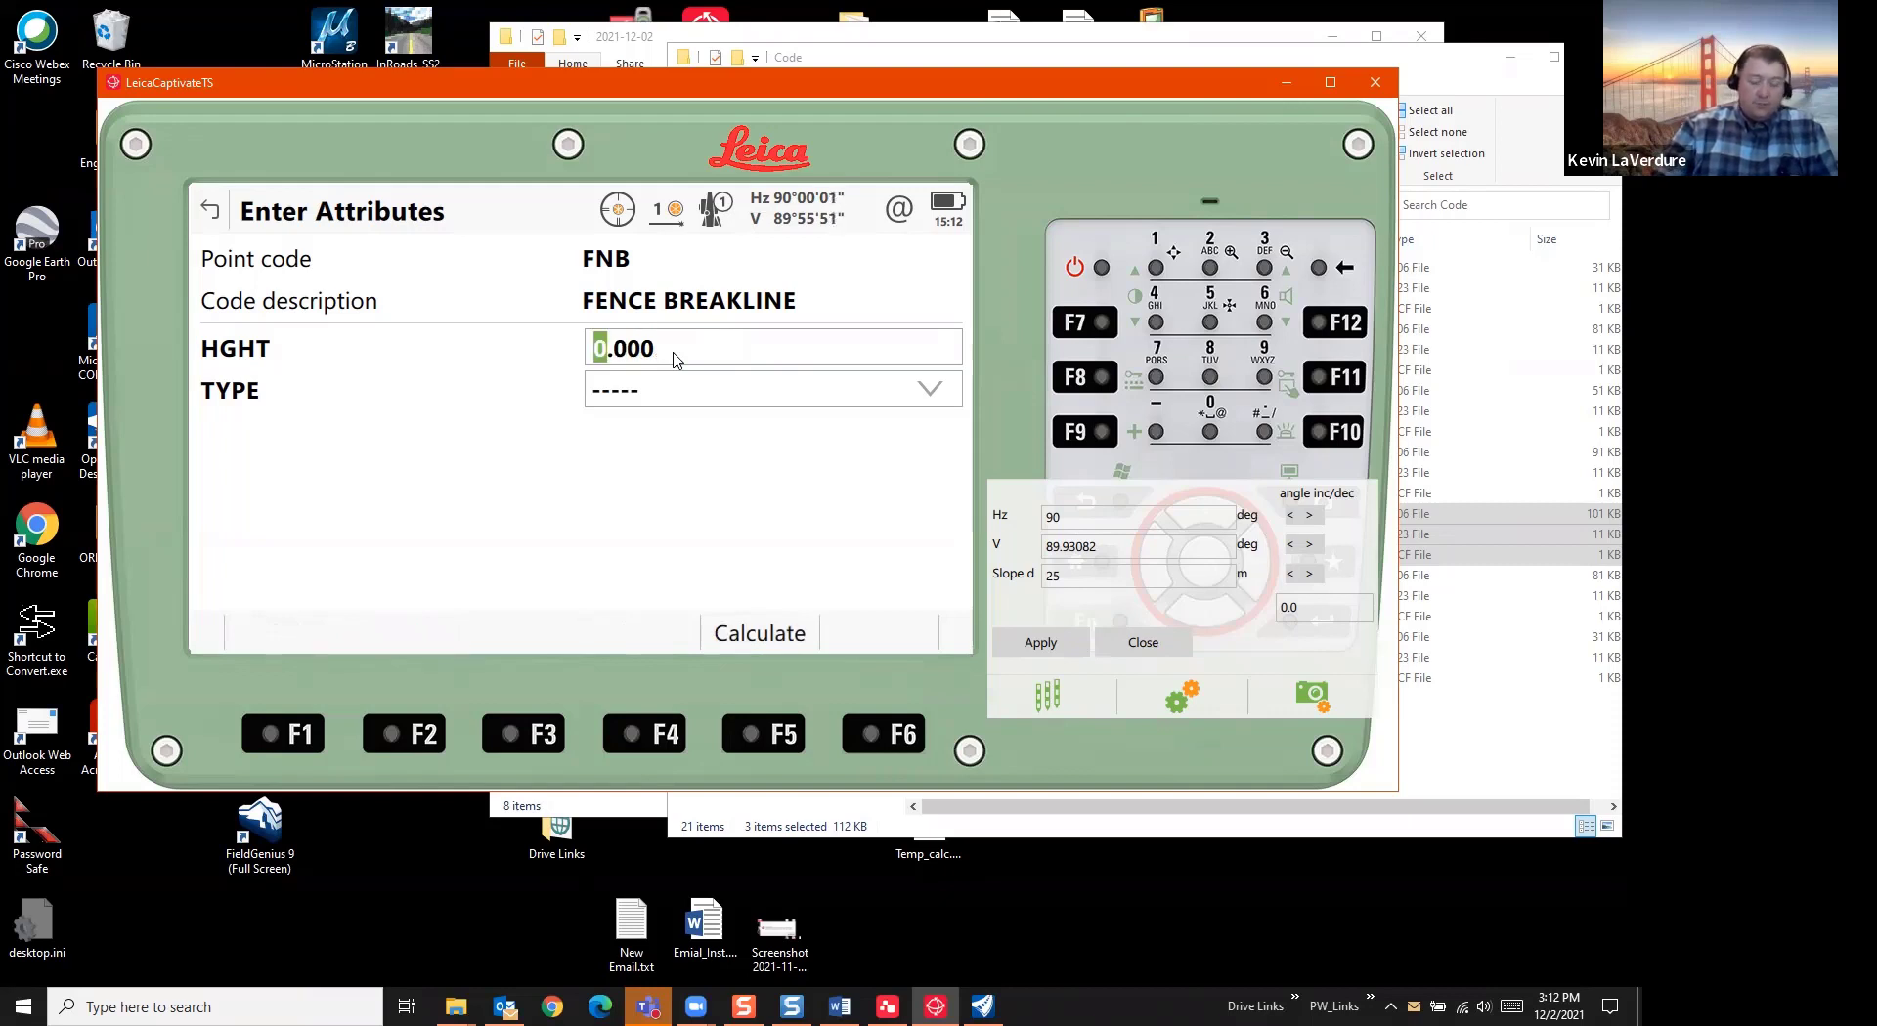
text(6.5)
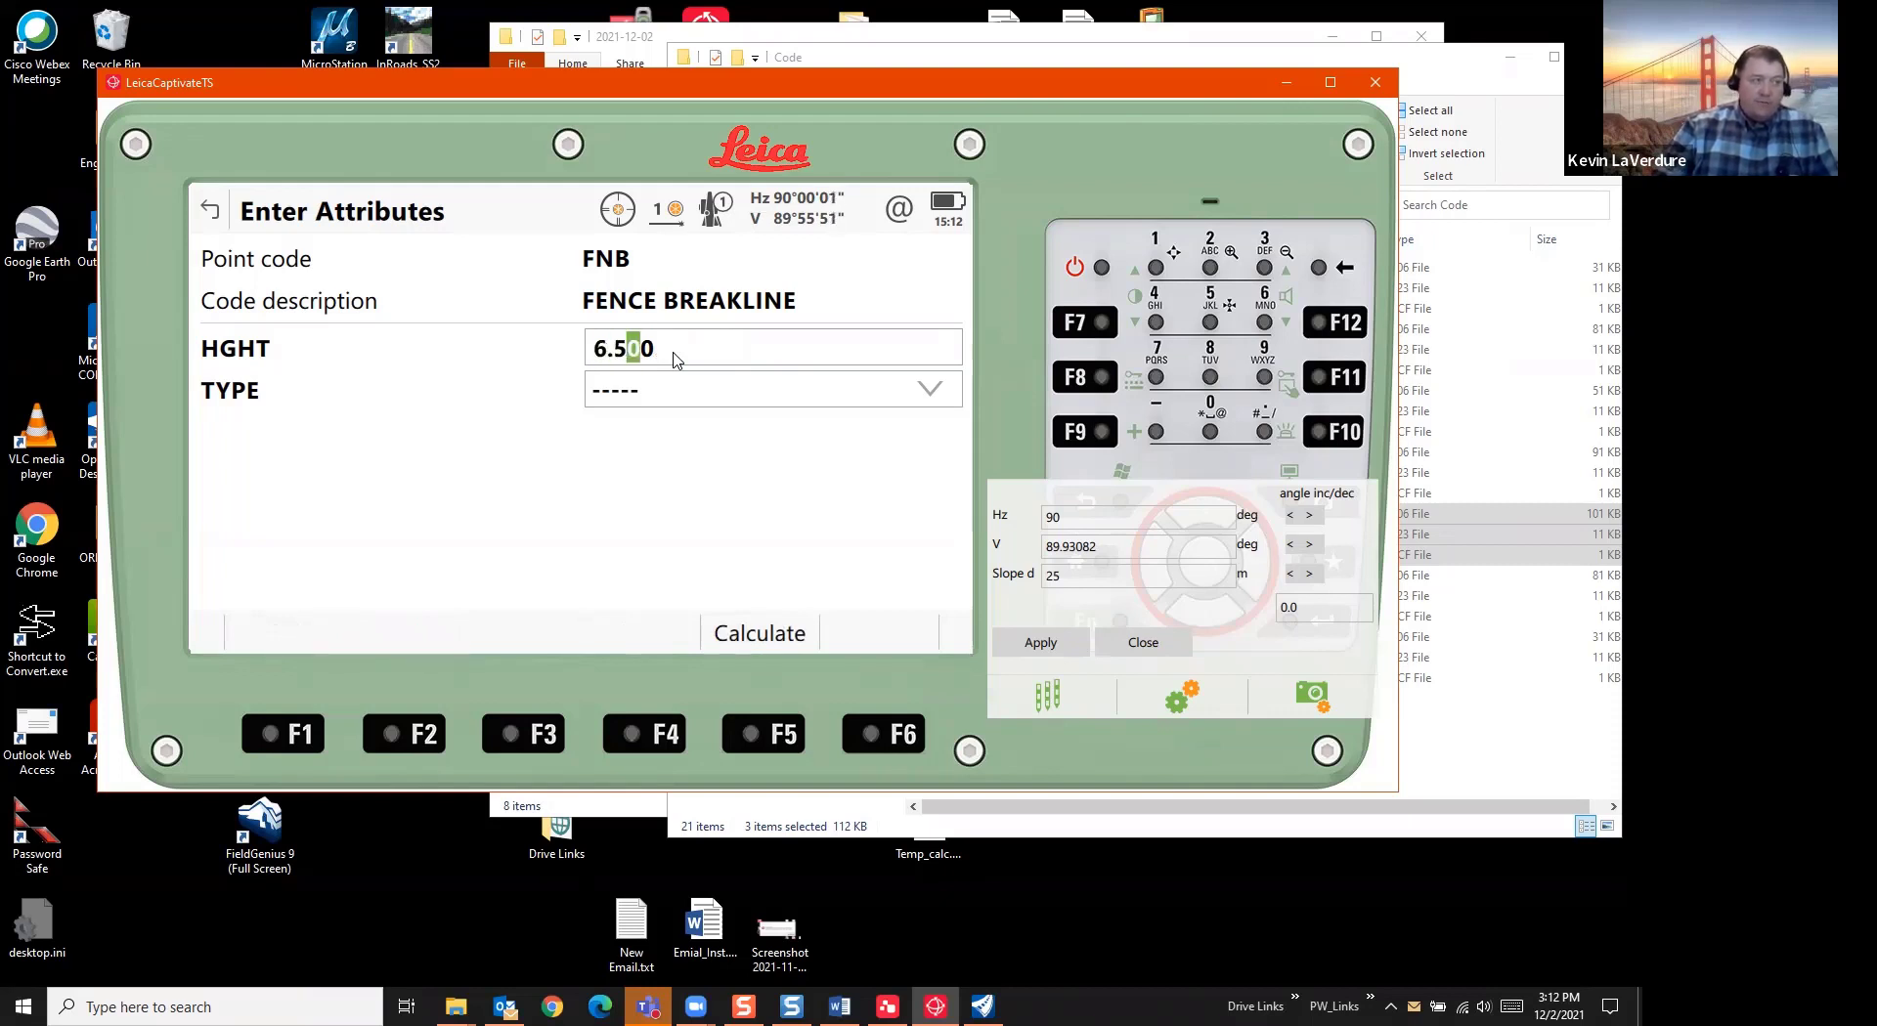
key(Return)
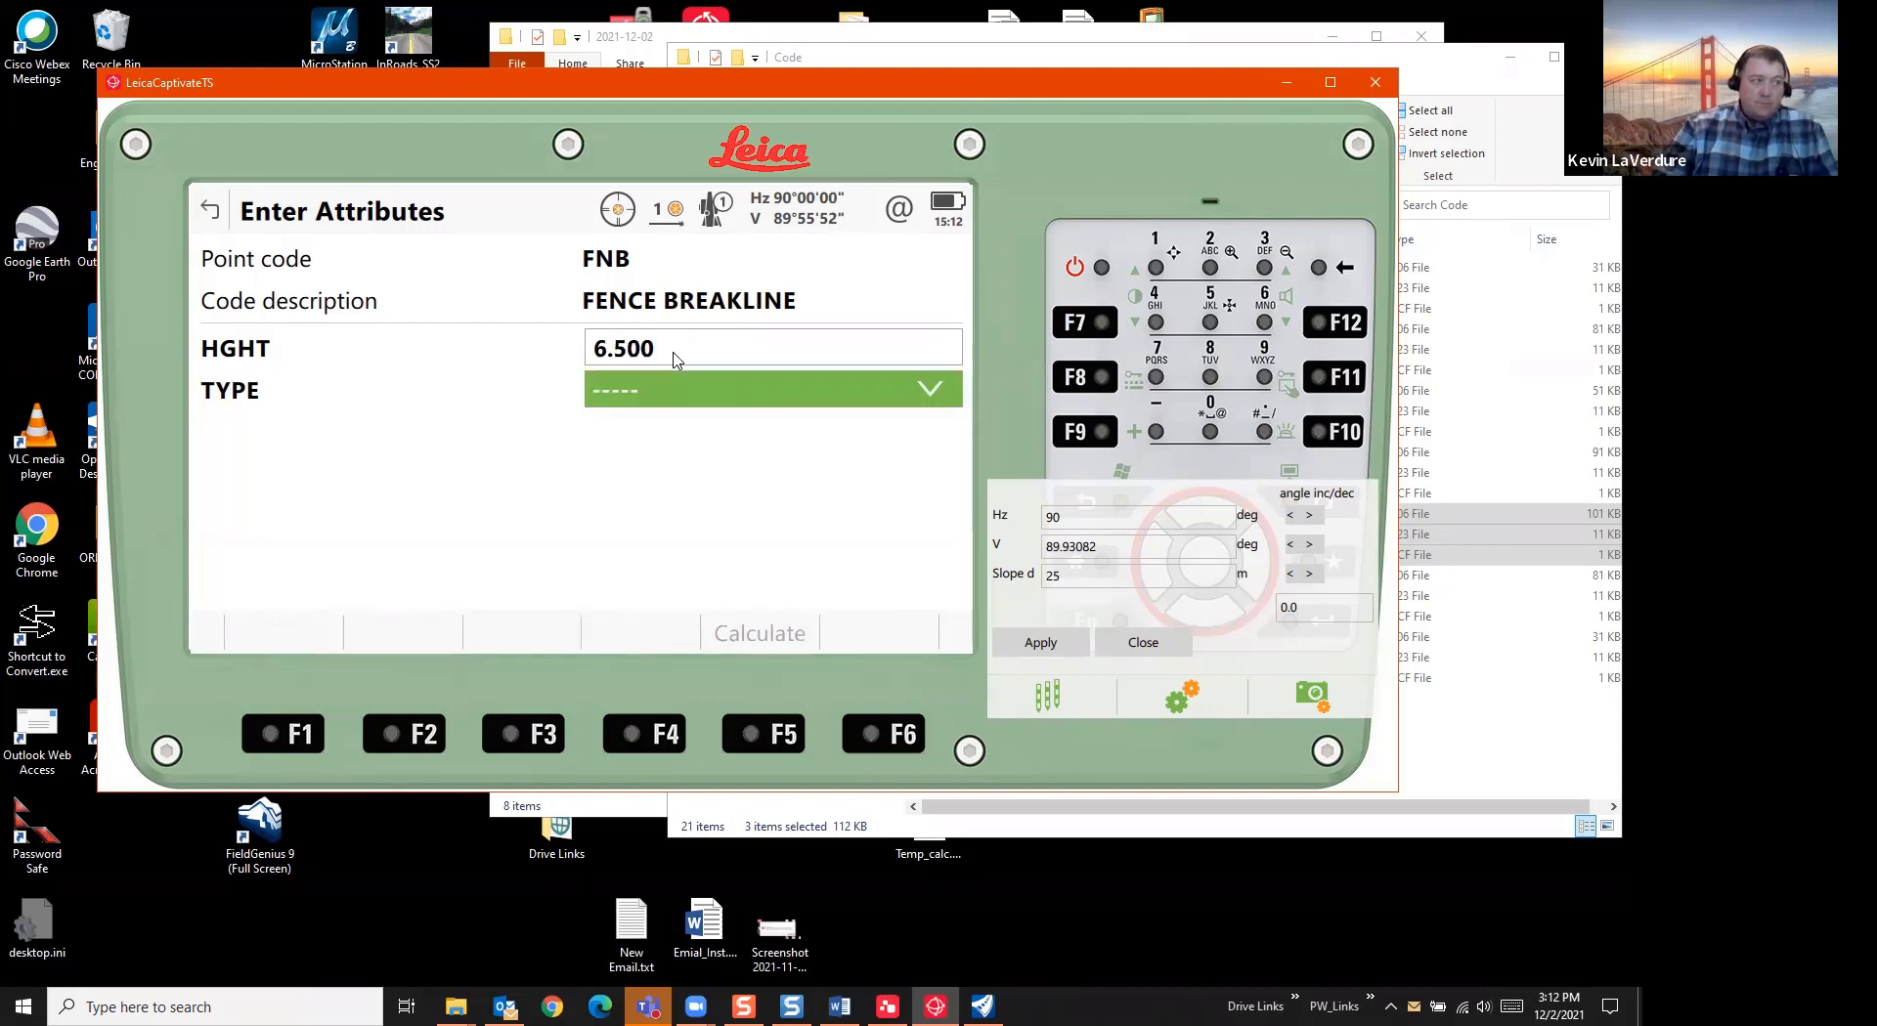
Set the FNB code's TYPE attribute to CHAIN LINK and accept the attributes
click(930, 392)
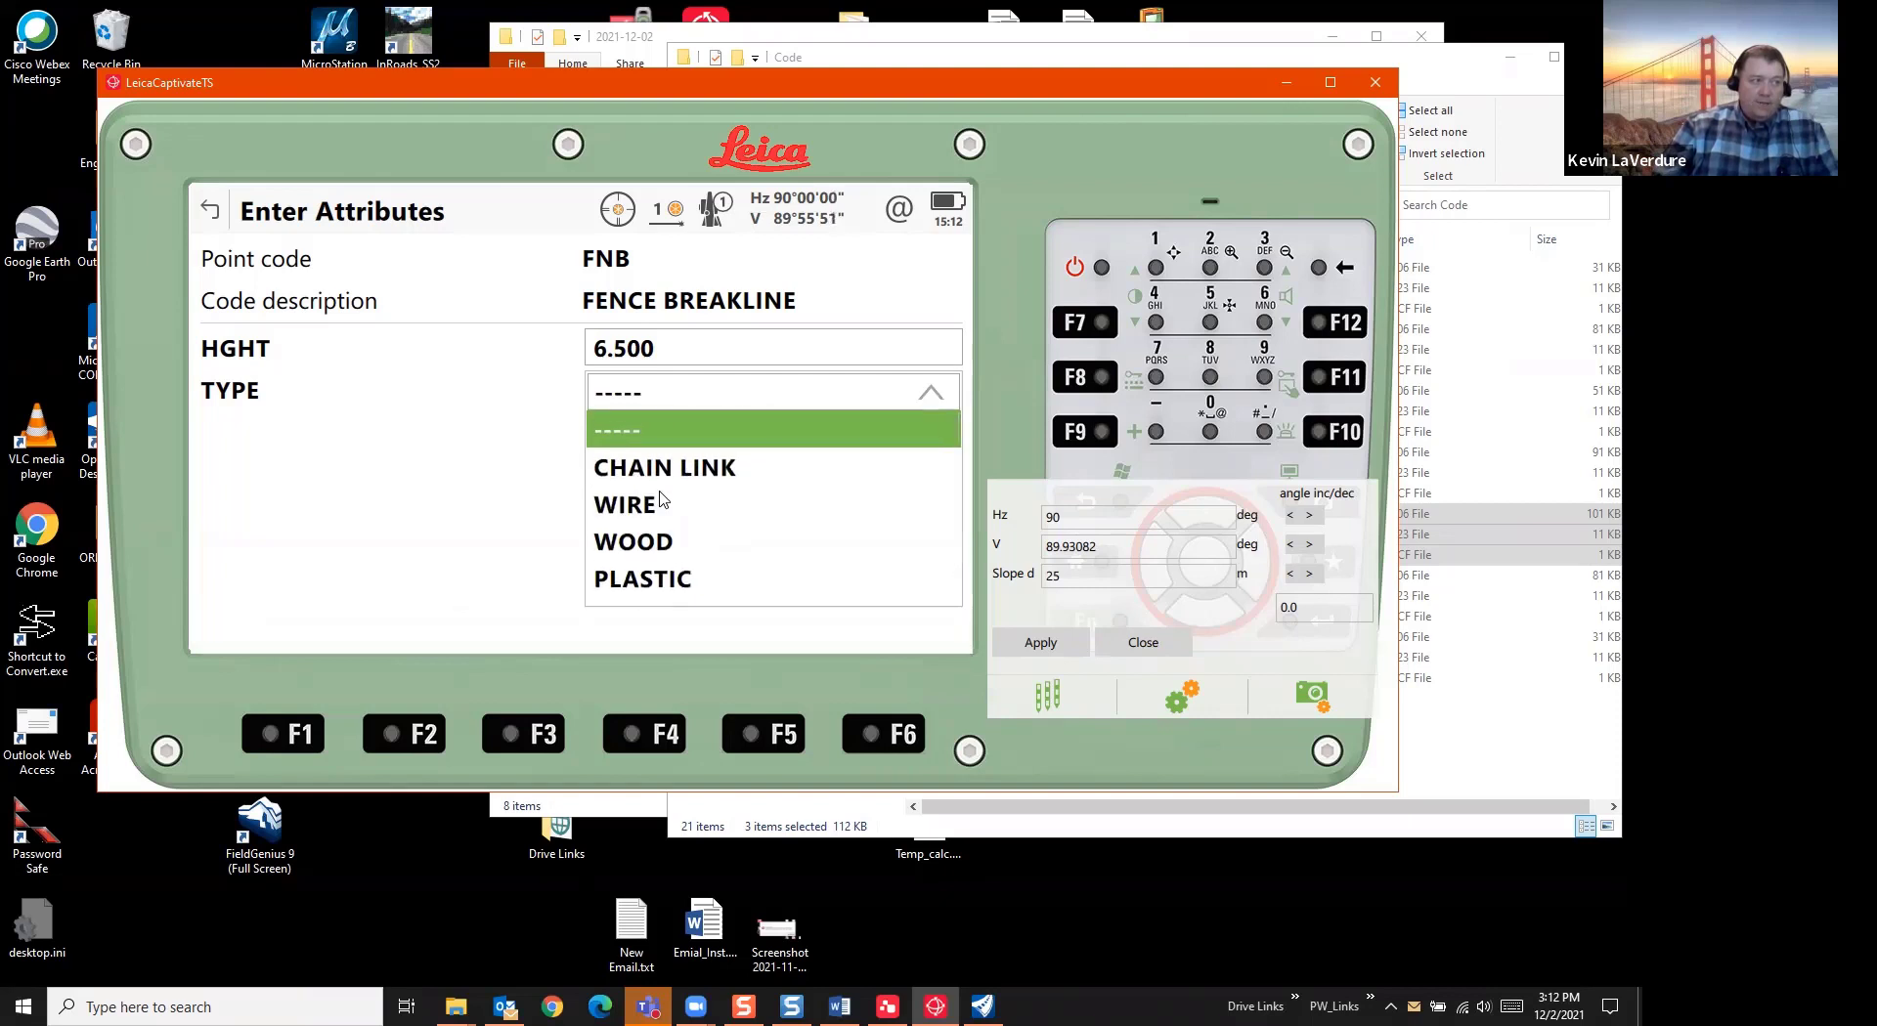
scroll(660, 492, down, 1)
click(634, 453)
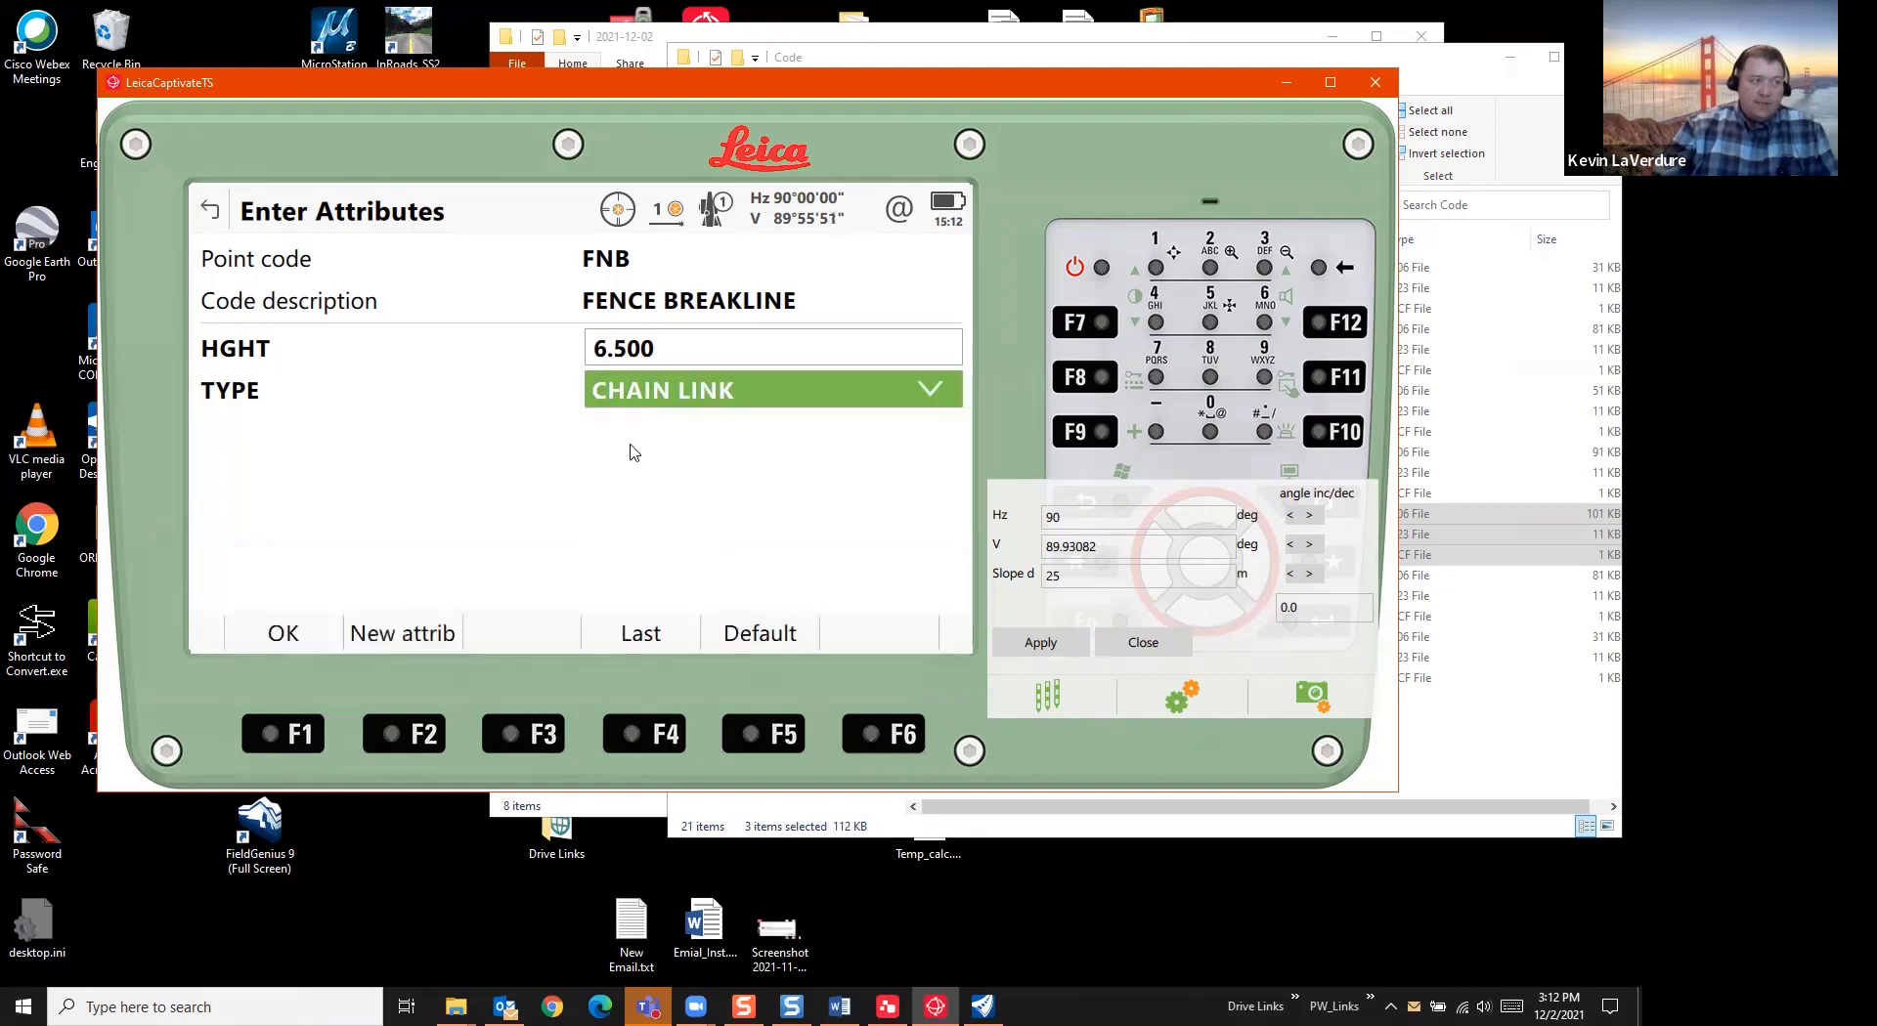
click(292, 641)
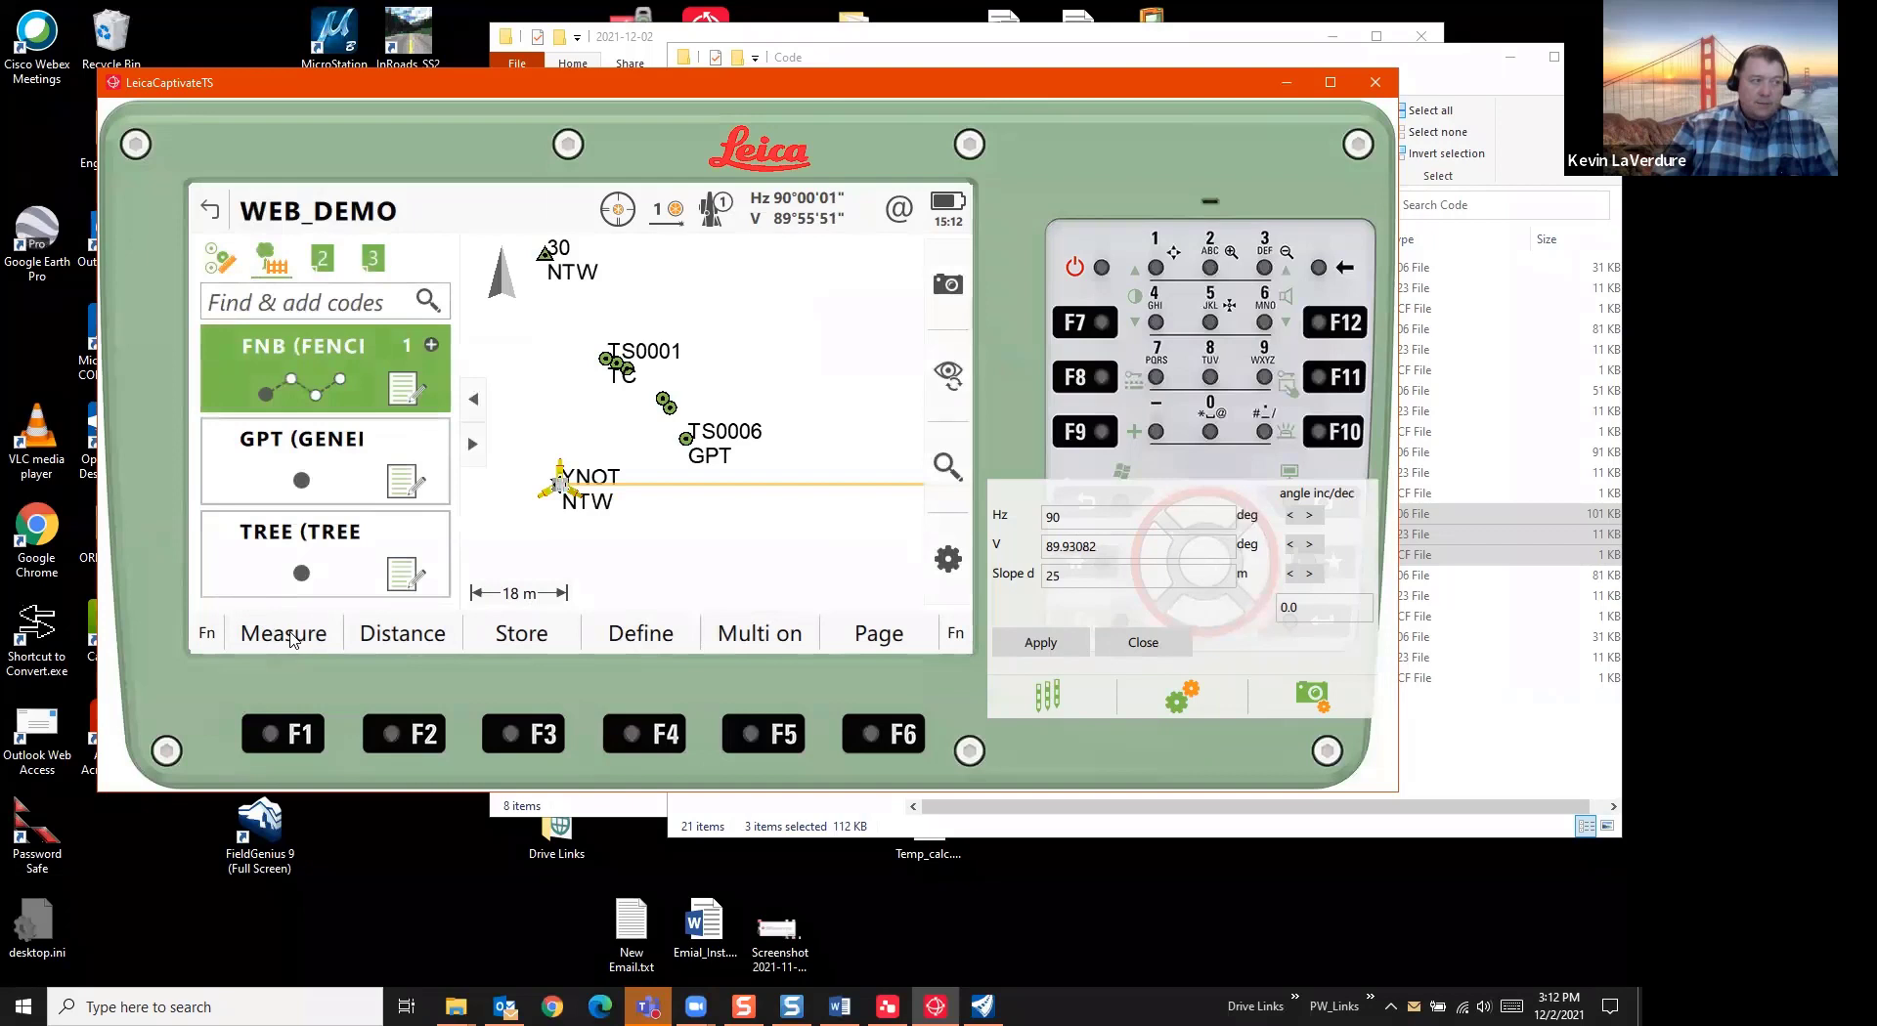
Measure two FNB fence points along the current direction, the second one at a slope distance of 50 m
click(291, 640)
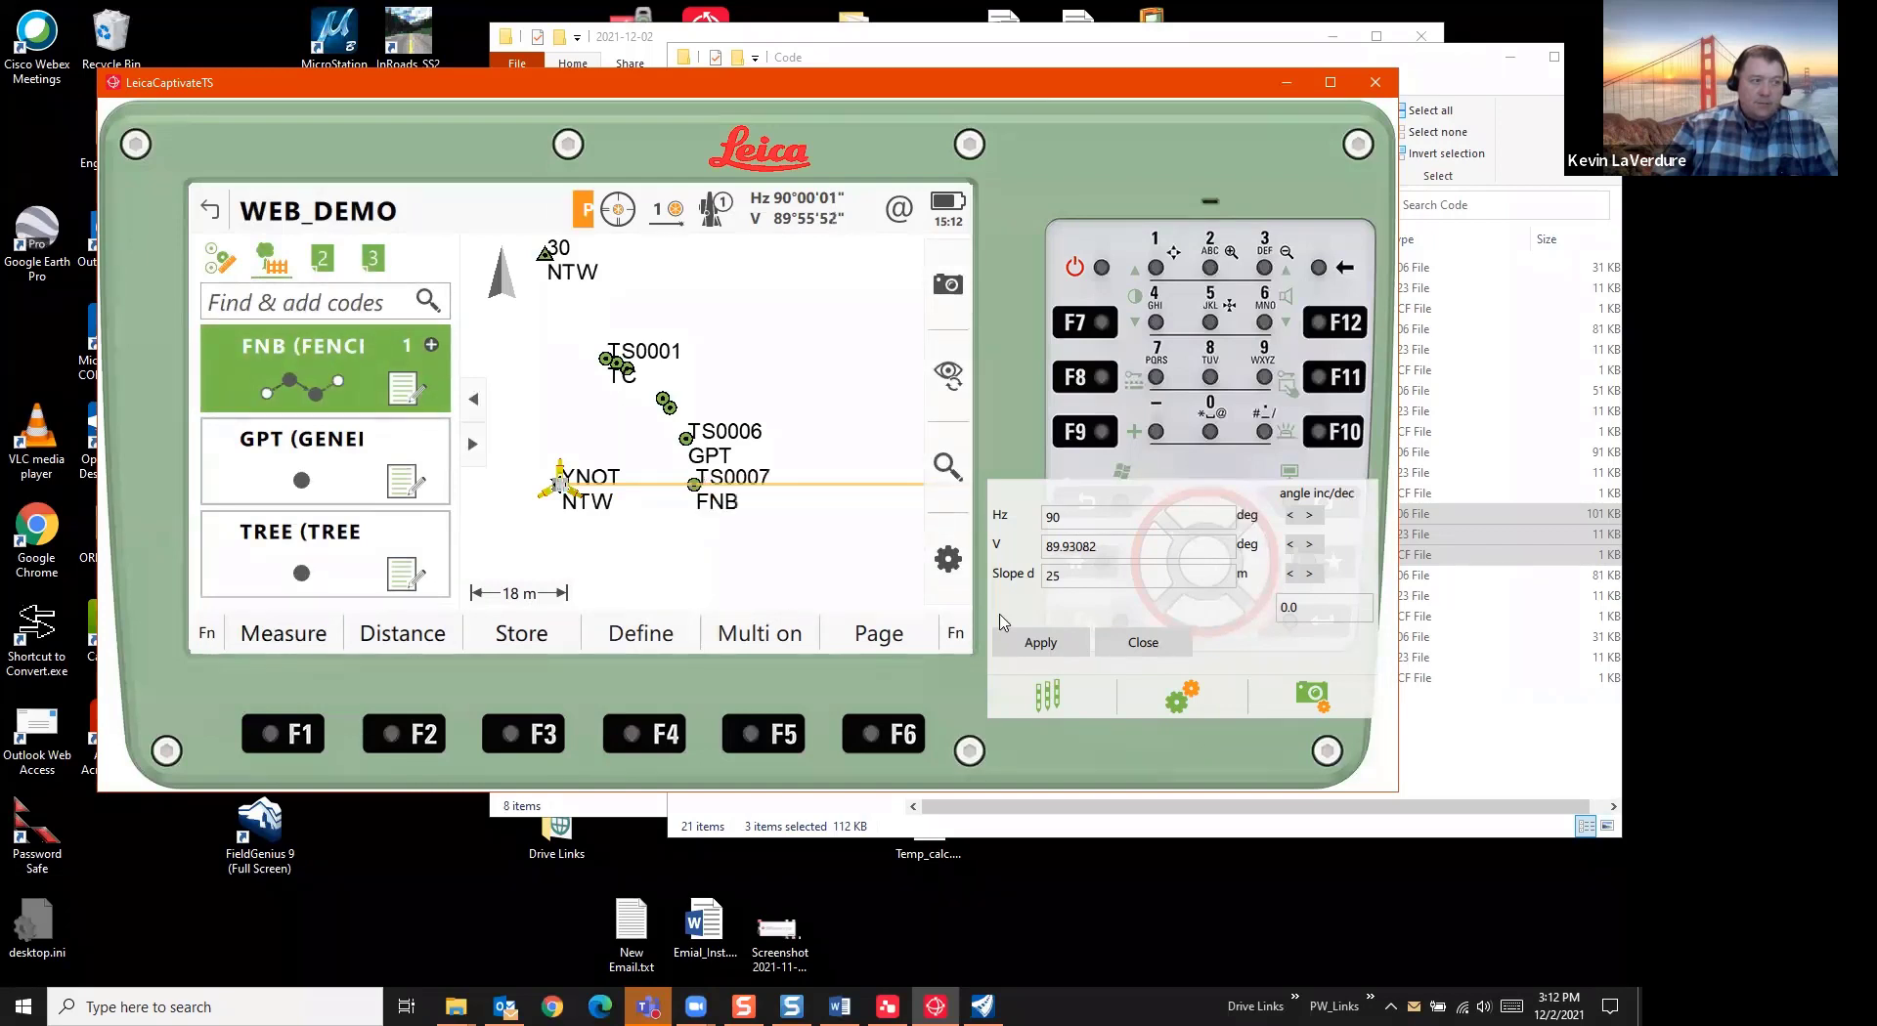
click(1056, 579)
drag(1056, 577, 1036, 578)
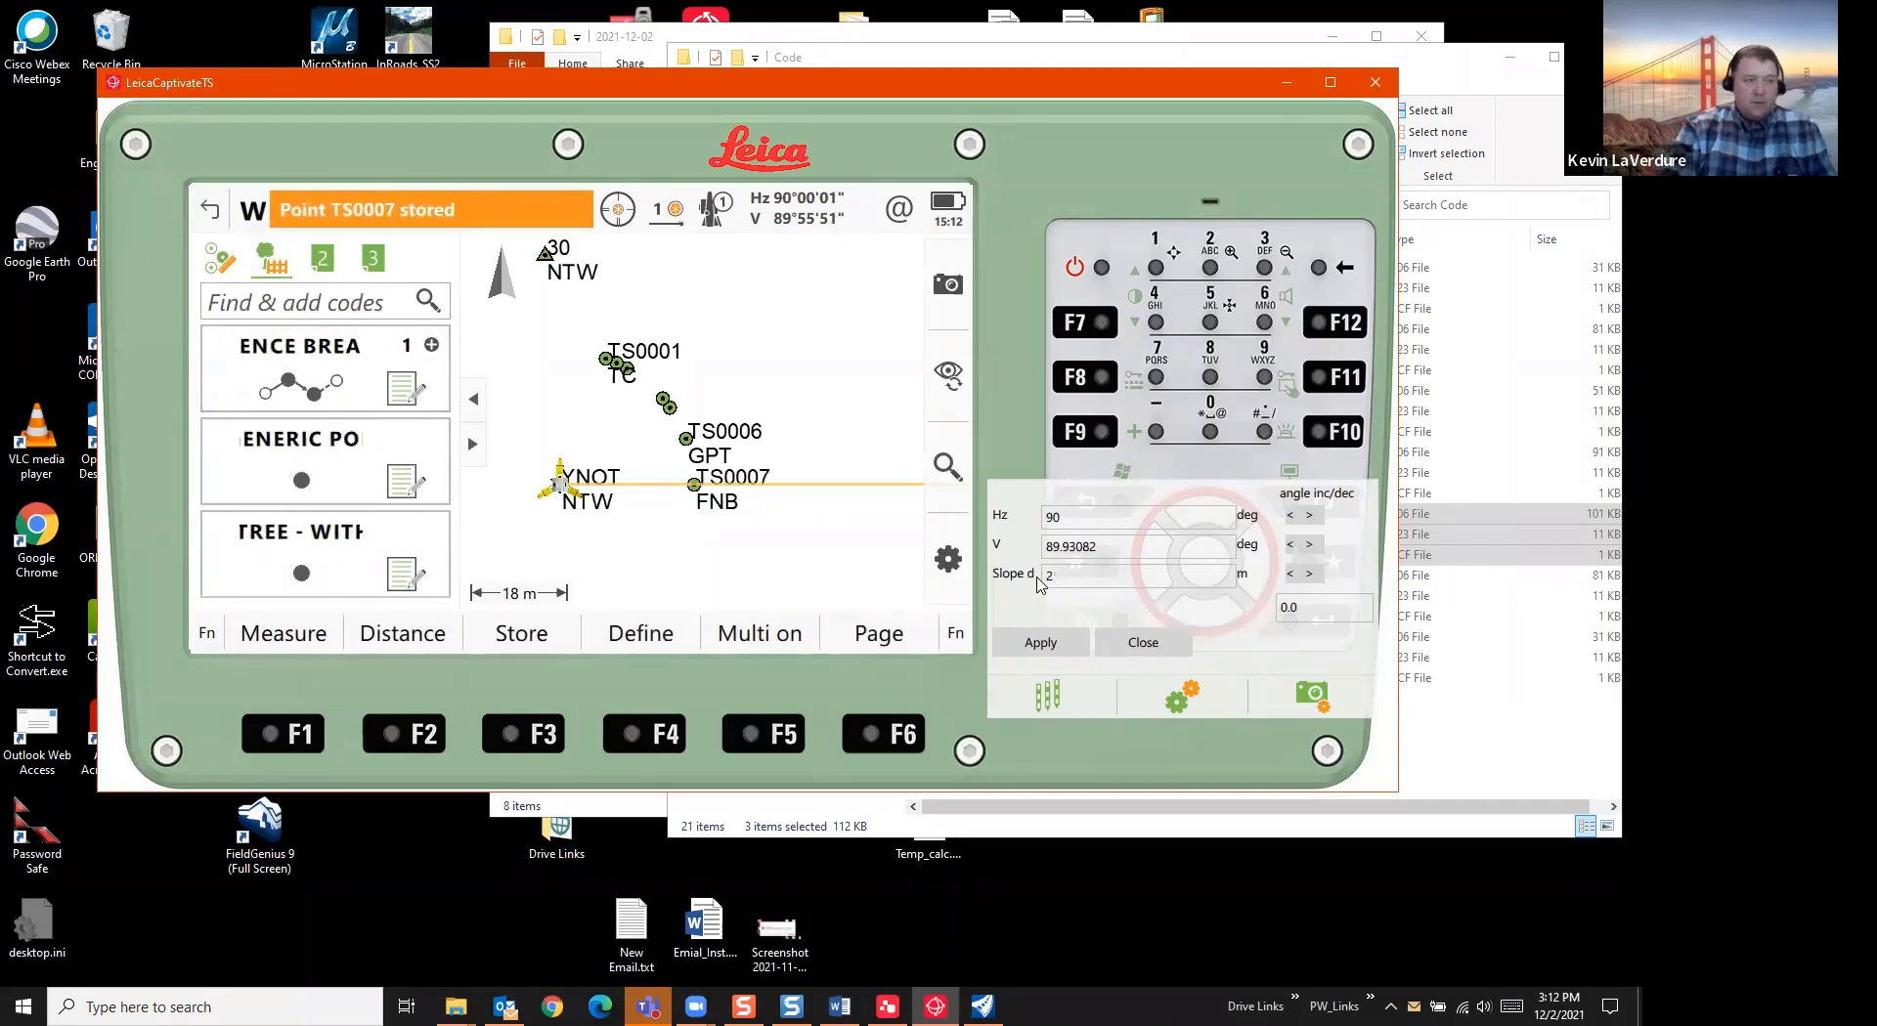
key(BackSpace)
text(50)
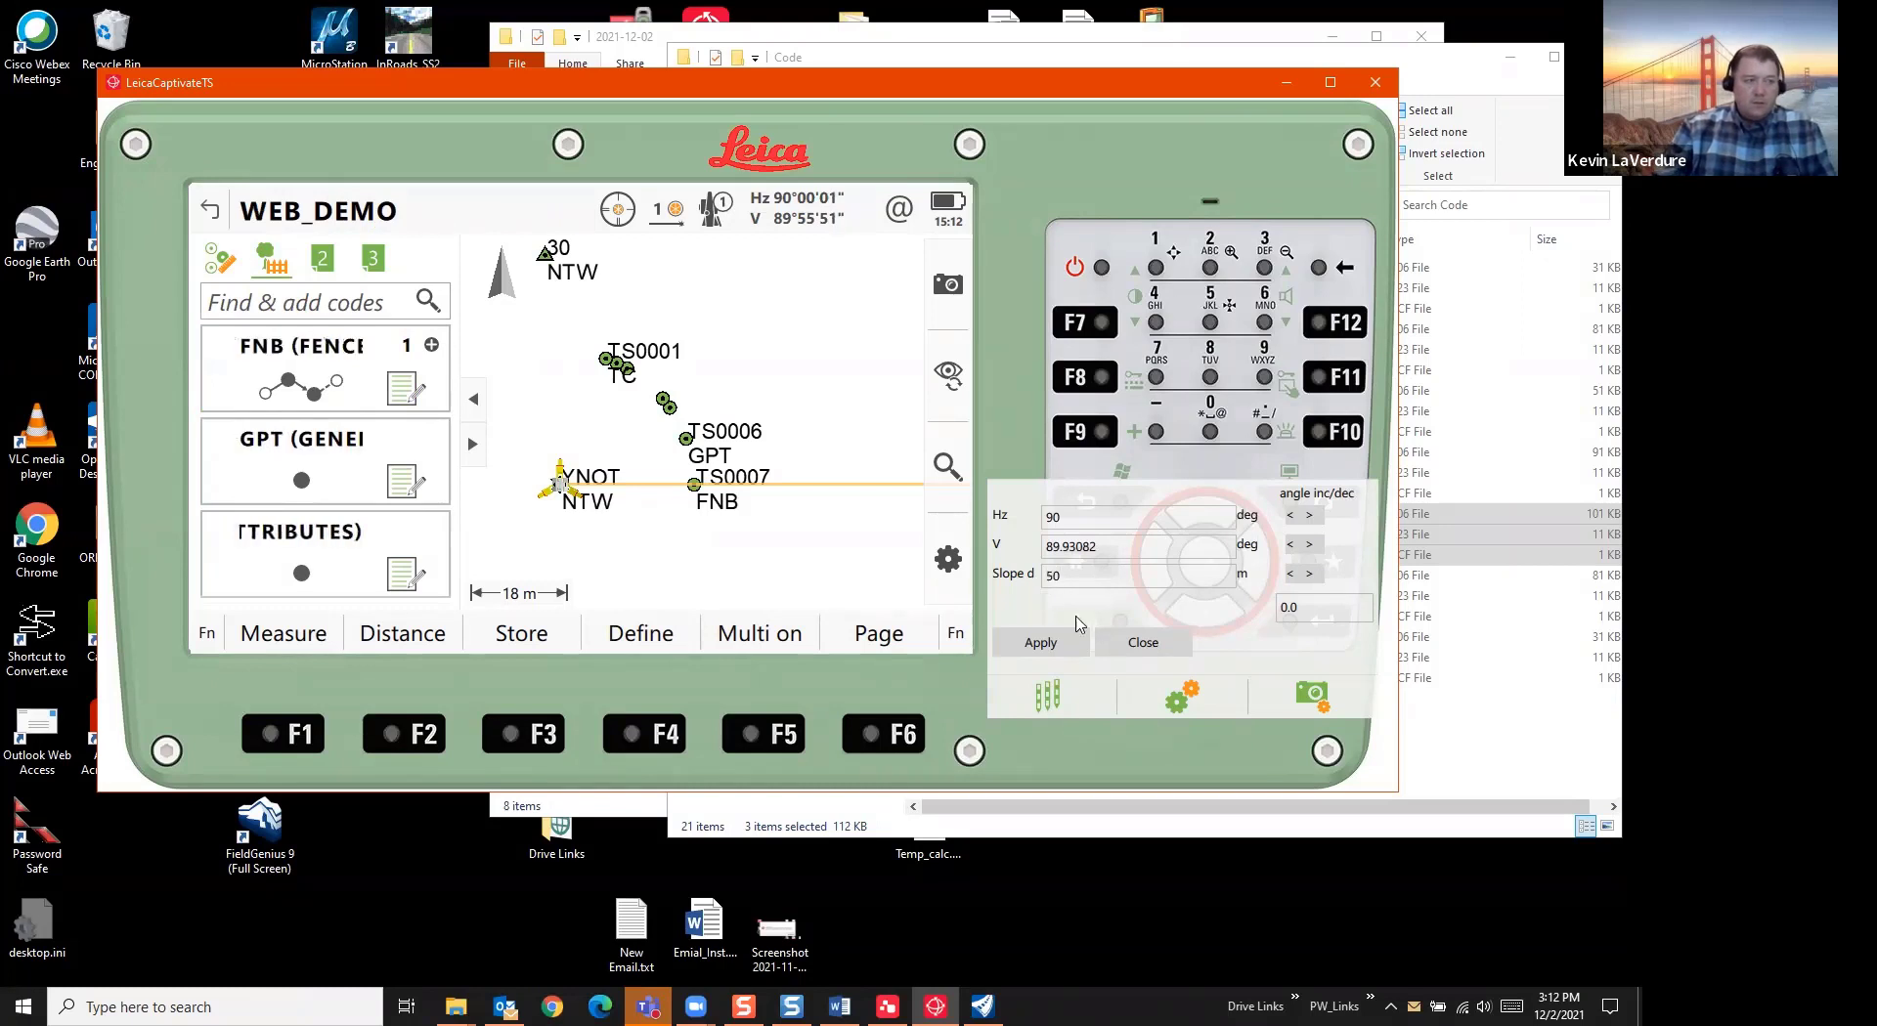
click(1042, 645)
click(275, 637)
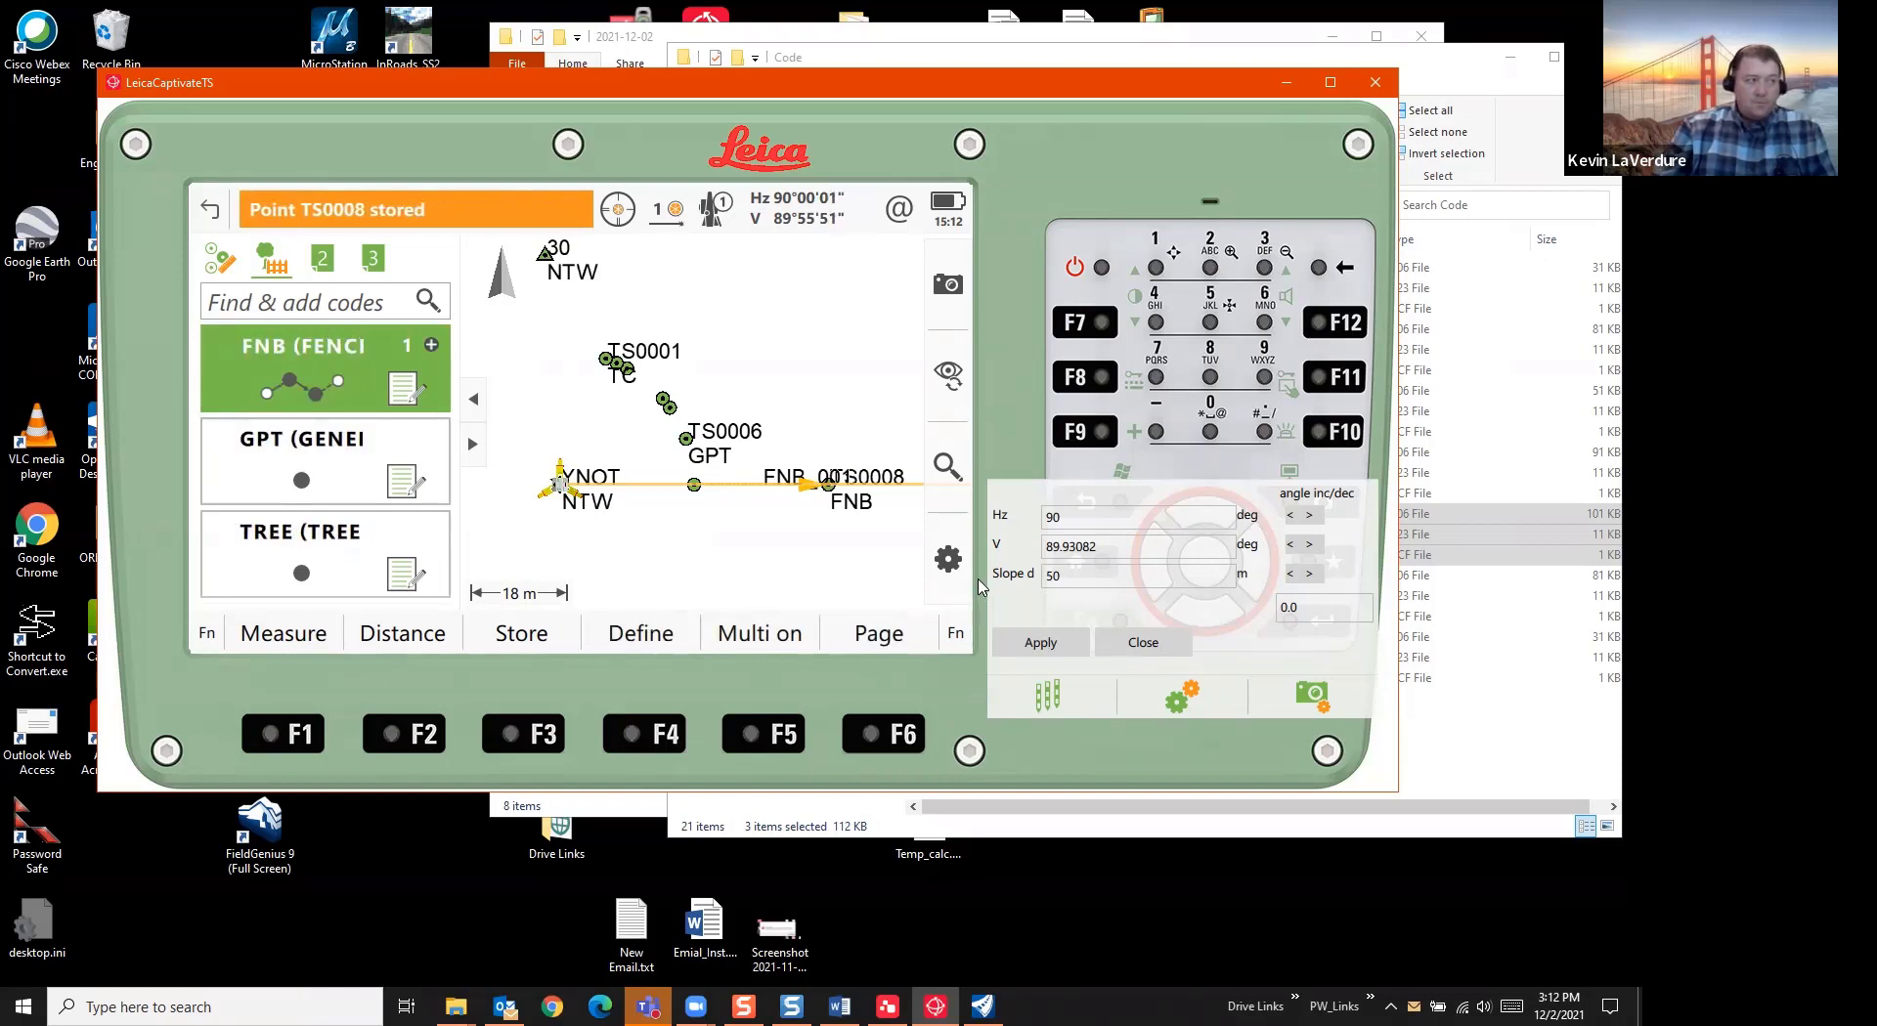
Check the code attributes carried over to the second fence point and store the point again
right_click(834, 492)
click(775, 389)
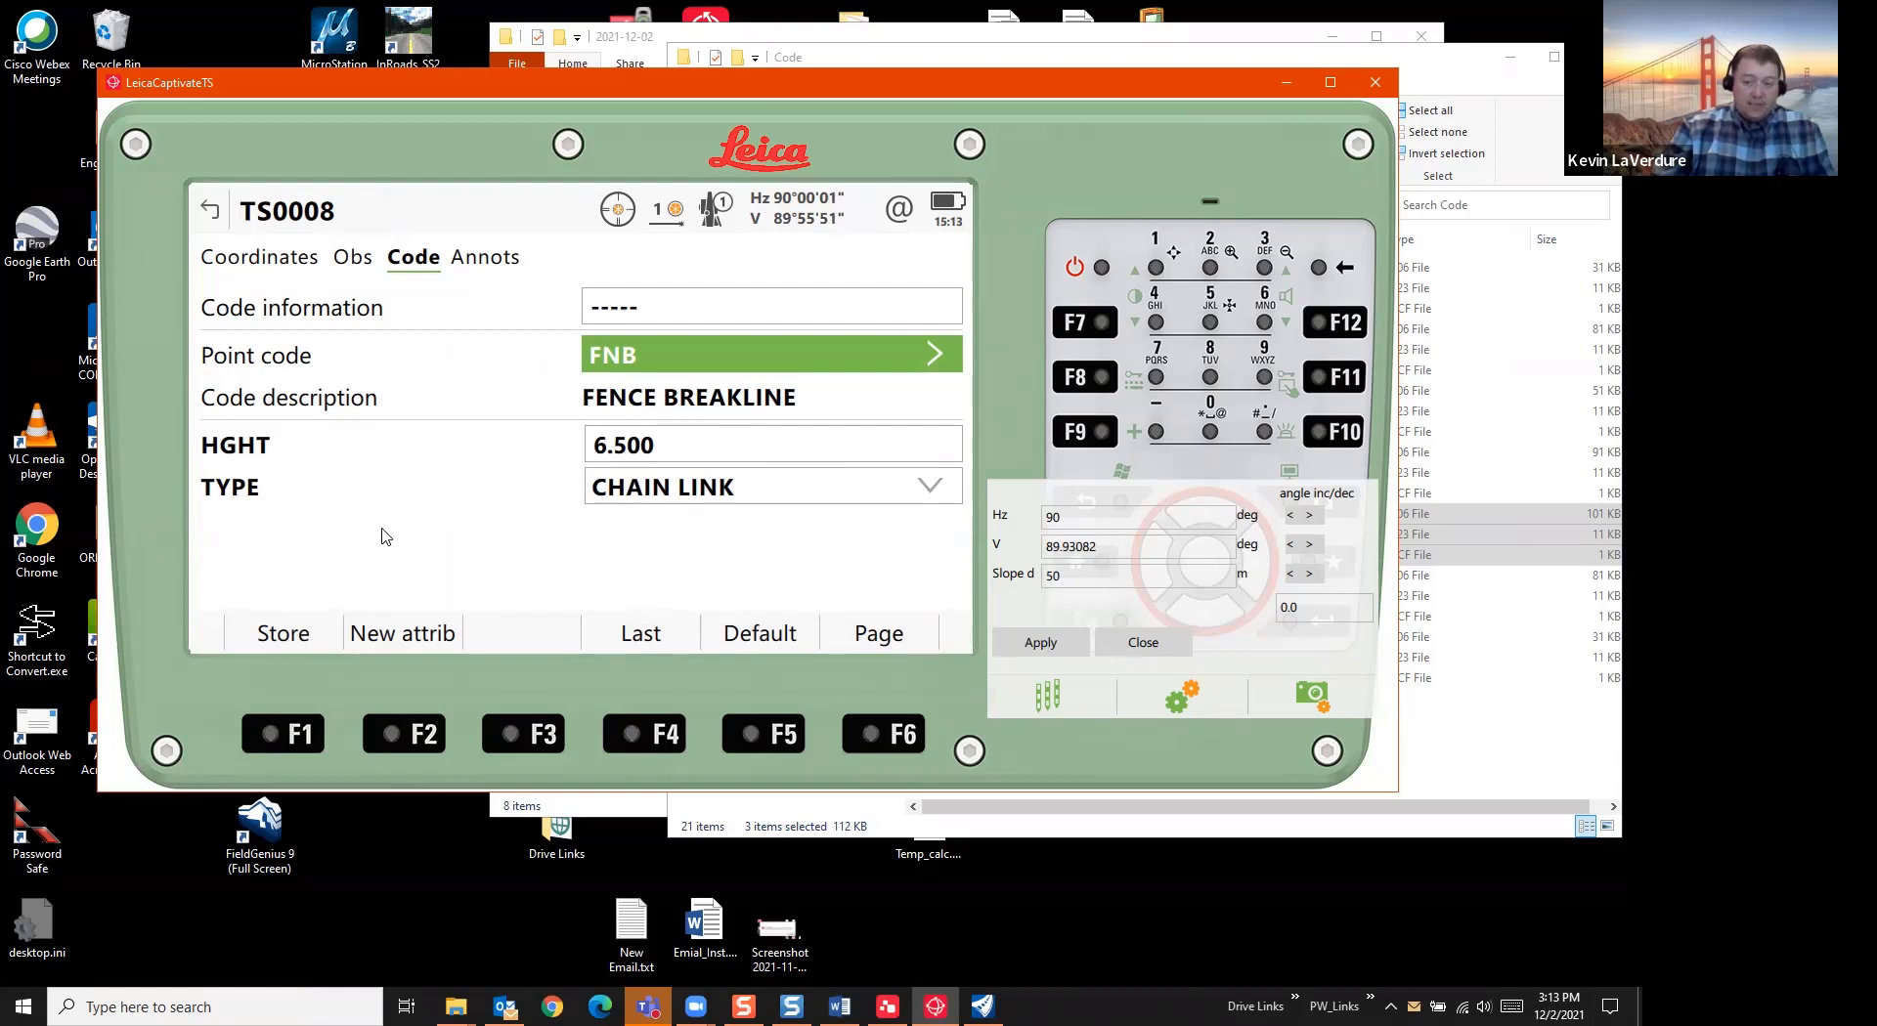
click(283, 633)
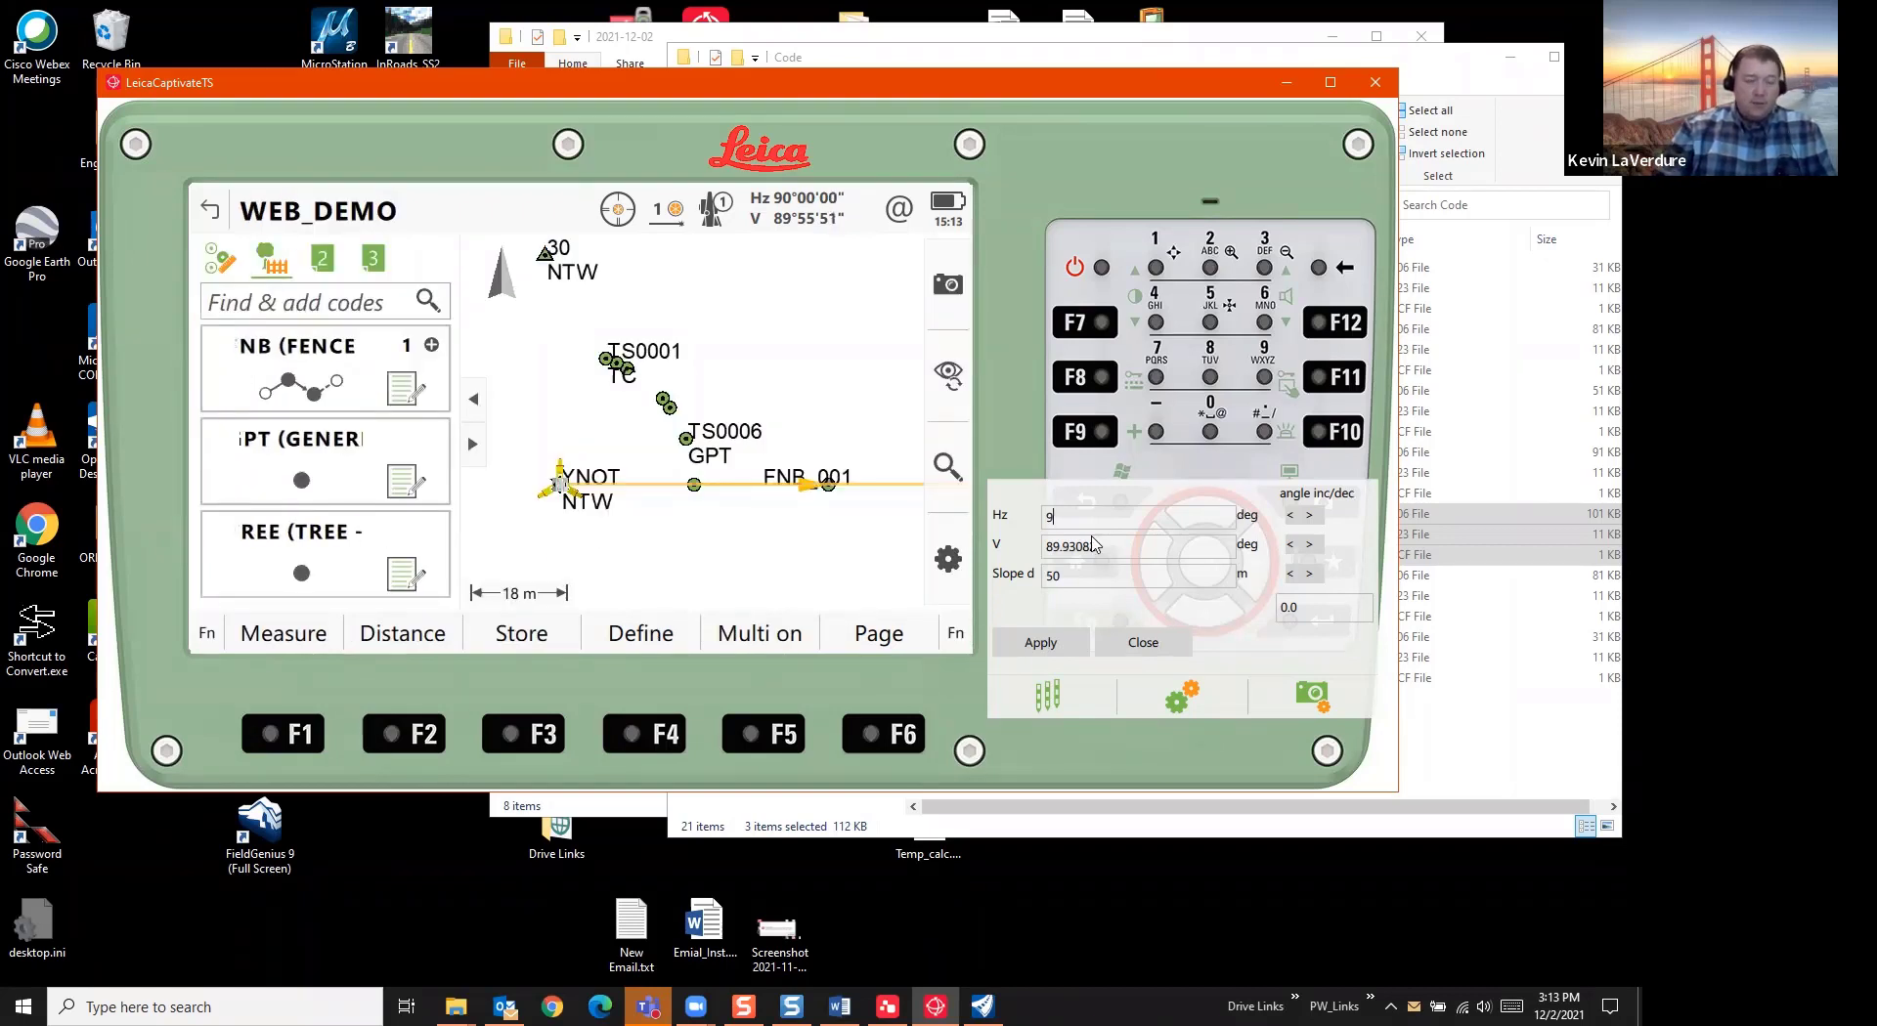
Turn the instrument to a horizontal angle of 98 degrees and measure the third FNB fence point
text(8)
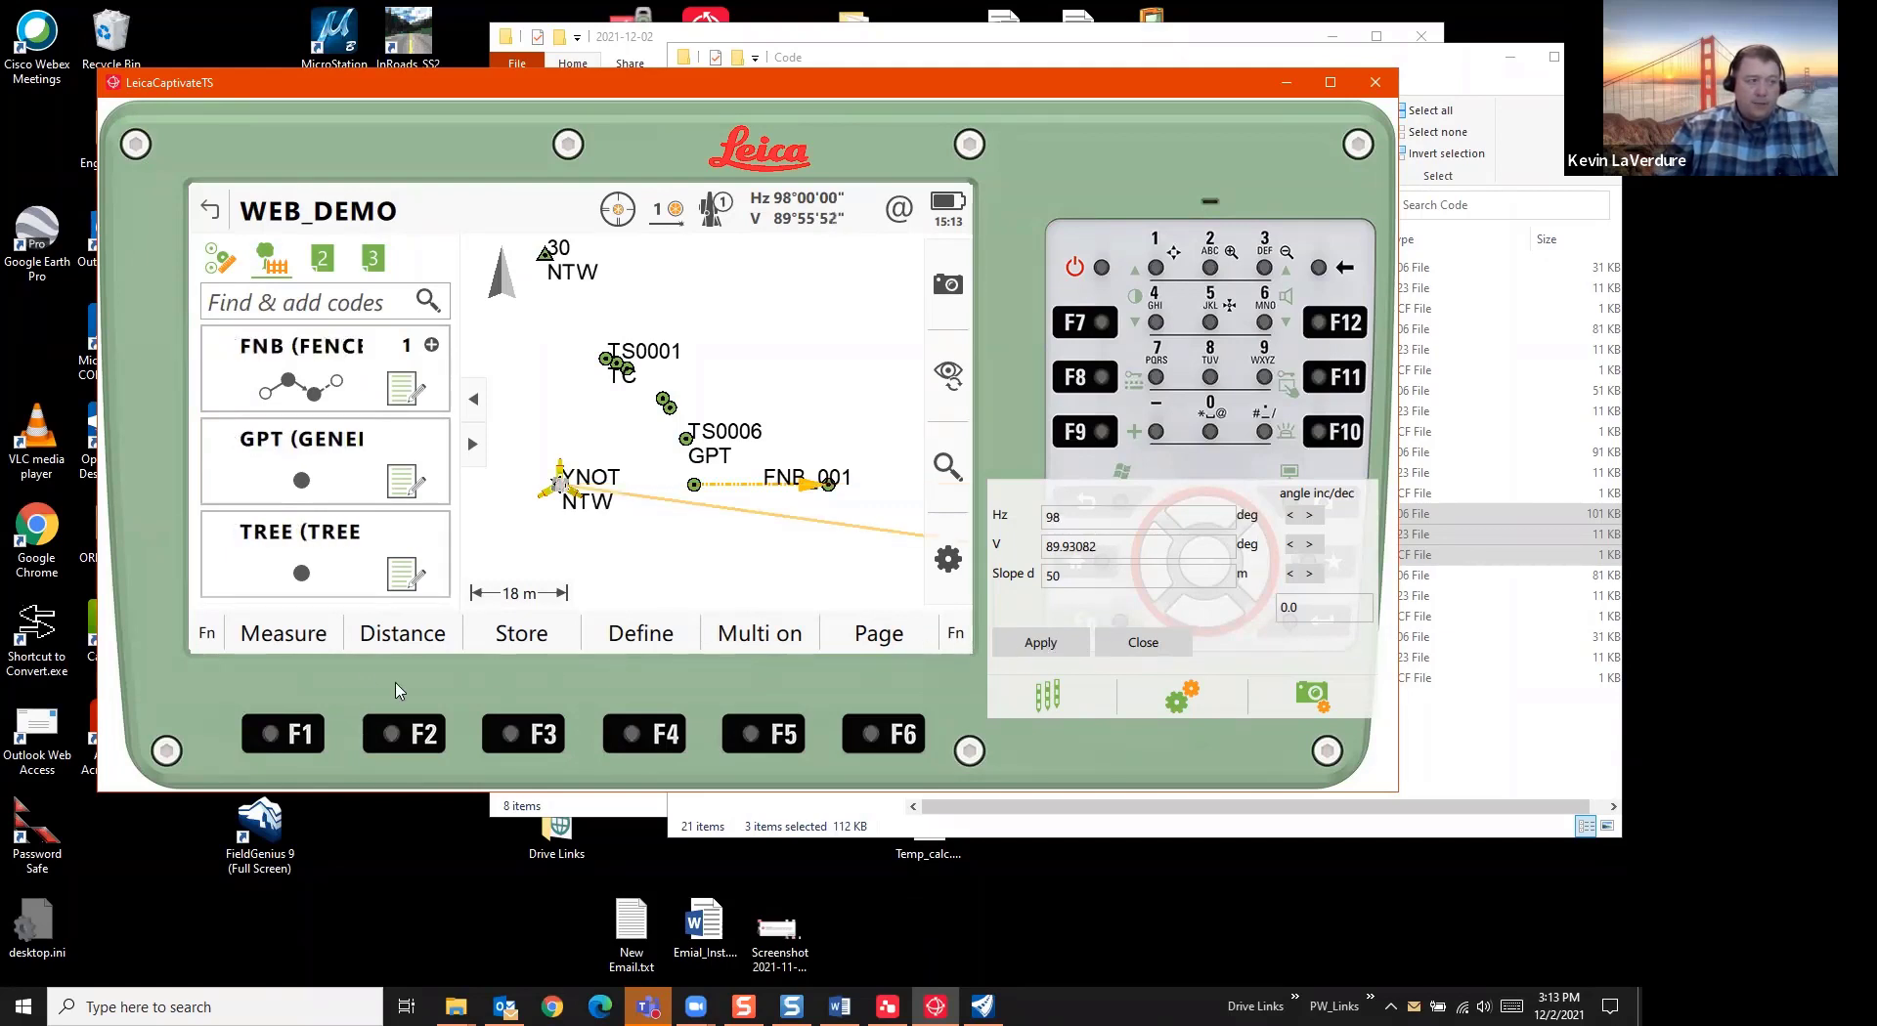
click(291, 643)
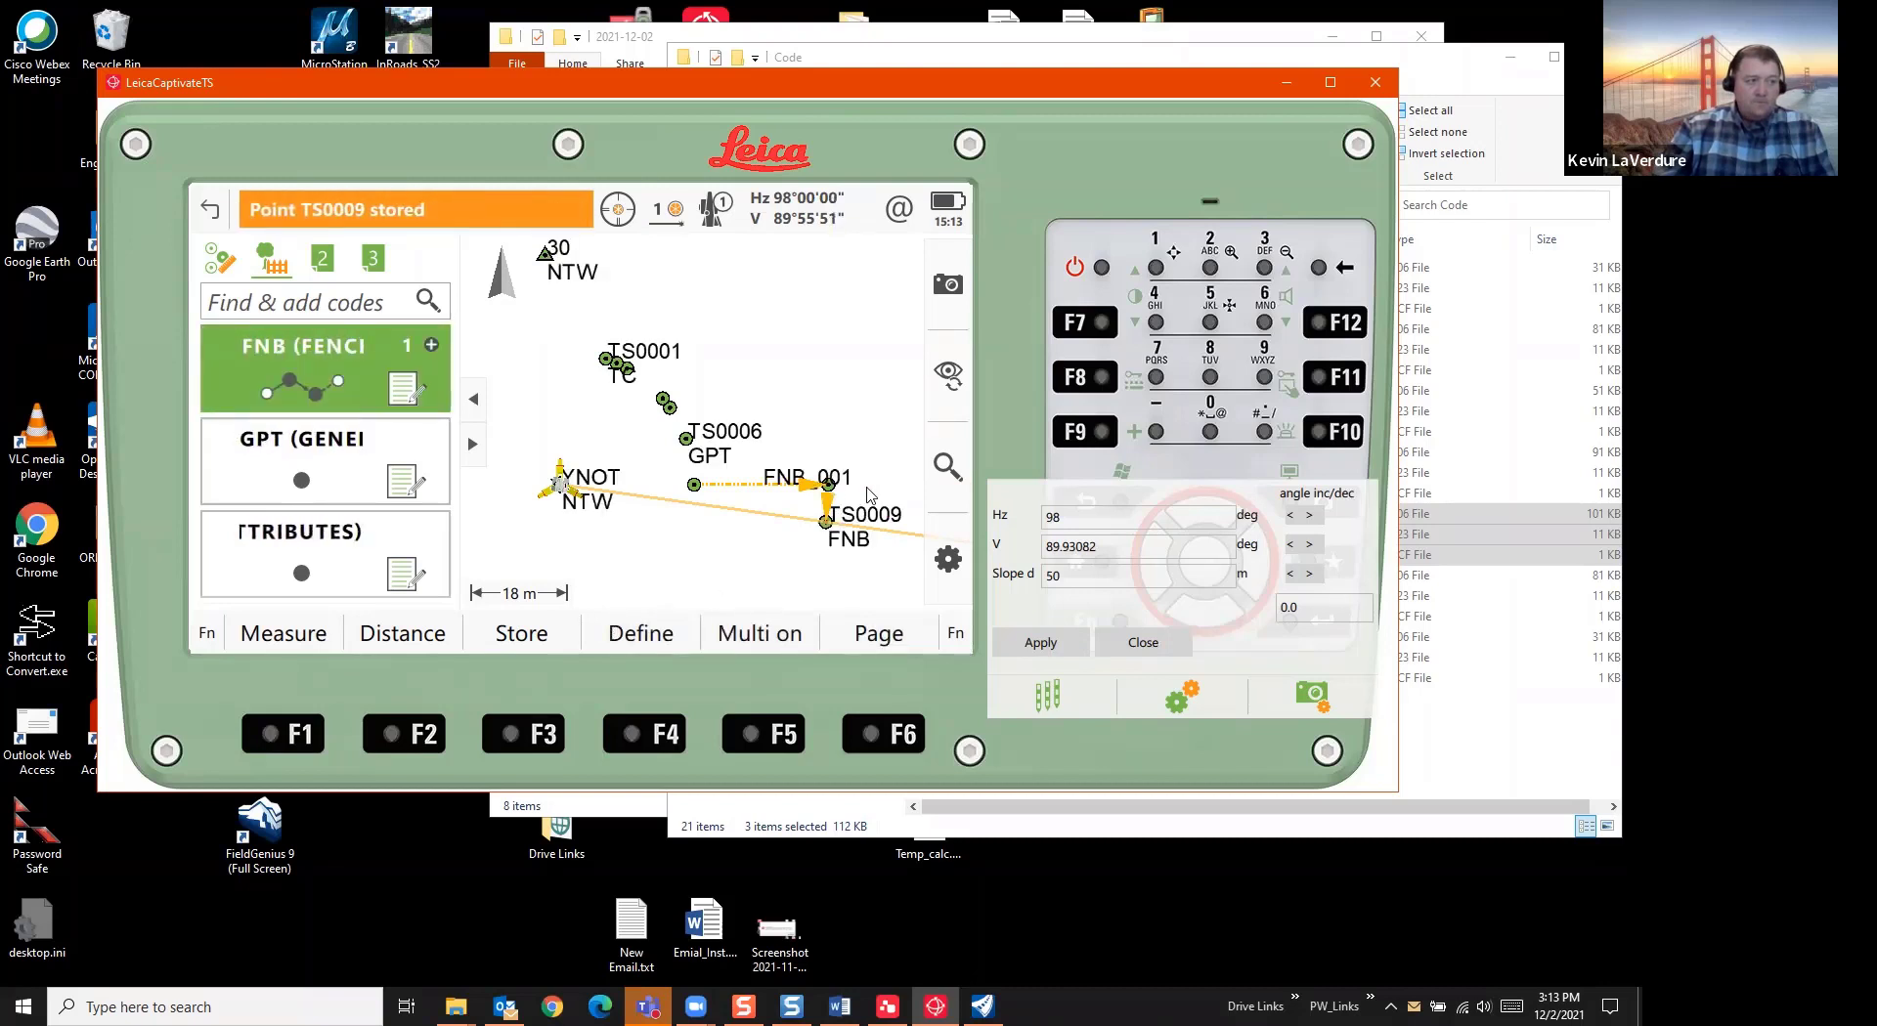
Examine the fence line's general properties and the points in its geometry
click(942, 471)
click(900, 436)
drag(746, 456, 863, 550)
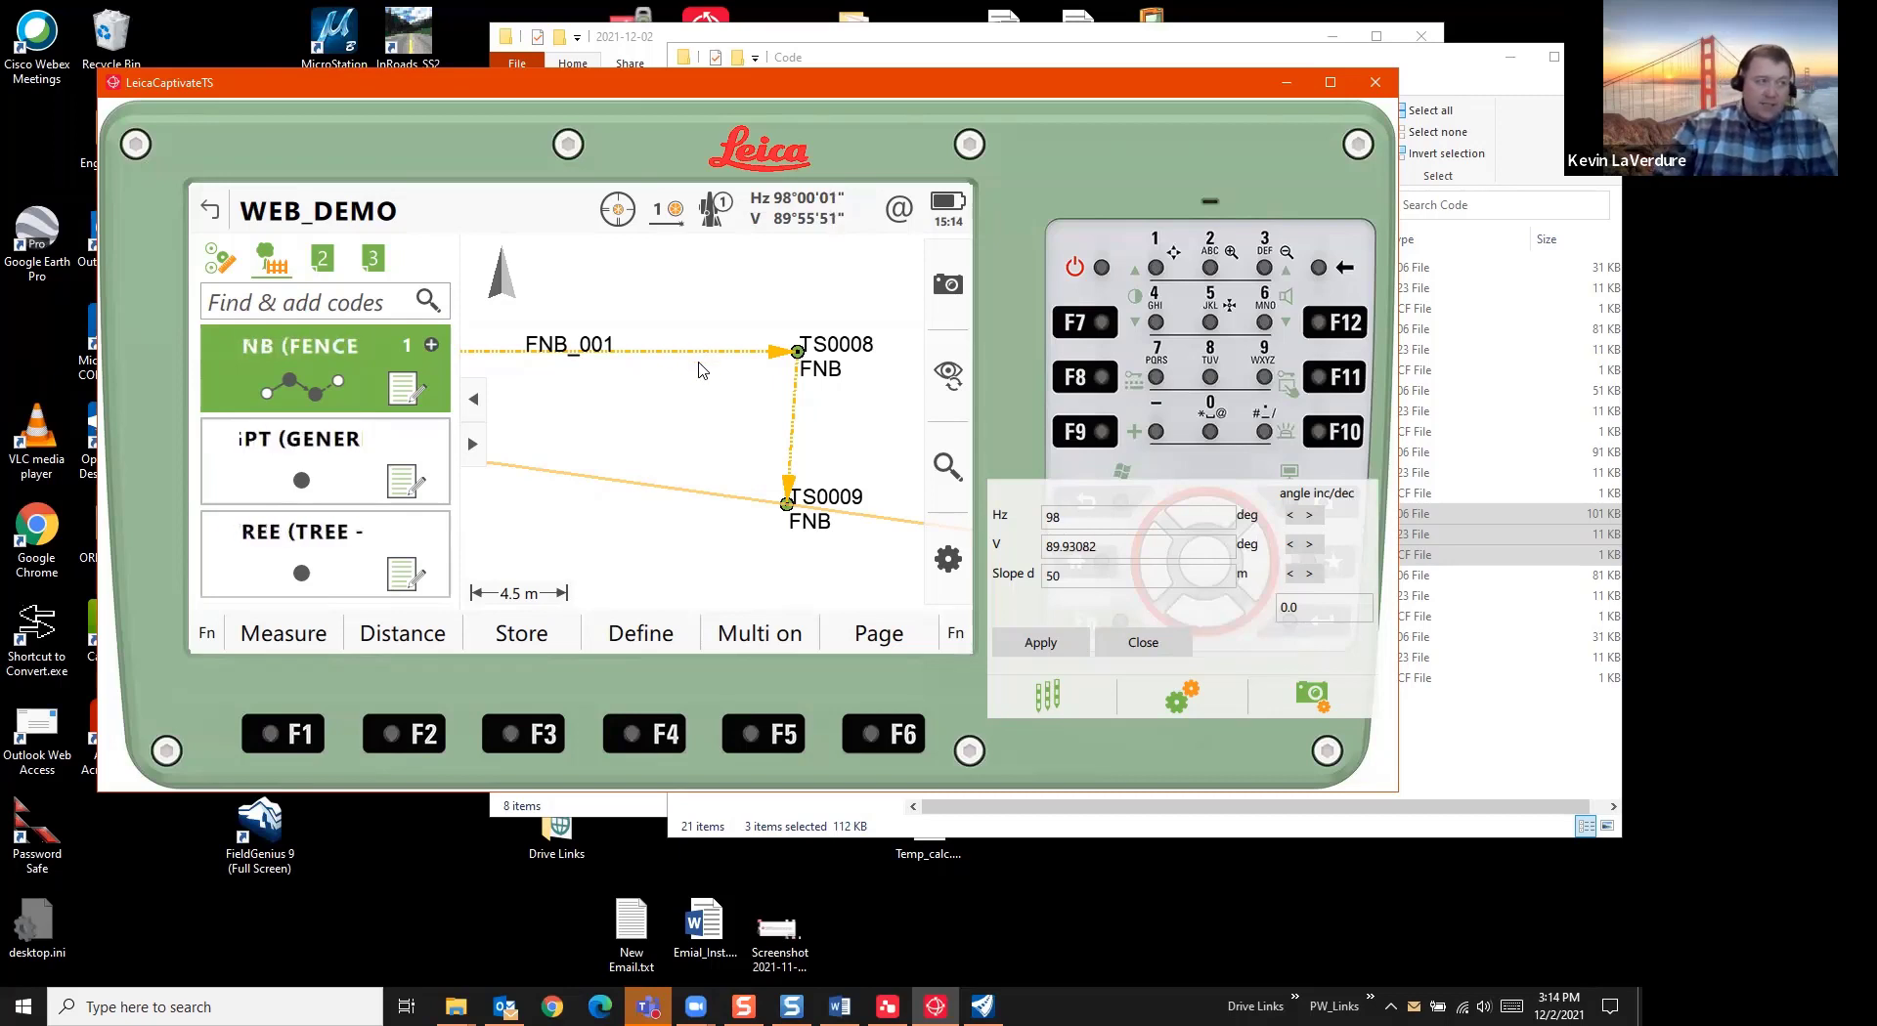
click(694, 360)
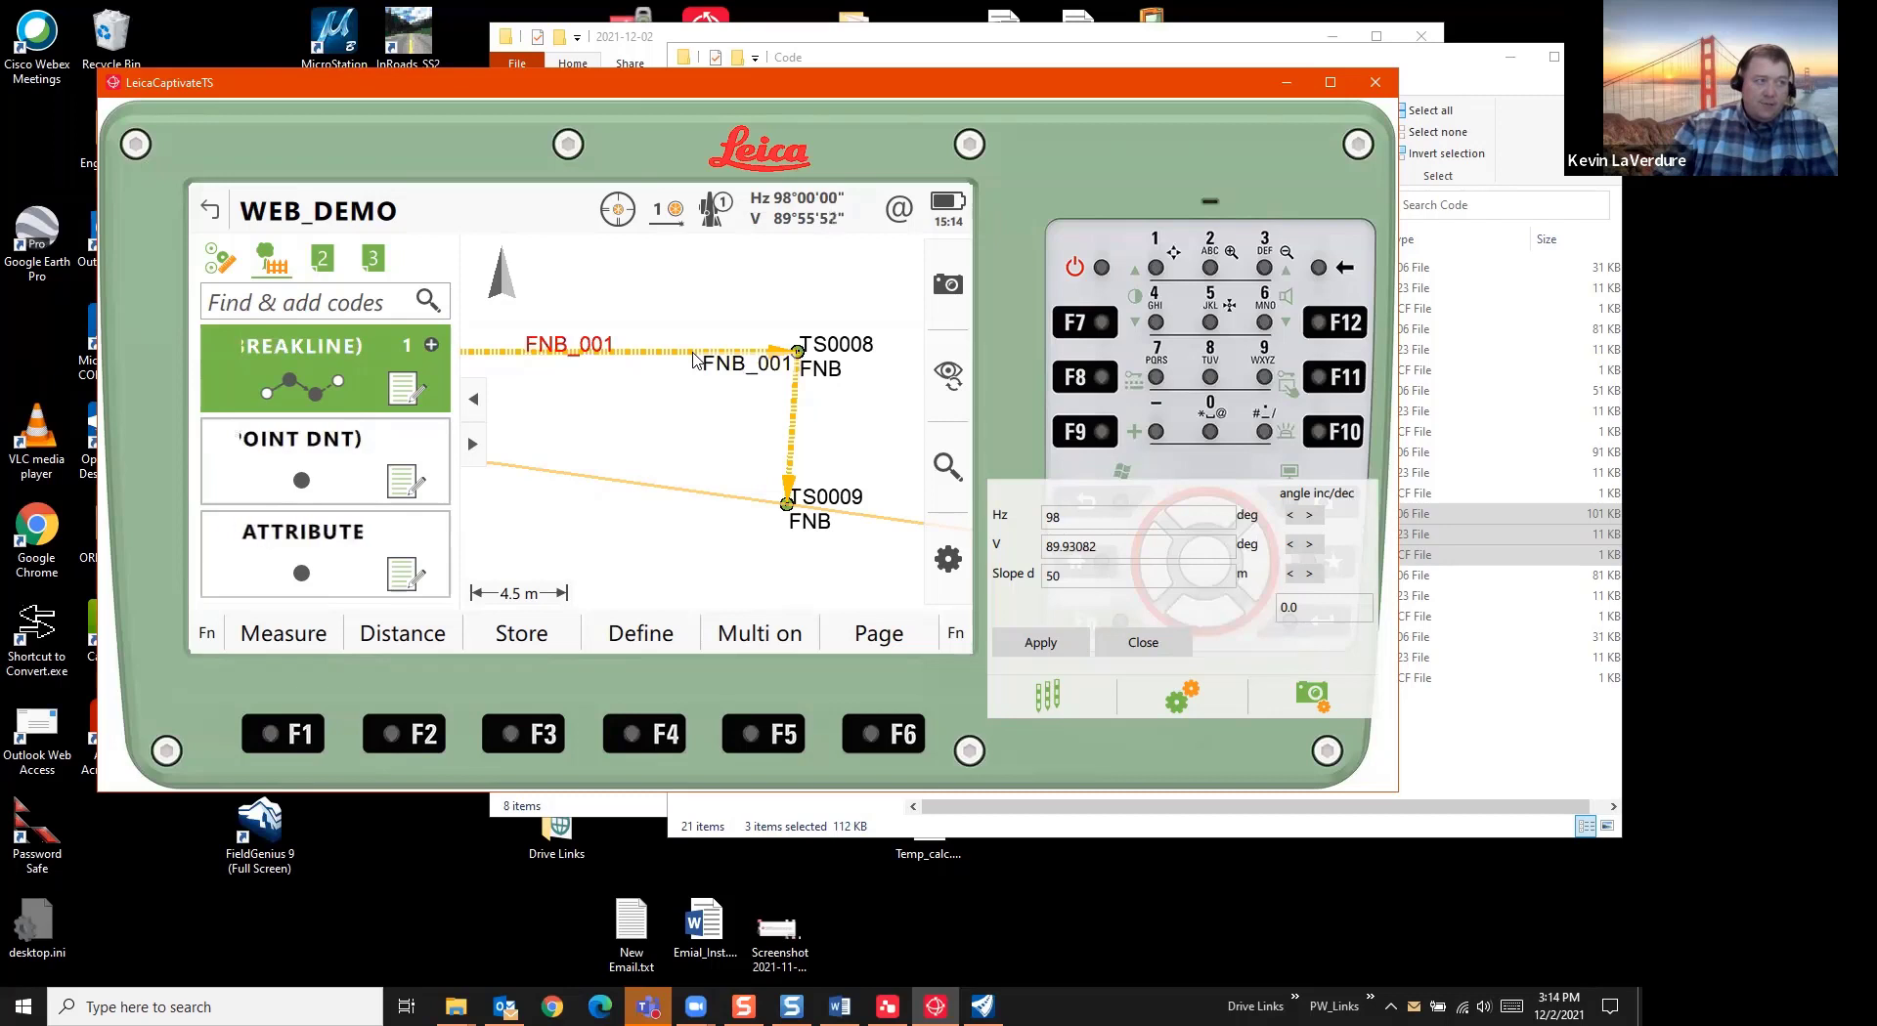
right_click(694, 360)
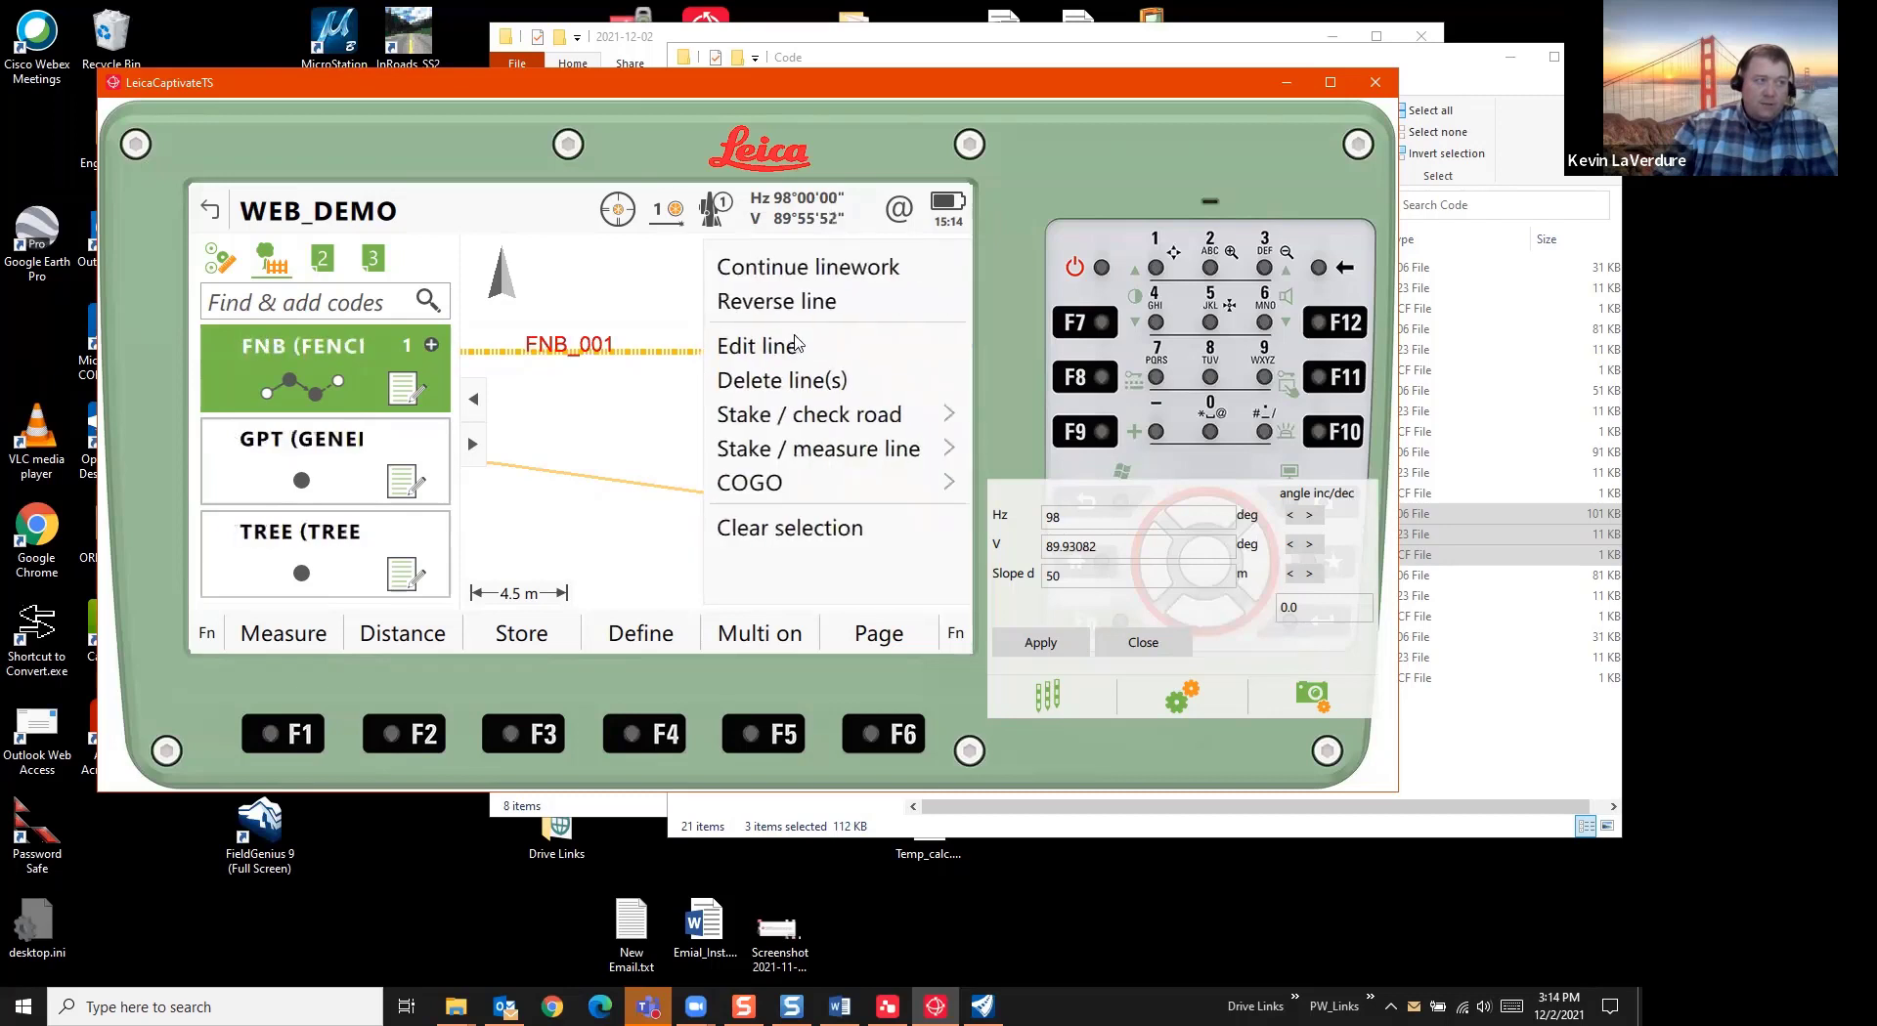
click(797, 346)
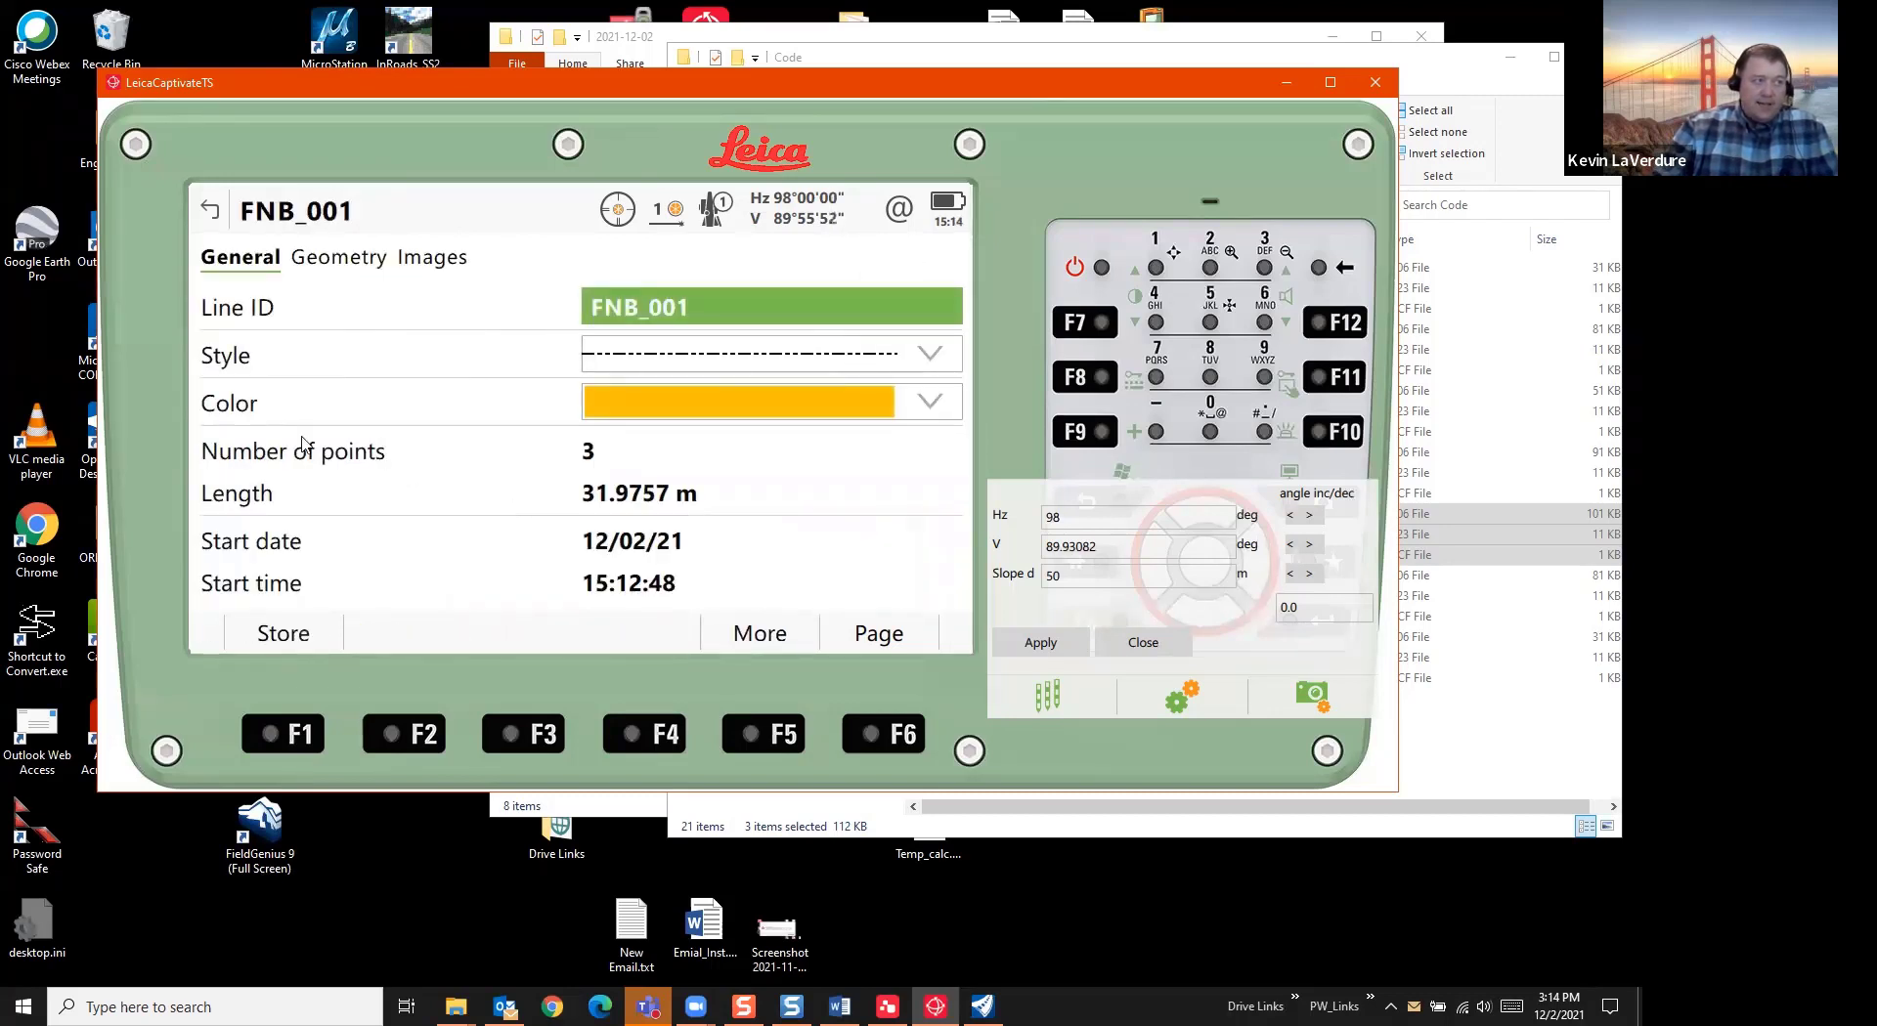
click(362, 260)
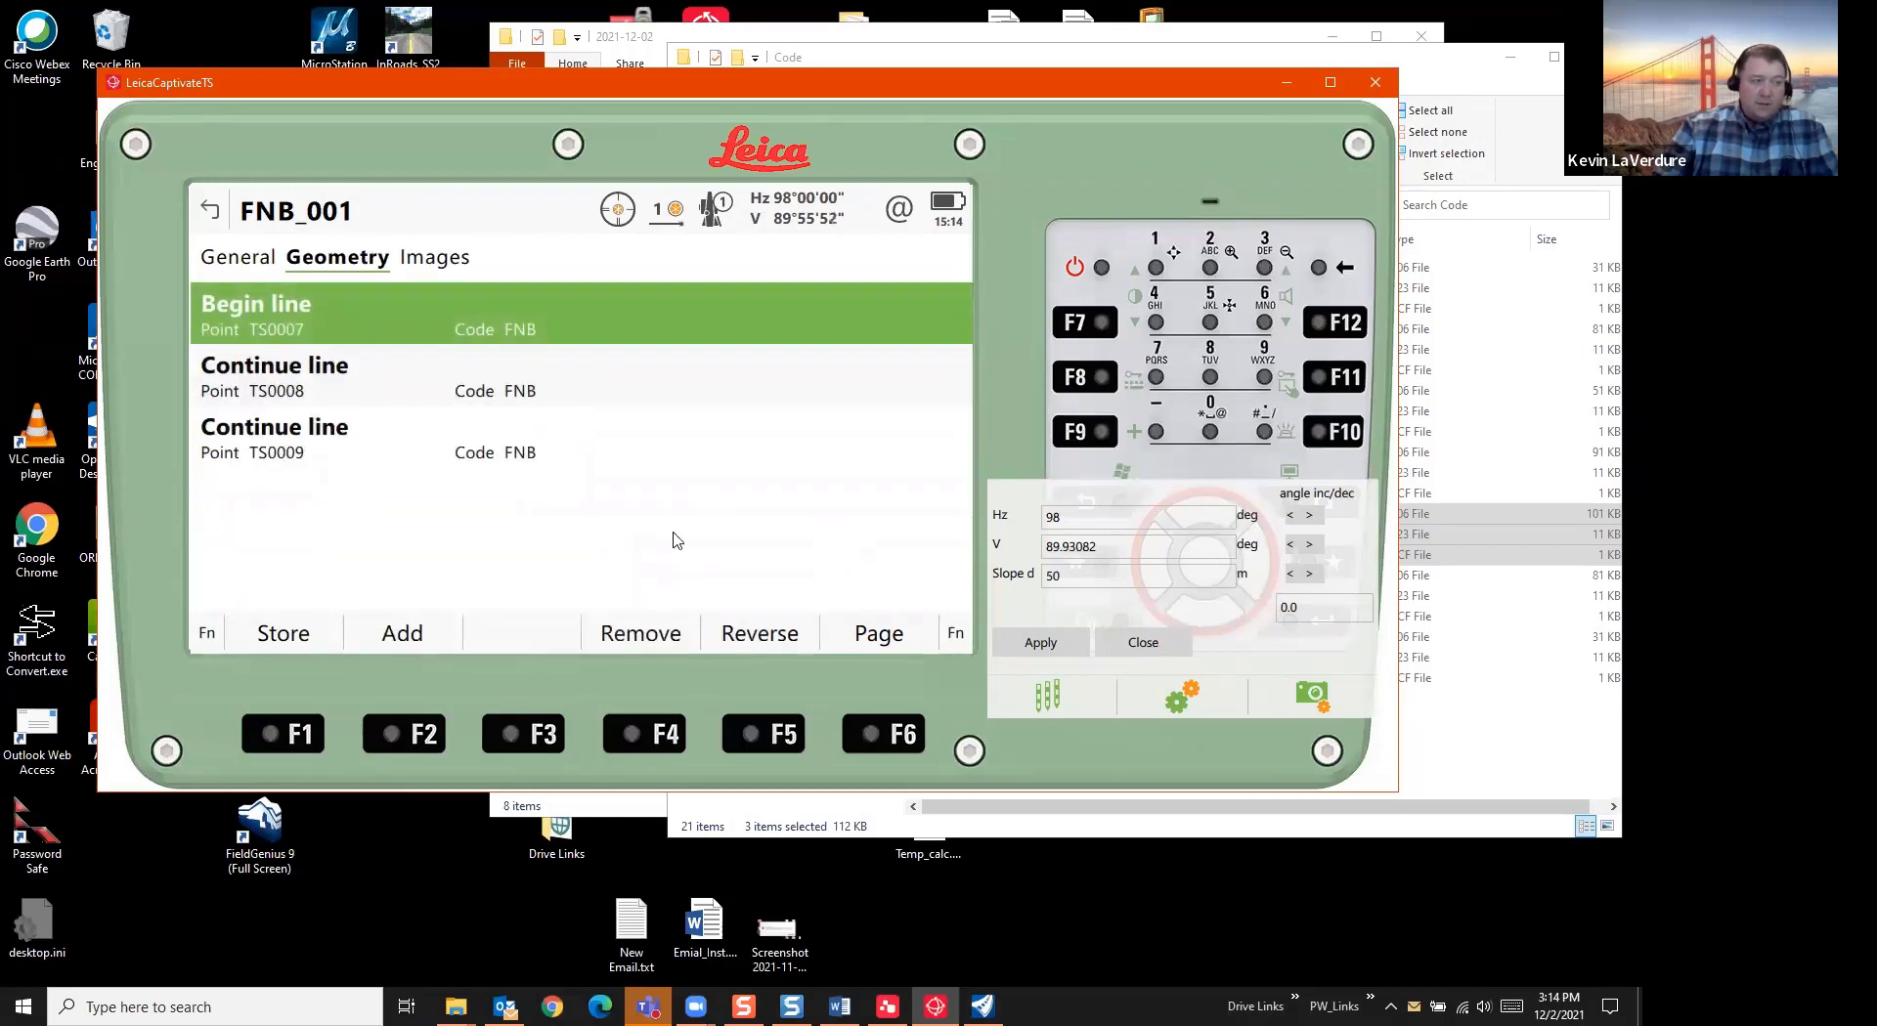
click(211, 209)
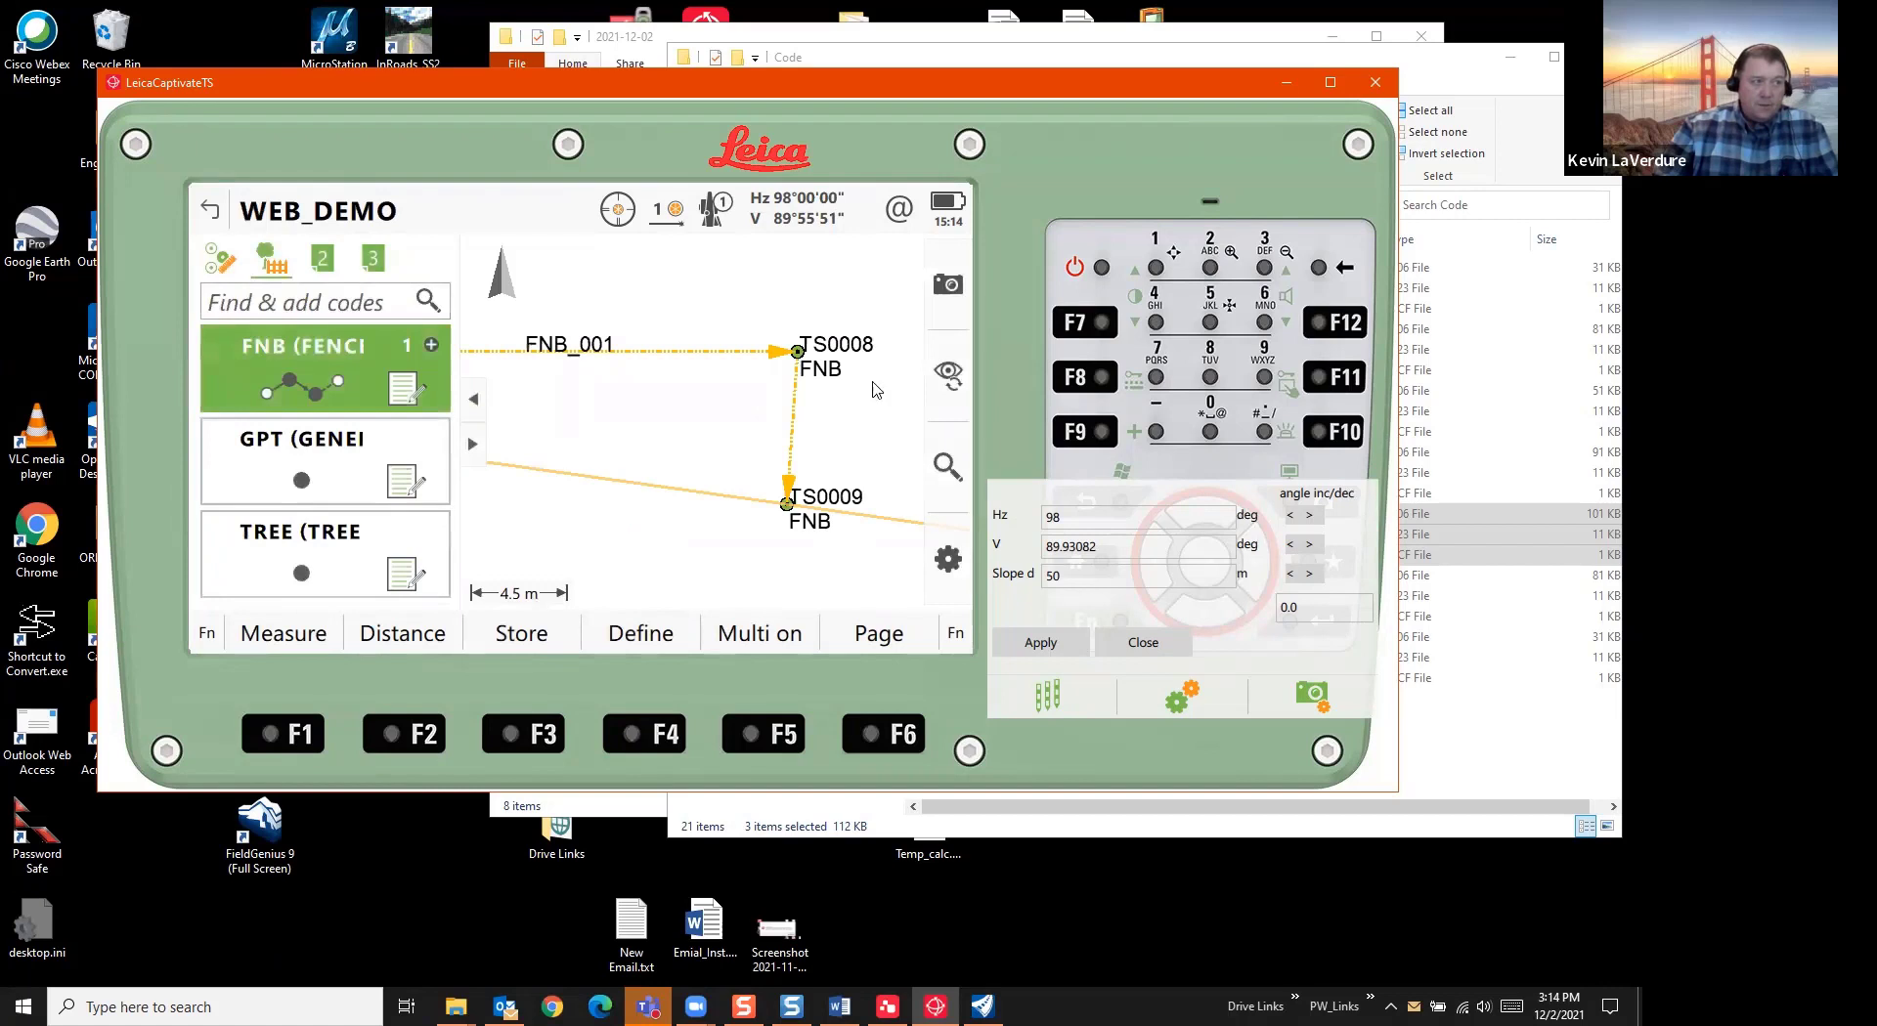
click(948, 466)
click(899, 348)
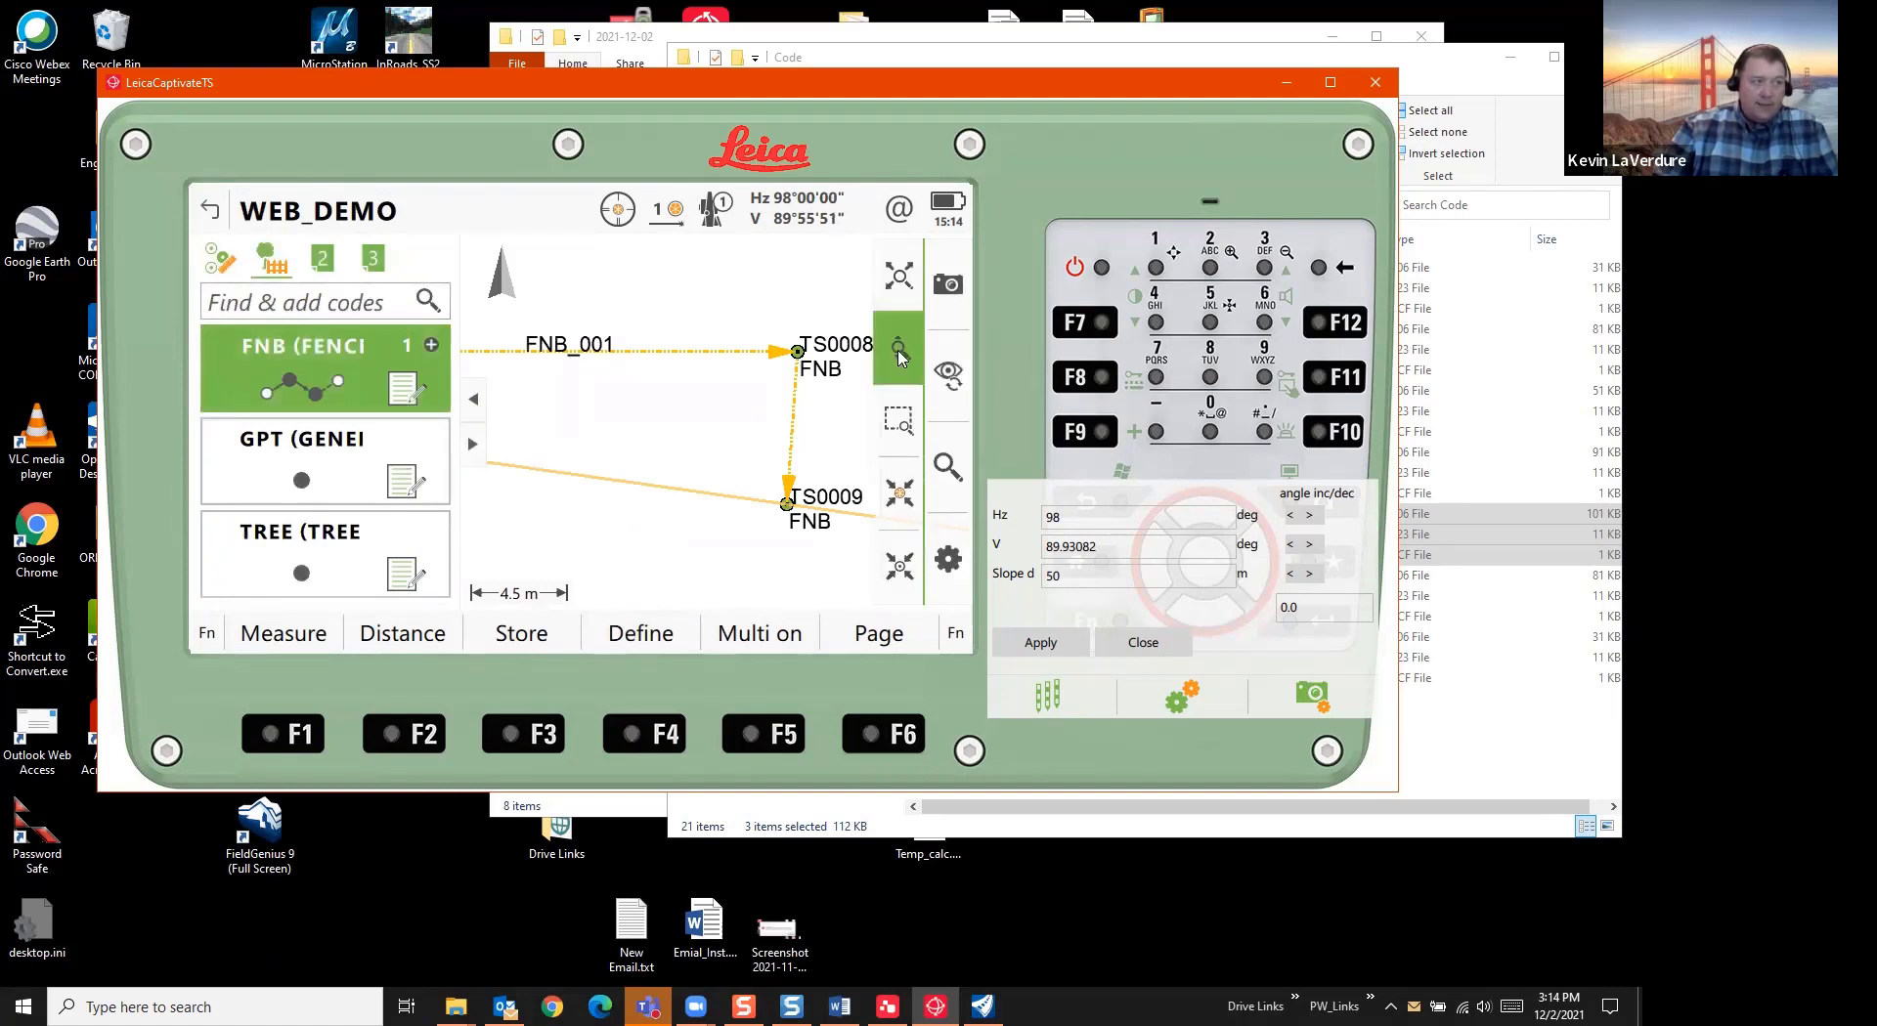
drag(821, 386, 800, 332)
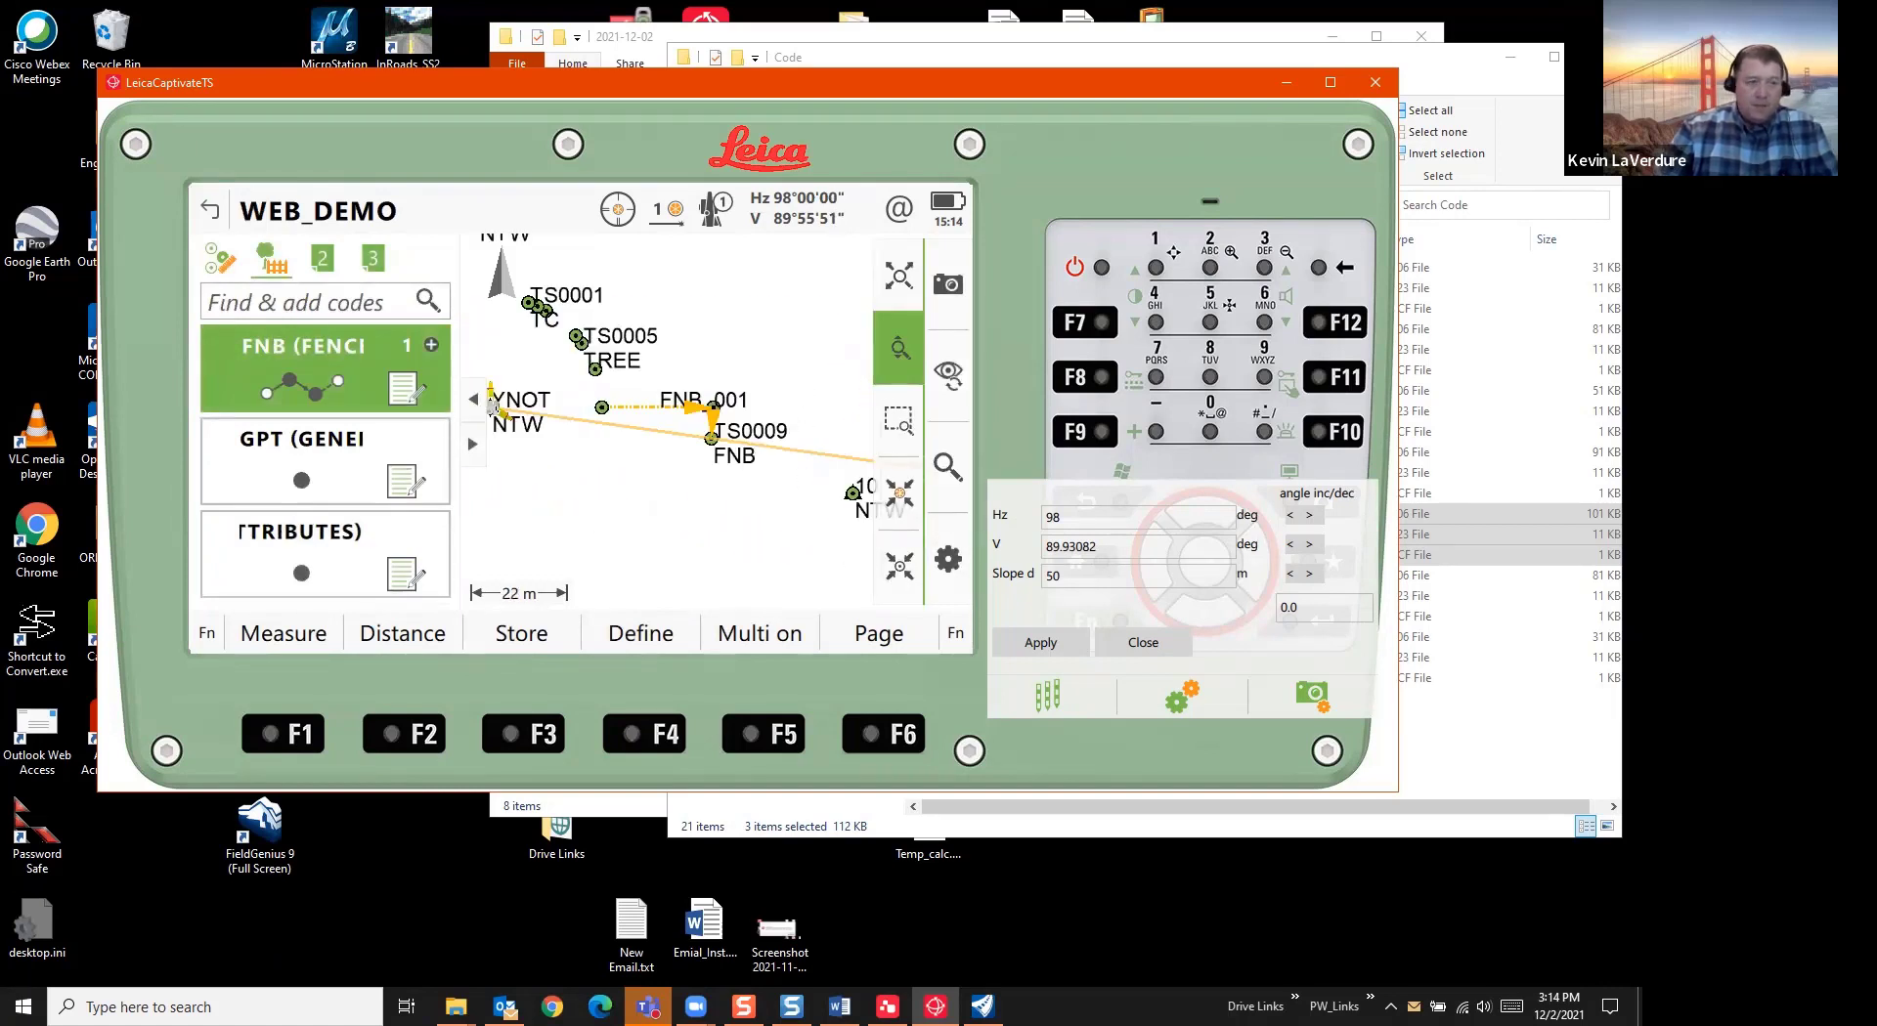
Switch to CodeCard_New_Attributes.pdf in Adobe Acrobat and examine the point feature codes with attributes at 150% zoom
click(1179, 64)
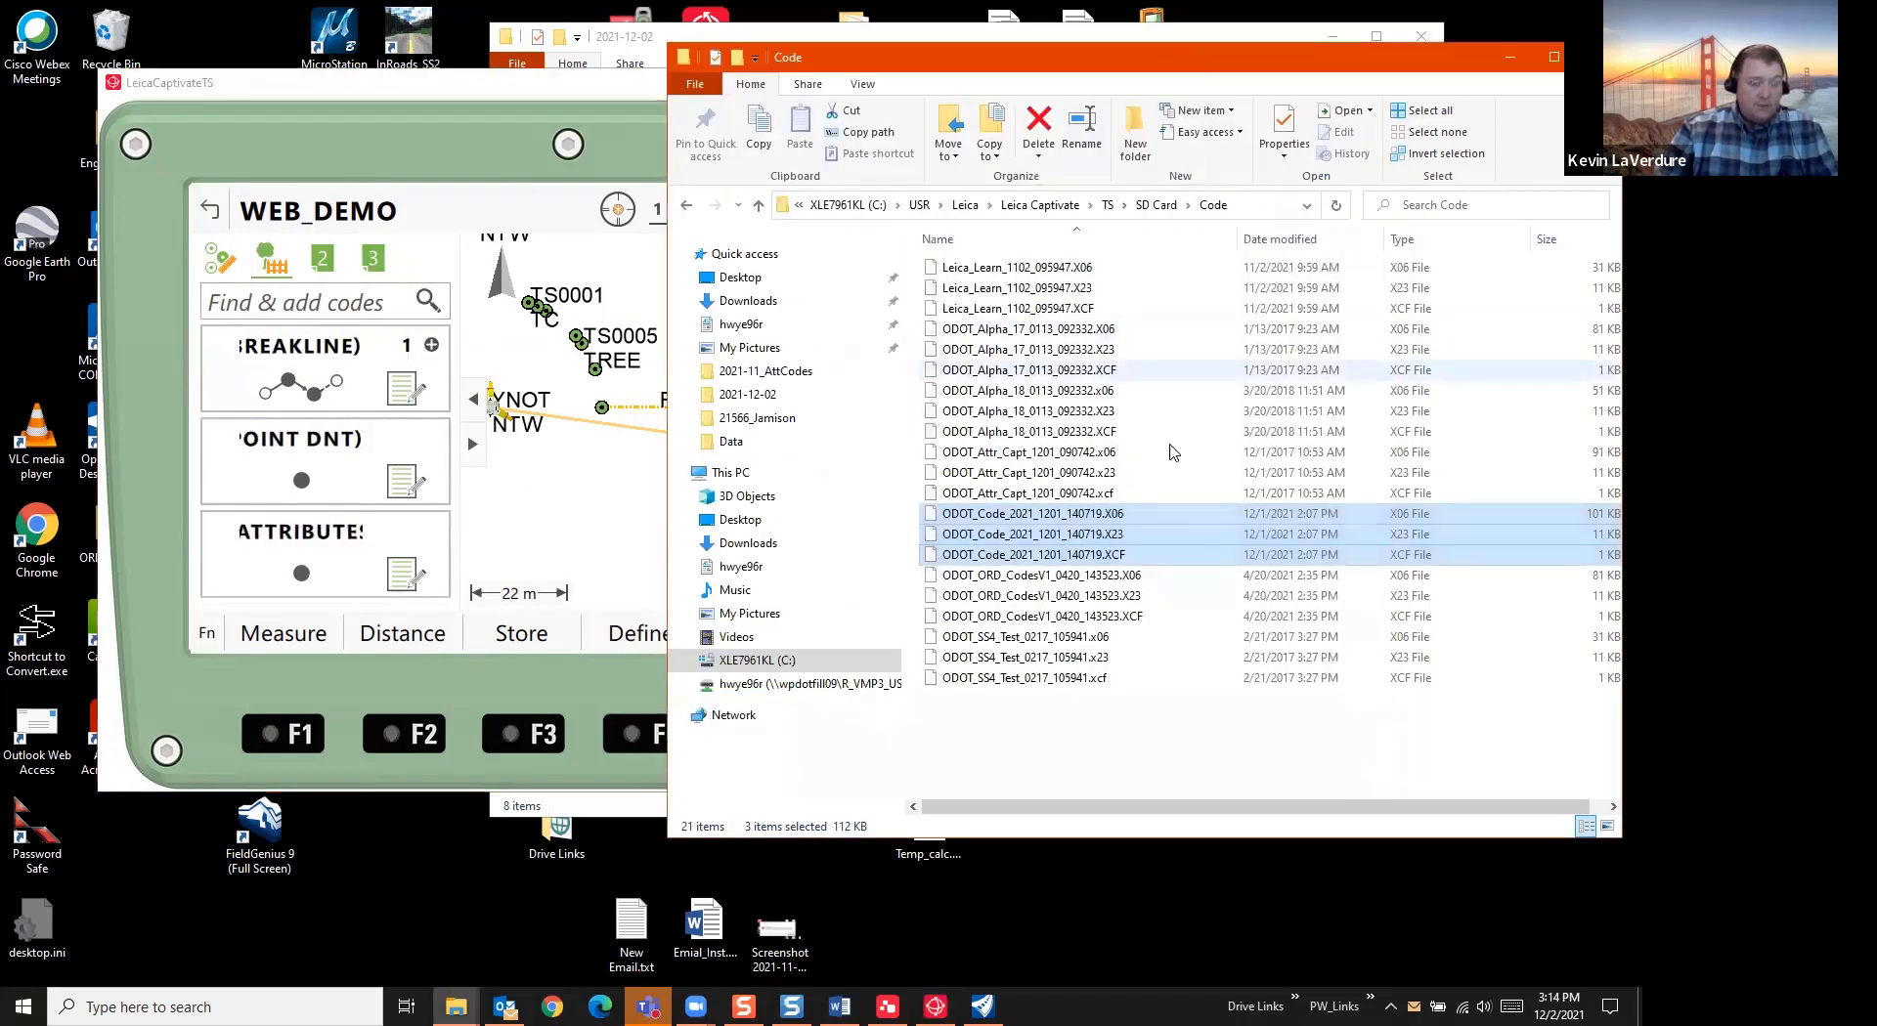
click(872, 41)
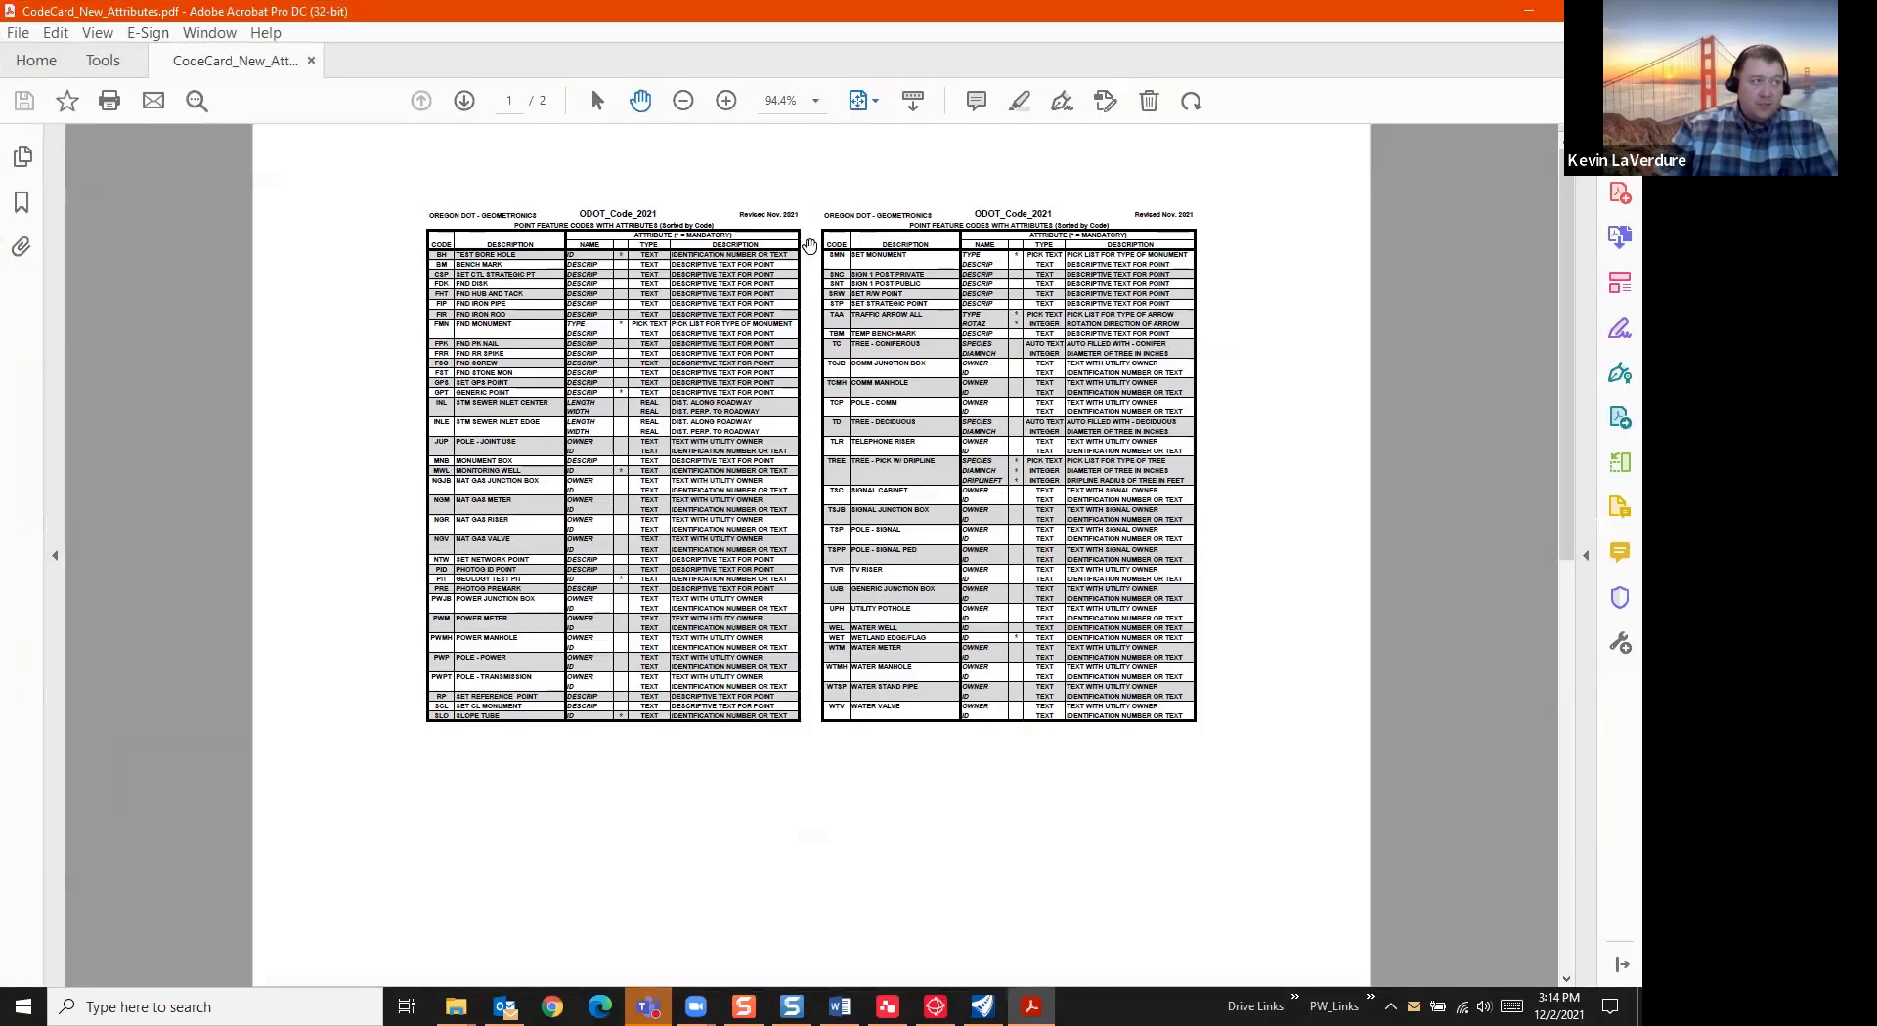
click(729, 98)
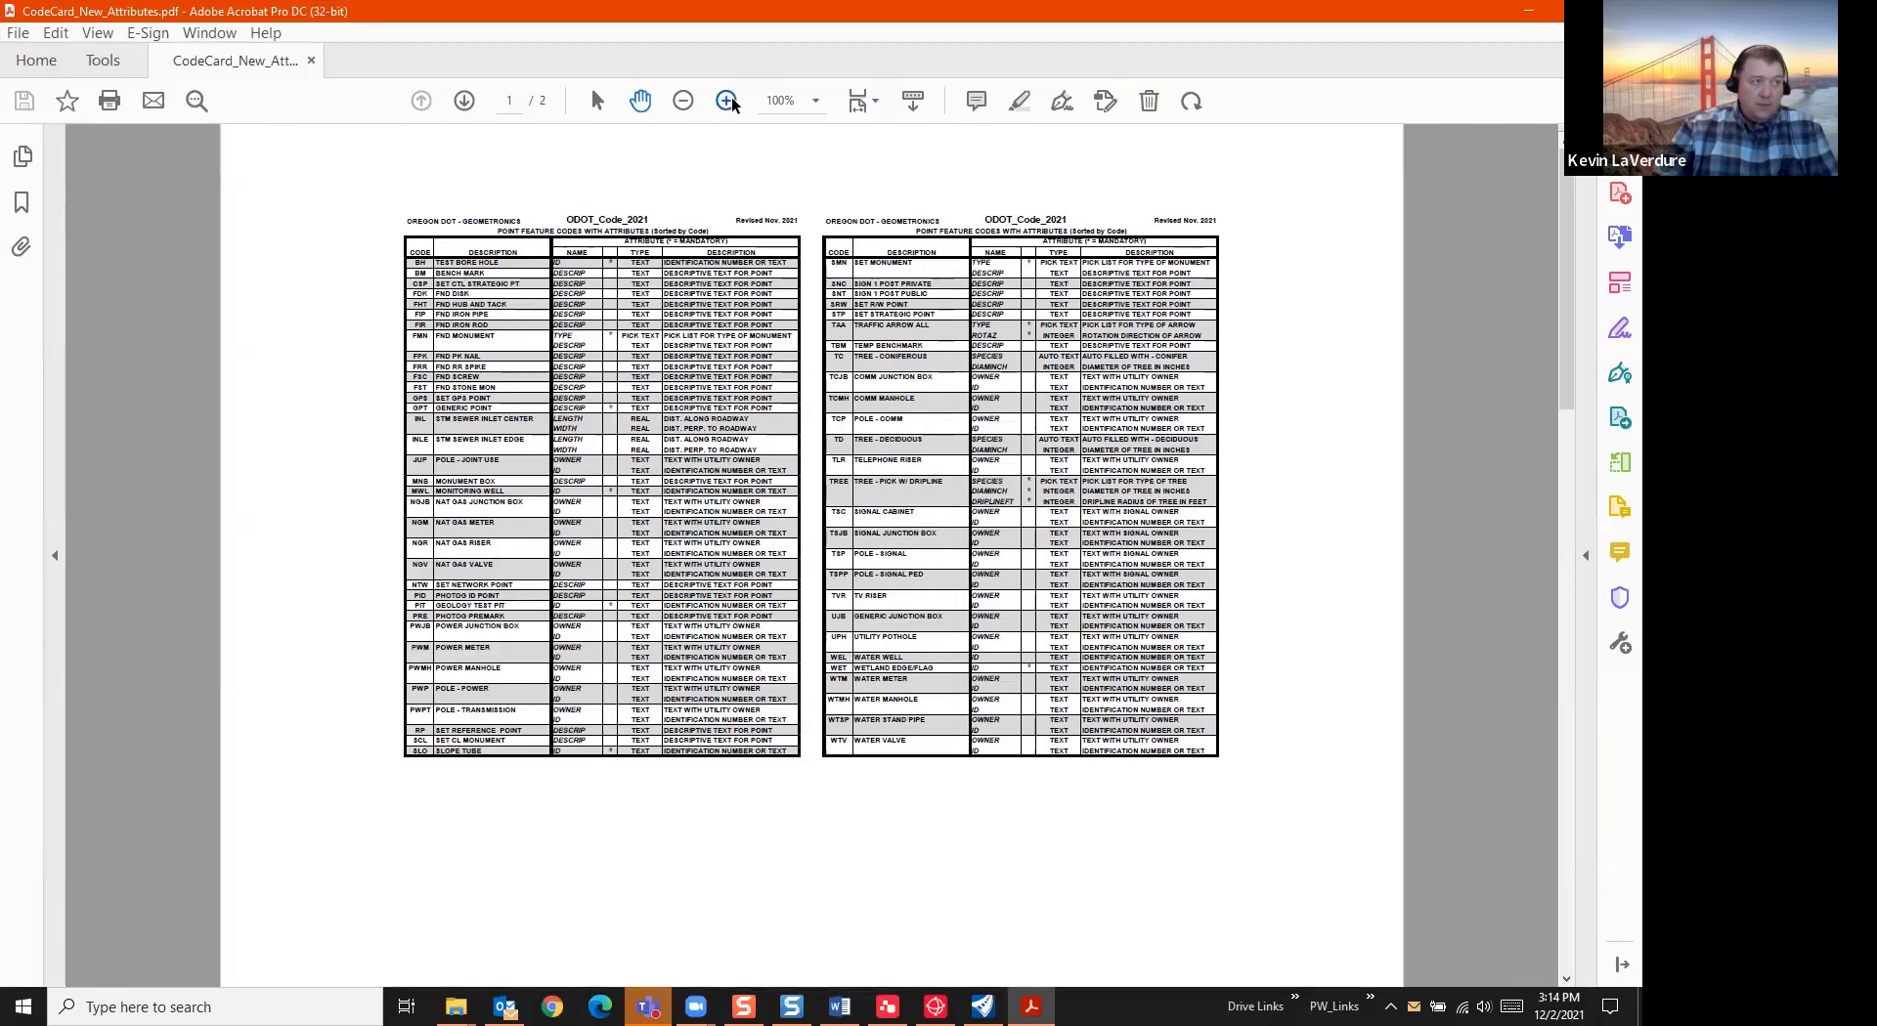
click(731, 97)
click(731, 97)
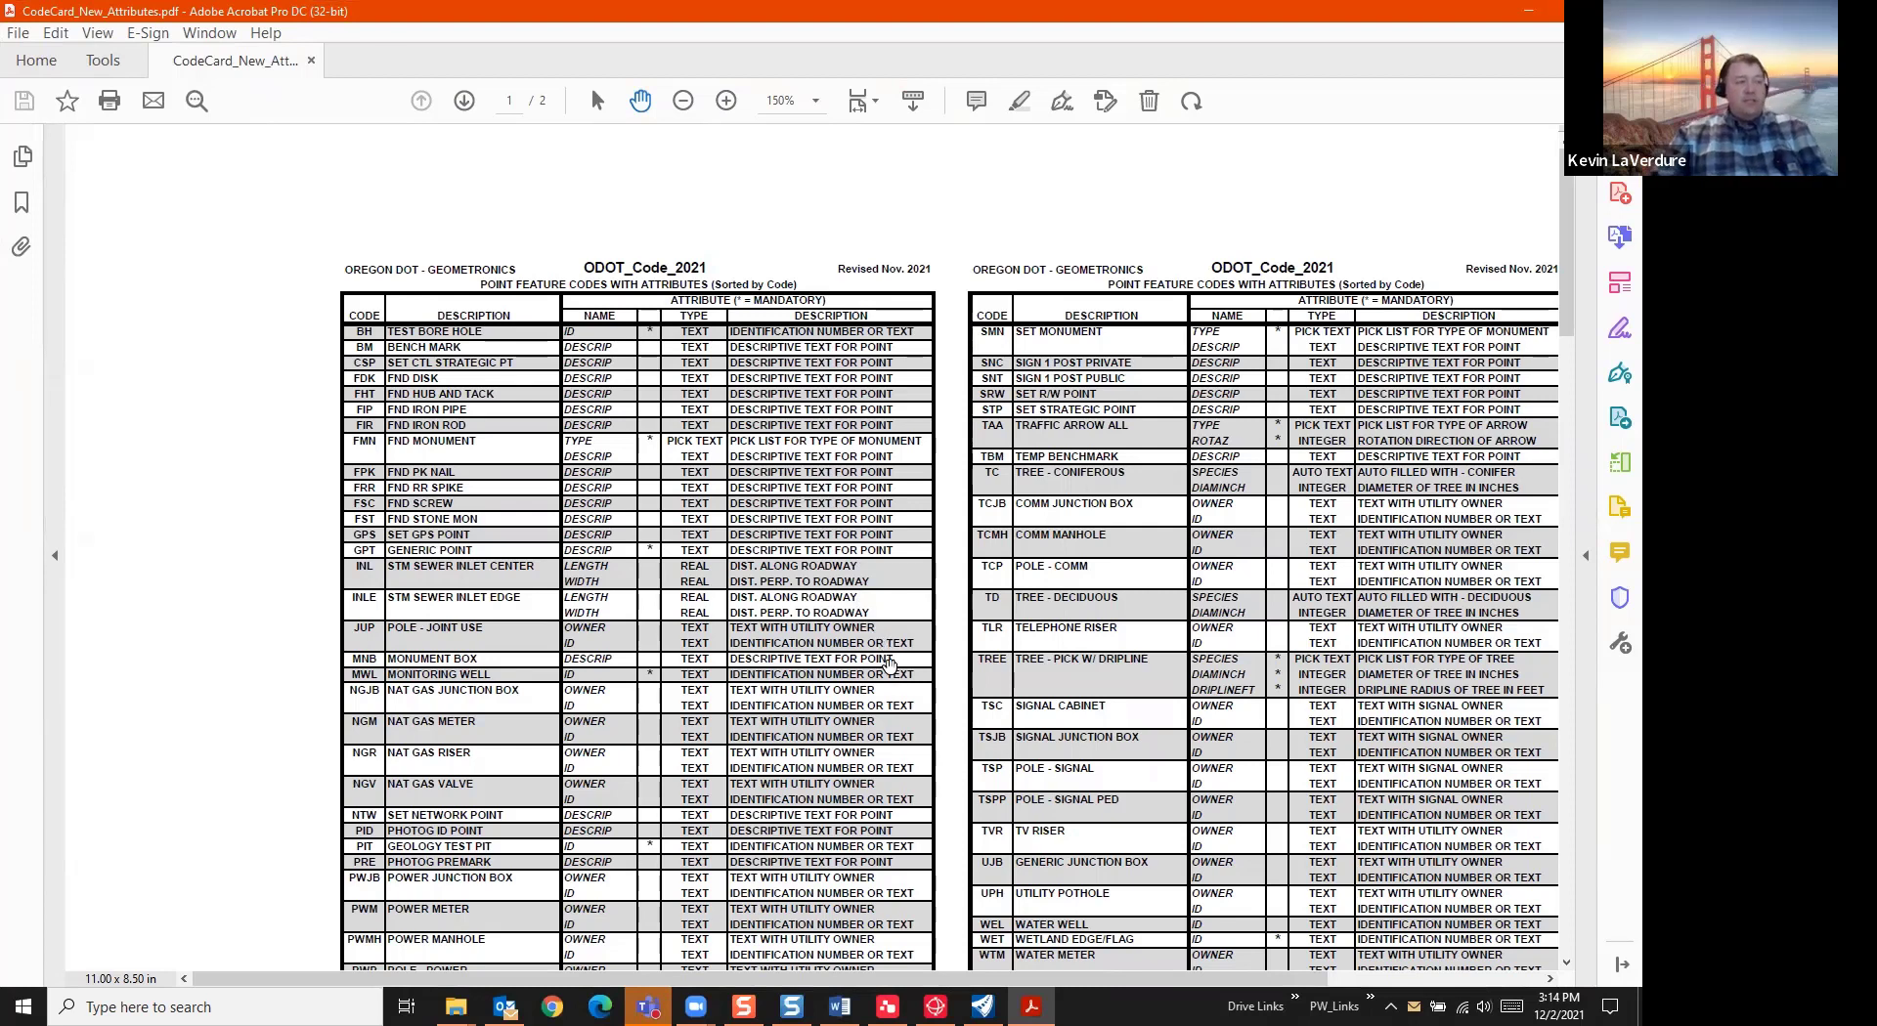
drag(961, 752, 937, 636)
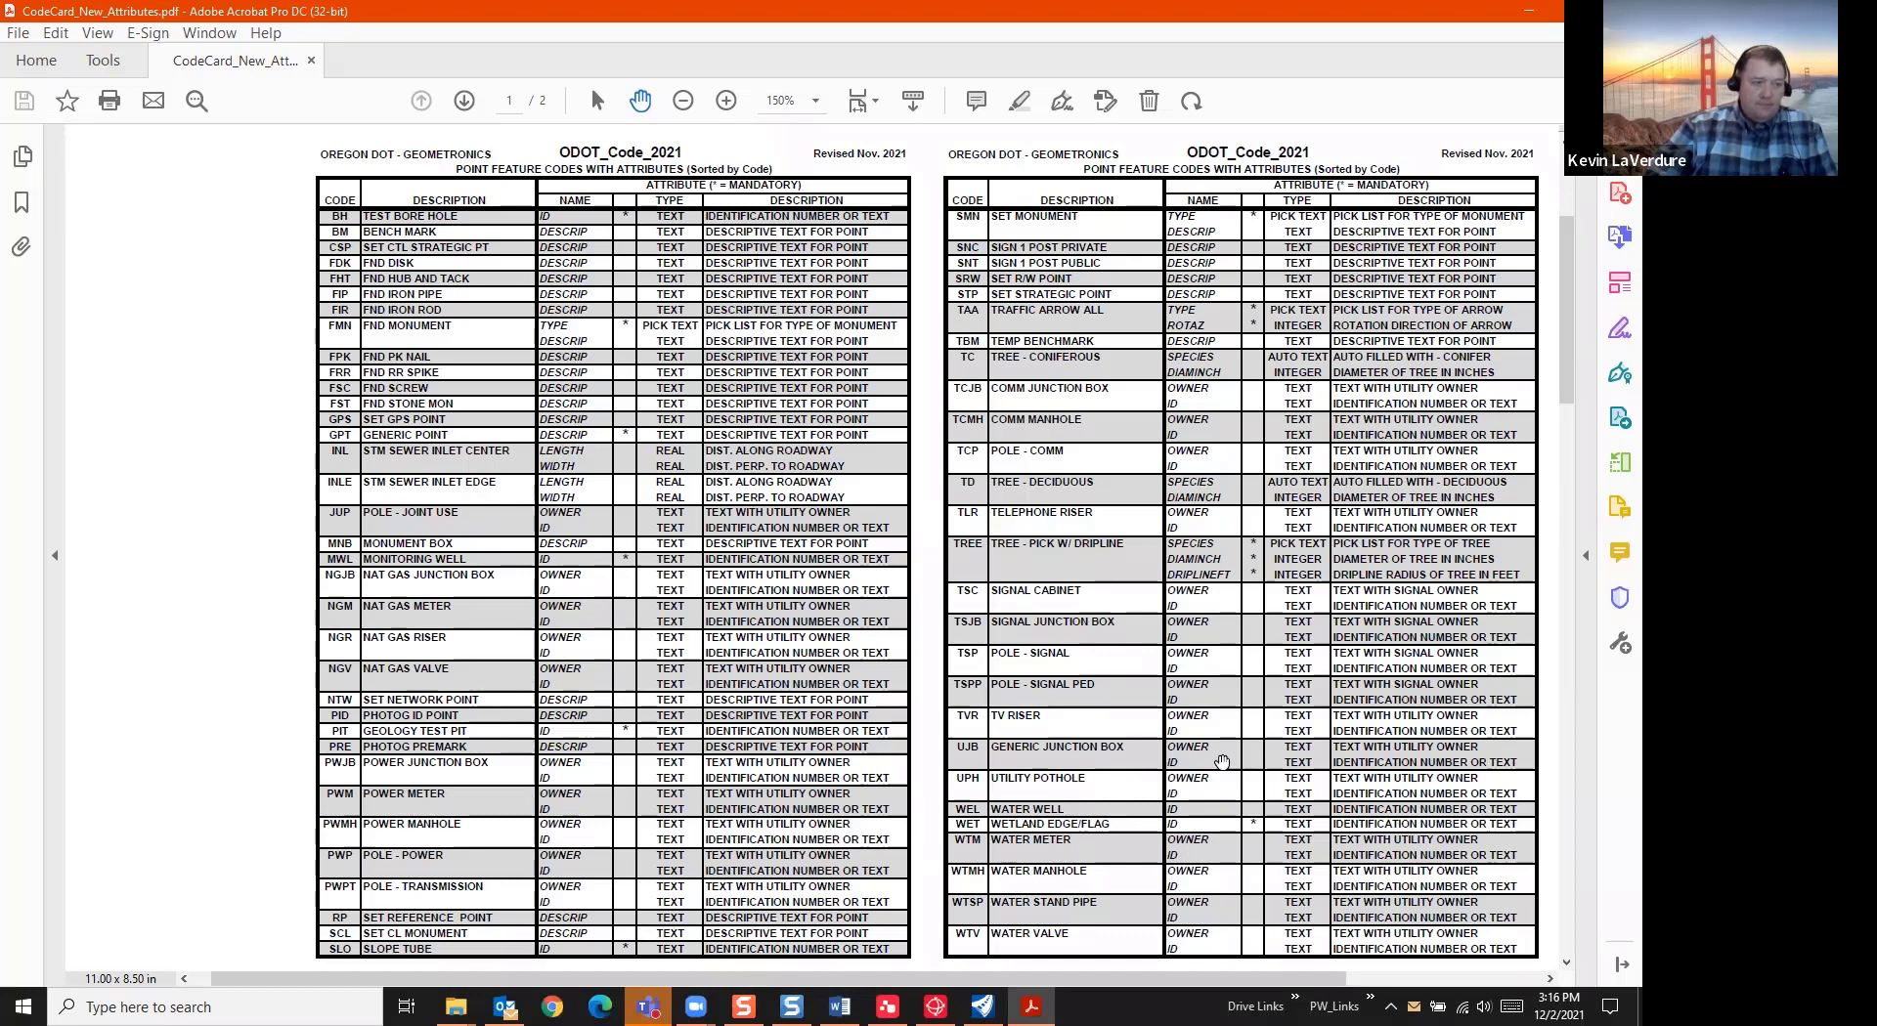
Examine the line feature codes with attributes on page 2 of the code card
scroll(1191, 738, down, 3)
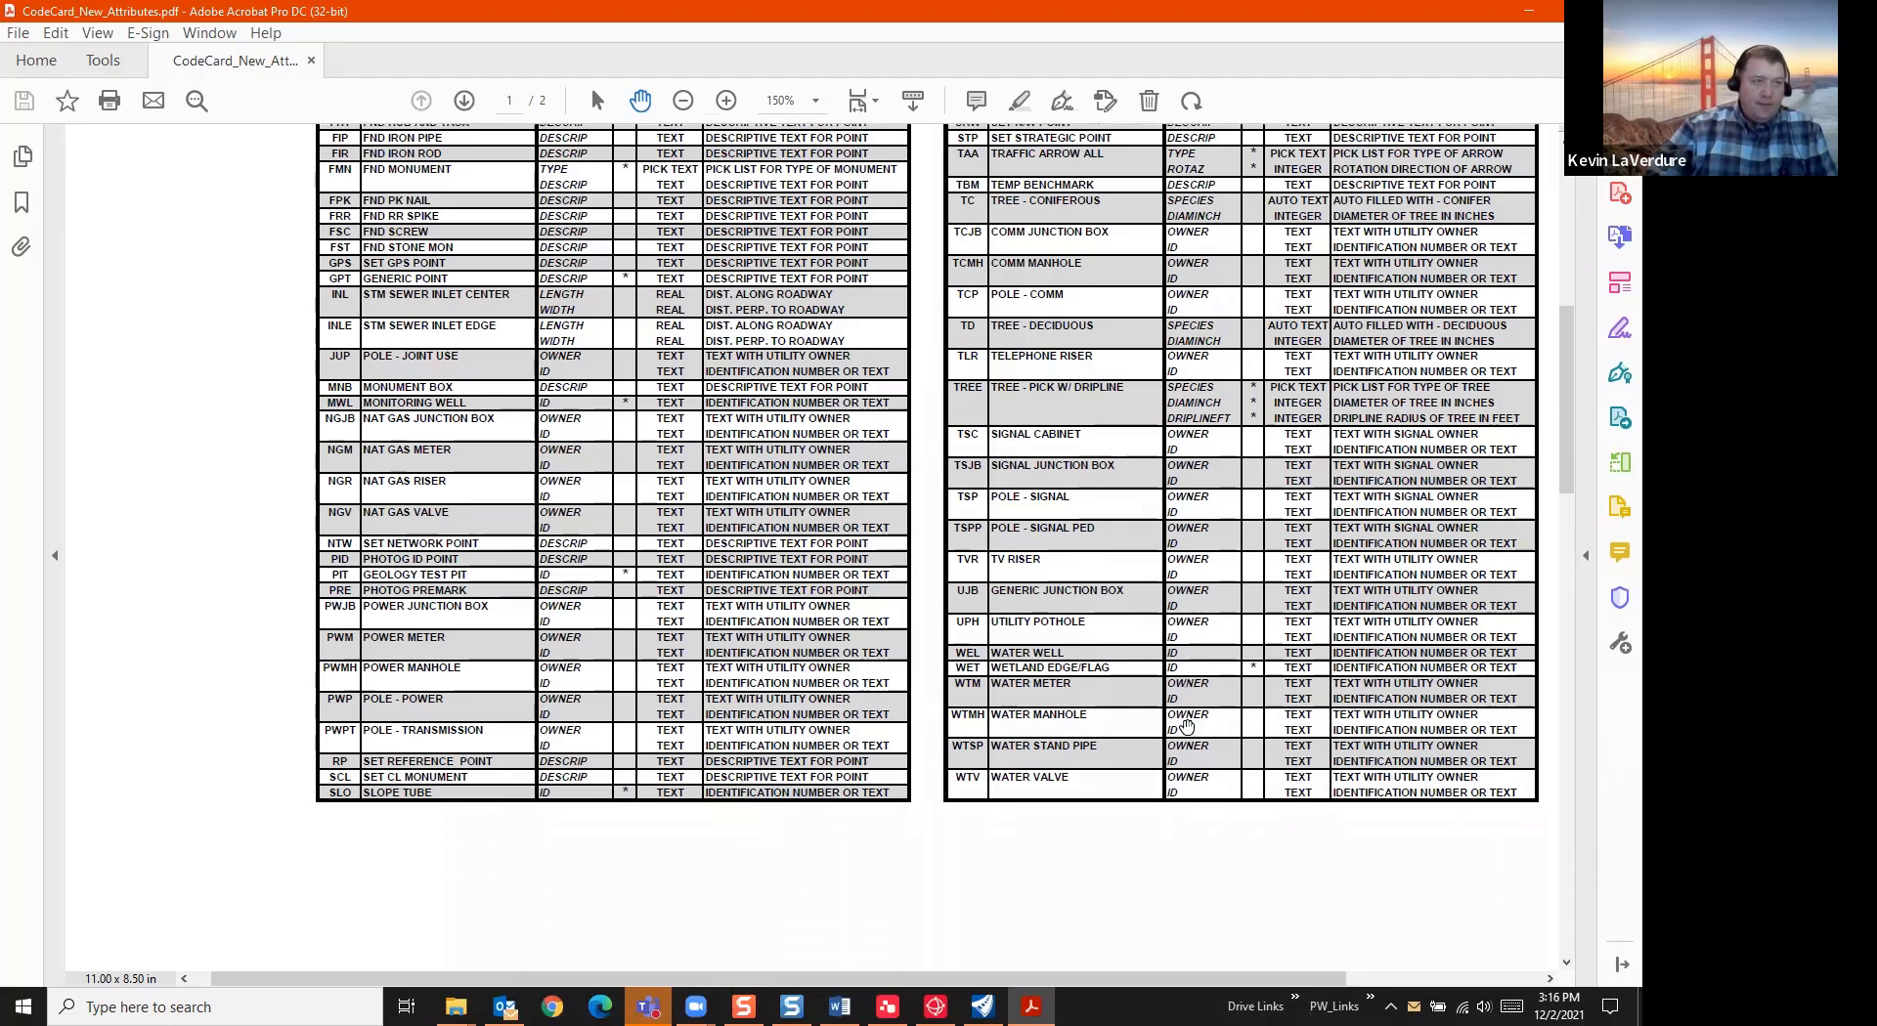
scroll(1186, 725, down, 10)
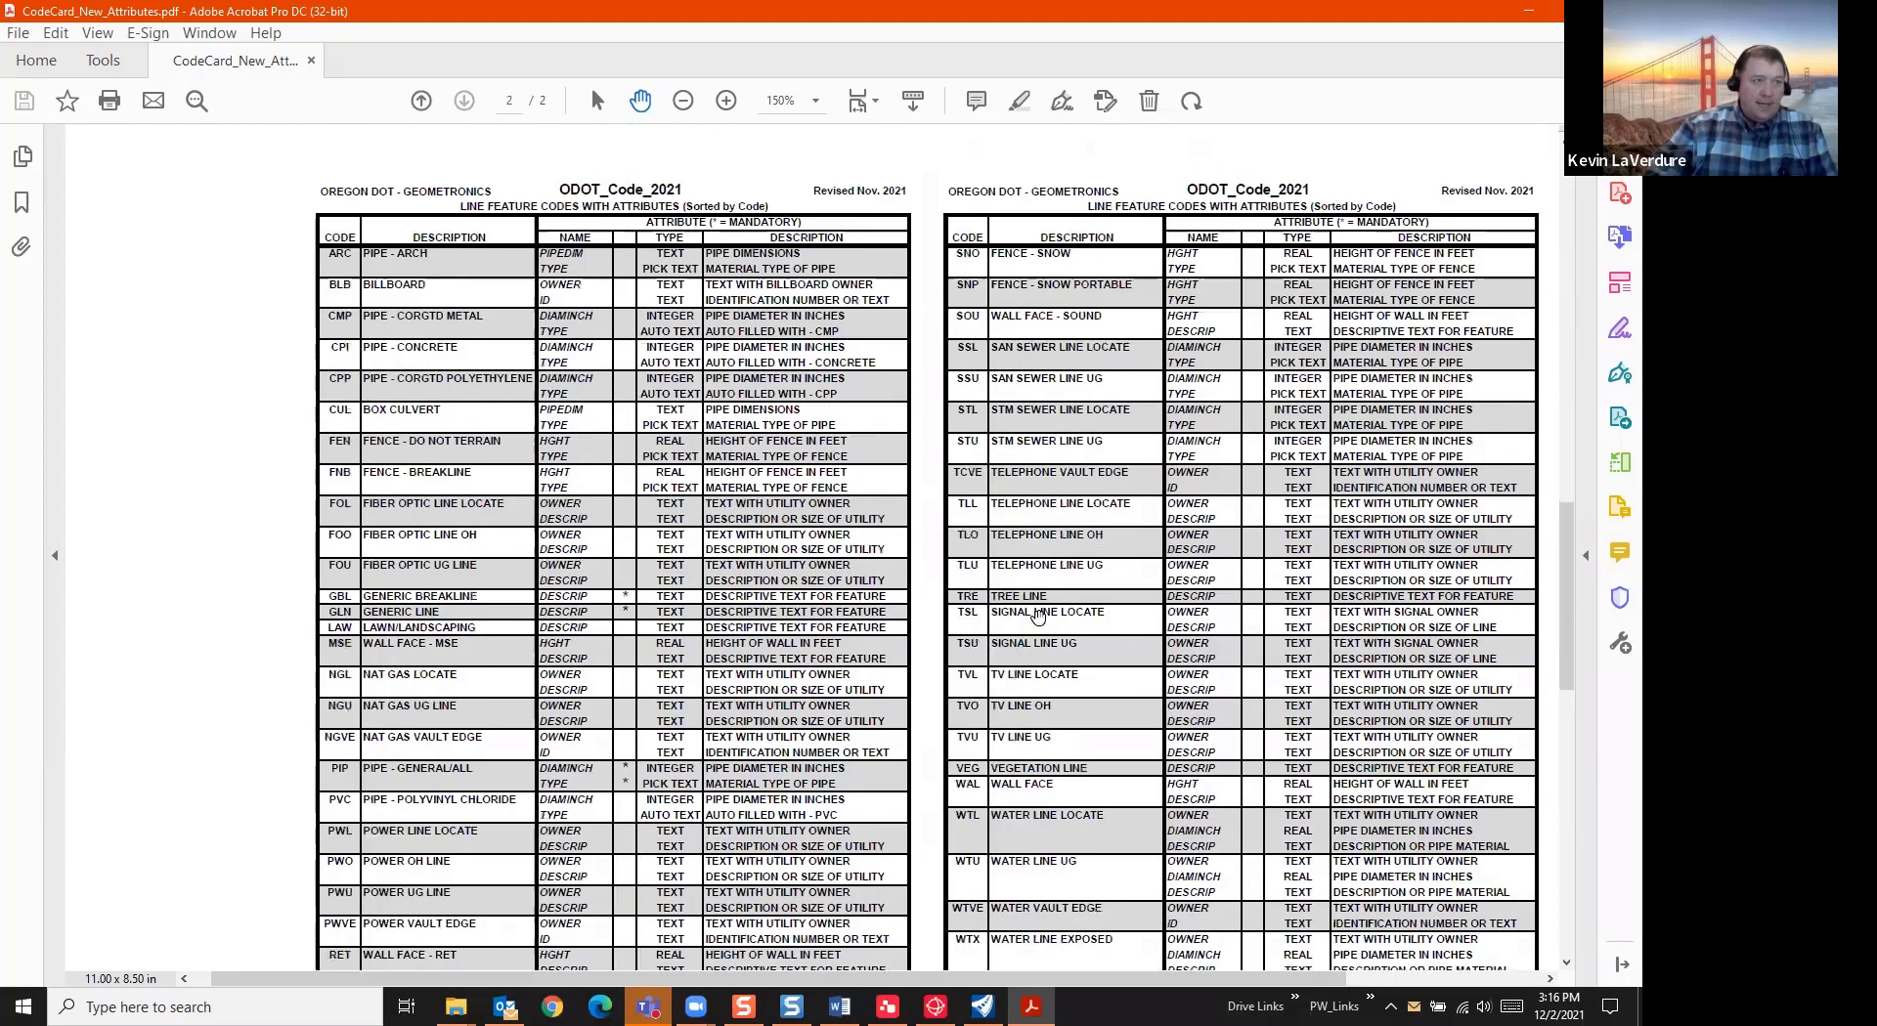
scroll(1039, 614, down, 1)
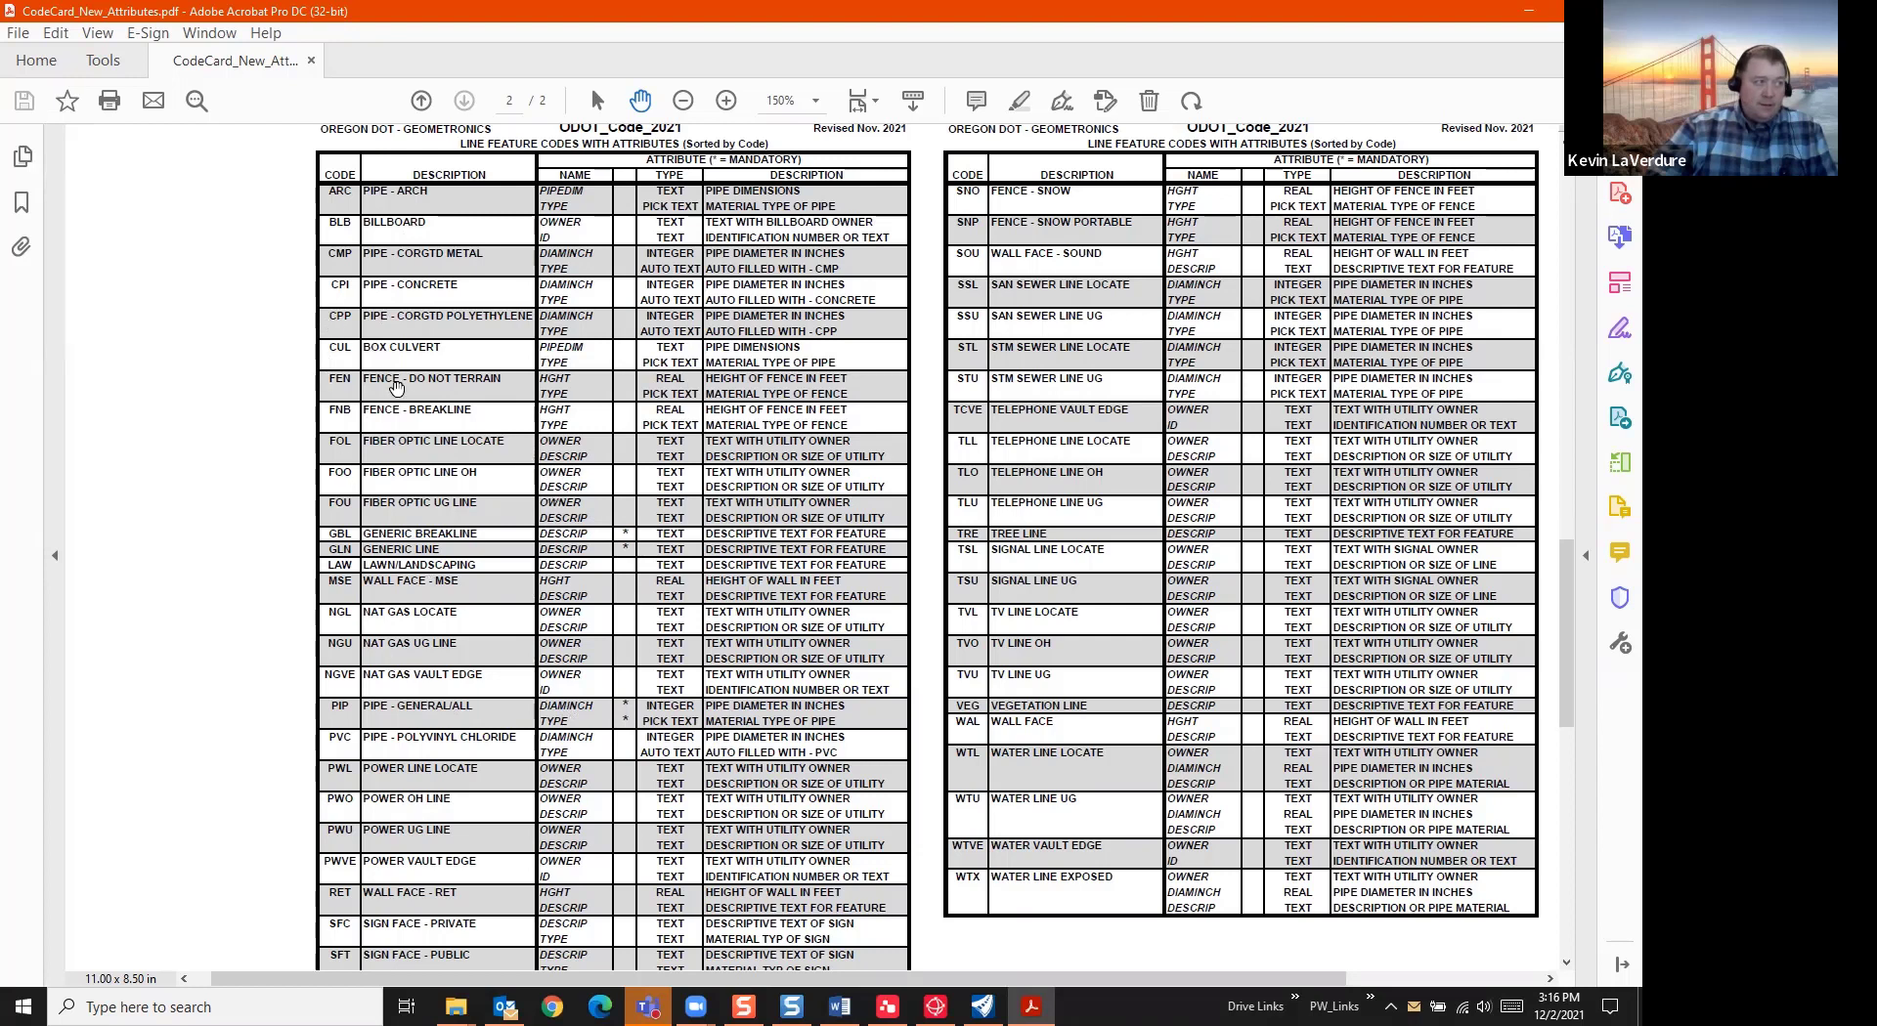
Review the line feature codes on page 2 and the point feature codes on page 1 of the code card
scroll(456, 543, down, 1)
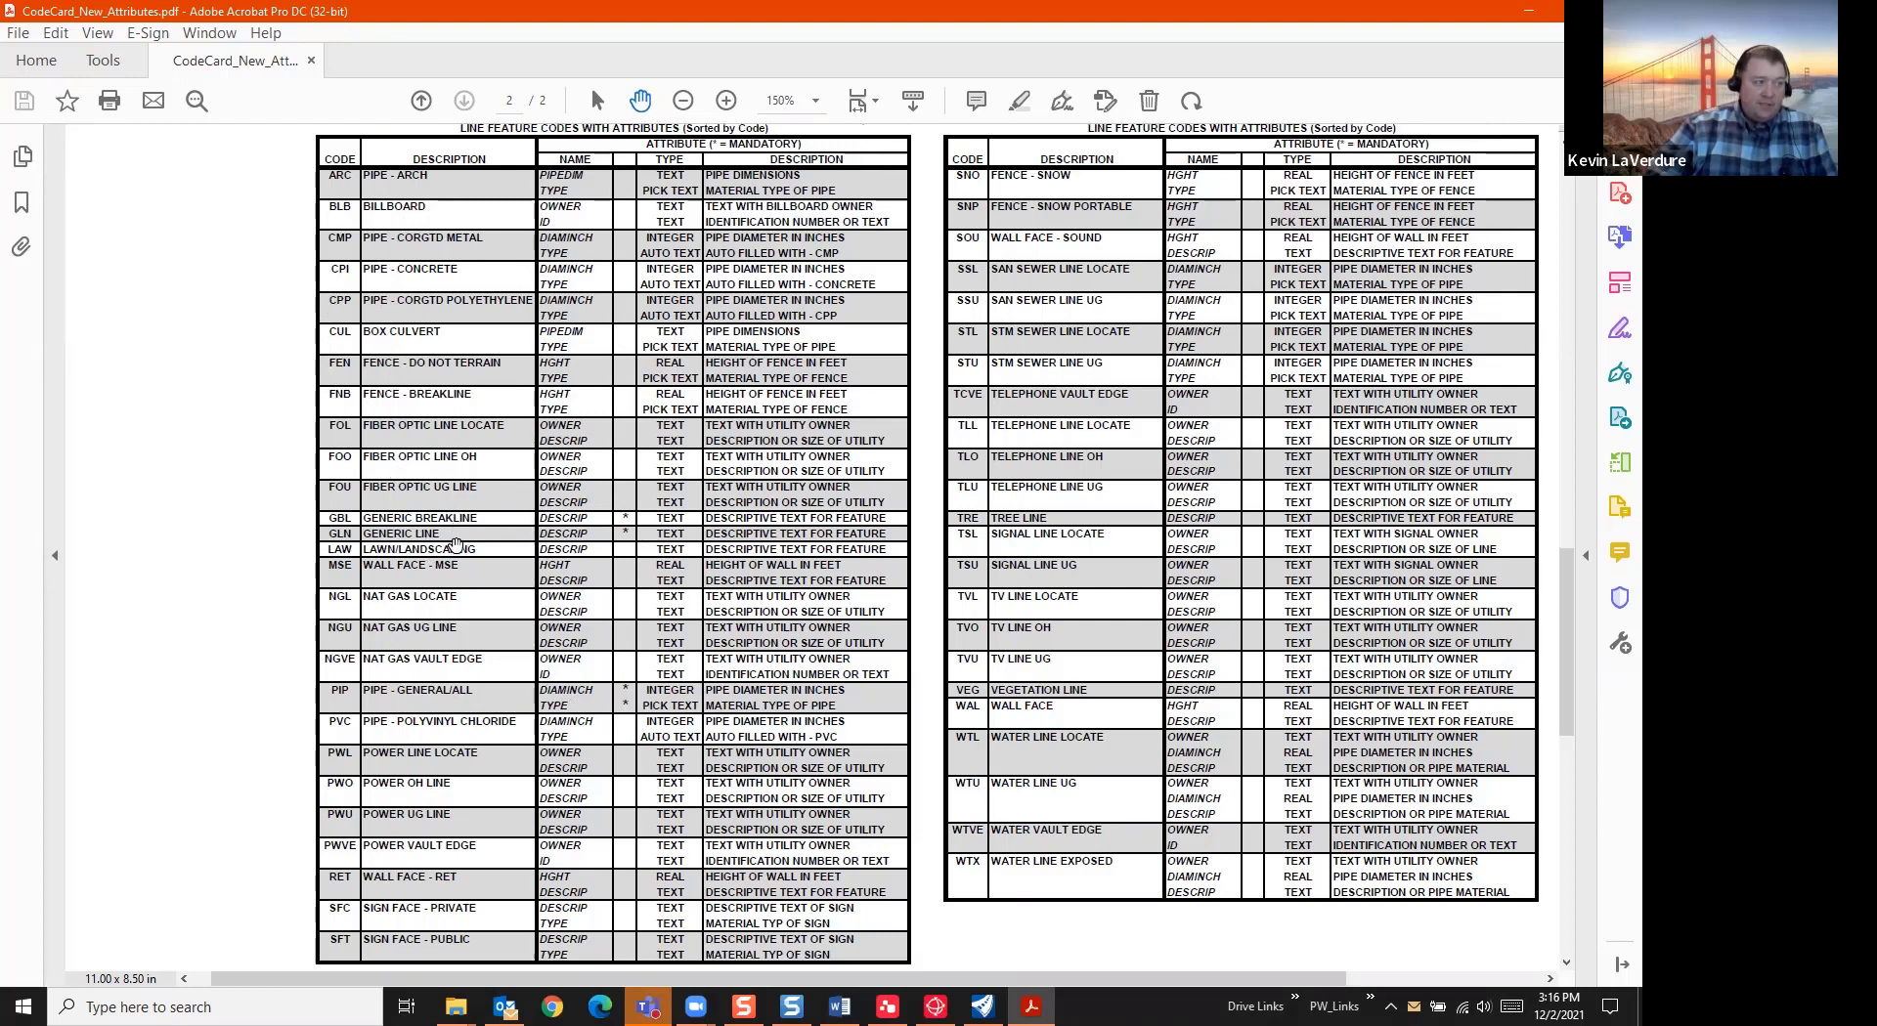
scroll(455, 543, down, 1)
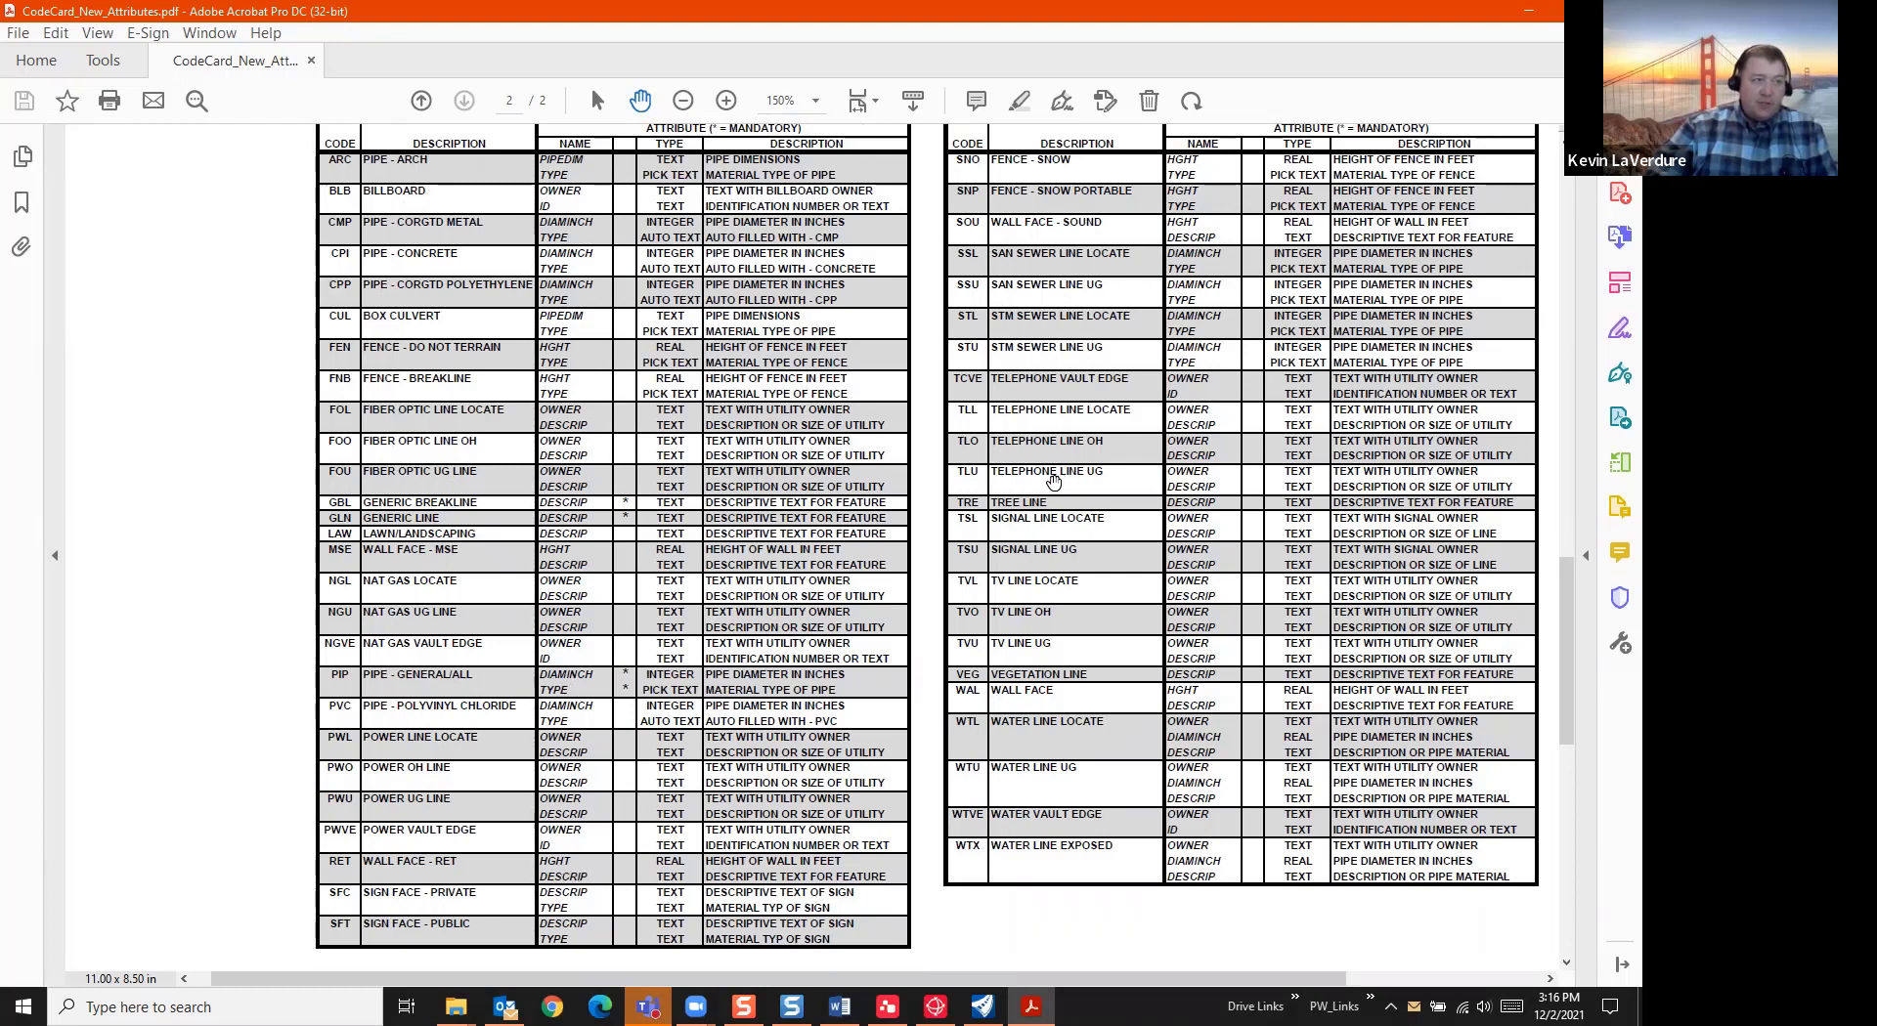
scroll(597, 812, up, 1)
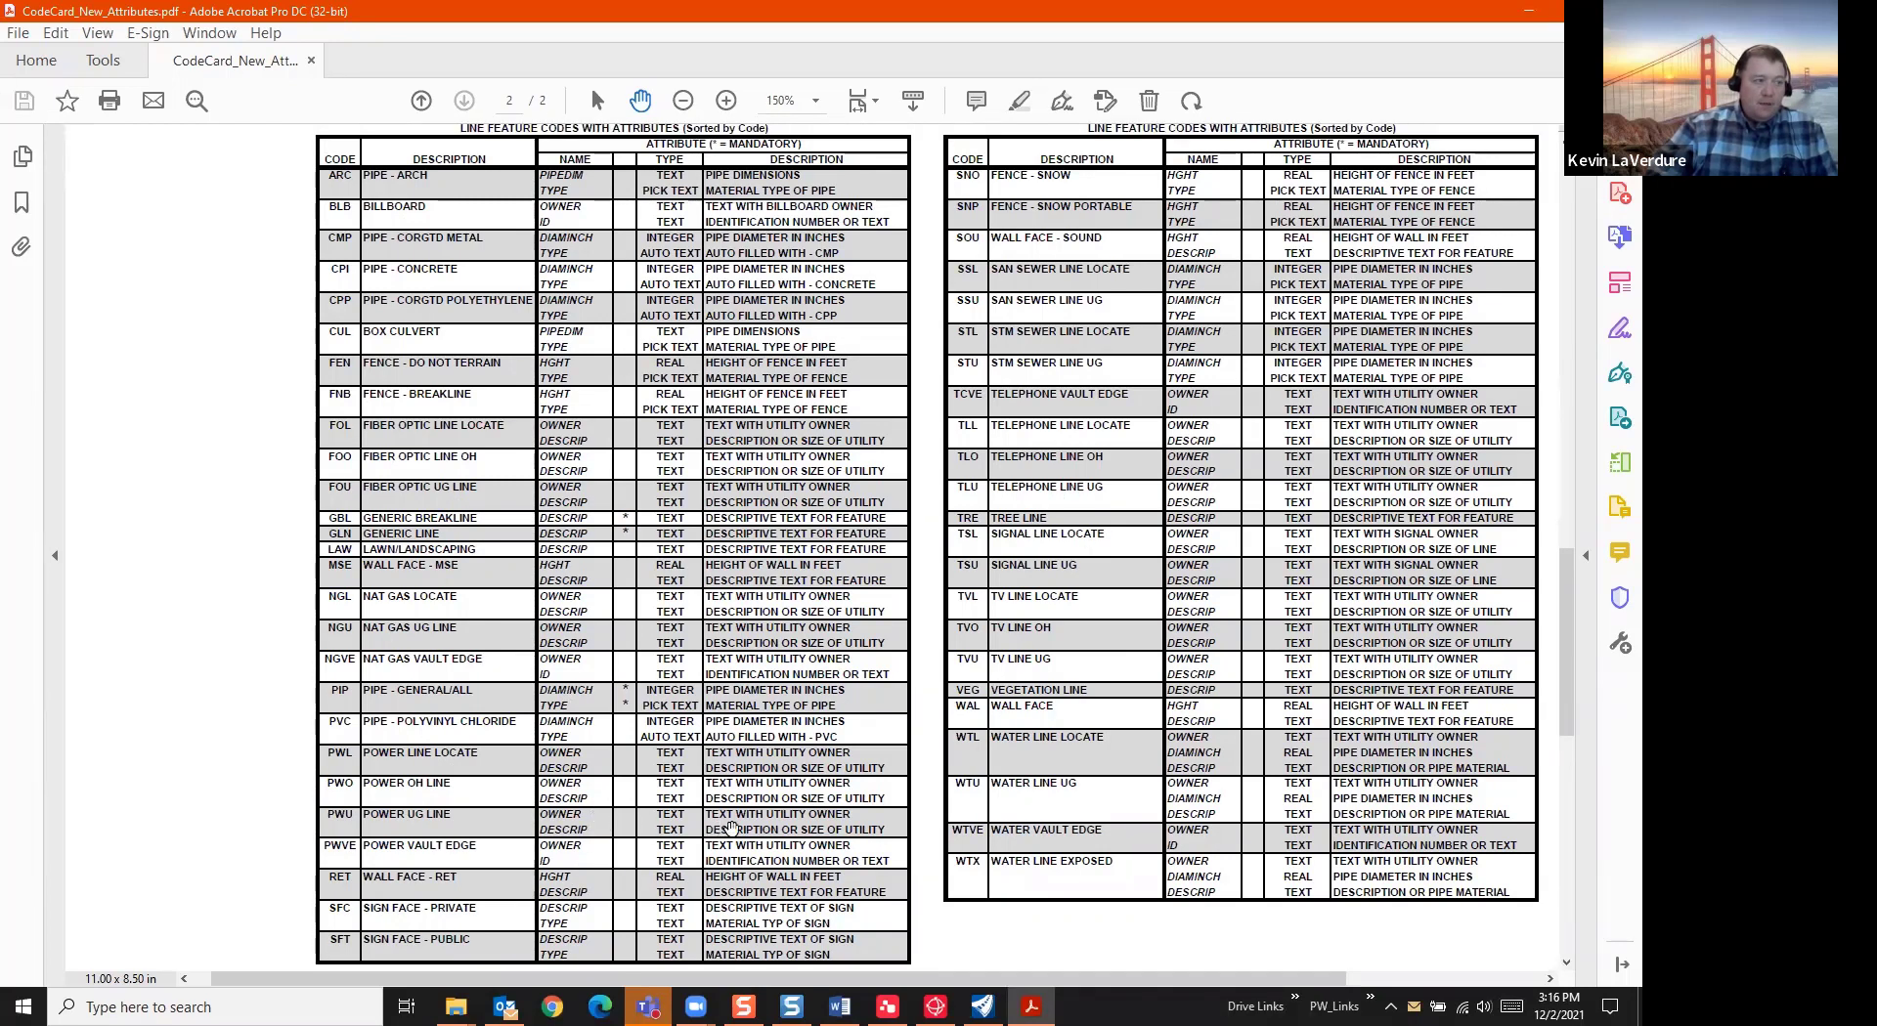
scroll(782, 472, up, 3)
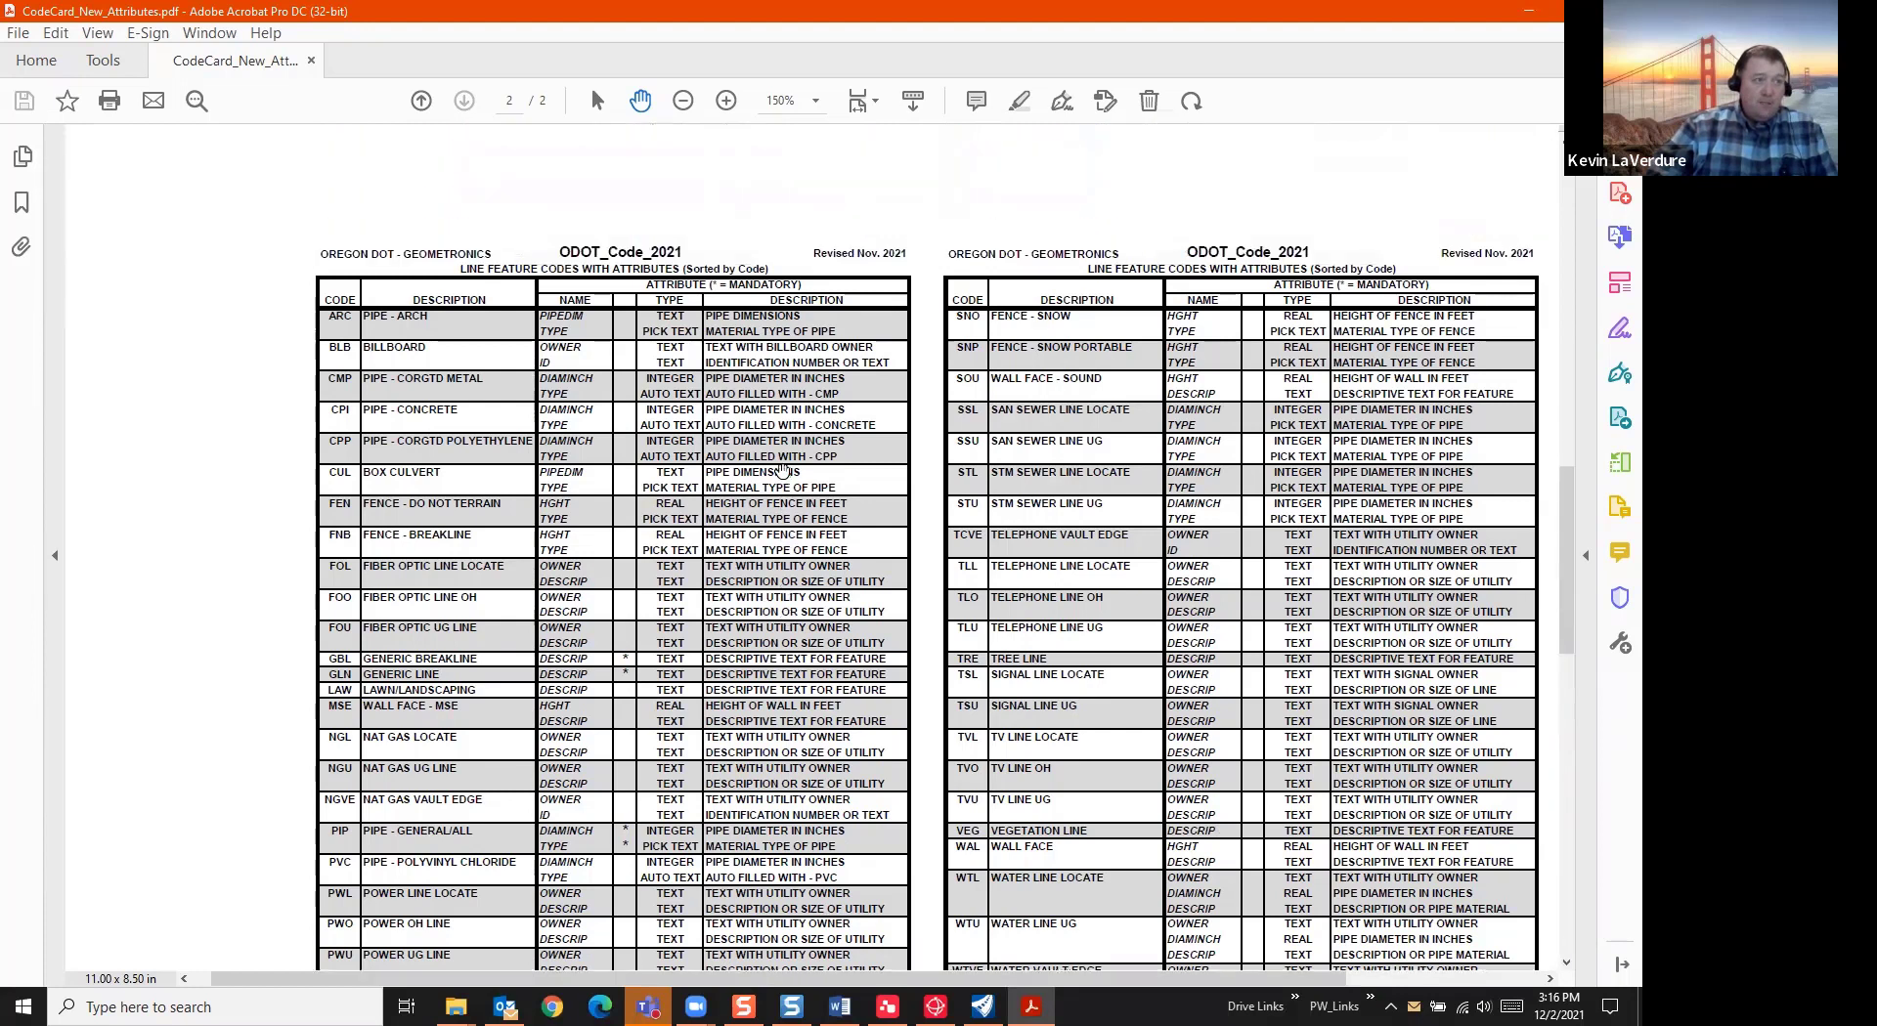
scroll(782, 472, up, 15)
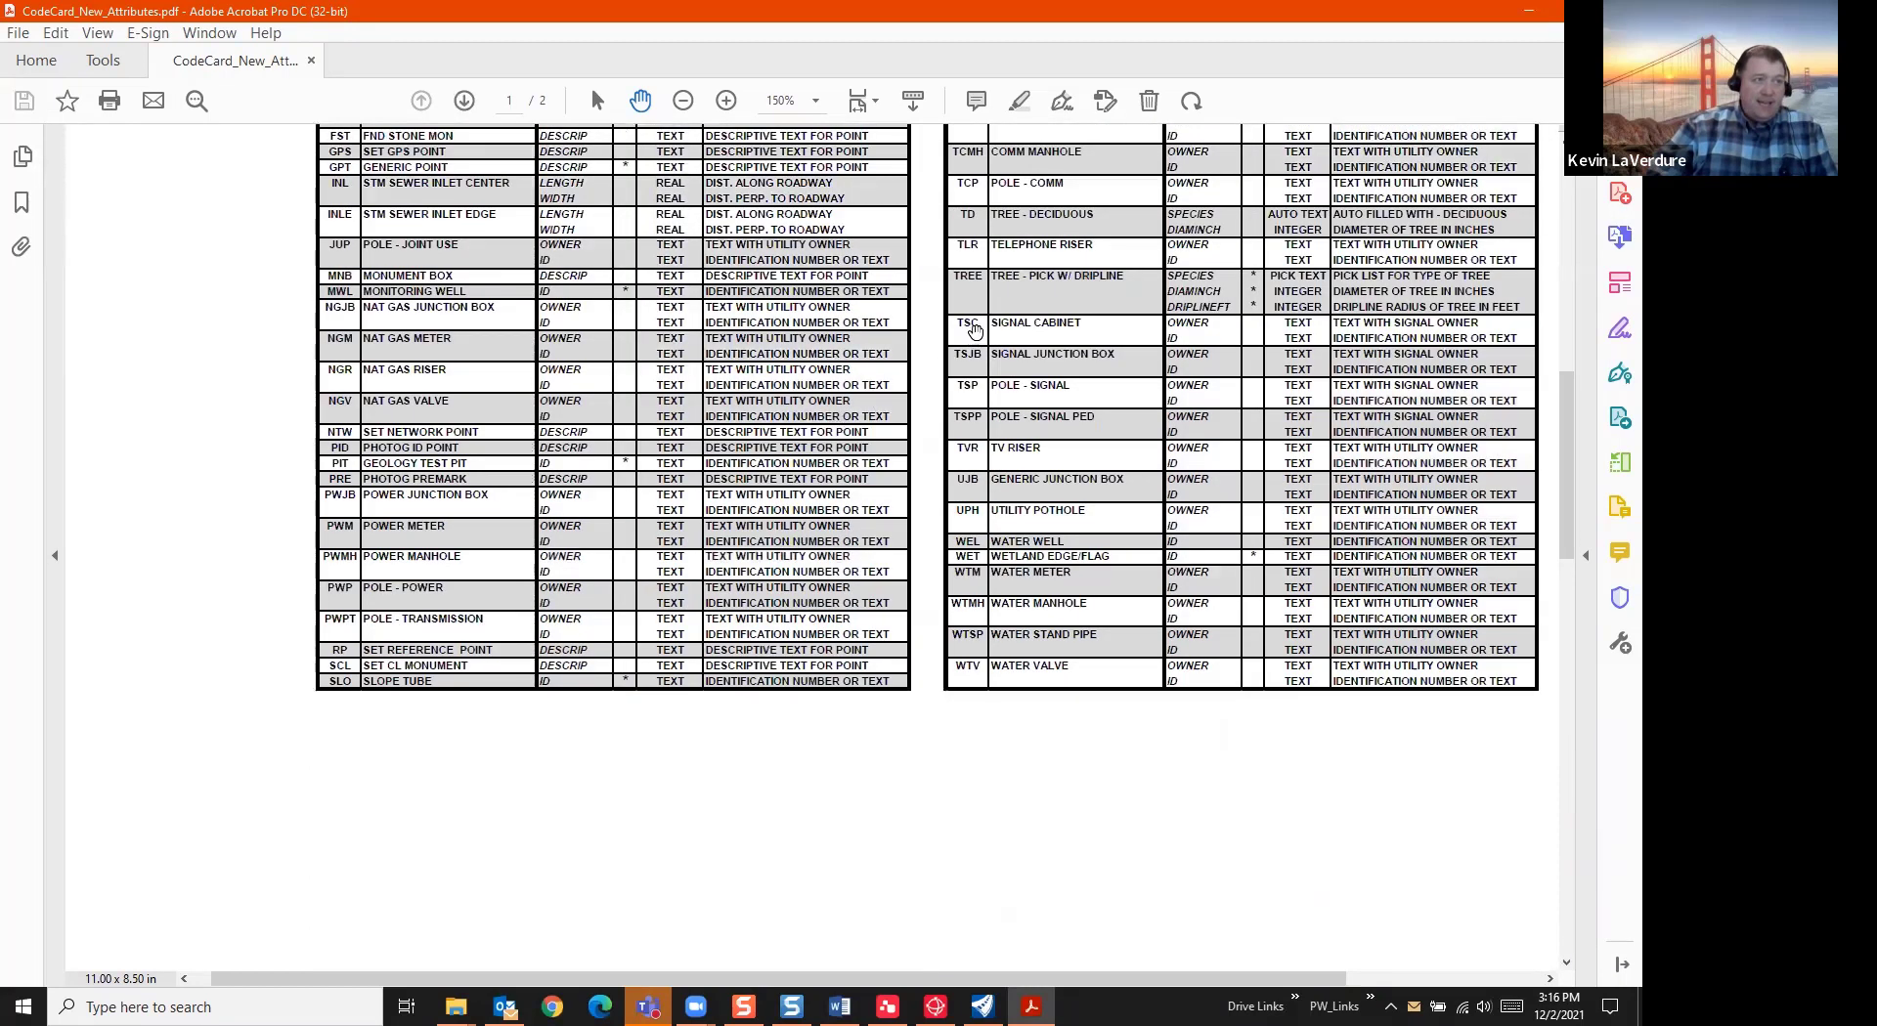
scroll(975, 328, up, 3)
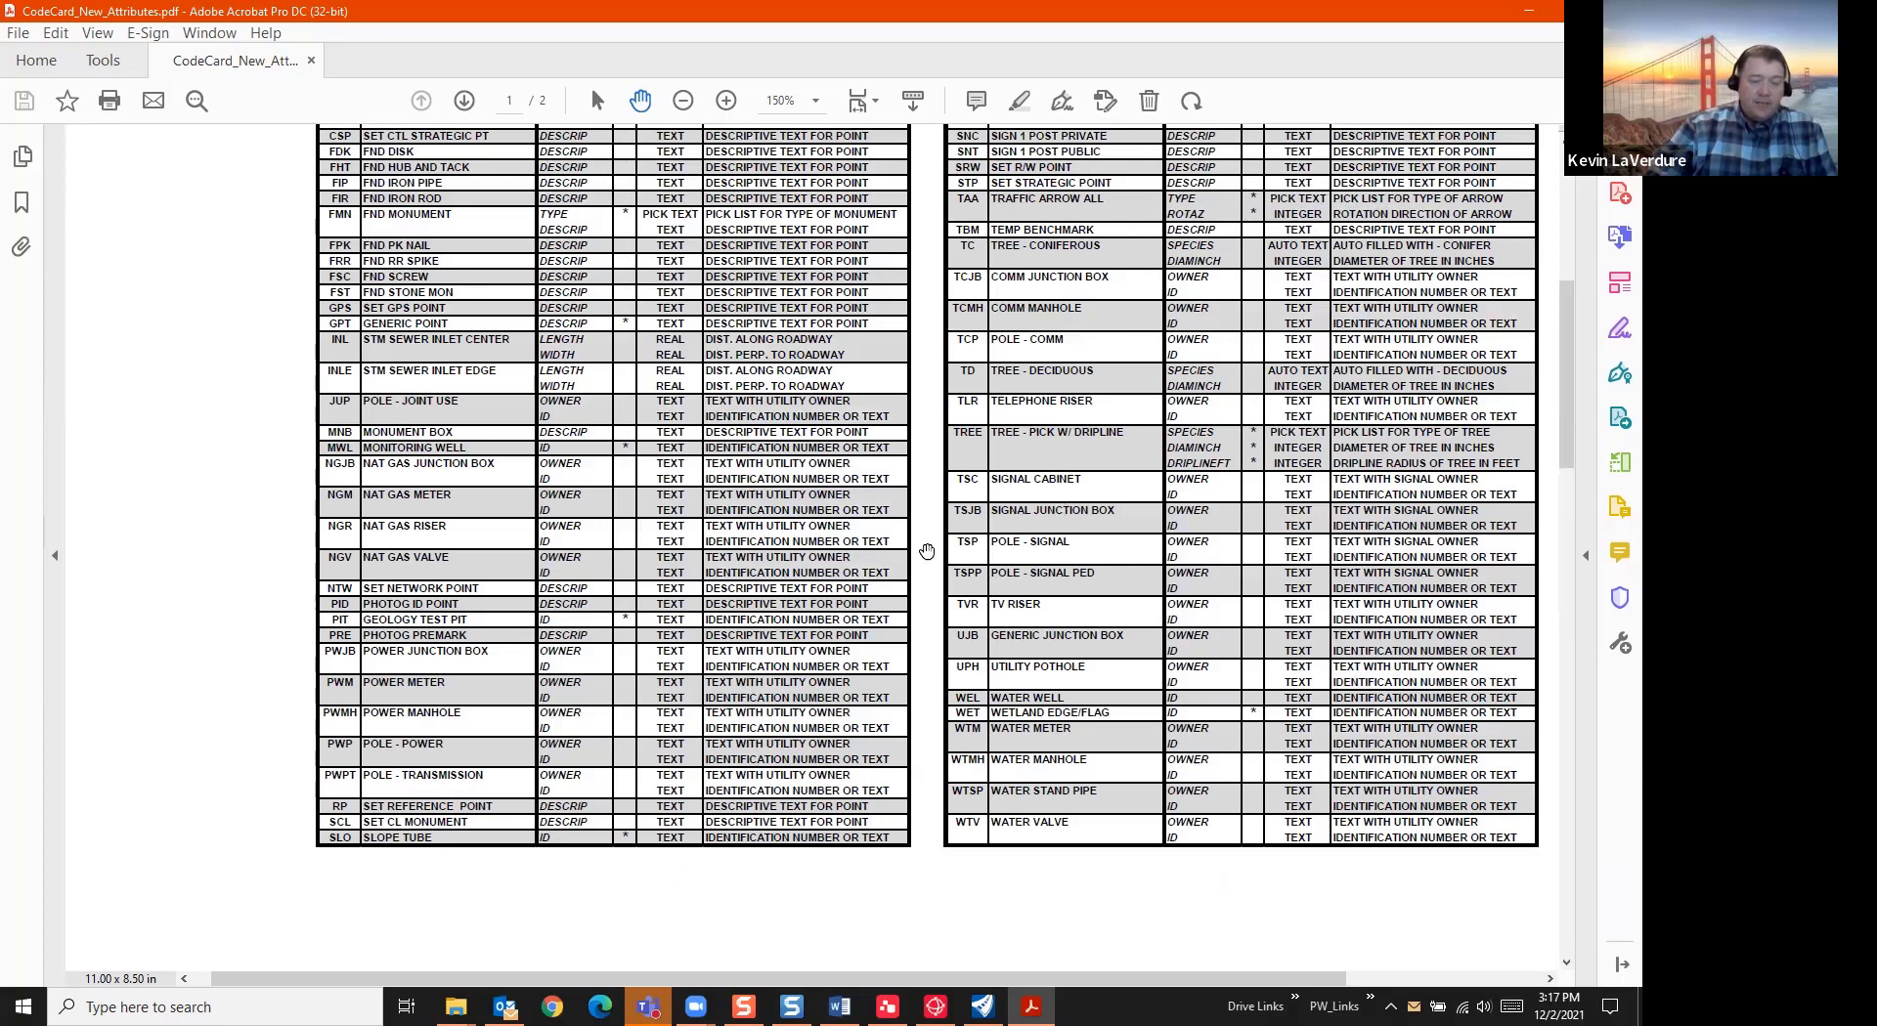
scroll(931, 552, down, 10)
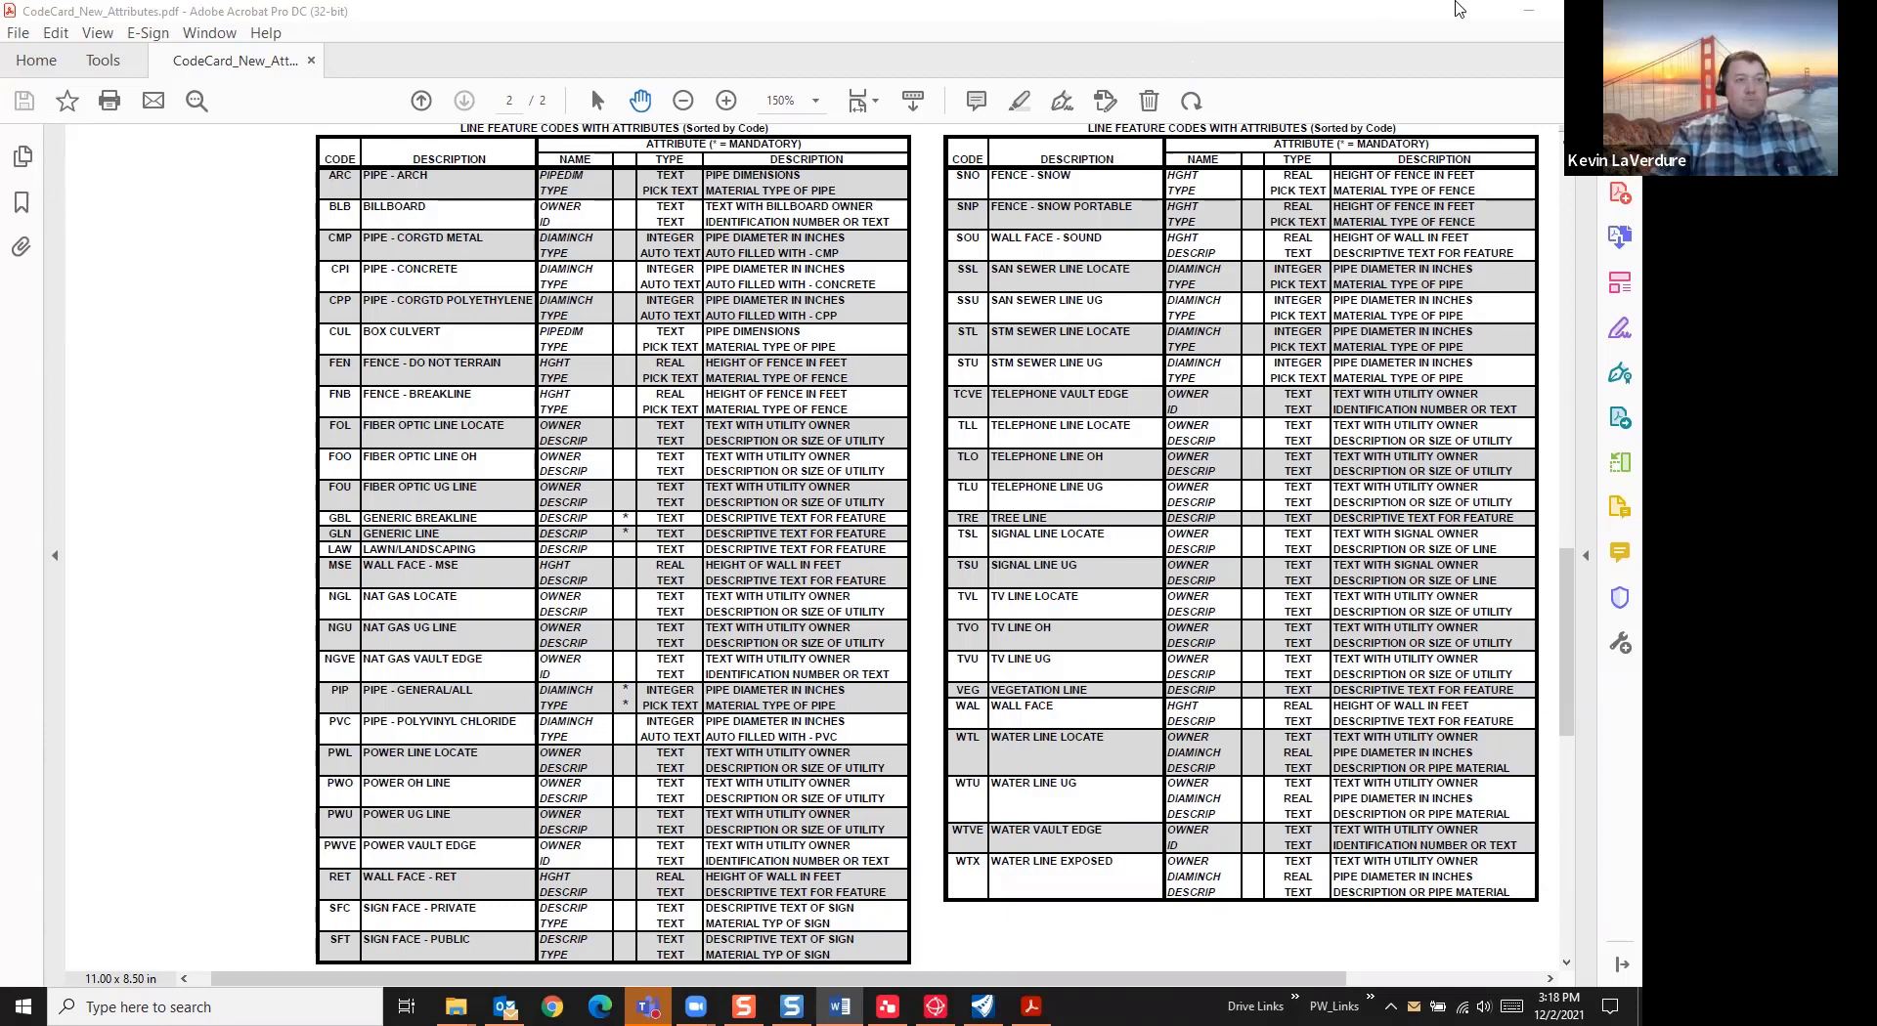
Switch back to Leica Captivate and open the code groups from the code selection for the FNB line
click(1528, 9)
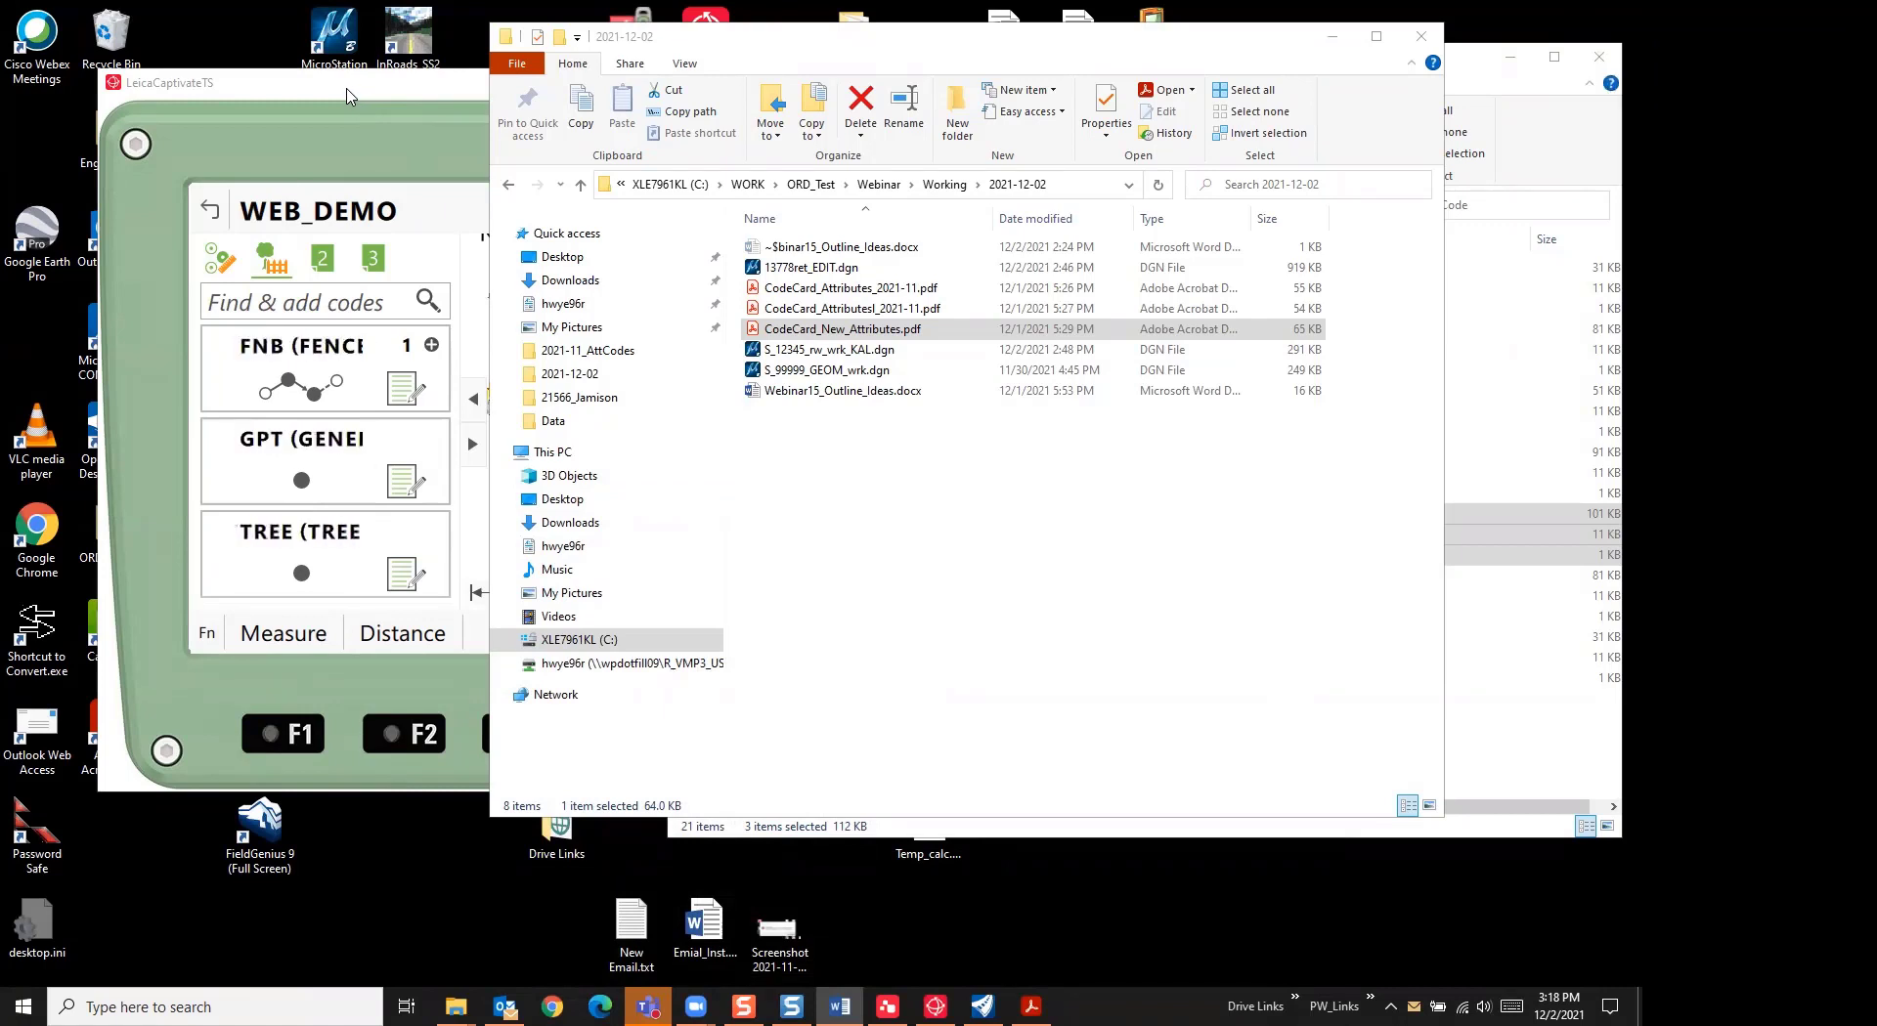
click(347, 95)
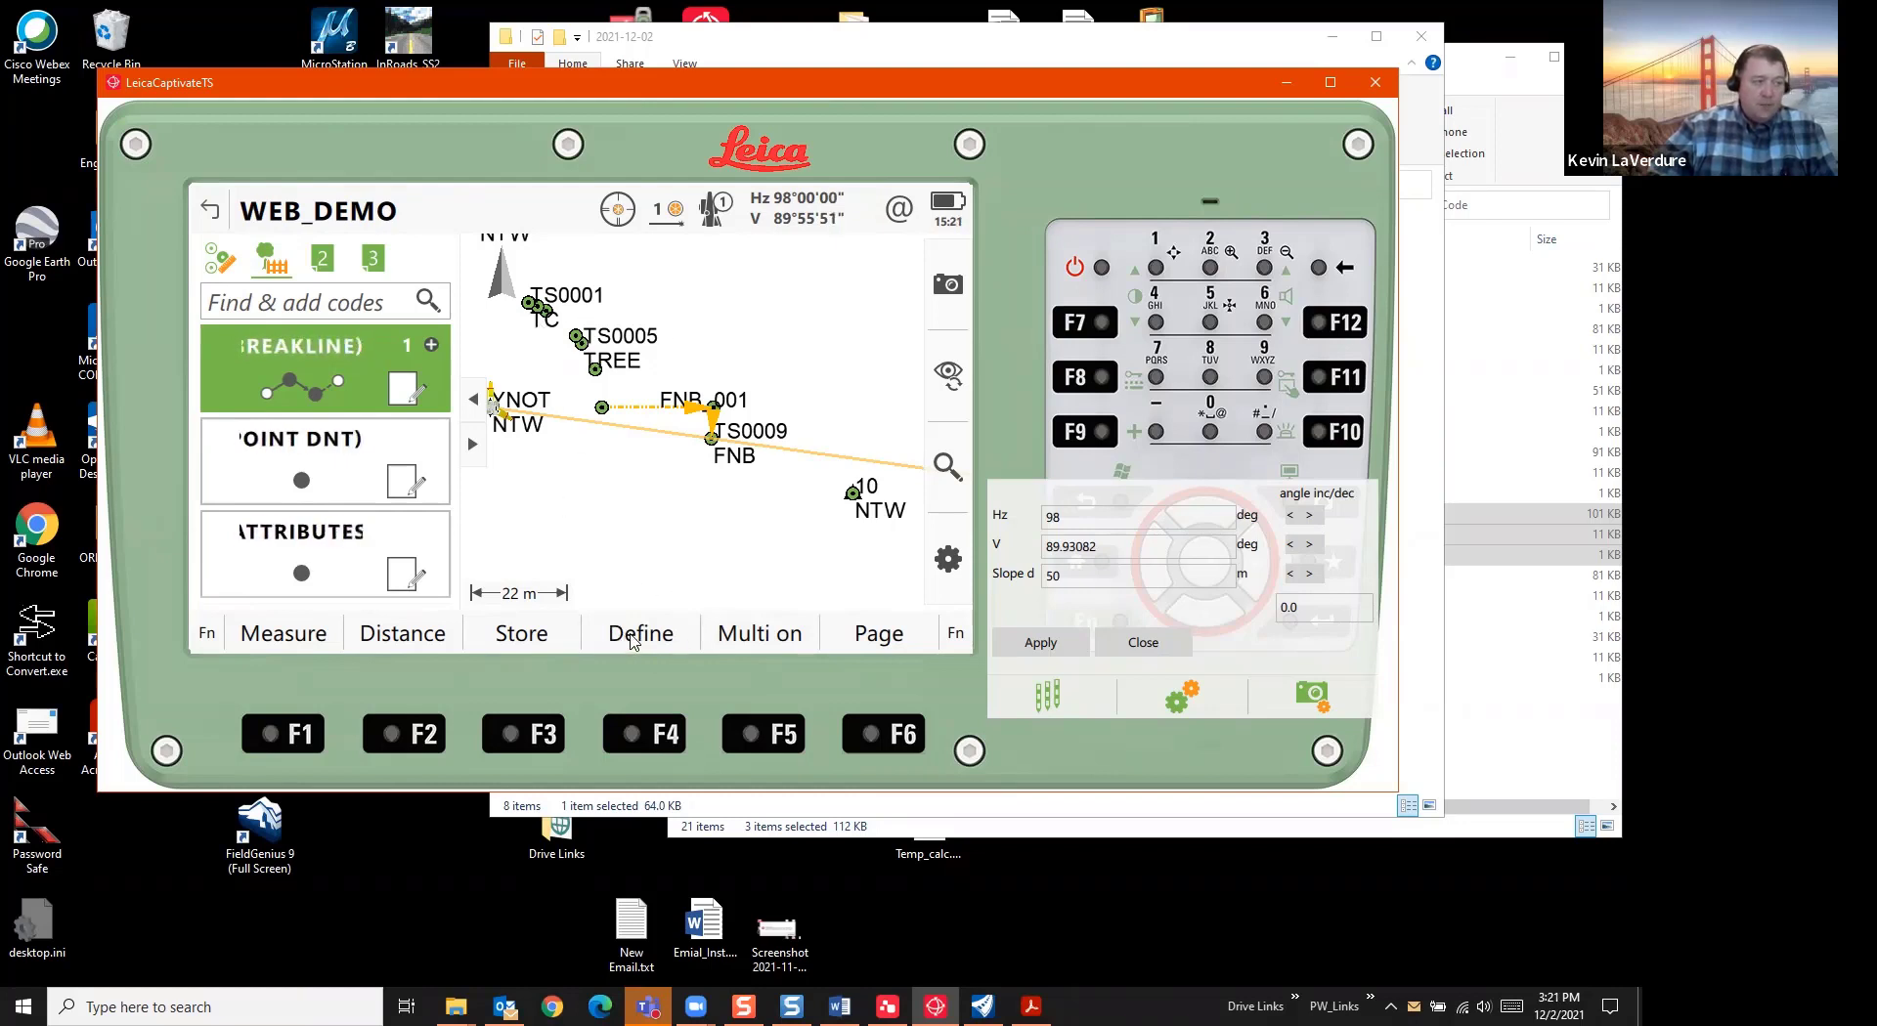
click(636, 636)
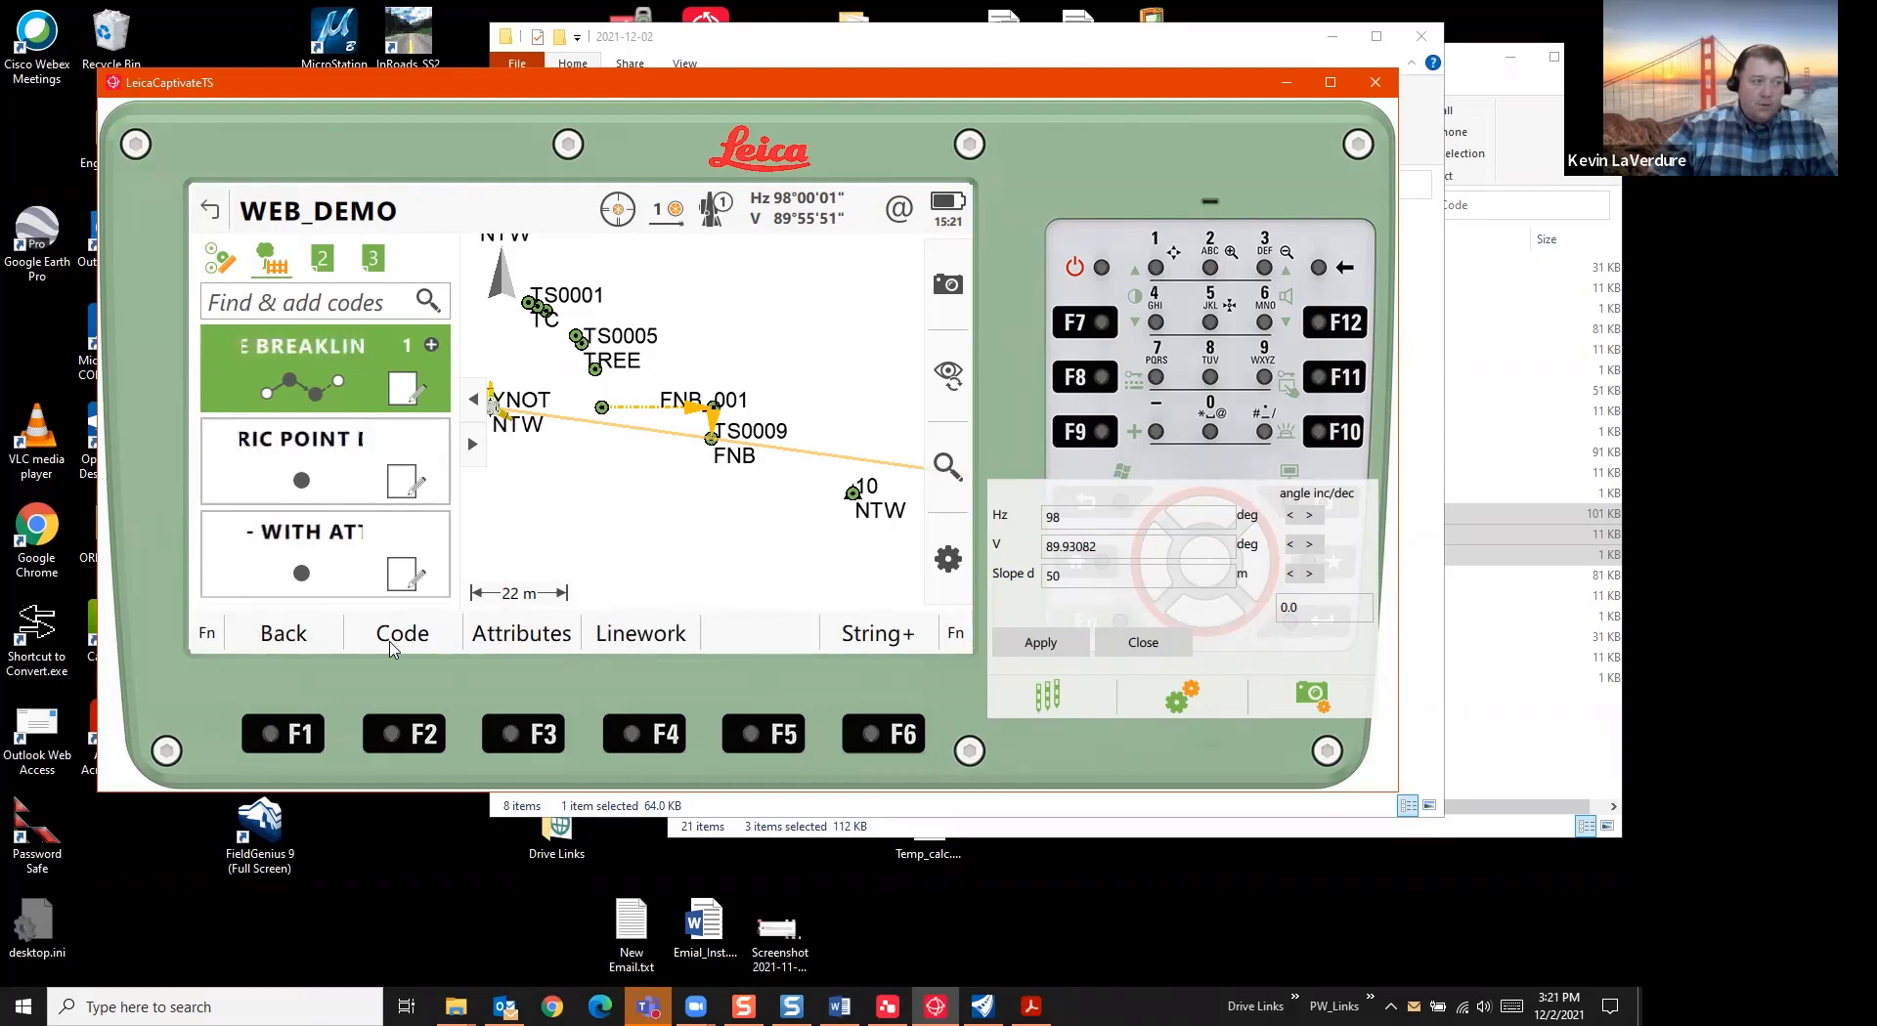
click(402, 634)
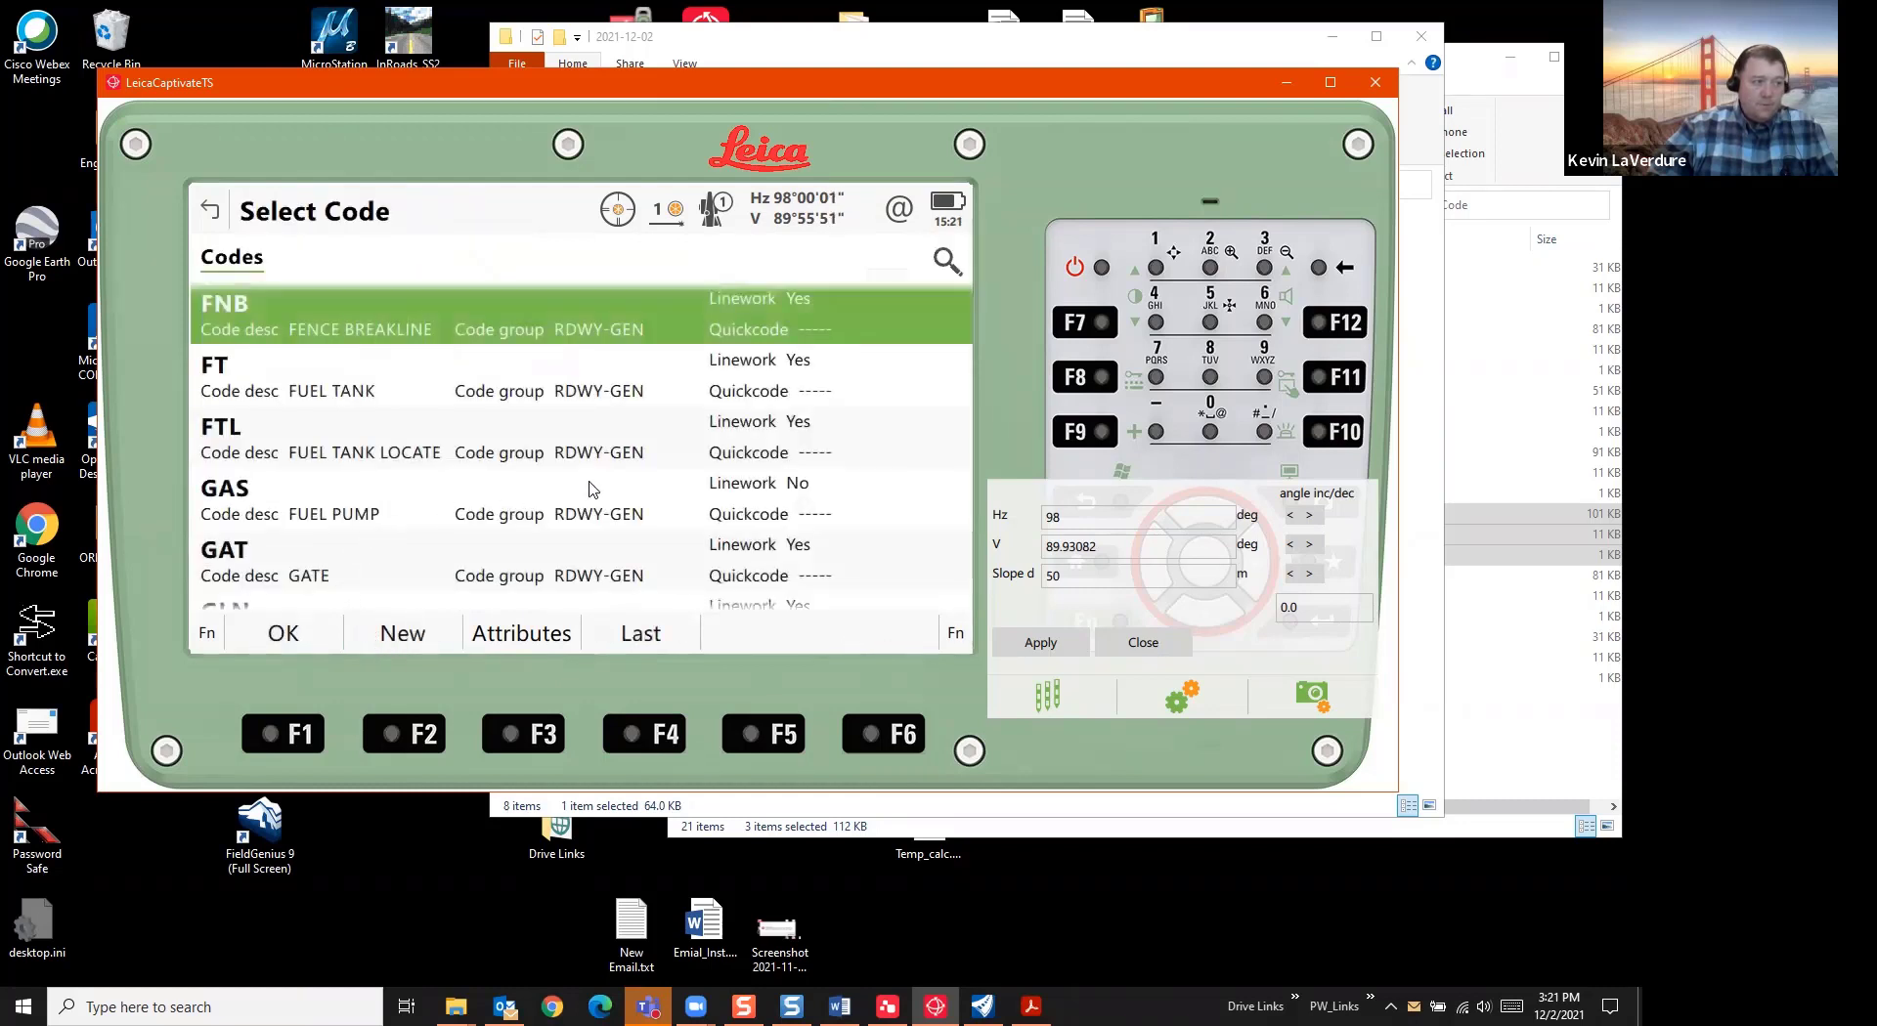
click(955, 638)
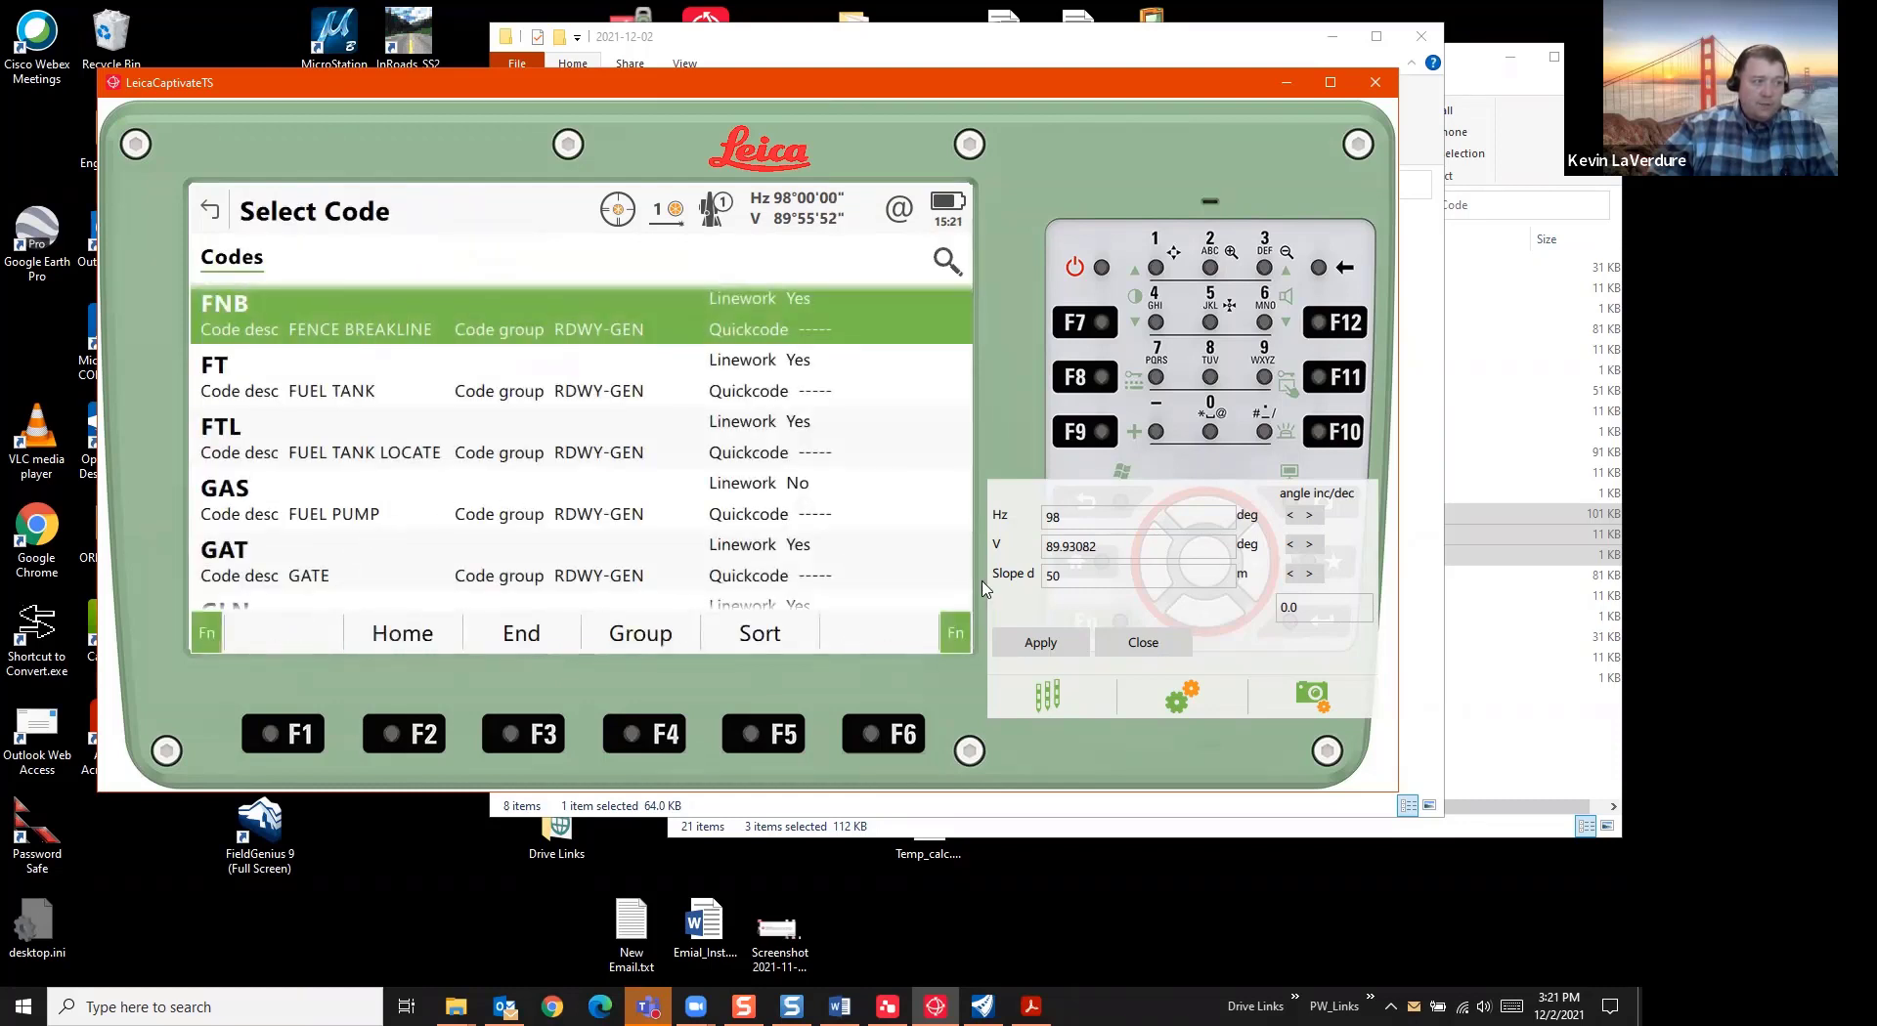
click(640, 635)
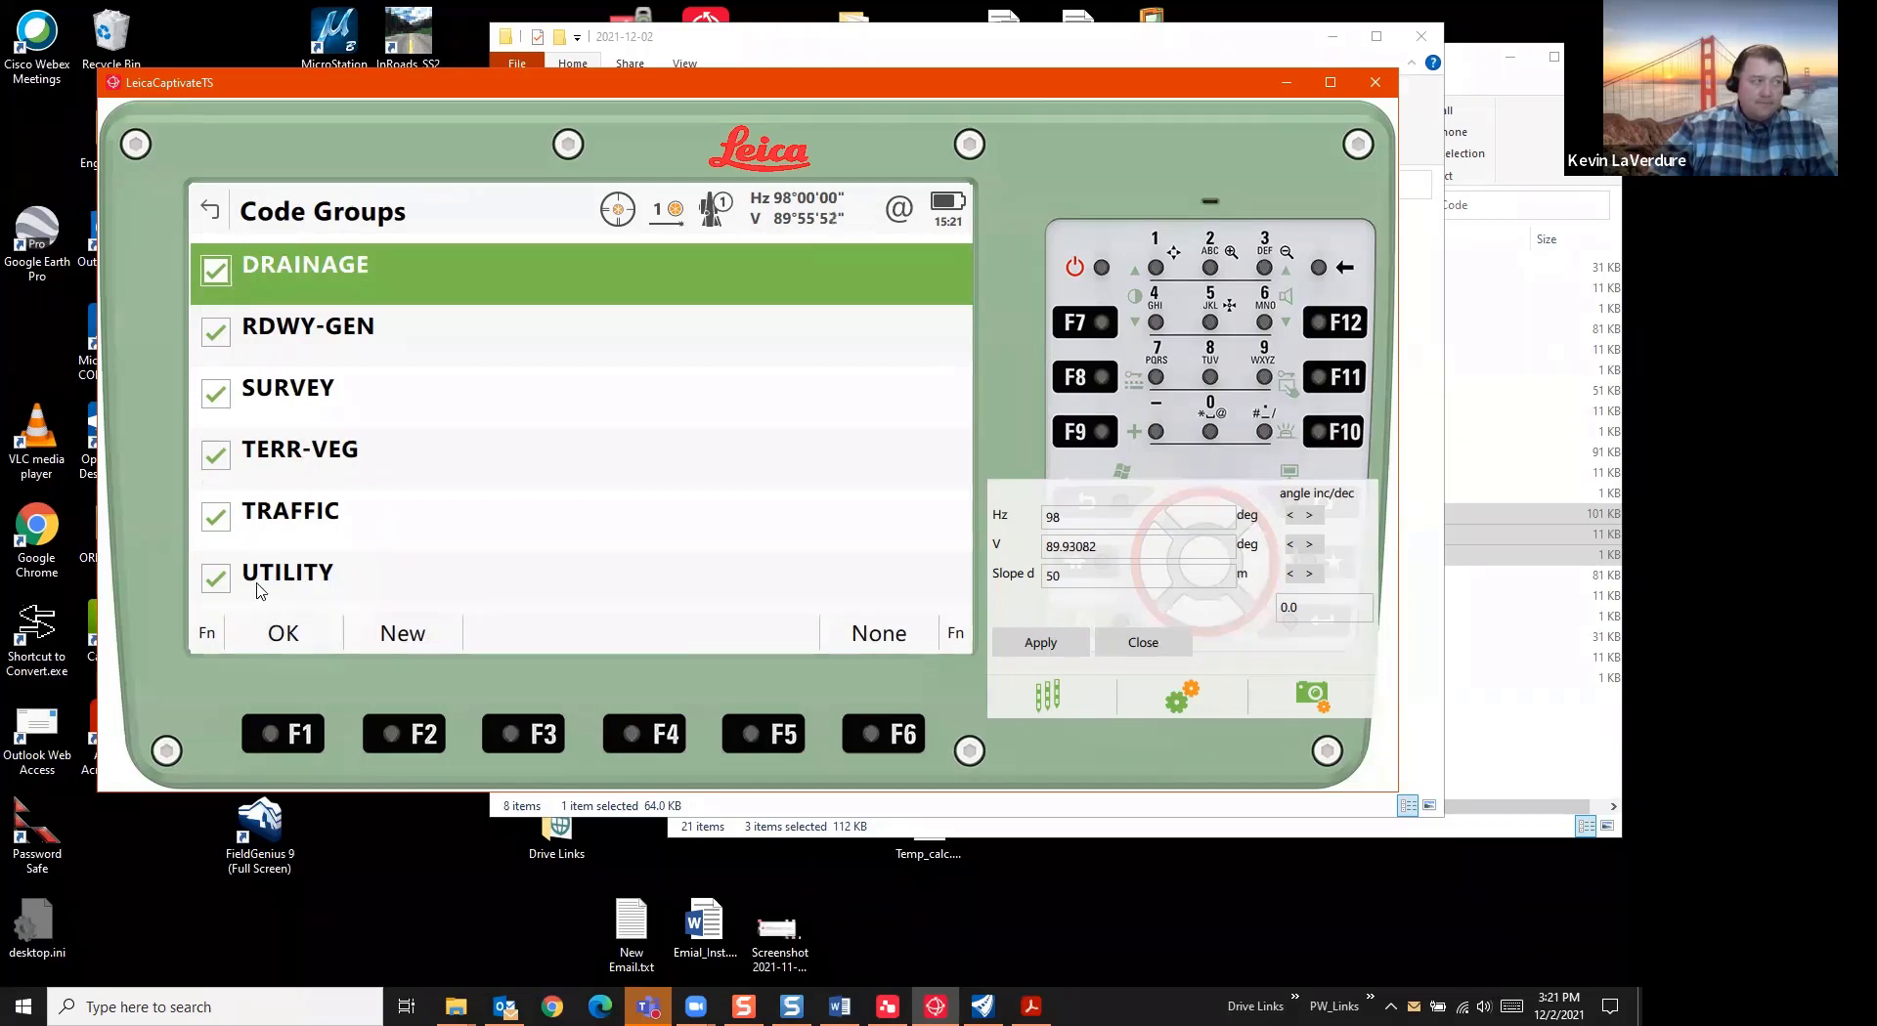
Deactivate the UTILITY, TRAFFIC, TERR-VEG, RDWY-GEN and DRAINAGE code groups, leaving SURVEY active, and accept <None> as the code
click(217, 579)
click(216, 518)
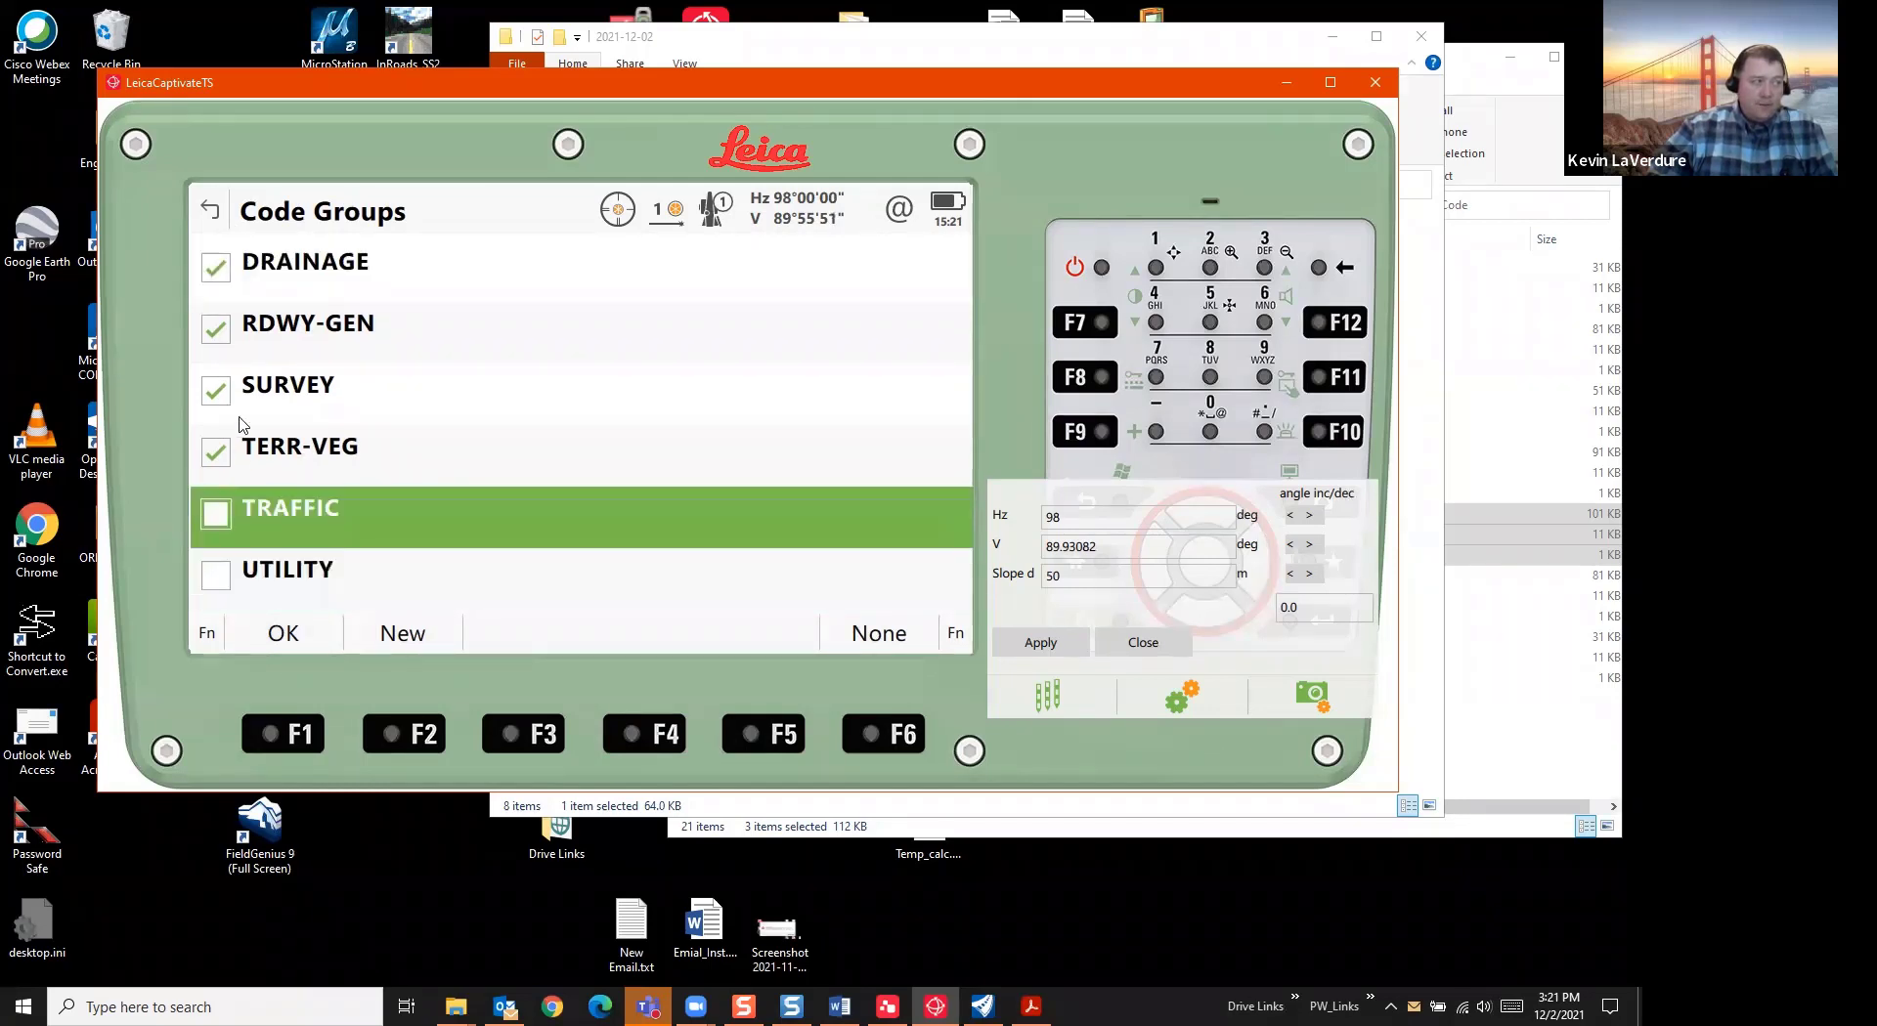
click(220, 458)
click(218, 318)
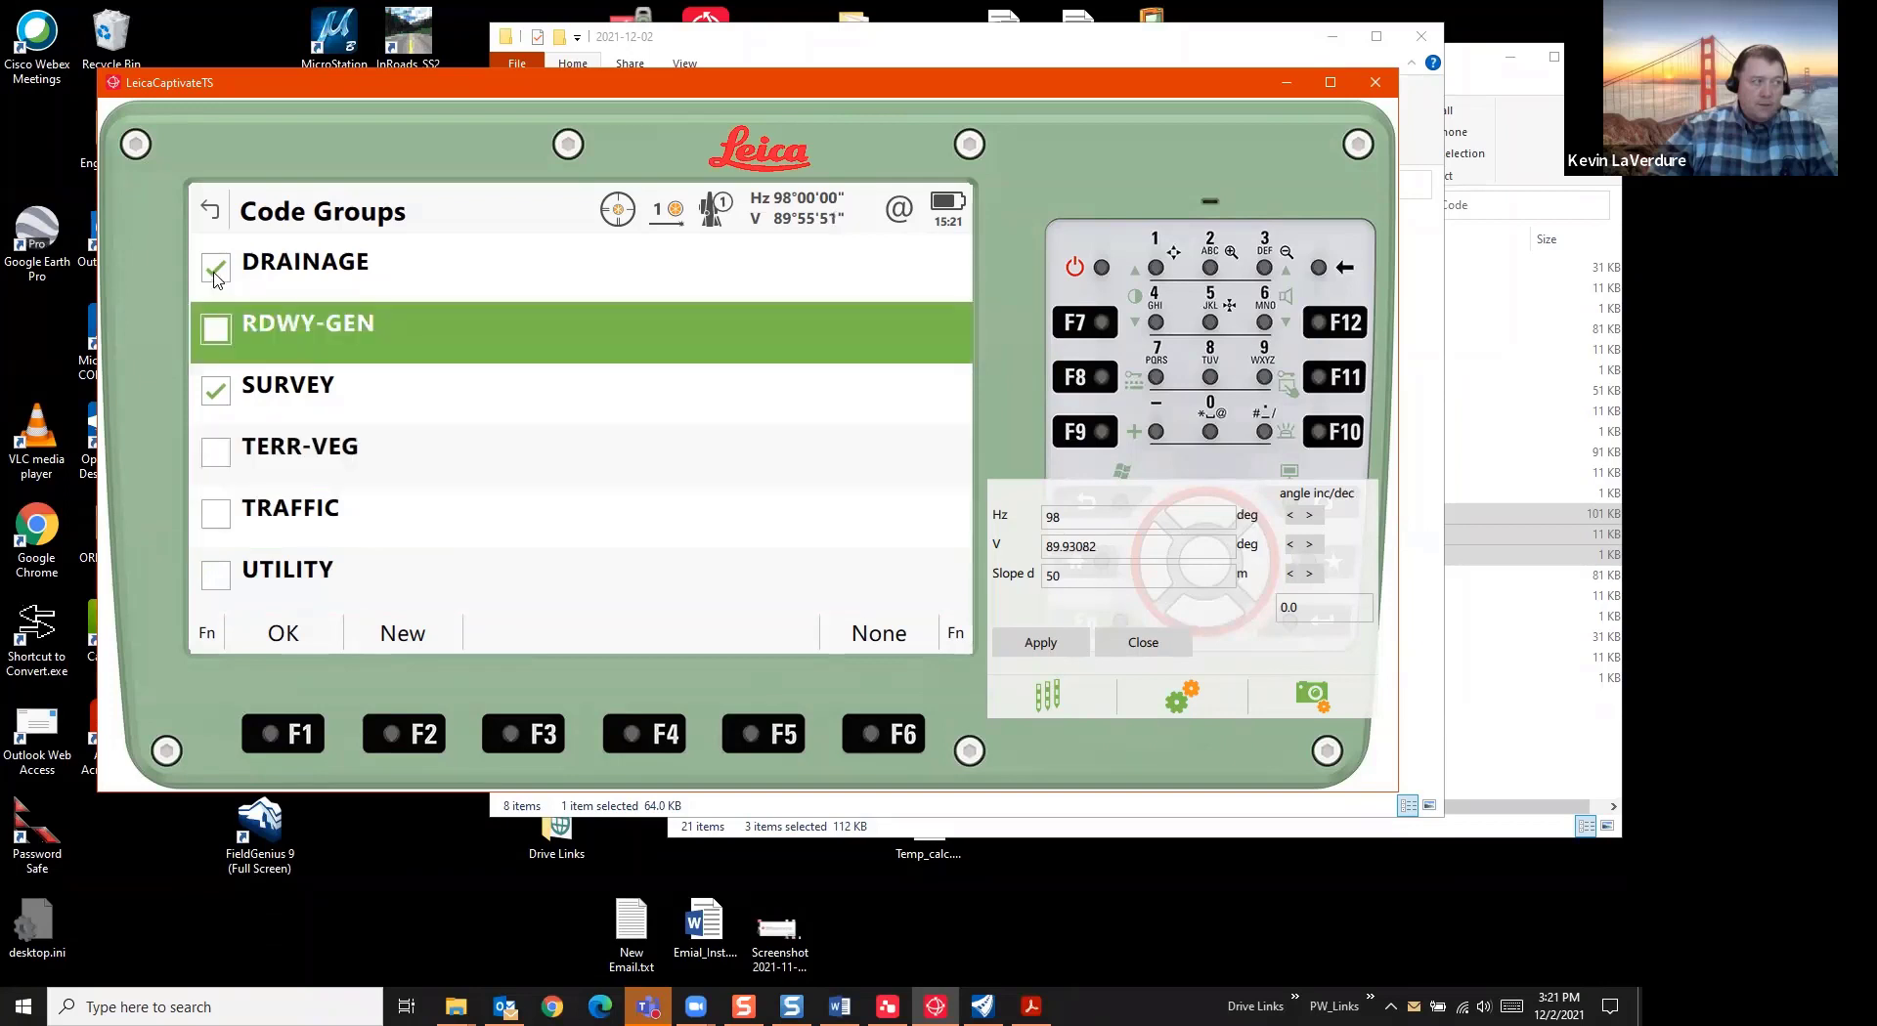
click(217, 278)
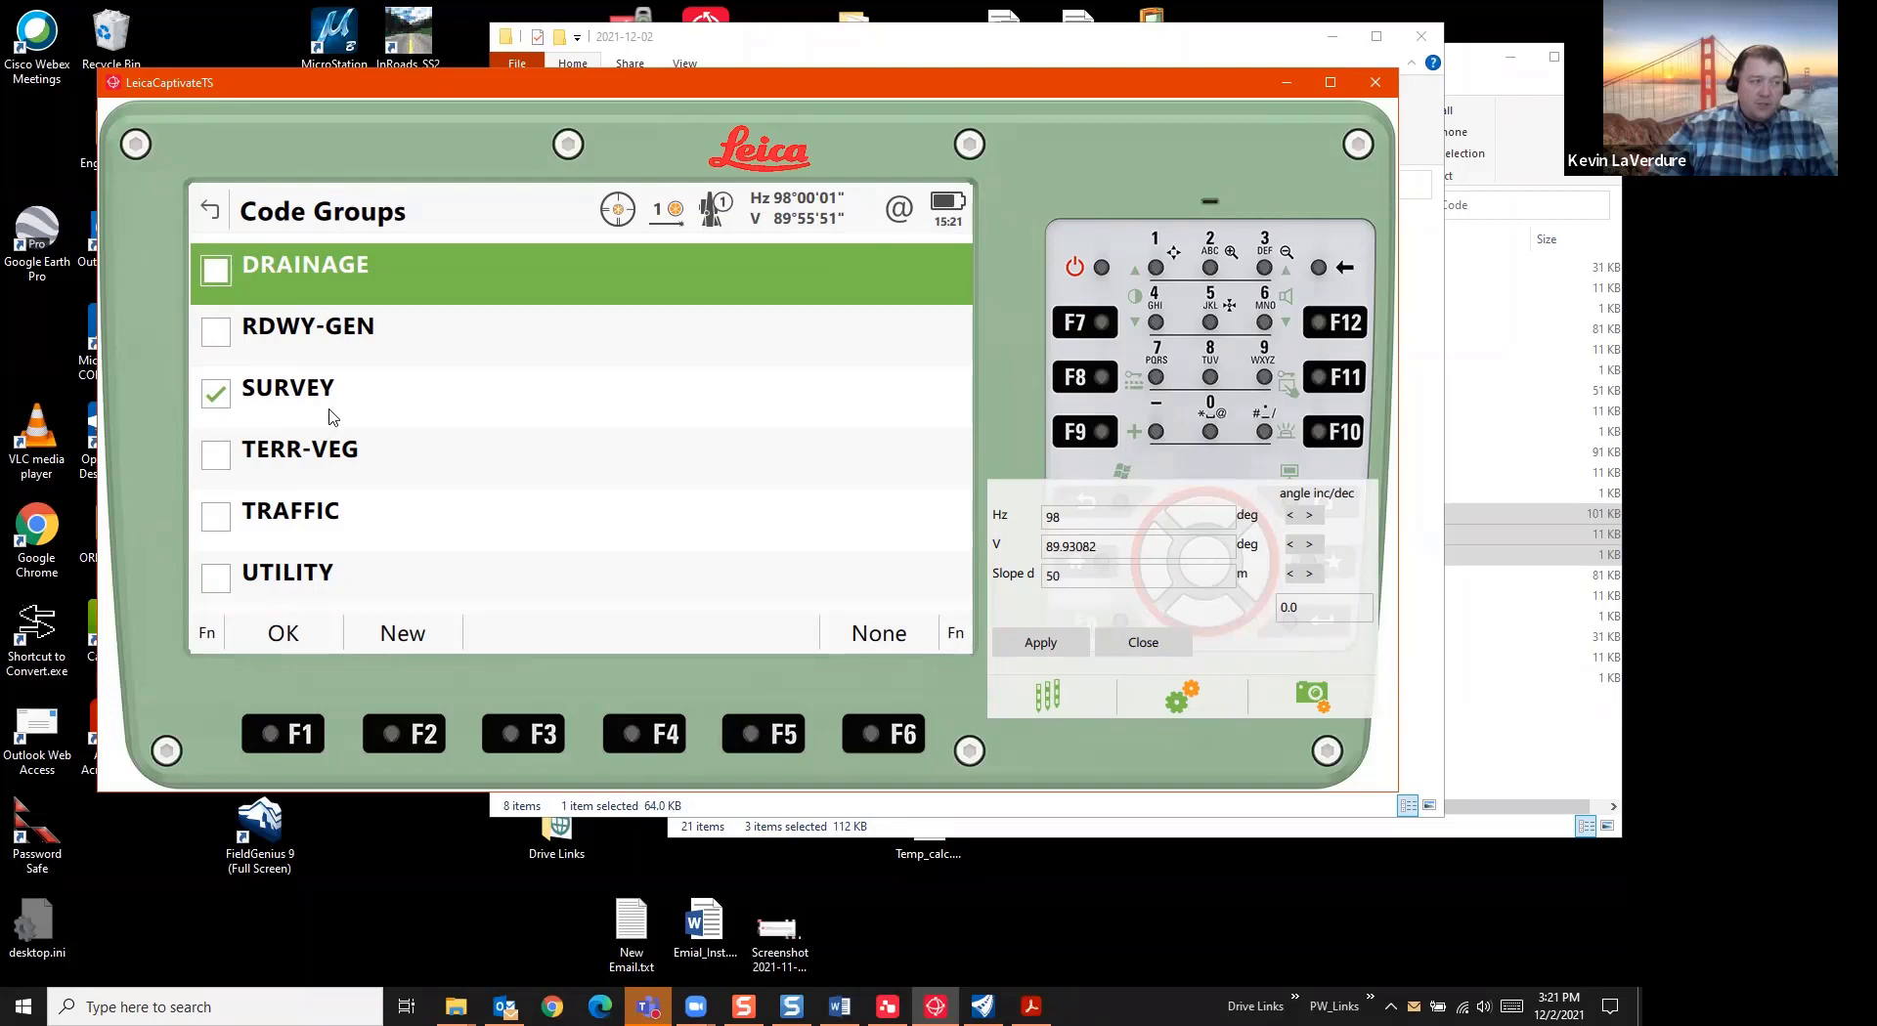
click(282, 634)
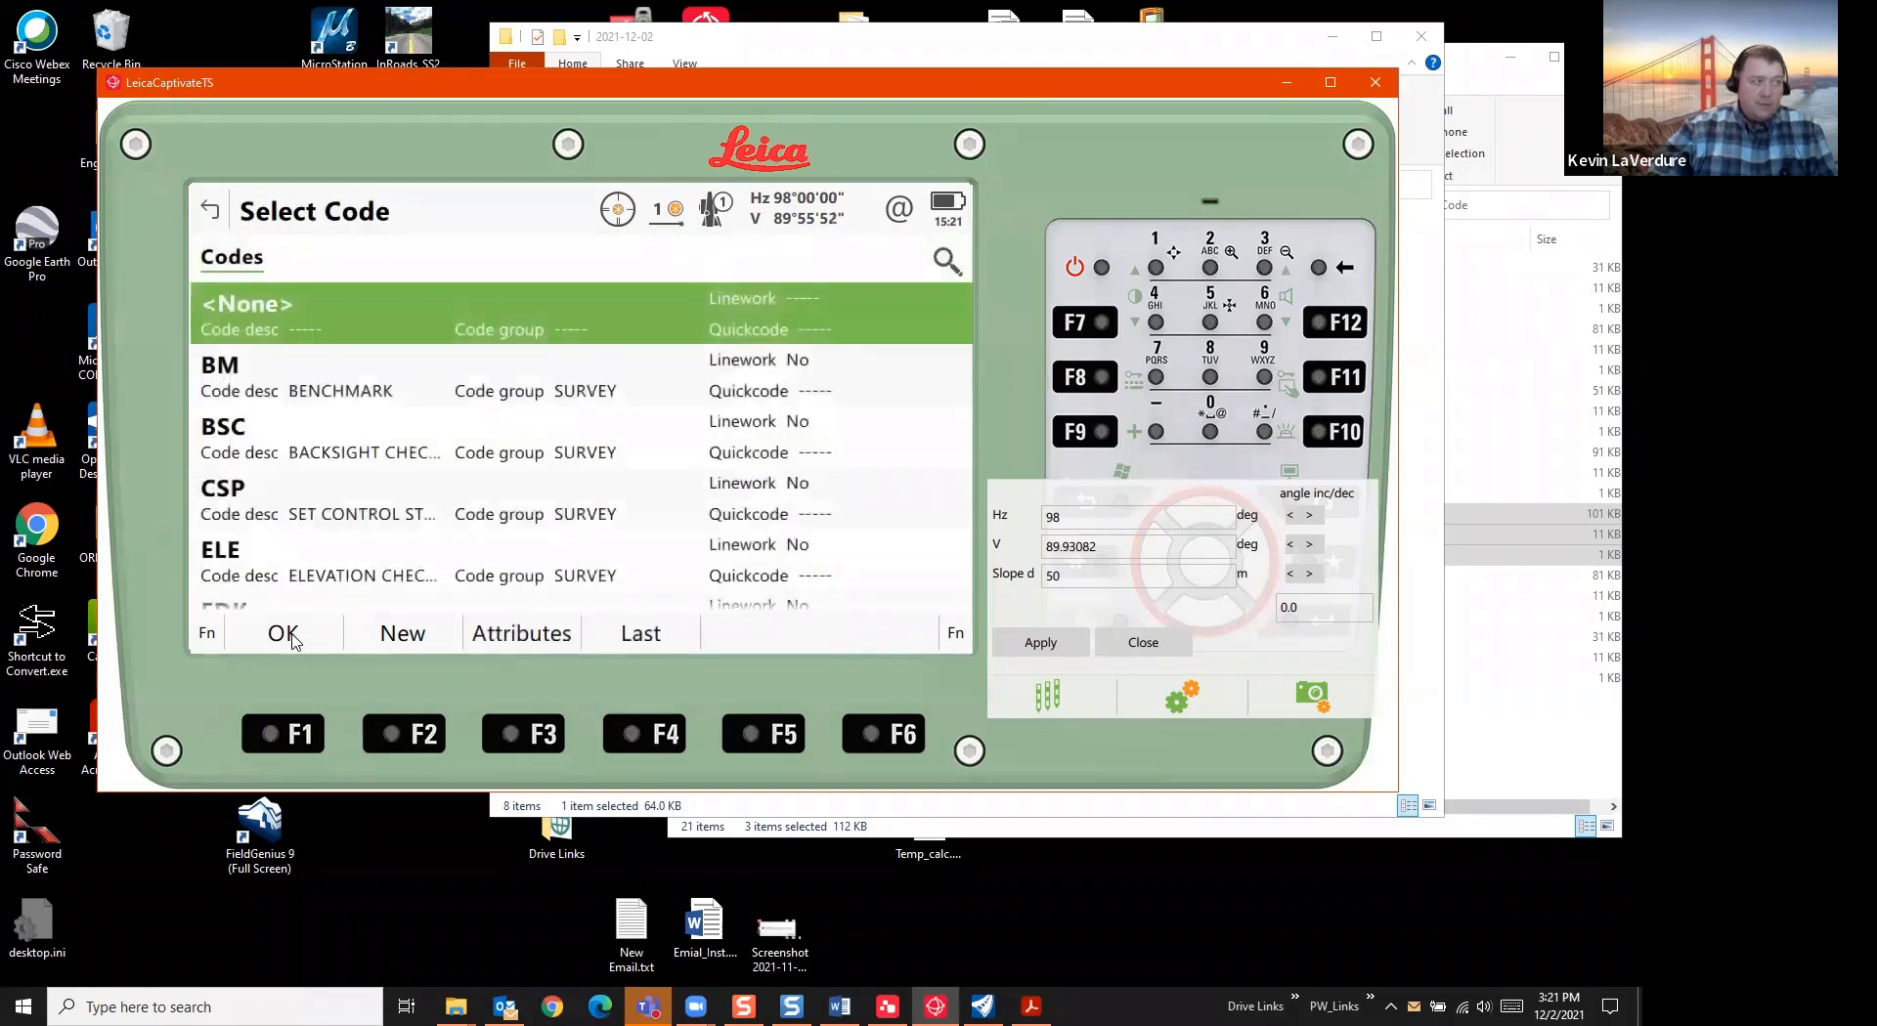
click(285, 633)
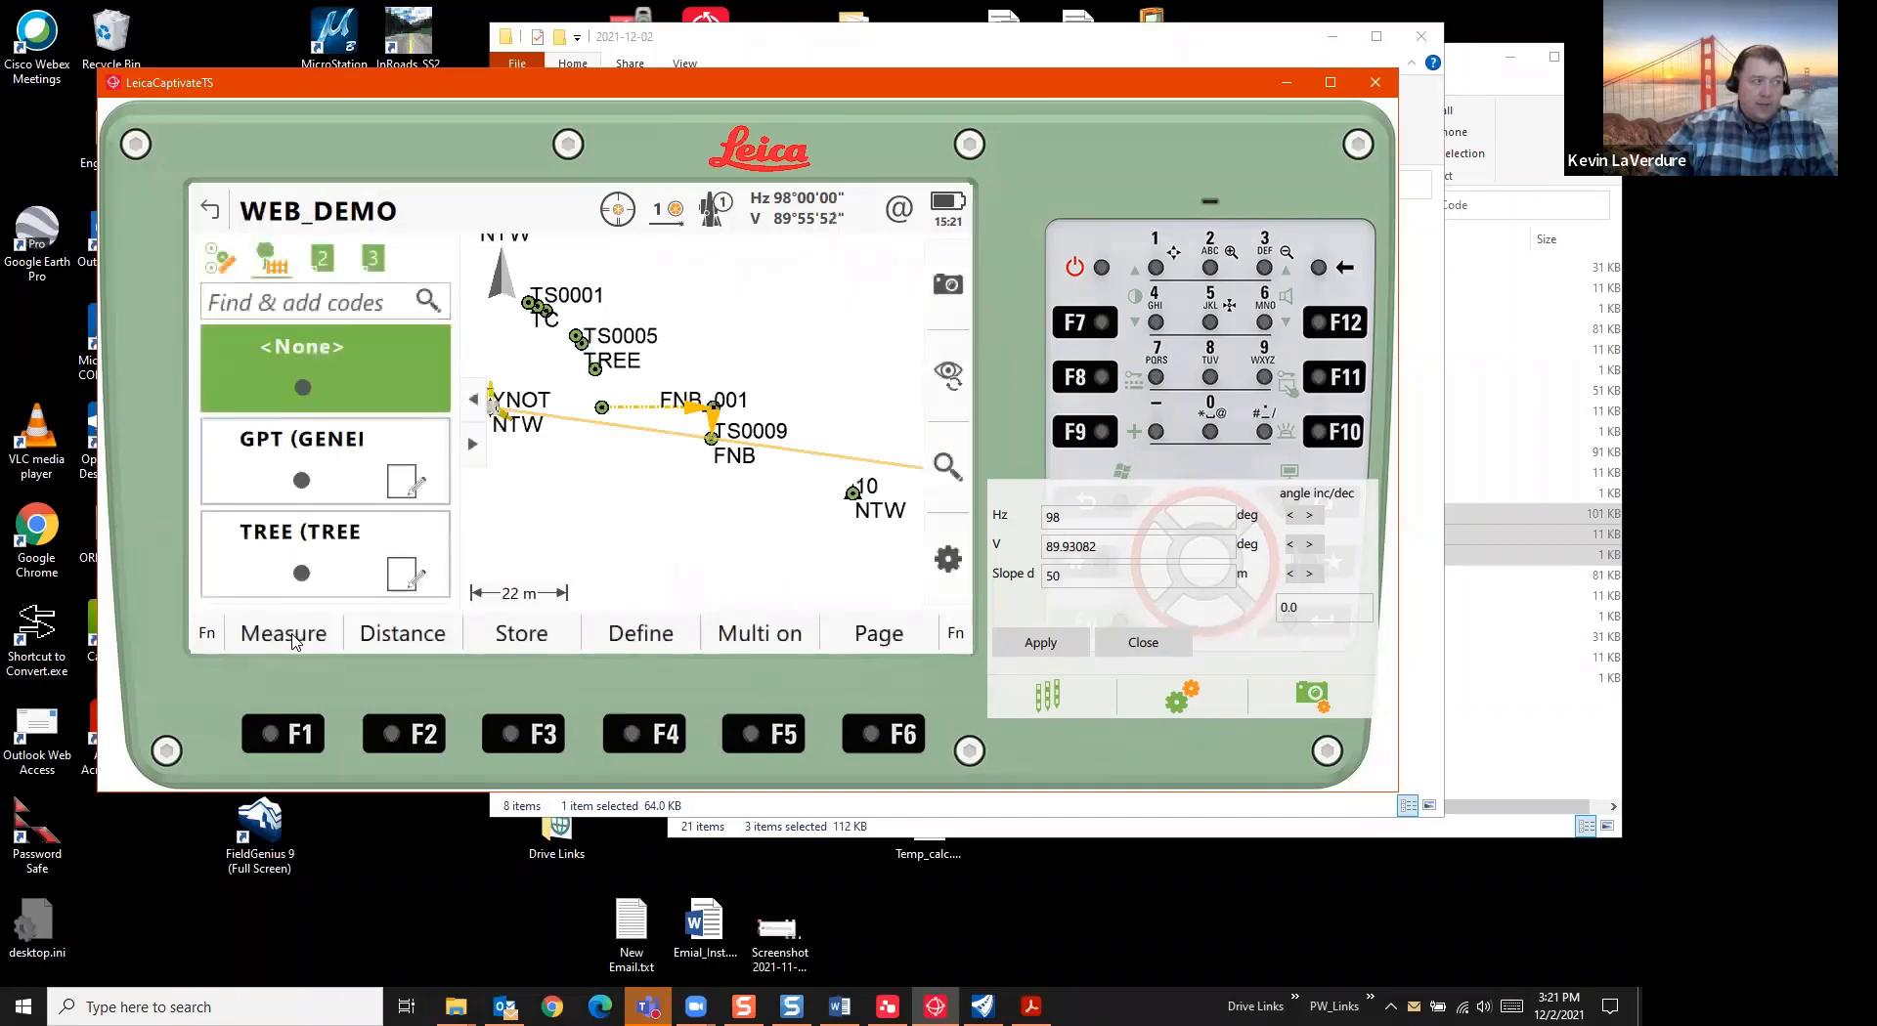
Examine the survey codes offered in the code search list and check the active code groups
click(411, 301)
click(426, 304)
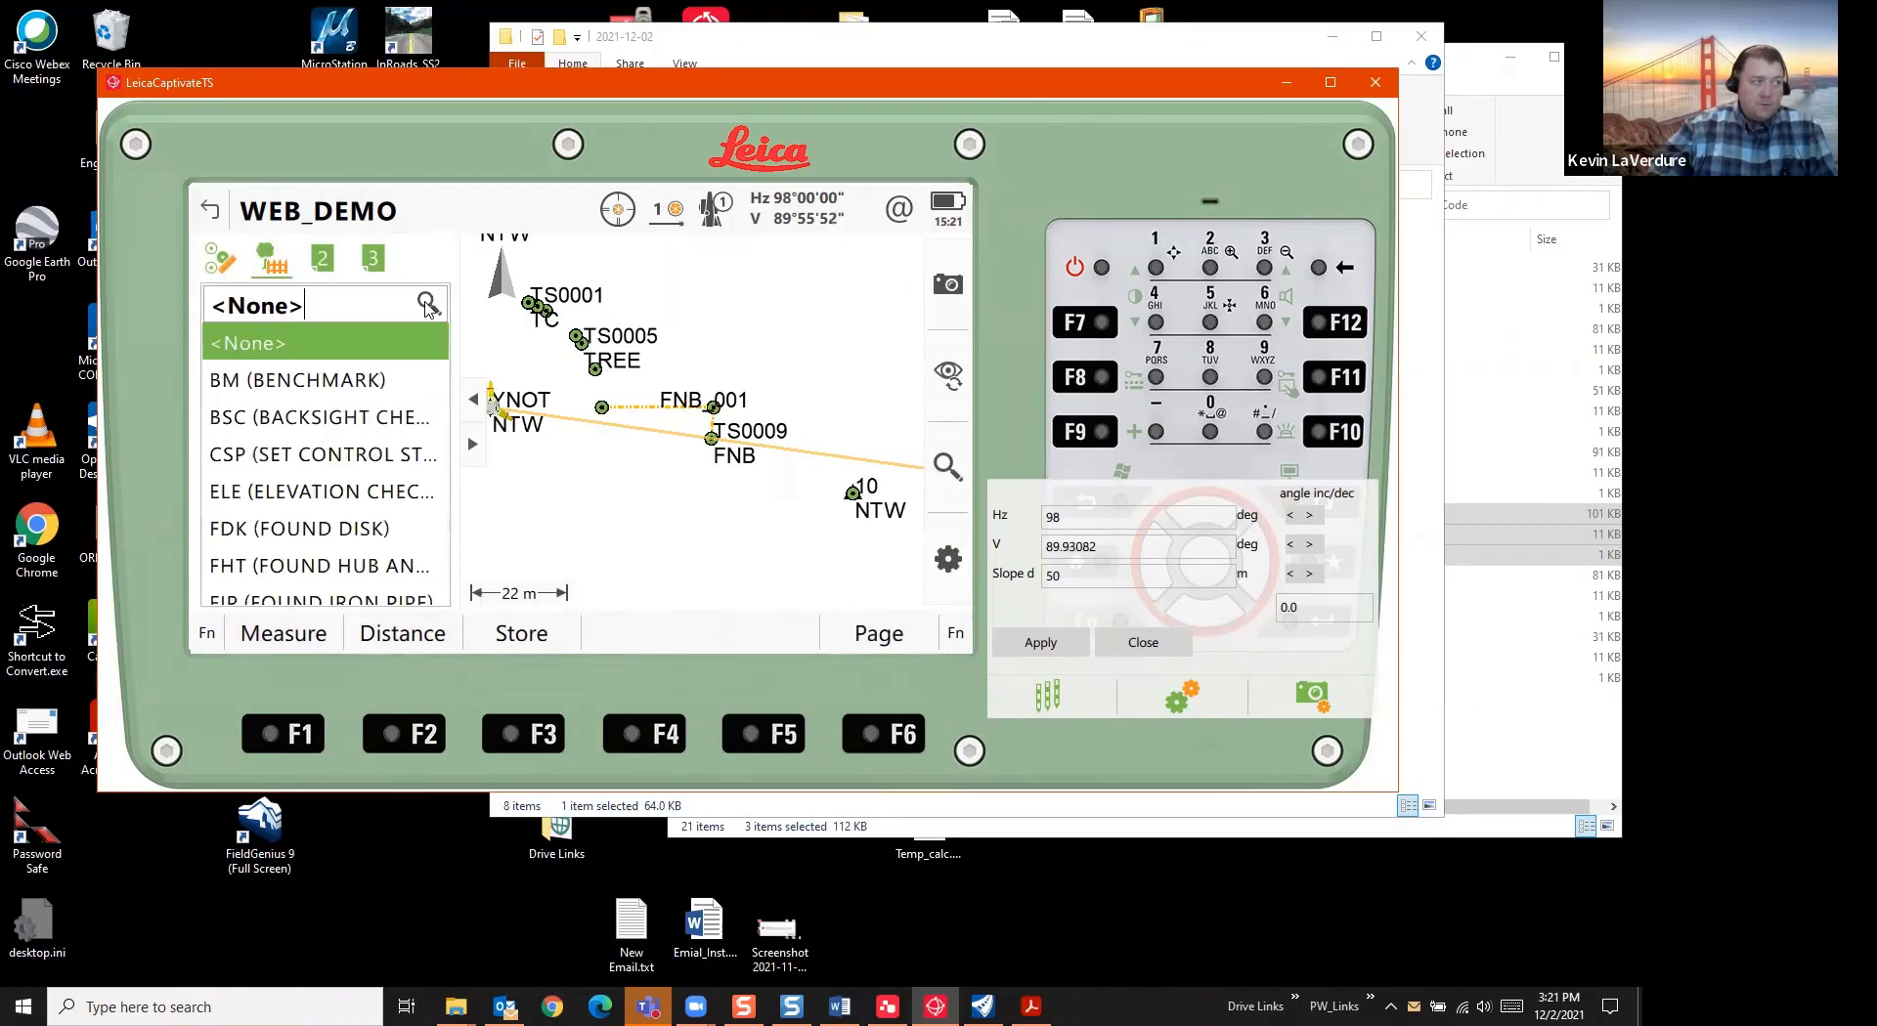
scroll(371, 476, down, 8)
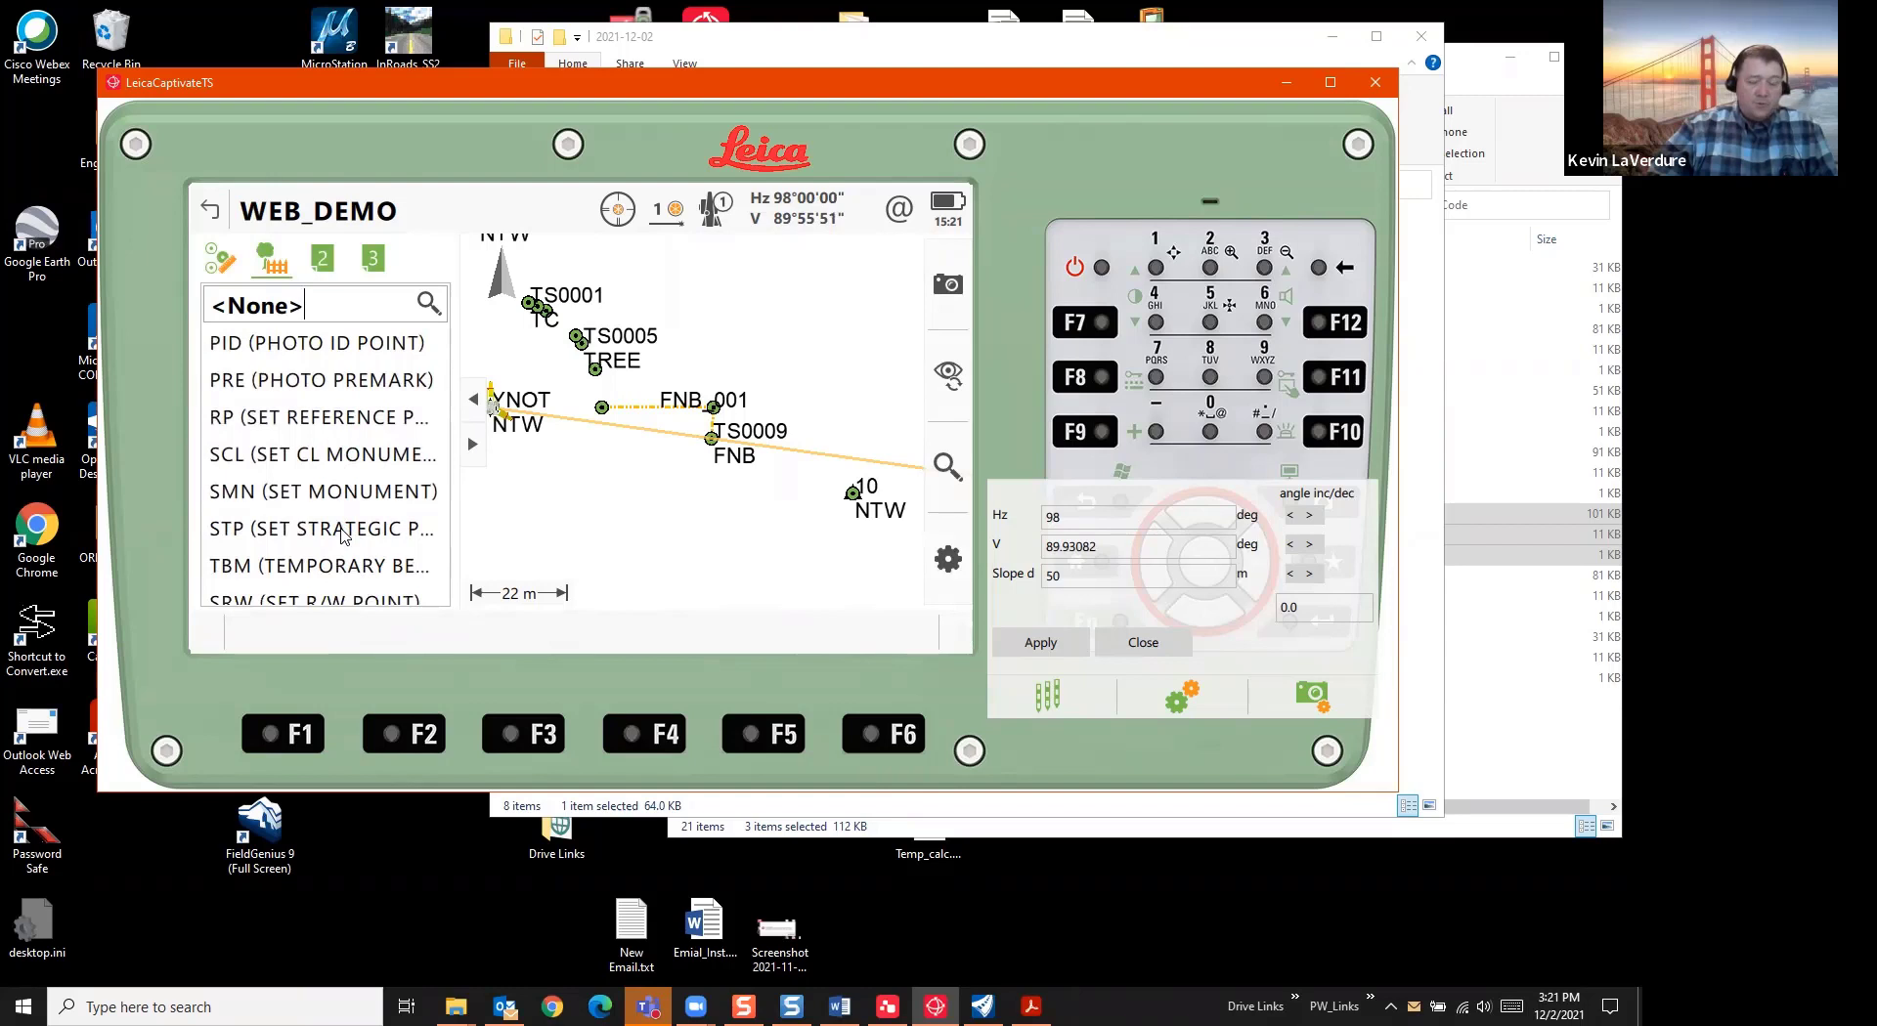
scroll(323, 484, up, 8)
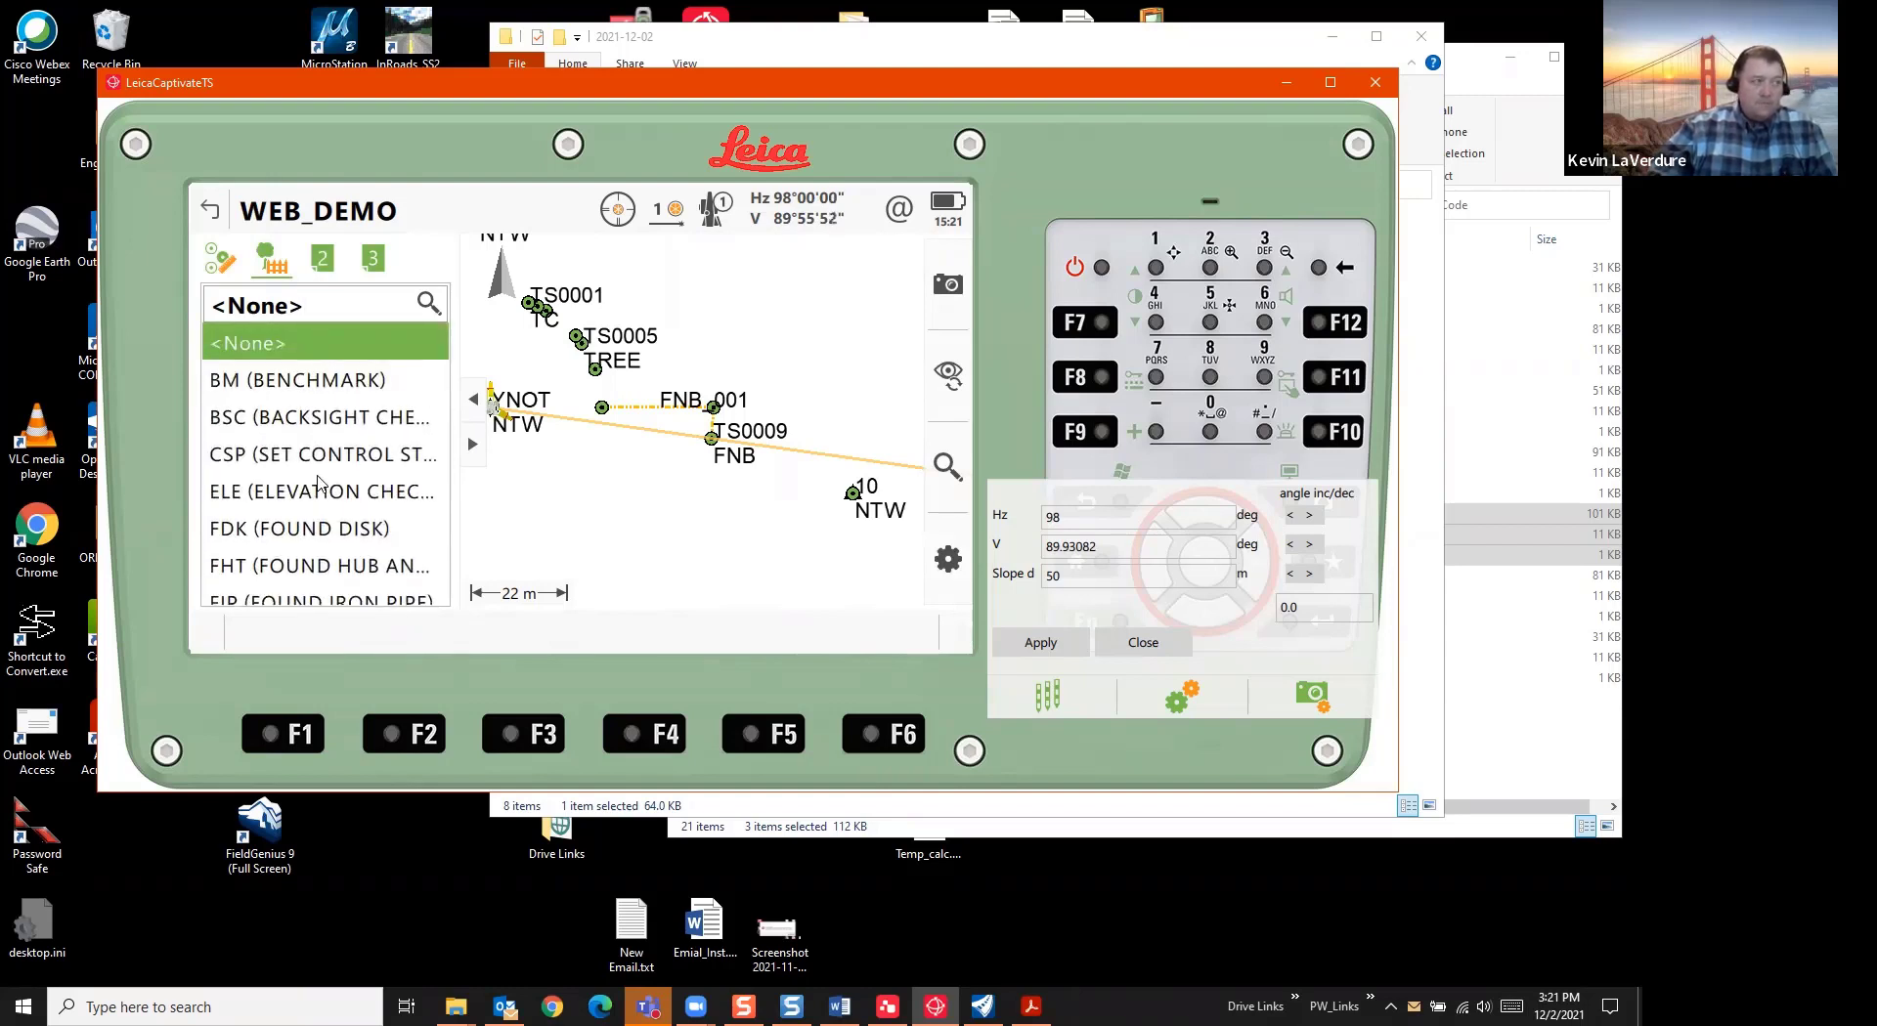
click(805, 550)
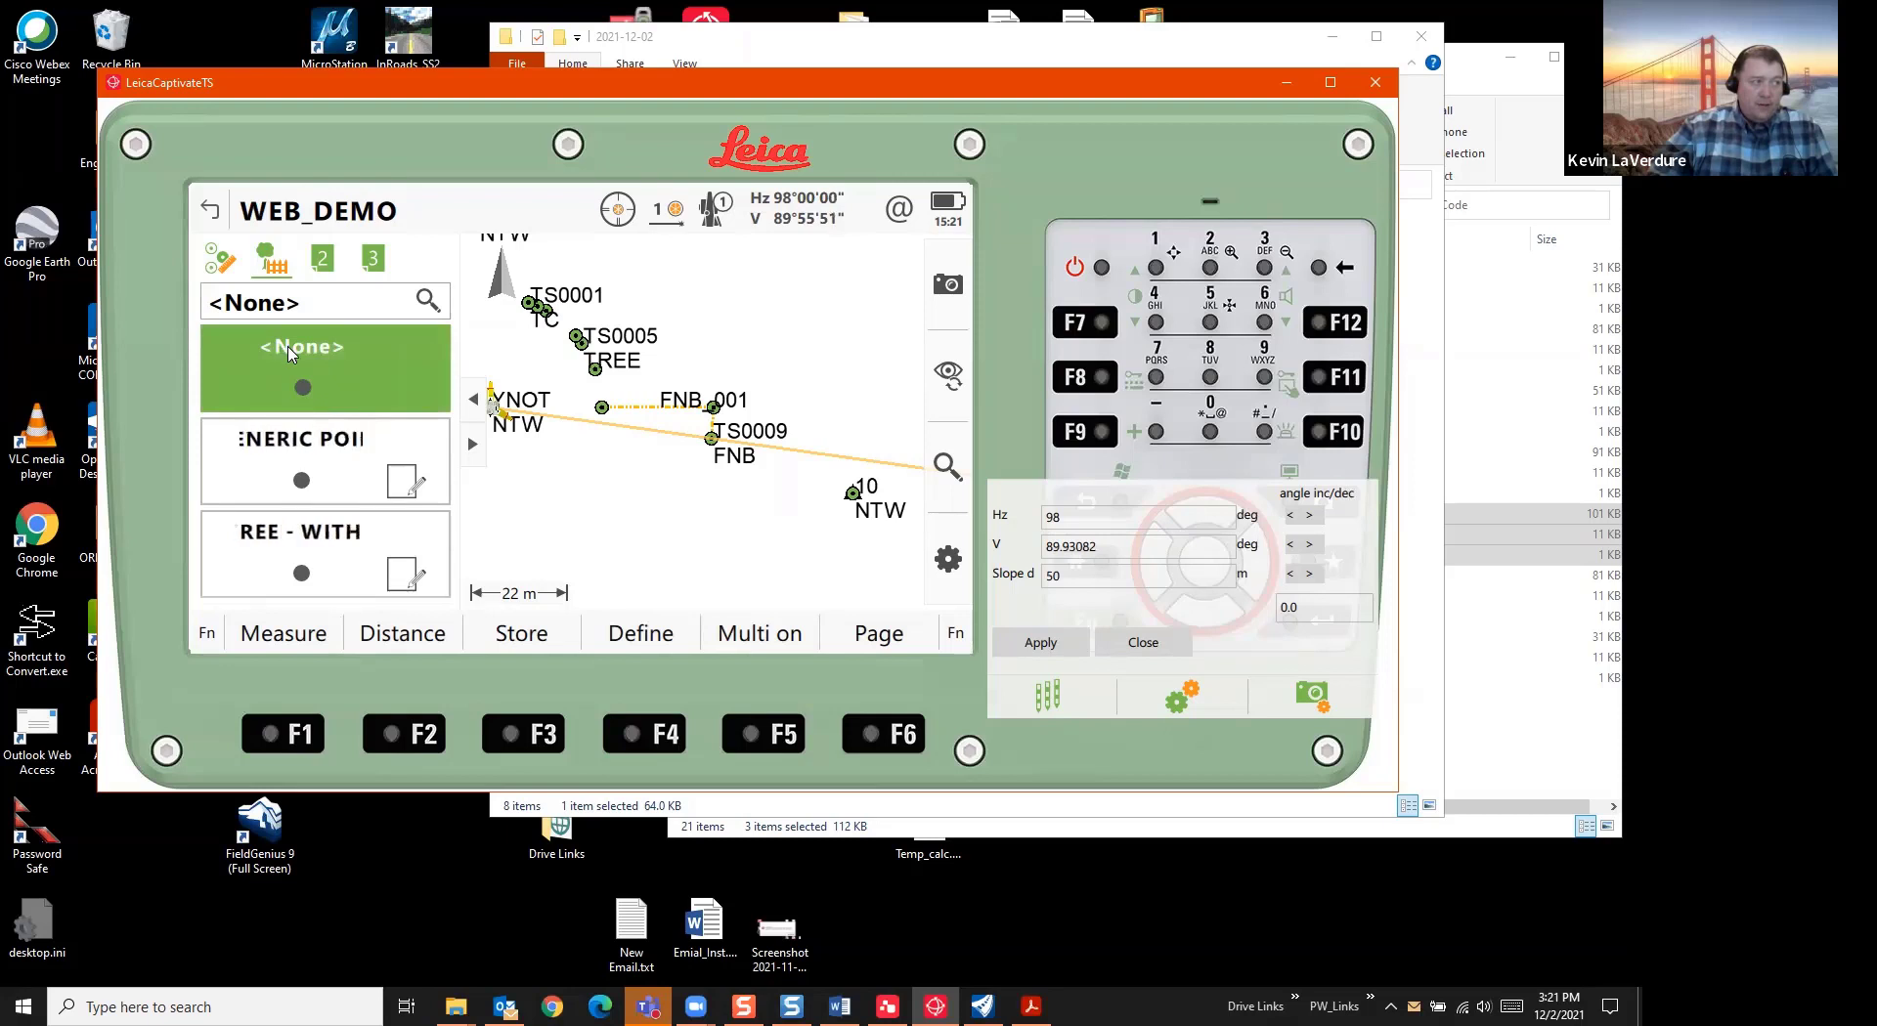
click(220, 259)
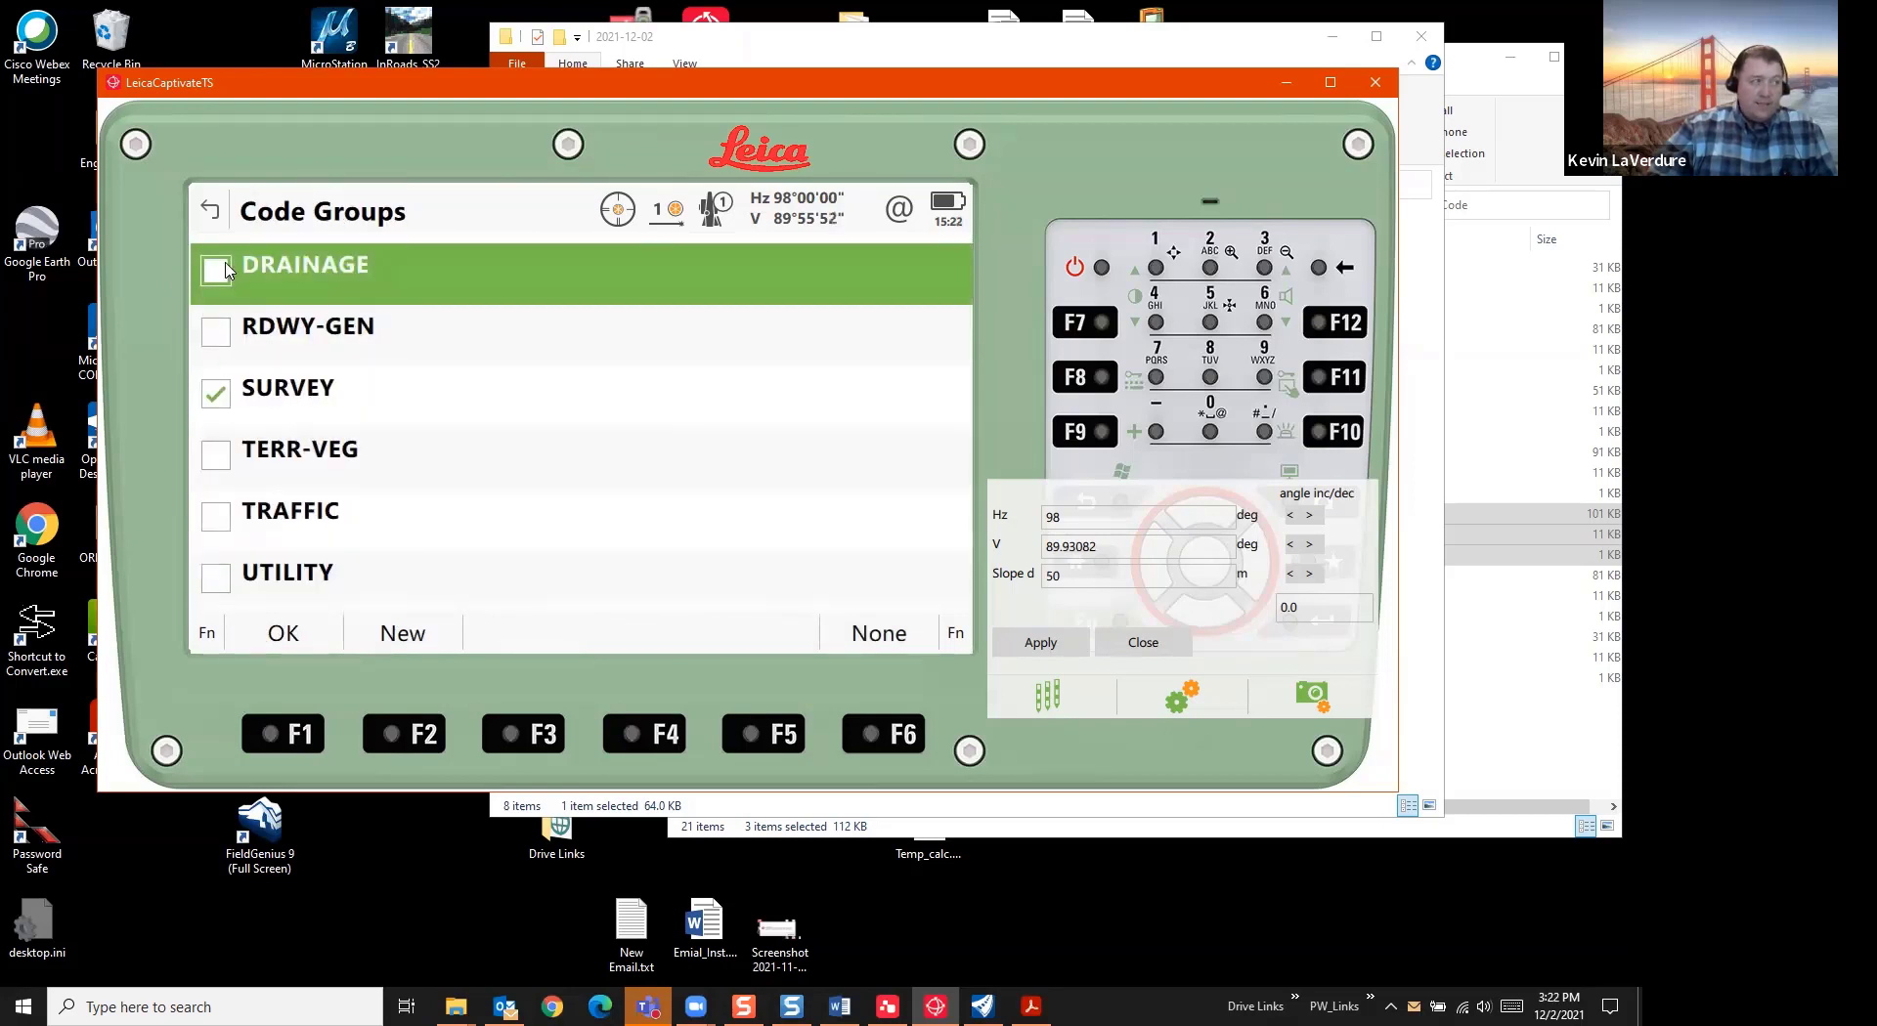
click(213, 211)
Open the job codes from the WEB_DEMO job's codelist properties and bring up their code groups
click(641, 366)
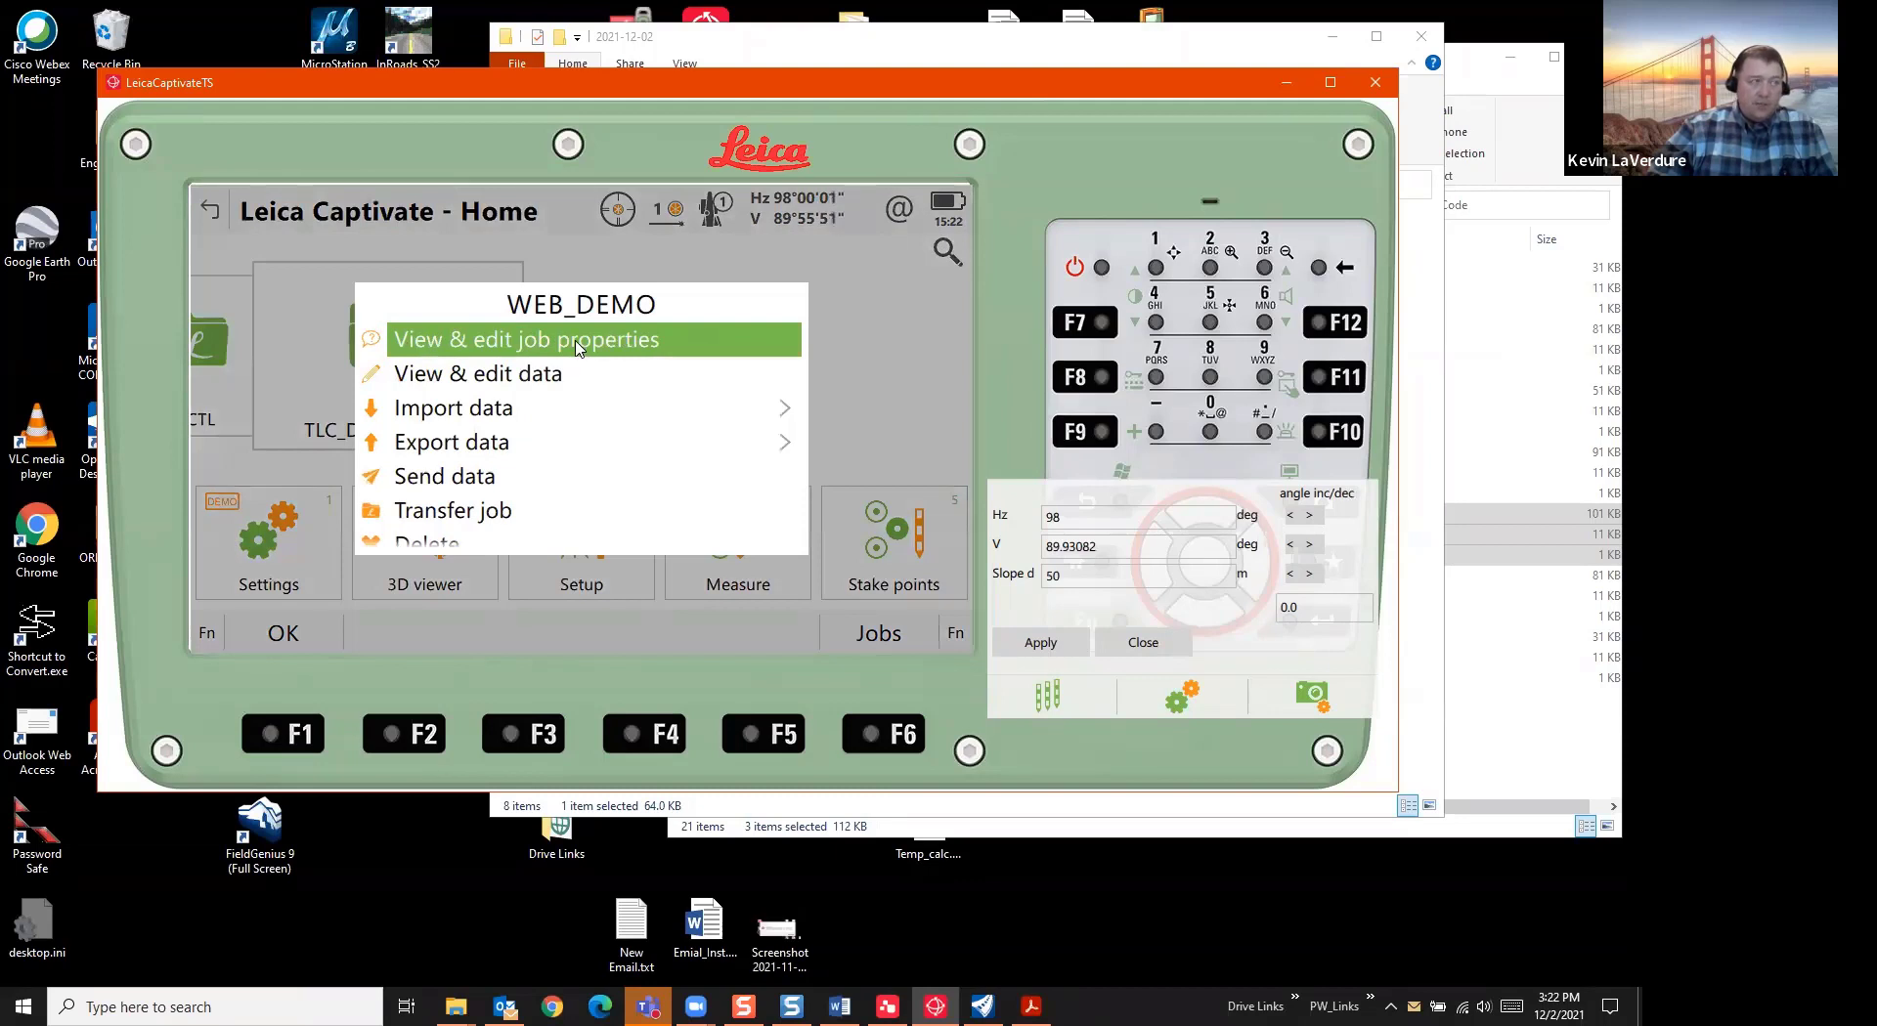
click(576, 348)
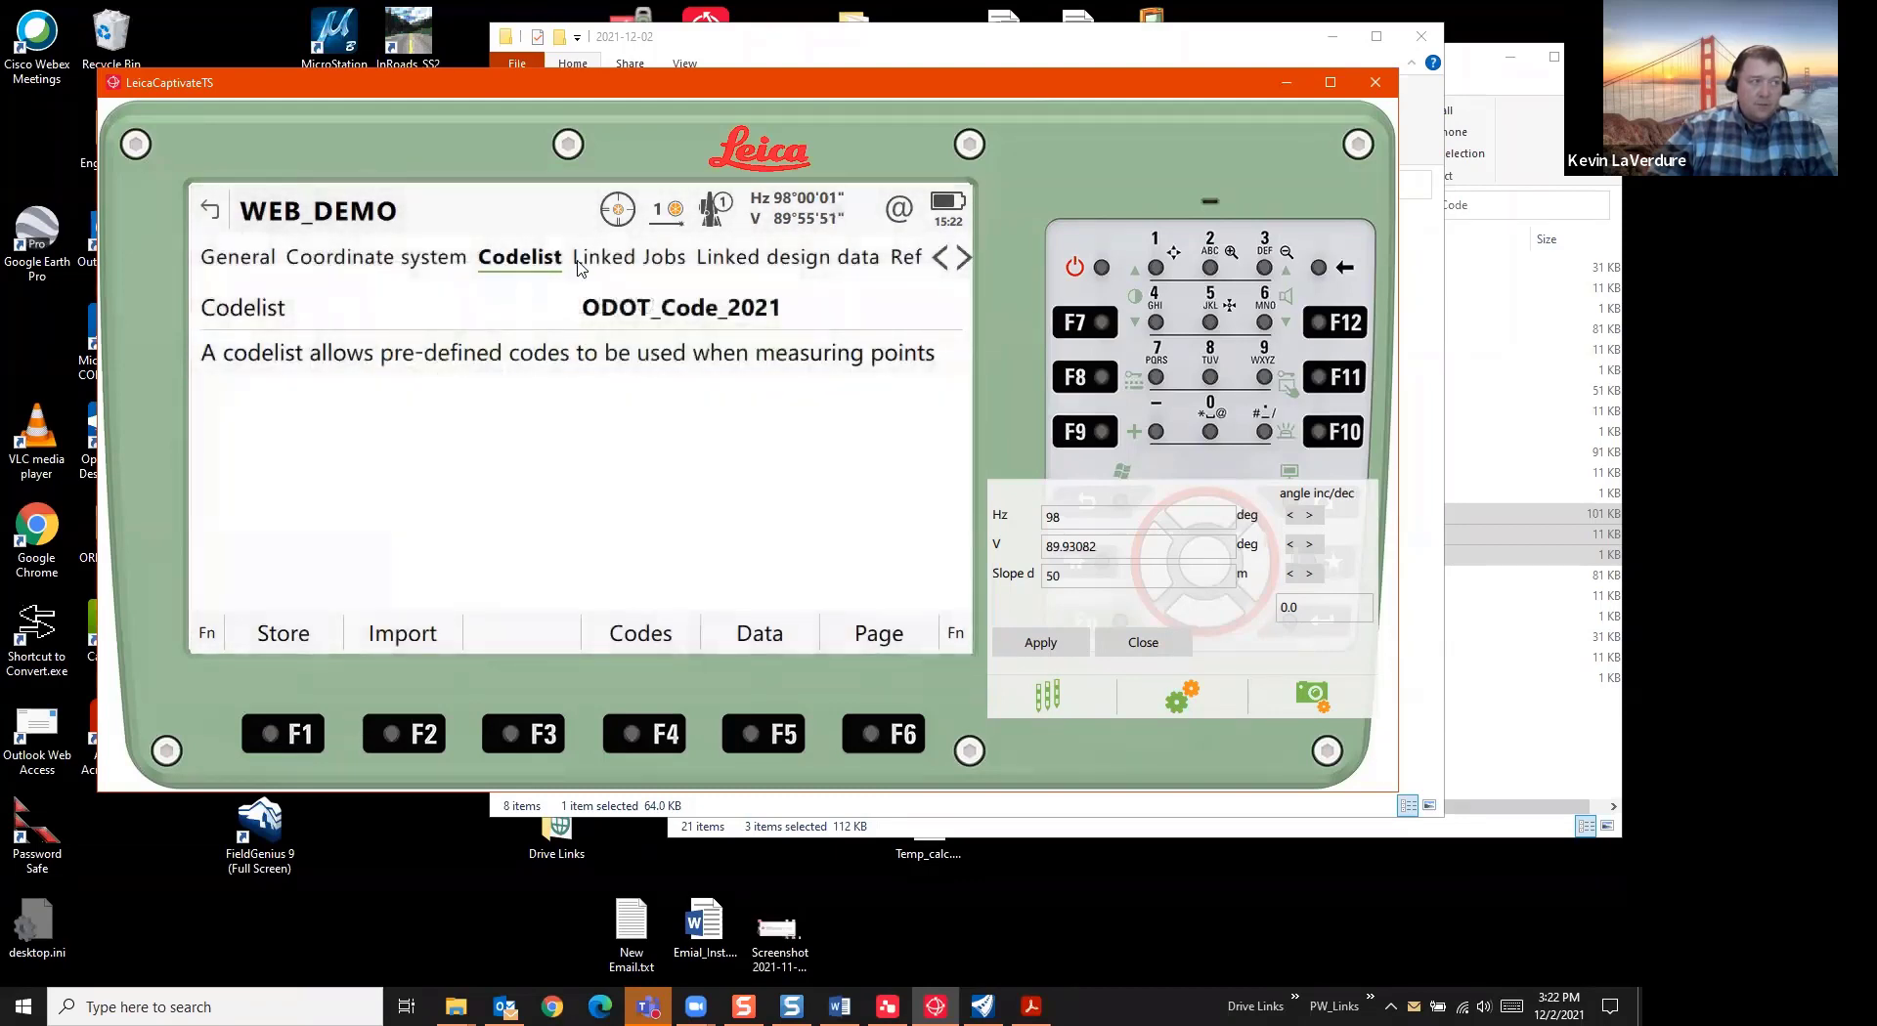
click(665, 634)
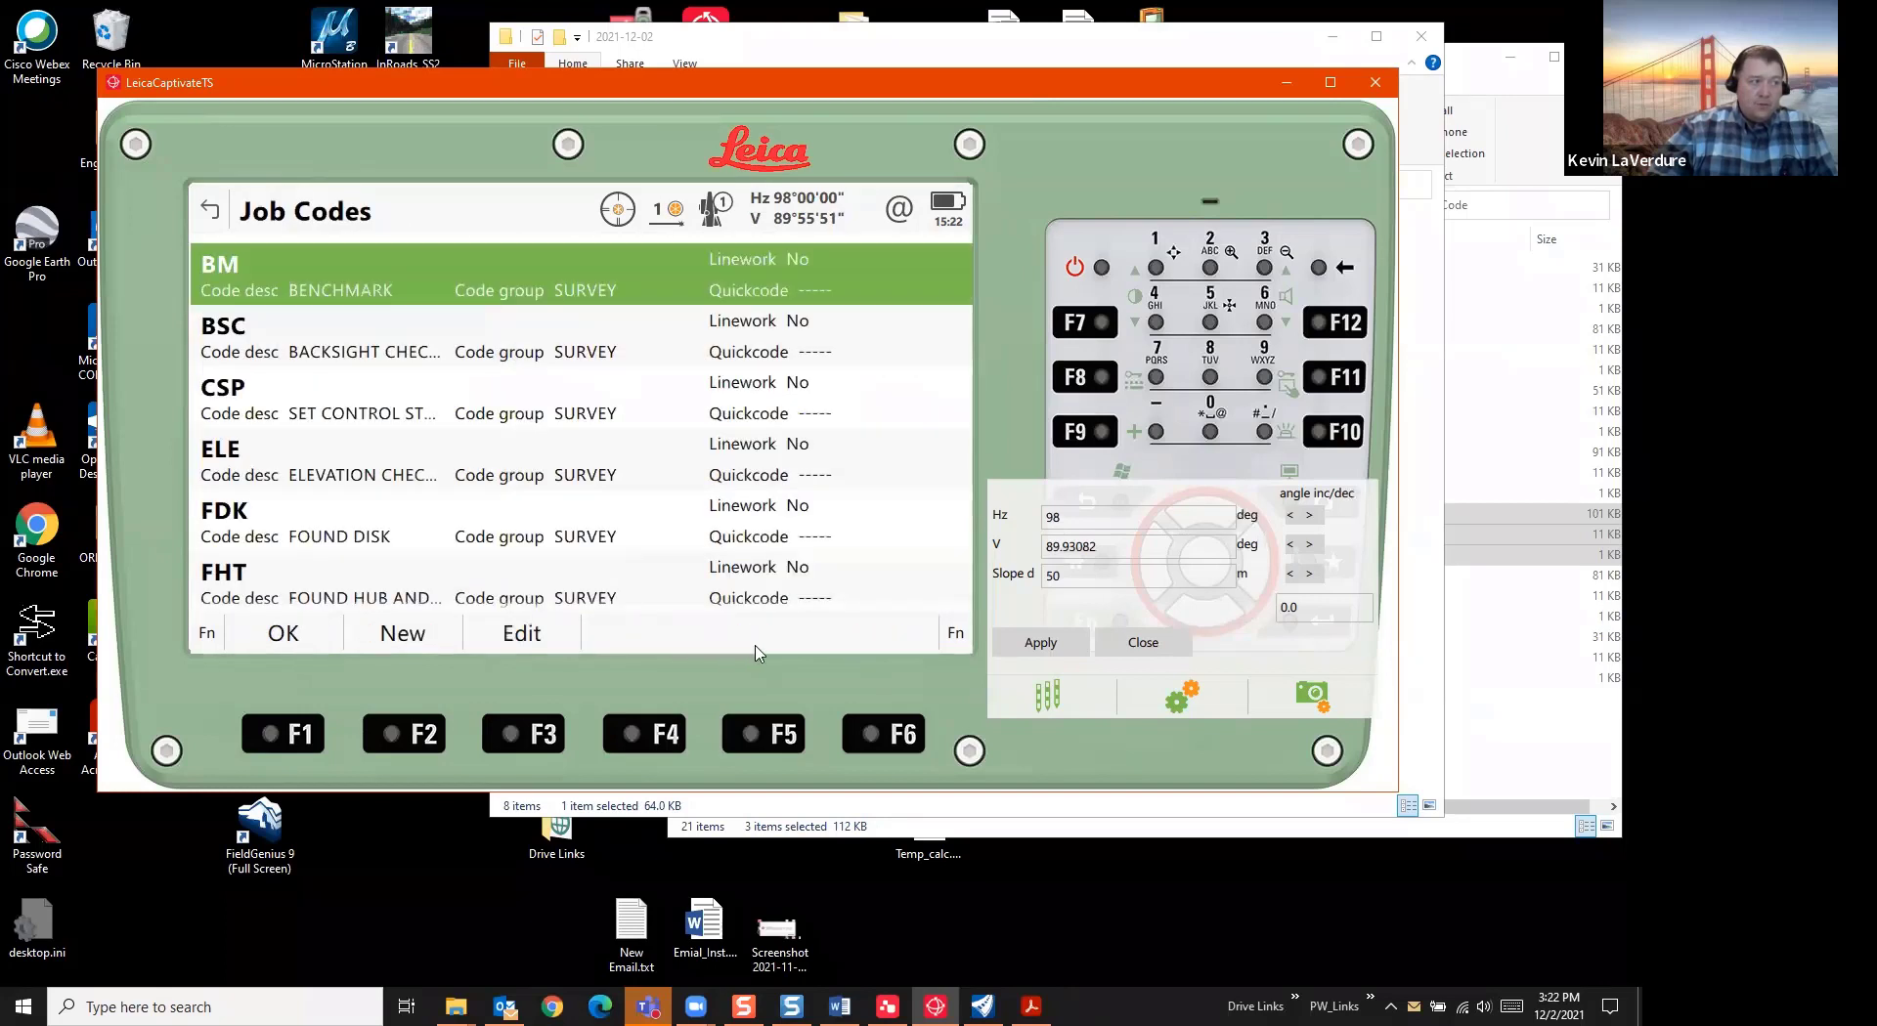
click(955, 634)
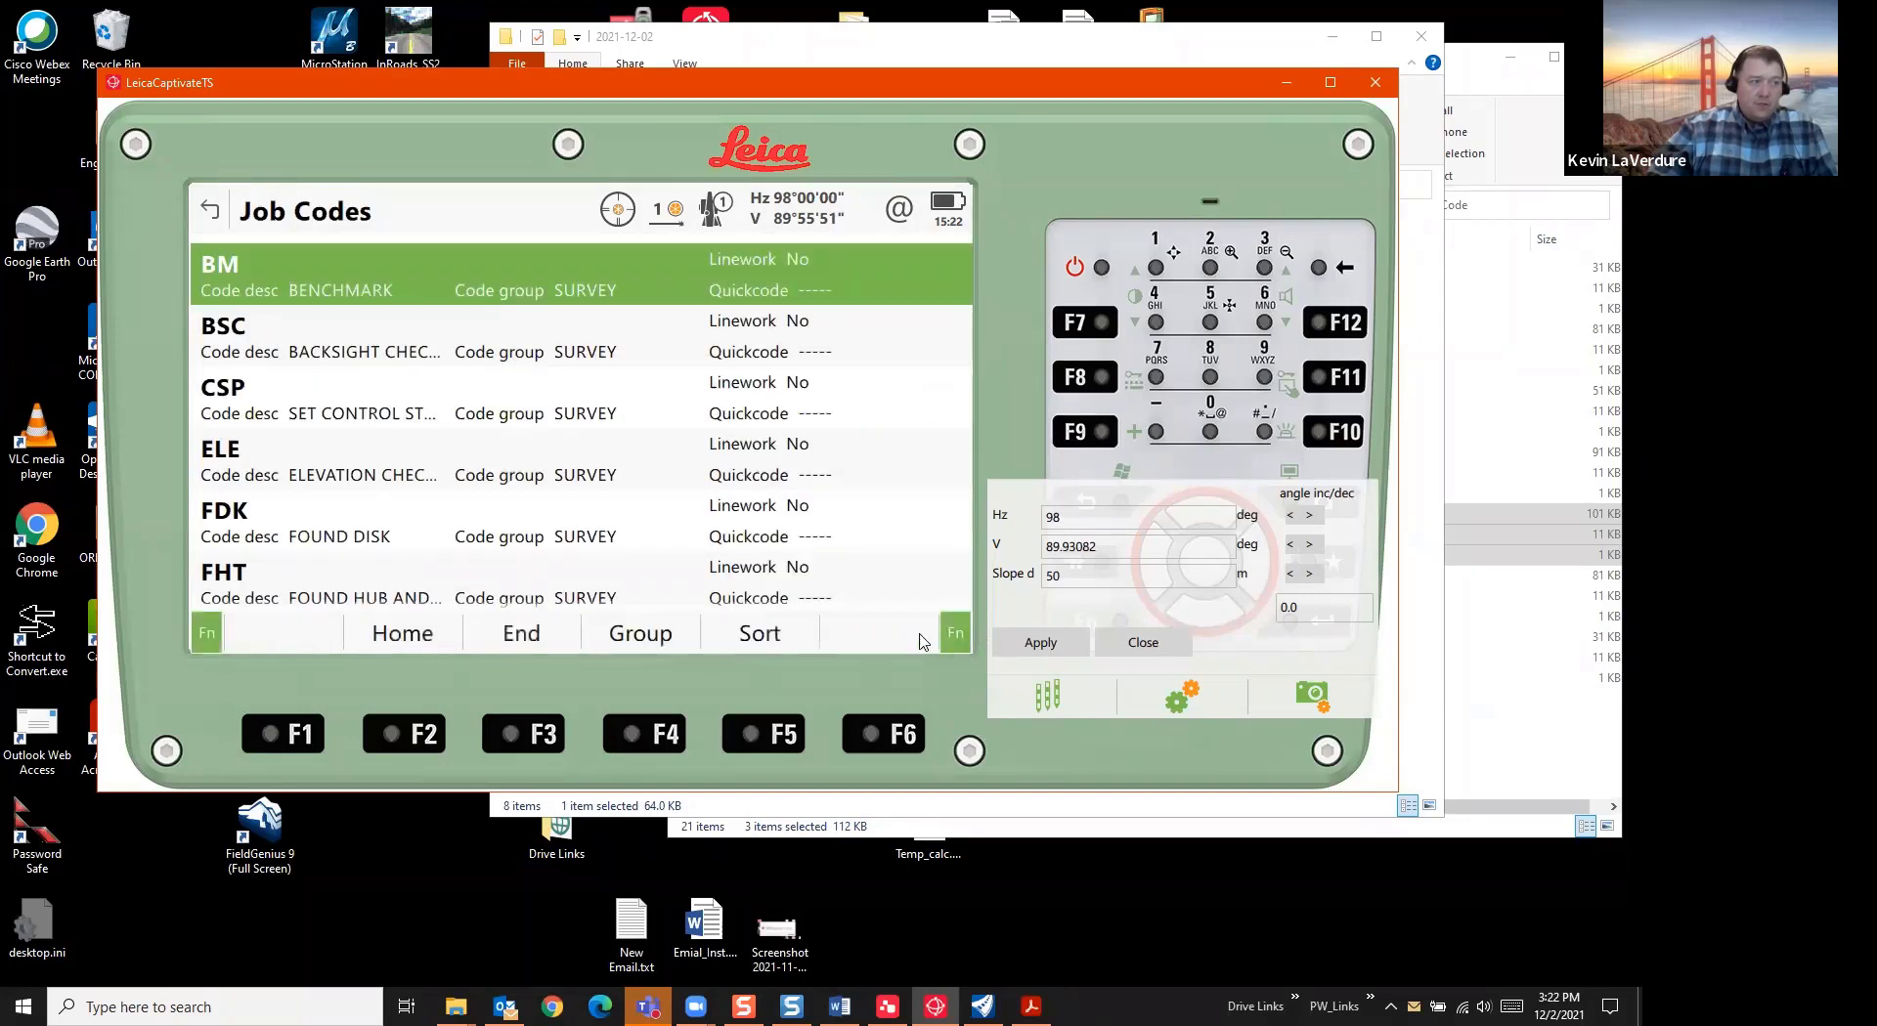
click(665, 634)
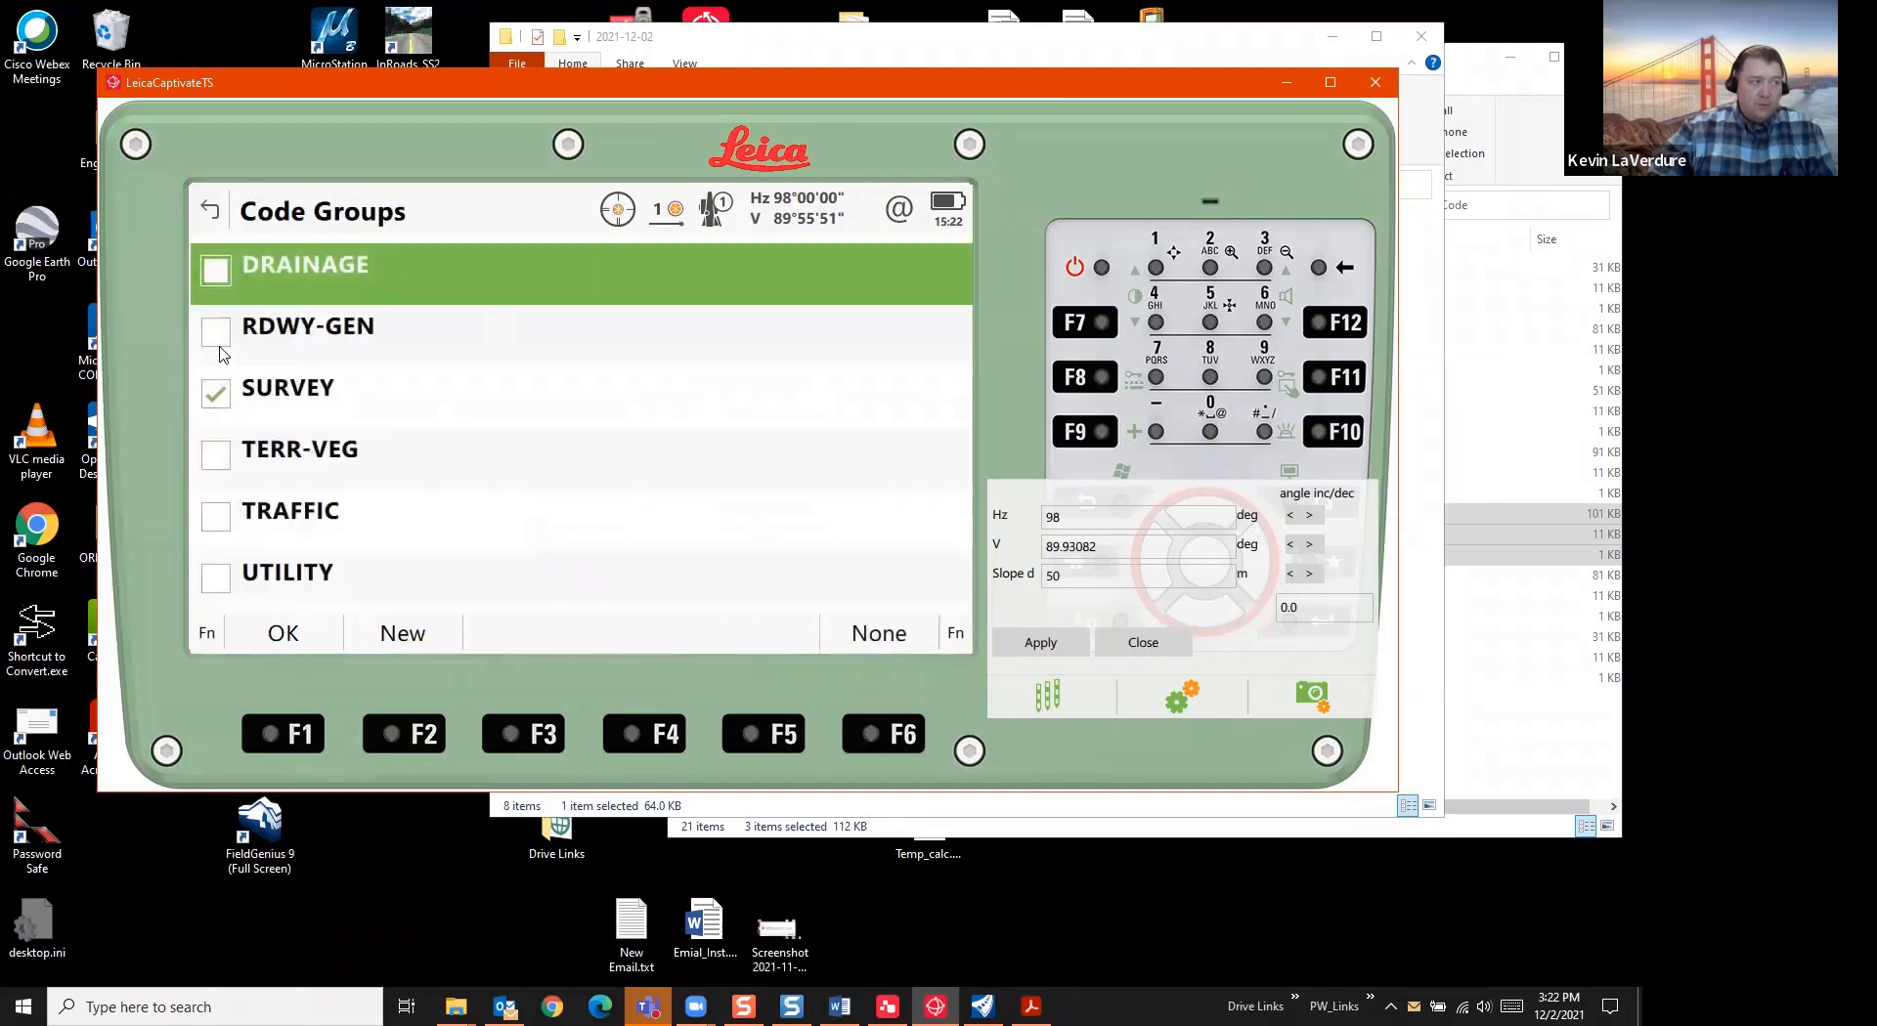
Deactivate the SURVEY code group, activate UTILITY as the only group, and apply the filter to the job codes
click(224, 332)
click(219, 271)
click(203, 348)
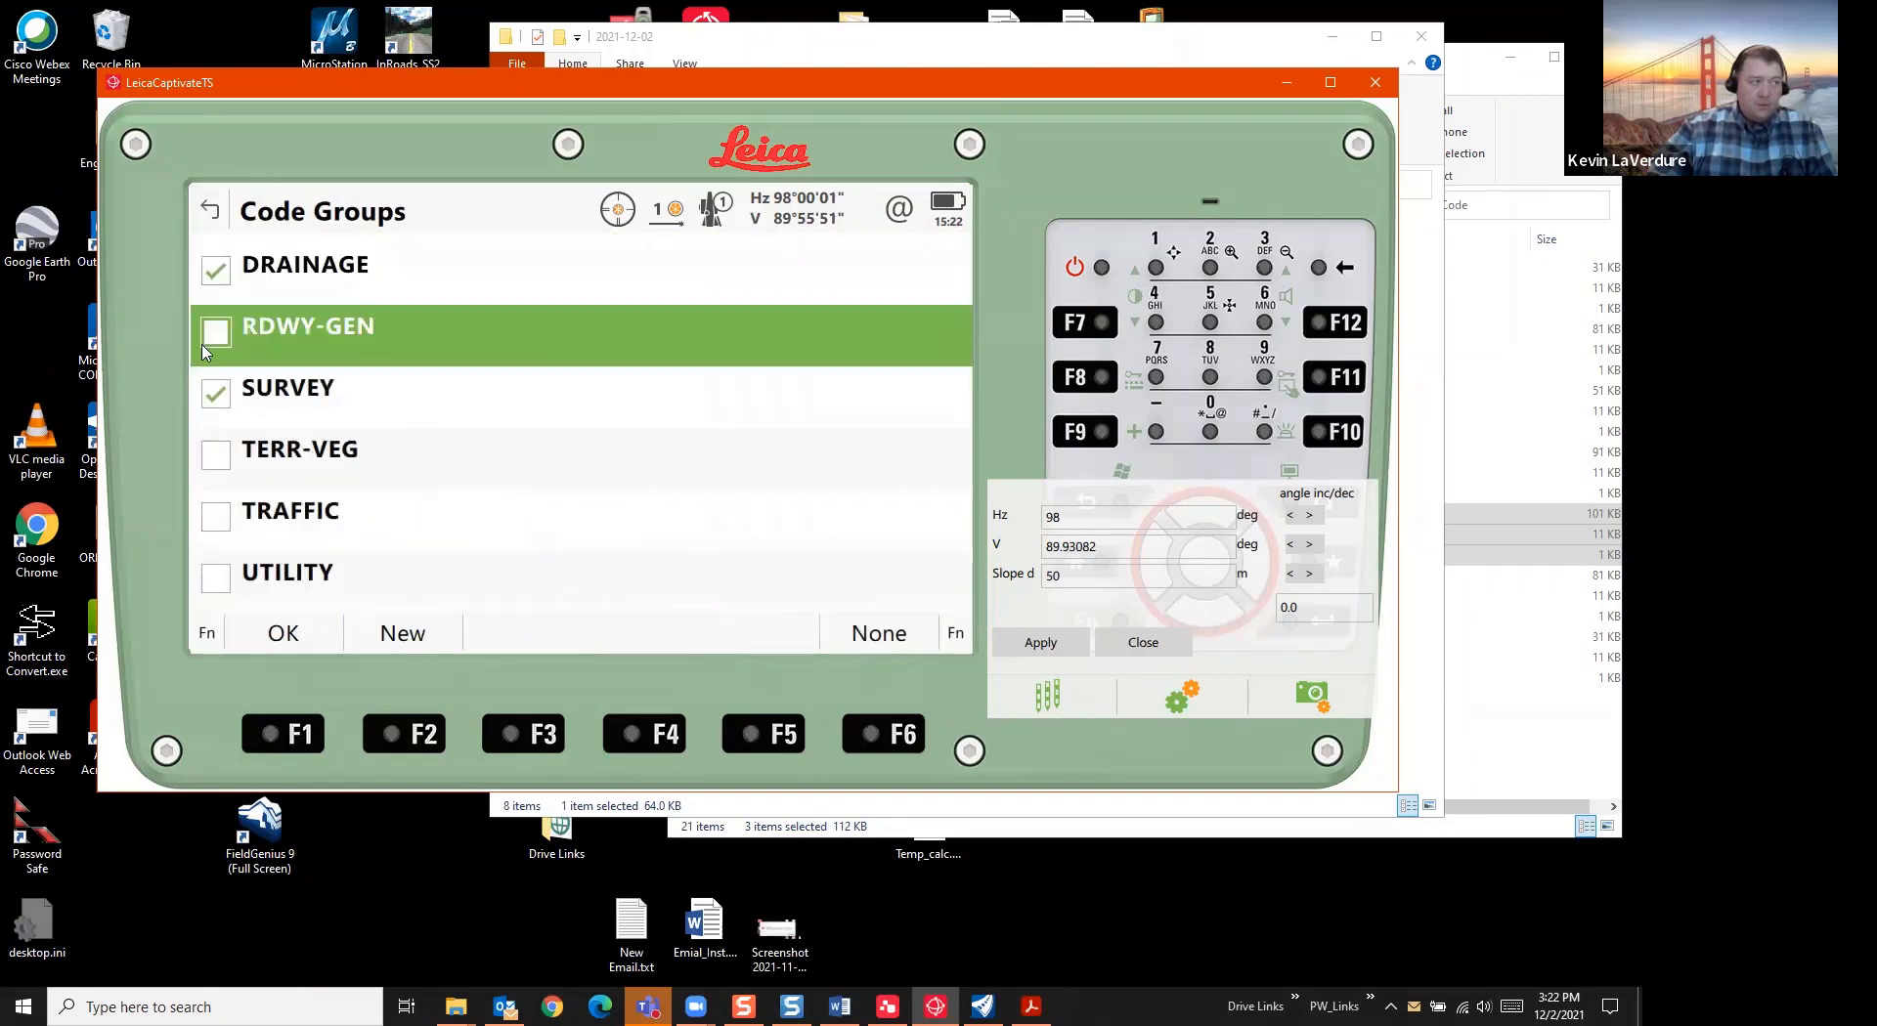
click(214, 274)
click(235, 395)
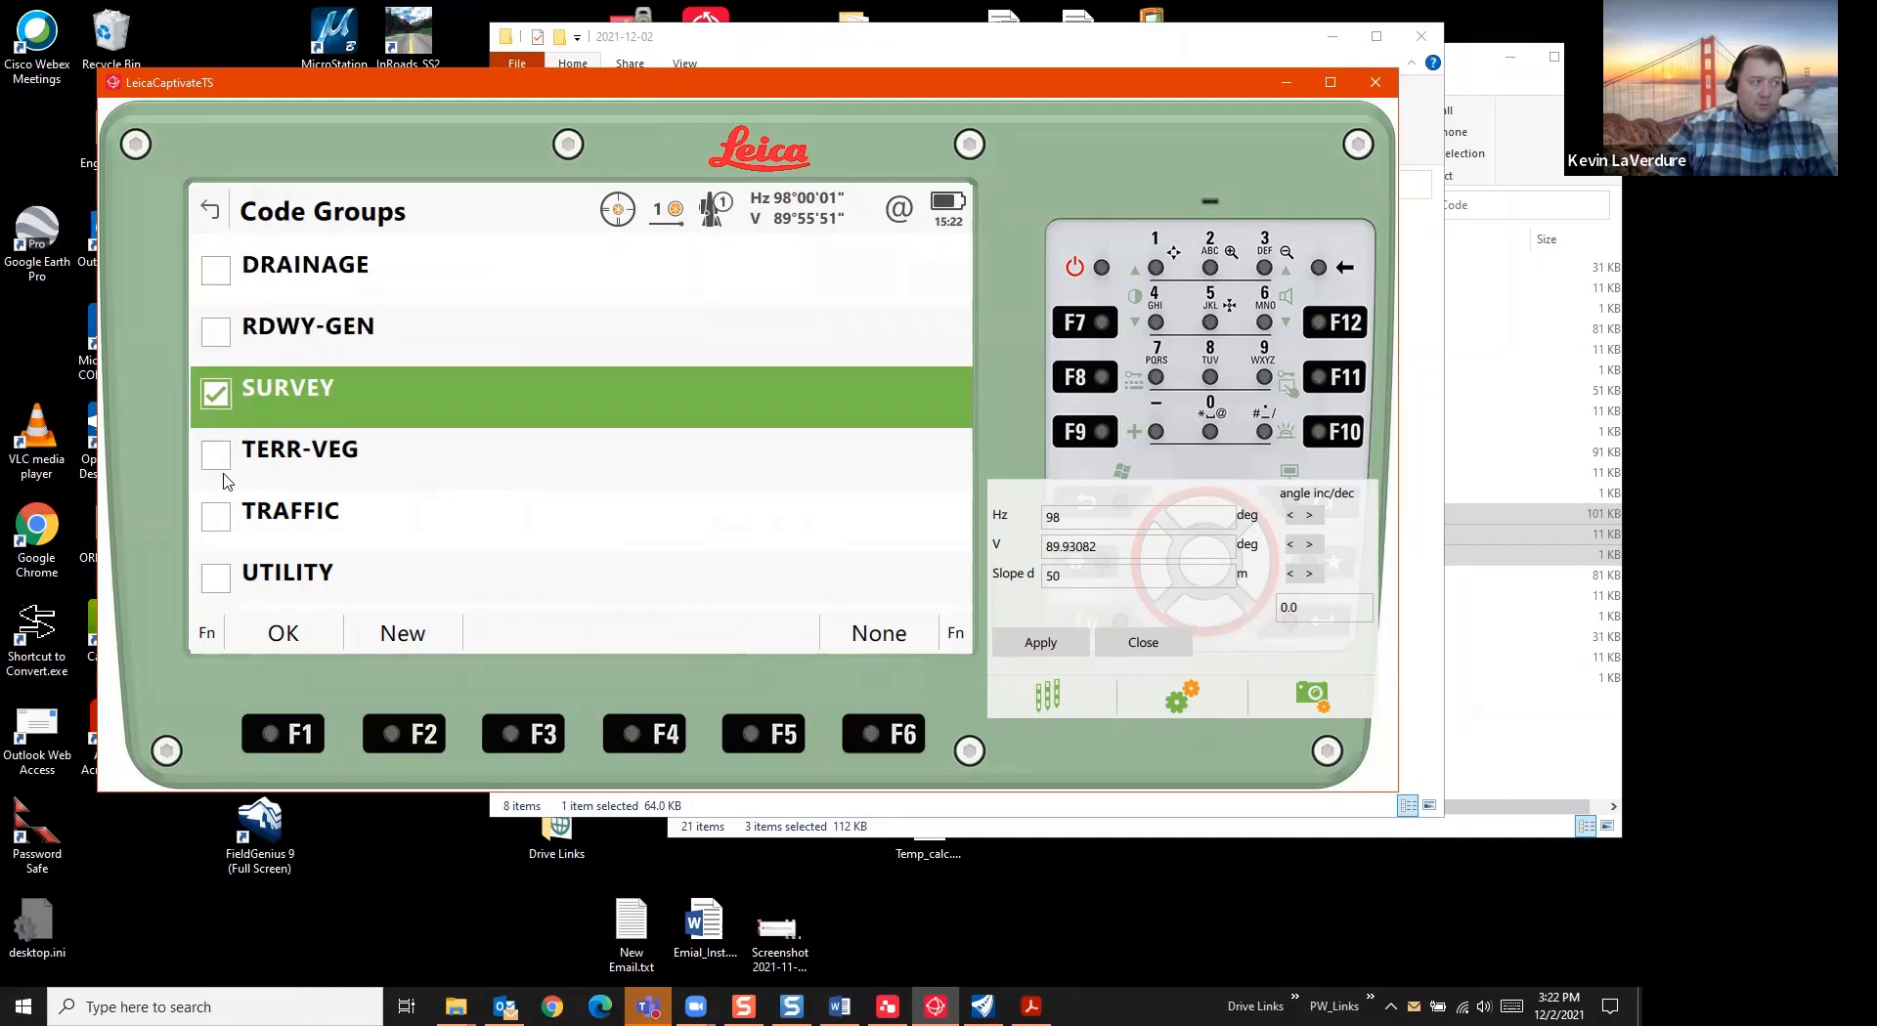
click(234, 584)
click(293, 631)
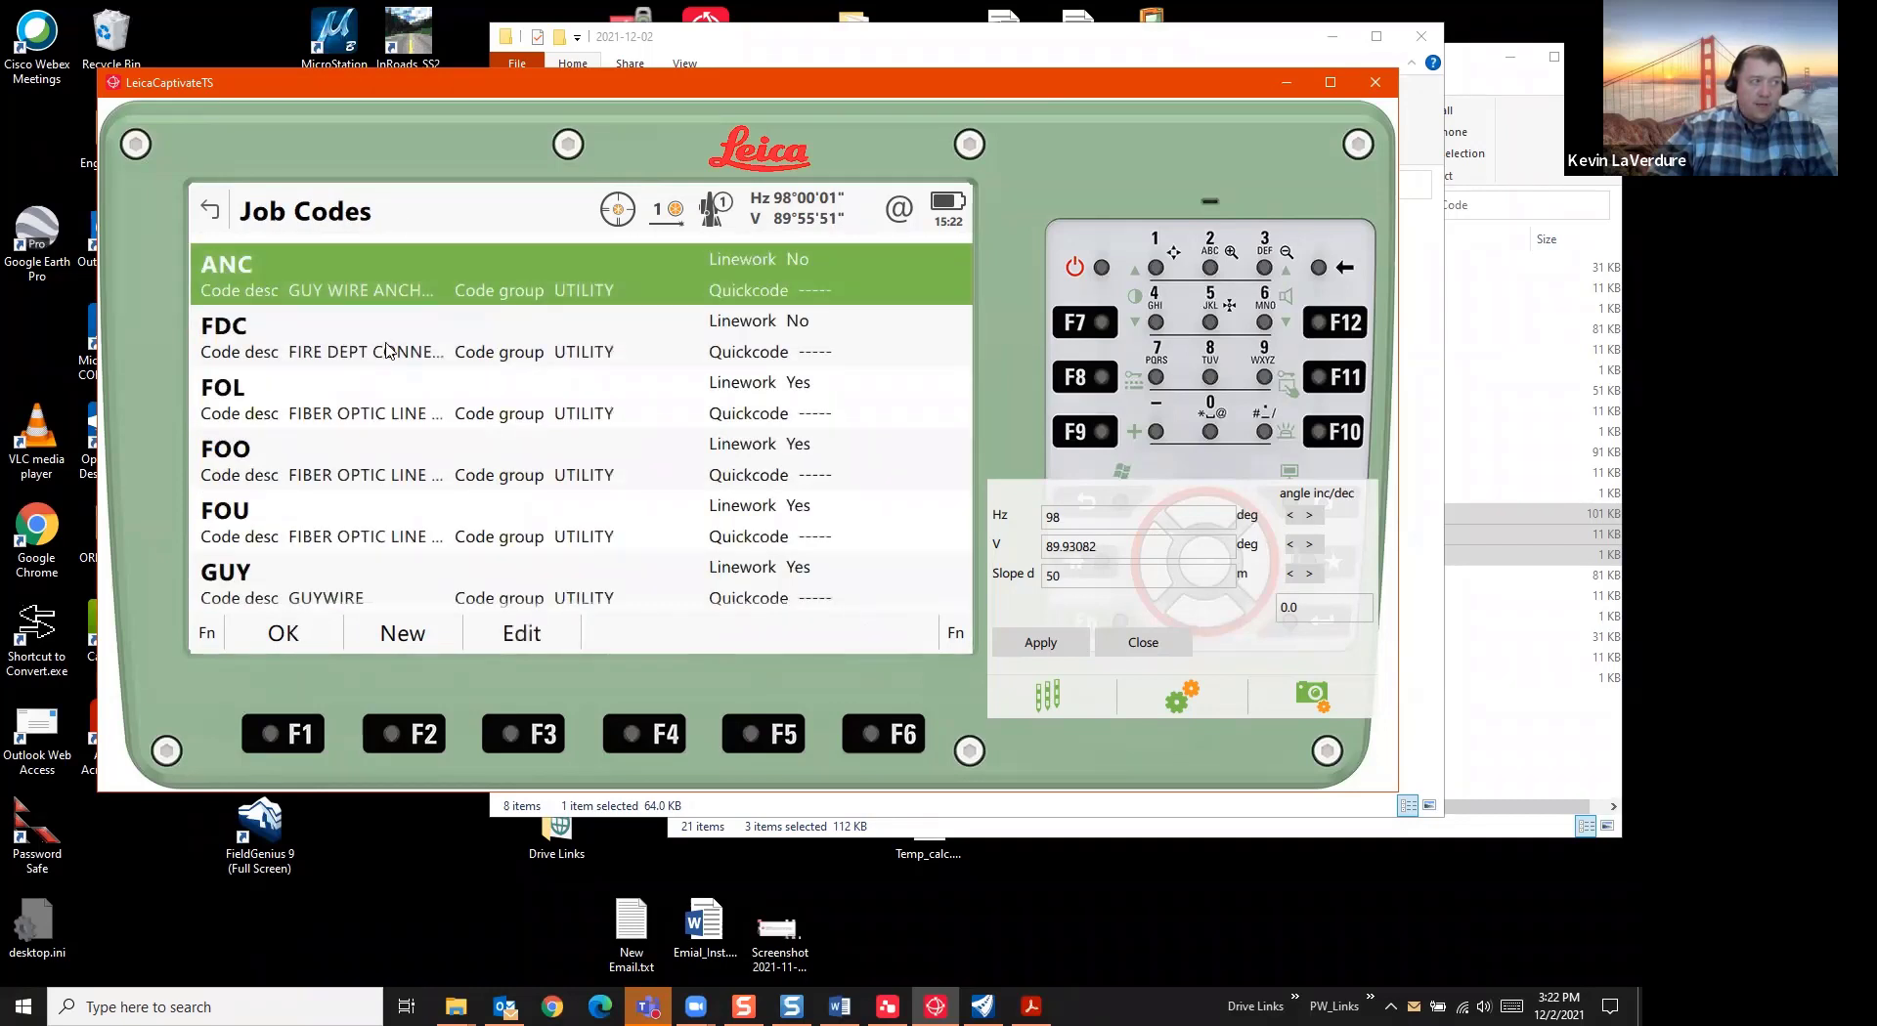
Look through the utility job codes, store the WEB_DEMO job properties and reopen Measure
scroll(352, 336, down, 20)
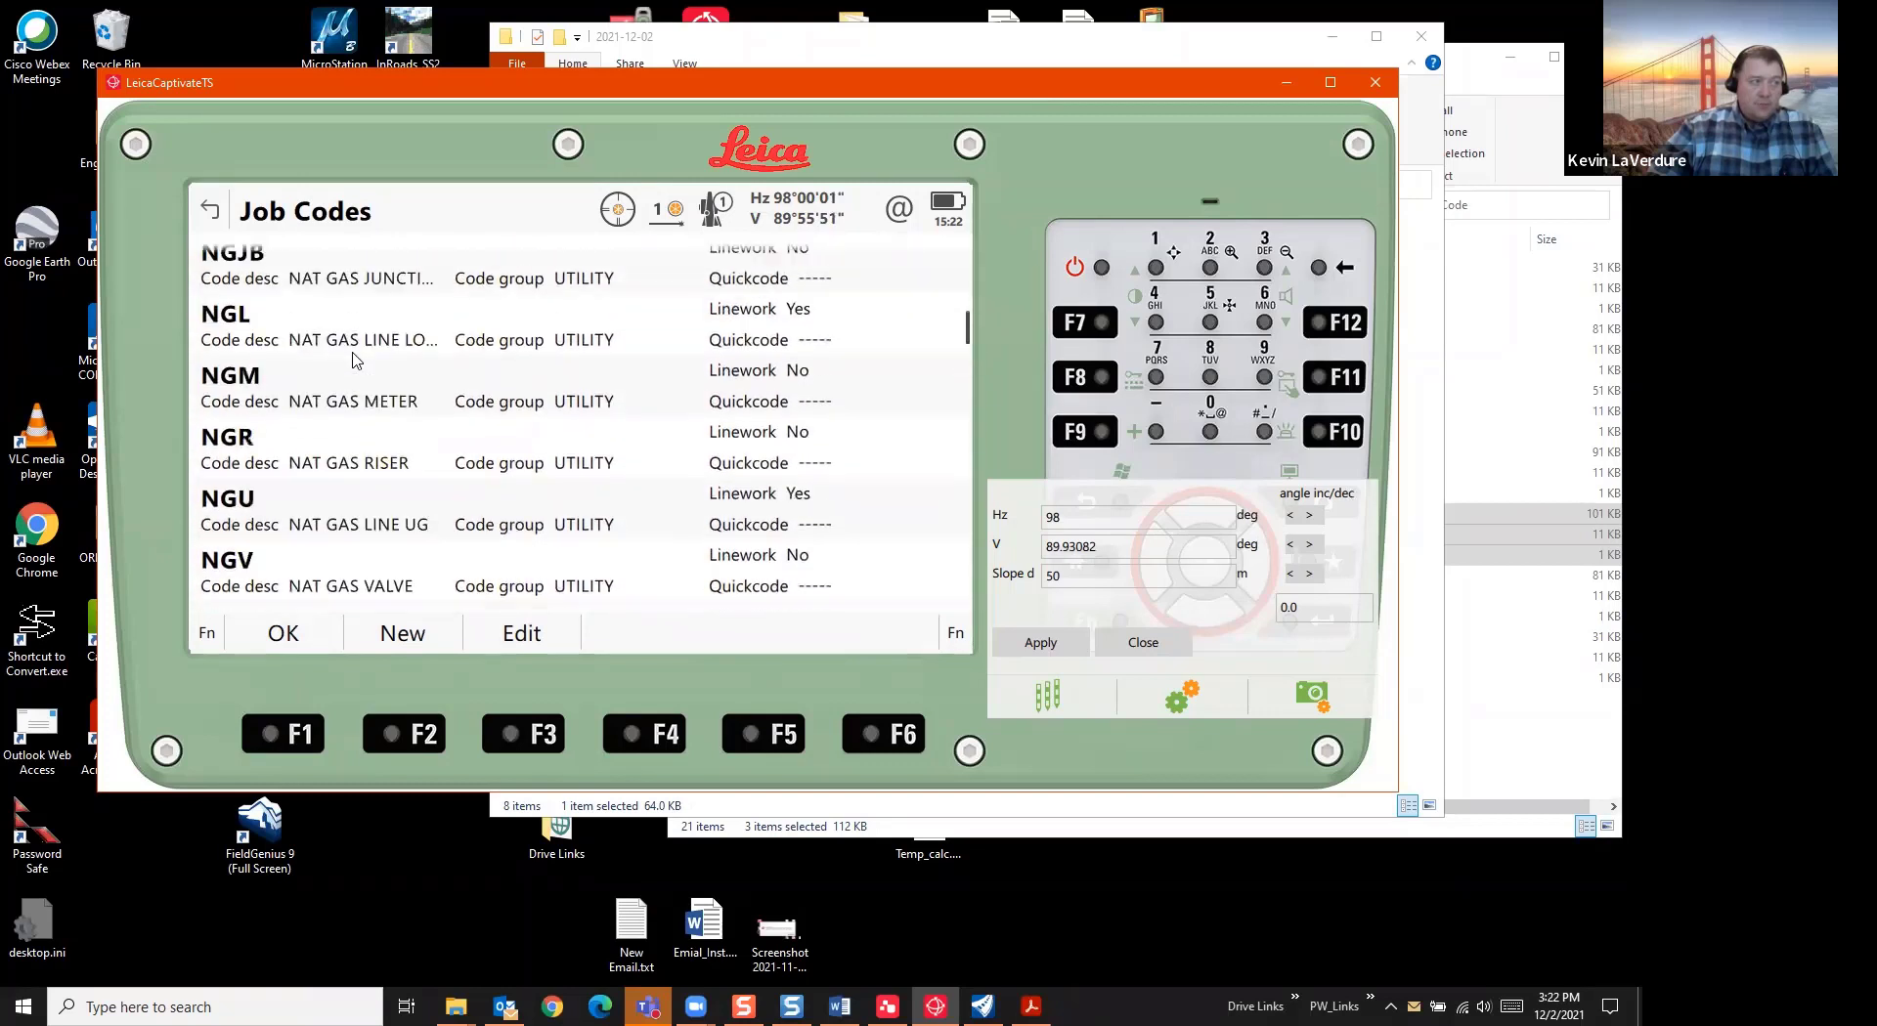
scroll(344, 681, down, 3)
click(269, 636)
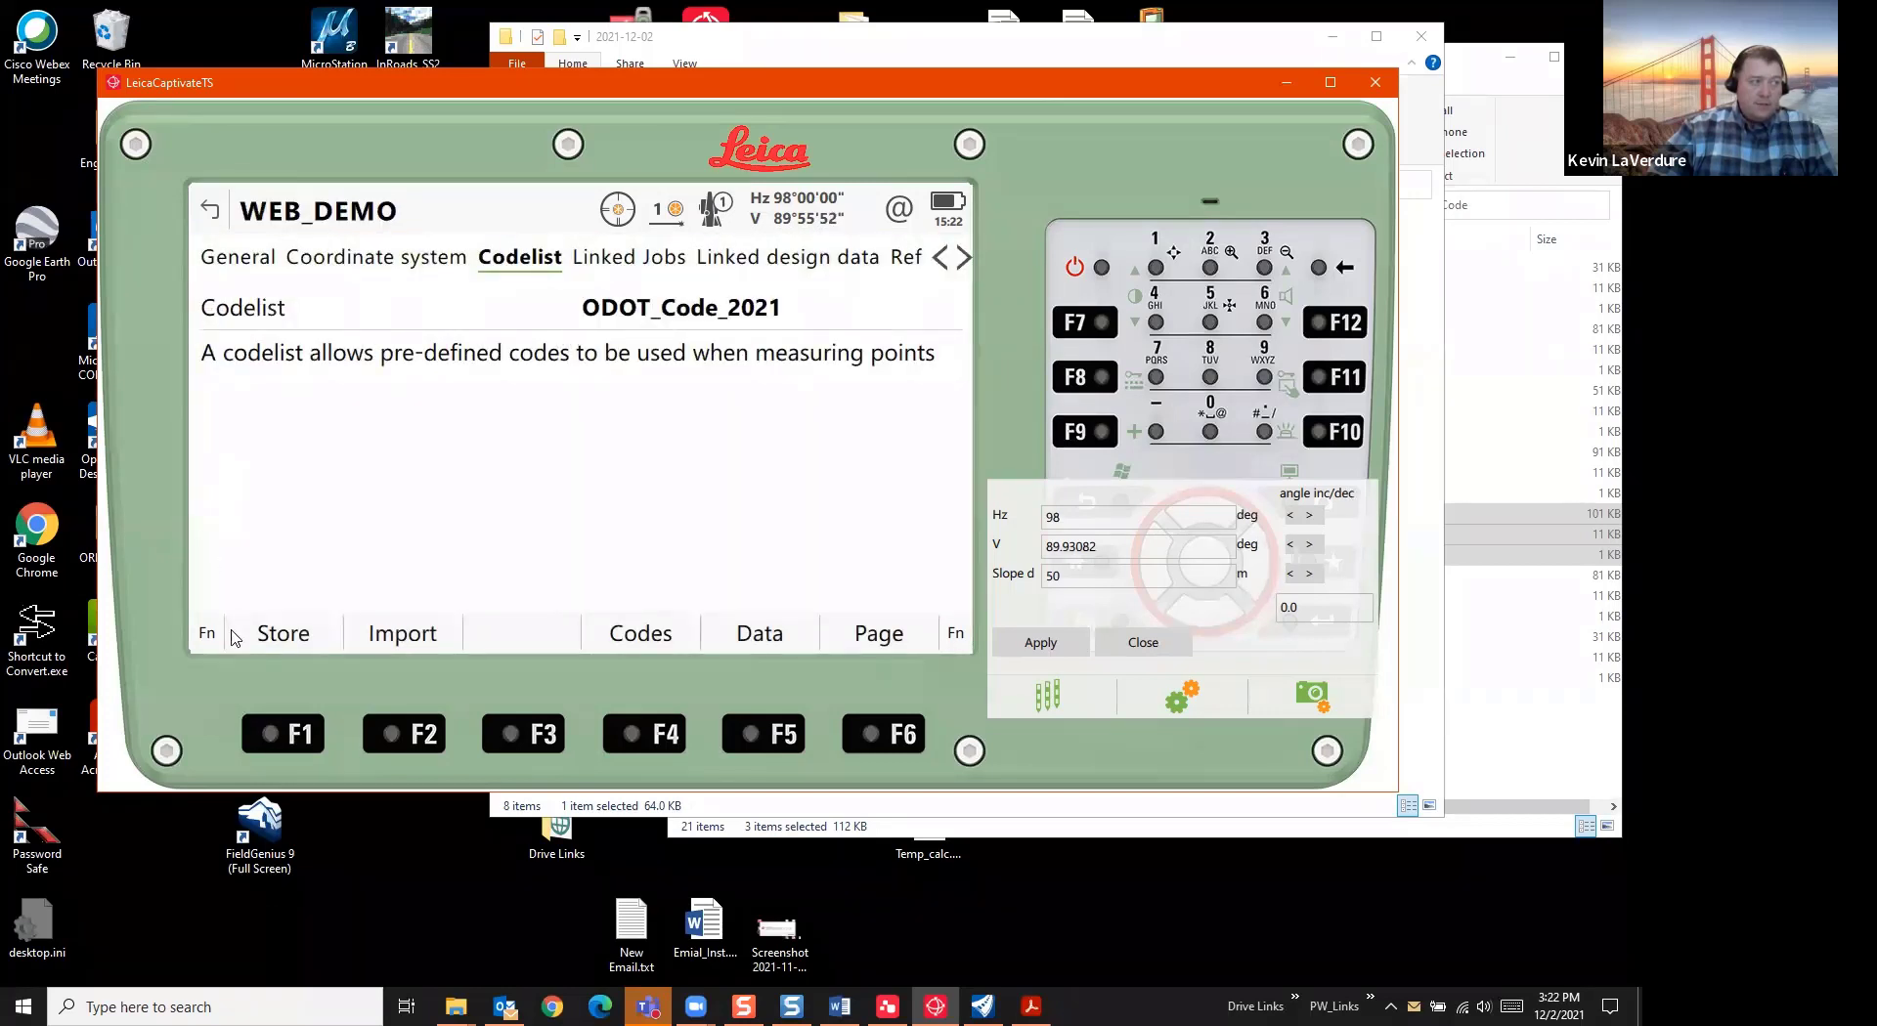
click(284, 637)
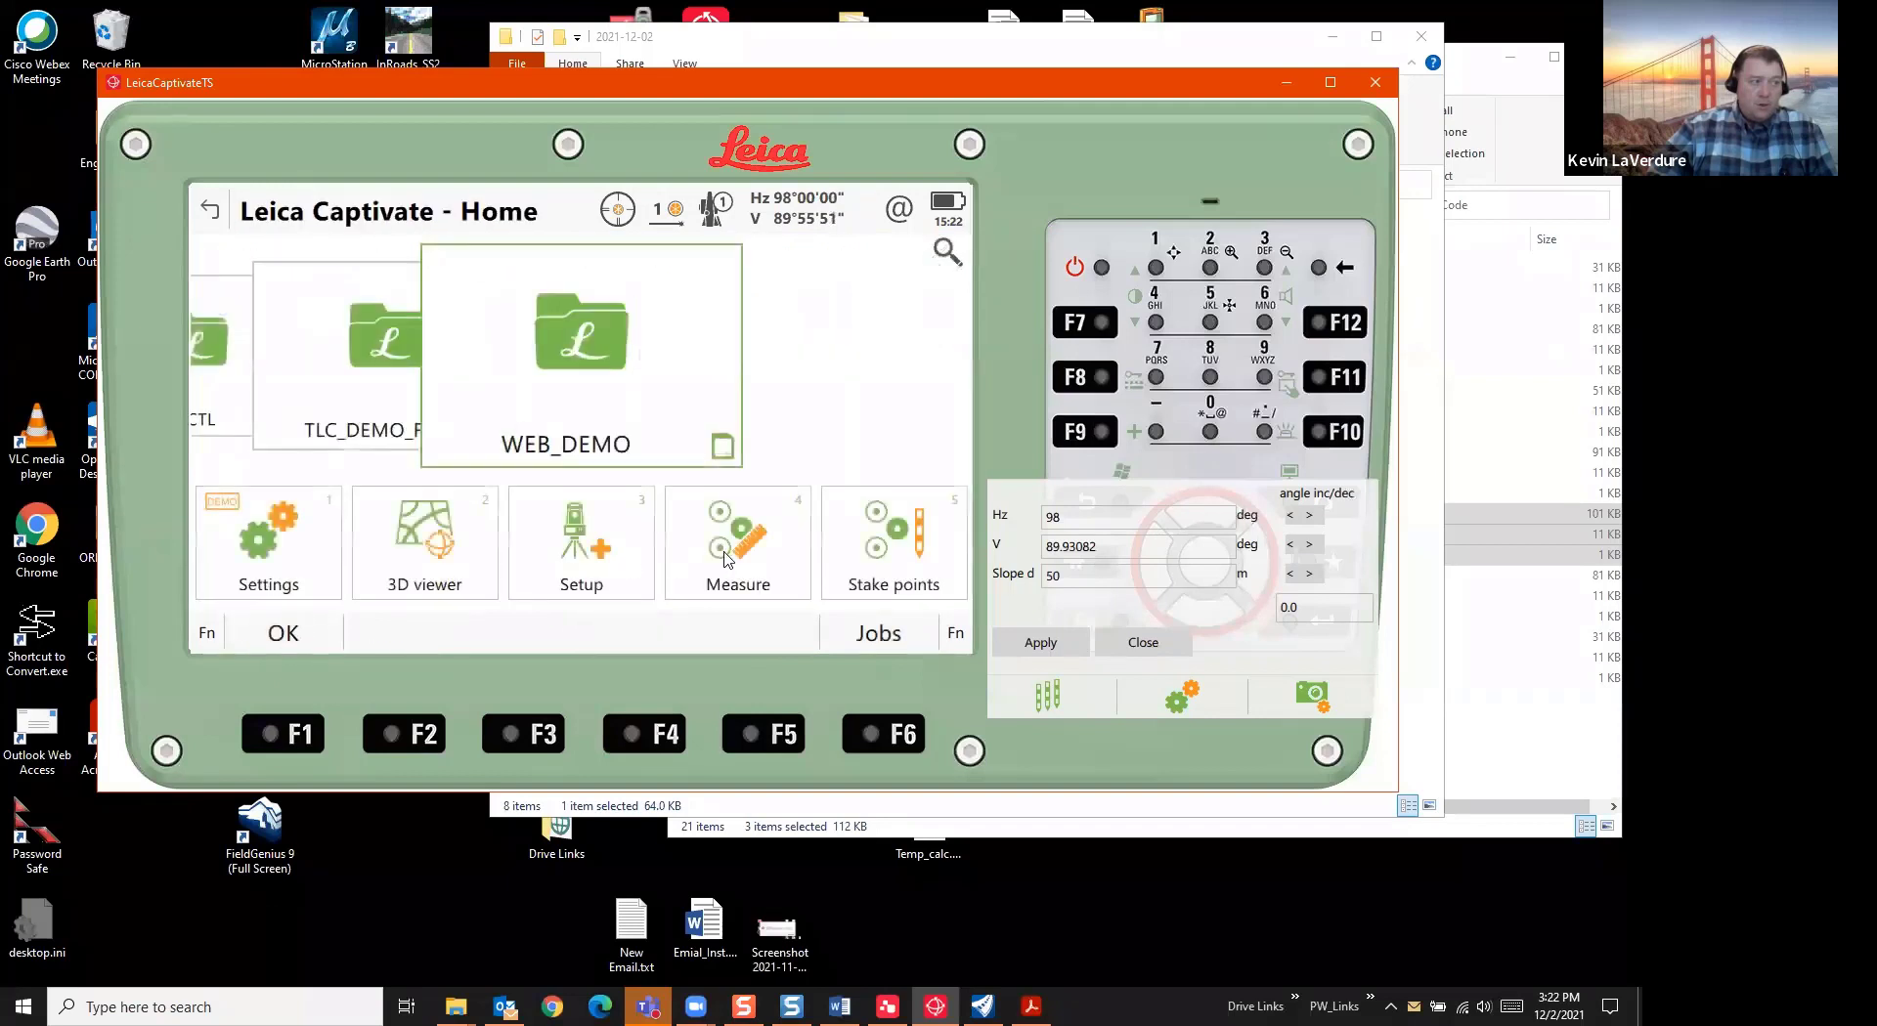
click(749, 550)
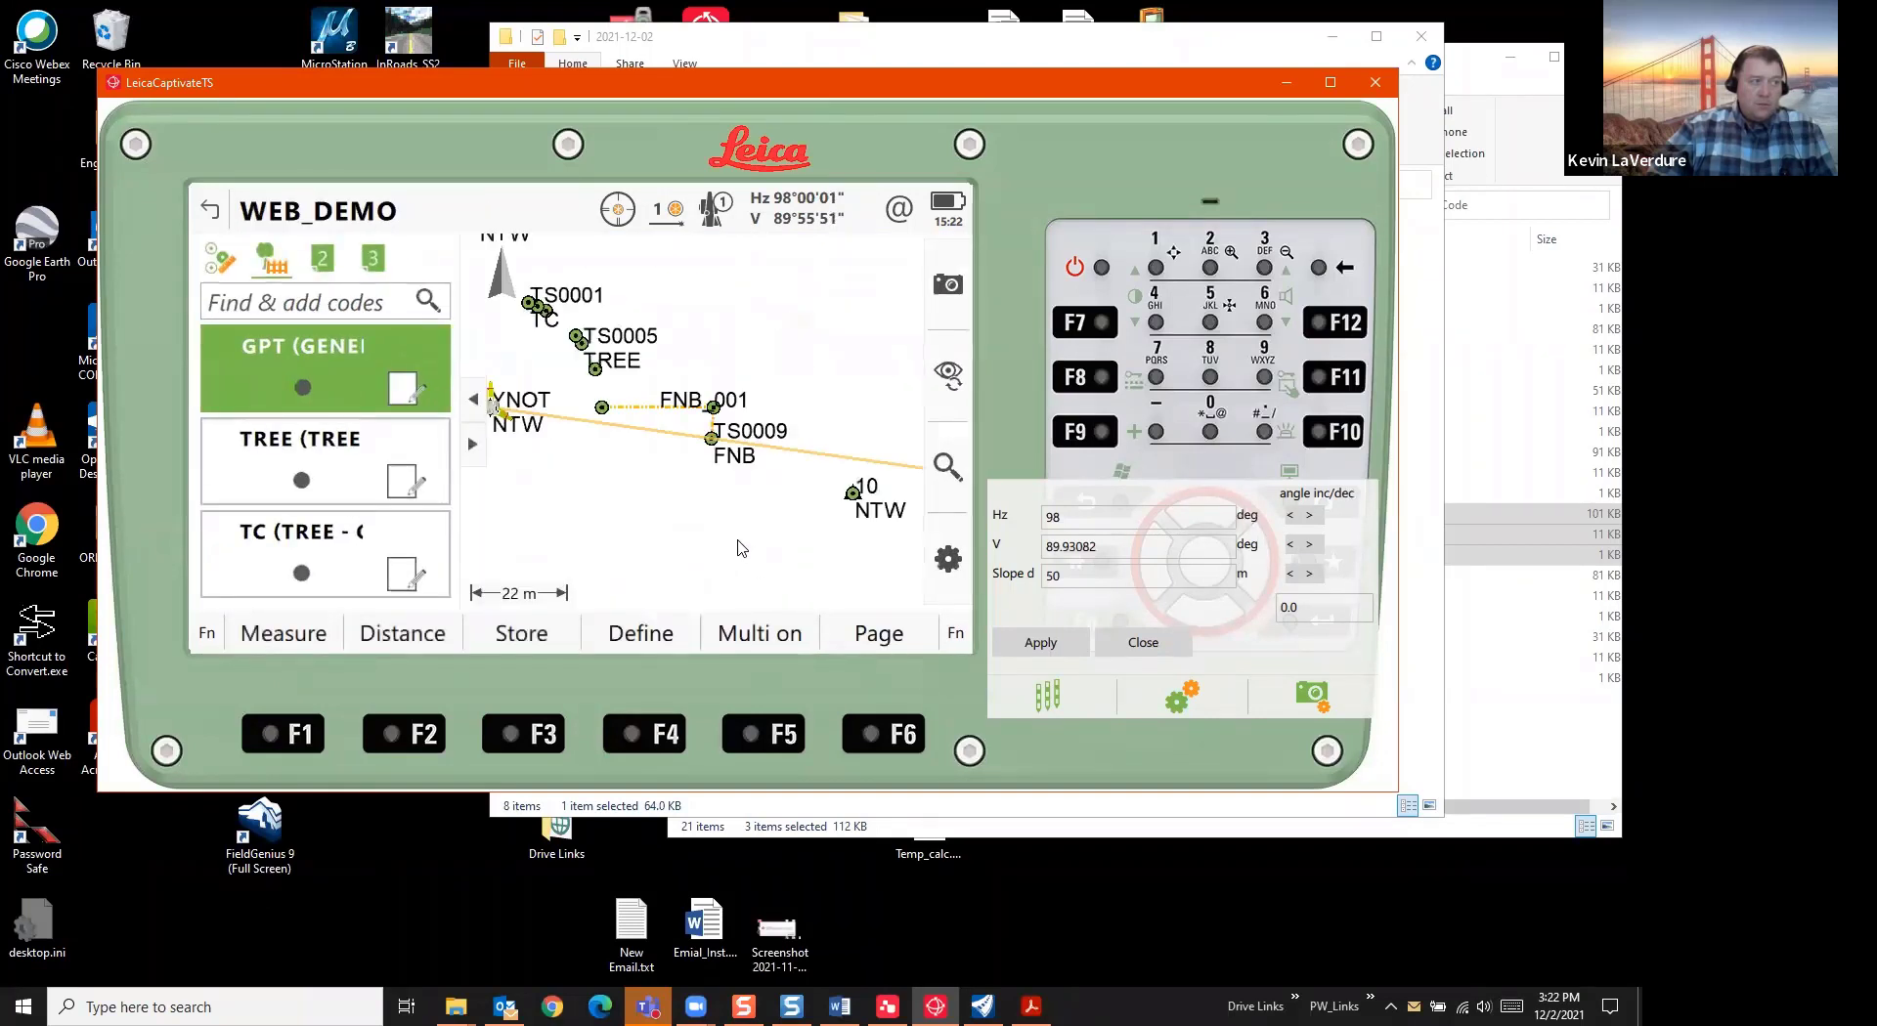
Look through the utility codes offered in the code search list and leave the search field empty
click(427, 304)
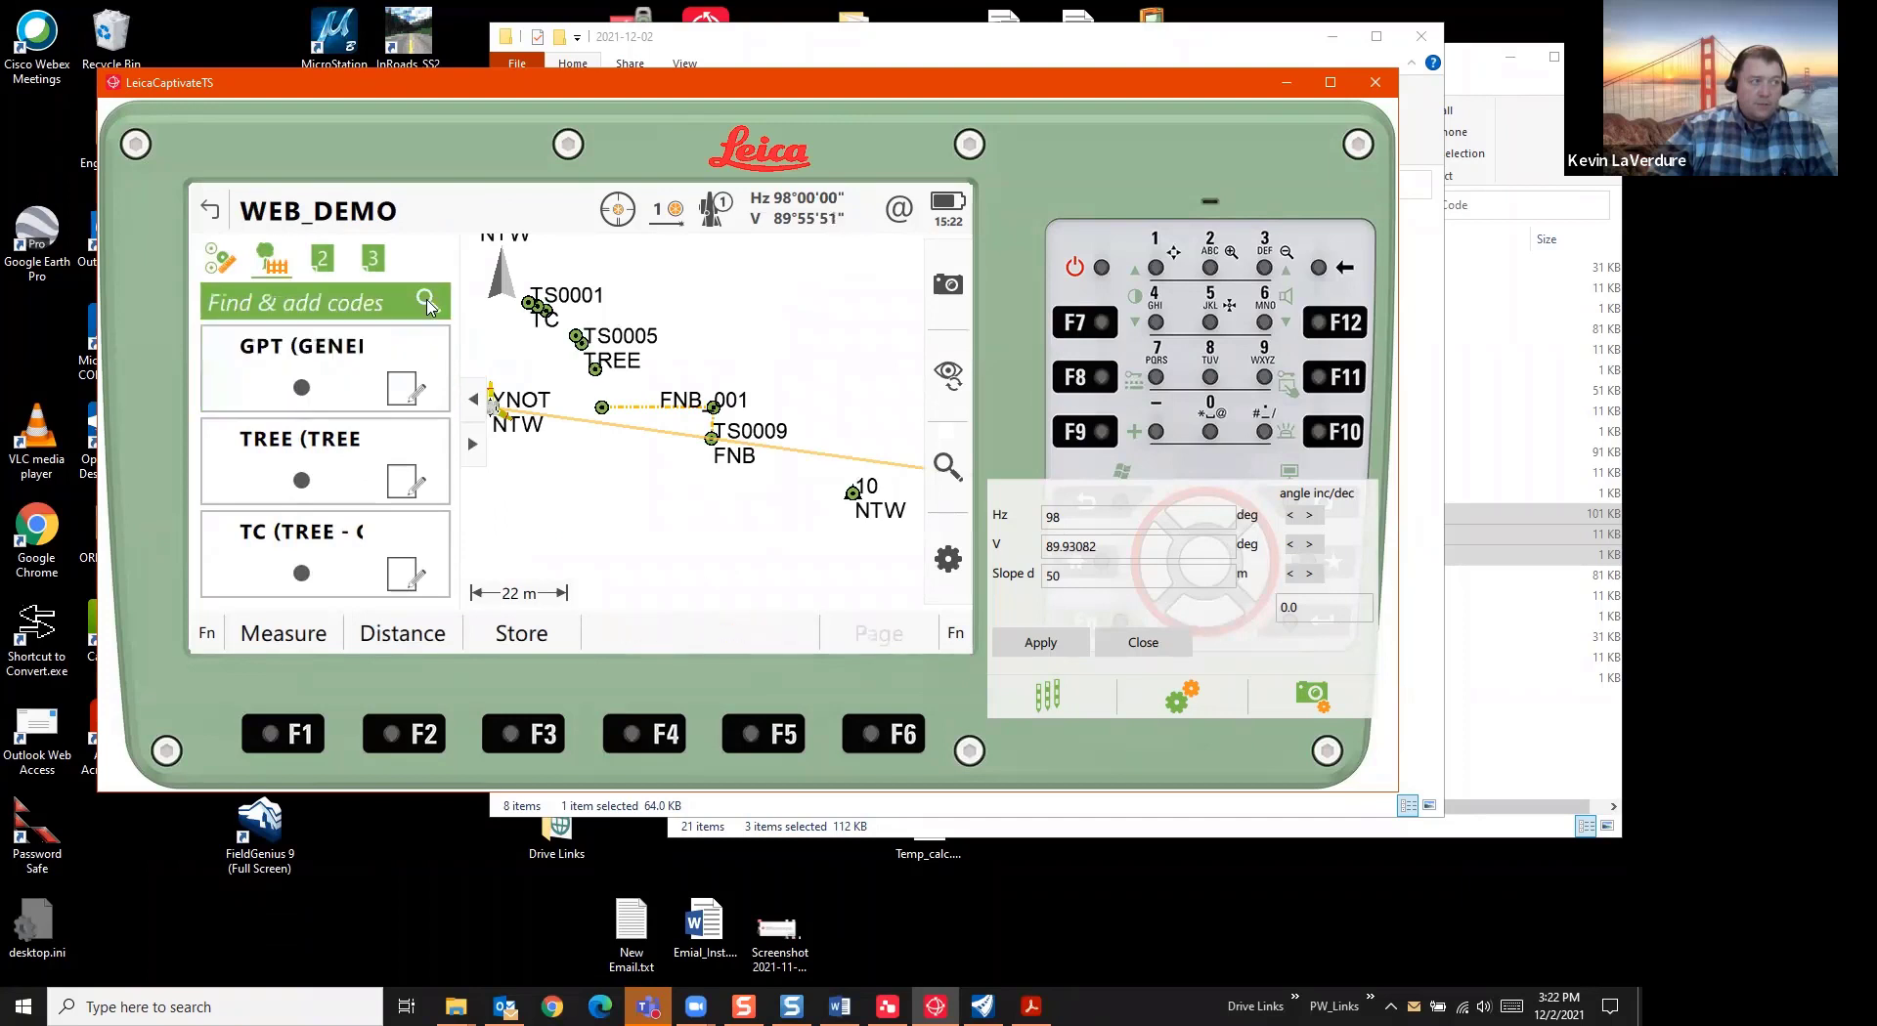
text(73)
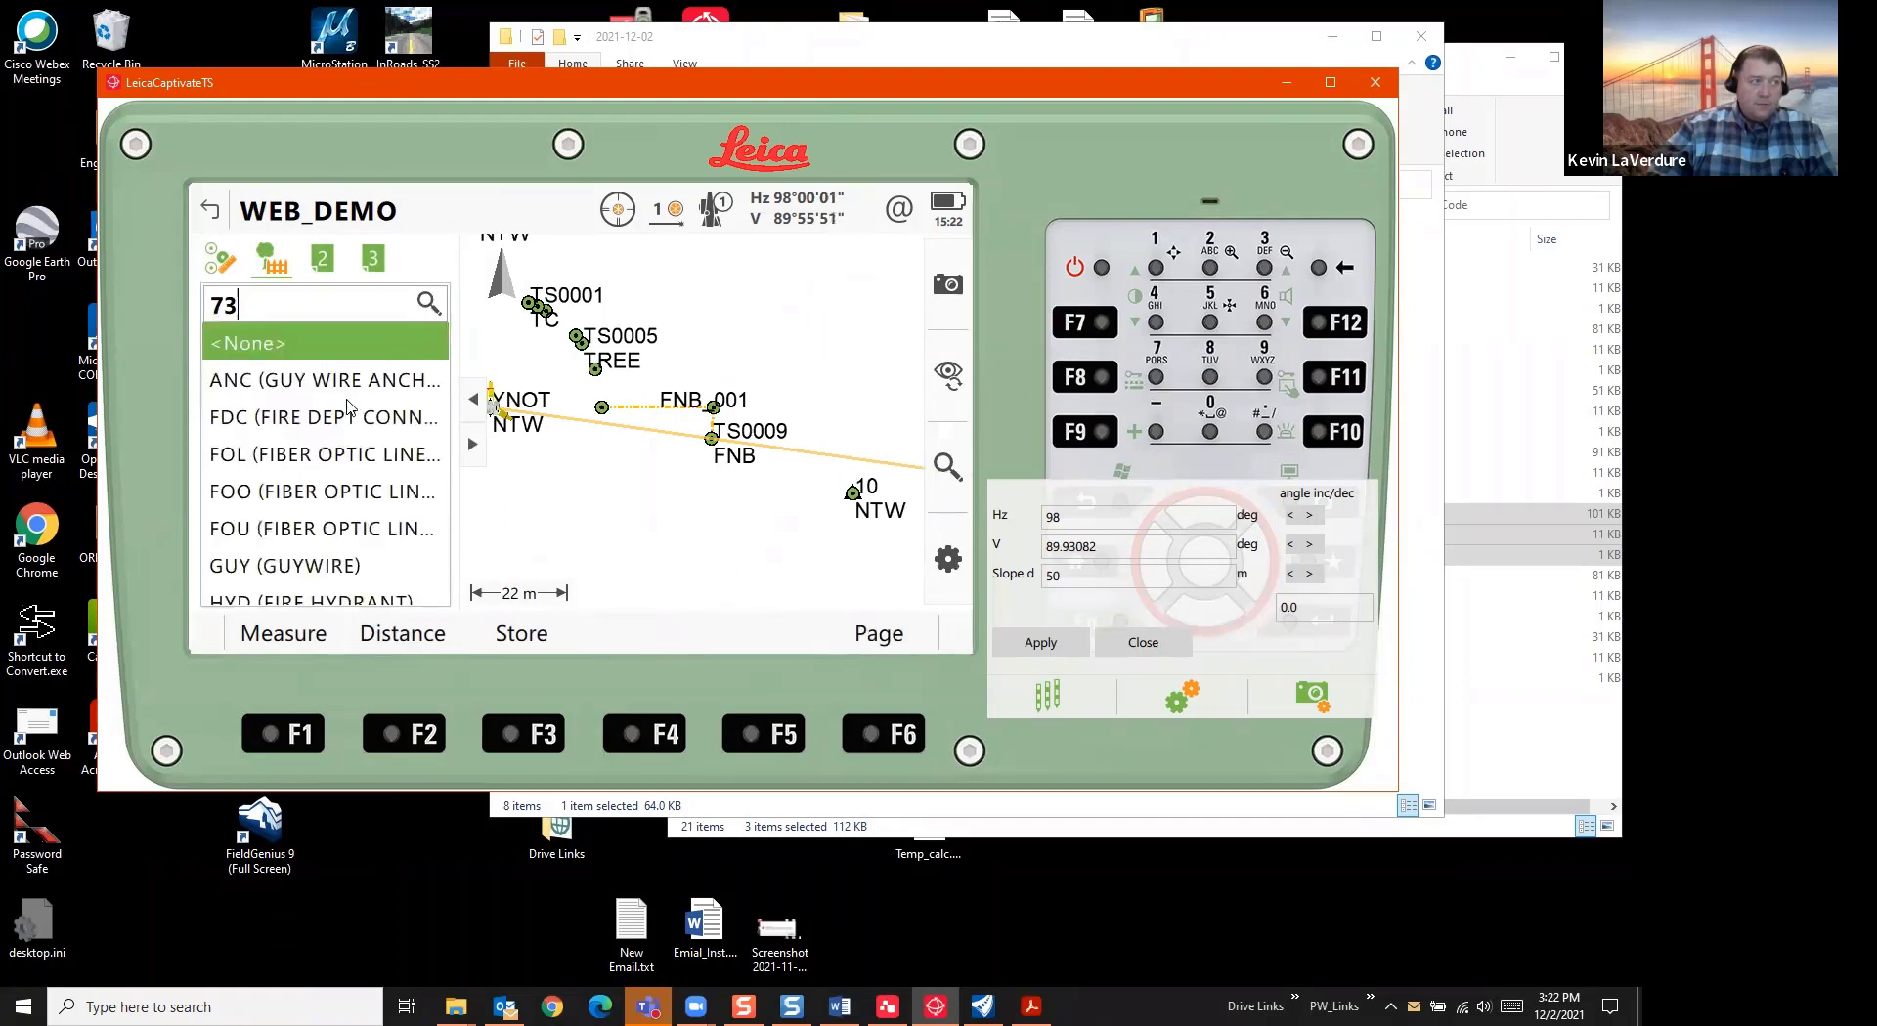
scroll(352, 406, down, 10)
scroll(349, 408, down, 3)
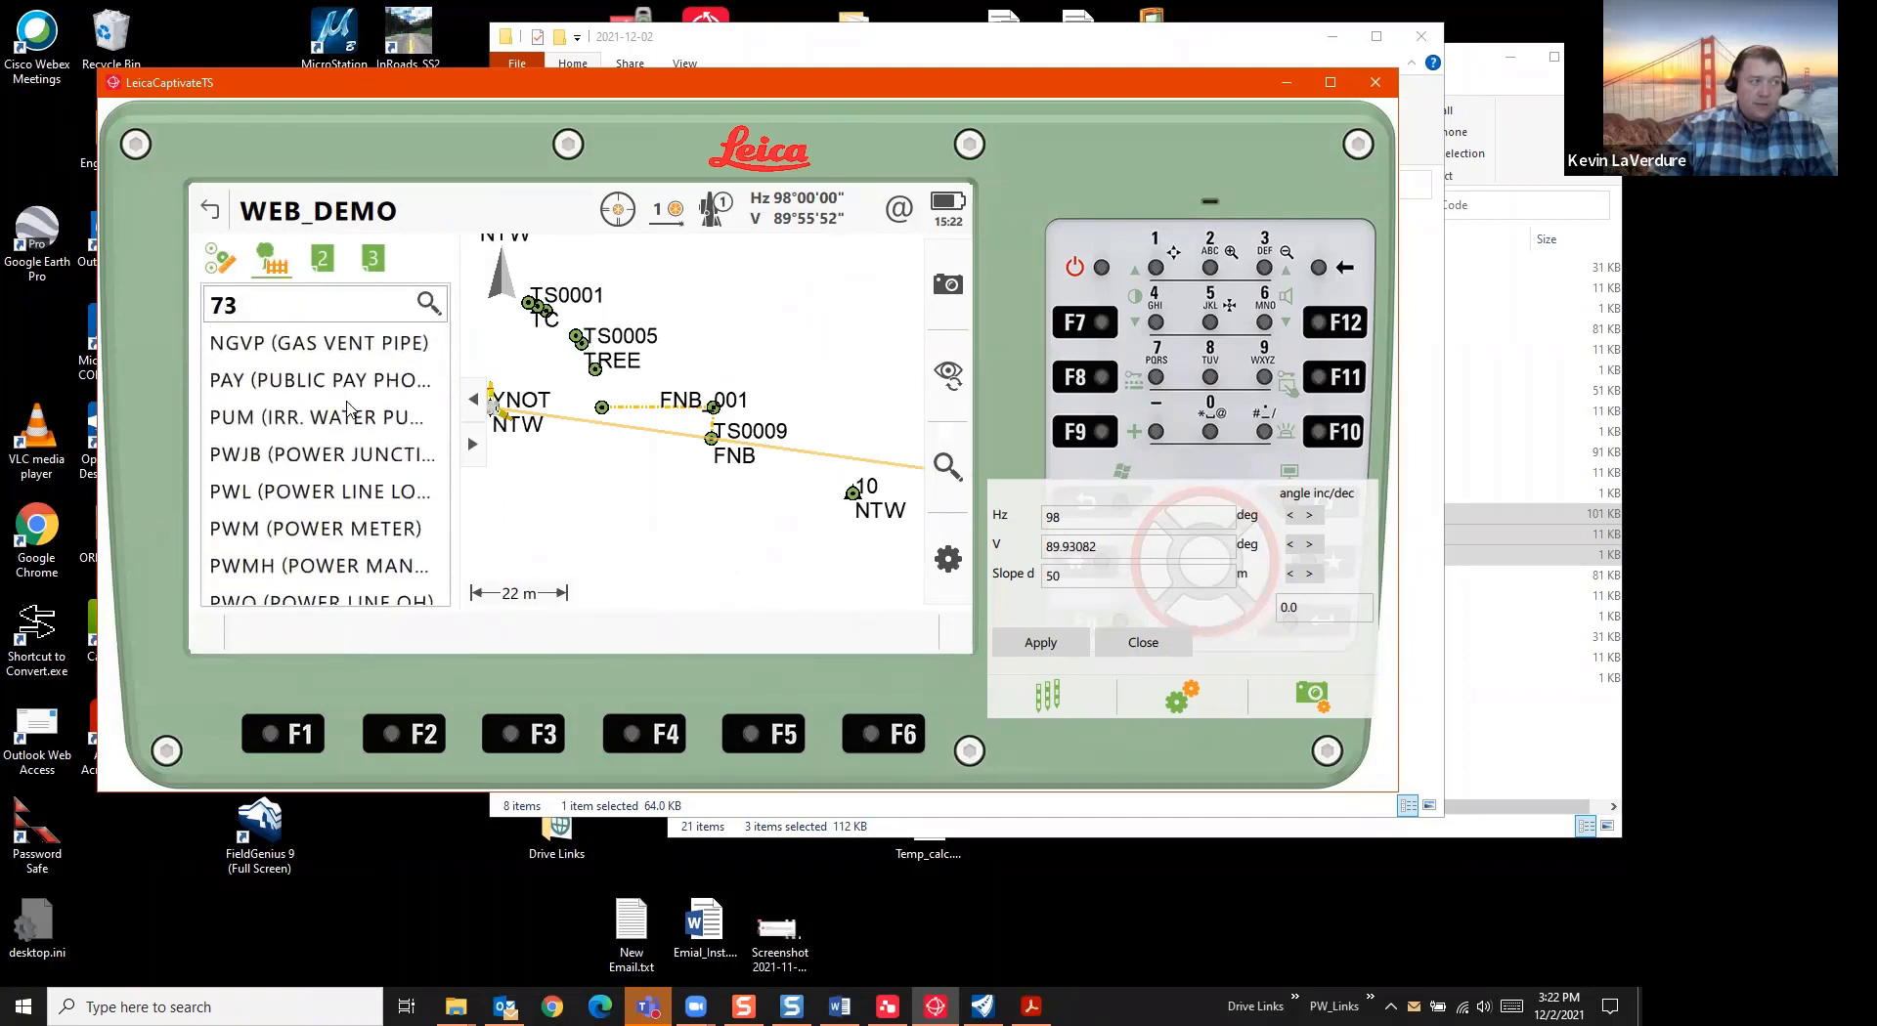
scroll(344, 396, up, 13)
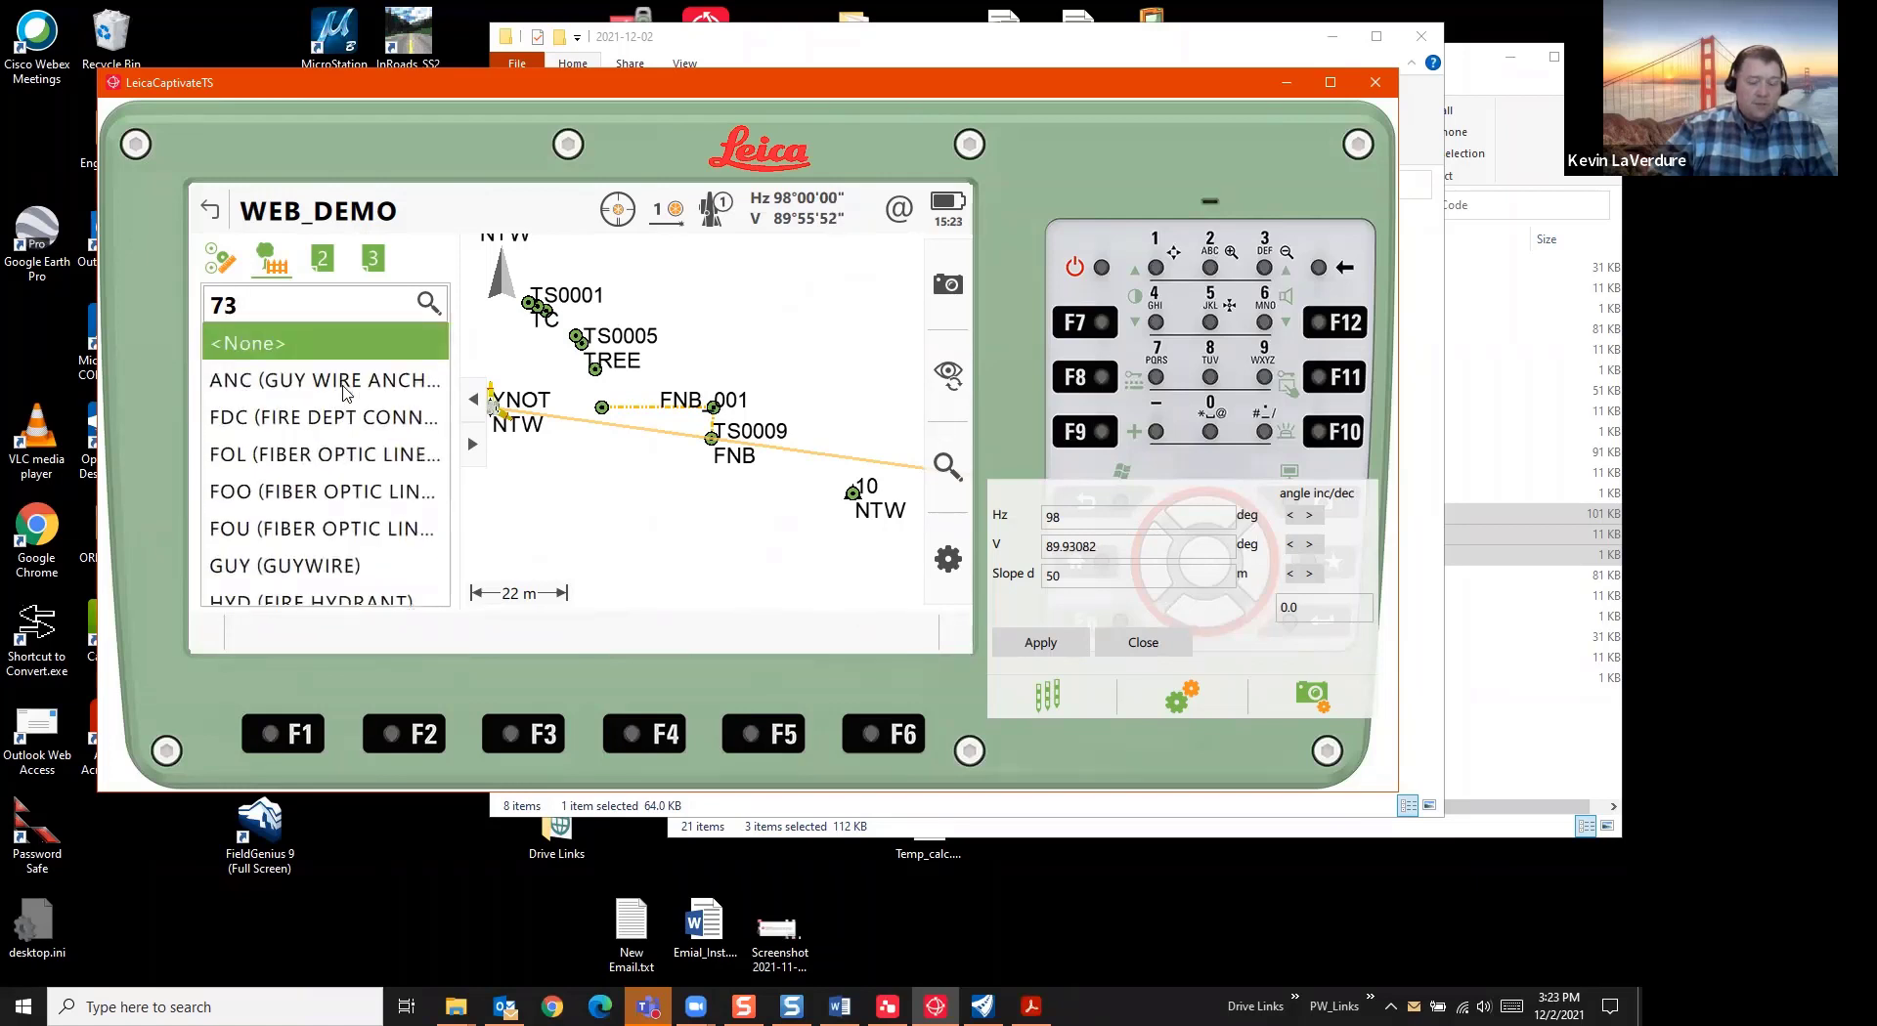
key(BackSpace)
key(BackSpace)
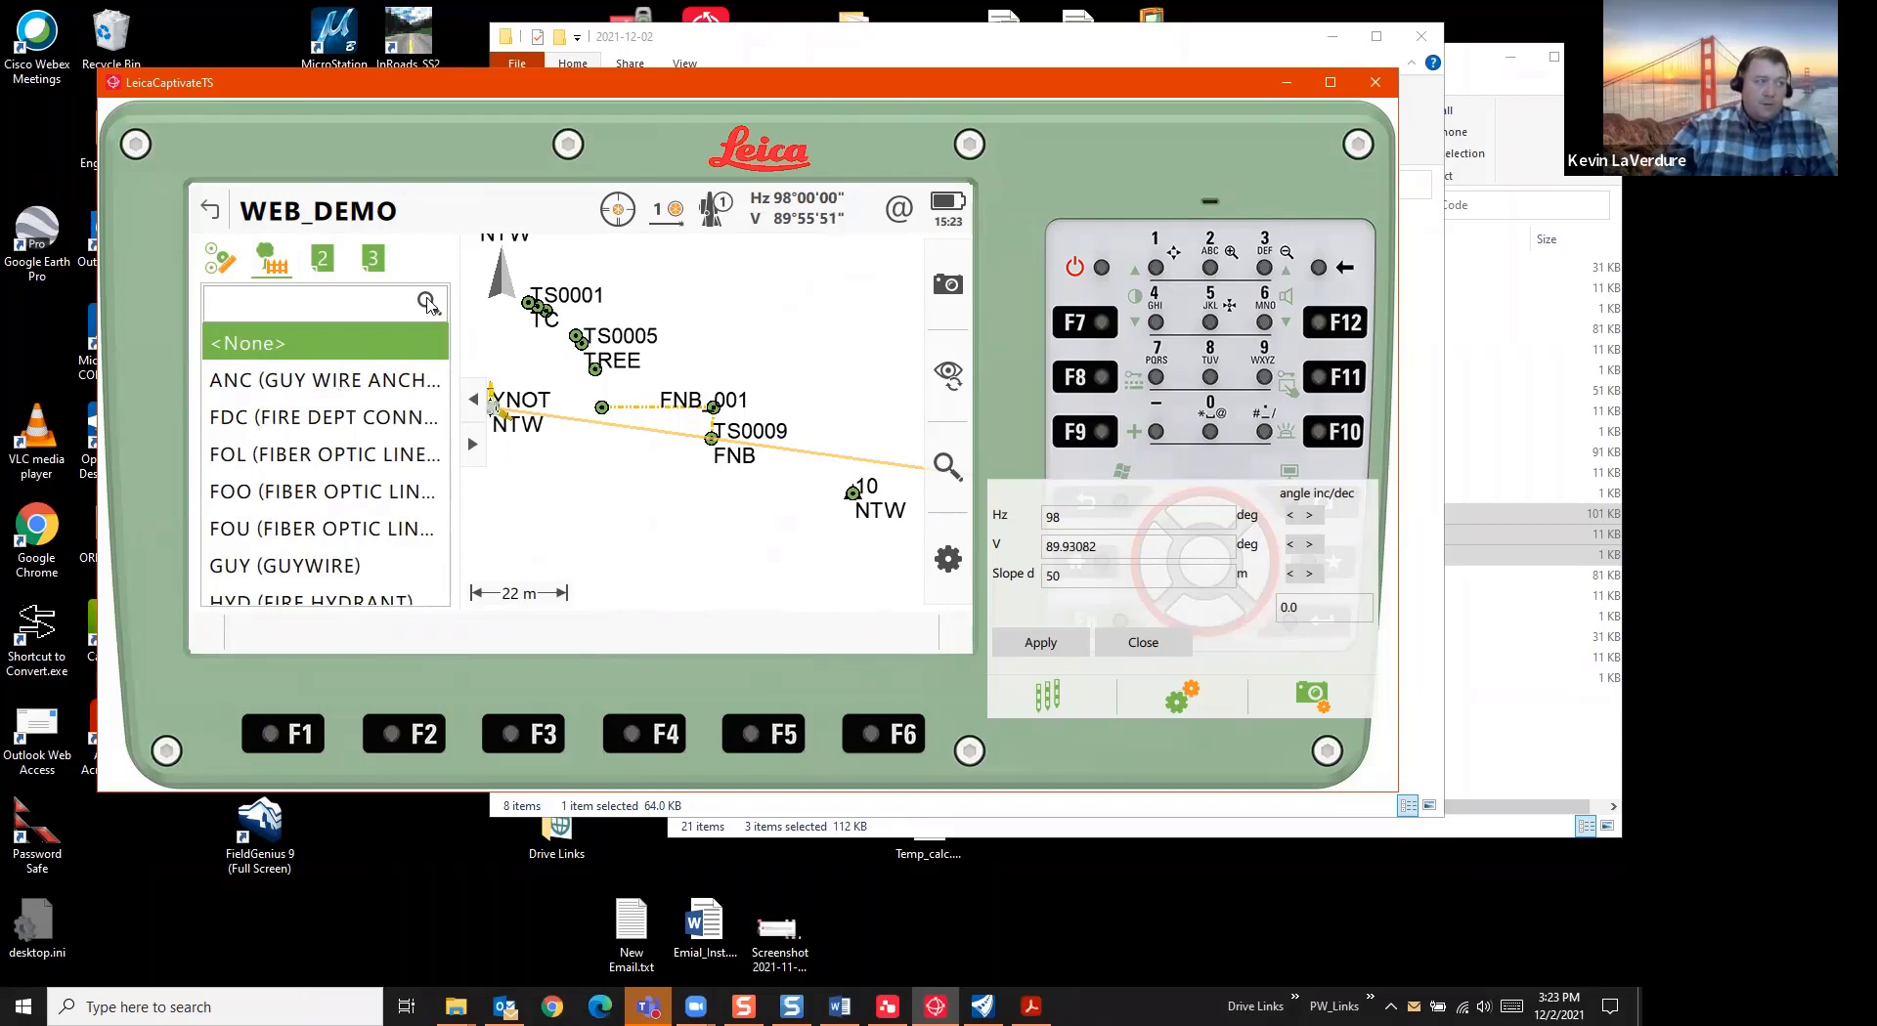
click(702, 615)
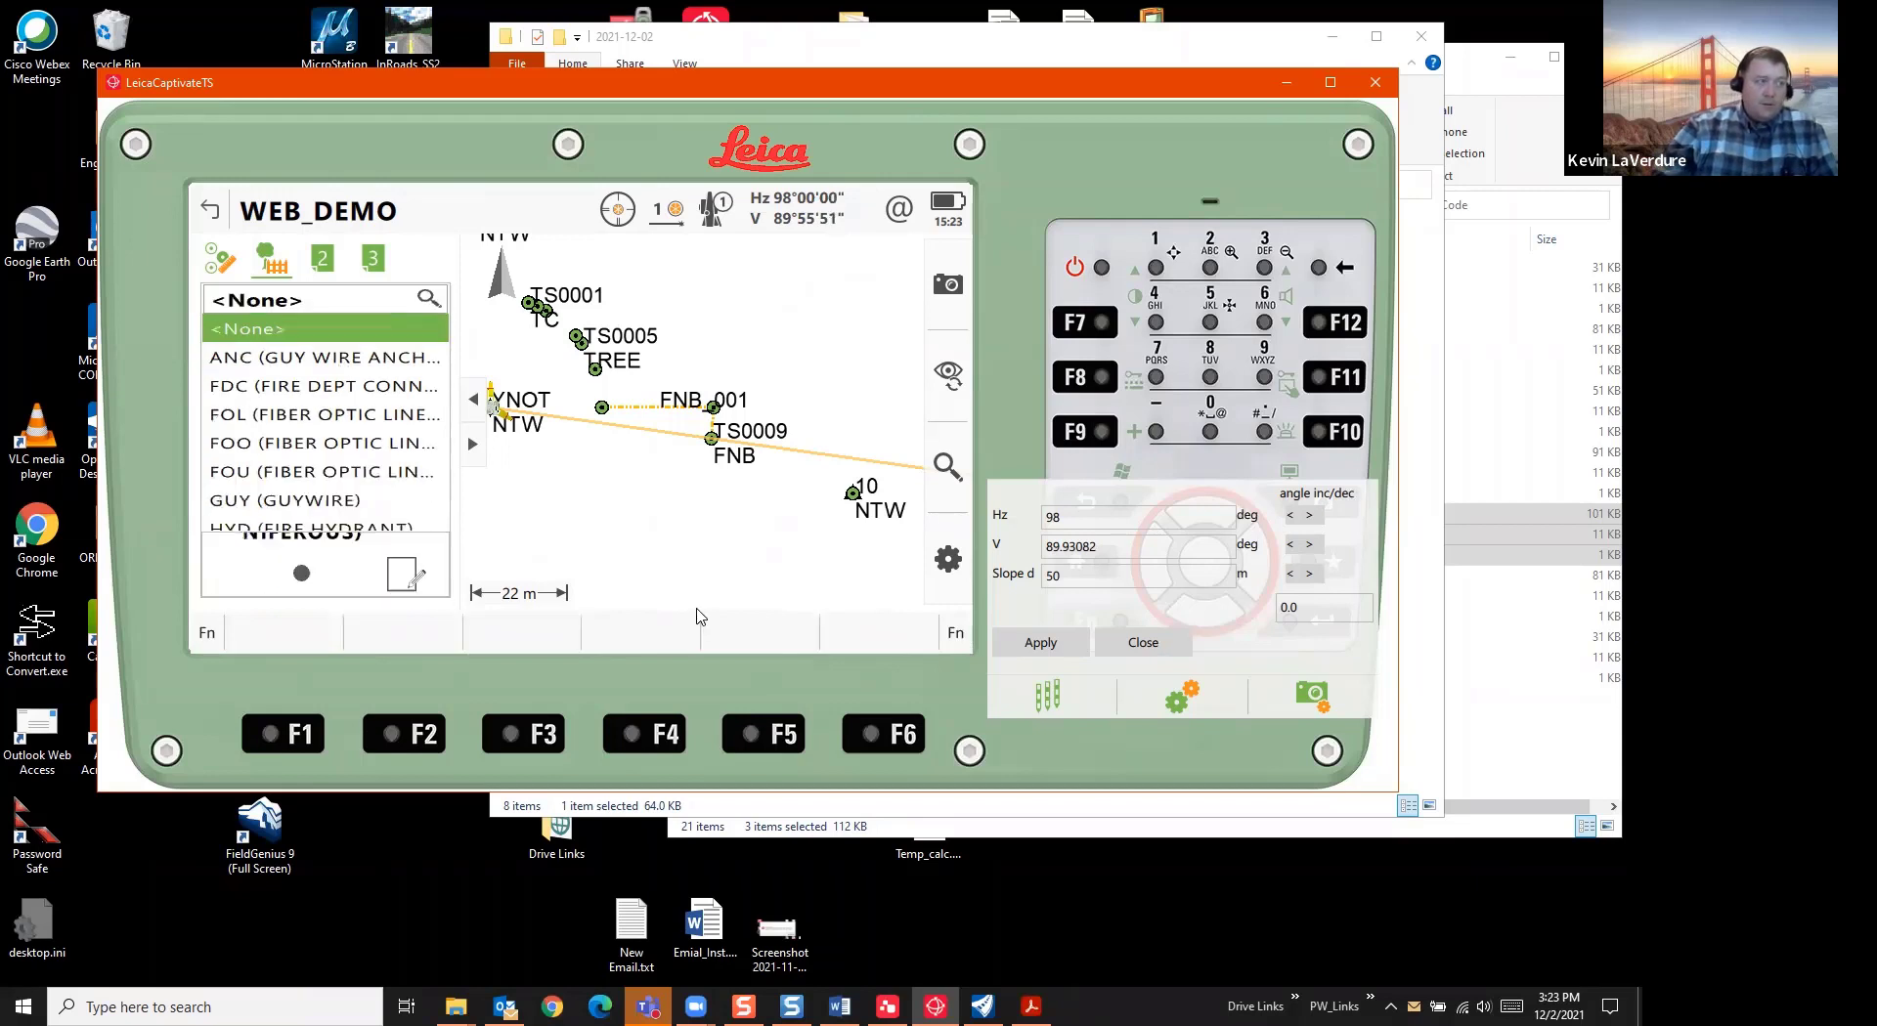
Activate the DRAINAGE, RDWY-GEN, SURVEY, TERR-VEG and TRAFFIC code groups alongside UTILITY and apply the filter in code selection
click(630, 641)
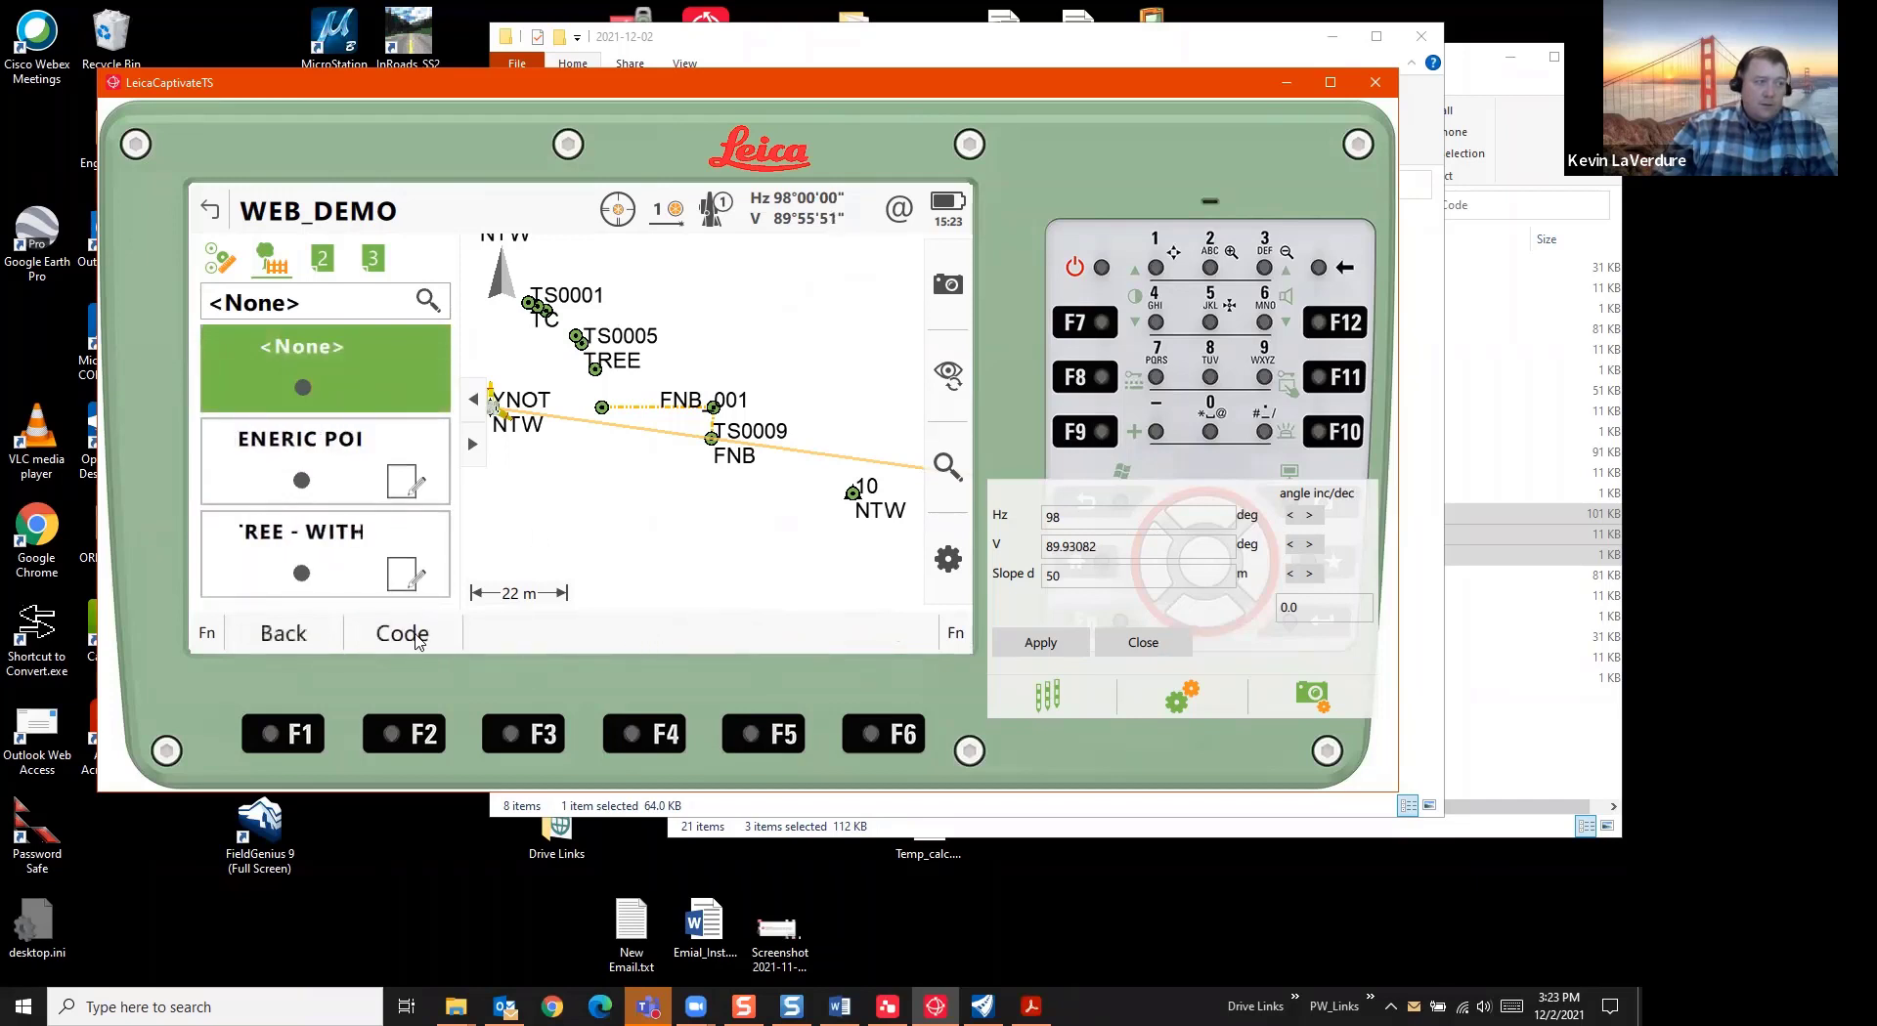
click(386, 633)
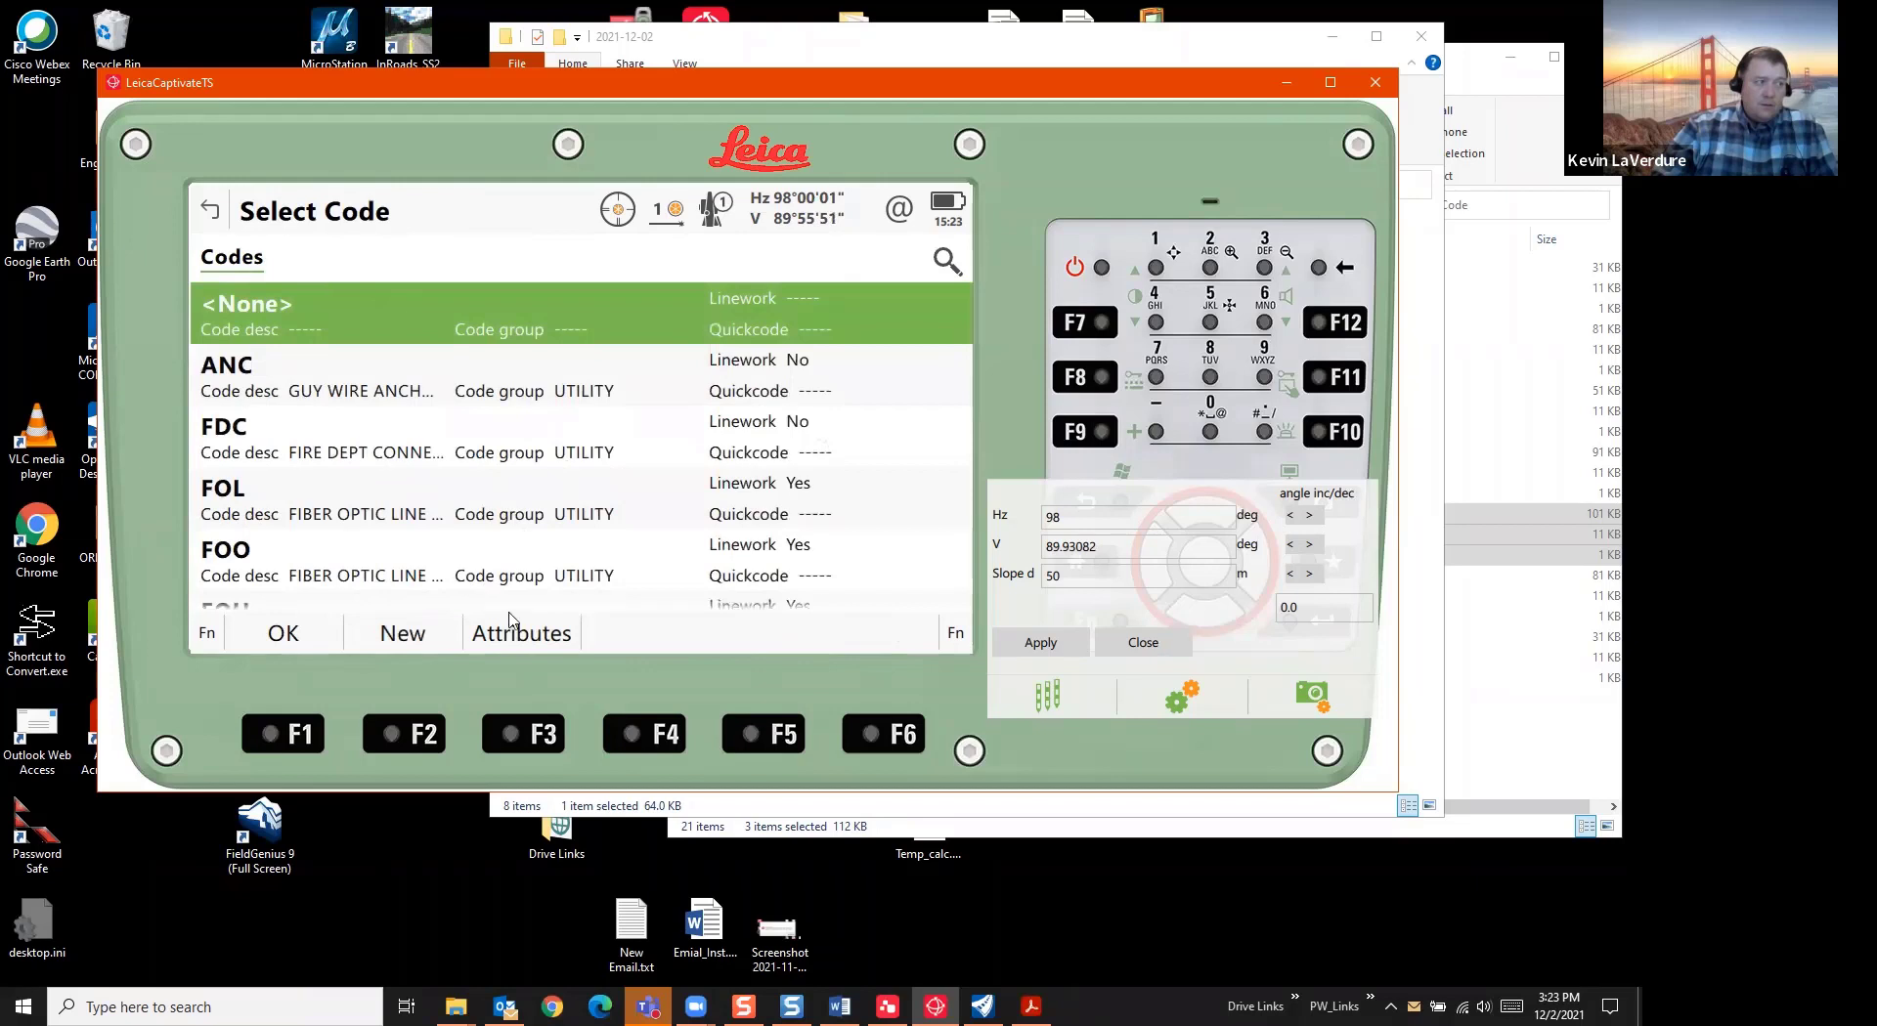
click(955, 634)
click(640, 633)
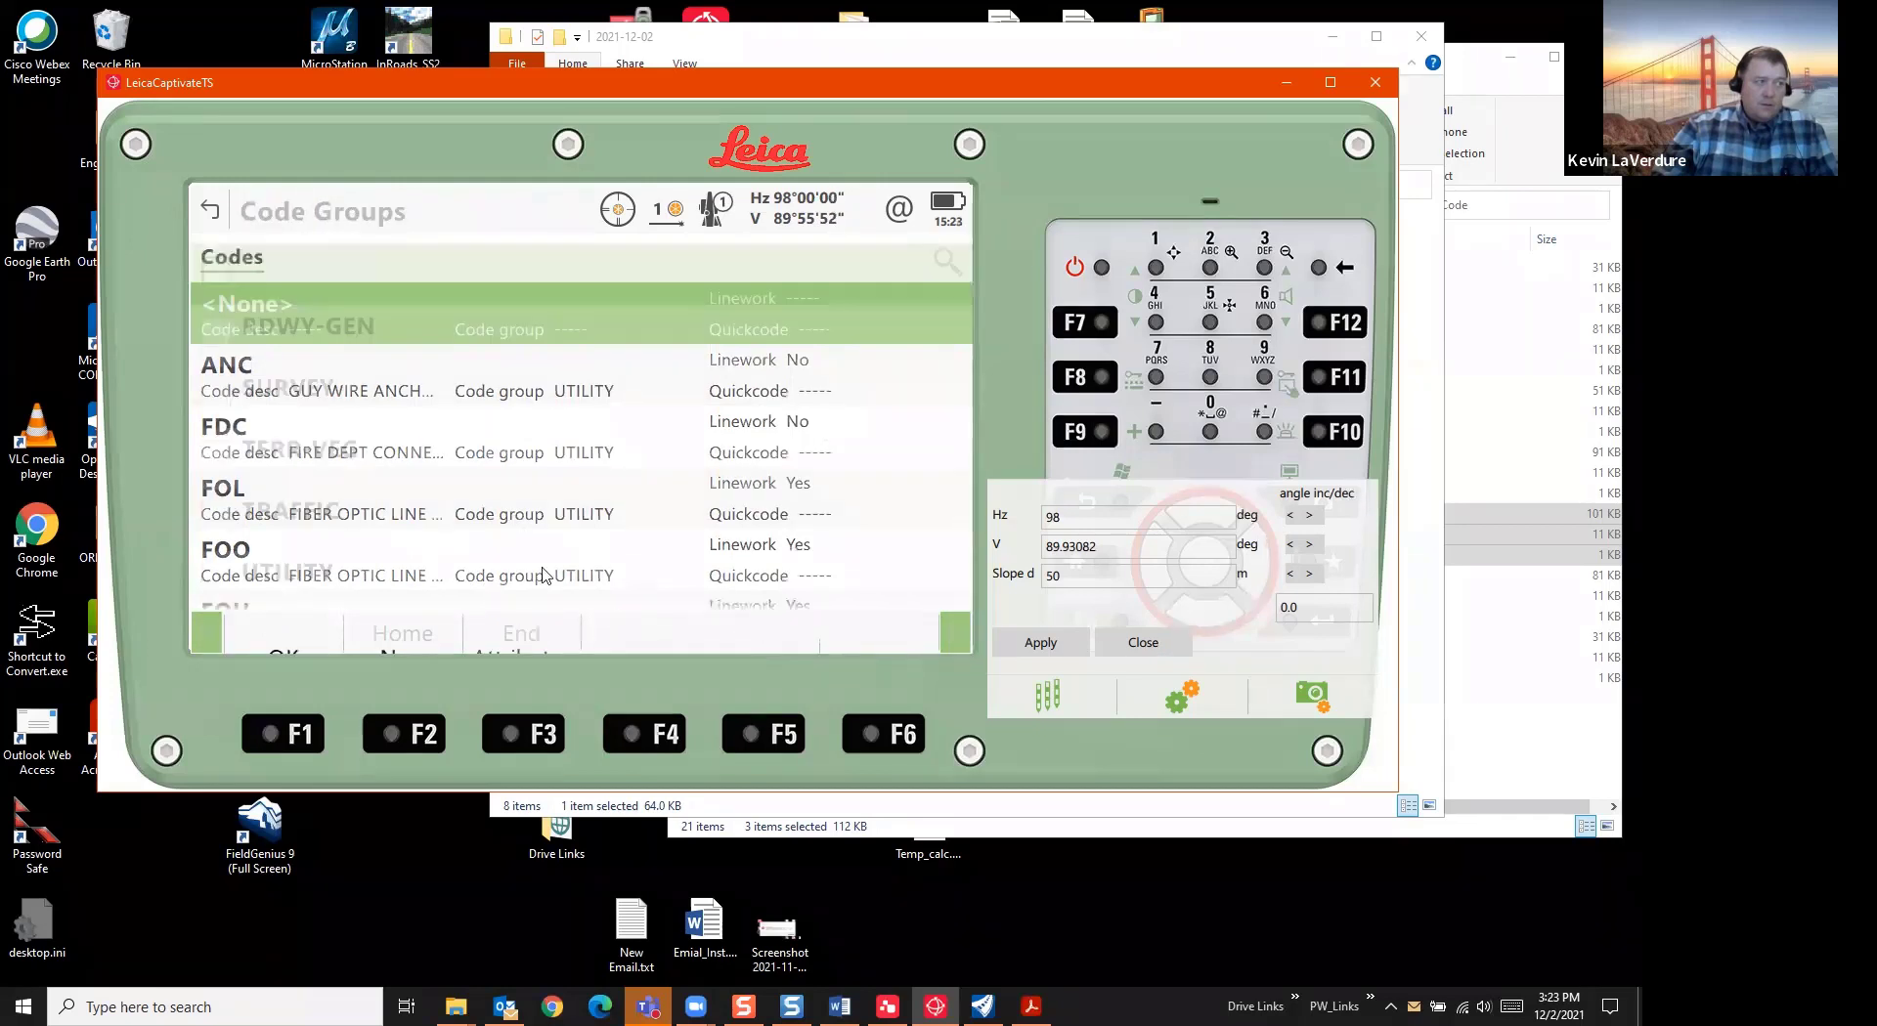
click(217, 272)
click(208, 338)
click(212, 401)
click(213, 455)
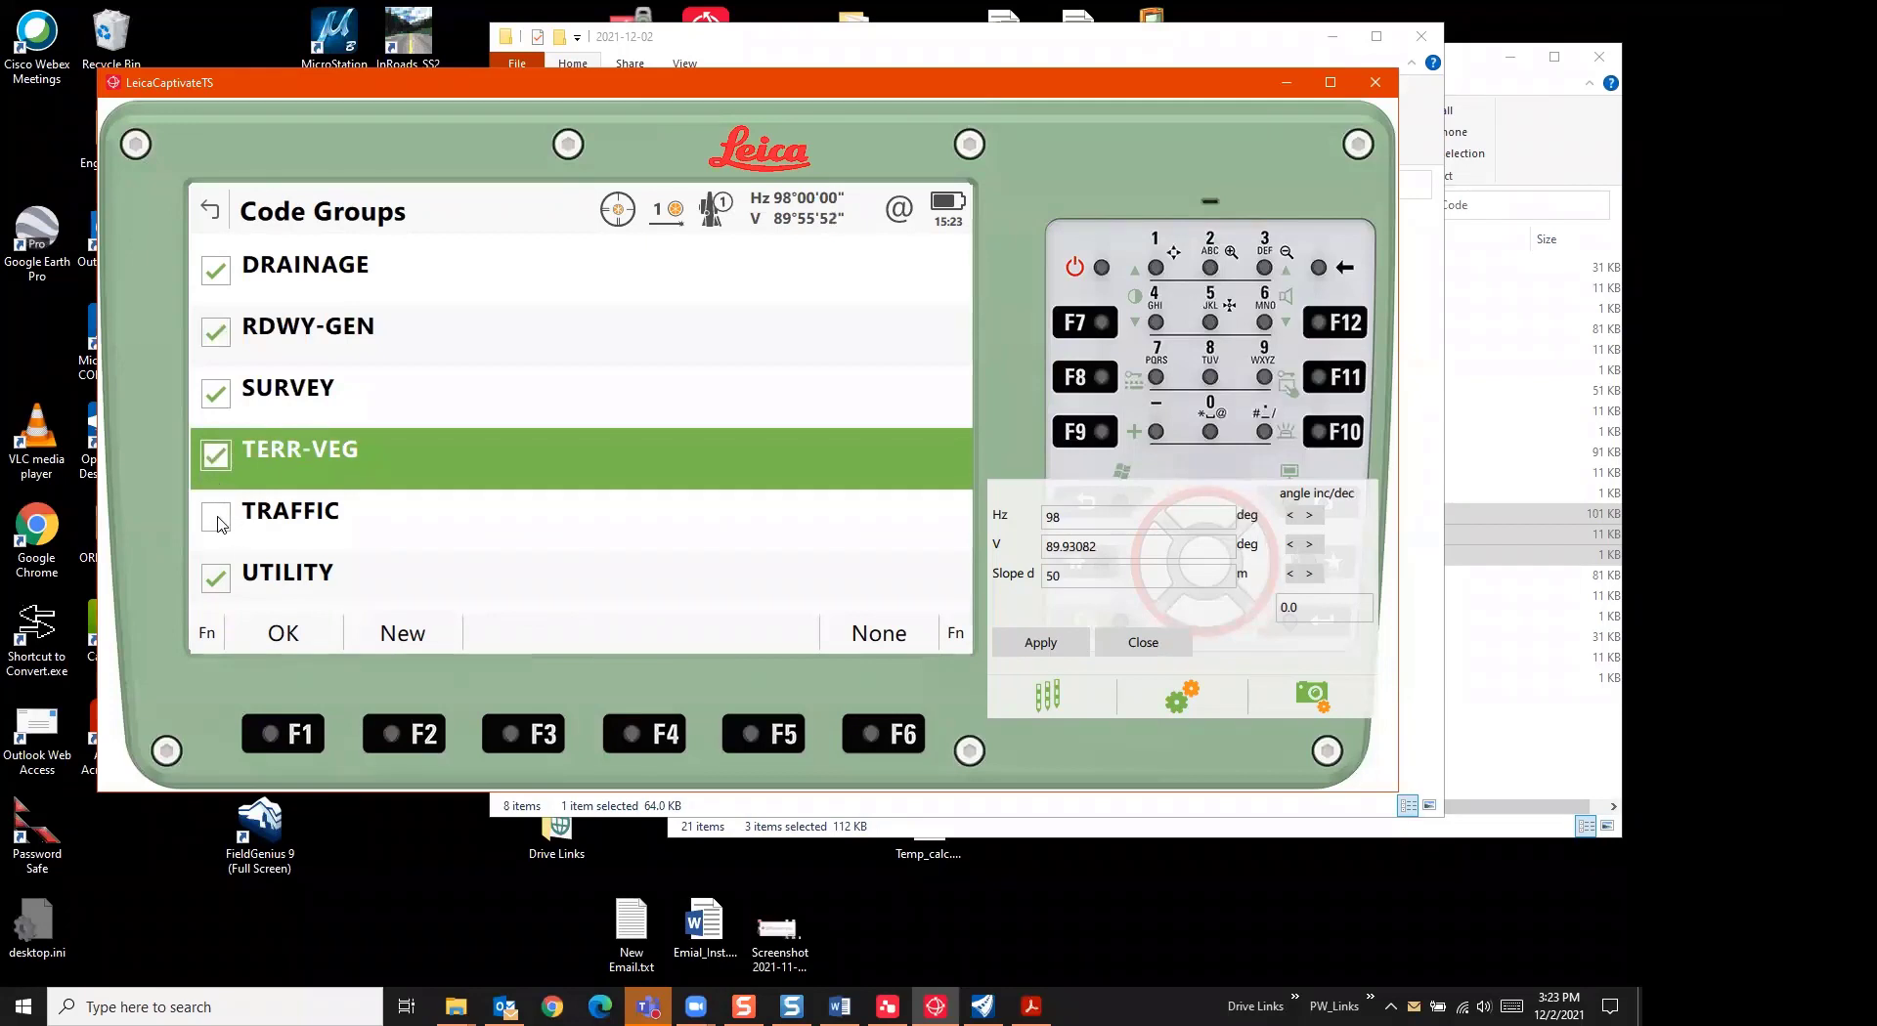
click(217, 520)
click(283, 635)
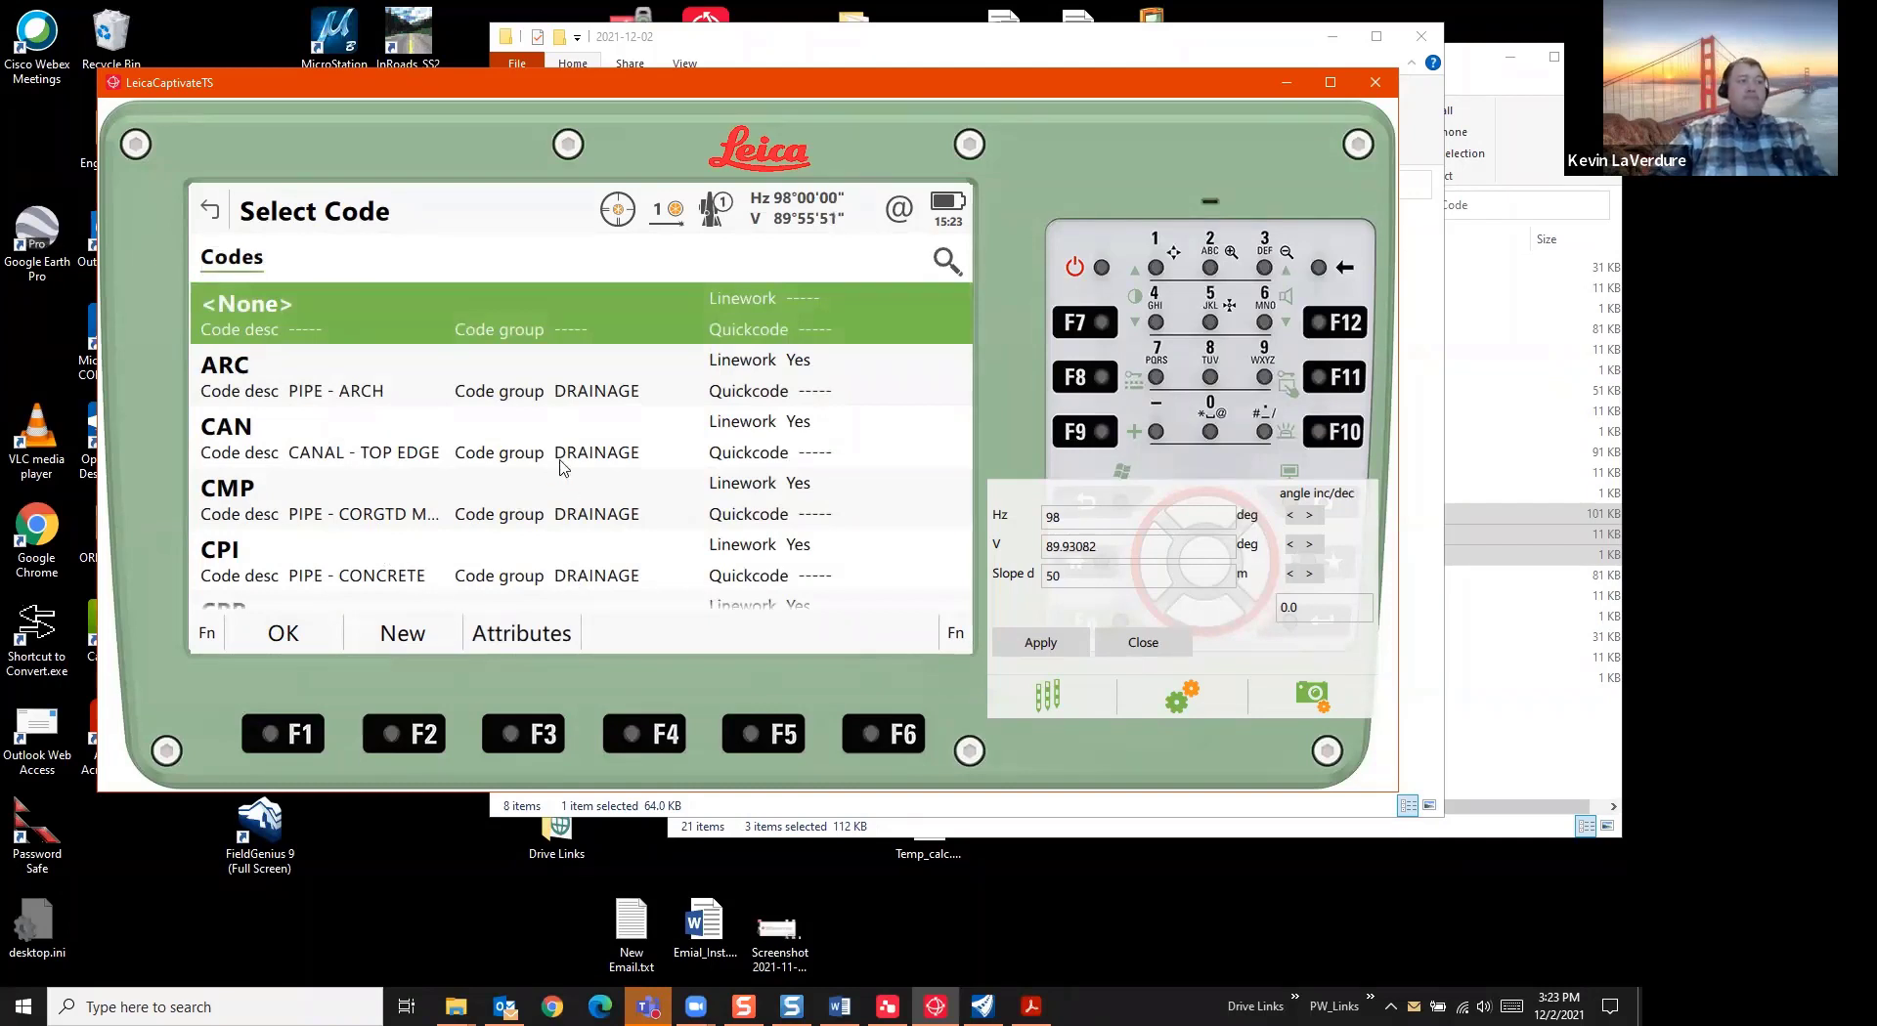
Look over the refreshed code list, then exit the WEB_DEMO measuring session and close the Captivate simulator
scroll(557, 440, down, 3)
scroll(562, 457, down, 1)
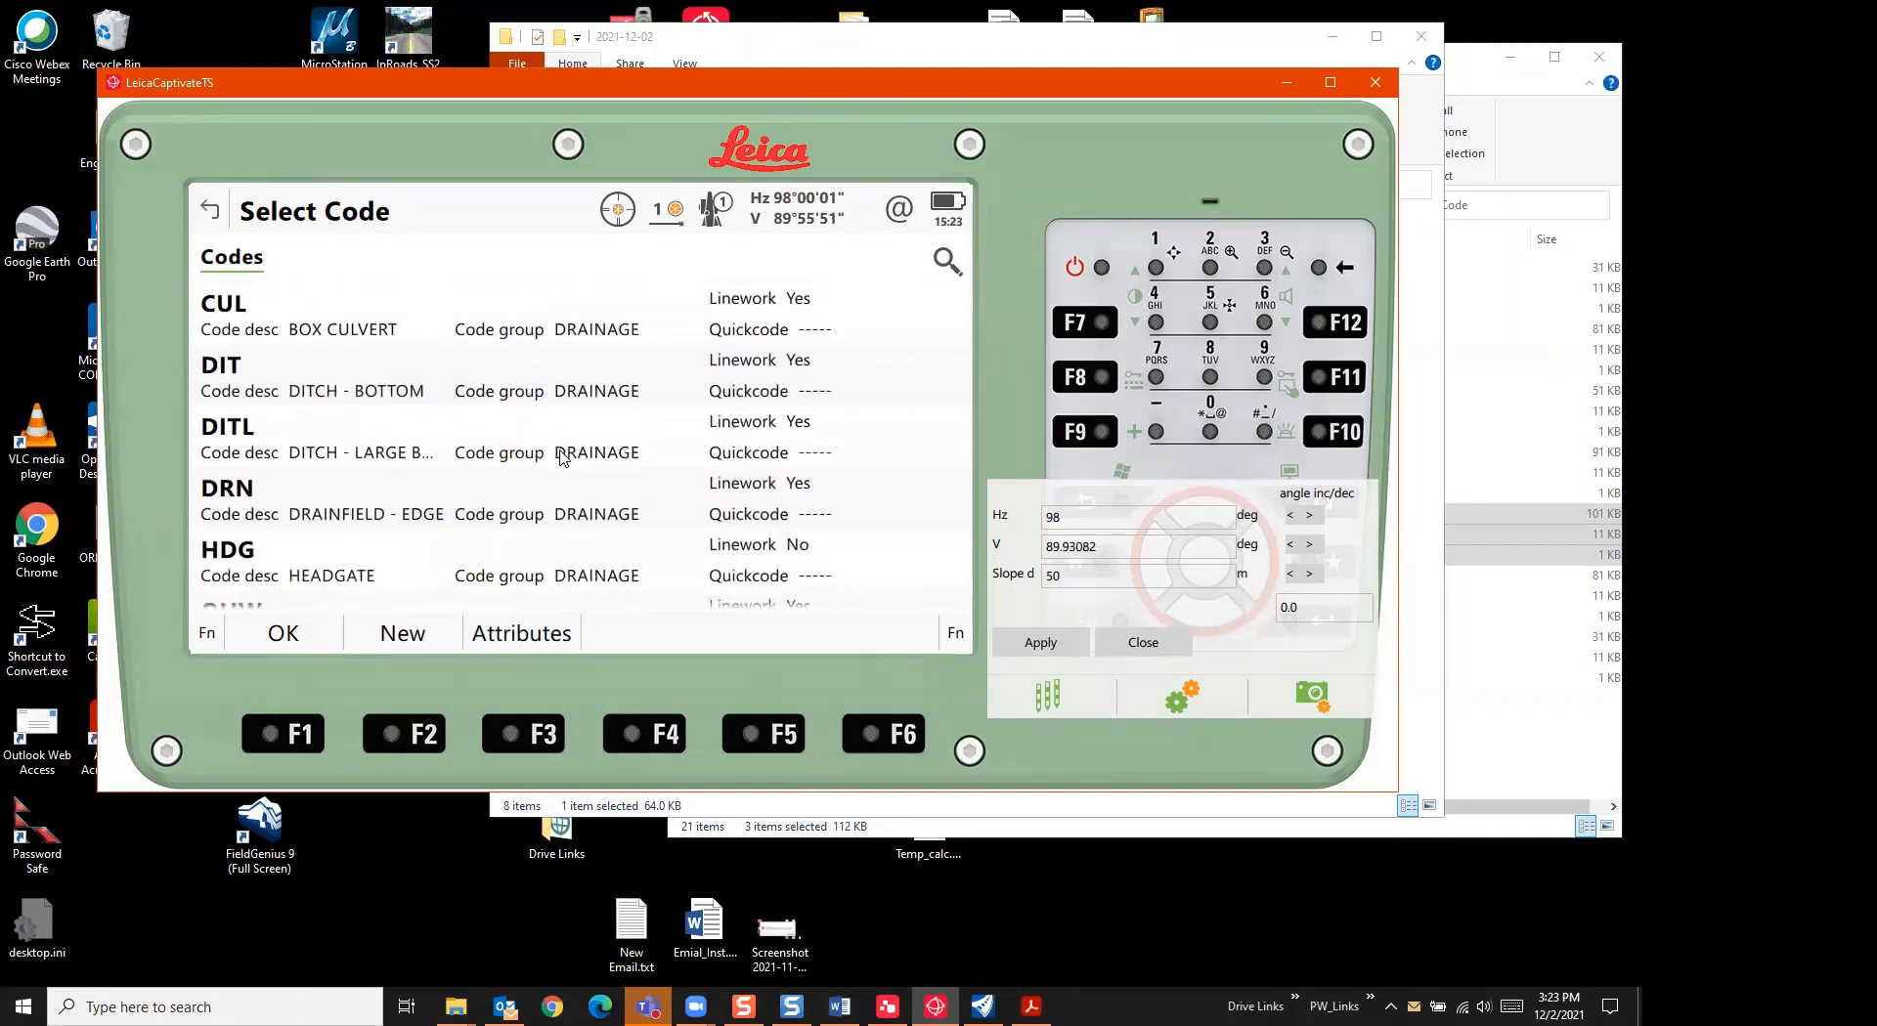
scroll(529, 478, up, 2)
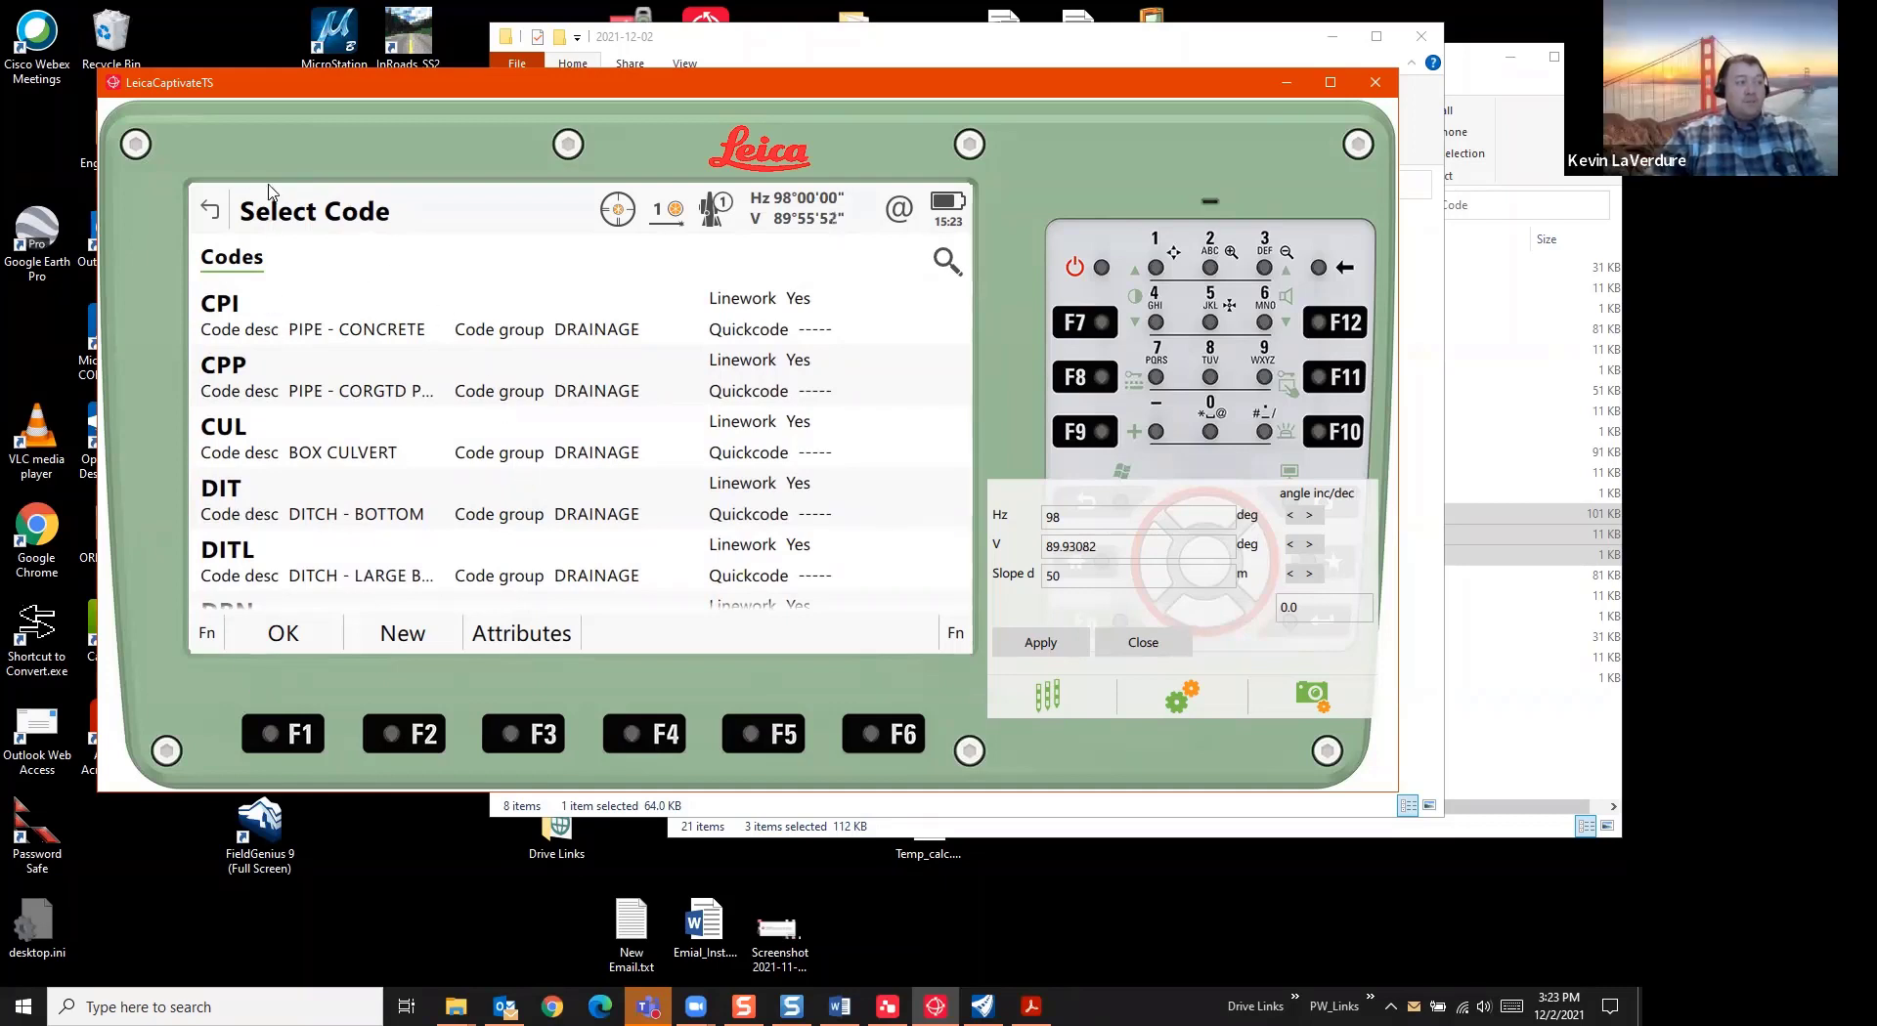
click(262, 630)
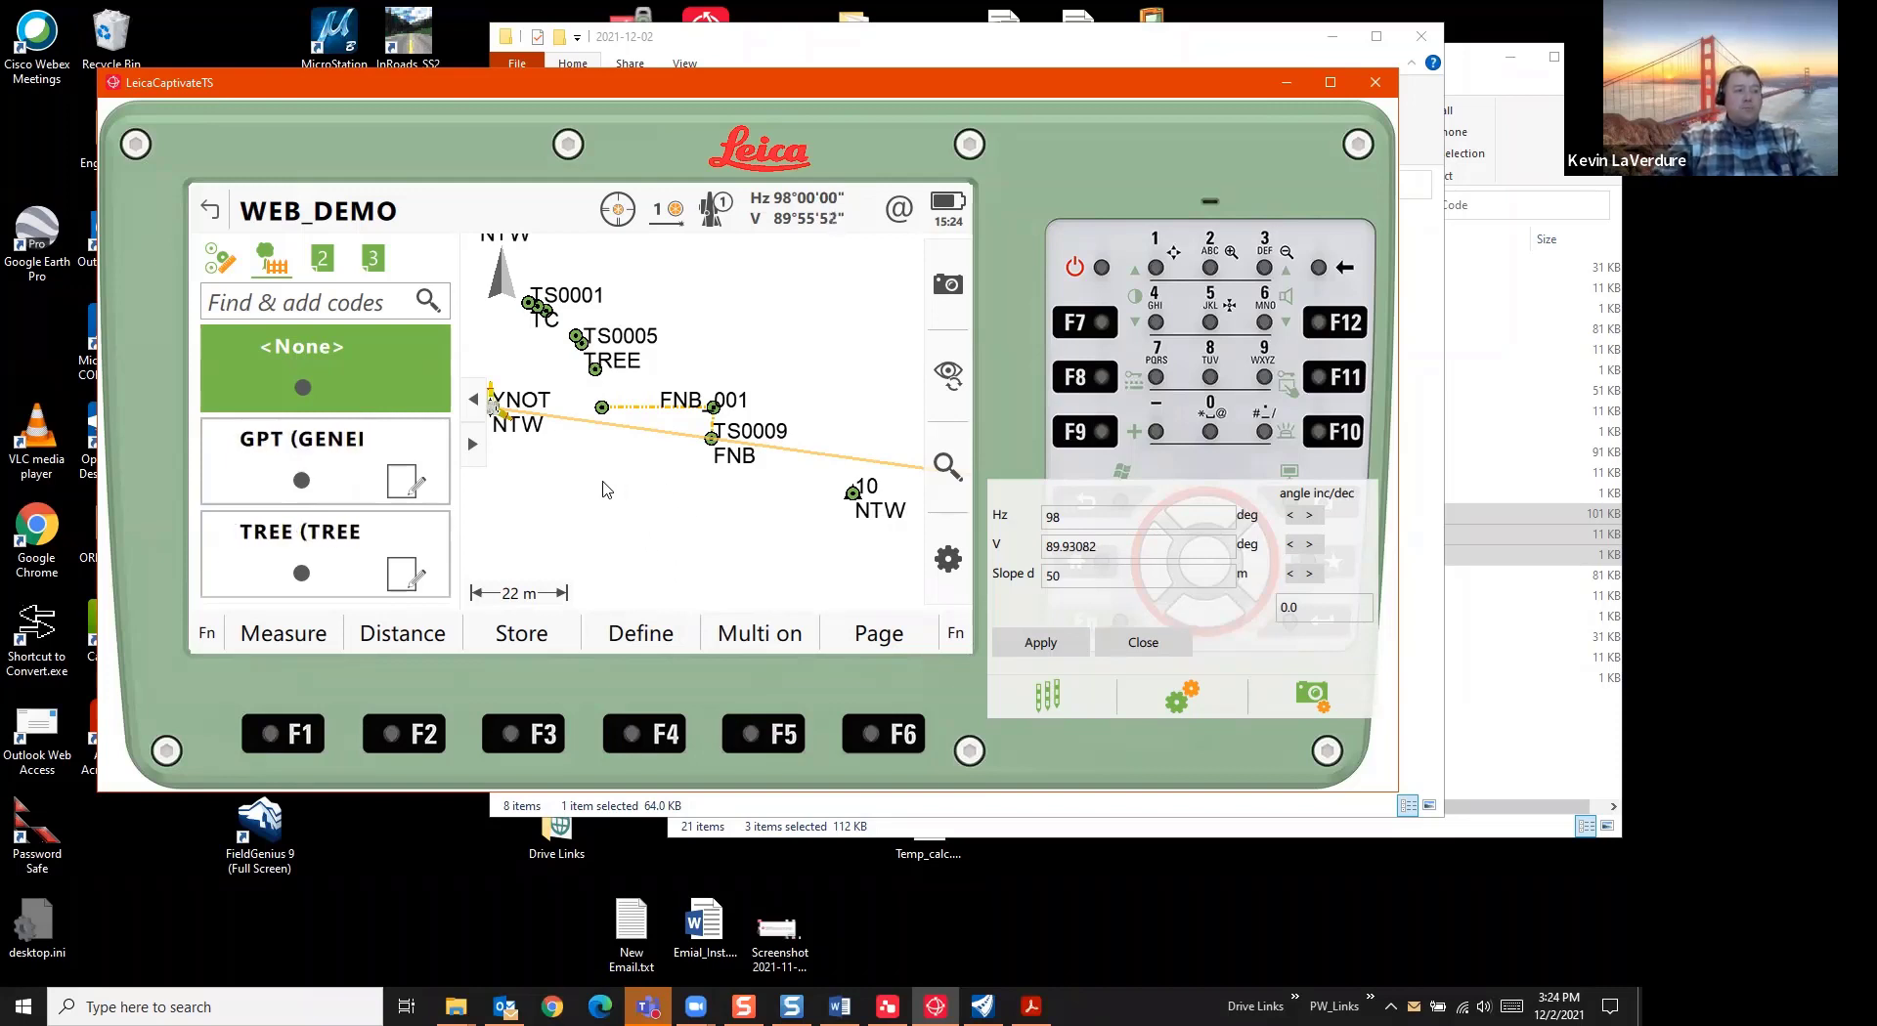
click(211, 213)
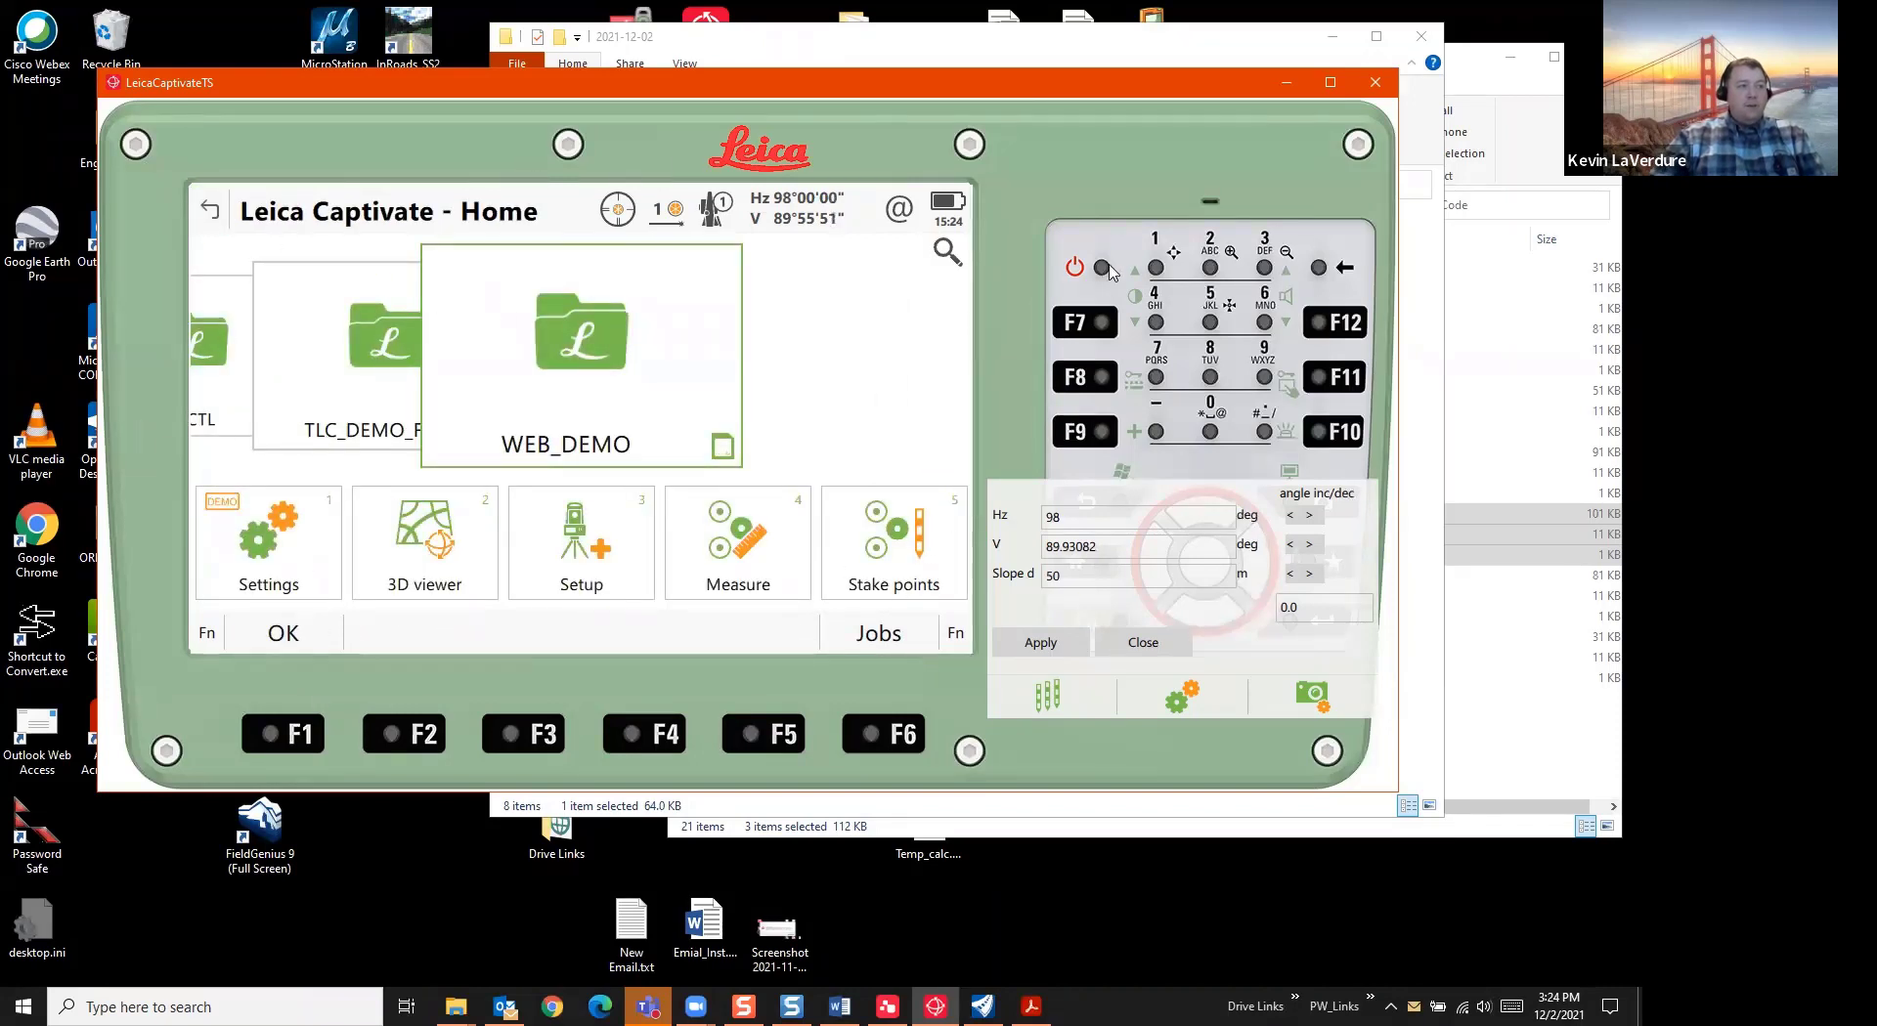
click(1375, 86)
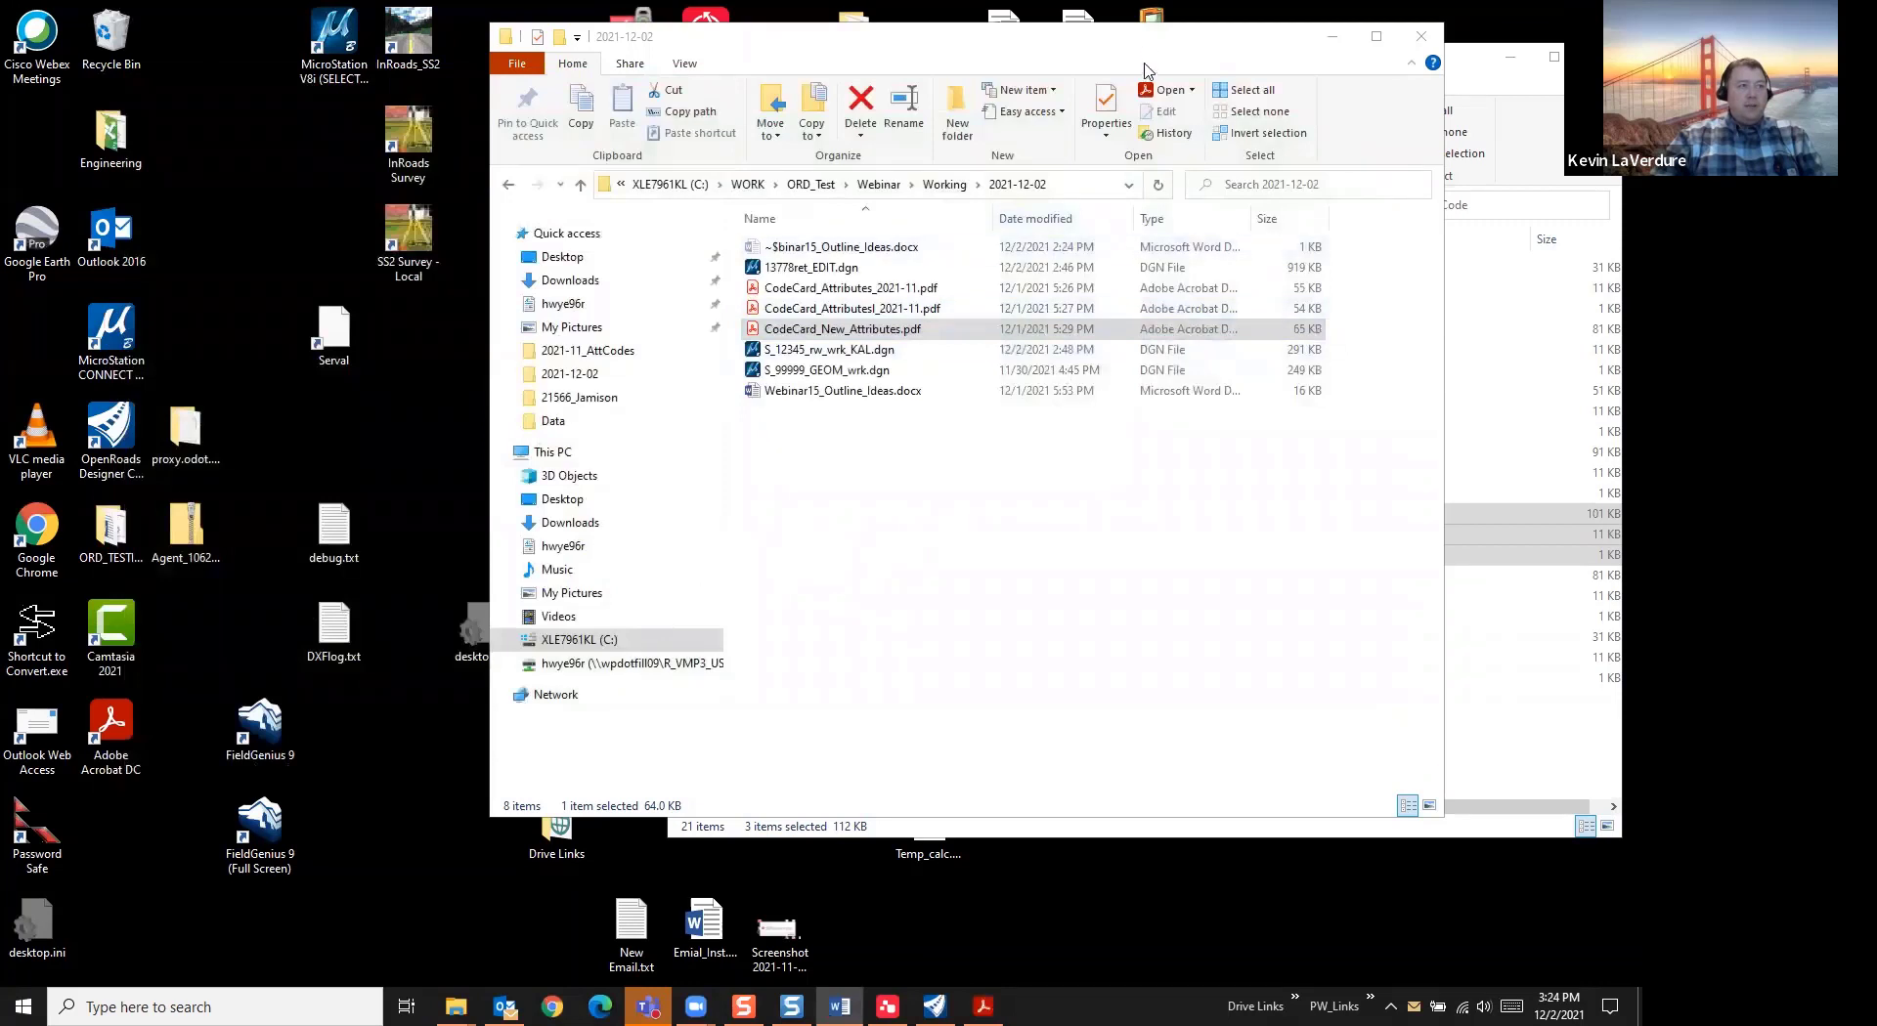
Copy the WEB_DEMO_0001_1202_150245 job folder from the DBX folder on the simulated SD Card
drag(1145, 42, 771, 70)
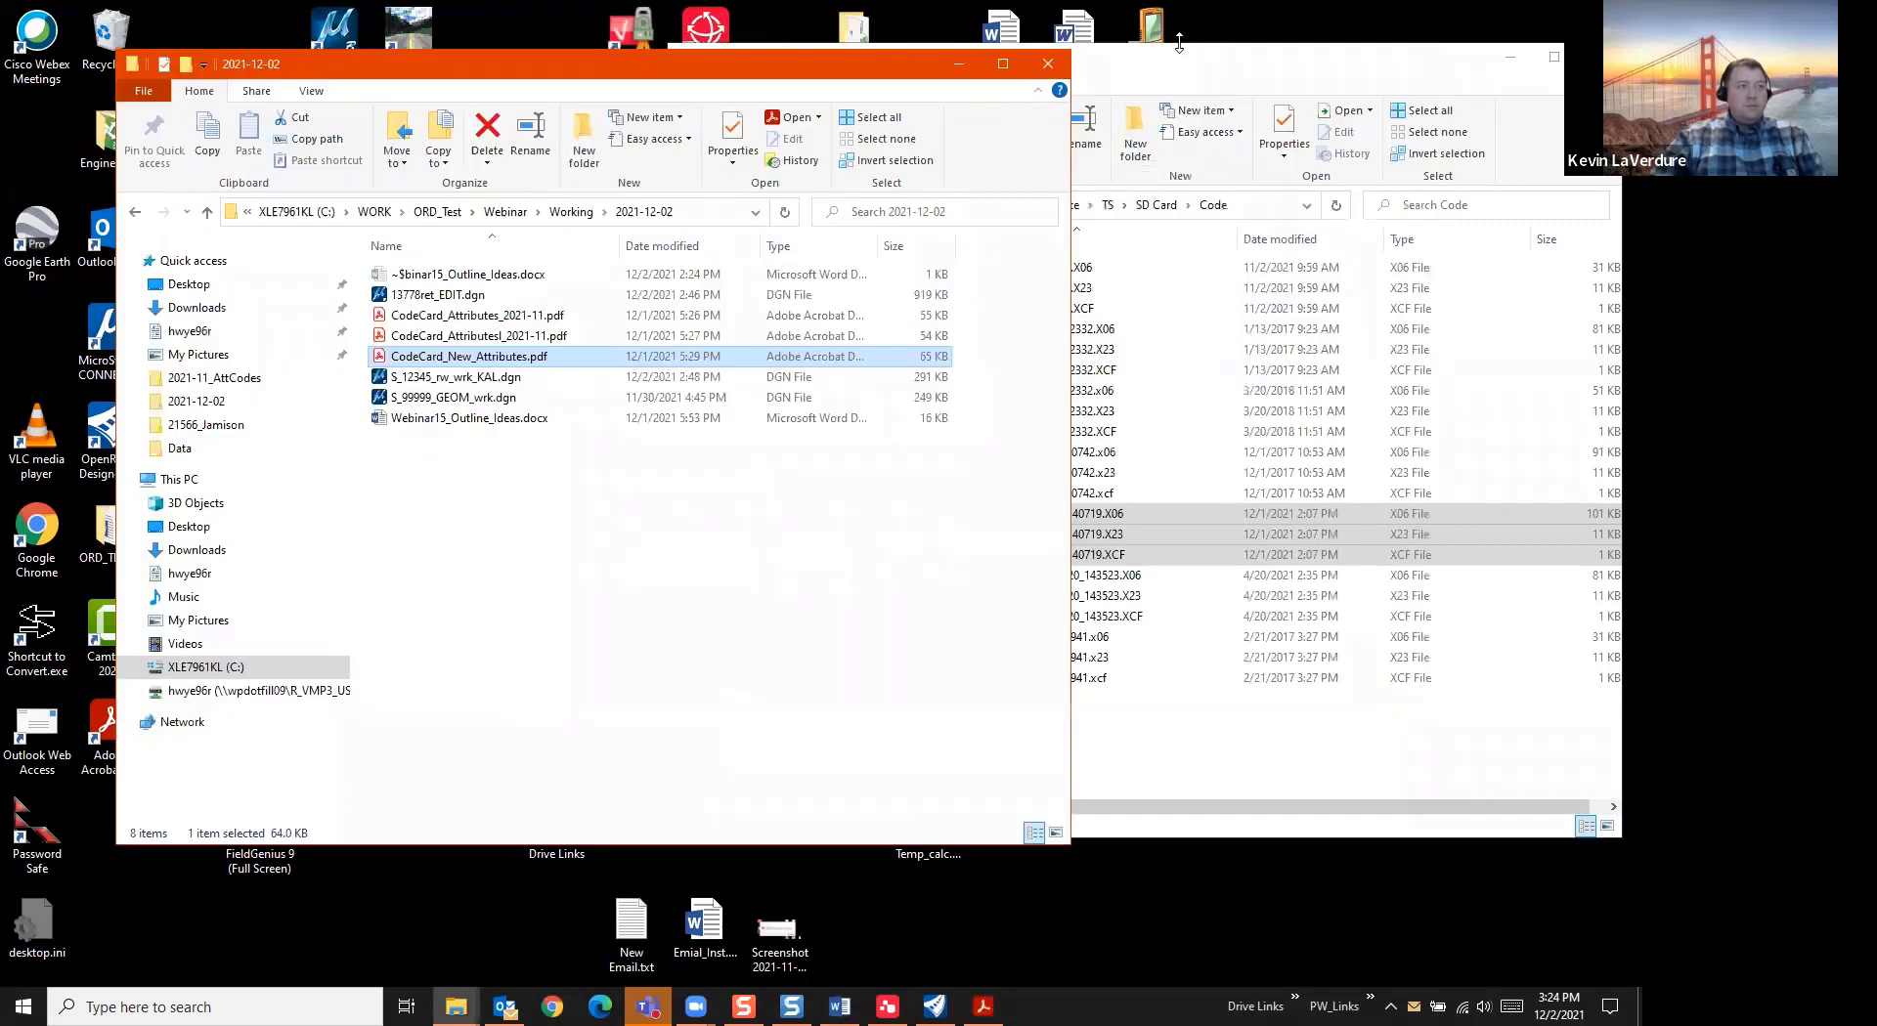
click(1300, 63)
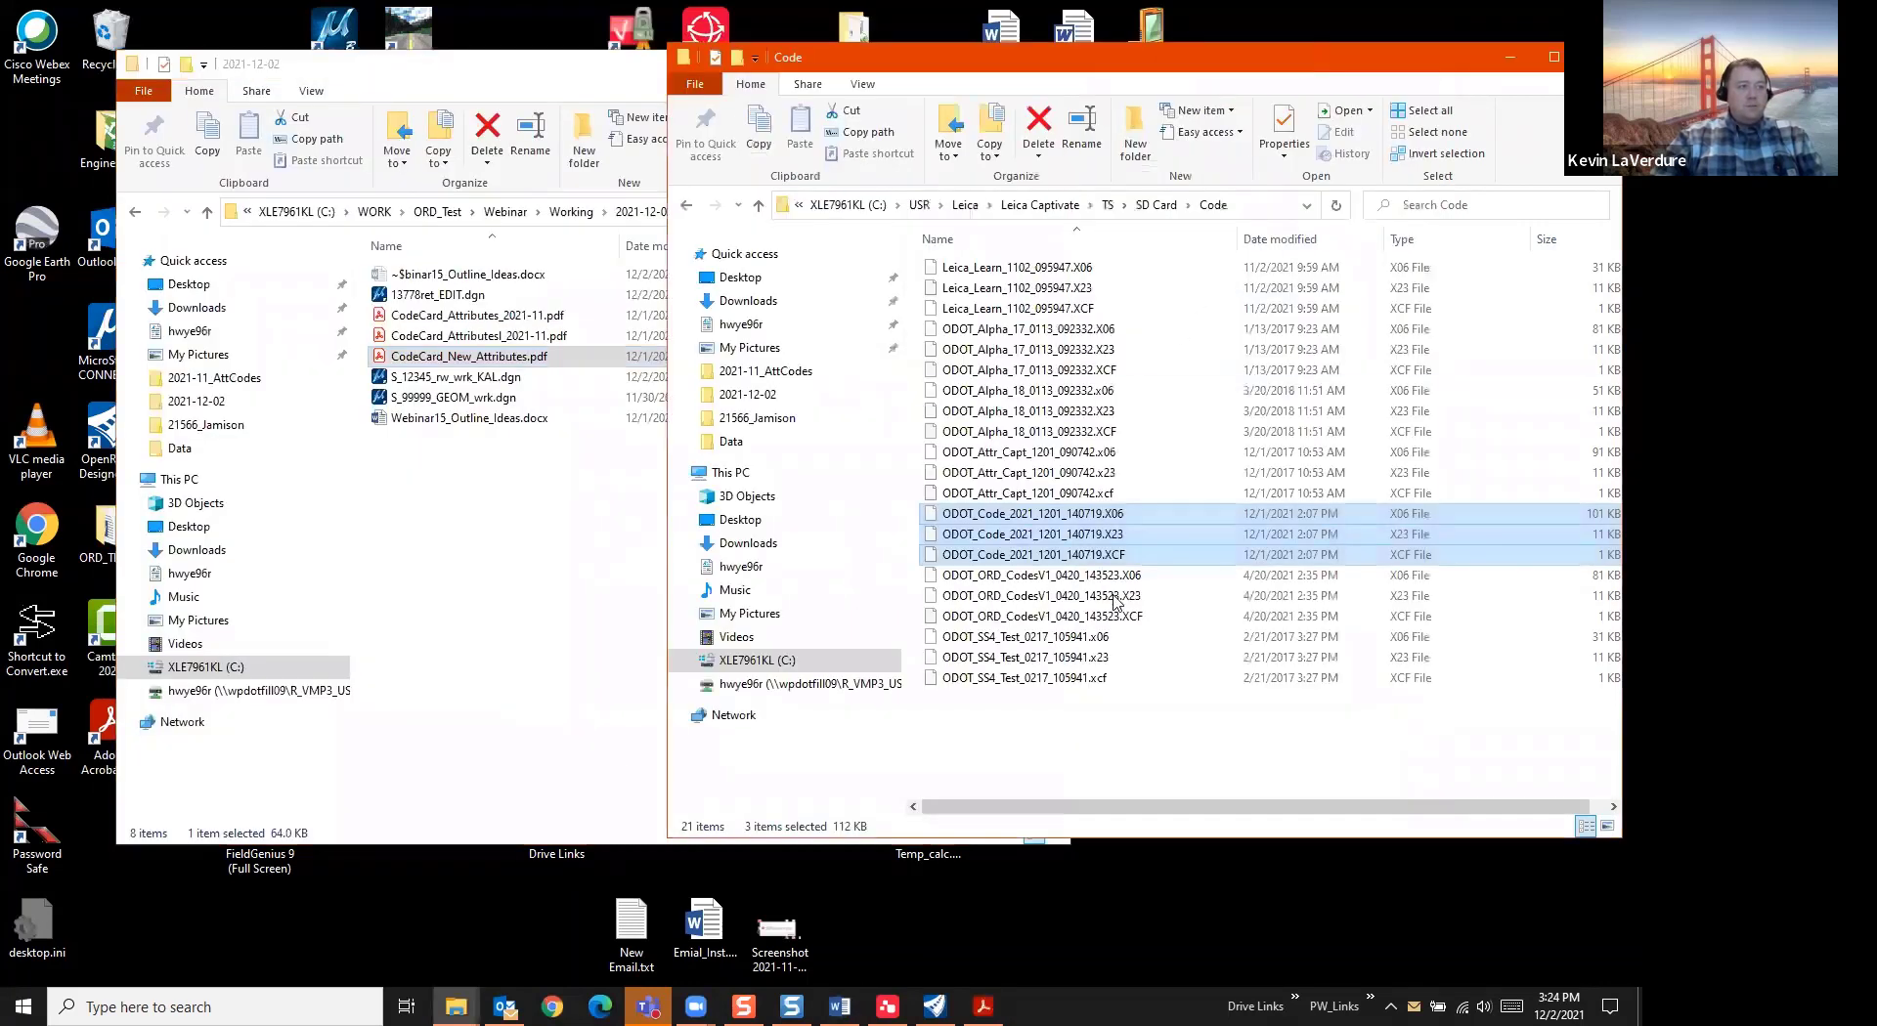
click(1157, 204)
double_click(1024, 349)
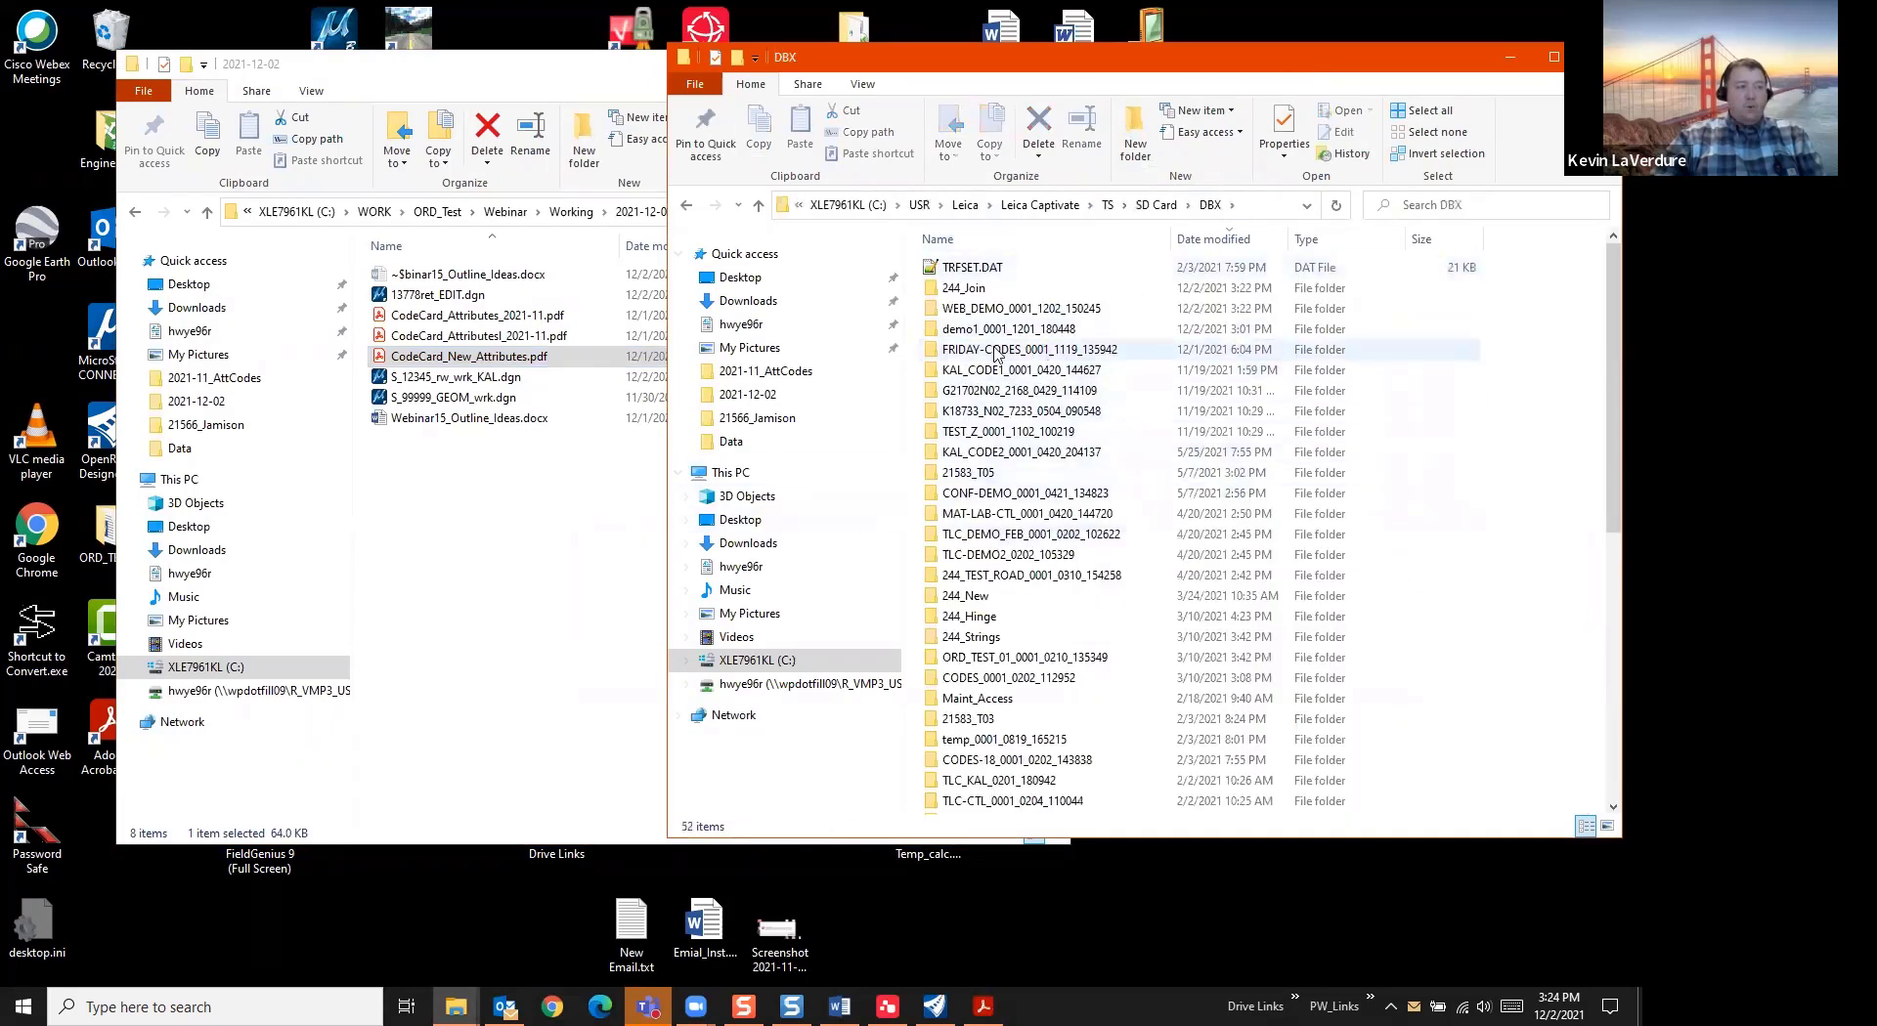
click(983, 317)
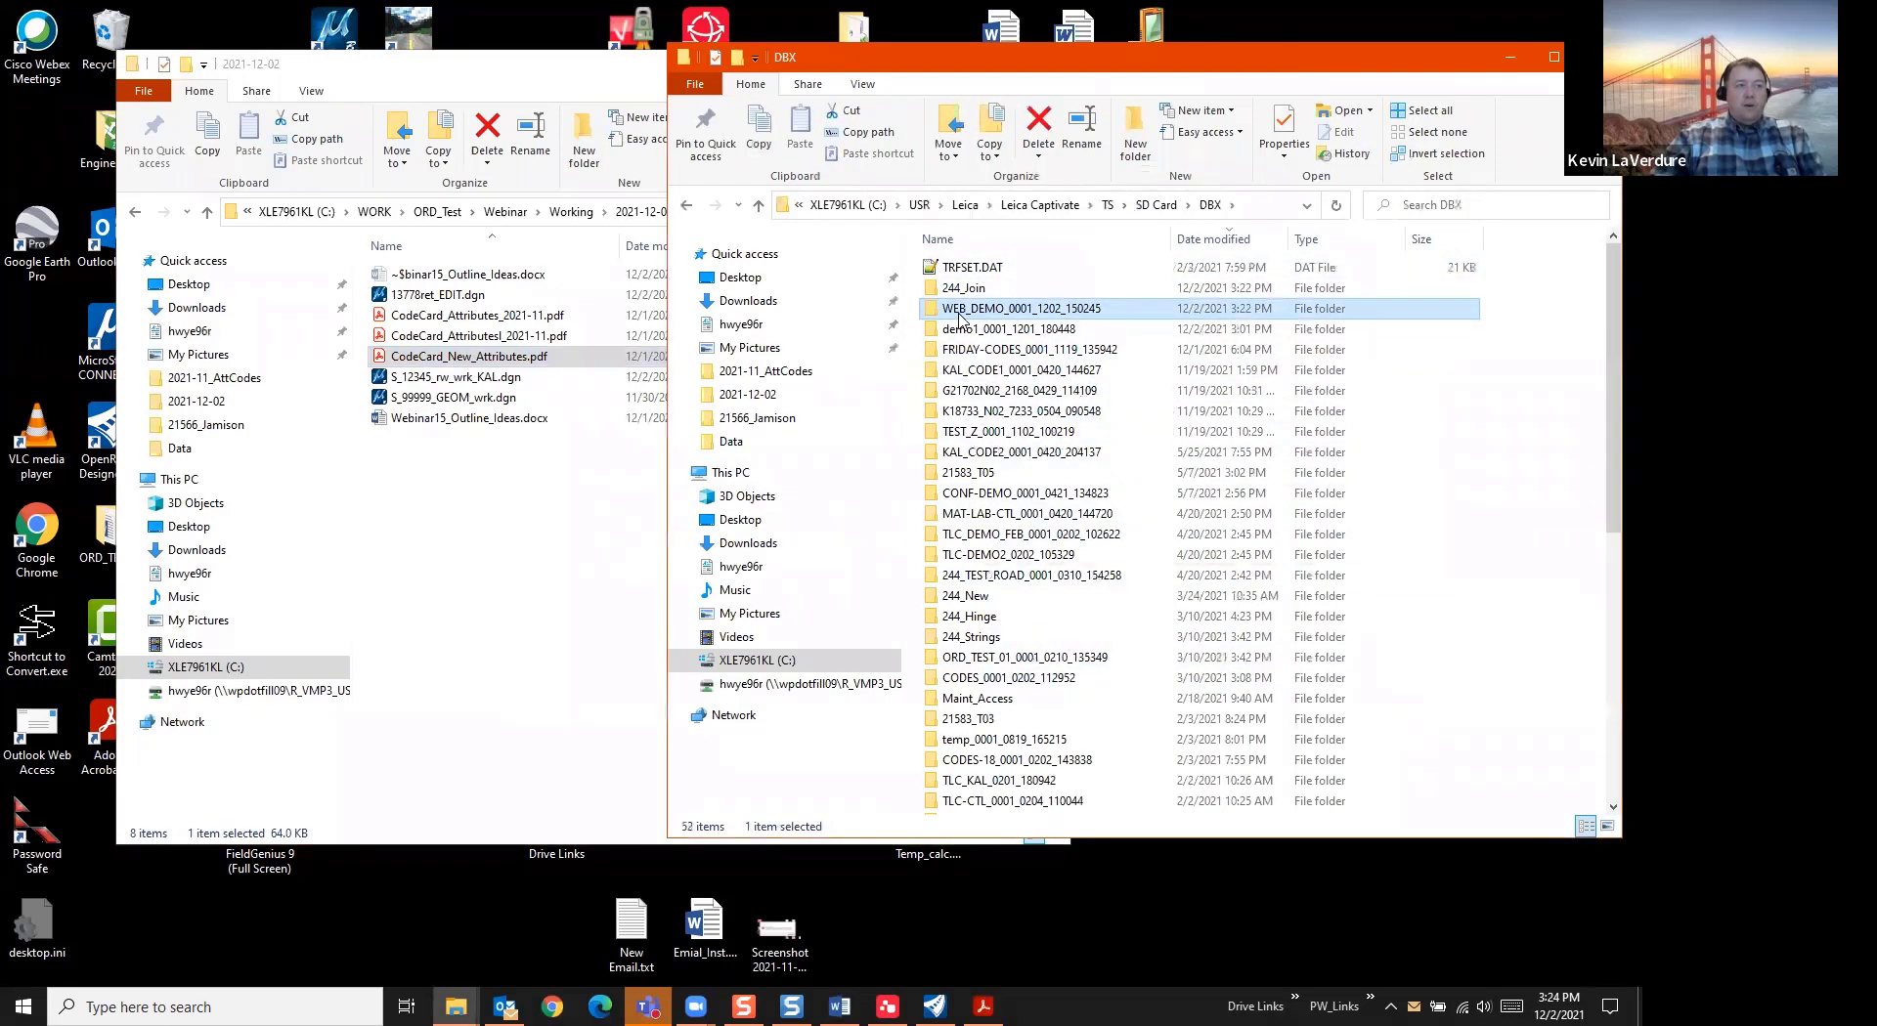
right_click(980, 318)
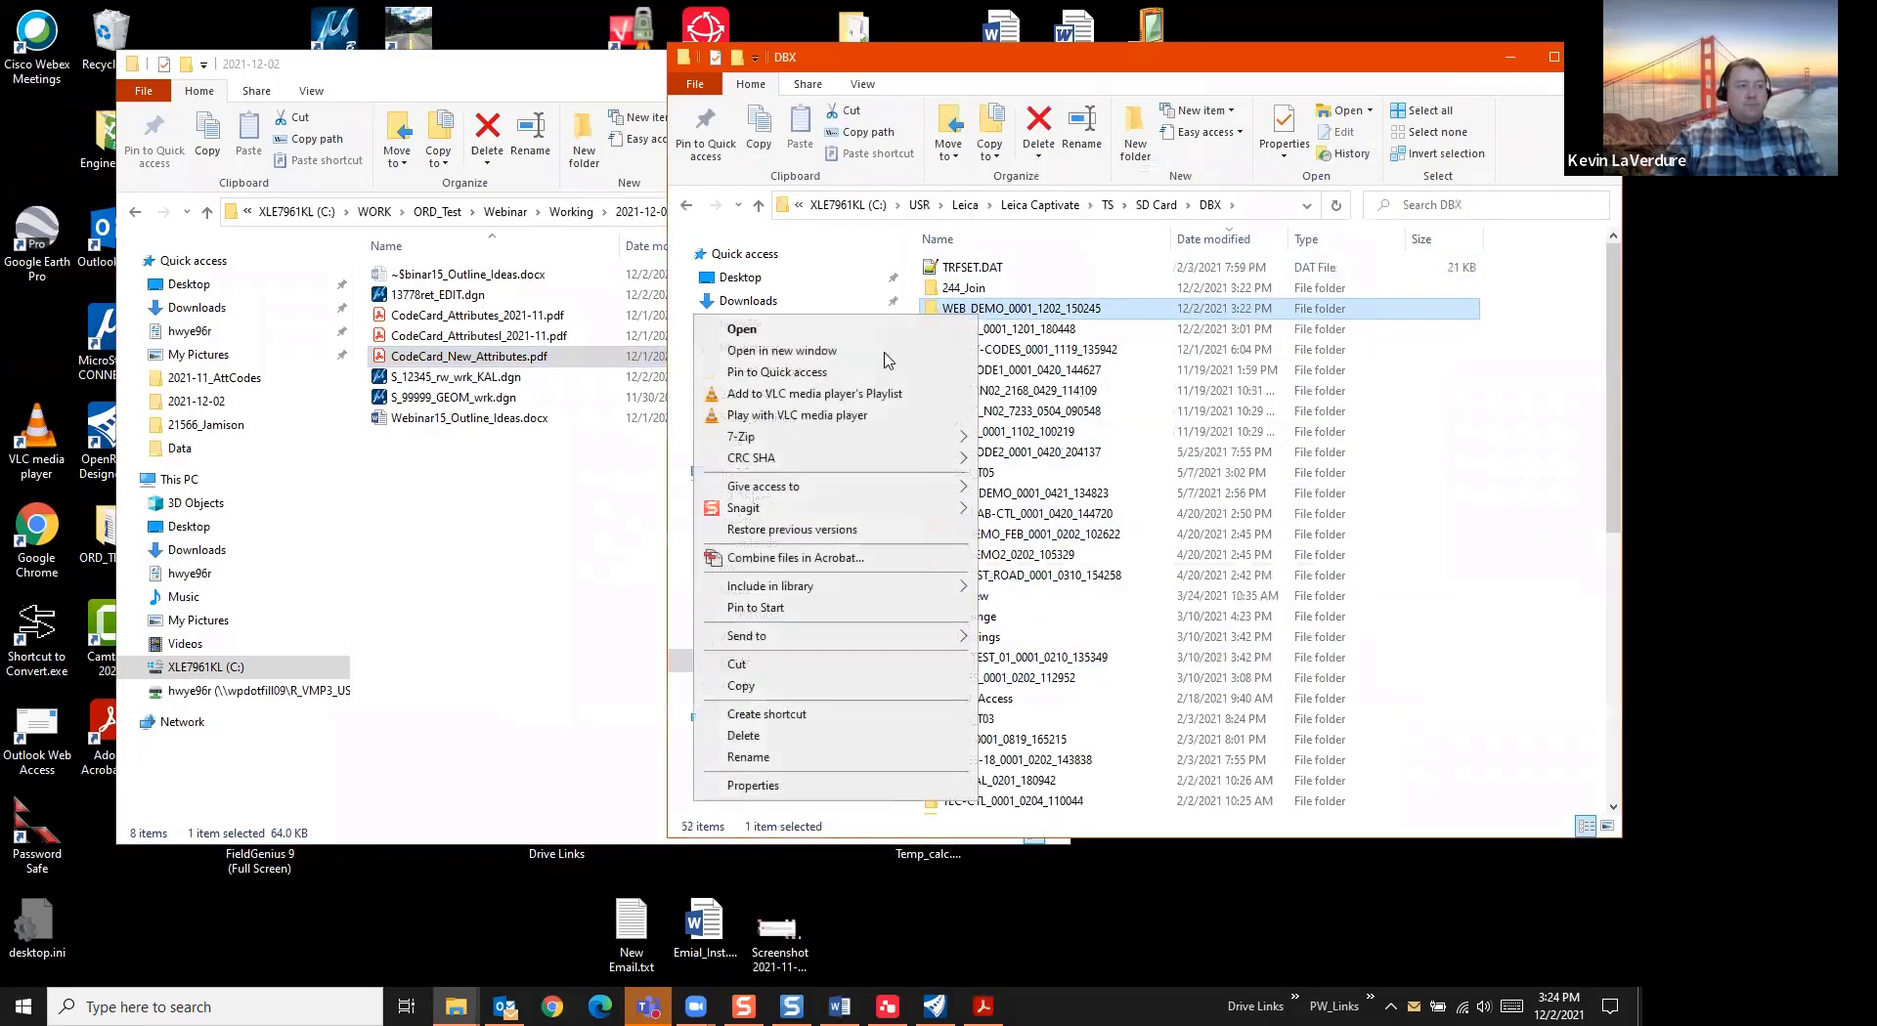
click(769, 692)
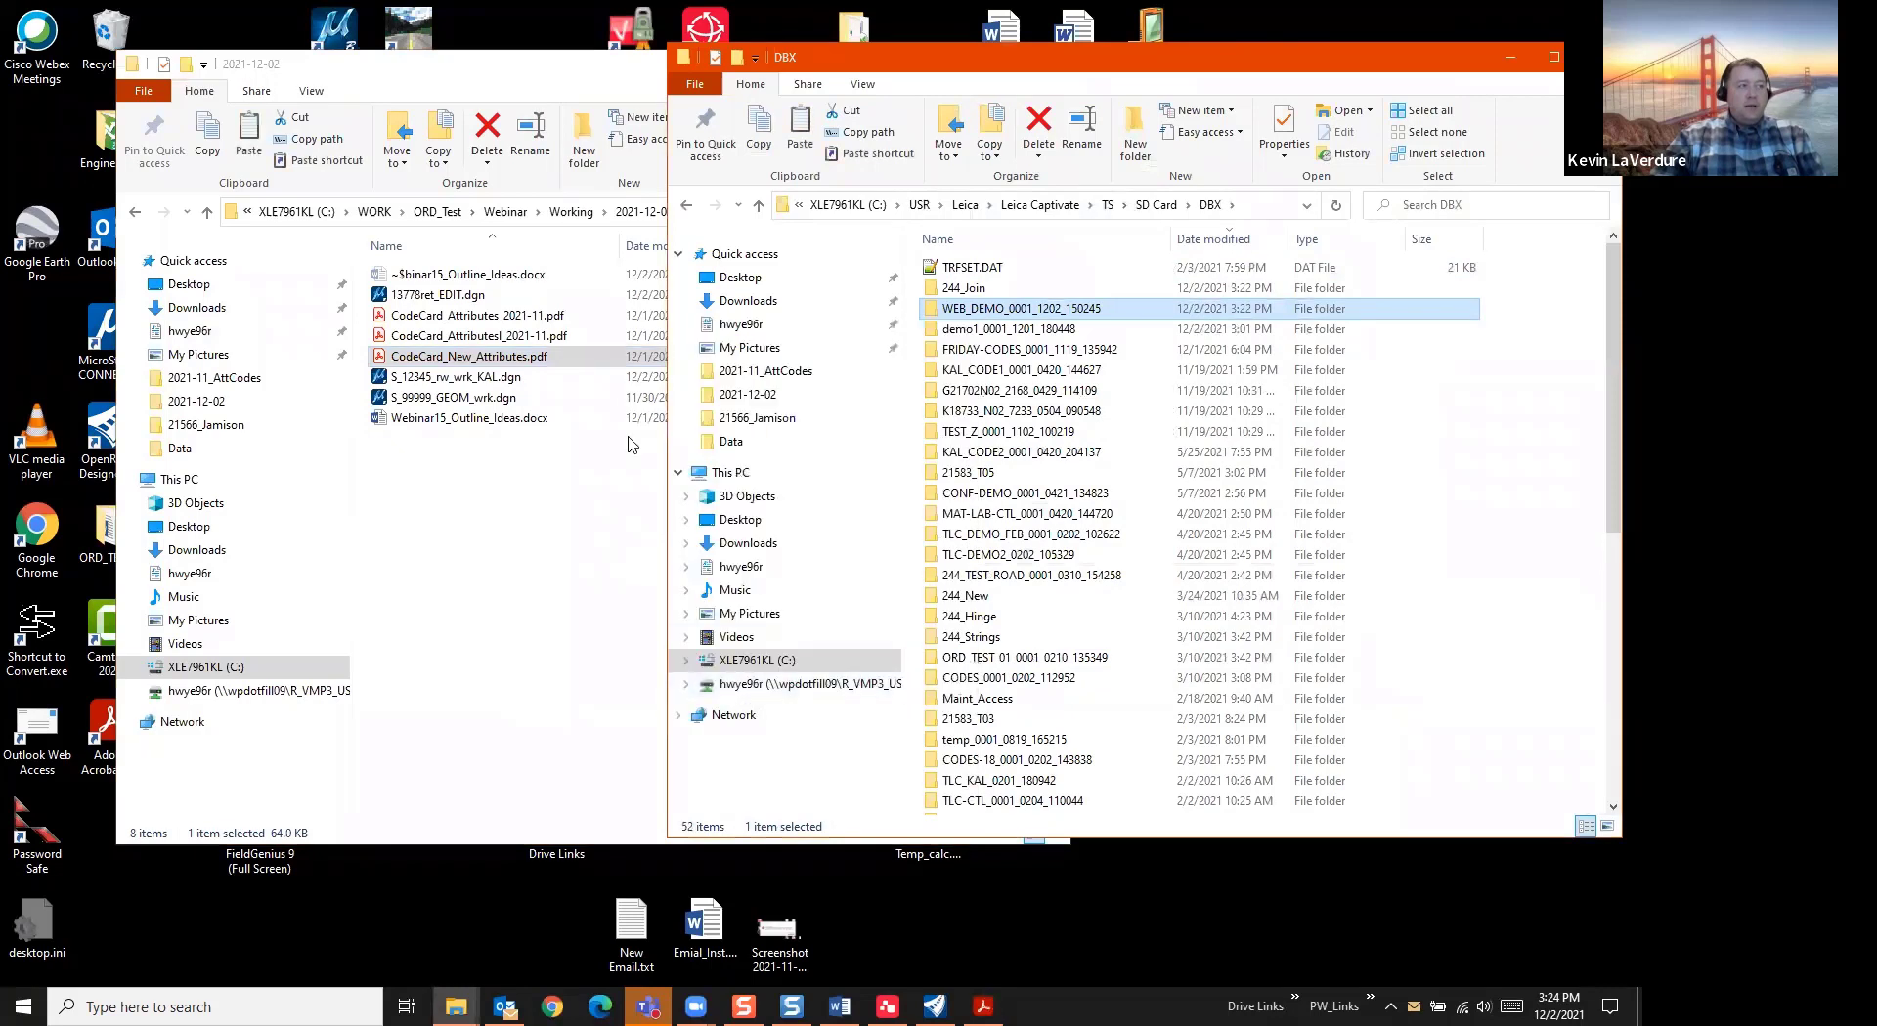
Paste the copied WEB_DEMO job folder into Test_Jobs under 2021-11_AttCodes\Infinity_Wk
click(456, 1007)
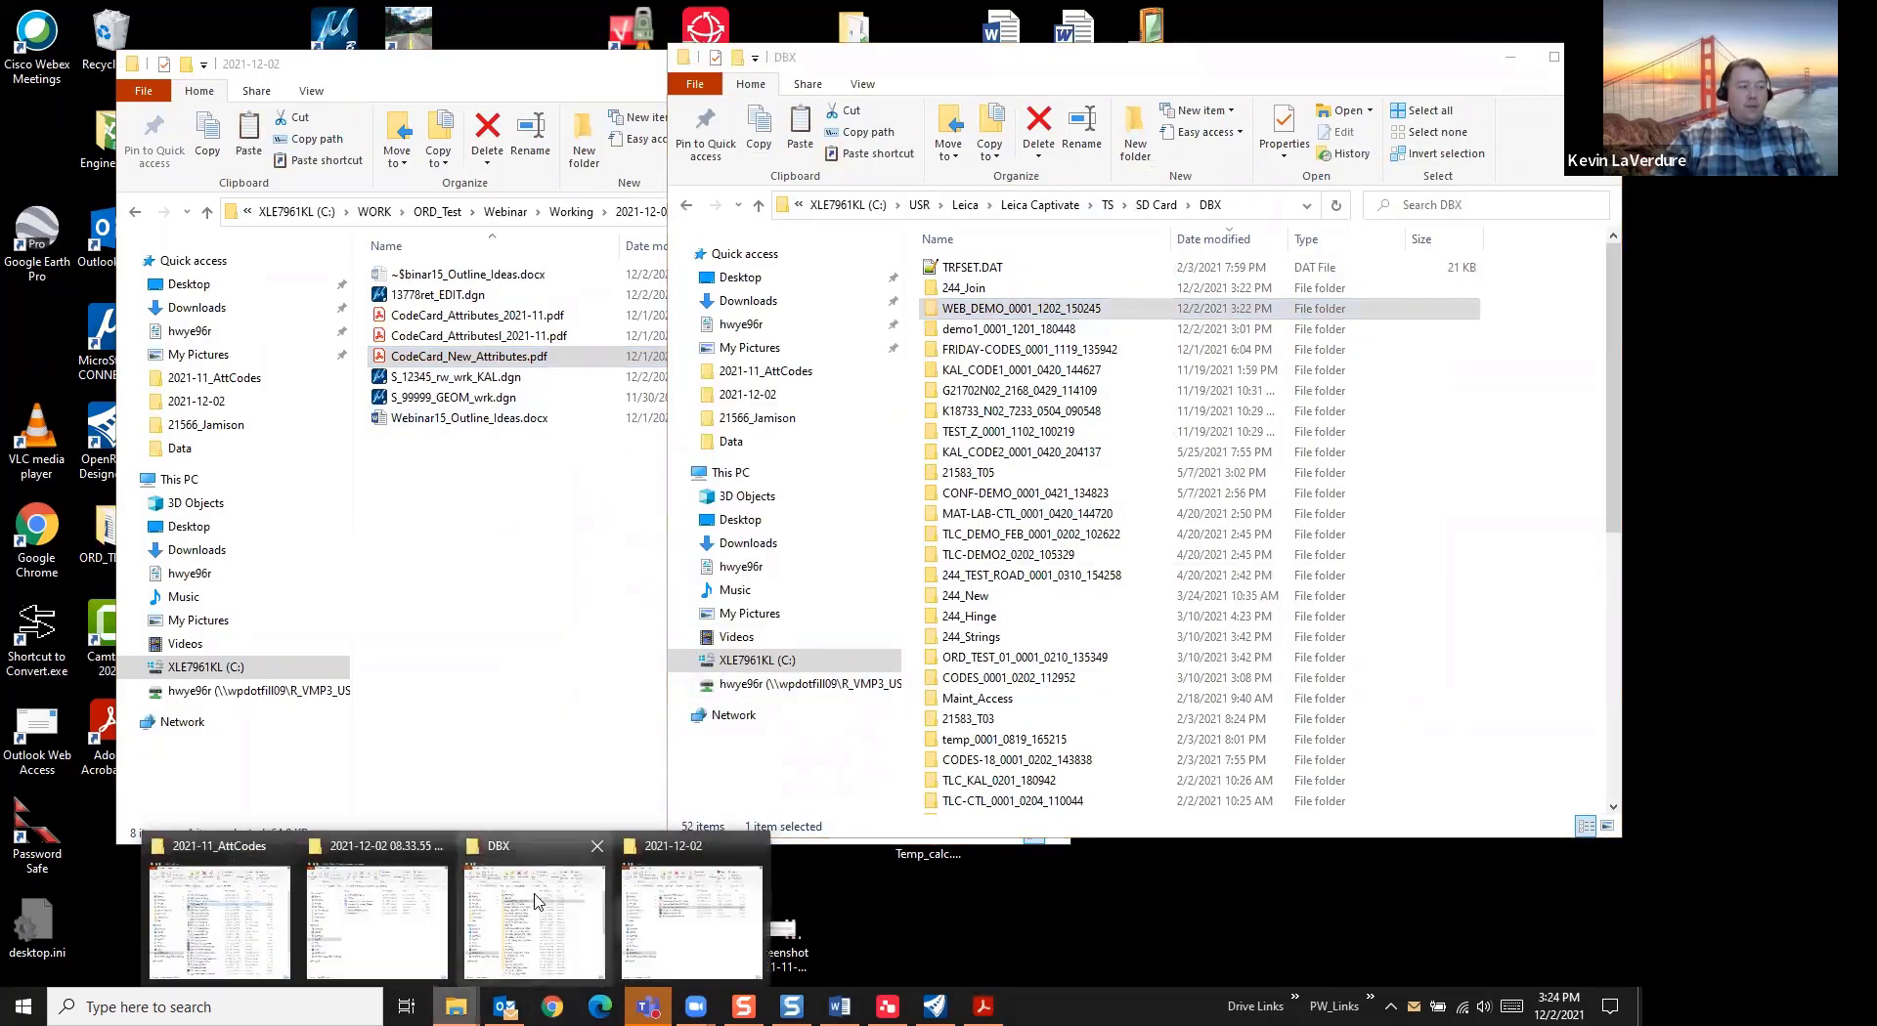
click(234, 907)
scroll(829, 489, down, 4)
double_click(608, 865)
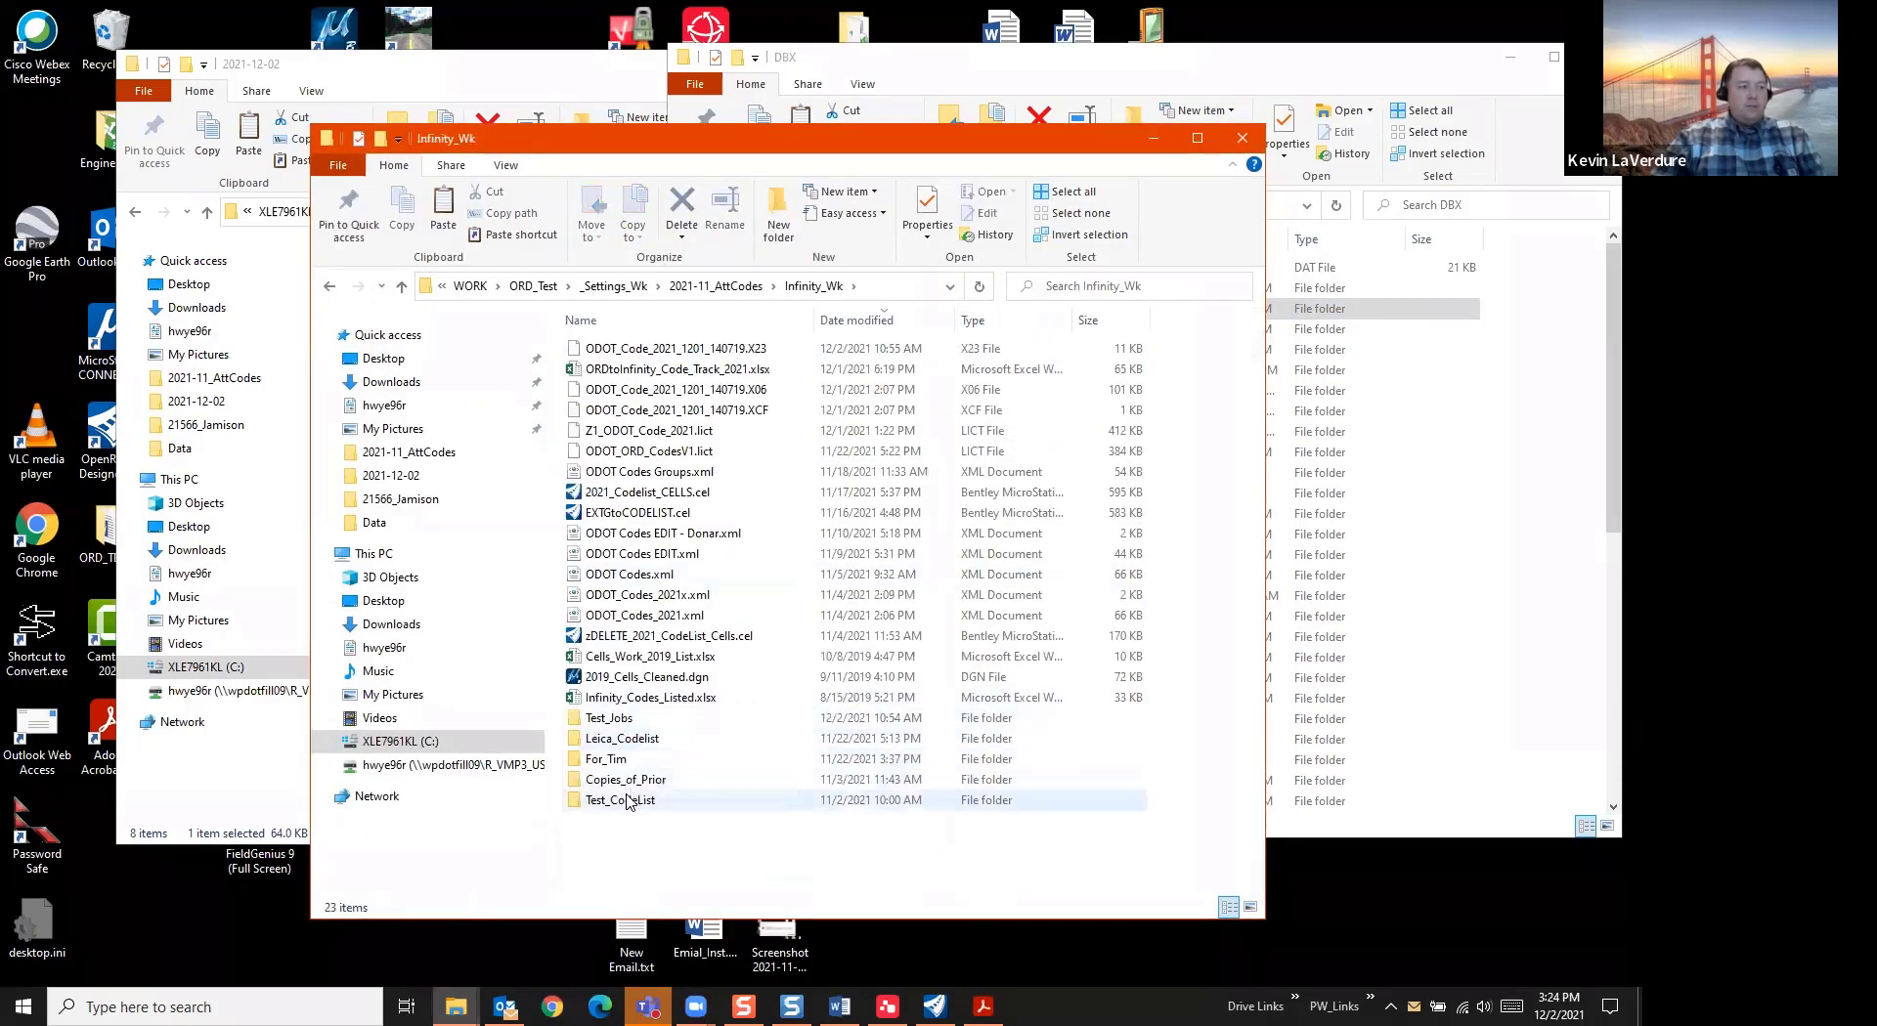
double_click(612, 720)
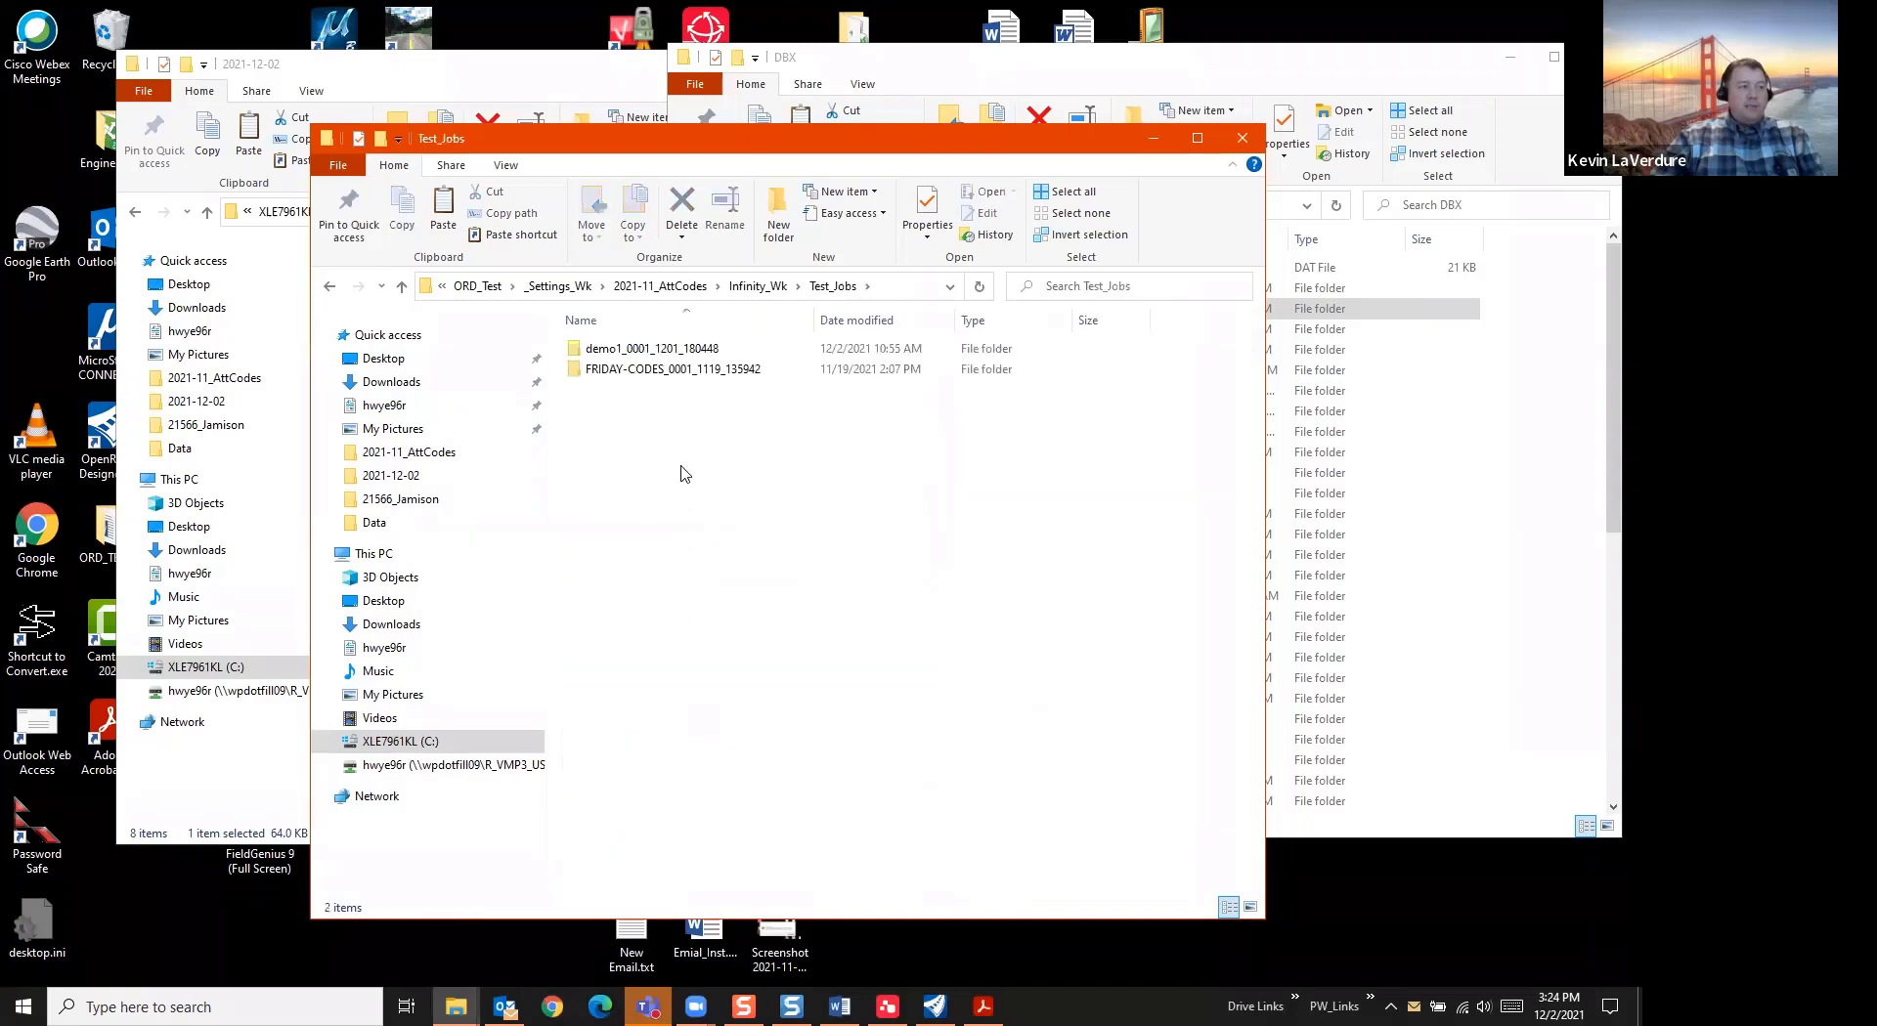
right_click(681, 463)
click(577, 597)
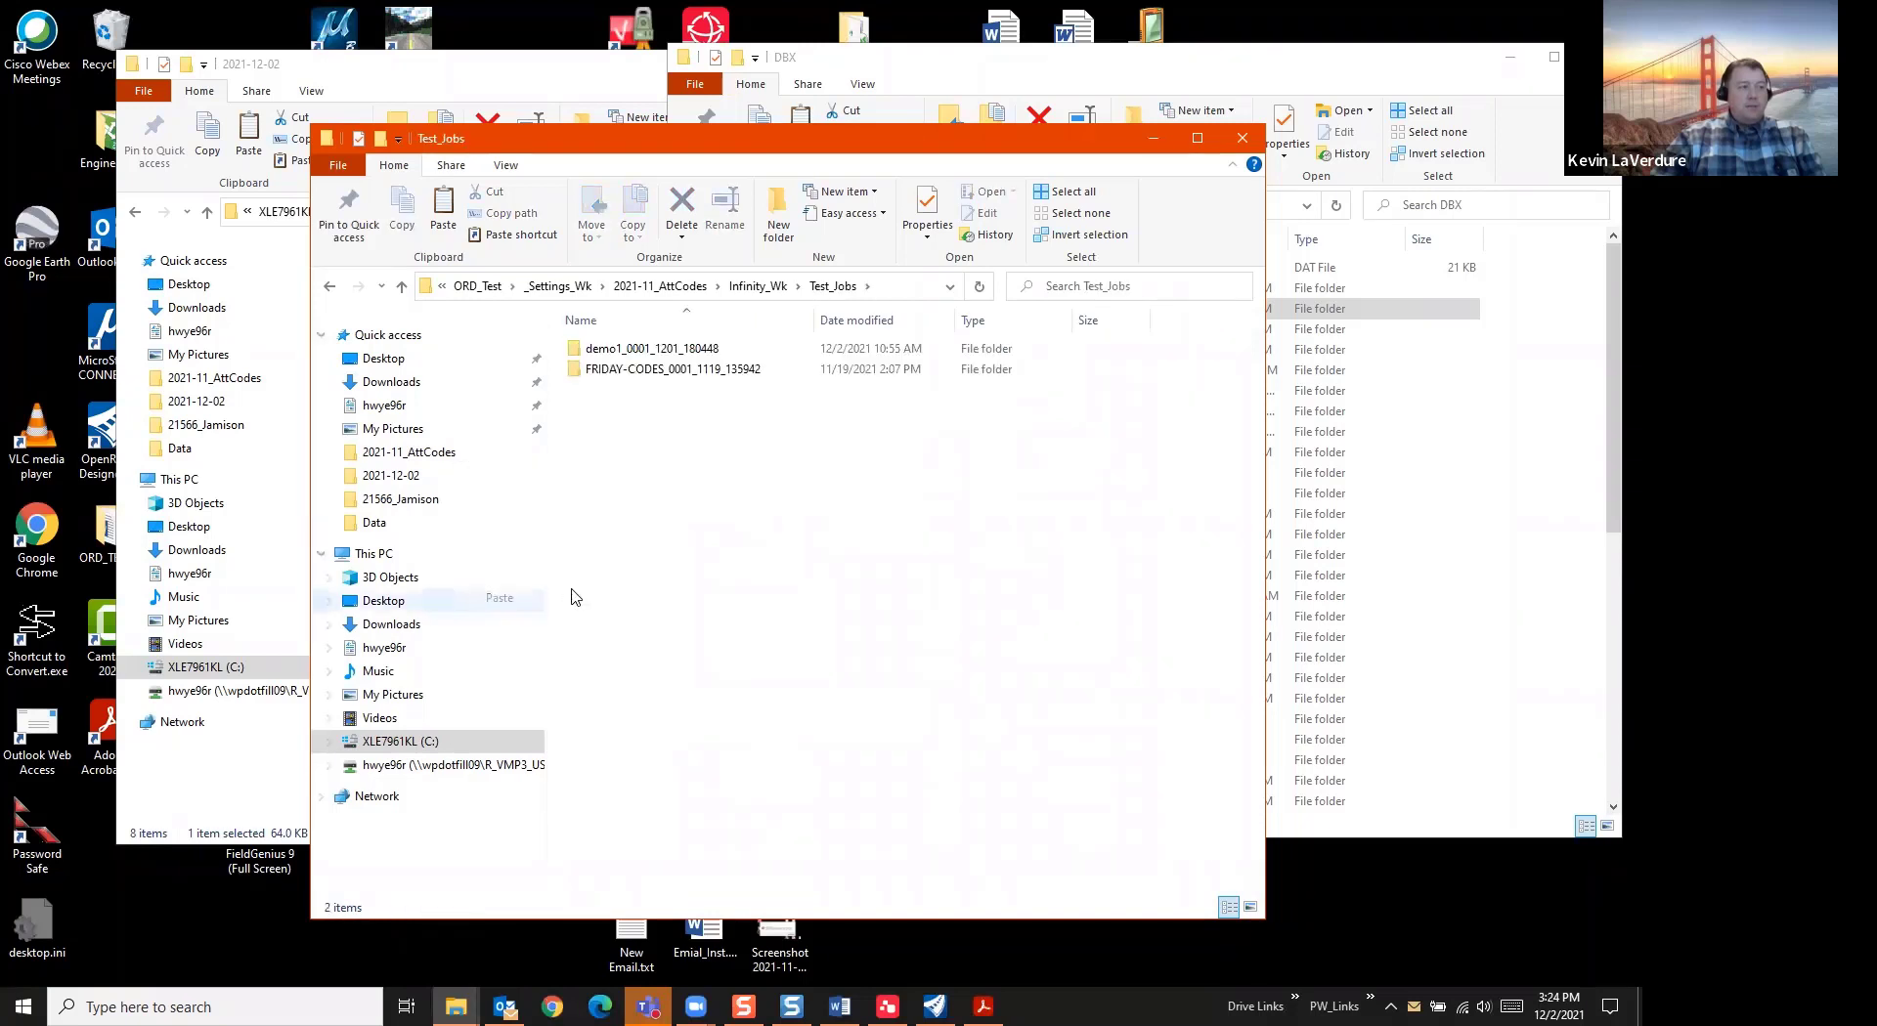
click(900, 544)
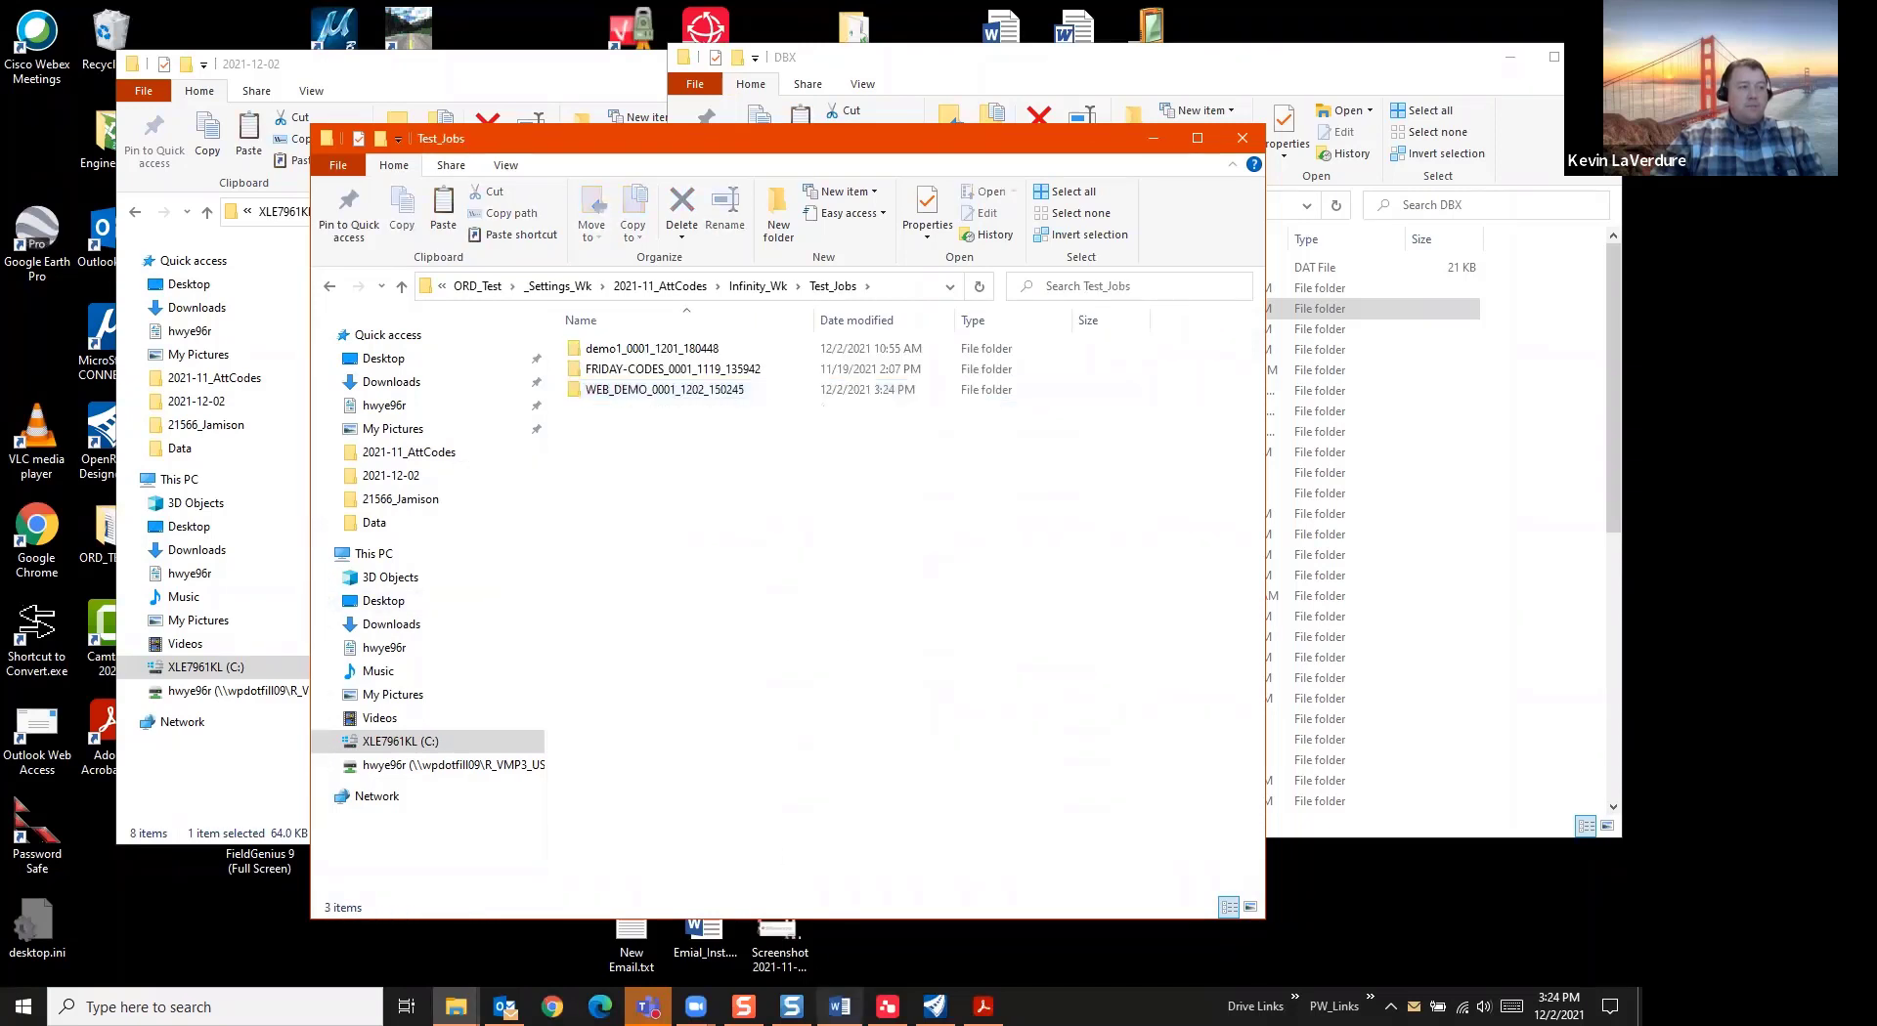
Switch to Leica Infinity and create a new project named WEB_DEMO with the ODOT_Code_2021 code table
click(887, 1006)
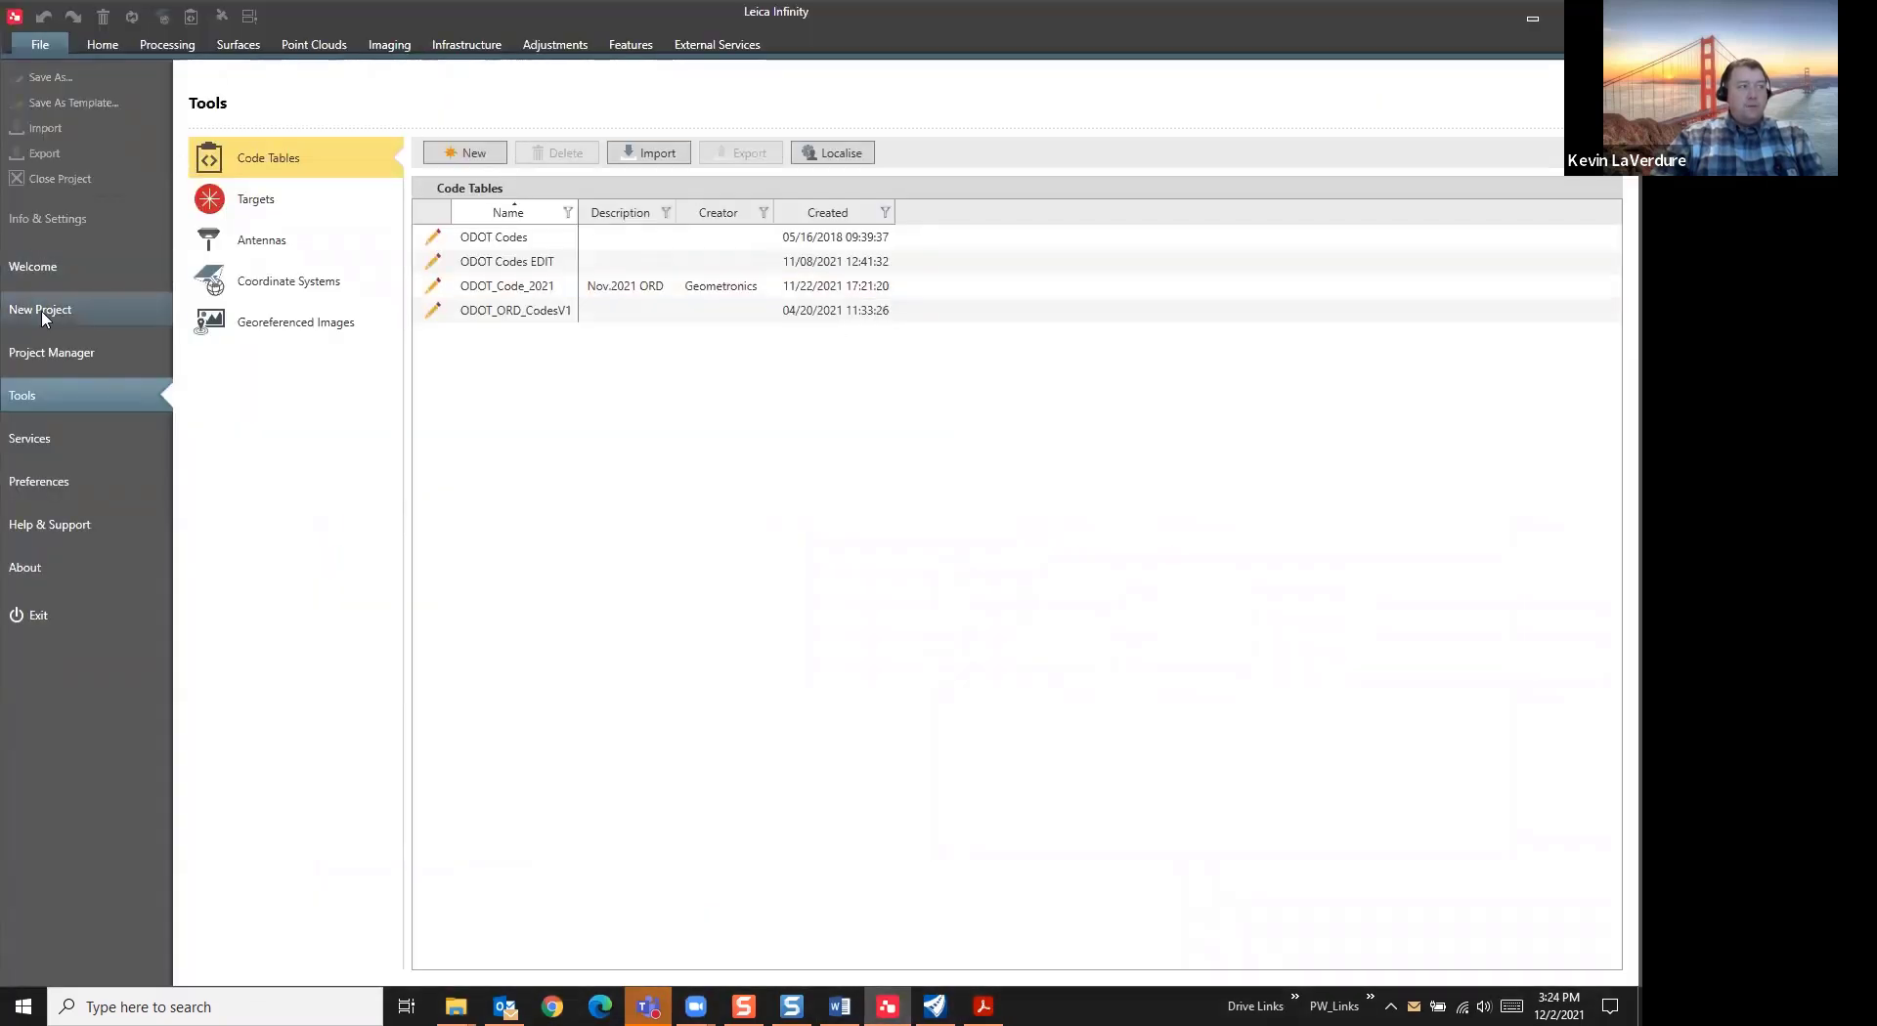
click(44, 311)
click(514, 686)
click(476, 807)
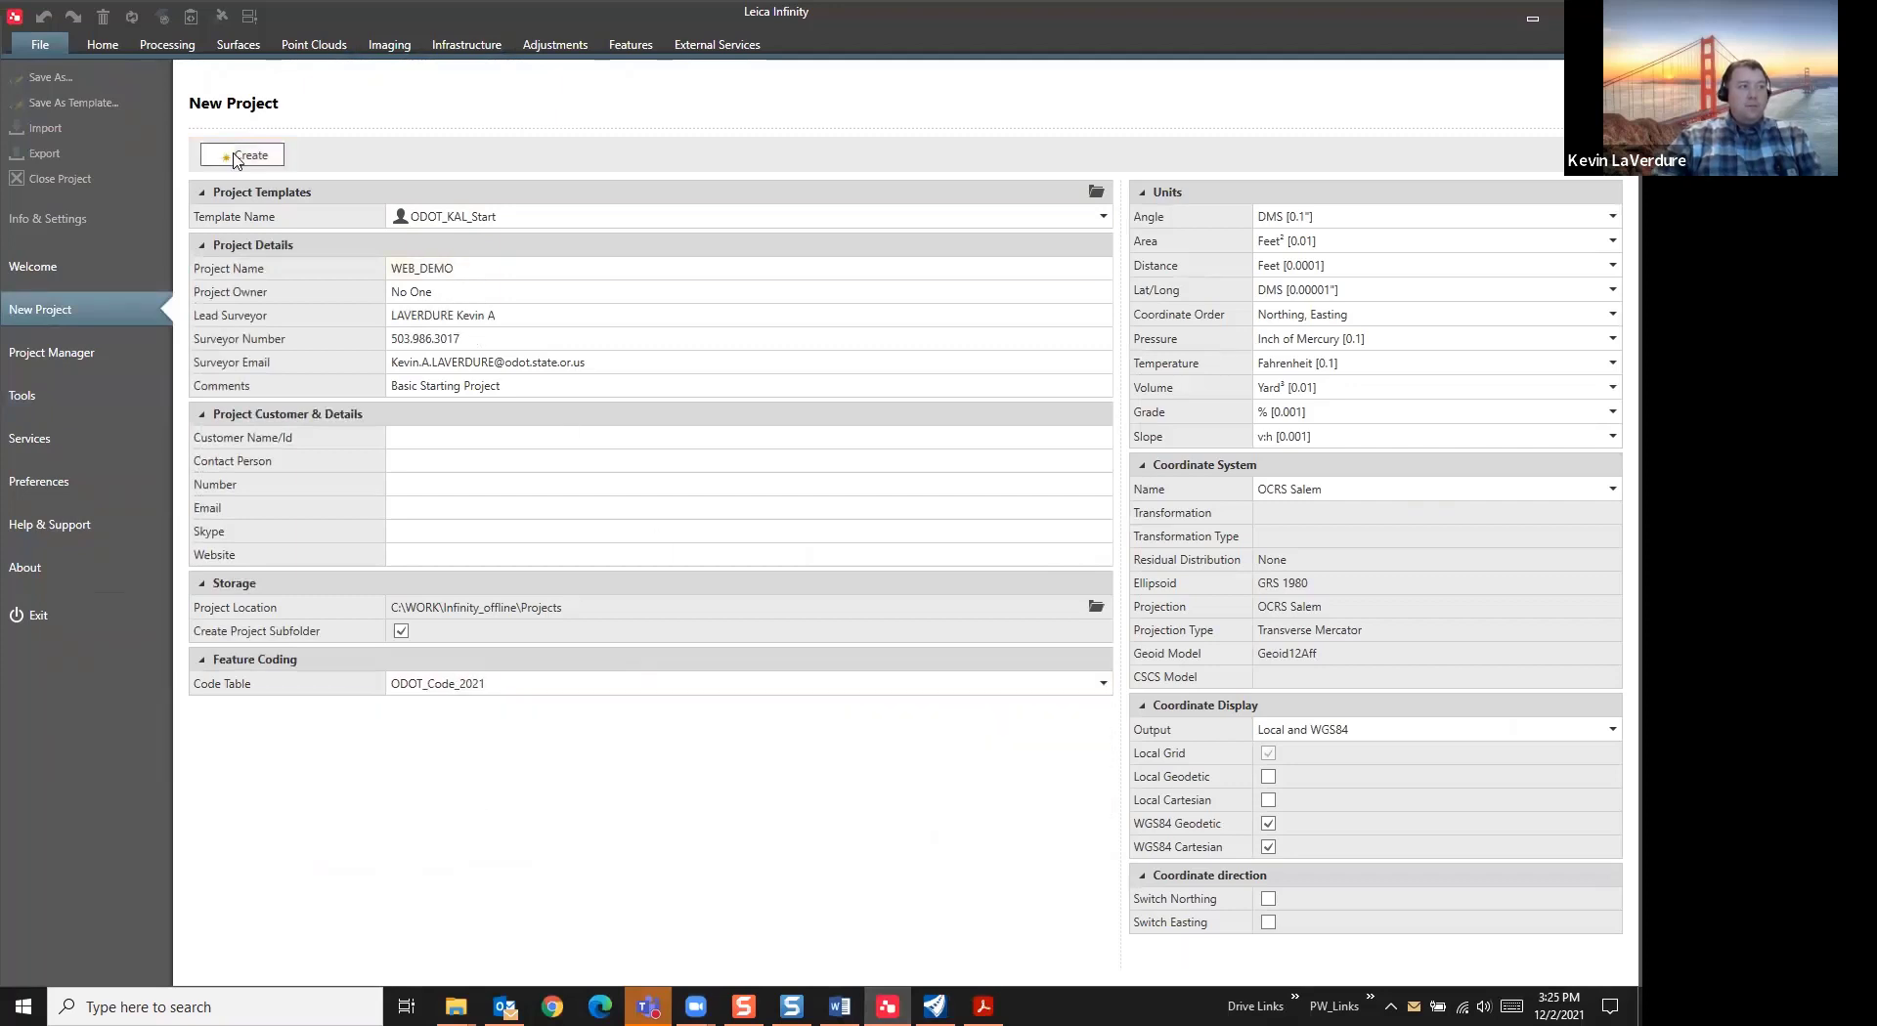
click(242, 158)
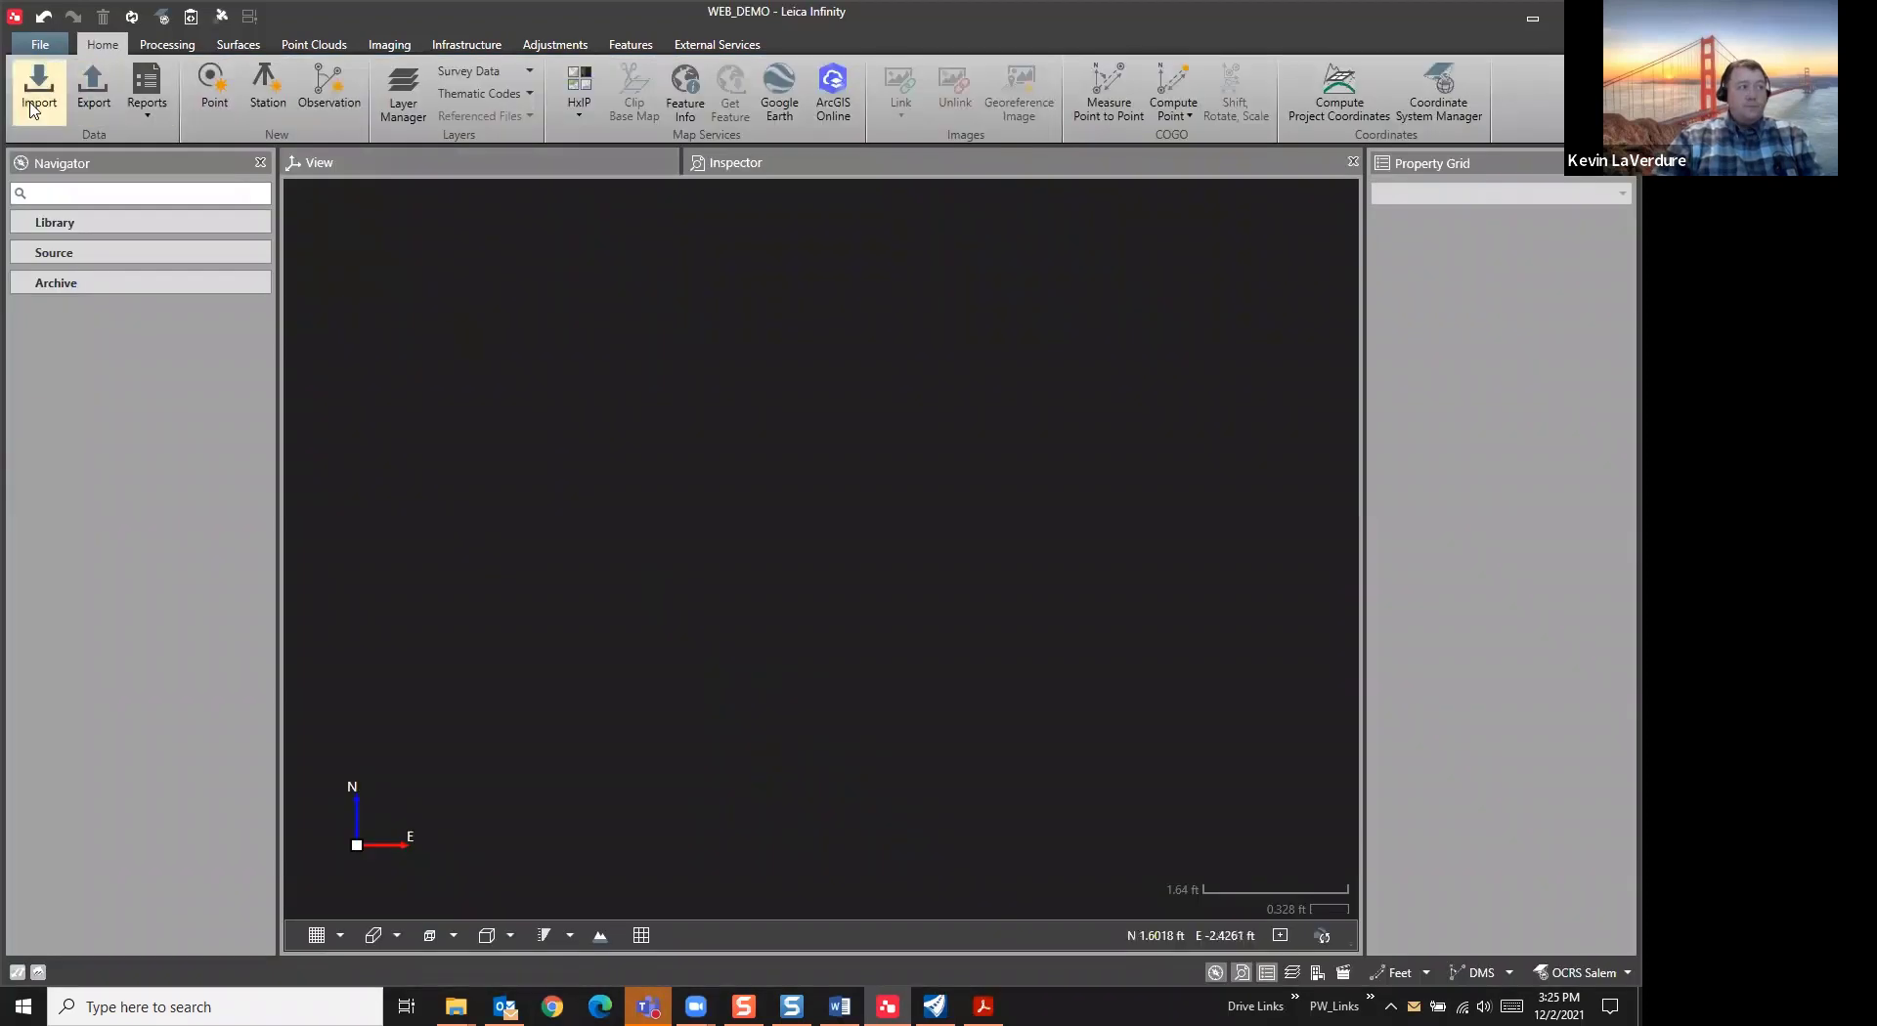
Import the WEB_DEMO job from the WEB_DEMO_0001_1202_150245 folder in Test_Jobs into the project
click(32, 110)
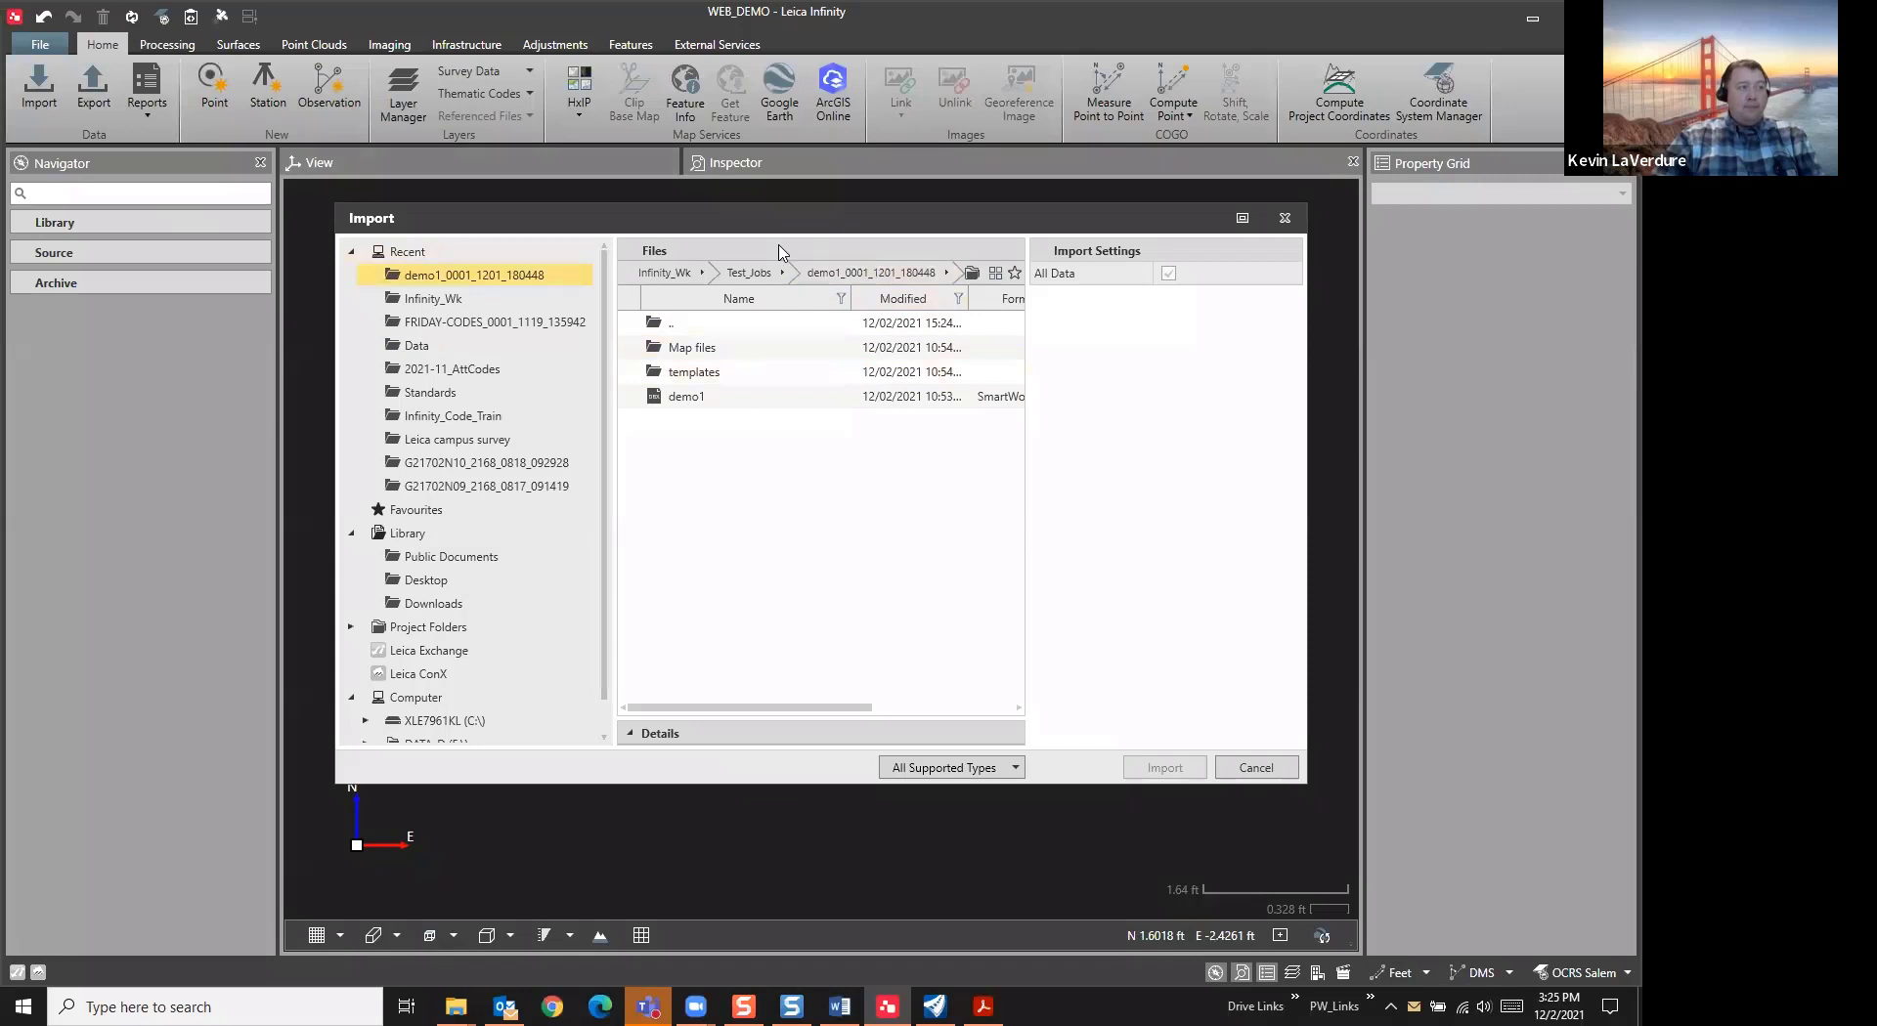
click(756, 275)
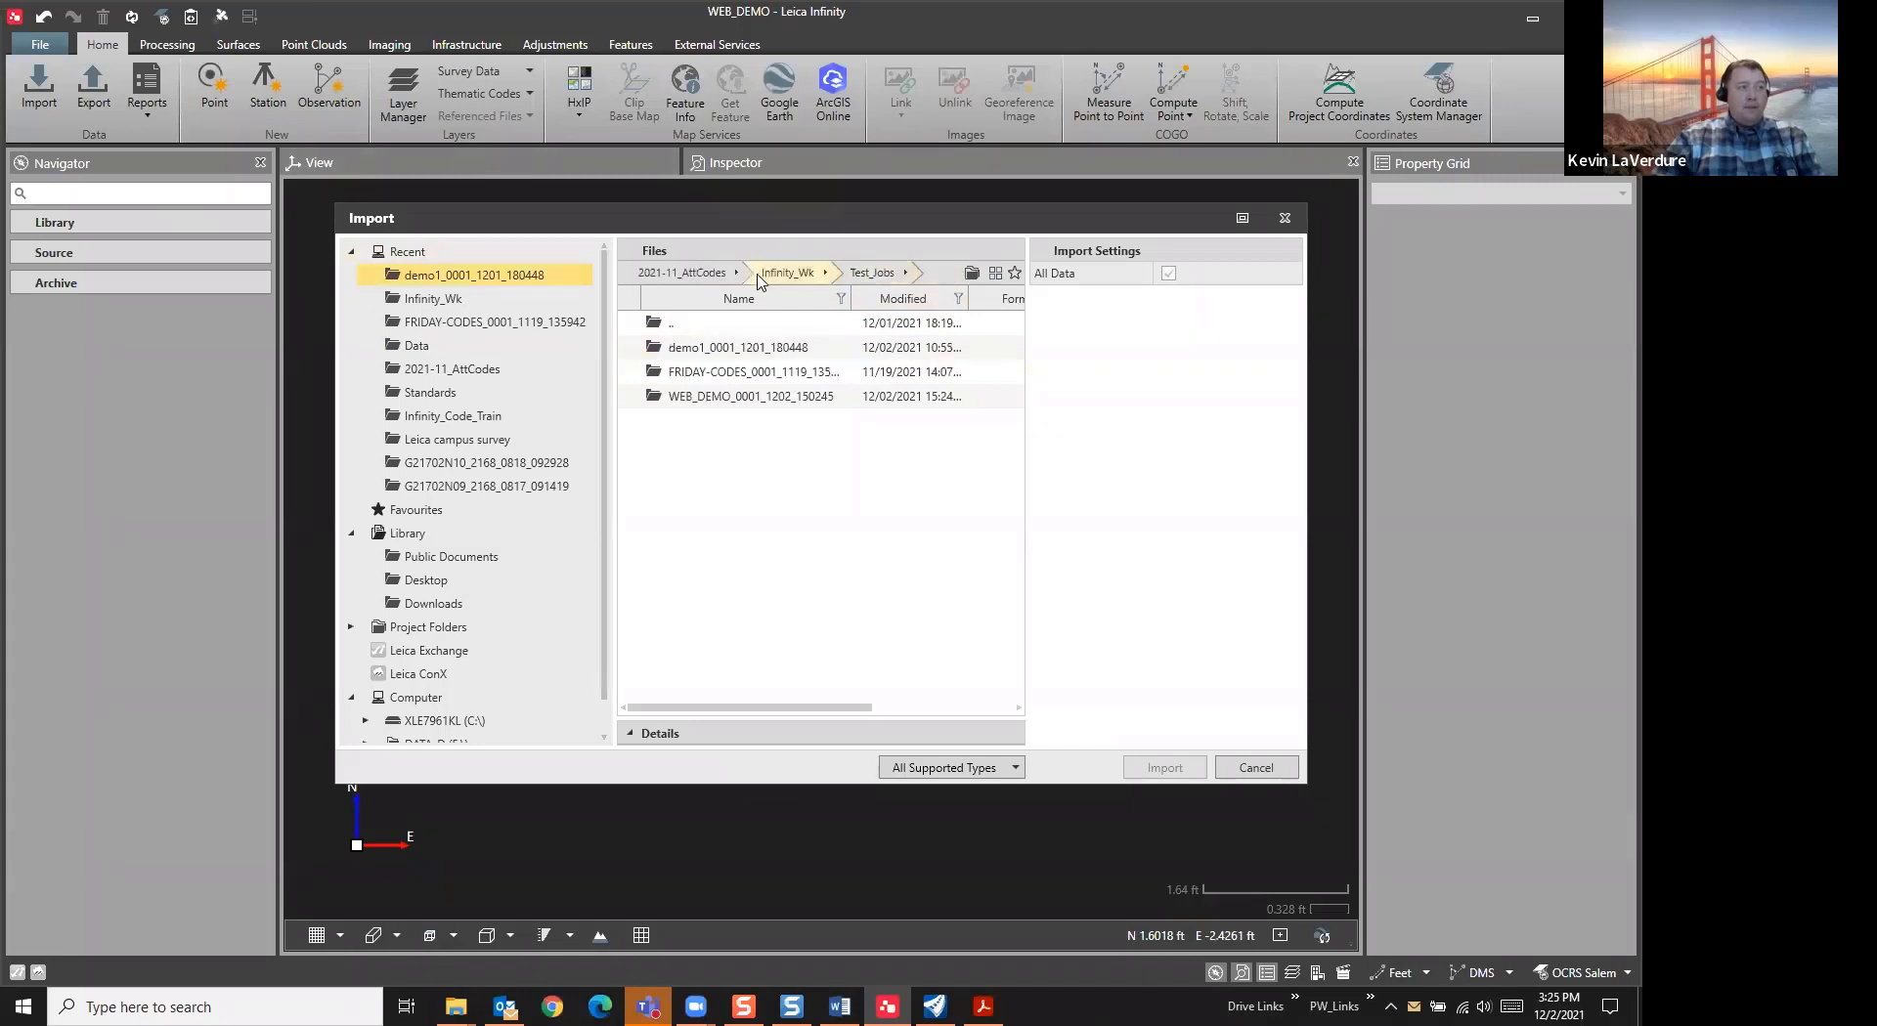
double_click(681, 399)
click(733, 399)
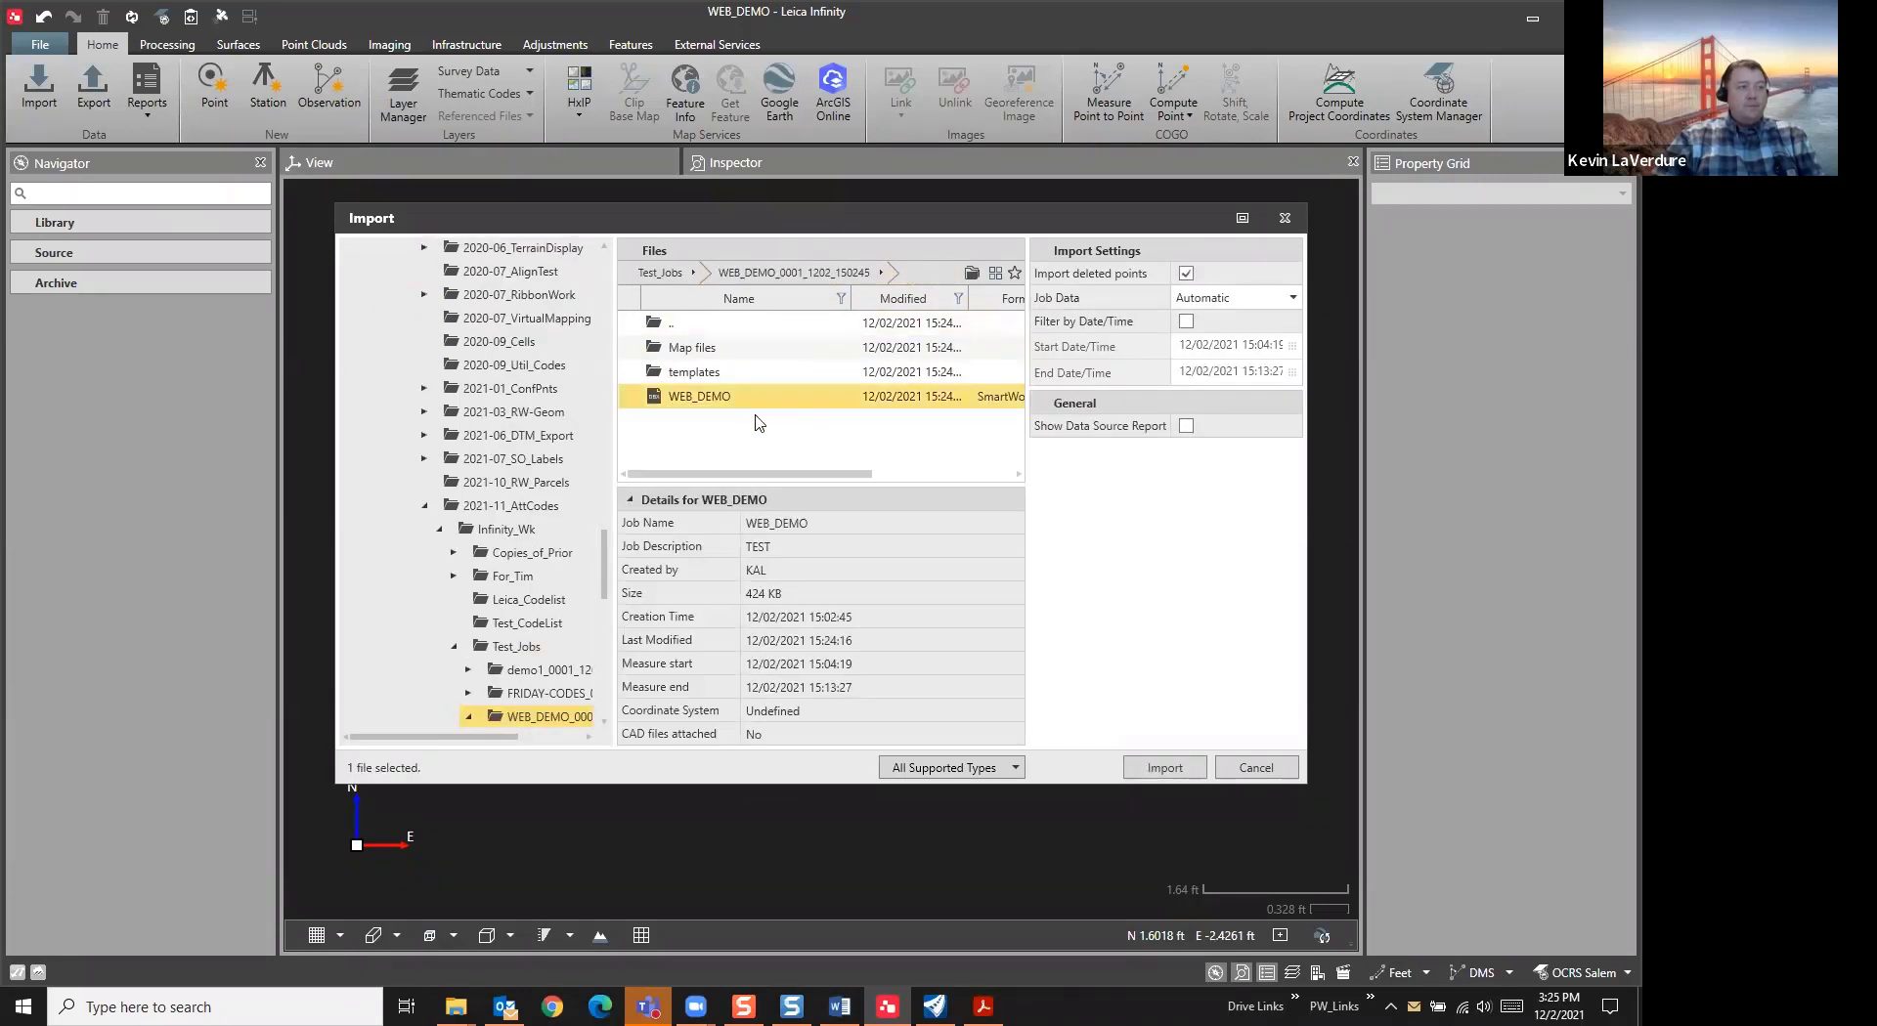
click(1191, 763)
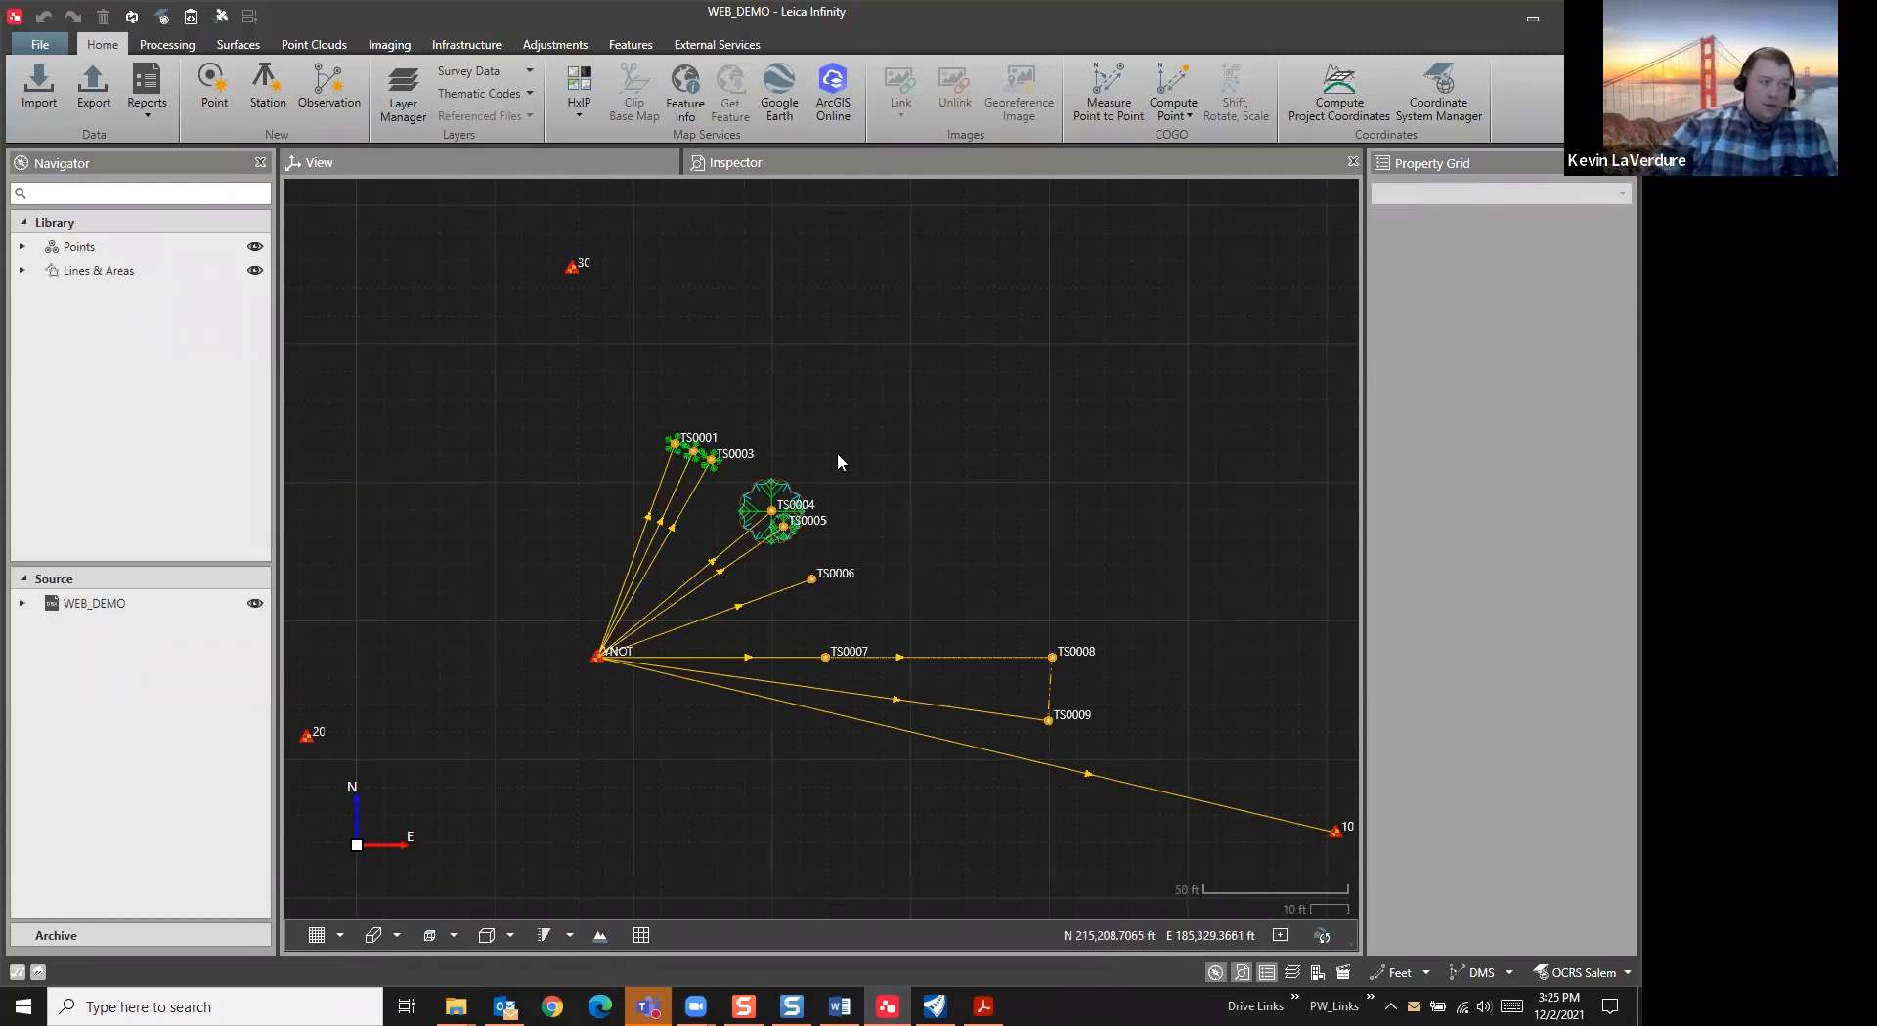
Hide the TPS Observations layer in the Survey Data layers so the sight lines disappear from the view
click(529, 72)
scroll(430, 359, down, 10)
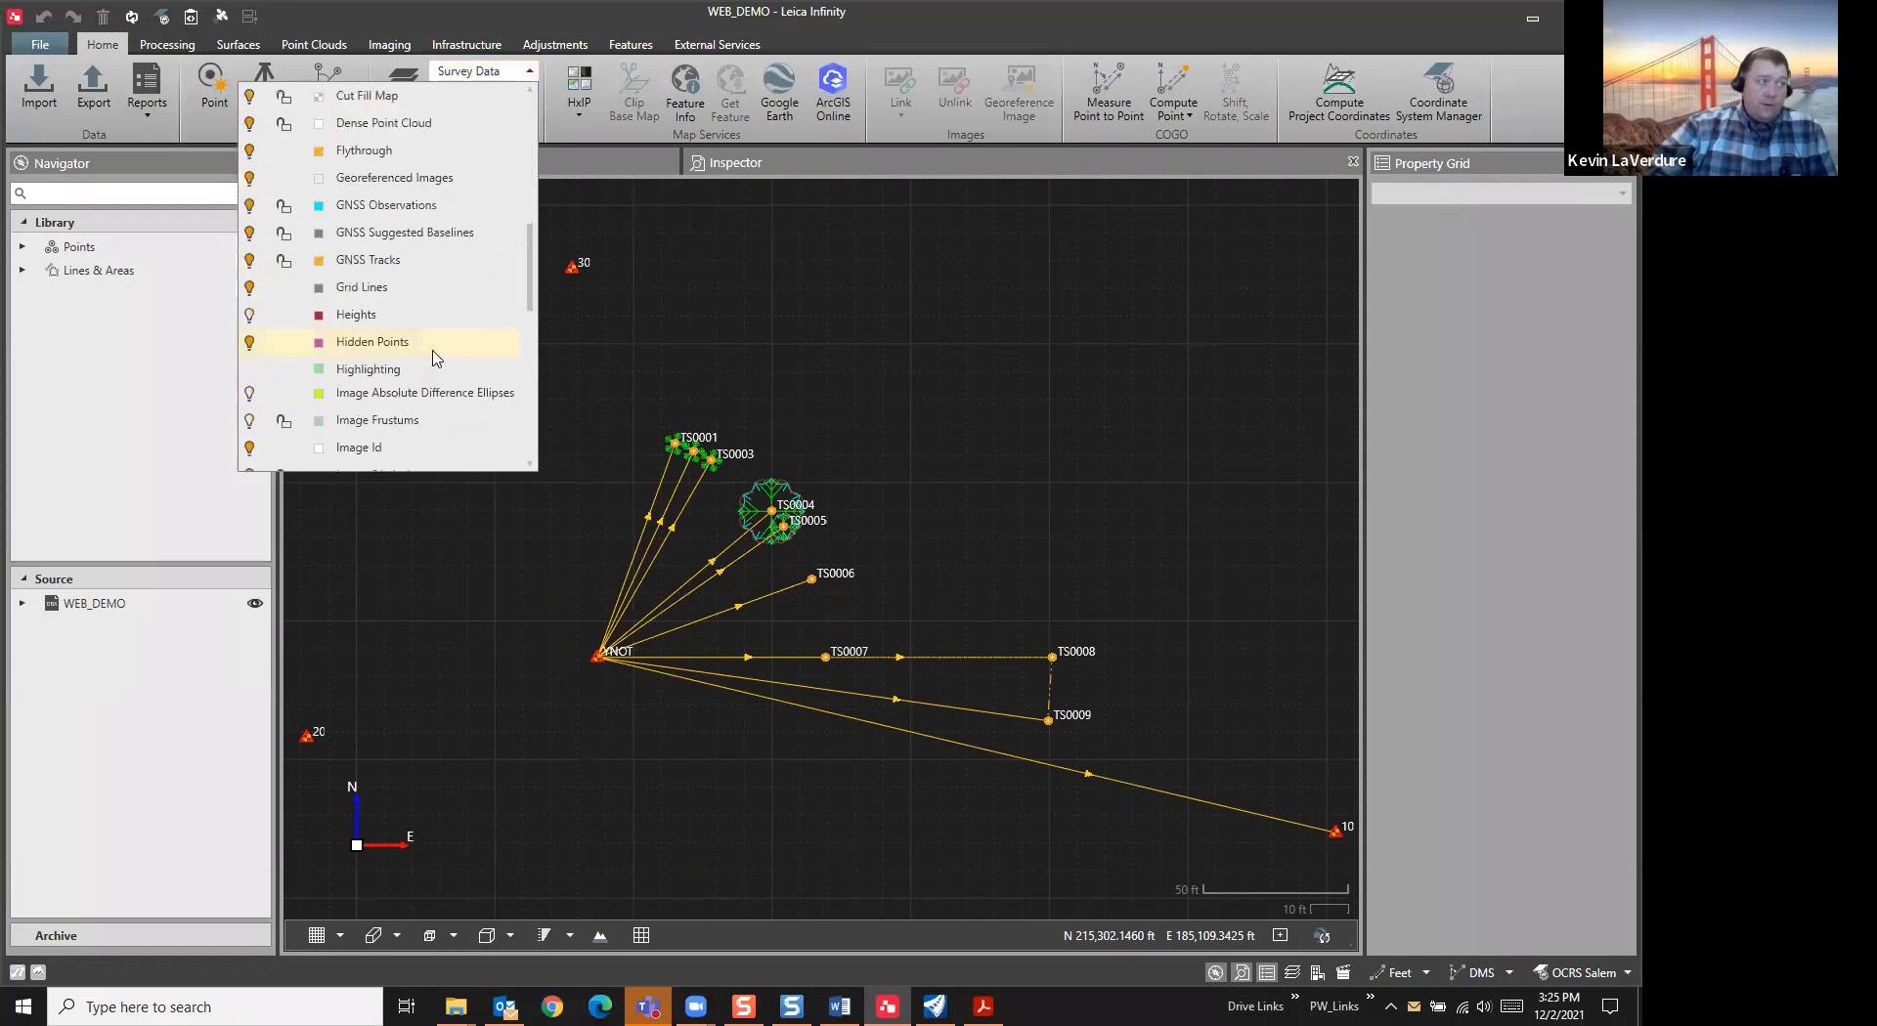
scroll(434, 356, down, 1)
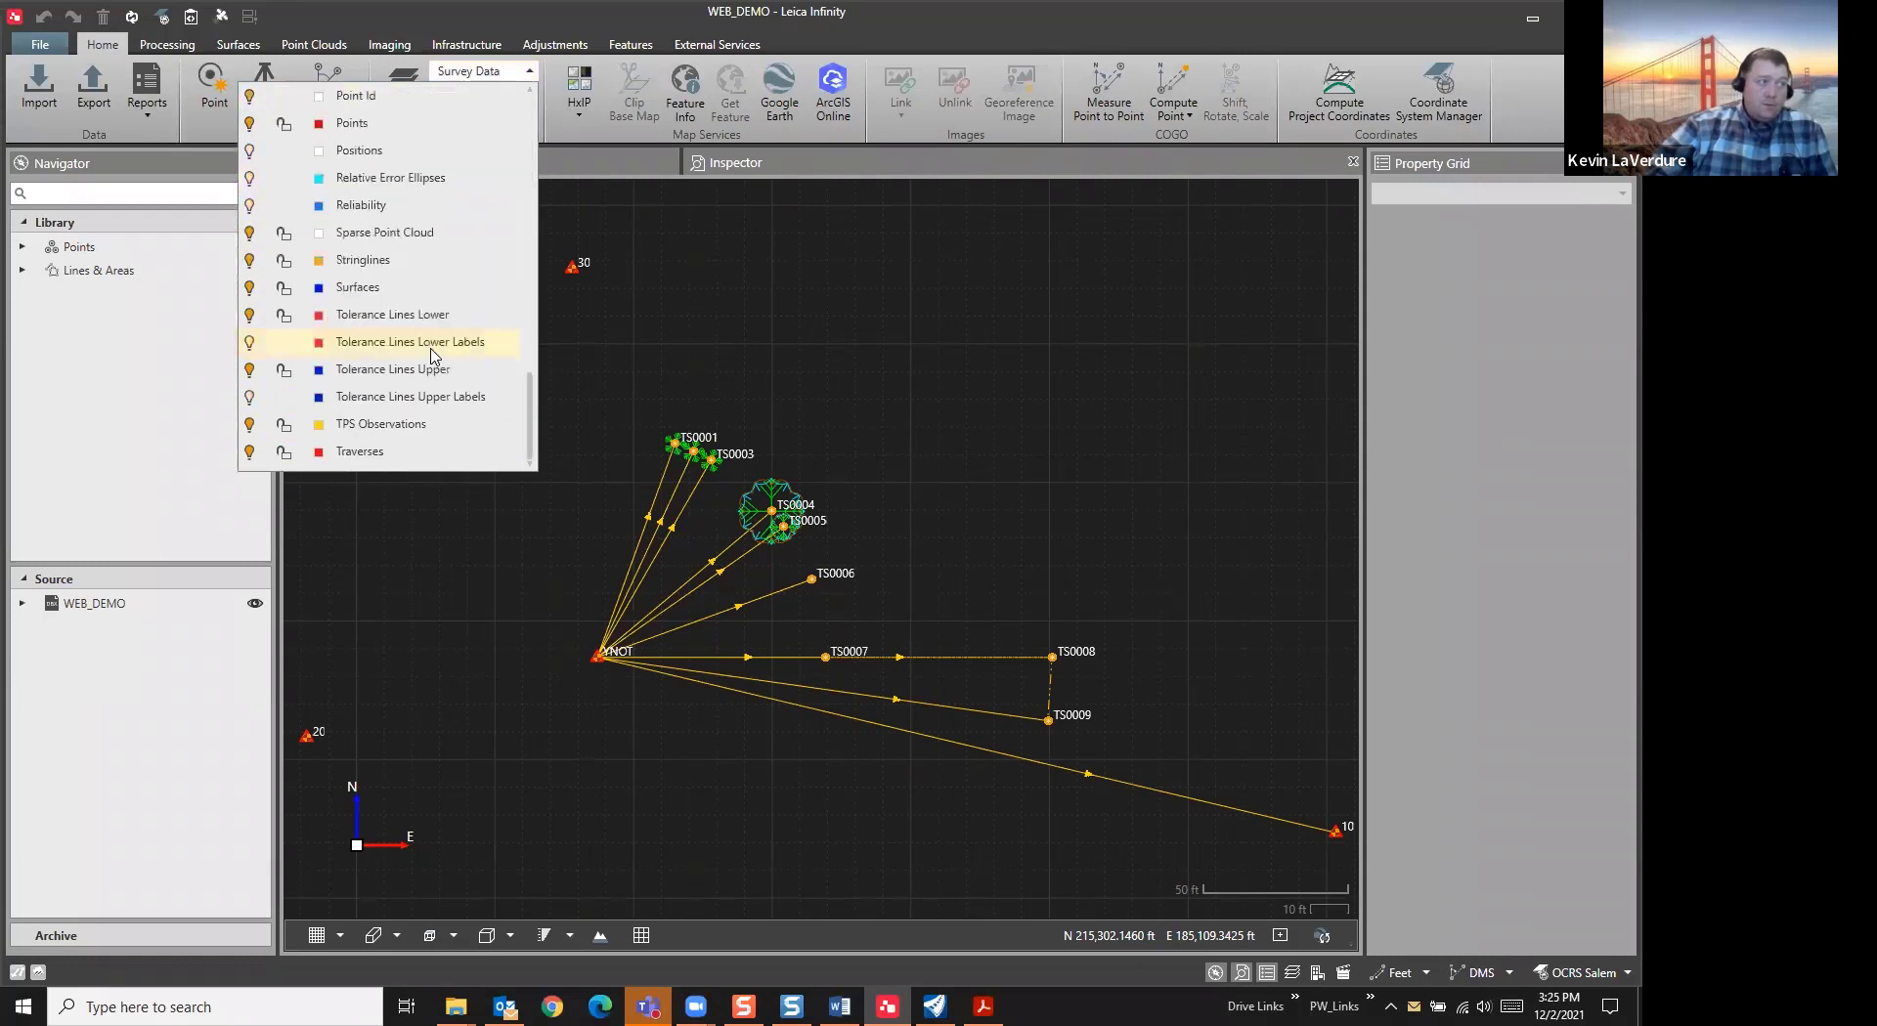
click(249, 425)
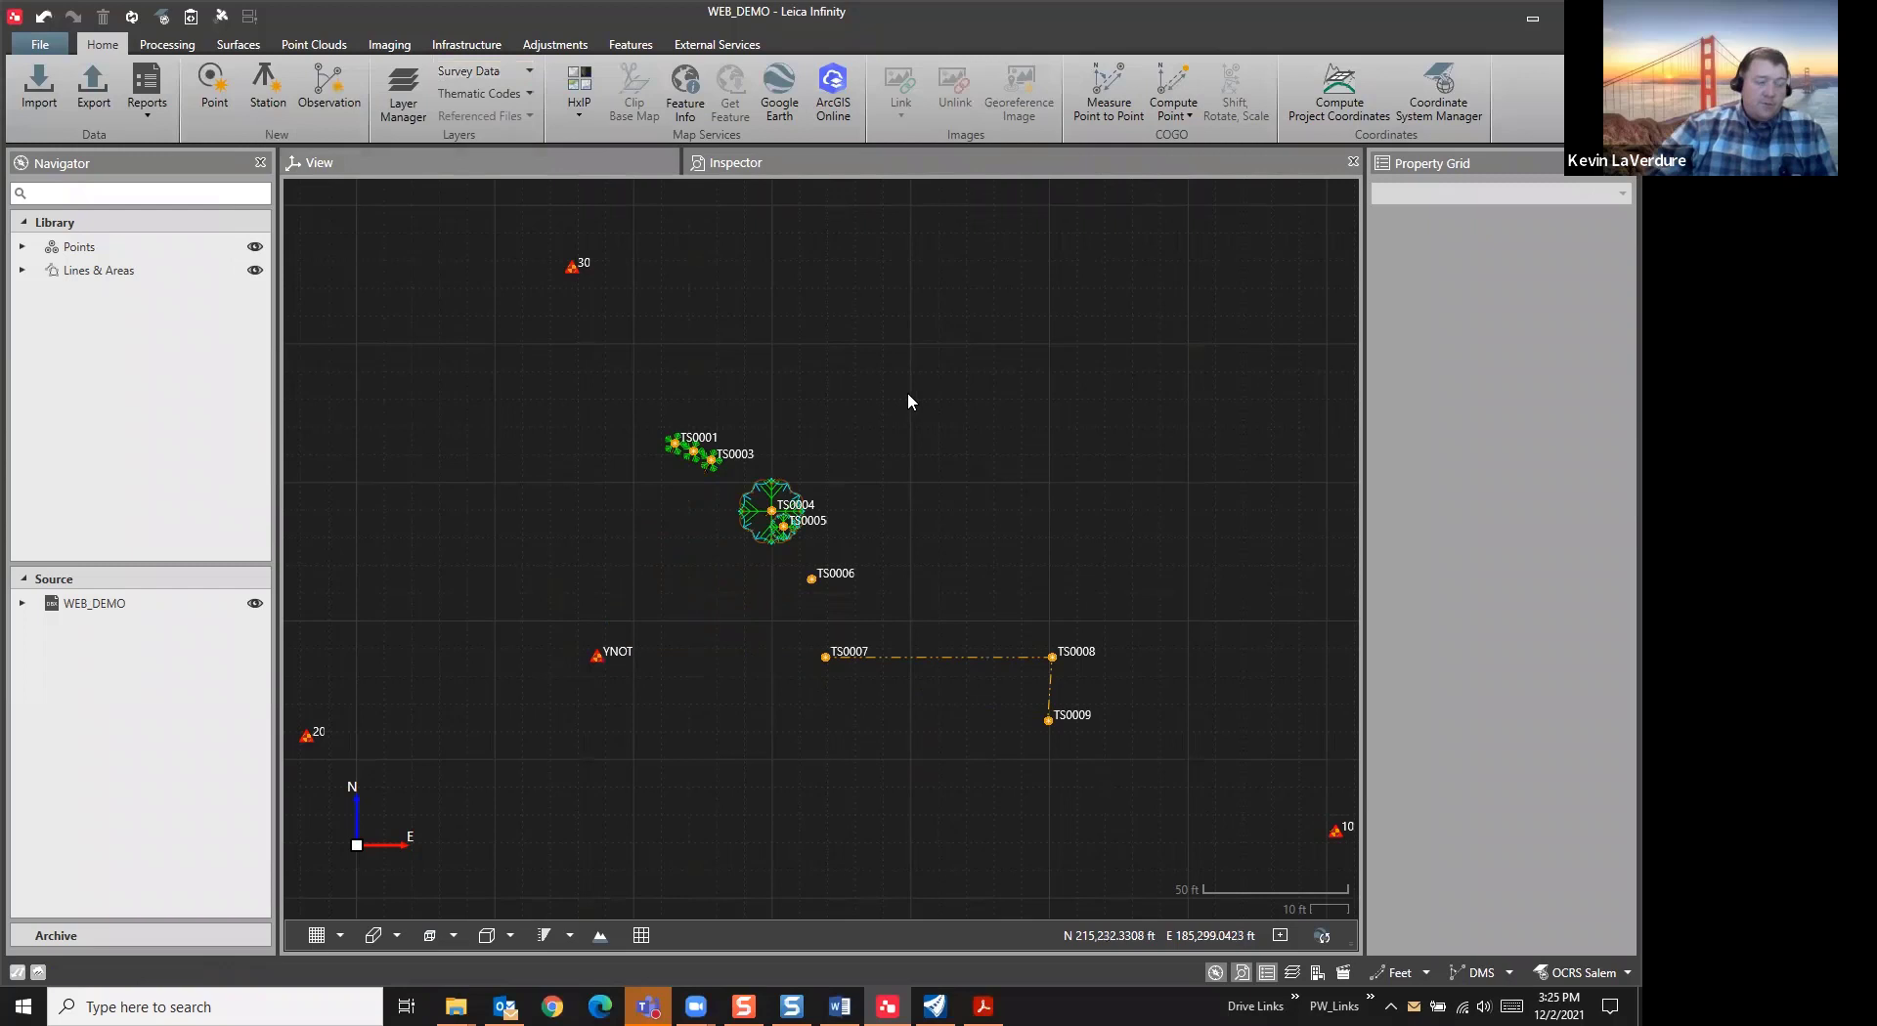
click(984, 469)
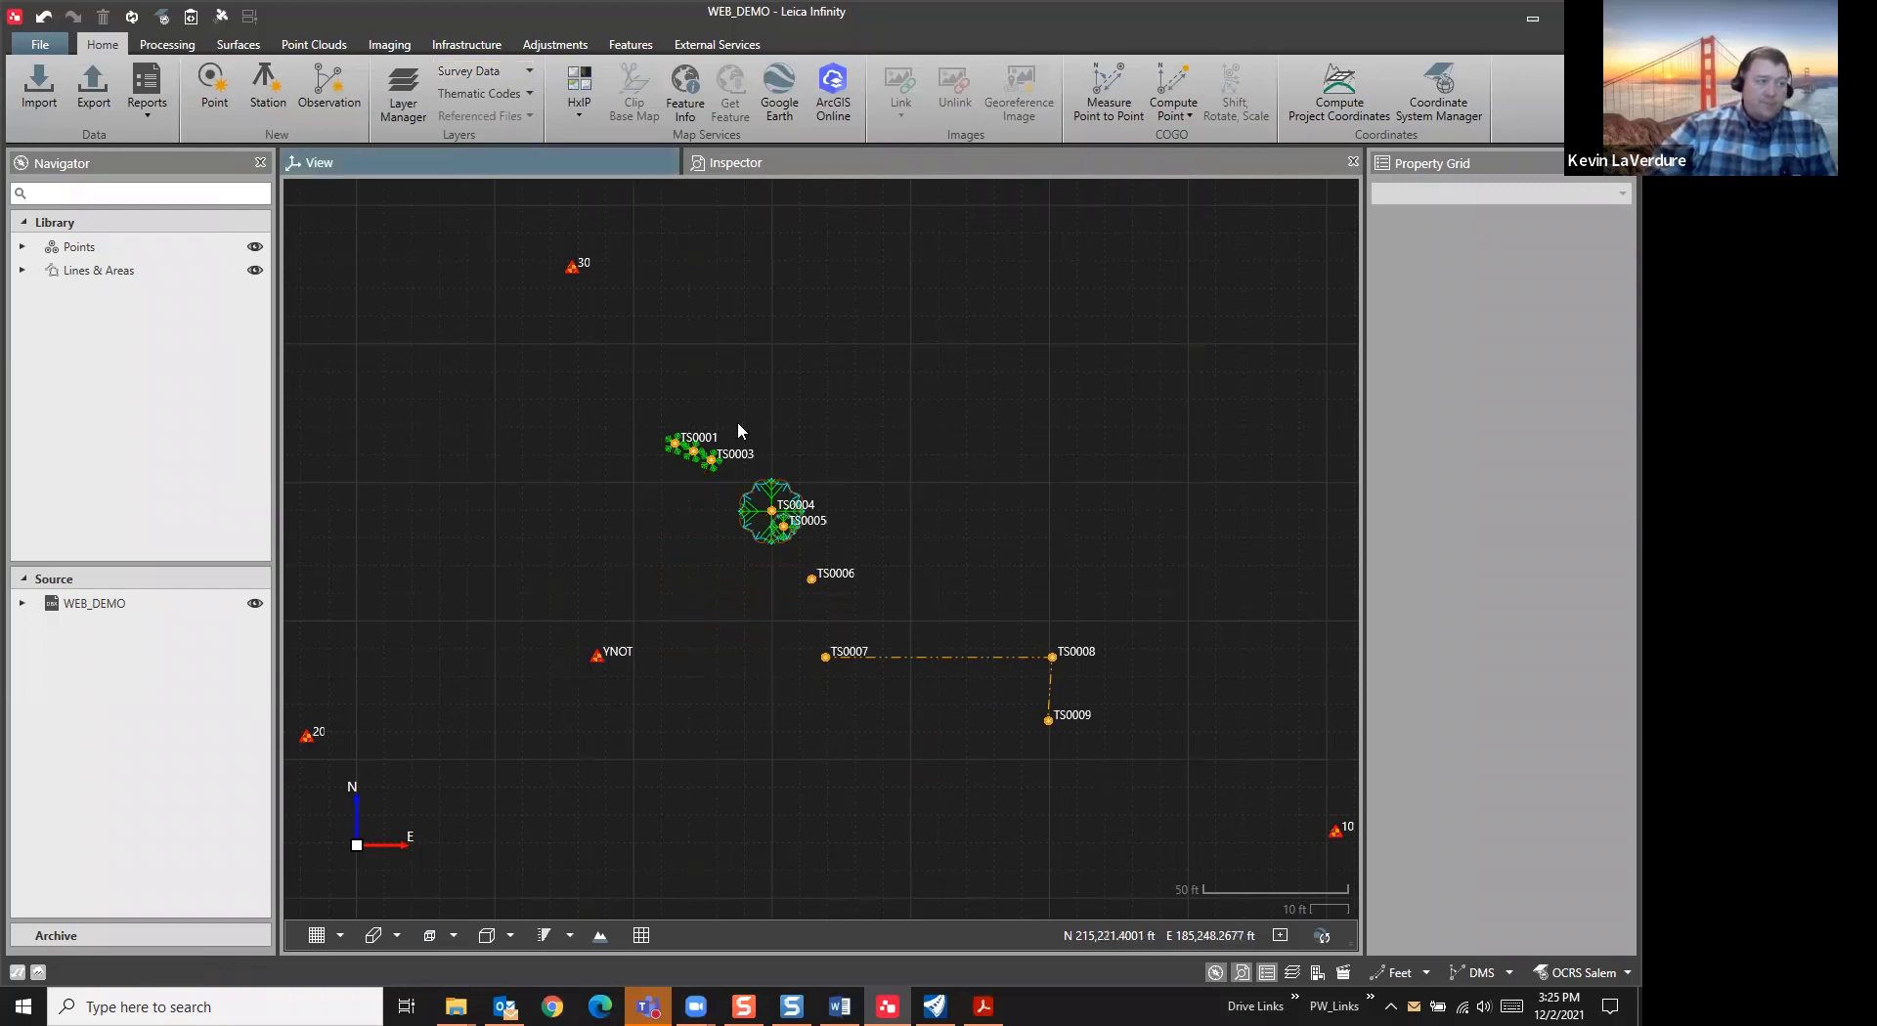
Select conifer point TS0001, examine its code attributes without changing them, and clear the selection
scroll(668, 449, up, 3)
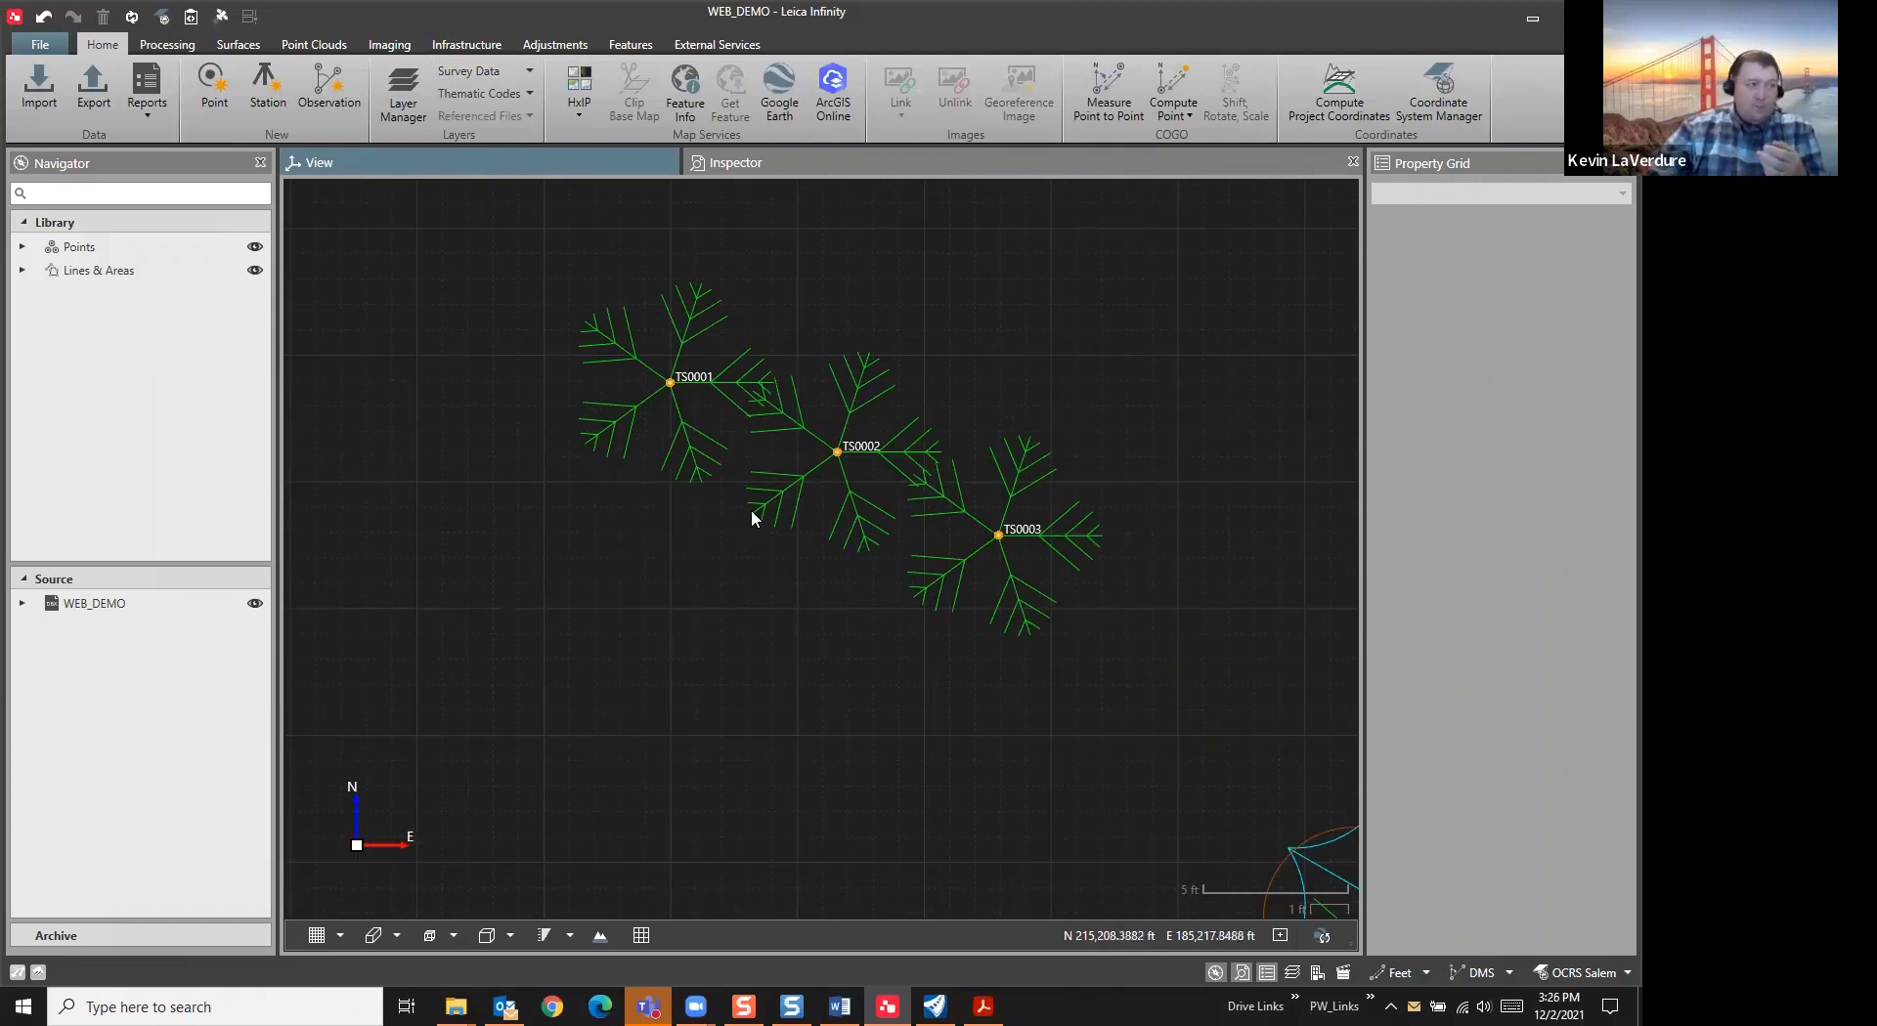
click(670, 390)
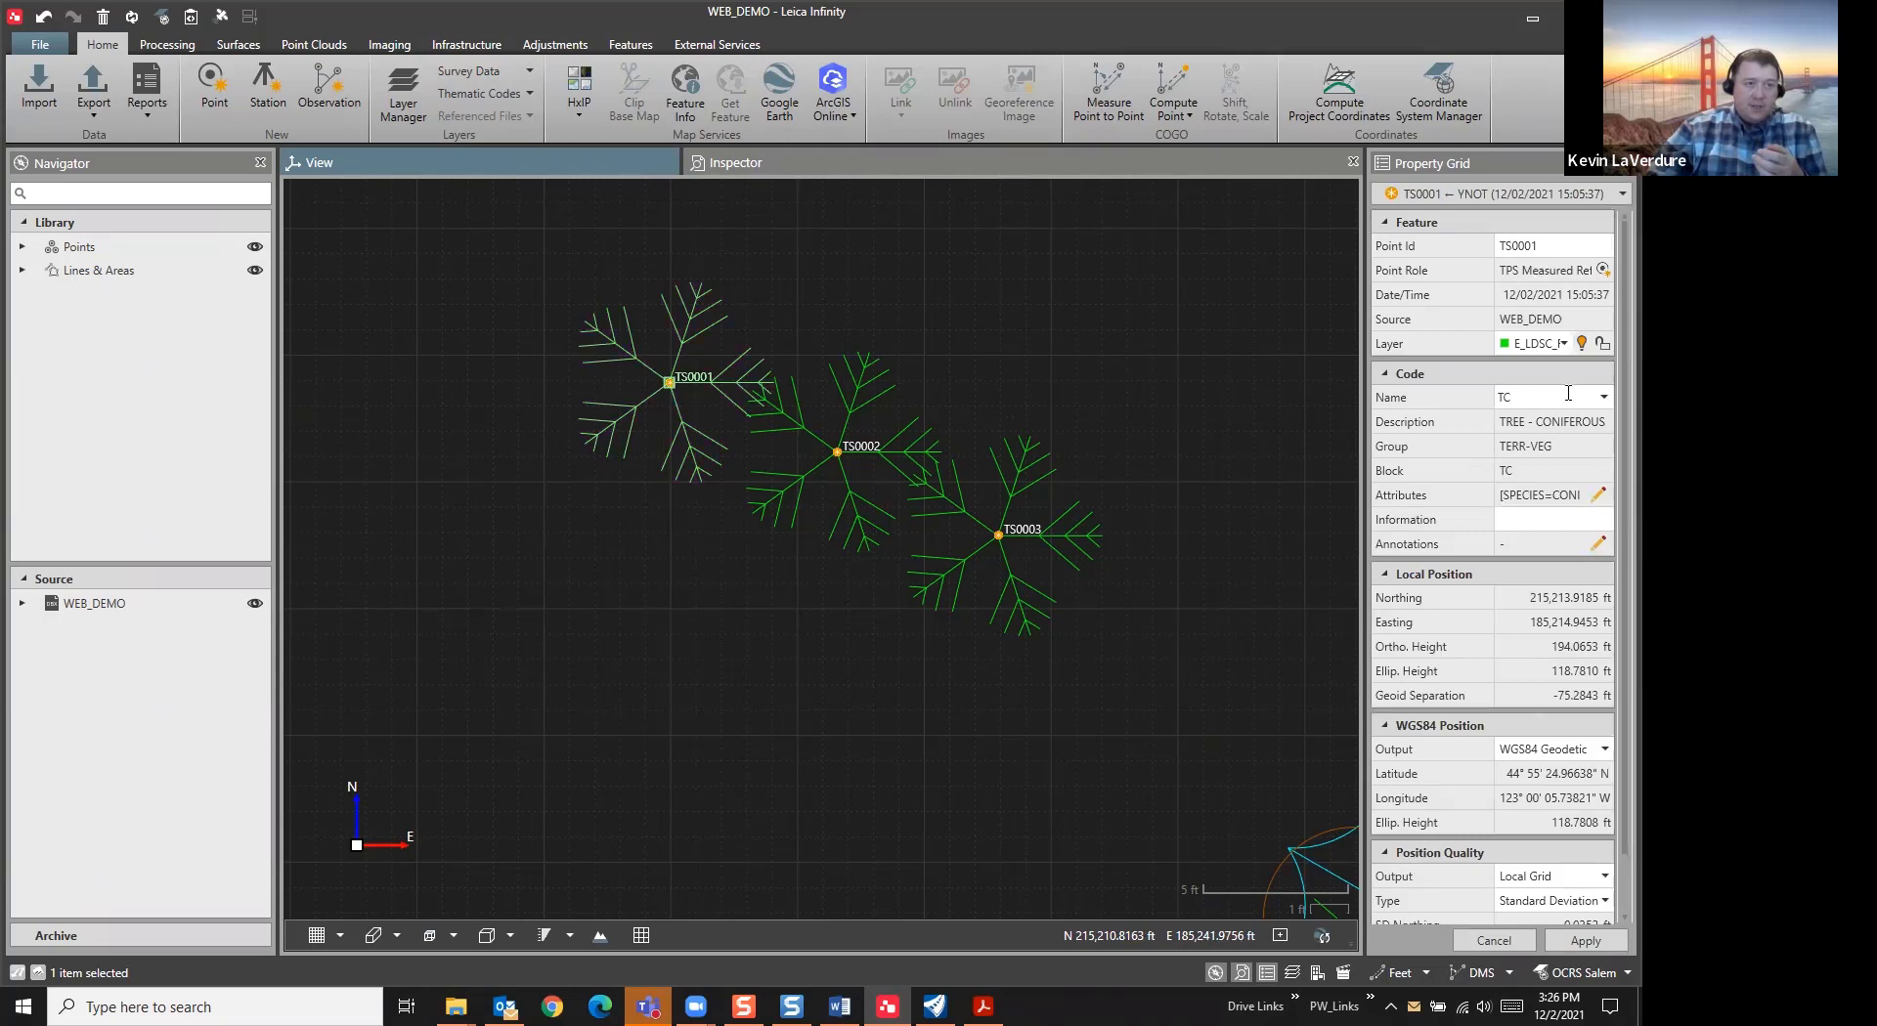
click(1597, 496)
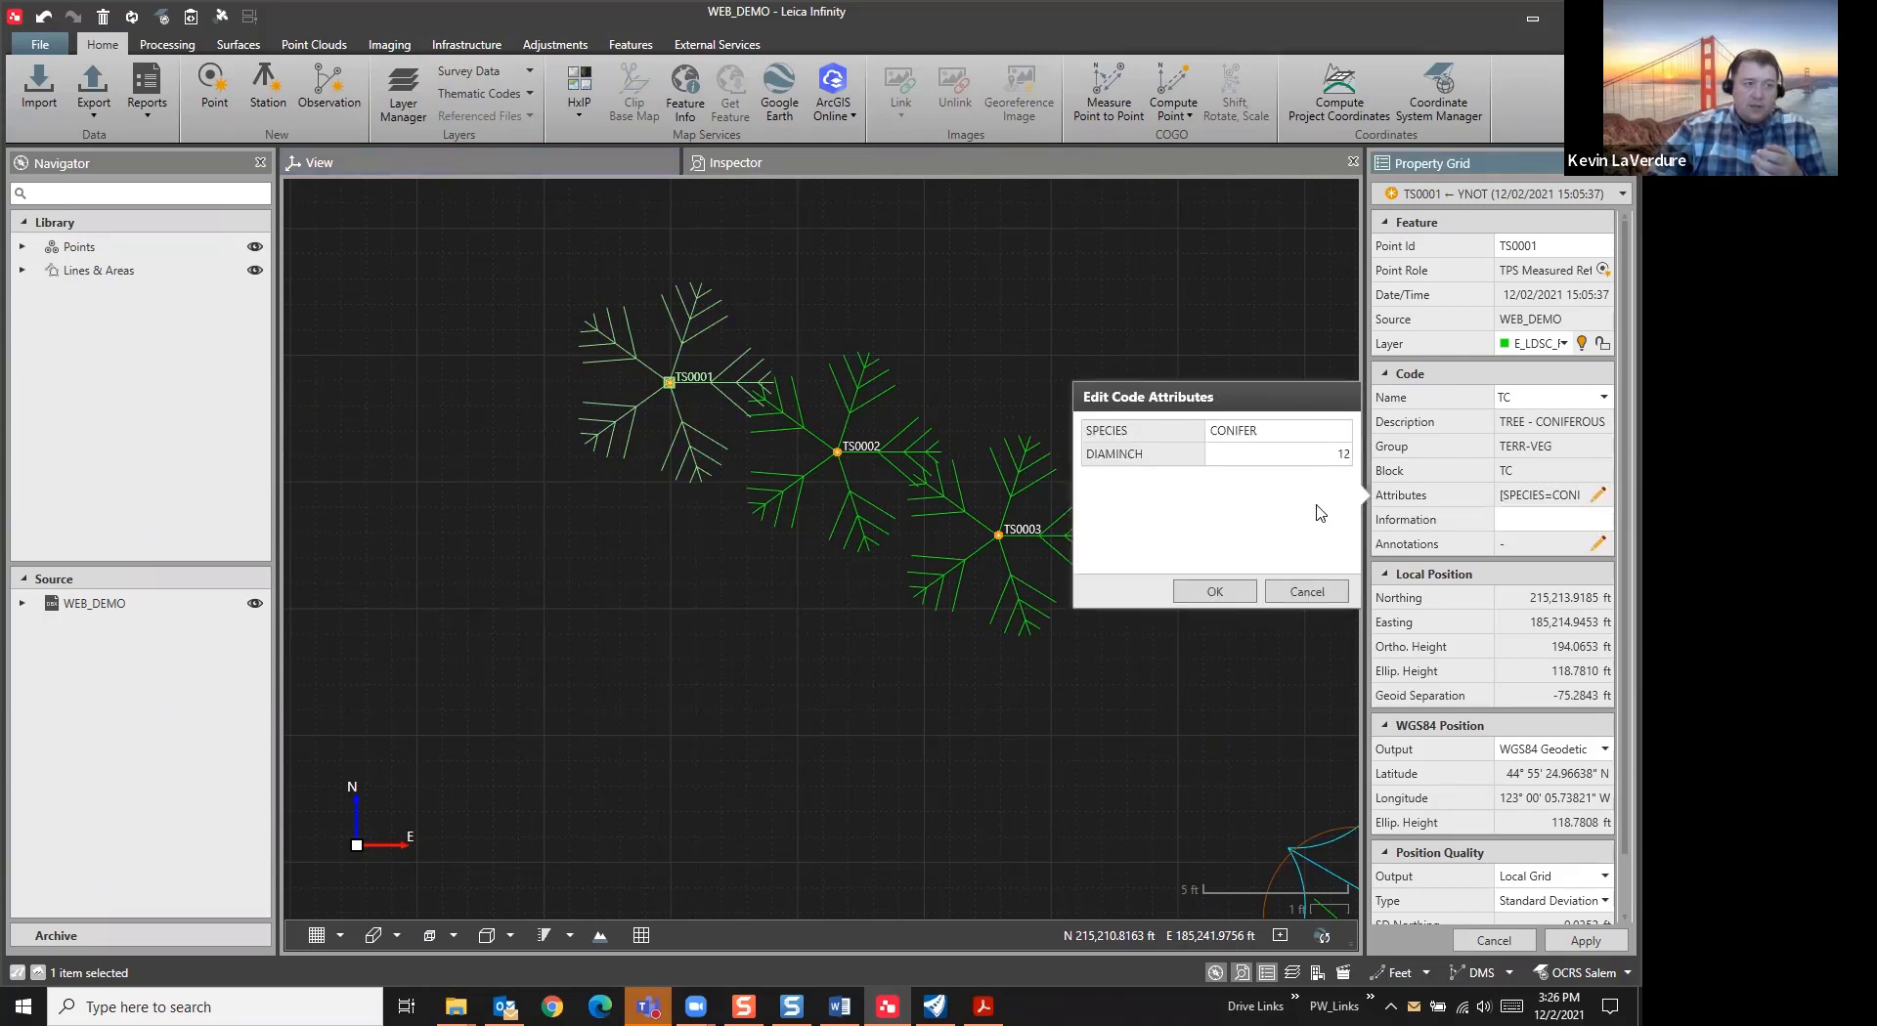
click(1315, 591)
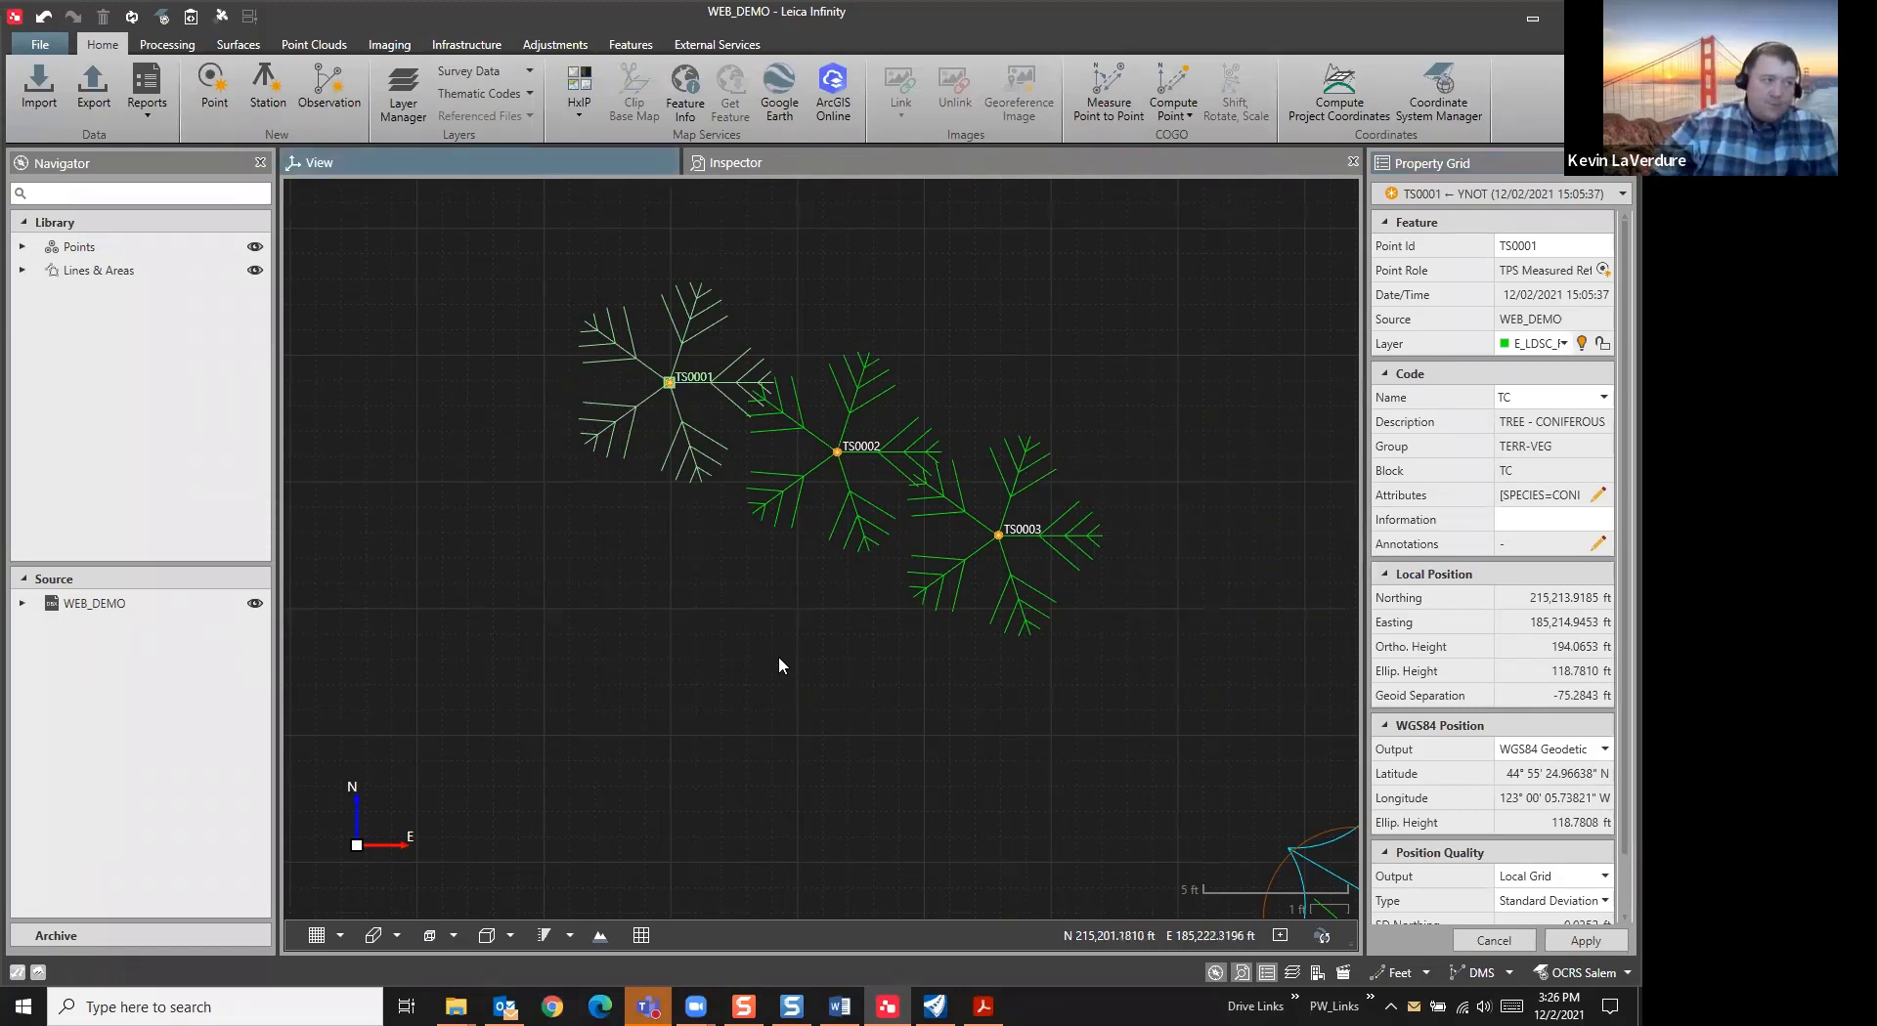
click(658, 602)
Select tree point TS0004 and examine its species, diameter and dripline code attributes without changing them
scroll(655, 595, down, 1)
scroll(657, 598, down, 3)
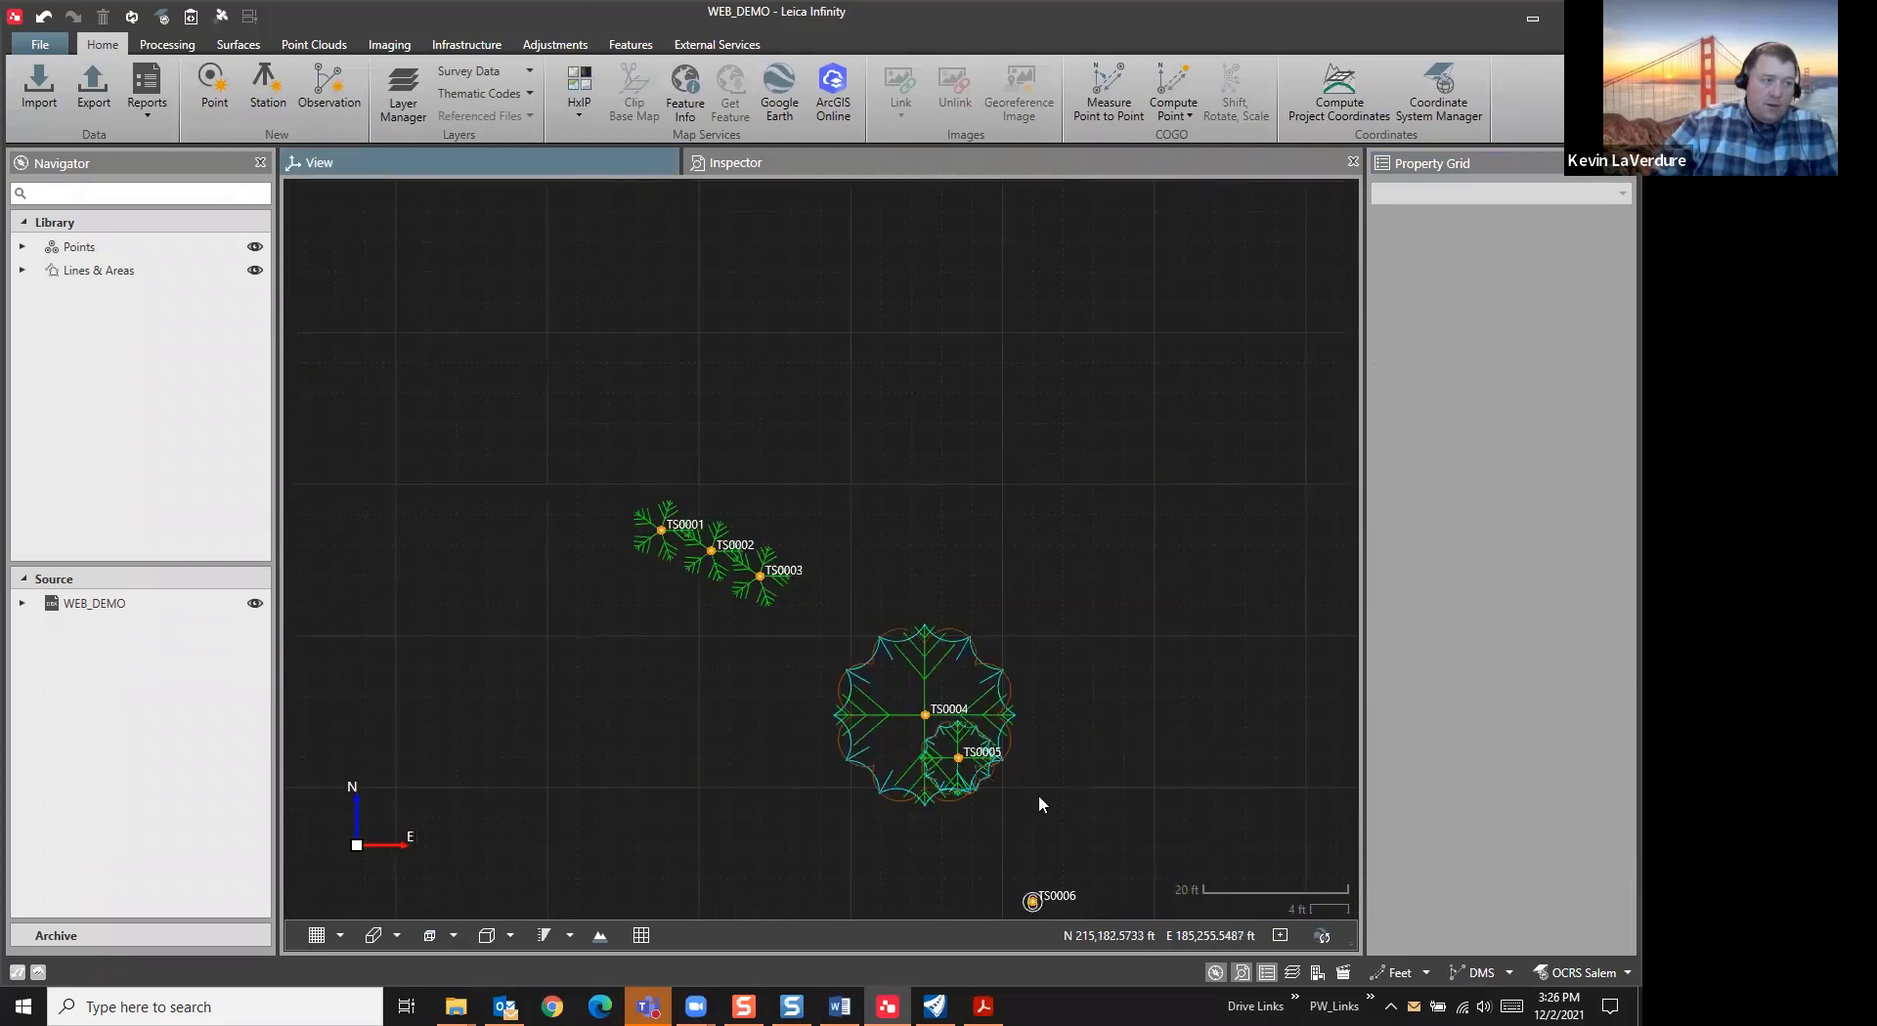
scroll(982, 782, up, 2)
scroll(974, 766, up, 2)
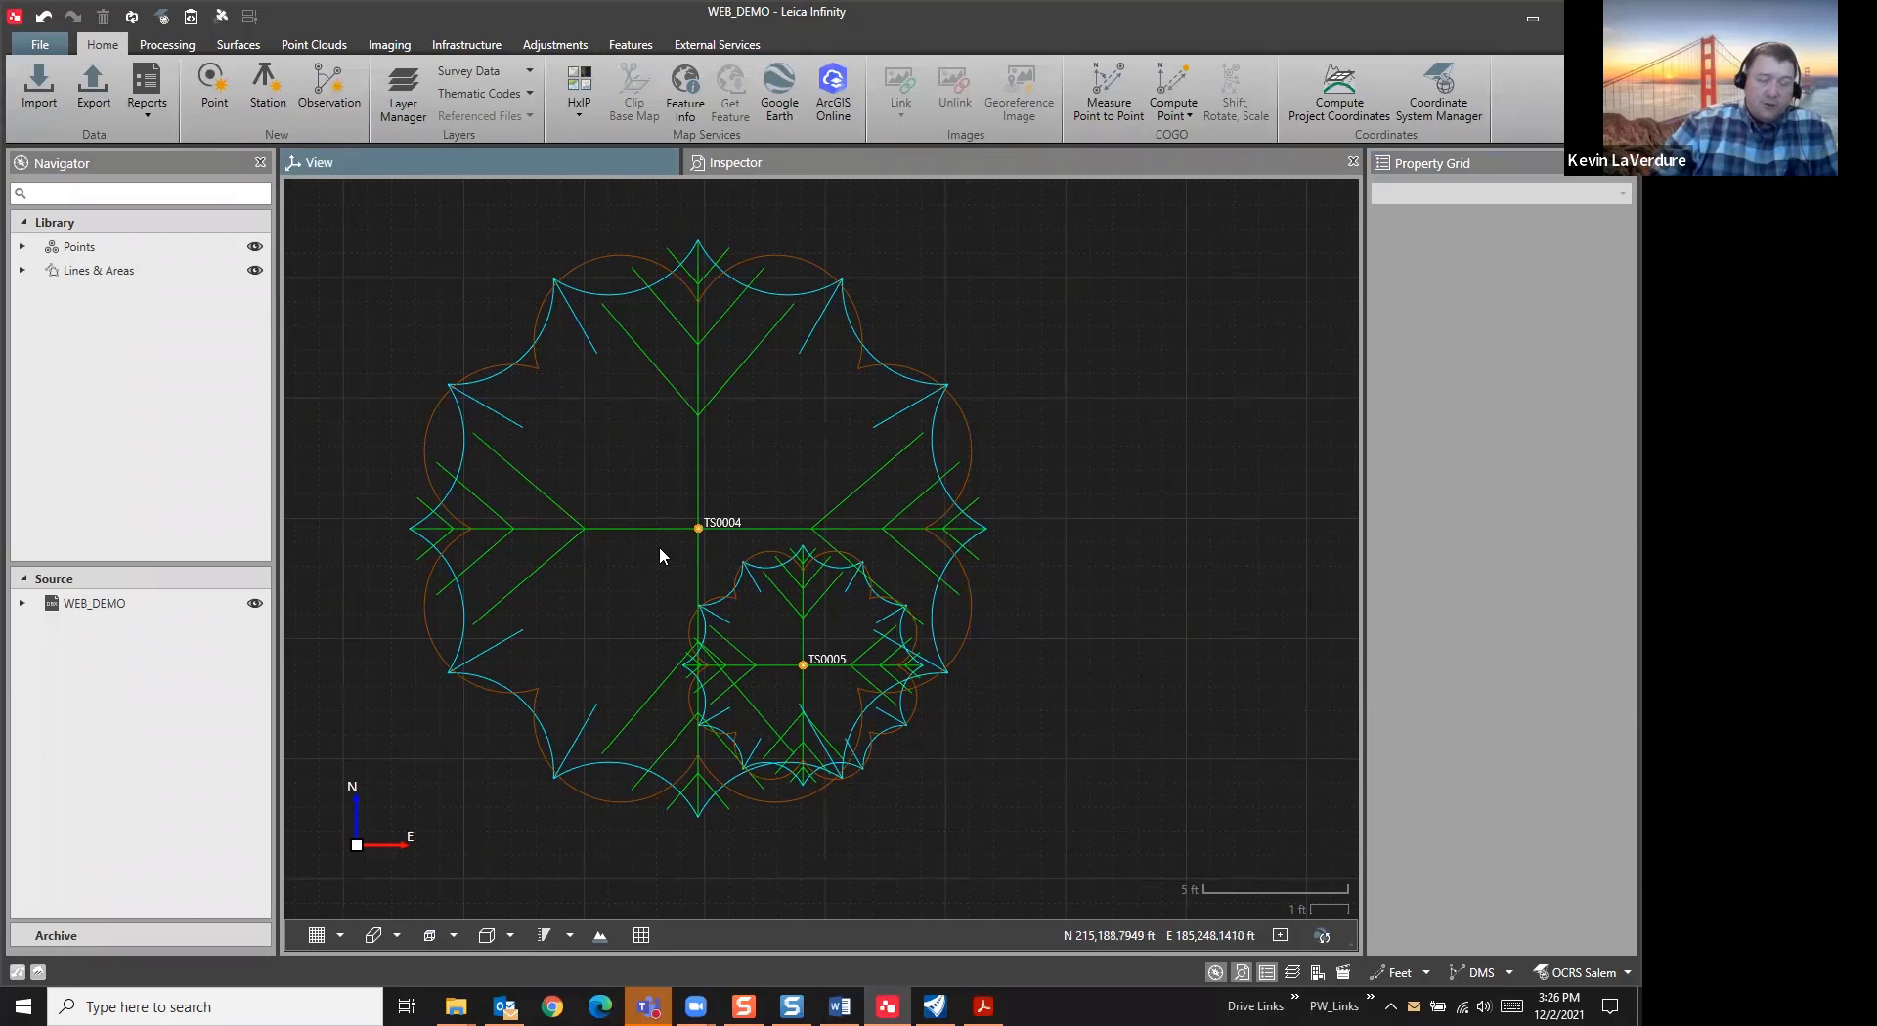
click(587, 530)
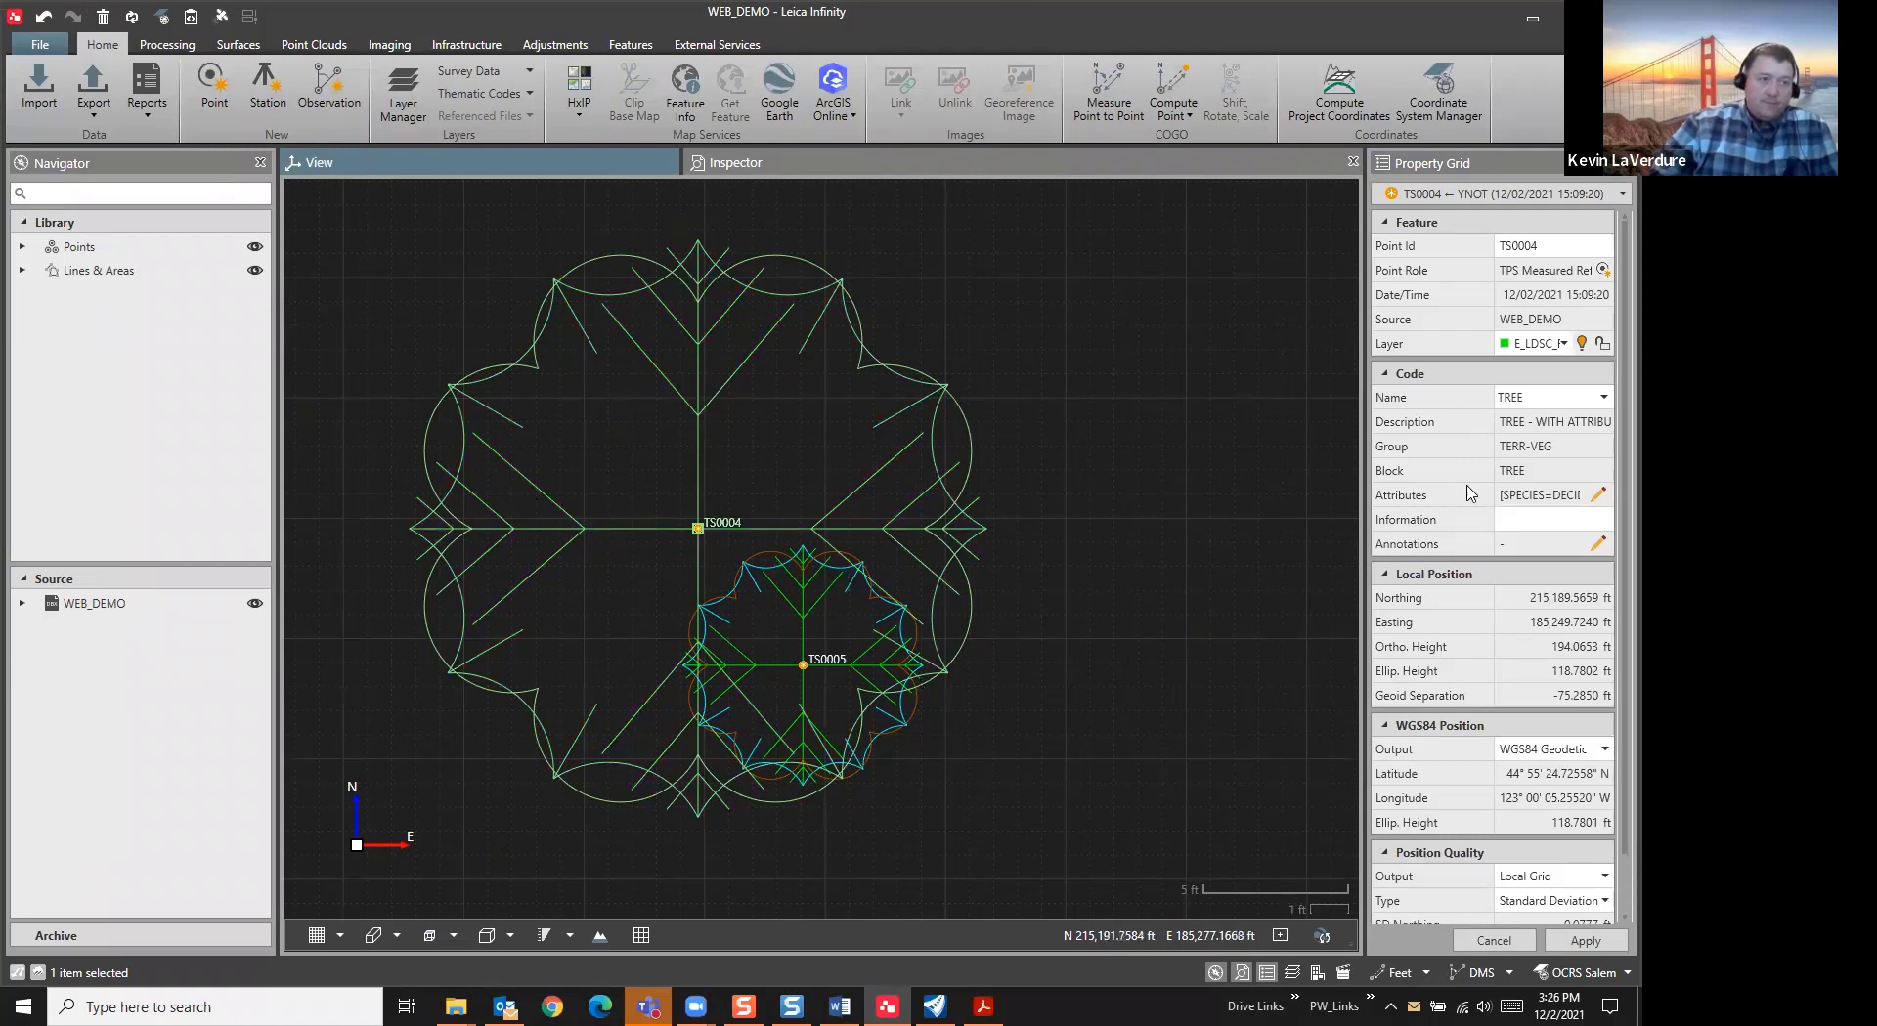
click(1597, 494)
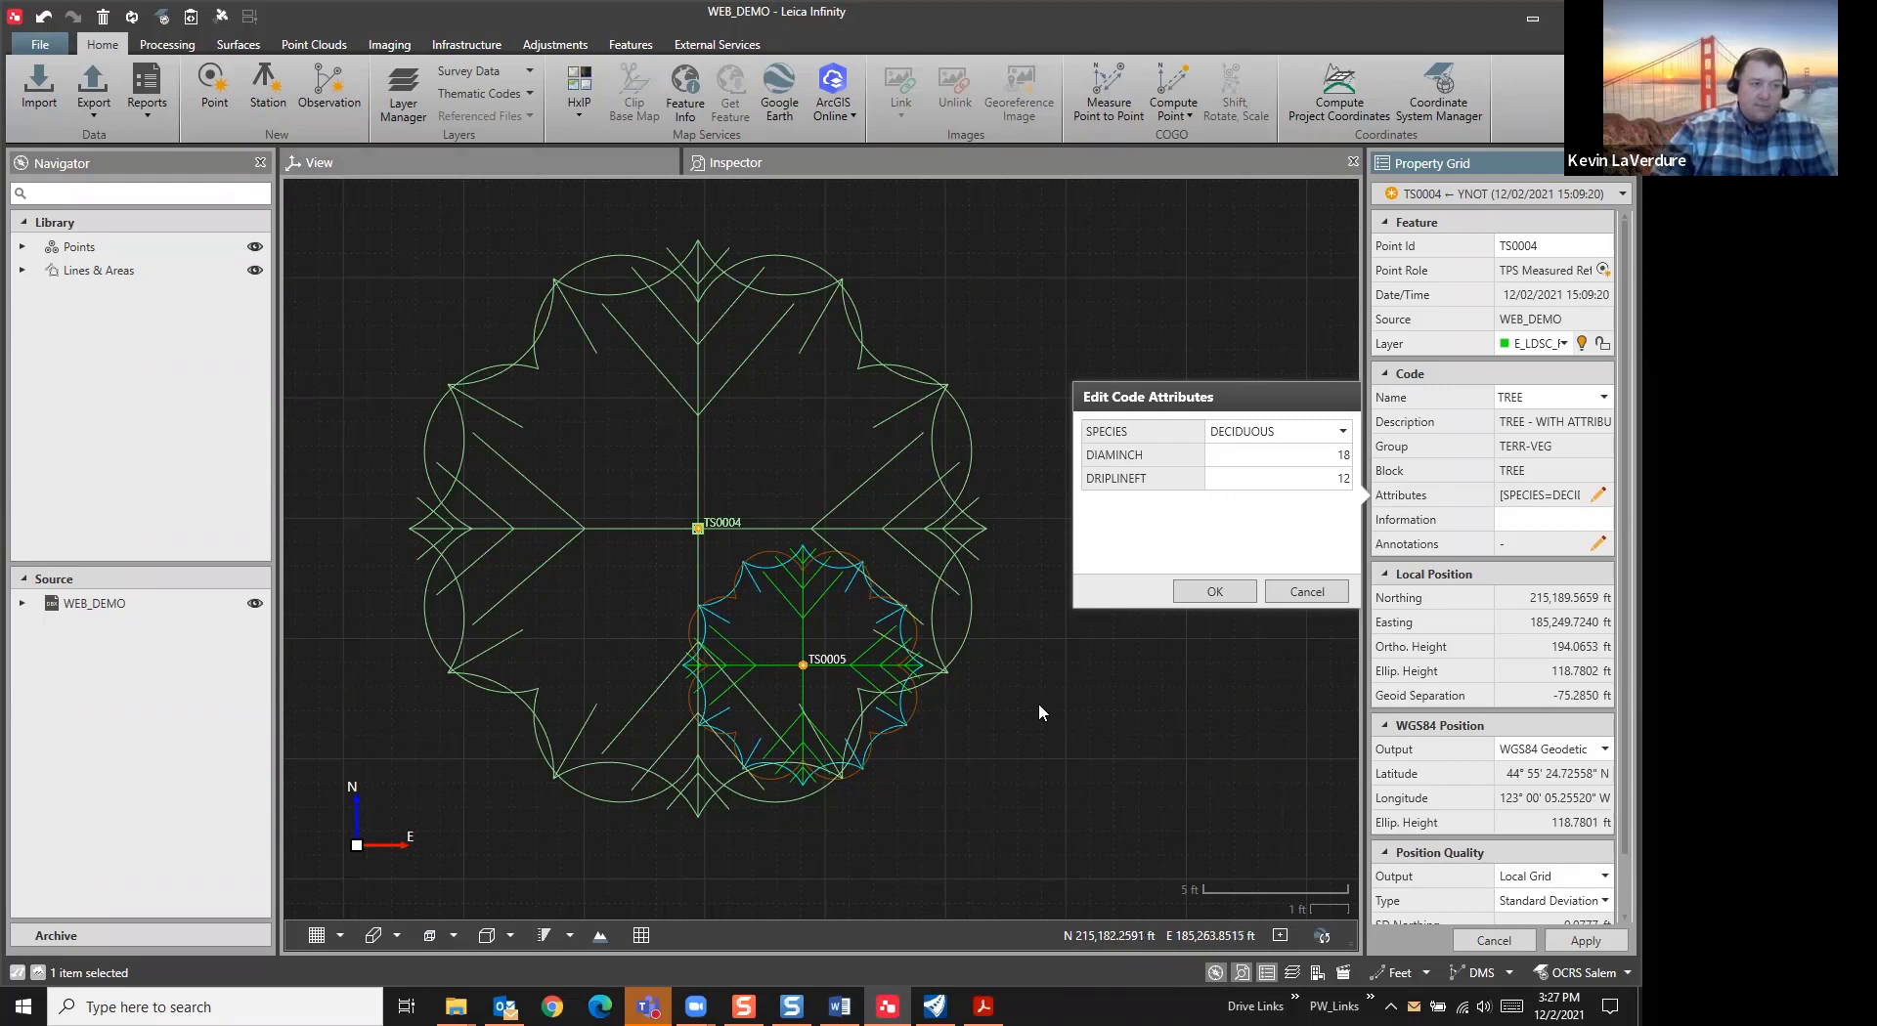
click(1307, 592)
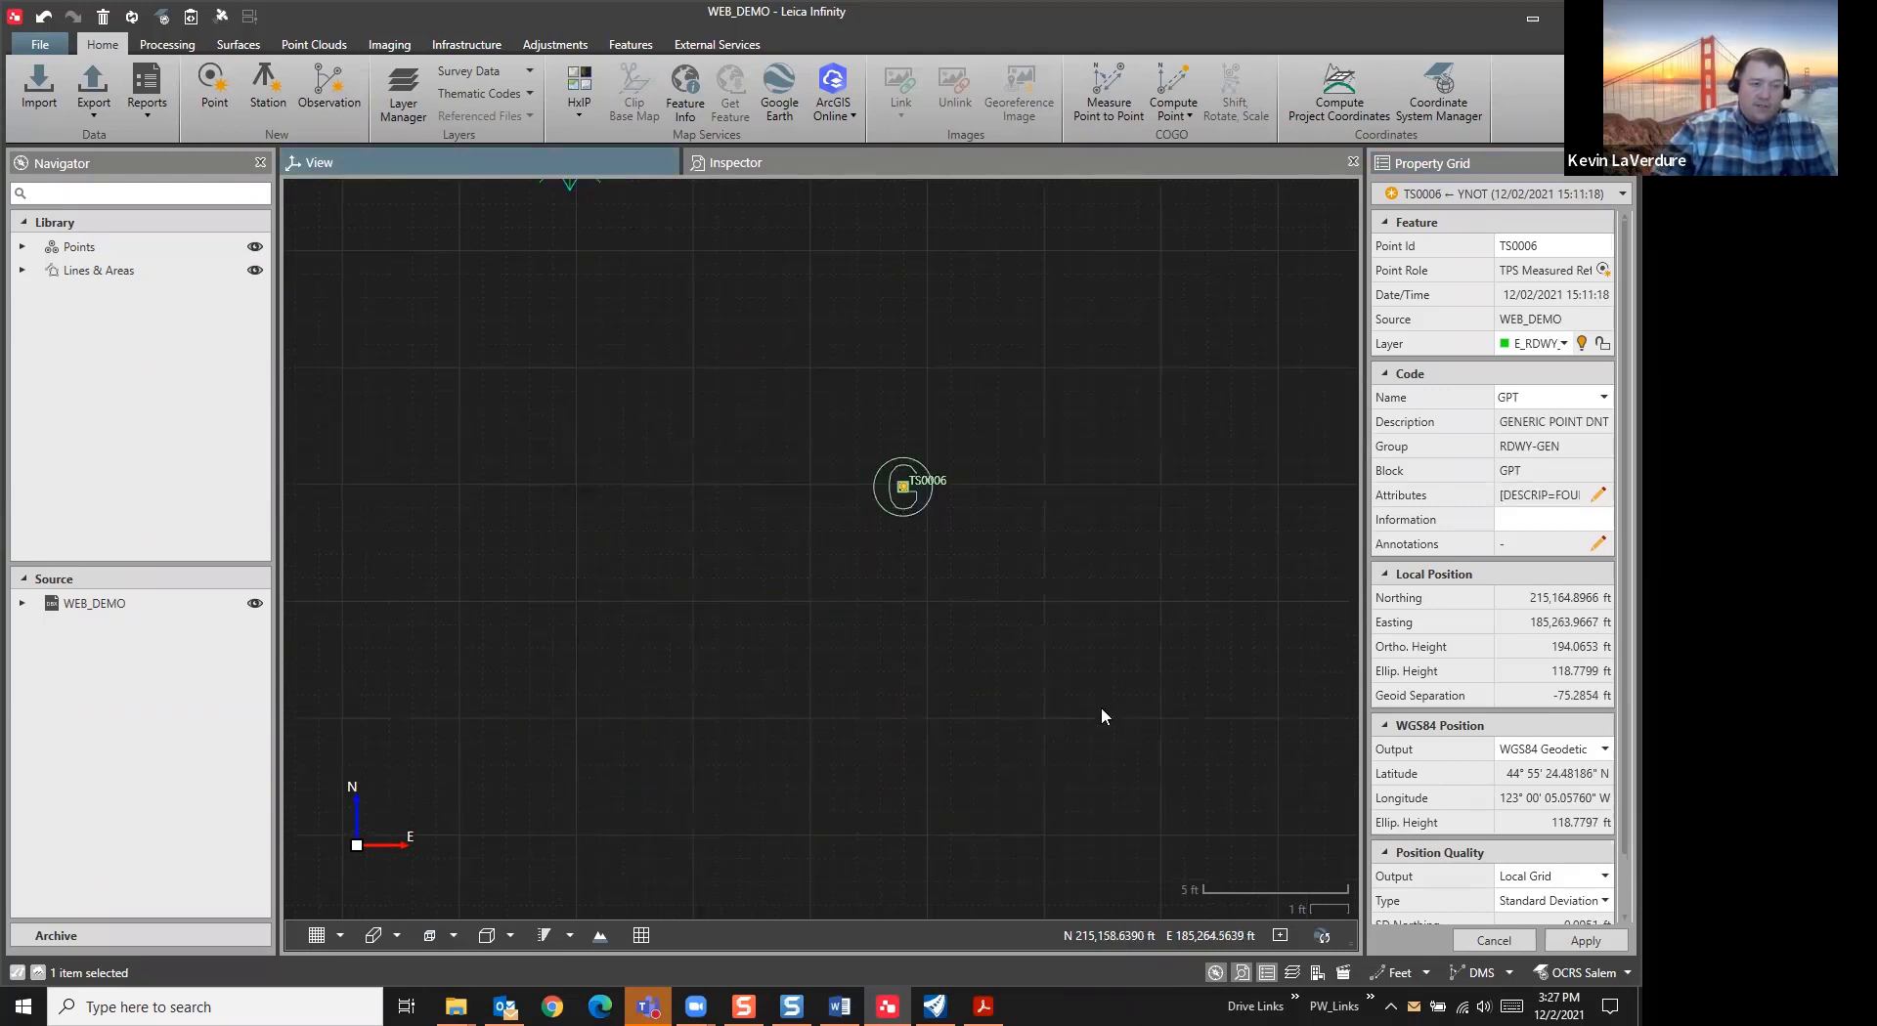
Examine the description attribute of the generic point TS0006, close it without changes, and clear the selection
click(1599, 494)
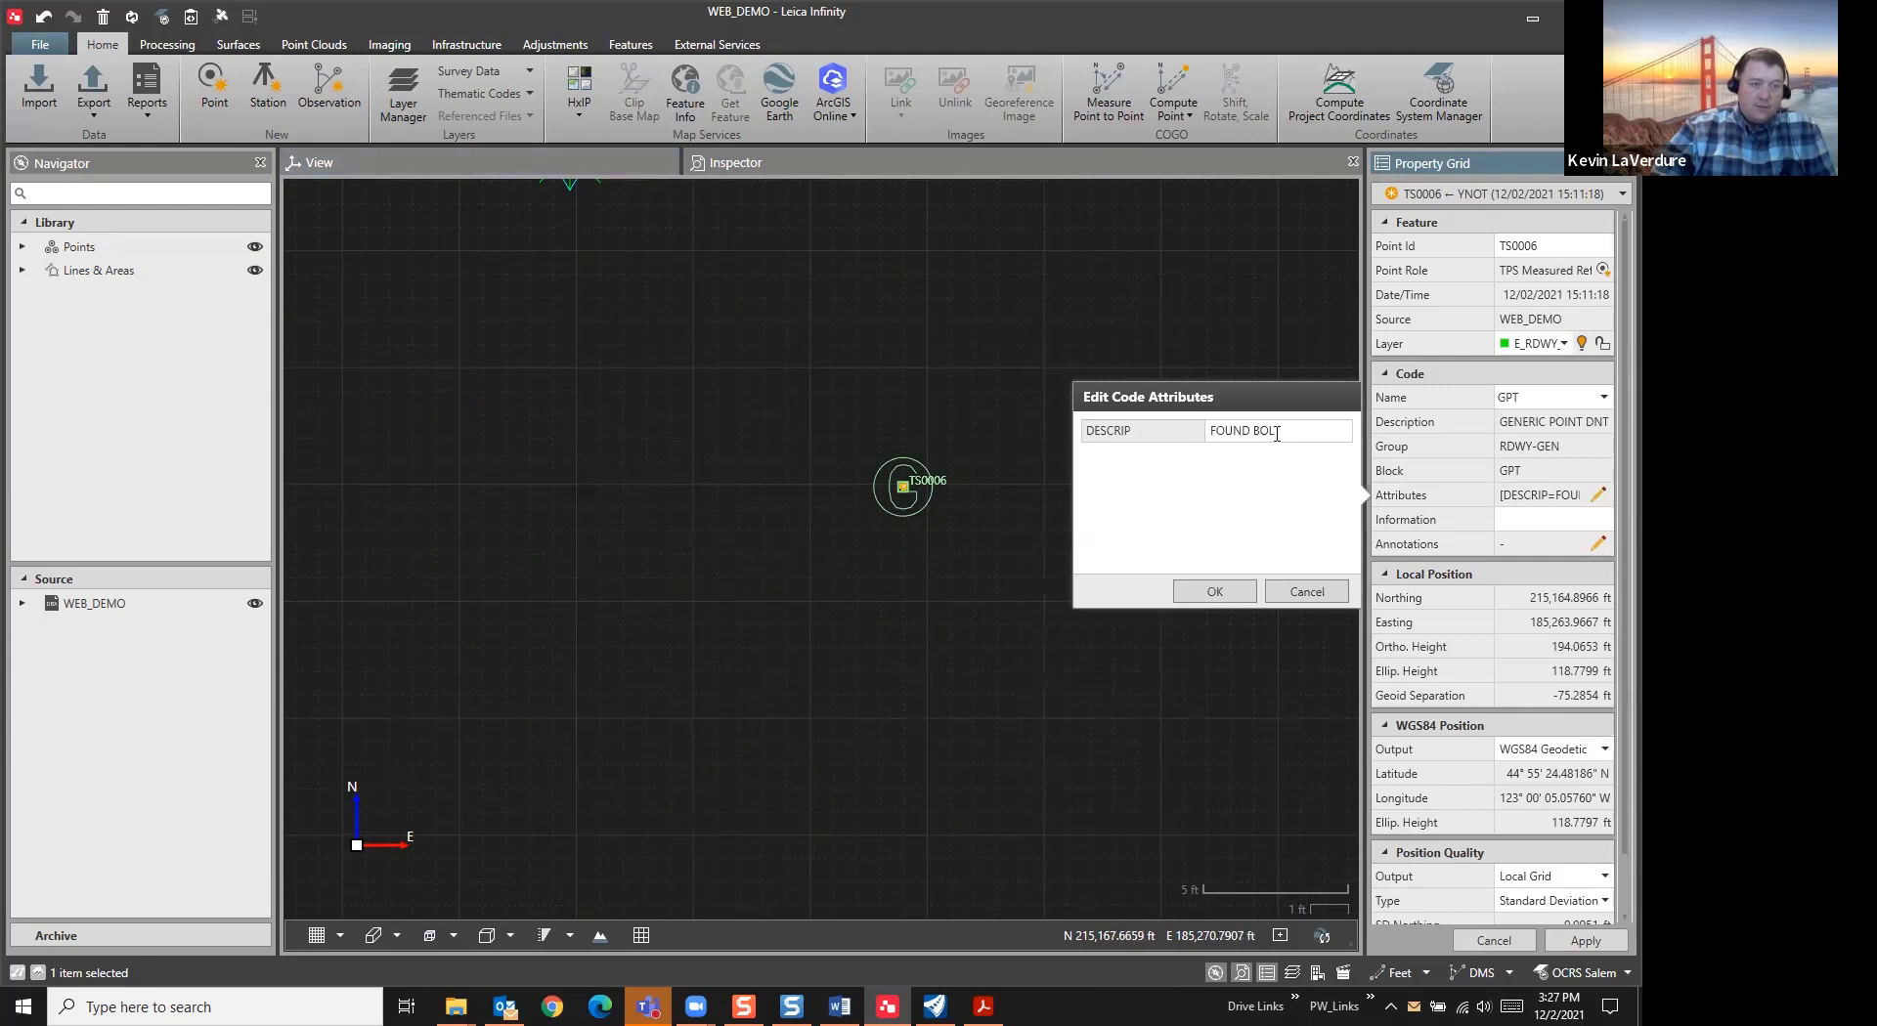
click(1298, 593)
click(838, 618)
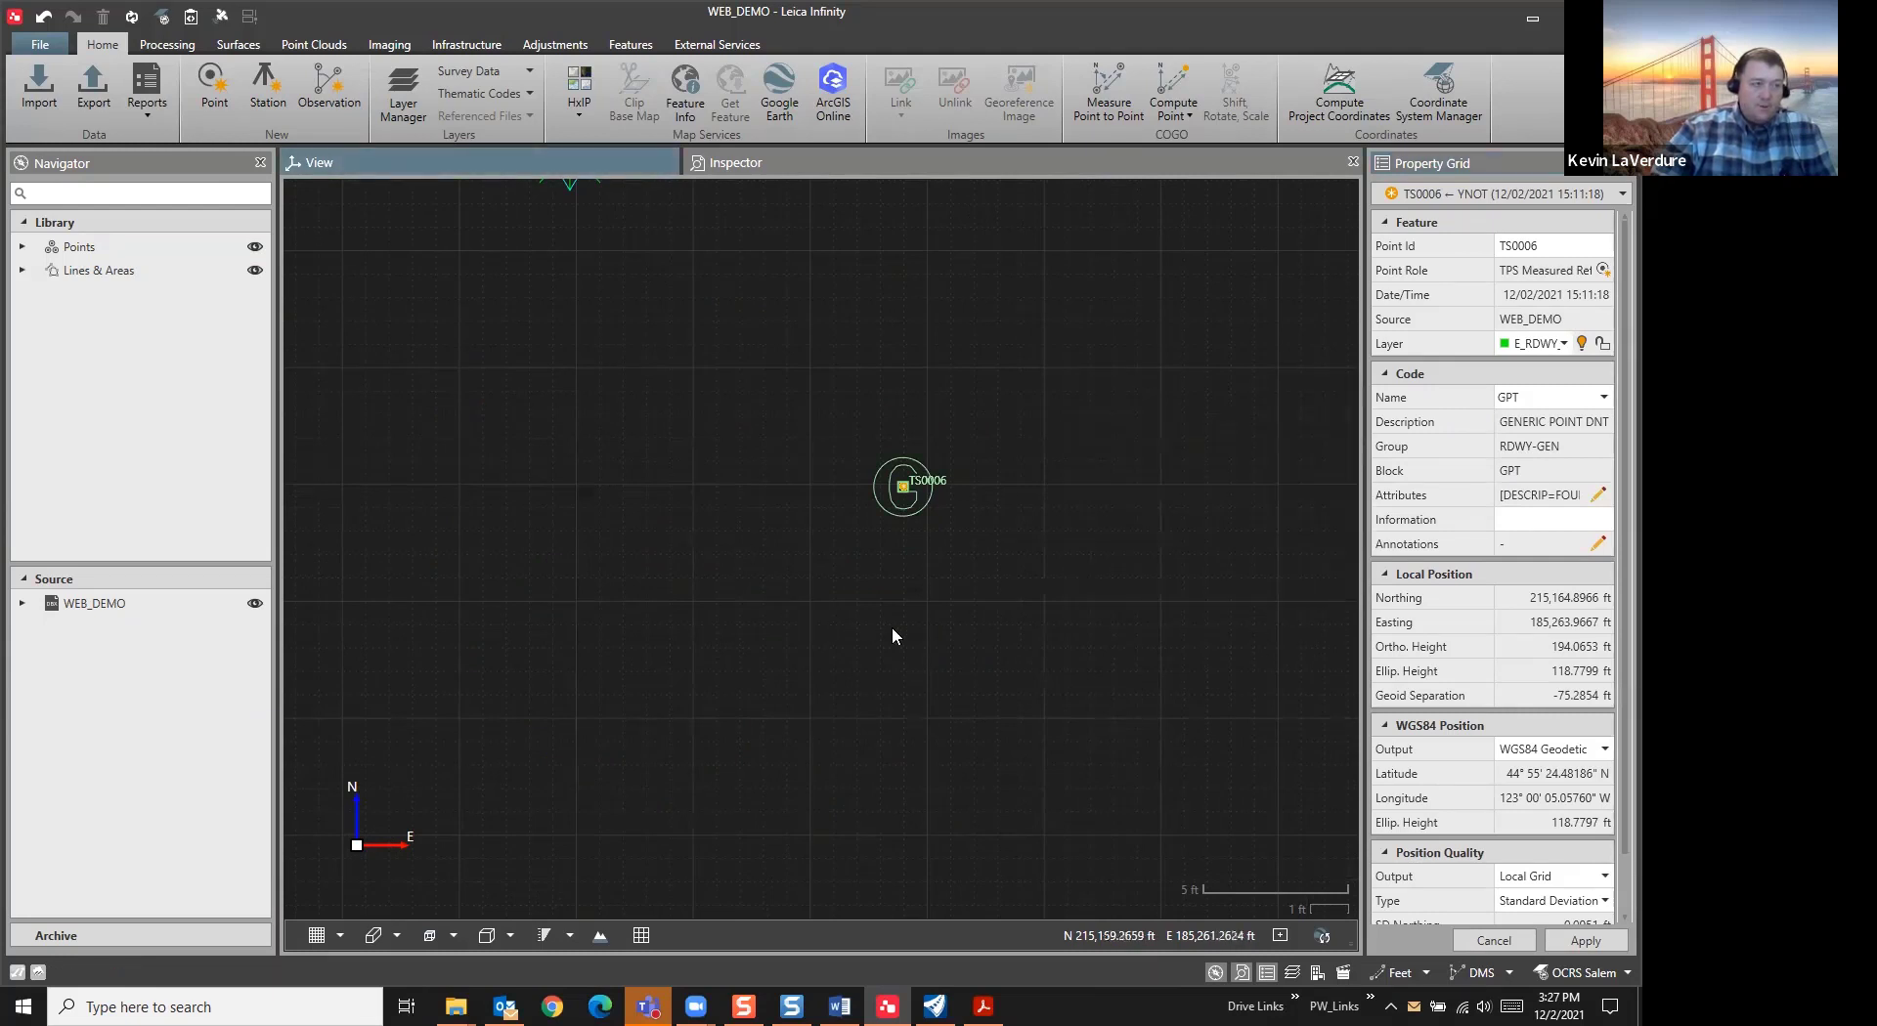
Select conifer point TS0003, examine its code attributes and annotations without changes, and return to an overview of all points
scroll(932, 641, down, 3)
scroll(724, 414, up, 5)
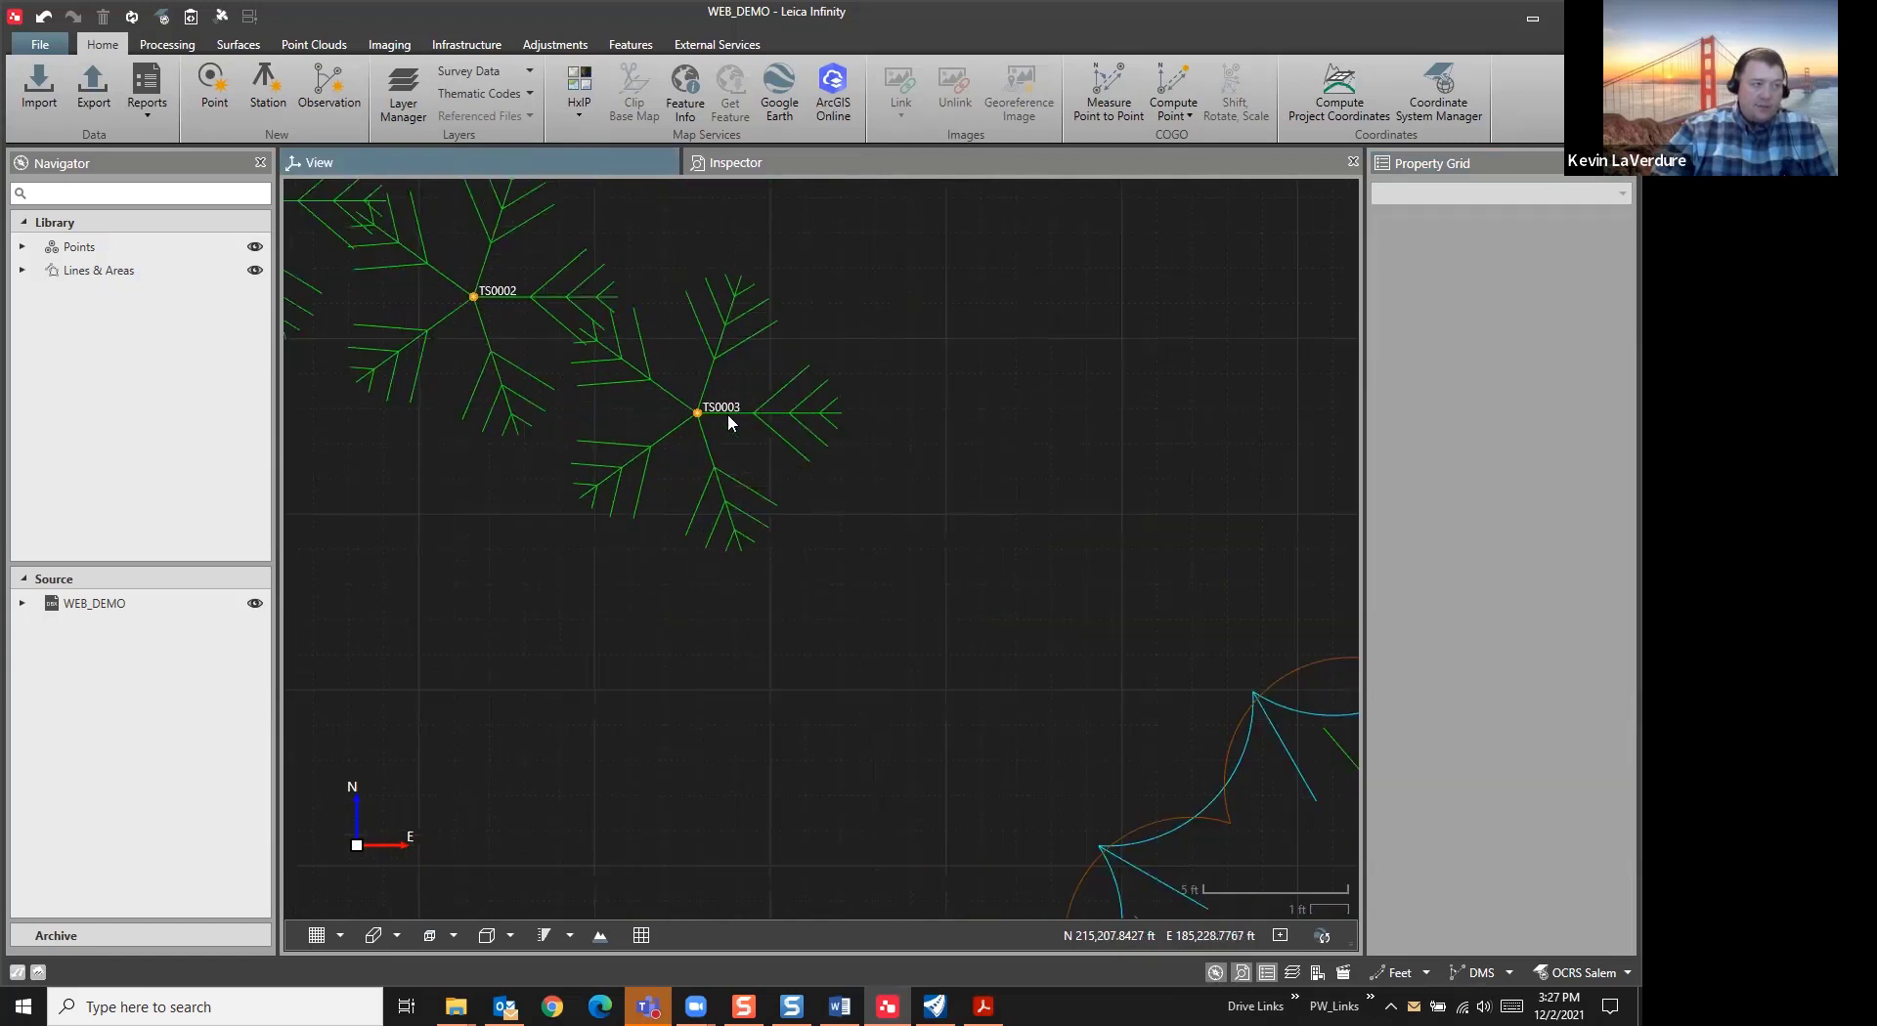
click(700, 419)
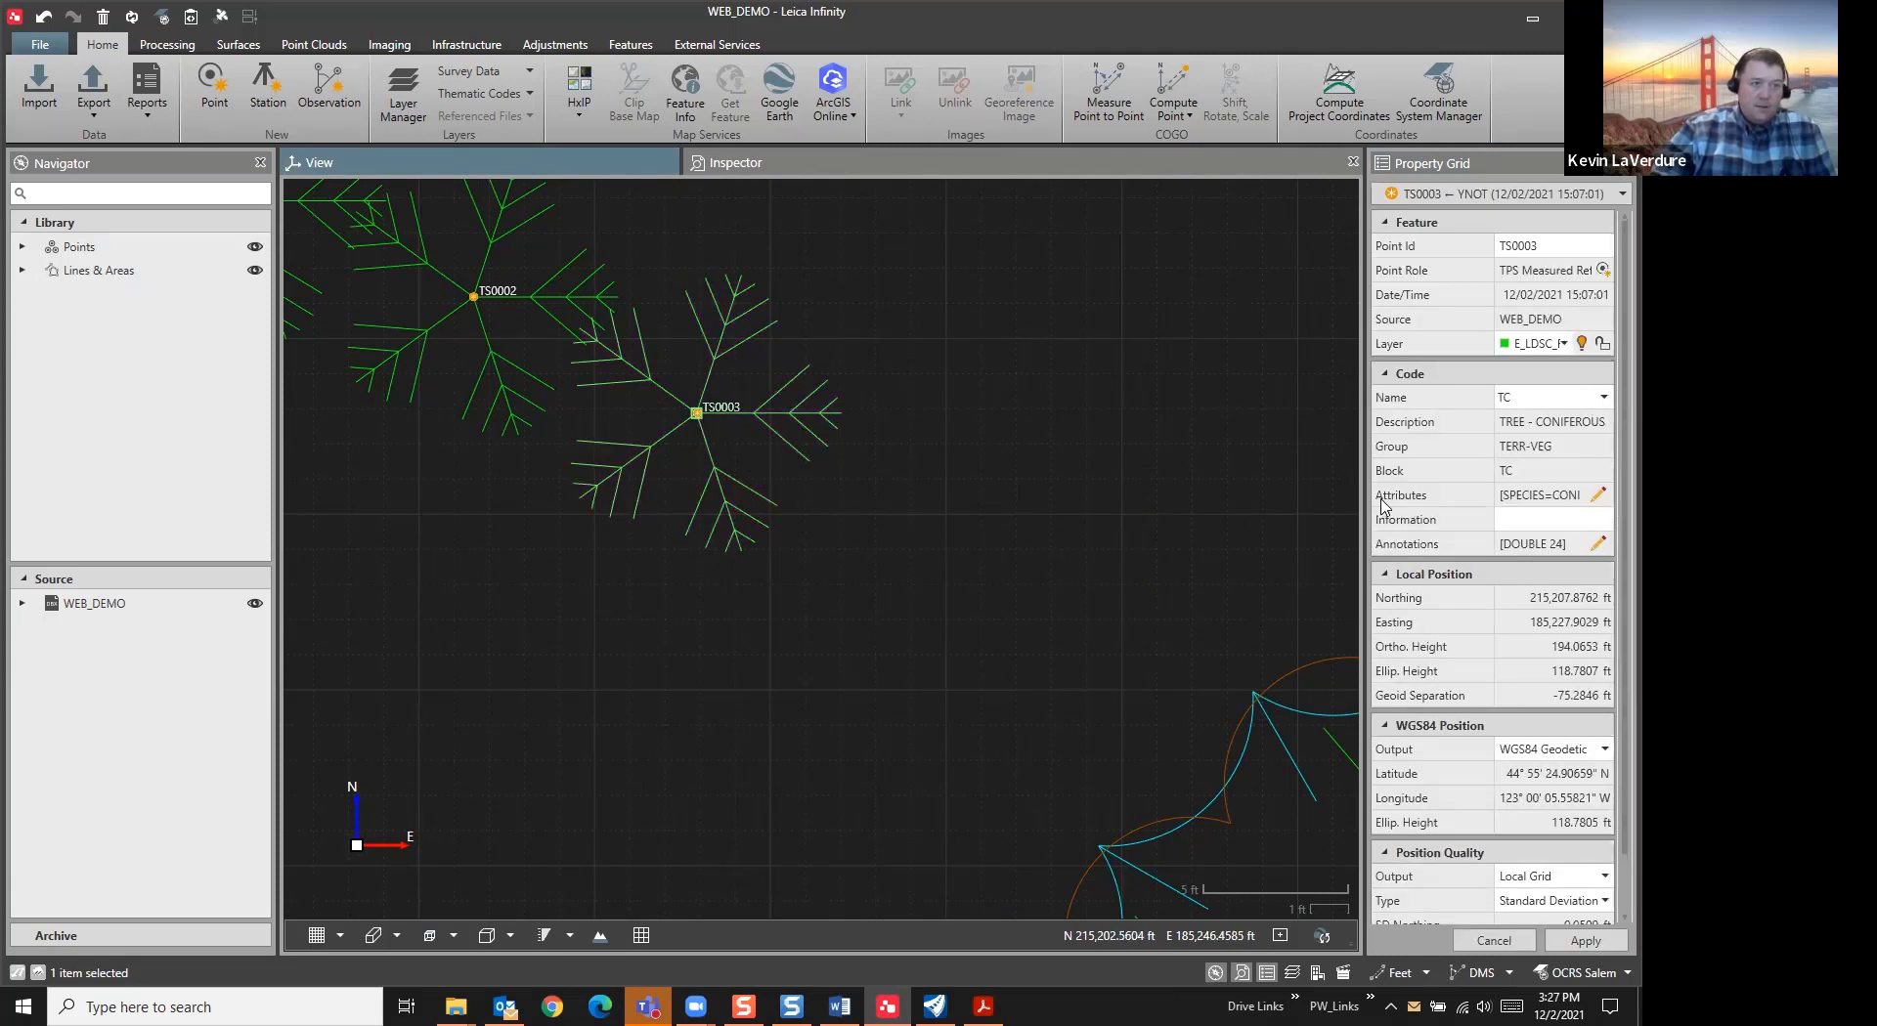
click(1597, 496)
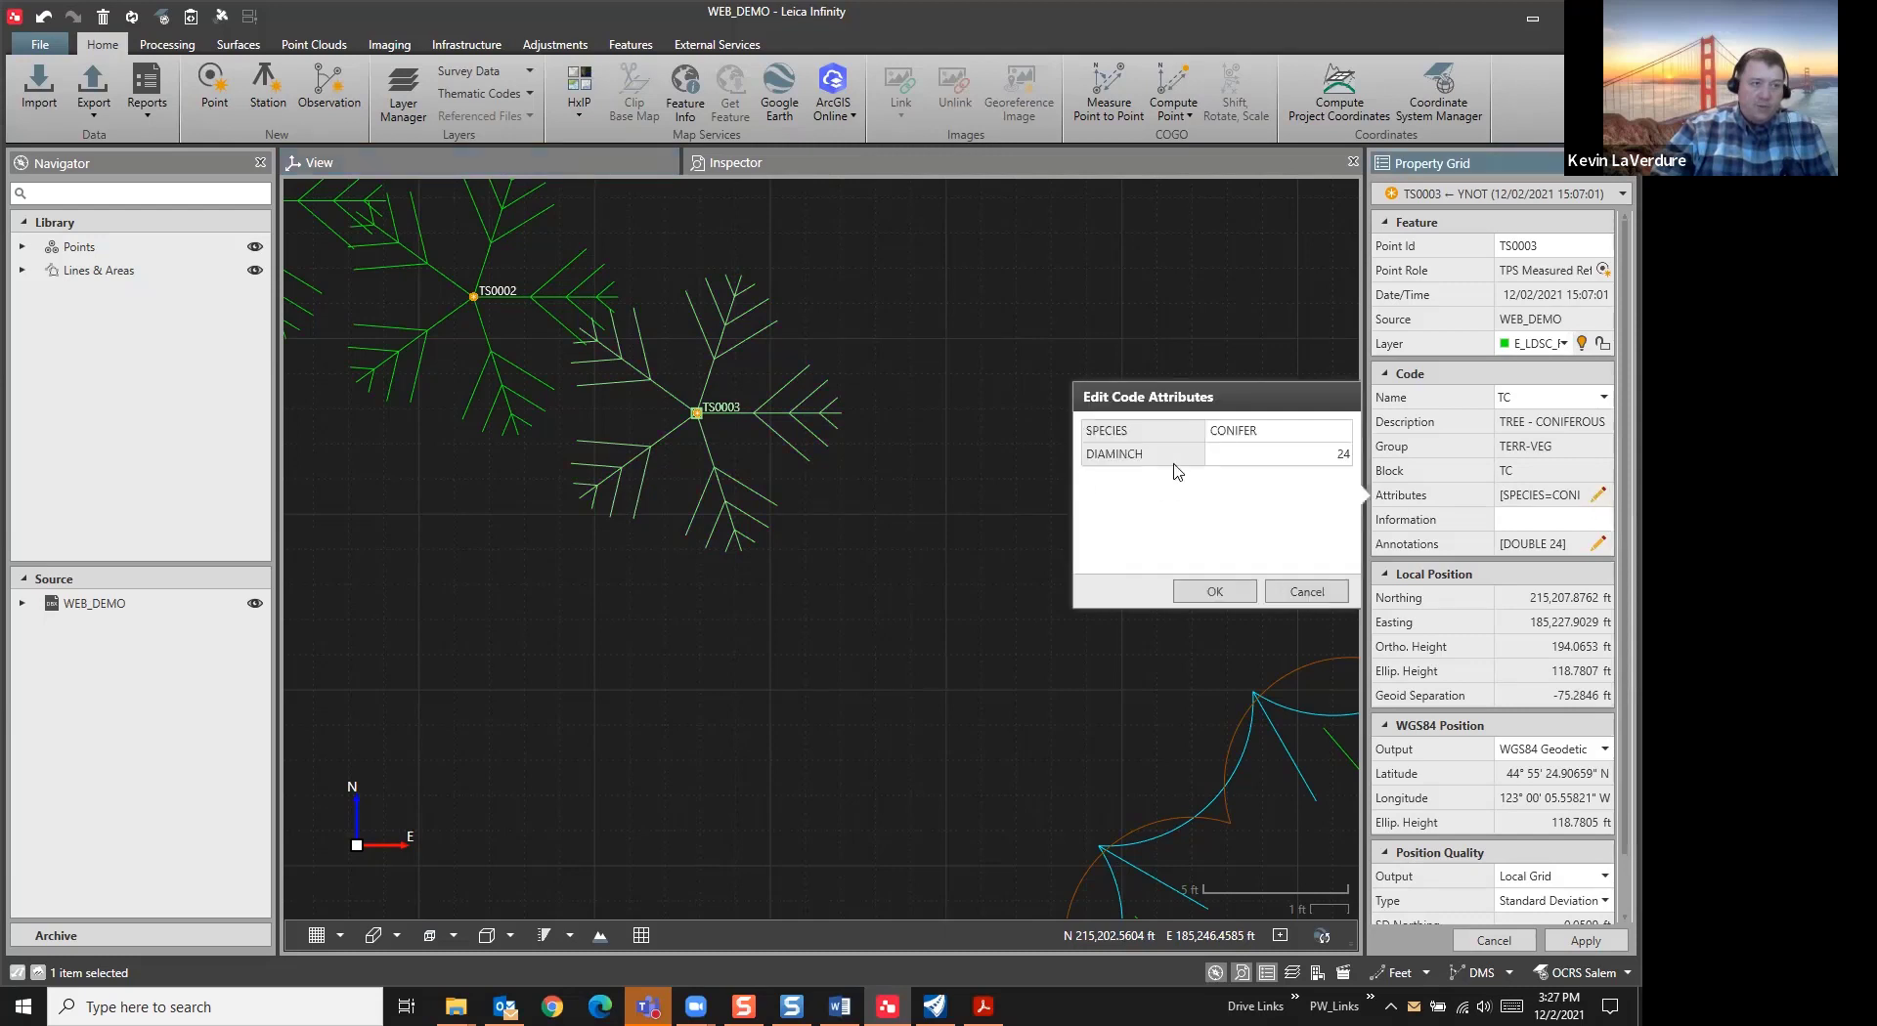
click(1310, 592)
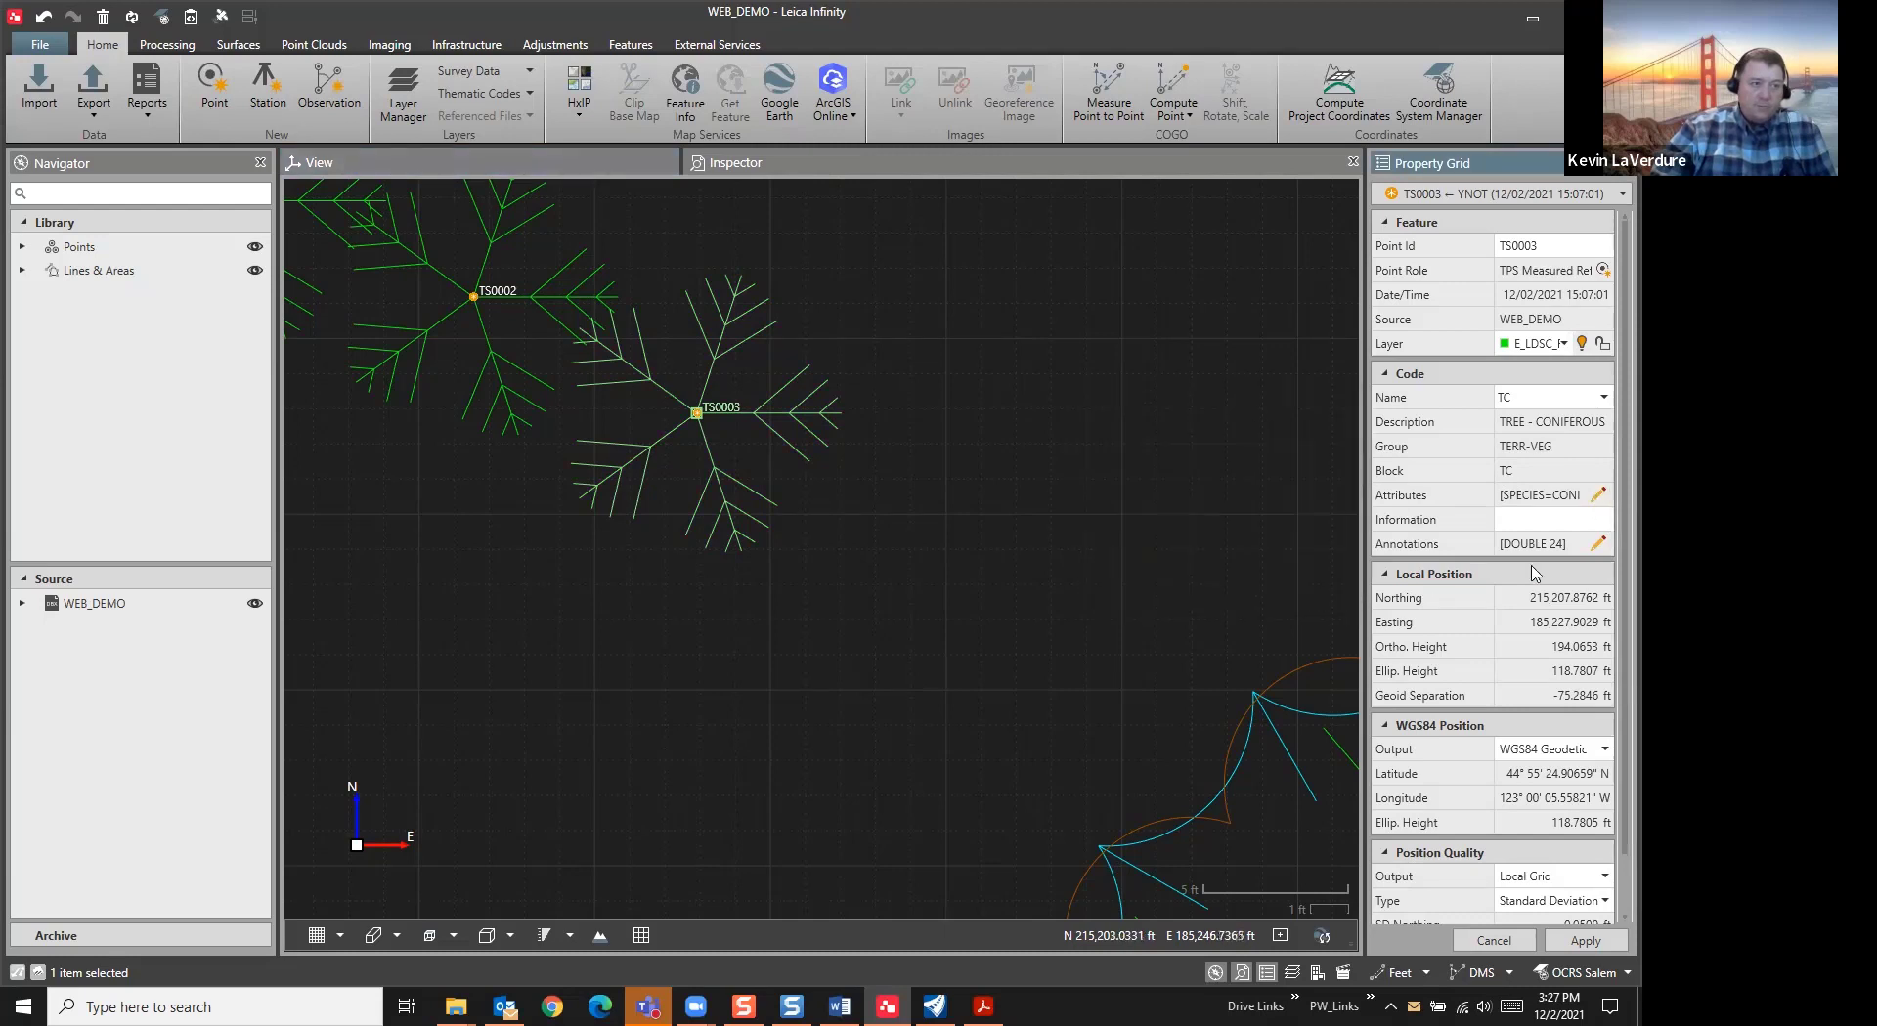
click(1597, 544)
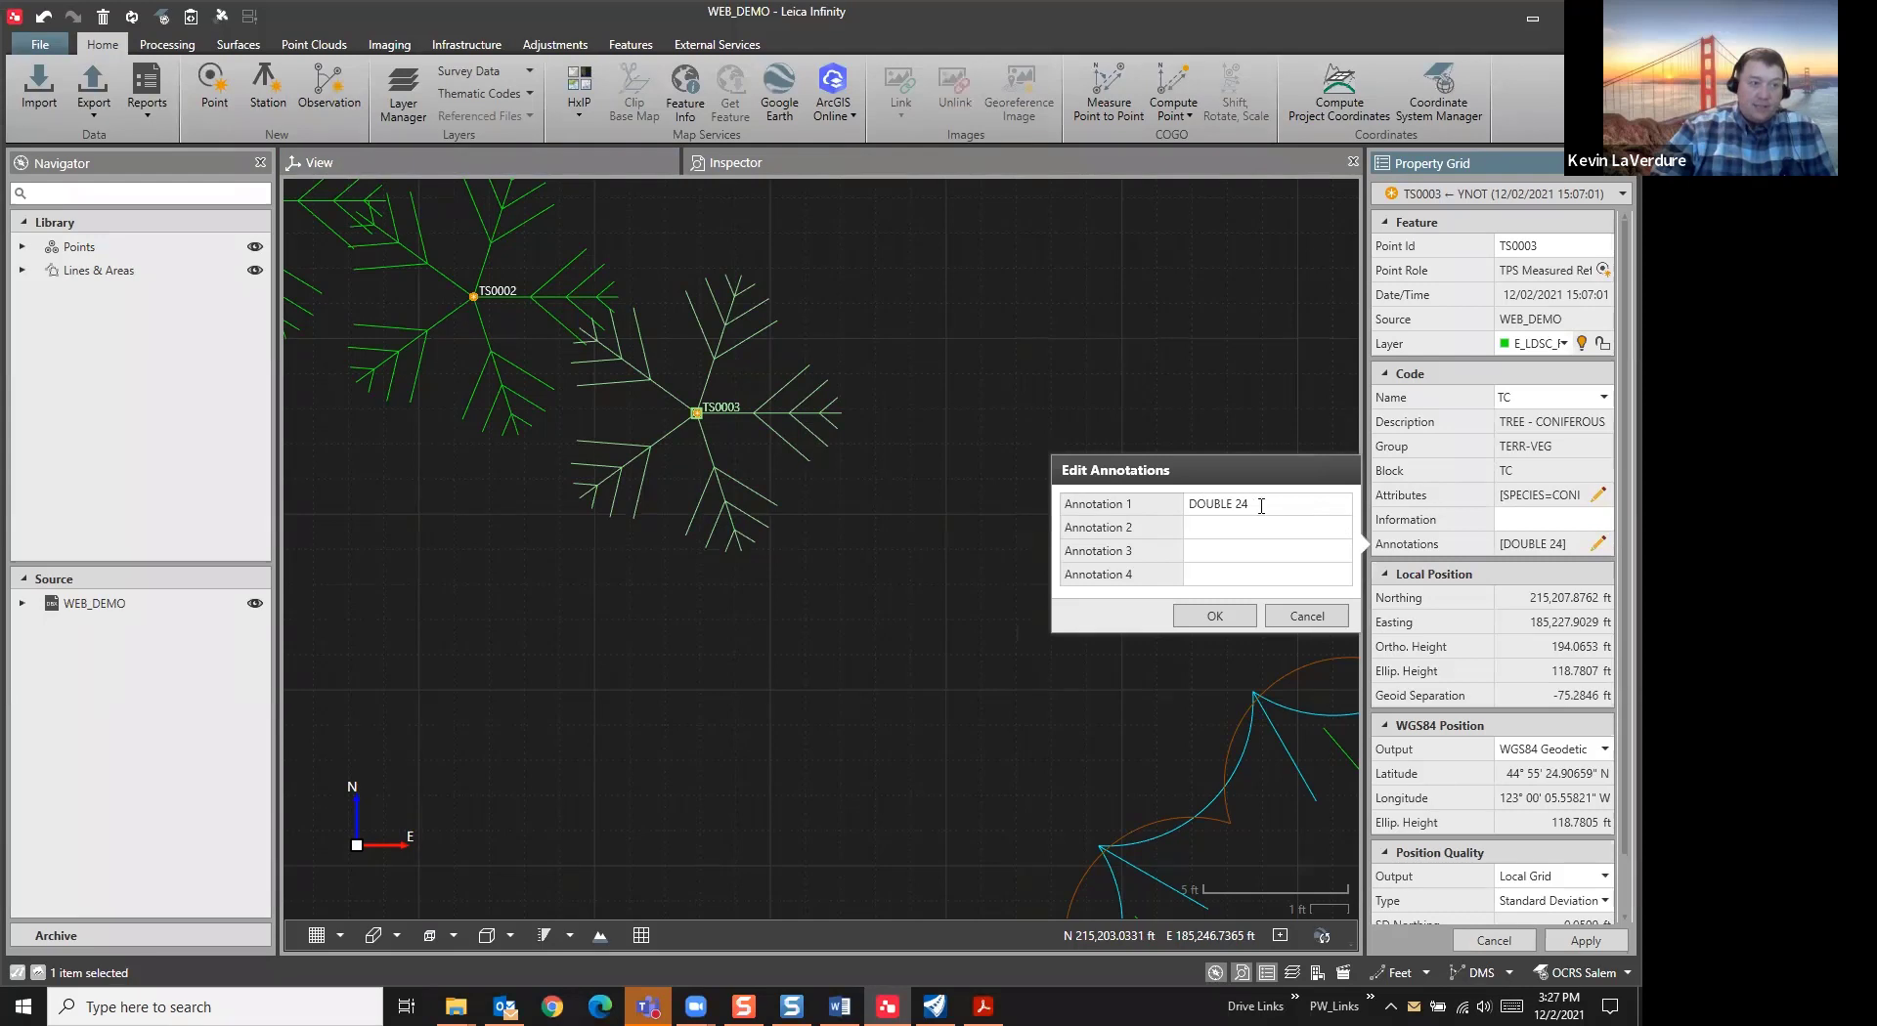
click(1307, 616)
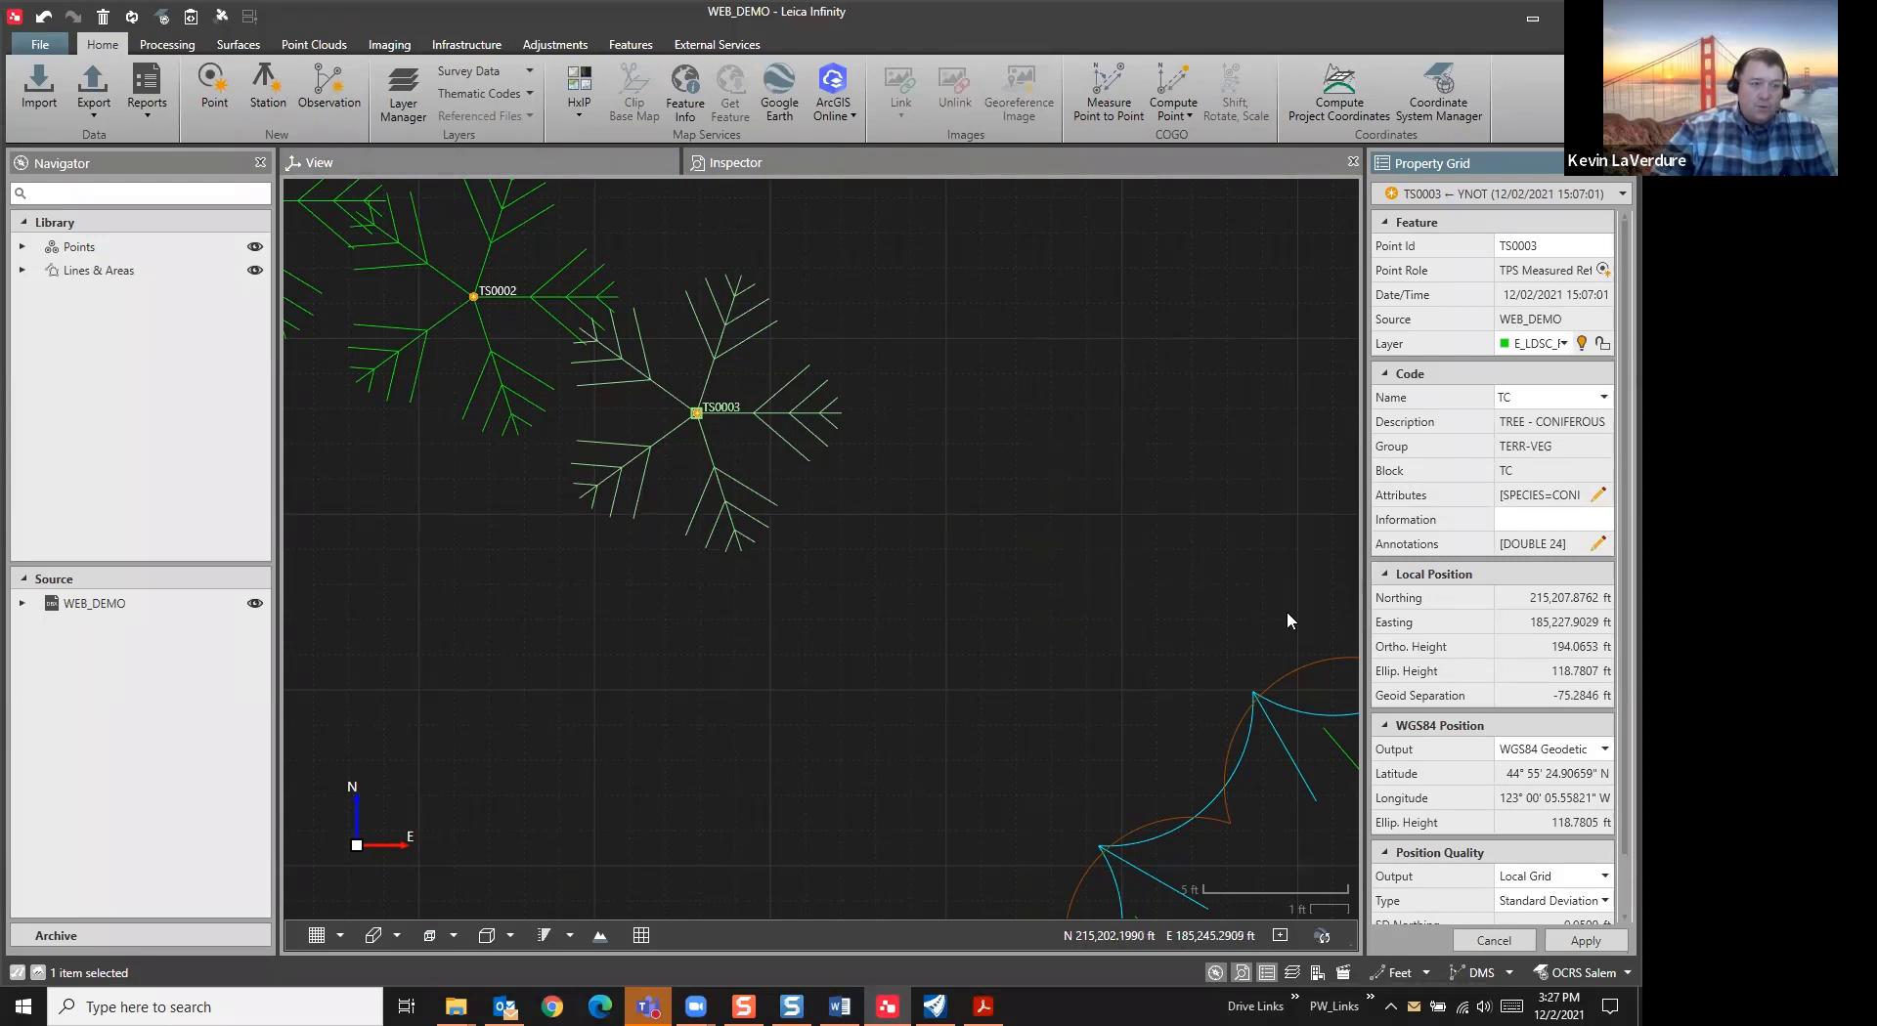
click(878, 597)
scroll(870, 593, down, 1)
scroll(864, 587, down, 5)
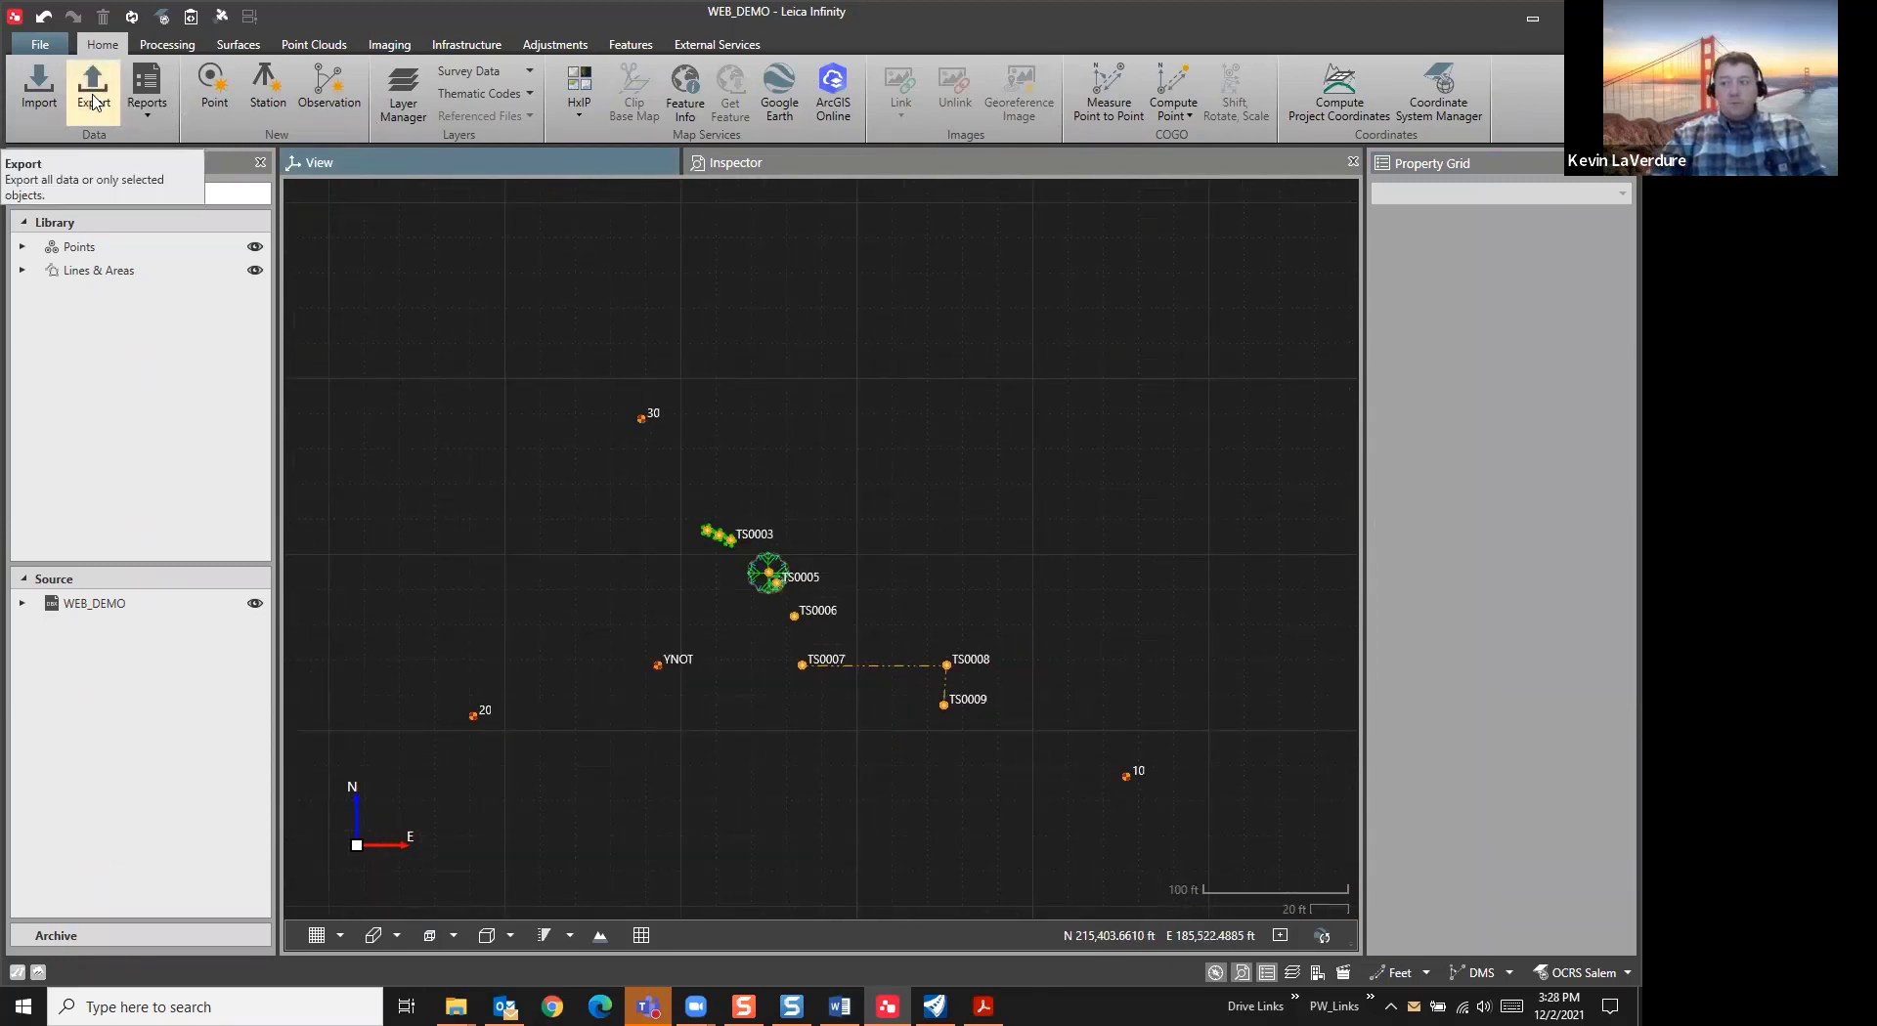
Start an export with ASCII output and open the PNEESpCode_Point.csv template for editing, dismissing the meeting reminder
click(95, 103)
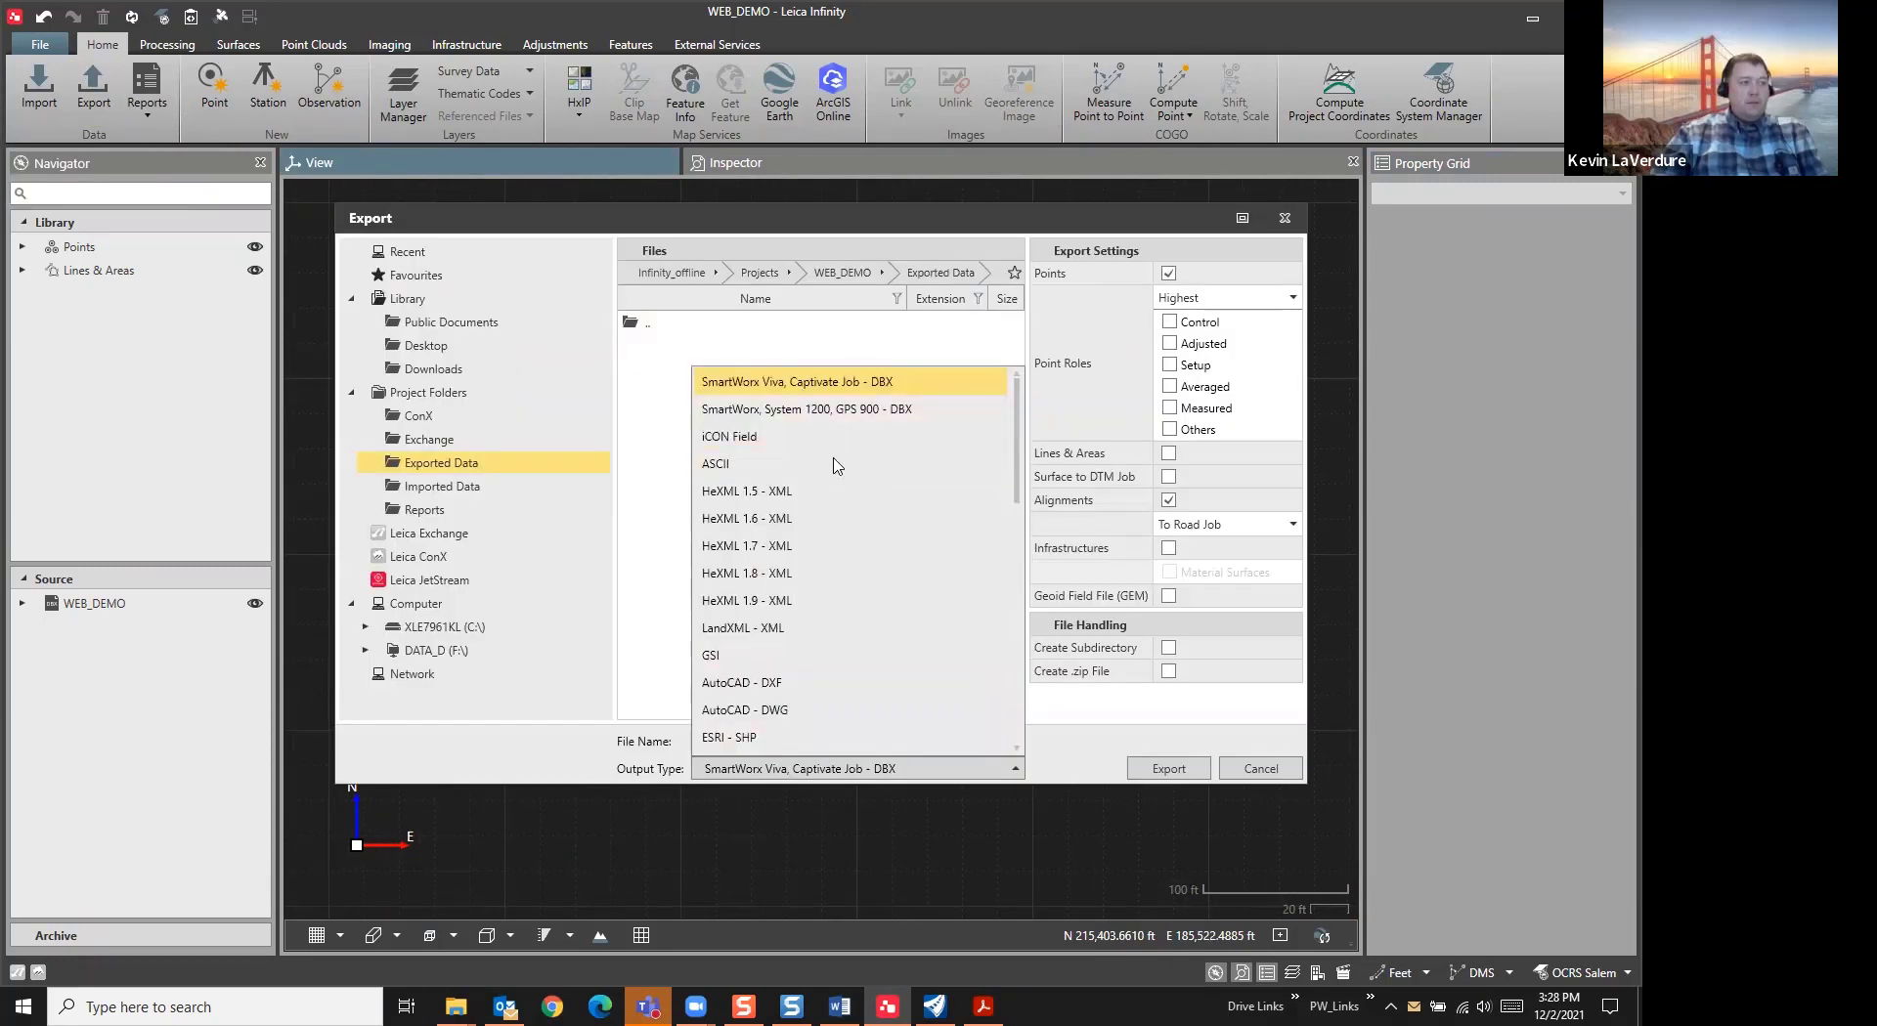
click(747, 472)
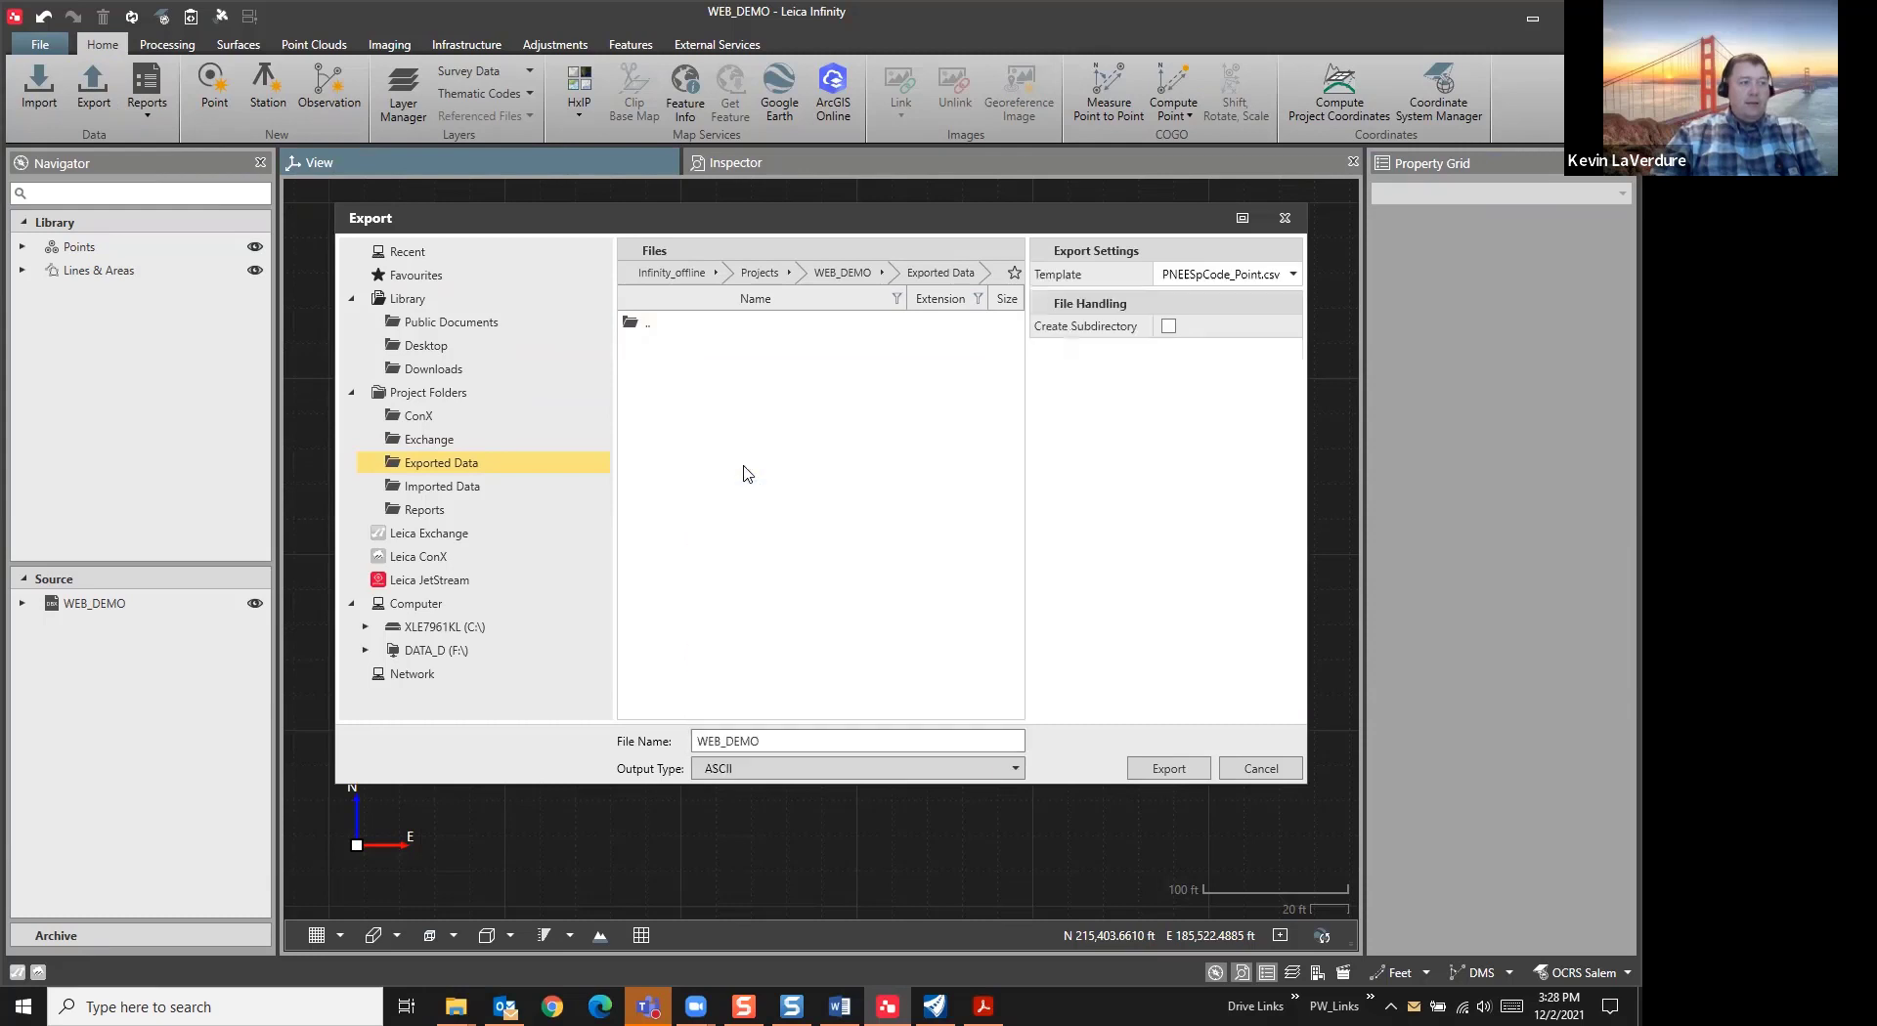
click(1293, 277)
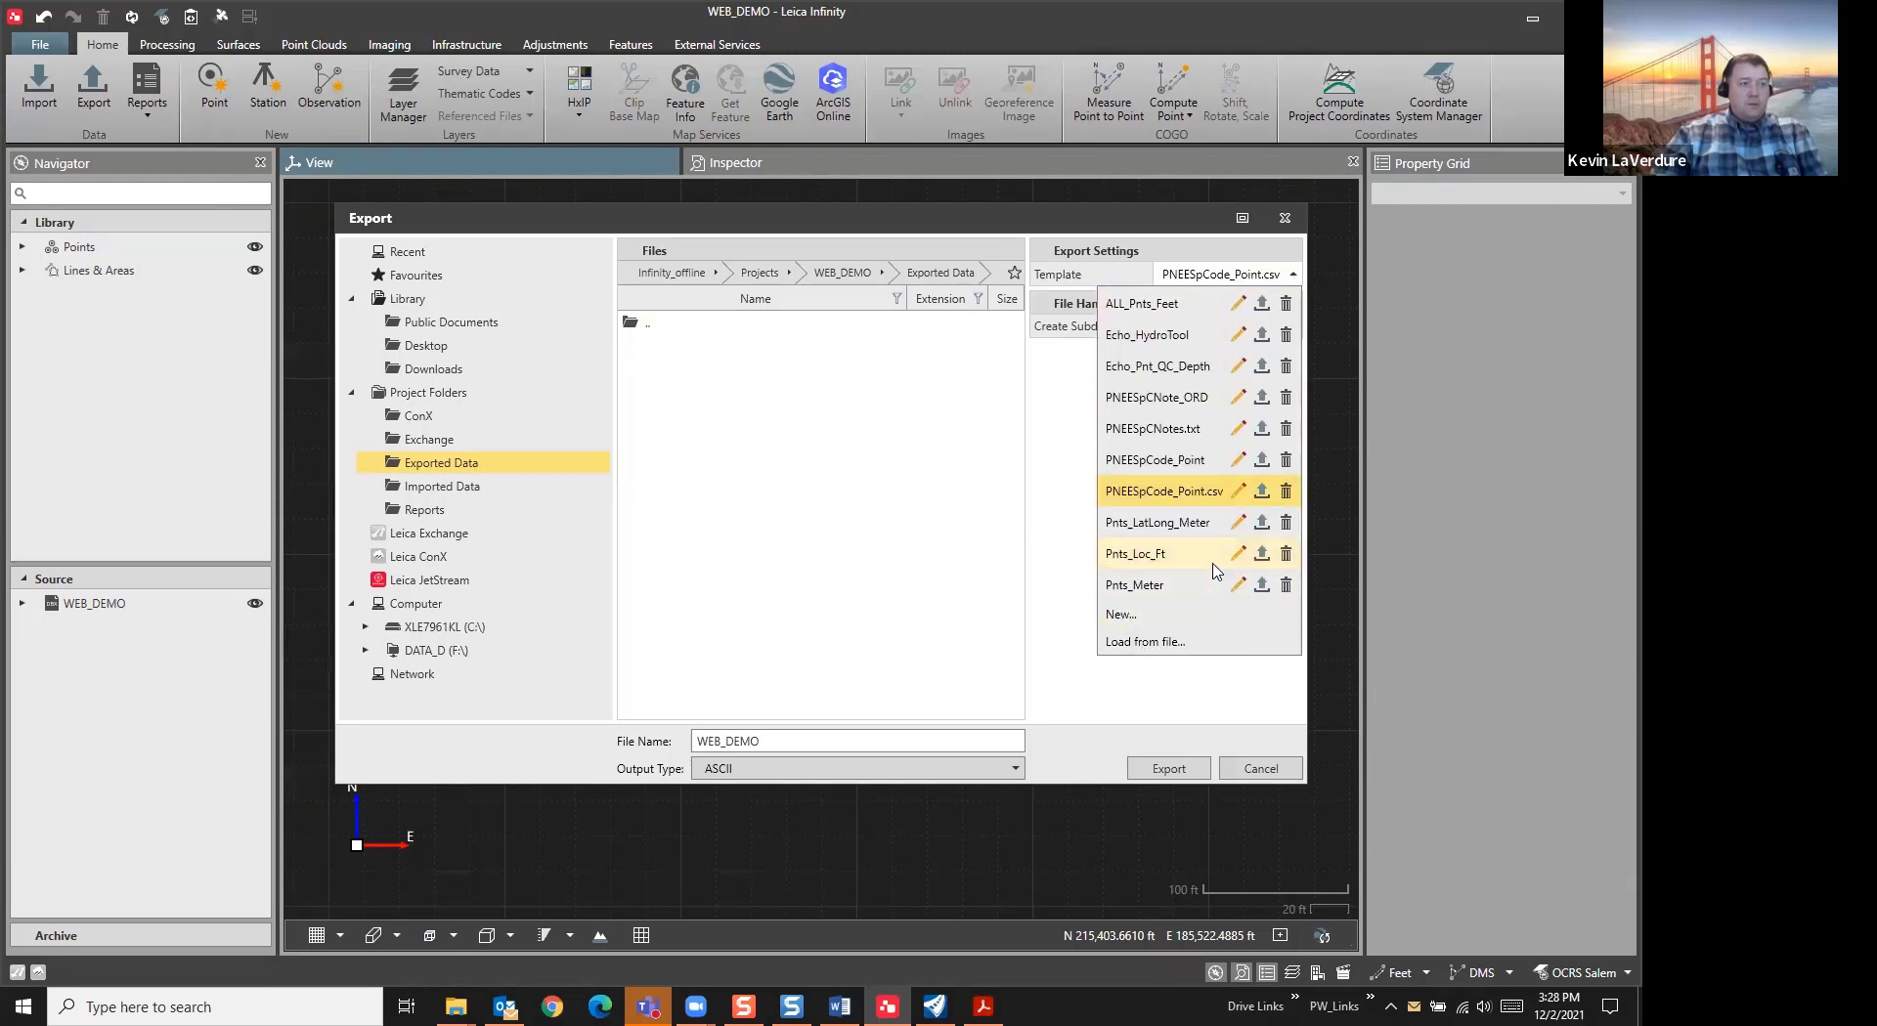
click(1237, 491)
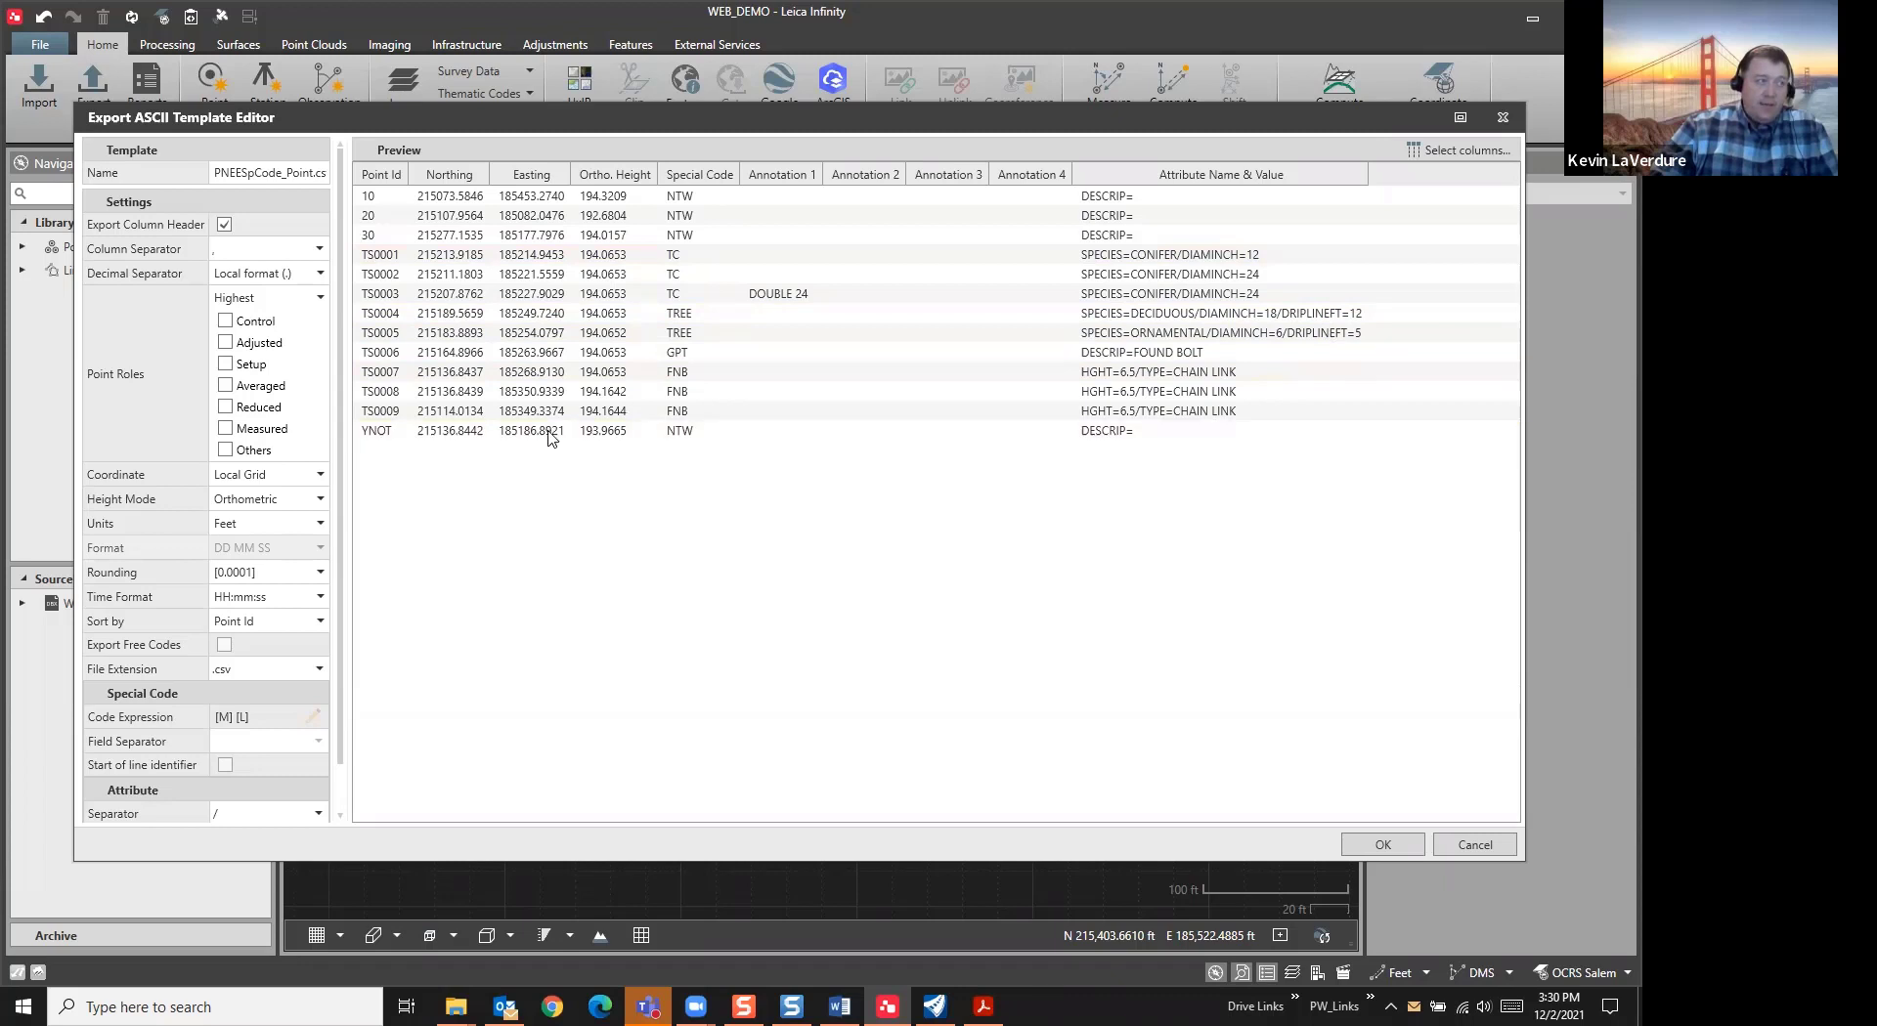
click(511, 436)
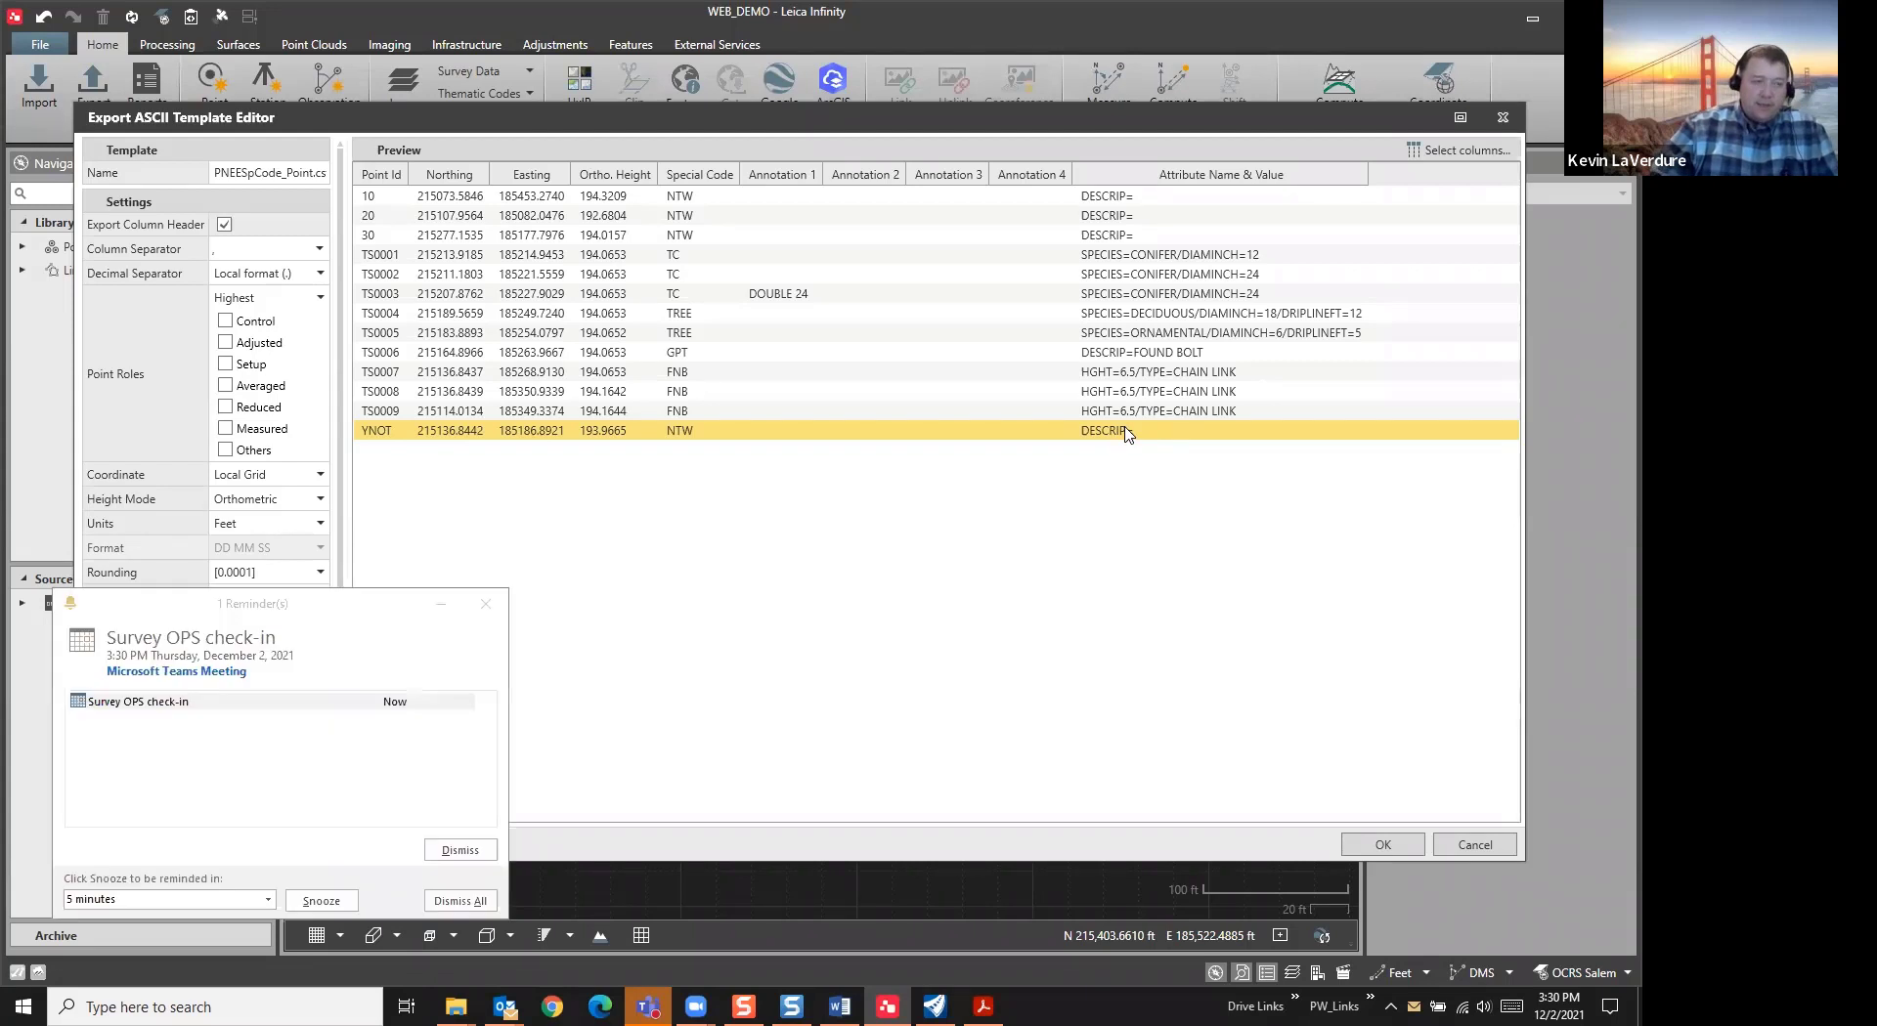
click(444, 849)
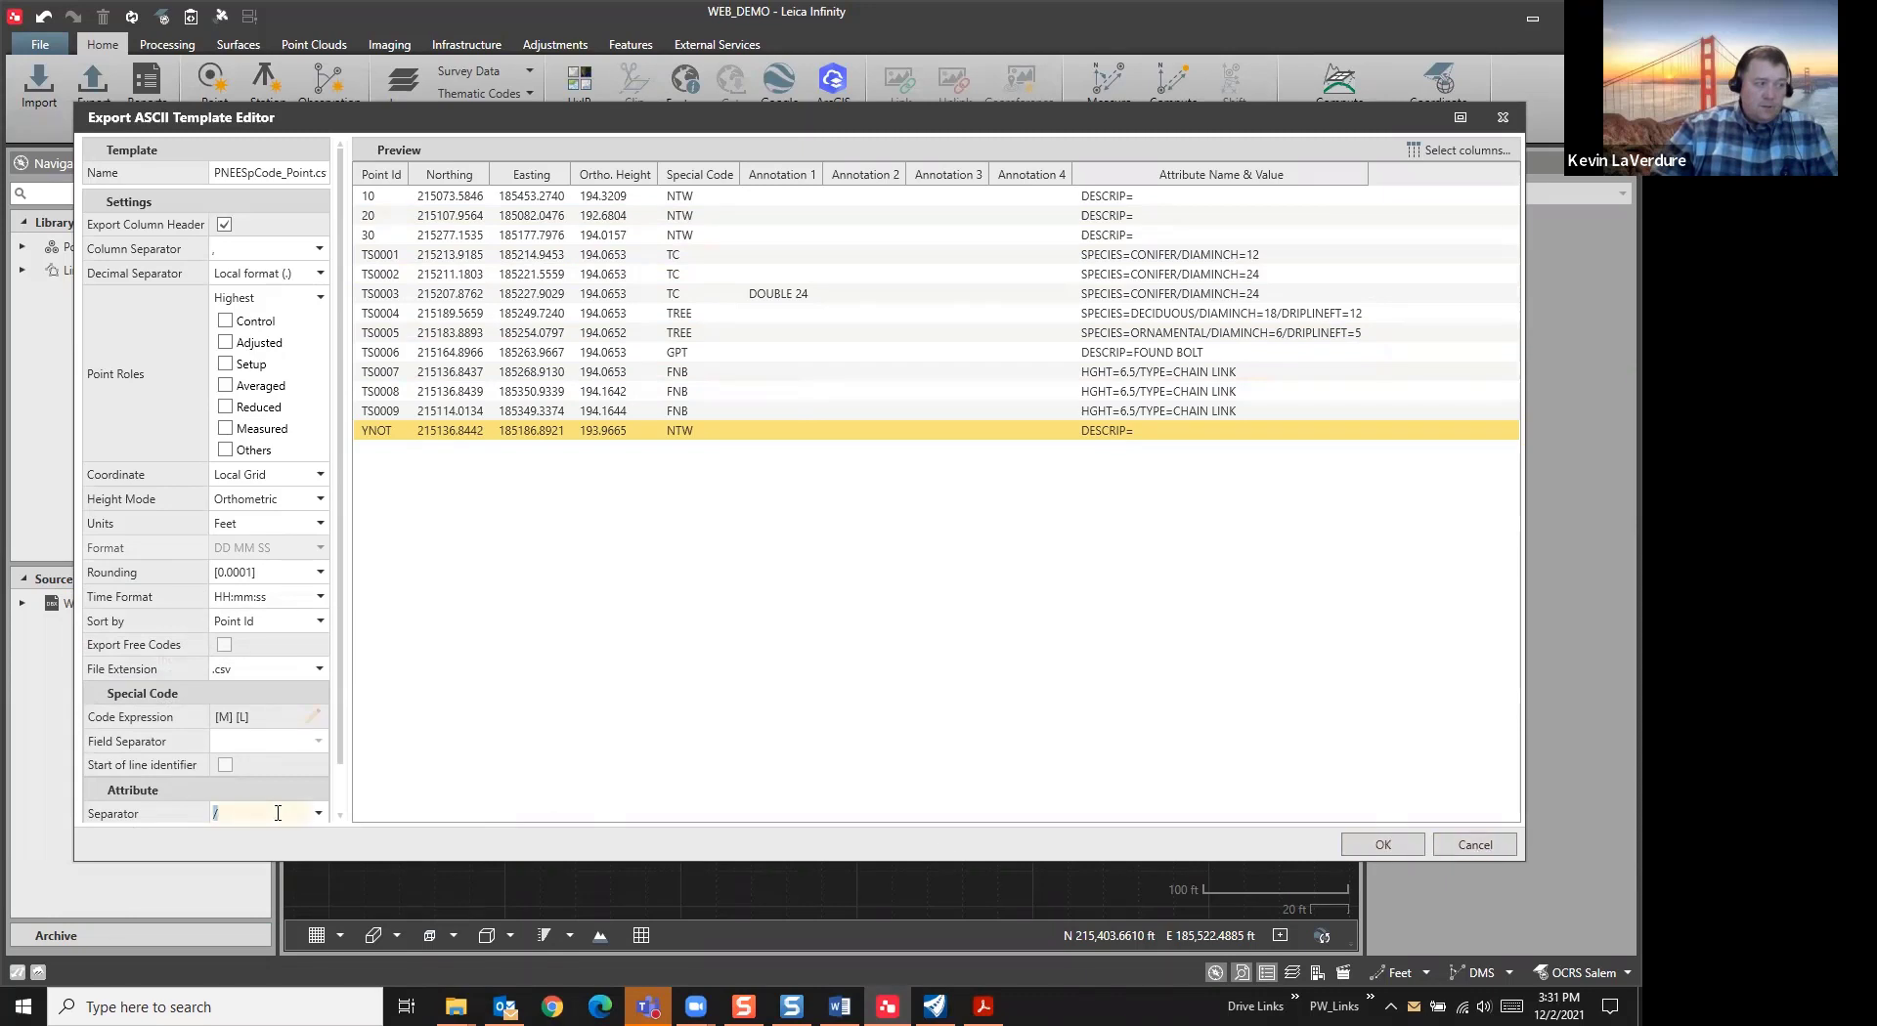
In the PNEESpCode_Point.csv template, set the attribute separator to a comma and sort the points by Feature
click(320, 814)
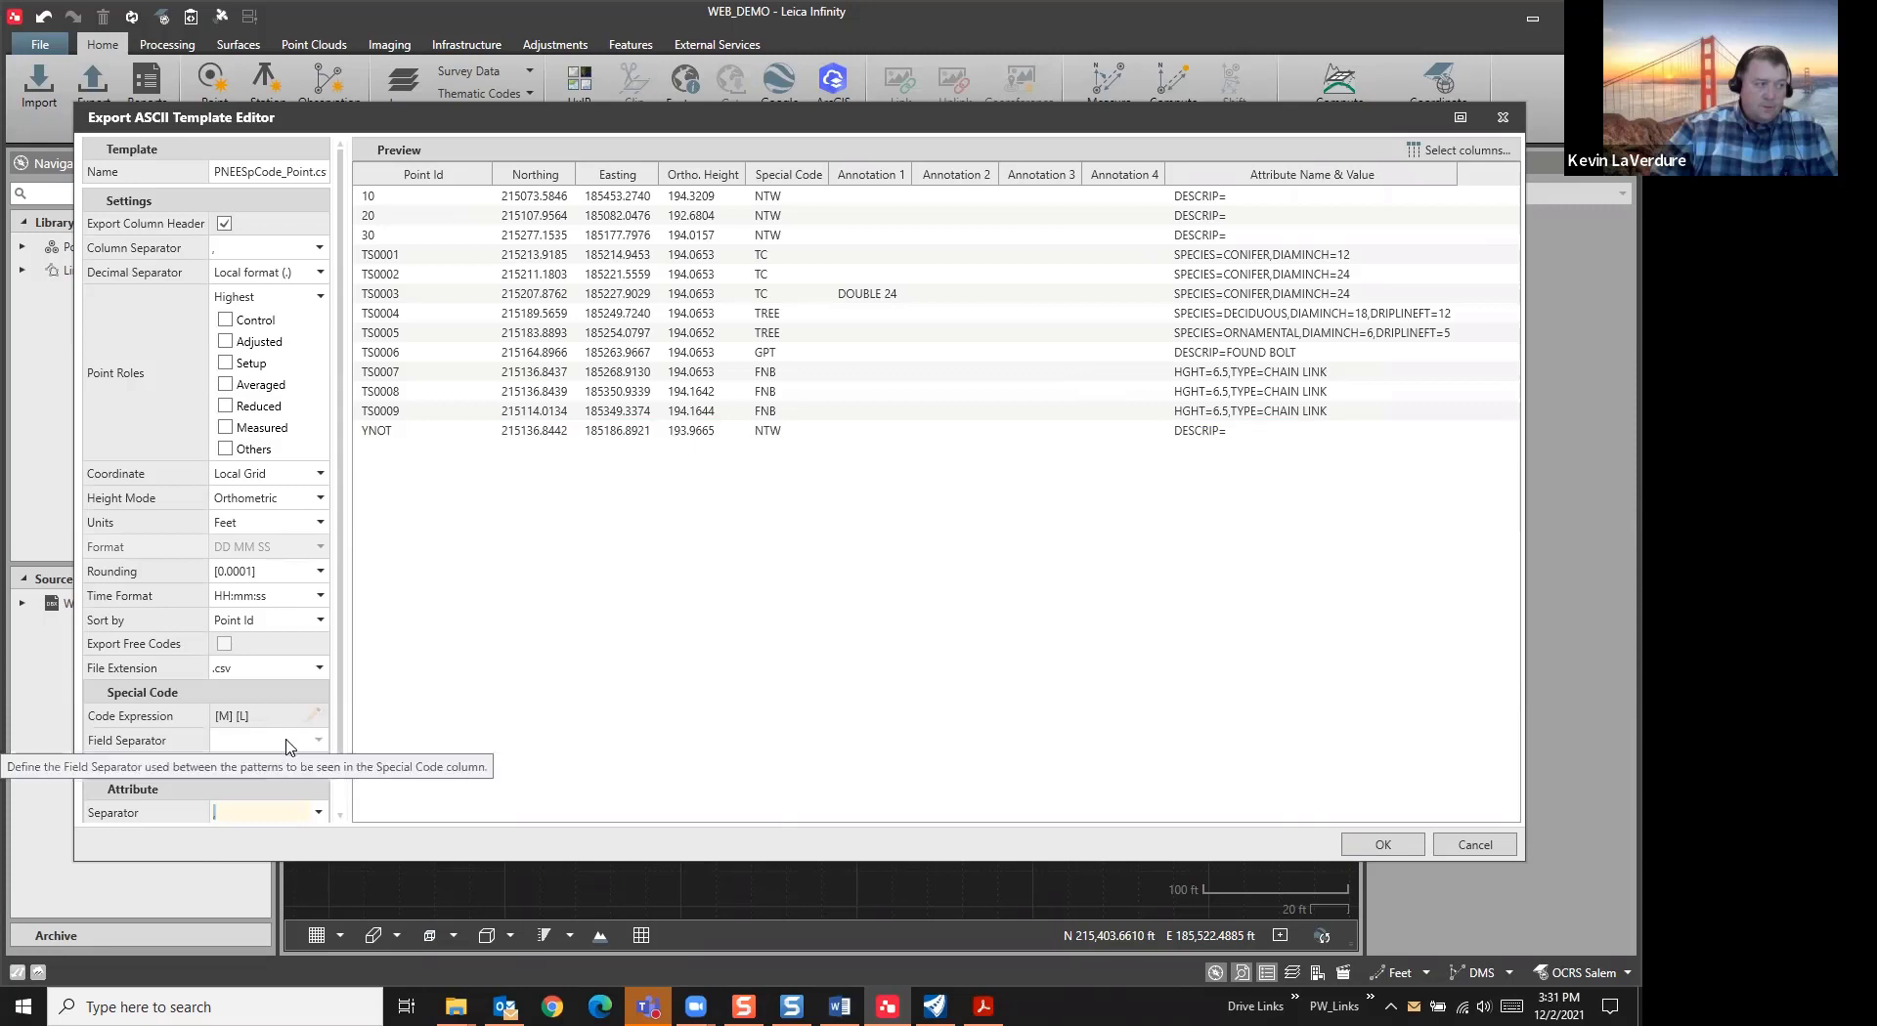
click(296, 622)
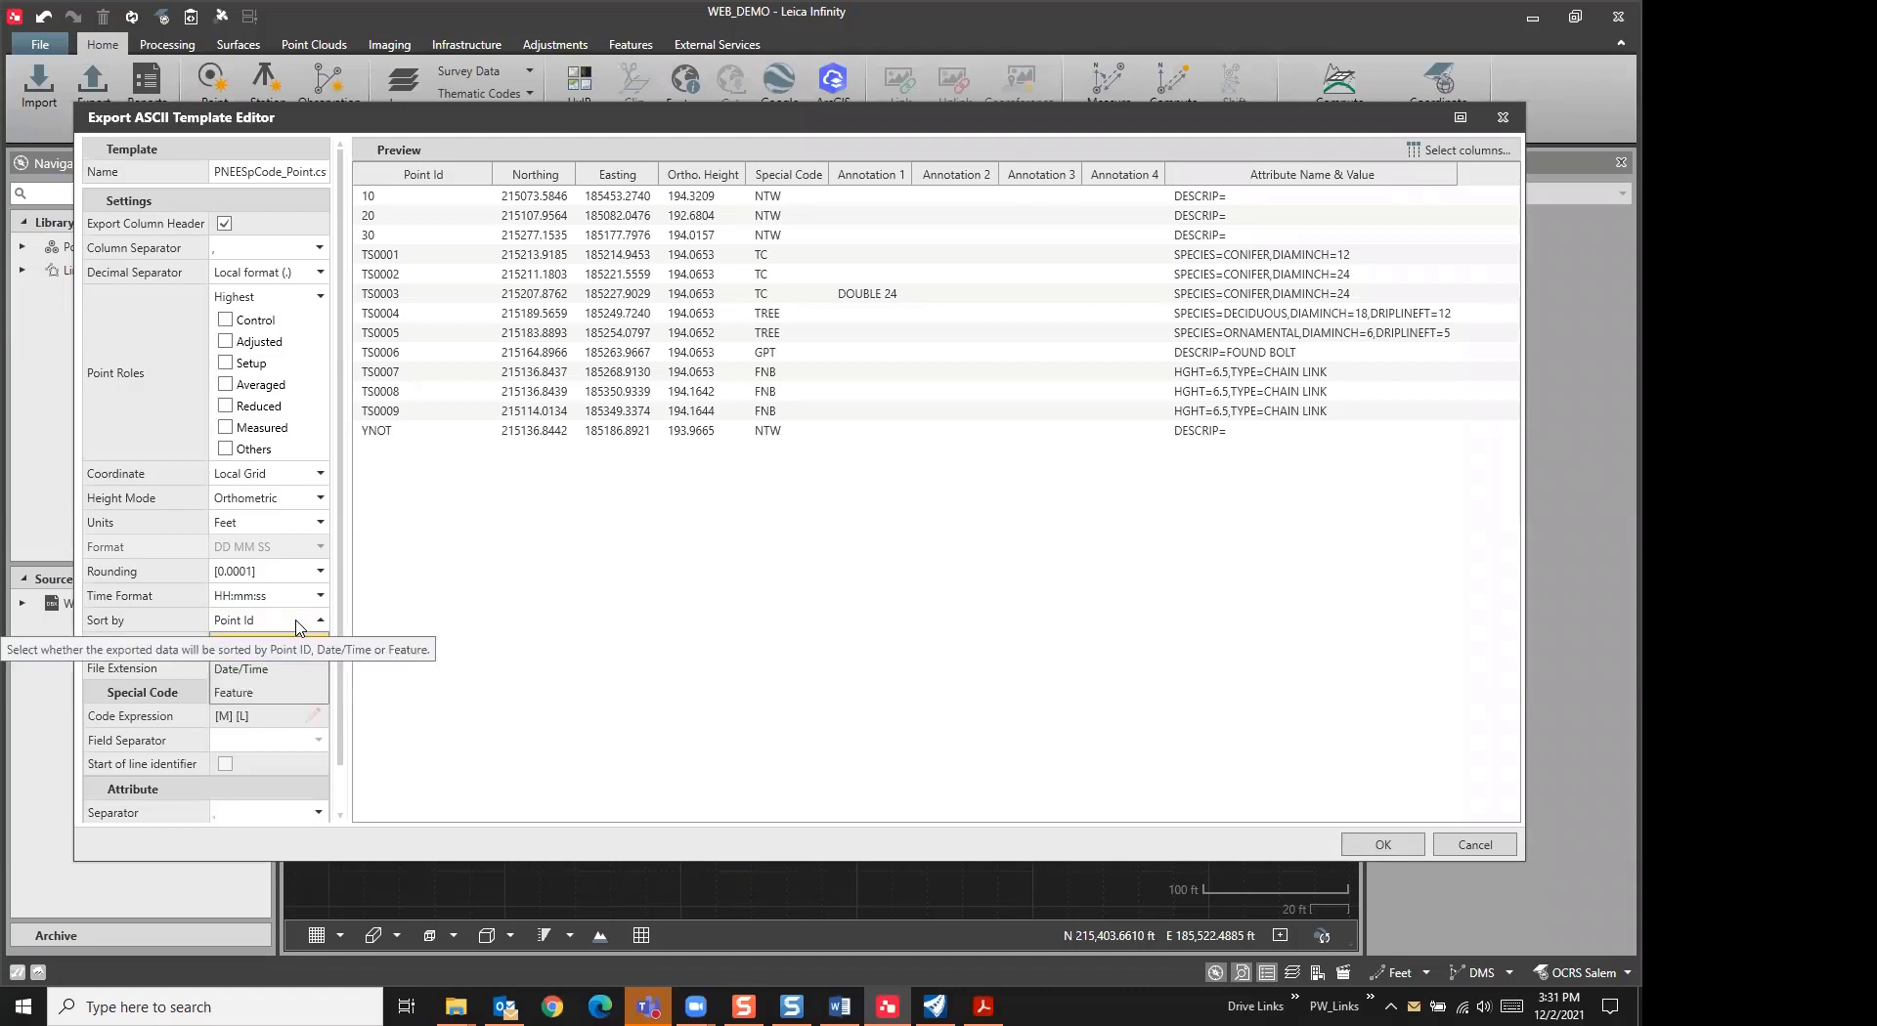
click(268, 693)
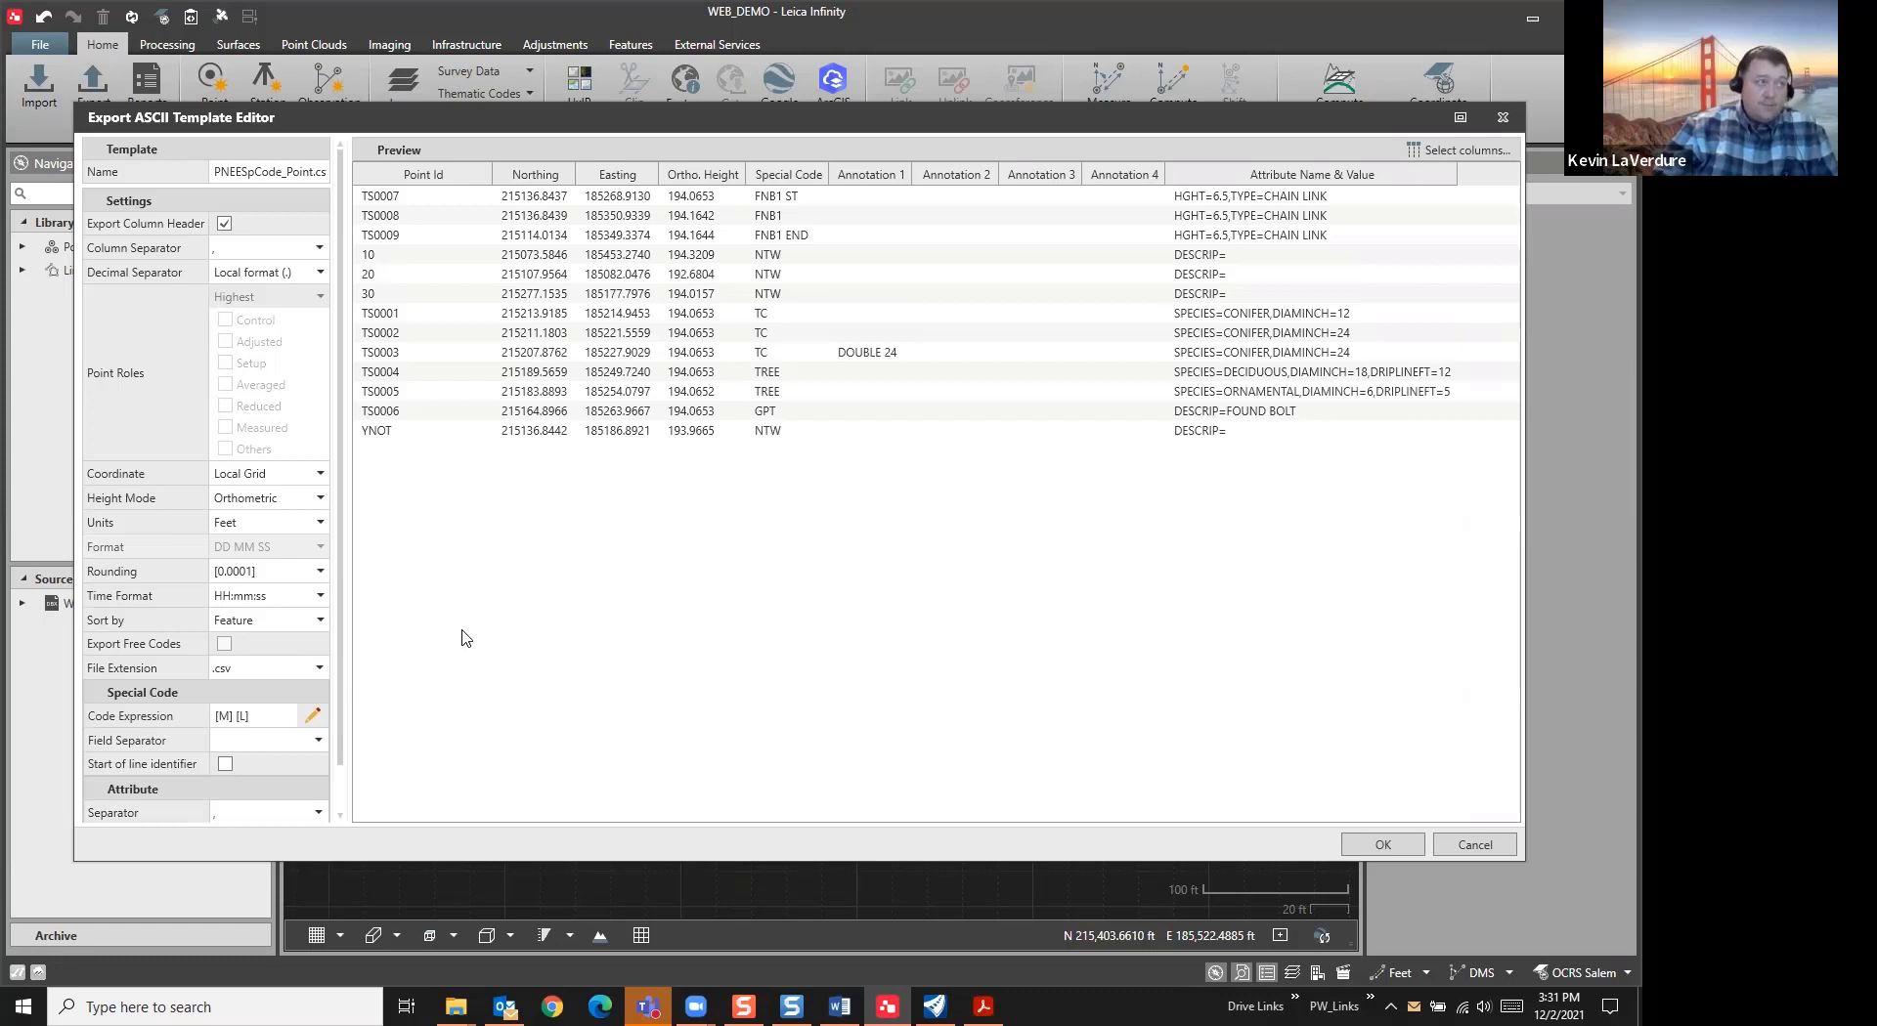
click(285, 172)
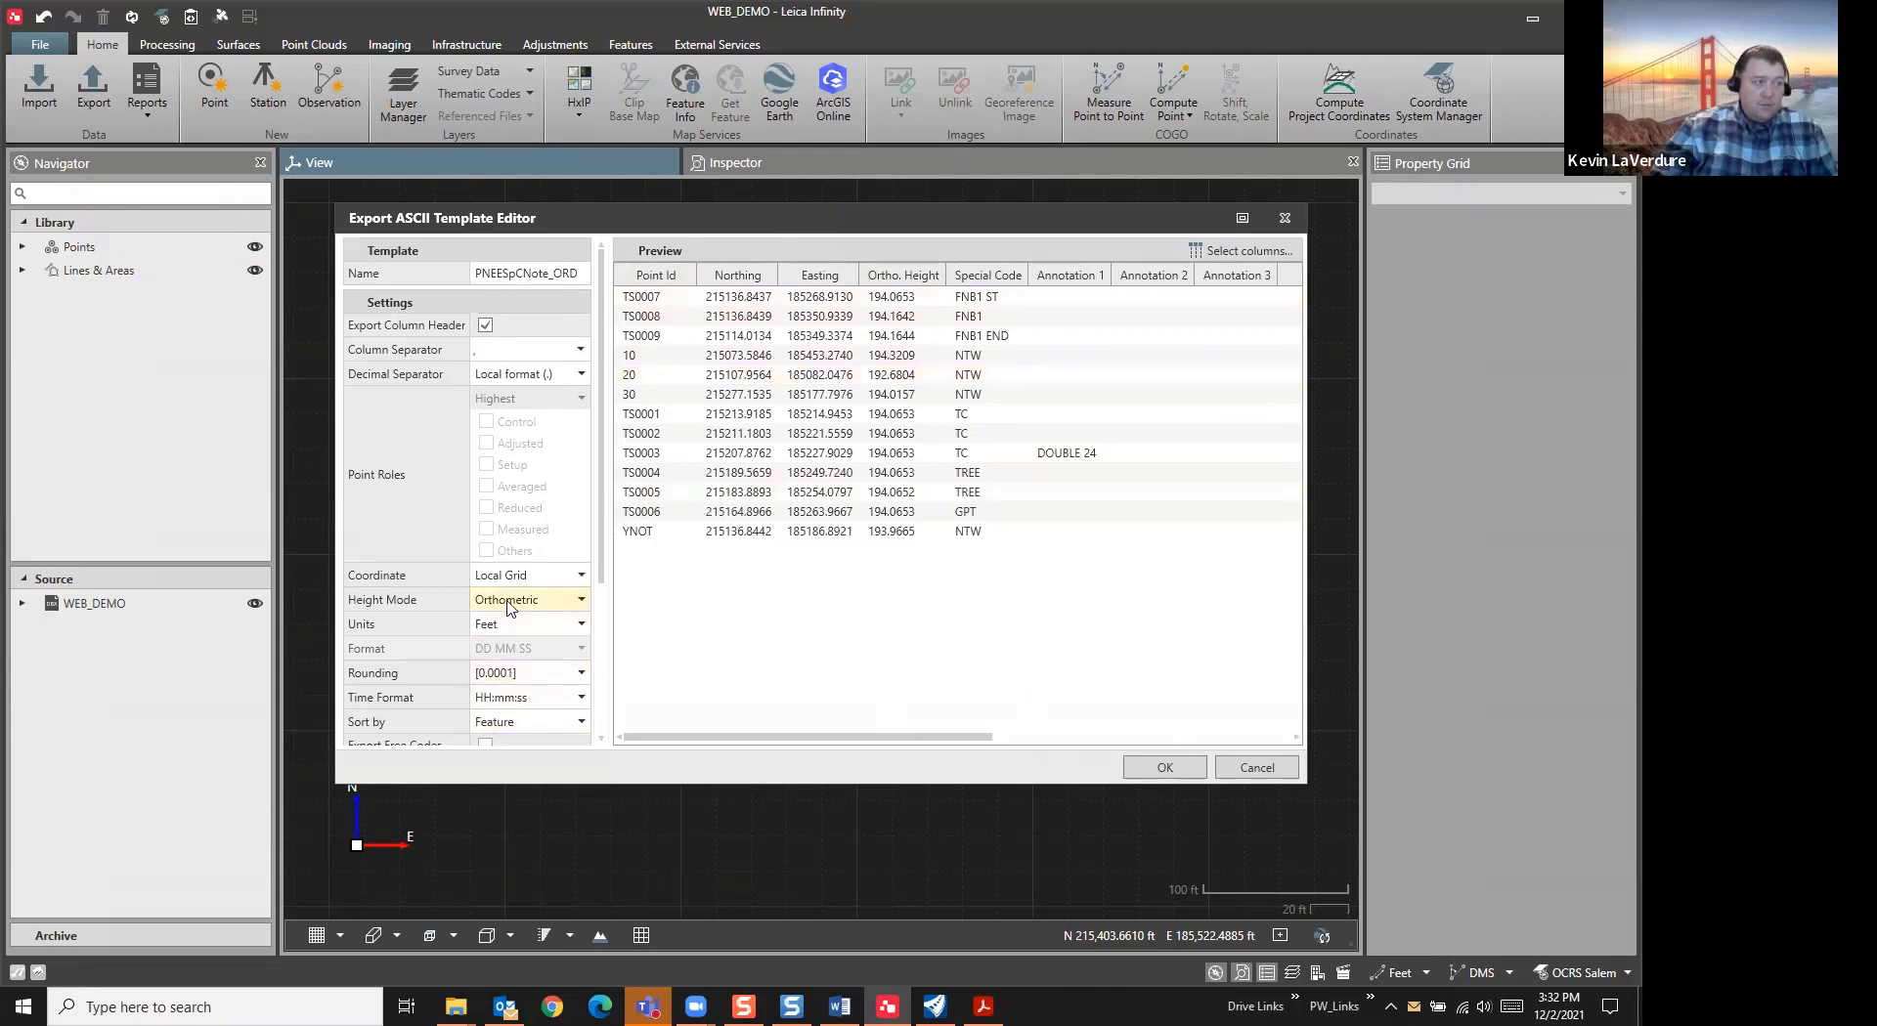
Review and accept the PNEESpCNote_ORD template settings, and export the points as ASCII file WEB_DEMO to the Exported Data folder
scroll(550, 573, down, 1)
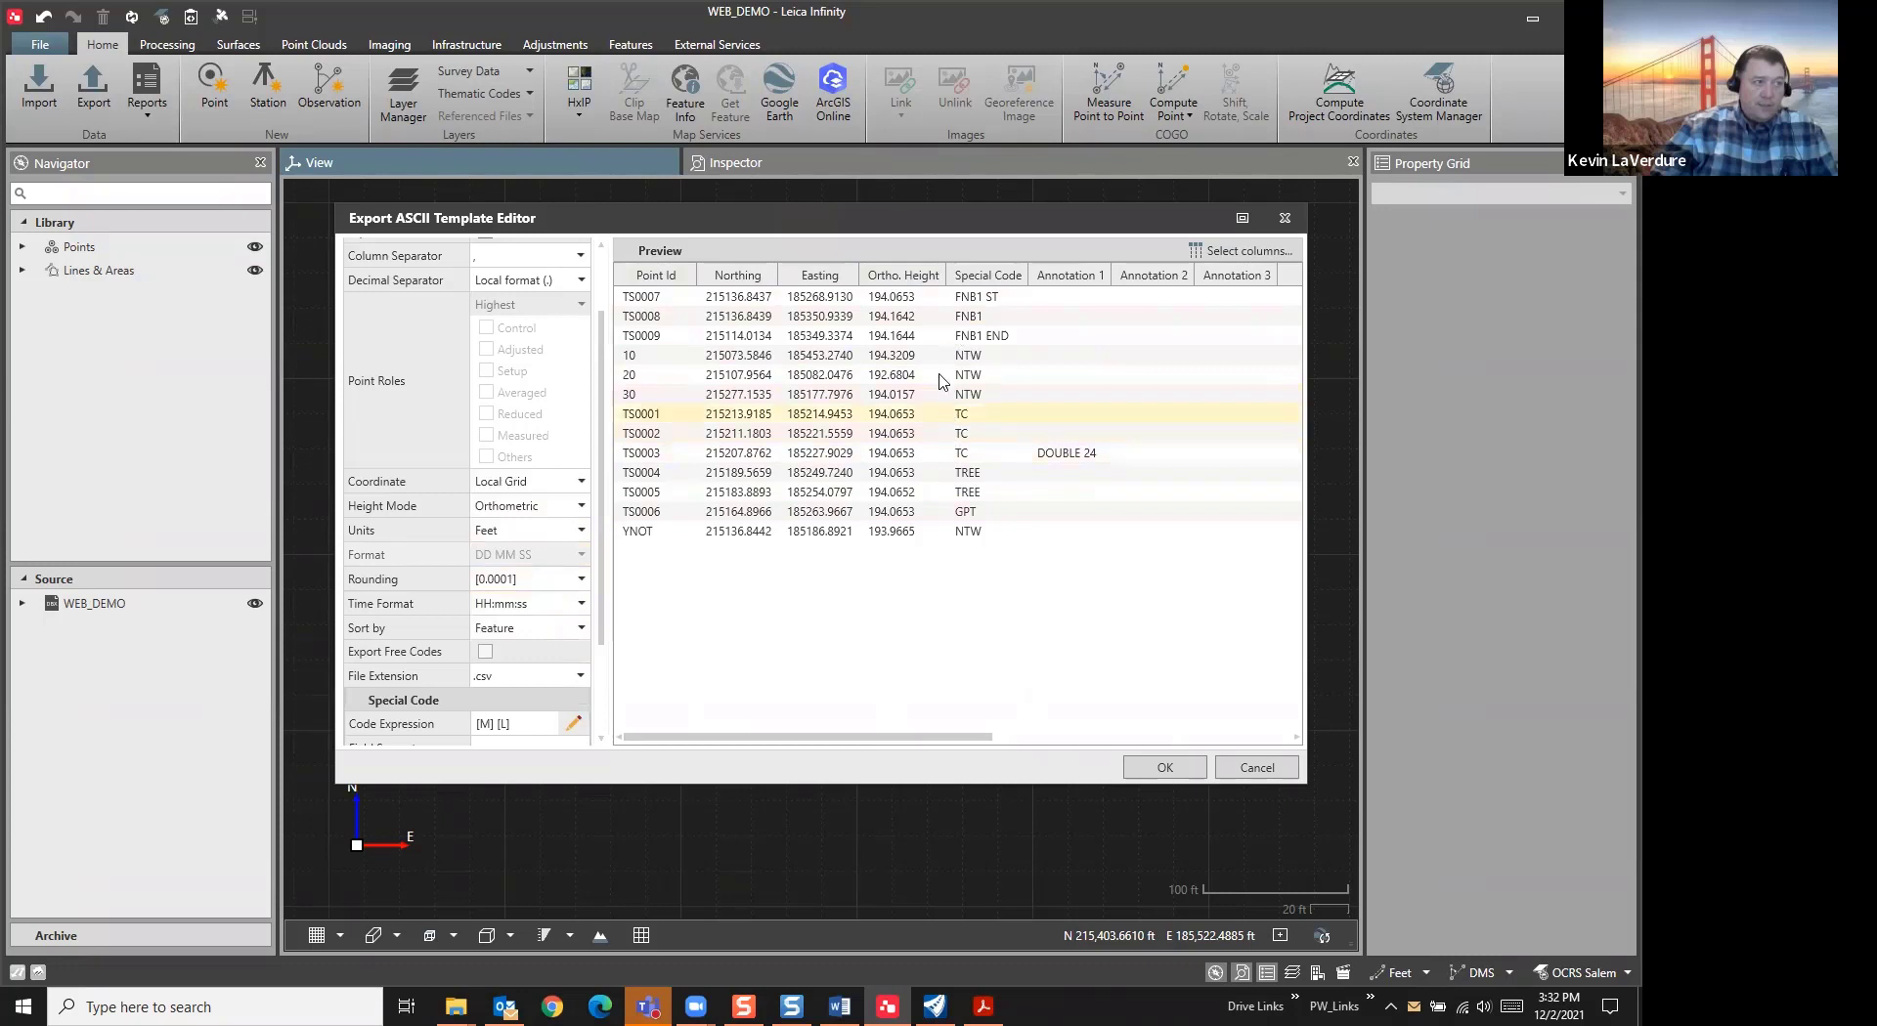
click(1172, 768)
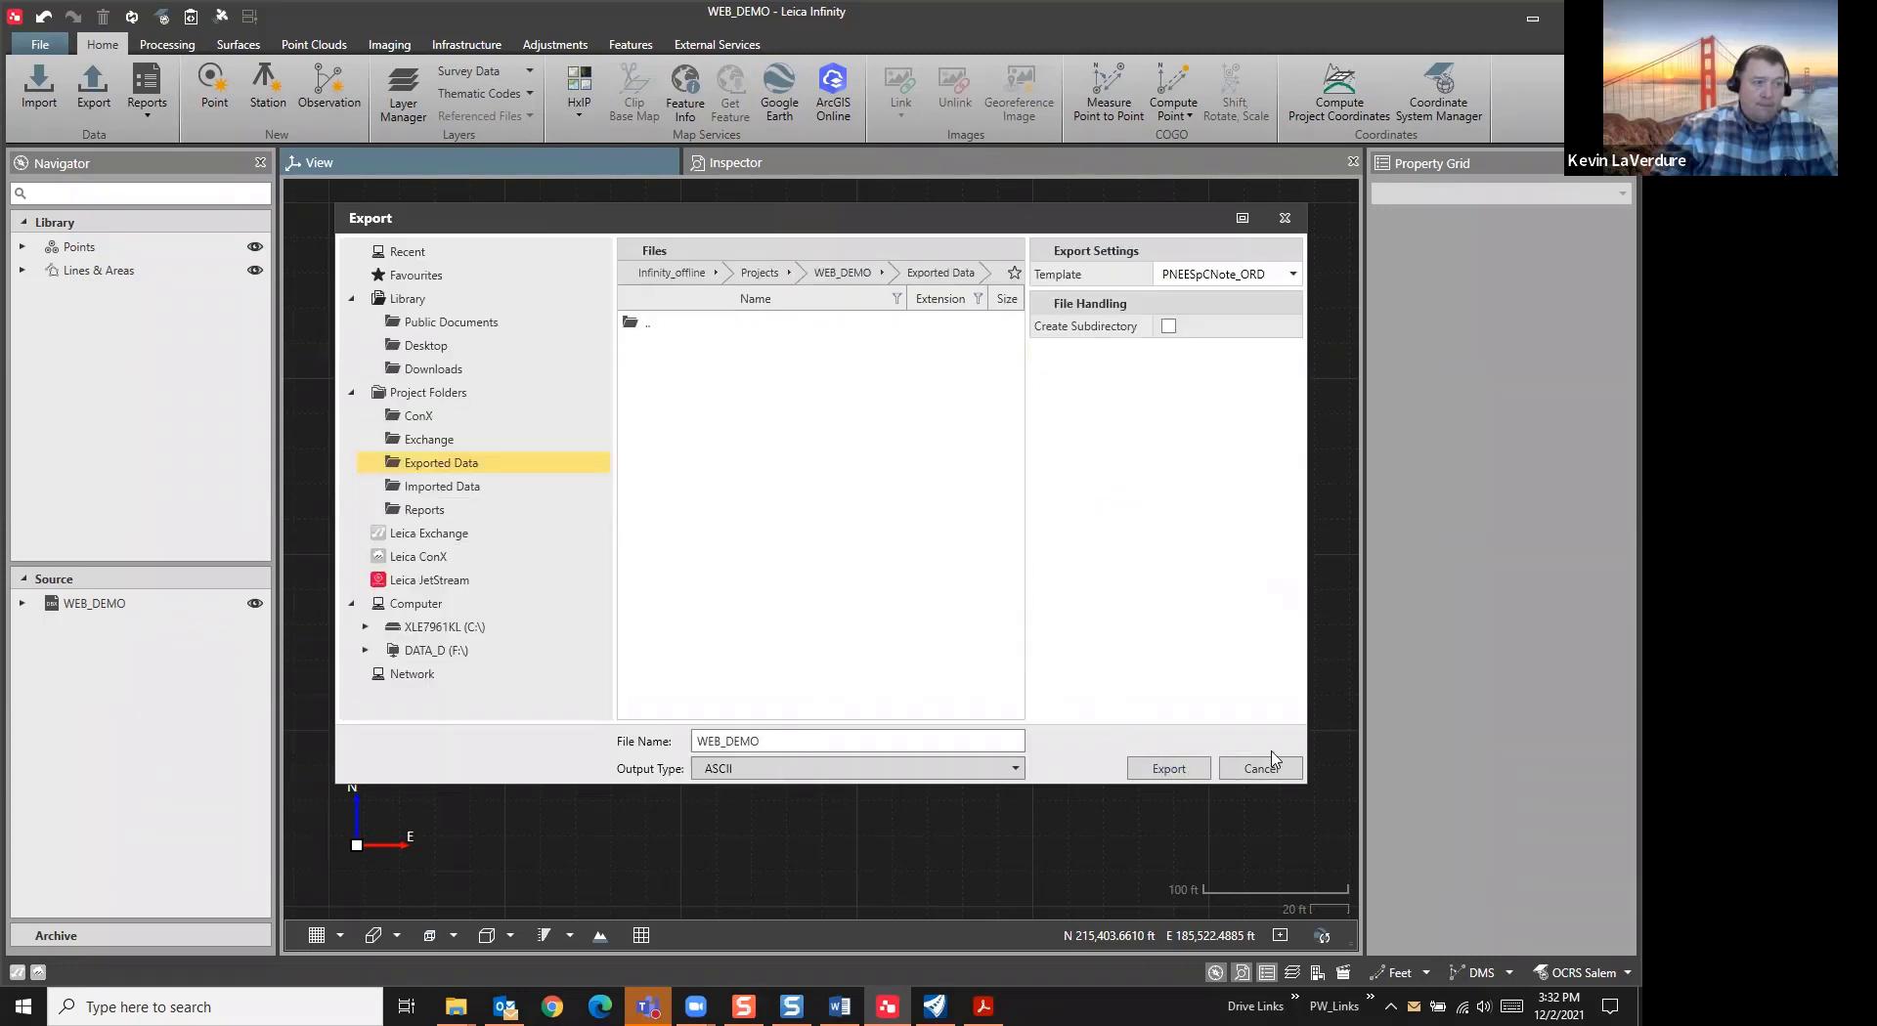
click(1171, 767)
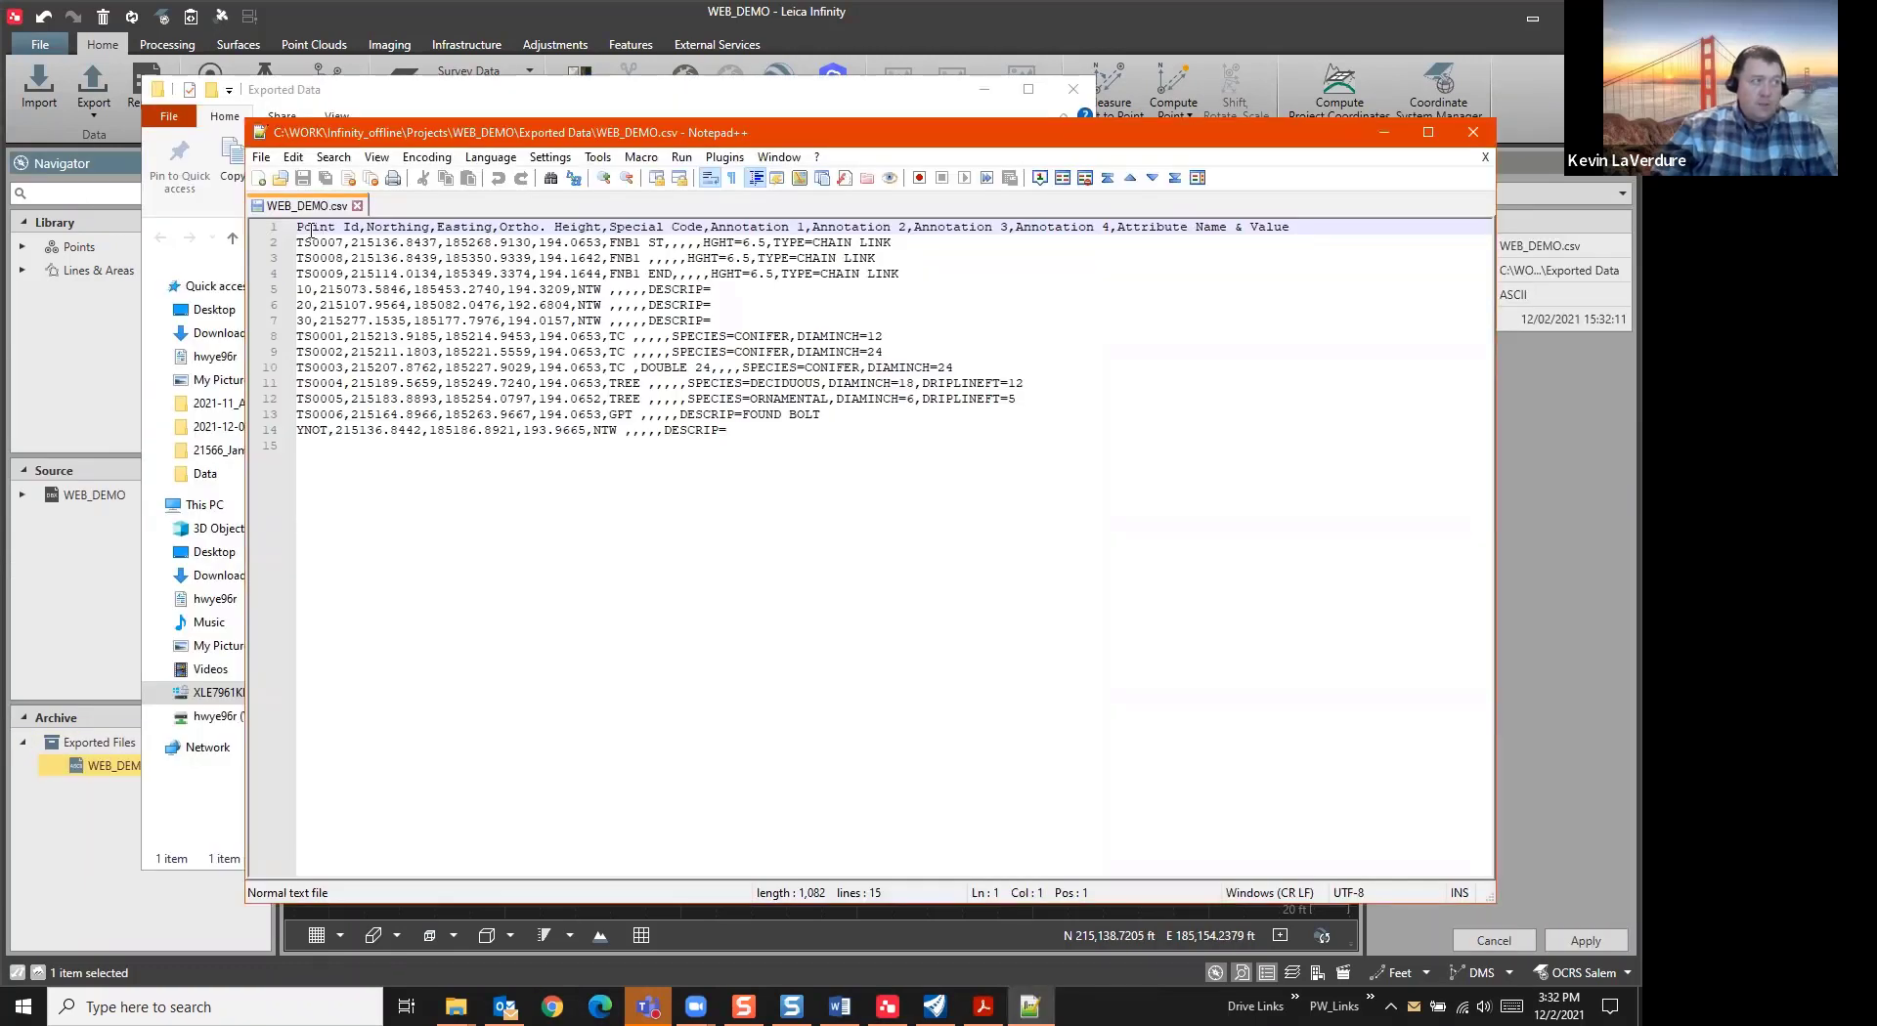
Review the point records in the exported WEB_DEMO.csv and switch to the open OpenRoads Designer window
drag(299, 243, 995, 415)
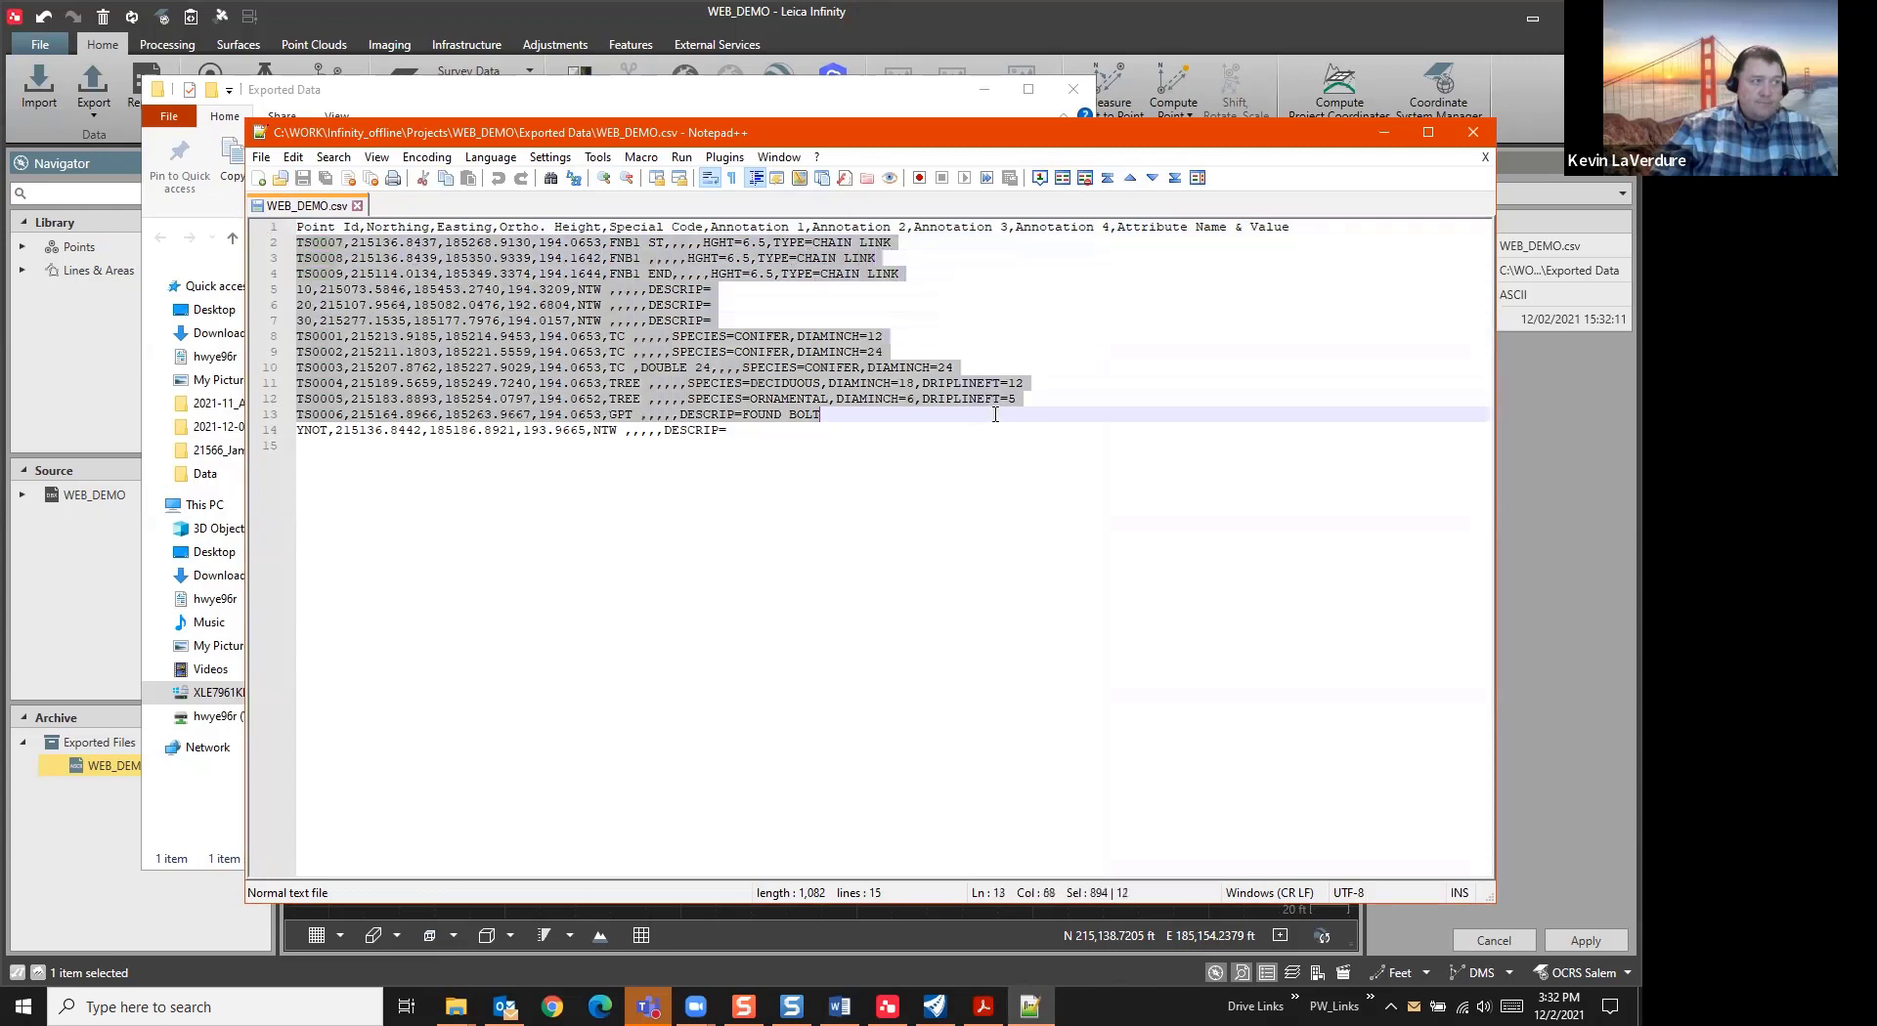
click(692, 561)
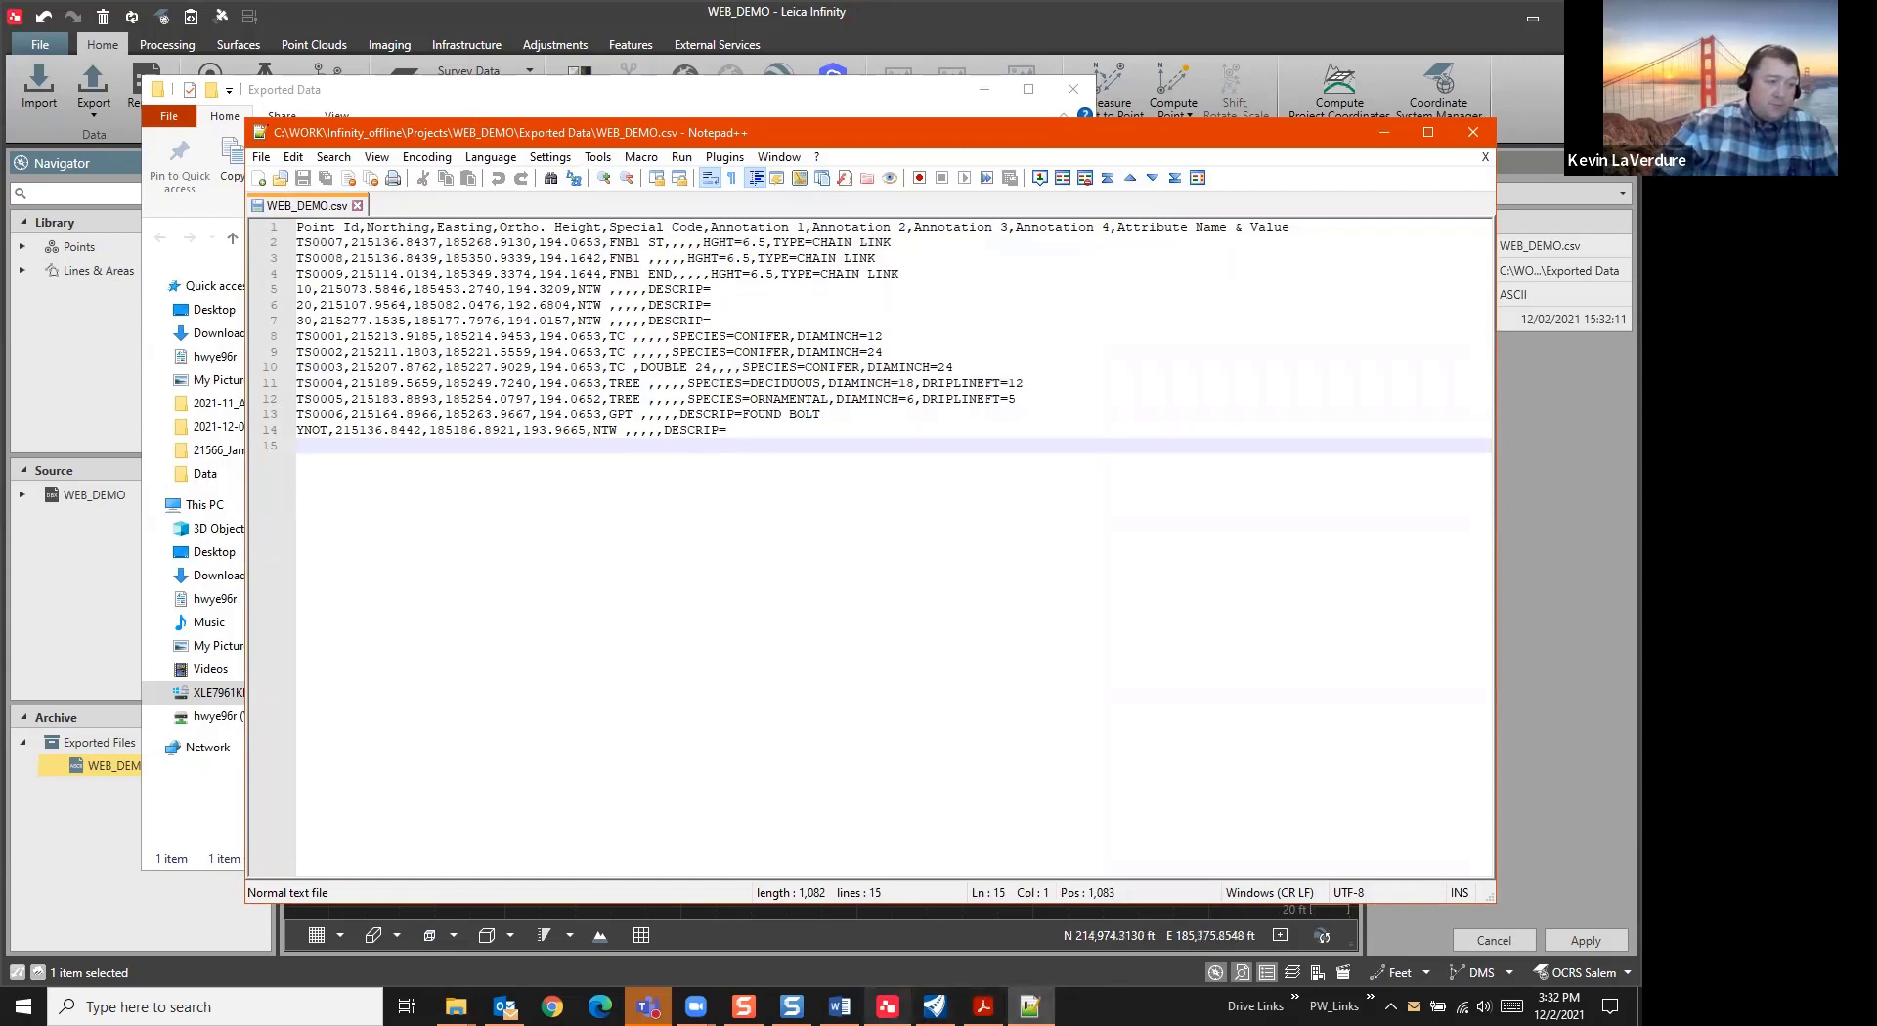
mouse_move(936, 1007)
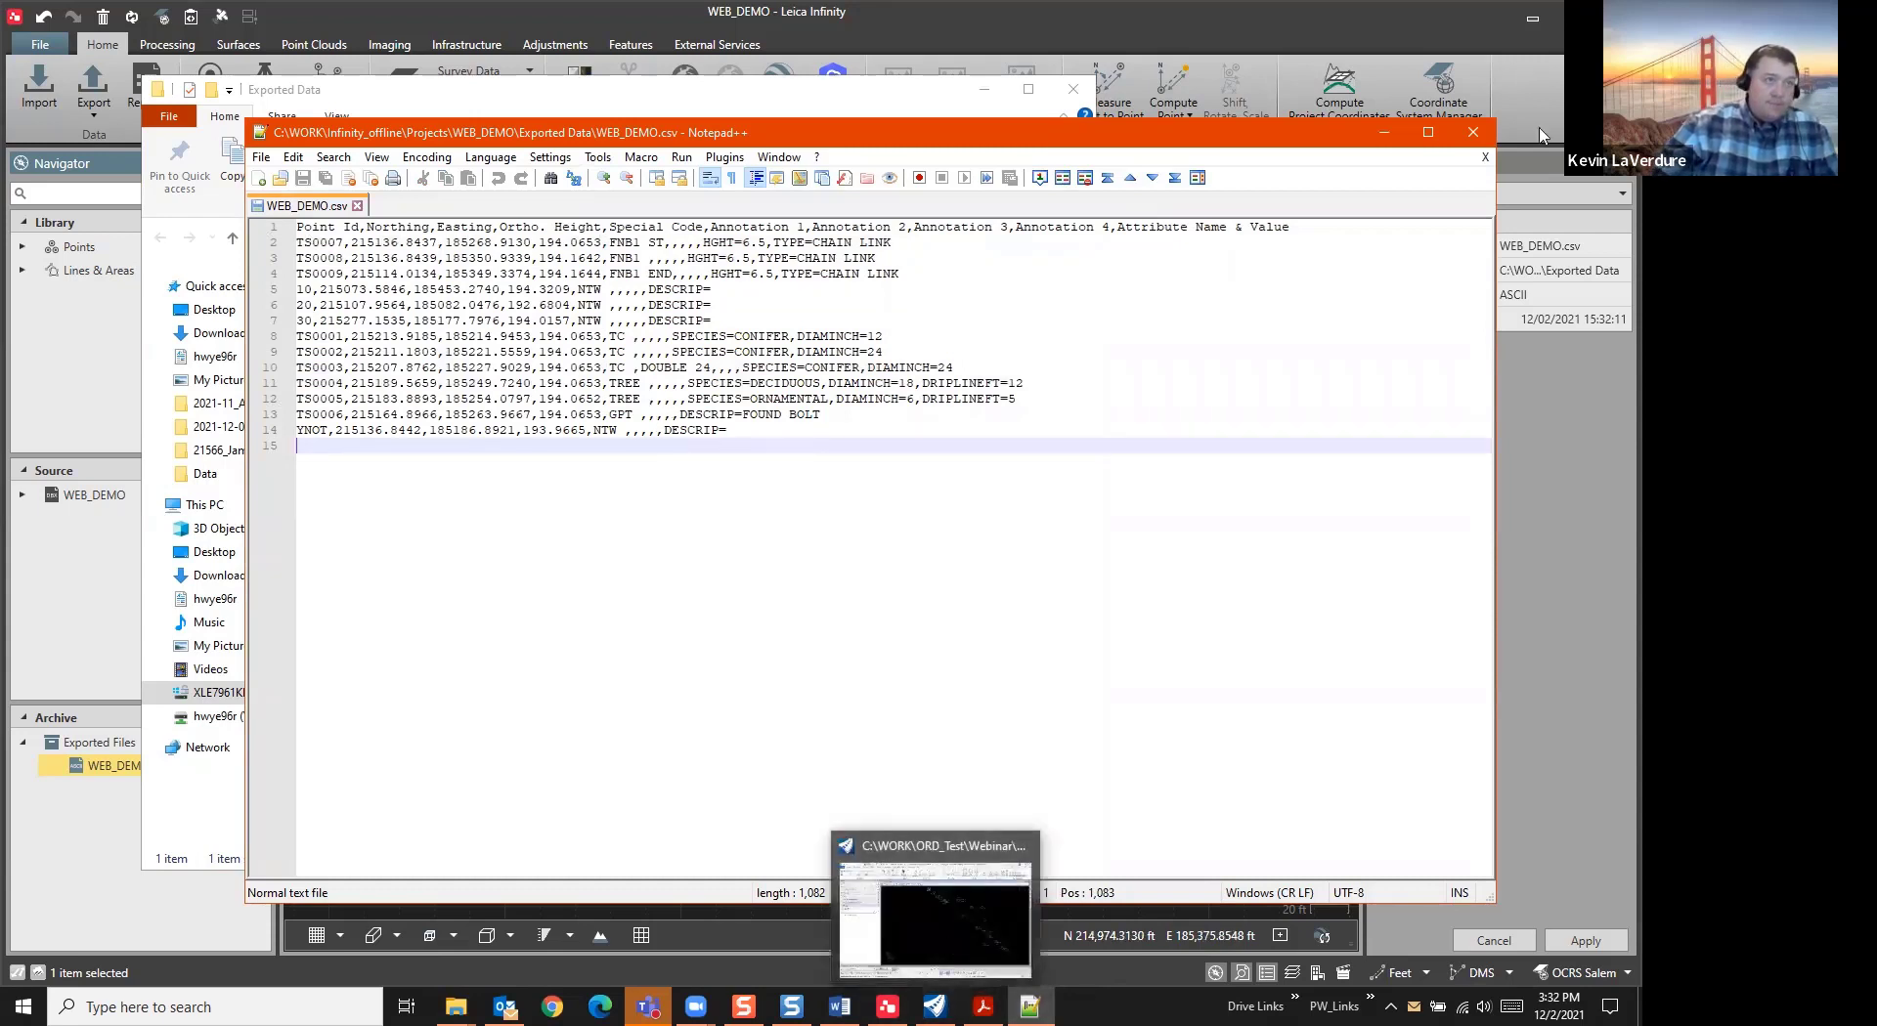
click(947, 943)
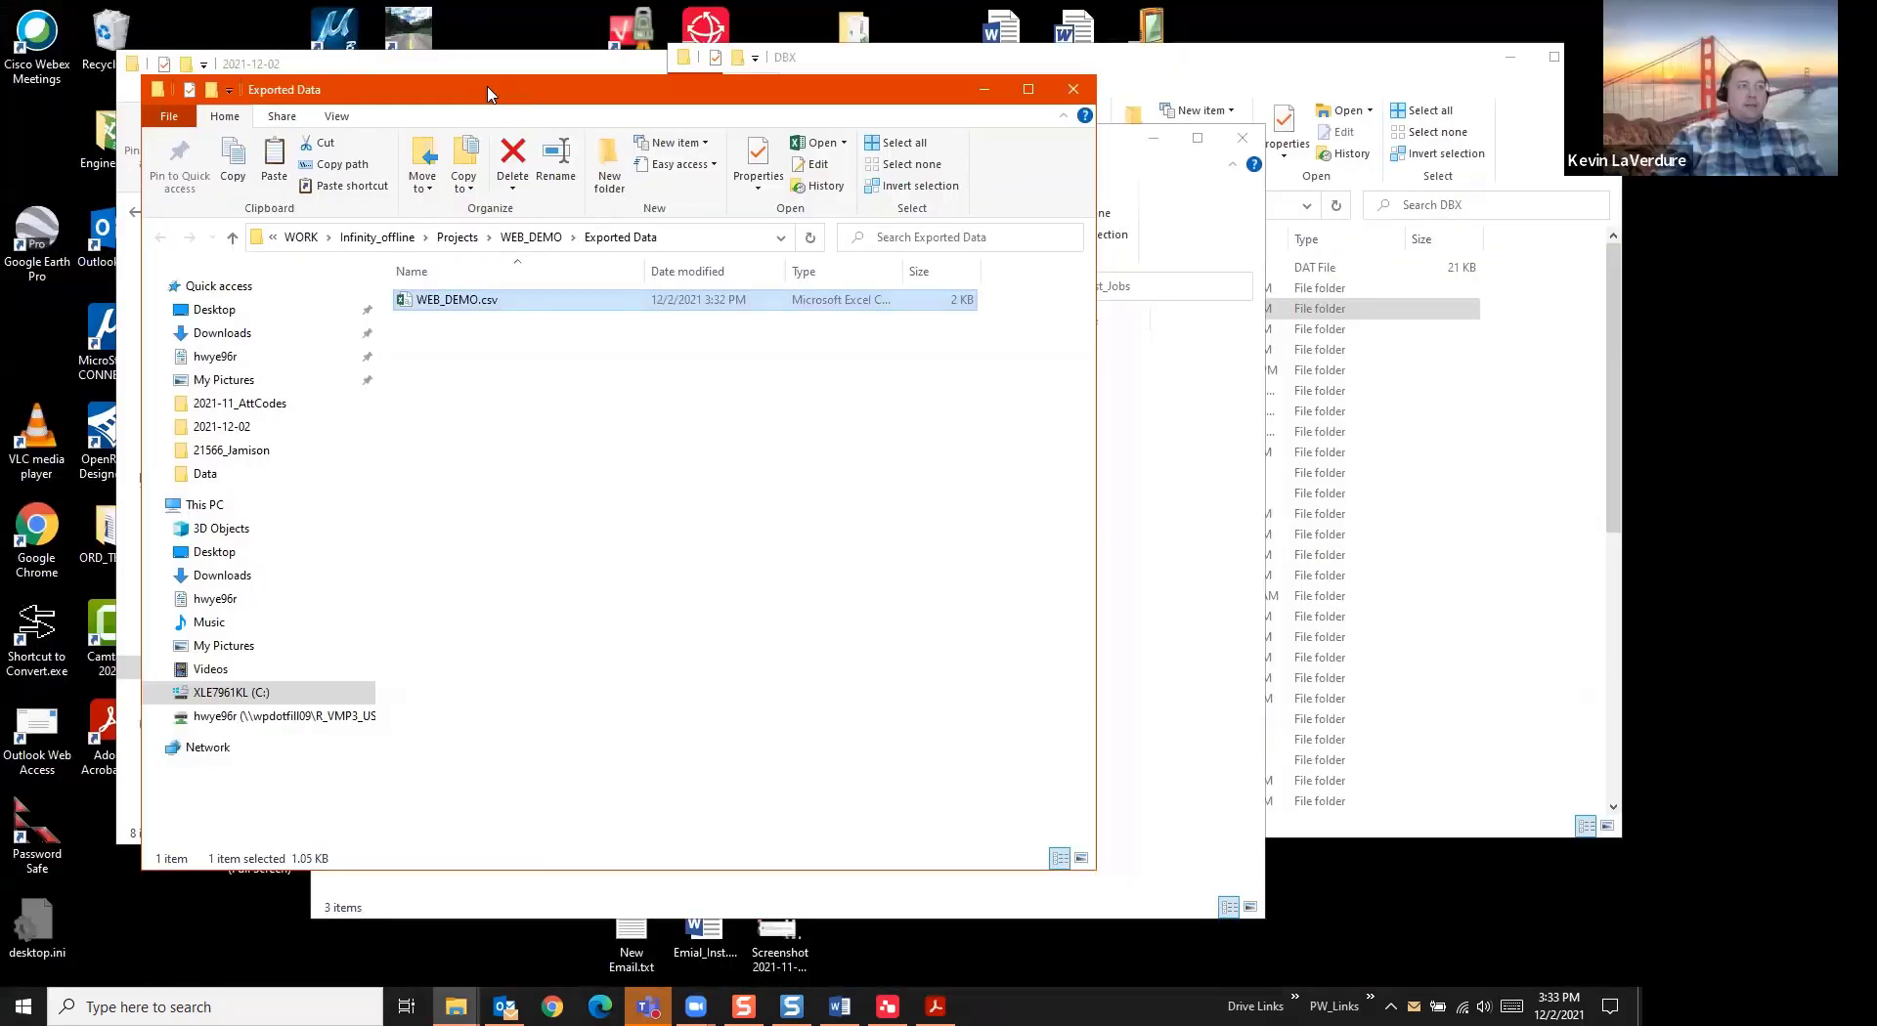
Move the Exported Data and 2021-12-02 folder windows aside and launch OpenRoads Designer from the desktop
drag(488, 87, 819, 119)
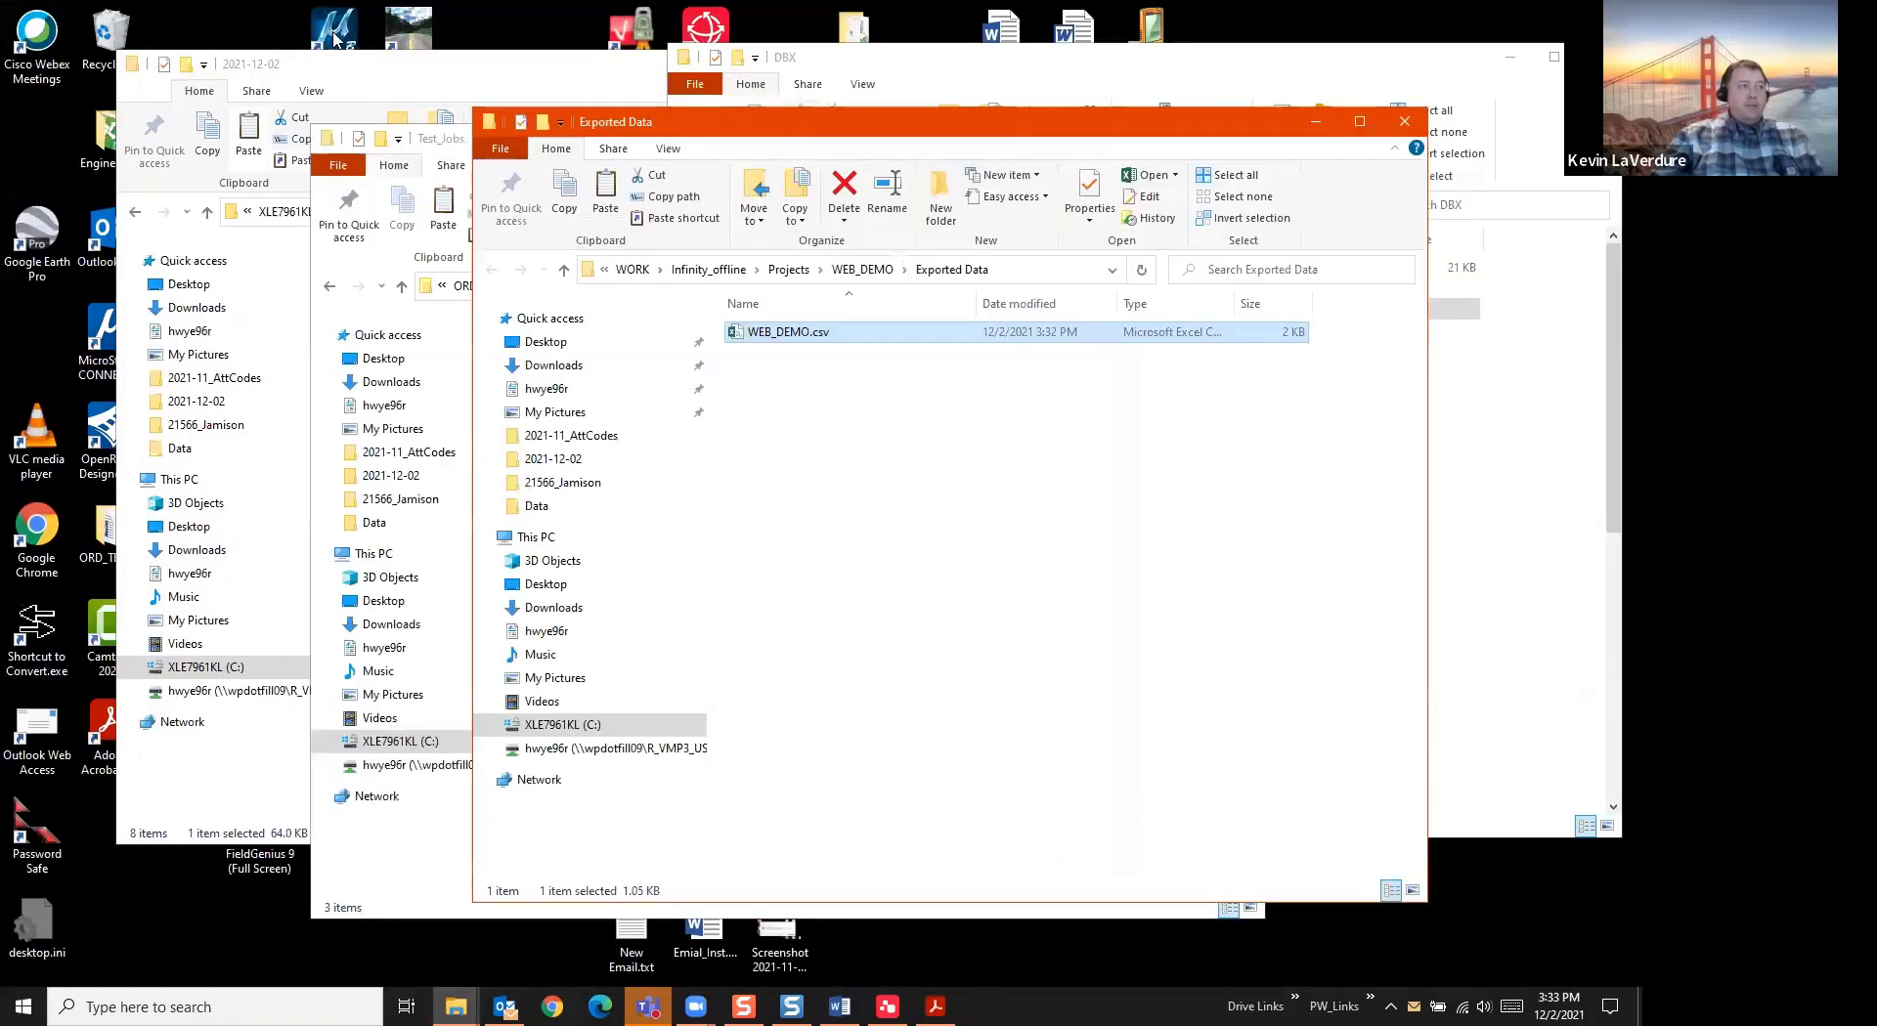
drag(370, 61, 532, 70)
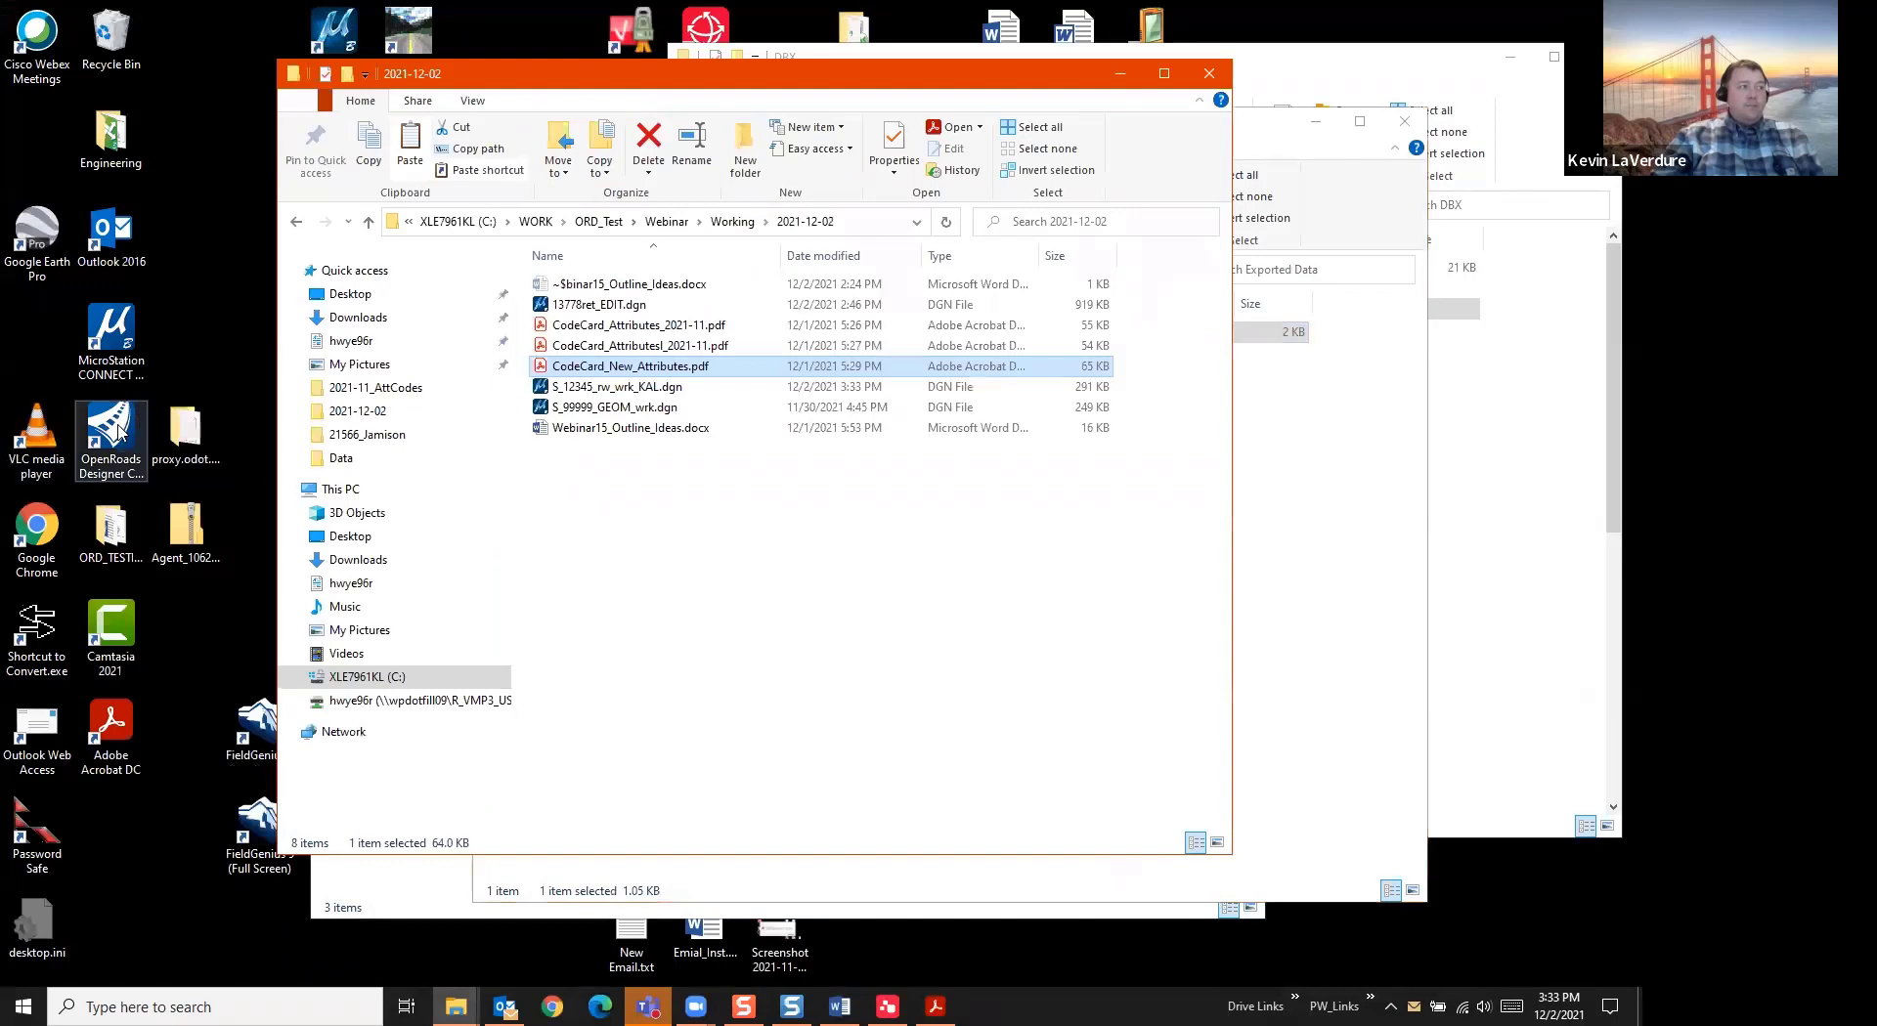
double_click(118, 430)
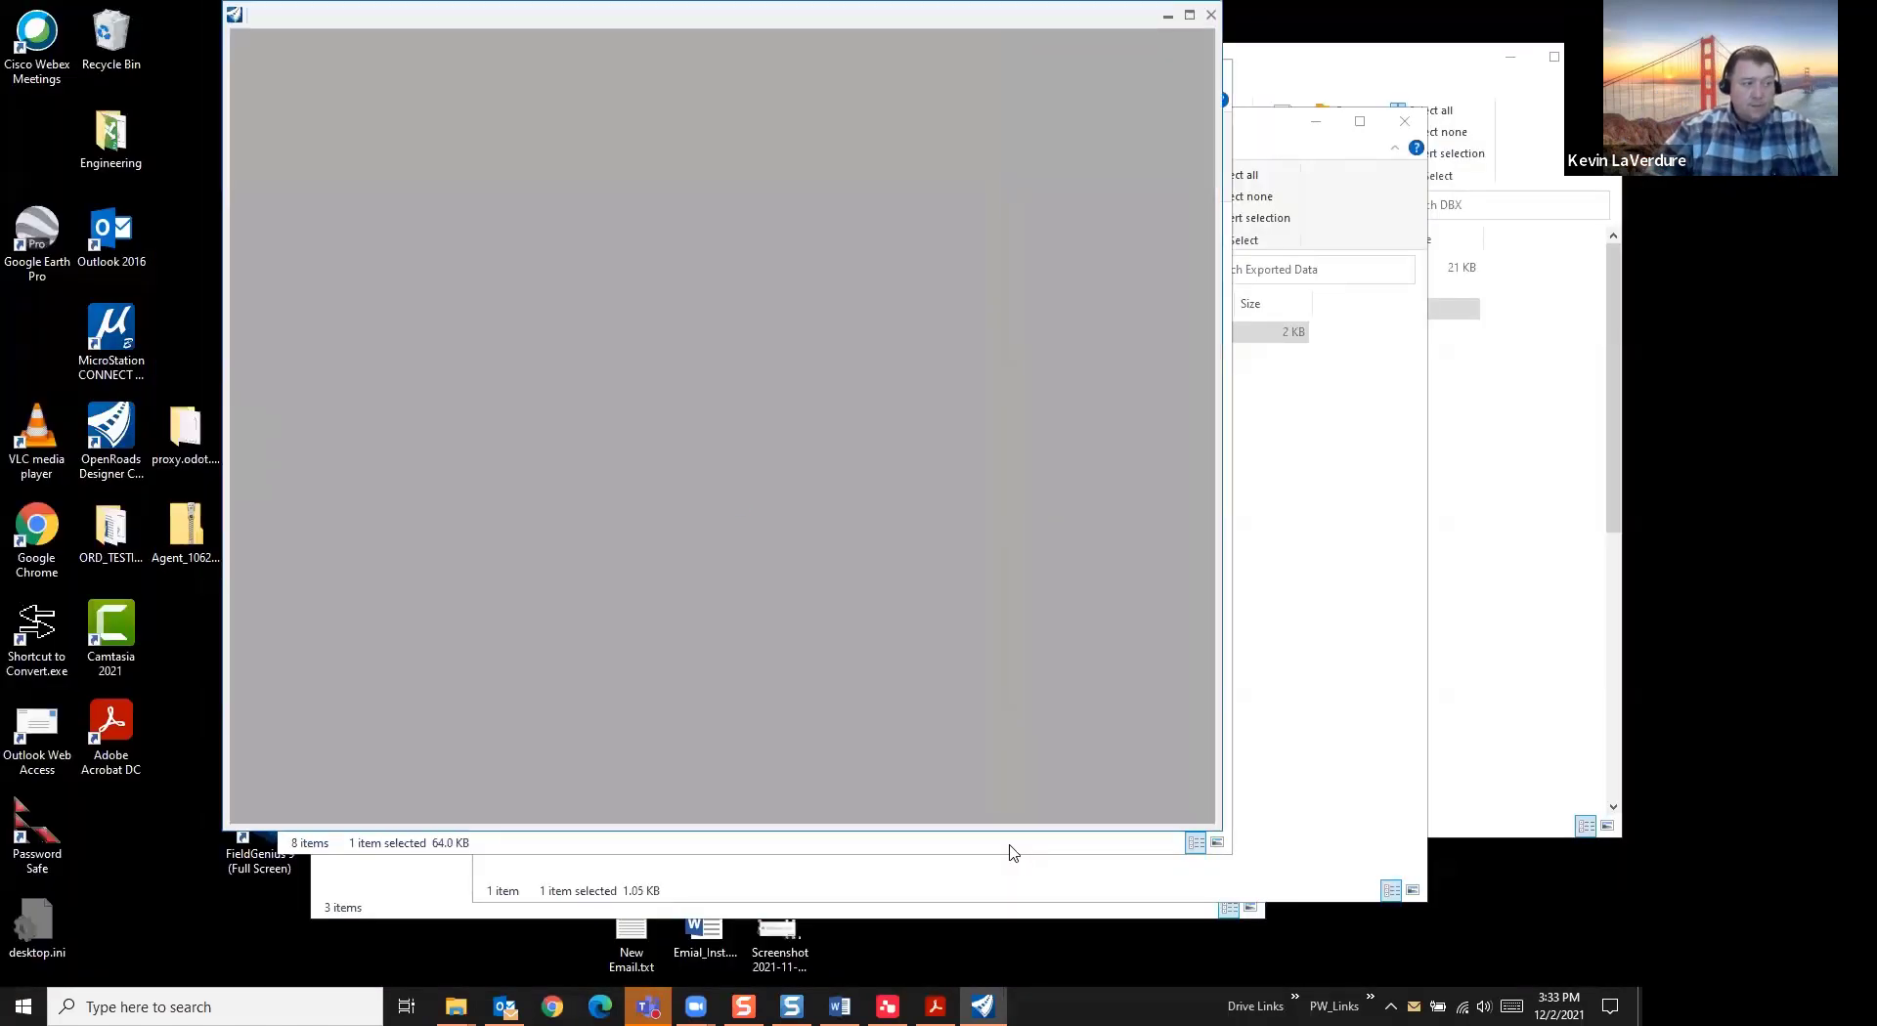
click(1008, 196)
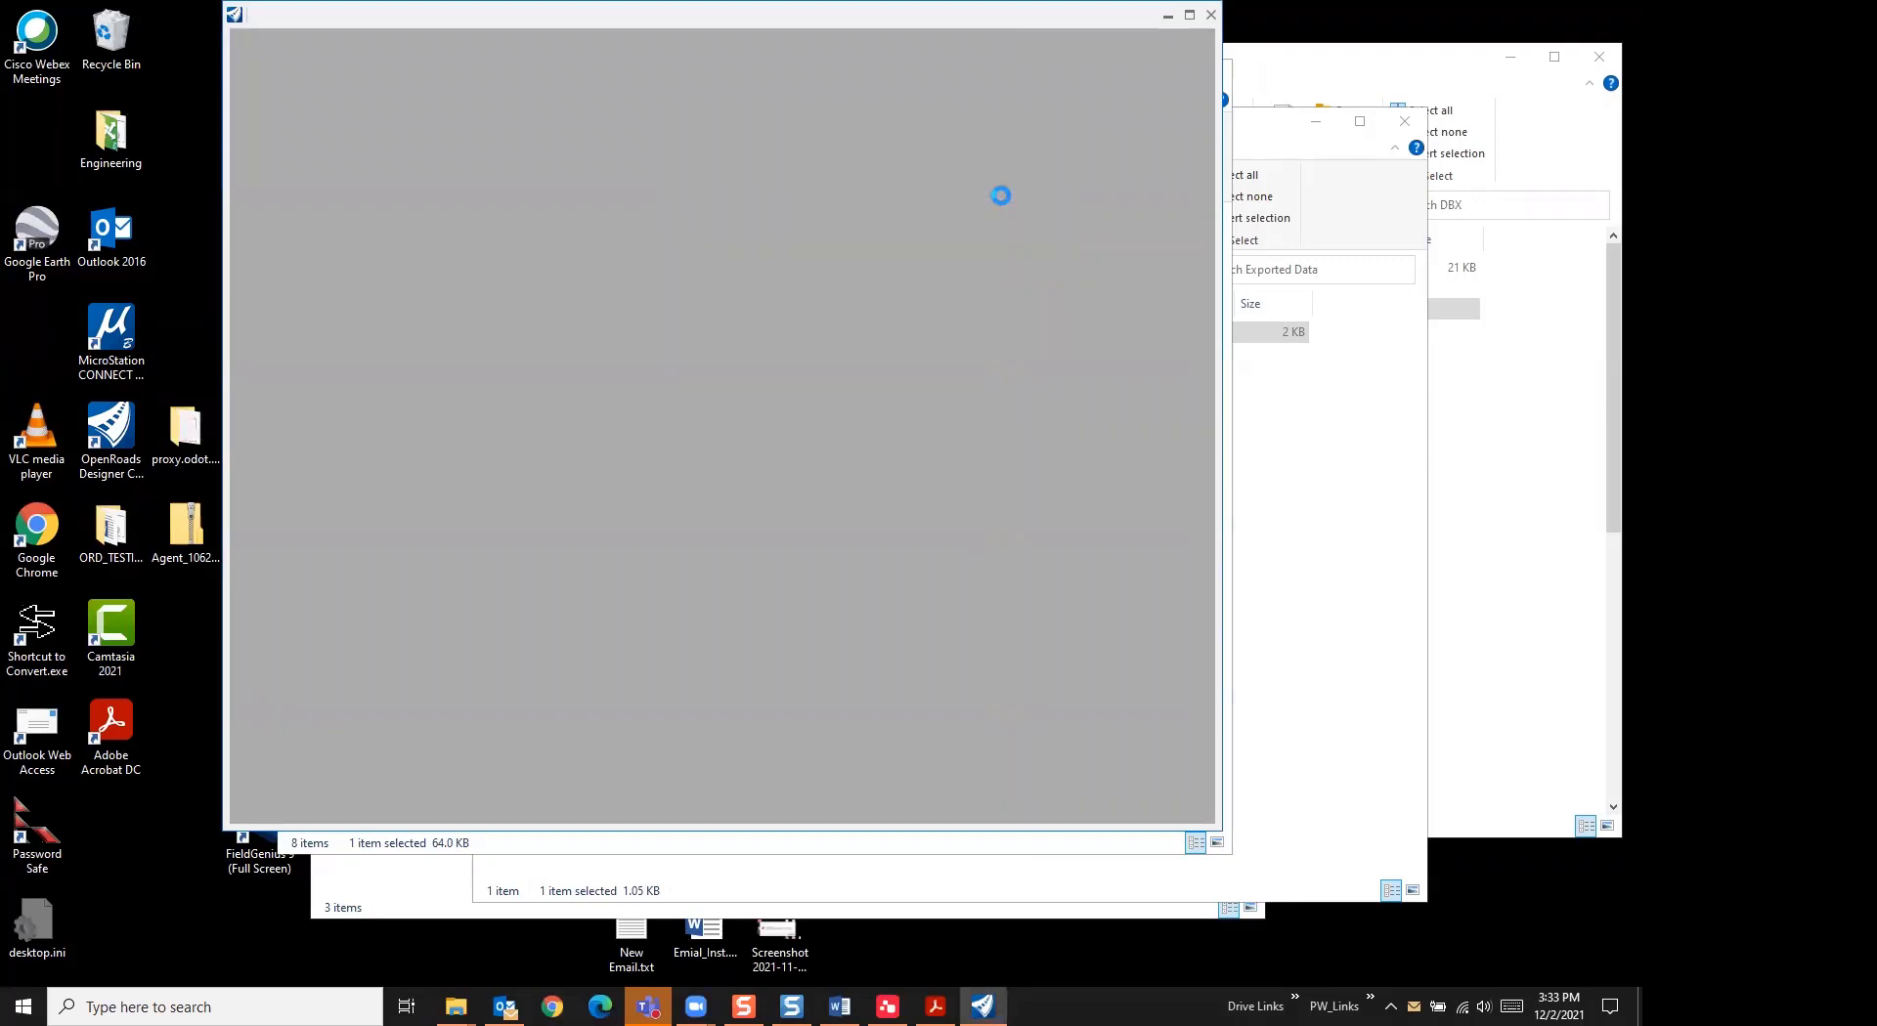
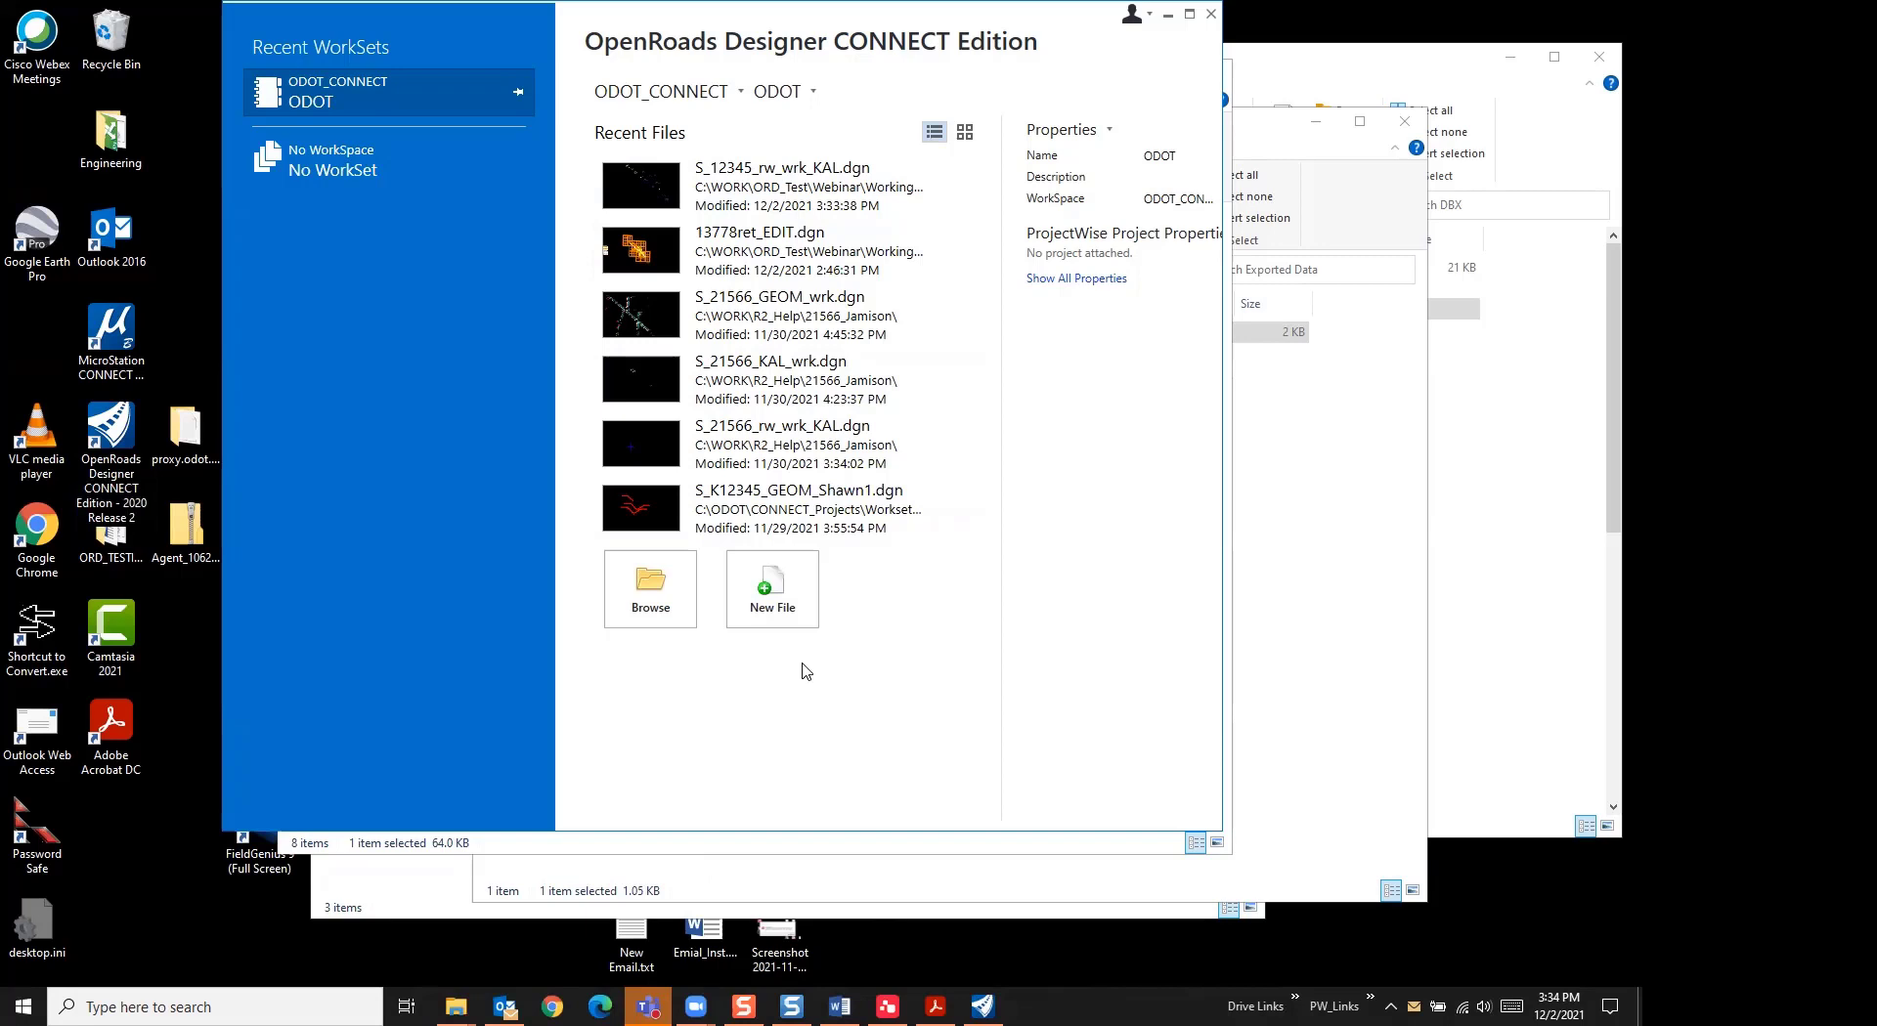
Create a new DGN file named WEBINAR in the 2021-12-02 folder, using Seed3D.dgn as the seed
click(772, 590)
click(1200, 737)
click(1219, 767)
click(1201, 737)
click(860, 754)
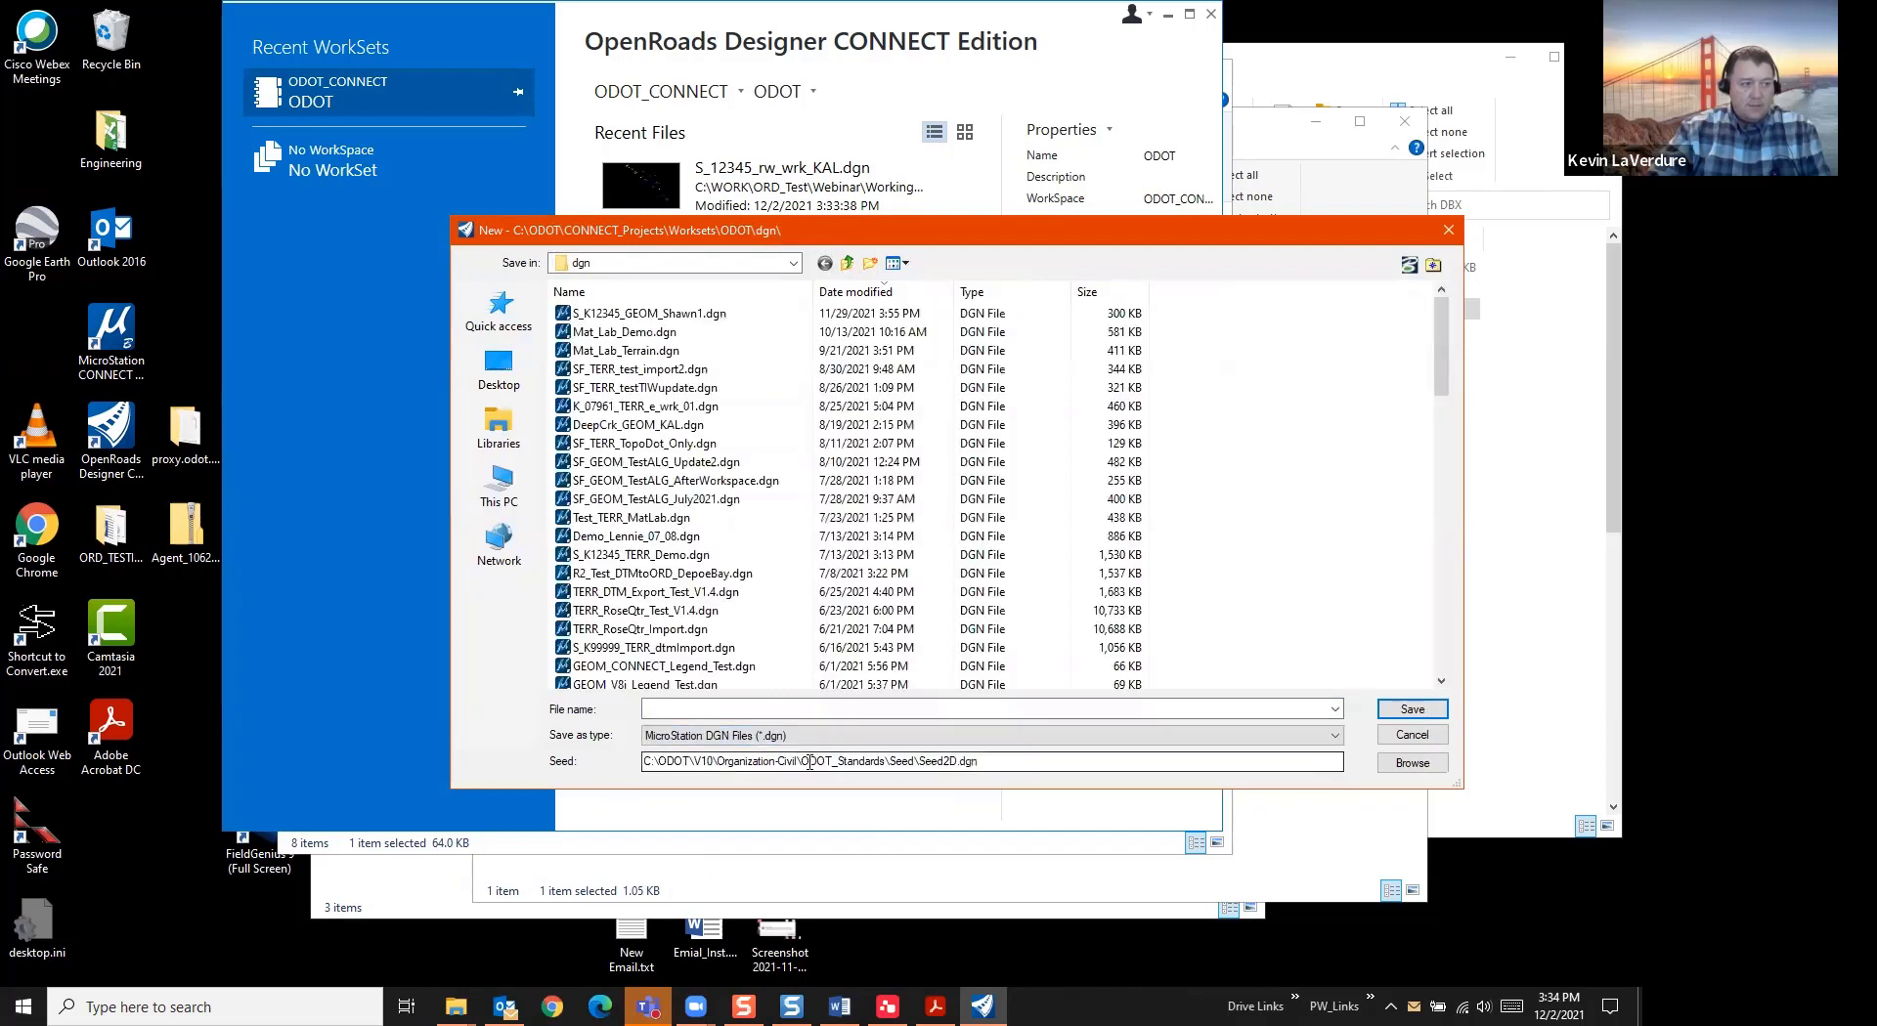
click(1412, 762)
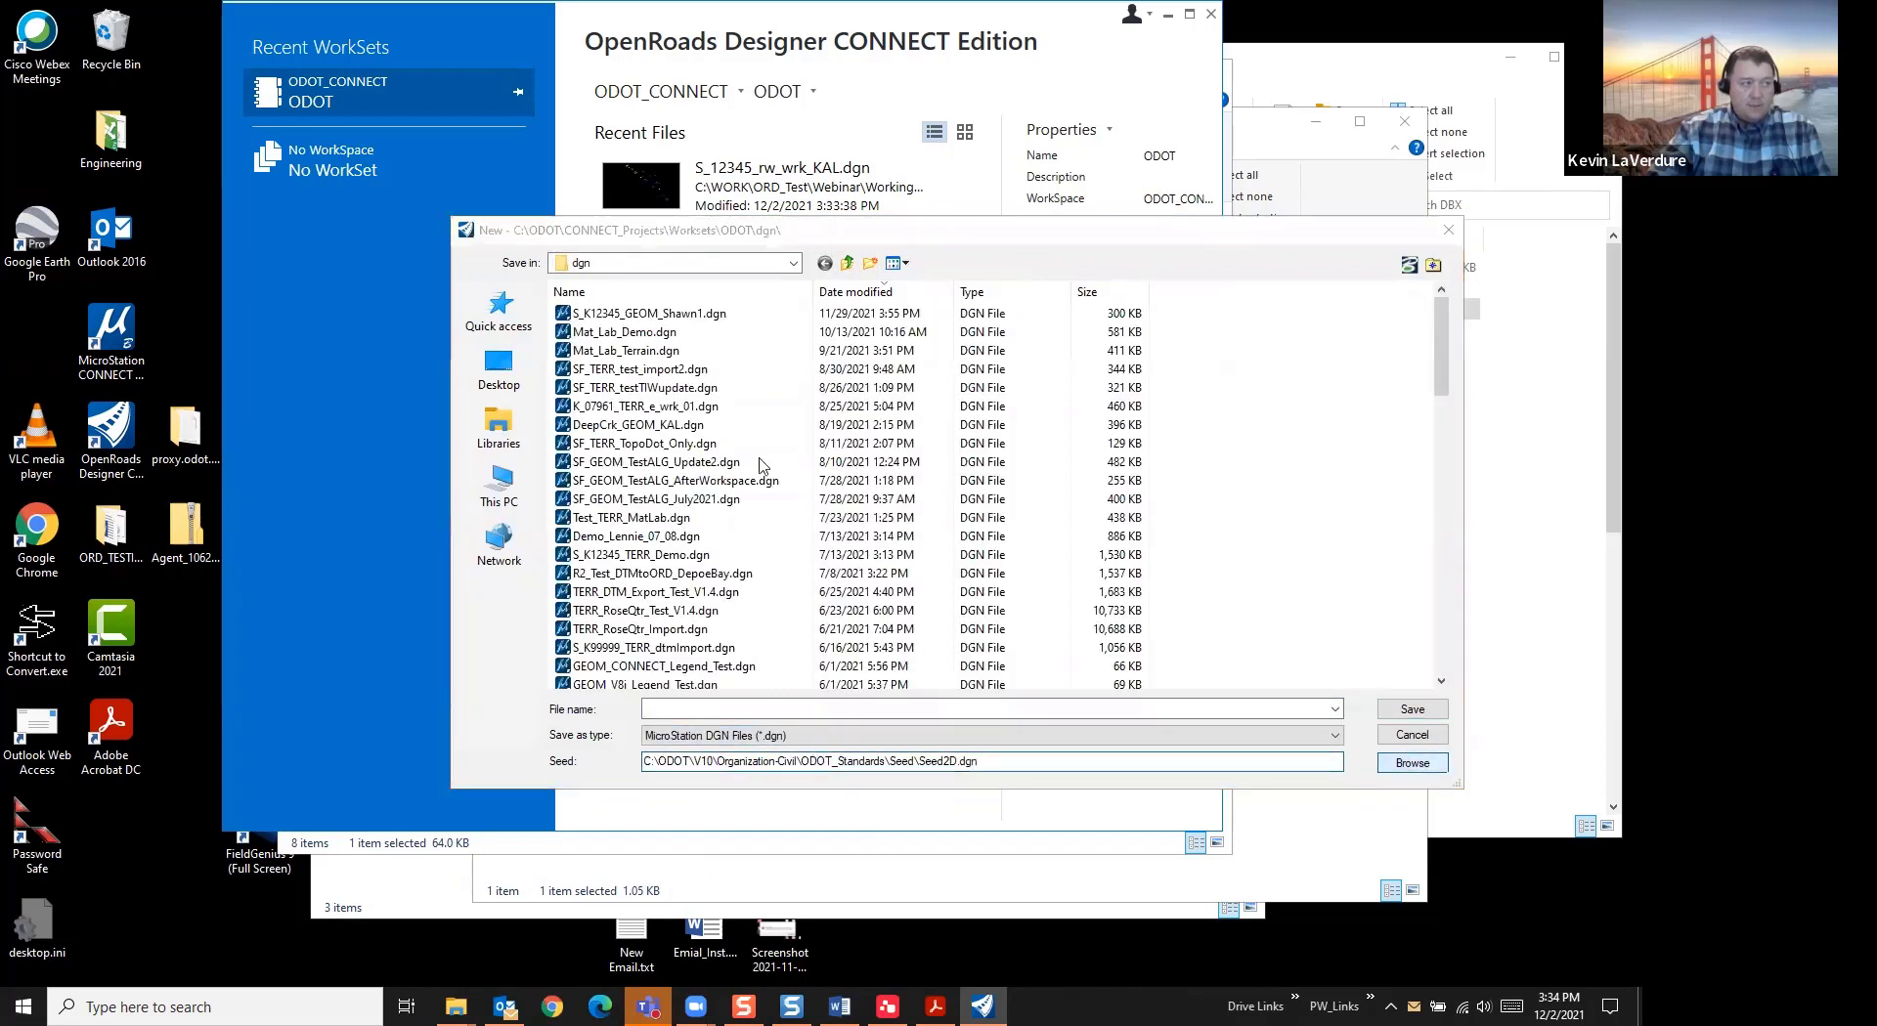
click(453, 226)
click(1078, 408)
click(692, 710)
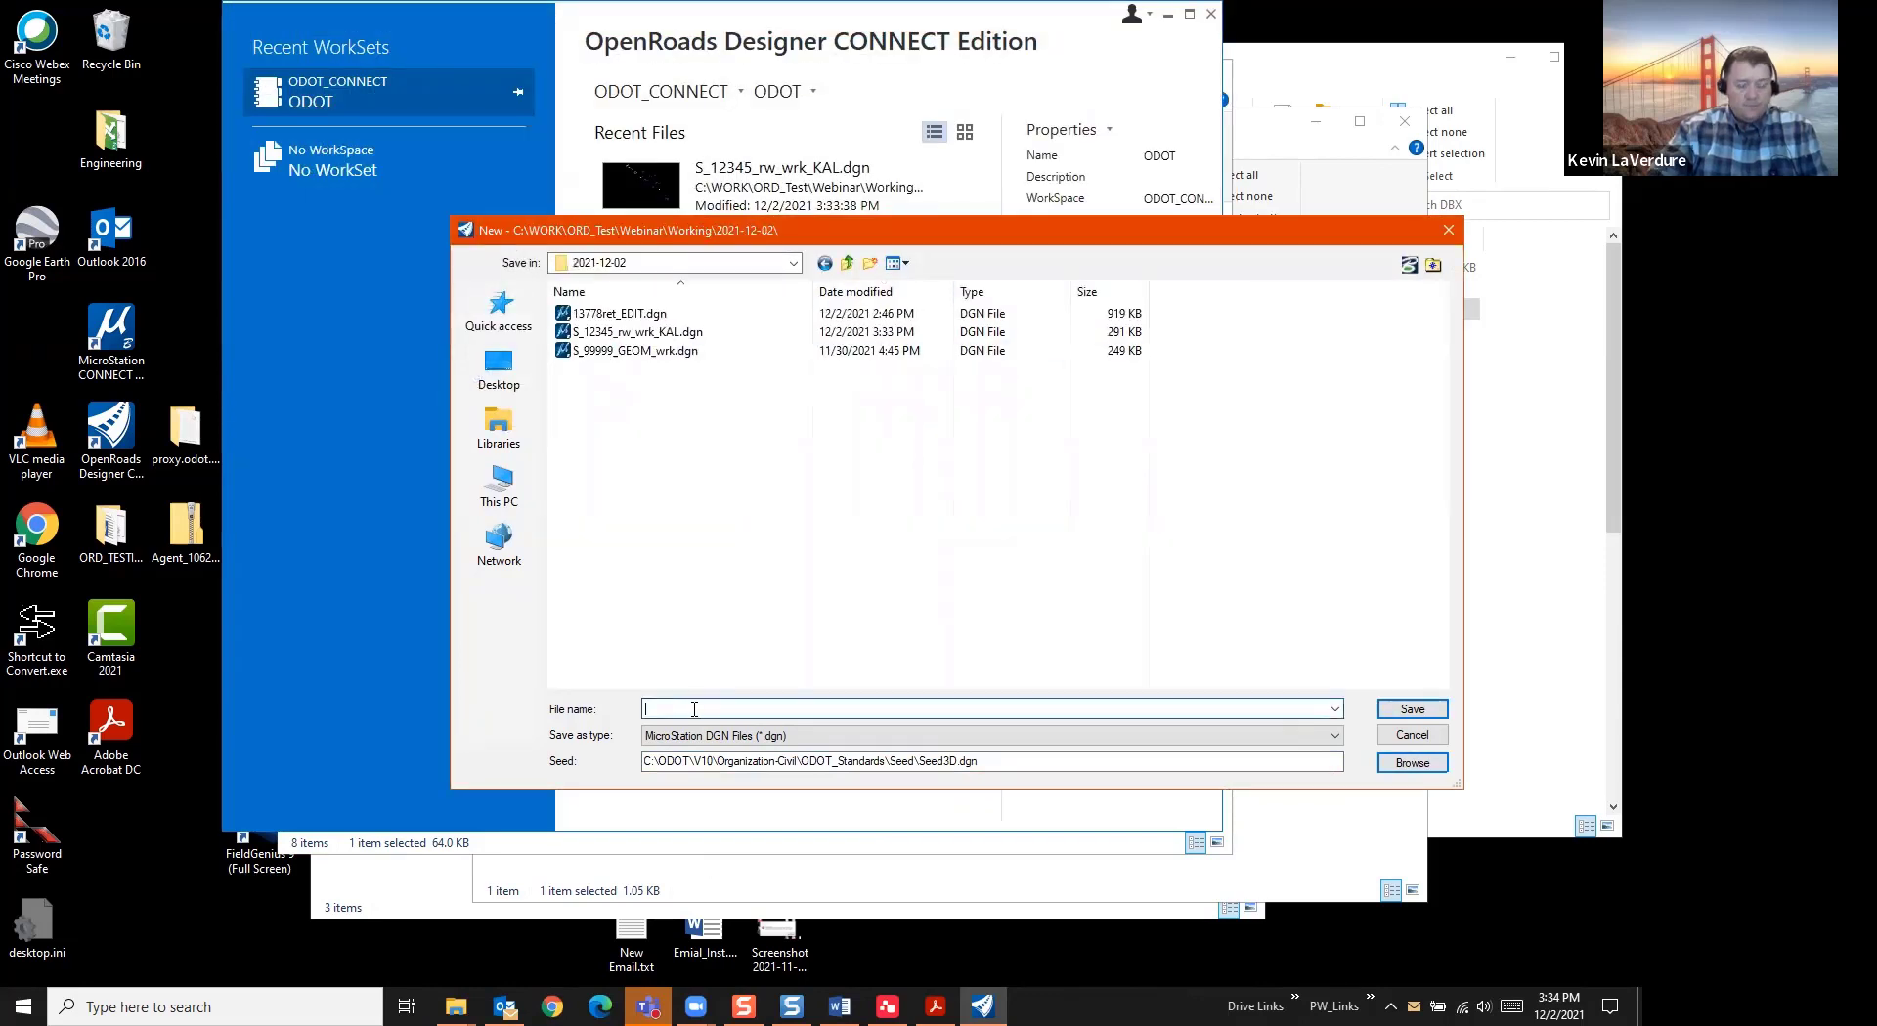
text(WEBINAR)
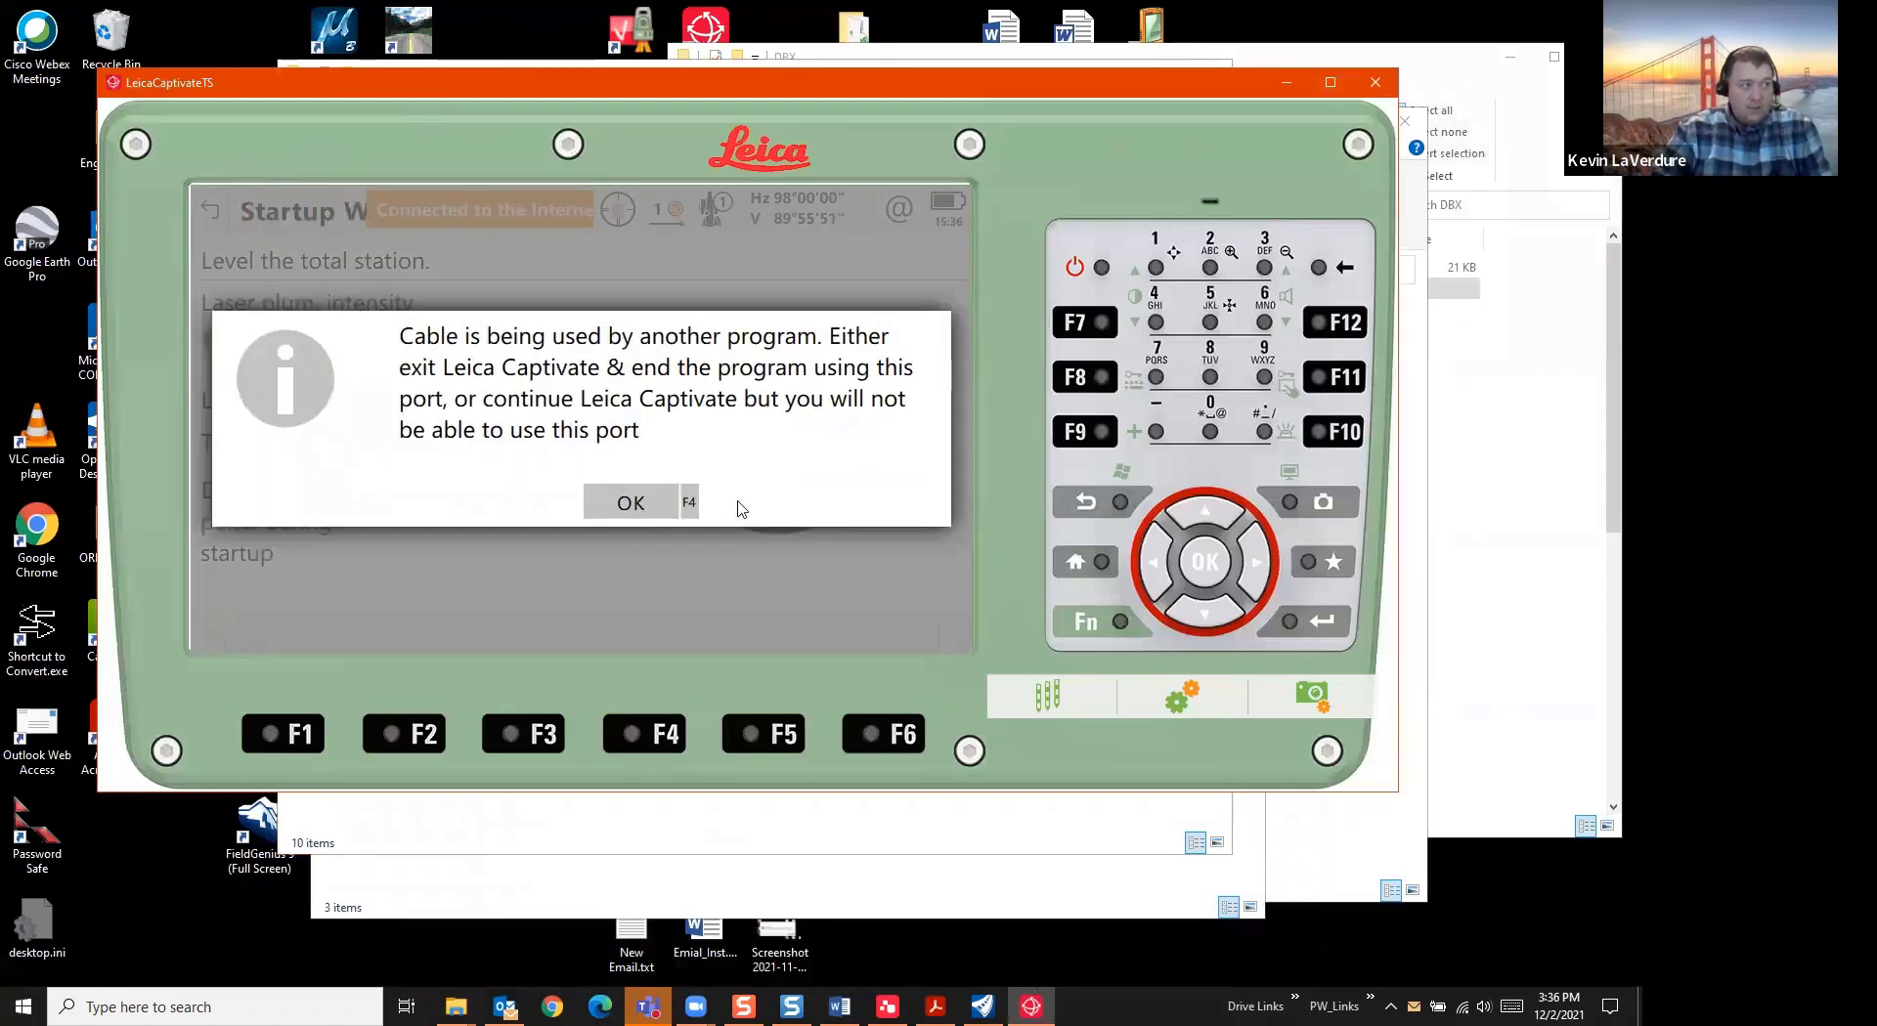
In Leica Captivate, dismiss the cable notice, bring up the WEB_DEMO job's measuring screen and show its point codes
click(630, 502)
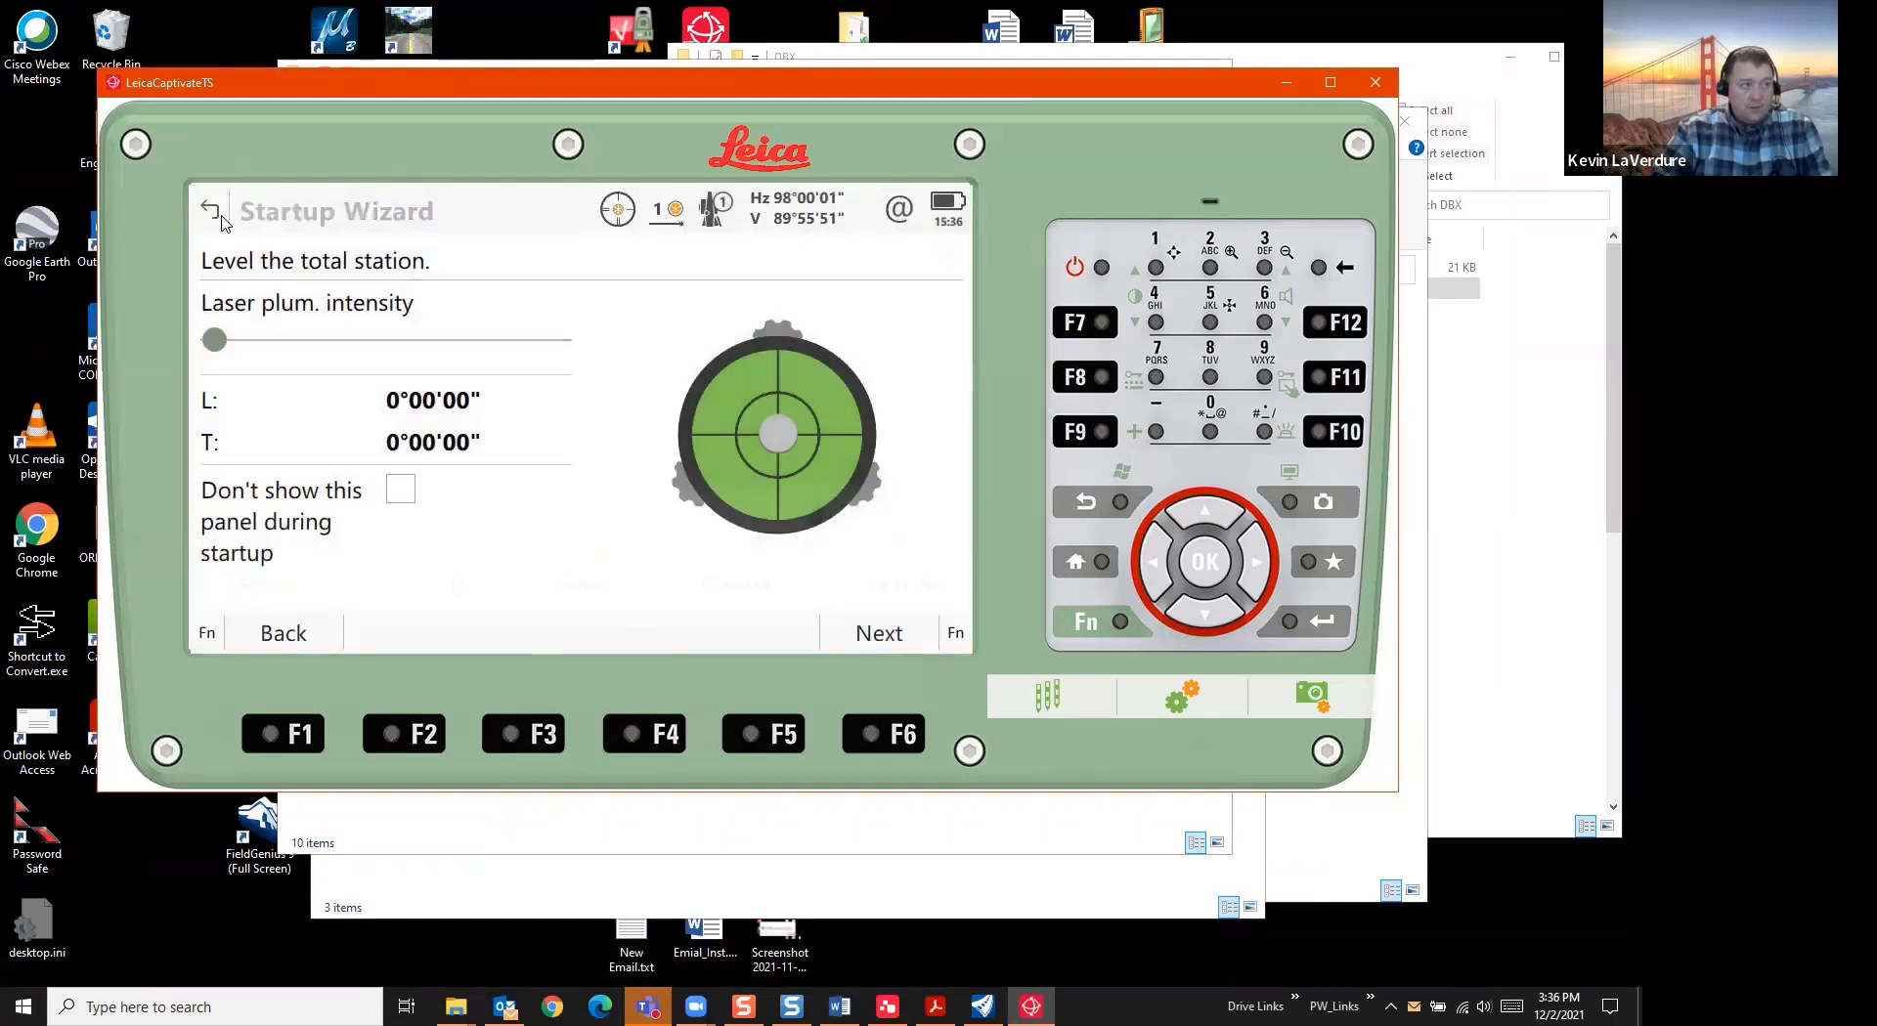
click(723, 562)
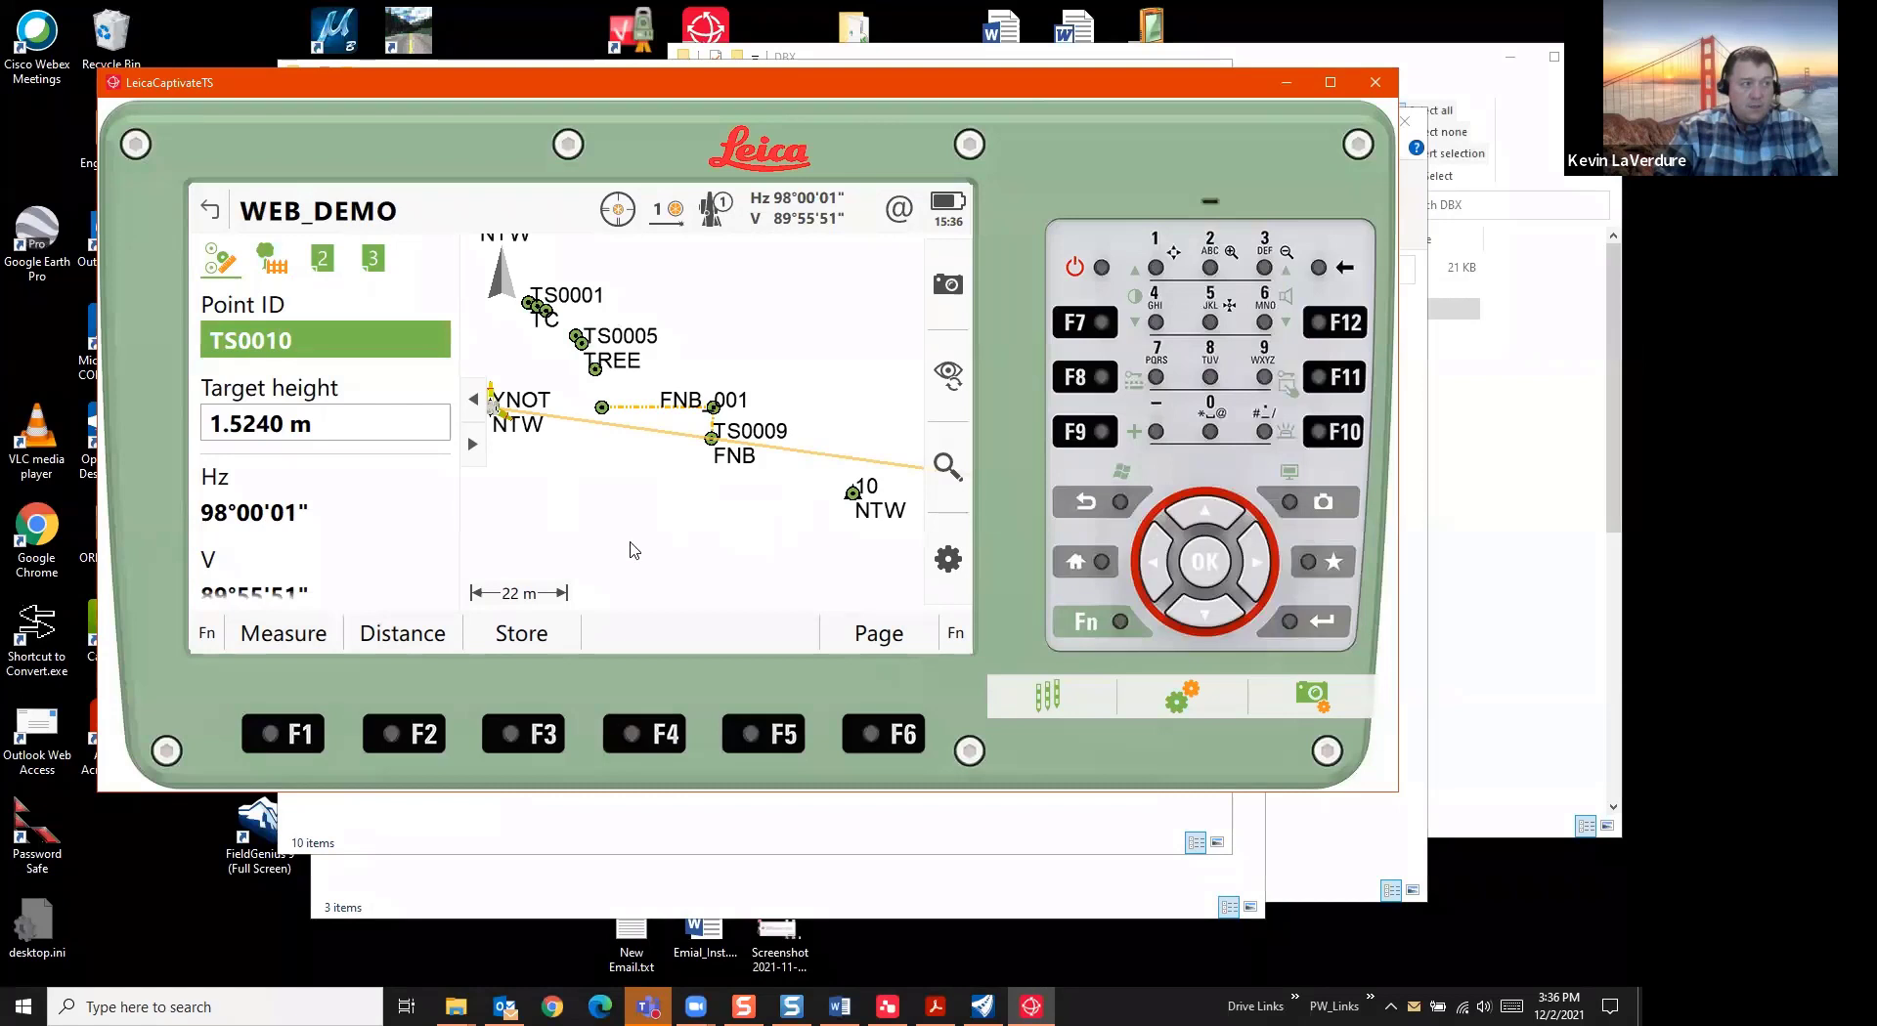
click(274, 258)
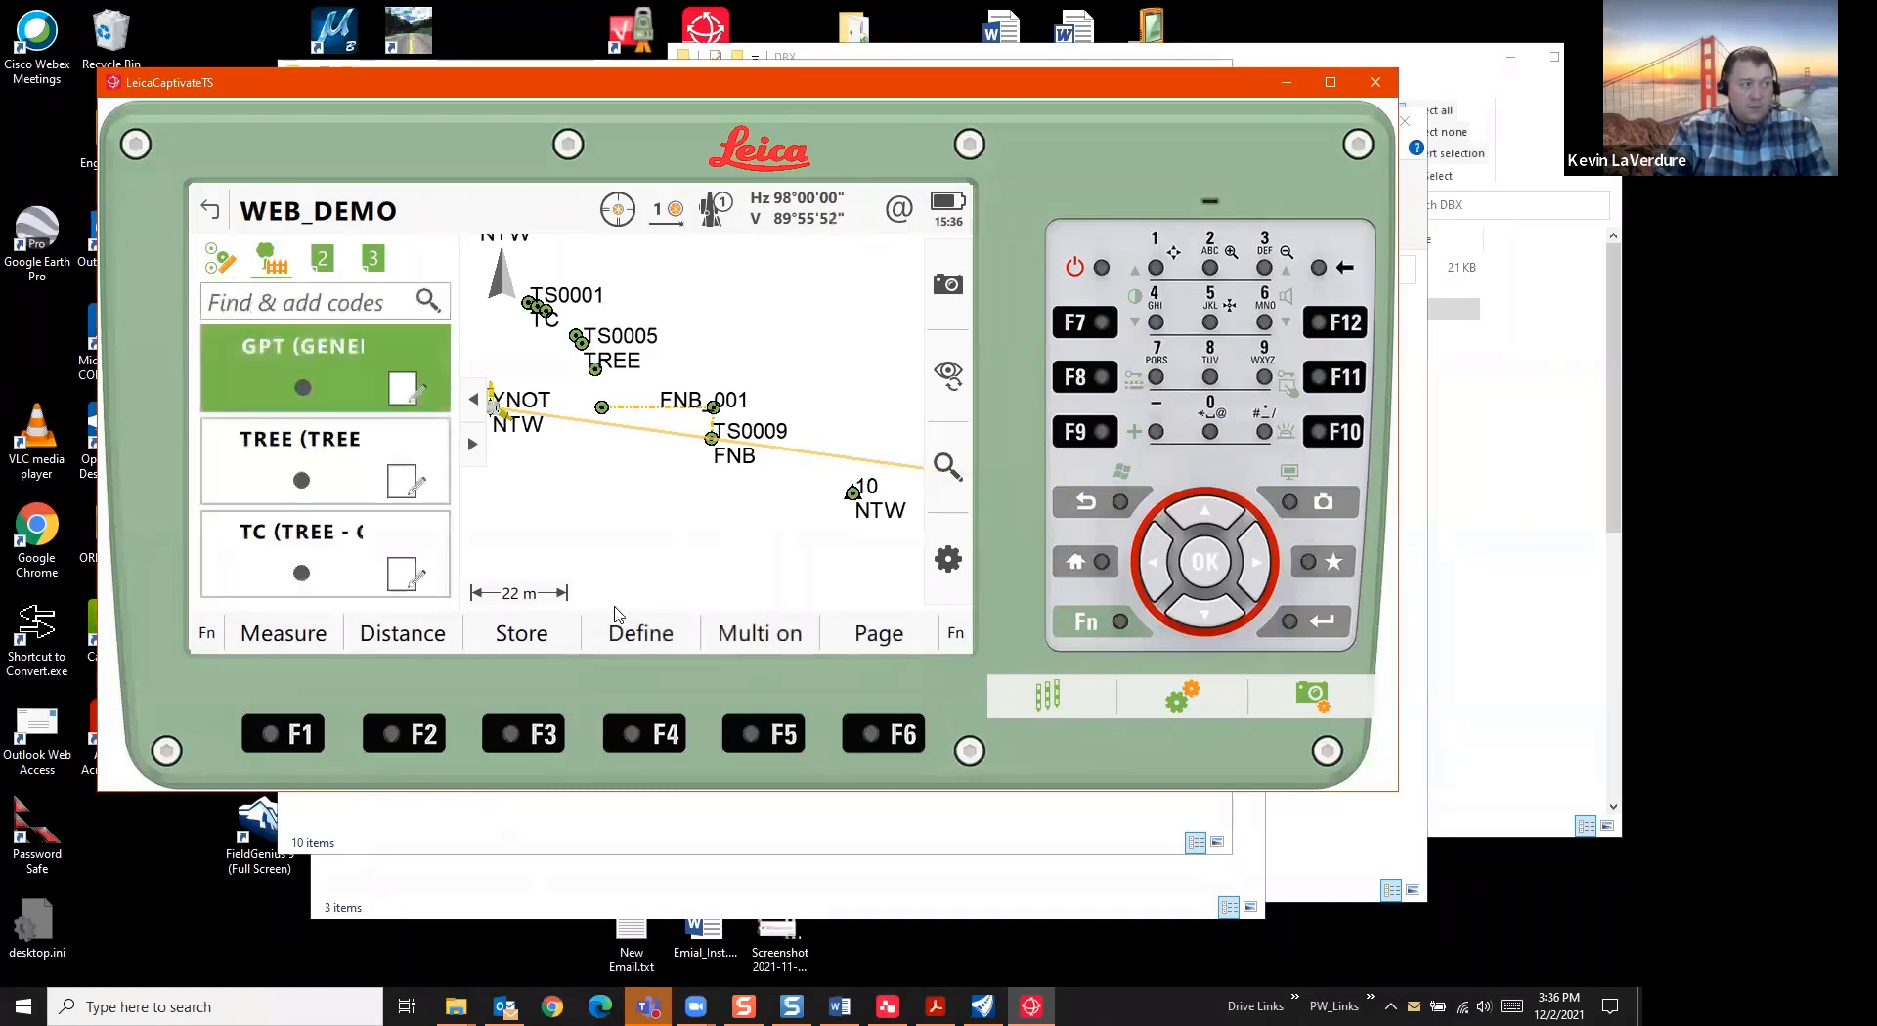
Set the simulated total station's horizontal angle to 120 degrees and apply it
click(1048, 698)
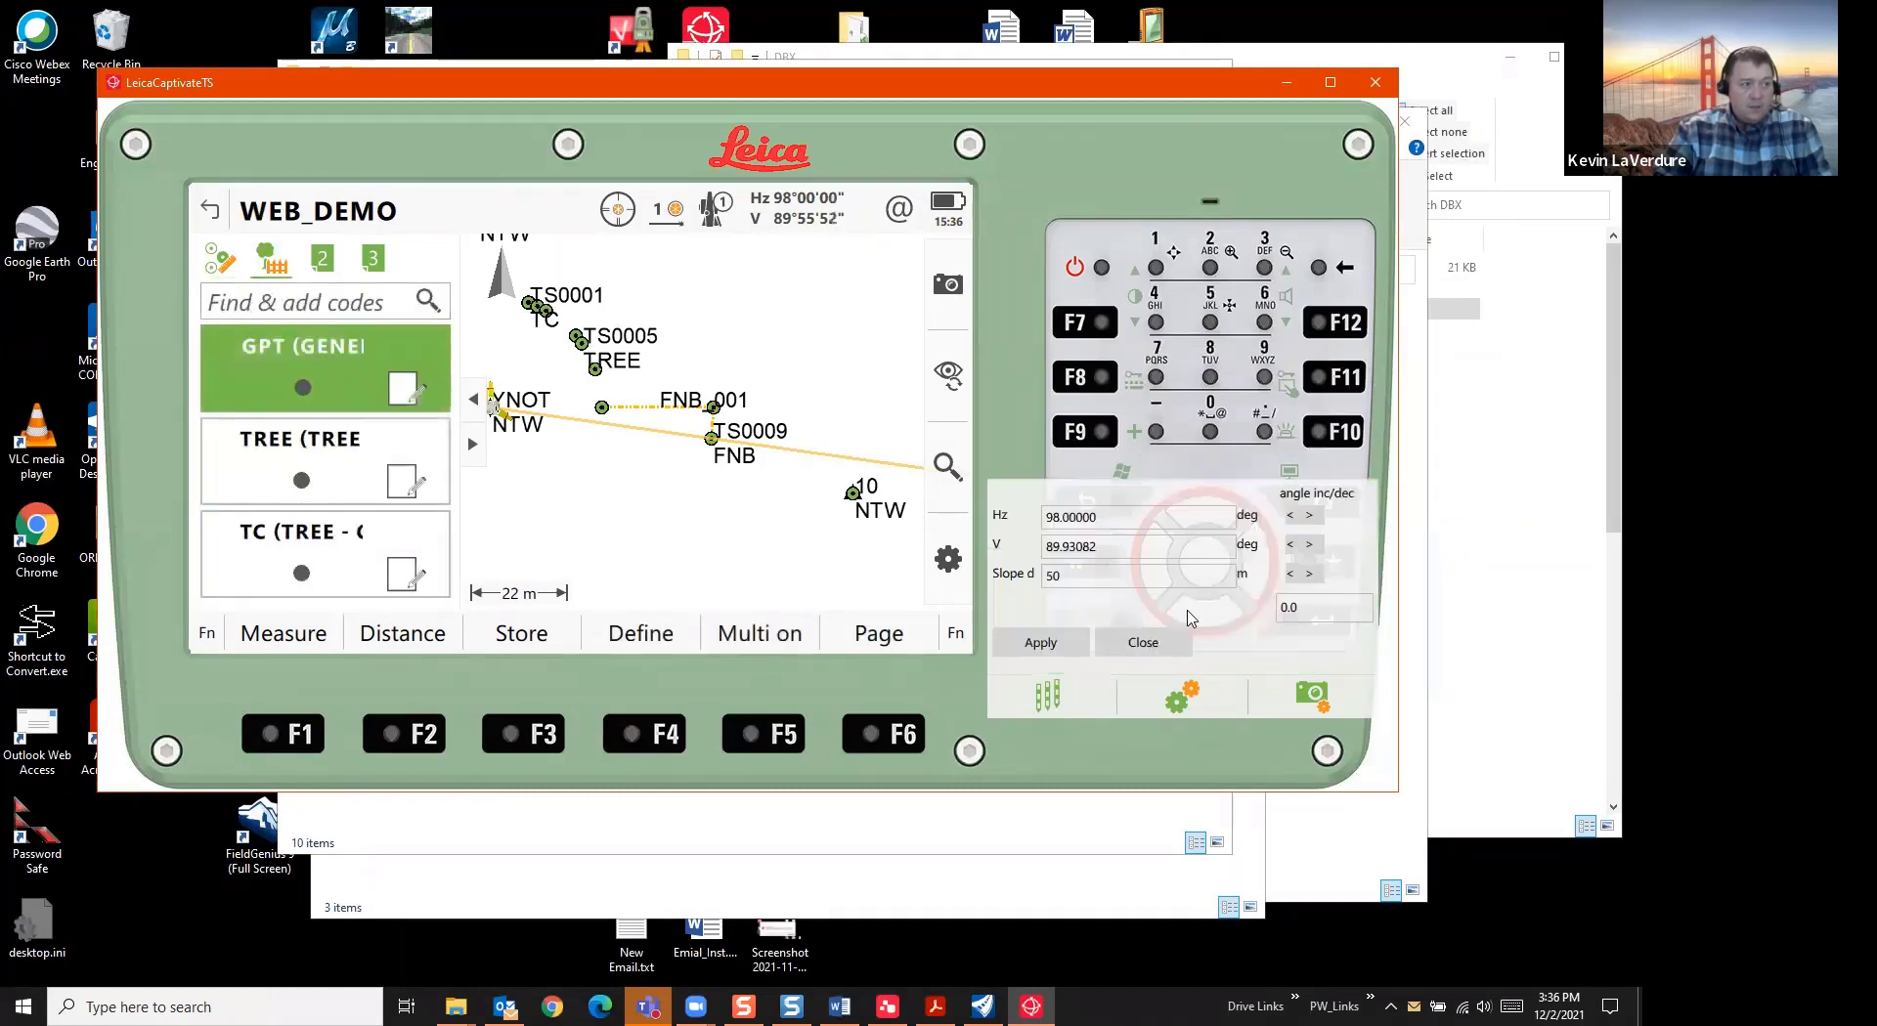
click(1126, 523)
key(BackSpace)
key(BackSpace)
key(BackSpace)
key(BackSpace)
key(BackSpace)
key(BackSpace)
key(BackSpace)
key(BackSpace)
text(120)
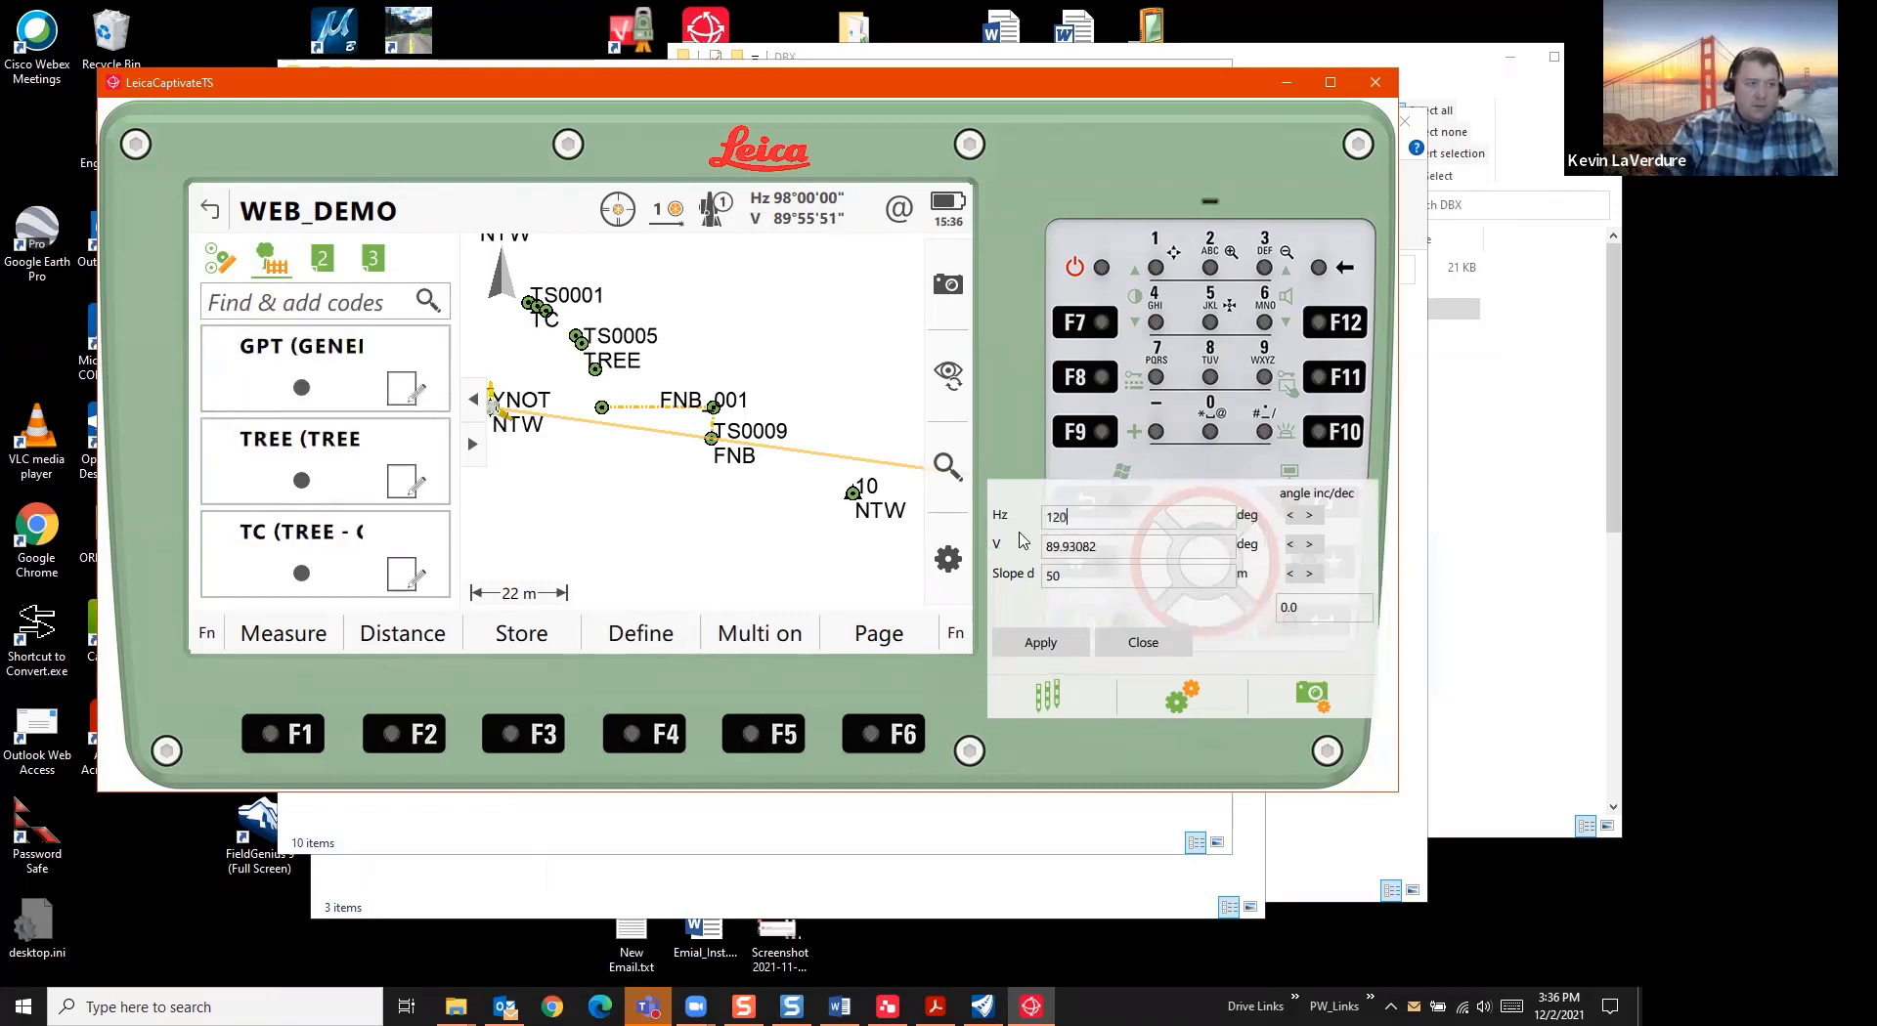
click(1036, 643)
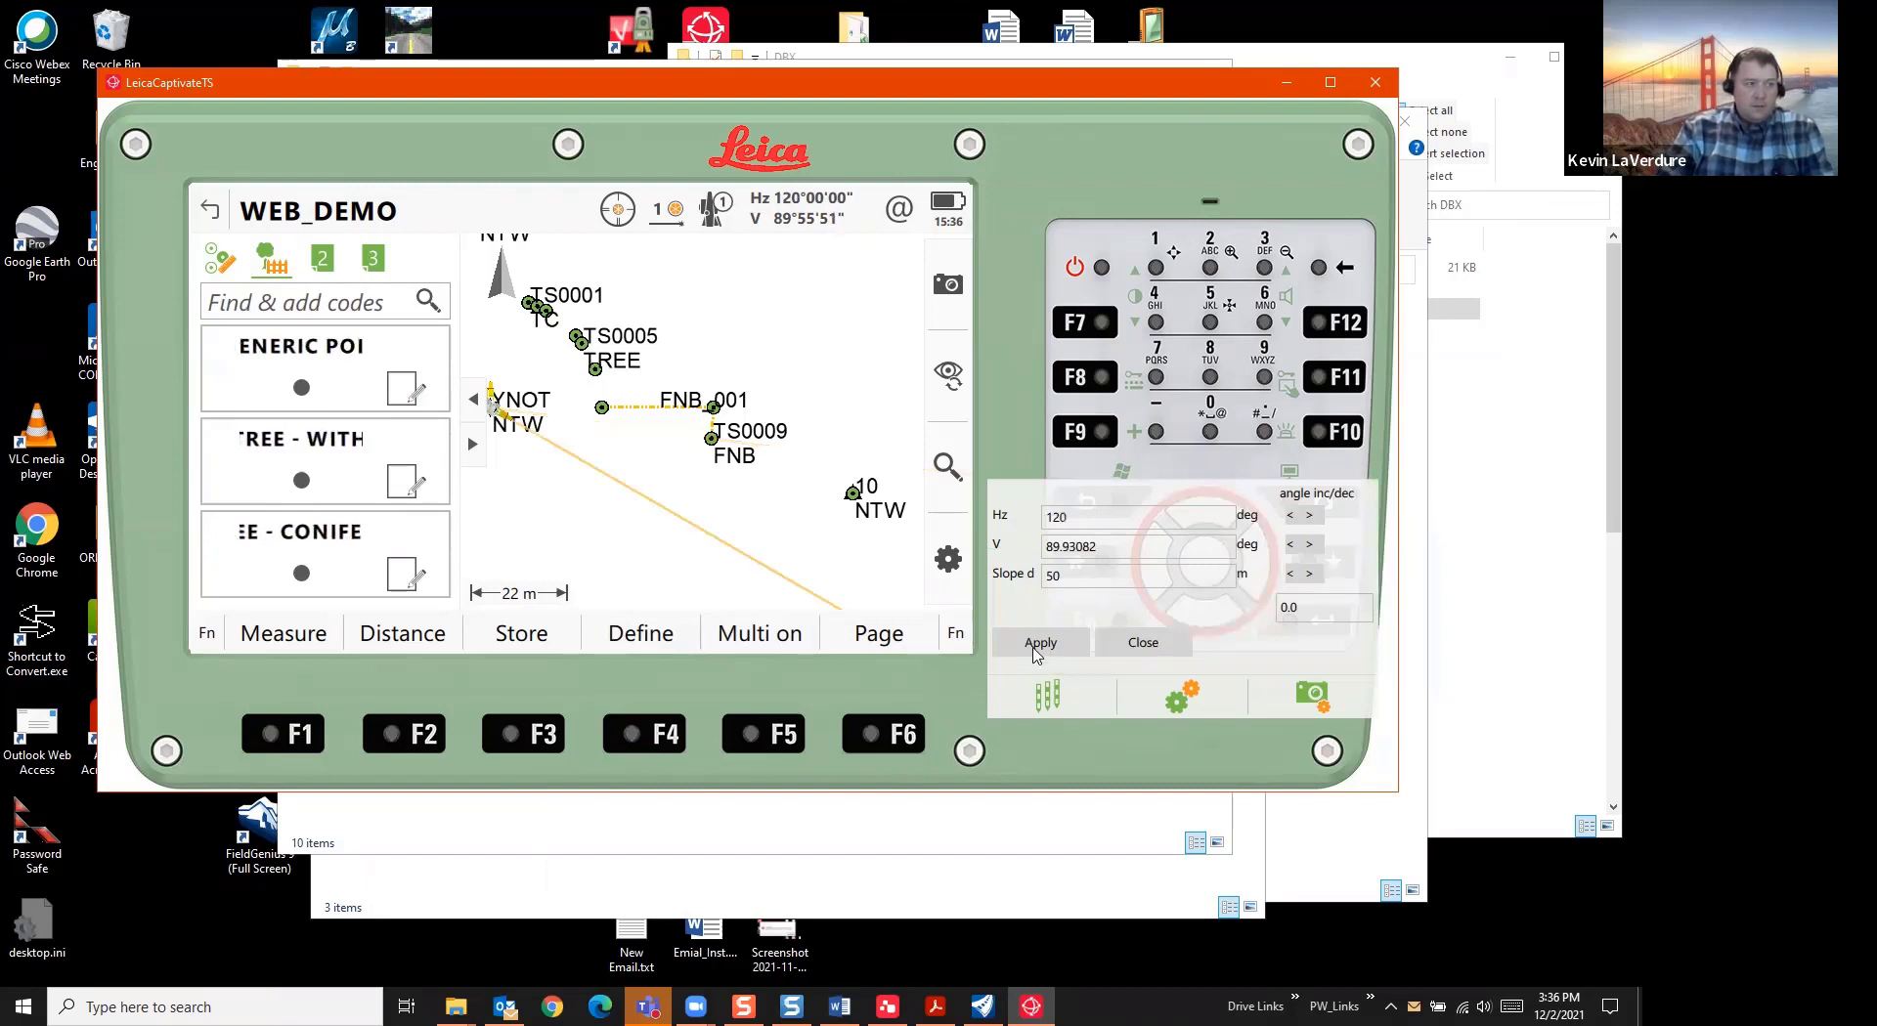
Find and select the TAA traffic arrow code and measure a point with it
click(358, 307)
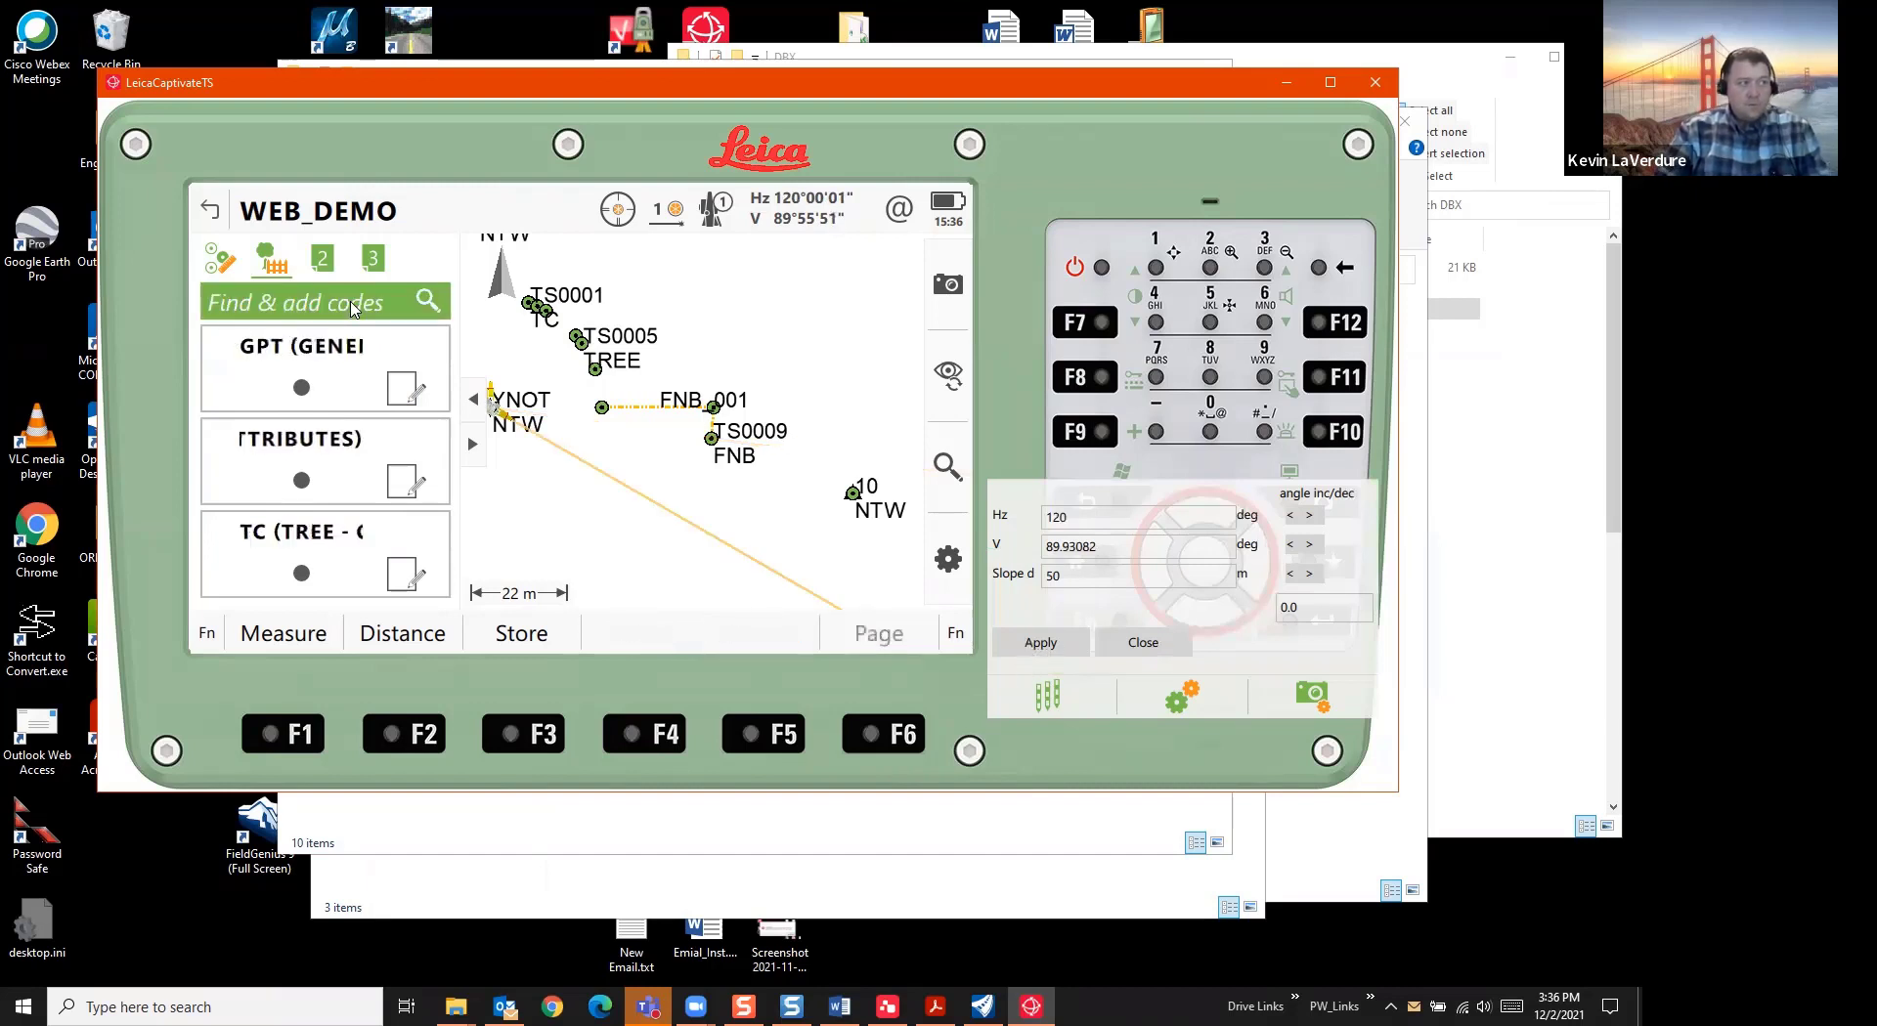
text(TAA)
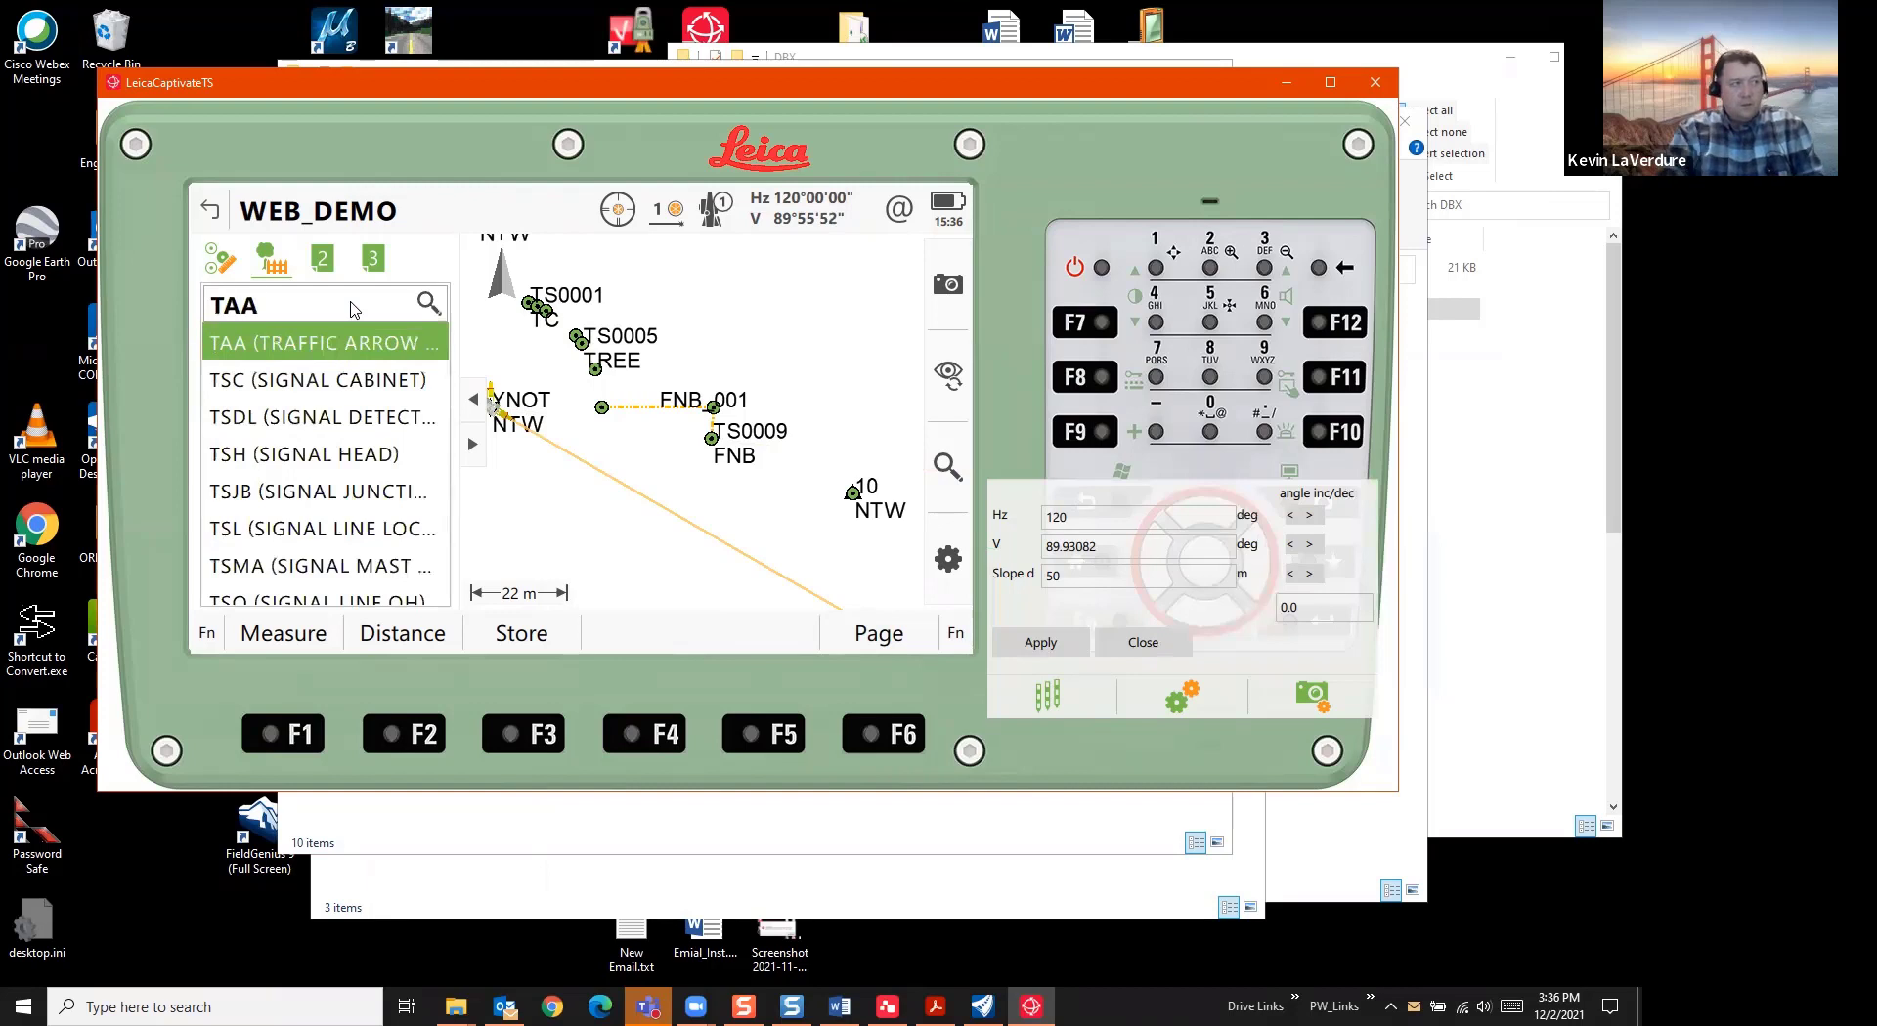
click(350, 352)
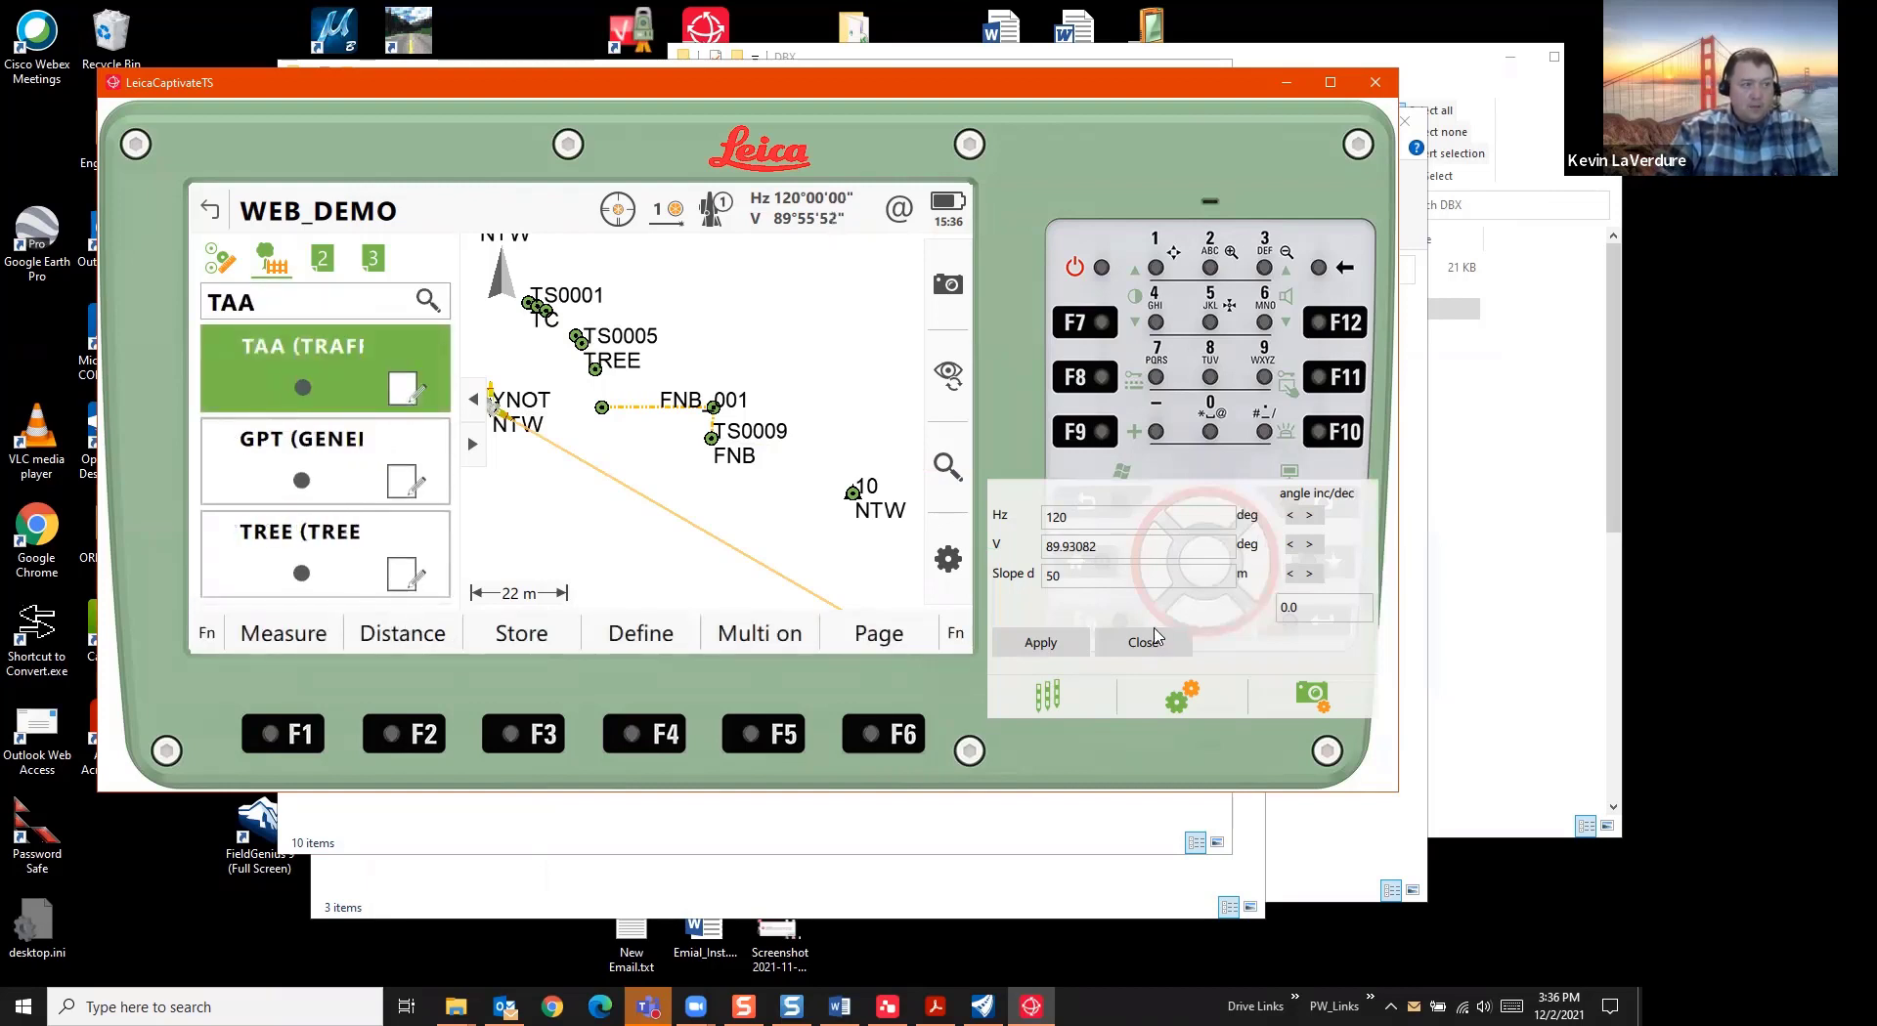
click(1065, 653)
click(301, 633)
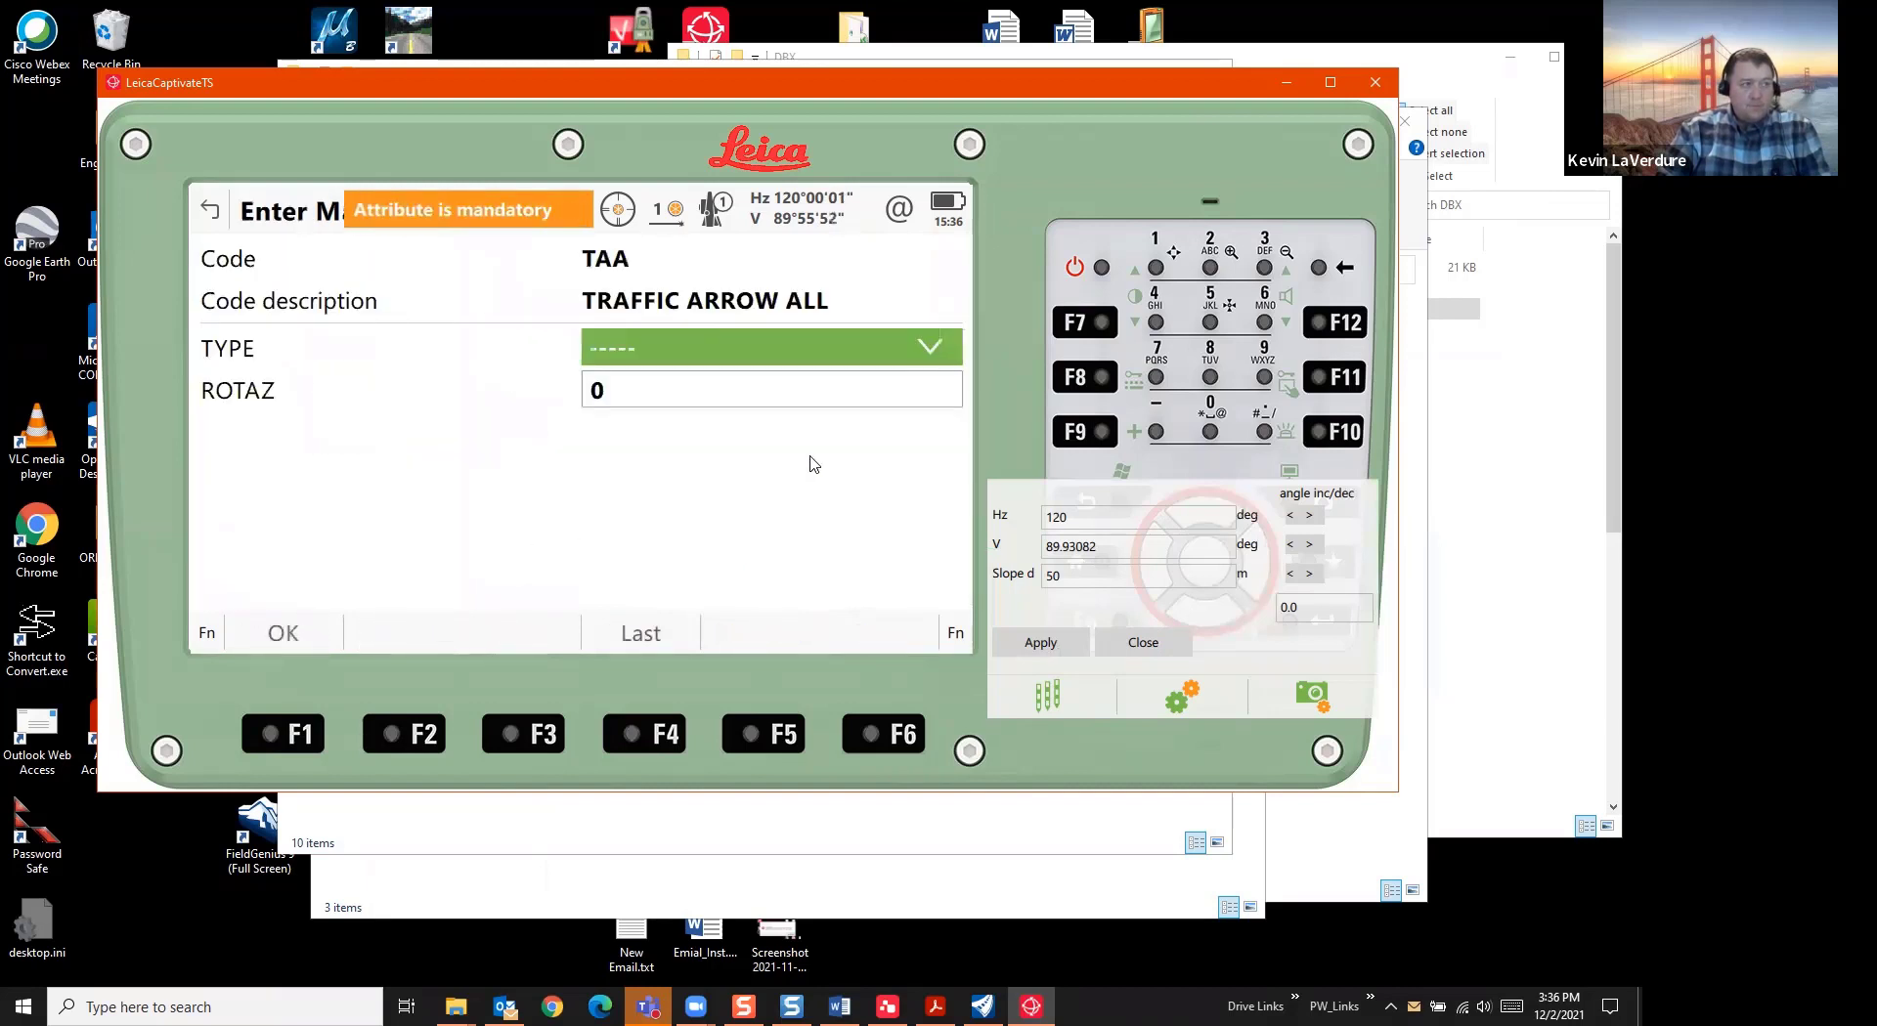
Set the mandatory TAA attributes to TYPE LT-STR and ROTAZ 82, and accept them to store the point
click(928, 350)
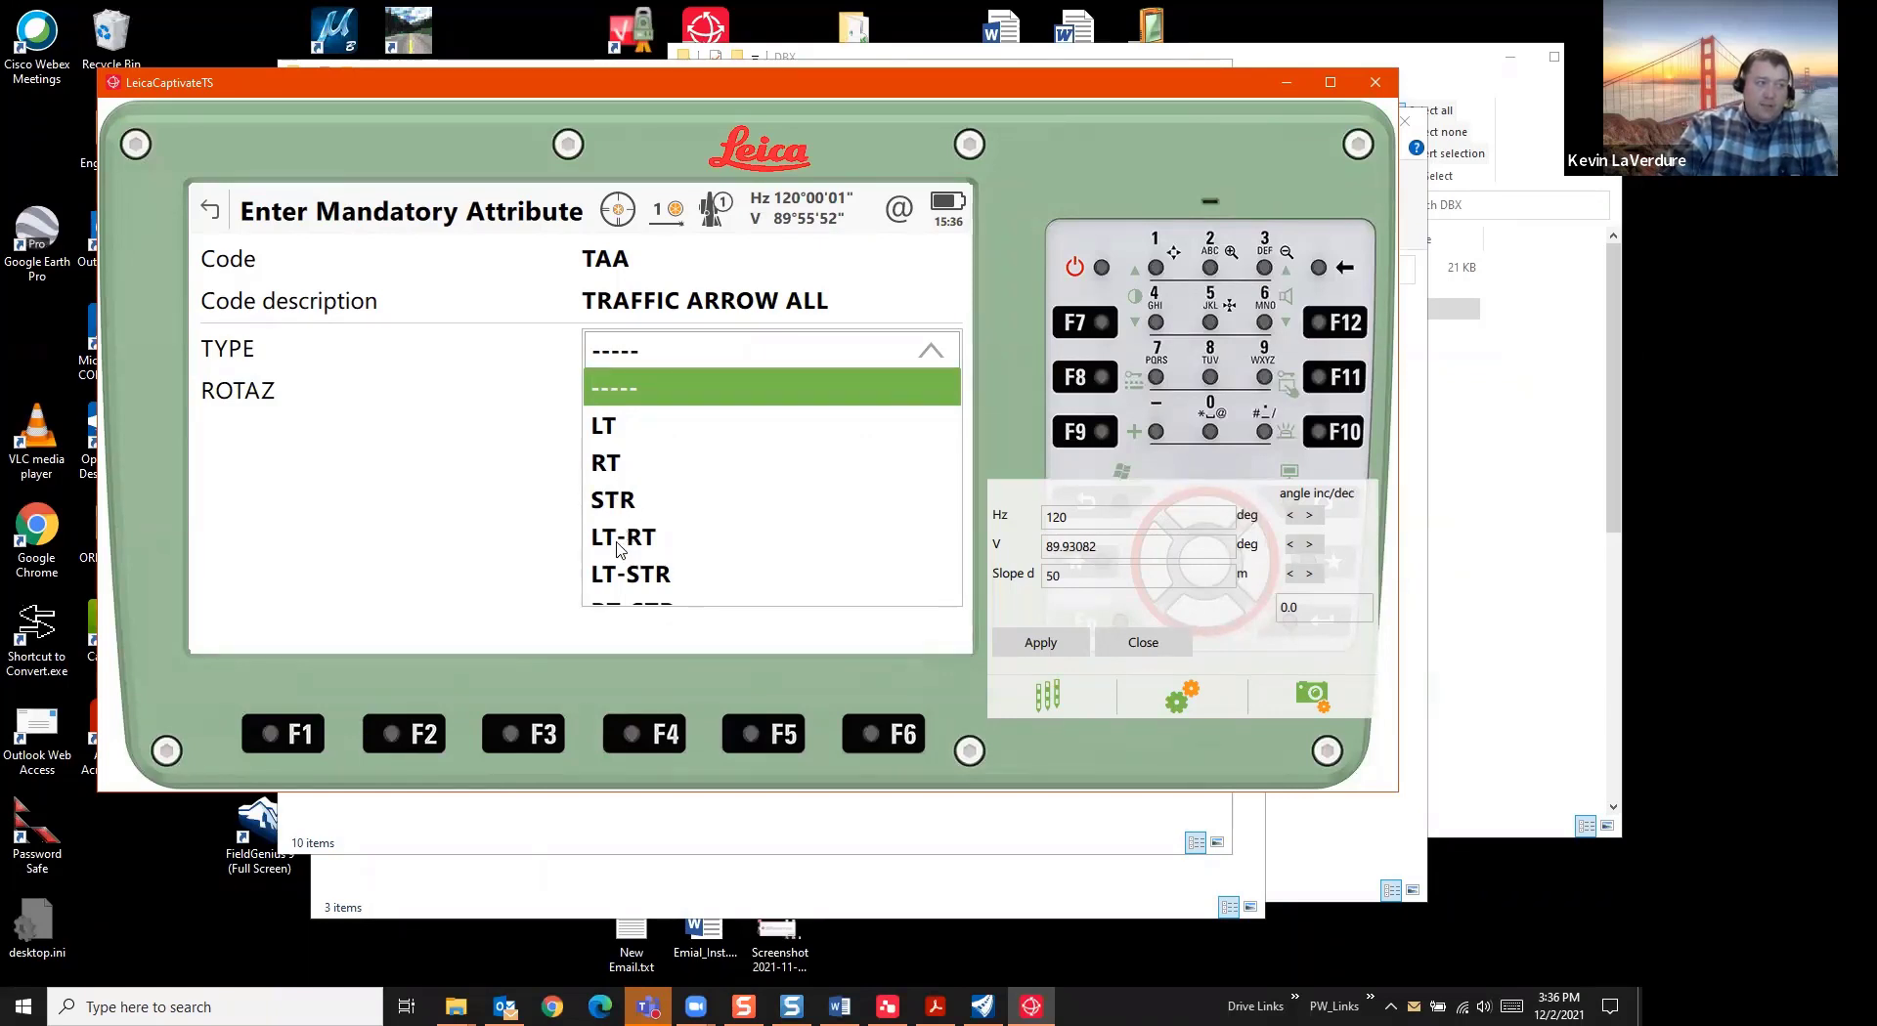
scroll(652, 544, down, 2)
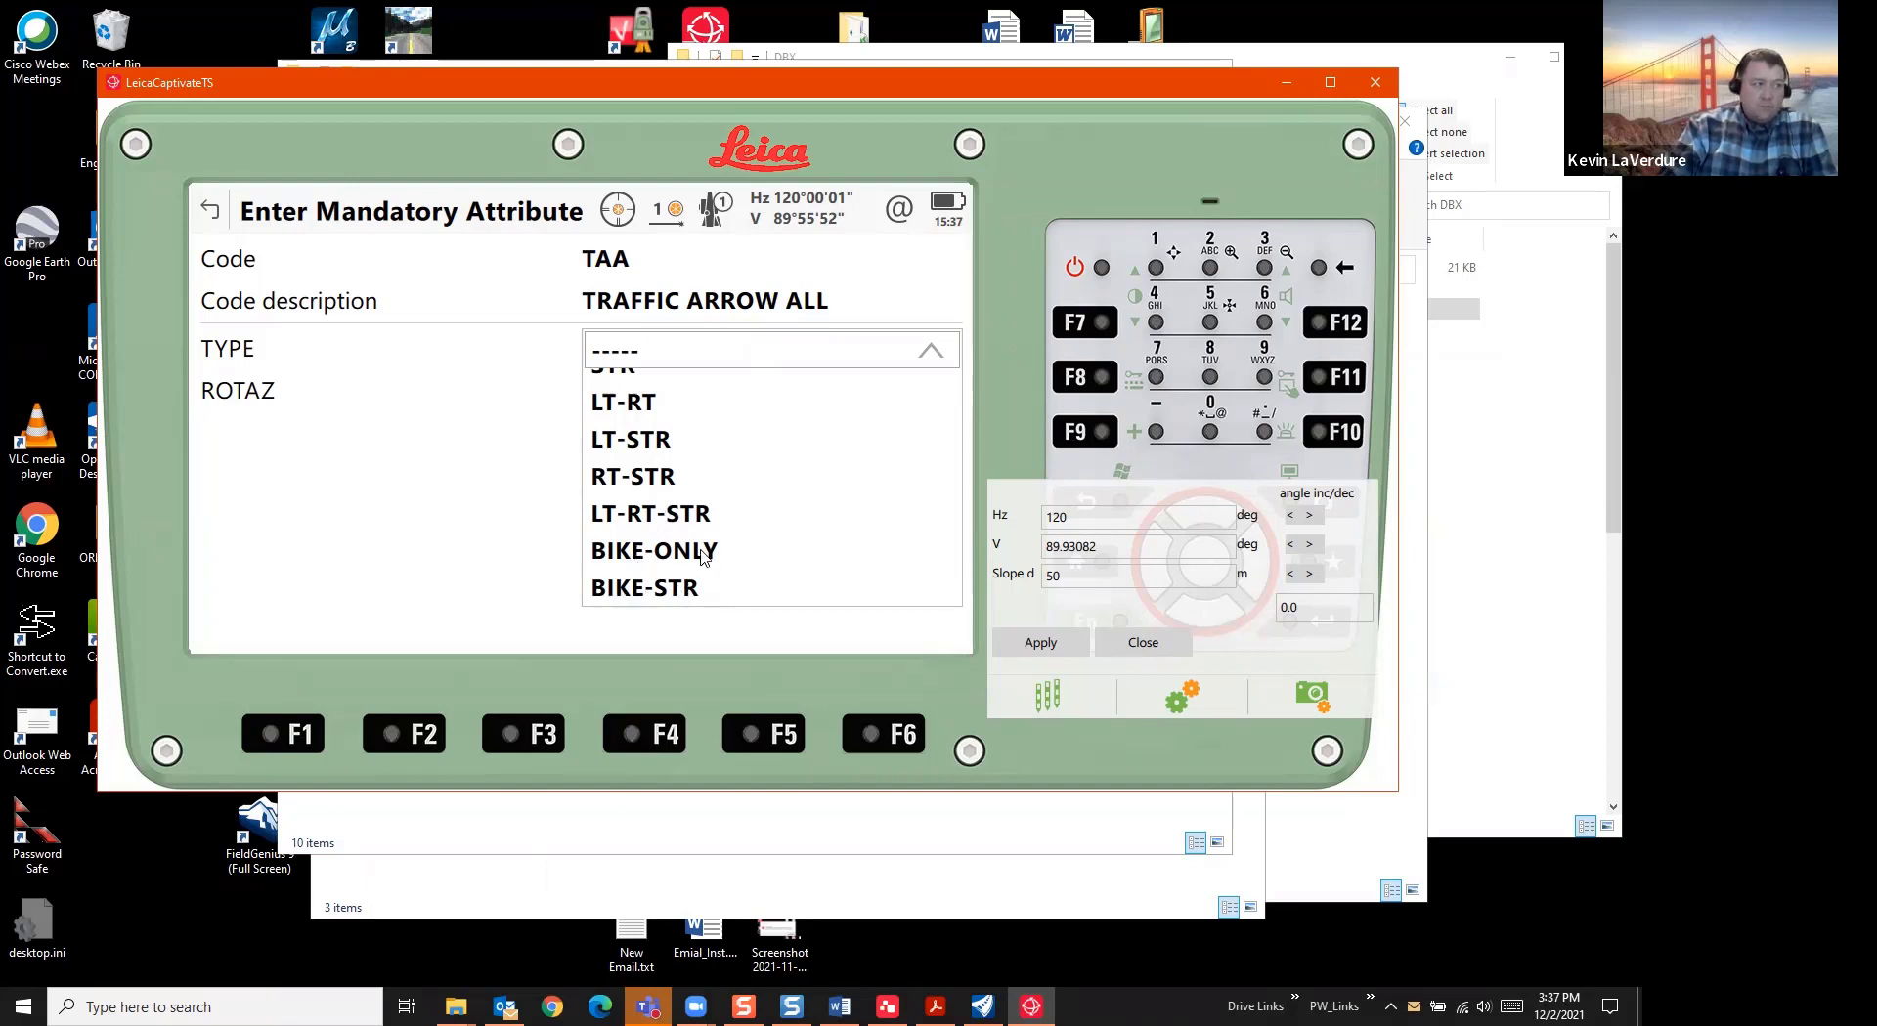
scroll(731, 524, up, 3)
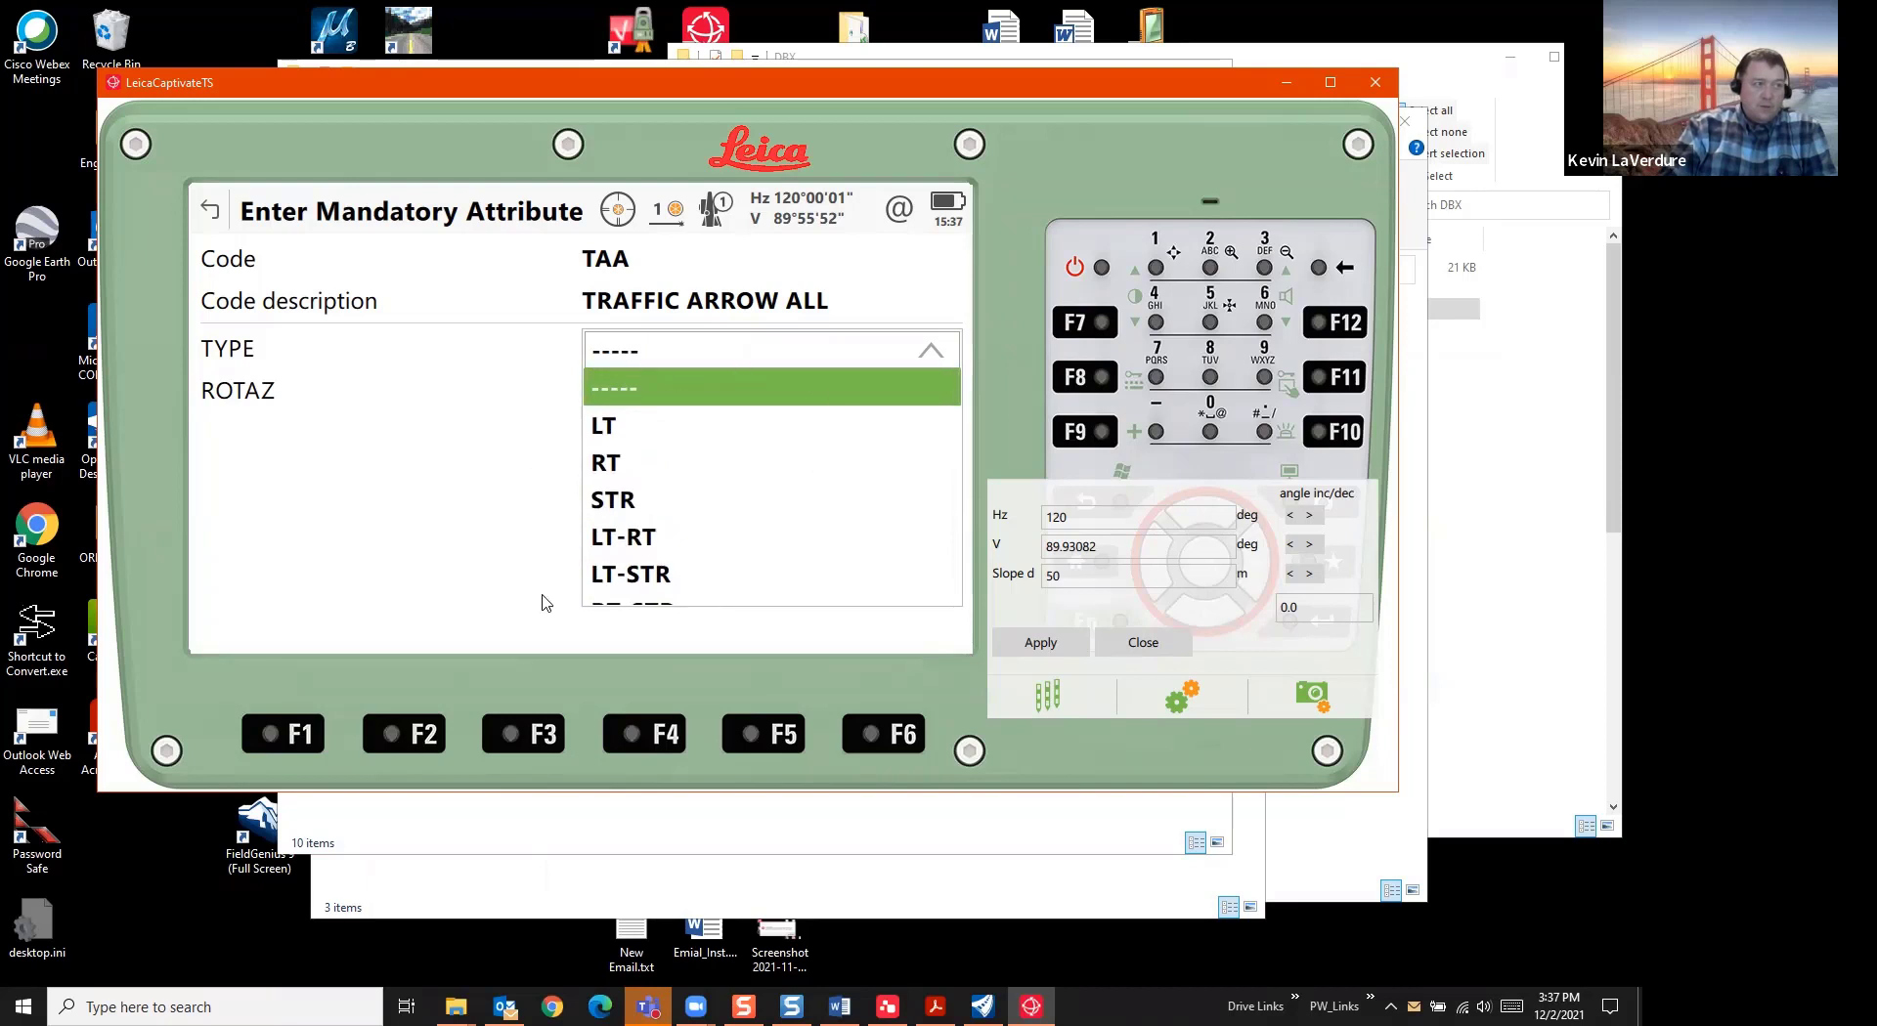
click(641, 577)
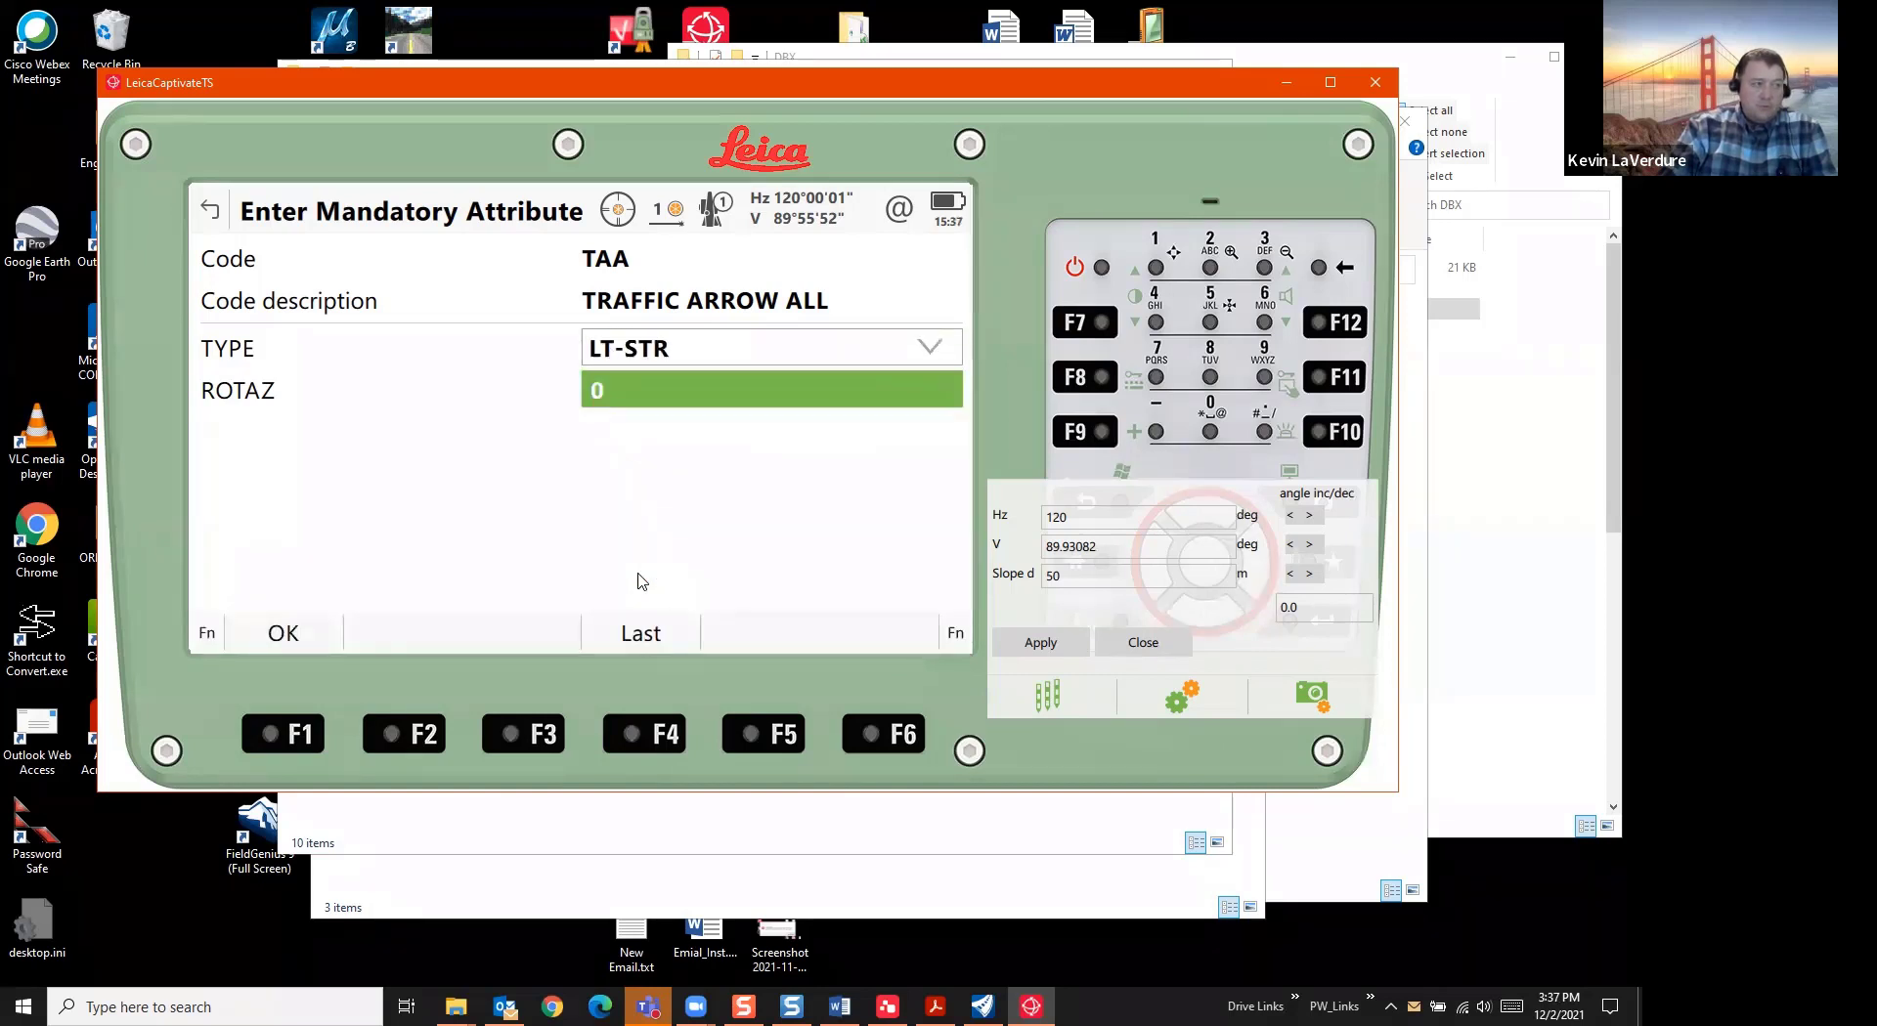
click(606, 394)
key(BackSpace)
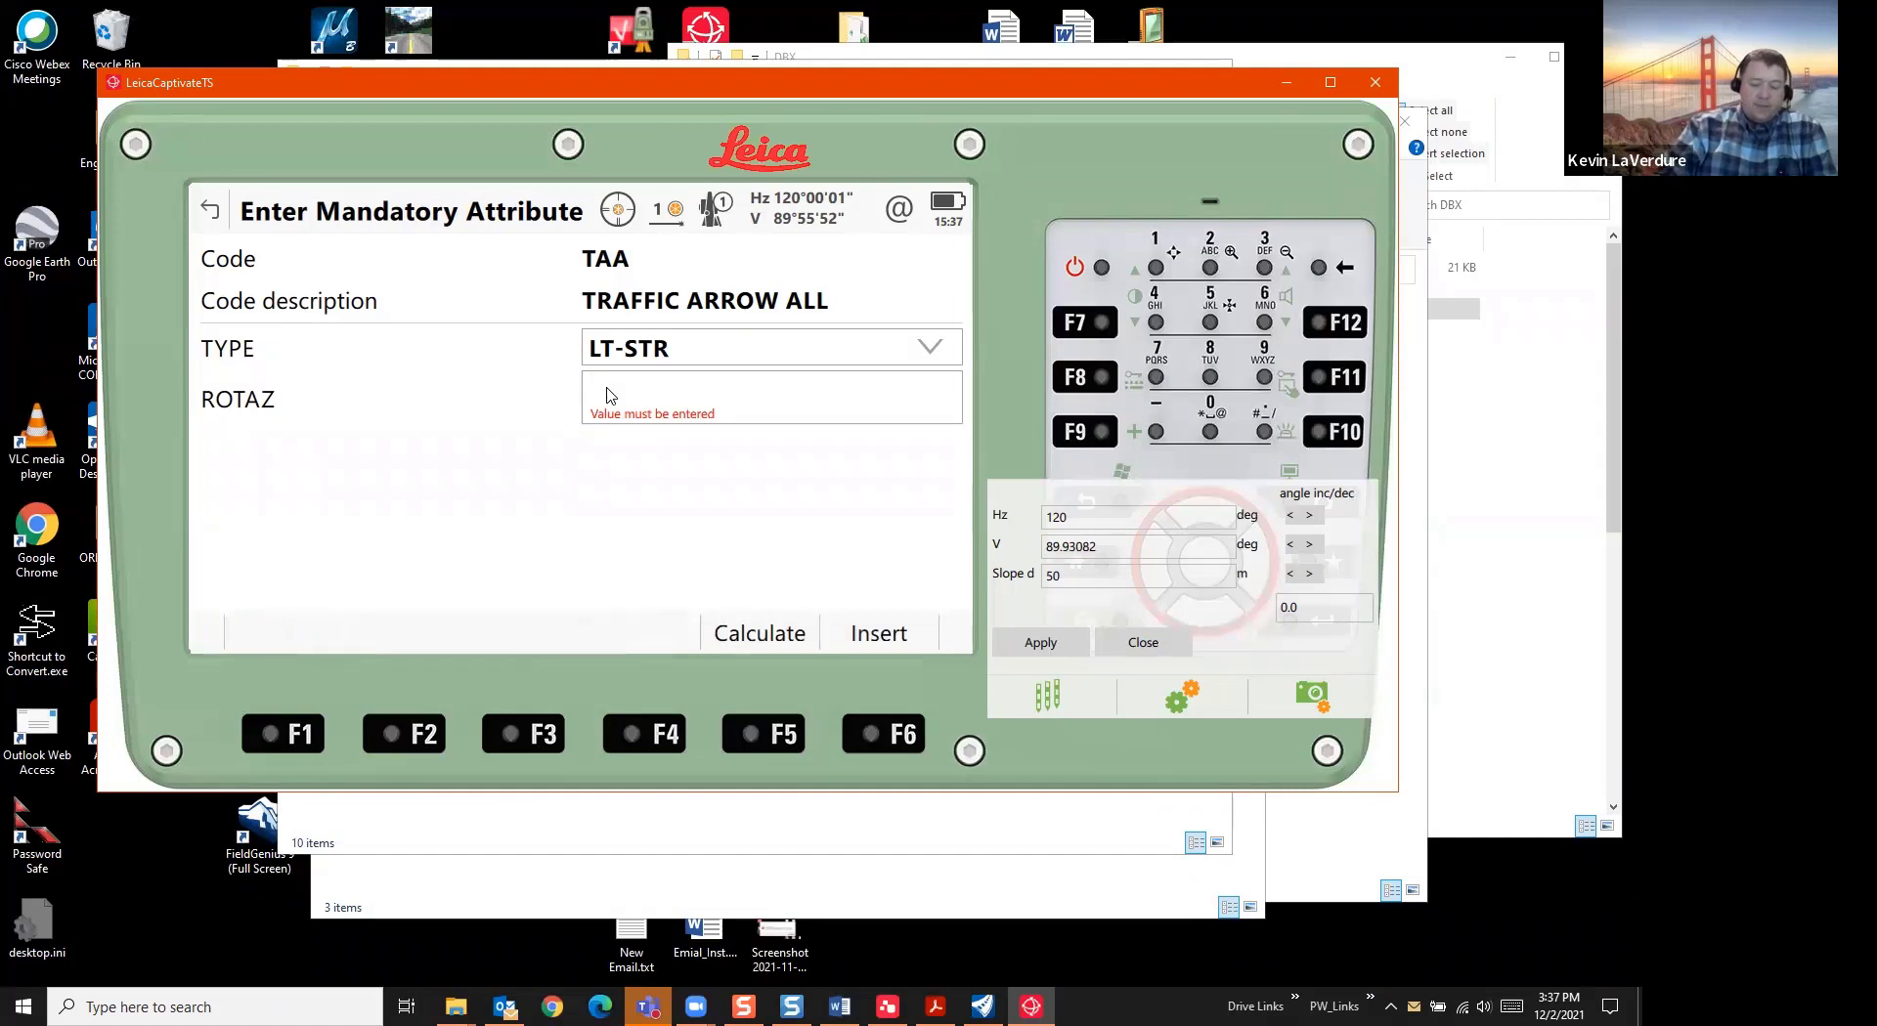
text(82)
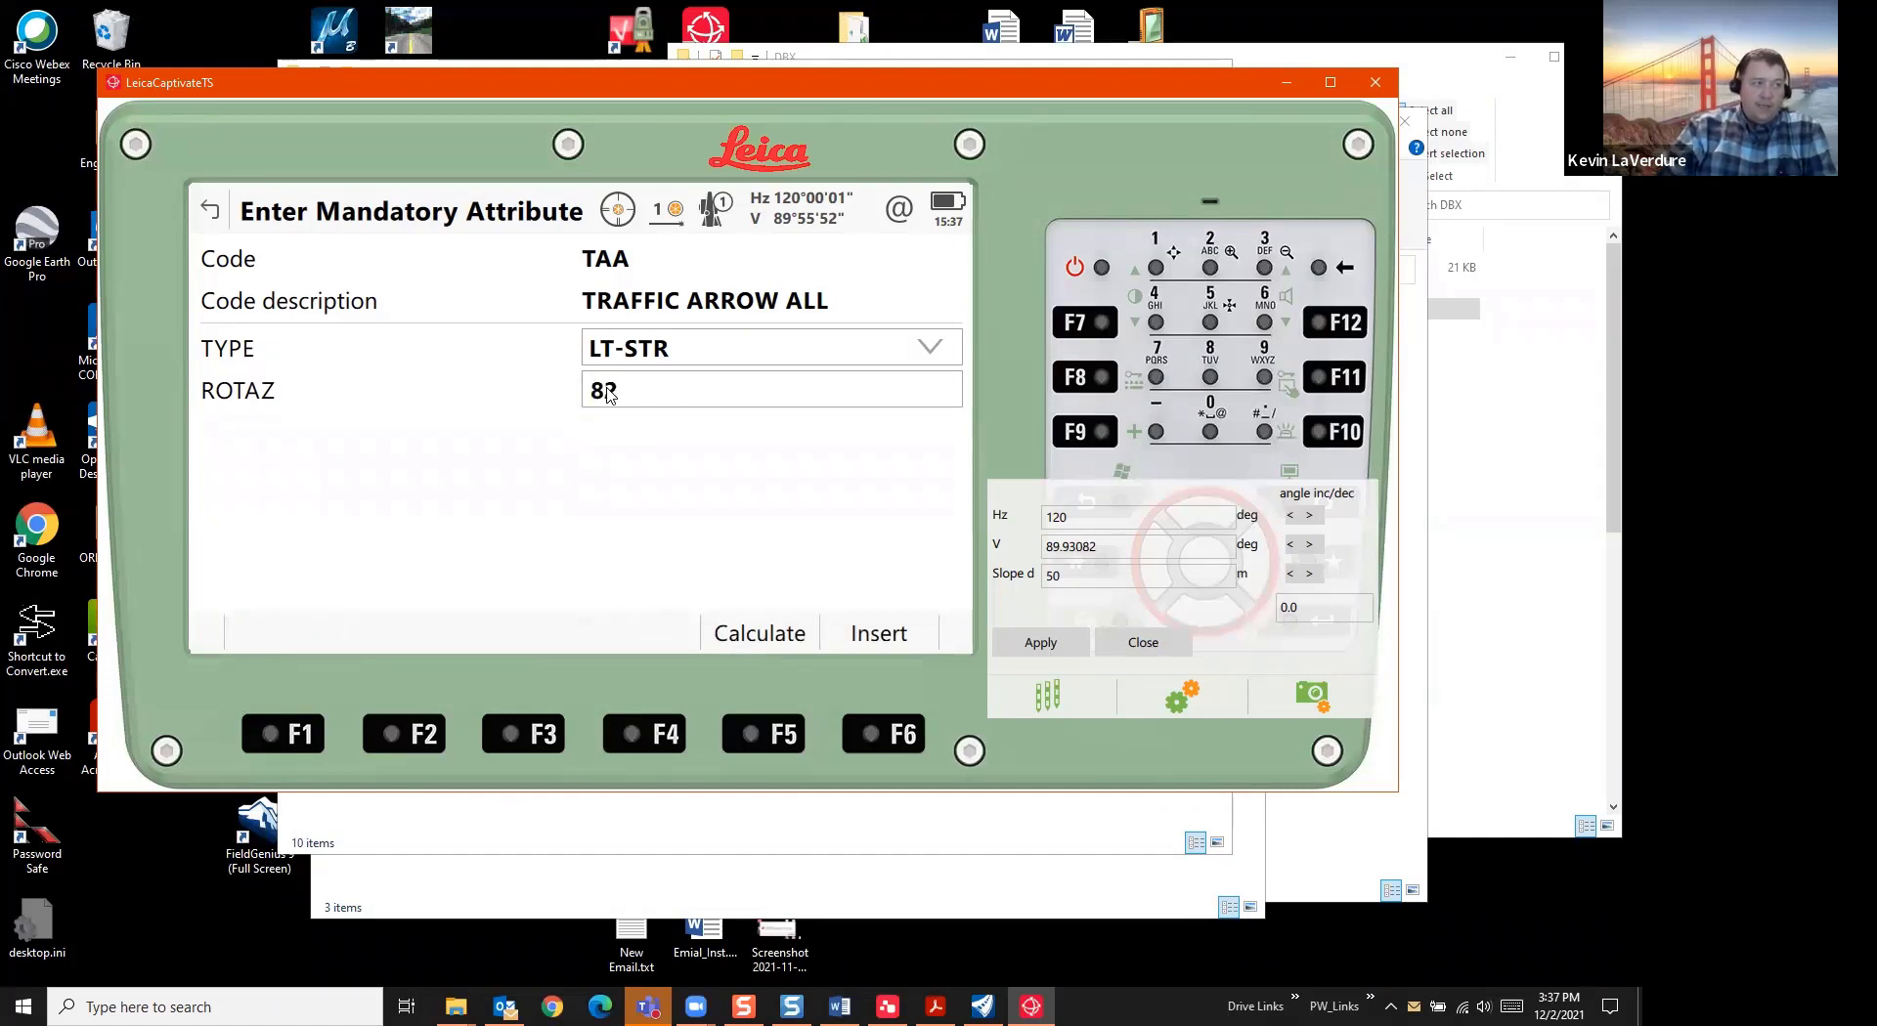
key(Return)
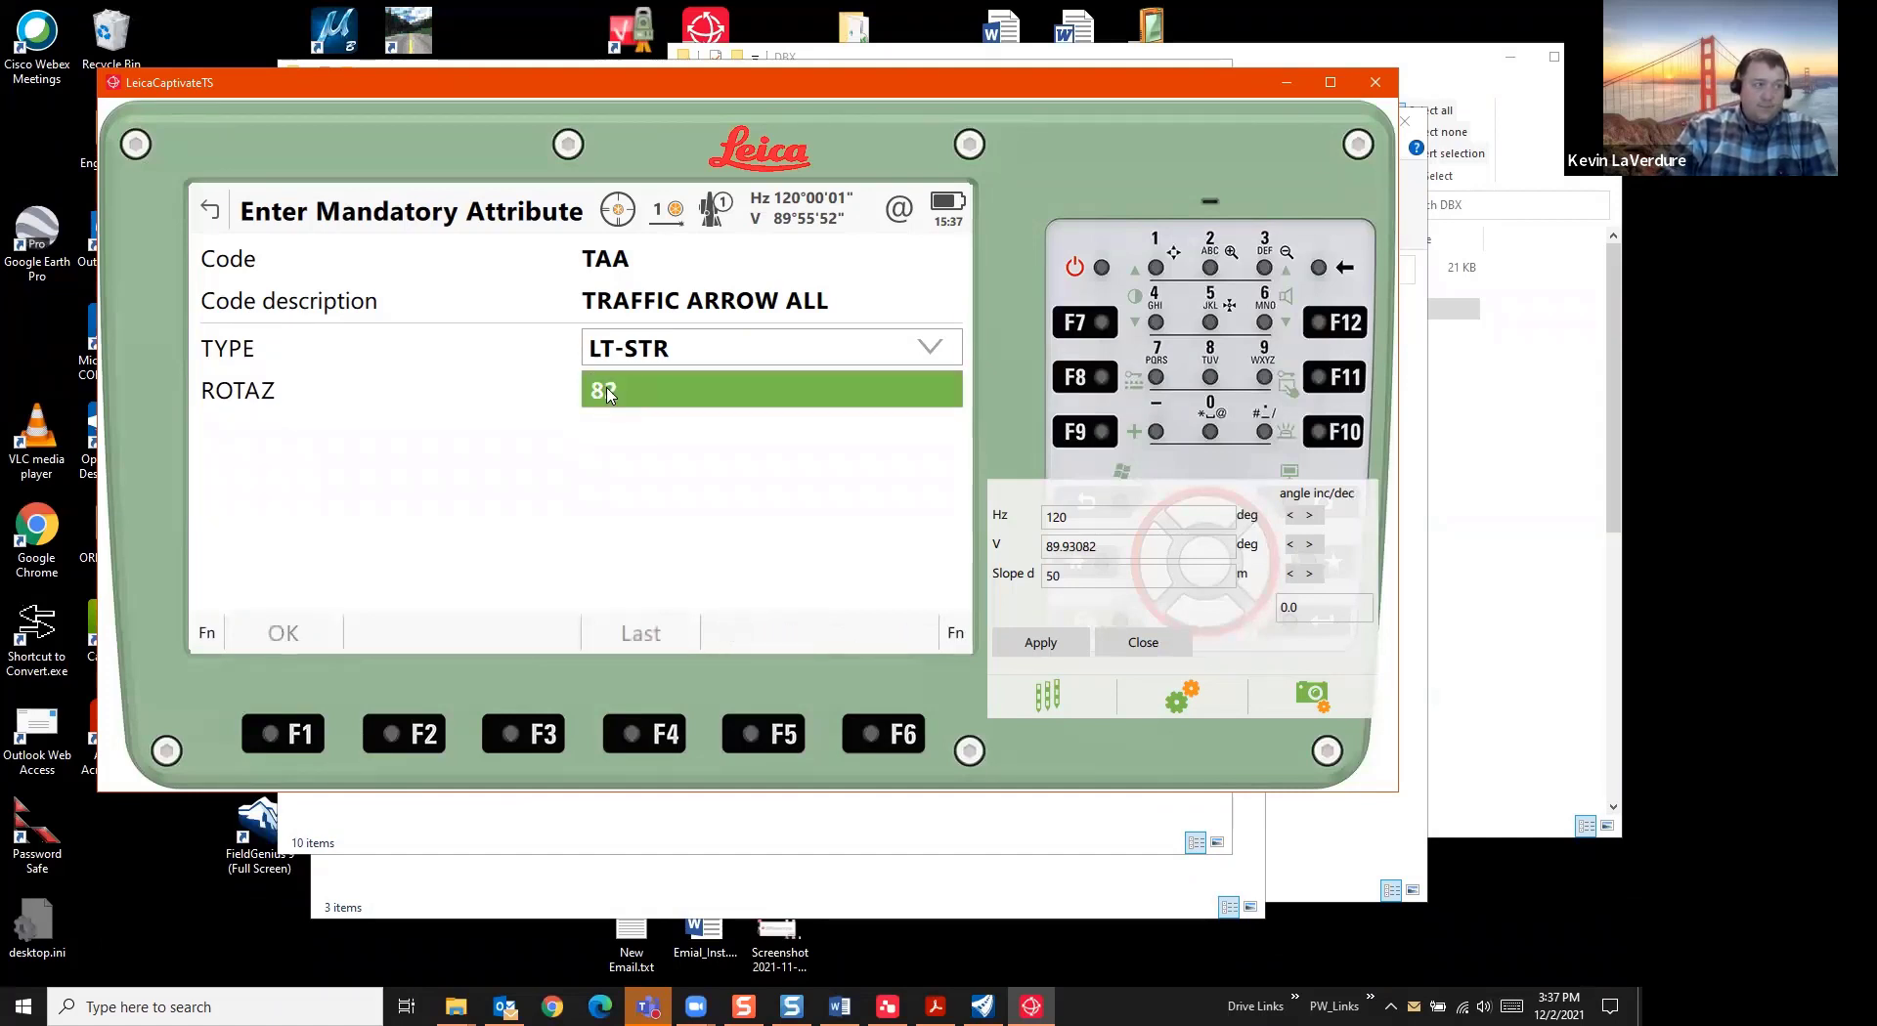
click(282, 636)
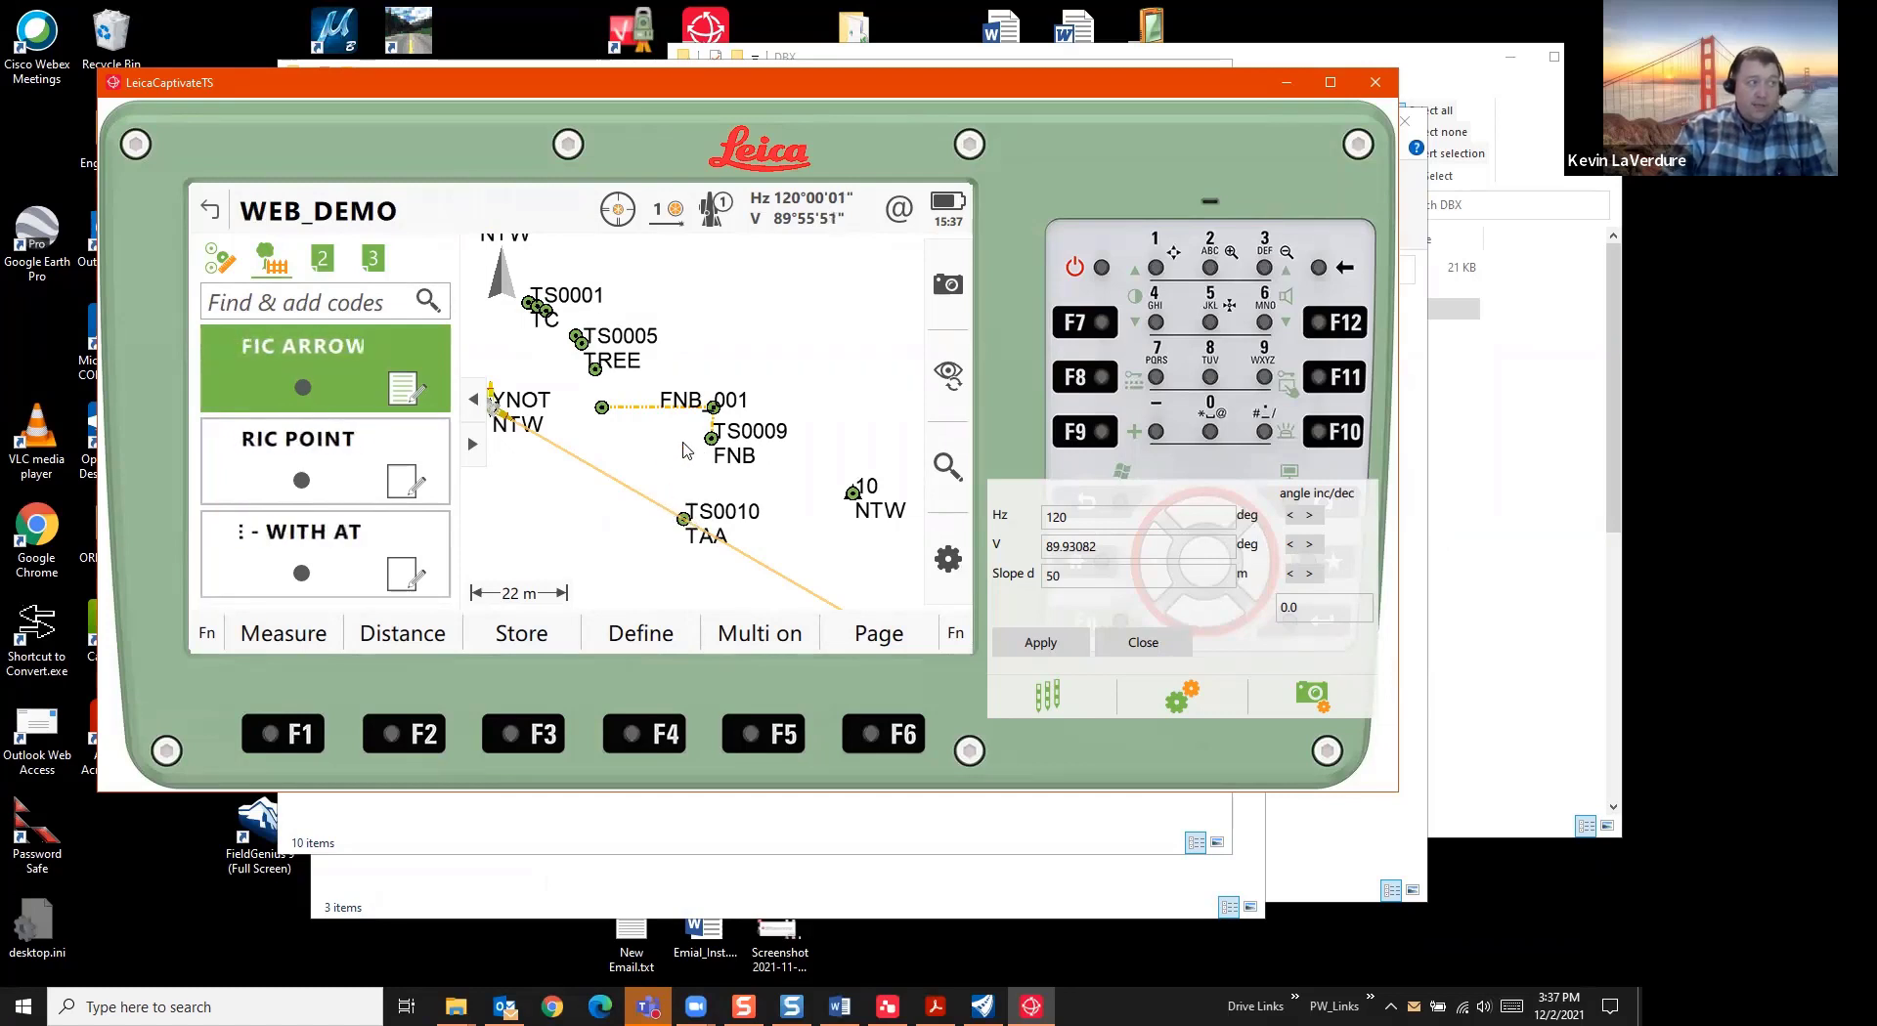
Open point TS0010 from the map for editing and examine its code and attributes
right_click(686, 523)
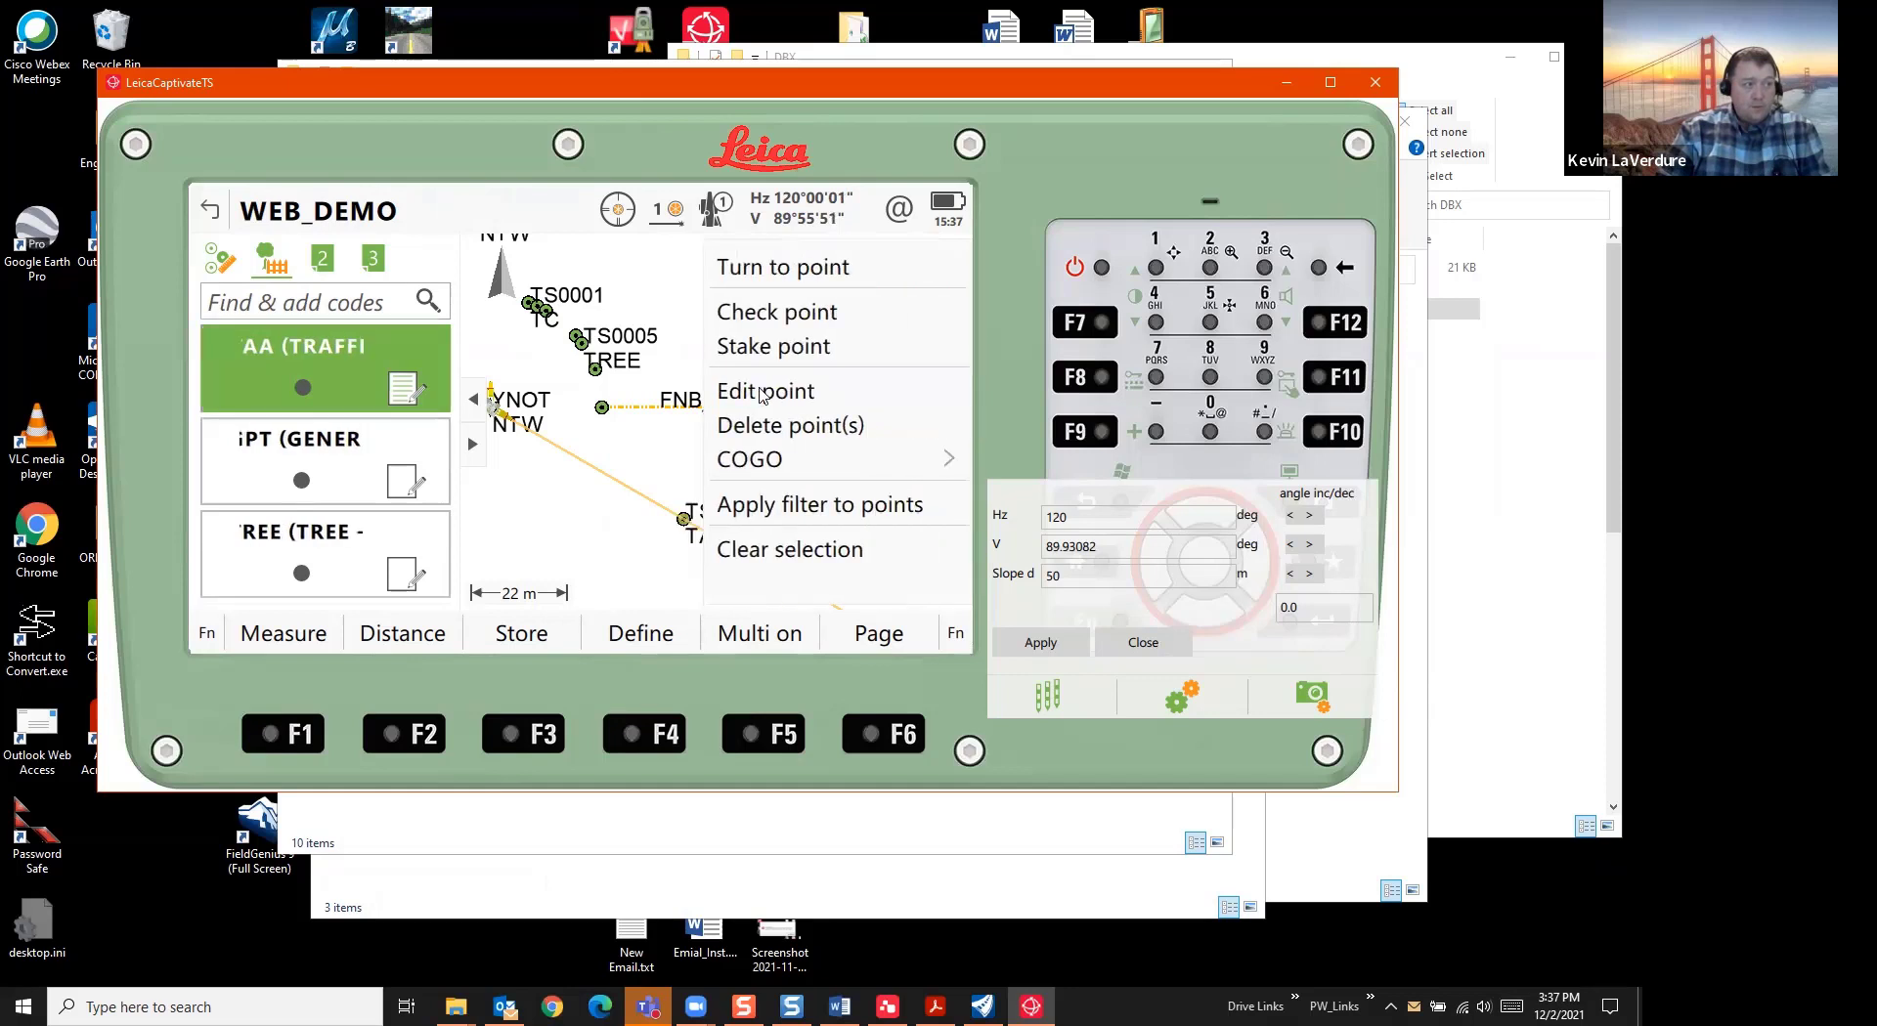
click(763, 393)
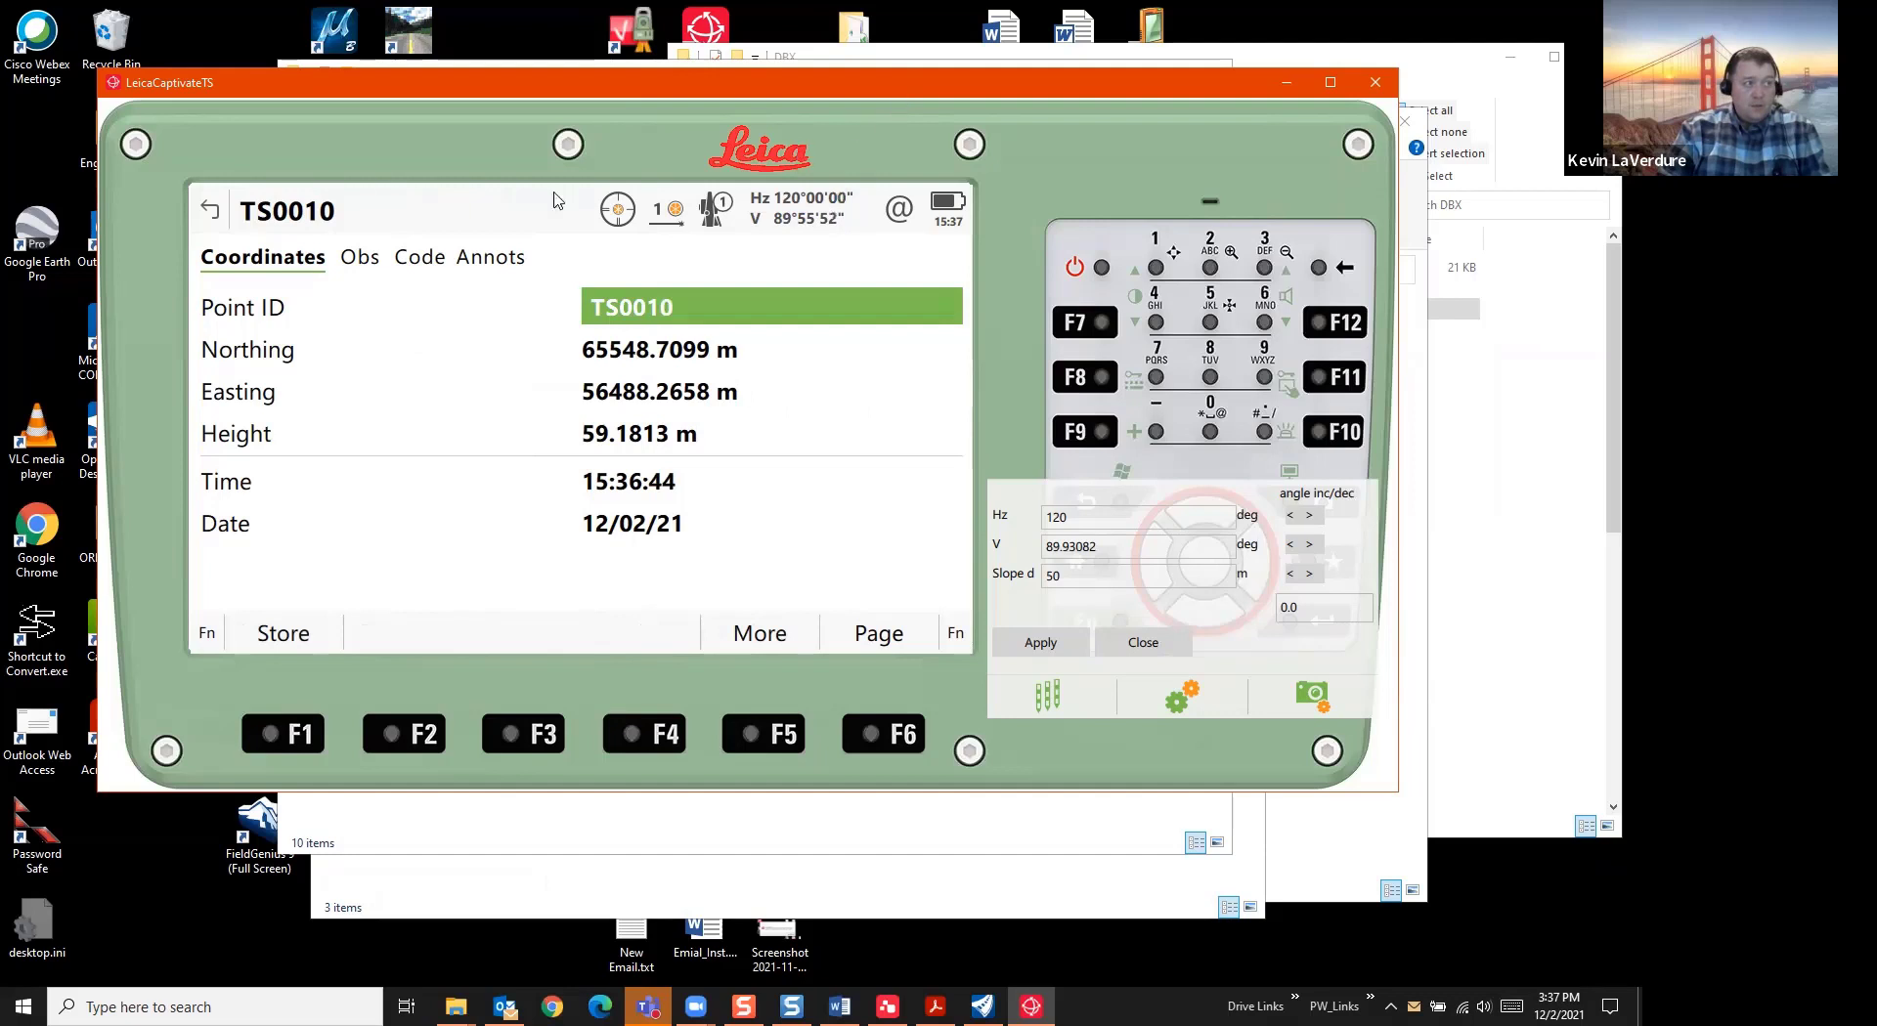
click(409, 260)
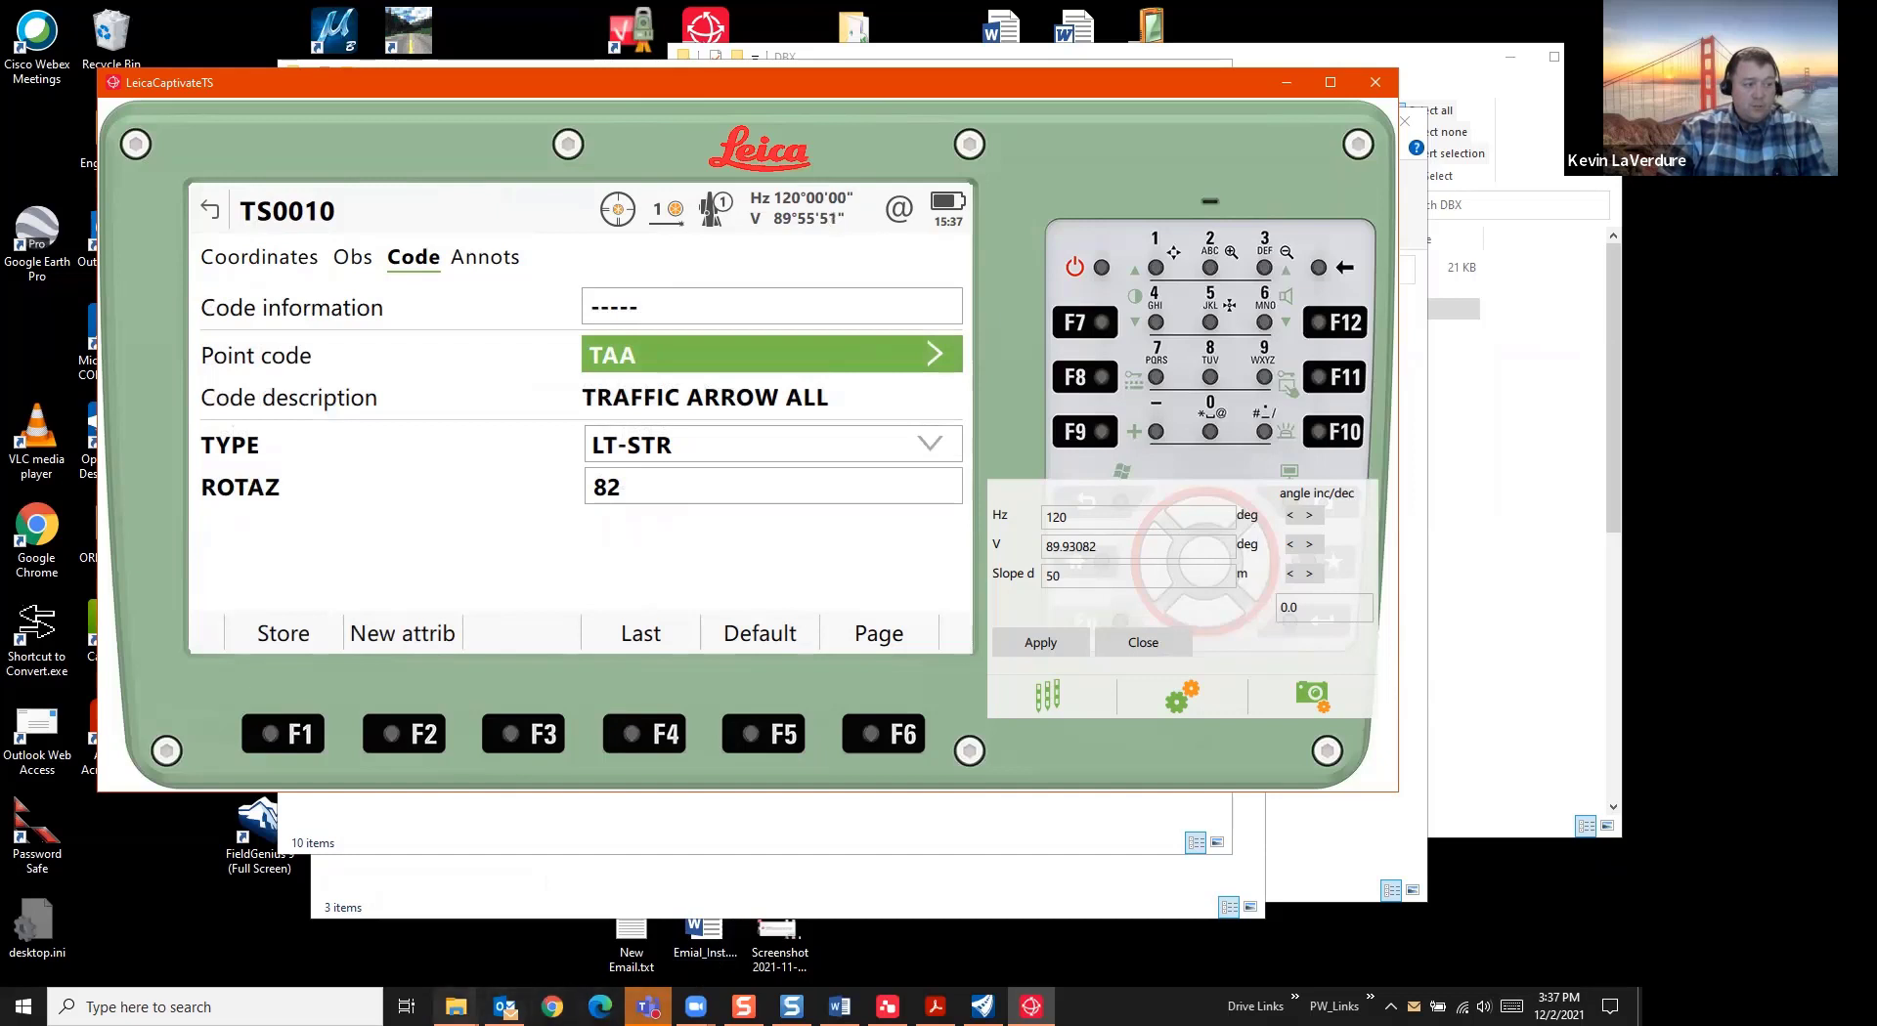
Open WEB_DEMO.csv from the 2021-12-02 working folder in Notepad++
click(456, 1007)
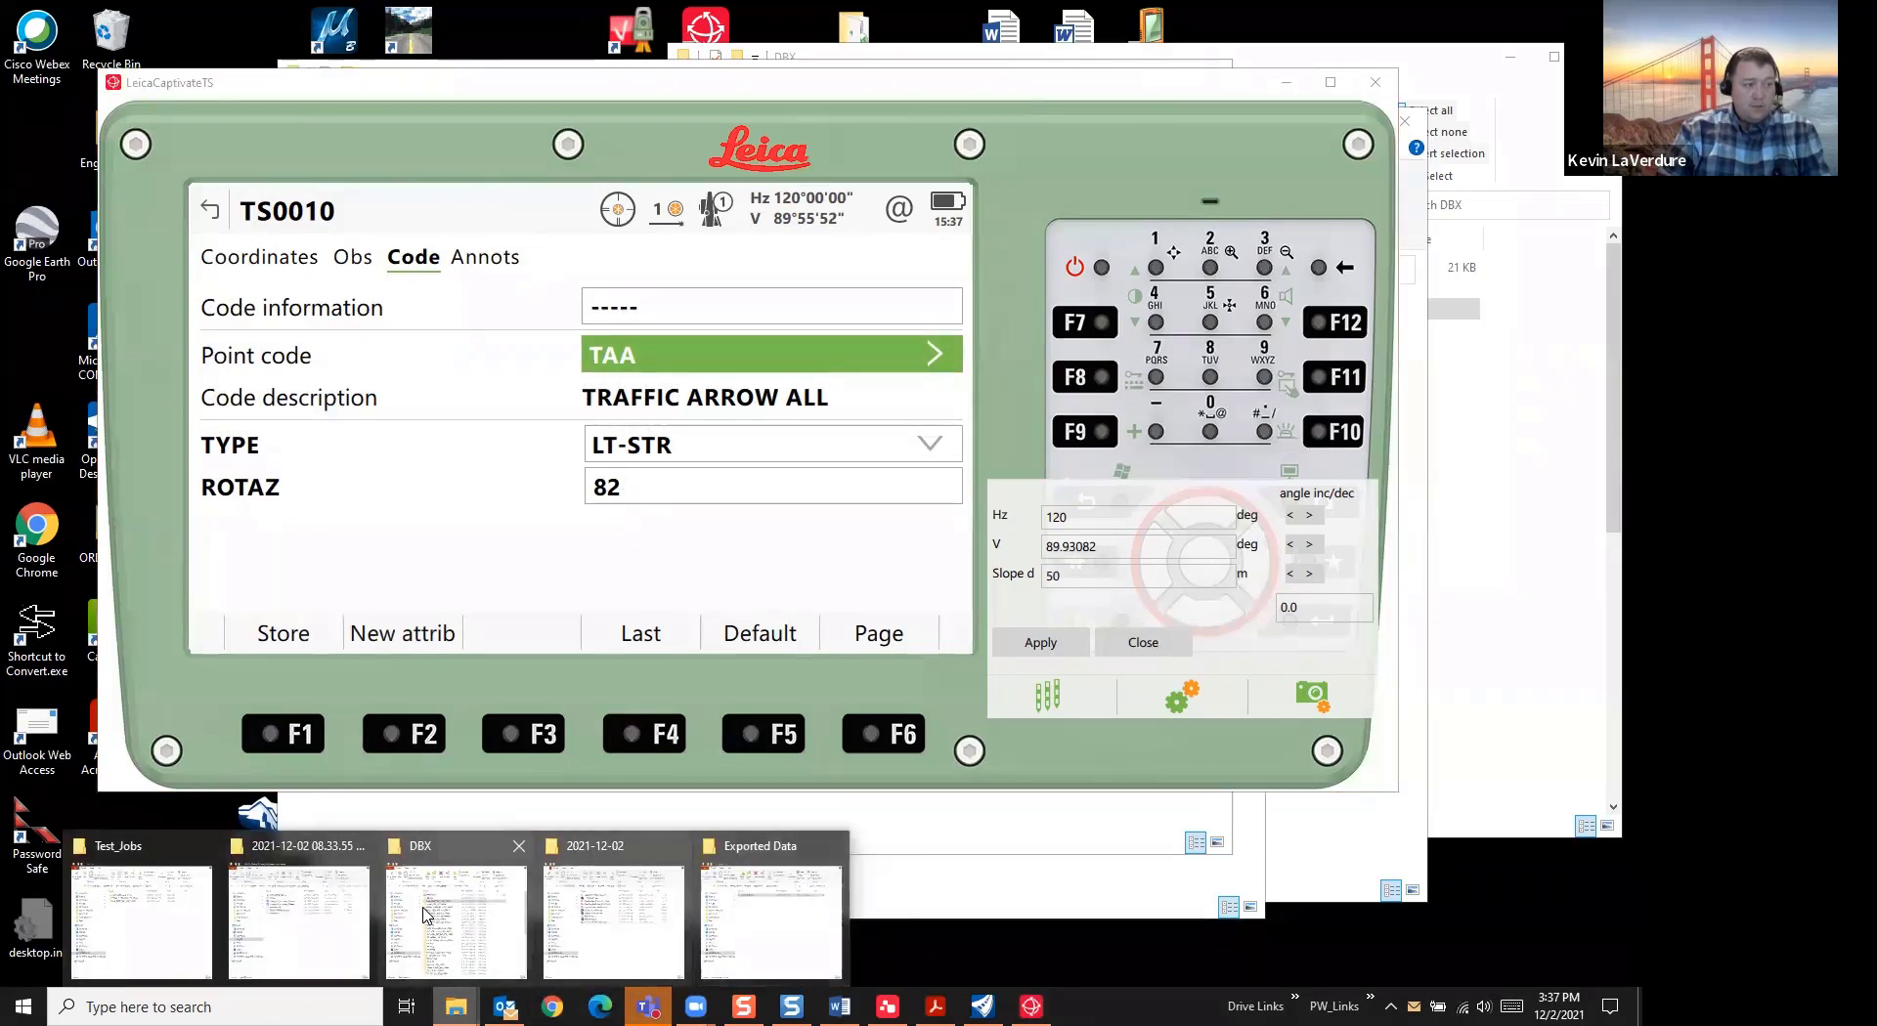
click(631, 905)
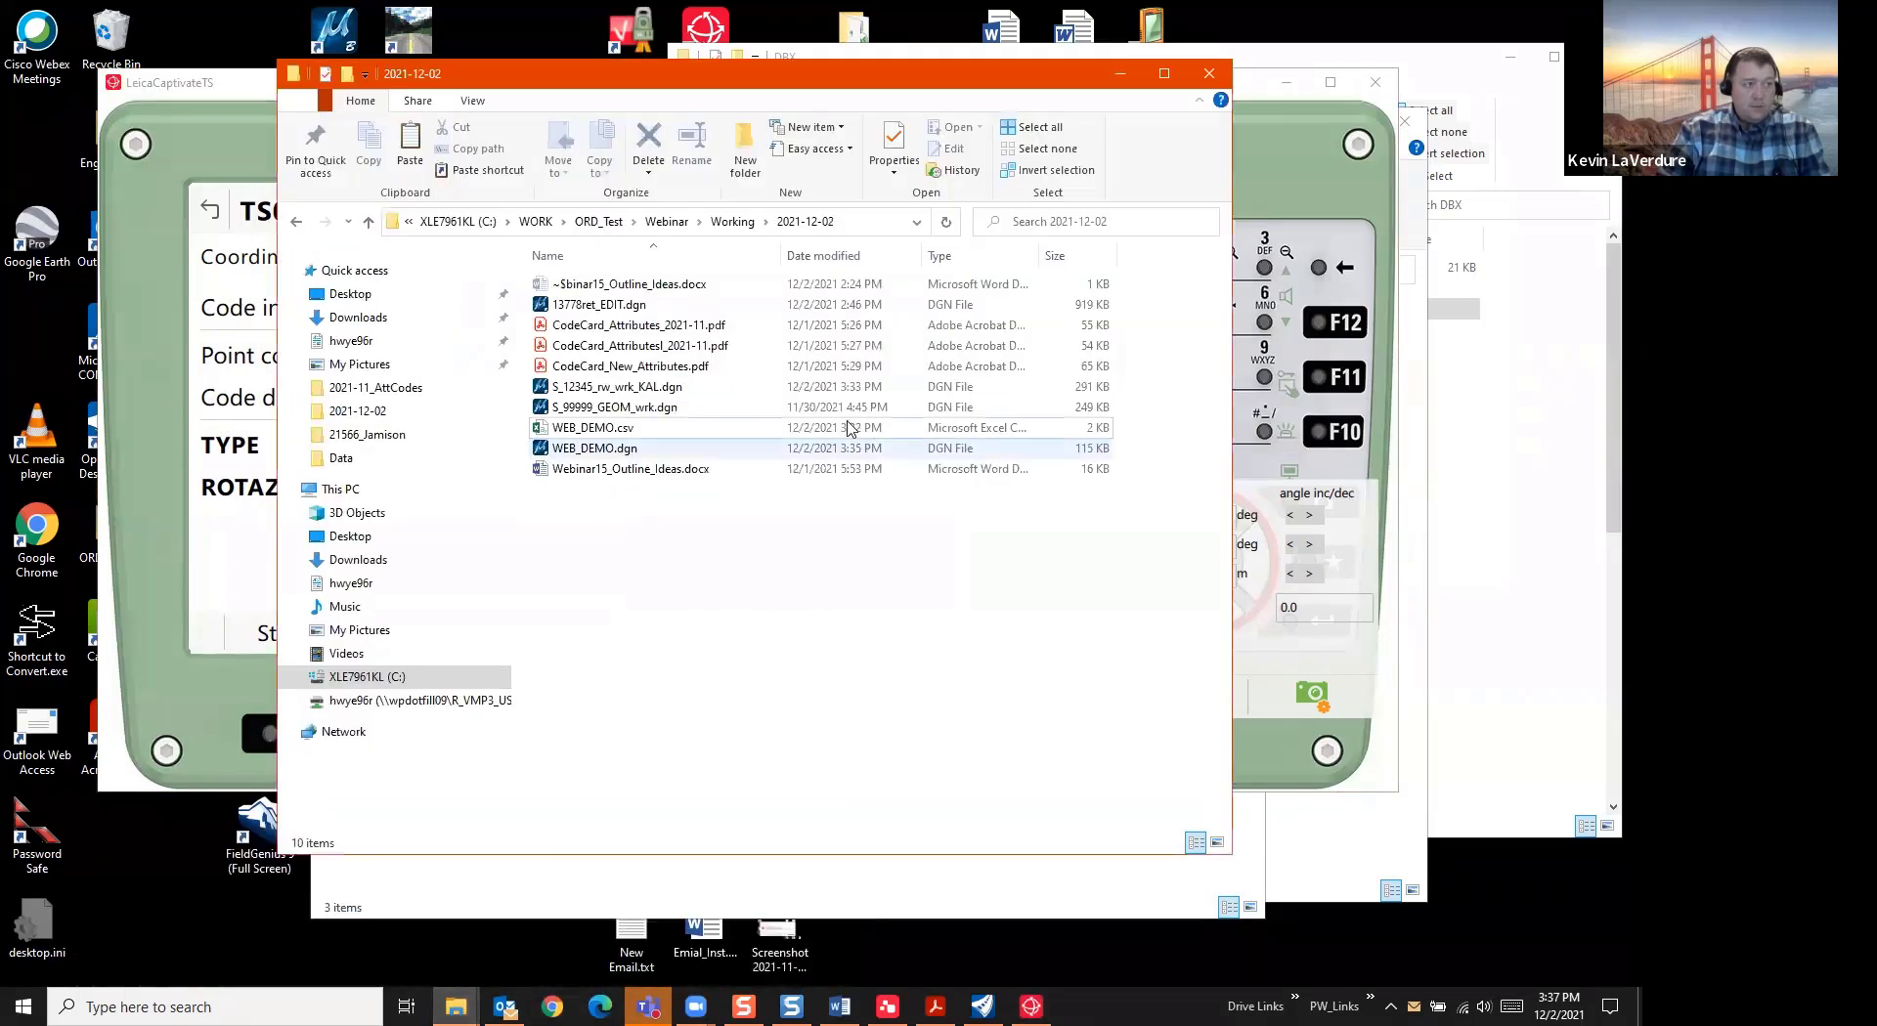
right_click(596, 431)
click(459, 604)
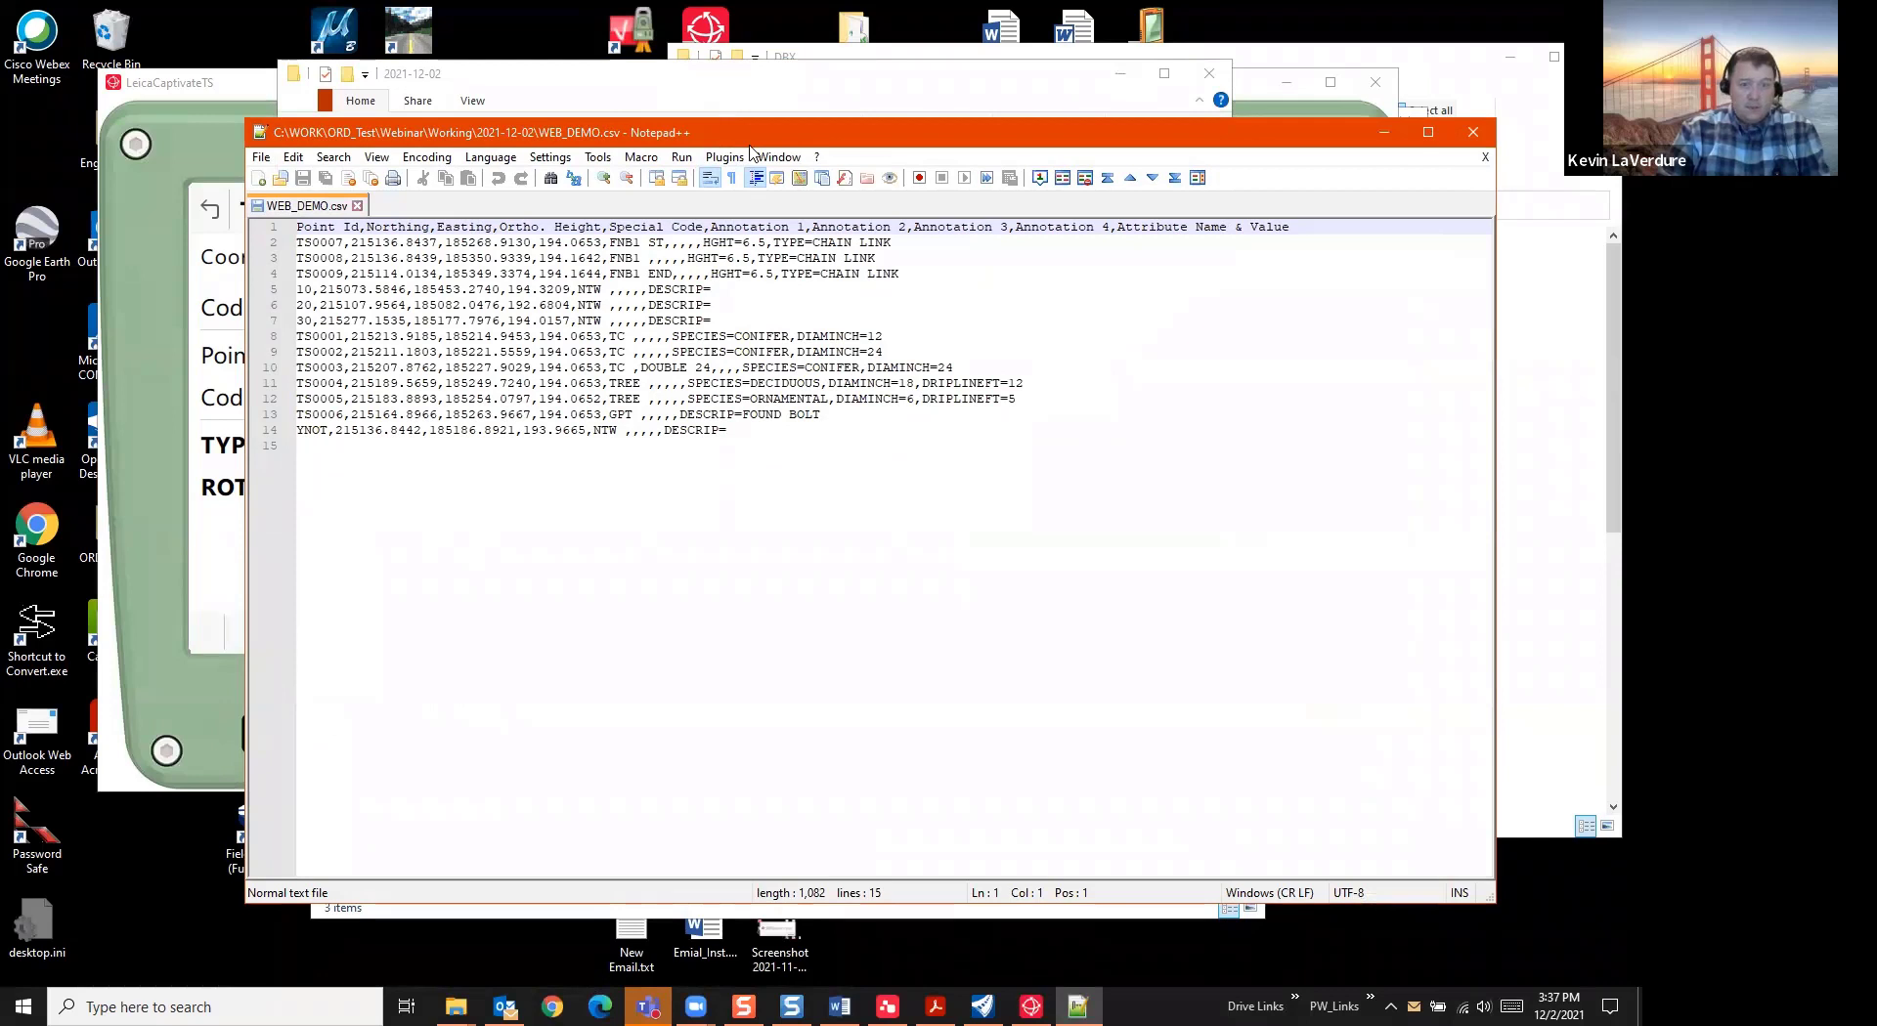
drag(747, 134, 802, 210)
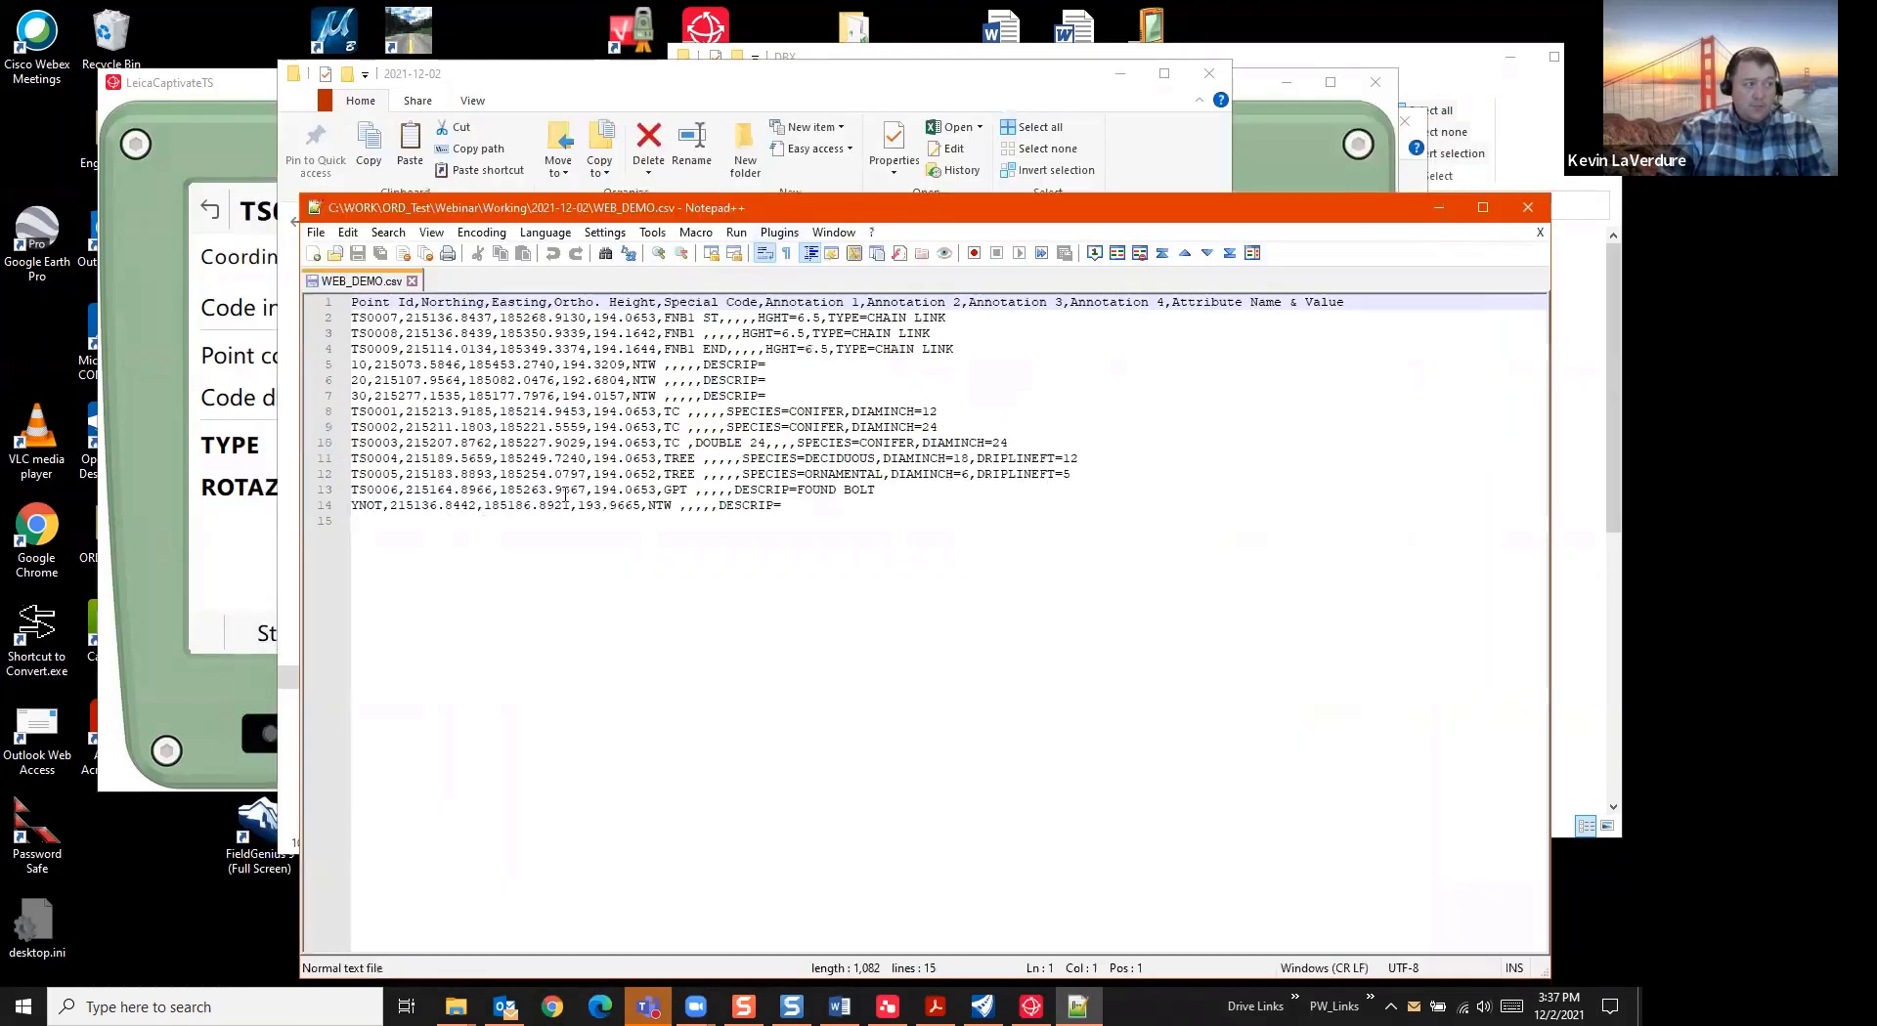
click(821, 508)
key(Return)
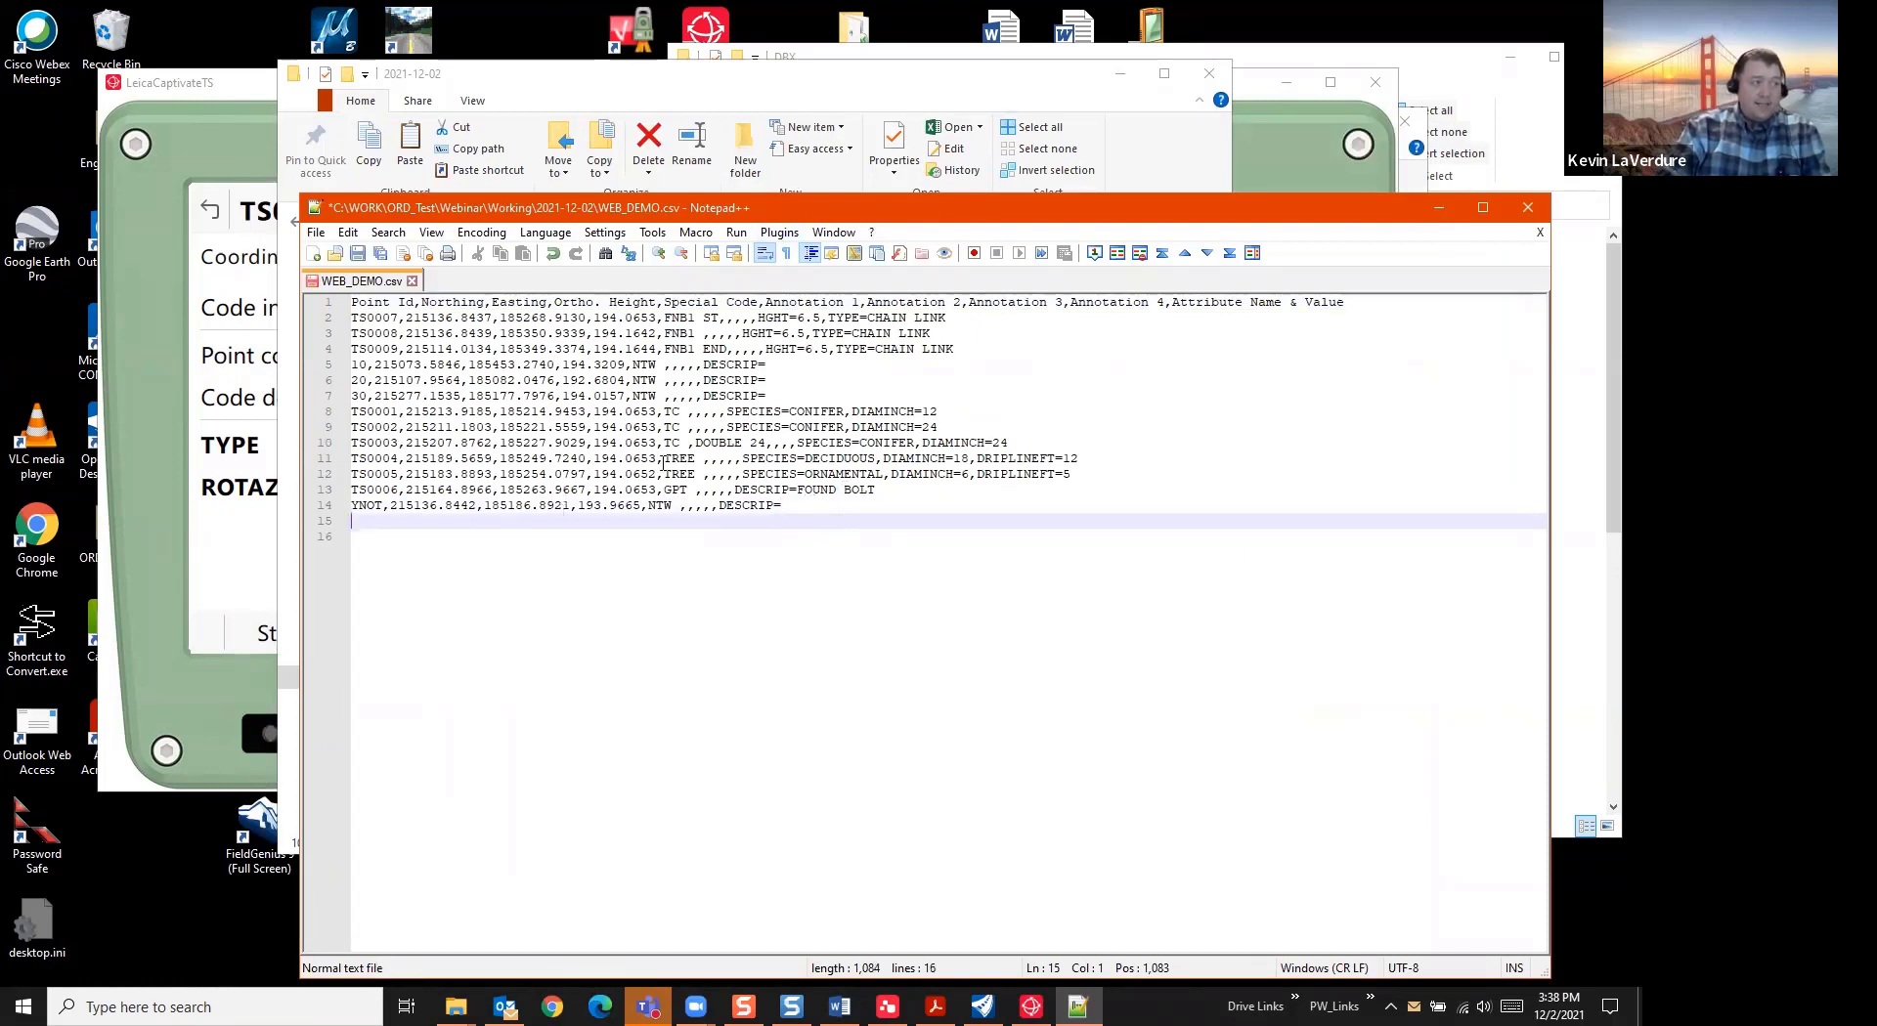
key(BackSpace)
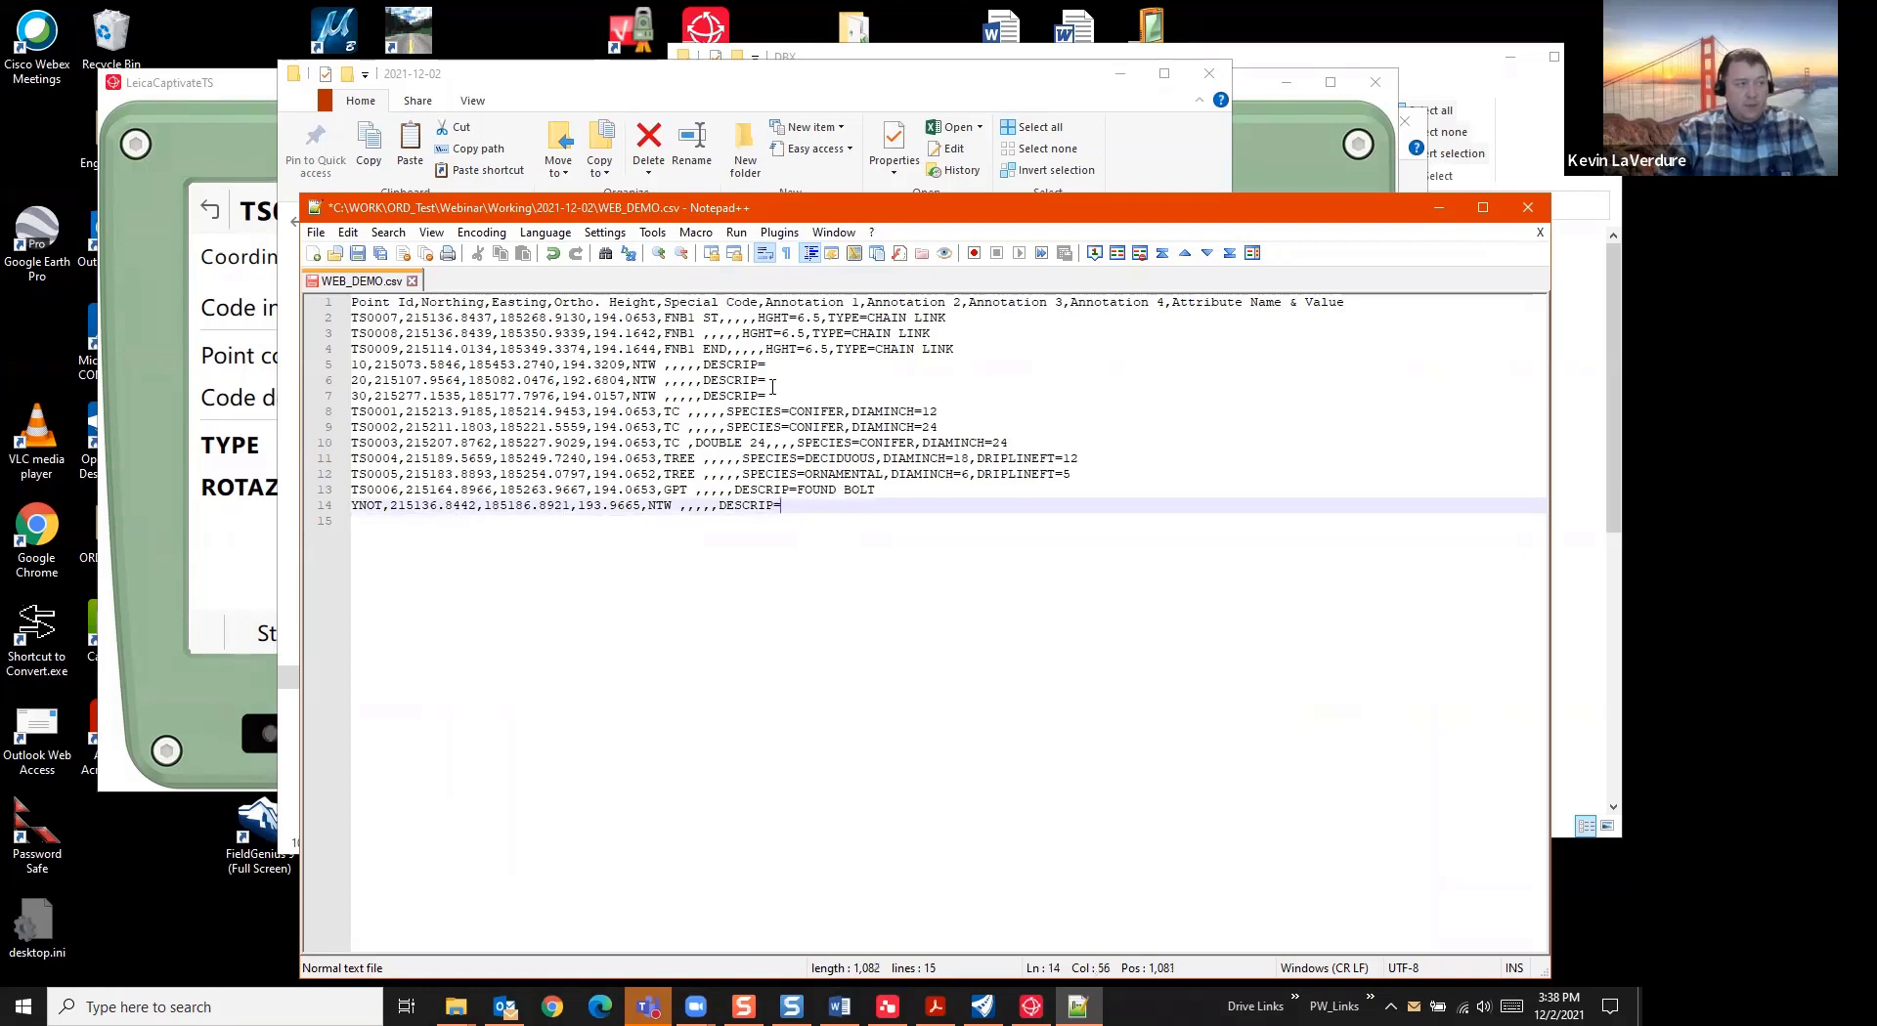
On the TS0006 line, change the code to TAA, replace the attribute name DESCRIP with TYPR, and insert LT-STR as its value
drag(665, 489, 688, 488)
text(TAA)
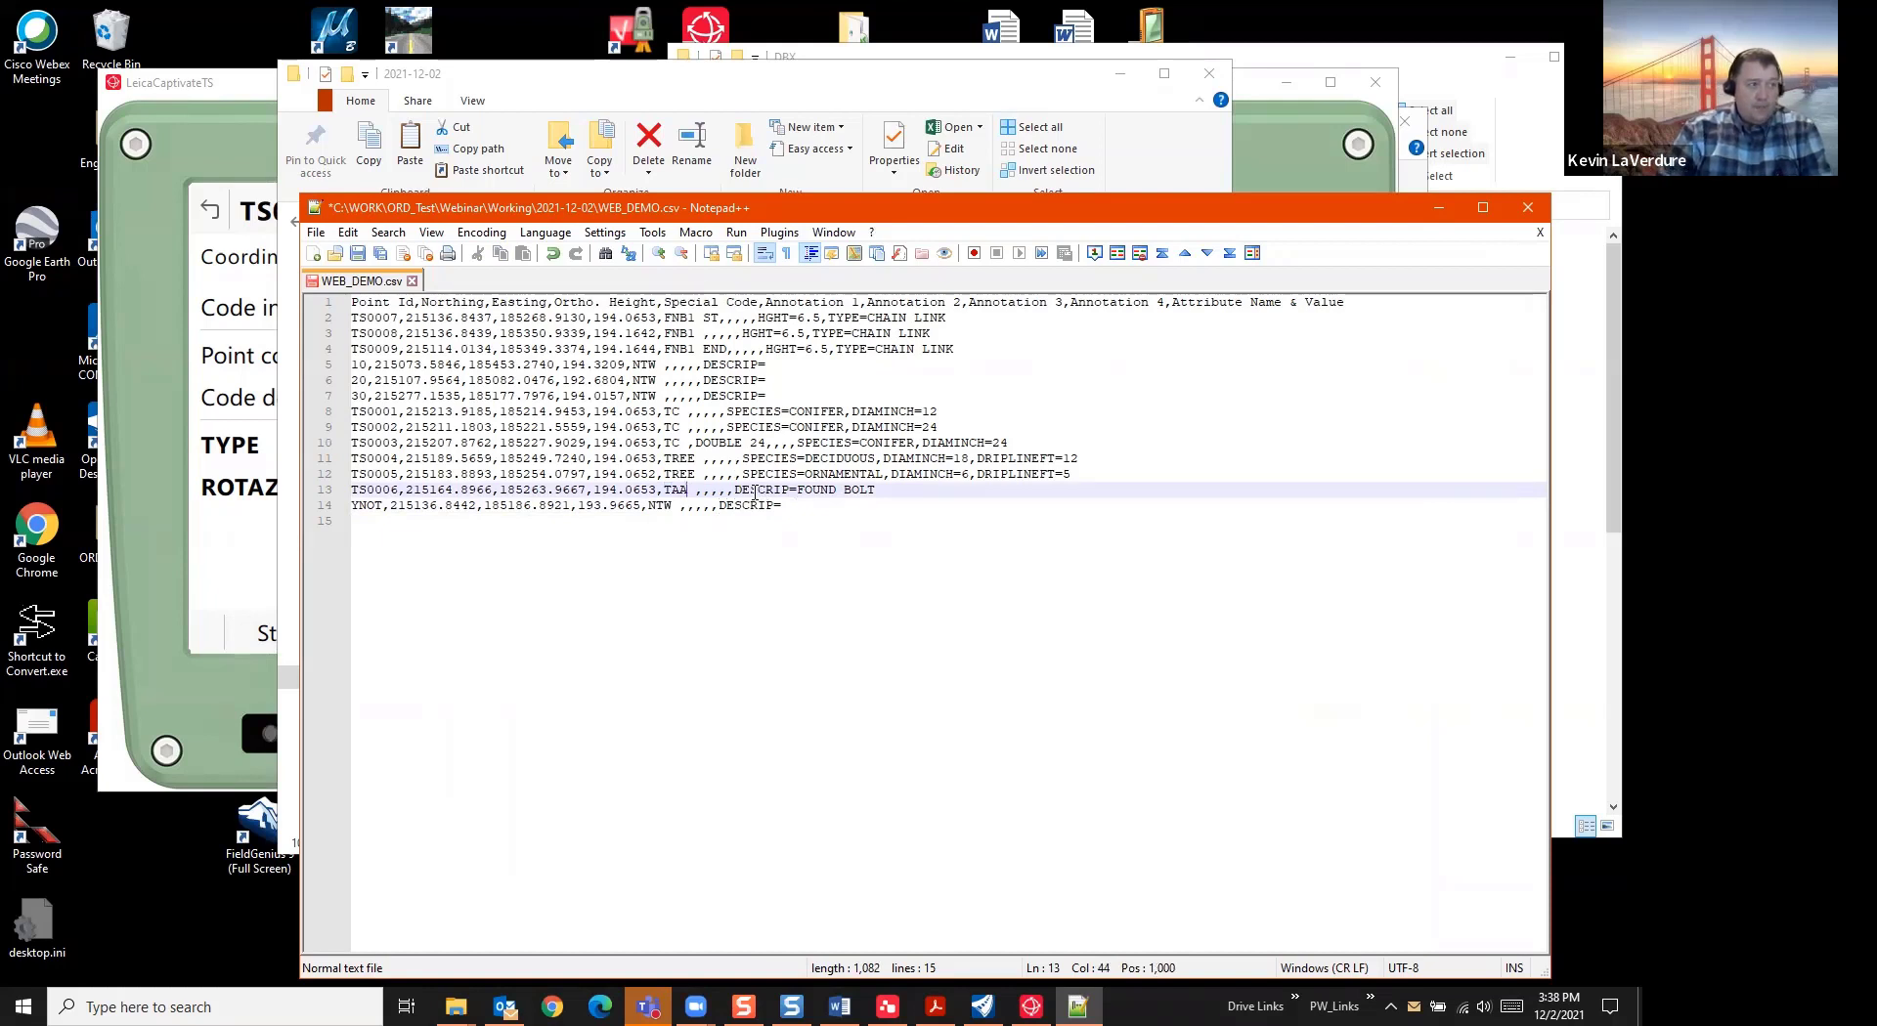
drag(737, 489, 788, 485)
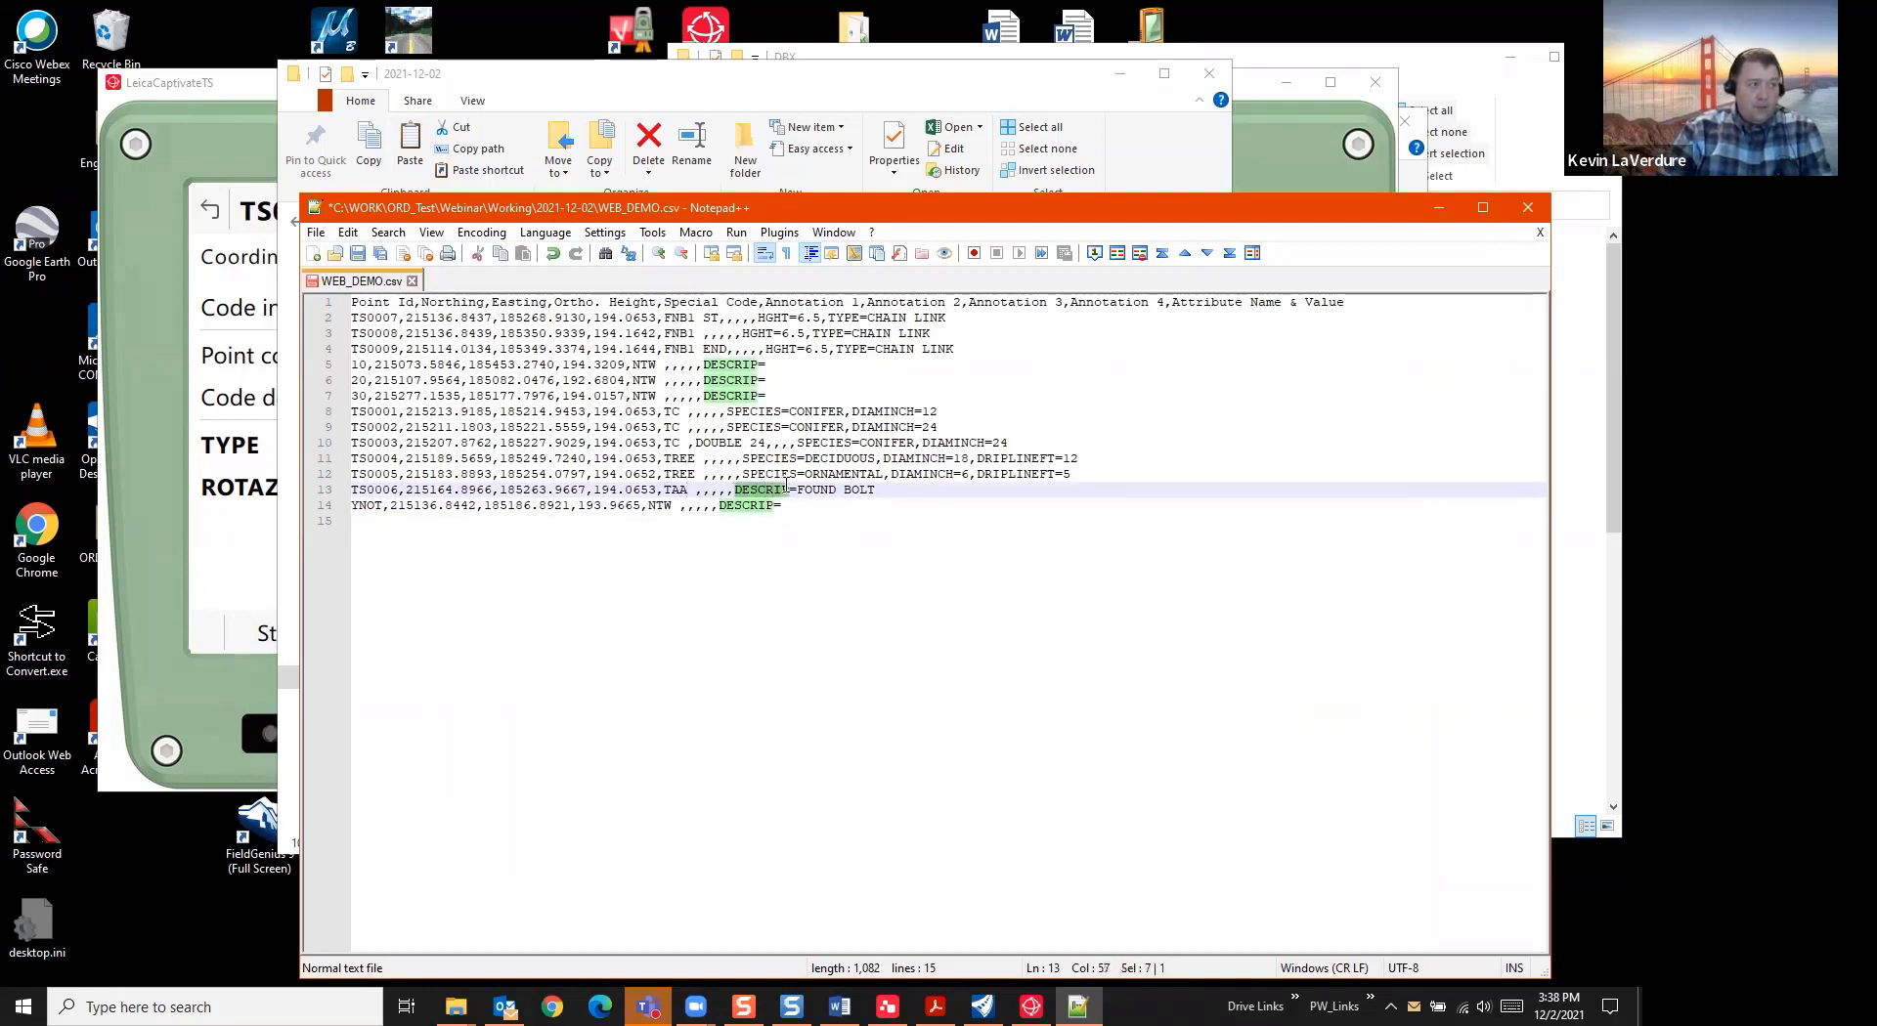
text(T)
text(YPE)
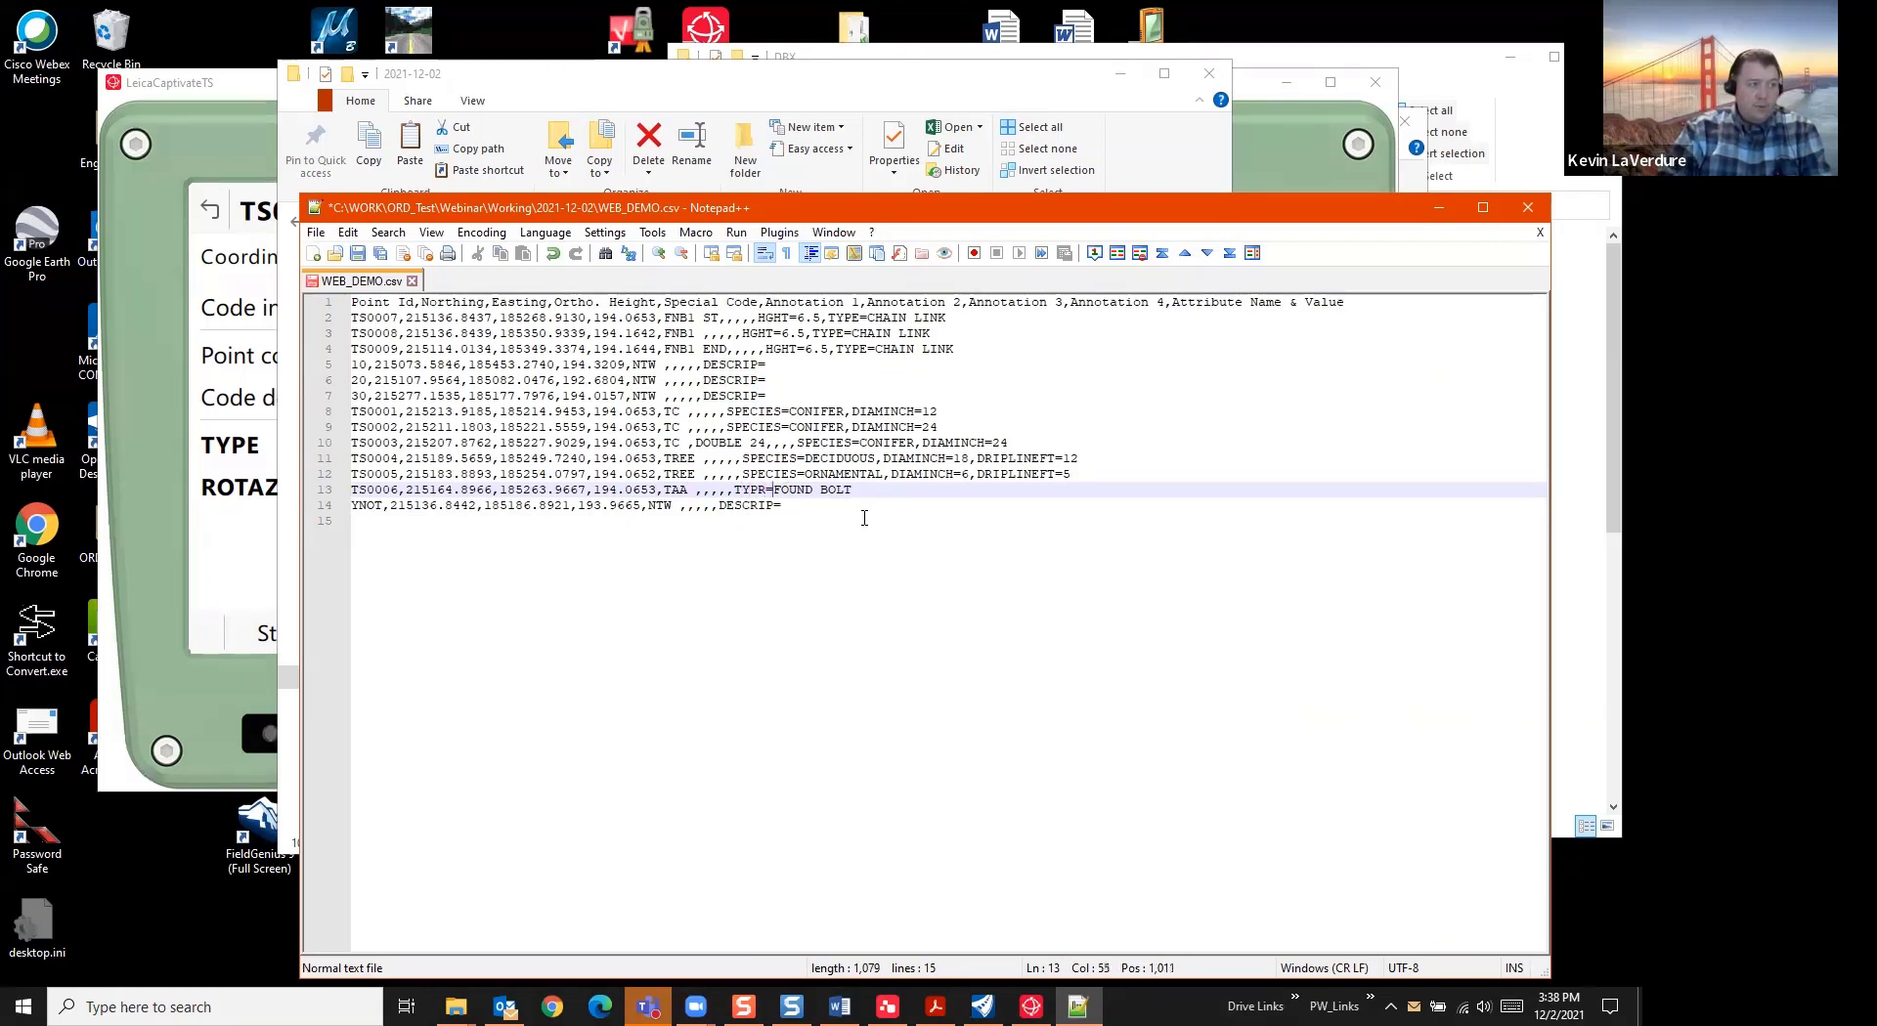
text(LT-STR)
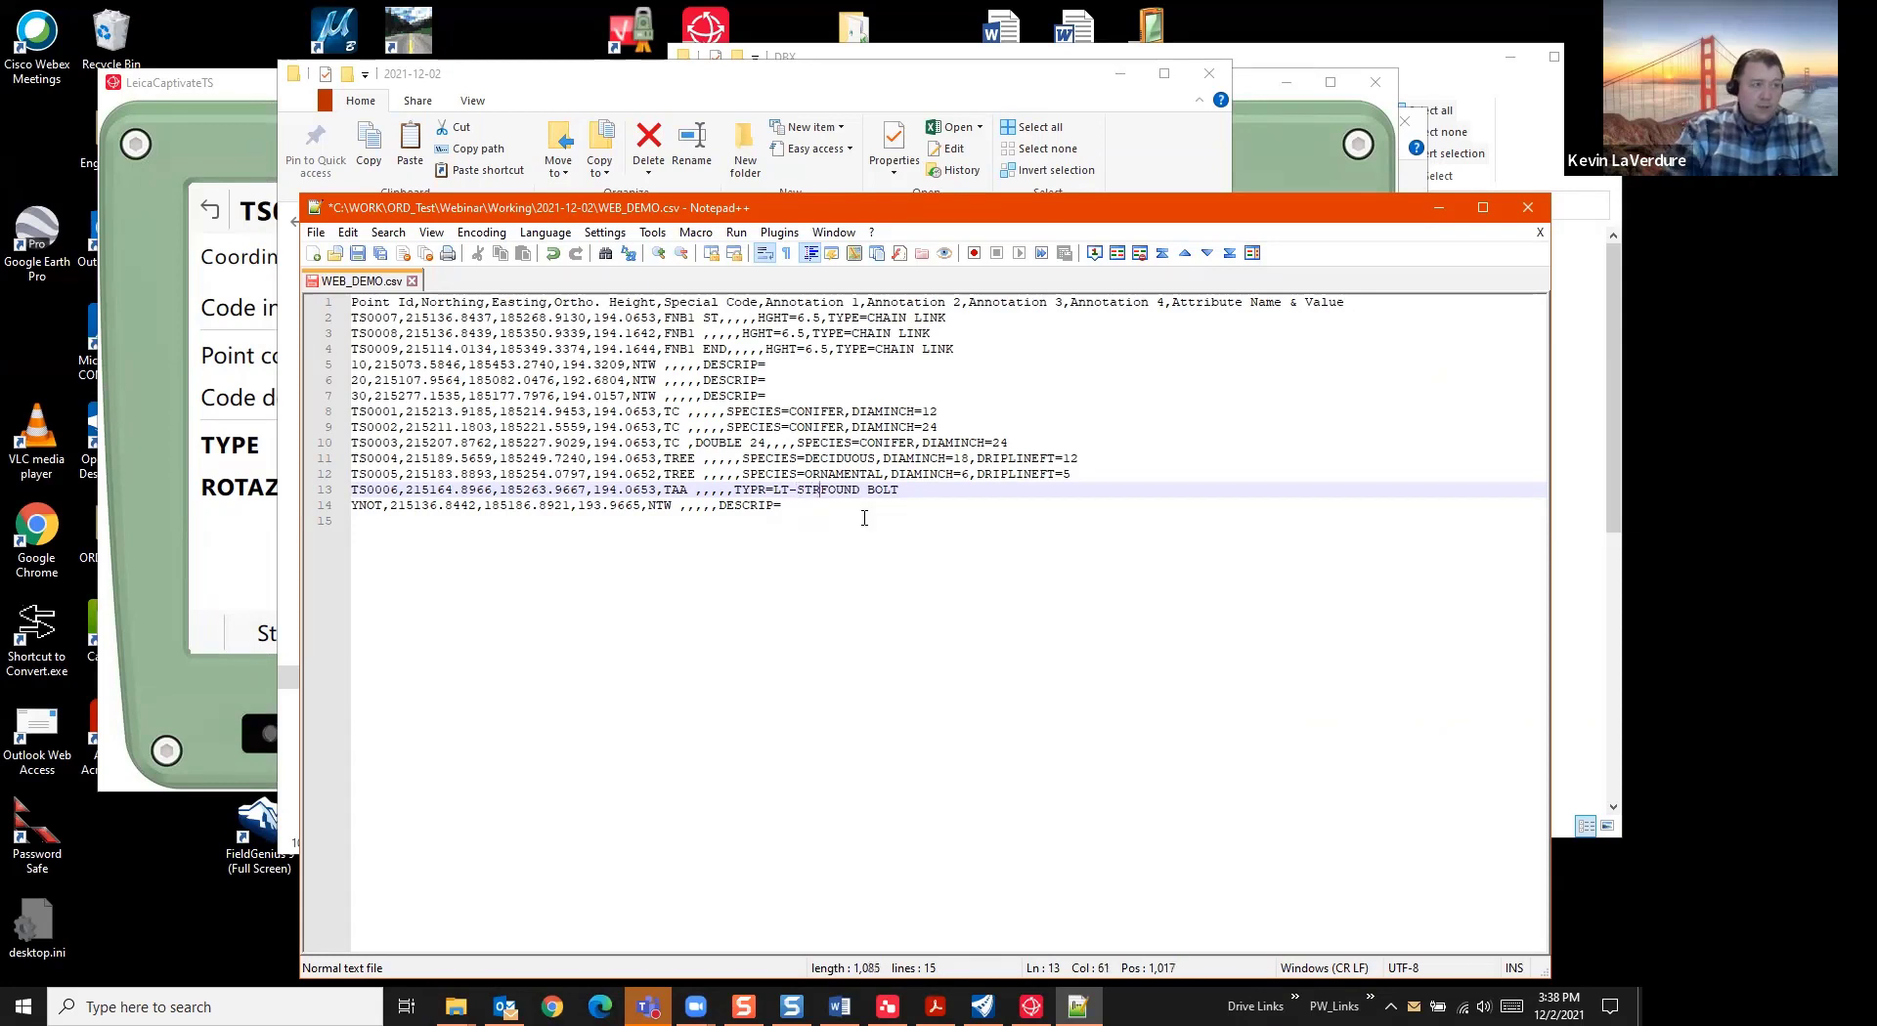
Check the TAA attributes in Captivate and replace FOUND BOLT on the TS0006 line with a second attribute, ROTAZ=82
click(207, 136)
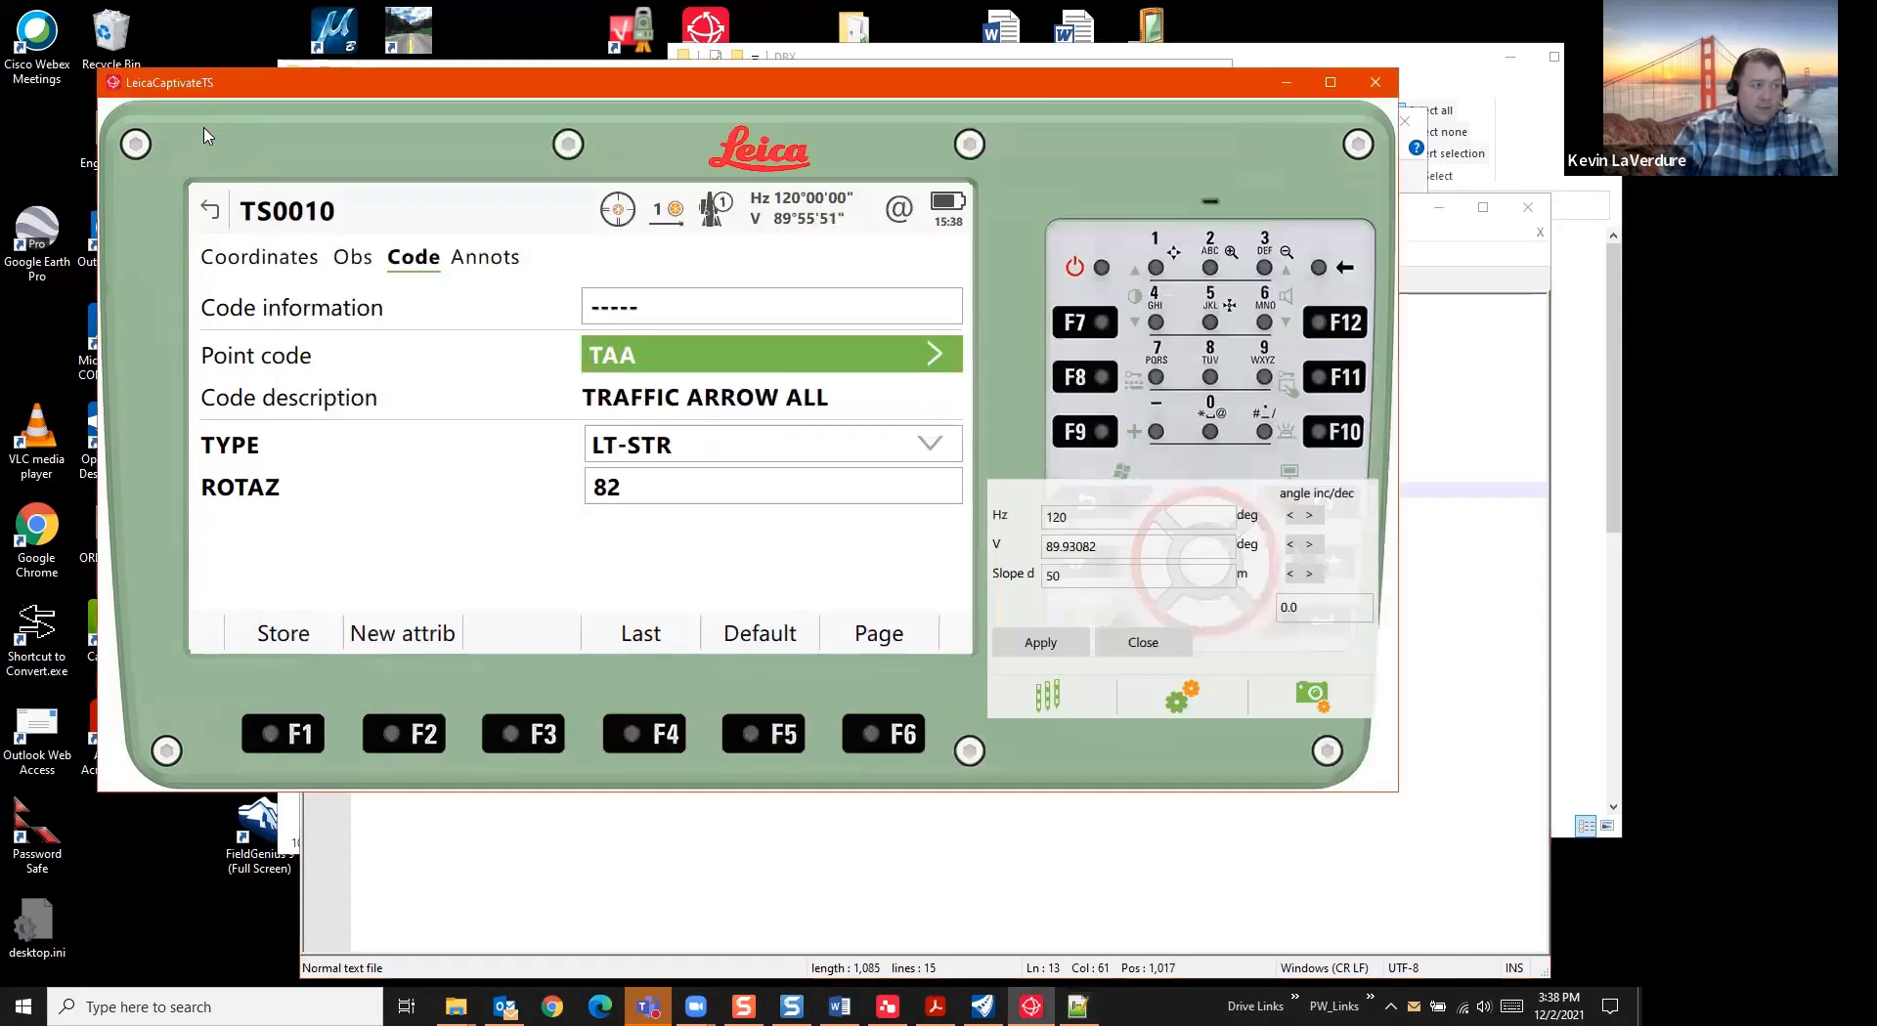
click(1472, 588)
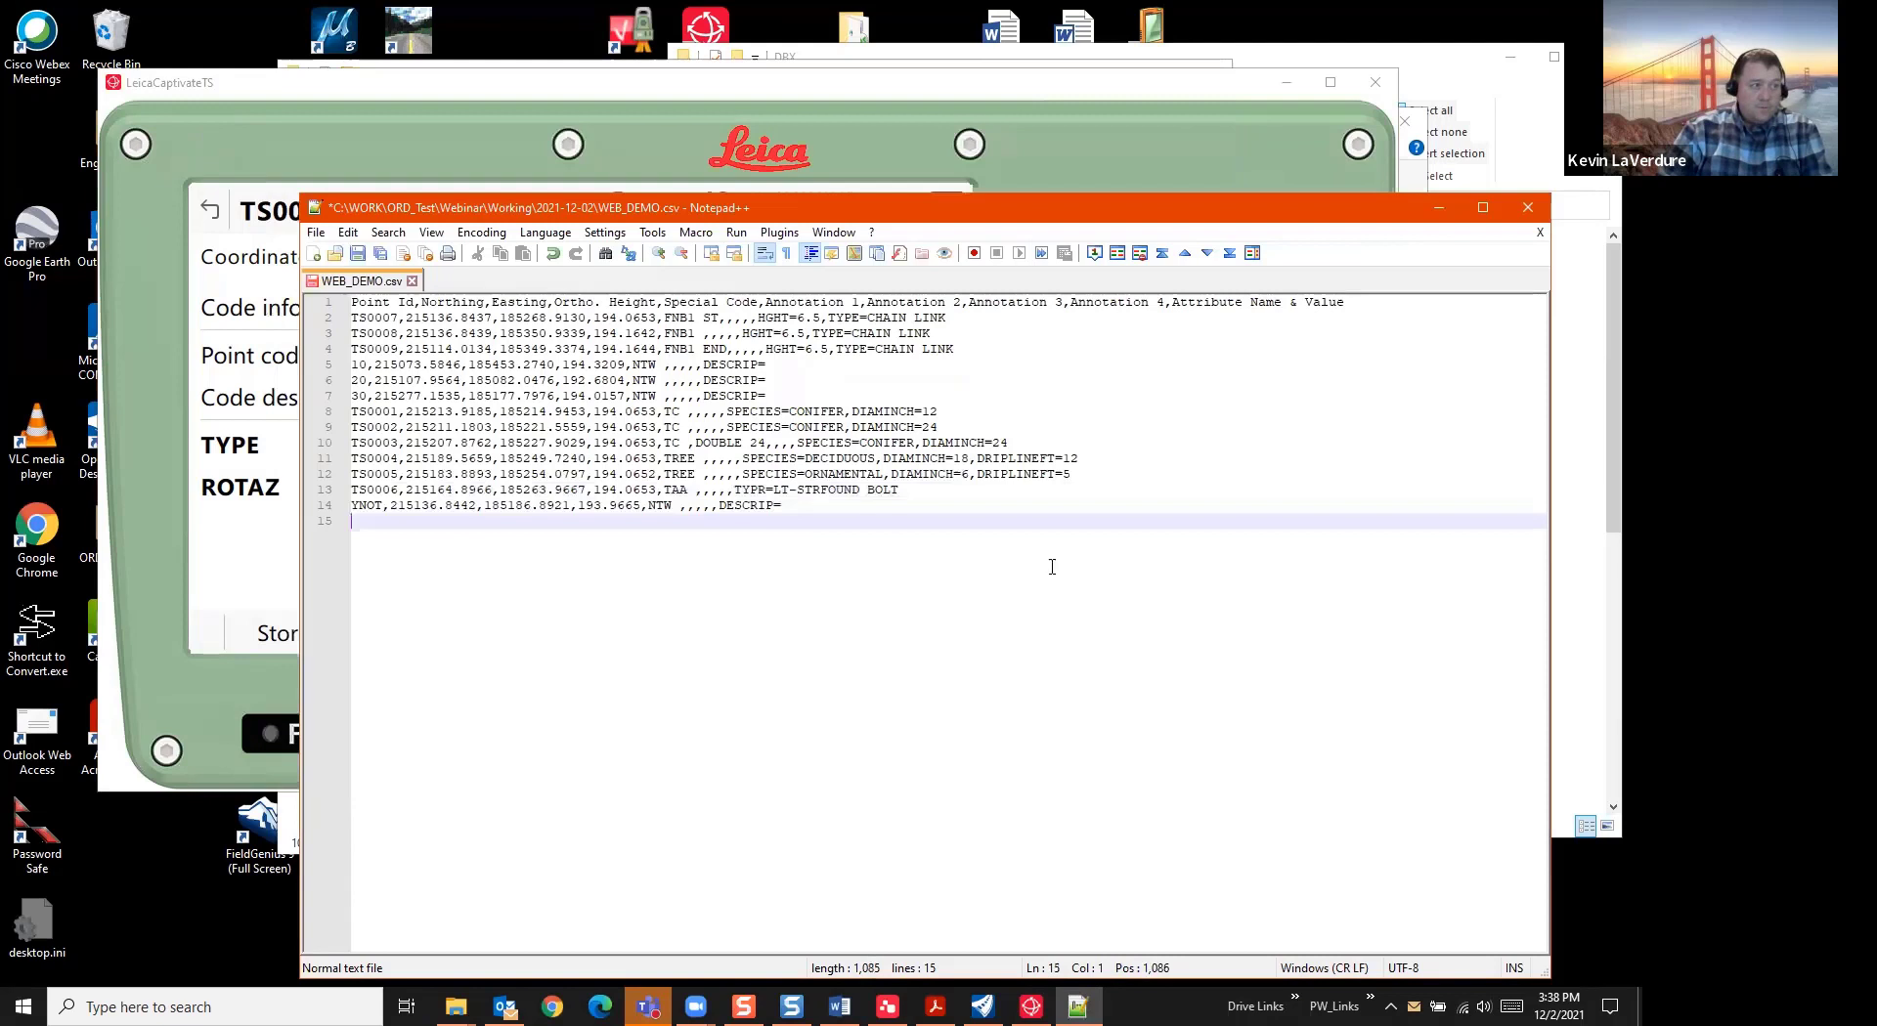
drag(901, 489, 824, 490)
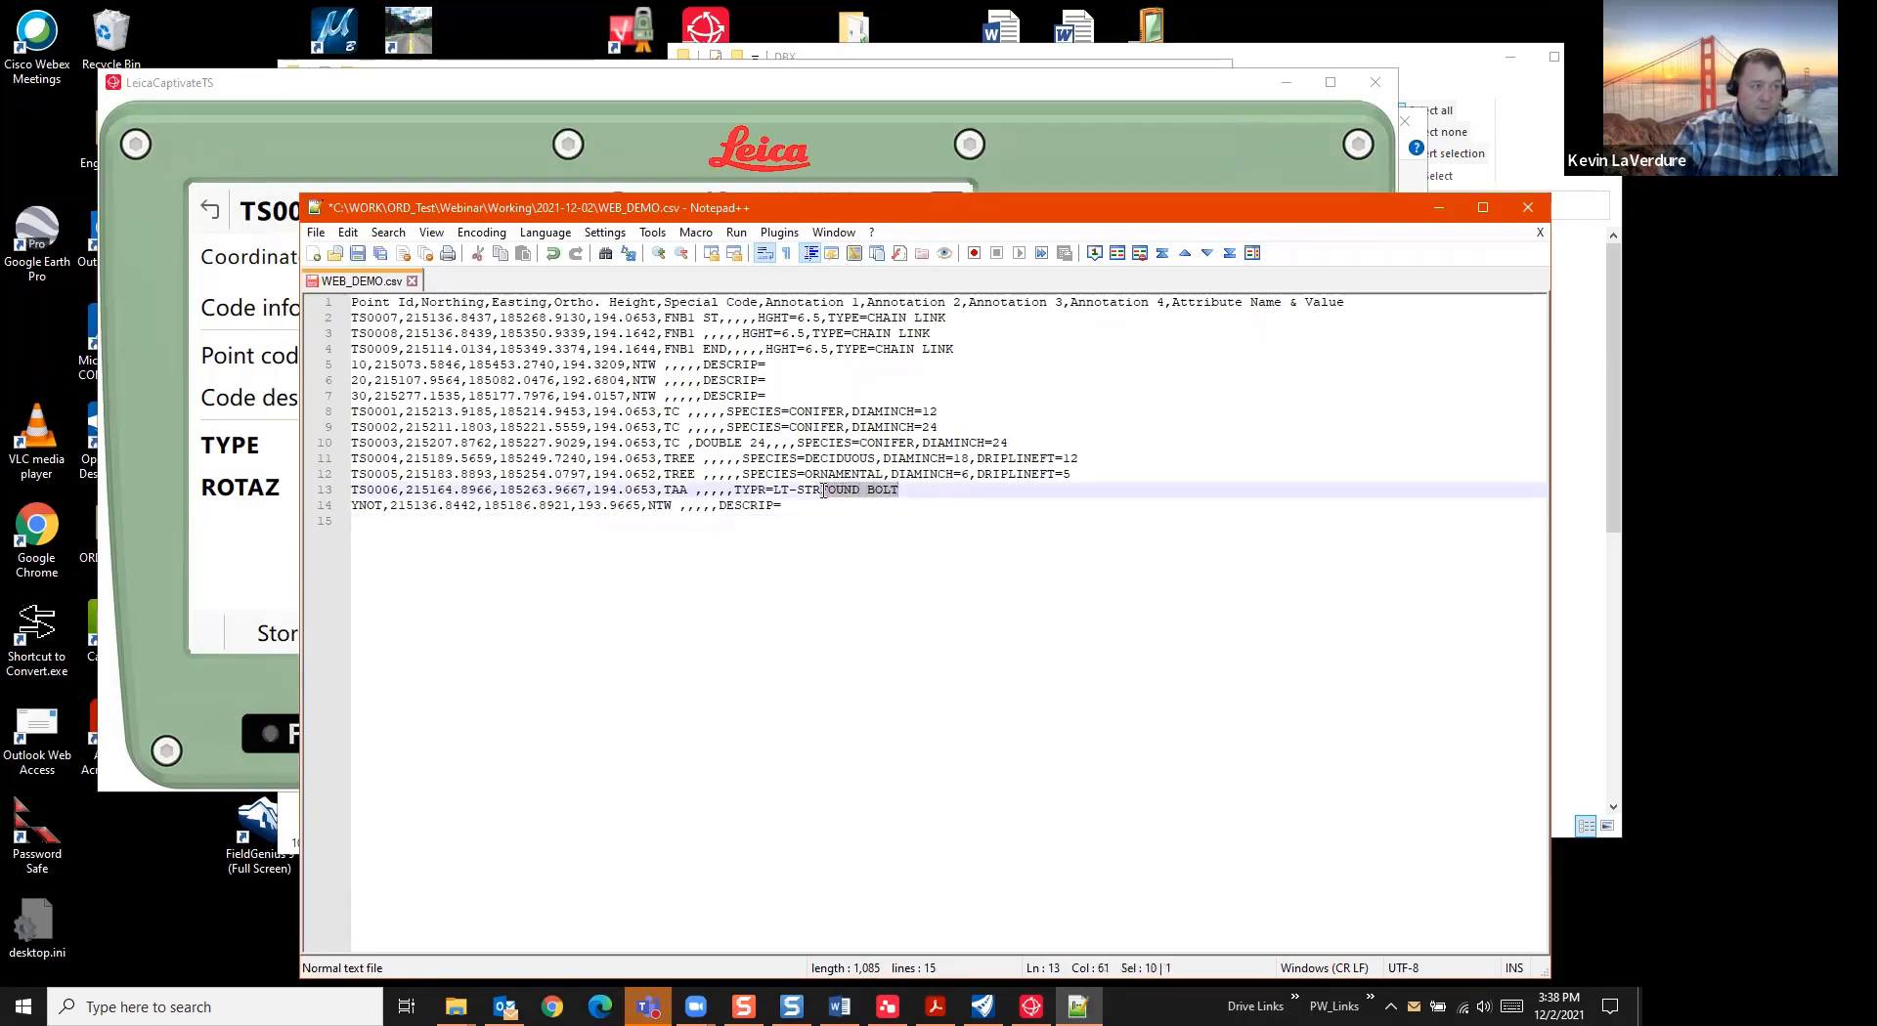
text(,)
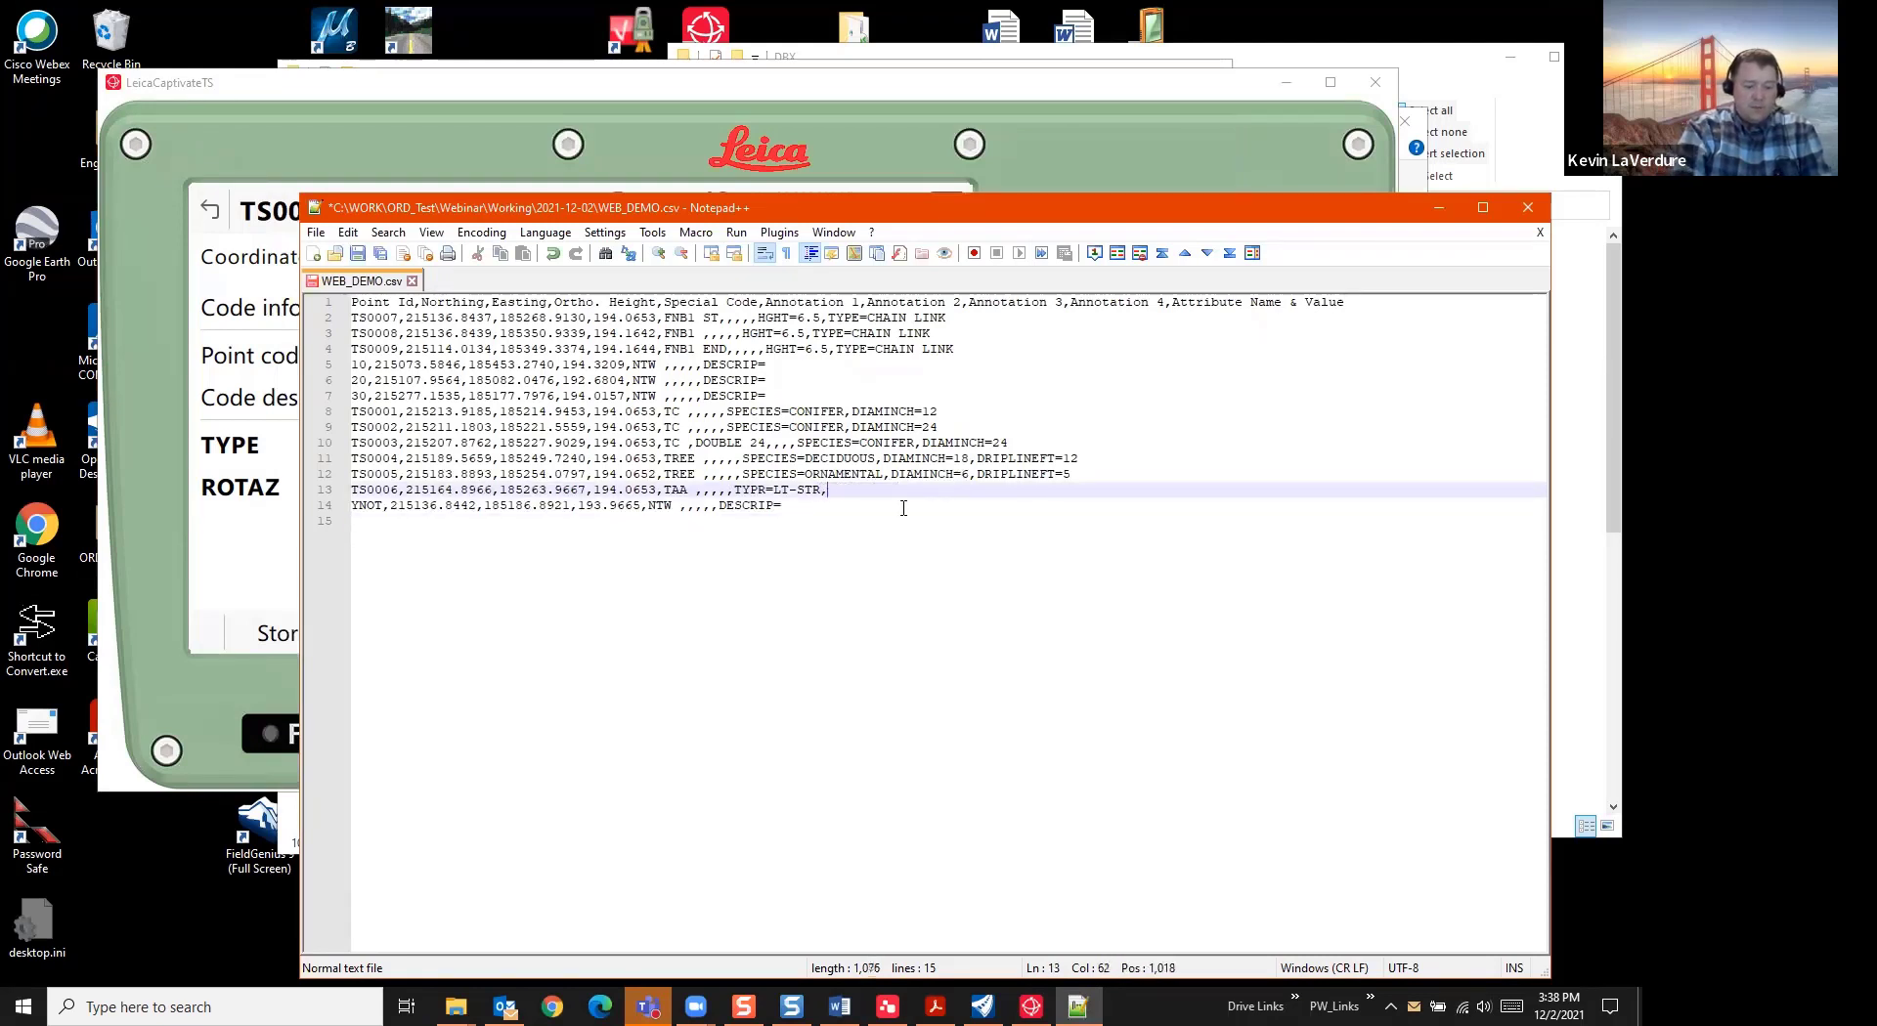
text(ROTA)
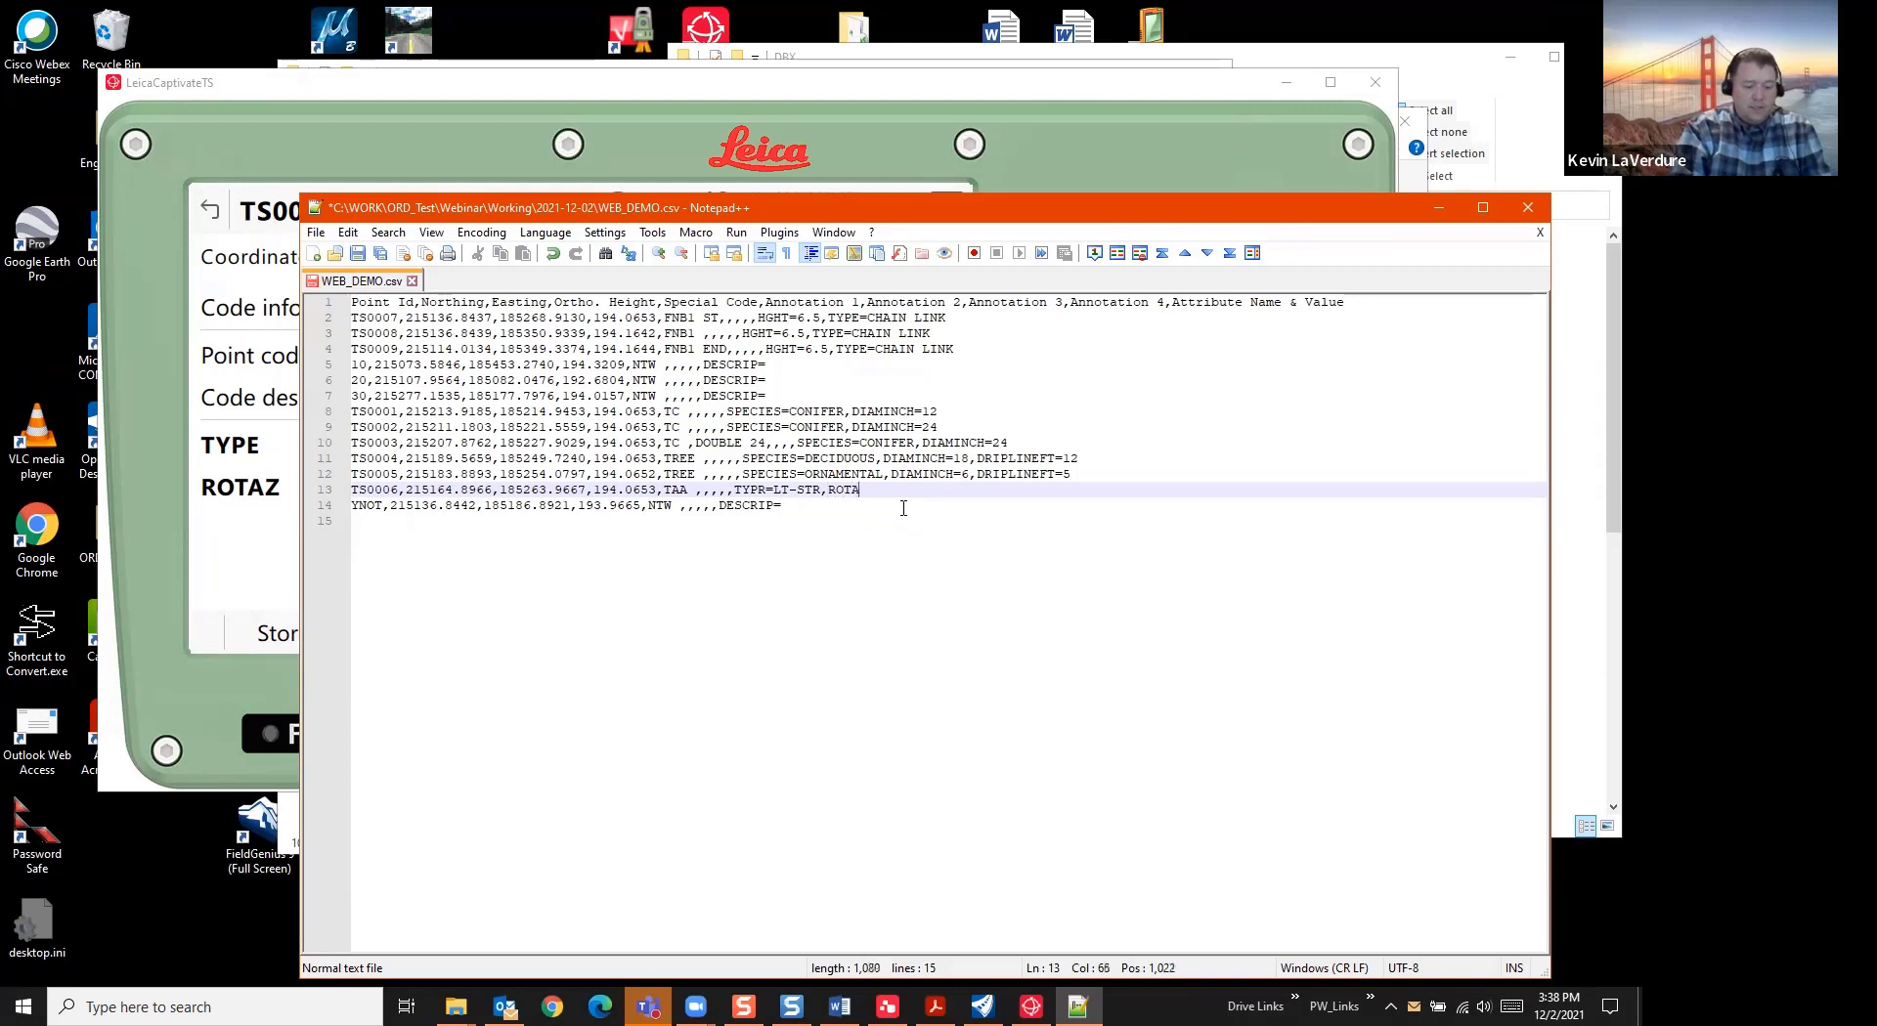
text(Z=)
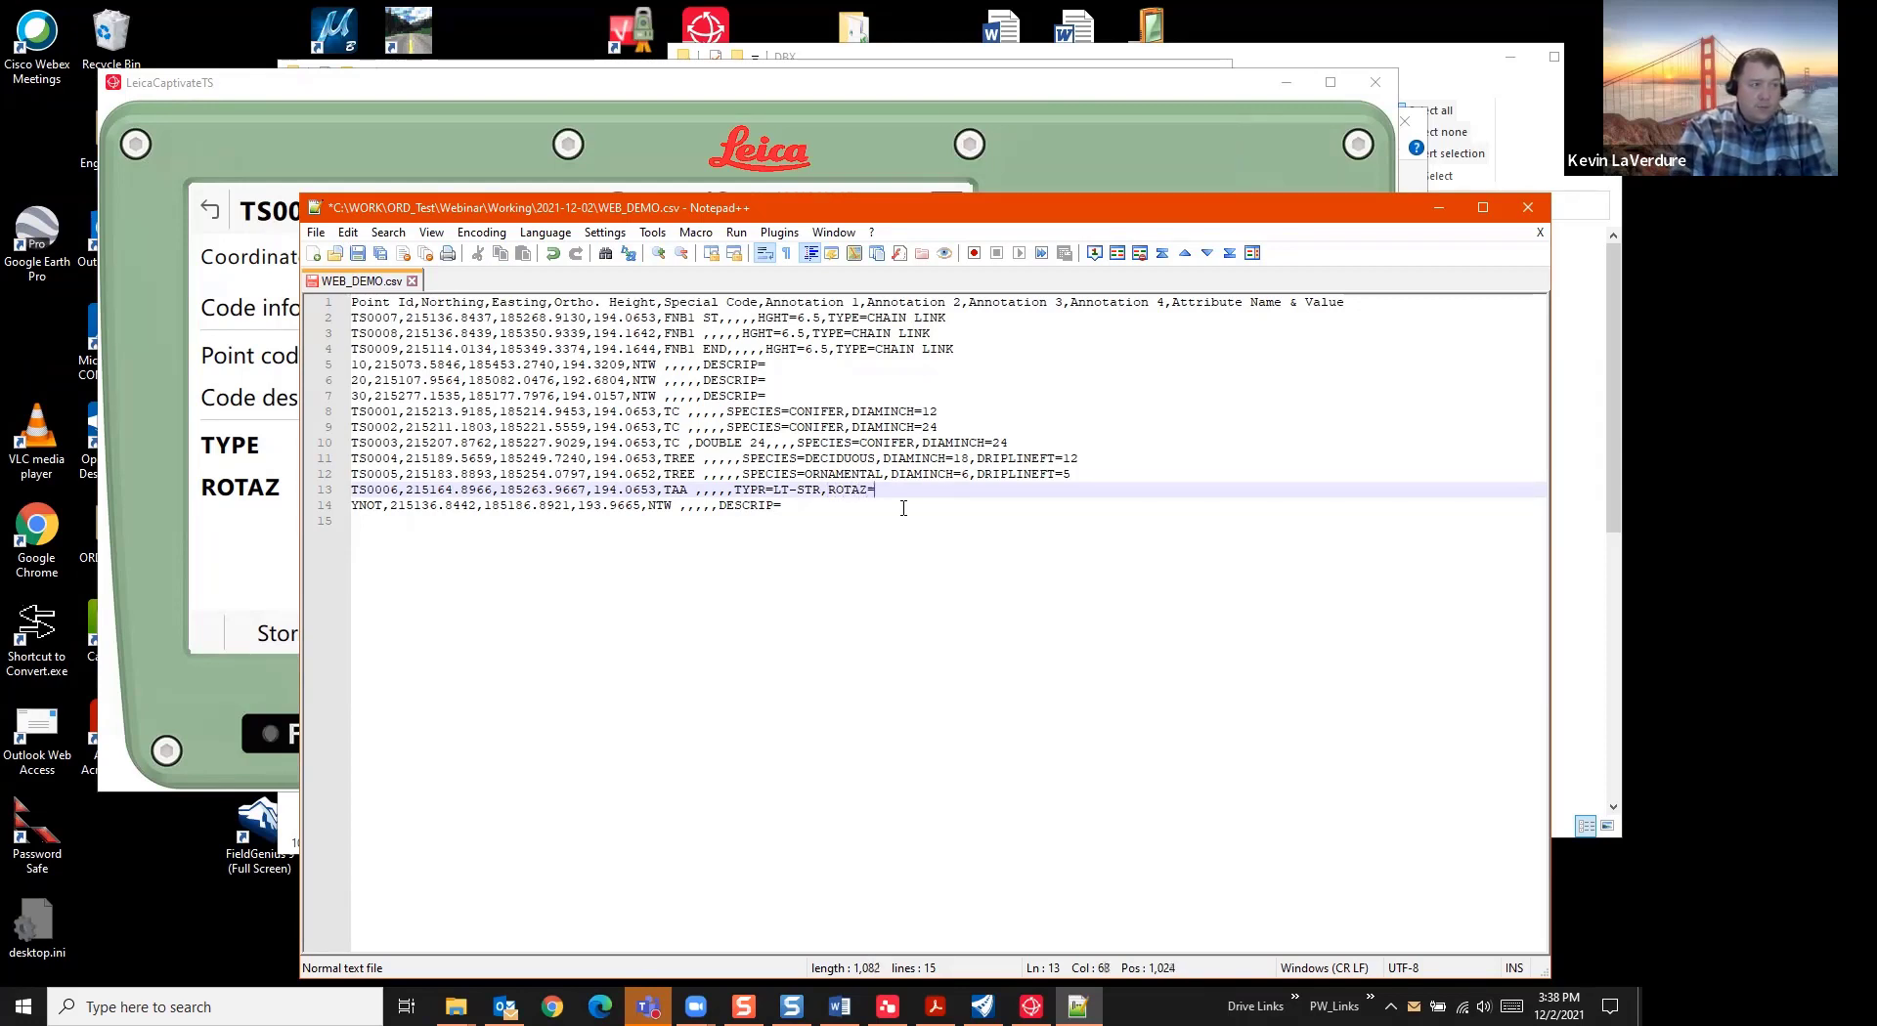
text(82)
click(857, 594)
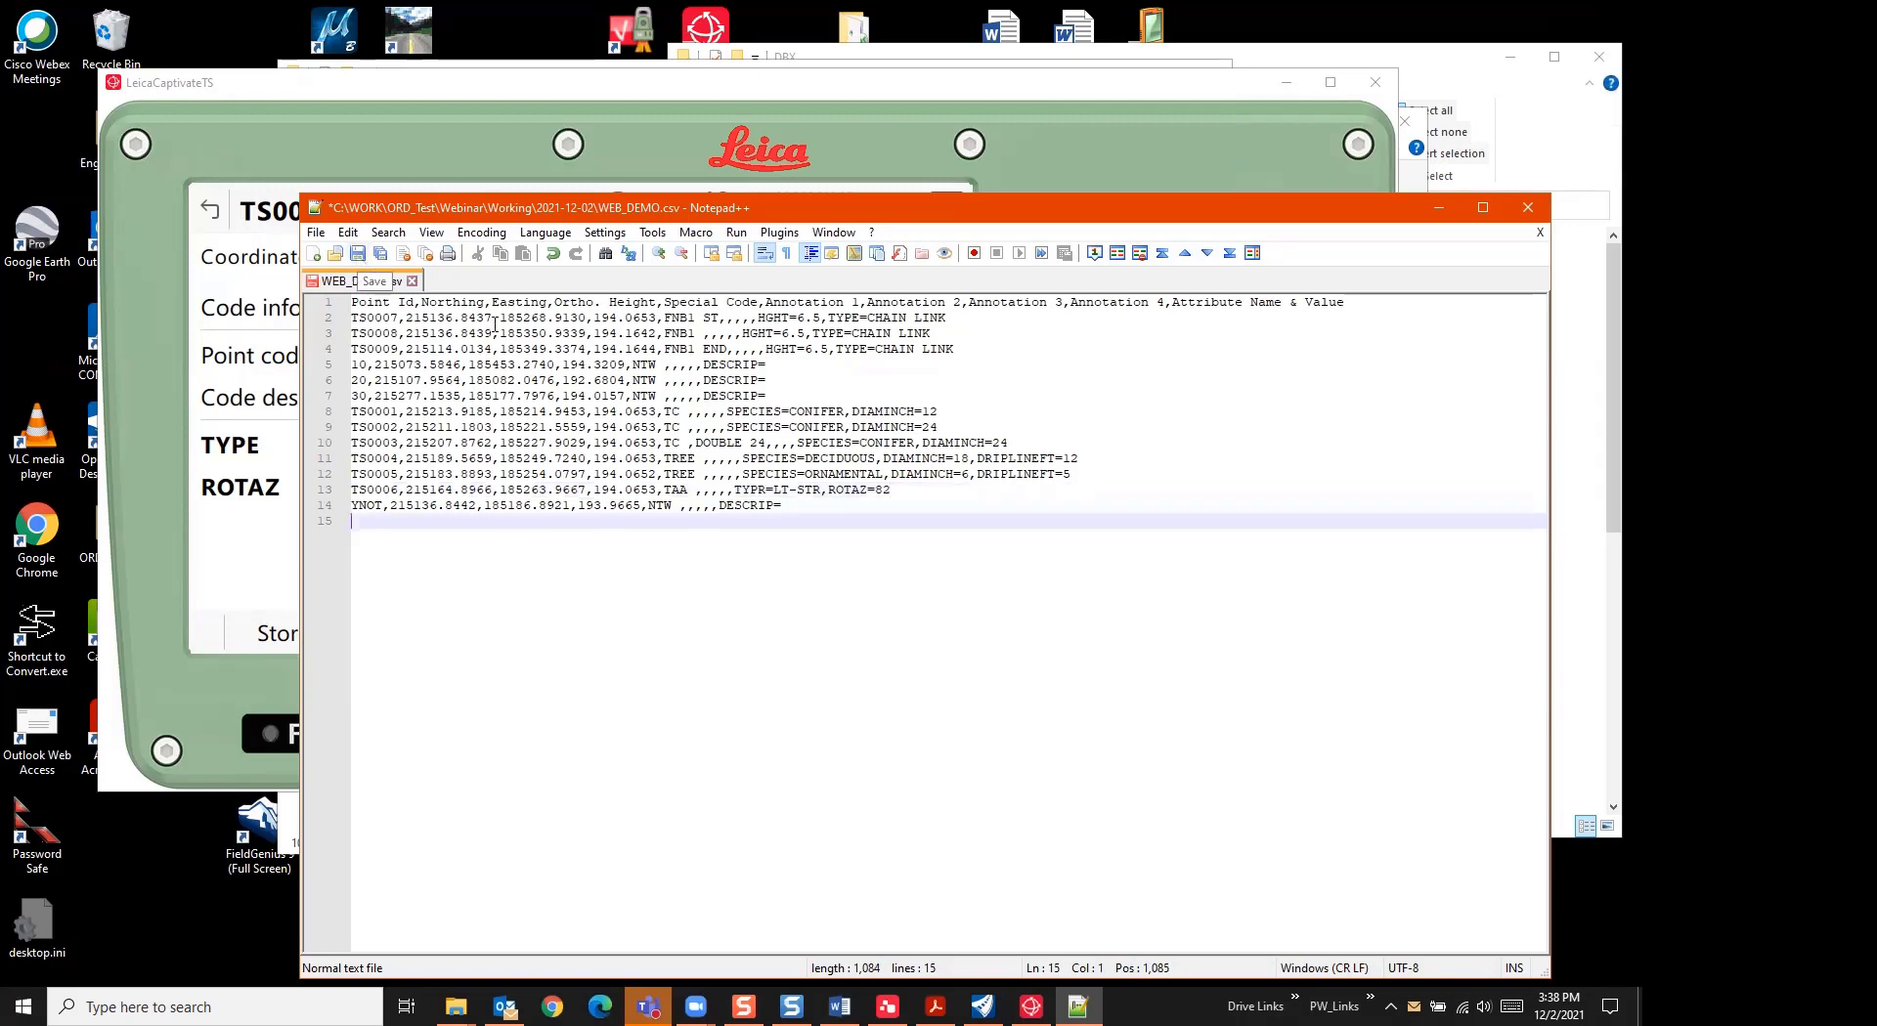
Correct the misspelled attribute name on the TS0006 line to TYPE, then save and close WEB_DEMO.csv
click(772, 489)
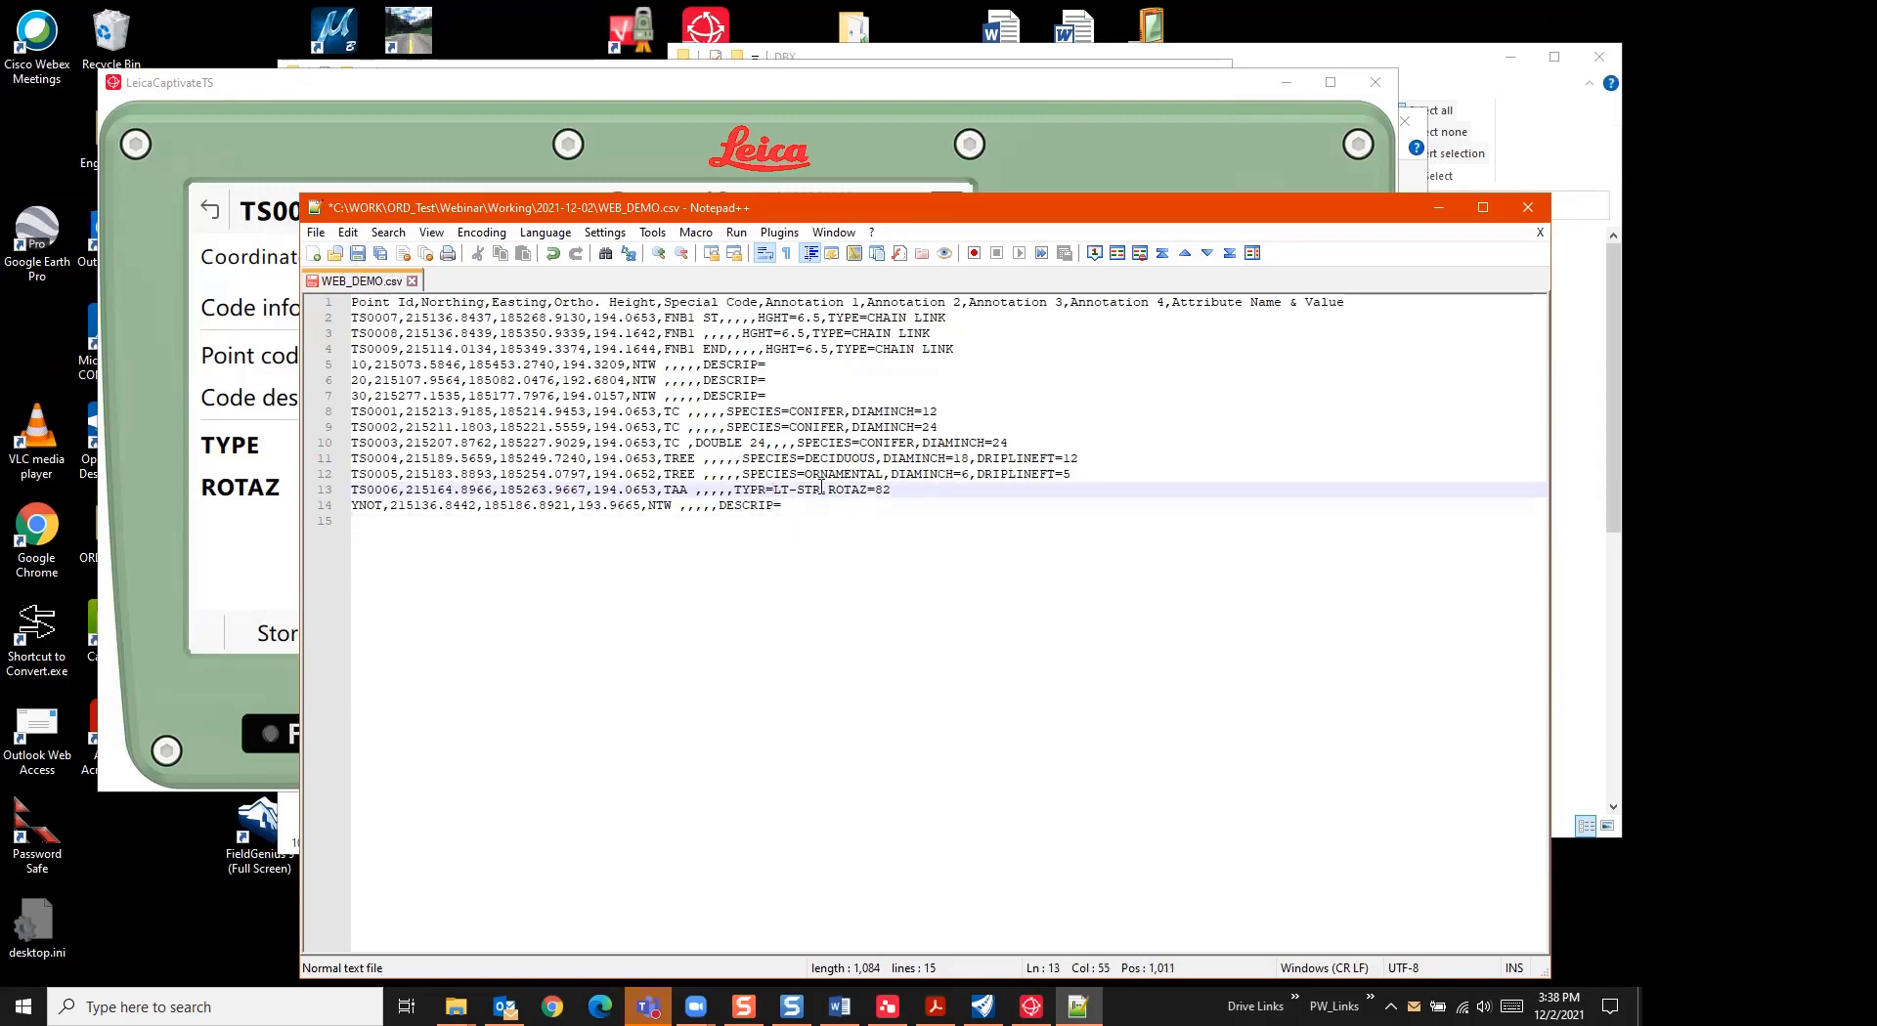
key(Left)
key(BackSpace)
text(E)
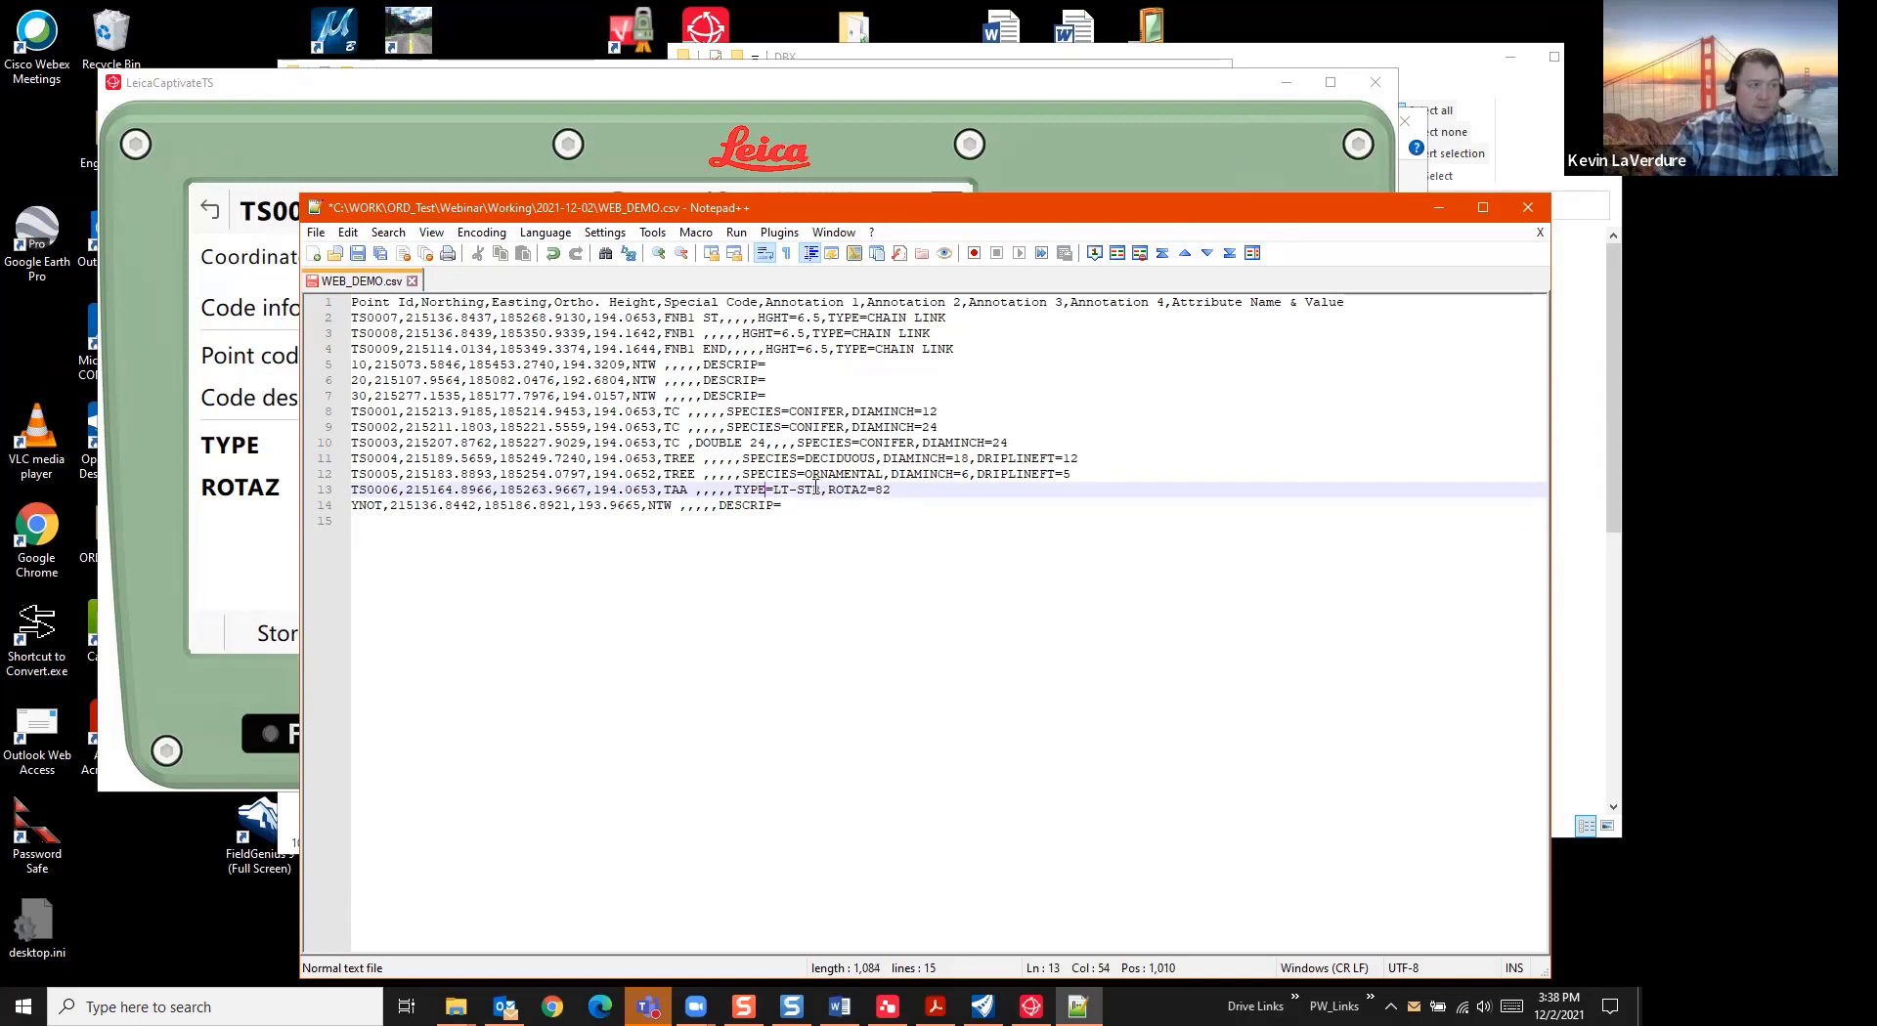
click(836, 567)
click(358, 254)
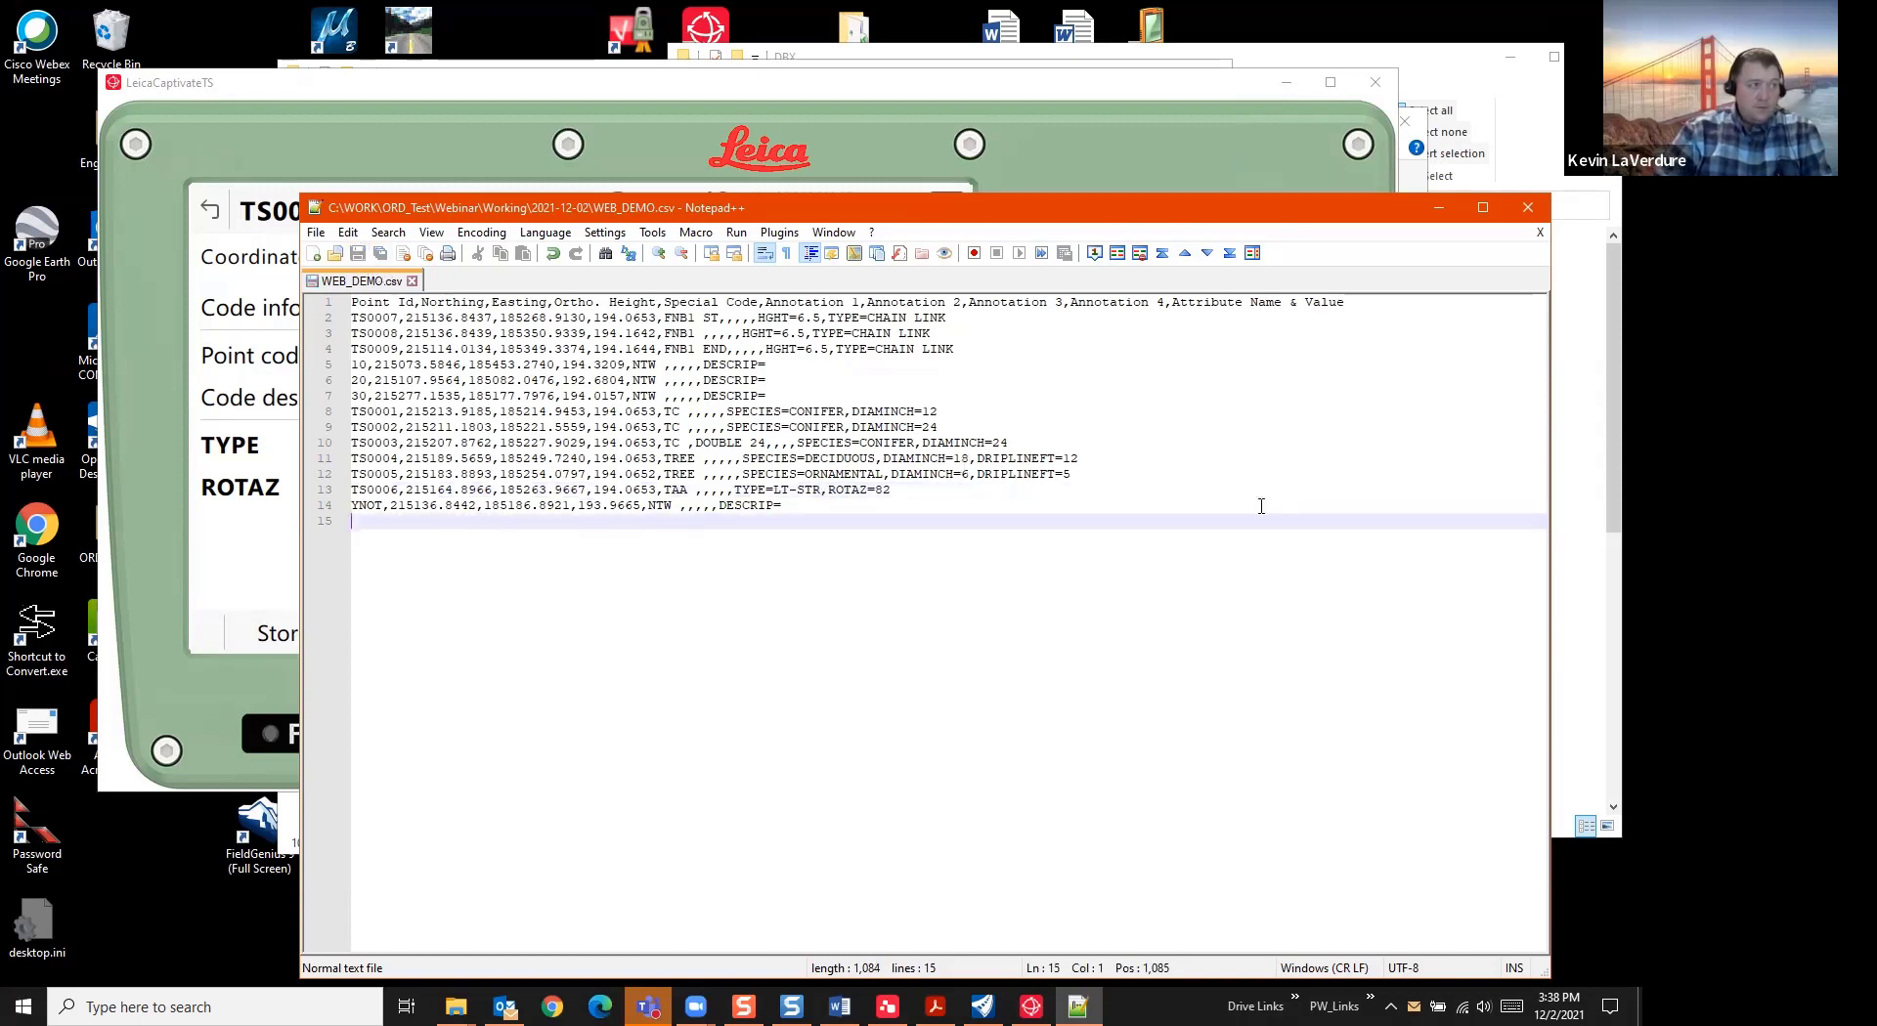
click(1527, 206)
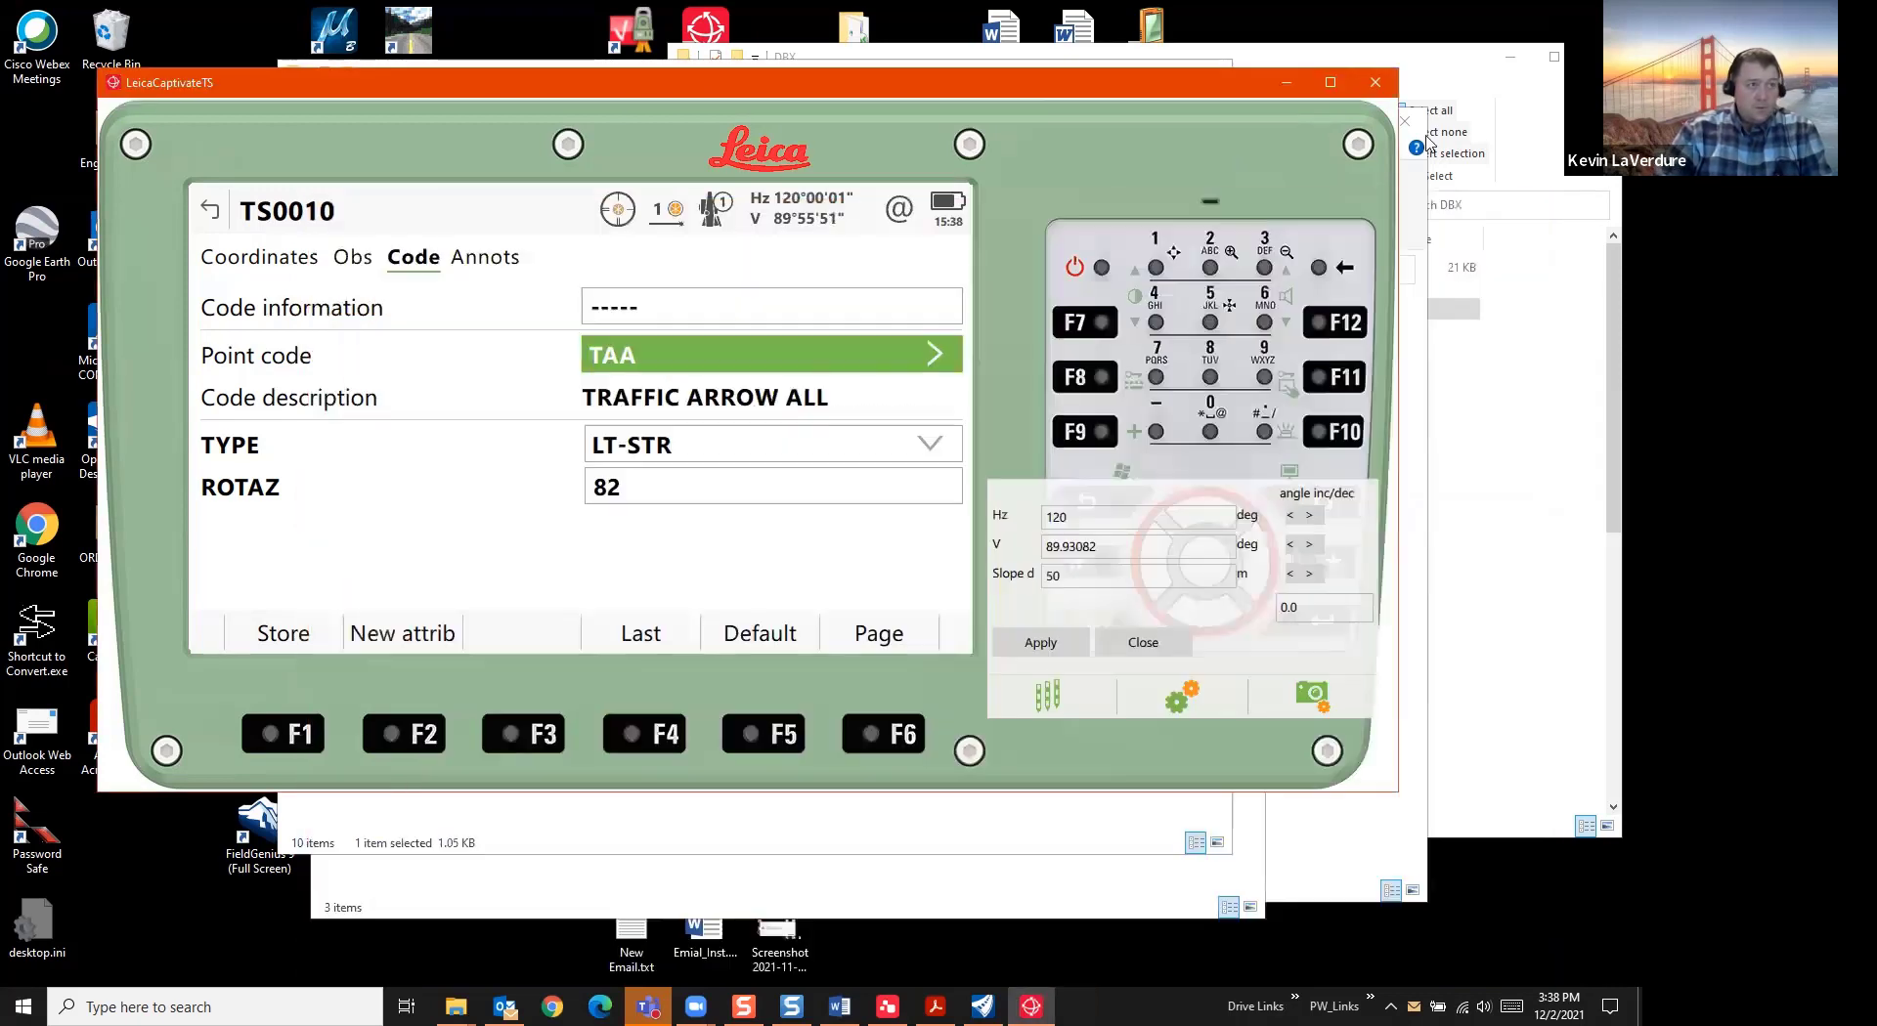
Switch to OpenRoads Designer and create a new survey field book named DEMO
click(1286, 82)
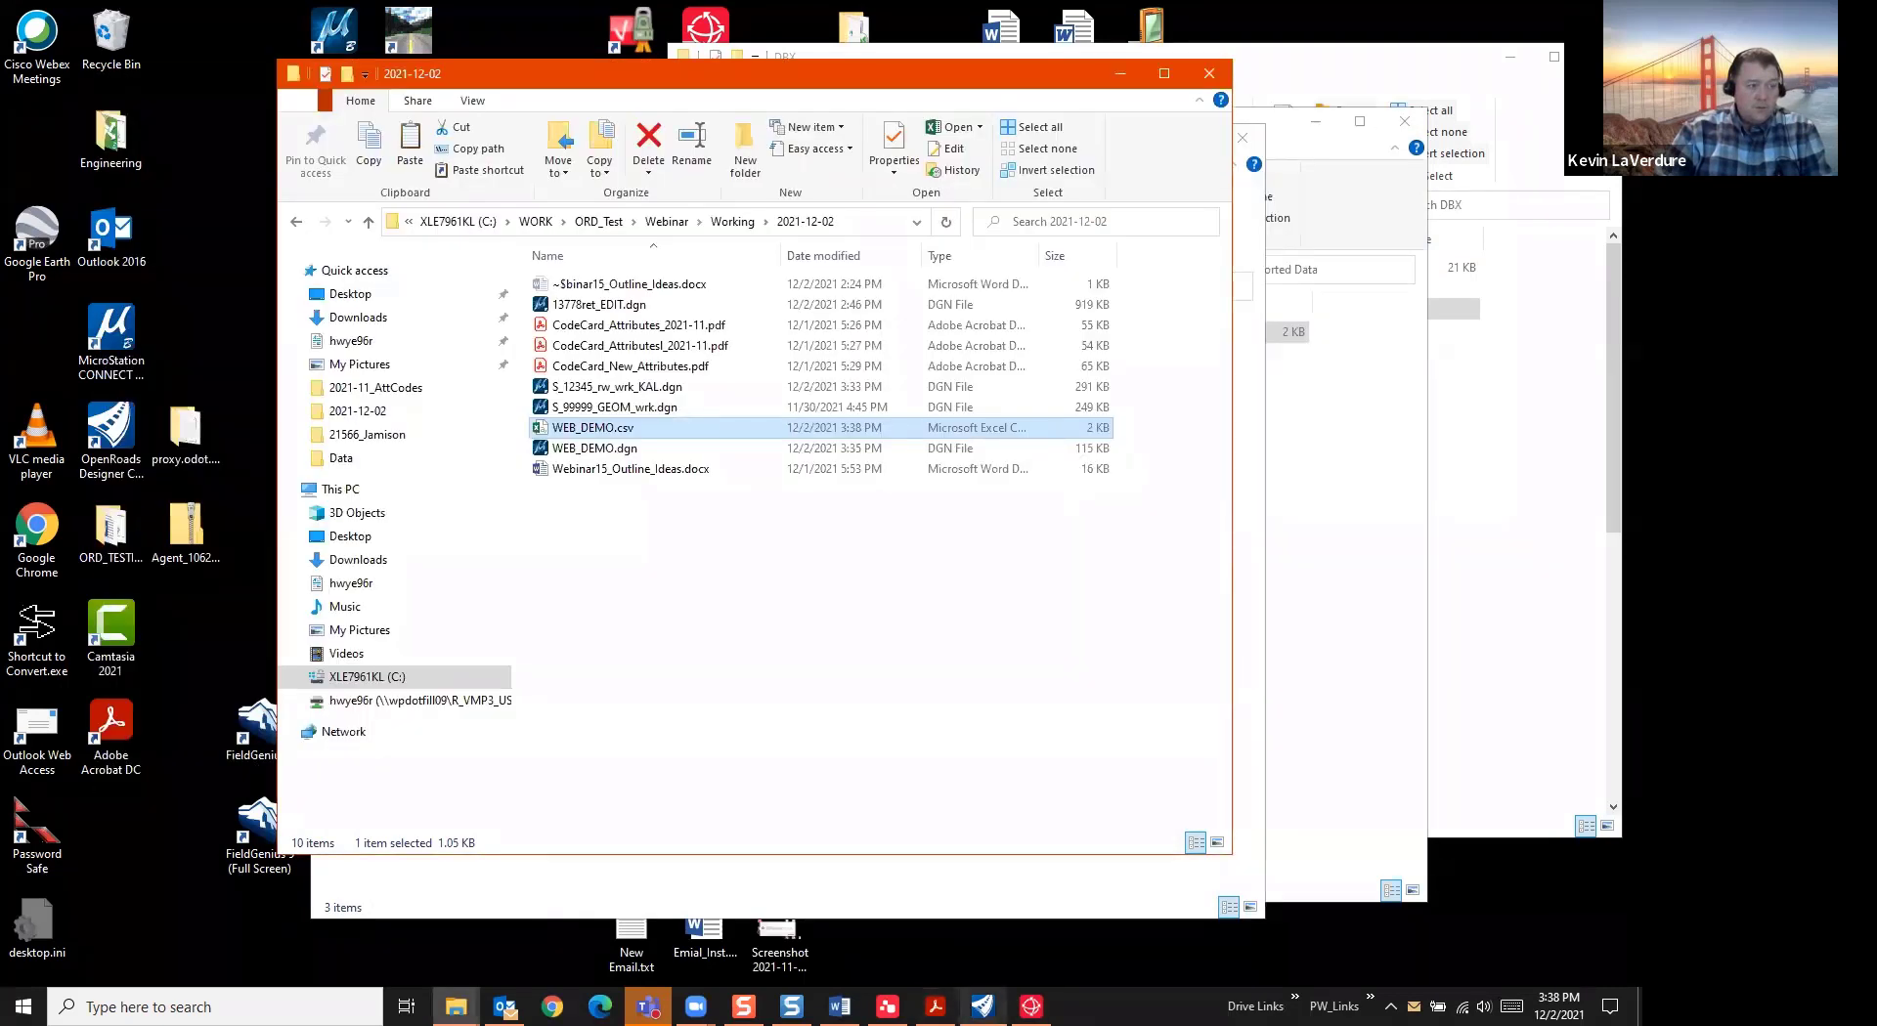
click(983, 1007)
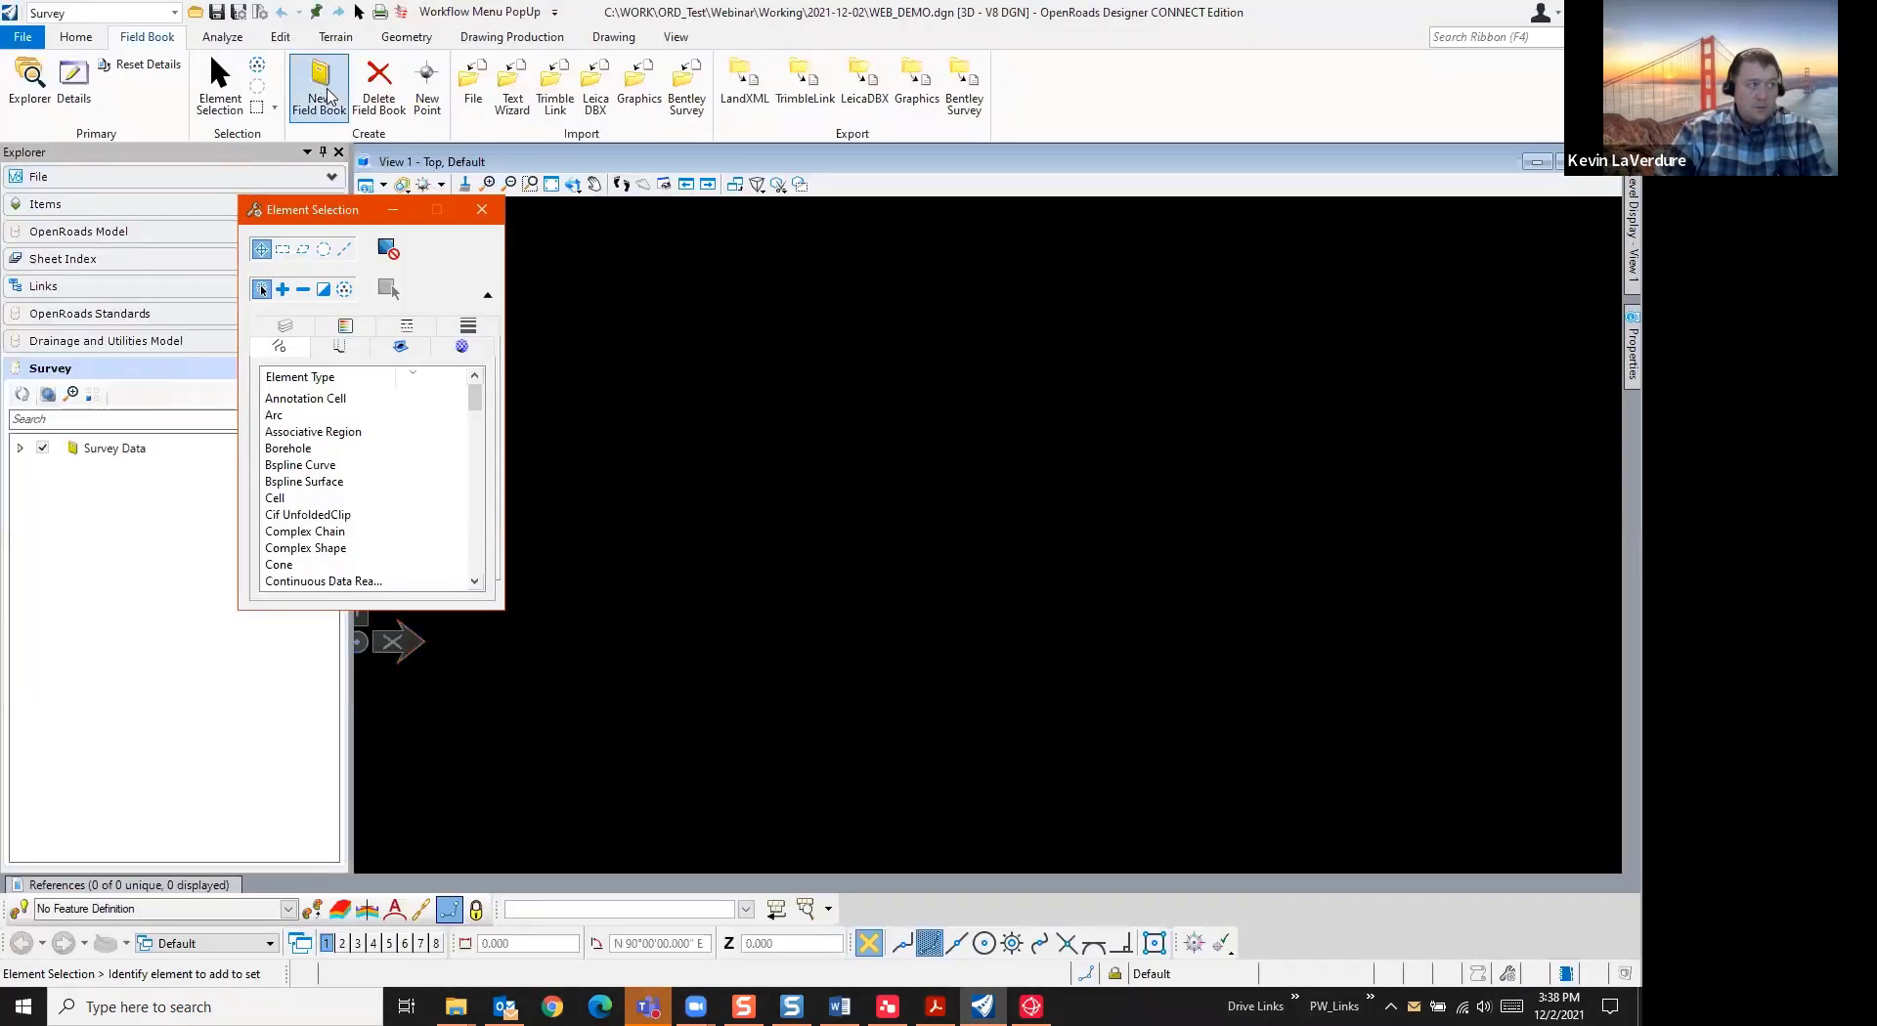
click(320, 86)
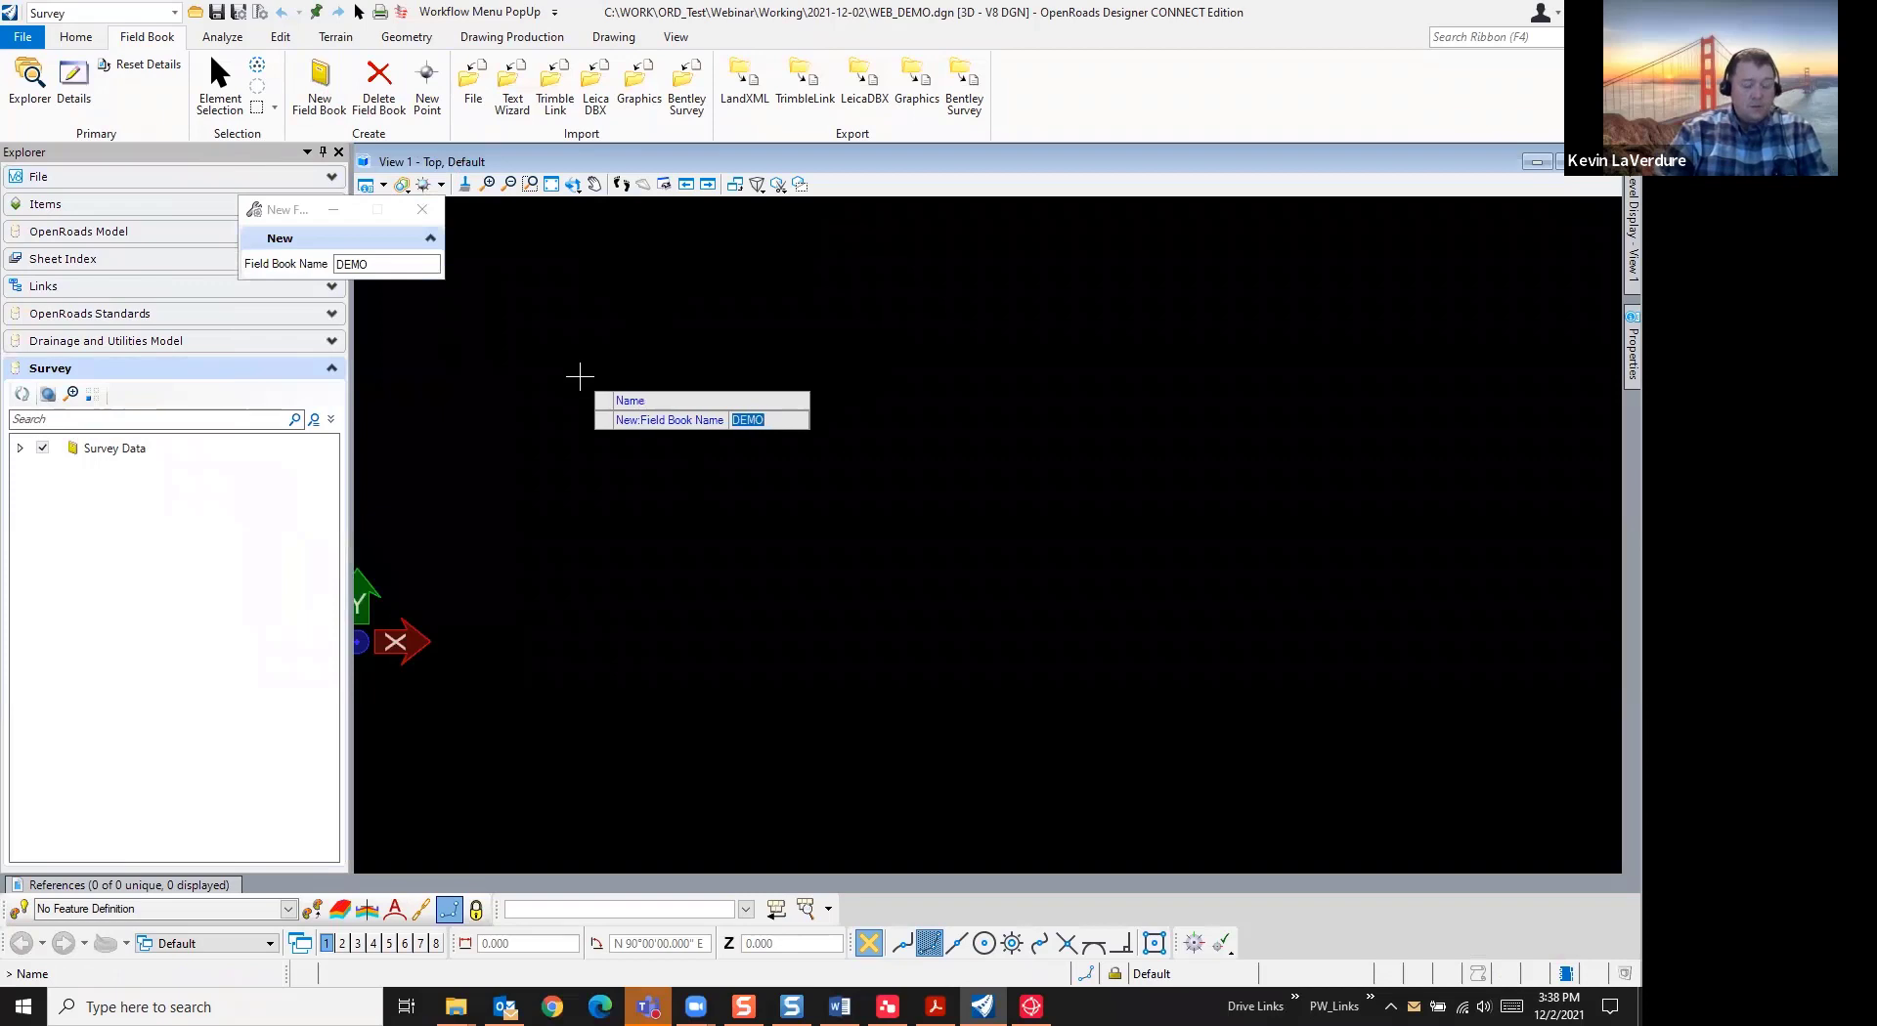
click(580, 376)
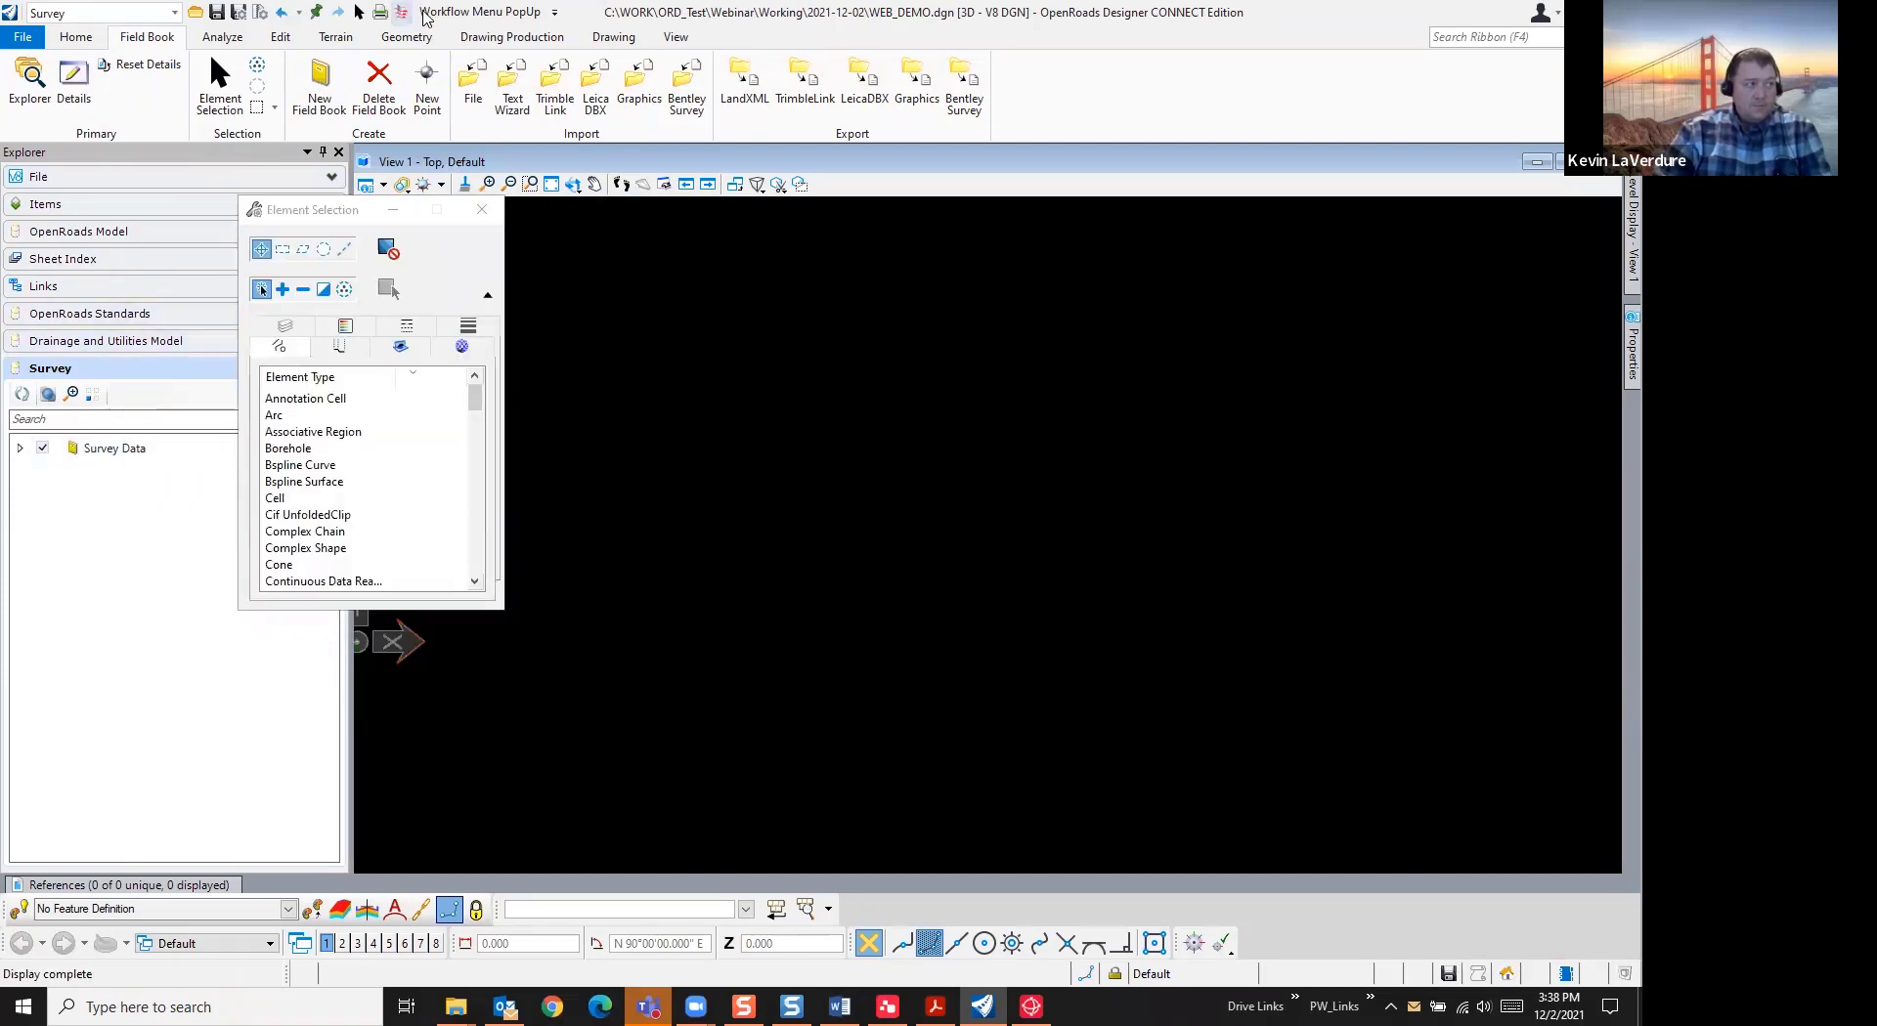
Import the data file WEB_DEMO.csv into the DEMO field book and fit the view to the survey points
click(473, 86)
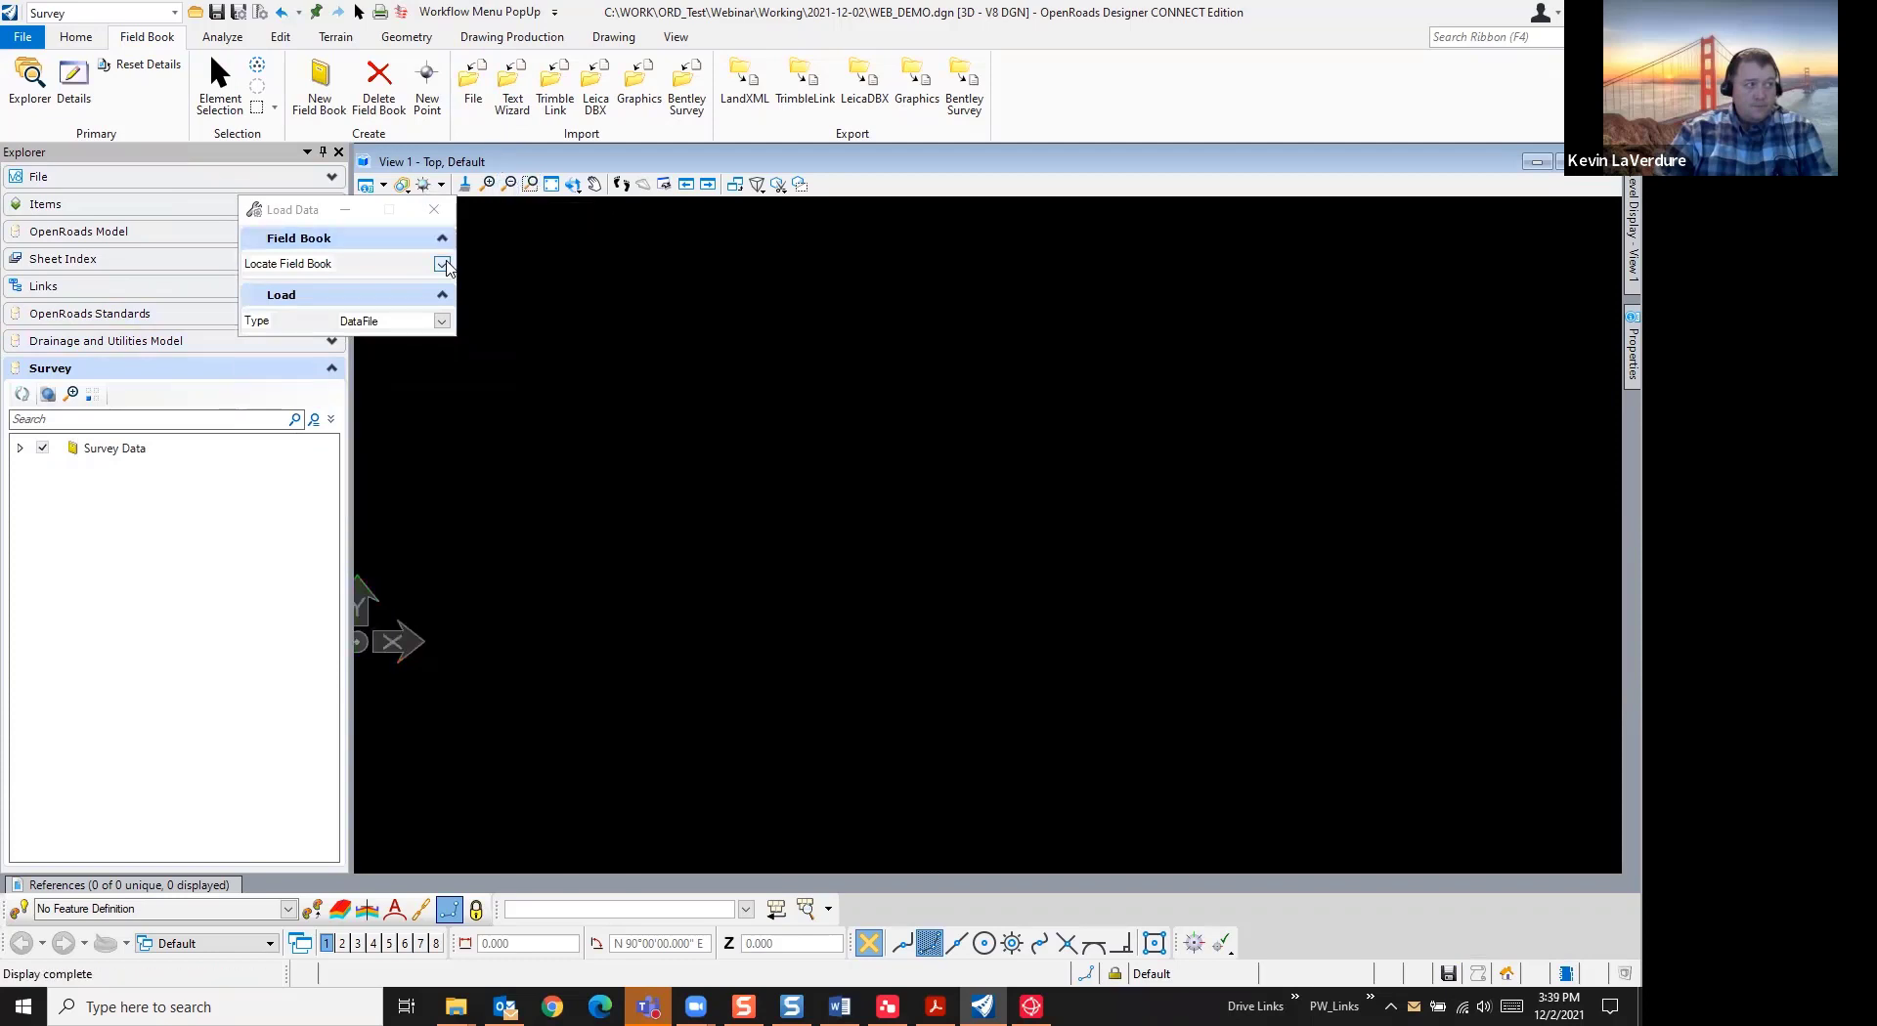
click(443, 265)
click(368, 285)
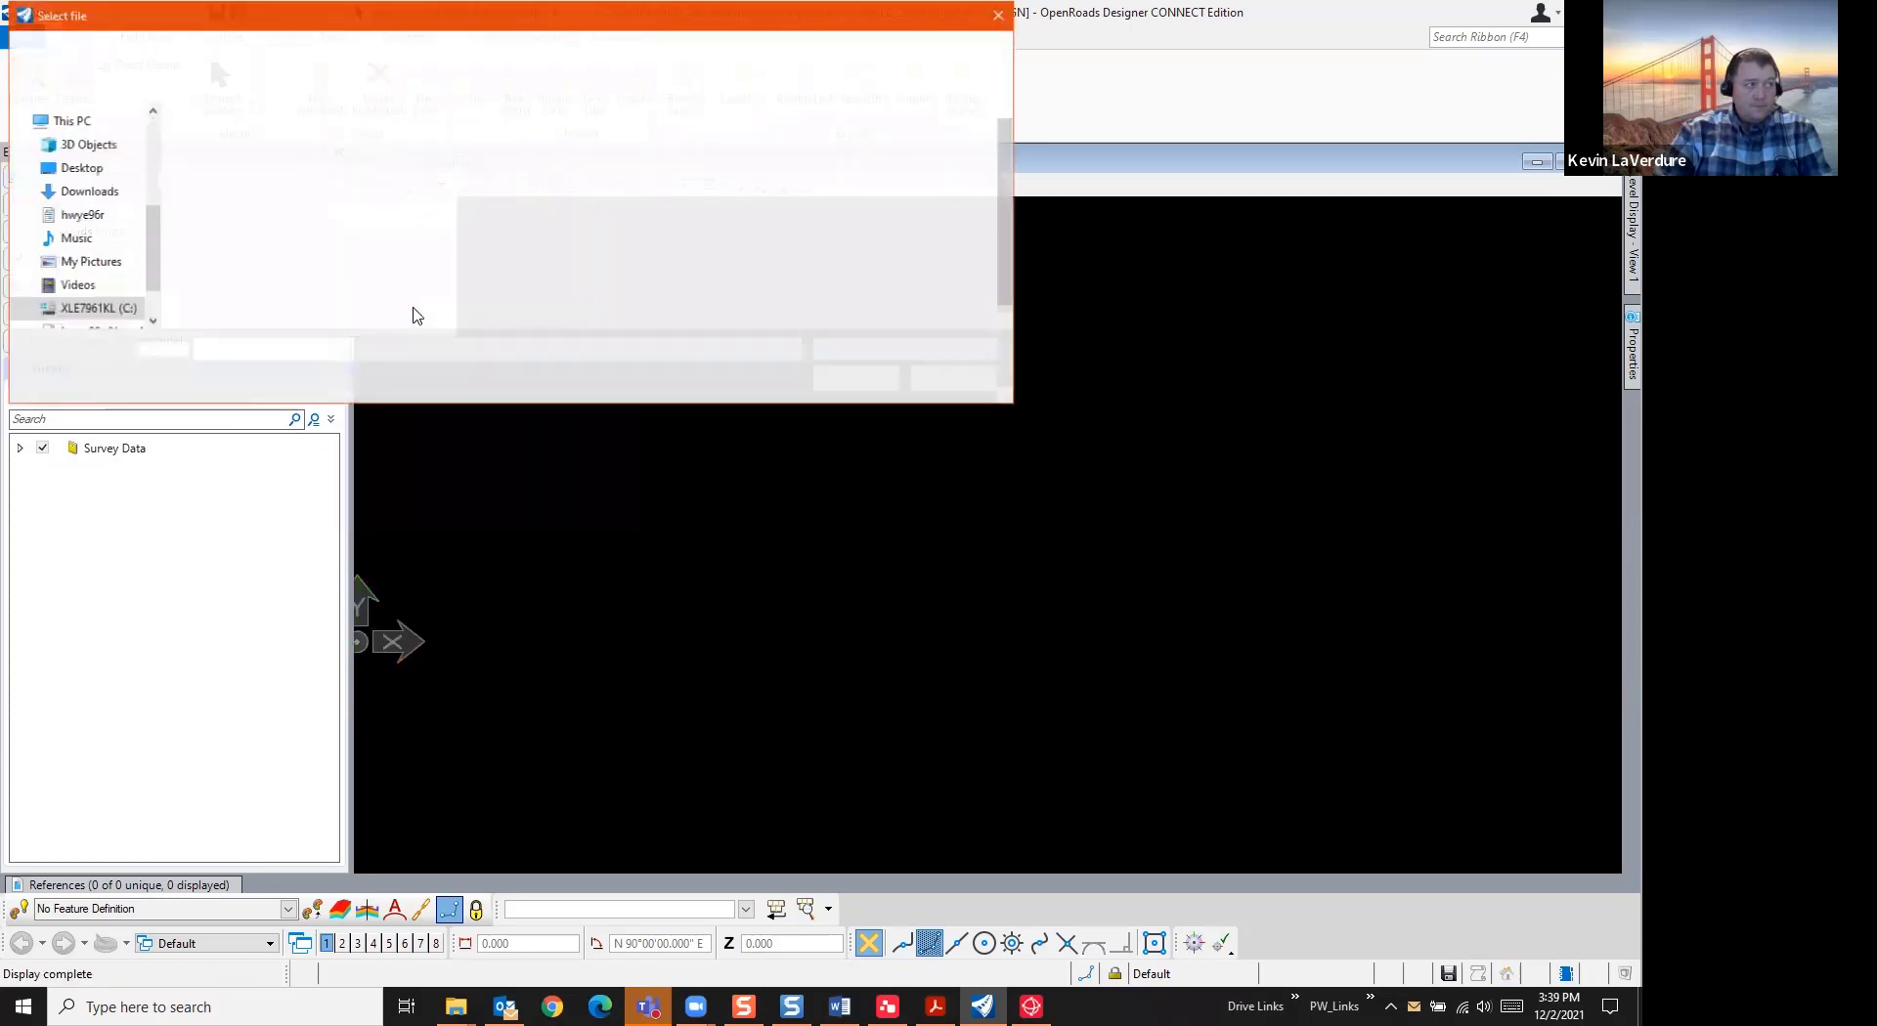
double_click(252, 285)
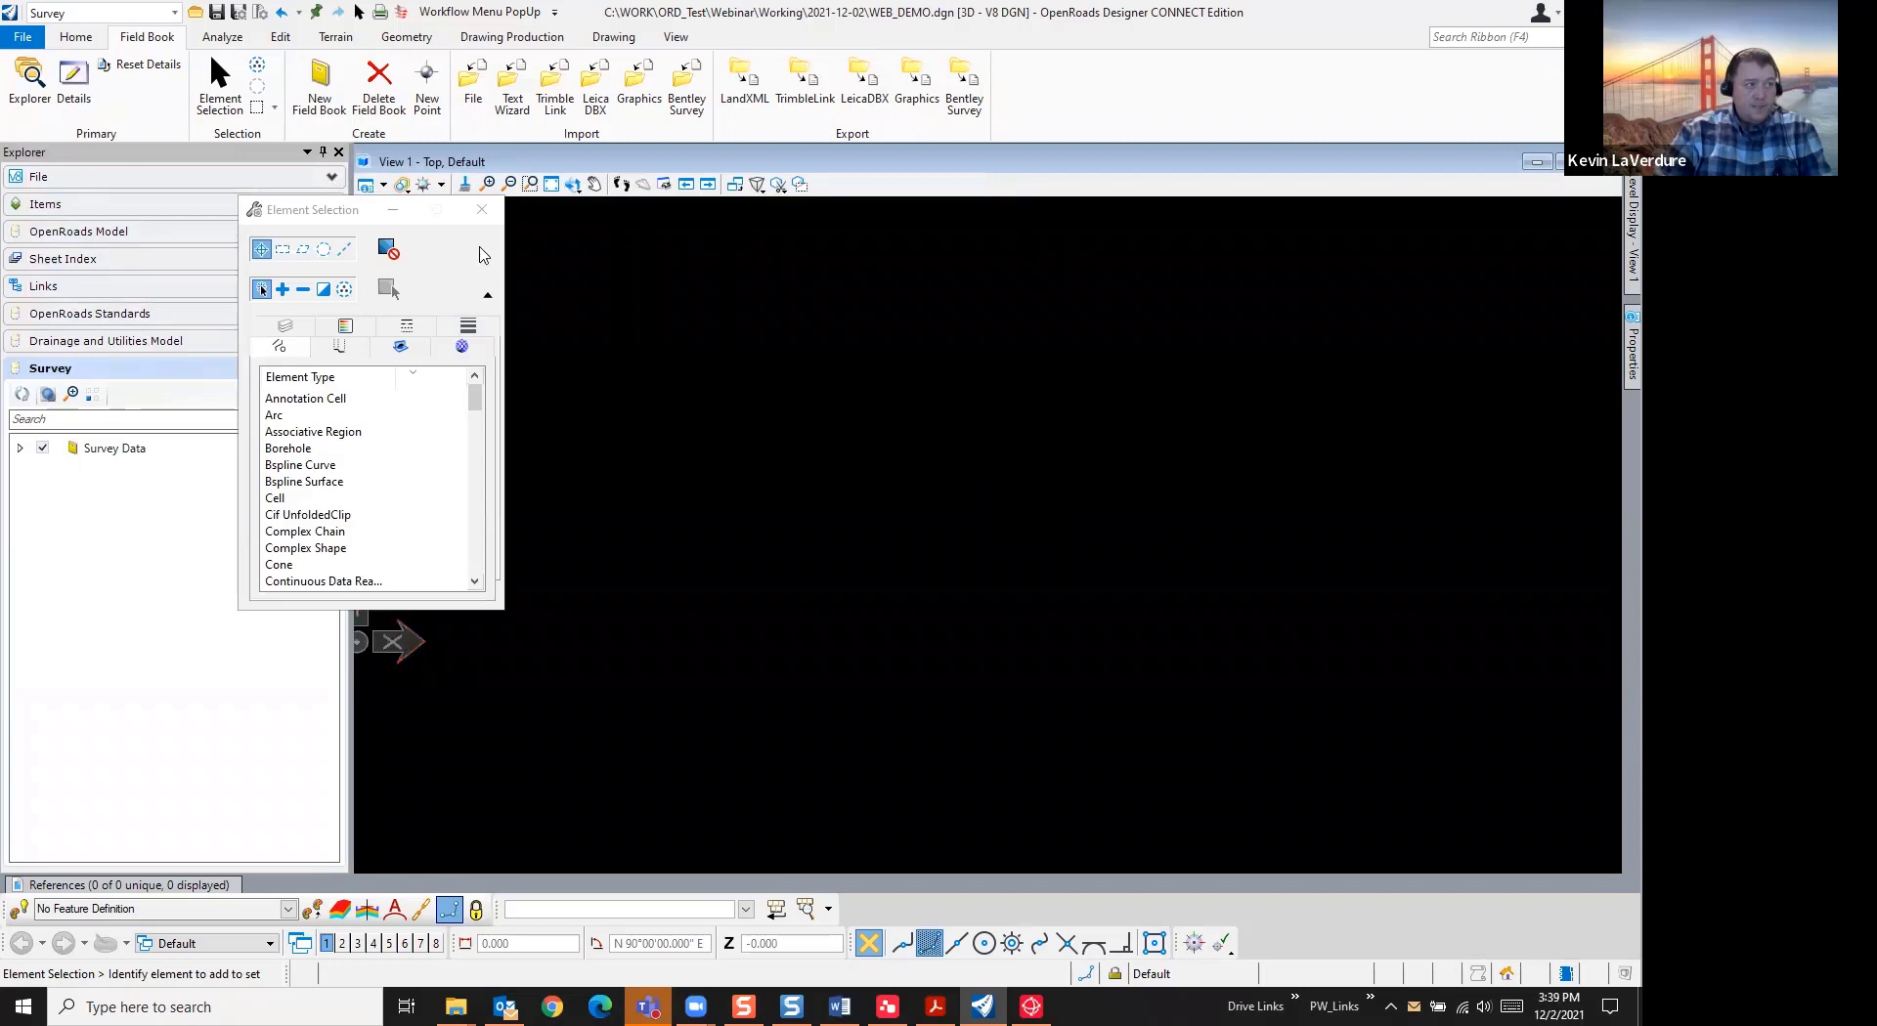
click(550, 185)
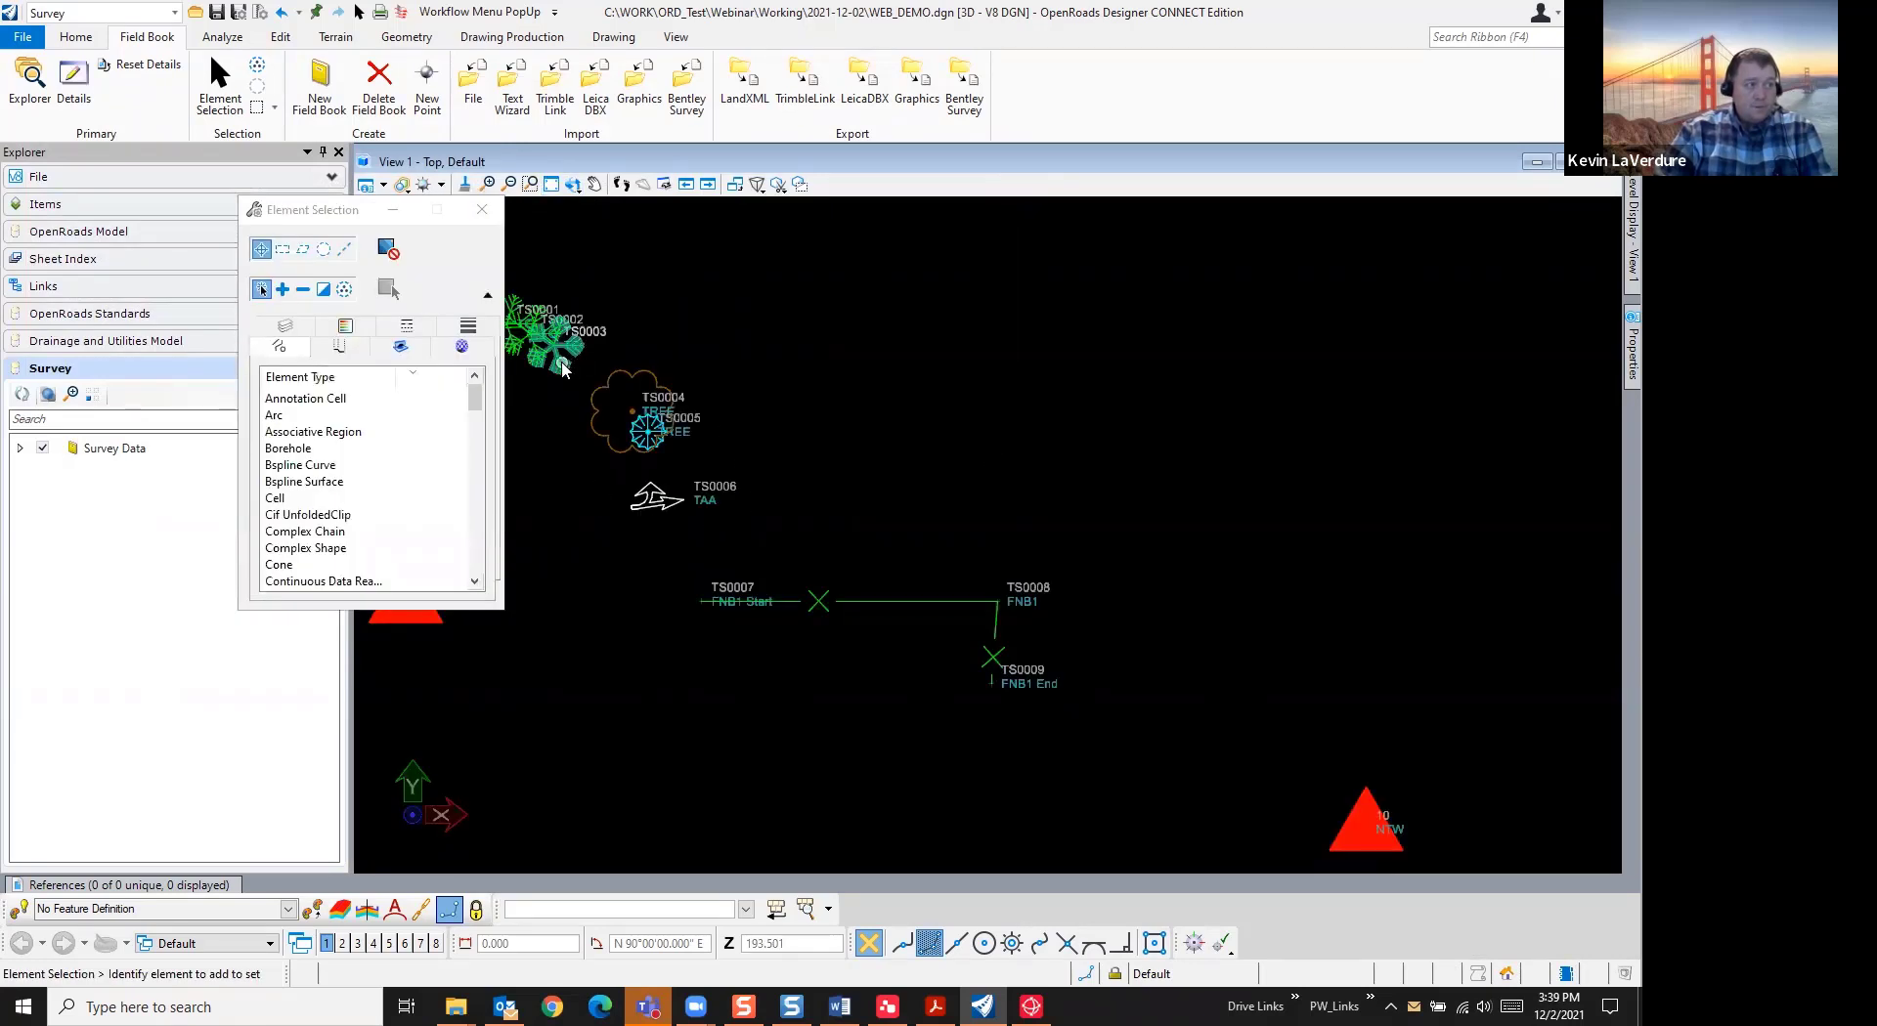
Examine the imported tree symbols, the TAA traffic arrow and the FNB1 fence line, including their attribute details
mouse_move(564, 369)
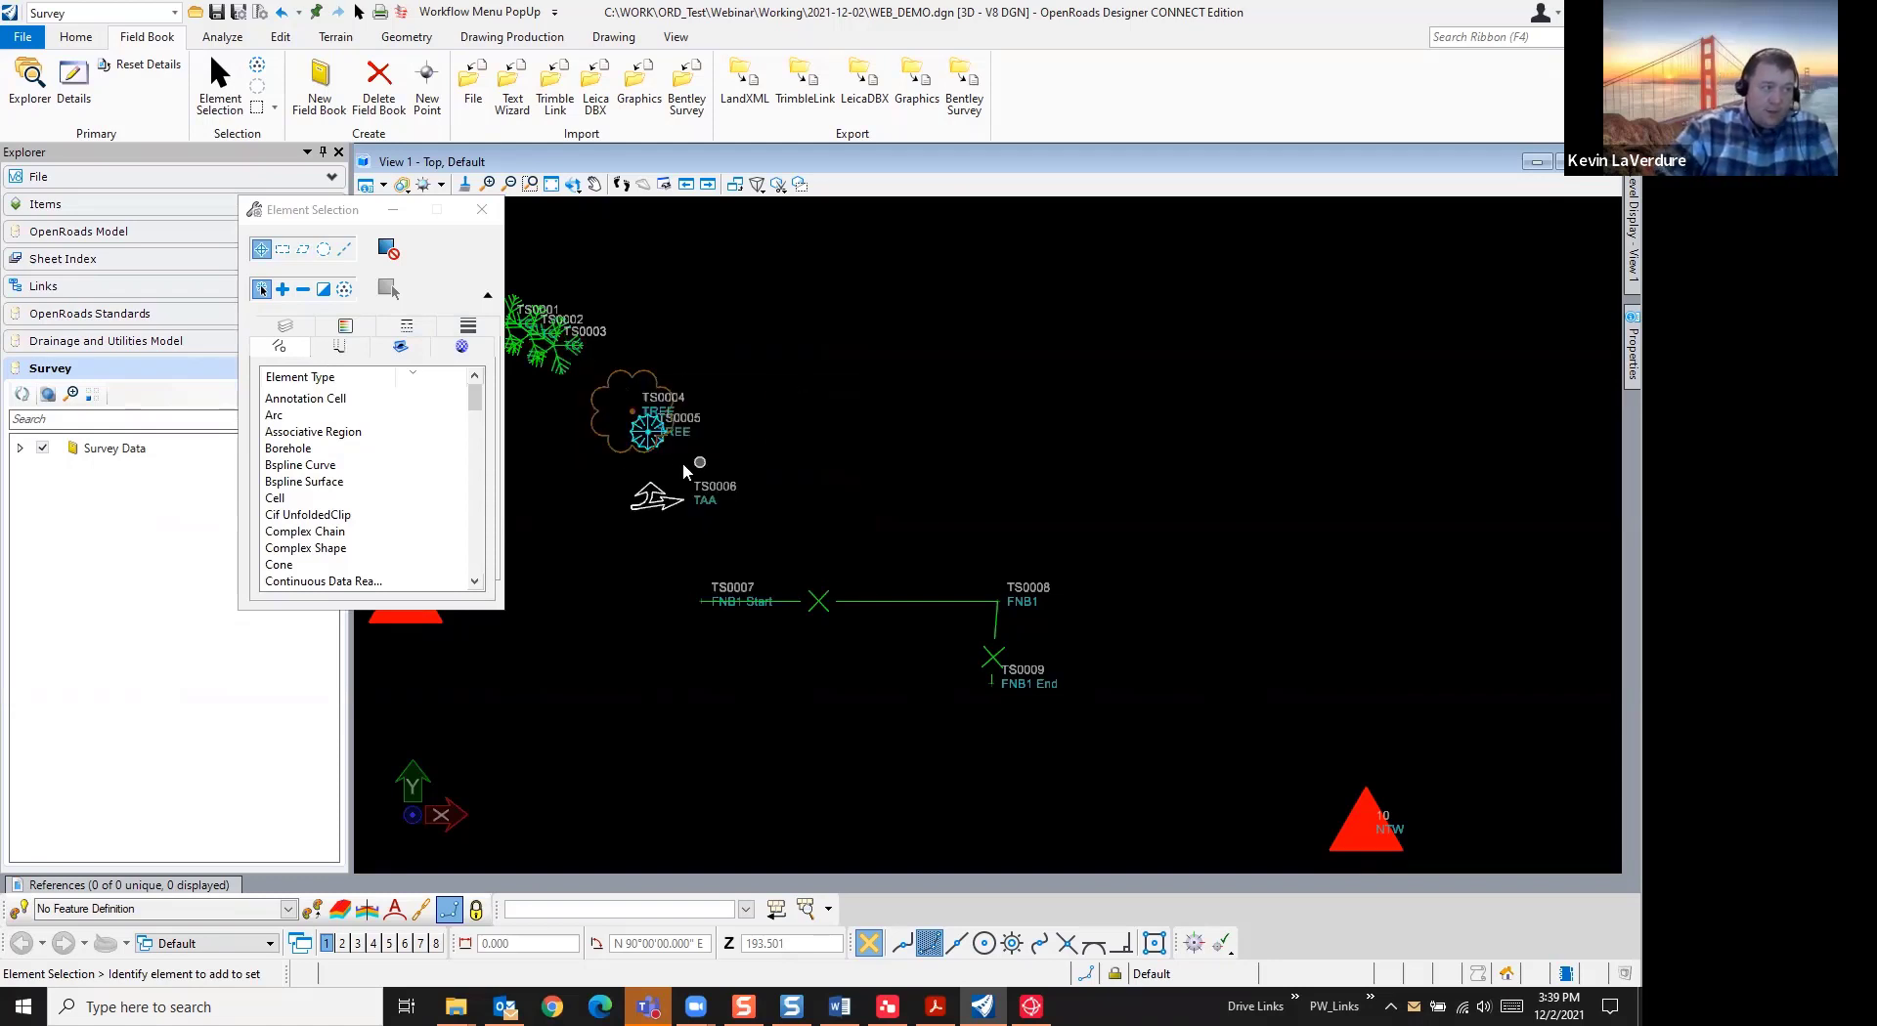
mouse_move(608, 446)
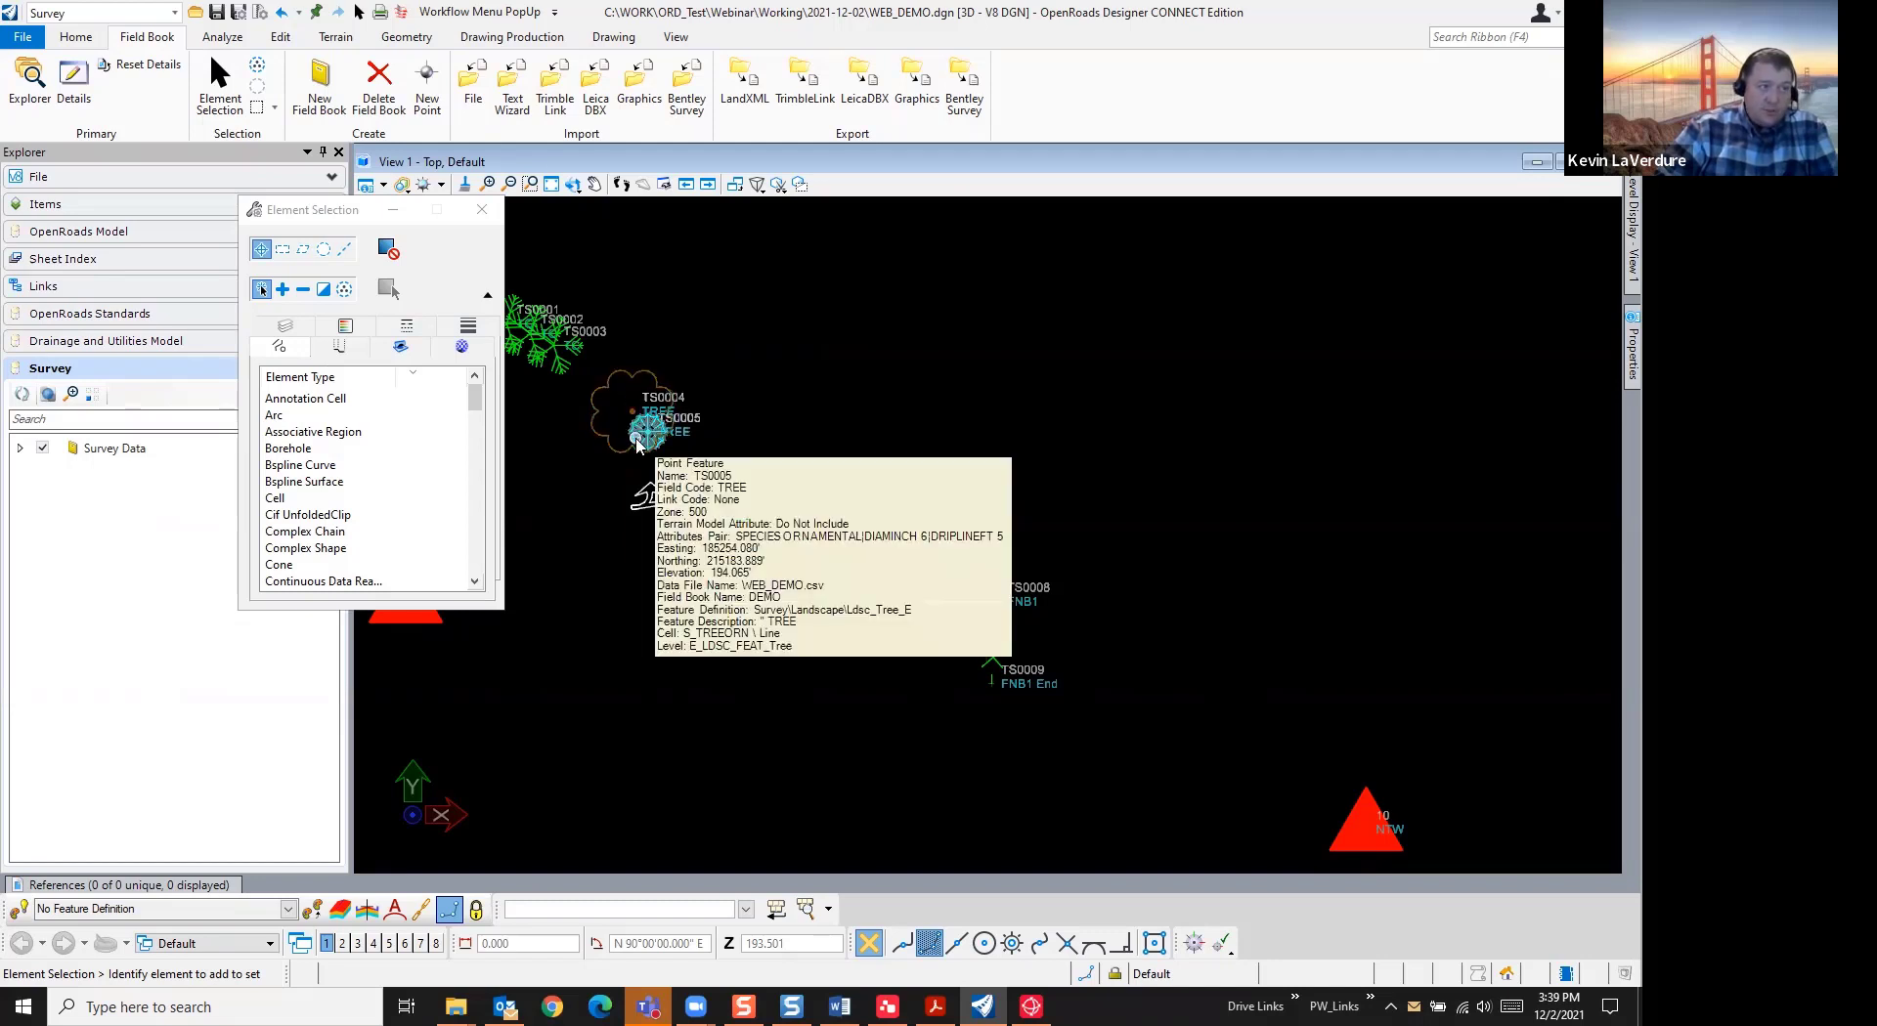
scroll(621, 430, up, 2)
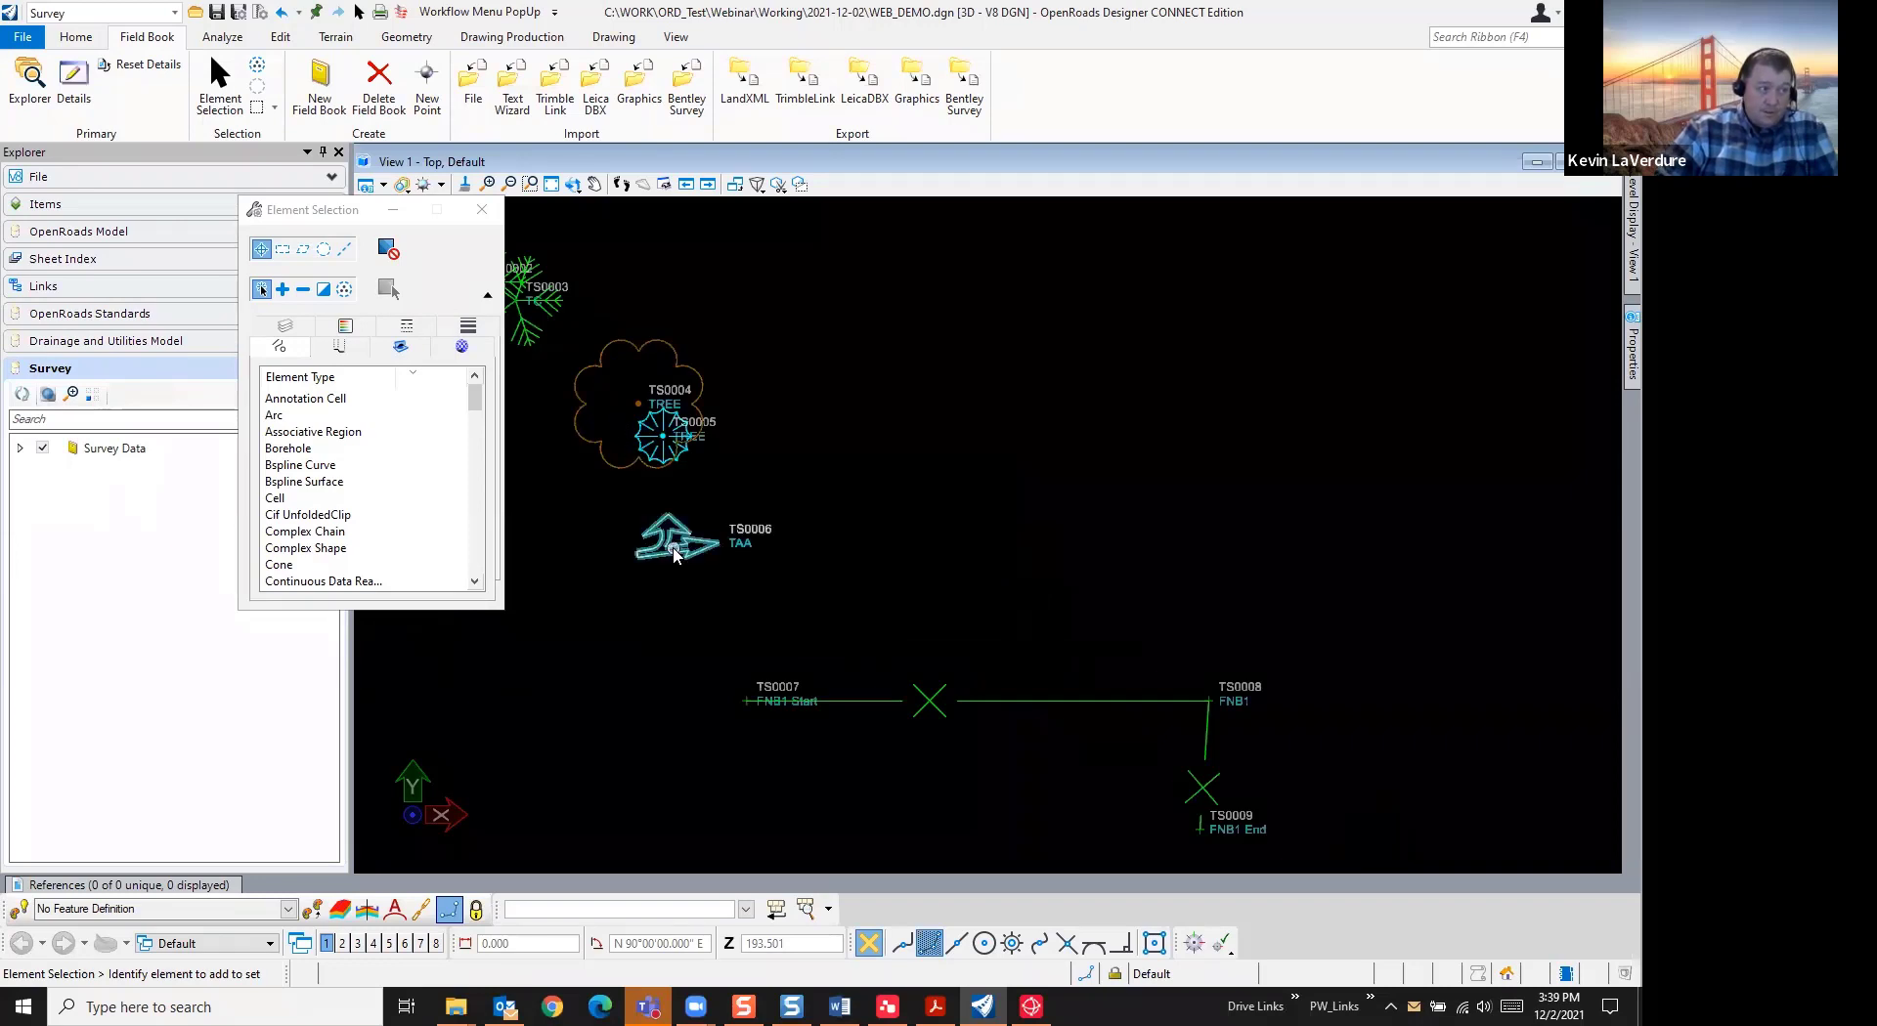
mouse_move(675, 554)
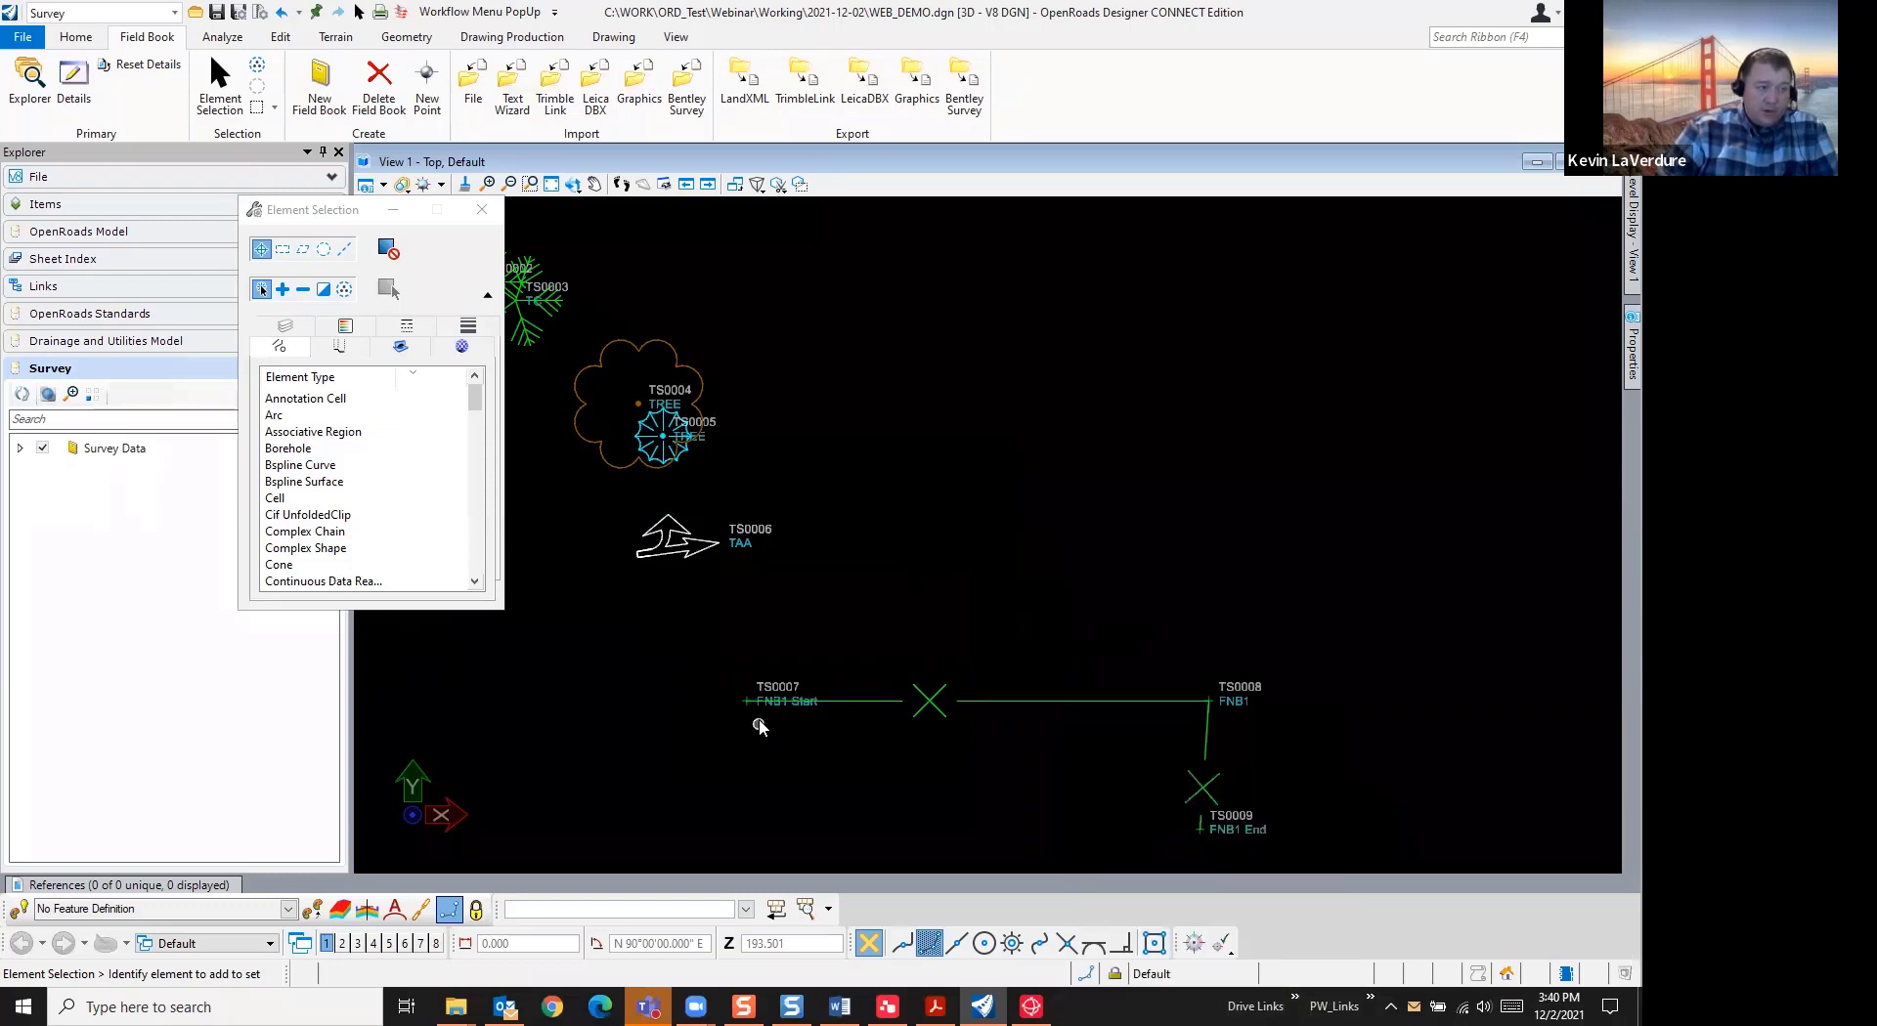
mouse_move(762, 715)
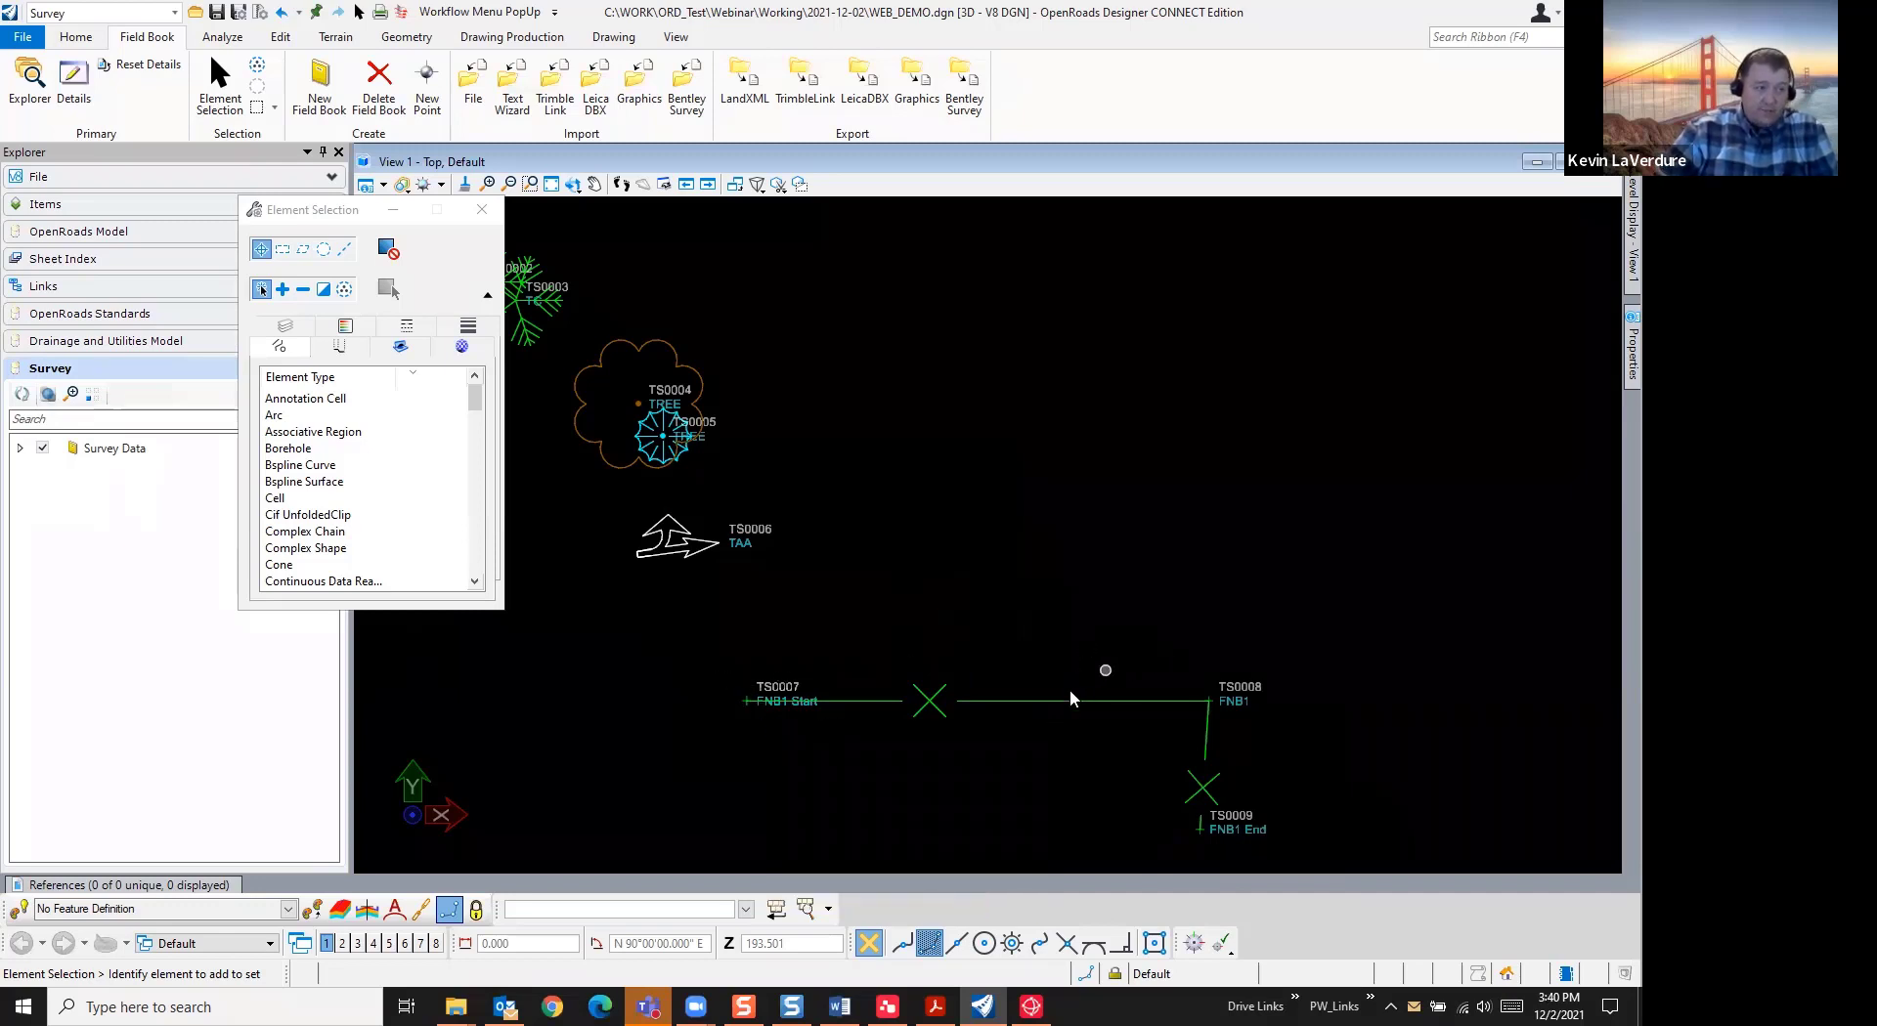
mouse_move(1069, 706)
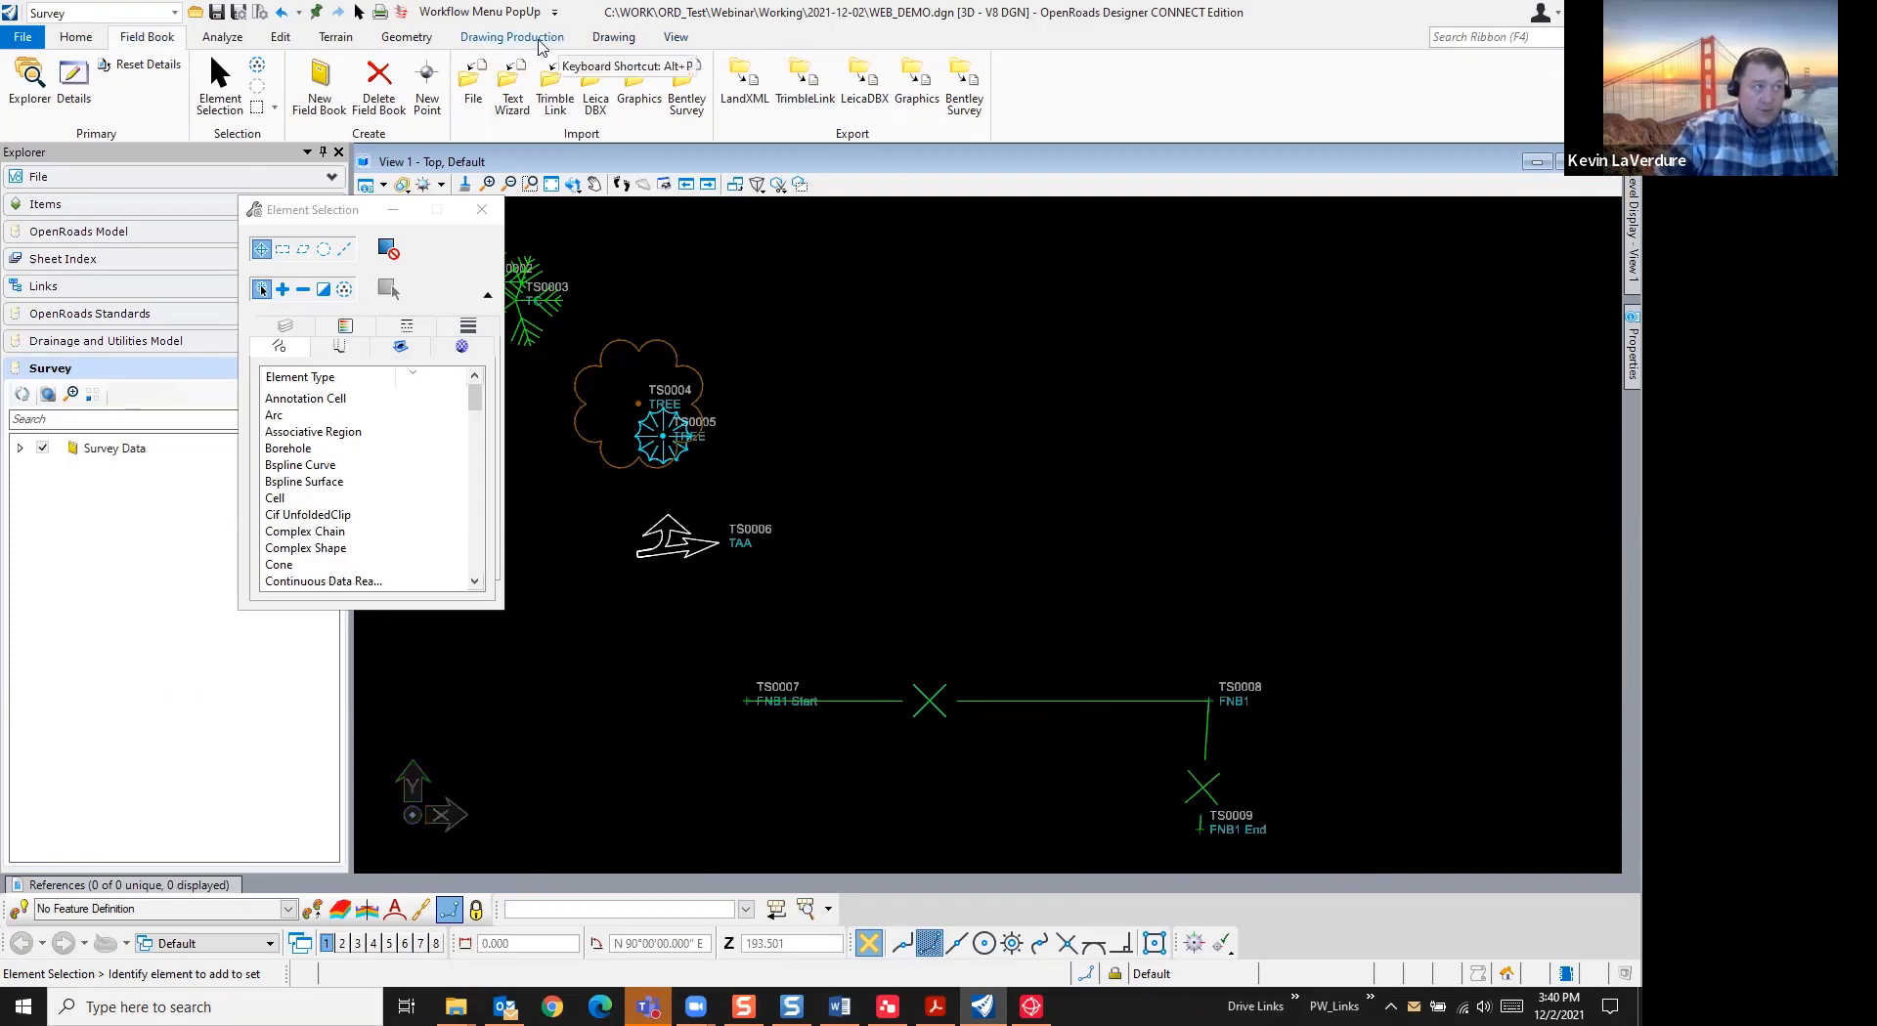
Annotate the WEB_DEMO model so the survey features receive their attribute labels
click(518, 37)
click(977, 106)
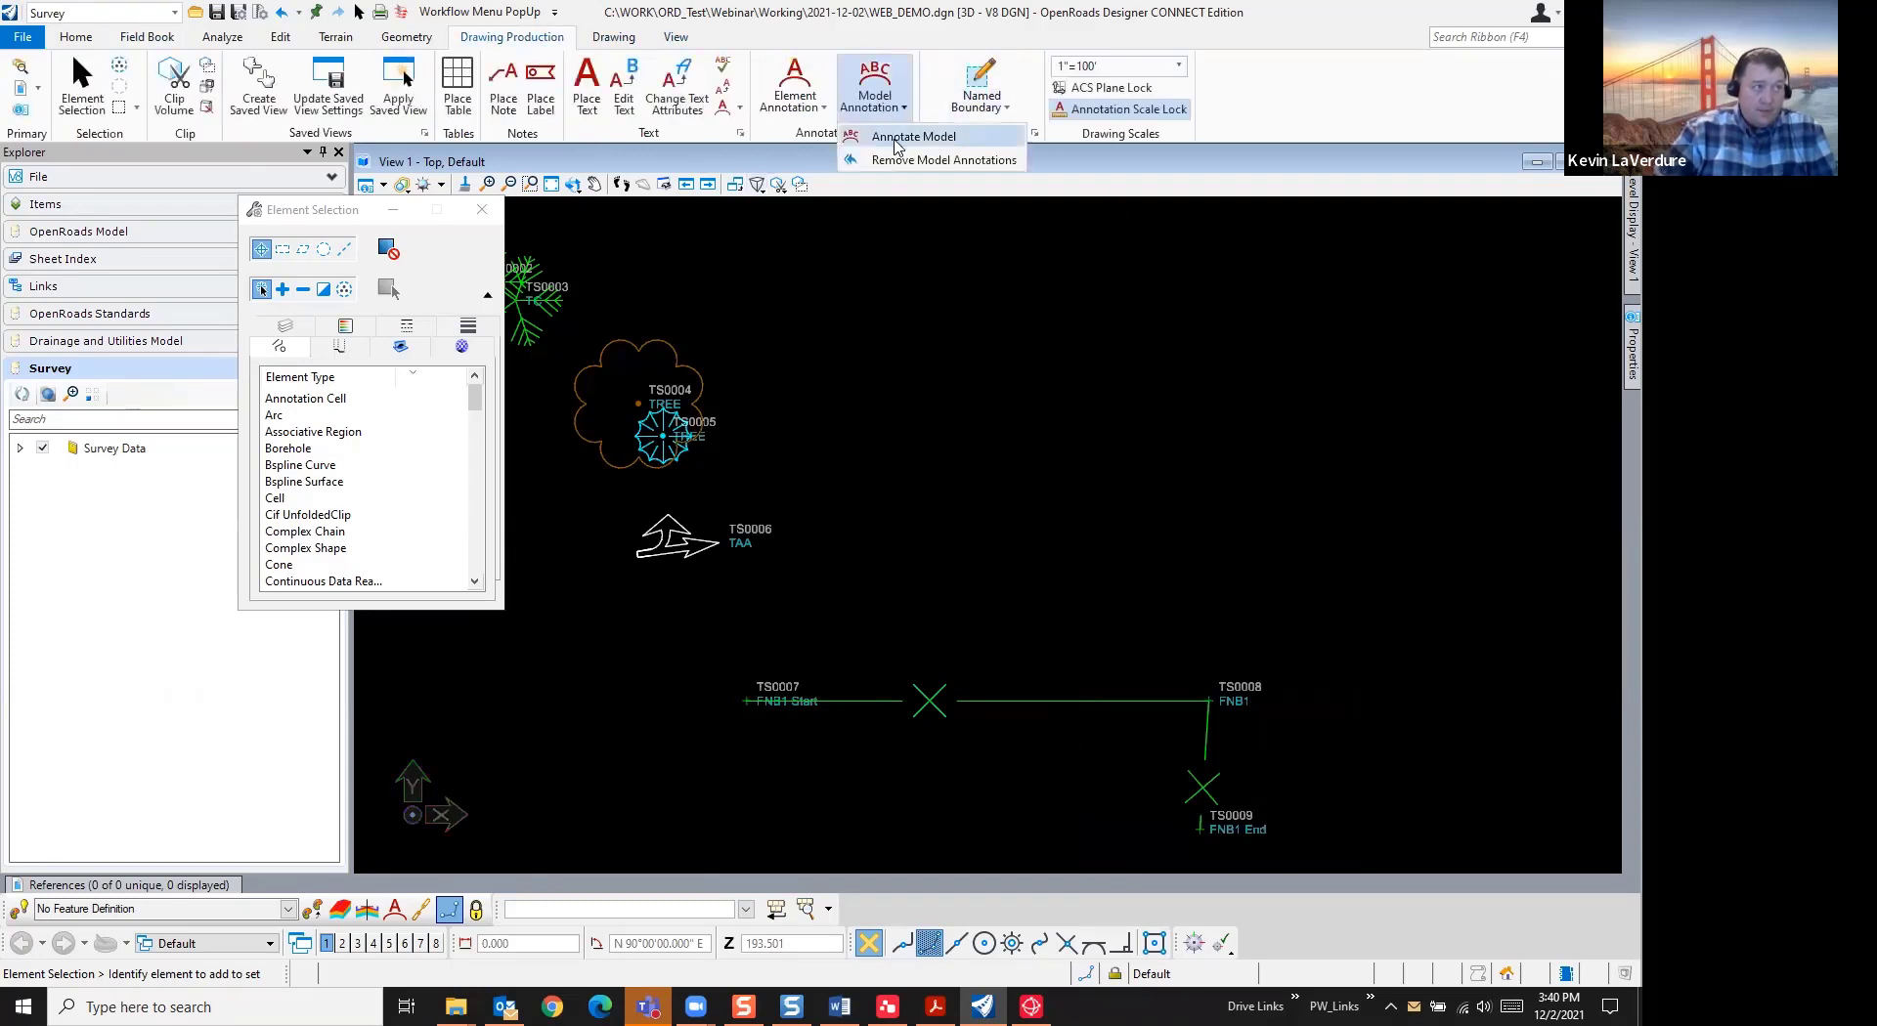
click(1006, 145)
click(1123, 417)
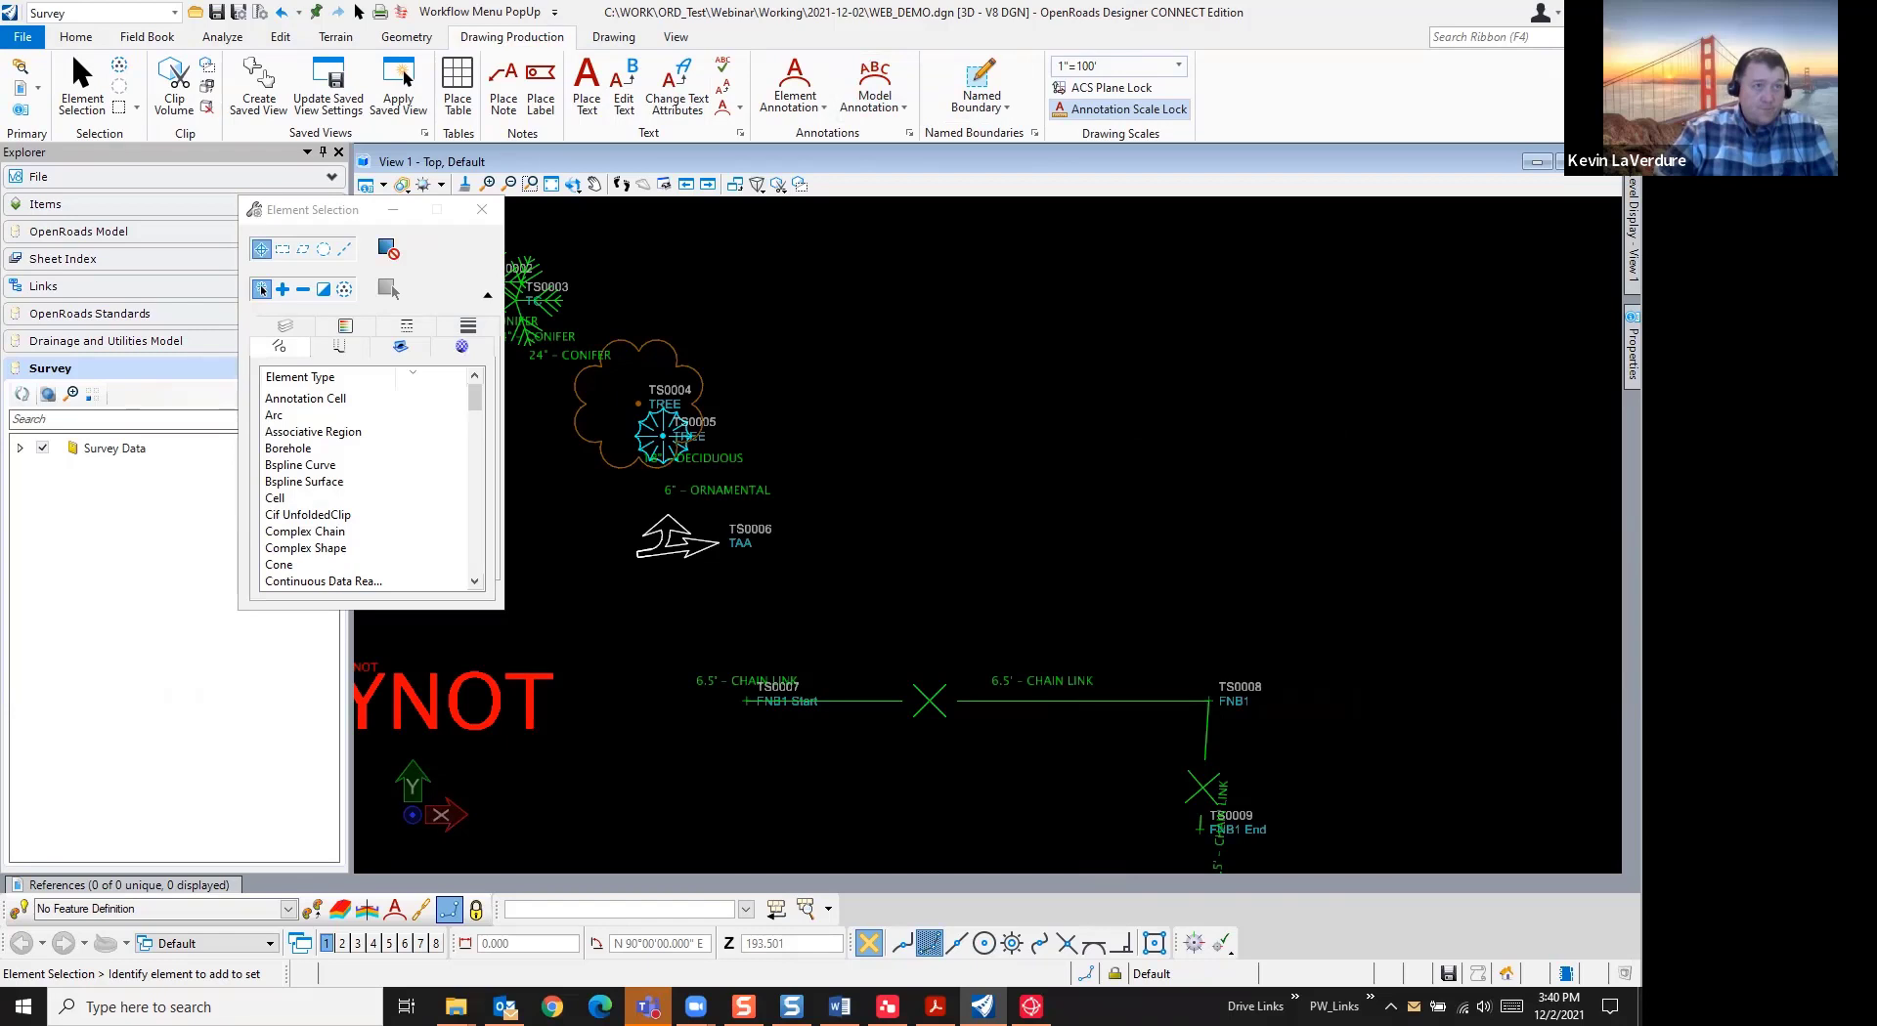
Filter the level display to used levels and turn off E_SURV_PTNUM_Surv, E_SURV_NTW_SetNtwPtTx and E_SURV_NTW_SetNtwPt
mouse_move(1633, 230)
click(1407, 213)
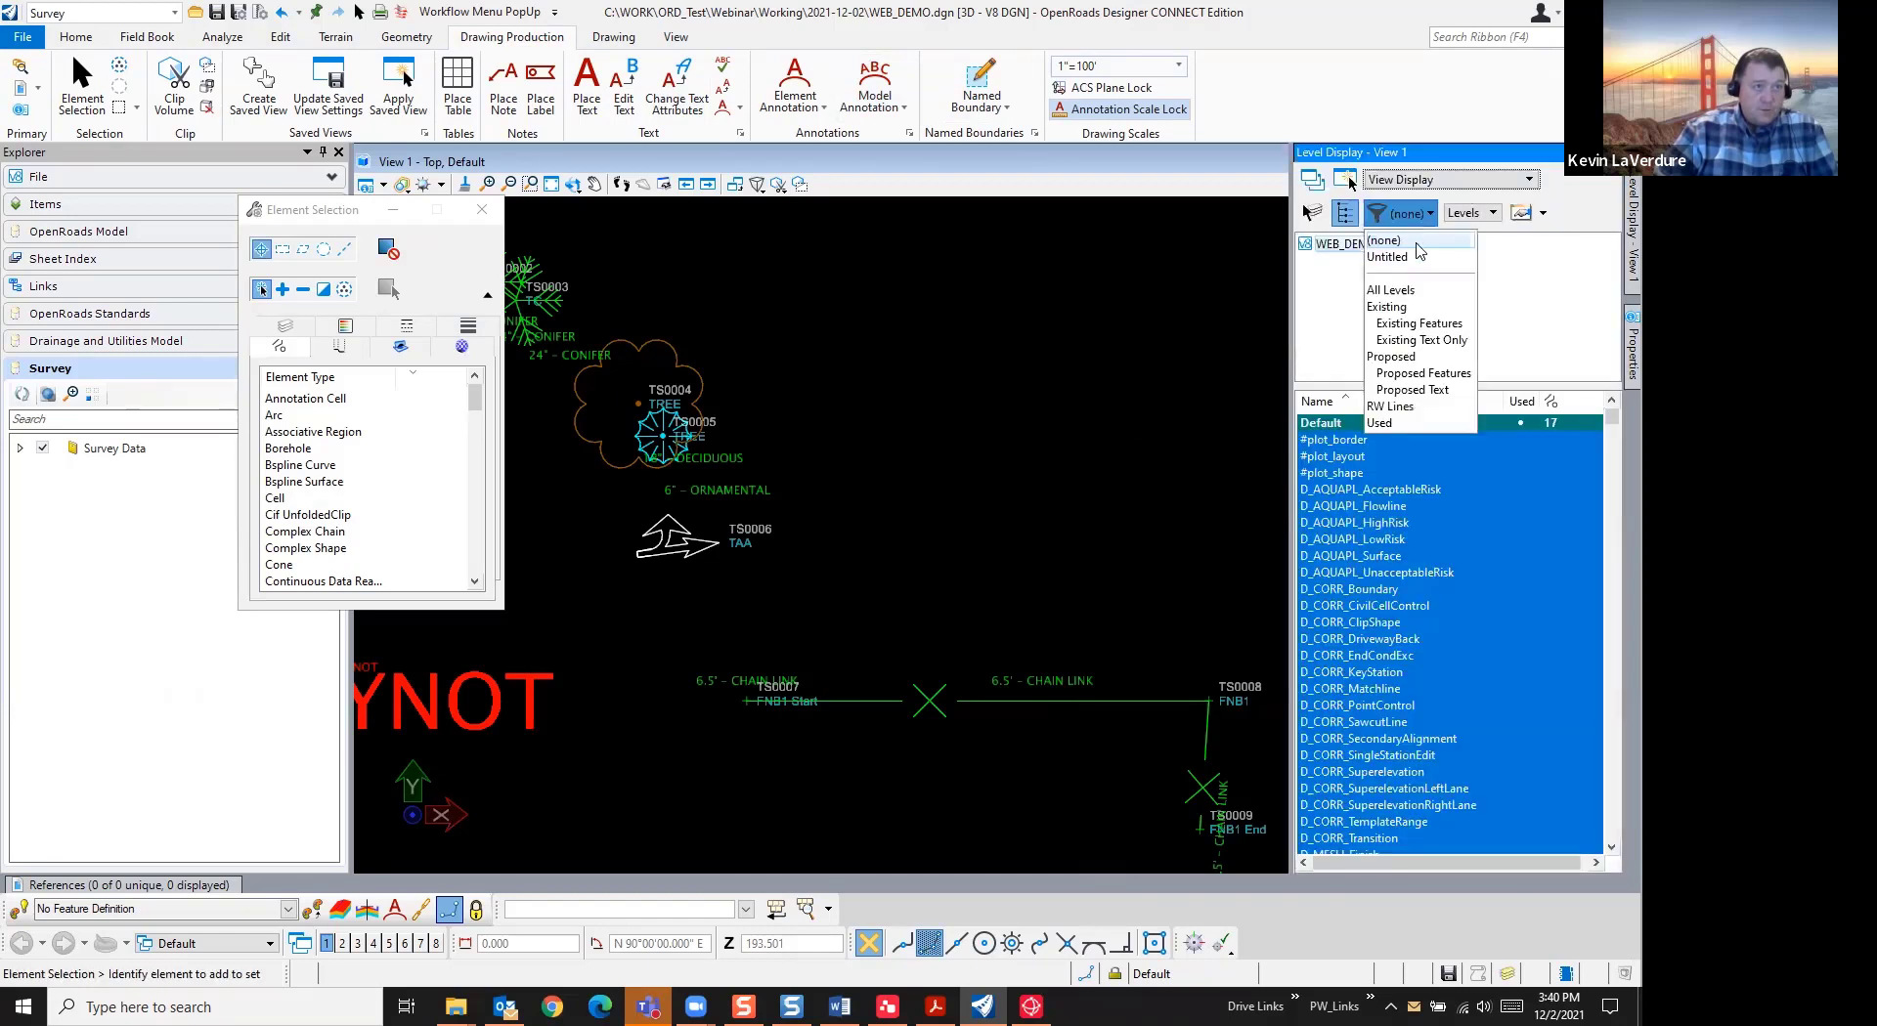
click(1399, 426)
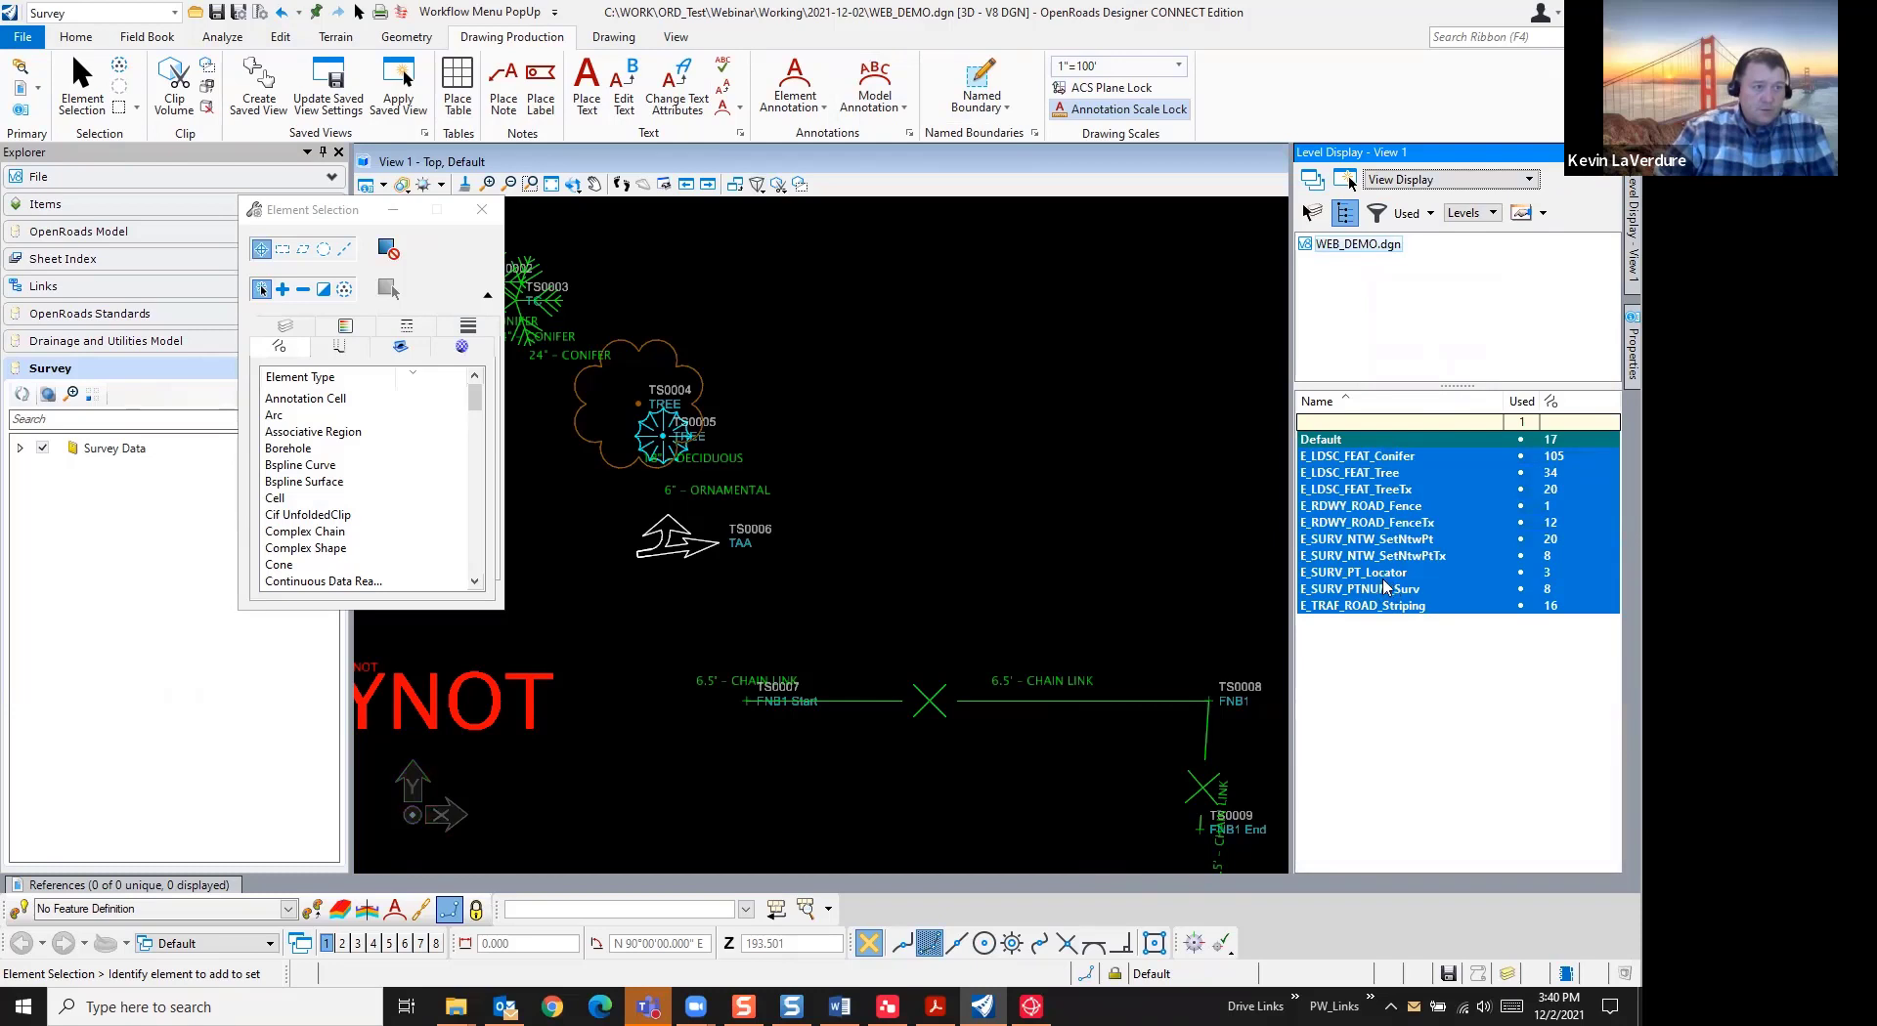
click(1384, 589)
drag(1398, 557, 1396, 544)
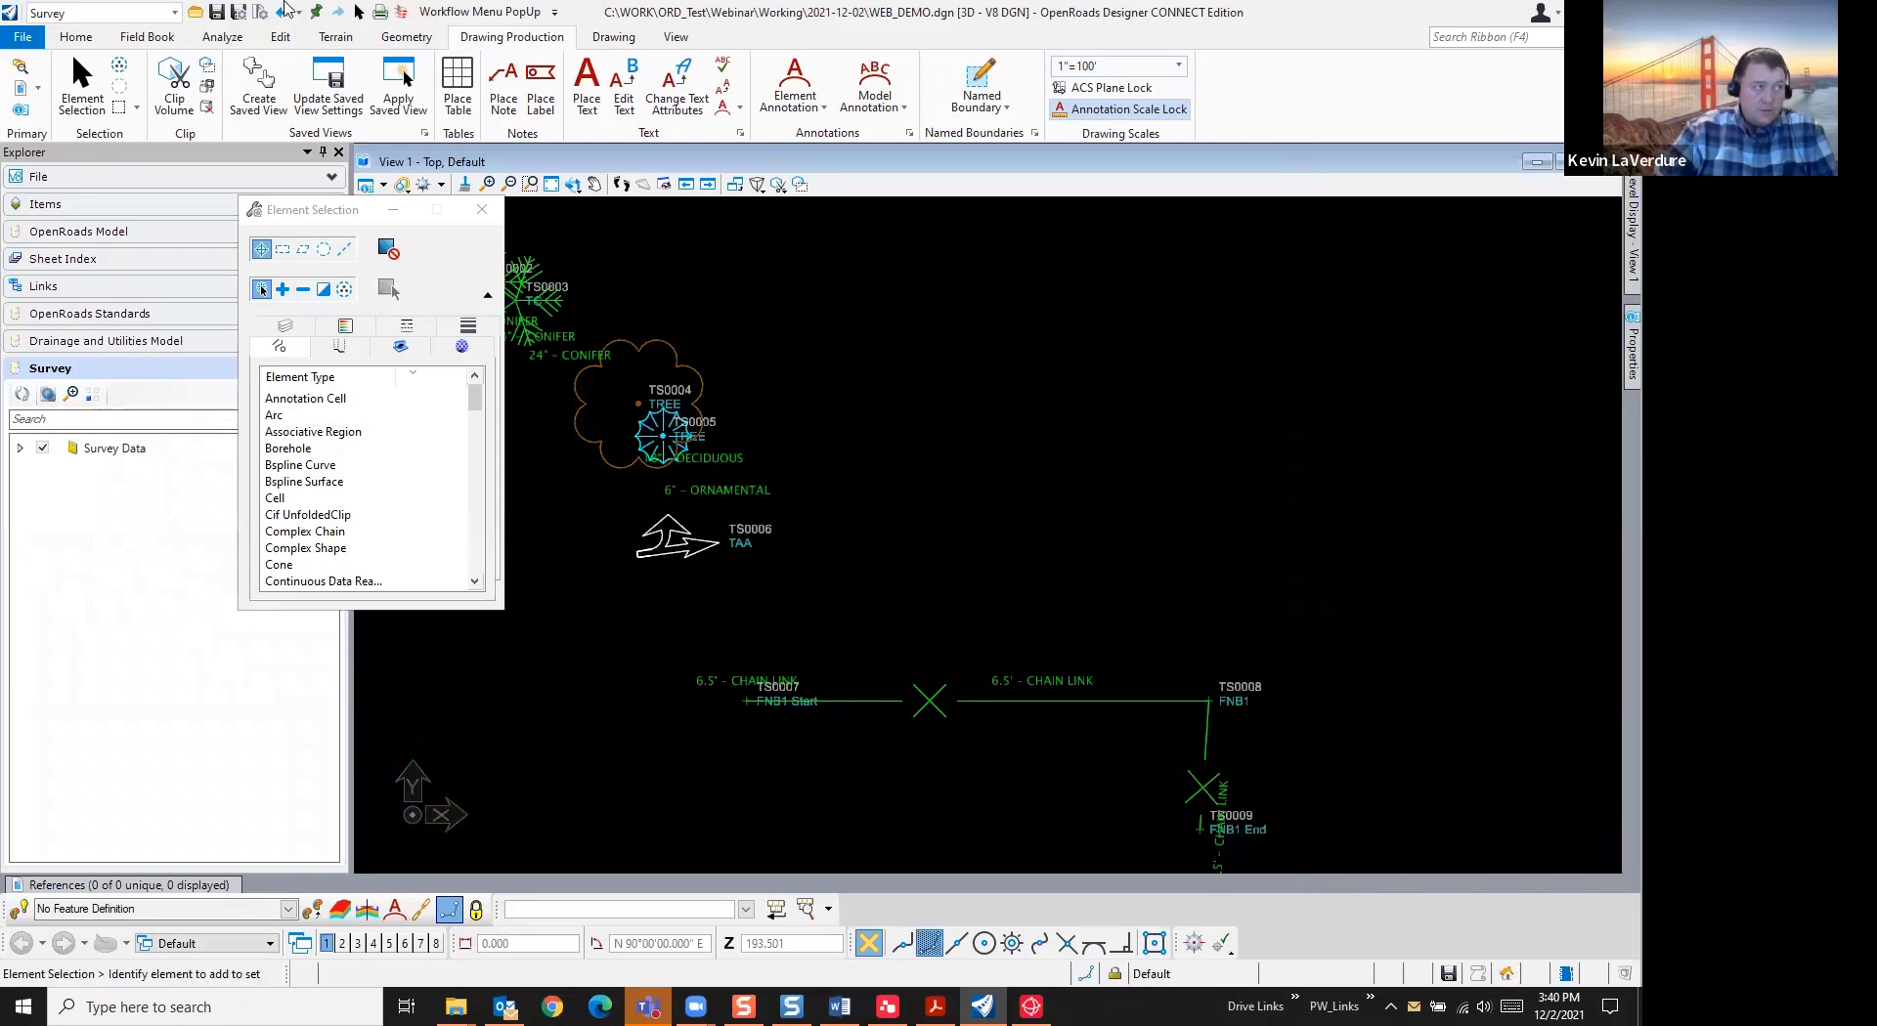
Turn off the name and field code decorations of the survey points
click(223, 37)
click(616, 87)
click(611, 66)
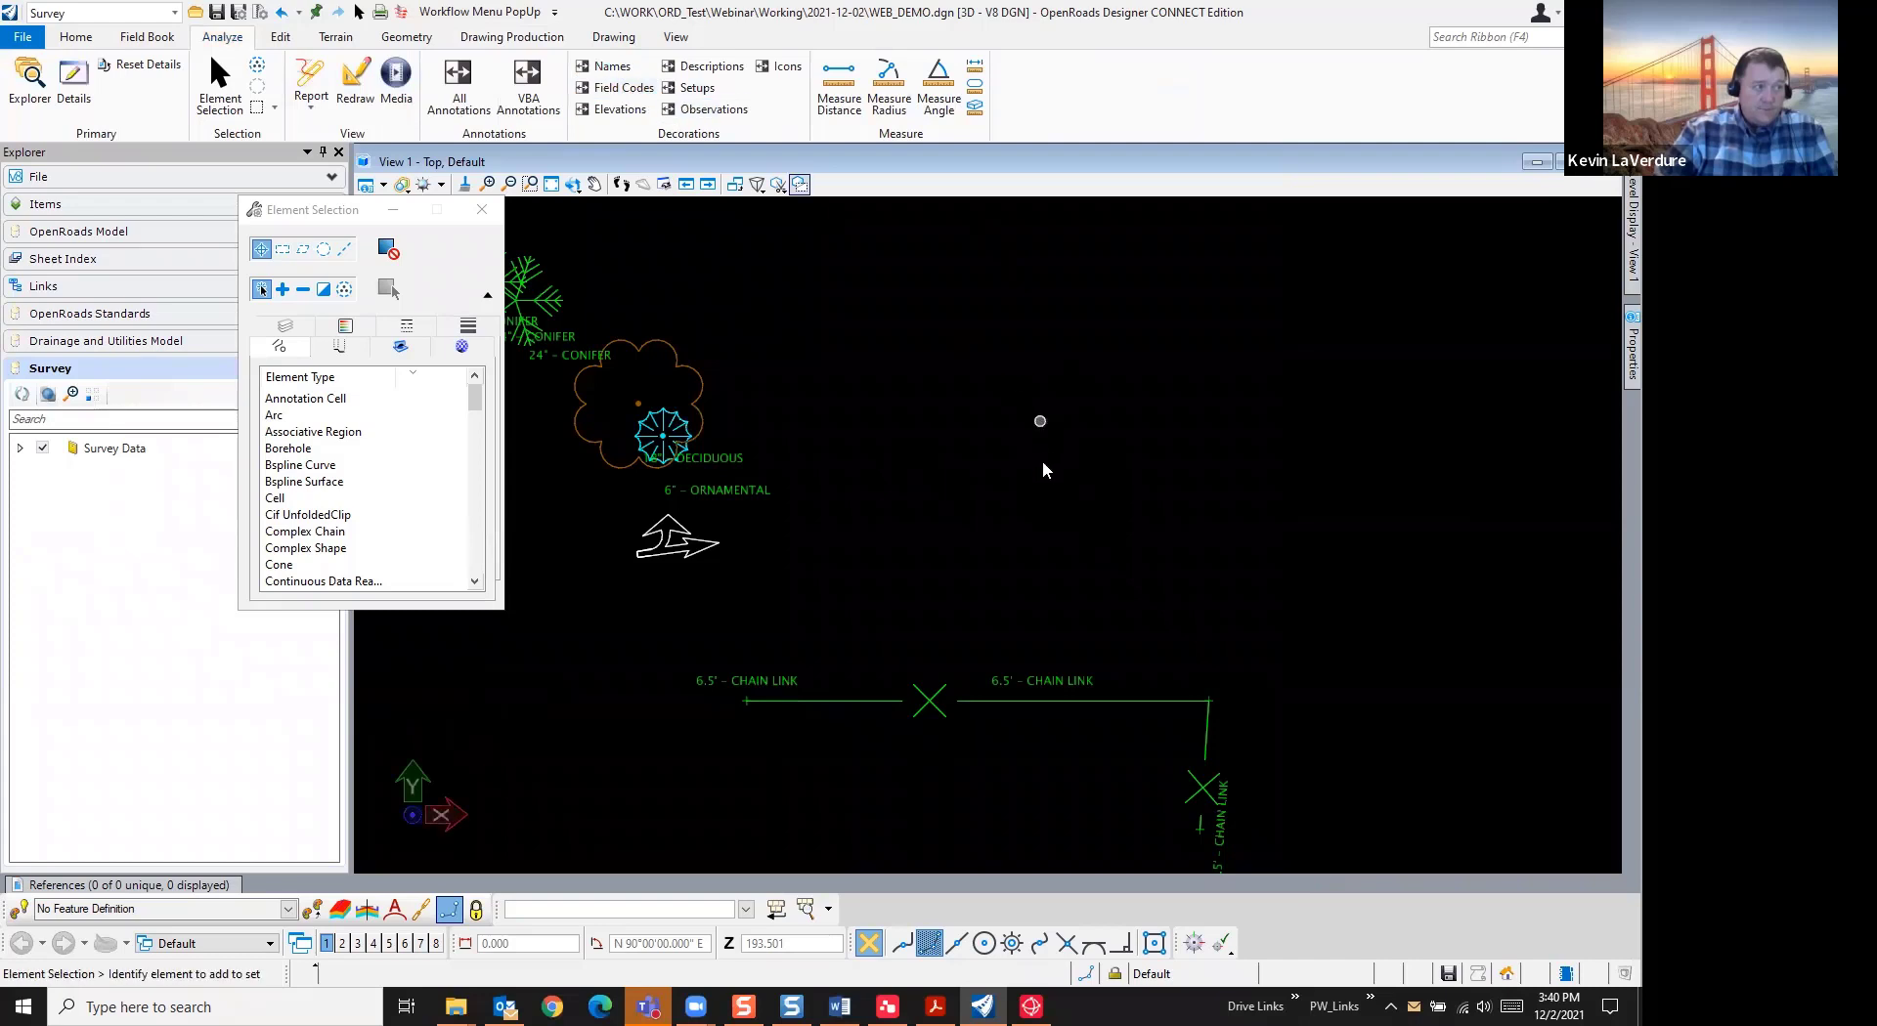
Examine the annotation labels on the fence line and the trees, and the attribute details of the large deciduous tree
scroll(1054, 469, down, 3)
scroll(909, 552, up, 5)
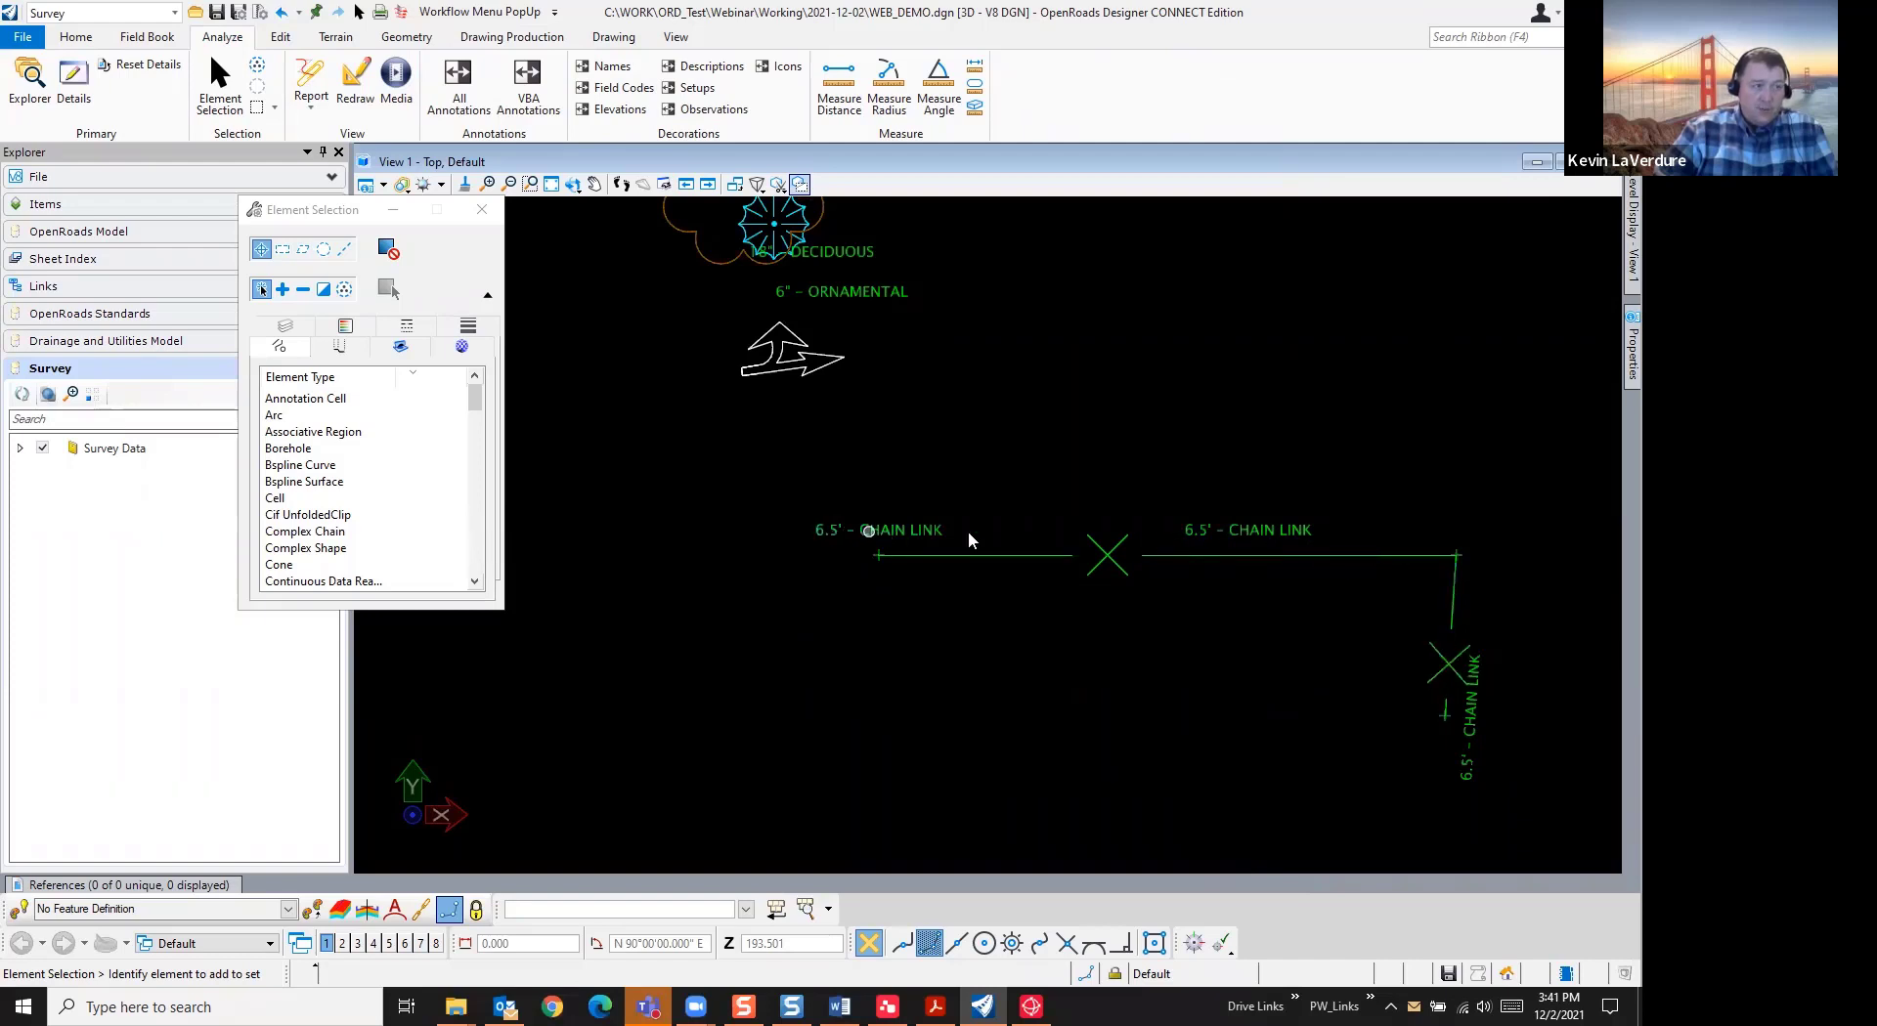
scroll(1002, 416, down, 2)
scroll(805, 281, up, 4)
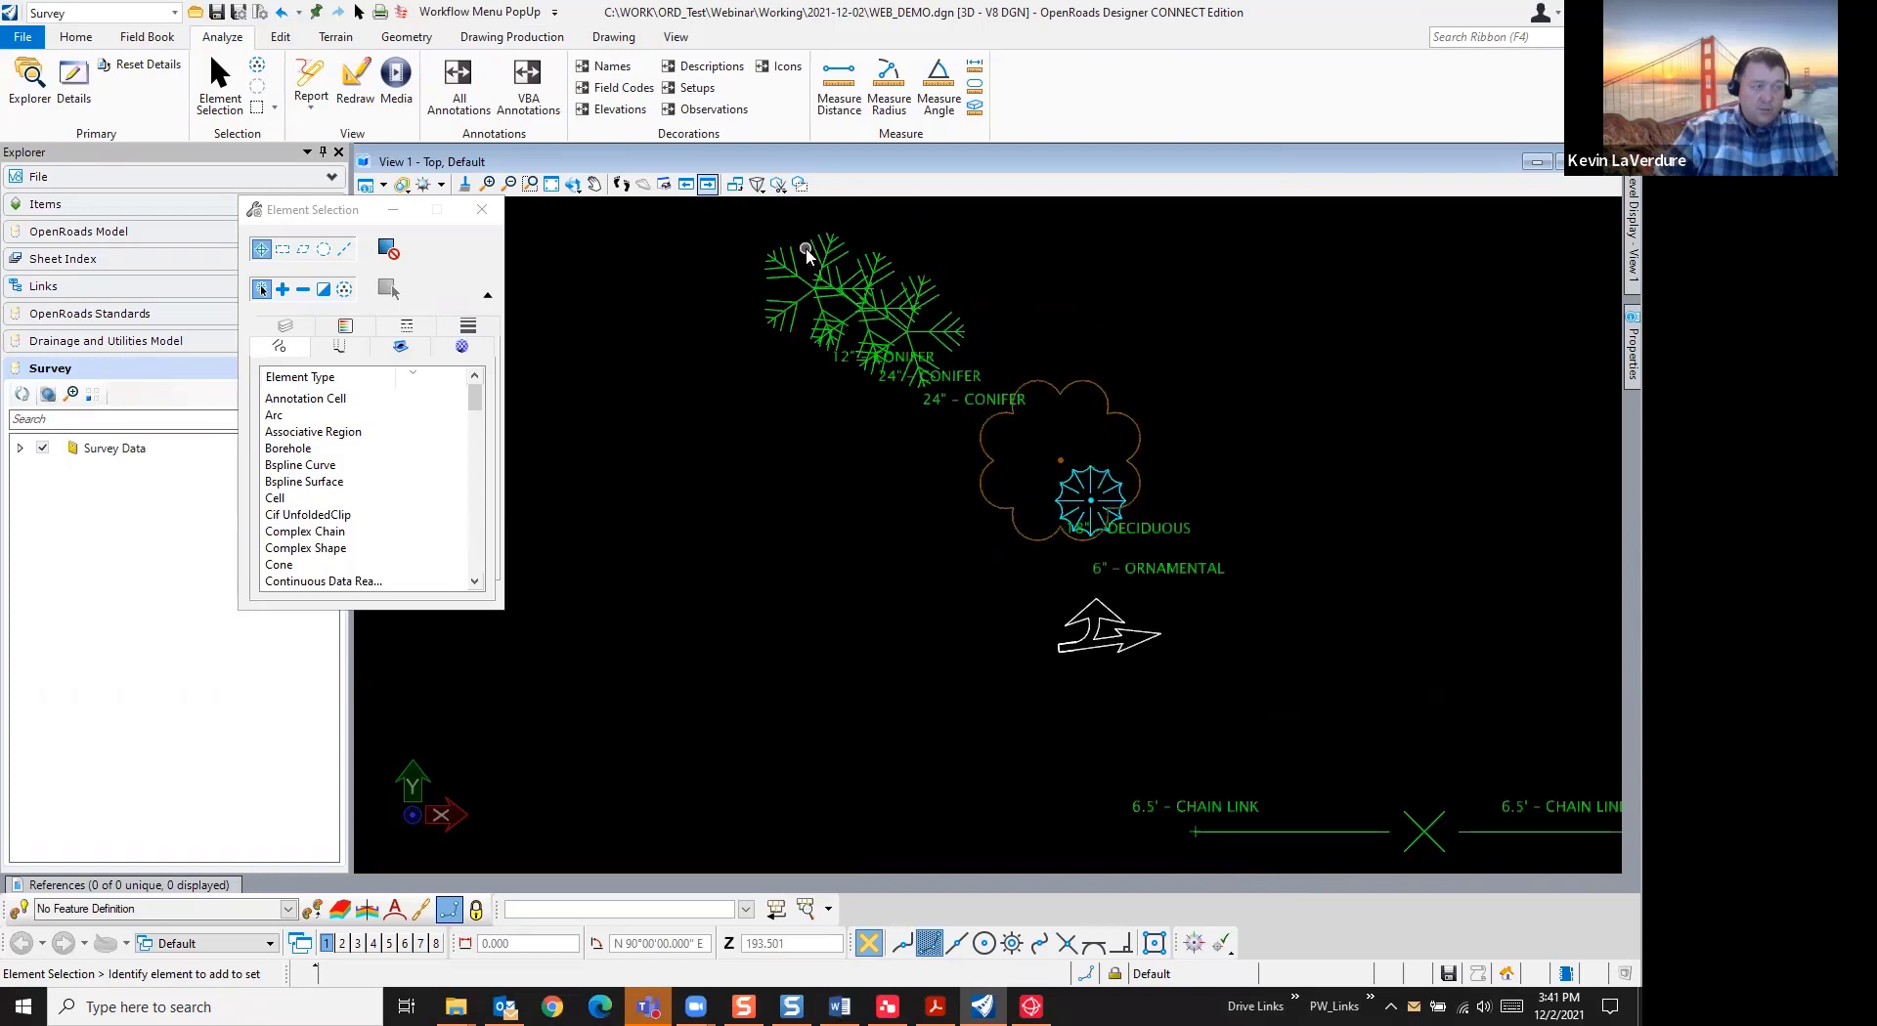
scroll(805, 249, up, 3)
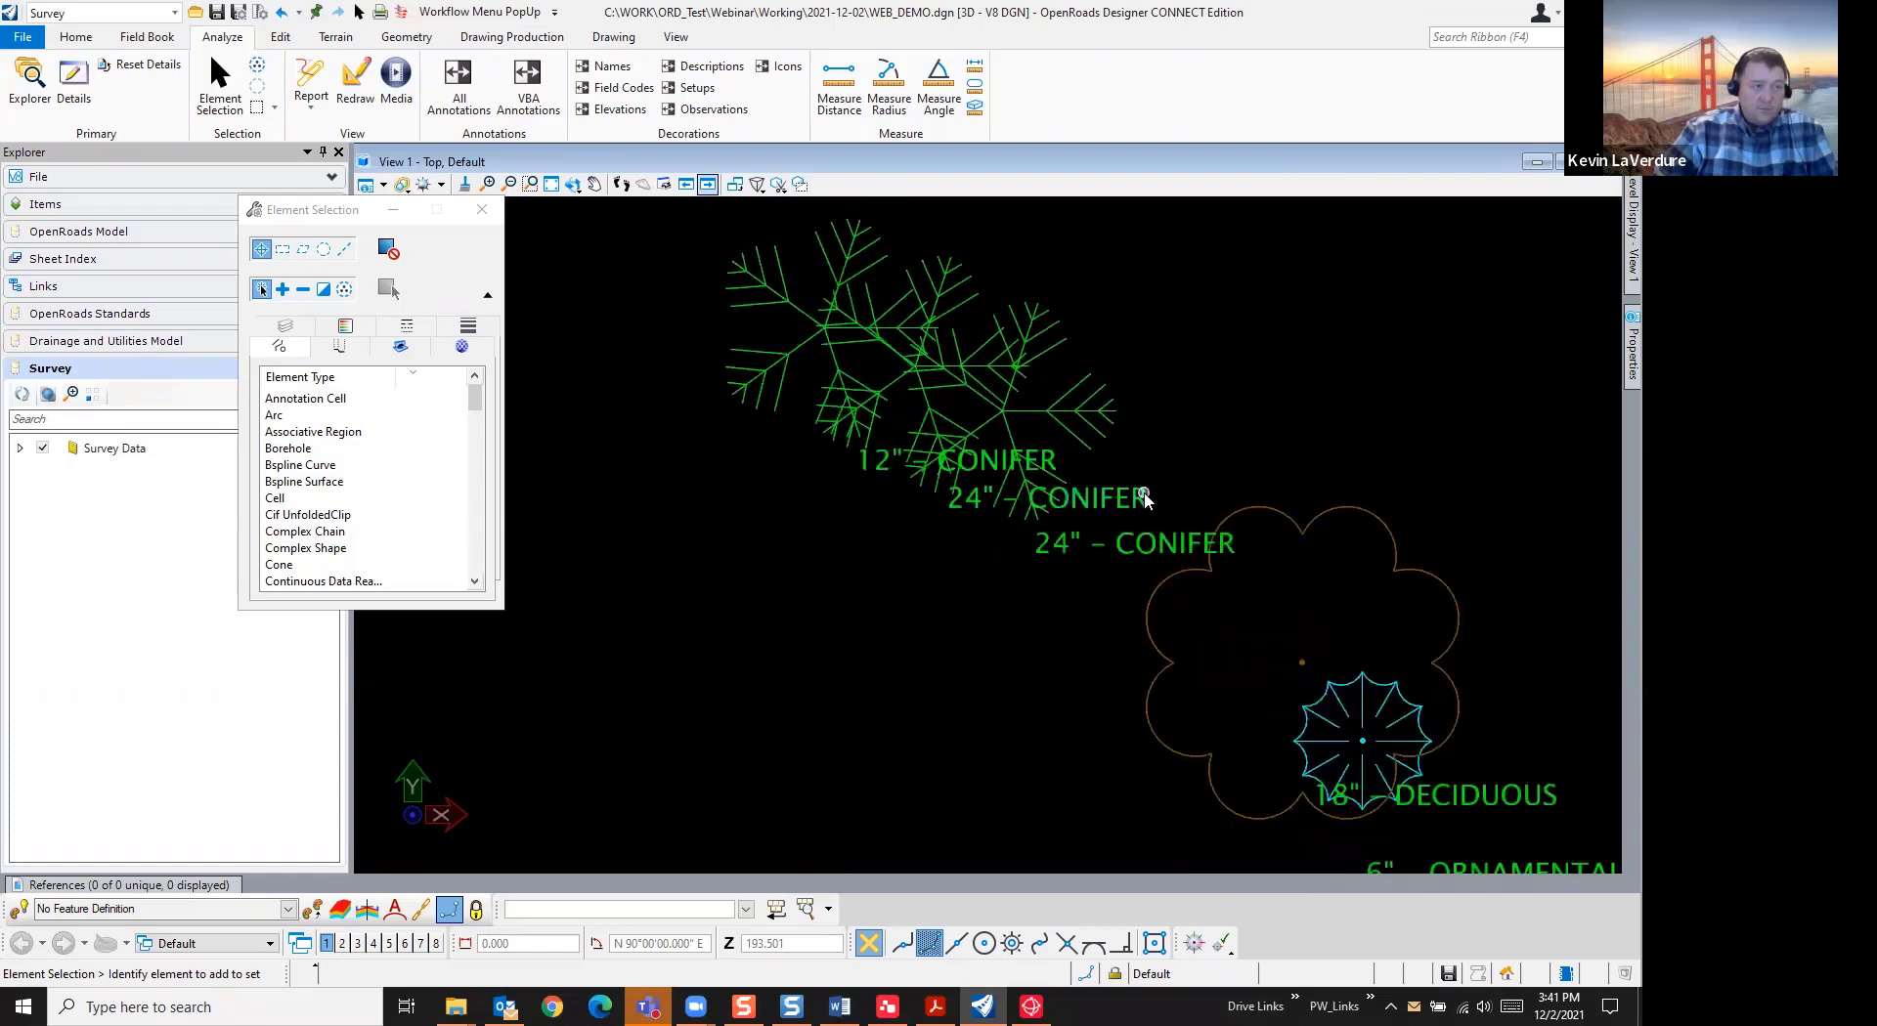
scroll(954, 513, down, 2)
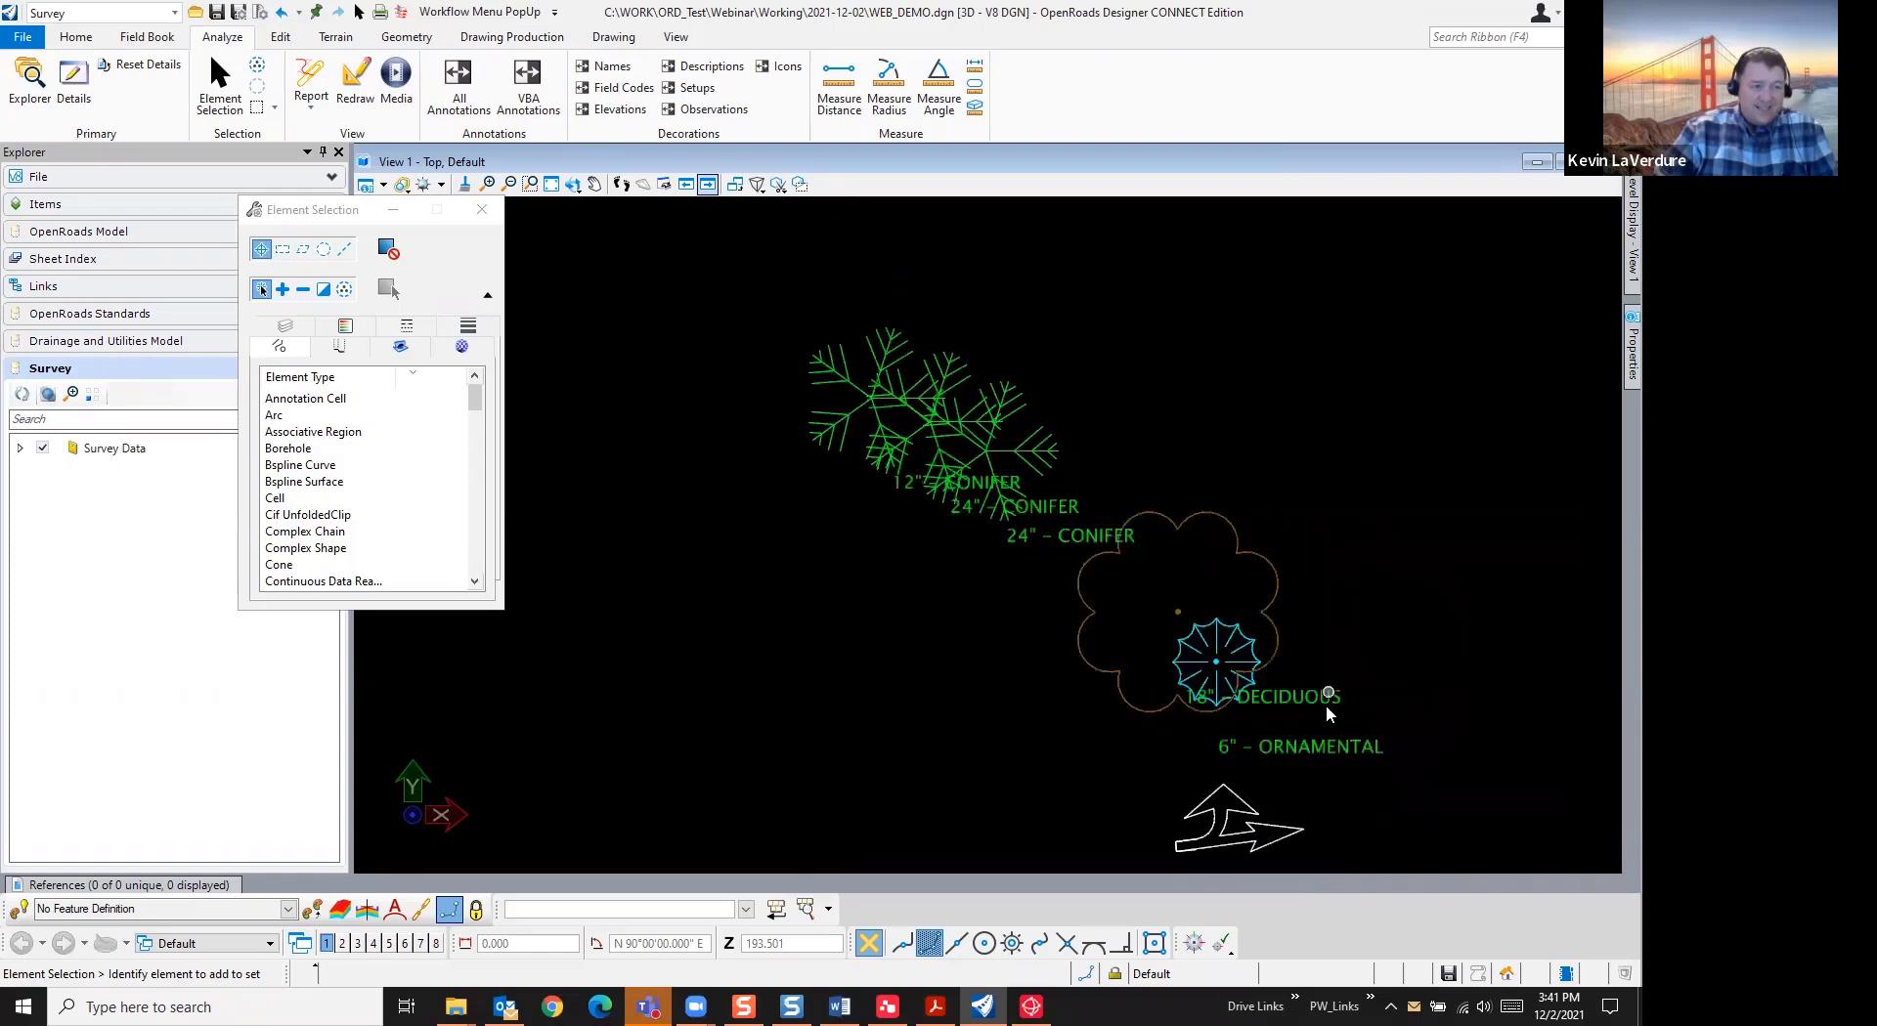
scroll(1324, 705, up, 2)
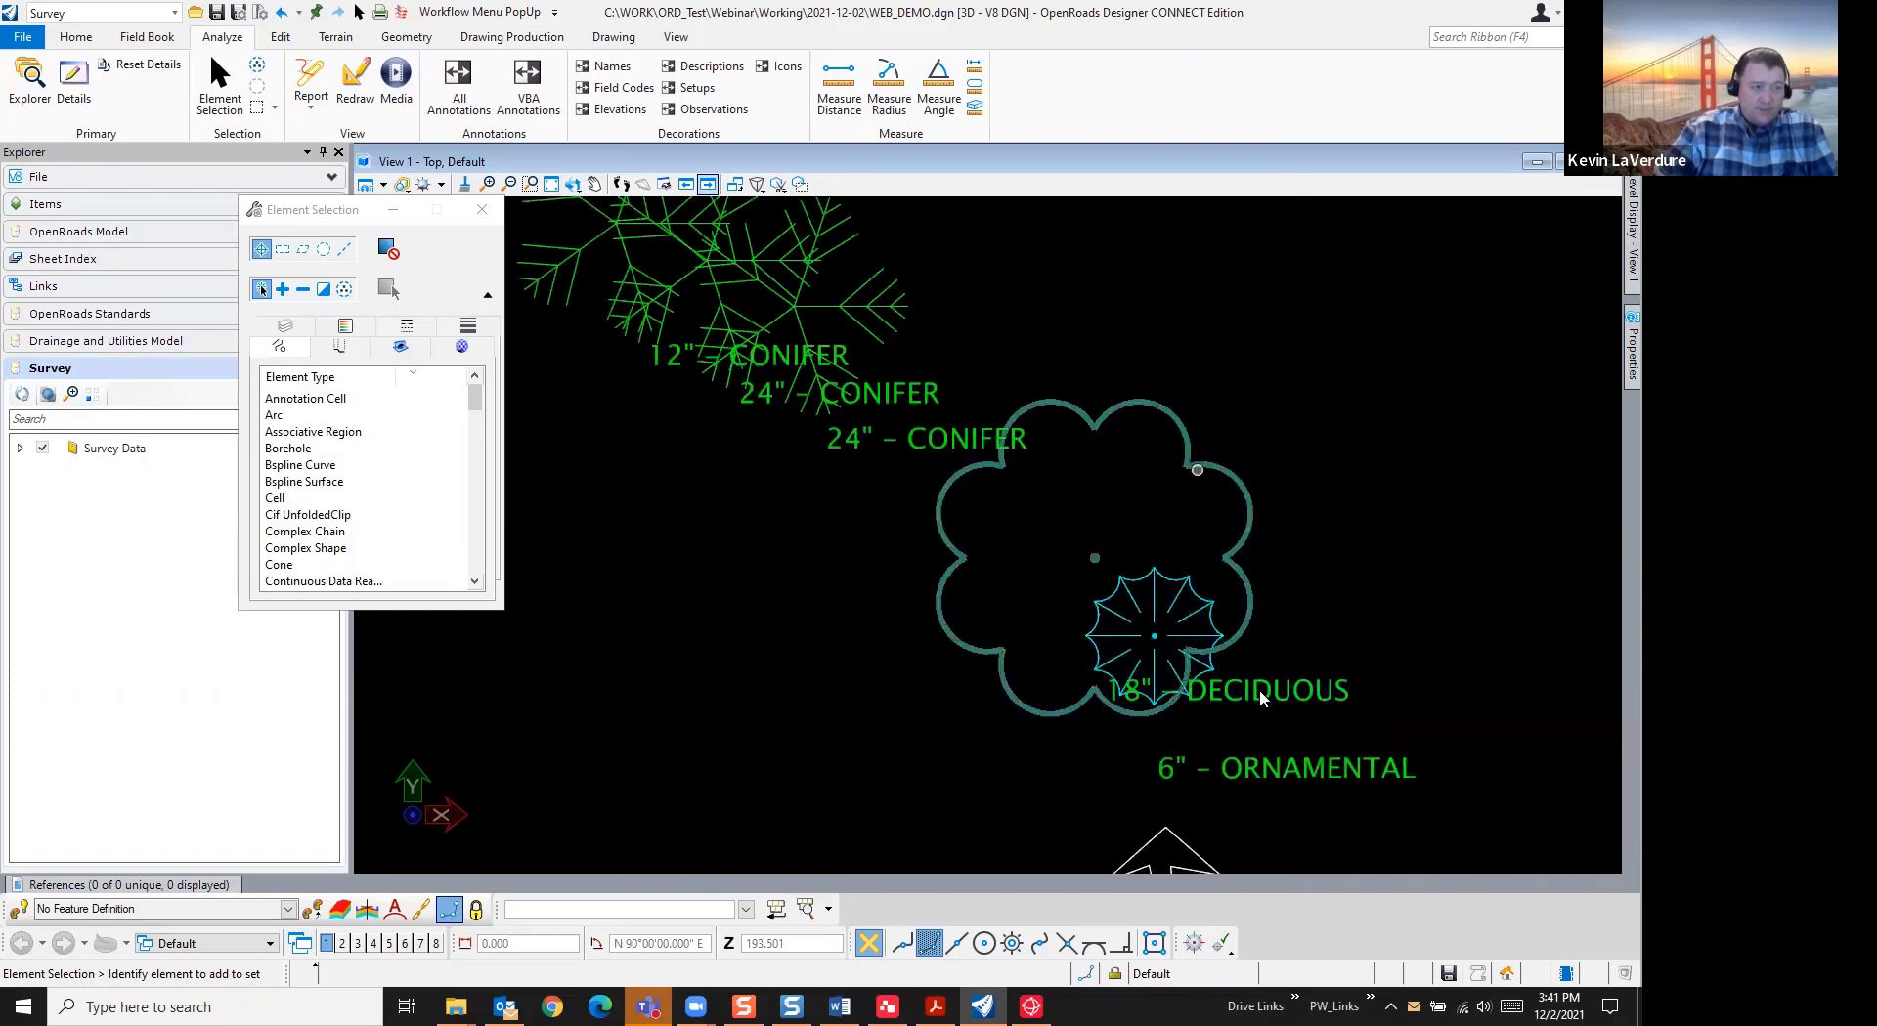
scroll(1300, 602, down, 3)
scroll(1302, 599, down, 4)
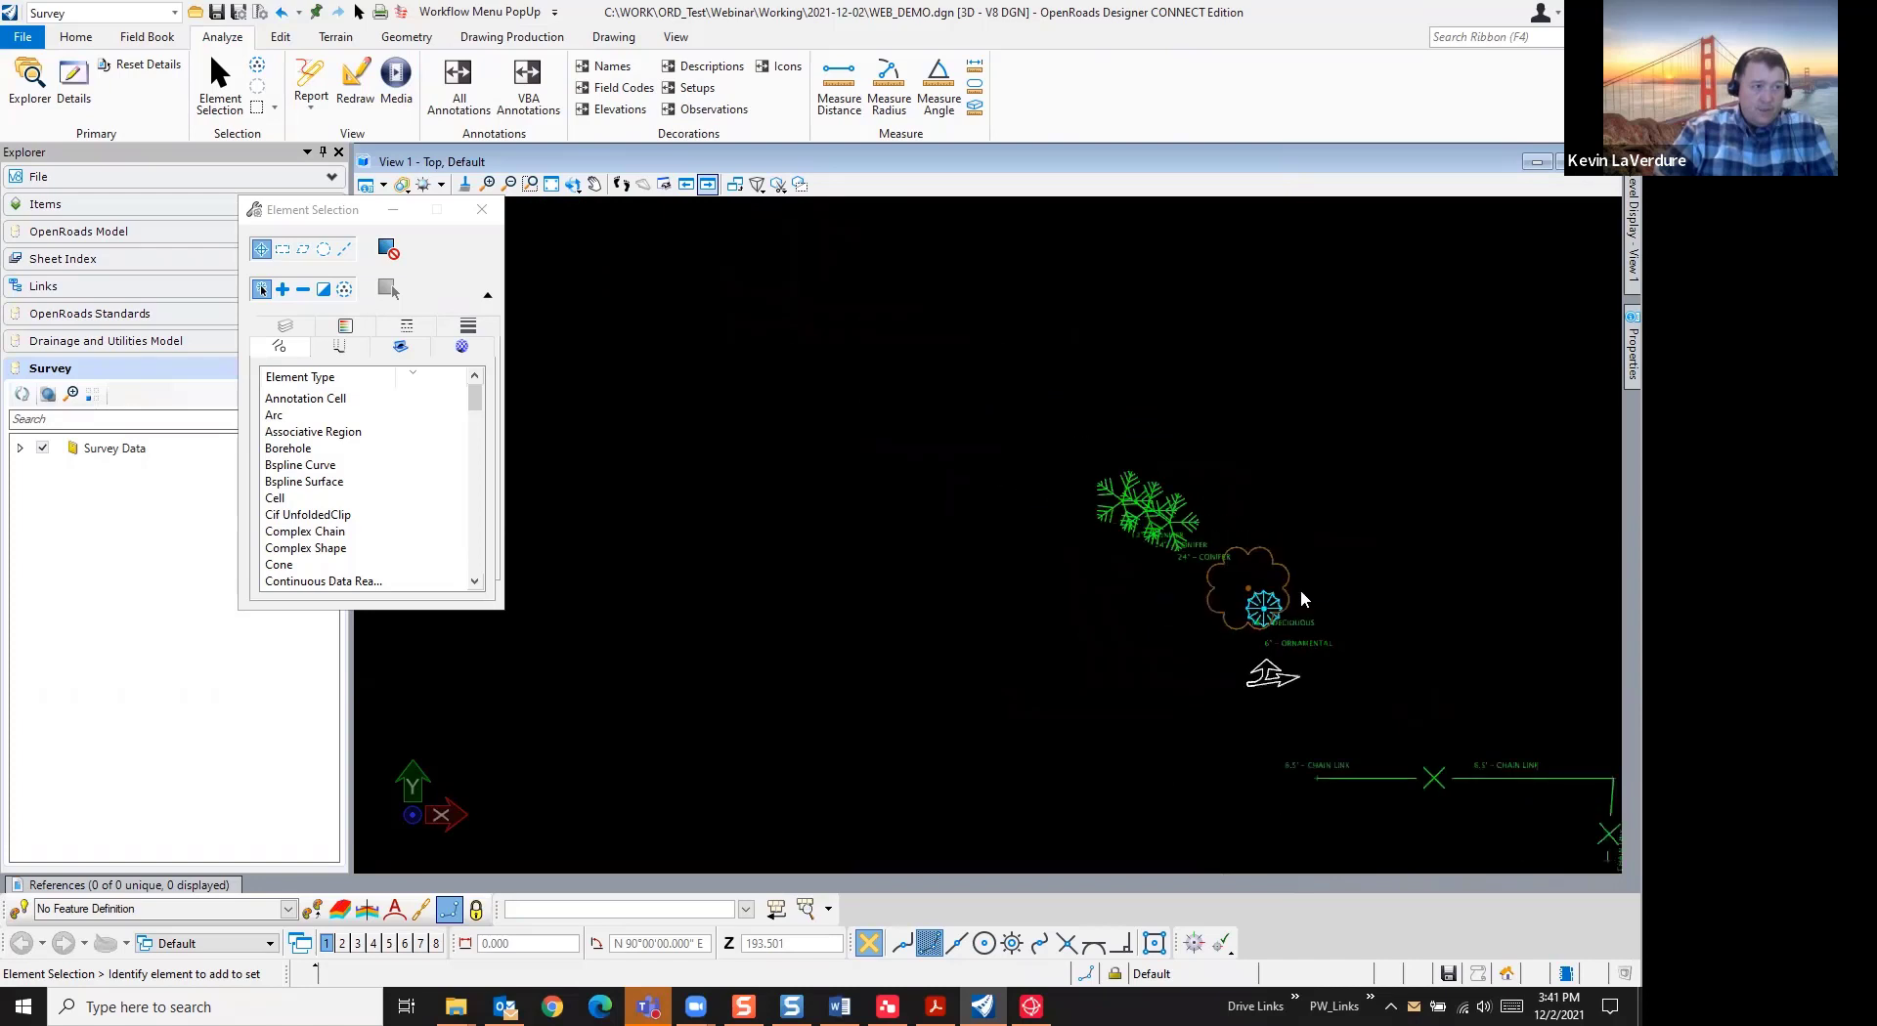
scroll(1461, 785, up, 3)
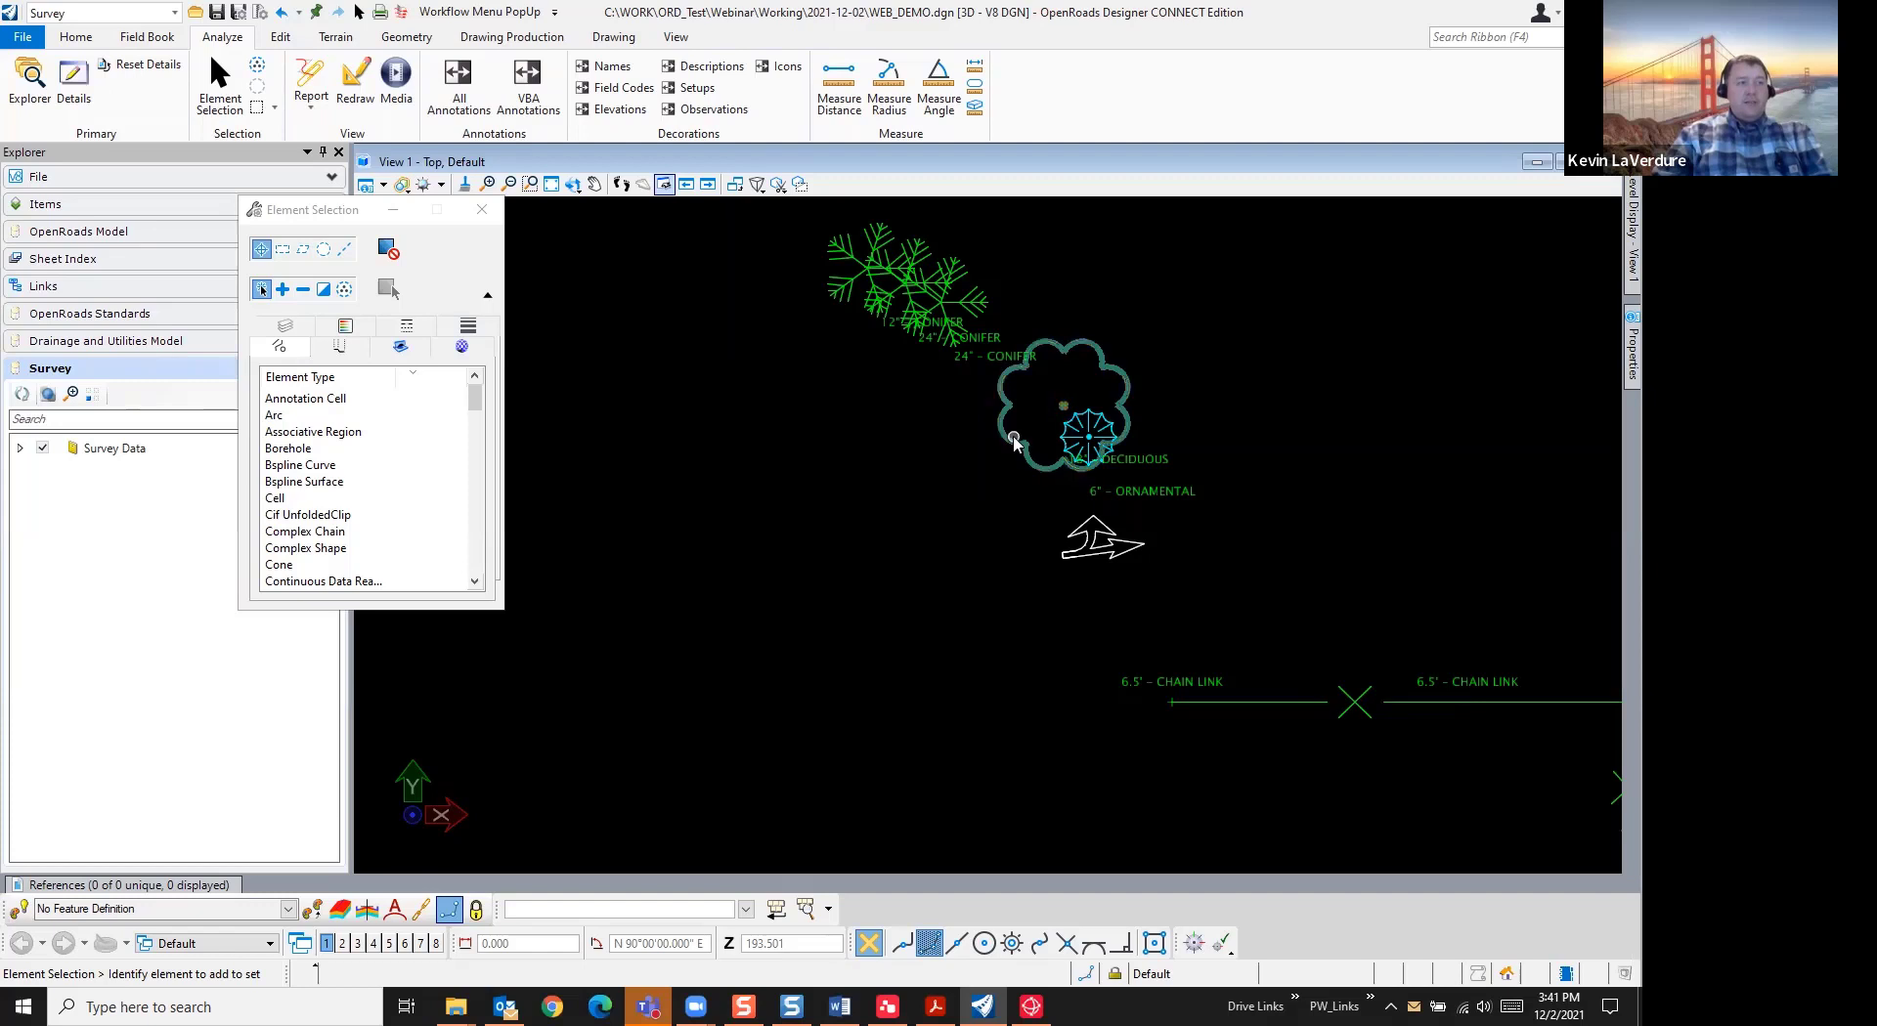
mouse_move(1013, 445)
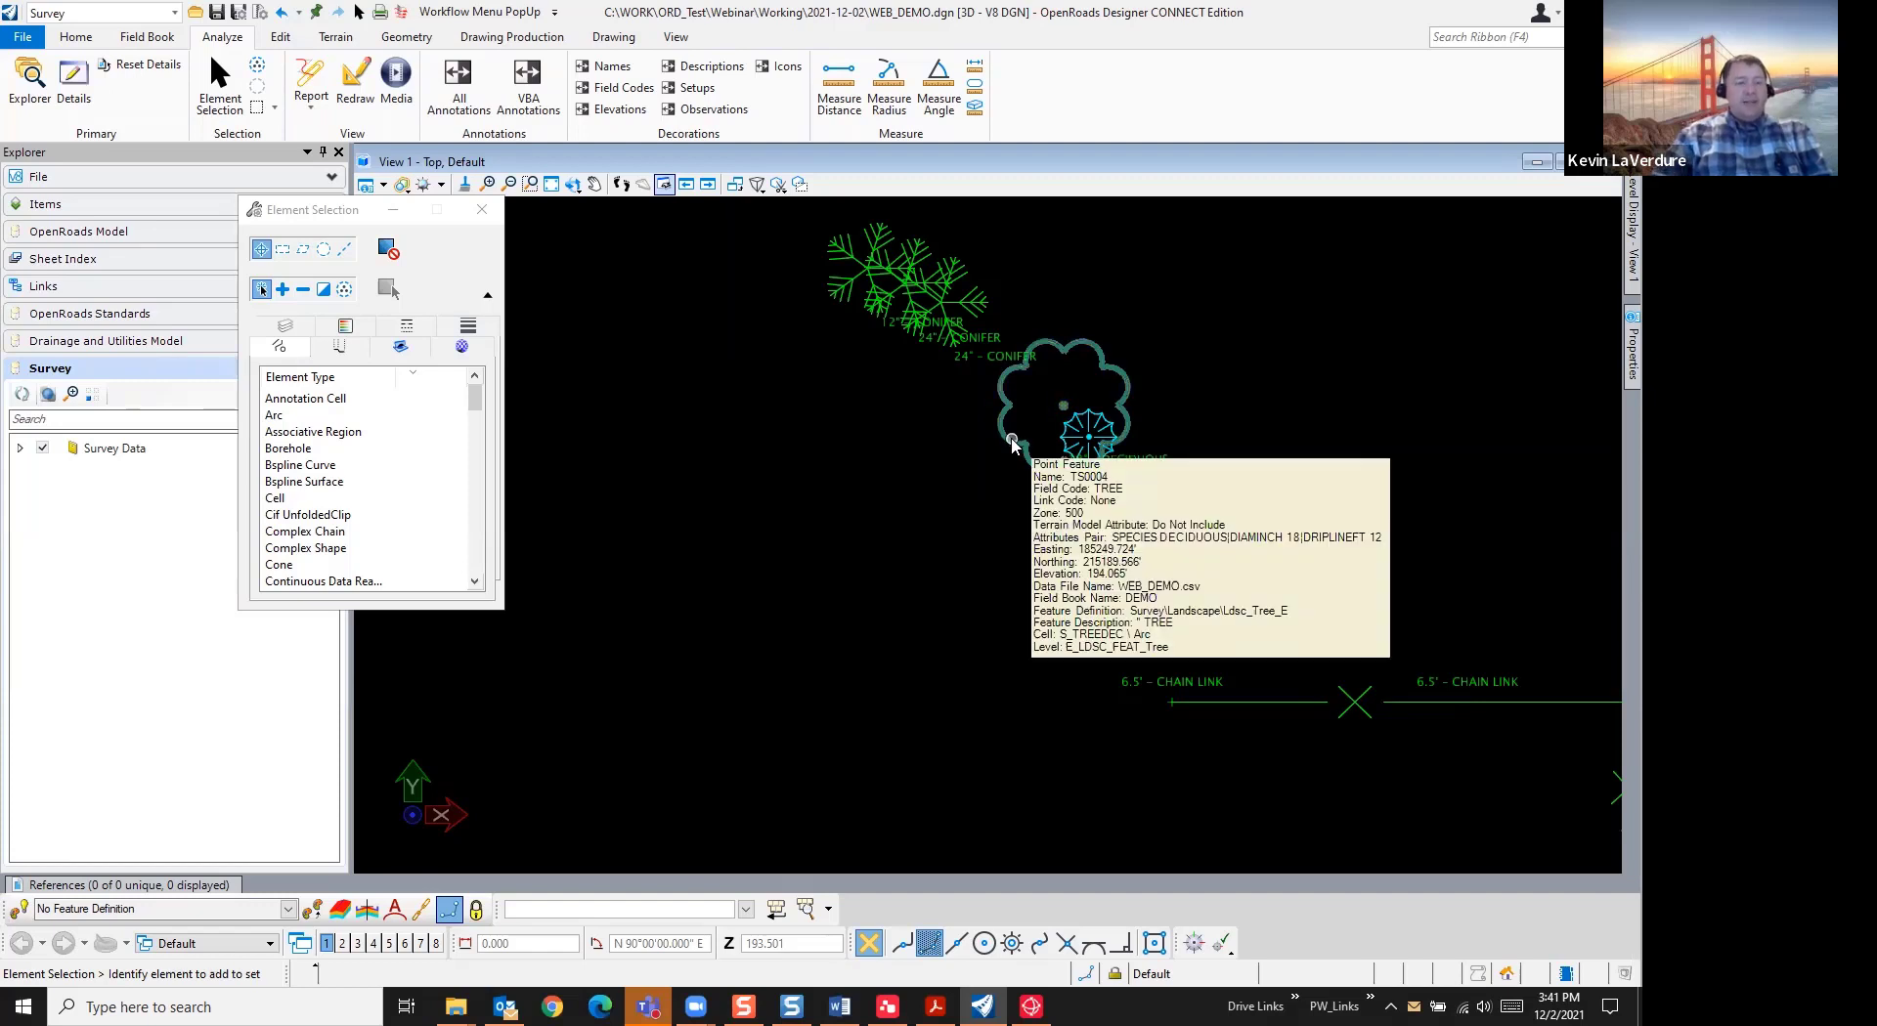